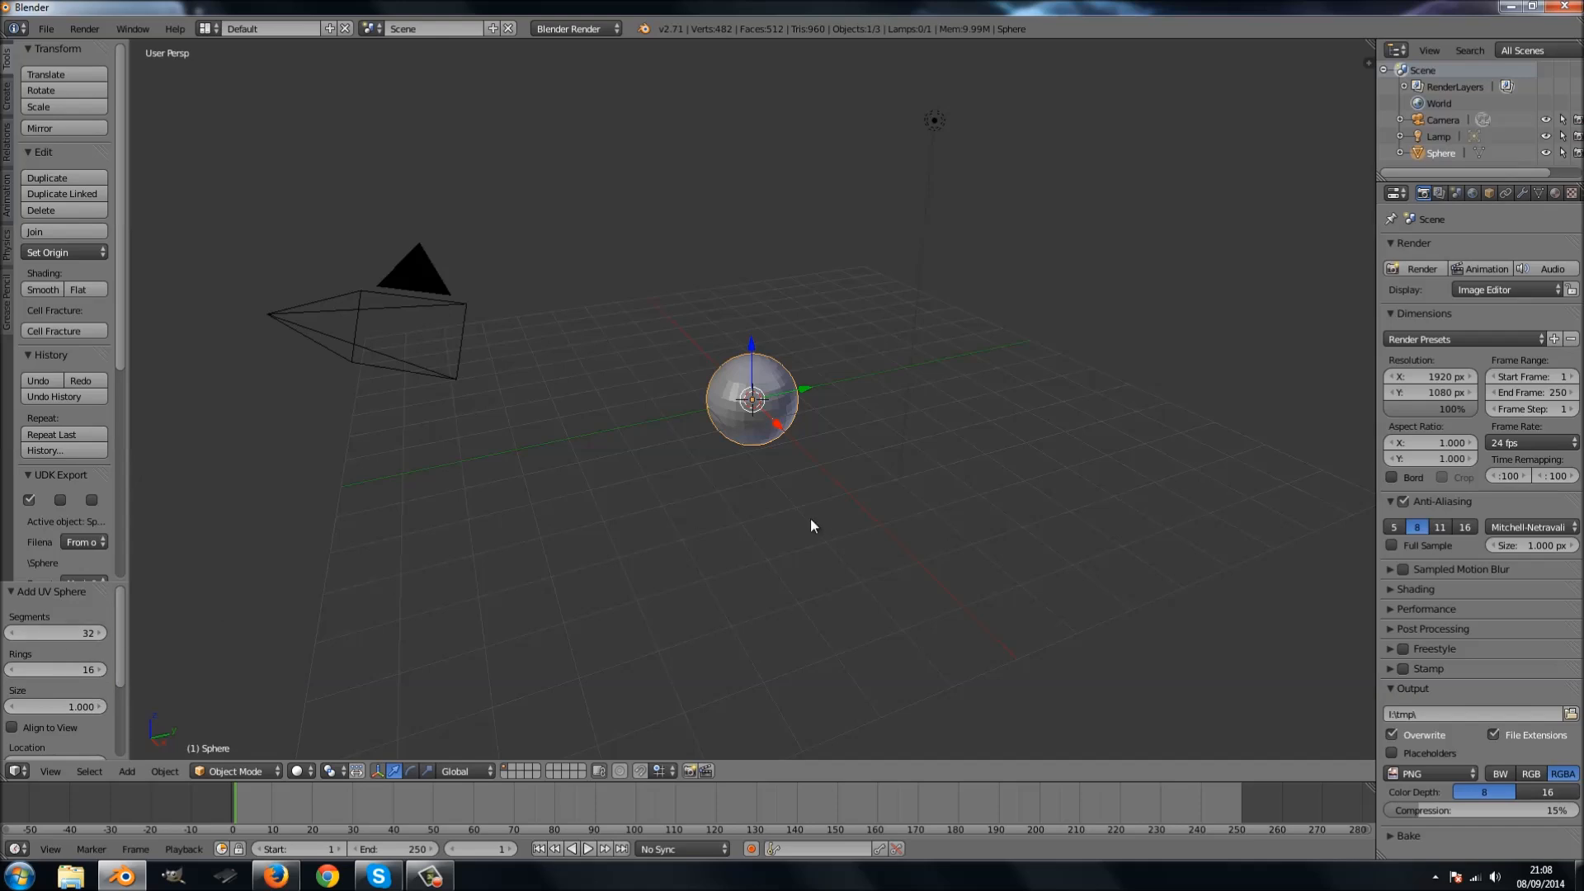
Align the camera to the front view of the sphere and delete the lamp from the scene.
{"action": "key", "text": "KP_1"}
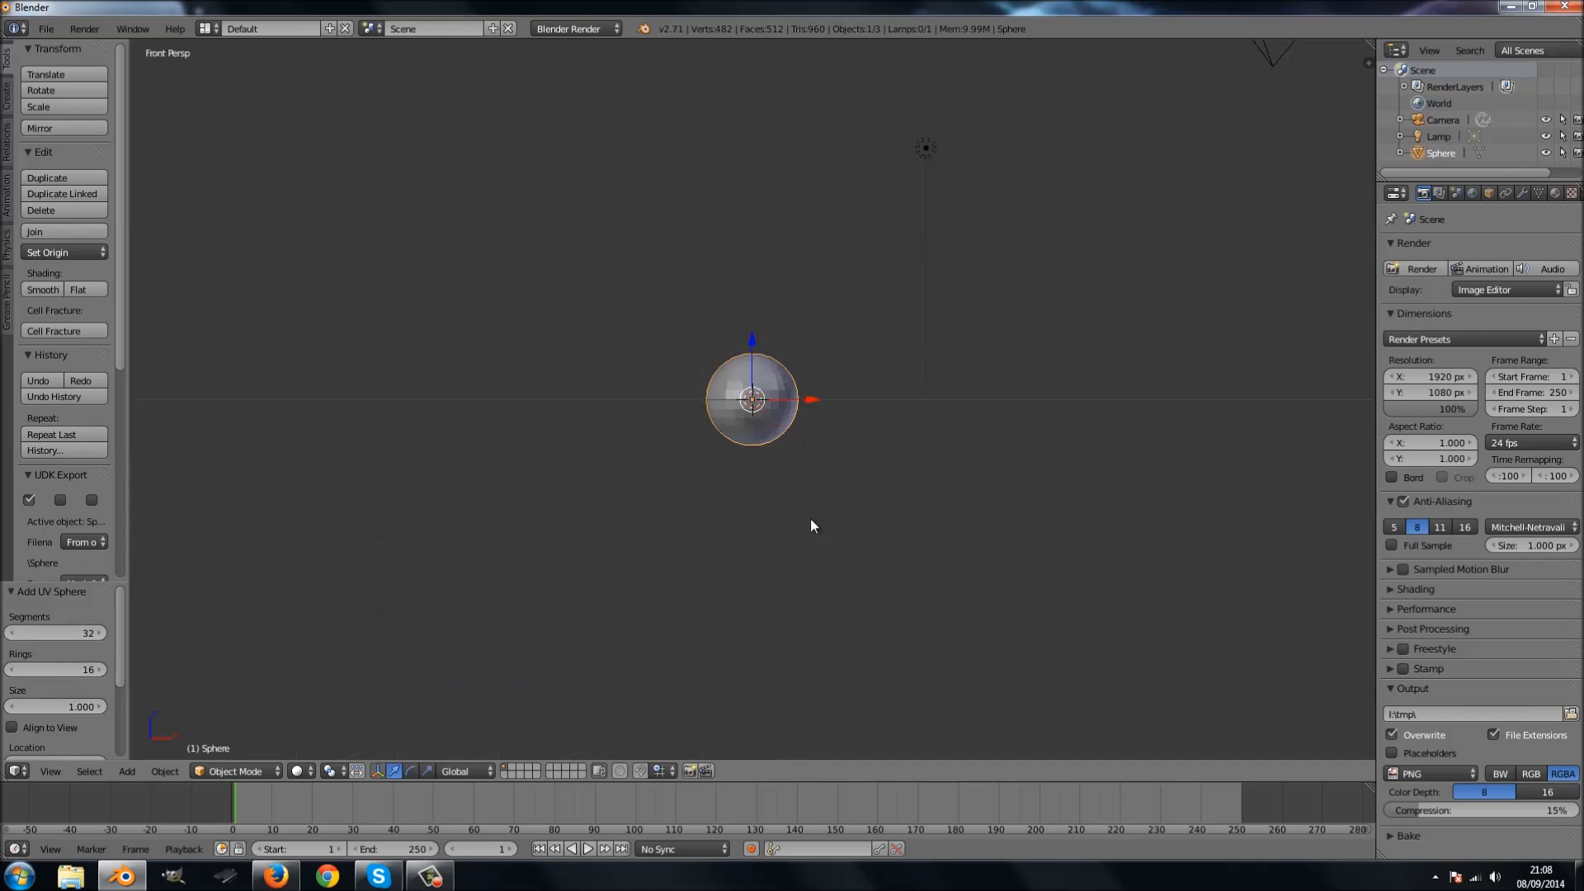
{"action": "key", "text": "ctrl+alt+KP_0"}
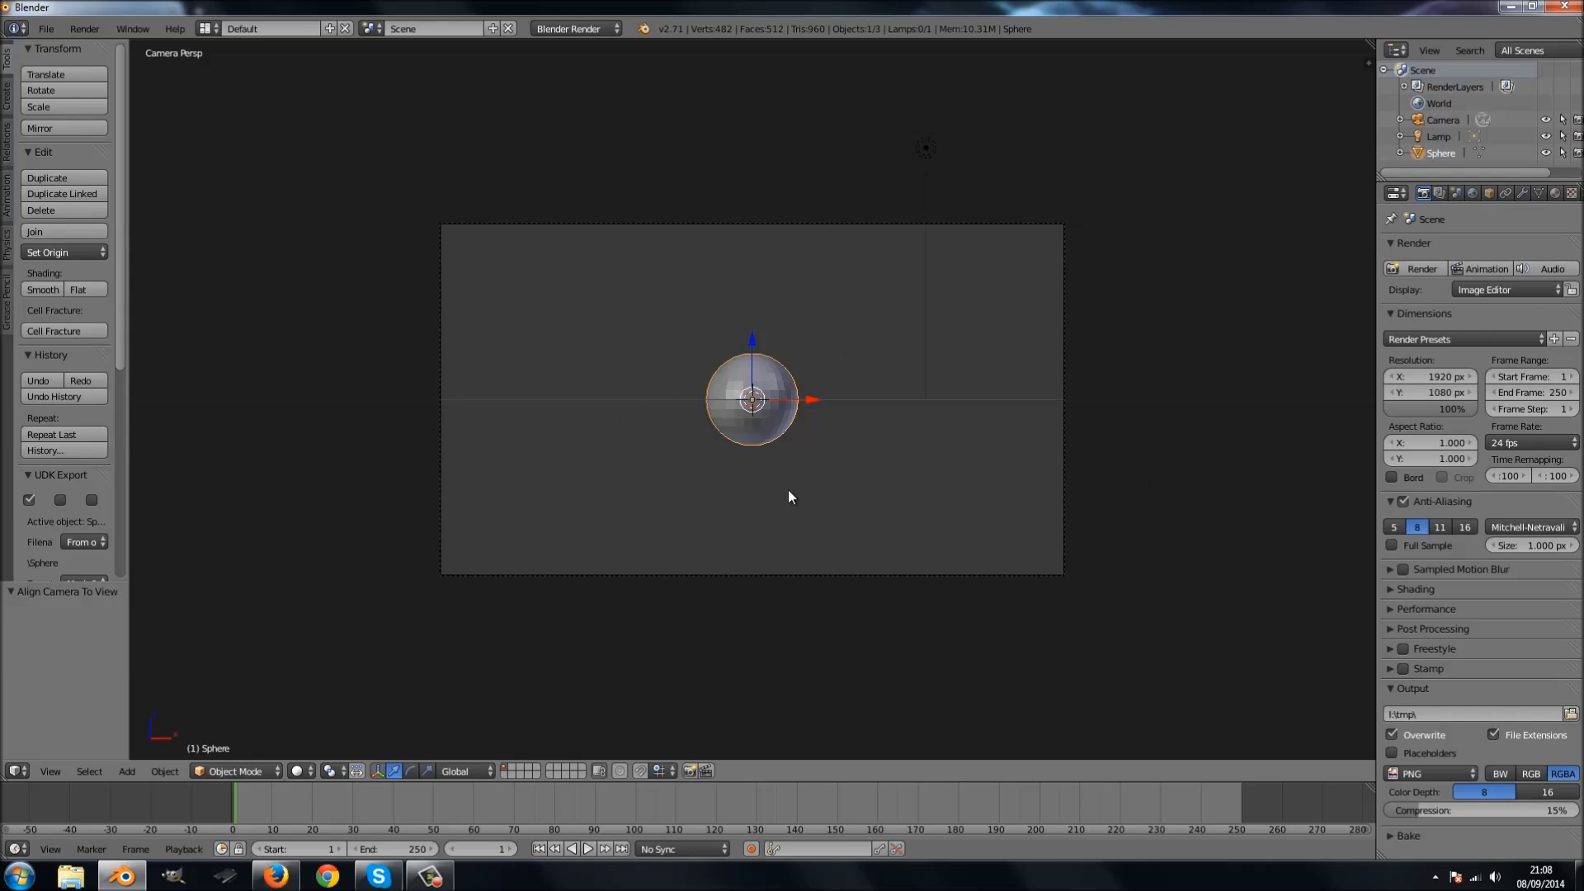
{"action": "right_click", "coordinate": [925, 147]}
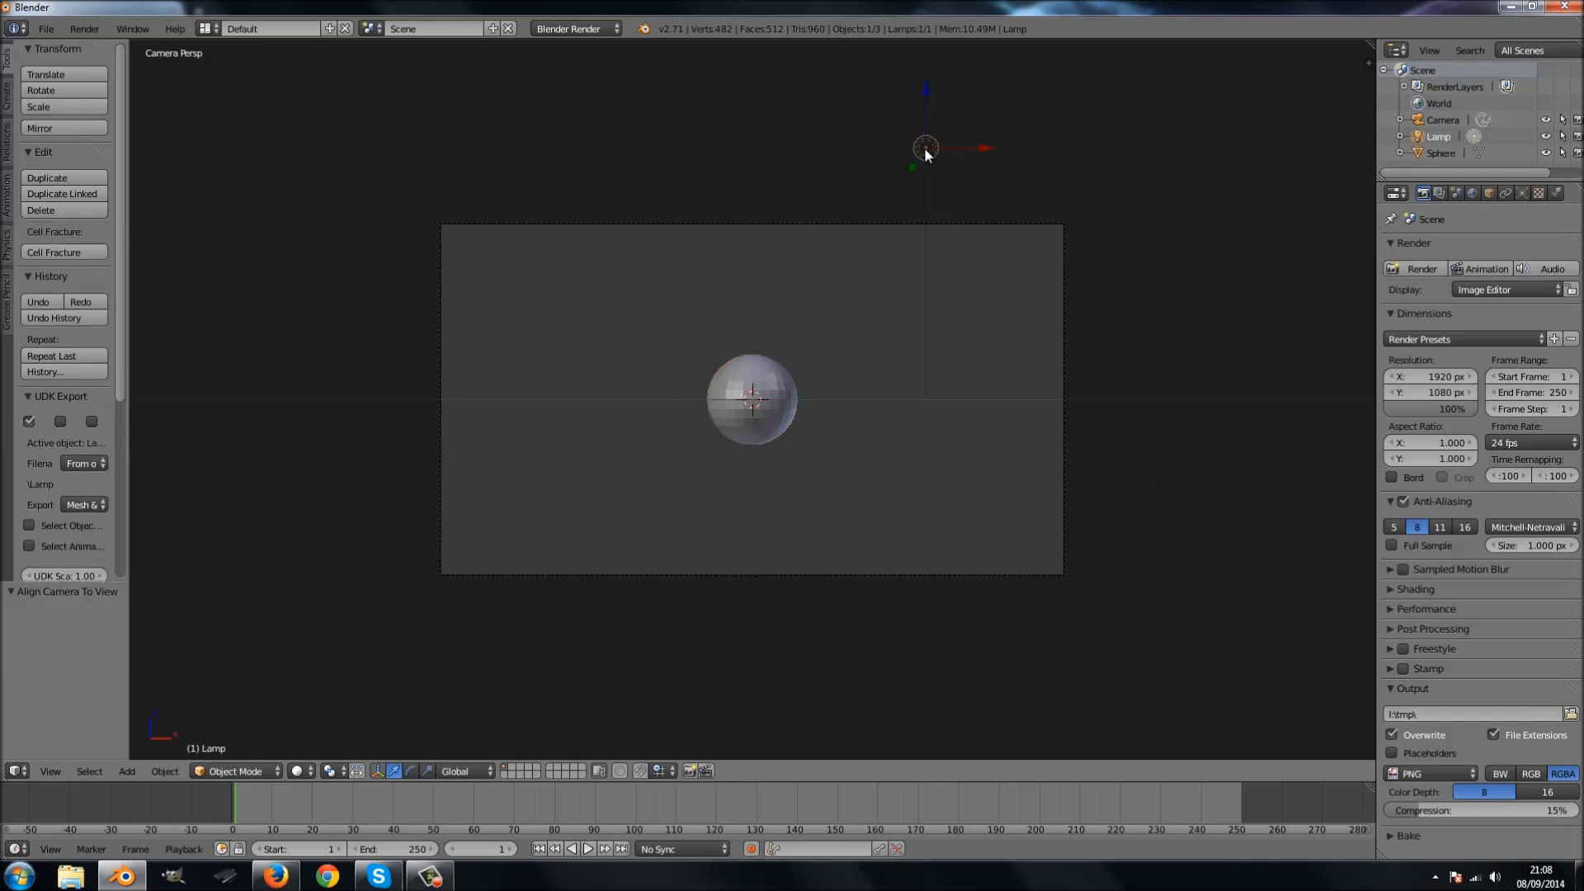
{"action": "key", "text": "x"}
{"action": "left_click", "coordinate": [924, 148]}
Pull the sphere's top vertex up about 1.188 along Z with proportional editing to form a teardrop shape.
{"action": "right_click", "coordinate": [760, 414]}
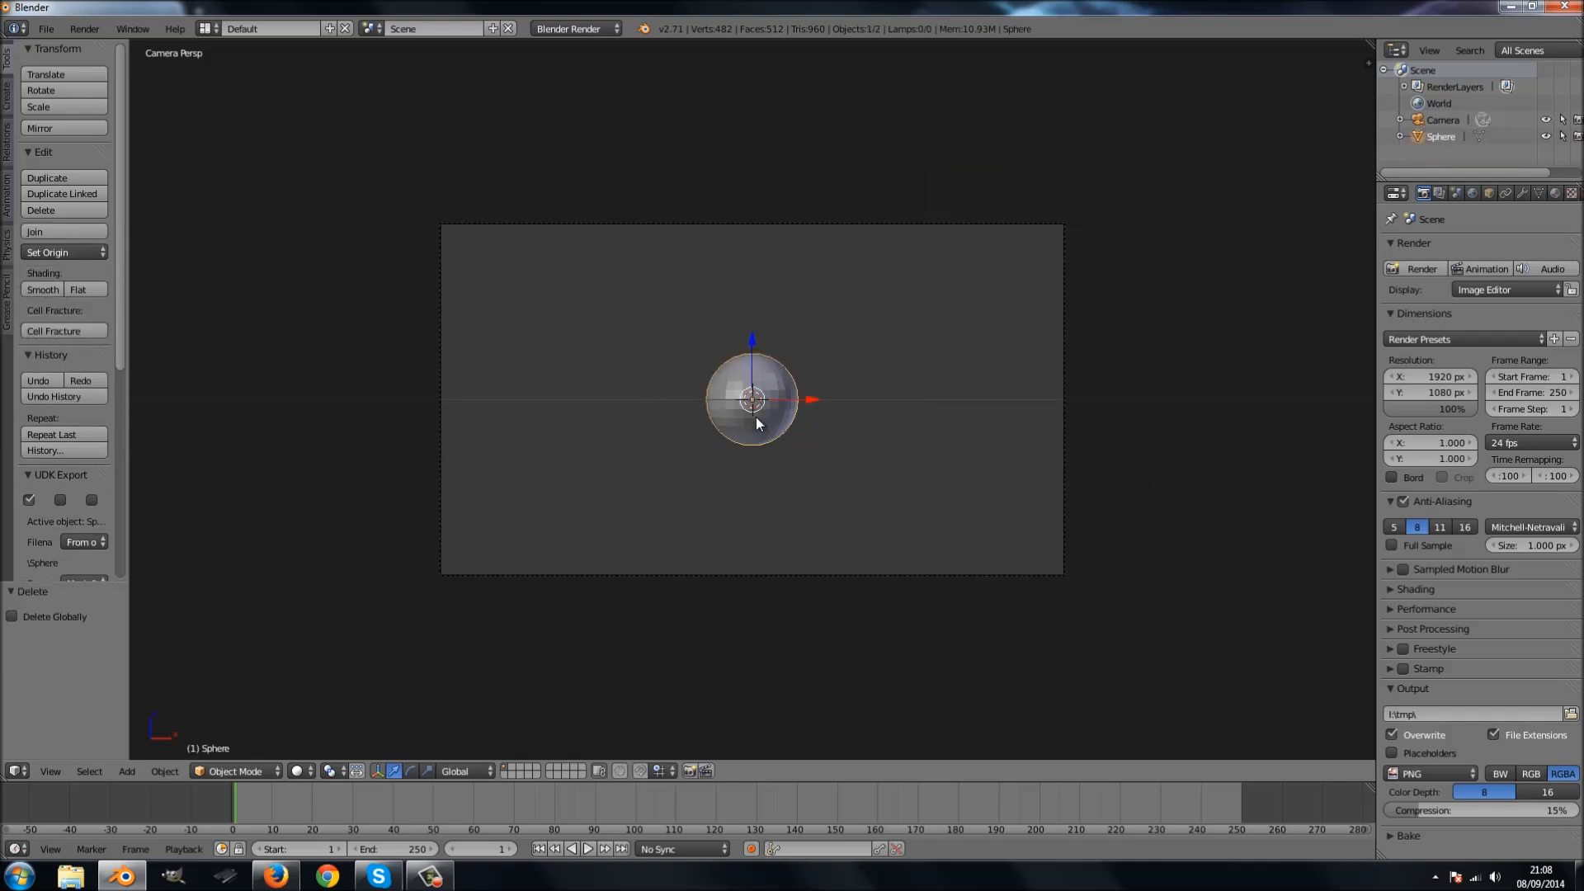
{"action": "key", "text": "Tab"}
{"action": "scroll", "coordinate": [756, 417], "scroll_direction": "up", "scroll_amount": 3}
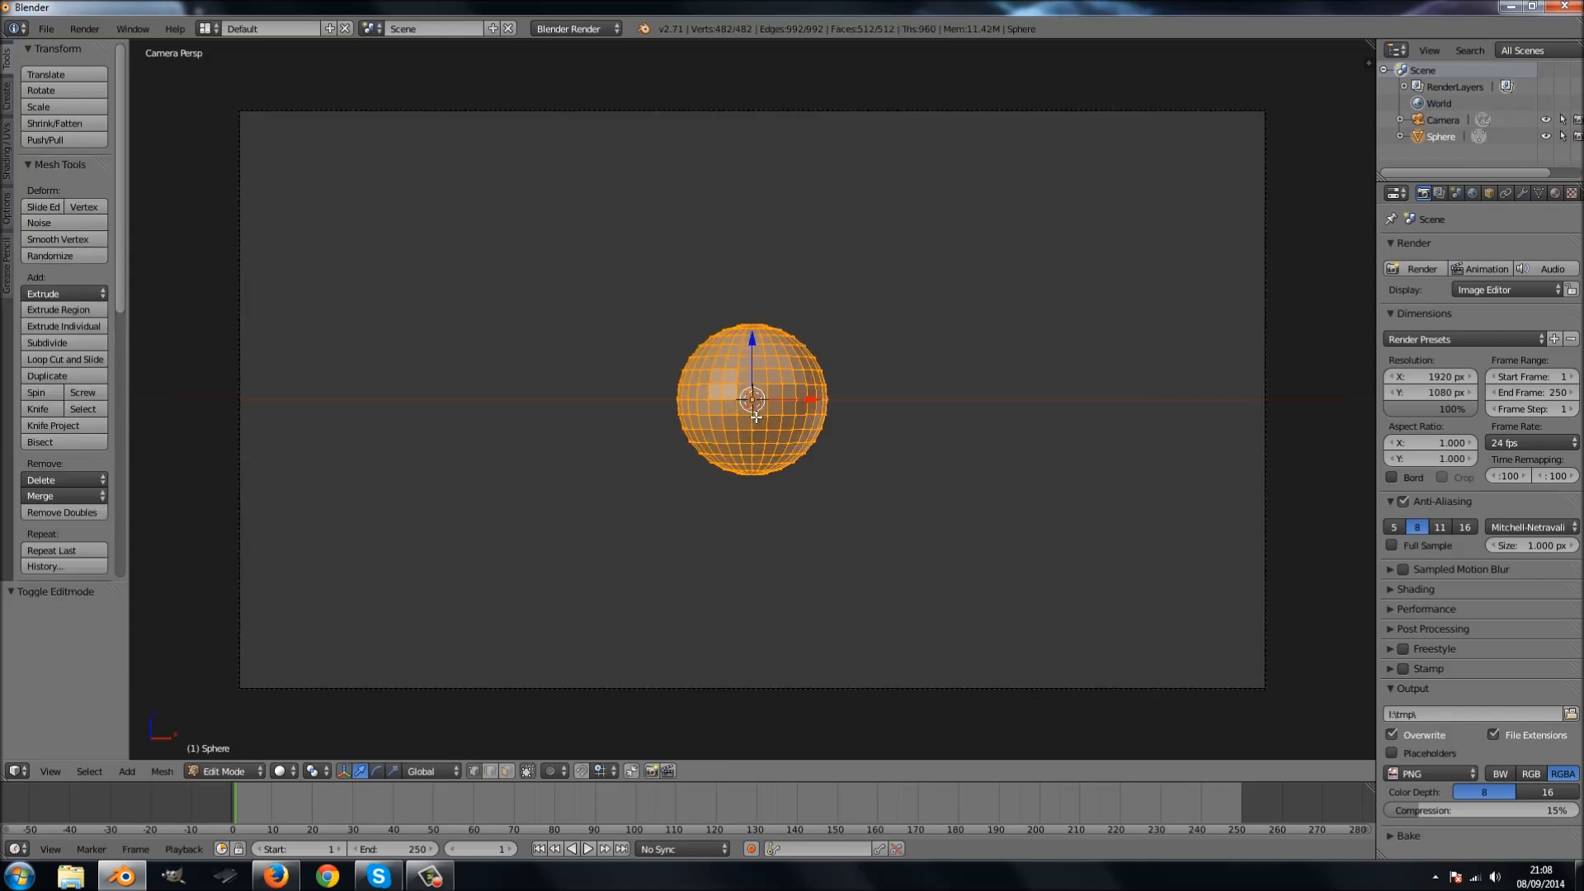
{"action": "key", "text": "KP_5"}
{"action": "key", "text": "KP_5"}
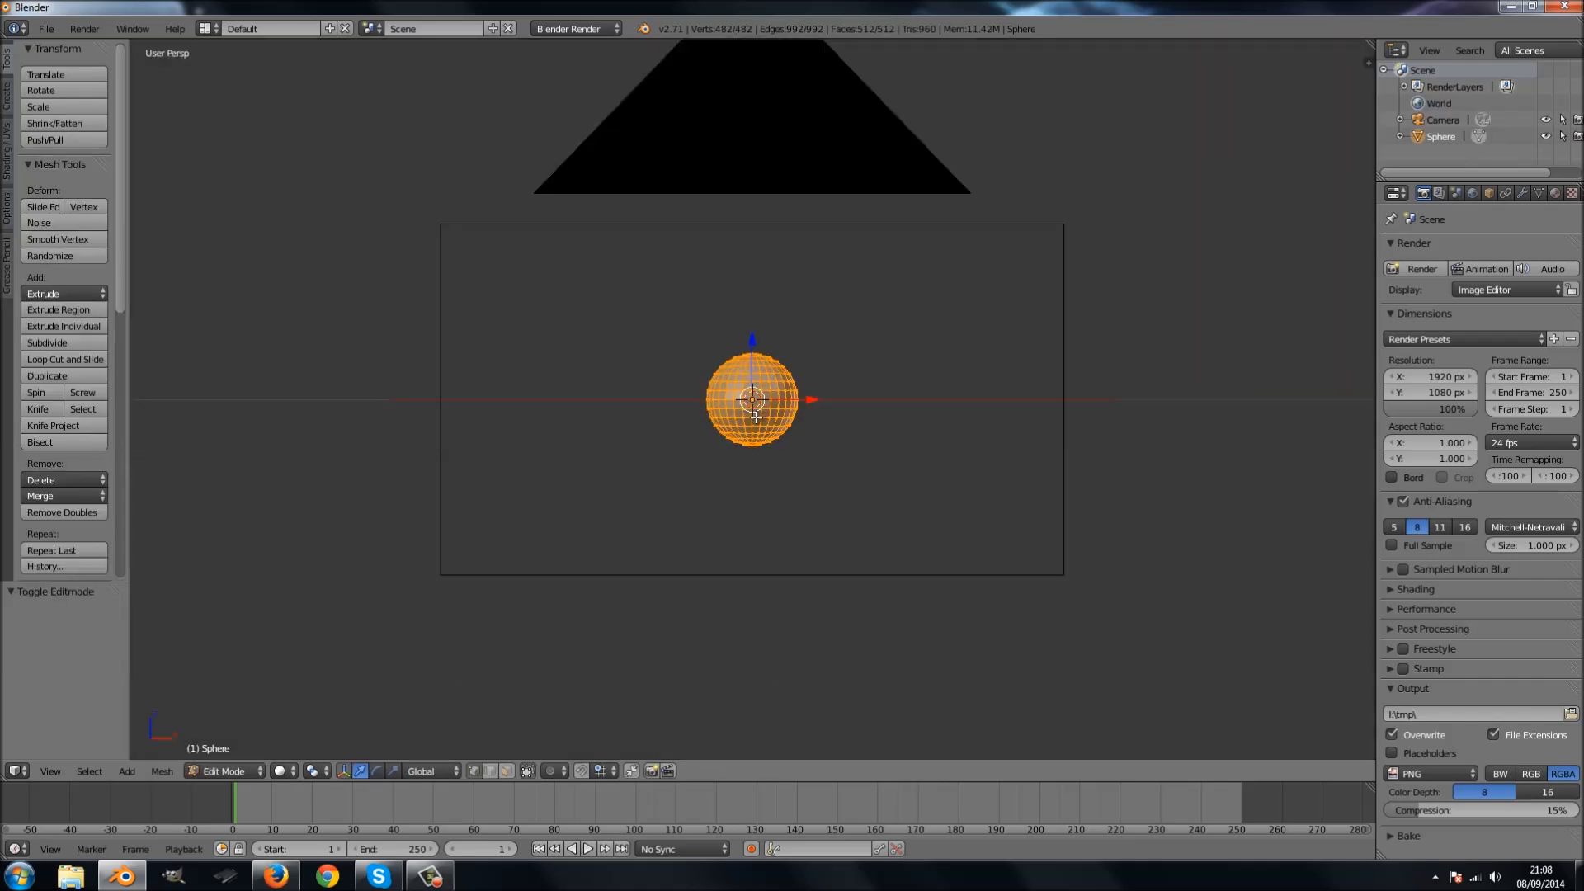
{"action": "scroll", "coordinate": [756, 418], "scroll_direction": "down", "scroll_amount": 5}
{"action": "key", "text": "KP_5"}
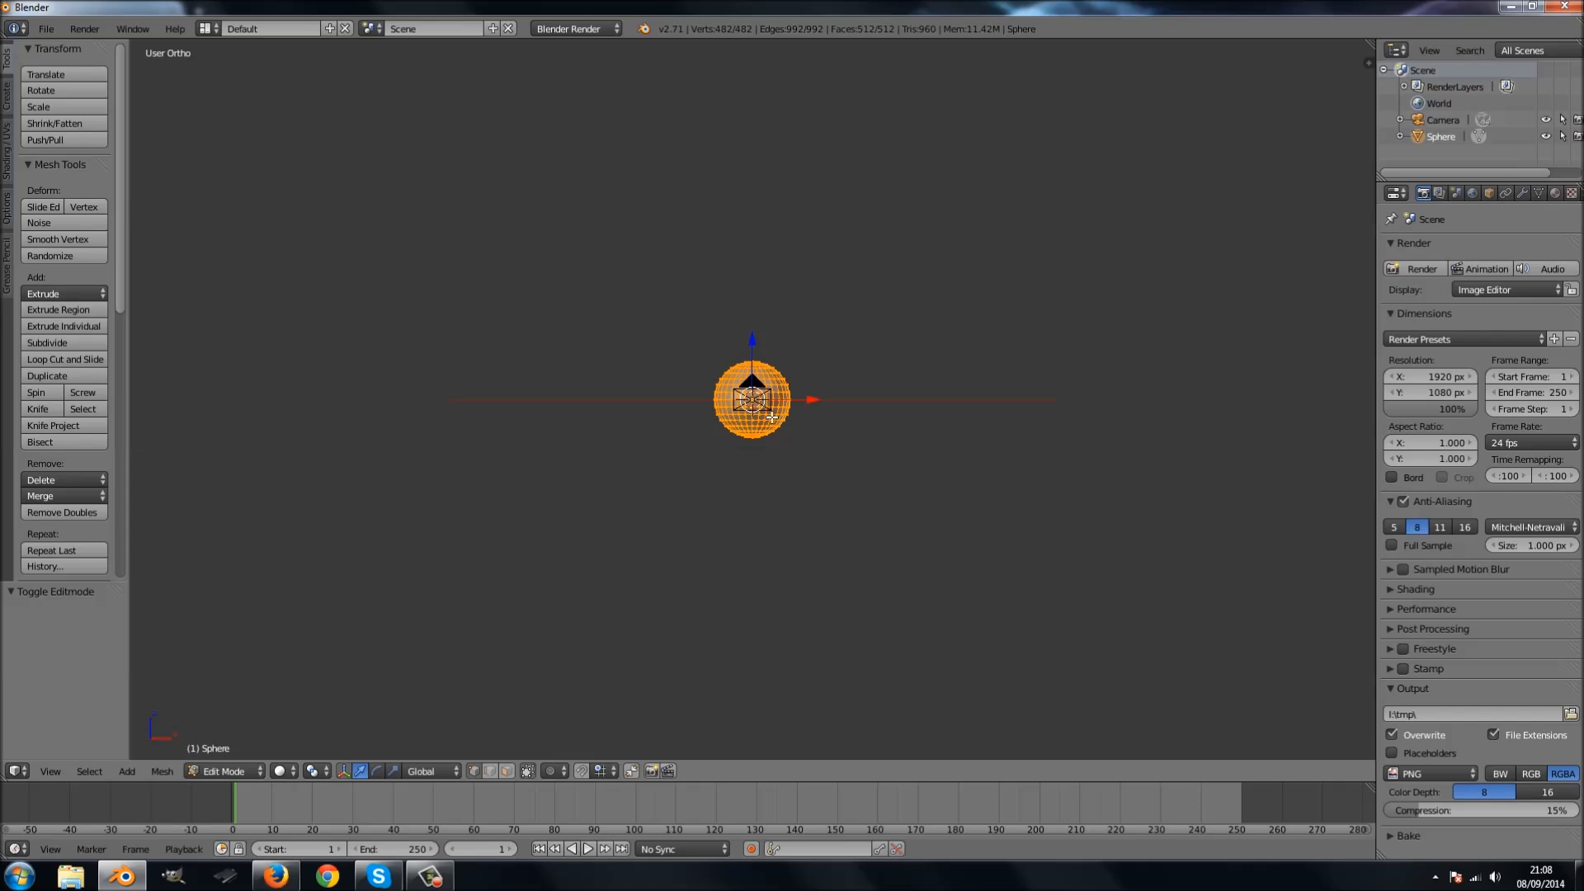
{"action": "scroll", "coordinate": [772, 417], "scroll_direction": "up", "scroll_amount": 4}
{"action": "middle_click_drag", "start_coordinate": [772, 418], "coordinate": [789, 384]}
{"action": "right_click", "coordinate": [752, 327]}
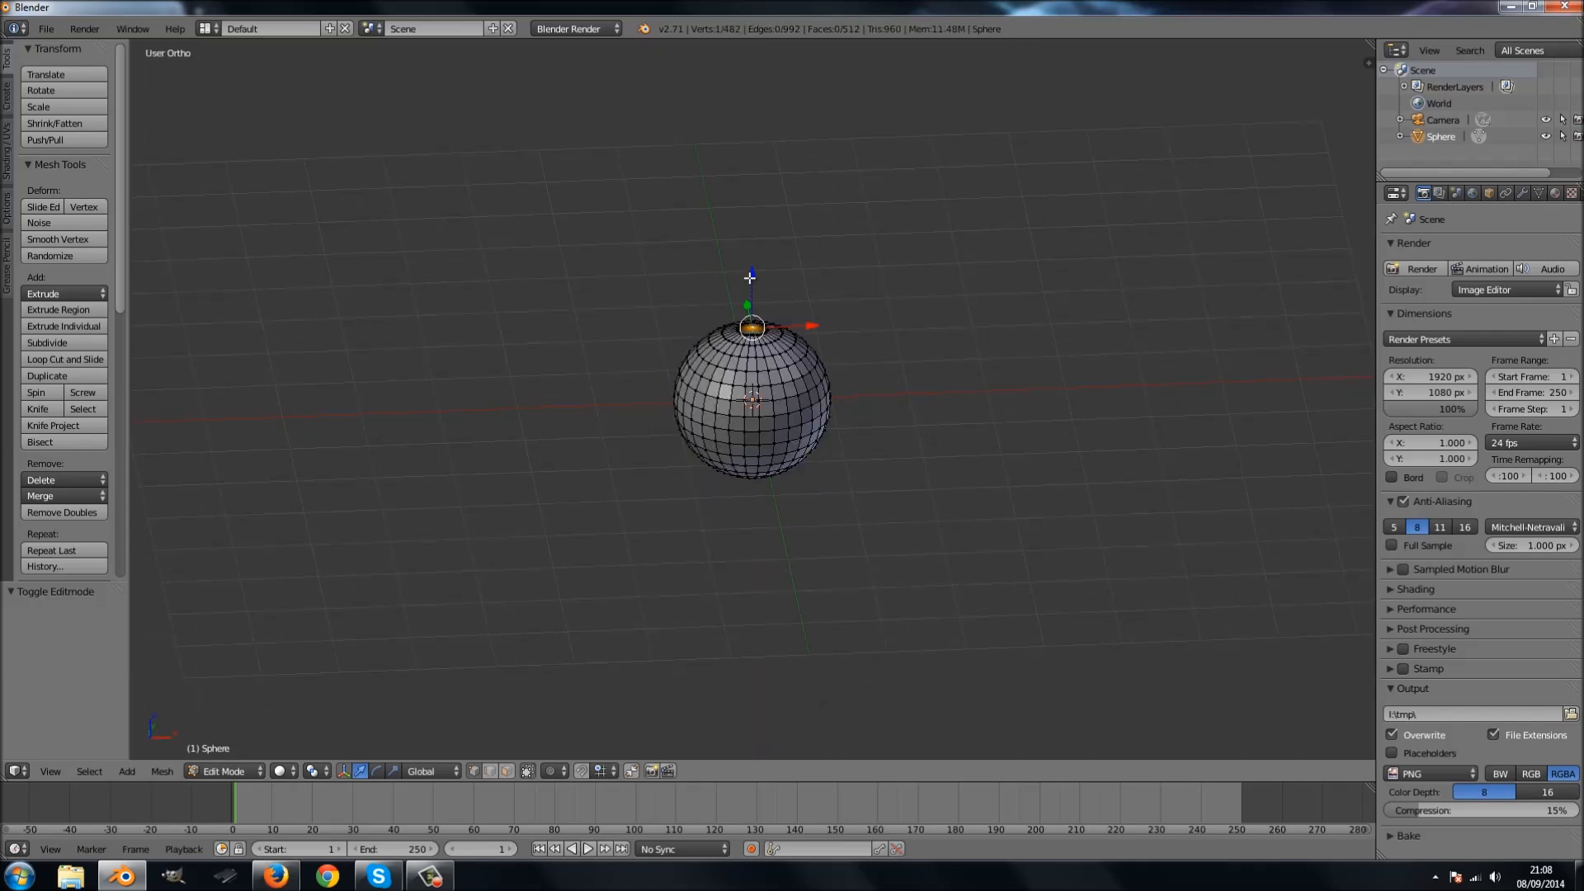
{"action": "key", "text": "o"}
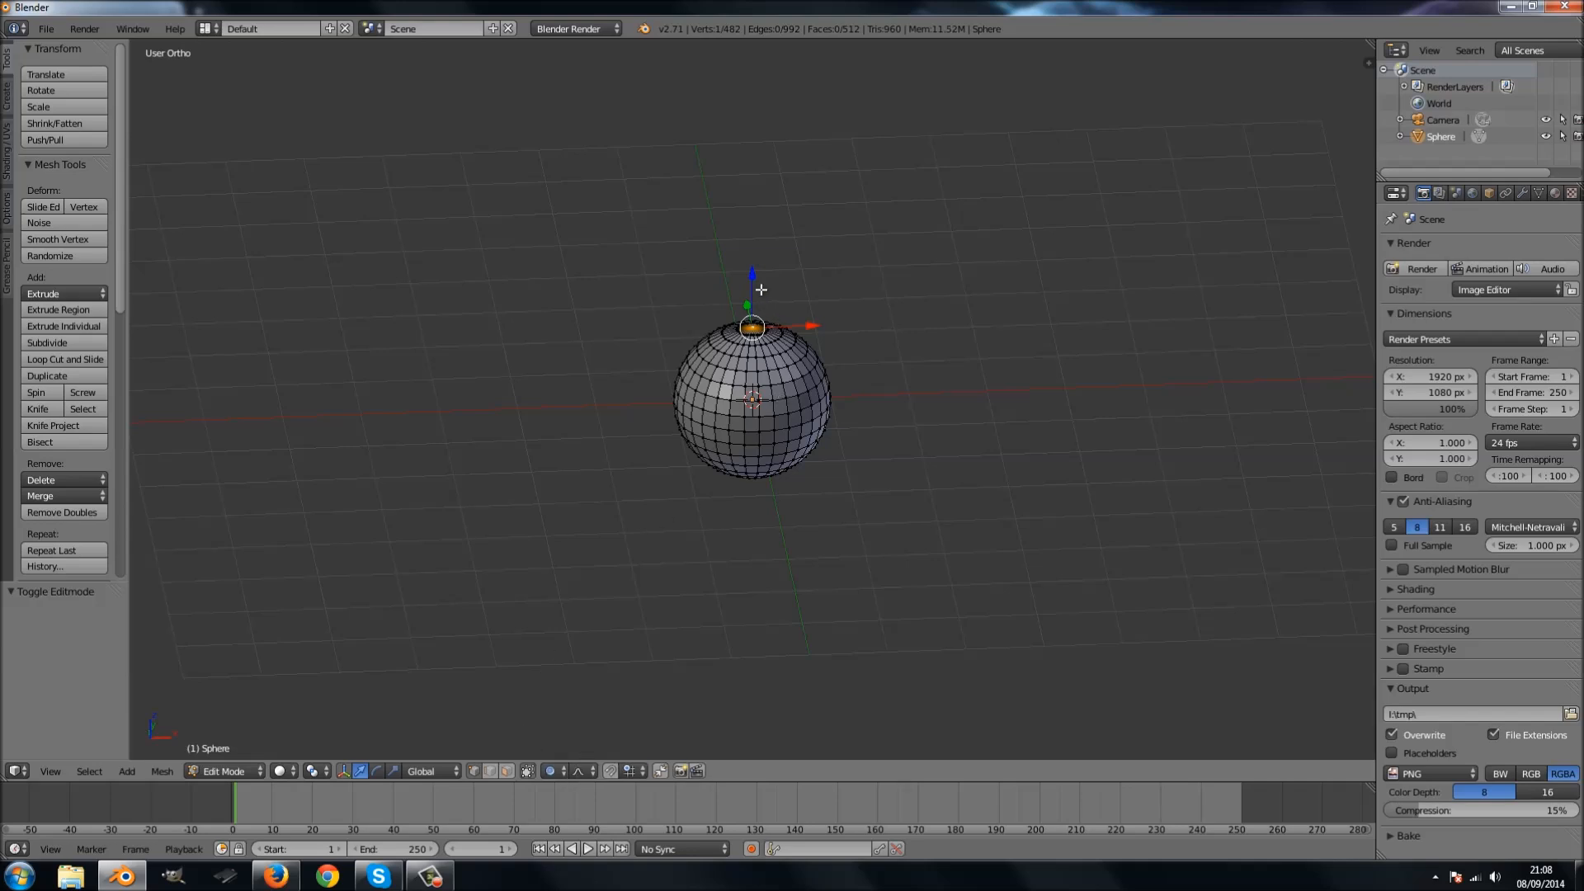
{"action": "left_click_drag", "start_coordinate": [756, 271], "coordinate": [764, 192]}
{"action": "key", "text": "KP_1"}
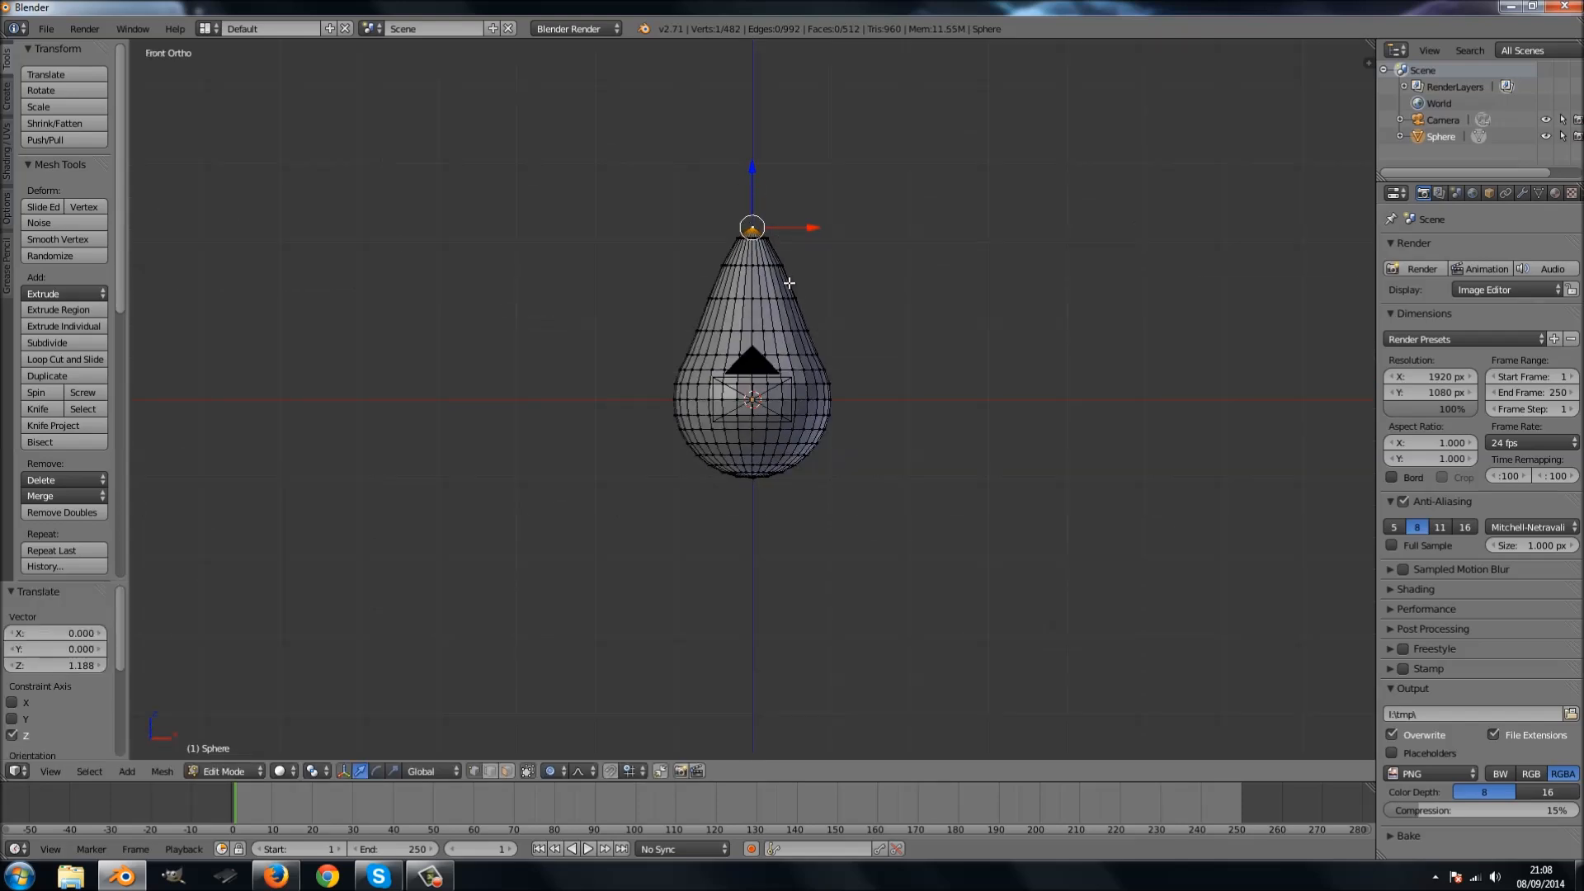
{"action": "key", "text": "Tab"}
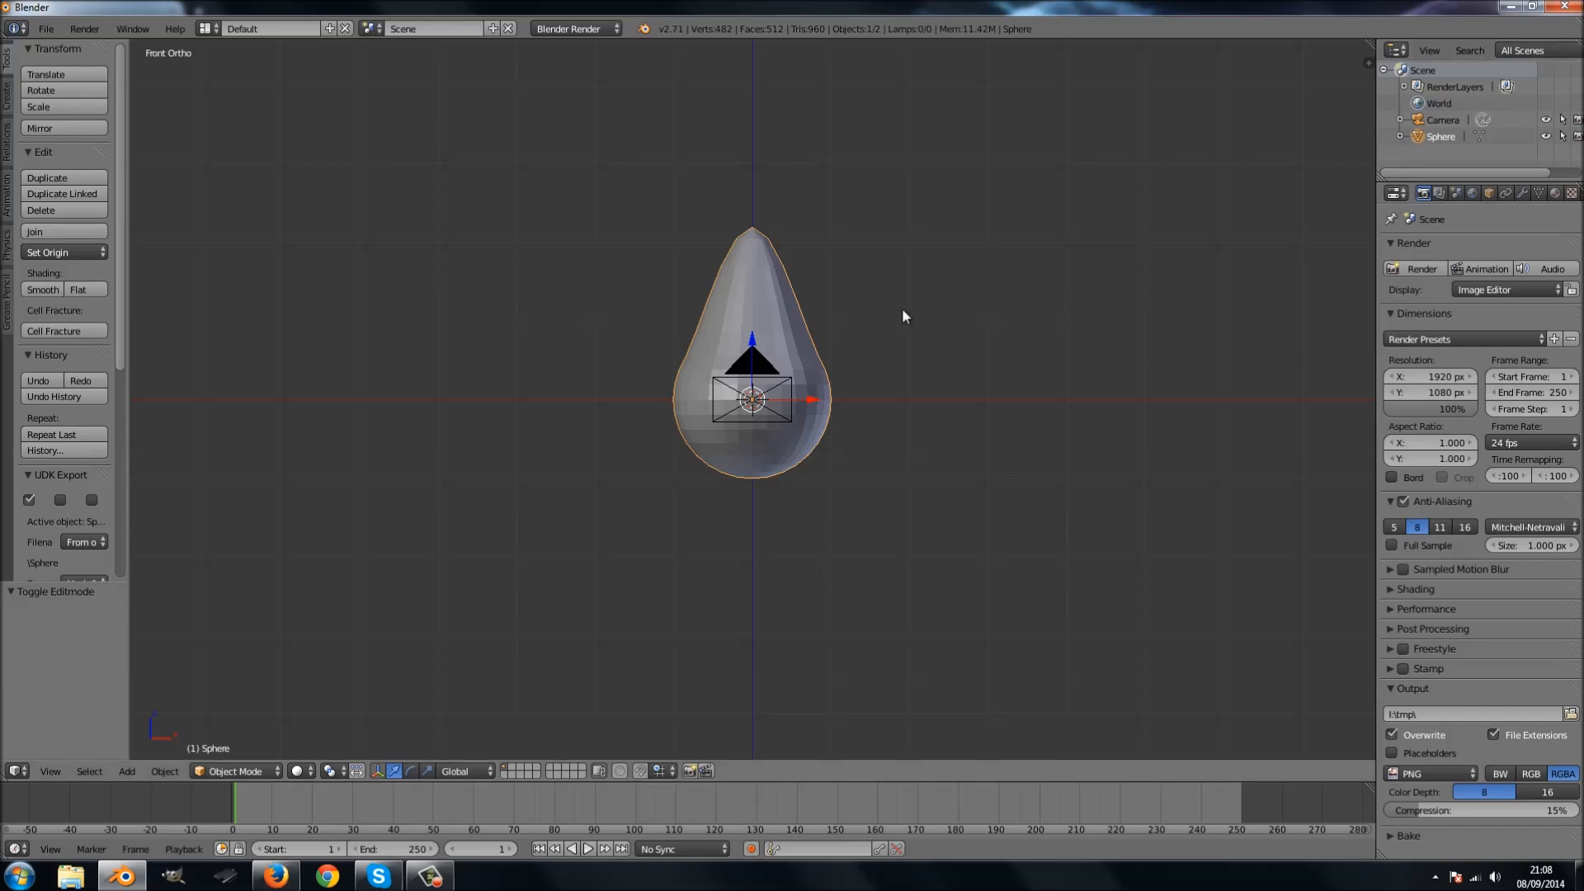
Add a level 2 Subdivision Surface modifier and a Displace modifier to the teardrop mesh.
{"action": "key", "text": "ctrl+2"}
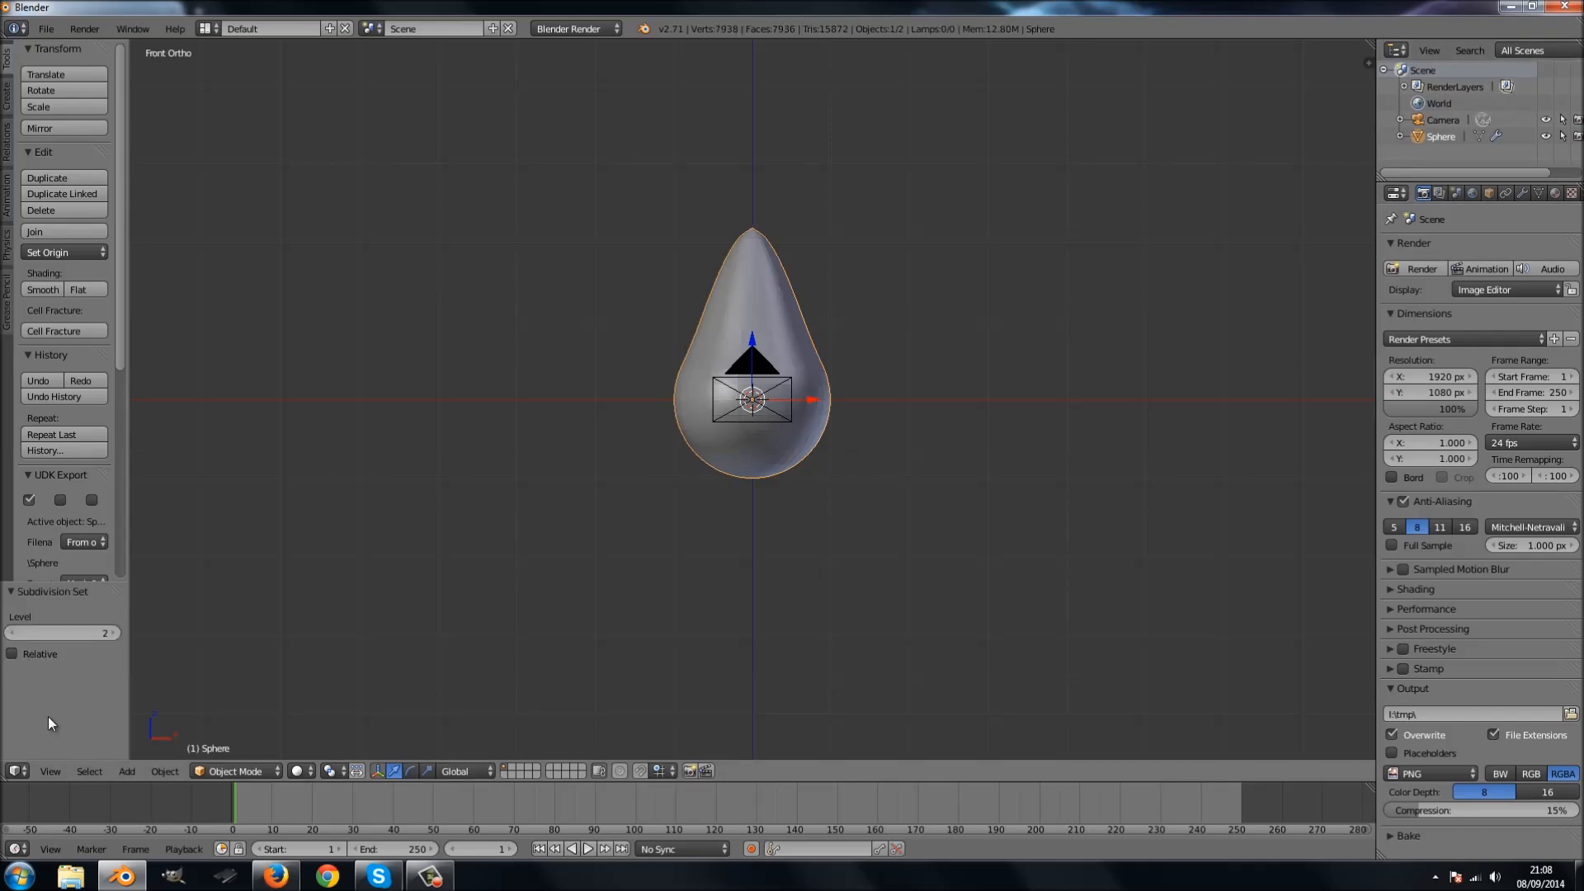
{"action": "left_click", "coordinate": [1523, 192]}
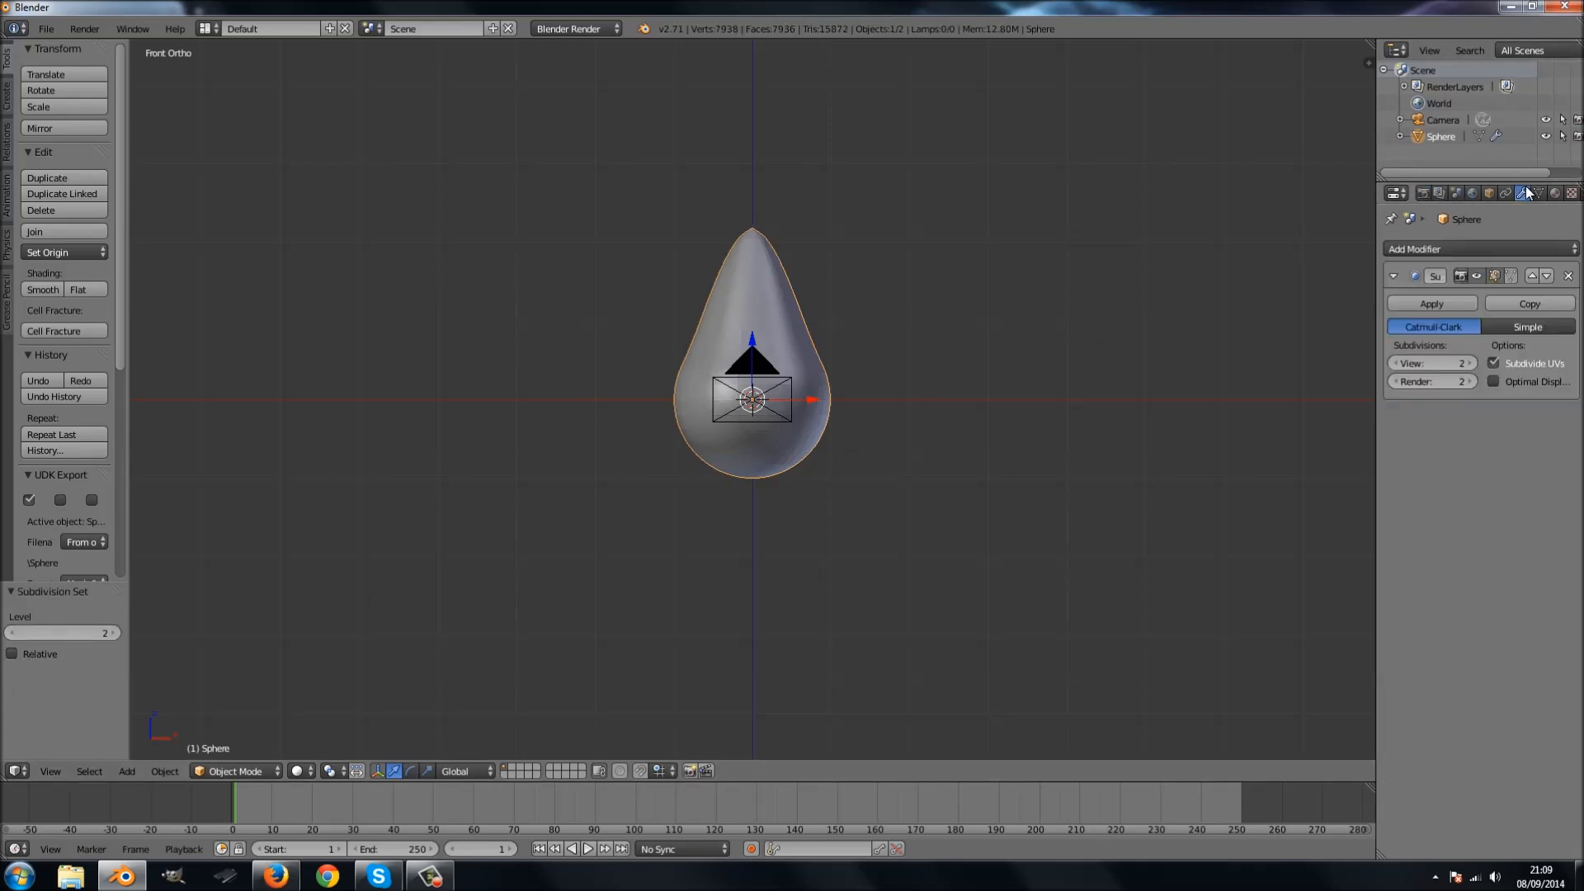
{"action": "left_click", "coordinate": [1493, 249]}
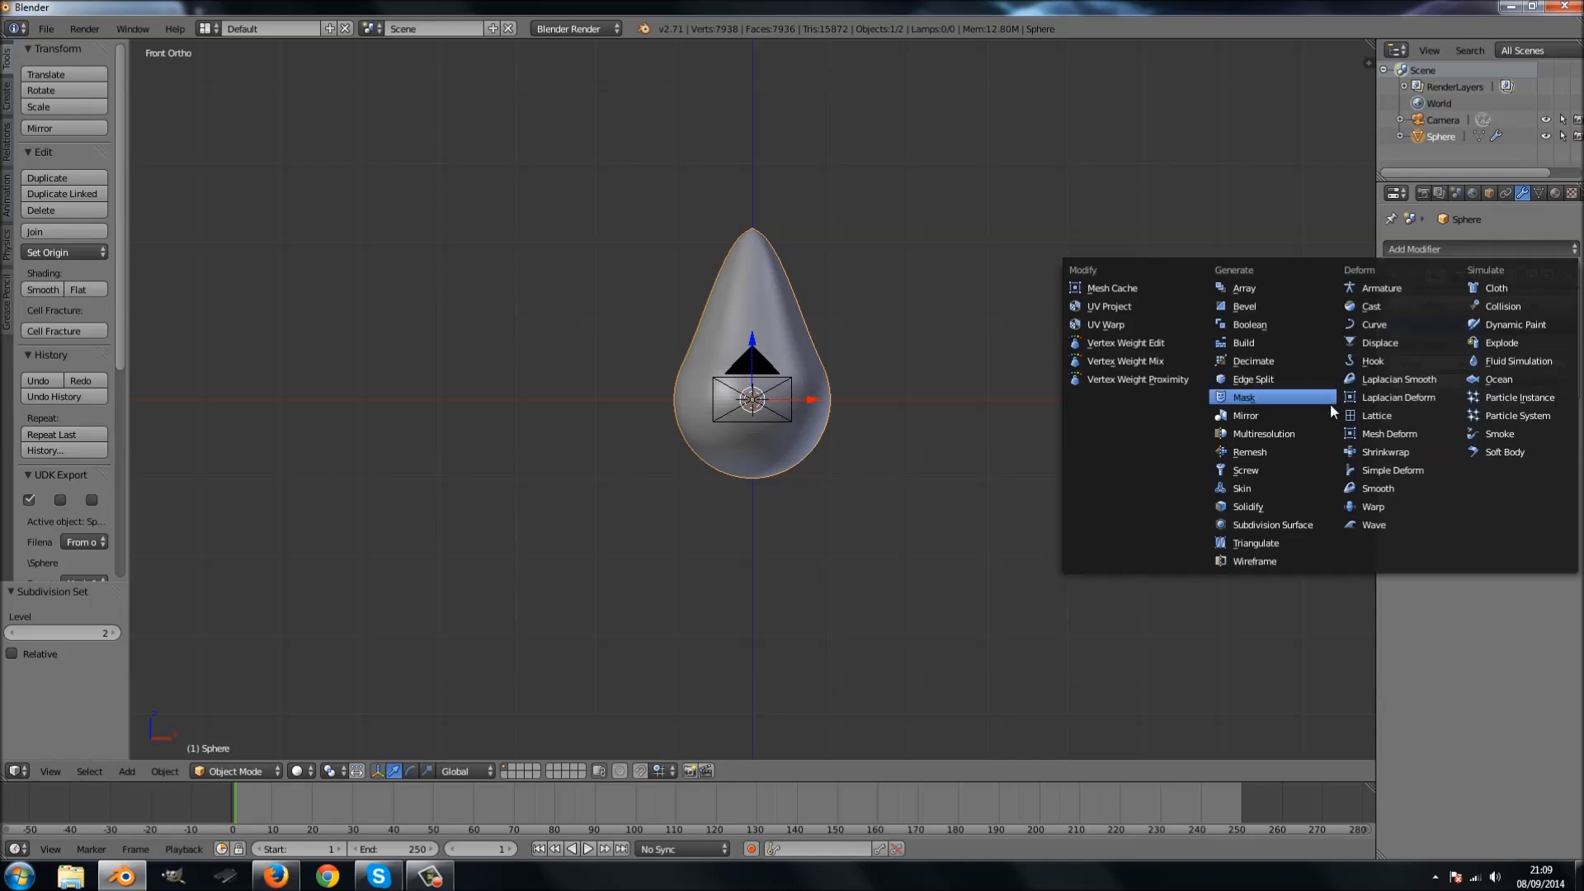
{"action": "left_click", "coordinate": [1386, 342]}
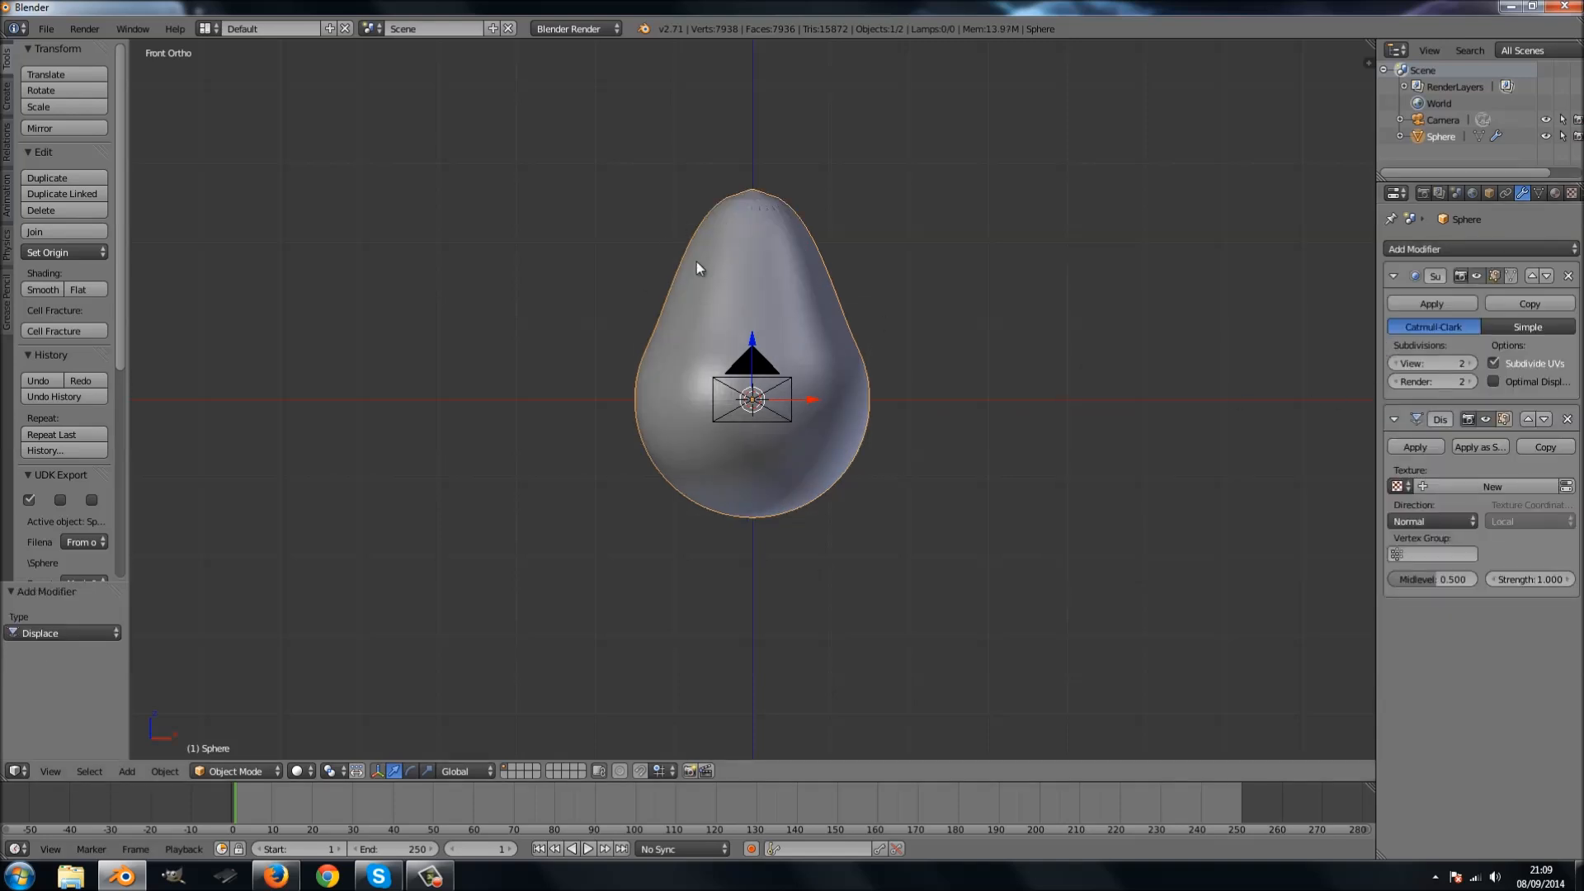
Assign the existing material named Material to the teardrop mesh.
{"action": "left_click", "coordinate": [1555, 193]}
{"action": "left_click", "coordinate": [1393, 303]}
{"action": "left_click", "coordinate": [1342, 329]}
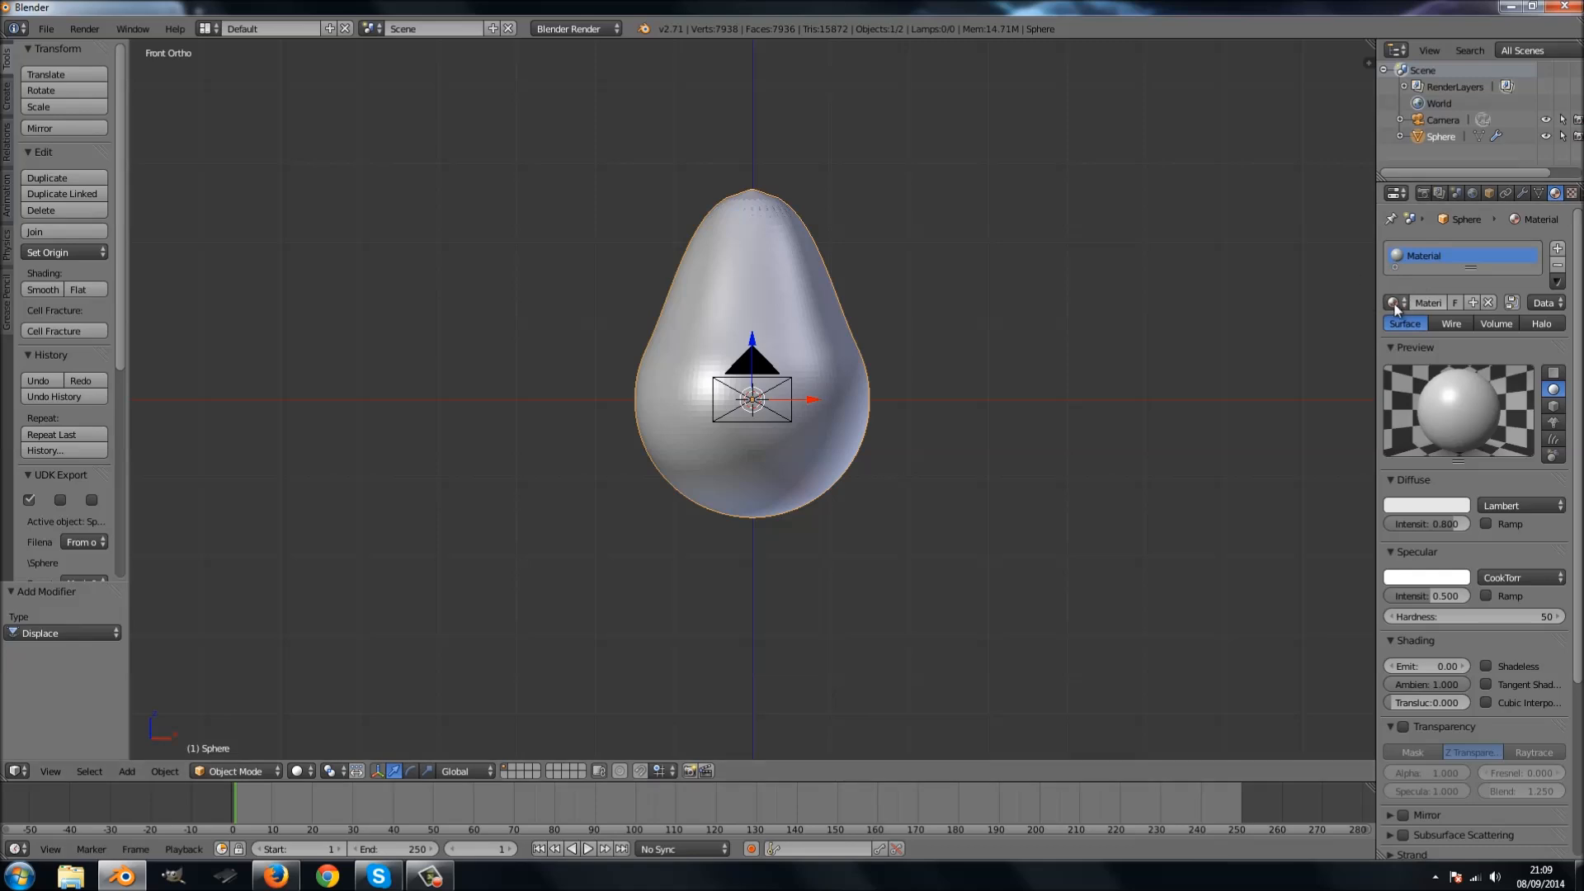
Disable the Tex texture slot in the material and set the texture's type to Clouds.
{"action": "left_click", "coordinate": [1572, 194]}
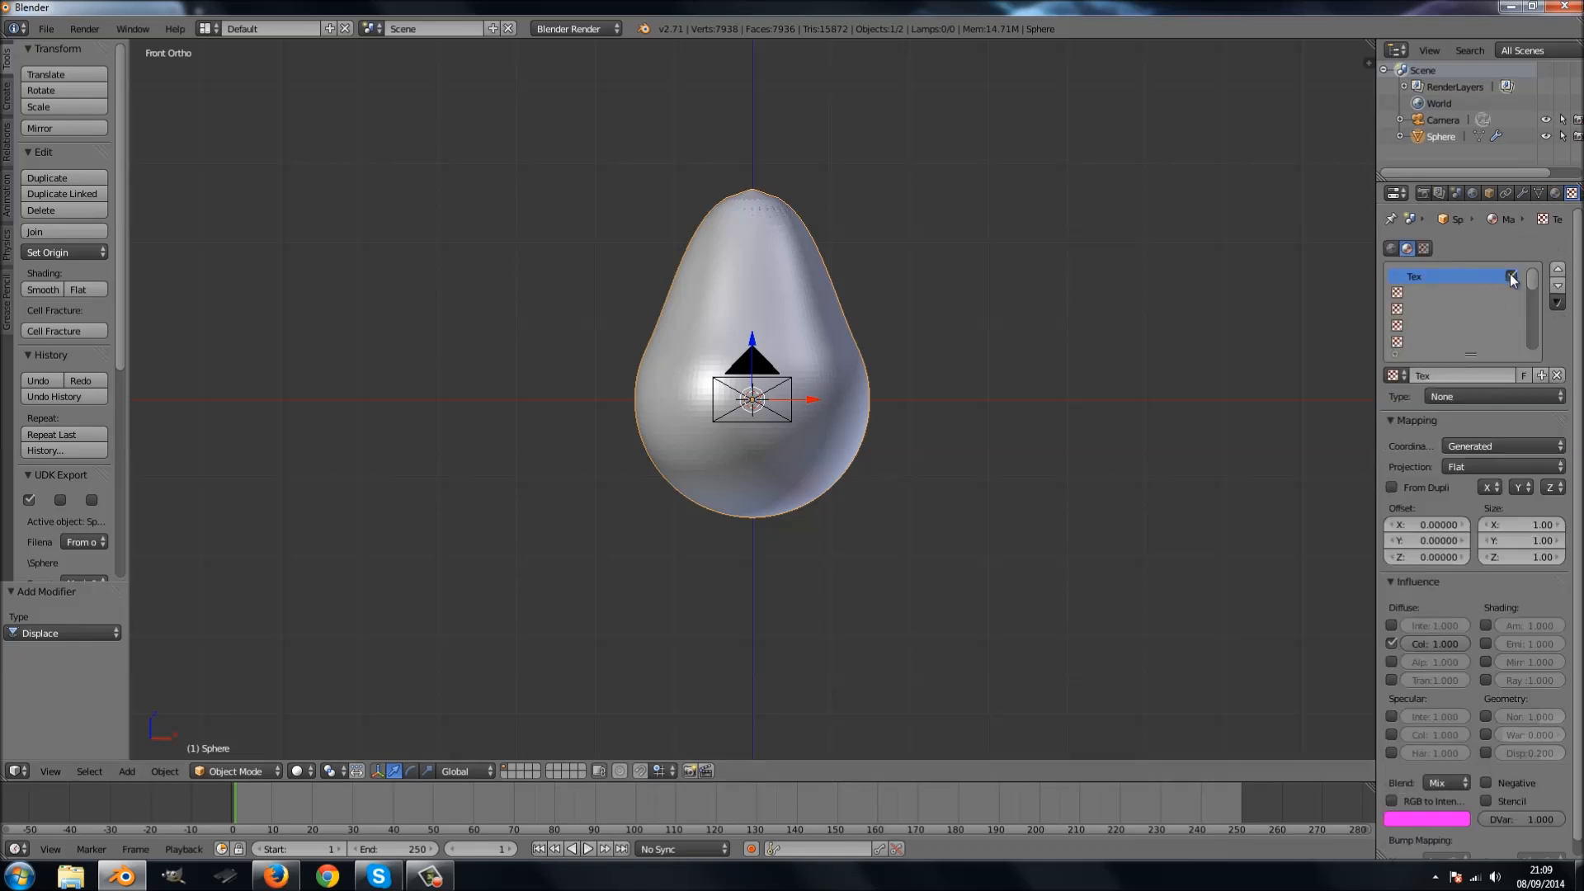
{"action": "left_click", "coordinate": [1475, 398]}
{"action": "left_click", "coordinate": [1500, 399]}
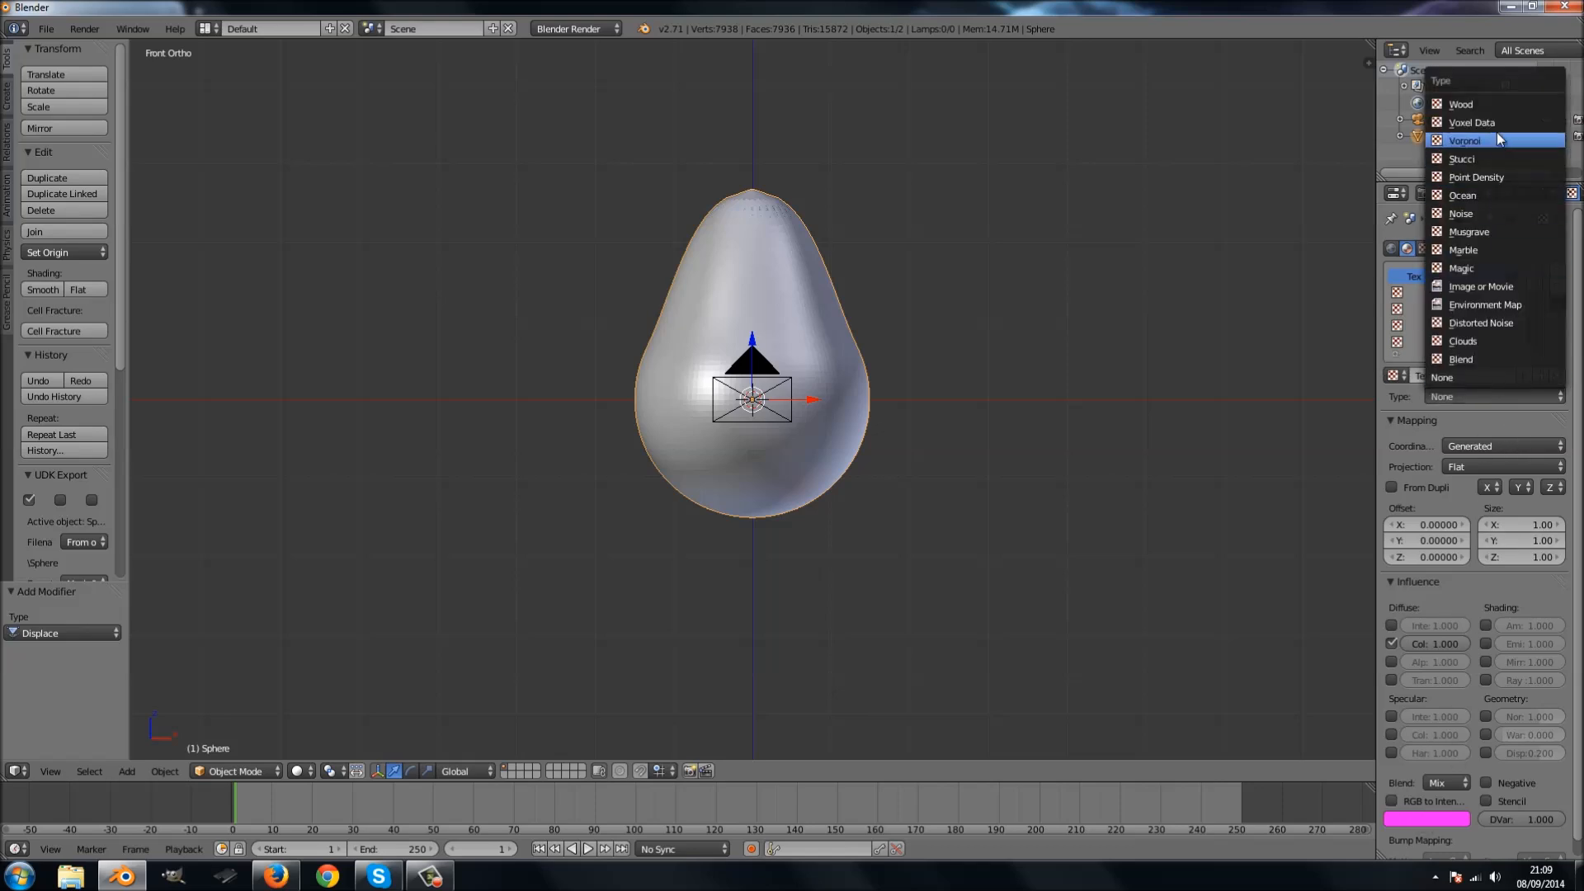
{"action": "left_click", "coordinate": [1470, 340]}
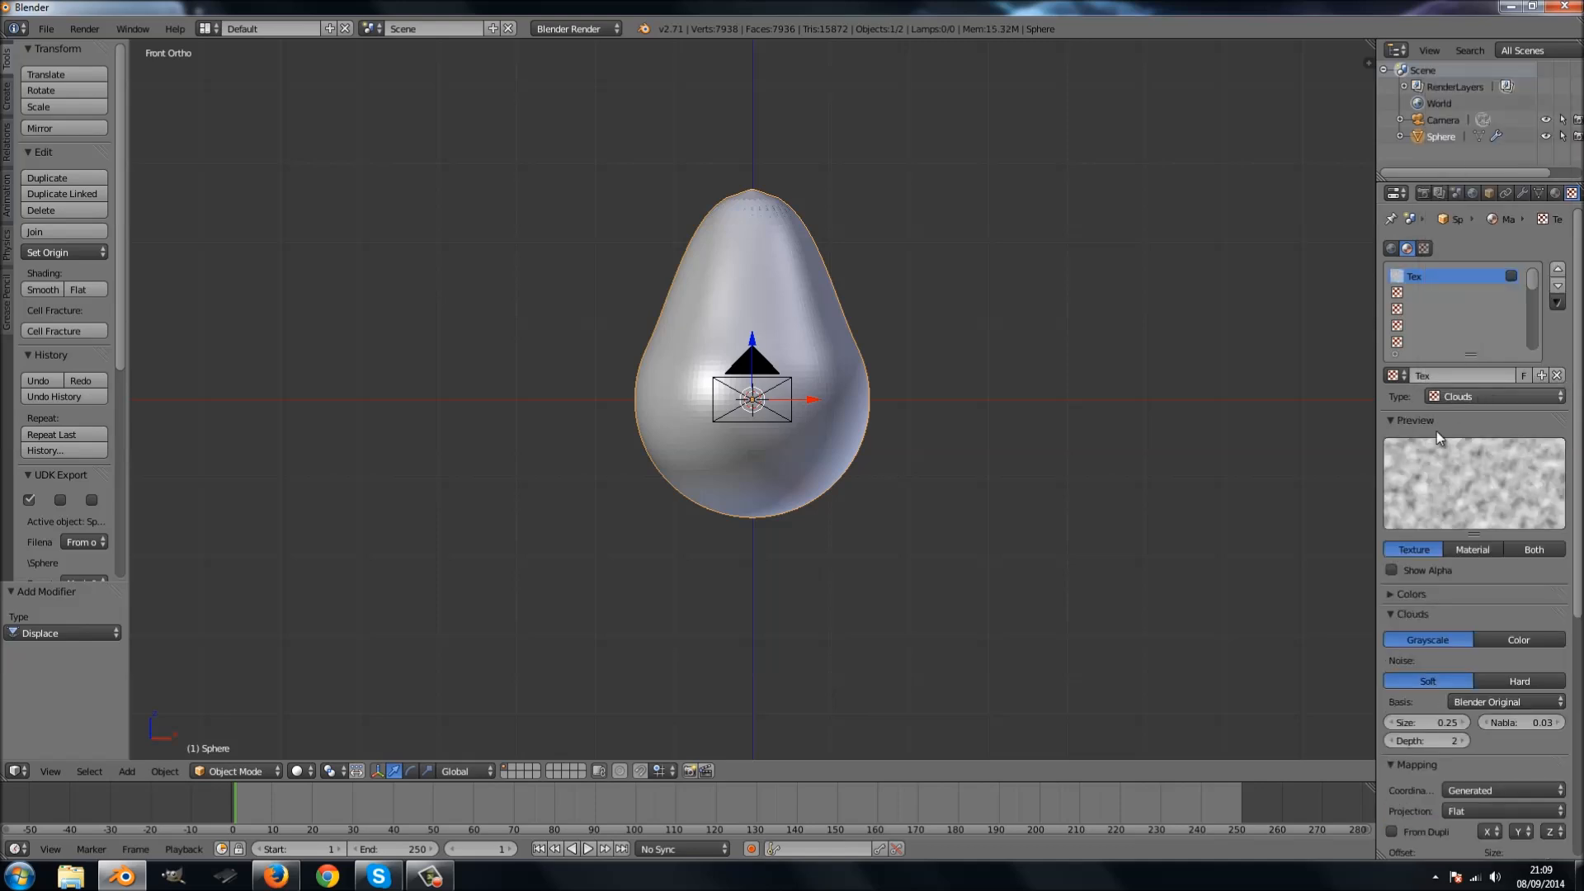
Use the Tex texture as the Displace modifier's texture.
{"action": "left_click", "coordinate": [1523, 192]}
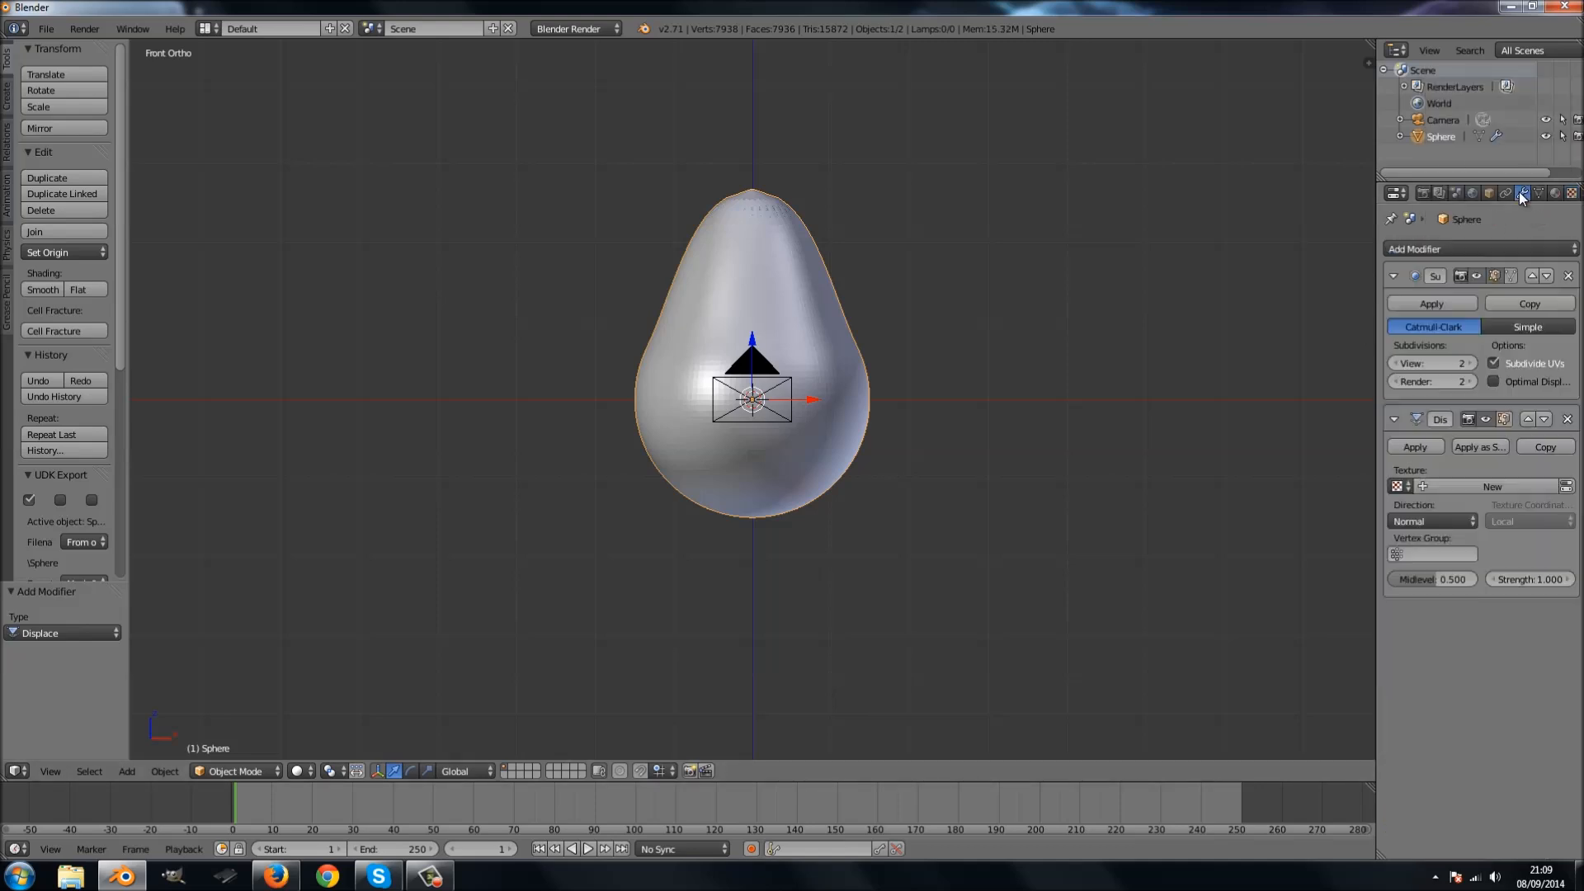
{"action": "left_click", "coordinate": [1401, 486]}
{"action": "left_click", "coordinate": [1364, 519]}
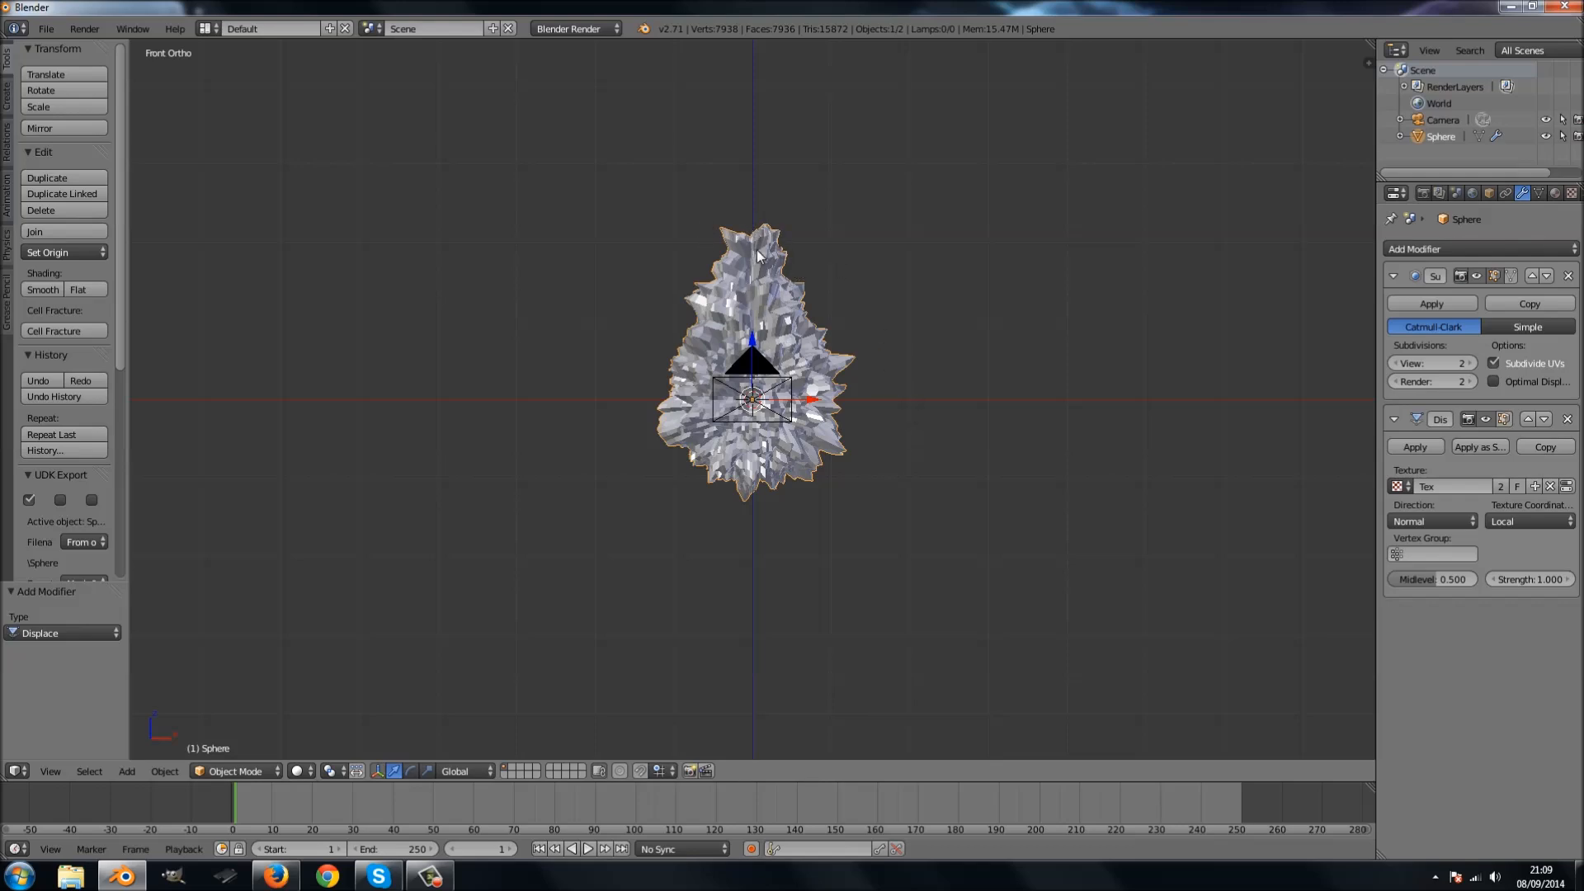
Select all vertices of the mesh, add a vertex group and assign them to it with weight 1.000.
{"action": "key", "text": "Tab"}
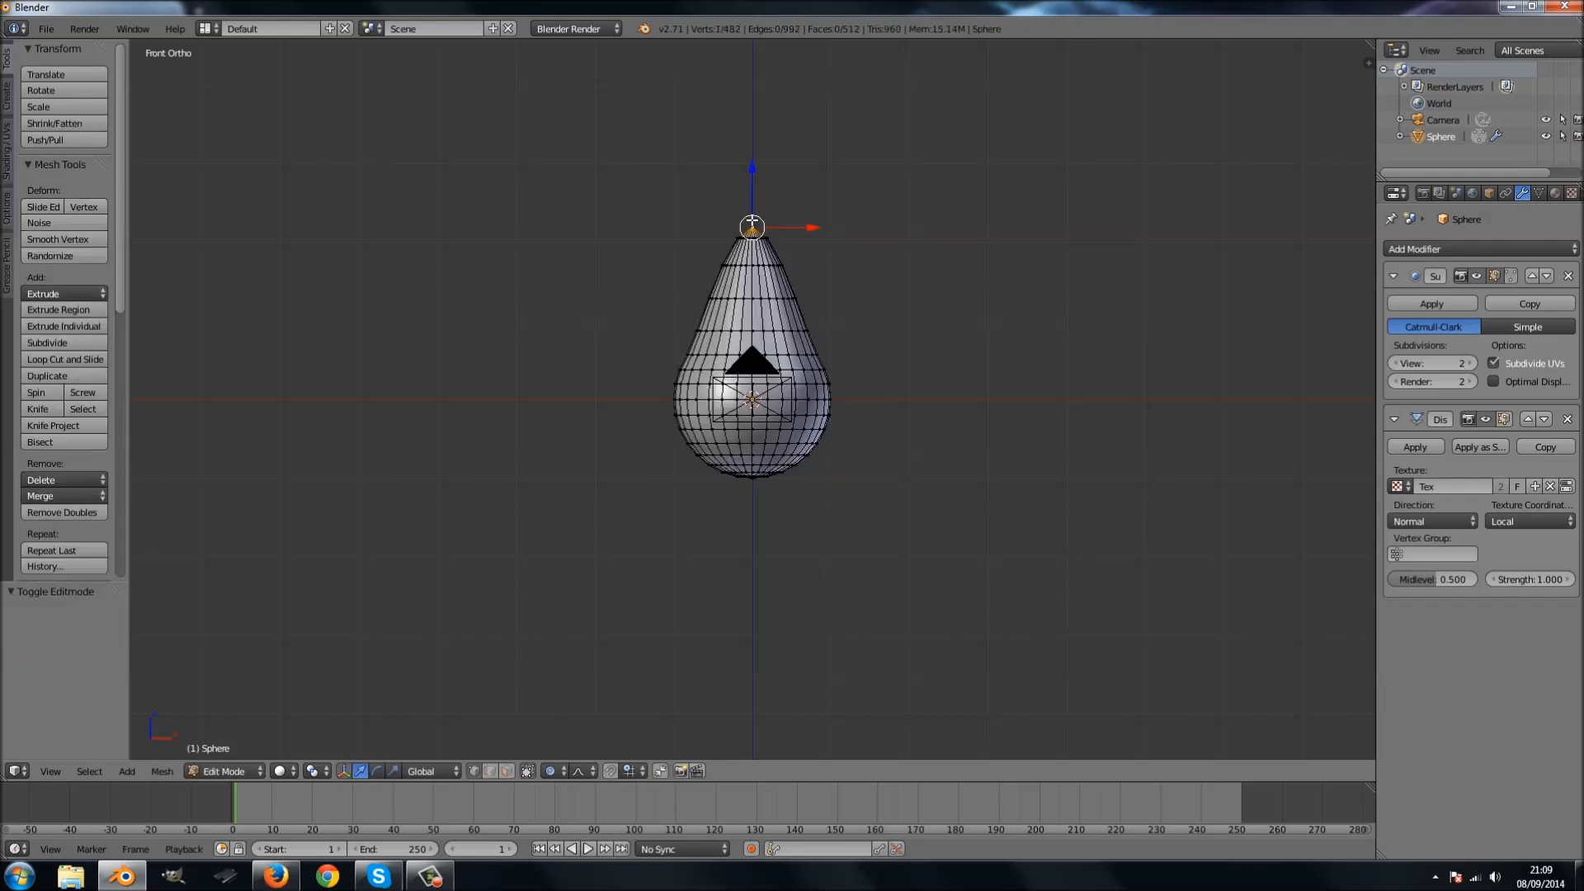
{"action": "key", "text": "Tab"}
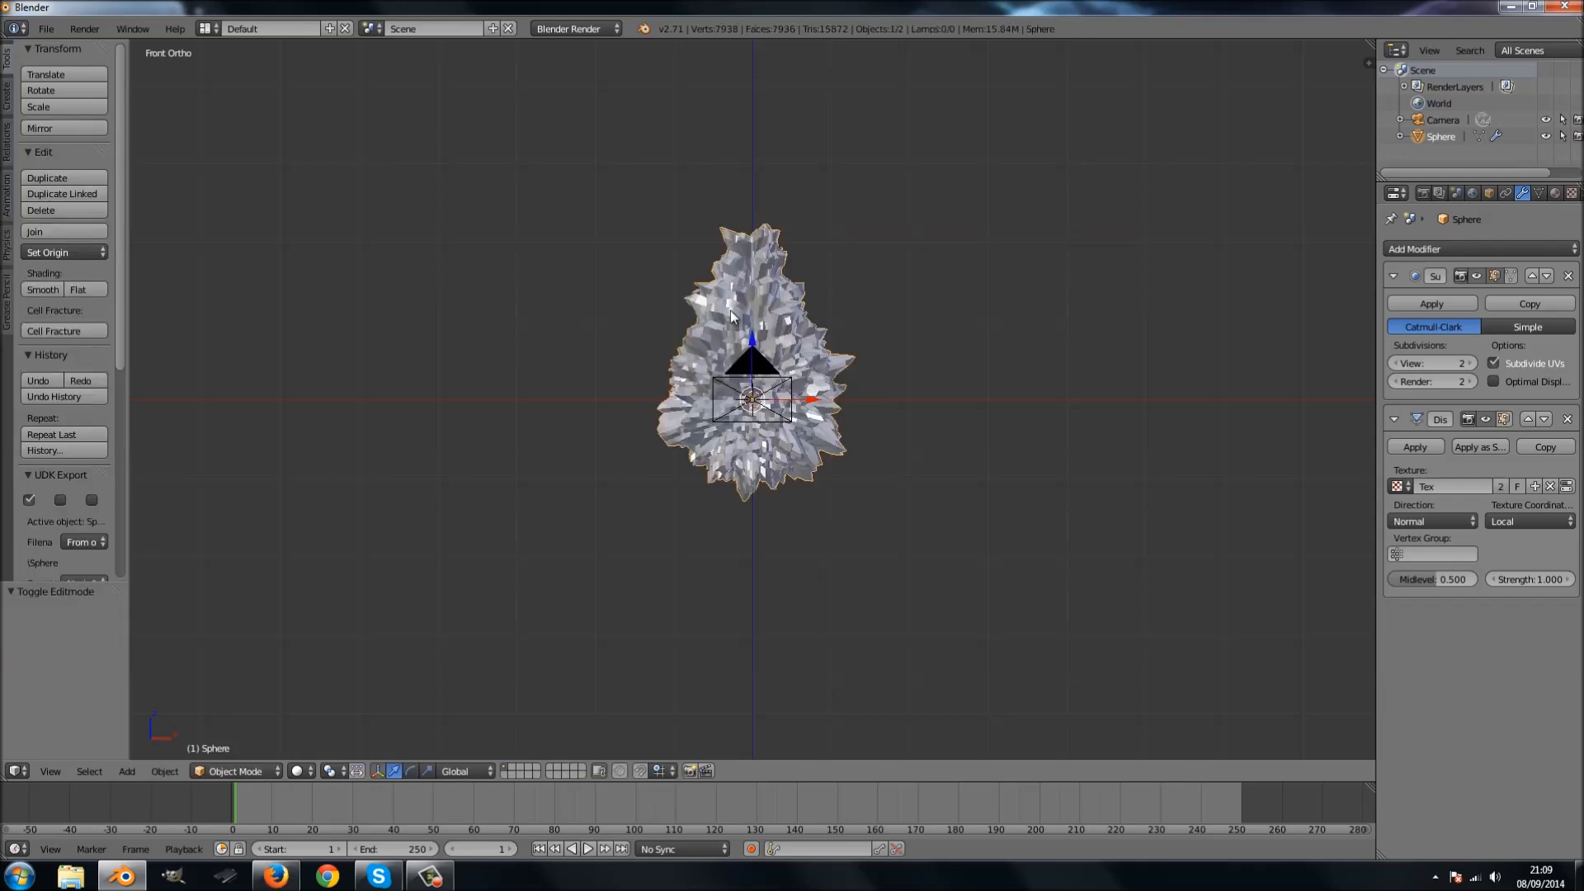
{"action": "key", "text": "Tab"}
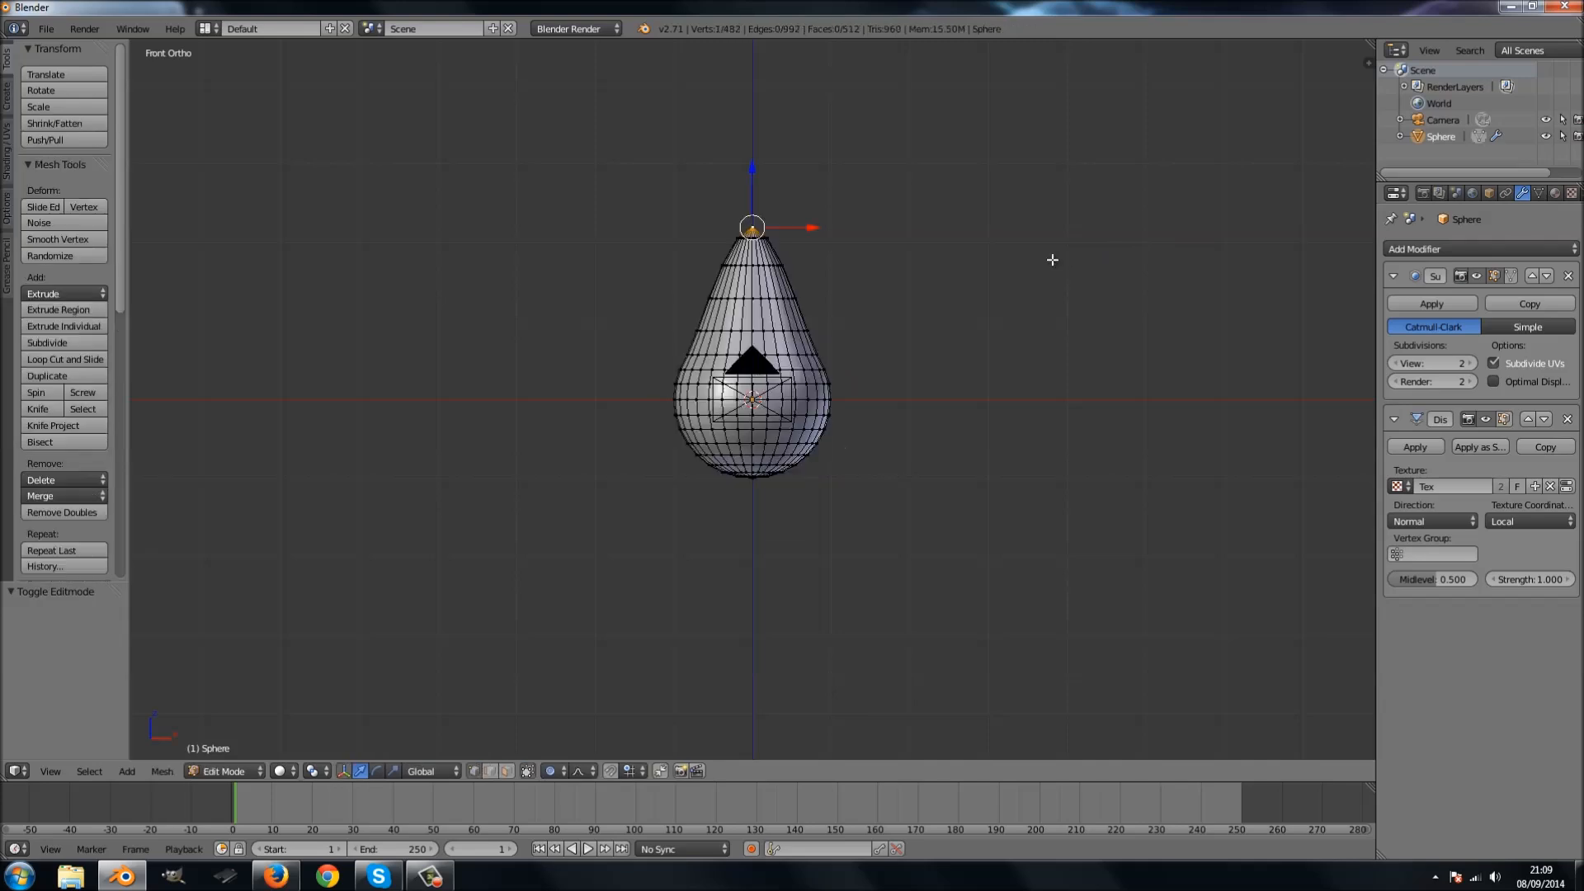
{"action": "key", "text": "a"}
{"action": "key", "text": "a"}
{"action": "key", "text": "Tab"}
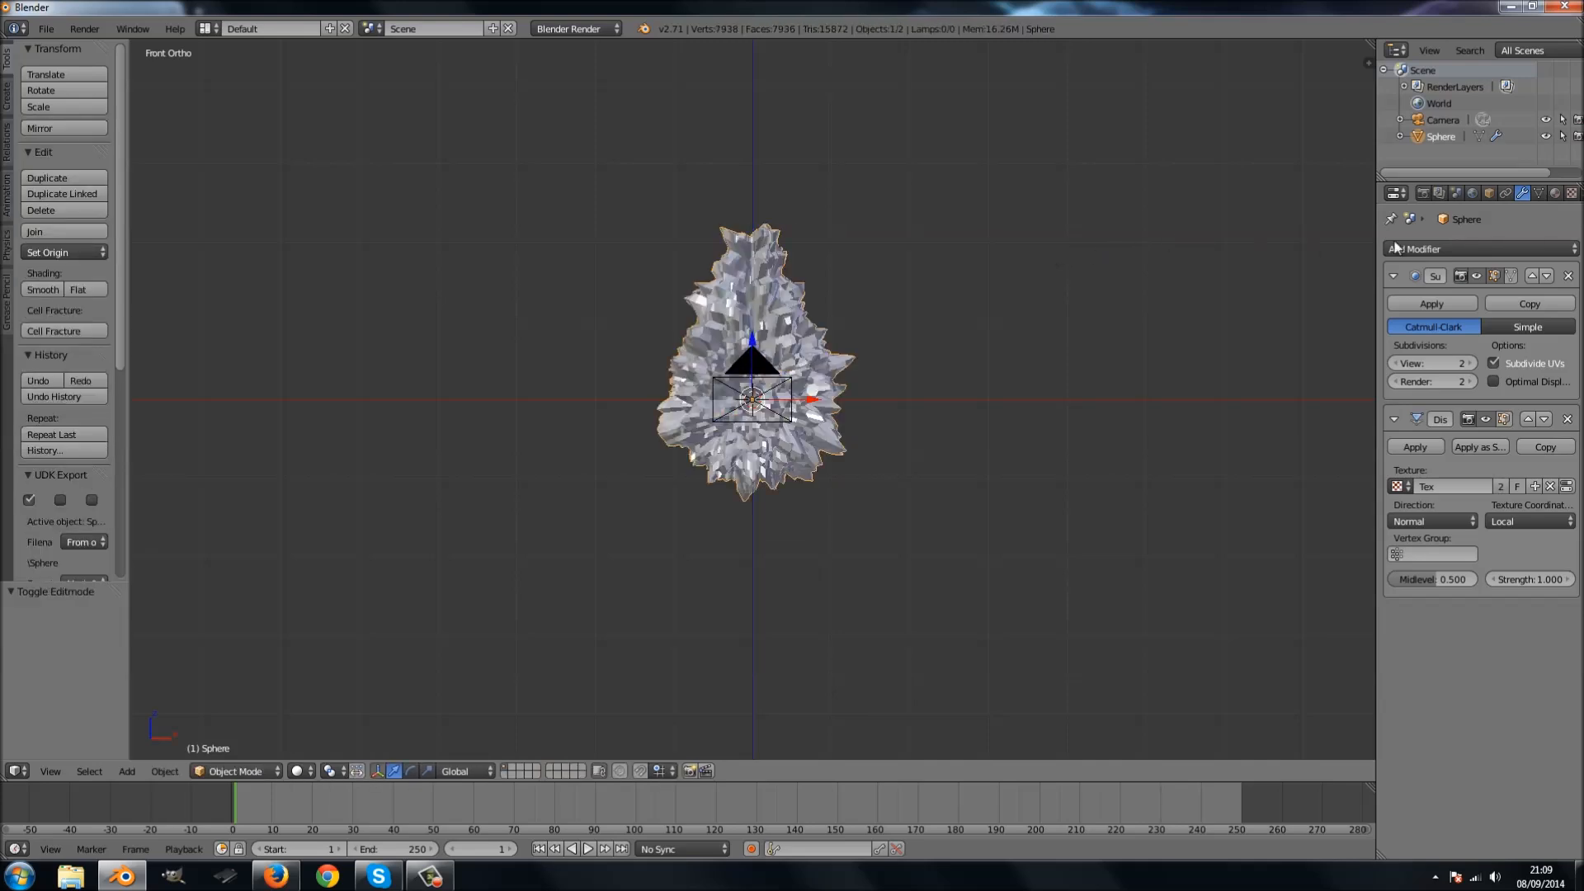
{"action": "left_click", "coordinate": [1538, 193]}
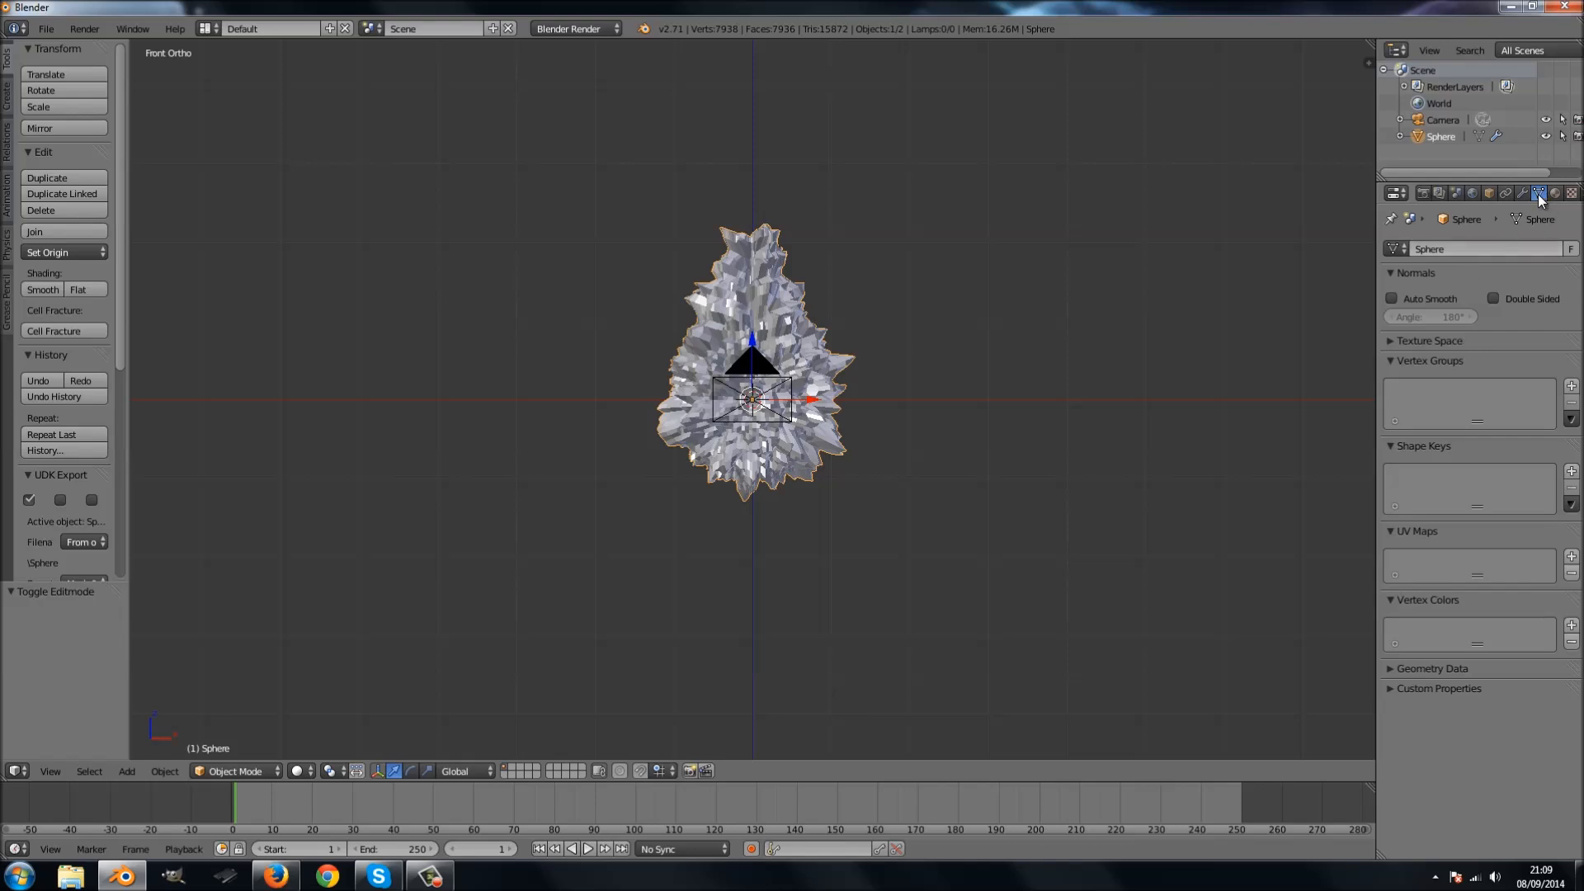
{"action": "left_click", "coordinate": [1571, 386]}
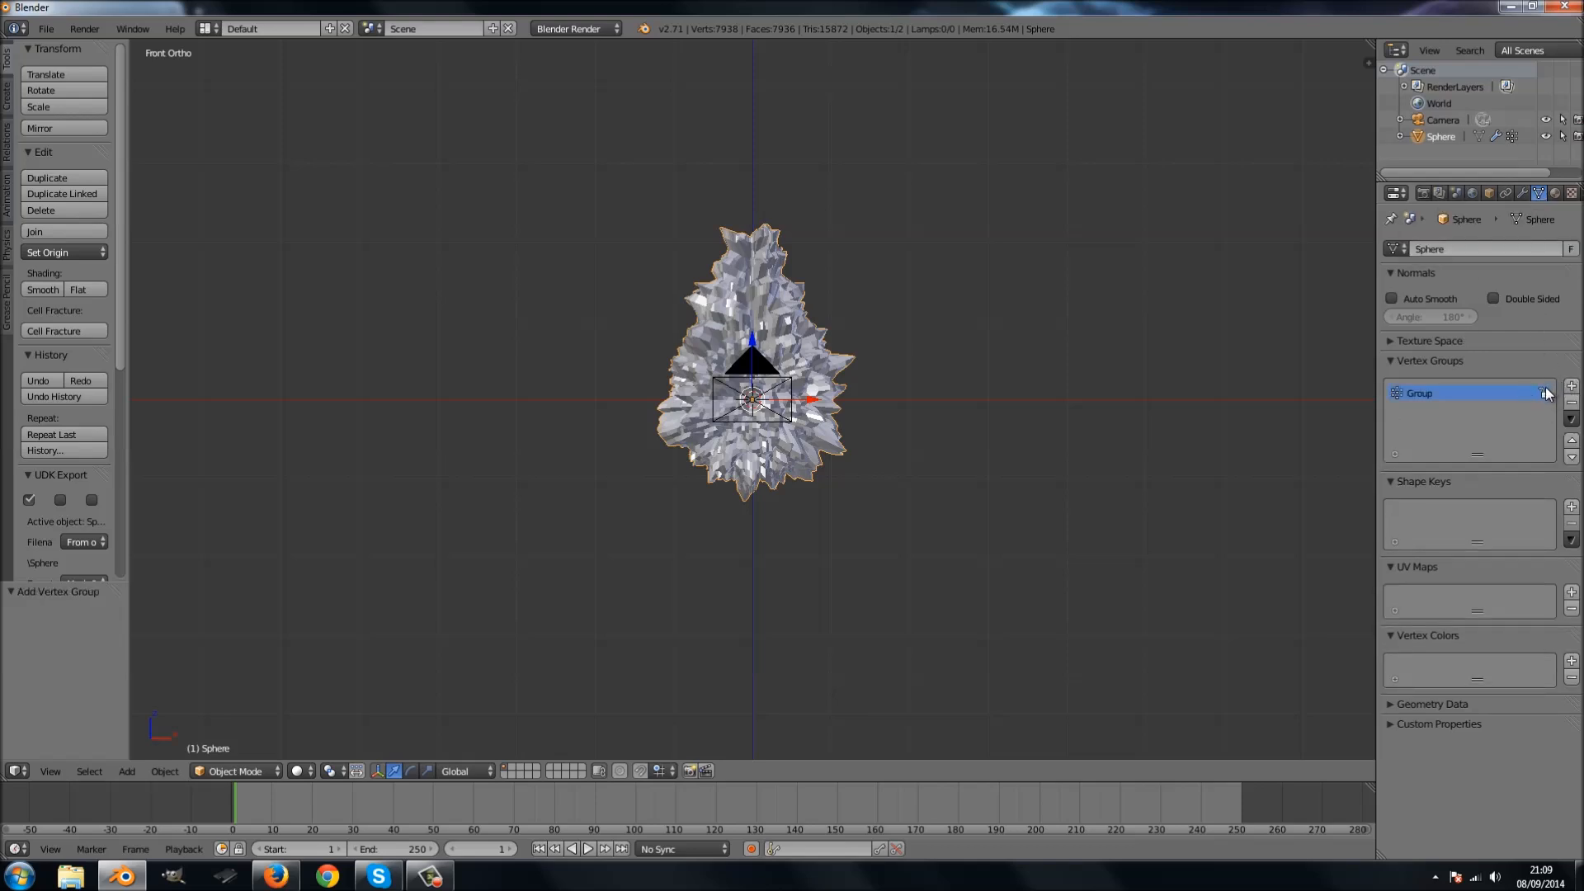
{"action": "key", "text": "Tab"}
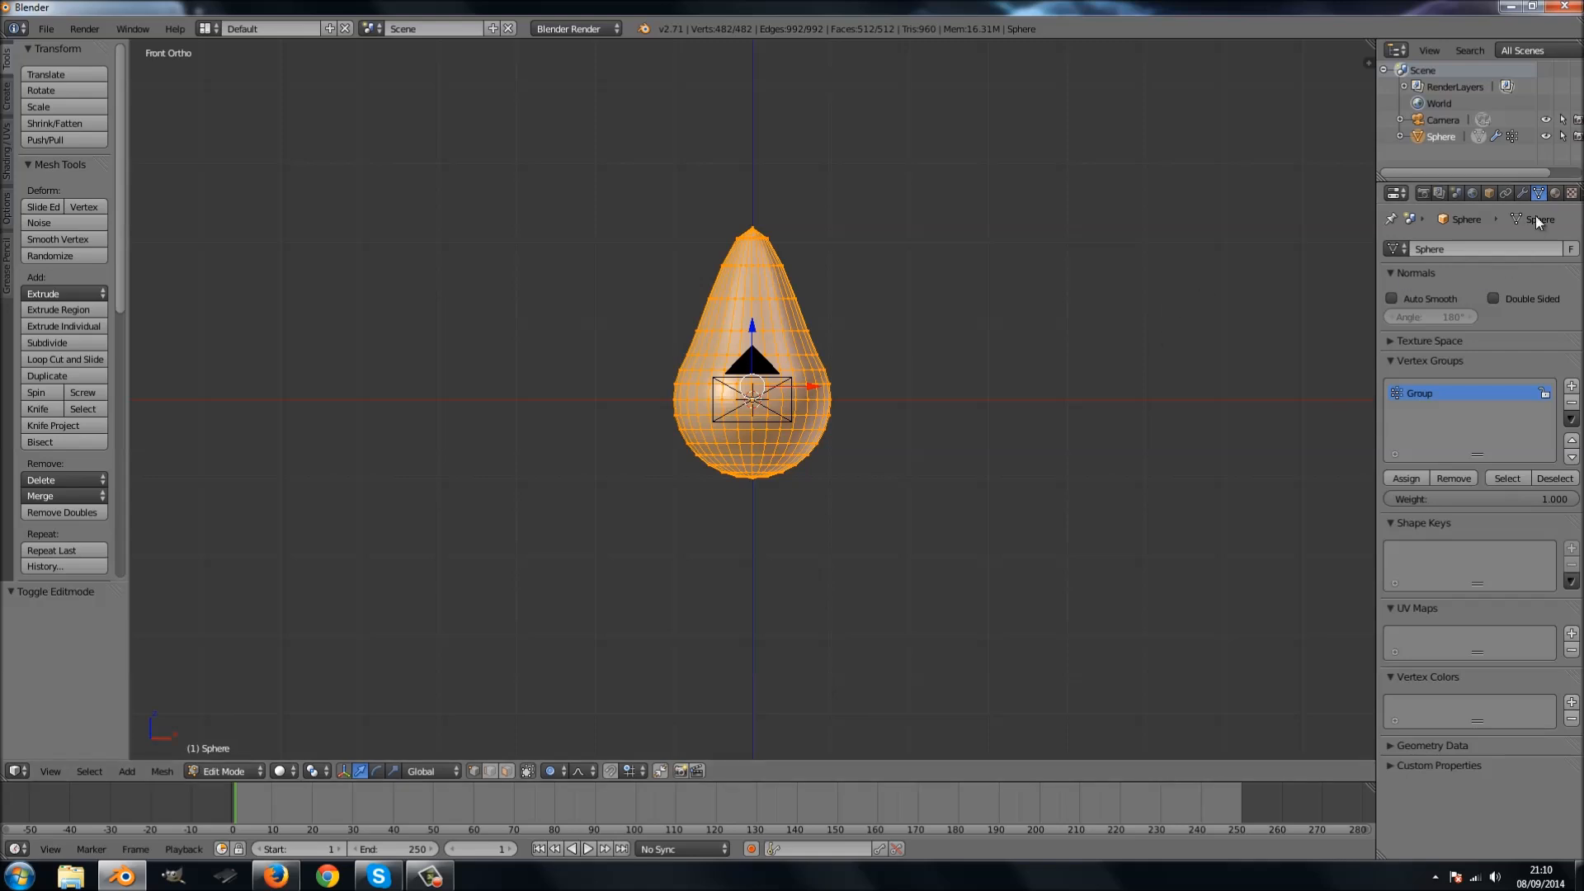
Limit the Displace modifier to the vertex group named Group.
{"action": "left_click", "coordinate": [1522, 194]}
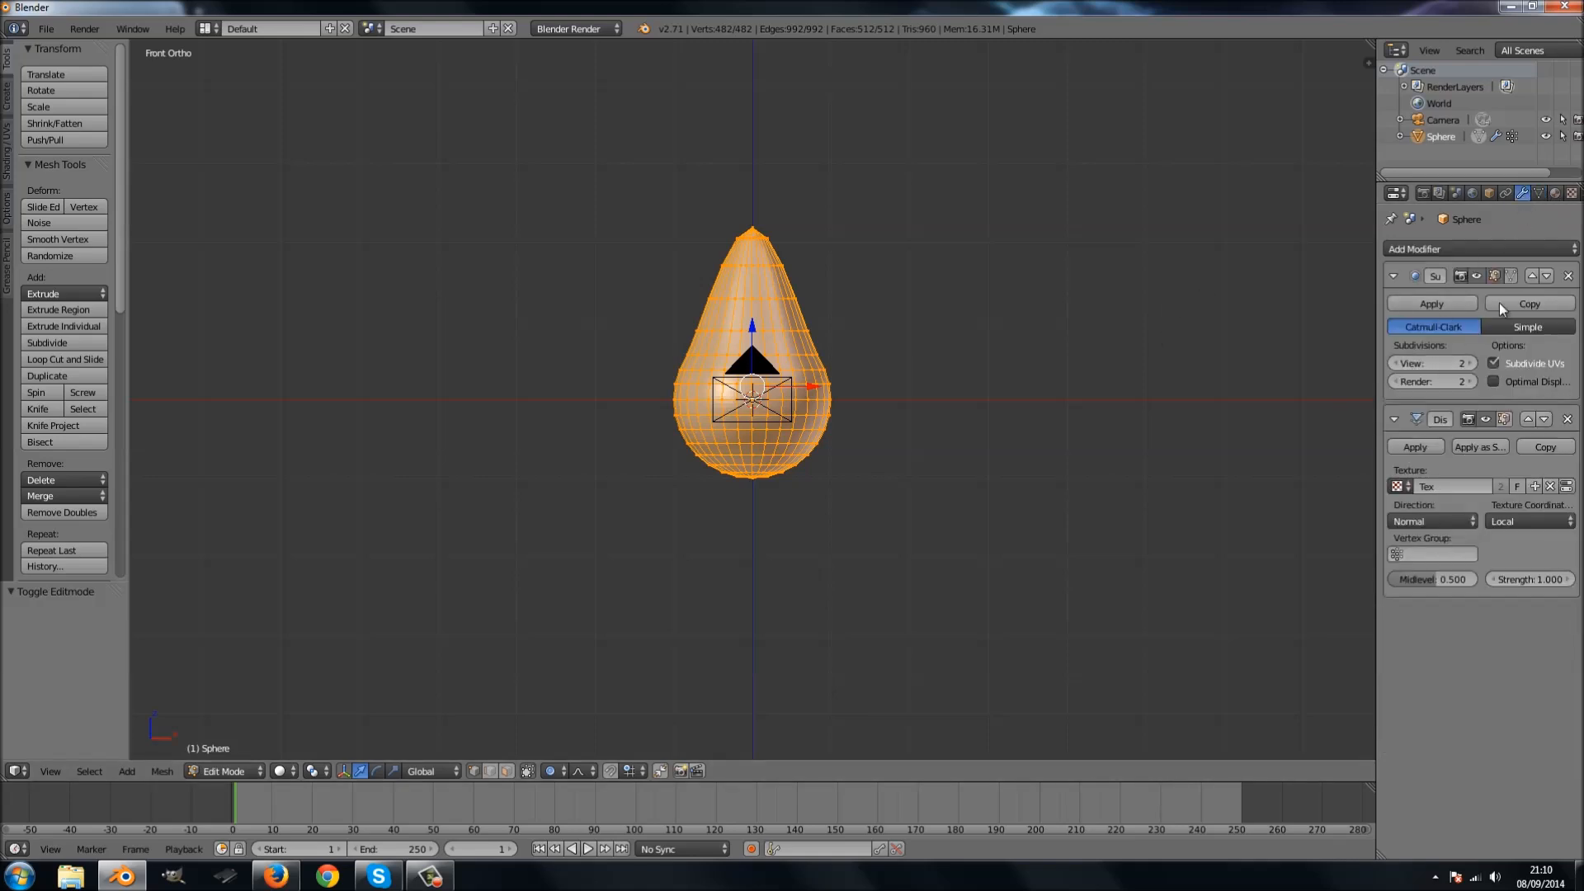
{"action": "left_click", "coordinate": [1401, 556]}
{"action": "left_click", "coordinate": [1402, 573]}
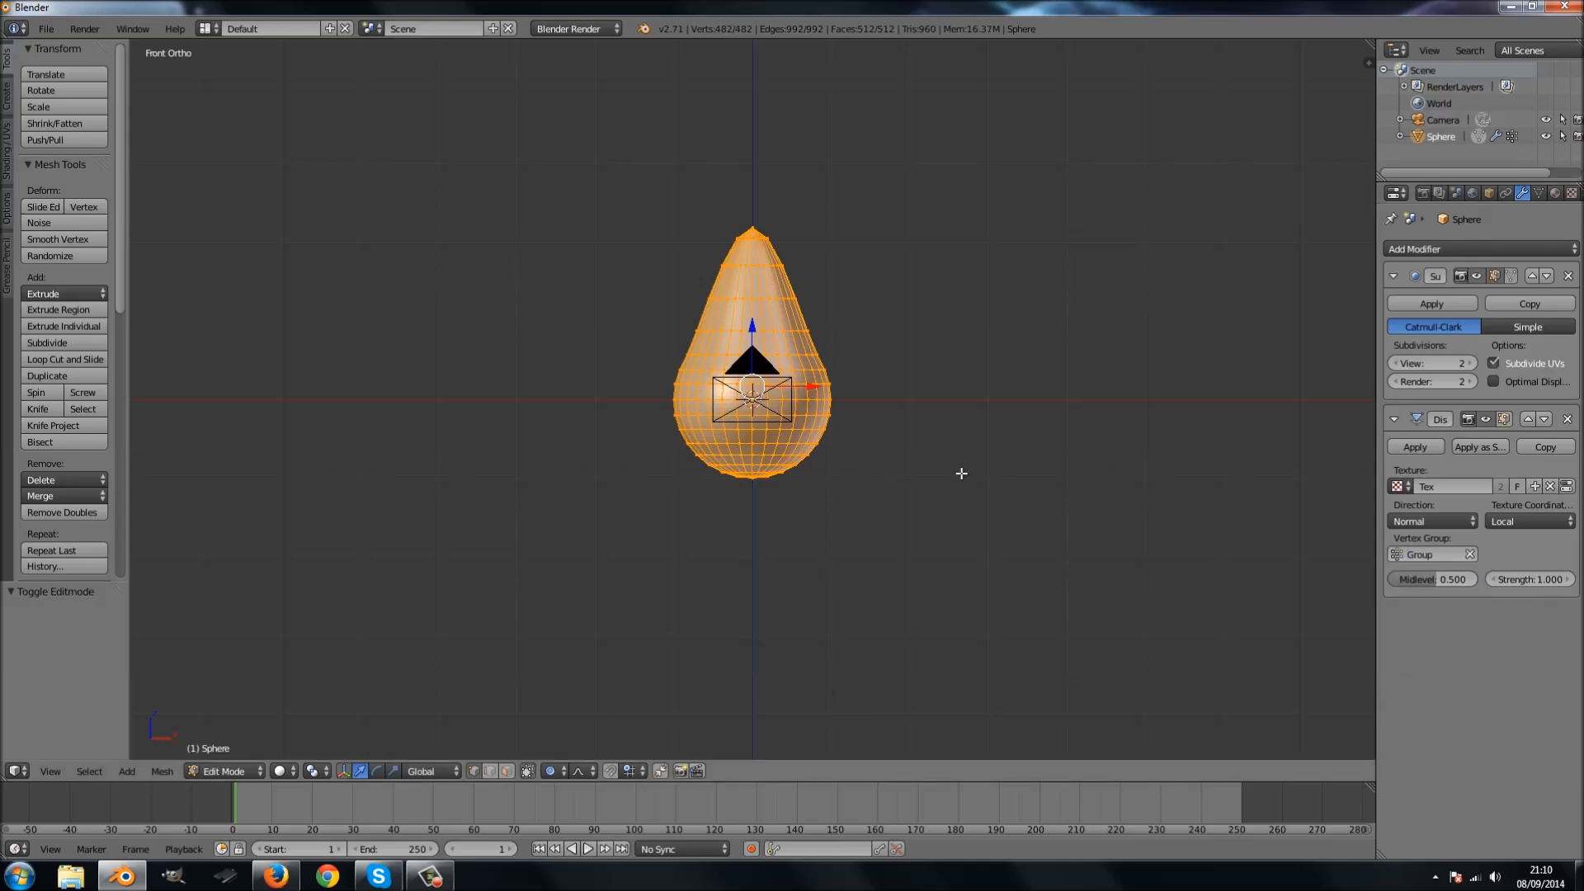
Switch the mesh to Weight Paint mode and set the brush weight to 0.354.
{"action": "left_click", "coordinate": [221, 774]}
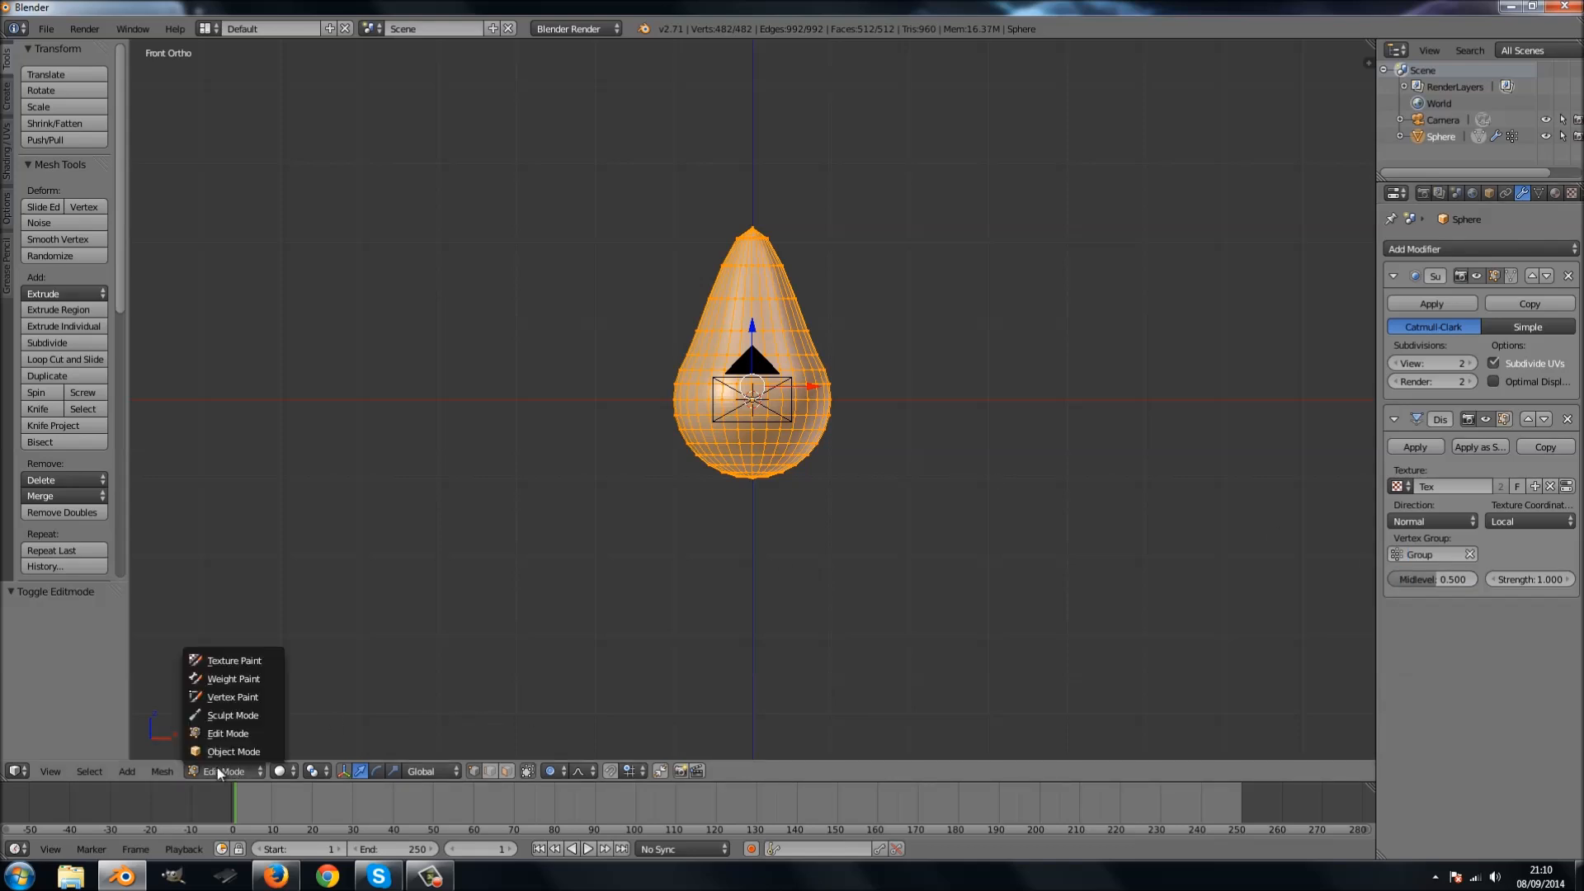
{"action": "left_click", "coordinate": [227, 671]}
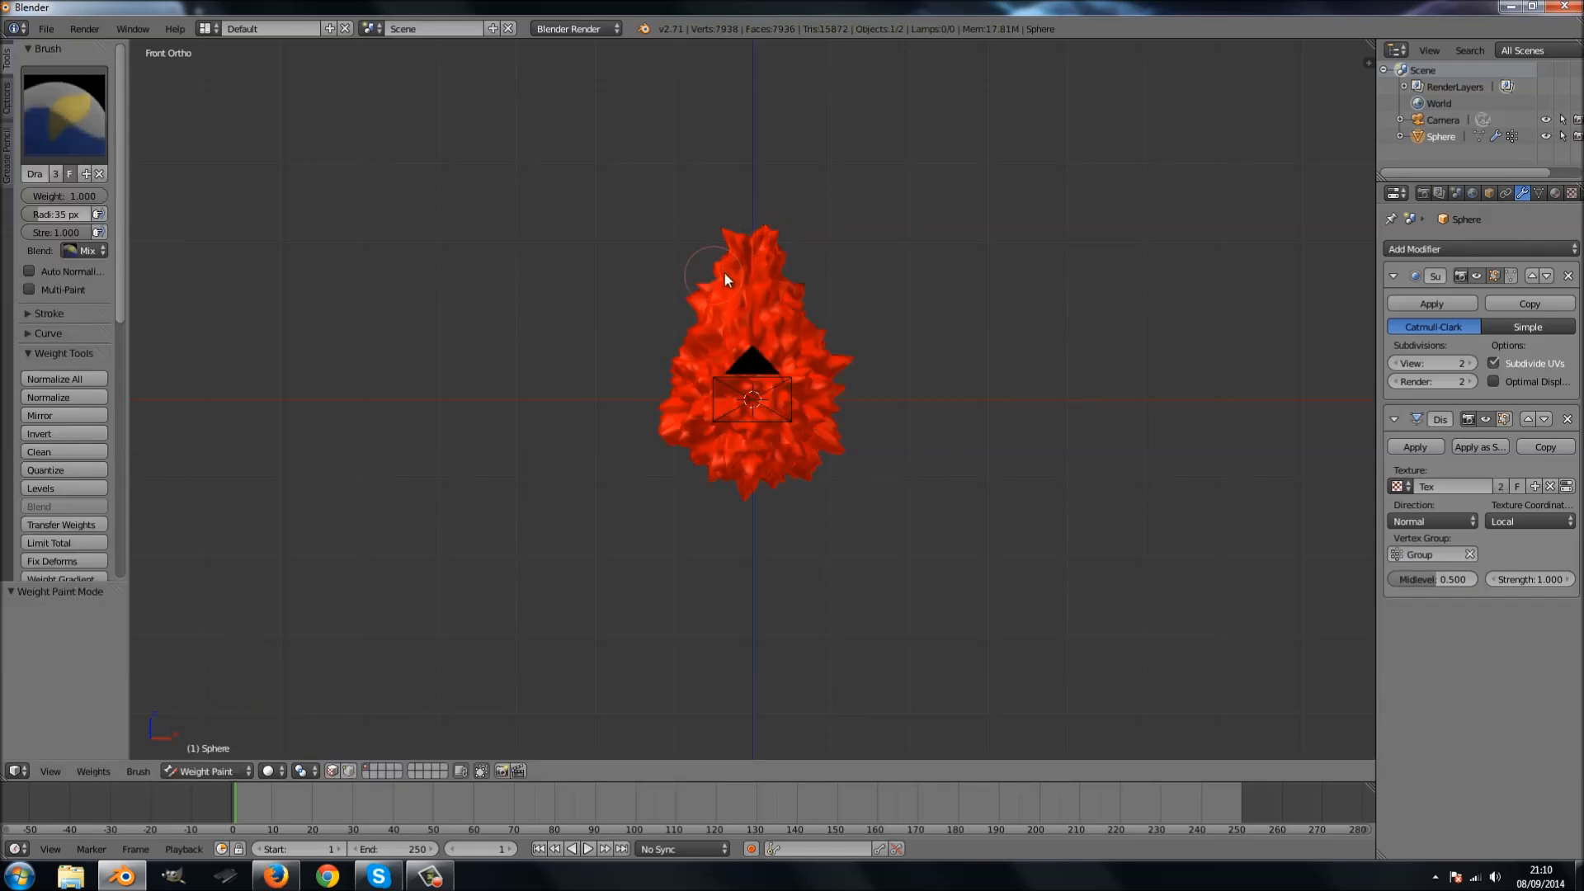
{"action": "left_click_drag", "start_coordinate": [71, 196], "coordinate": [27, 202]}
{"action": "key", "text": "space"}
{"action": "key", "text": "BackSpace"}
{"action": "key", "text": "Escape"}
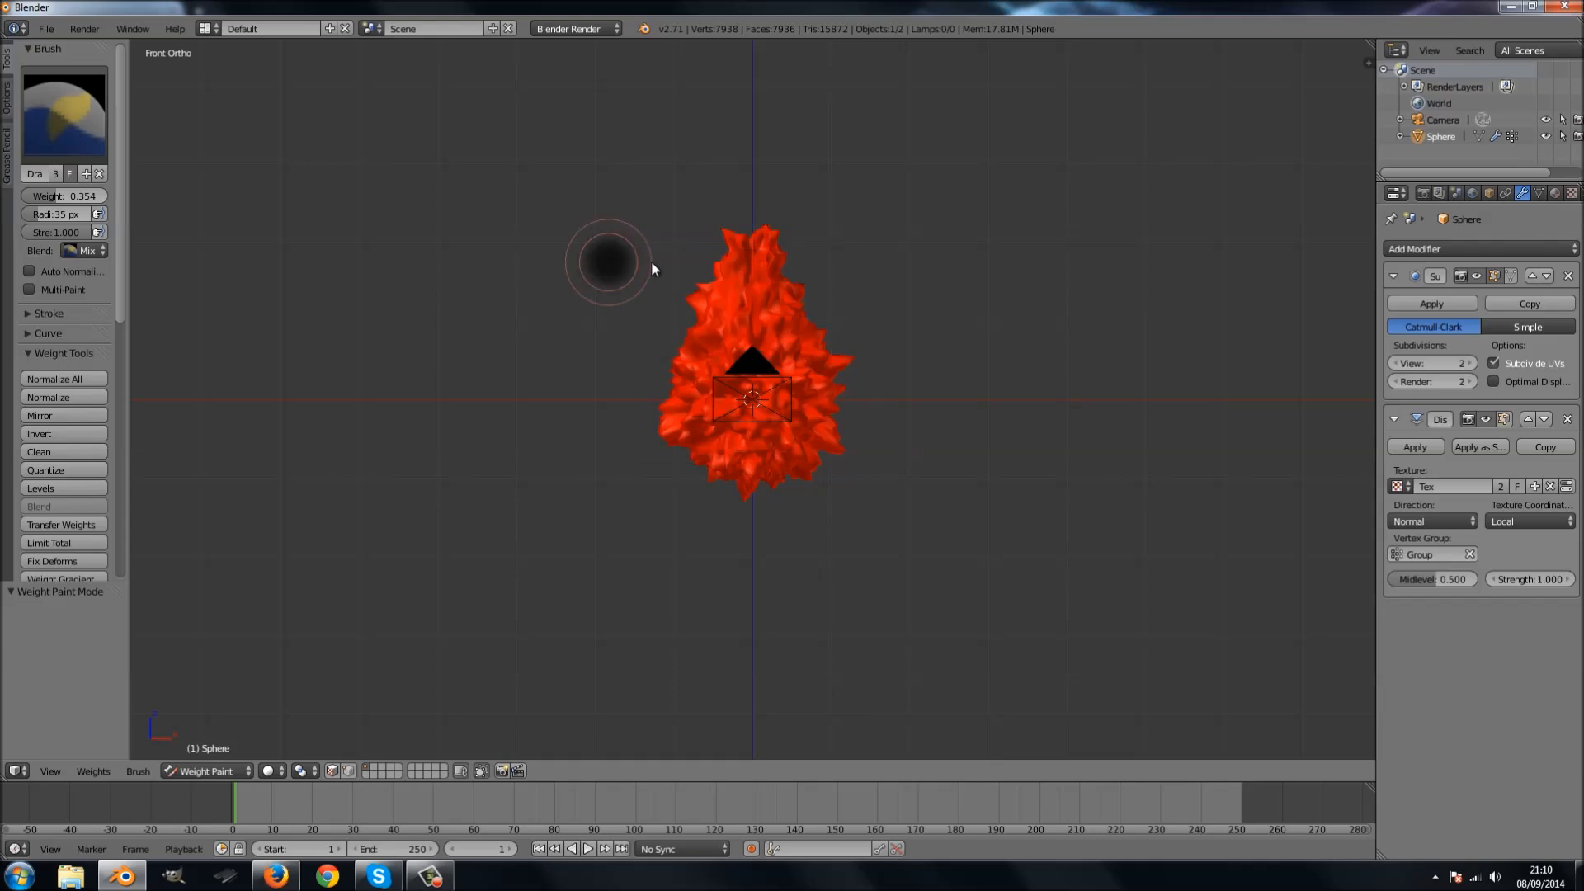
Set the brush radius to 52 px and paint weight 0.354 all around the mesh's upper tip.
{"action": "left_click", "coordinate": [651, 261]}
{"action": "left_click_drag", "start_coordinate": [715, 262], "coordinate": [721, 261]}
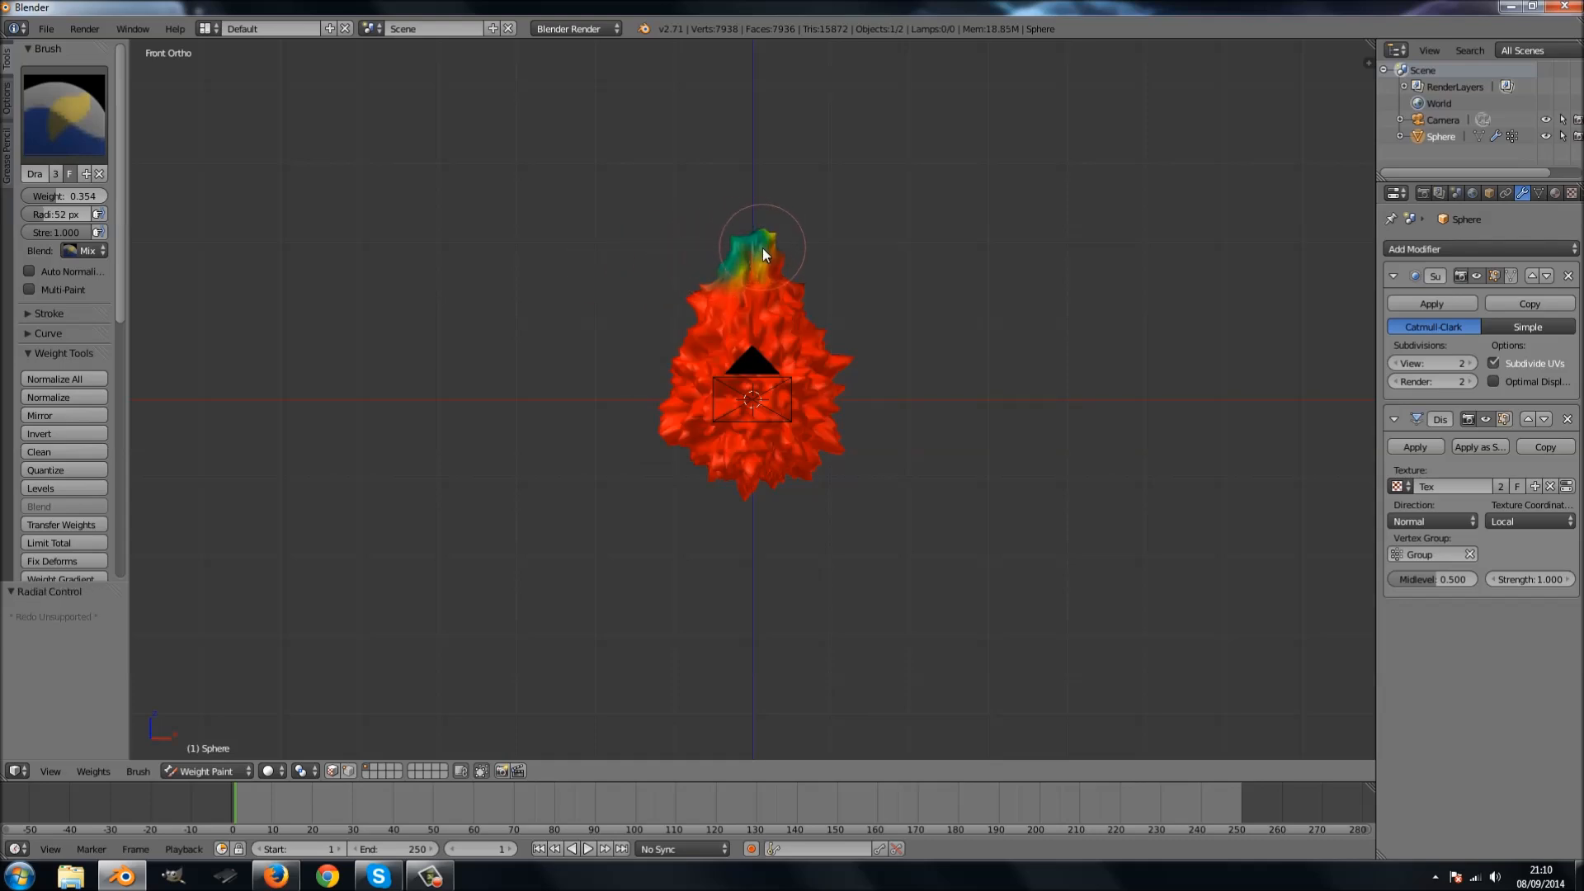
{"action": "mouse_move", "coordinate": [739, 274]}
{"action": "middle_mouse_down"}
{"action": "mouse_move", "coordinate": [908, 289]}
{"action": "mouse_move", "coordinate": [815, 262]}
{"action": "middle_mouse_up"}
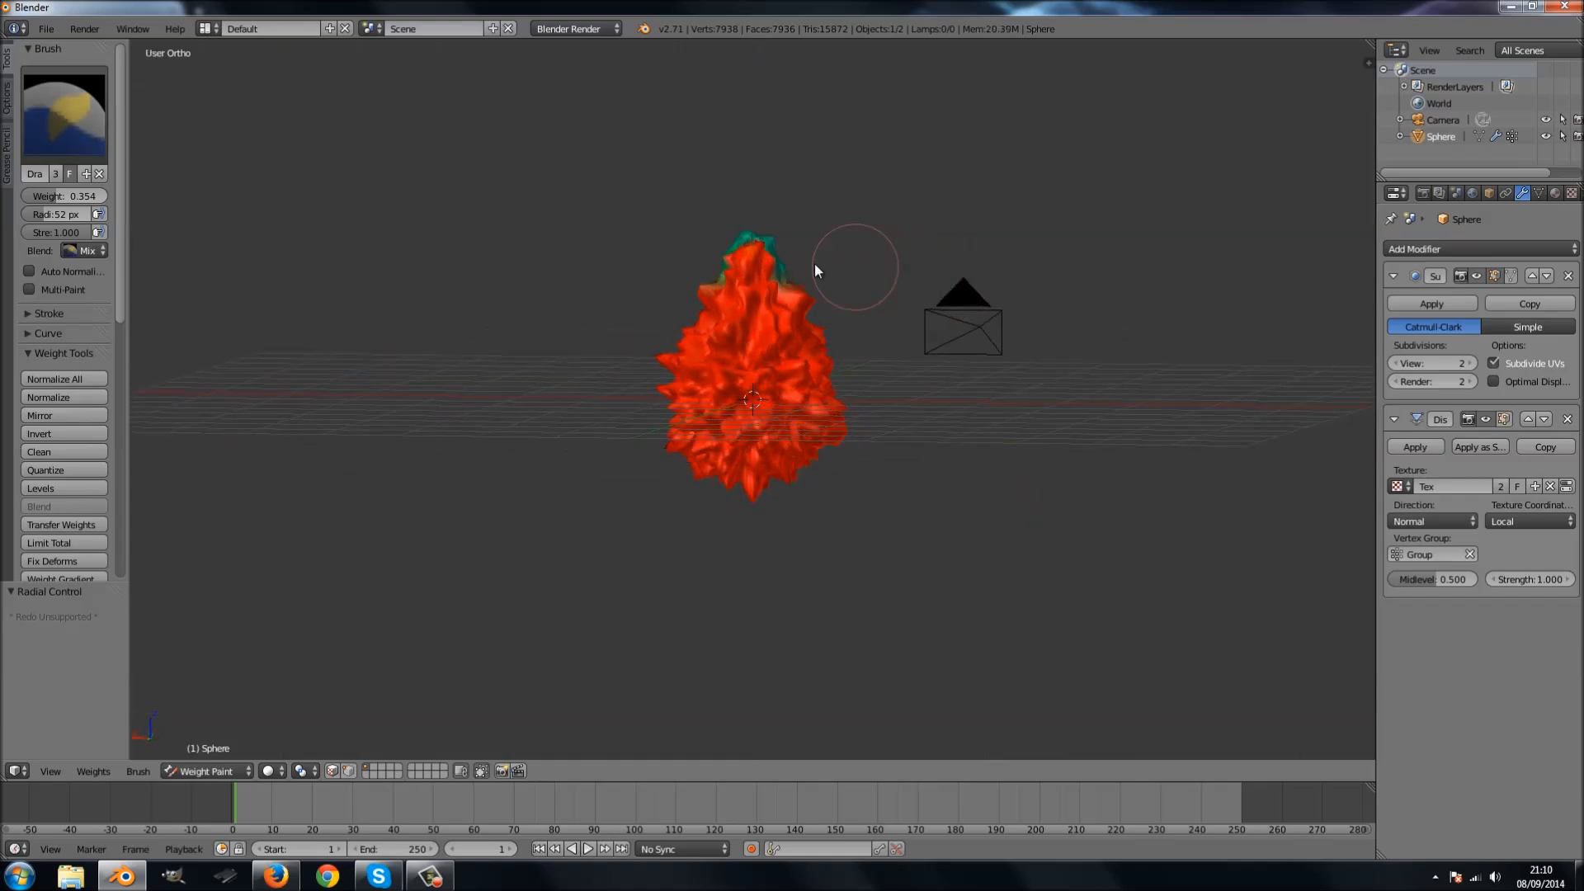
{"action": "mouse_move", "coordinate": [759, 257]}
{"action": "left_mouse_down"}
{"action": "mouse_move", "coordinate": [789, 290]}
{"action": "mouse_move", "coordinate": [716, 294]}
{"action": "mouse_move", "coordinate": [783, 297]}
{"action": "left_mouse_up"}
{"action": "middle_click_drag", "start_coordinate": [782, 290], "coordinate": [495, 285]}
{"action": "middle_click_drag", "start_coordinate": [759, 334], "coordinate": [792, 372]}
Set the brush weight to 0.115 and paint the very top of the mesh.
{"action": "left_click_drag", "start_coordinate": [51, 199], "coordinate": [31, 198]}
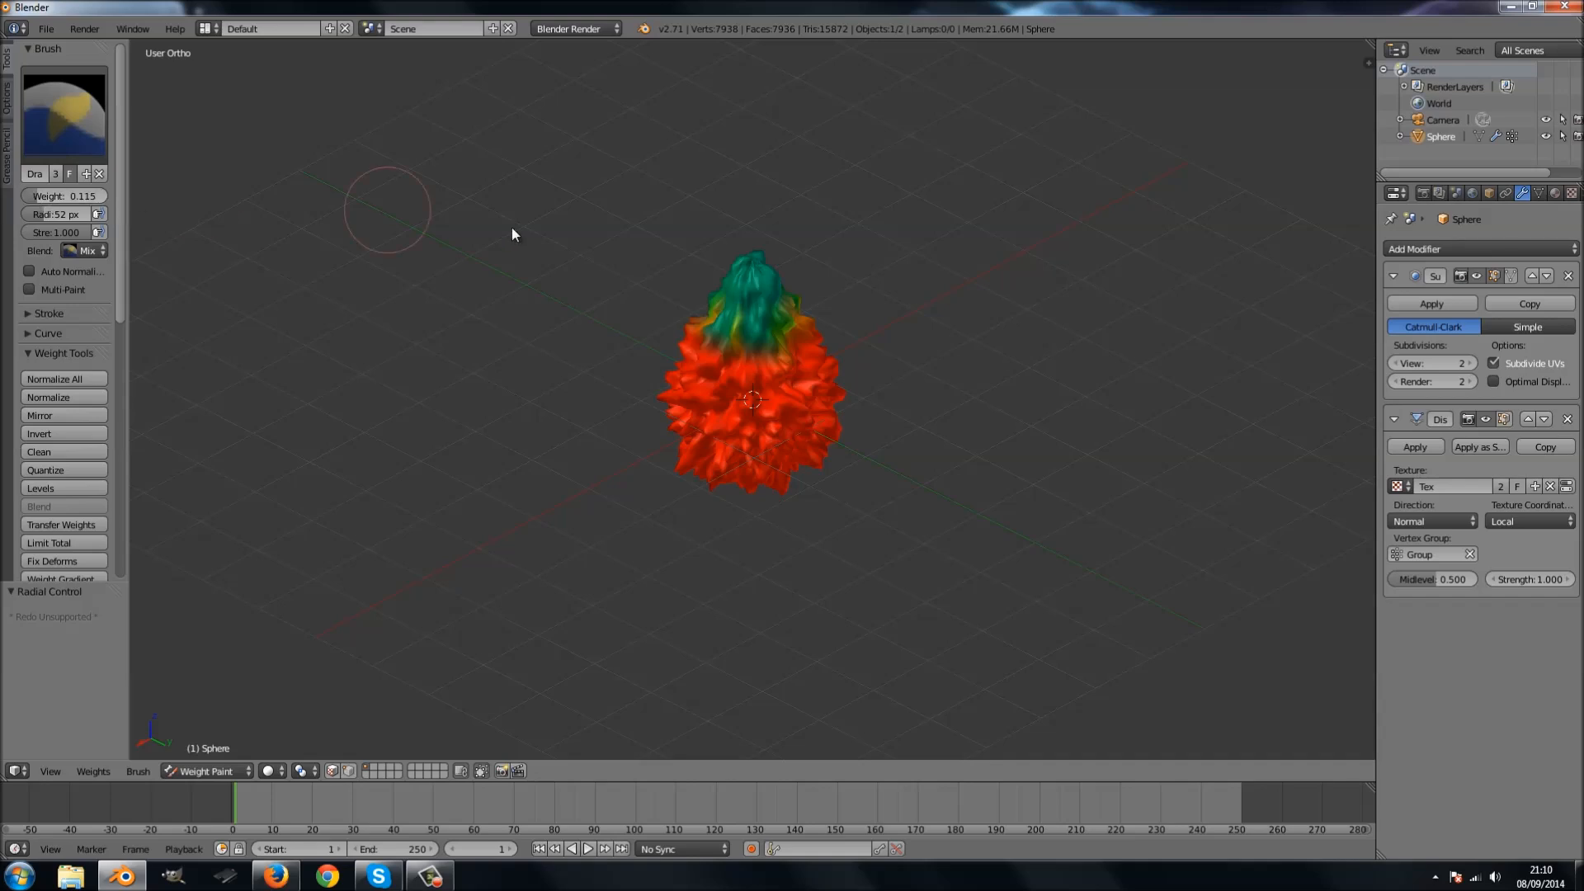
{"action": "left_click", "coordinate": [746, 265]}
{"action": "mouse_move", "coordinate": [759, 283]}
{"action": "middle_mouse_down"}
{"action": "mouse_move", "coordinate": [625, 245]}
{"action": "mouse_move", "coordinate": [669, 223]}
{"action": "middle_mouse_up"}
{"action": "key", "text": "Tab"}
{"action": "key", "text": "Tab"}
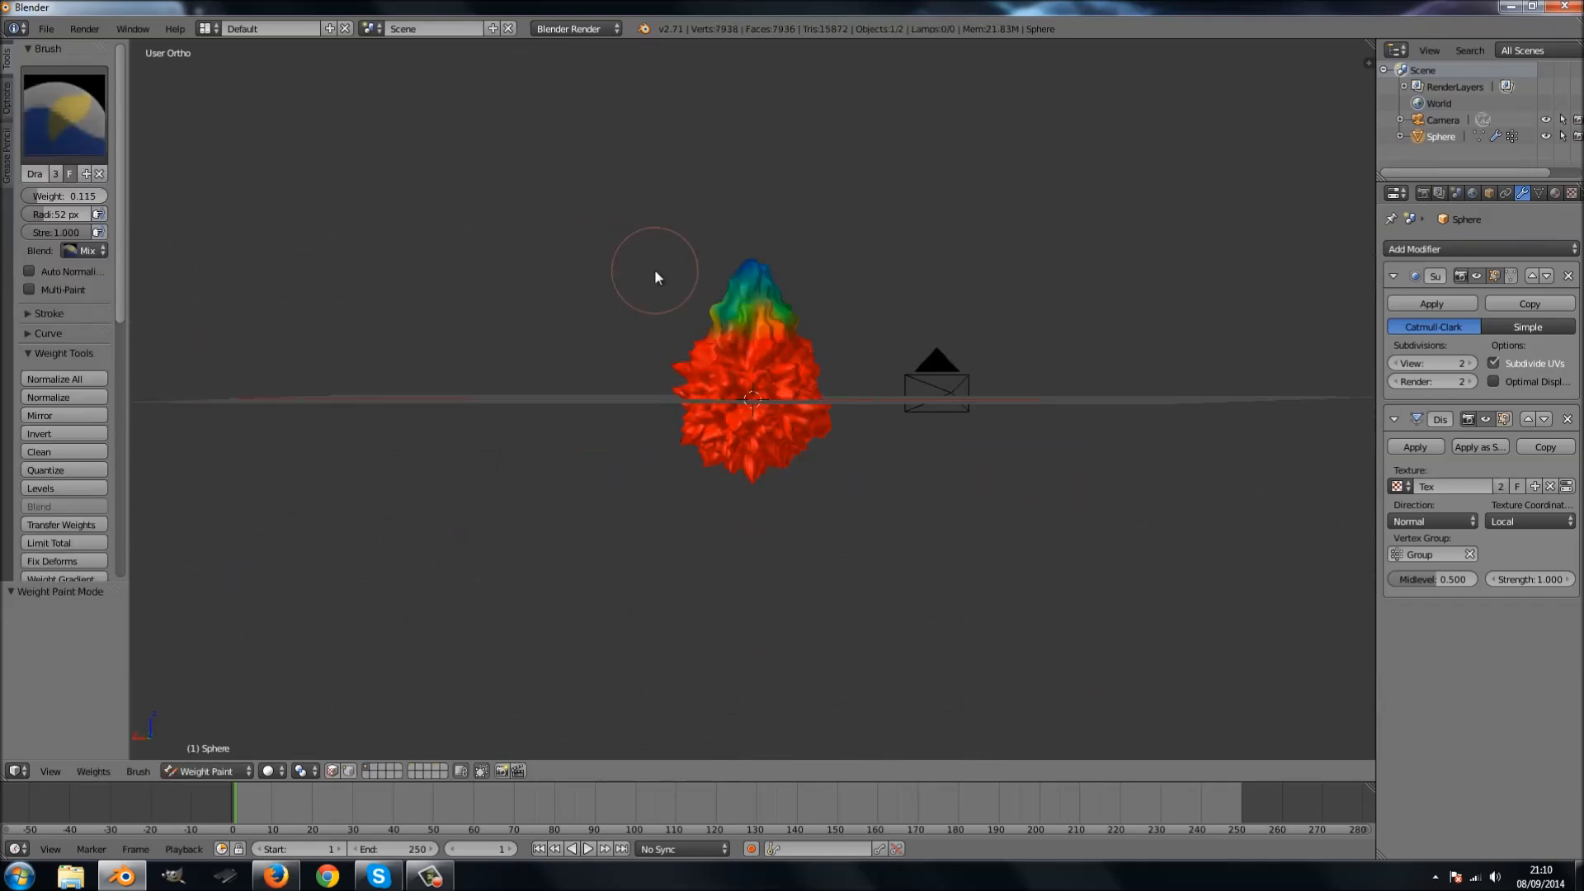
Raise the brush weight to 1.000 and paint the lower edge of the low-weight area from several sides.
{"action": "left_click_drag", "start_coordinate": [49, 195], "coordinate": [61, 196]}
{"action": "left_click_drag", "start_coordinate": [90, 199], "coordinate": [79, 196]}
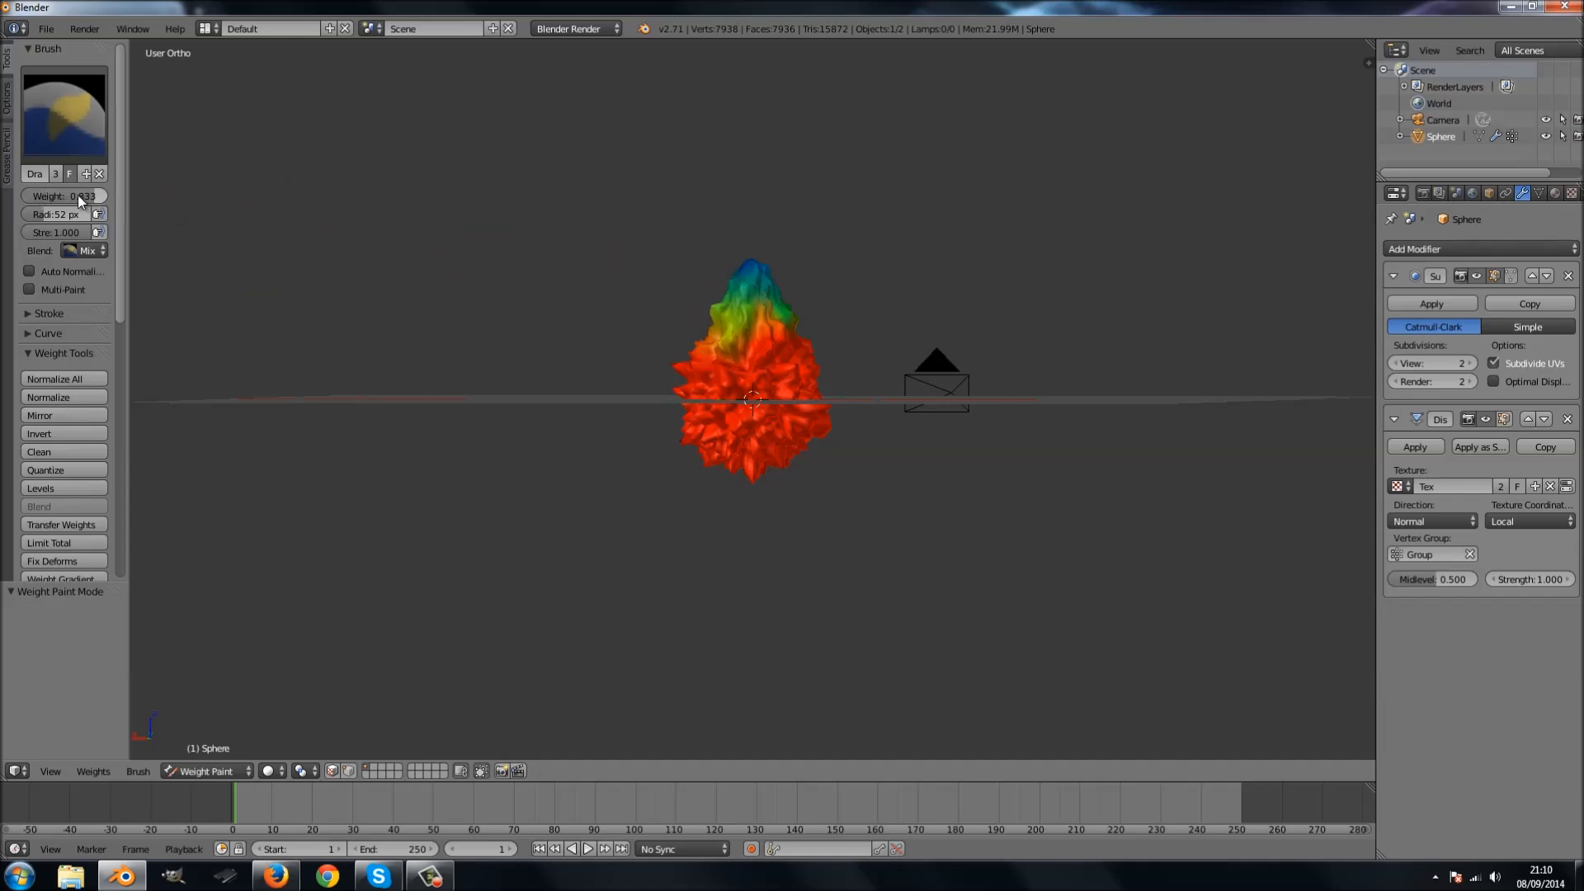
{"action": "left_click_drag", "start_coordinate": [716, 343], "coordinate": [806, 347]}
{"action": "mouse_move", "coordinate": [806, 347]}
{"action": "middle_mouse_down"}
{"action": "mouse_move", "coordinate": [651, 351]}
{"action": "mouse_move", "coordinate": [702, 342]}
{"action": "middle_mouse_up"}
{"action": "left_click_drag", "start_coordinate": [747, 332], "coordinate": [769, 331]}
{"action": "mouse_move", "coordinate": [769, 331]}
{"action": "middle_mouse_down"}
{"action": "mouse_move", "coordinate": [708, 356]}
{"action": "mouse_move", "coordinate": [672, 336]}
{"action": "middle_mouse_up"}
{"action": "left_click", "coordinate": [731, 332]}
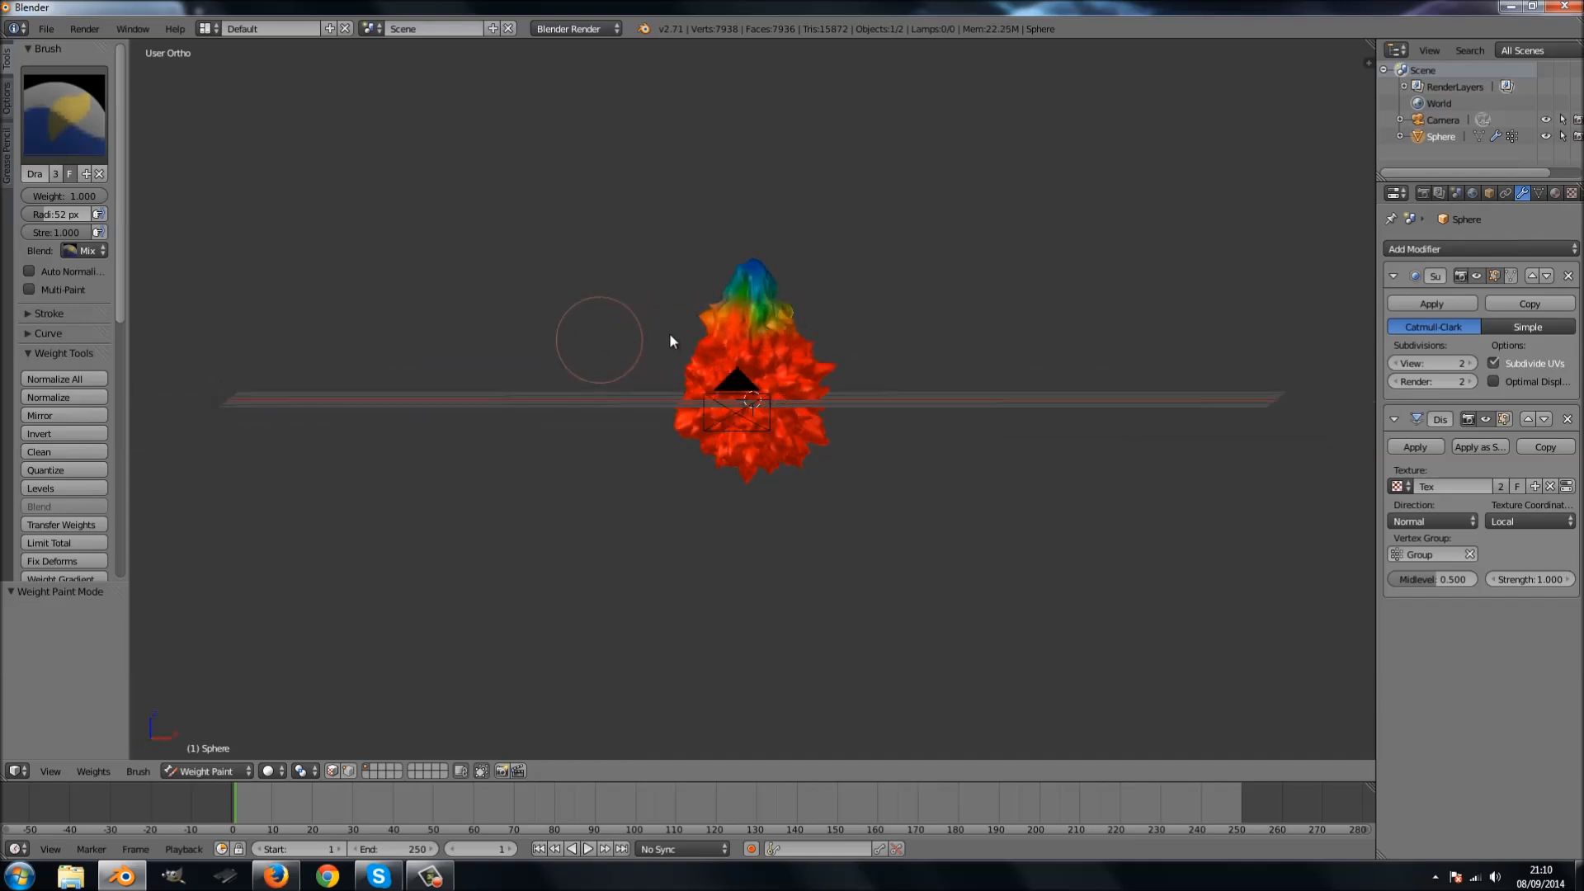
{"action": "middle_click_drag", "start_coordinate": [741, 362], "coordinate": [640, 345]}
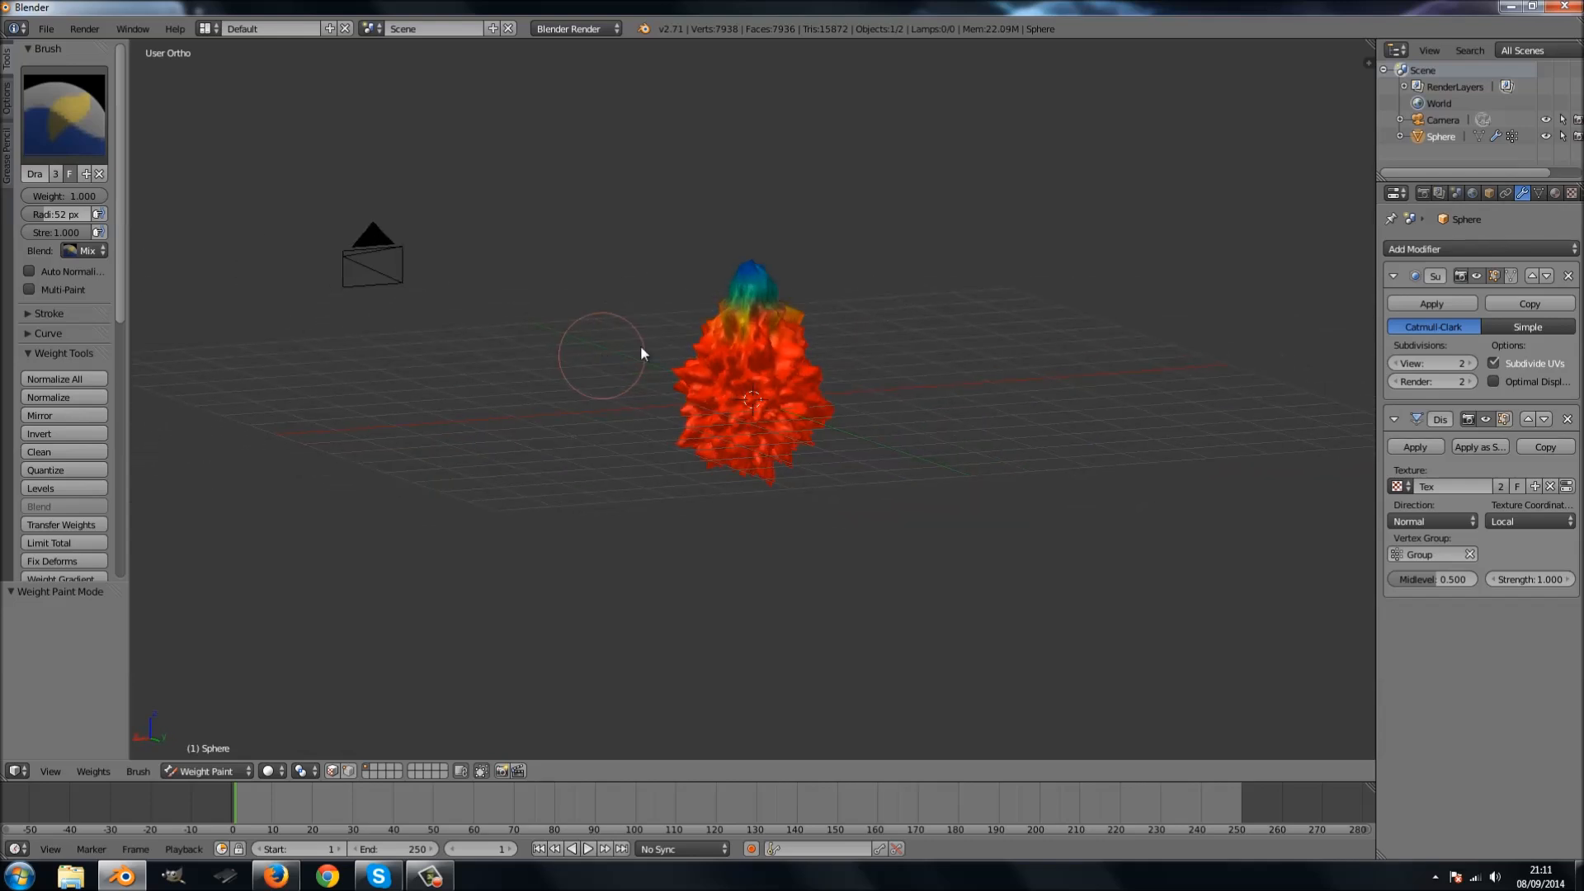
Blend the band below the tip with brush weights 0.406 and 0.604, and return the mesh to Object Mode.
{"action": "middle_click_drag", "start_coordinate": [746, 349], "coordinate": [460, 360]}
{"action": "key", "text": "Tab"}
{"action": "key", "text": "Tab"}
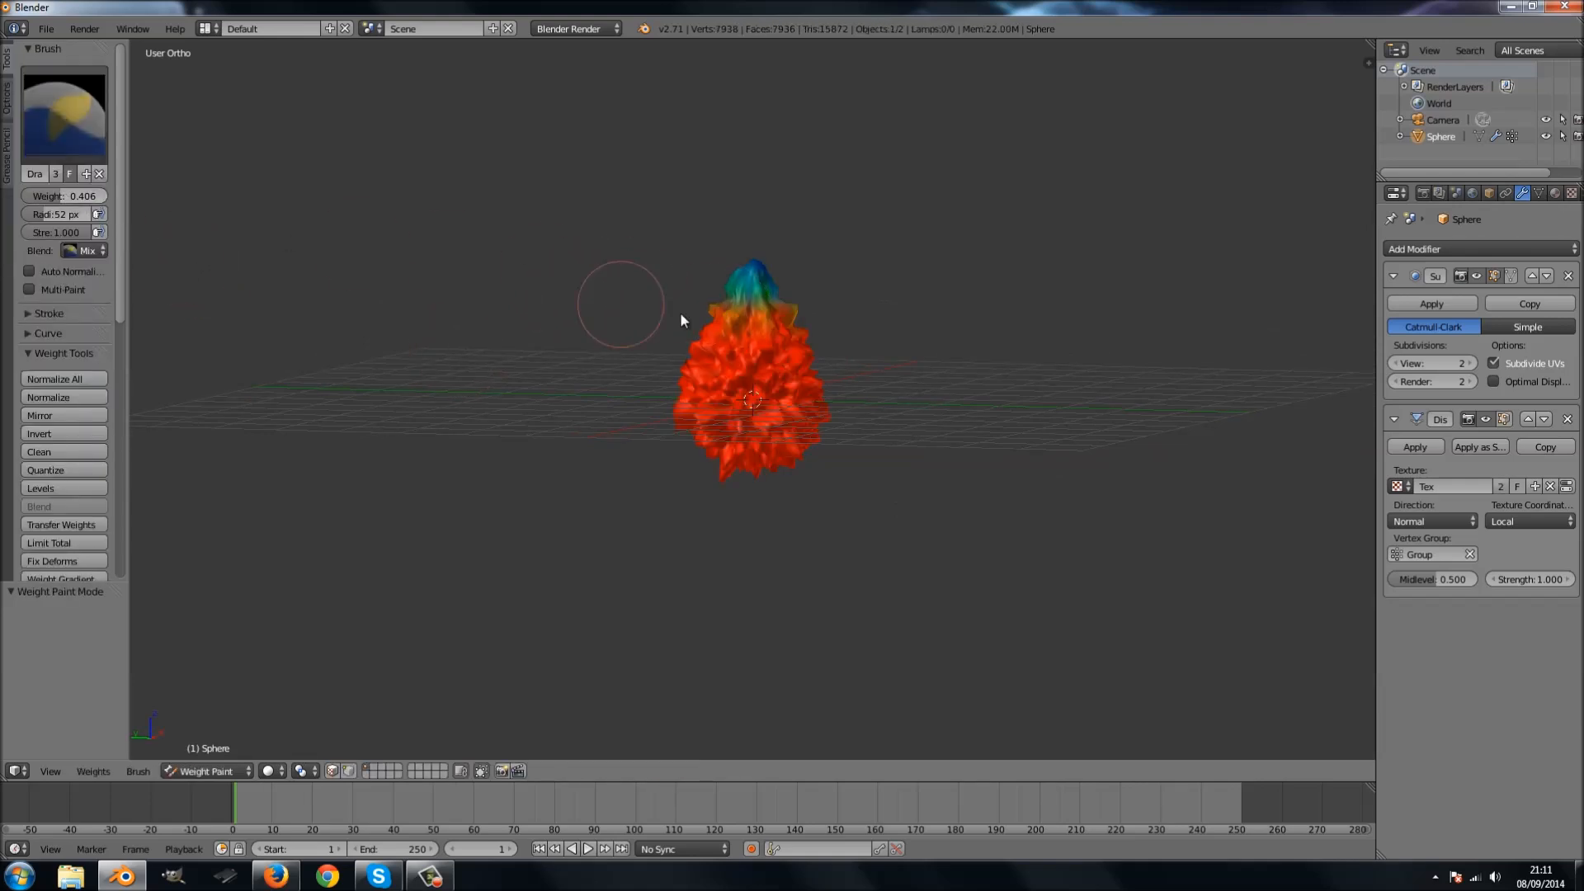
{"action": "left_click_drag", "start_coordinate": [73, 198], "coordinate": [79, 198]}
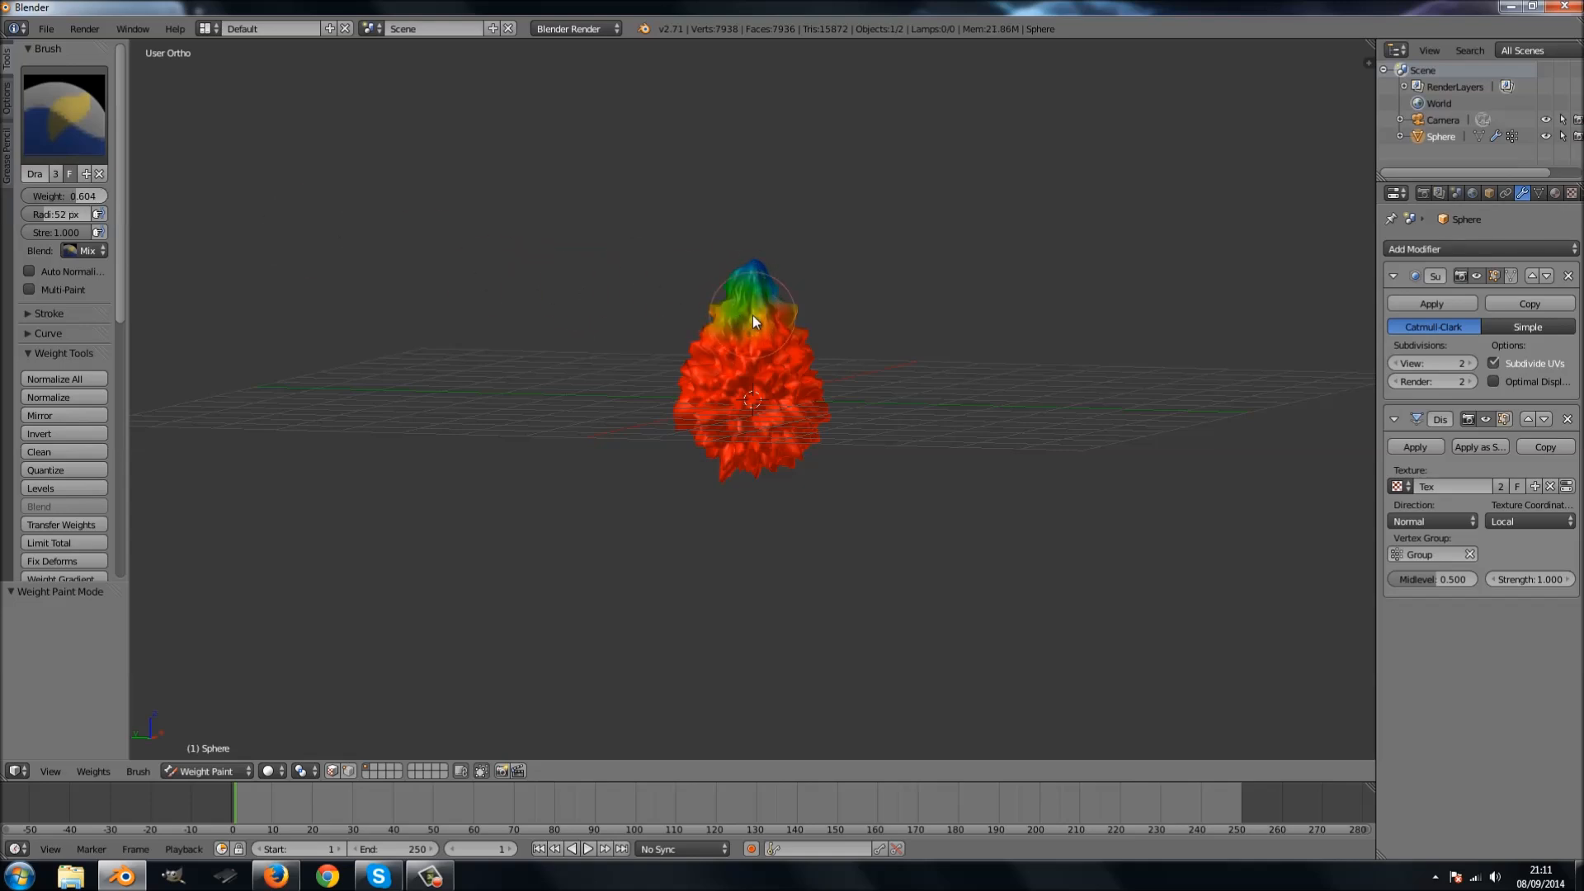
{"action": "mouse_move", "coordinate": [775, 321]}
{"action": "middle_mouse_down"}
{"action": "mouse_move", "coordinate": [485, 326]}
{"action": "mouse_move", "coordinate": [743, 314]}
{"action": "middle_mouse_up"}
{"action": "middle_click_drag", "start_coordinate": [742, 374], "coordinate": [591, 379]}
{"action": "key", "text": "Tab"}
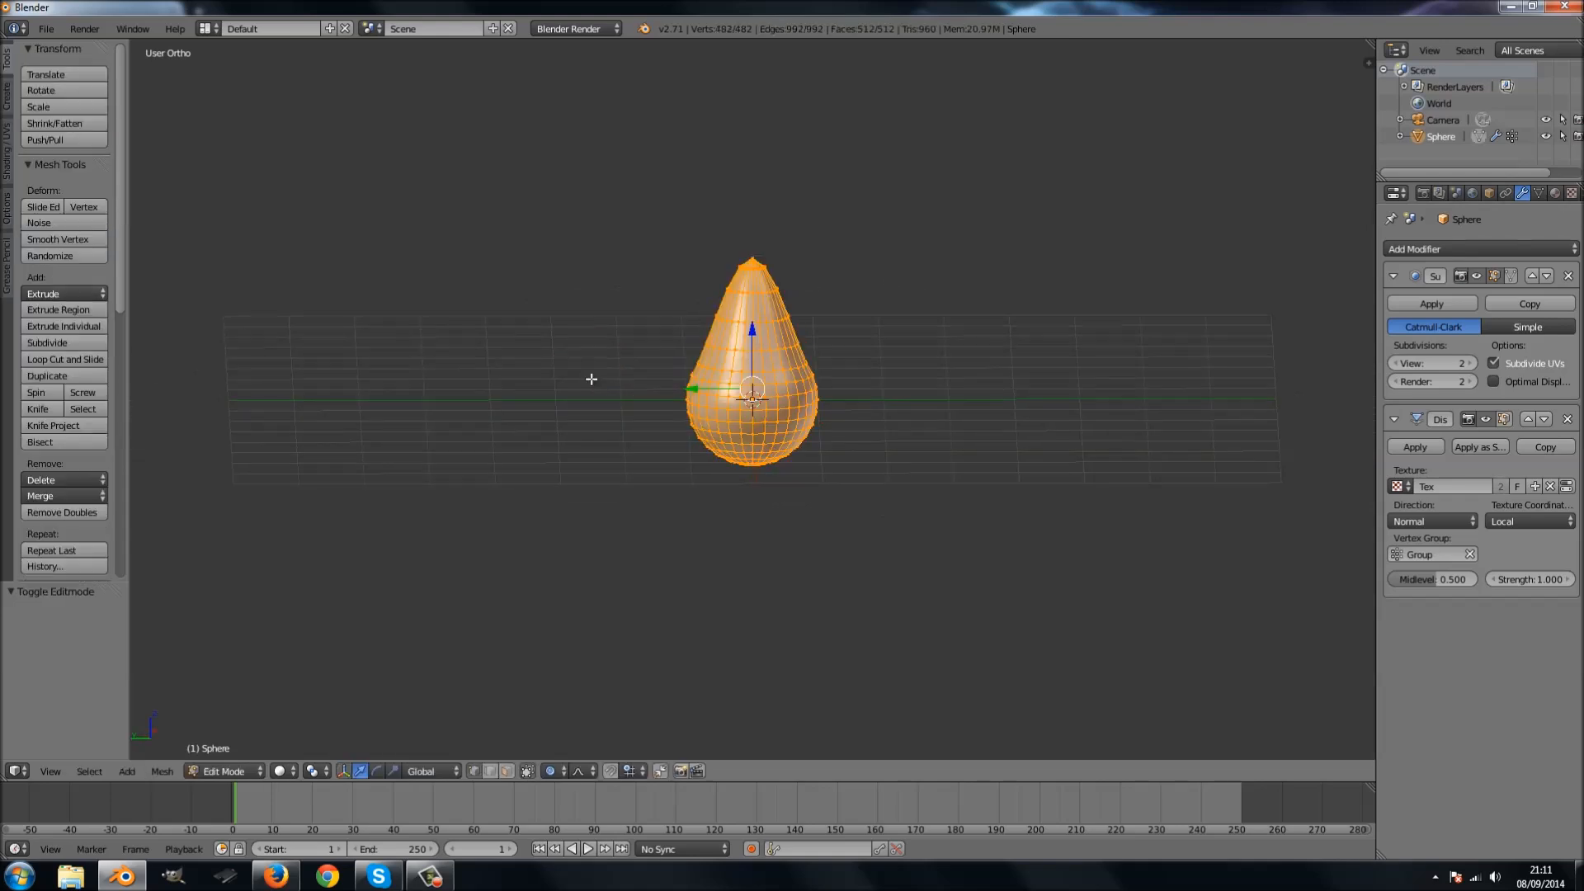
{"action": "key", "text": "Tab"}
{"action": "key", "text": "KP_1"}
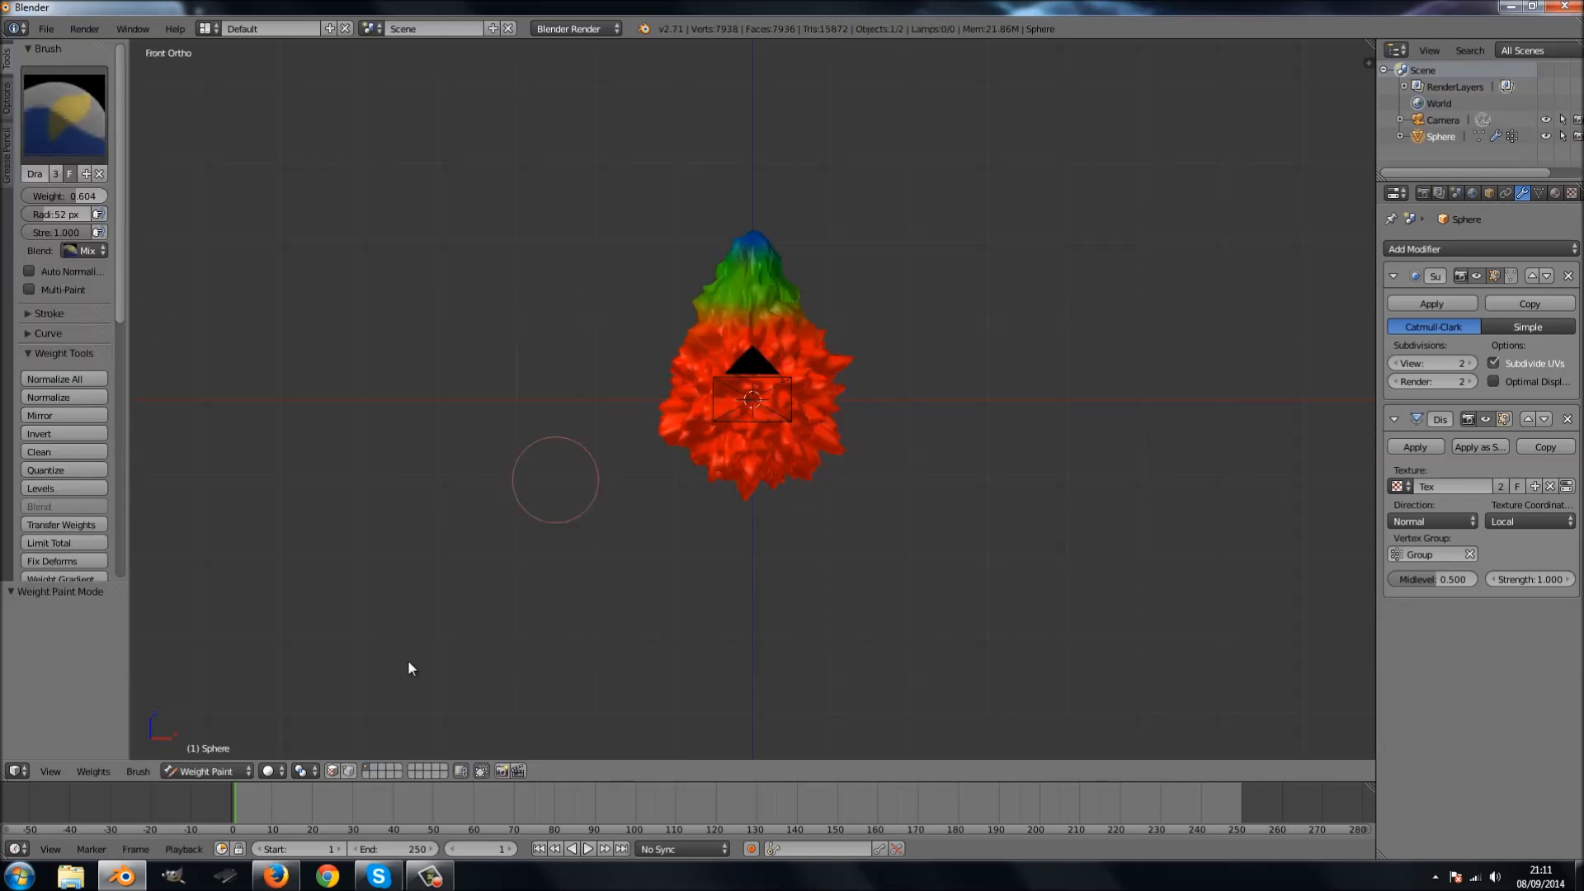
{"action": "left_click", "coordinate": [203, 771]}
{"action": "left_click", "coordinate": [210, 756]}
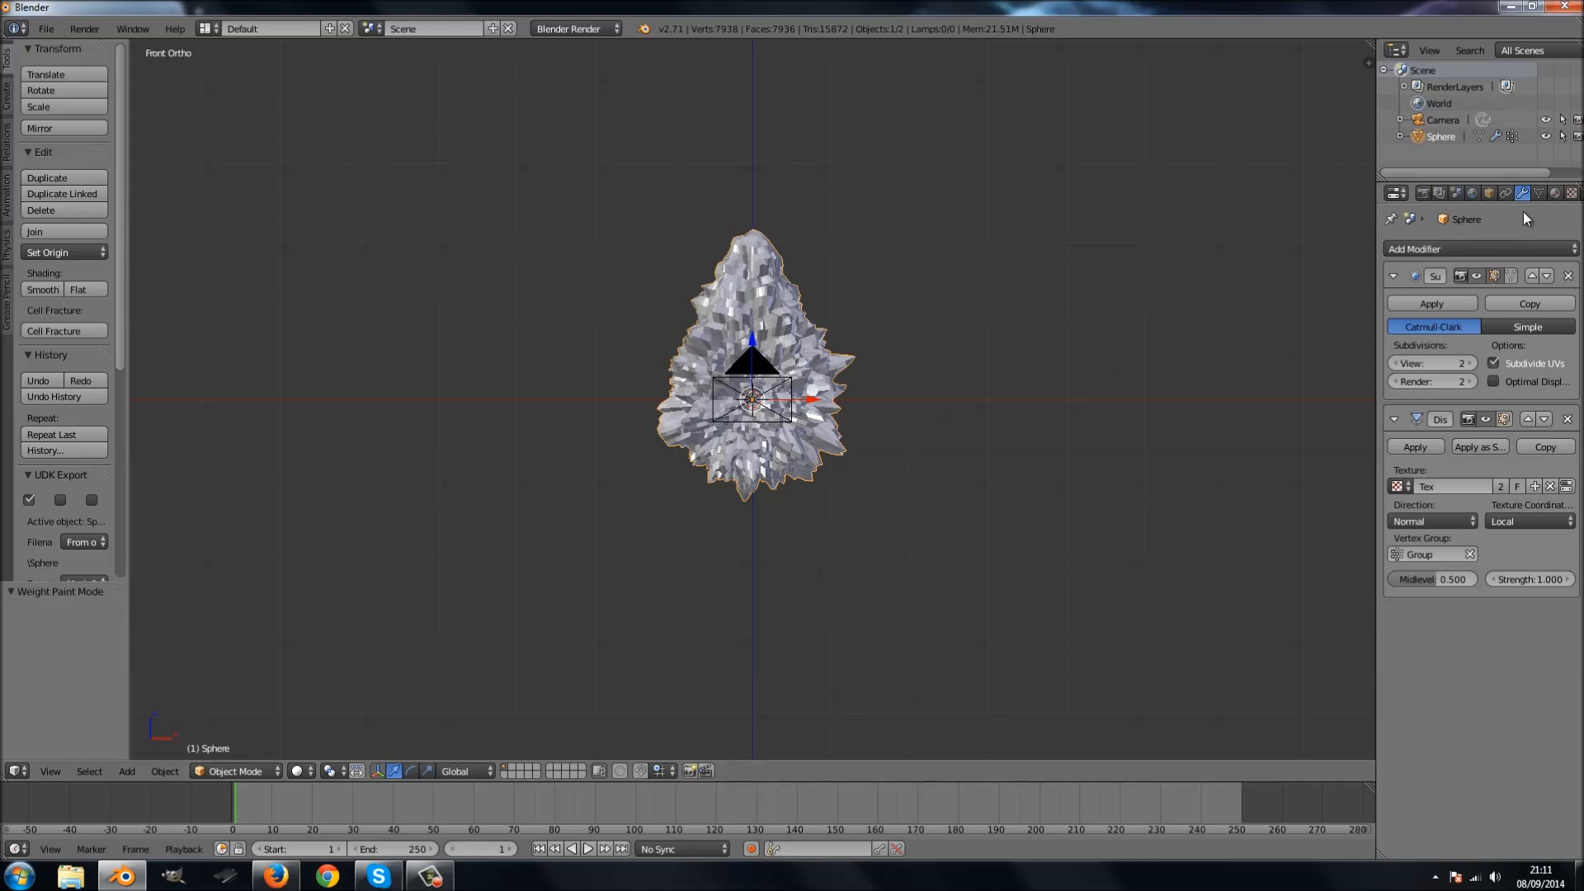
Add a second Subdivision Surface modifier after the Displace modifier, with 1 view subdivision.
{"action": "left_click", "coordinate": [1540, 192]}
{"action": "left_click", "coordinate": [1556, 192]}
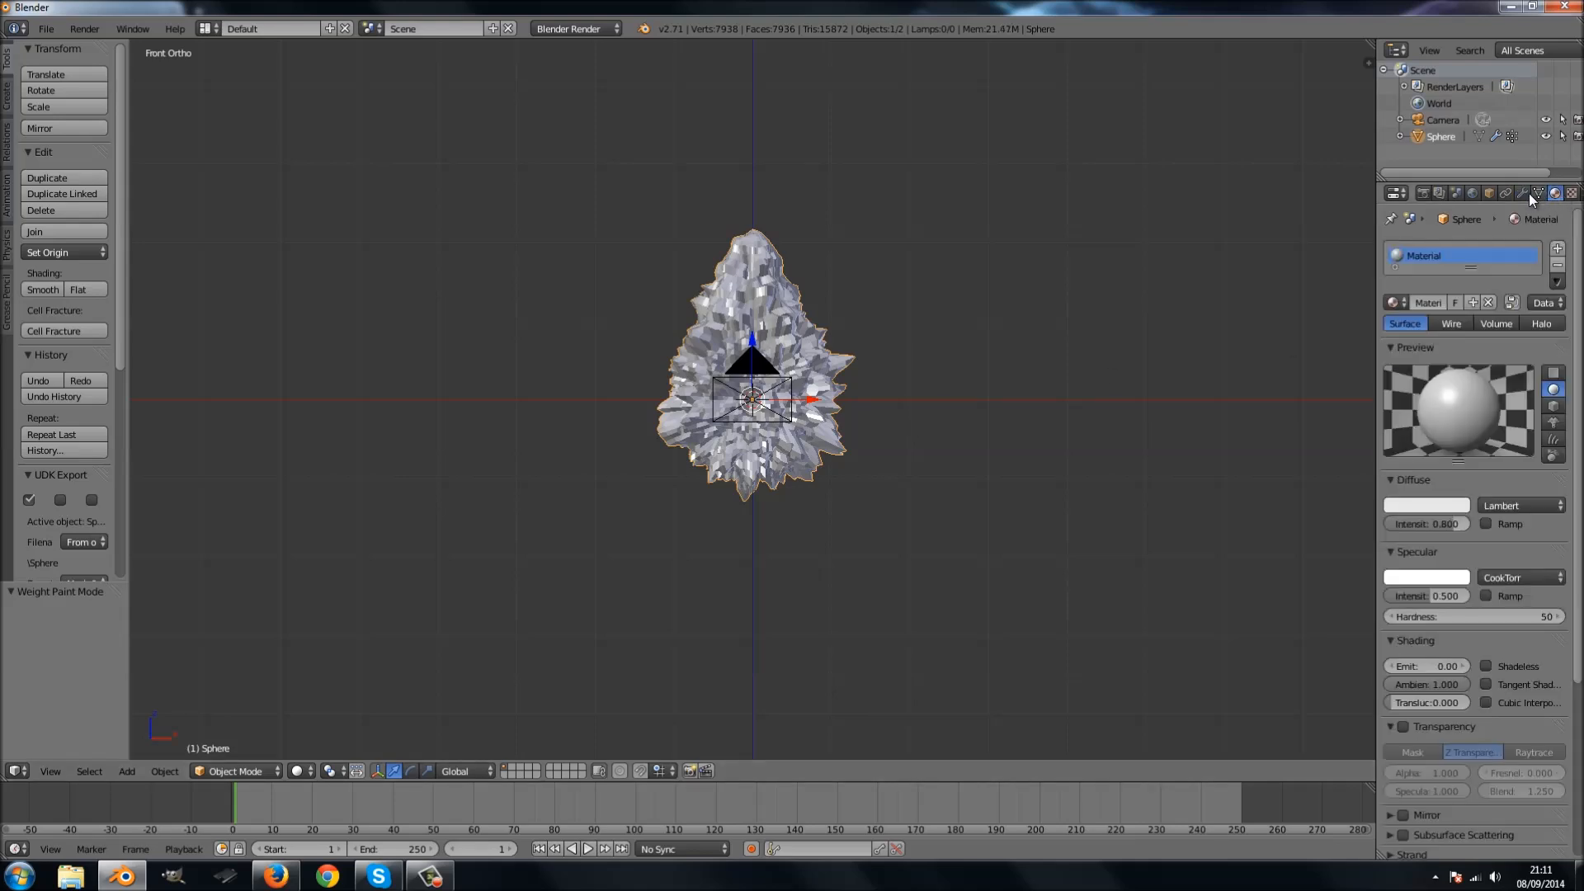
{"action": "left_click", "coordinate": [1524, 192]}
{"action": "left_click", "coordinate": [1482, 244]}
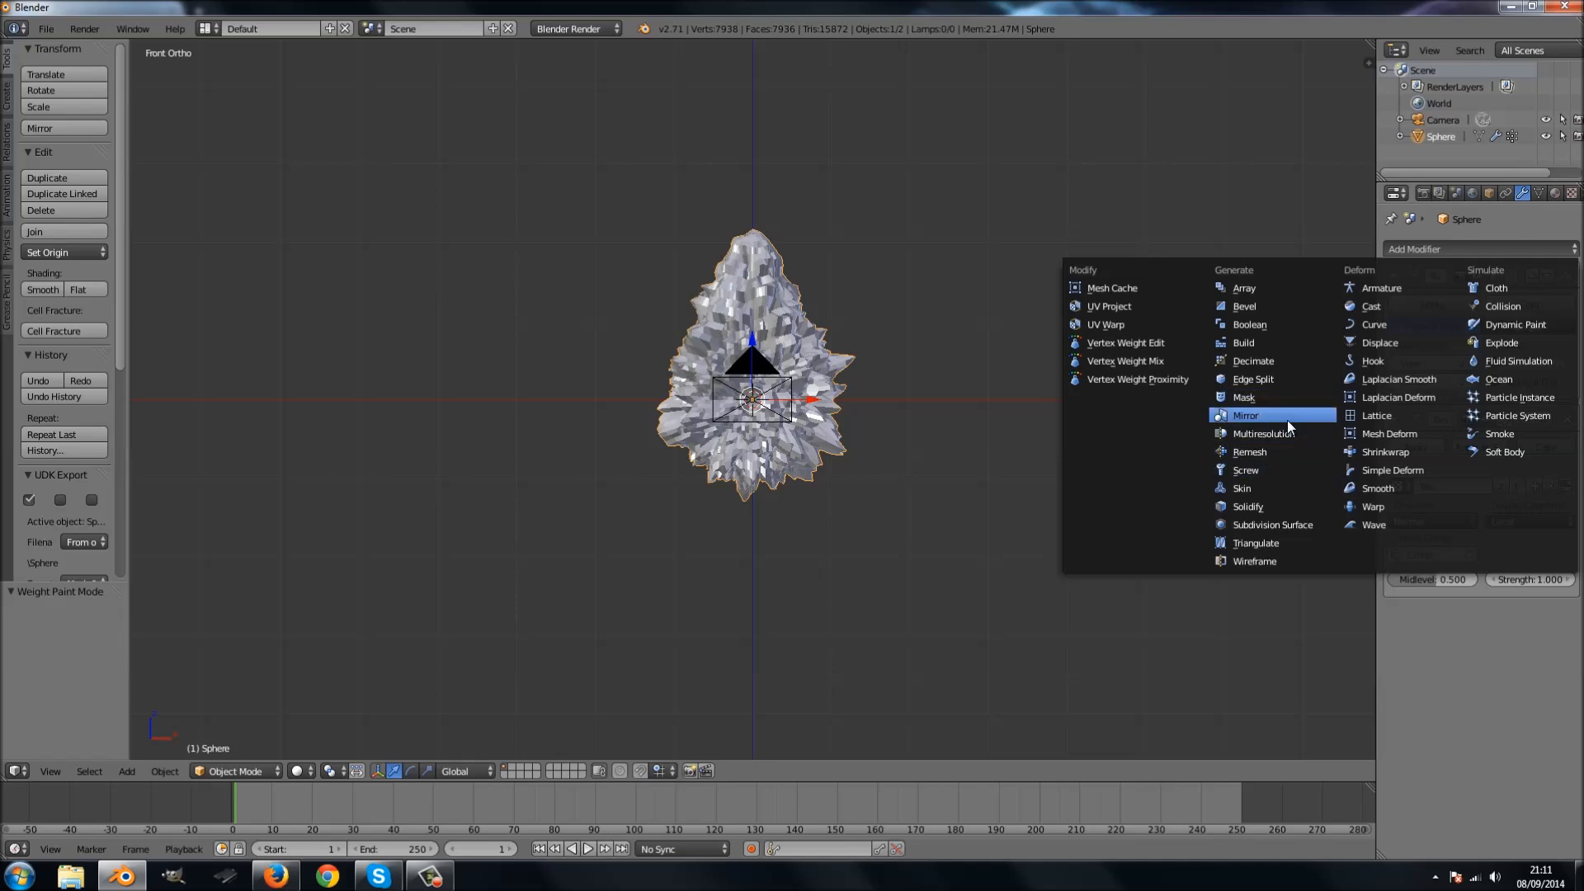
{"action": "left_click", "coordinate": [1270, 527]}
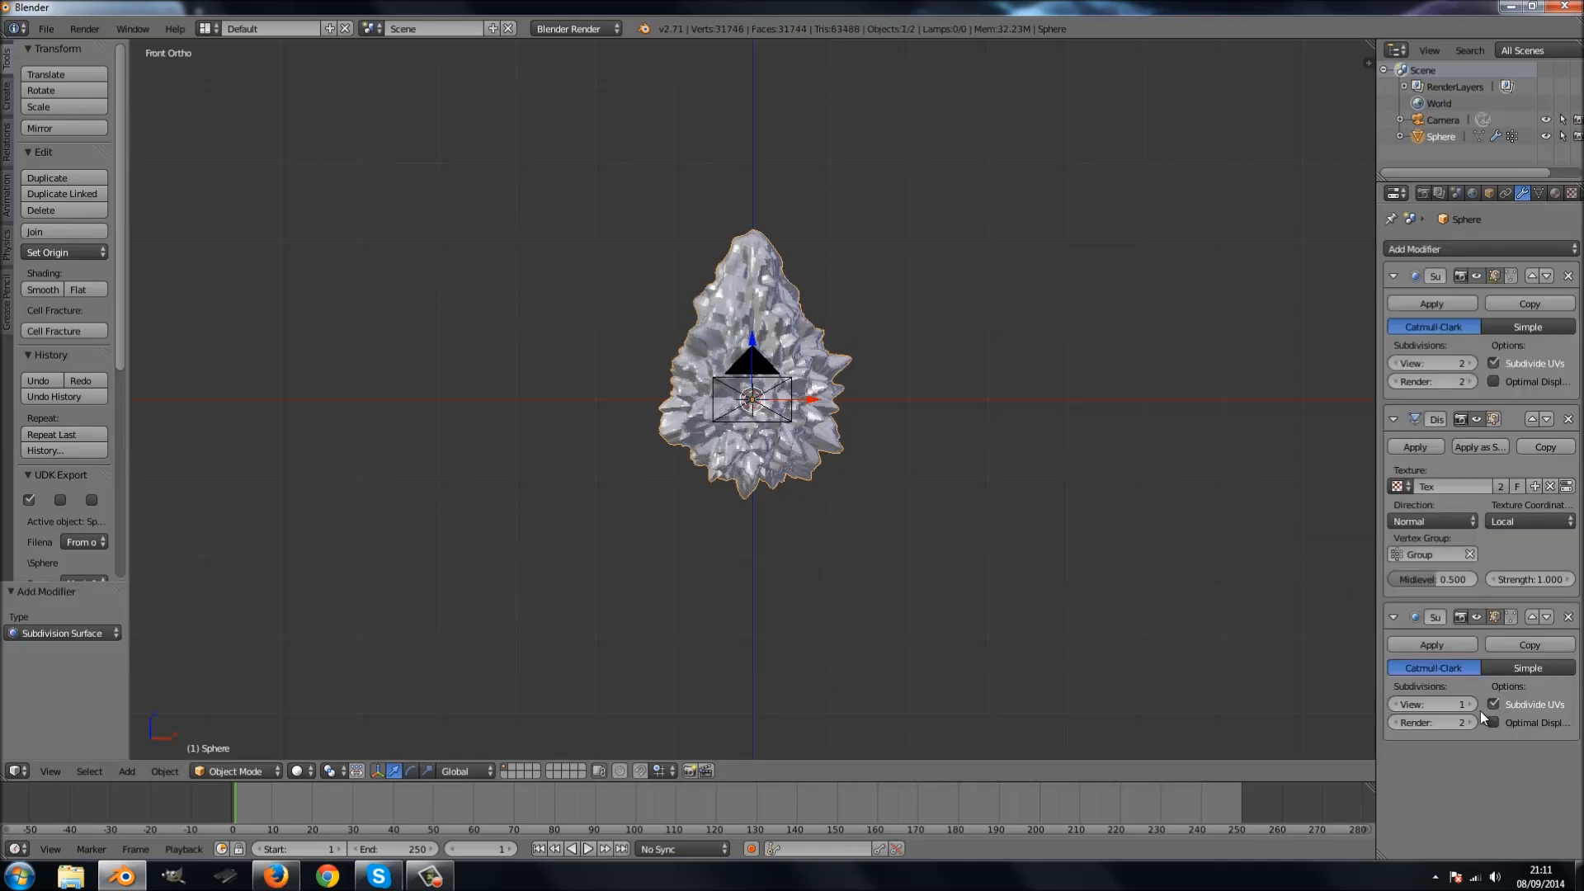
{"action": "left_click", "coordinate": [1470, 706]}
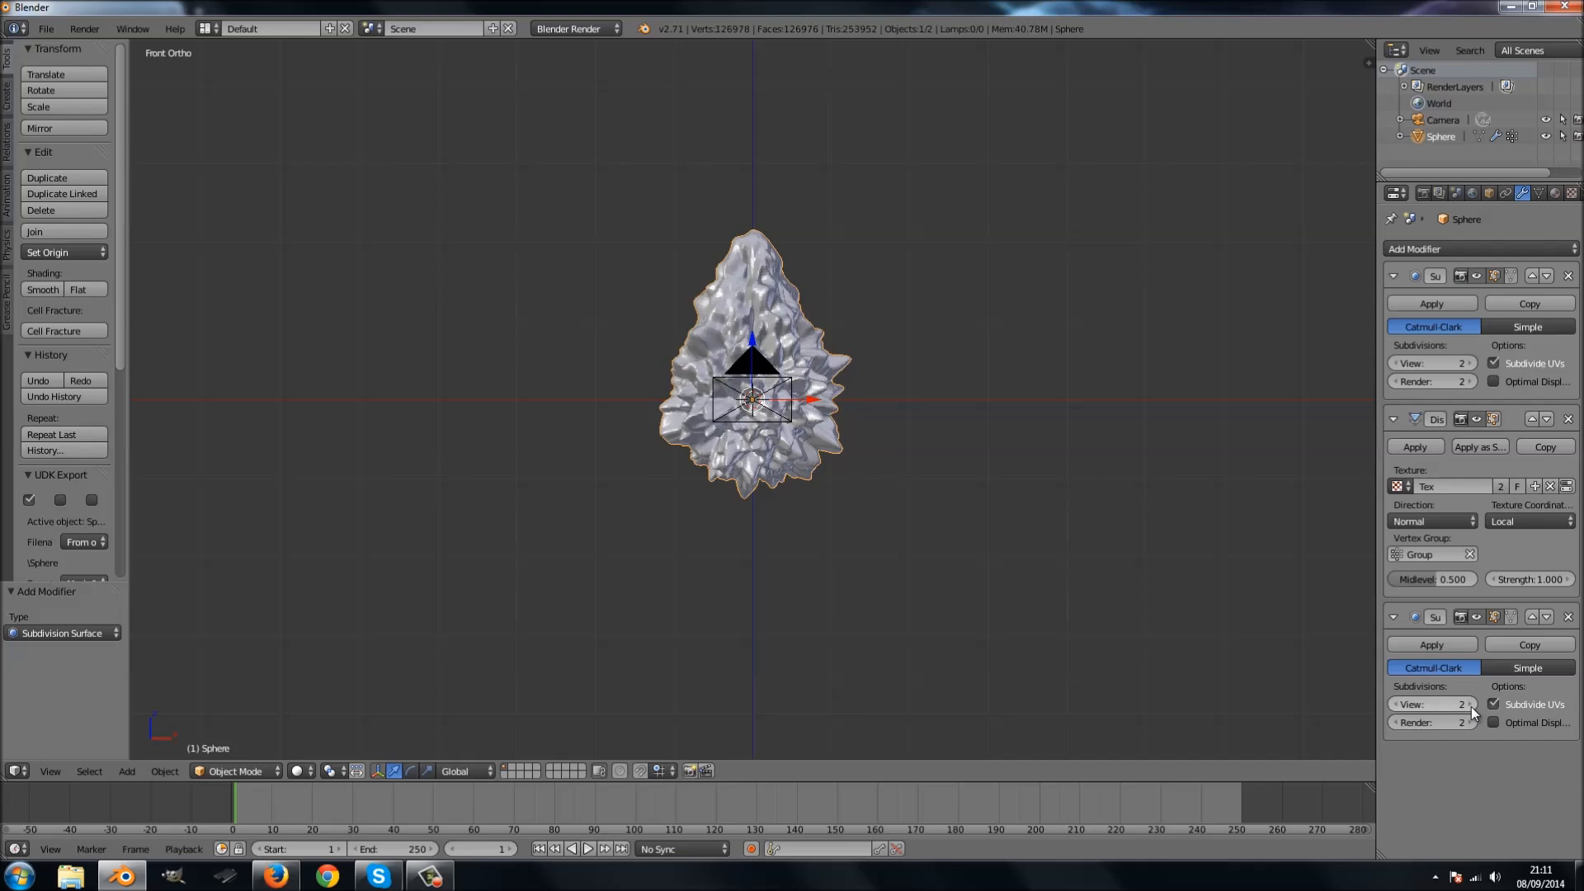
{"action": "left_click", "coordinate": [1394, 705]}
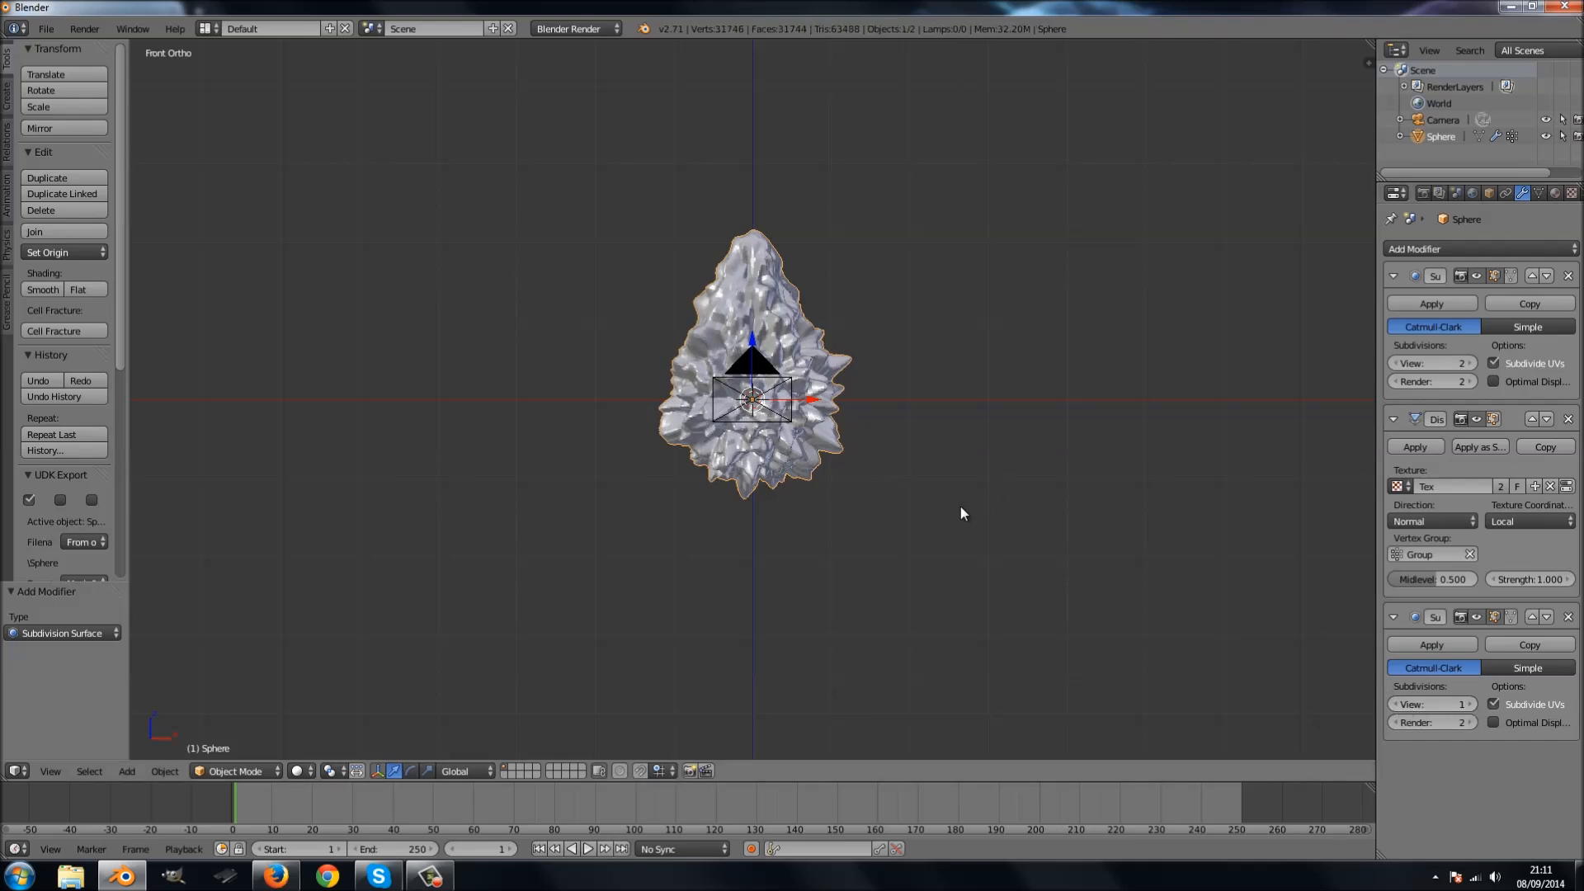
Apply smooth shading to the displaced mesh and return to the front view.
{"action": "middle_click_drag", "start_coordinate": [898, 461], "coordinate": [886, 478]}
{"action": "left_click", "coordinate": [39, 285]}
{"action": "scroll", "coordinate": [867, 425], "scroll_direction": "up", "scroll_amount": 2}
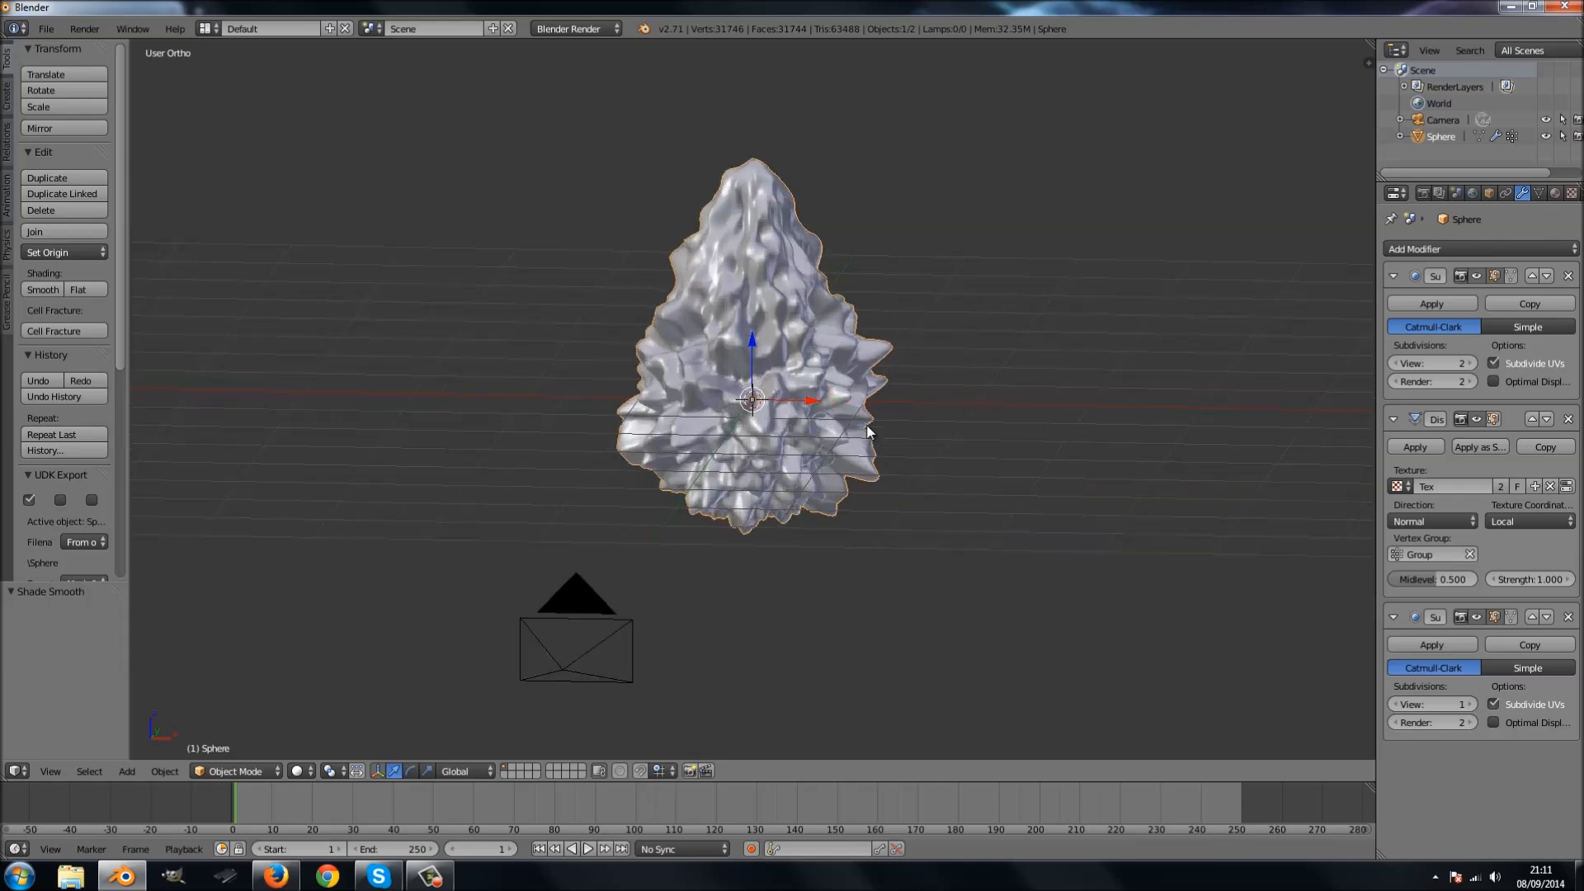
{"action": "key", "text": "KP_1"}
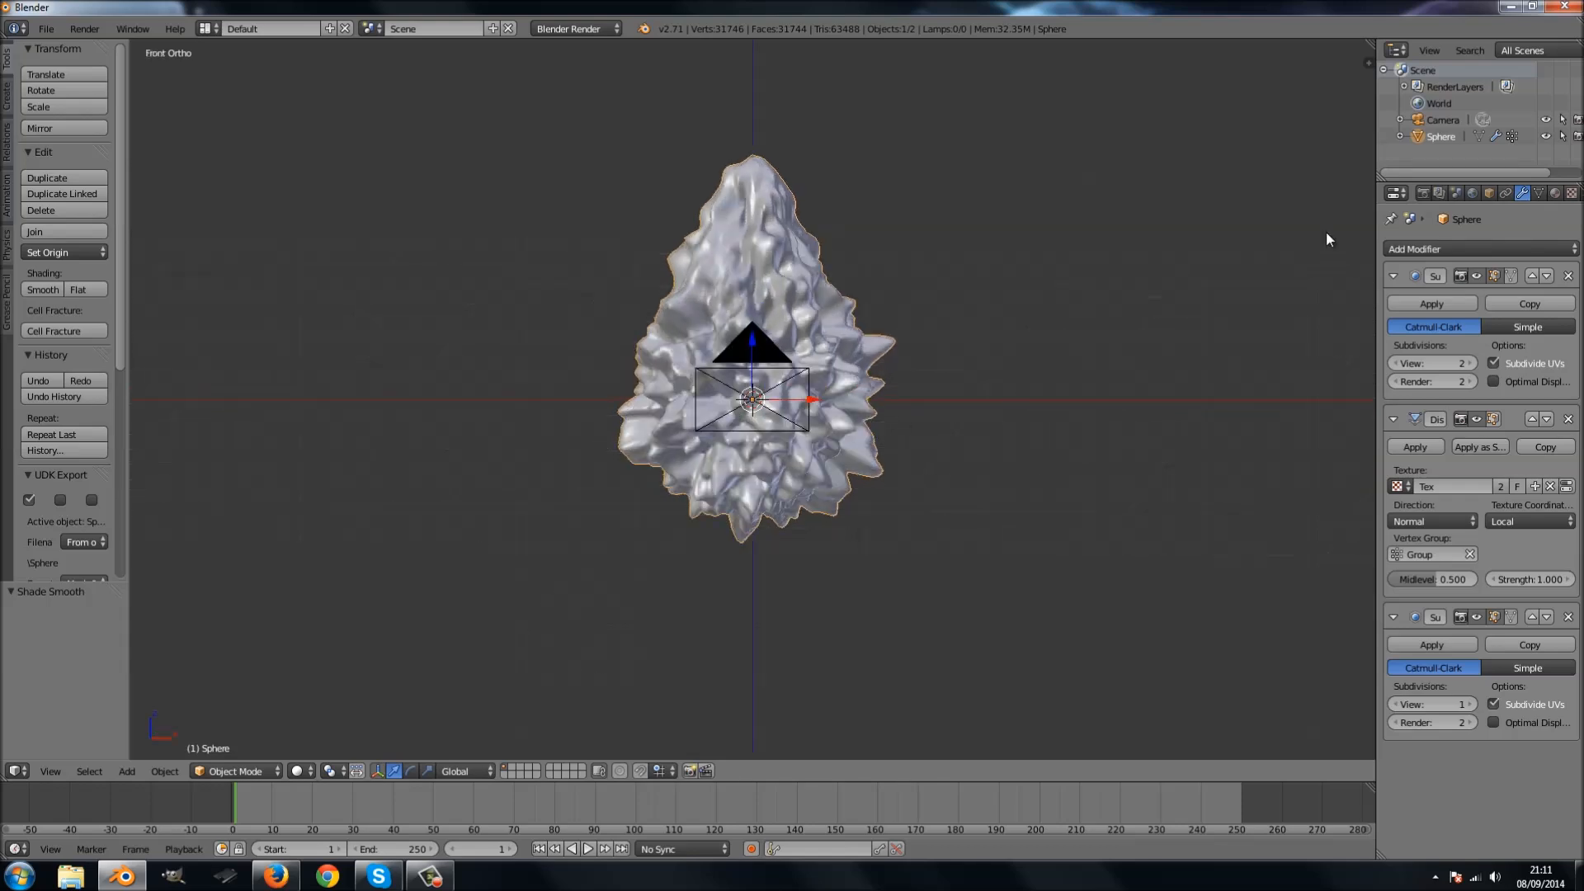
Switch the mesh's material to Volume and set its emission to 5.000.
{"action": "left_click", "coordinate": [1556, 193]}
{"action": "left_click", "coordinate": [1500, 324]}
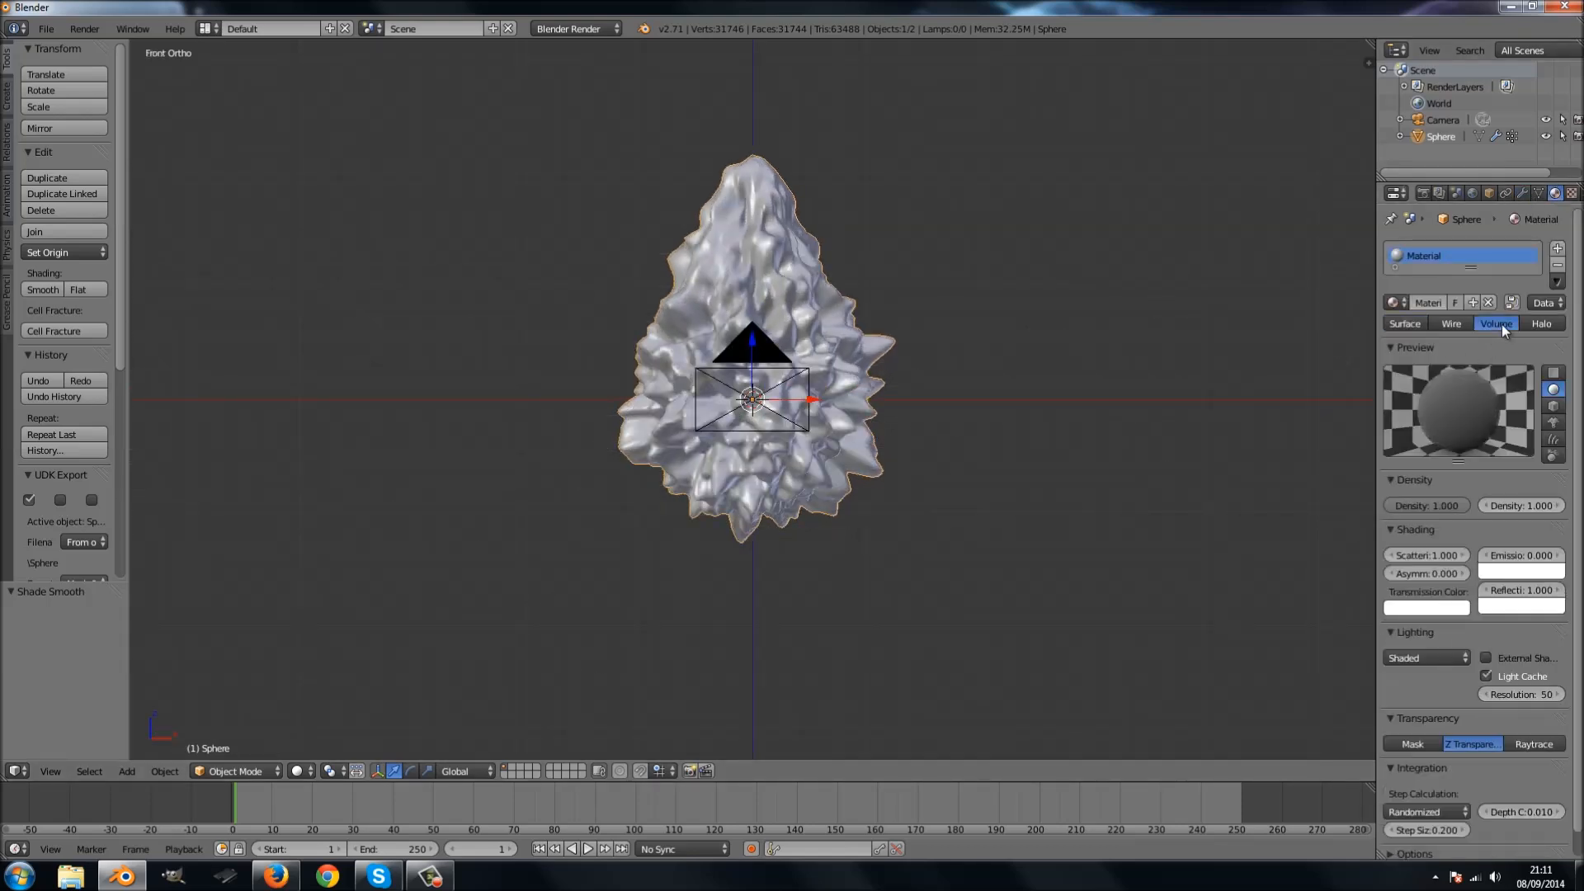
{"action": "left_click", "coordinate": [1513, 554]}
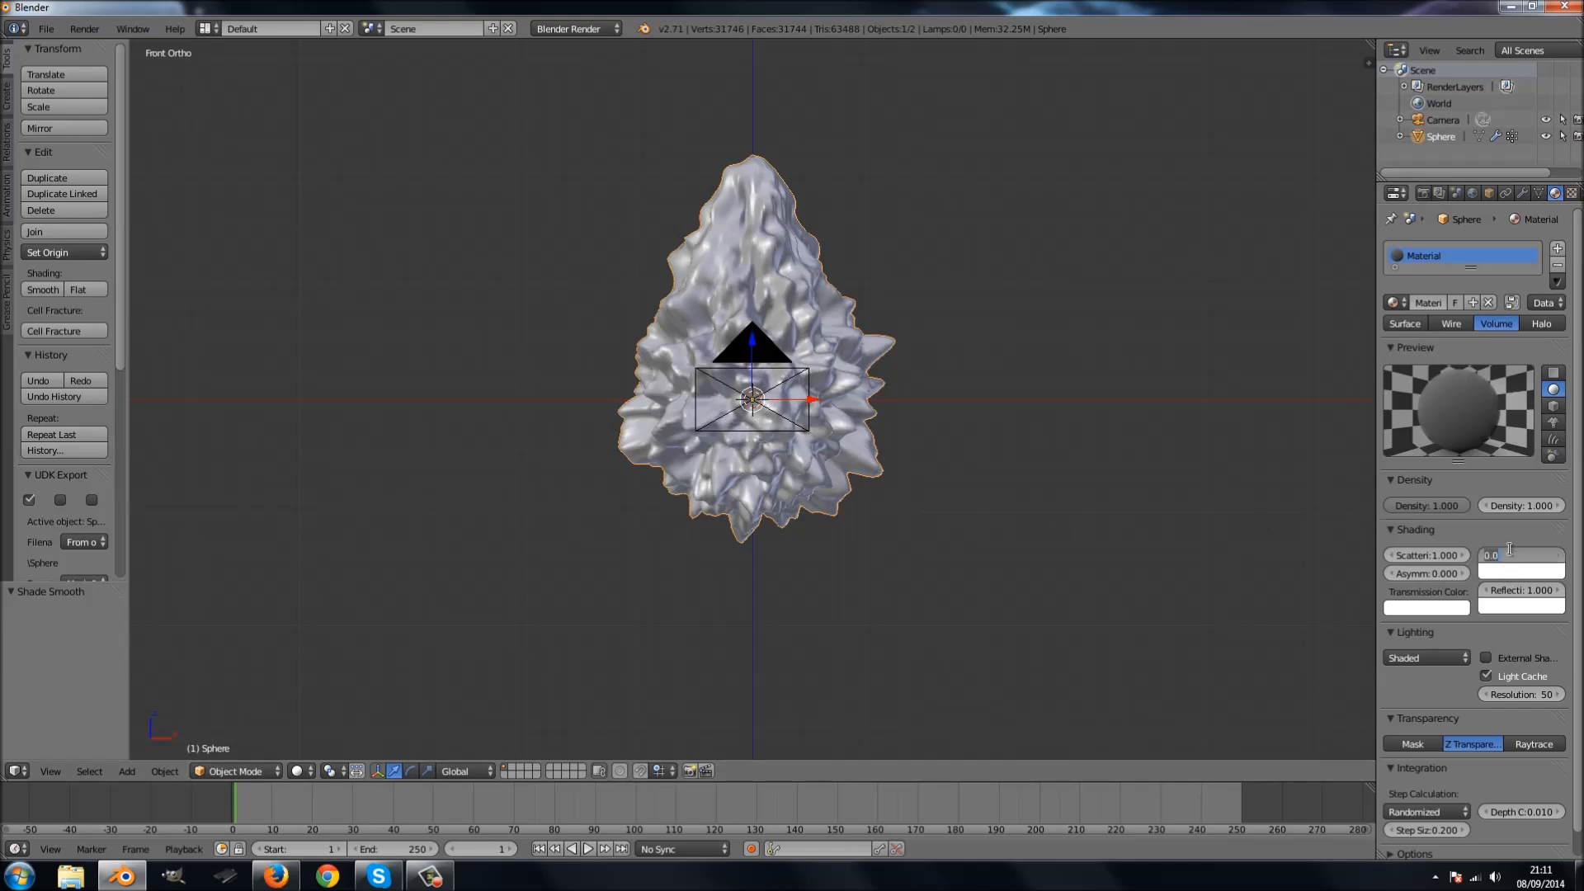
{"action": "type", "text": "1"}
{"action": "key", "text": "Return"}
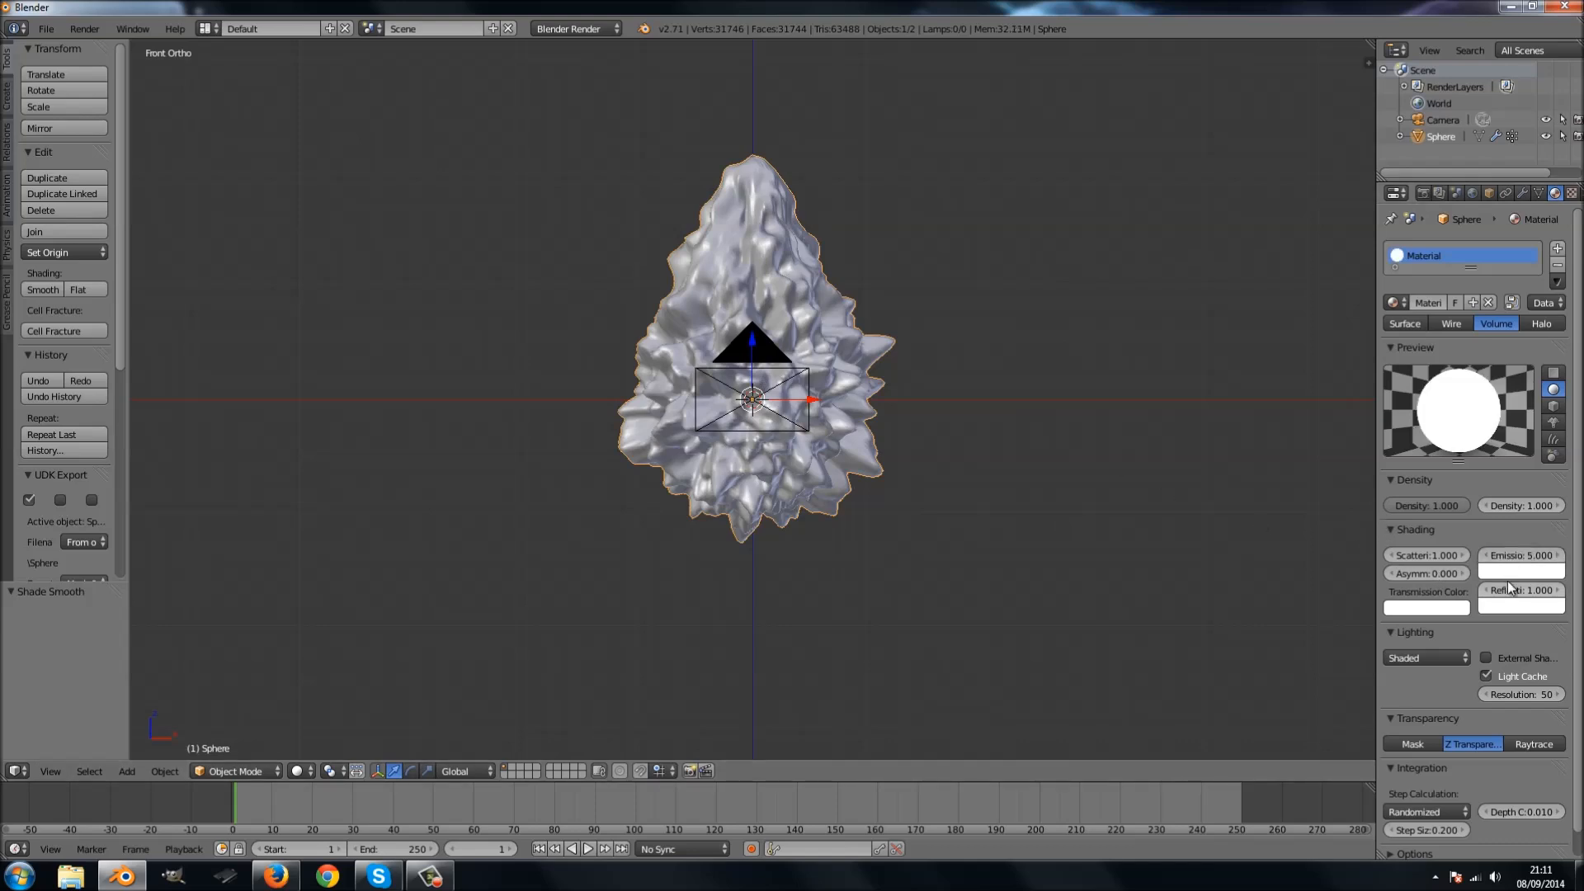
Set the emission color to light orange, RGB 1.000, 0.786, 0.357, and render the frame.
{"action": "left_click", "coordinate": [1510, 571]}
{"action": "left_click_drag", "start_coordinate": [1478, 427], "coordinate": [1464, 425]}
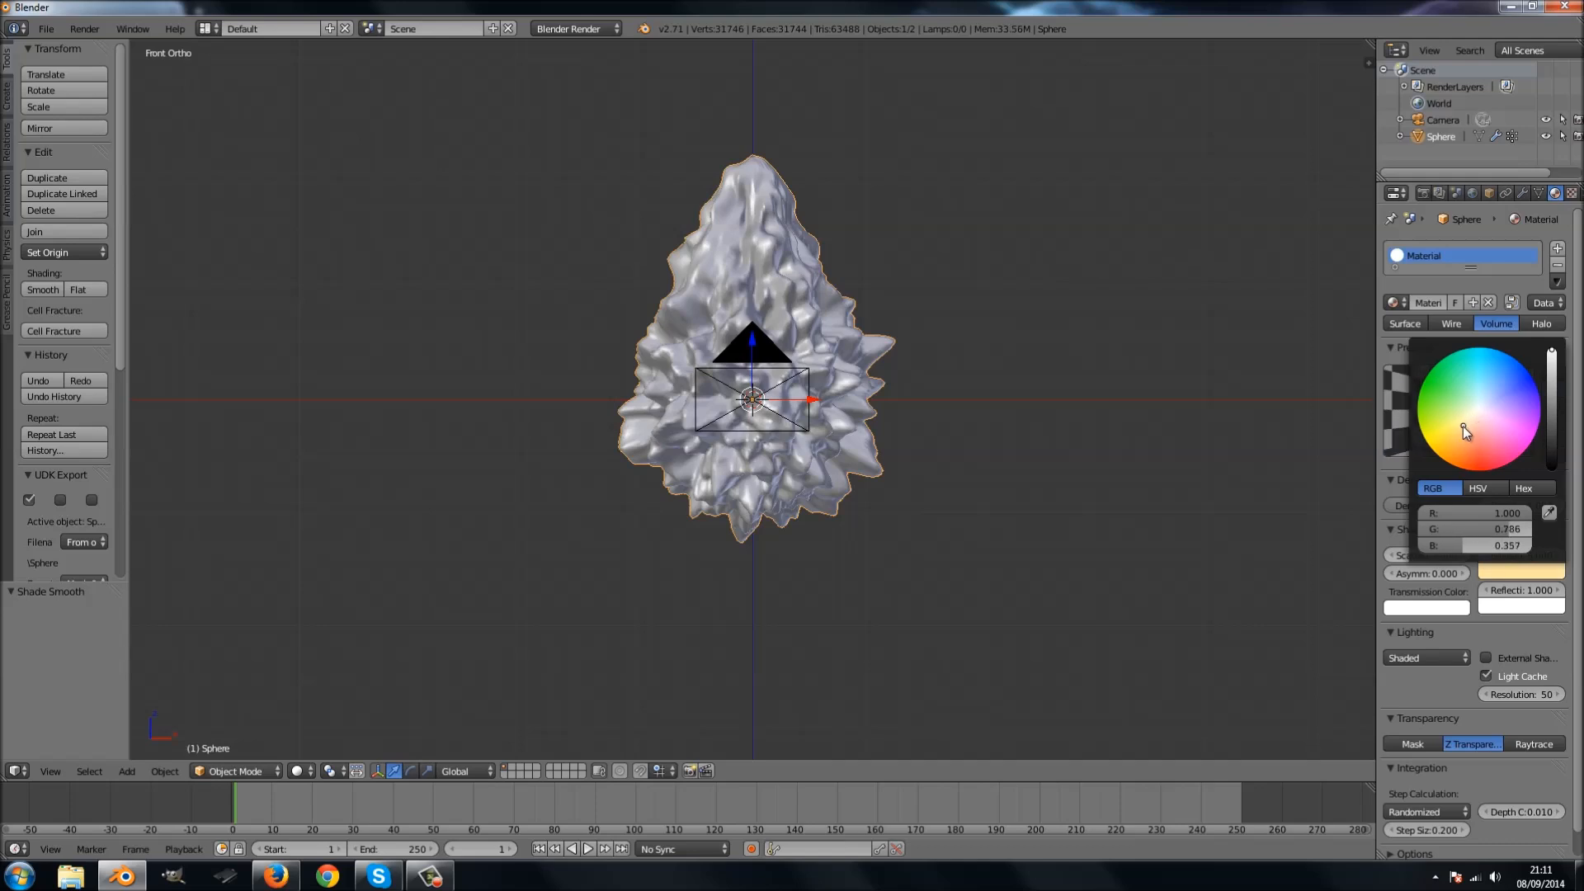
{"action": "key", "text": "F12"}
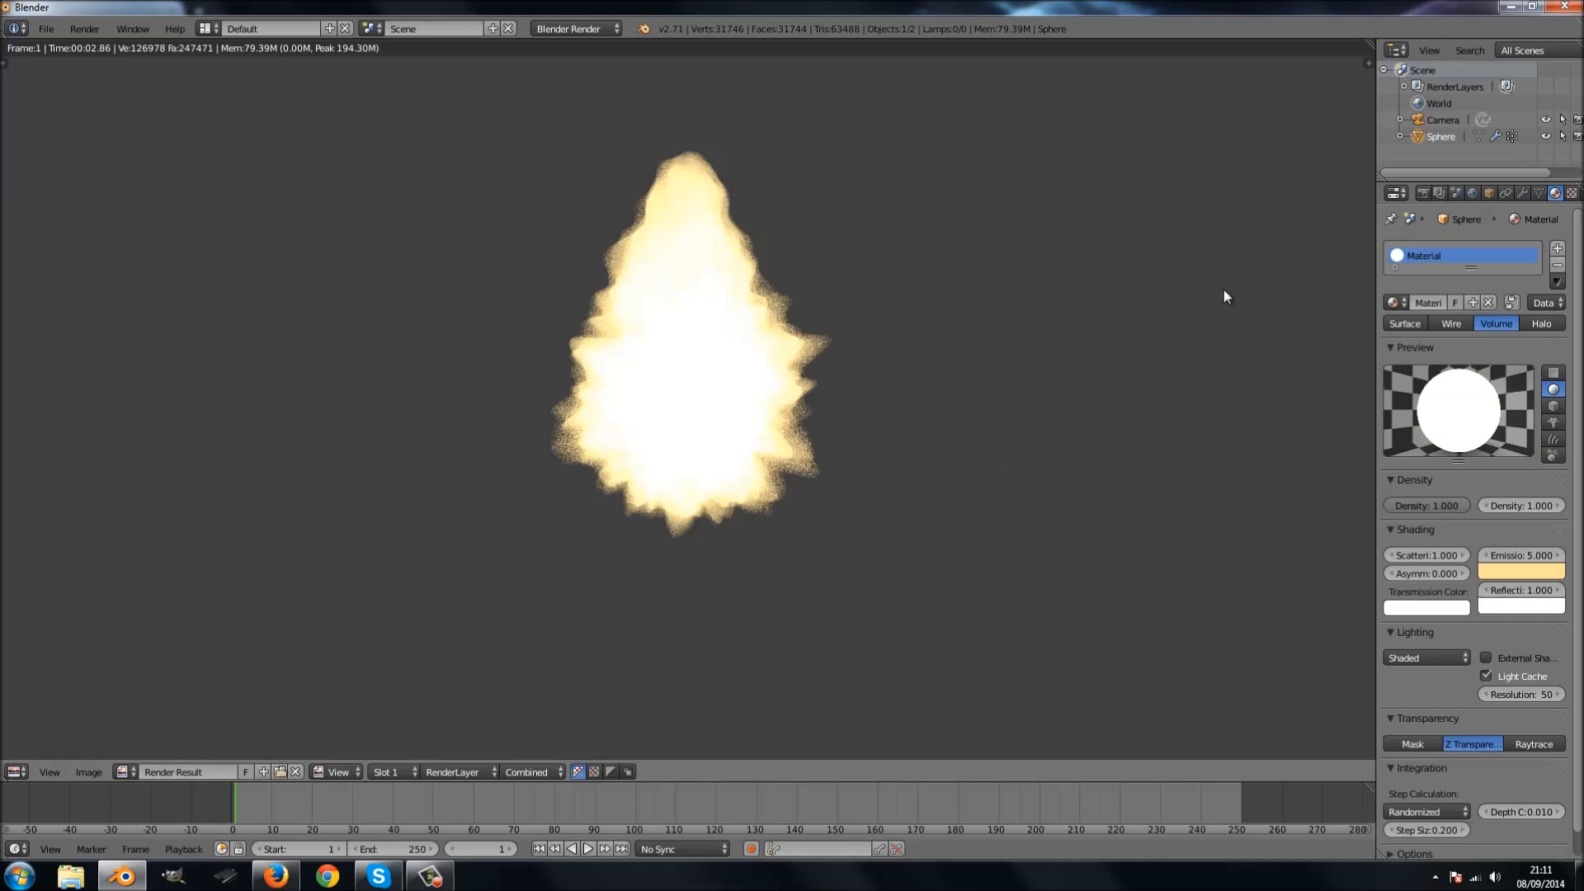
Set the world's horizon color to black and render the frame again to check it.
{"action": "left_click", "coordinate": [1473, 195]}
{"action": "left_click", "coordinate": [1429, 467]}
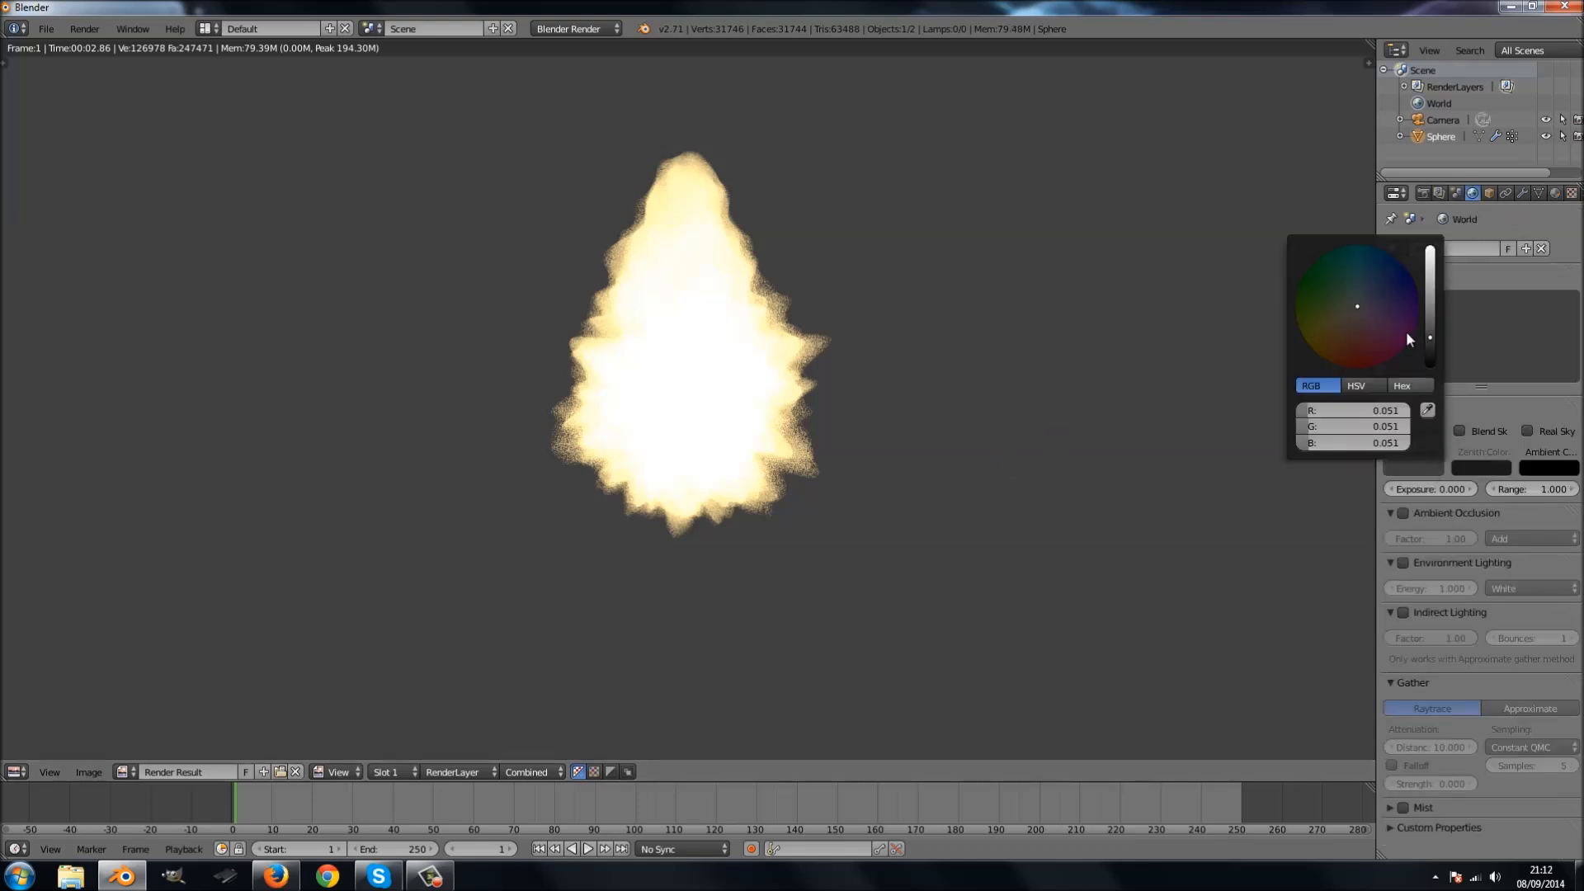
{"action": "left_click_drag", "start_coordinate": [1435, 333], "coordinate": [1444, 369]}
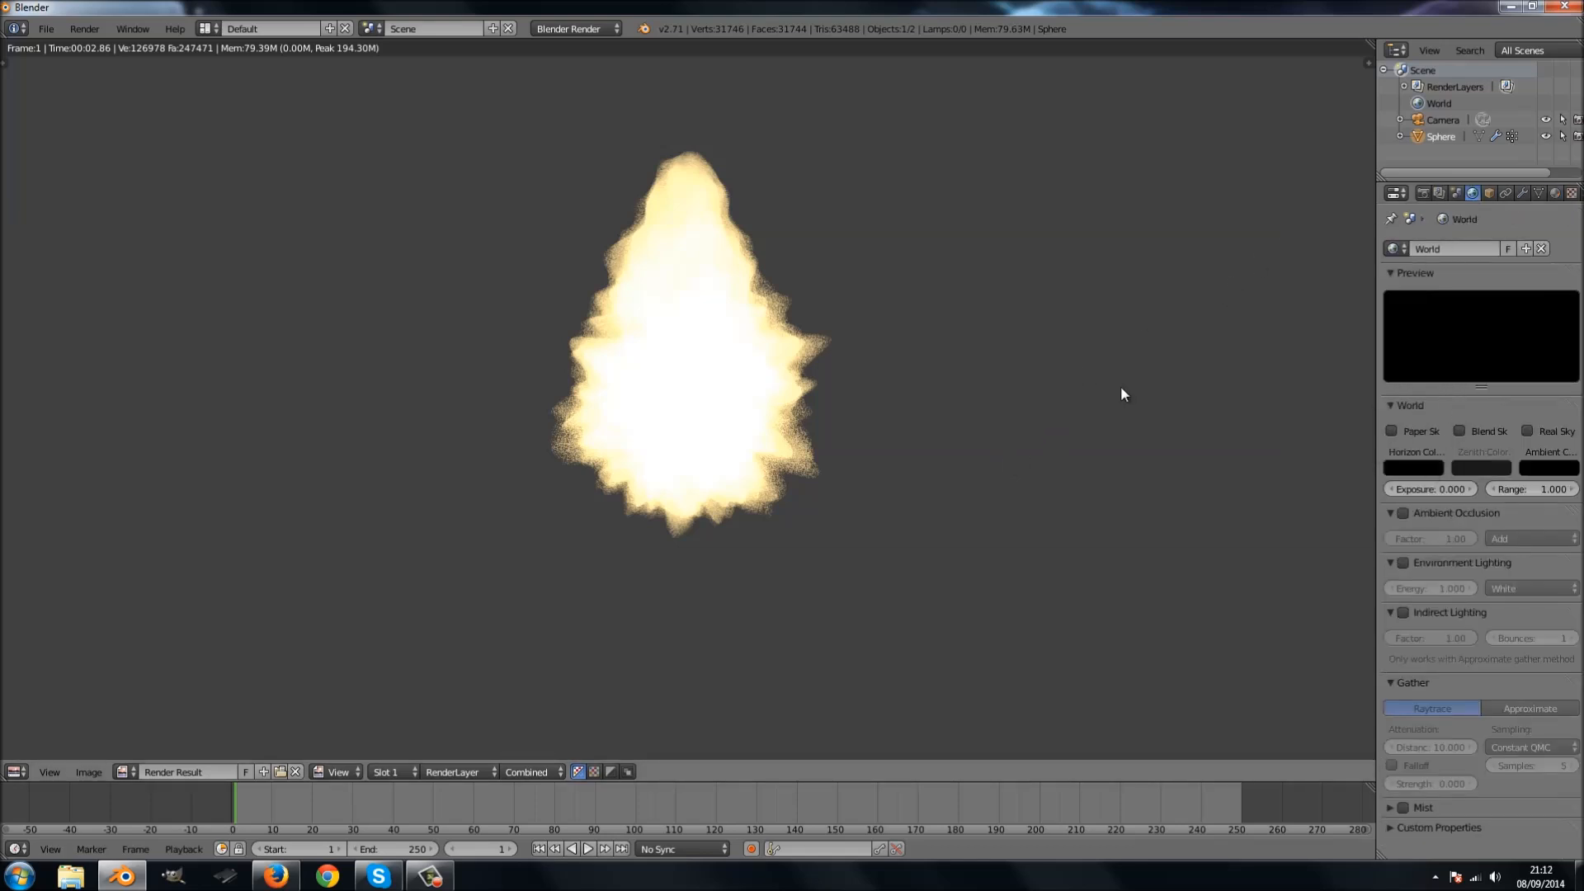
{"action": "key", "text": "F12"}
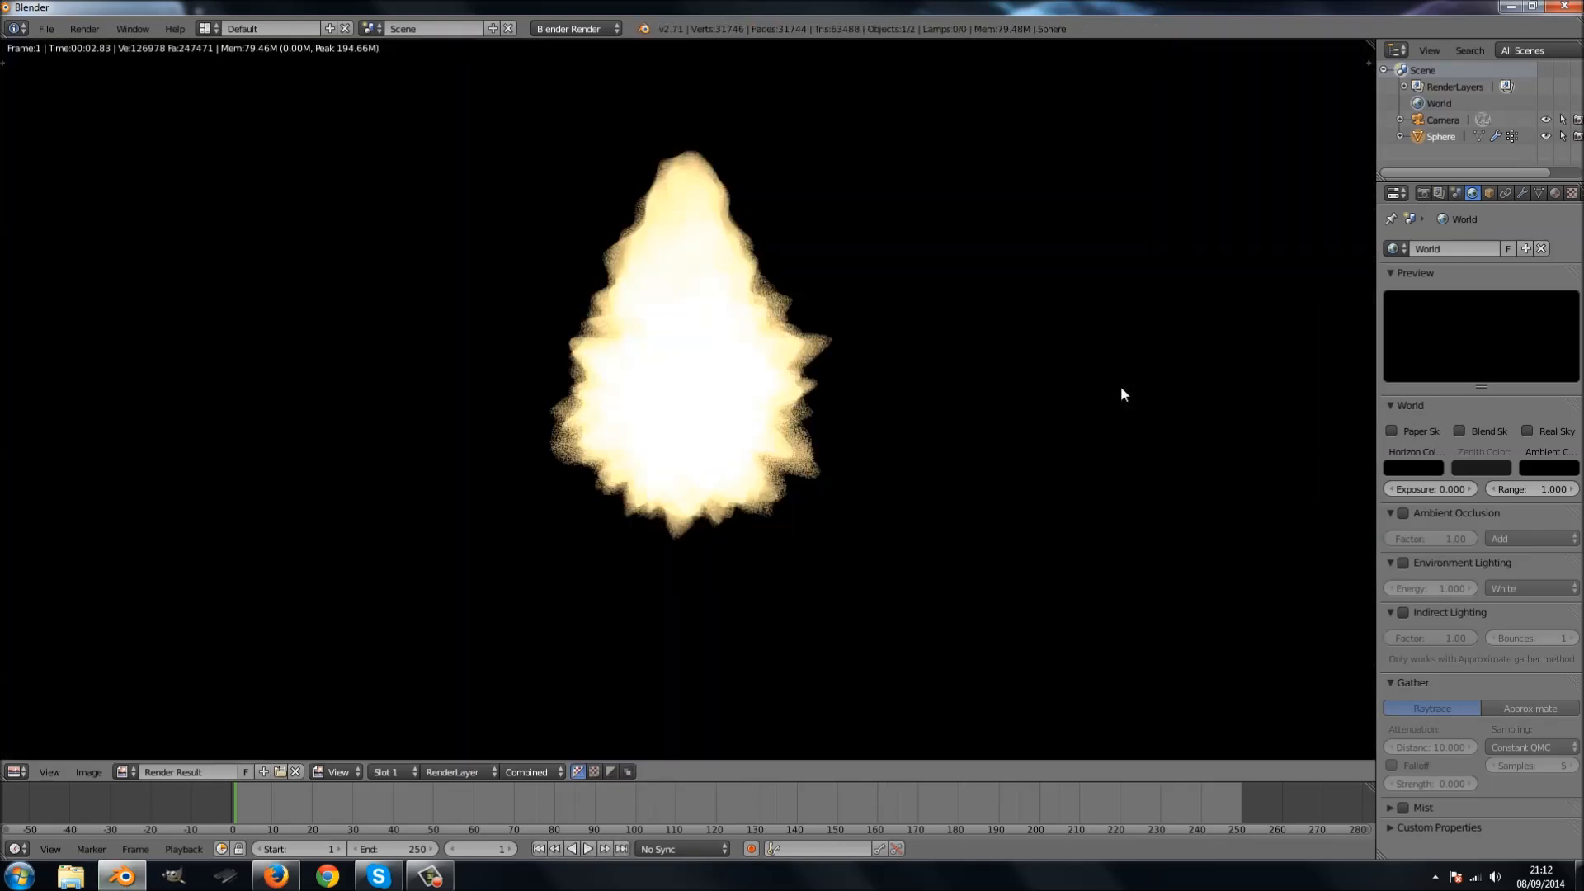
{"action": "key", "text": "Escape"}
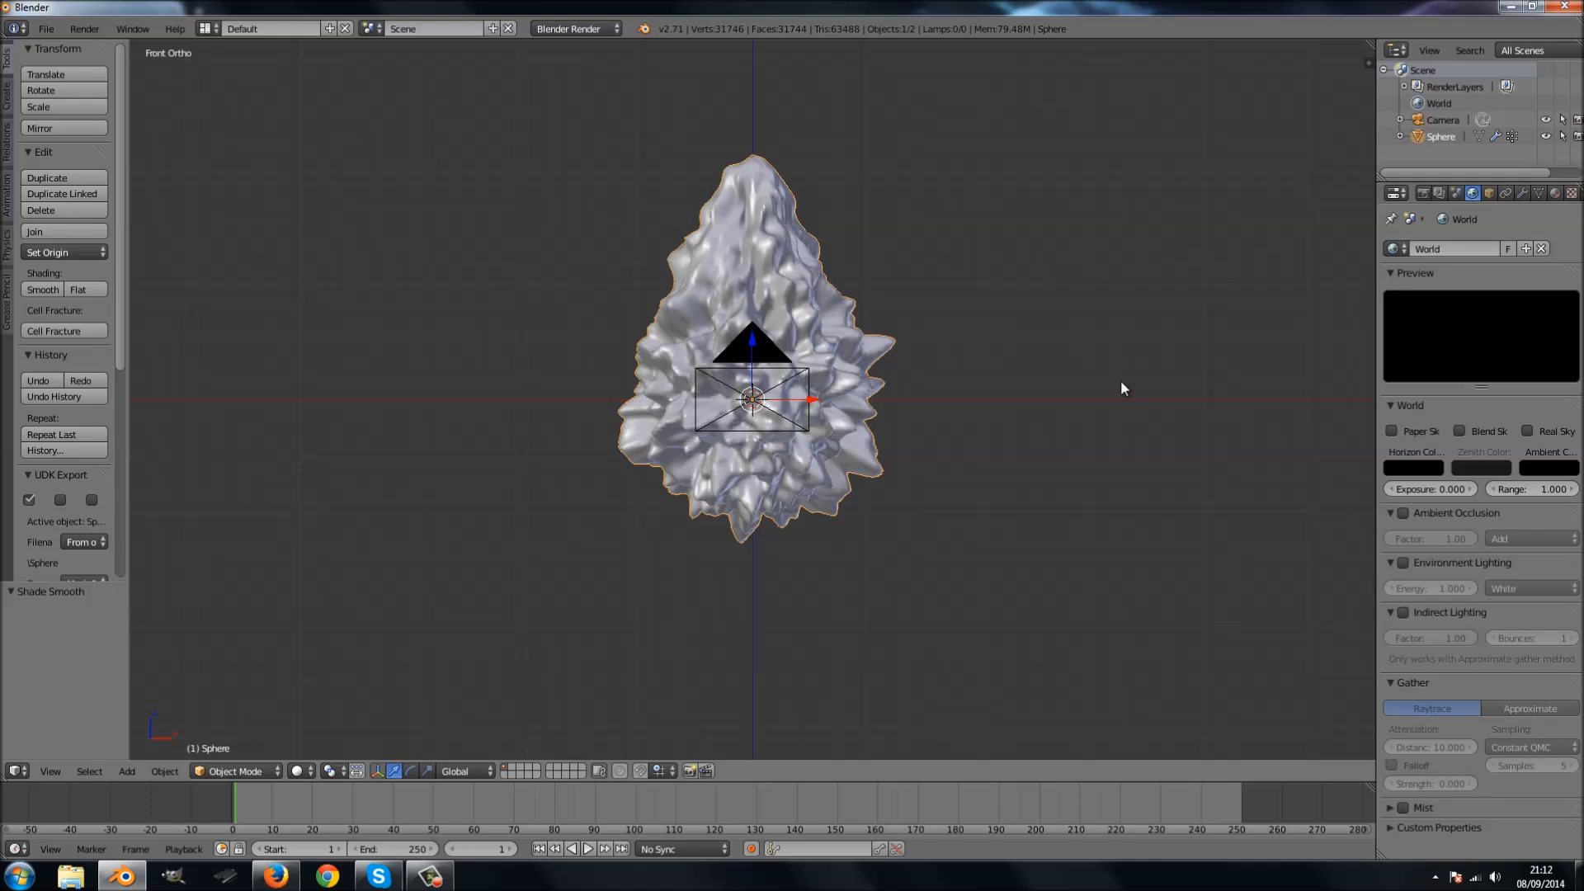
In the camera view, enable background images and add an image entry limited to the Camera axis.
{"action": "key", "text": "KP_0"}
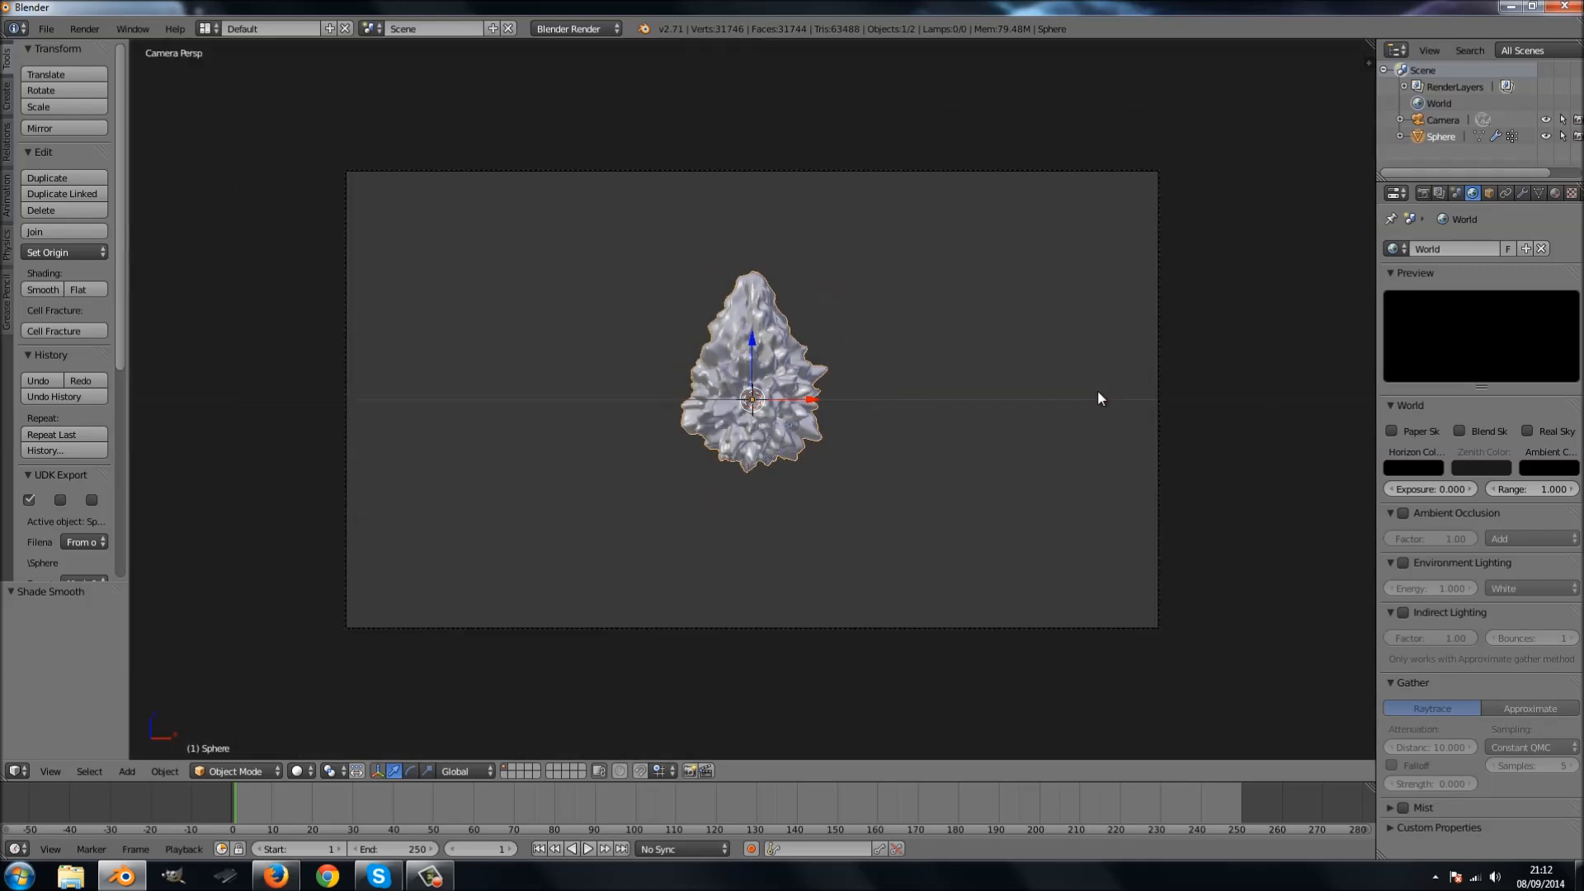
{"action": "key", "text": "n"}
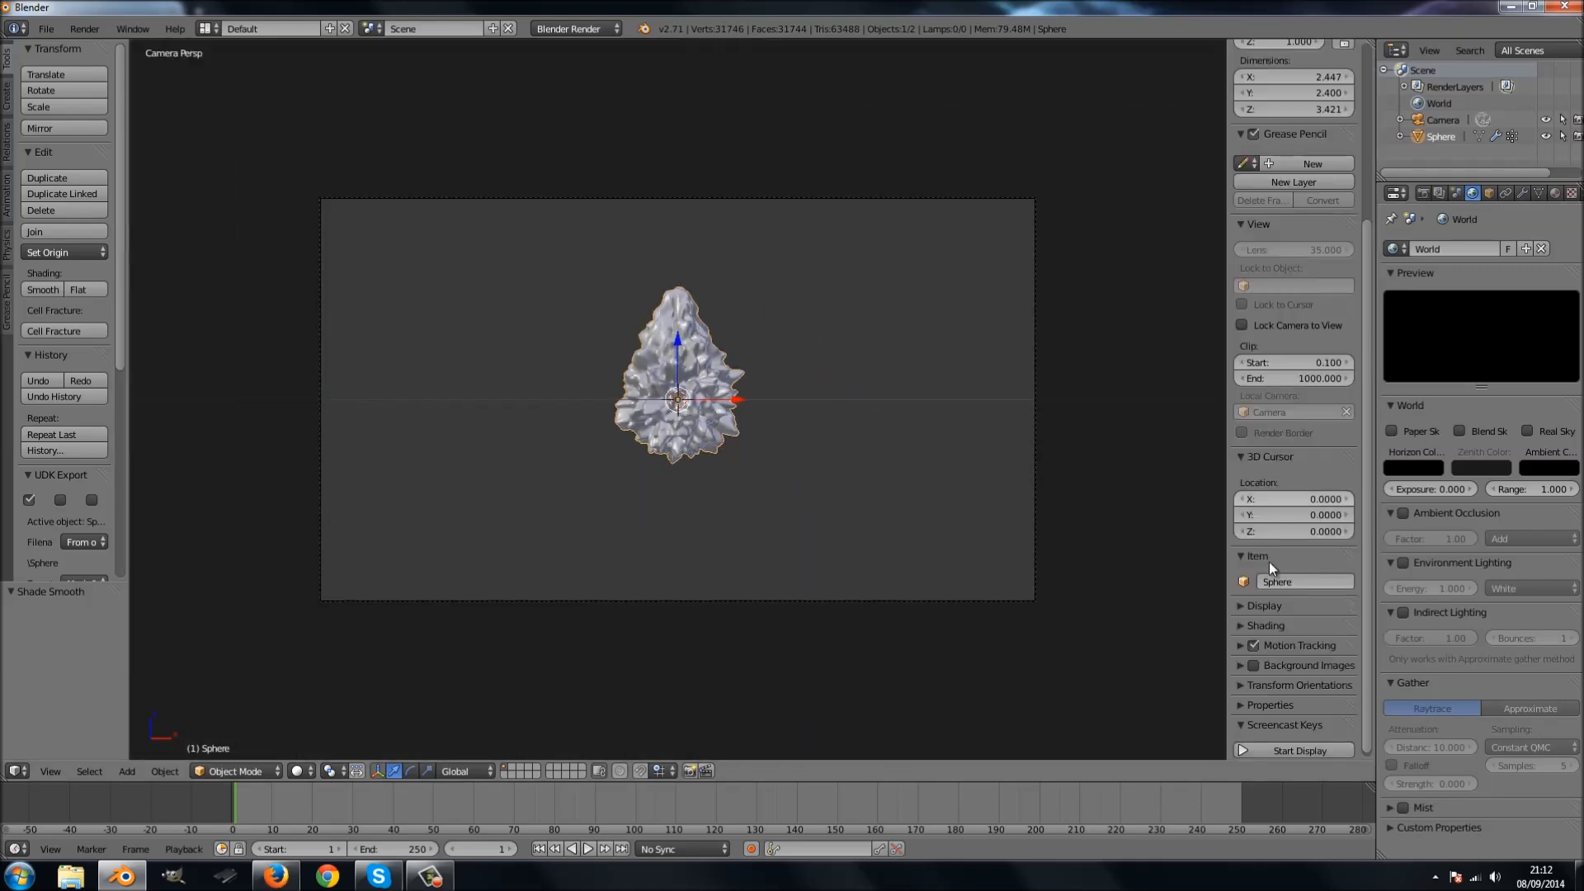
{"action": "left_click", "coordinate": [1253, 665]}
{"action": "left_click", "coordinate": [1244, 664]}
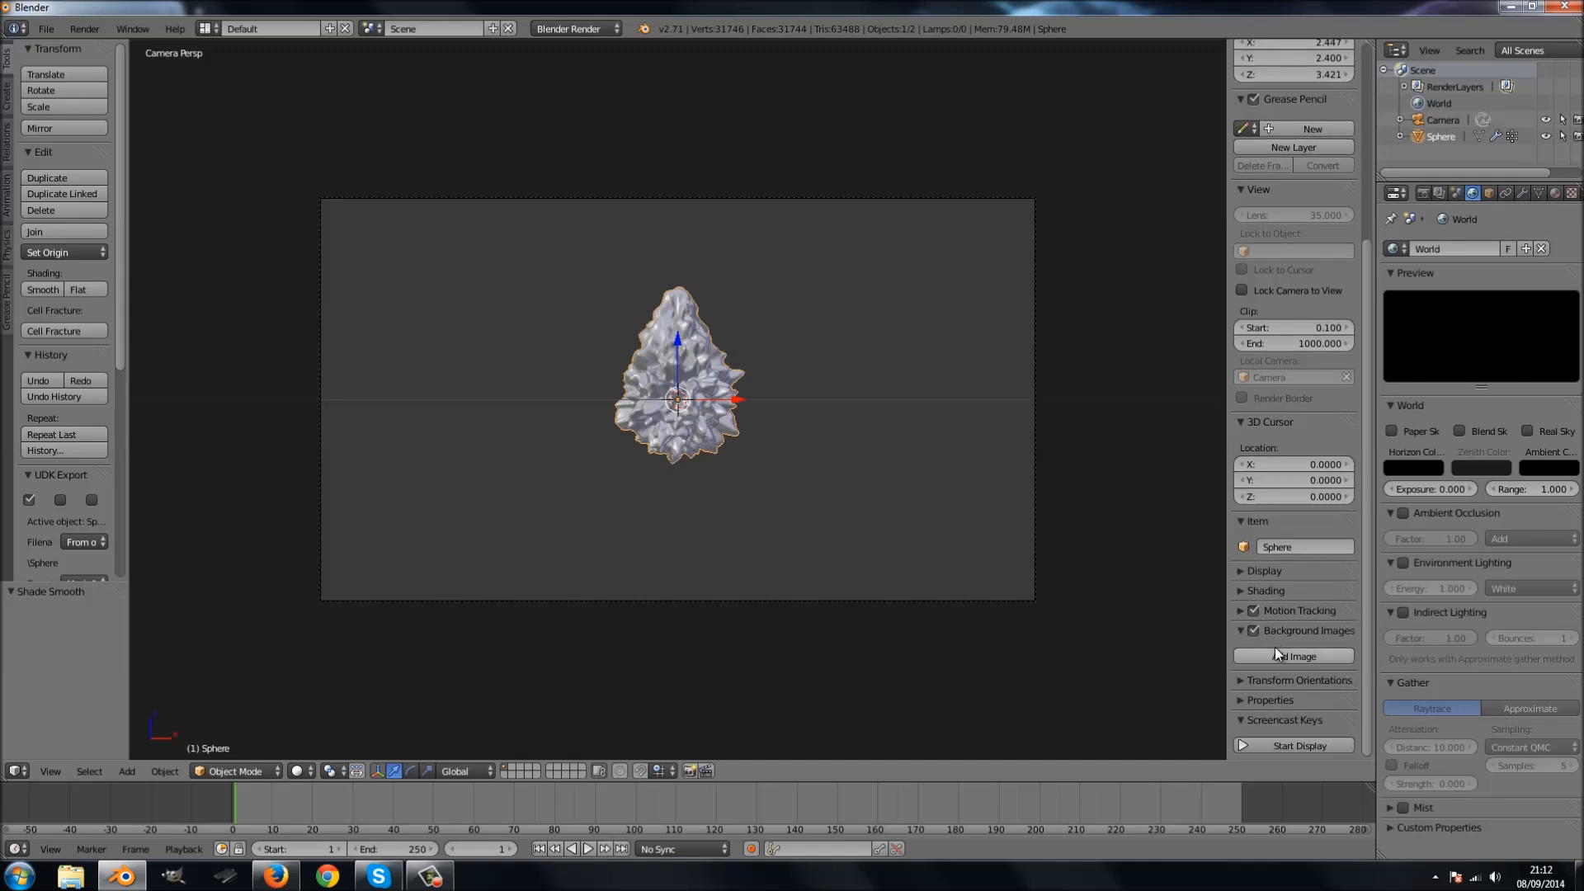
{"action": "scroll", "coordinate": [1275, 647], "scroll_direction": "down", "scroll_amount": 3}
{"action": "left_click", "coordinate": [1319, 613]}
{"action": "left_click", "coordinate": [1307, 594]}
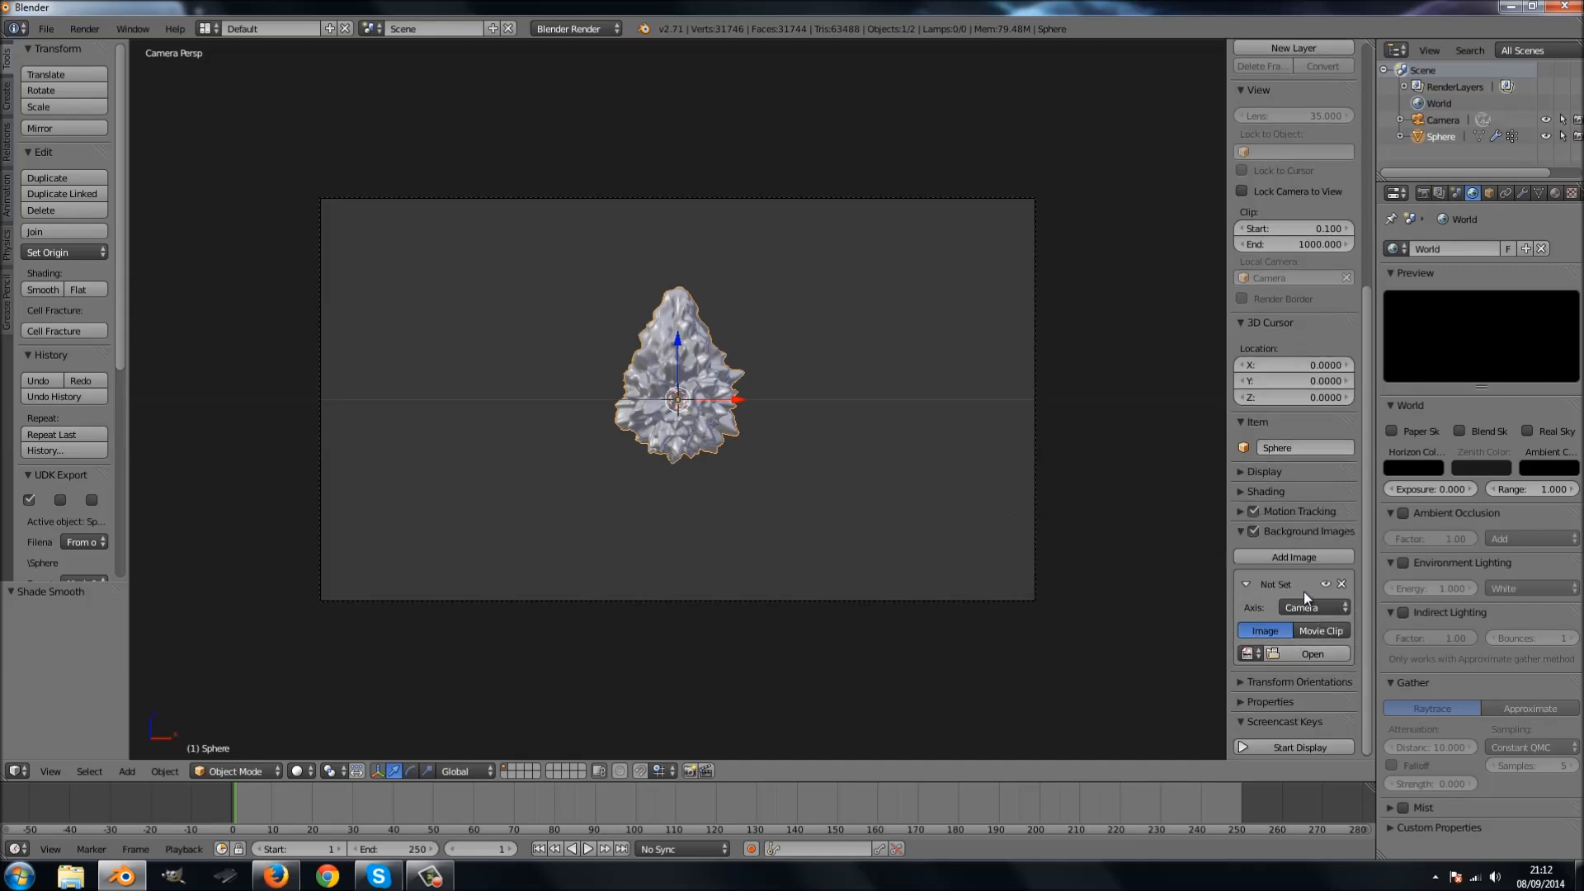
Load Flare_Raw.mp4 from the Videos folder as the camera background and go to frame 50.
{"action": "left_click", "coordinate": [1284, 652]}
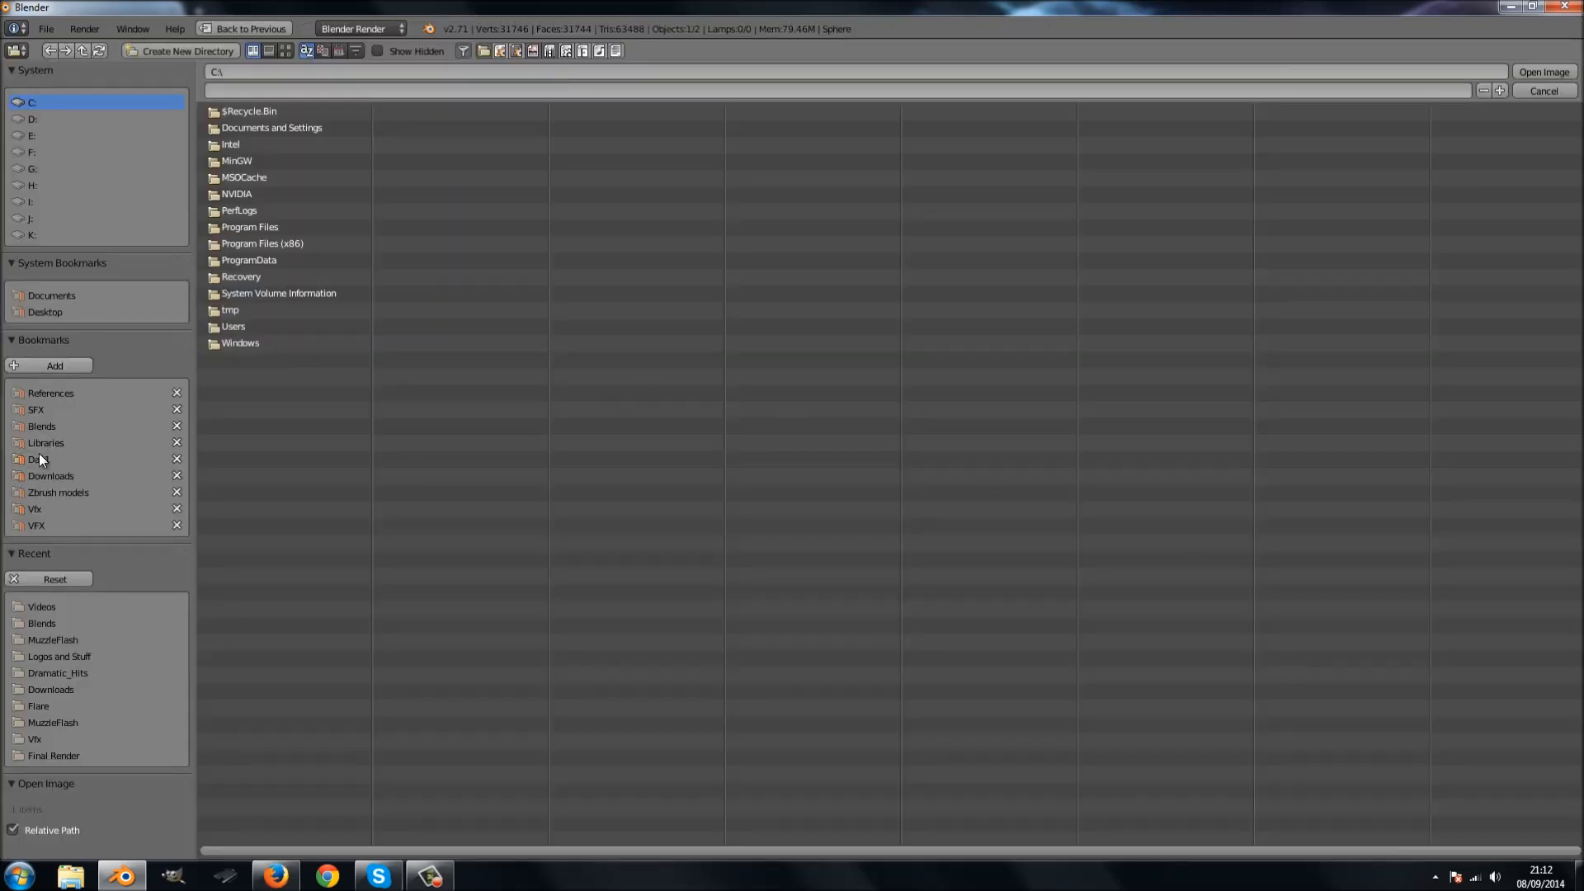
{"action": "left_click", "coordinate": [48, 609]}
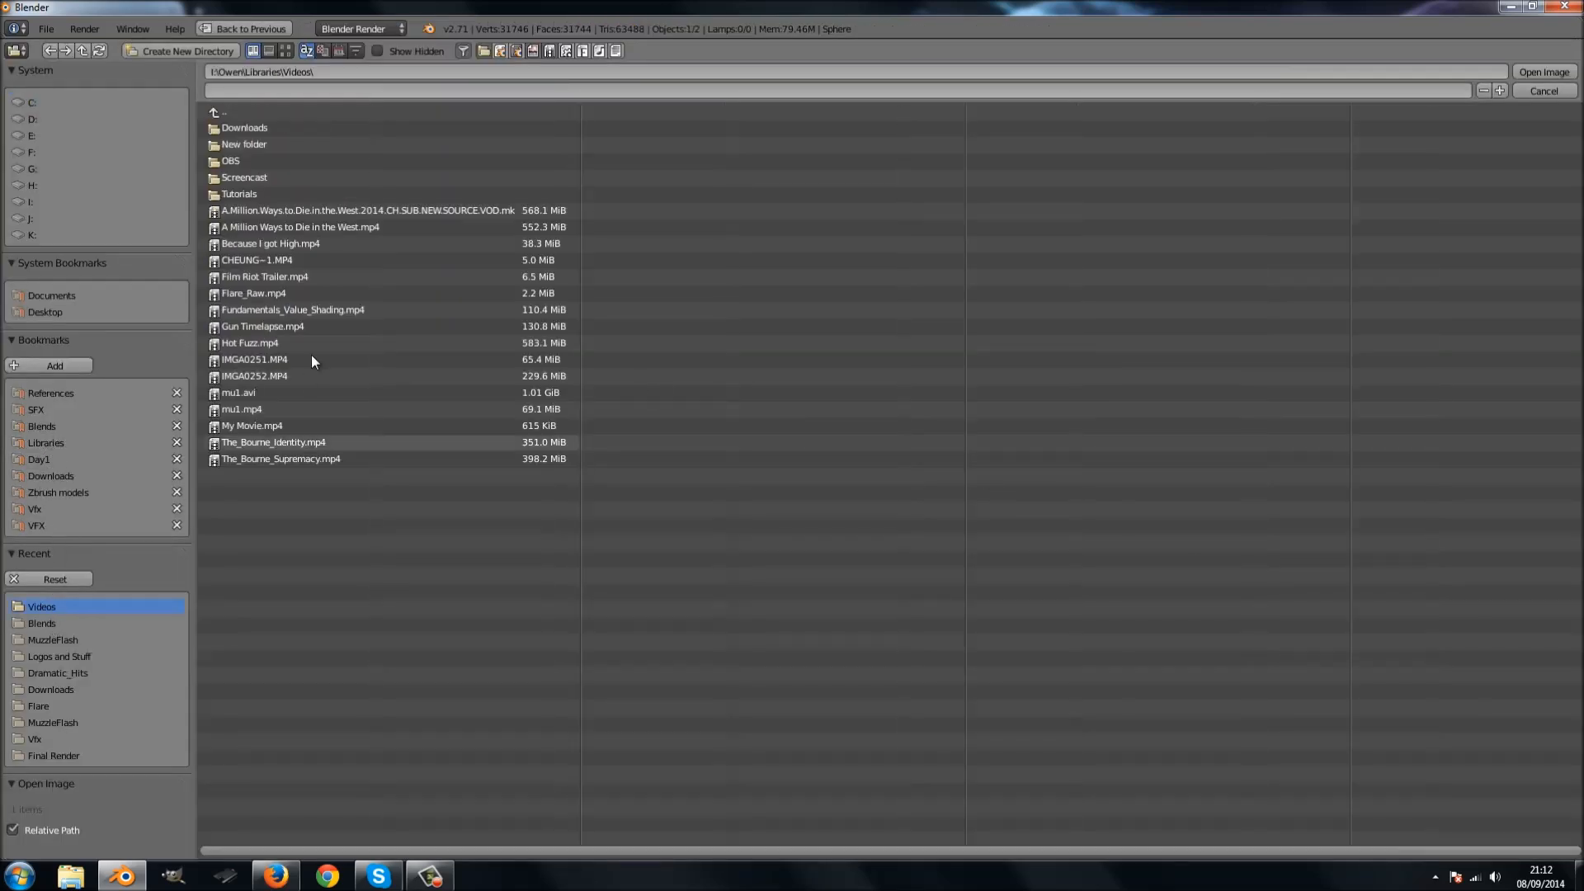
{"action": "left_click", "coordinate": [276, 293]}
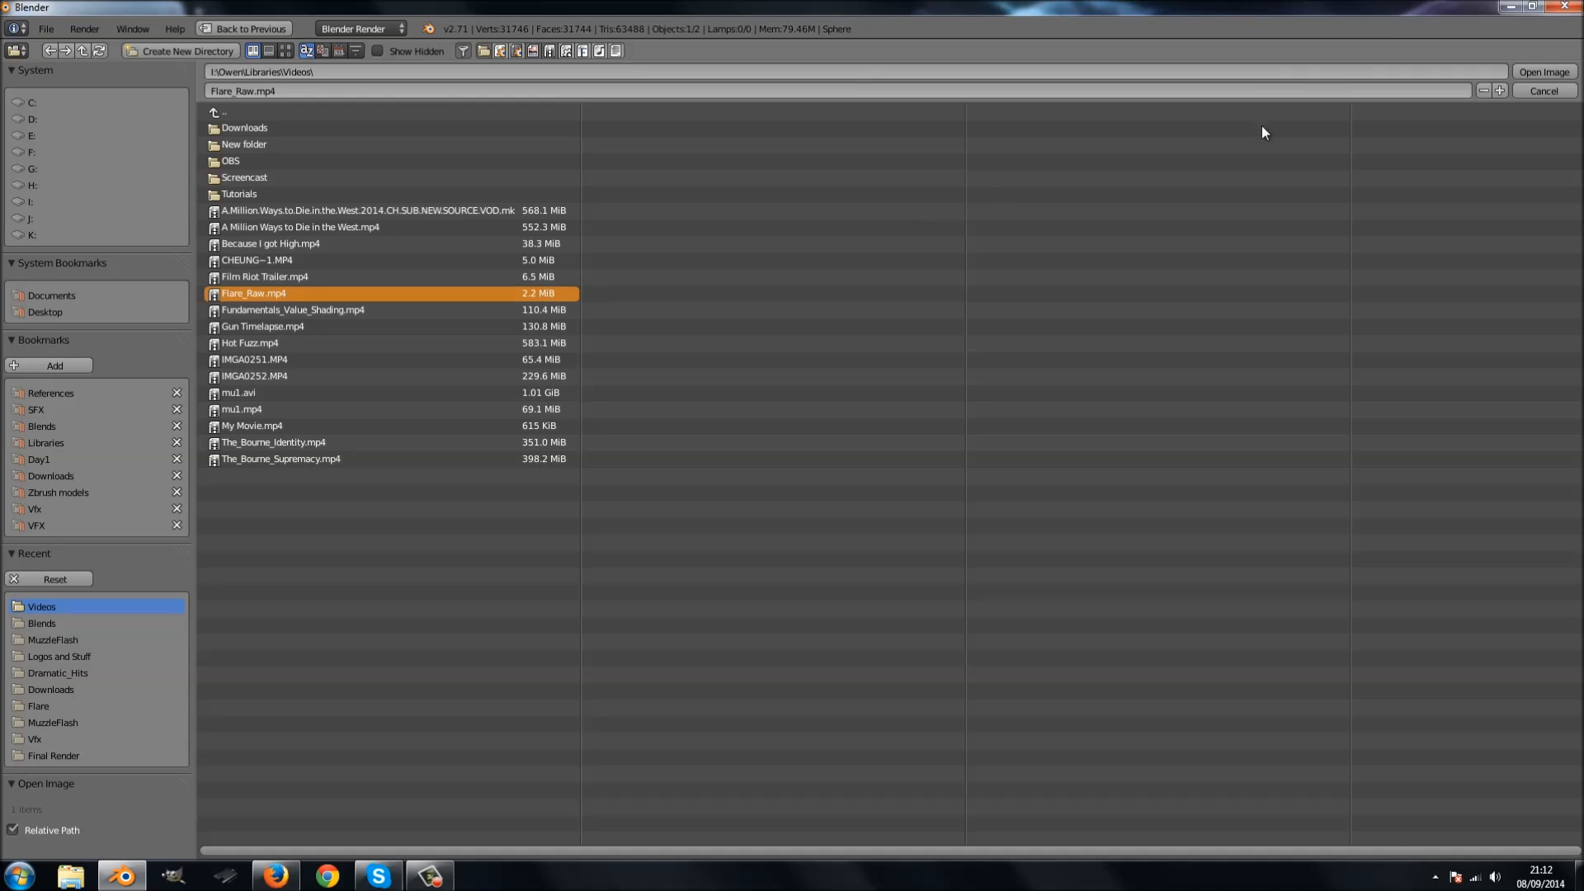
{"action": "left_click", "coordinate": [1518, 72]}
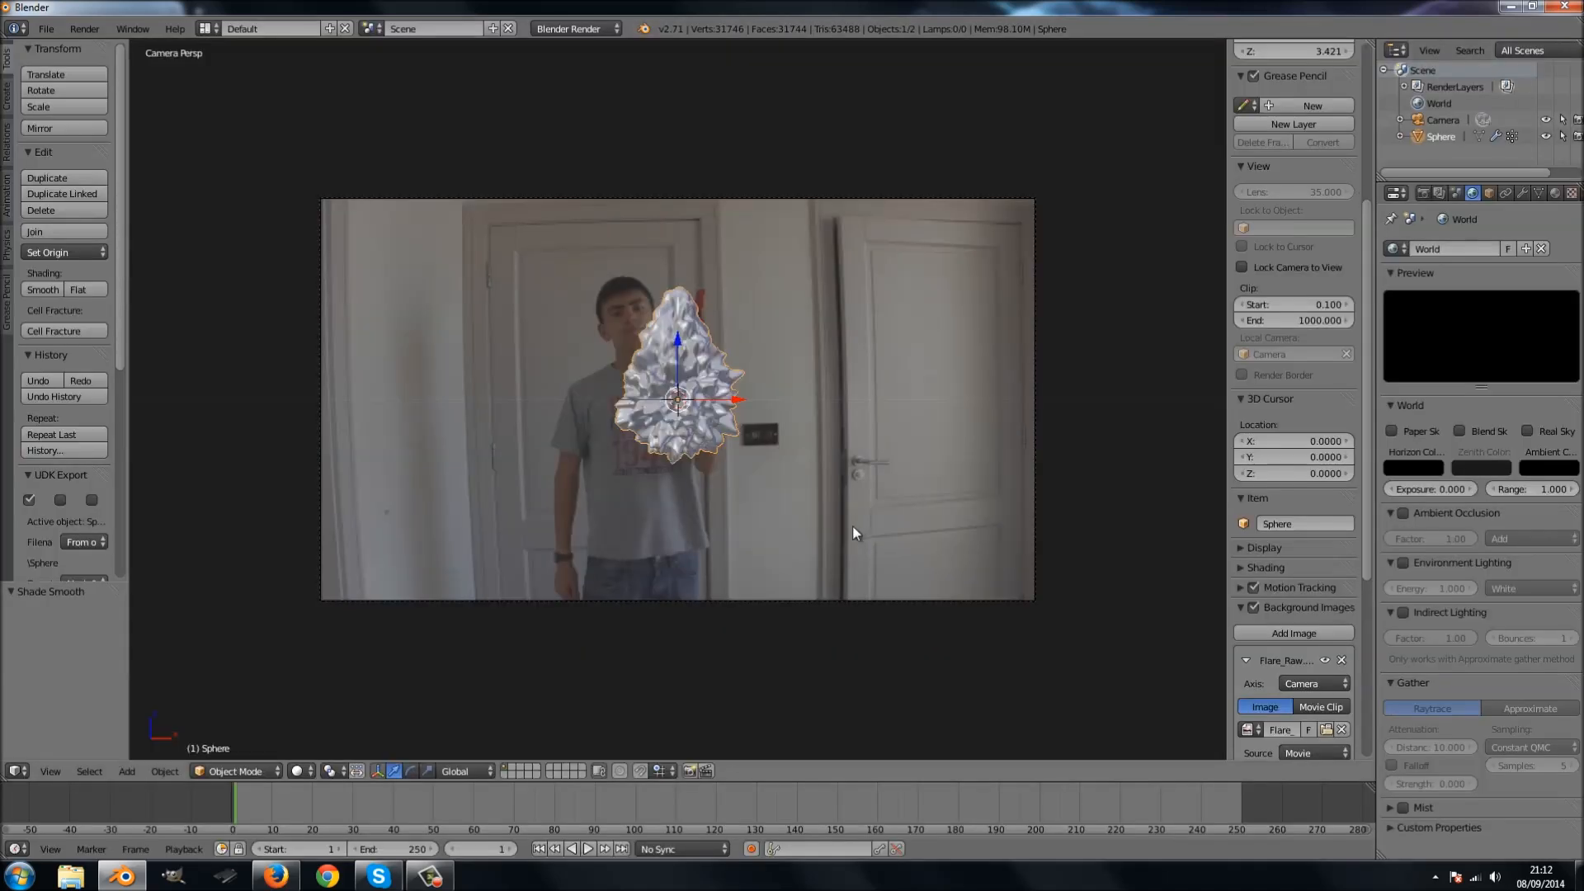
{"action": "left_click", "coordinate": [433, 800]}
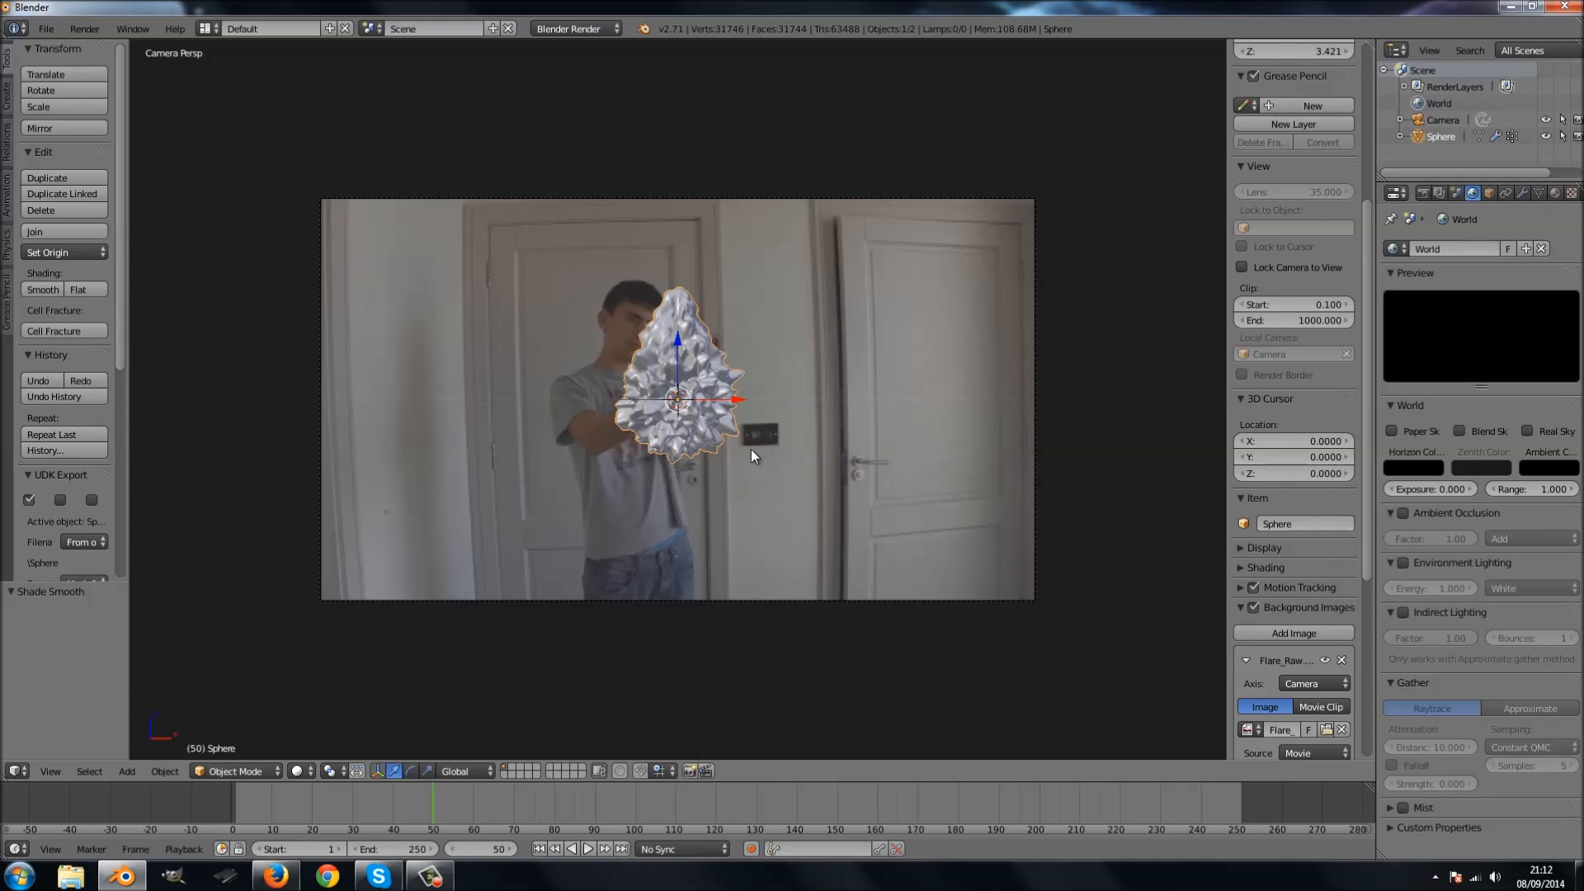
Move the flare mesh aside, place the 3D cursor on the gun's muzzle, and snap the mesh to the cursor.
{"action": "key", "text": "g"}
{"action": "left_click", "coordinate": [956, 448]}
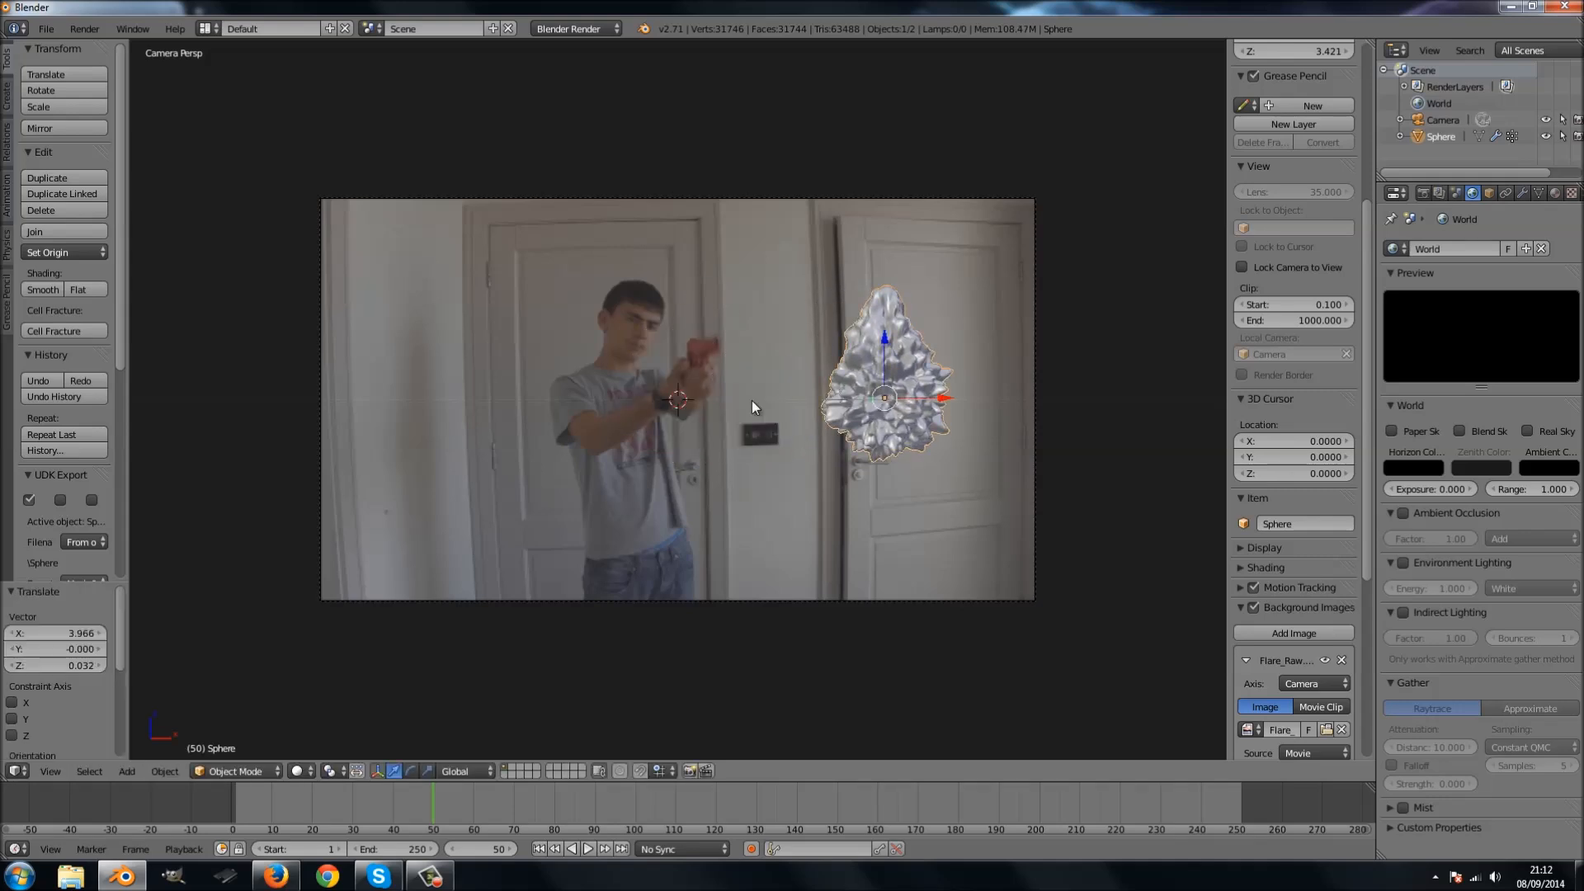
{"action": "left_click", "coordinate": [716, 339]}
{"action": "left_click", "coordinate": [717, 346]}
{"action": "key", "text": "shift+s"}
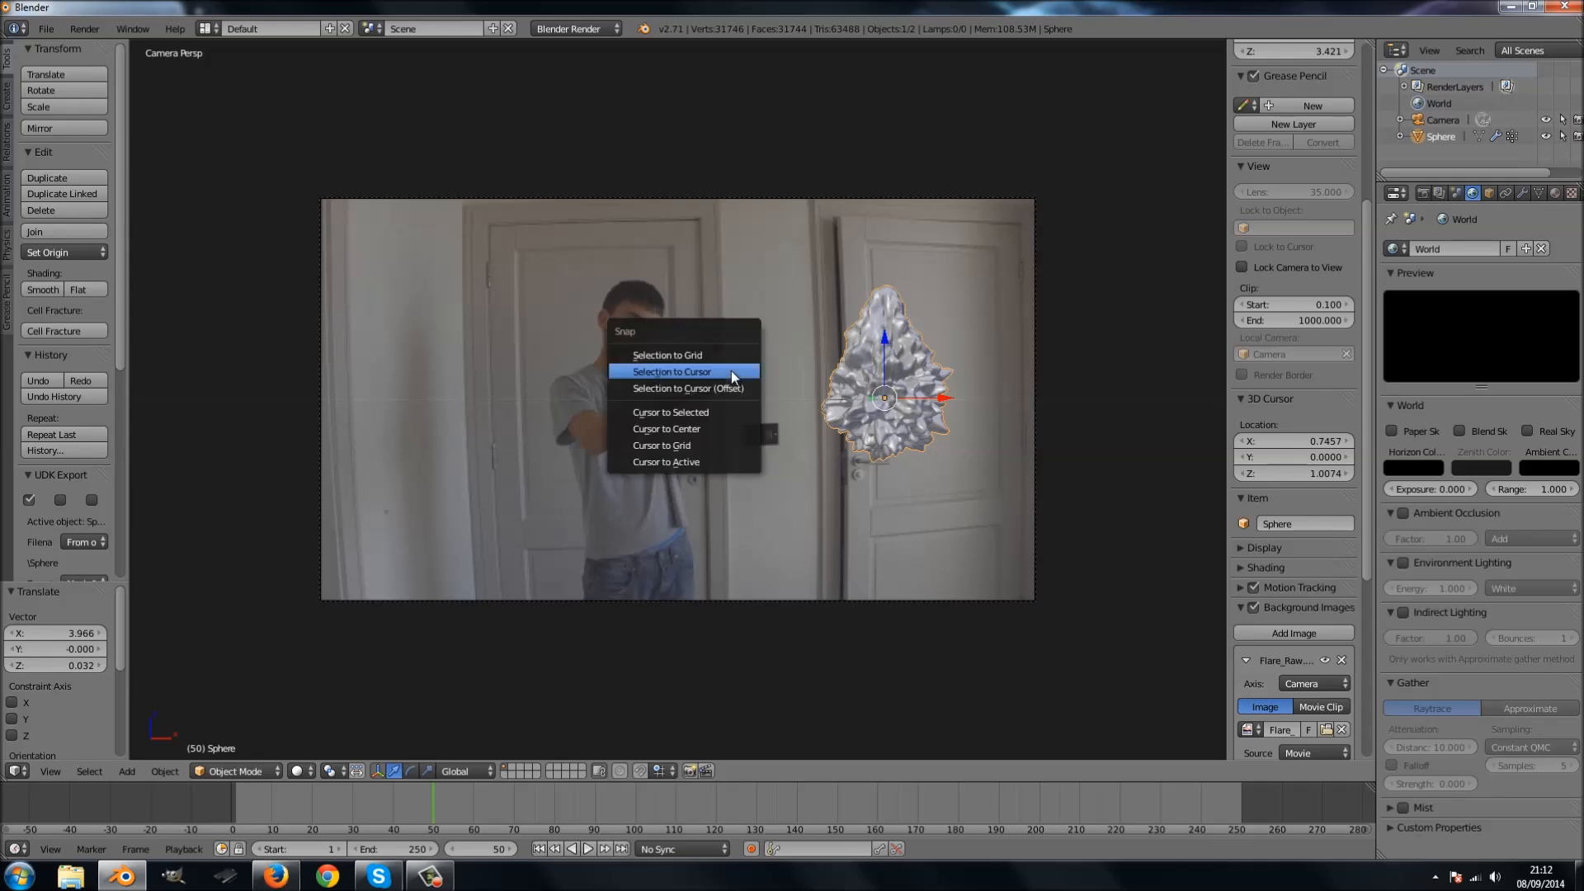
{"action": "left_click", "coordinate": [731, 369]}
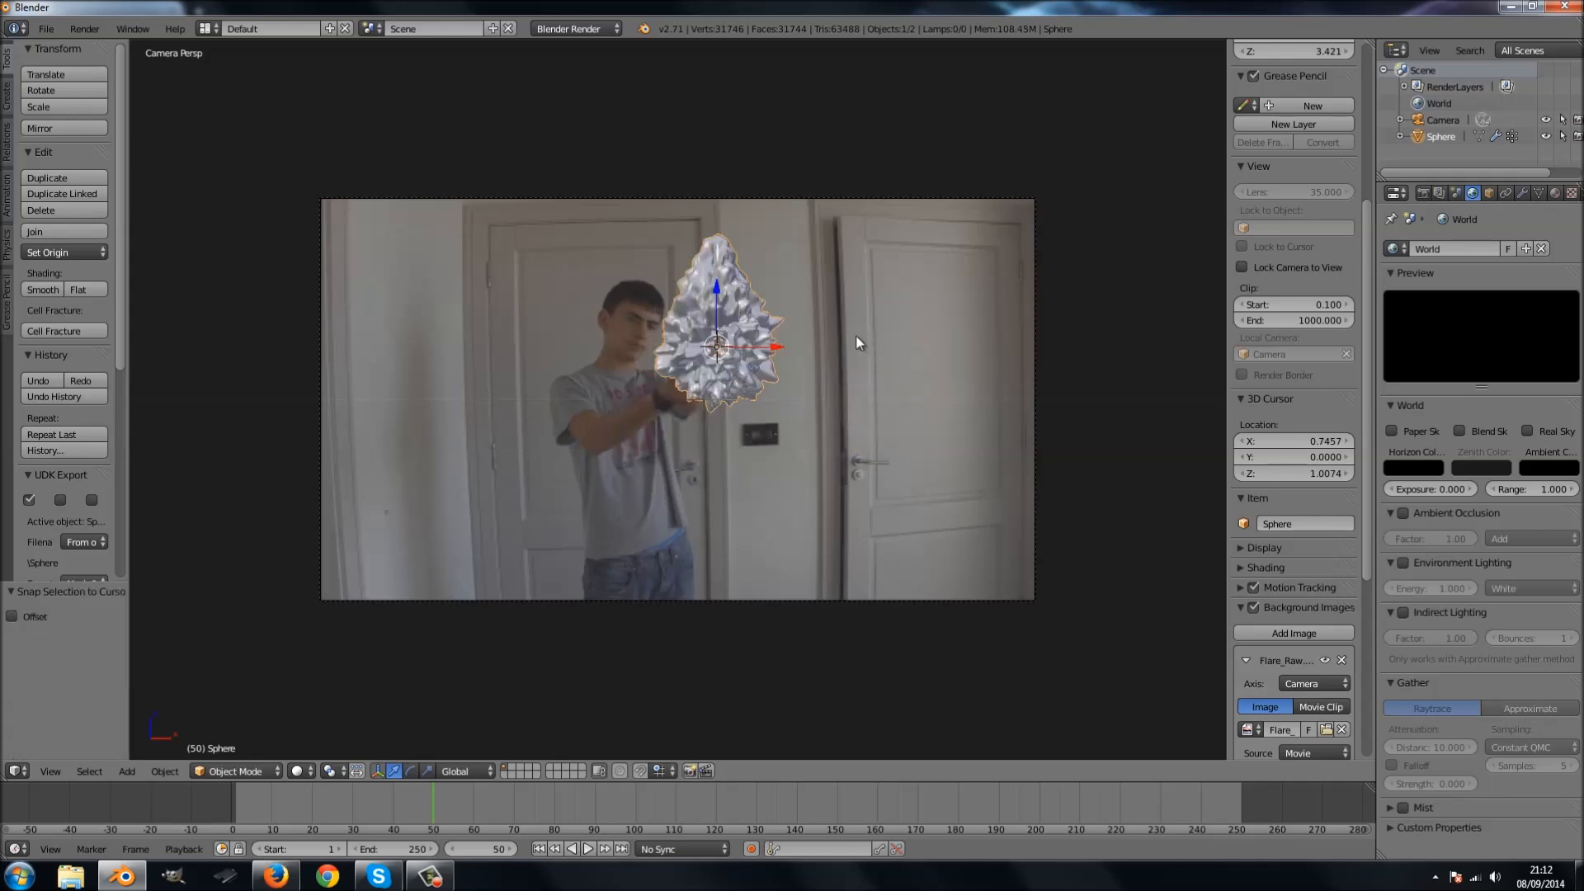
Rotate the flare mesh about 80° in the camera view, and then about -58° around the global Z axis.
{"action": "key", "text": "r"}
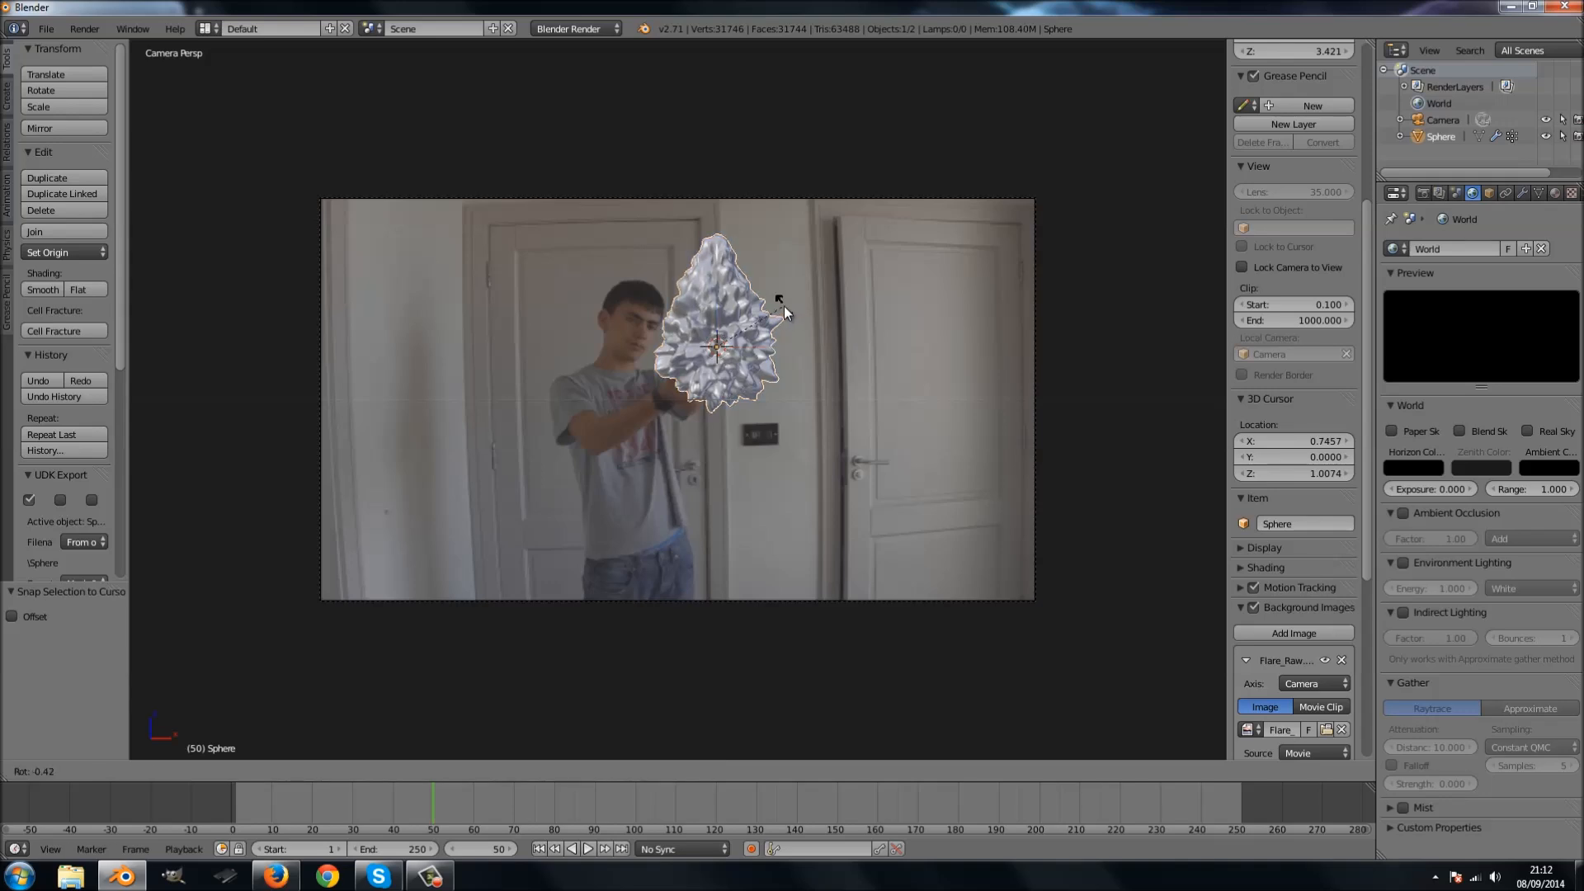
{"action": "left_click", "coordinate": [764, 403]}
{"action": "key", "text": "r"}
{"action": "key", "text": "z"}
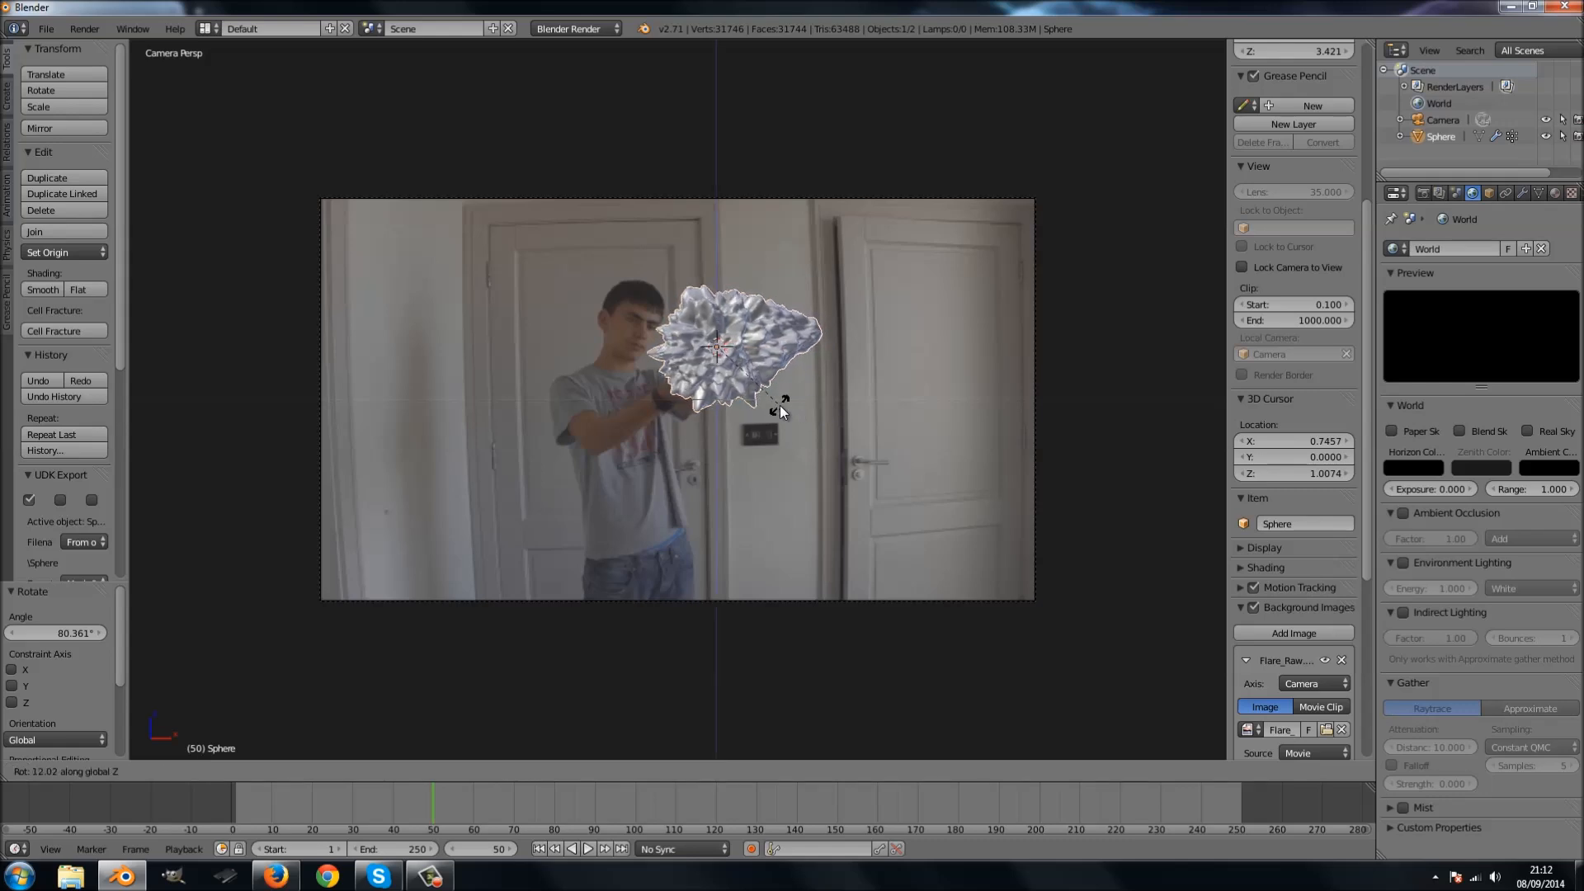
{"action": "left_click", "coordinate": [863, 268]}
Scale the flare mesh by about 0.56, enlarge it slightly by about 1.085, and check it from another angle.
{"action": "key", "text": "s"}
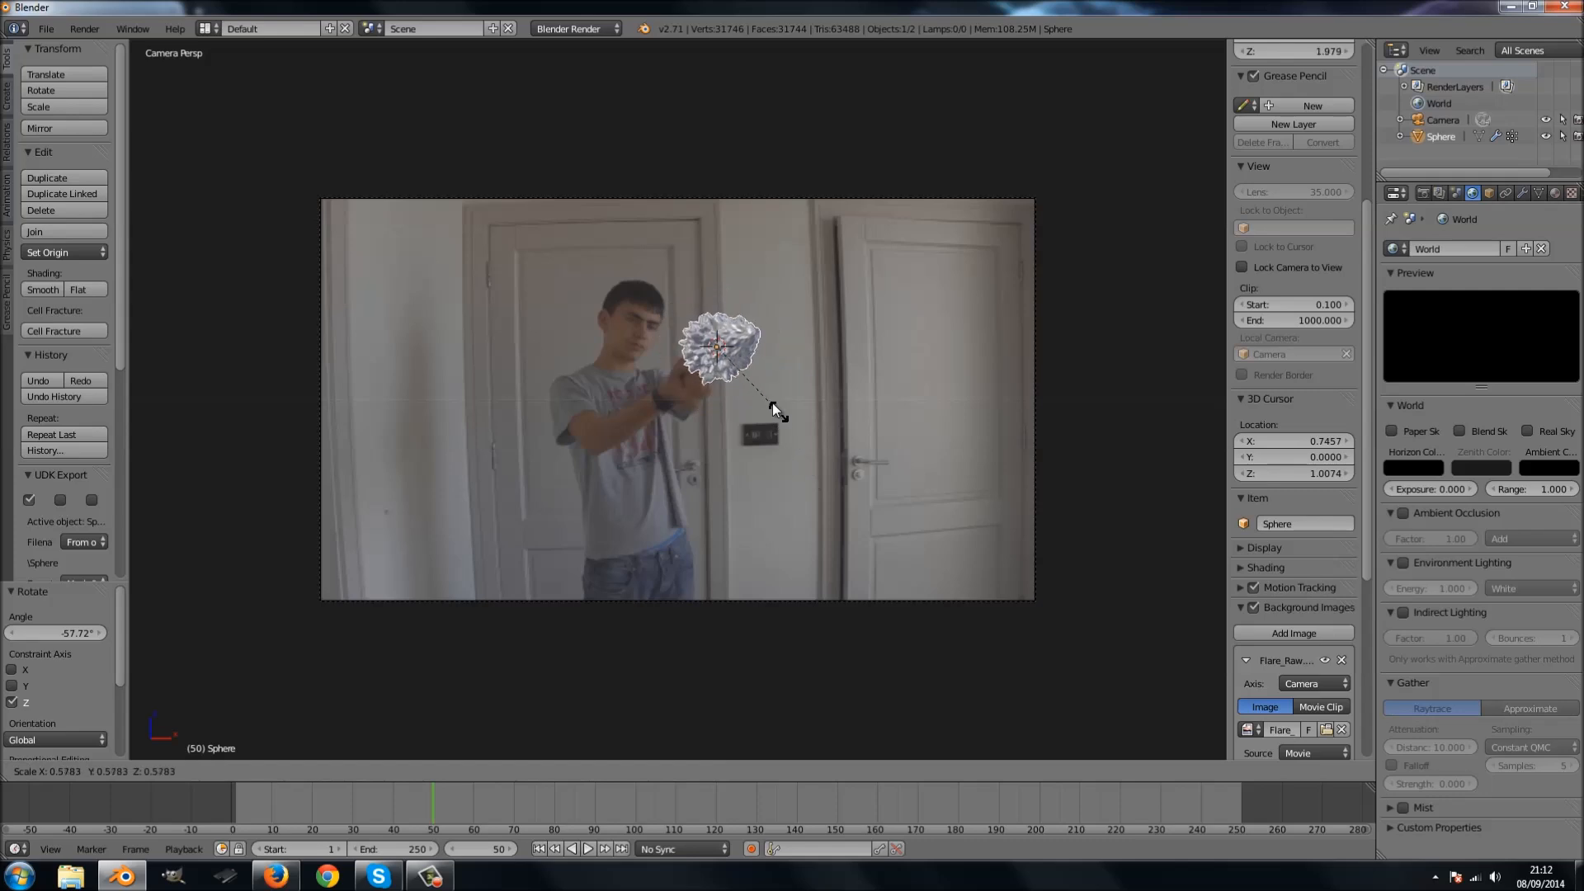
{"action": "left_click", "coordinate": [736, 438]}
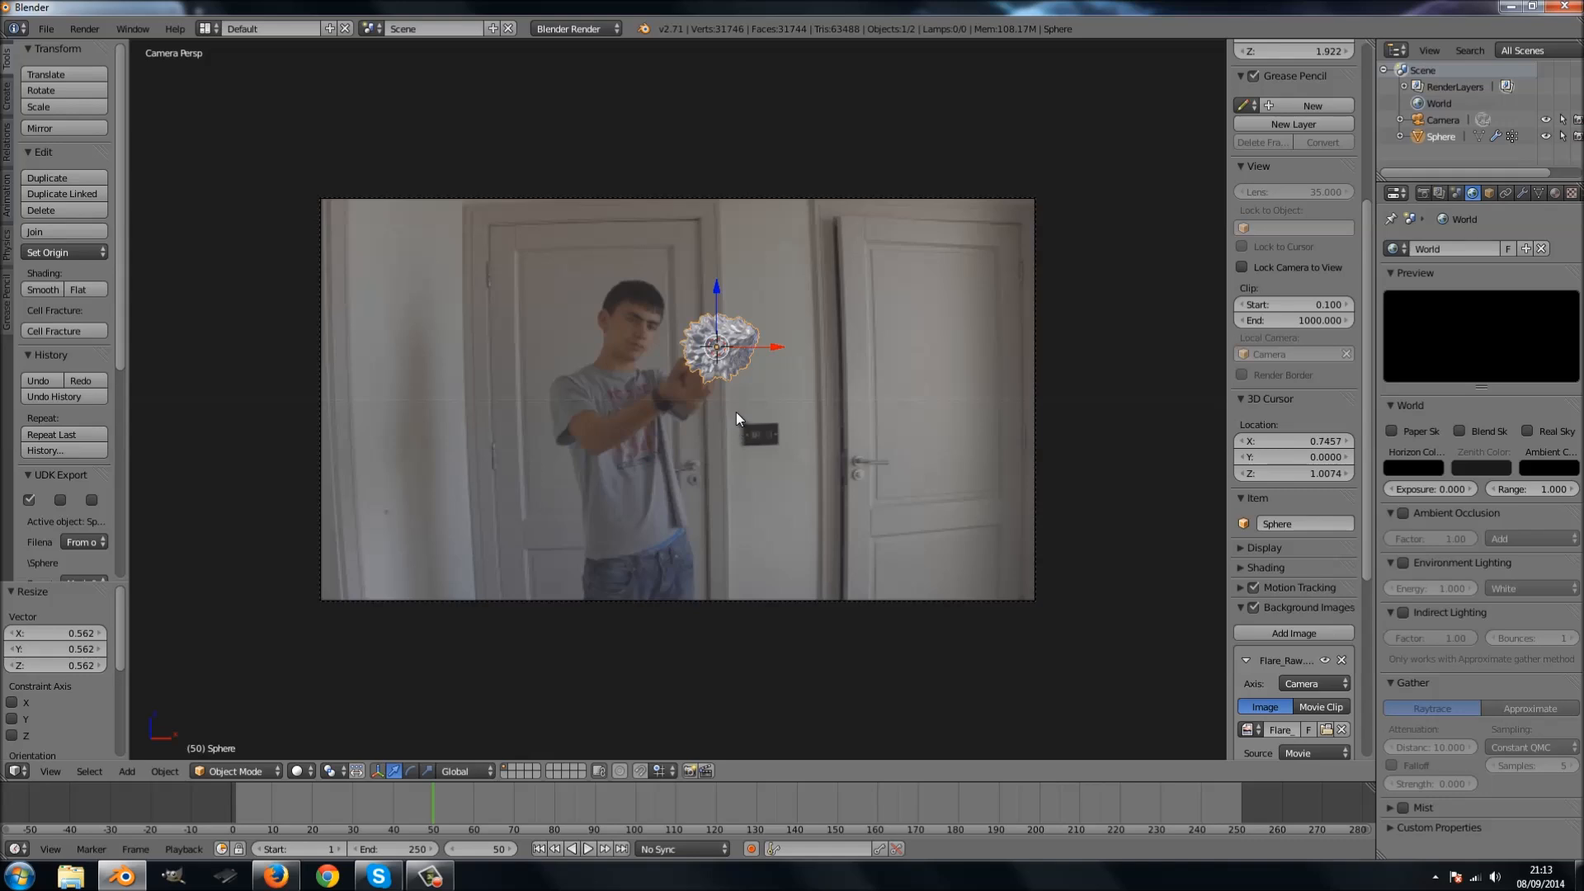
{"action": "key", "text": "s"}
{"action": "left_click", "coordinate": [736, 417]}
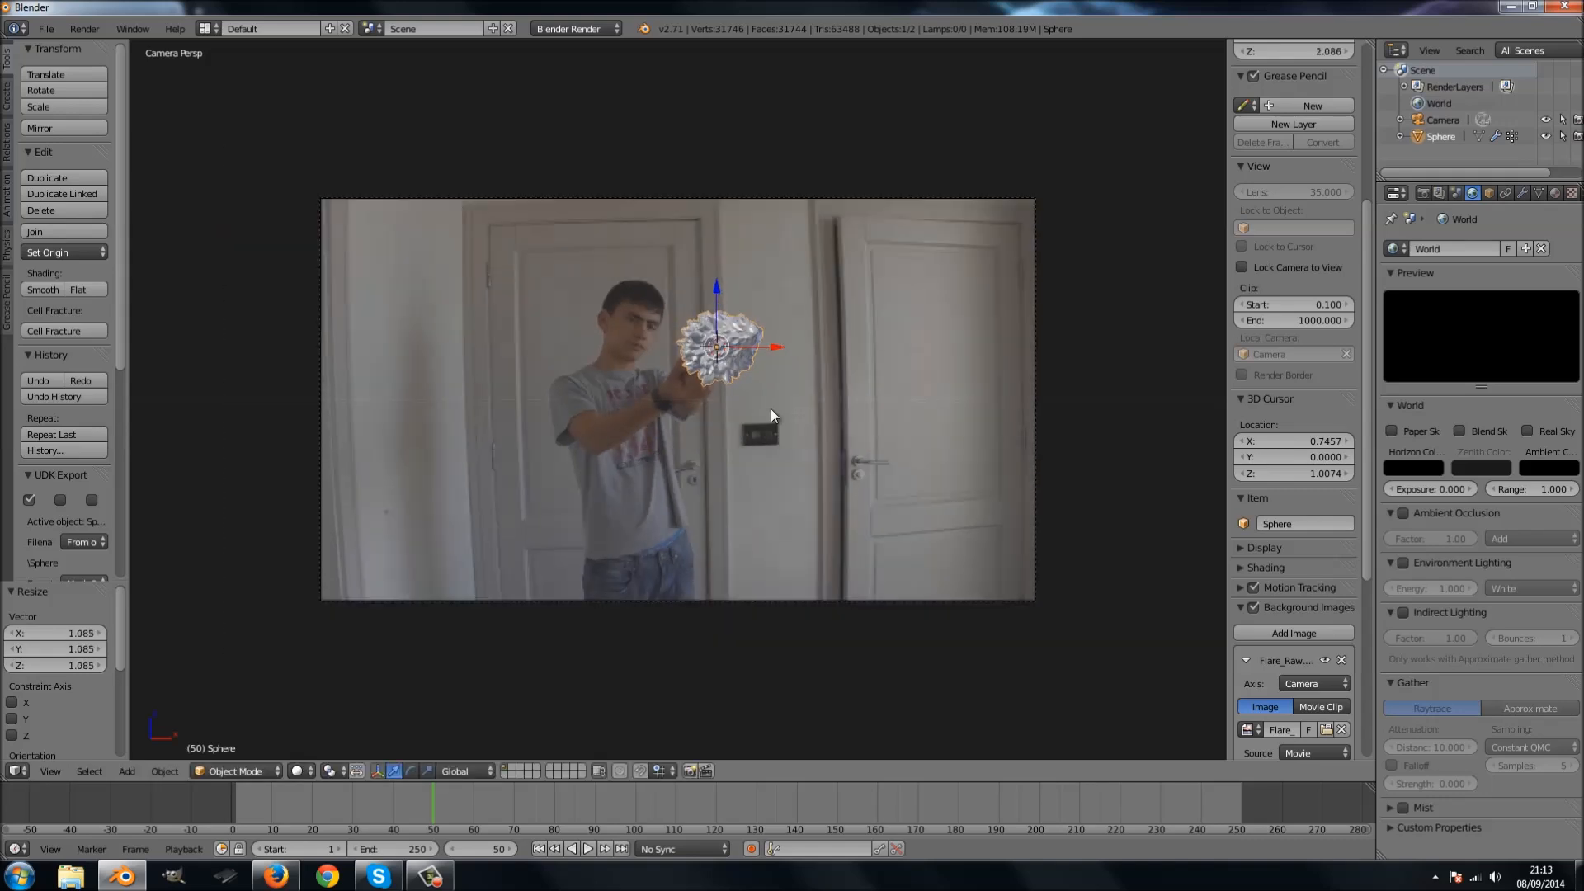
{"action": "middle_click_drag", "start_coordinate": [771, 408], "coordinate": [569, 456]}
{"action": "key", "text": "KP_0"}
Rename the current scene to Flare.
{"action": "left_click", "coordinate": [437, 28]}
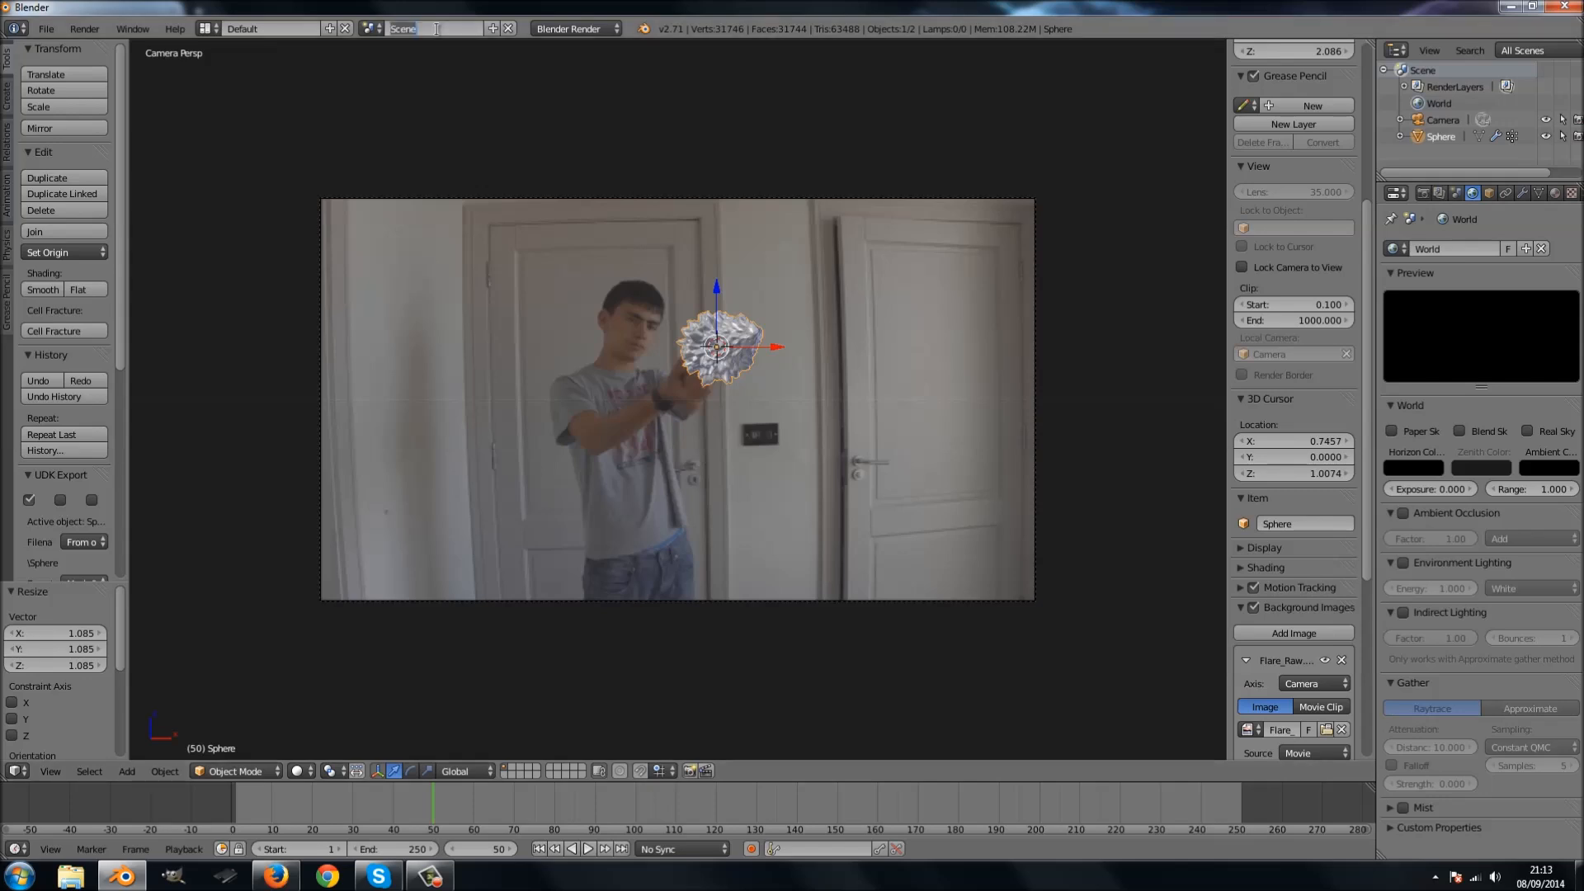
{"action": "type", "text": "M"}
{"action": "key", "text": "BackSpace"}
{"action": "type", "text": "Flare"}
{"action": "key", "text": "Return"}
Create a full copy of the Flare scene and name it Glow.
{"action": "left_click", "coordinate": [496, 29]}
{"action": "left_click", "coordinate": [452, 136]}
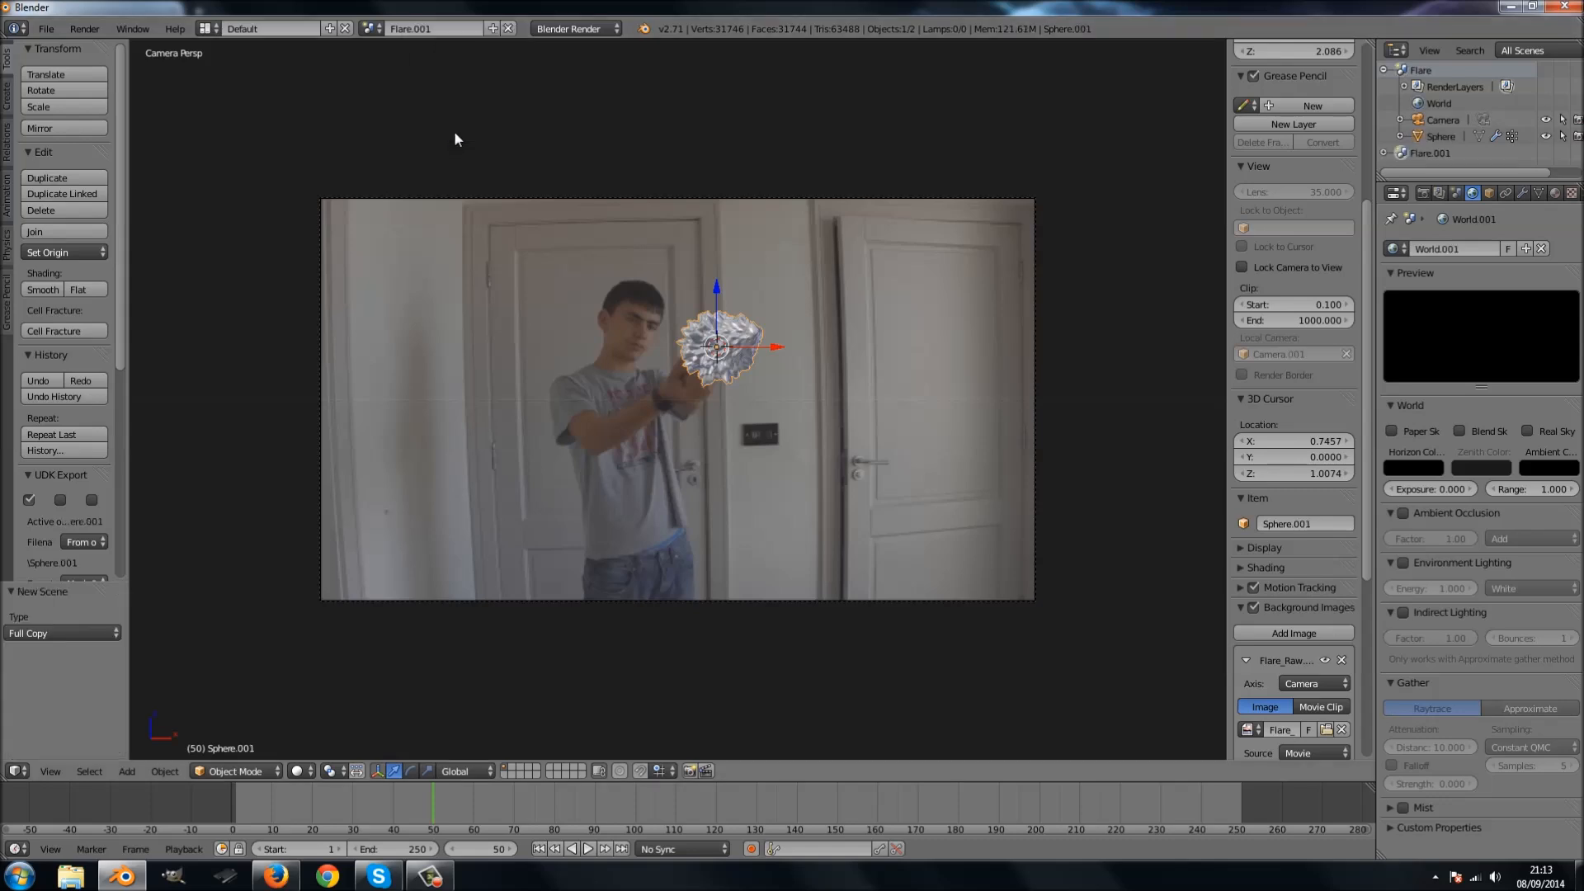
{"action": "left_click", "coordinate": [435, 25]}
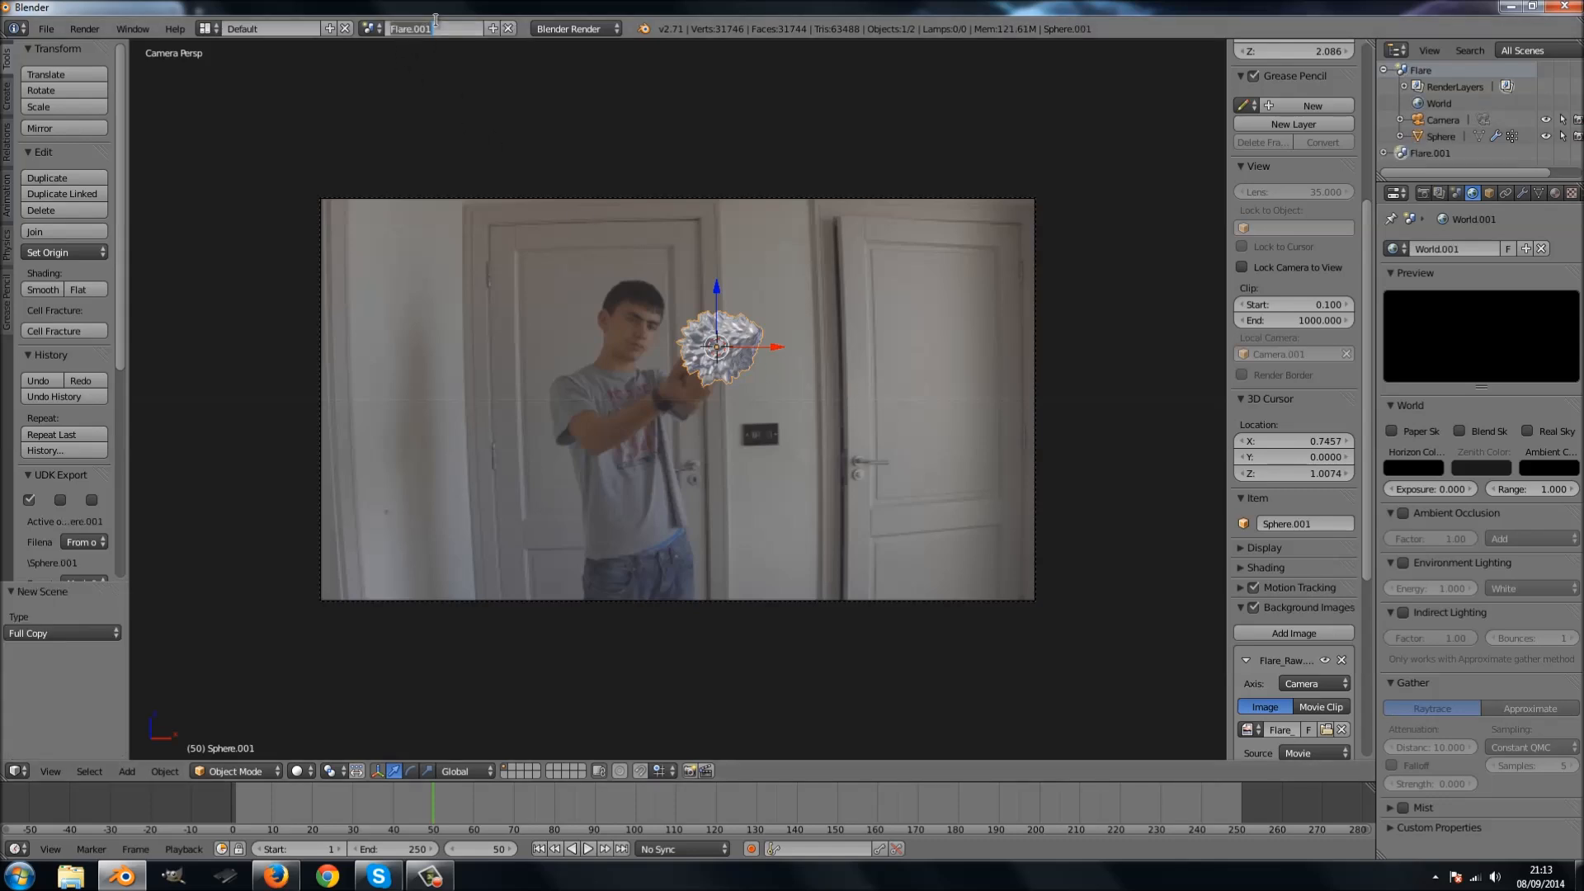
{"action": "type", "text": "Glow"}
{"action": "key", "text": "Return"}
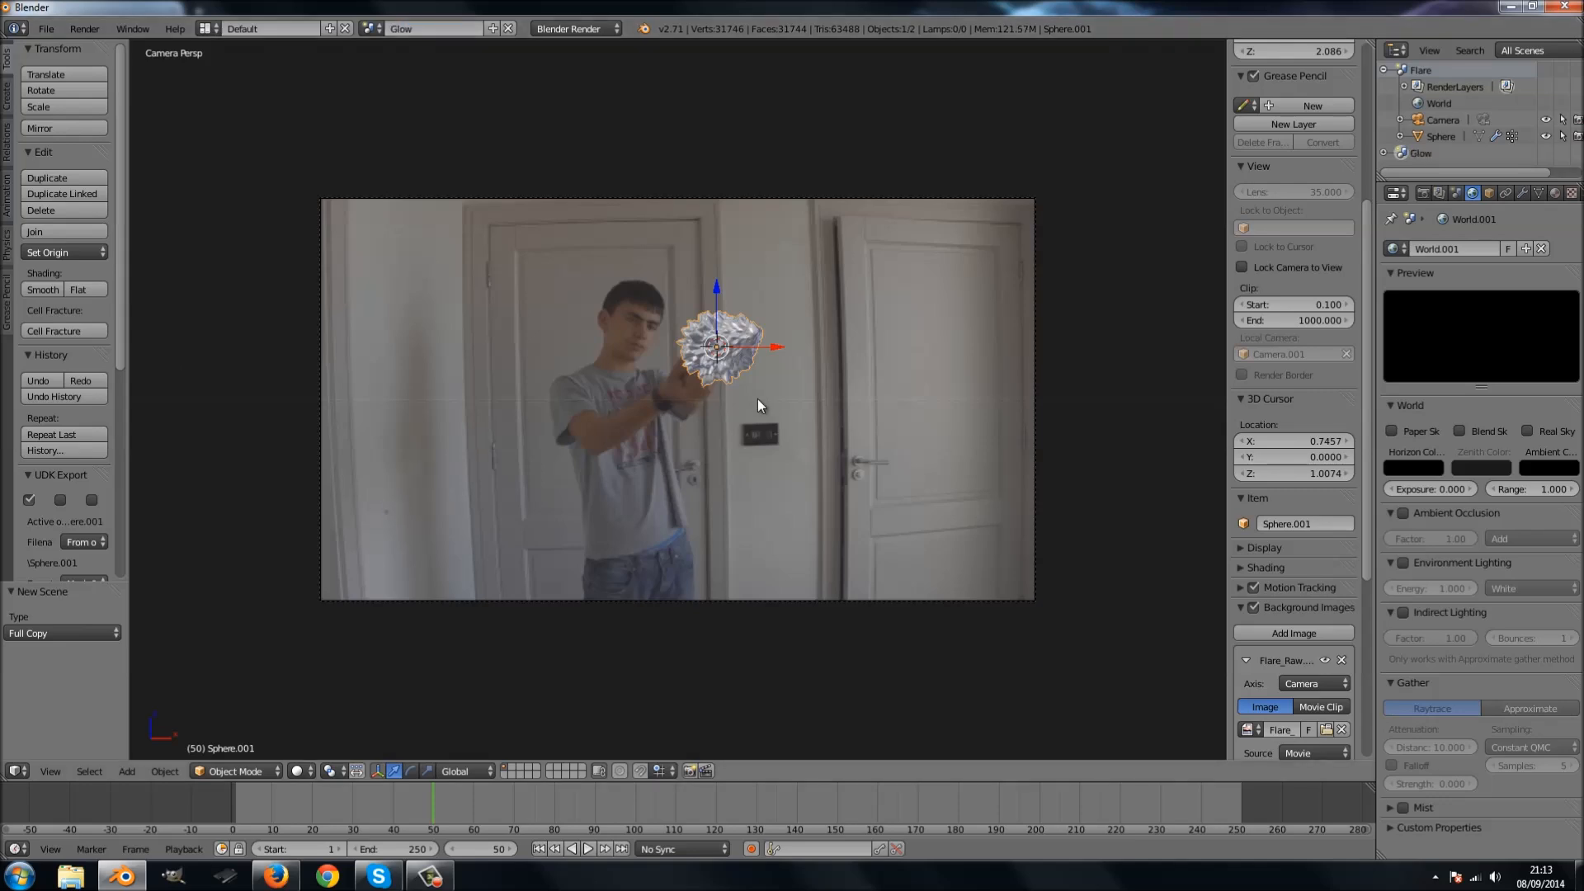
Add an ico sphere at the 3D cursor and delete the copied flare mesh from the Glow scene.
{"action": "key", "text": "shift+a"}
{"action": "mouse_move", "coordinate": [757, 398]}
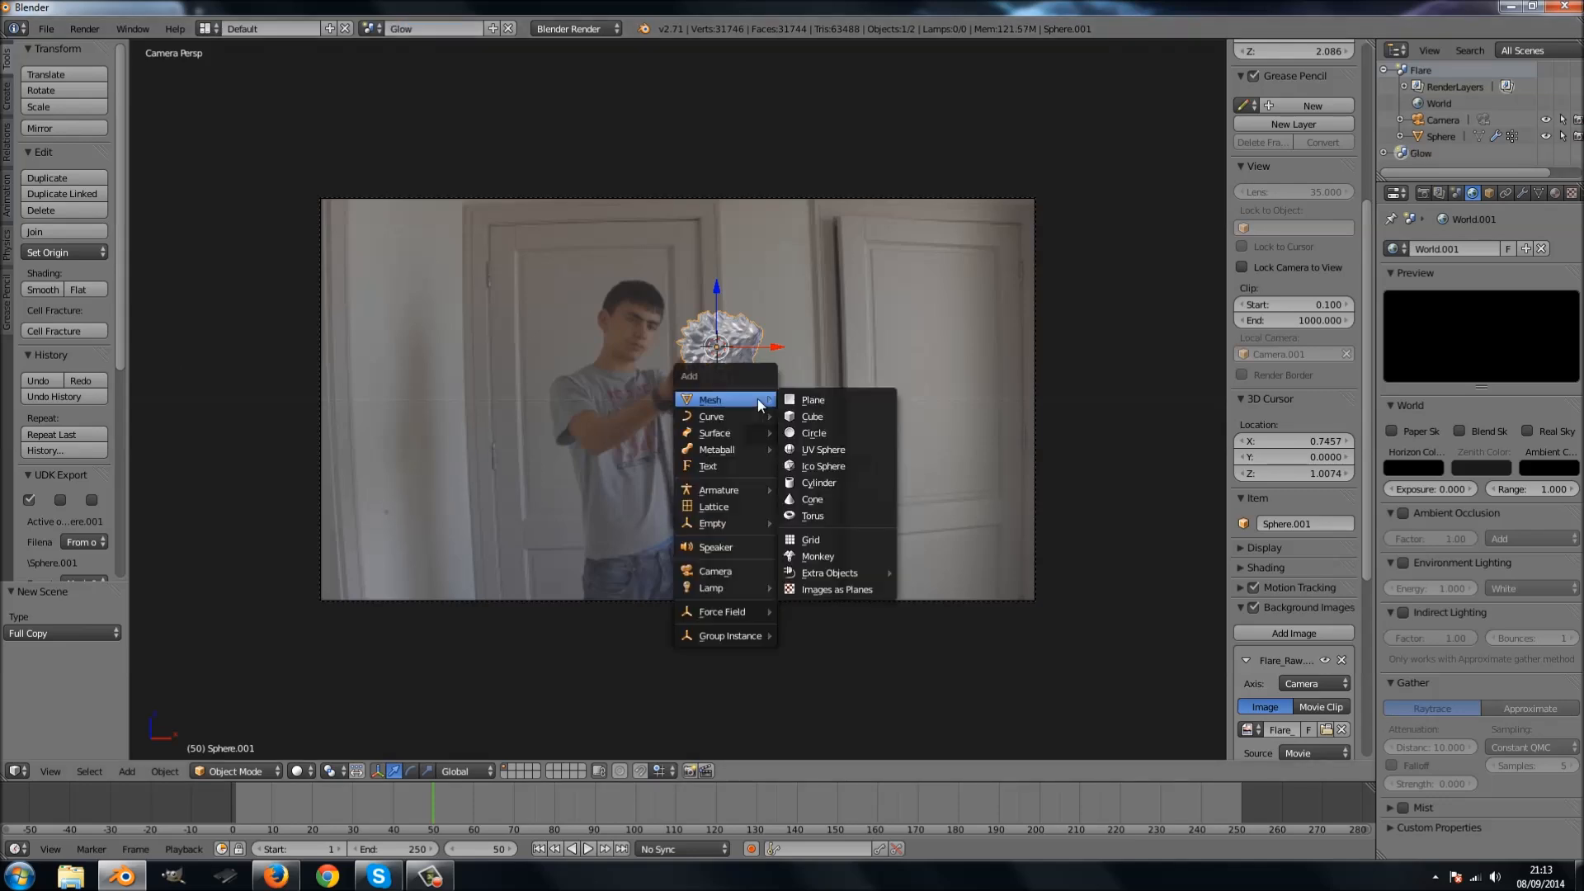
{"action": "left_click", "coordinate": [824, 464]}
{"action": "right_click", "coordinate": [750, 339]}
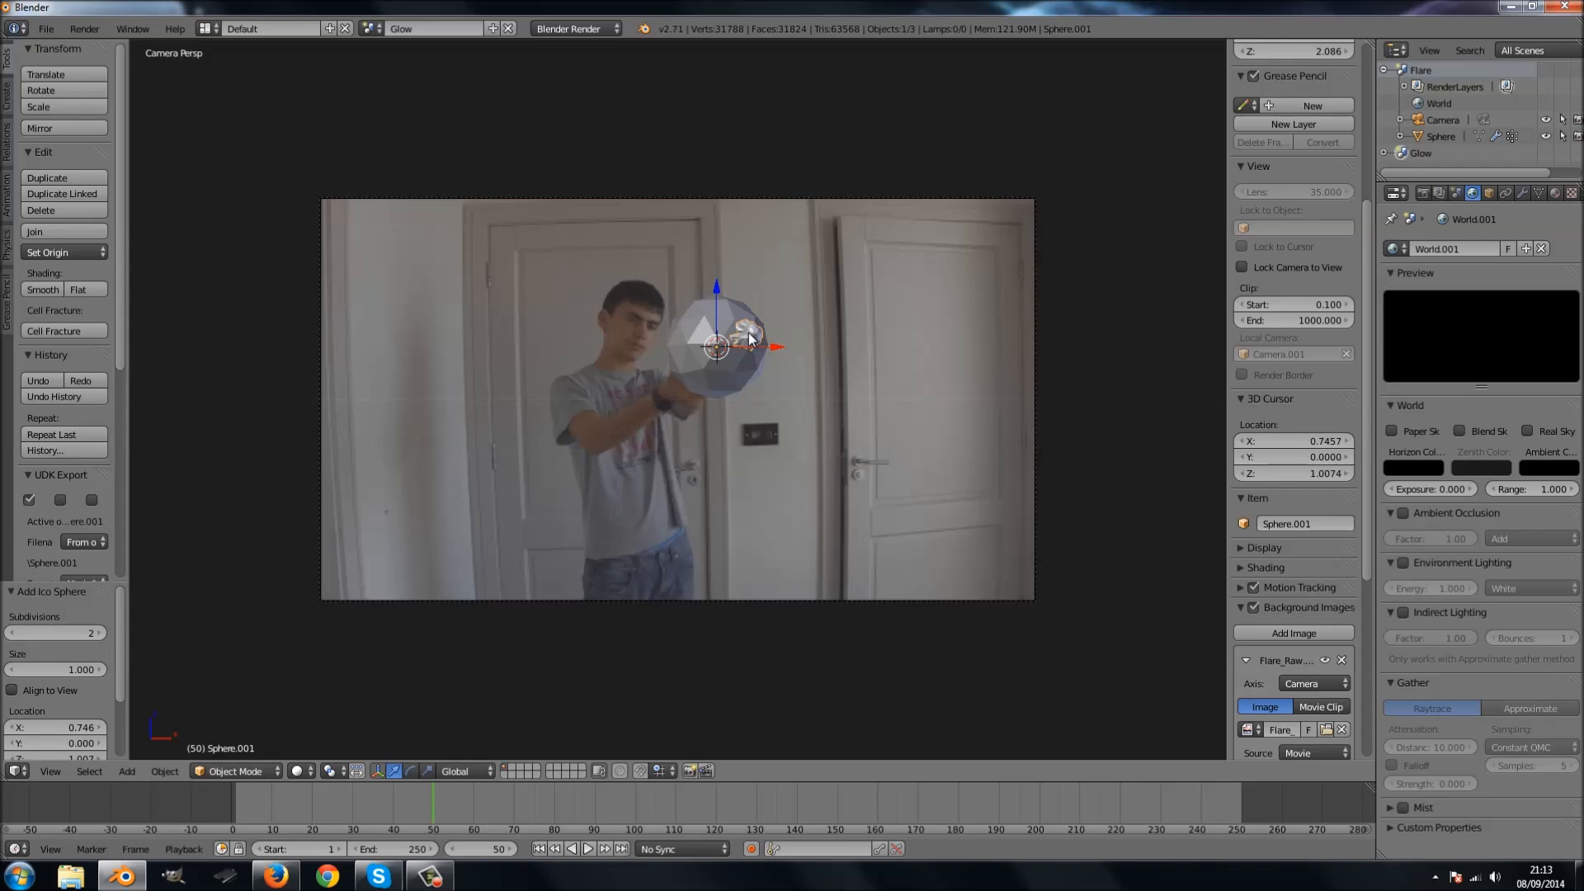
{"action": "key", "text": "x"}
{"action": "left_click", "coordinate": [749, 334]}
Scale the ico sphere down by about 0.46 around the gun's muzzle.
{"action": "right_click", "coordinate": [746, 363]}
{"action": "key", "text": "s"}
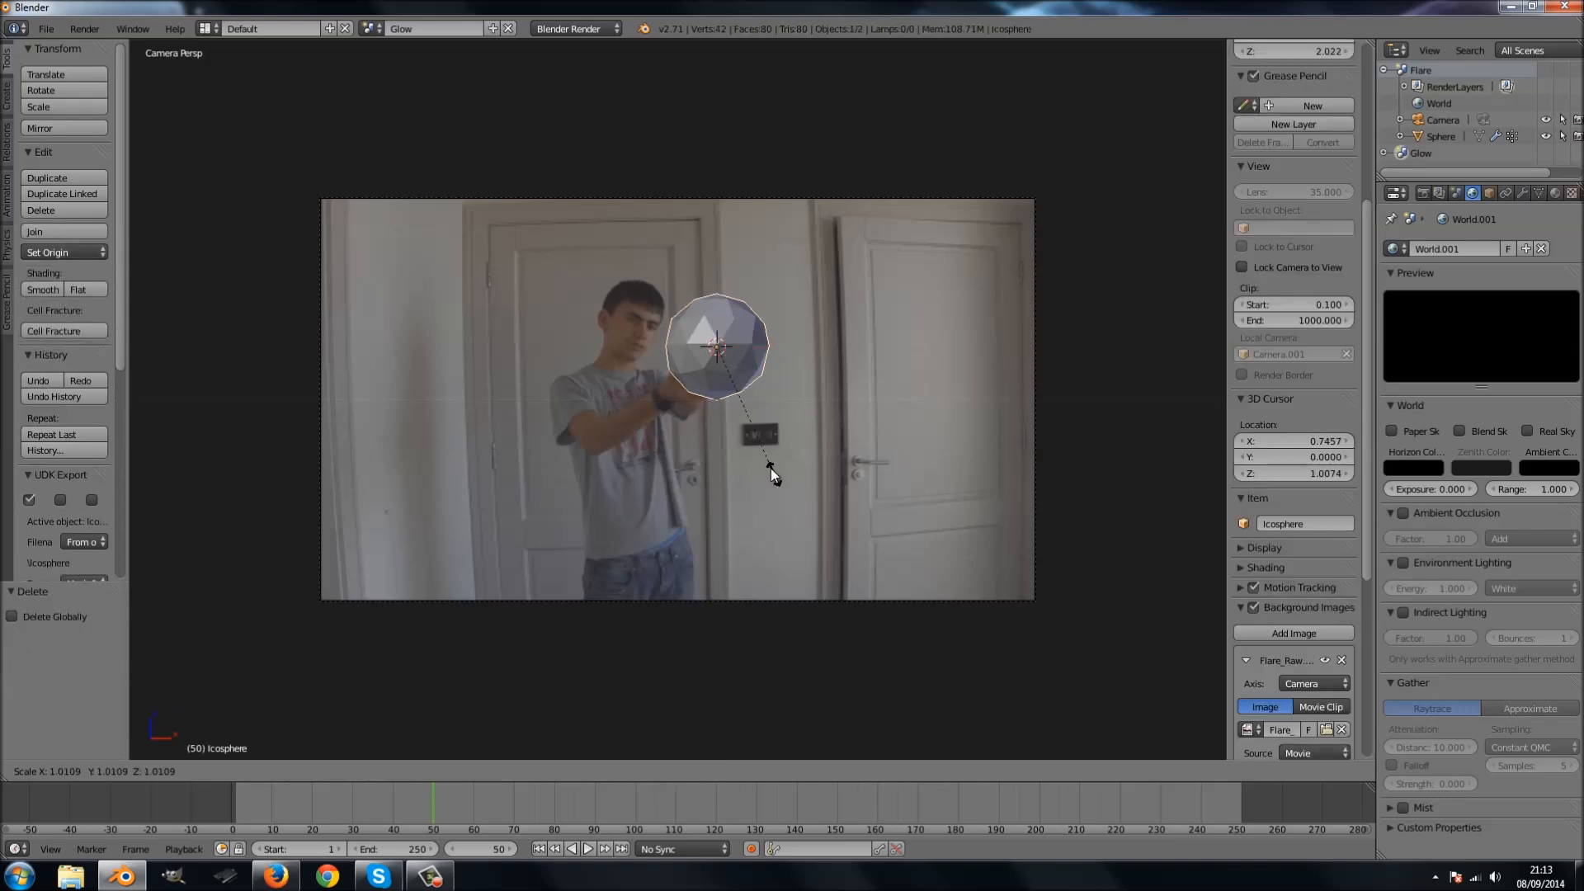
{"action": "left_click", "coordinate": [743, 404]}
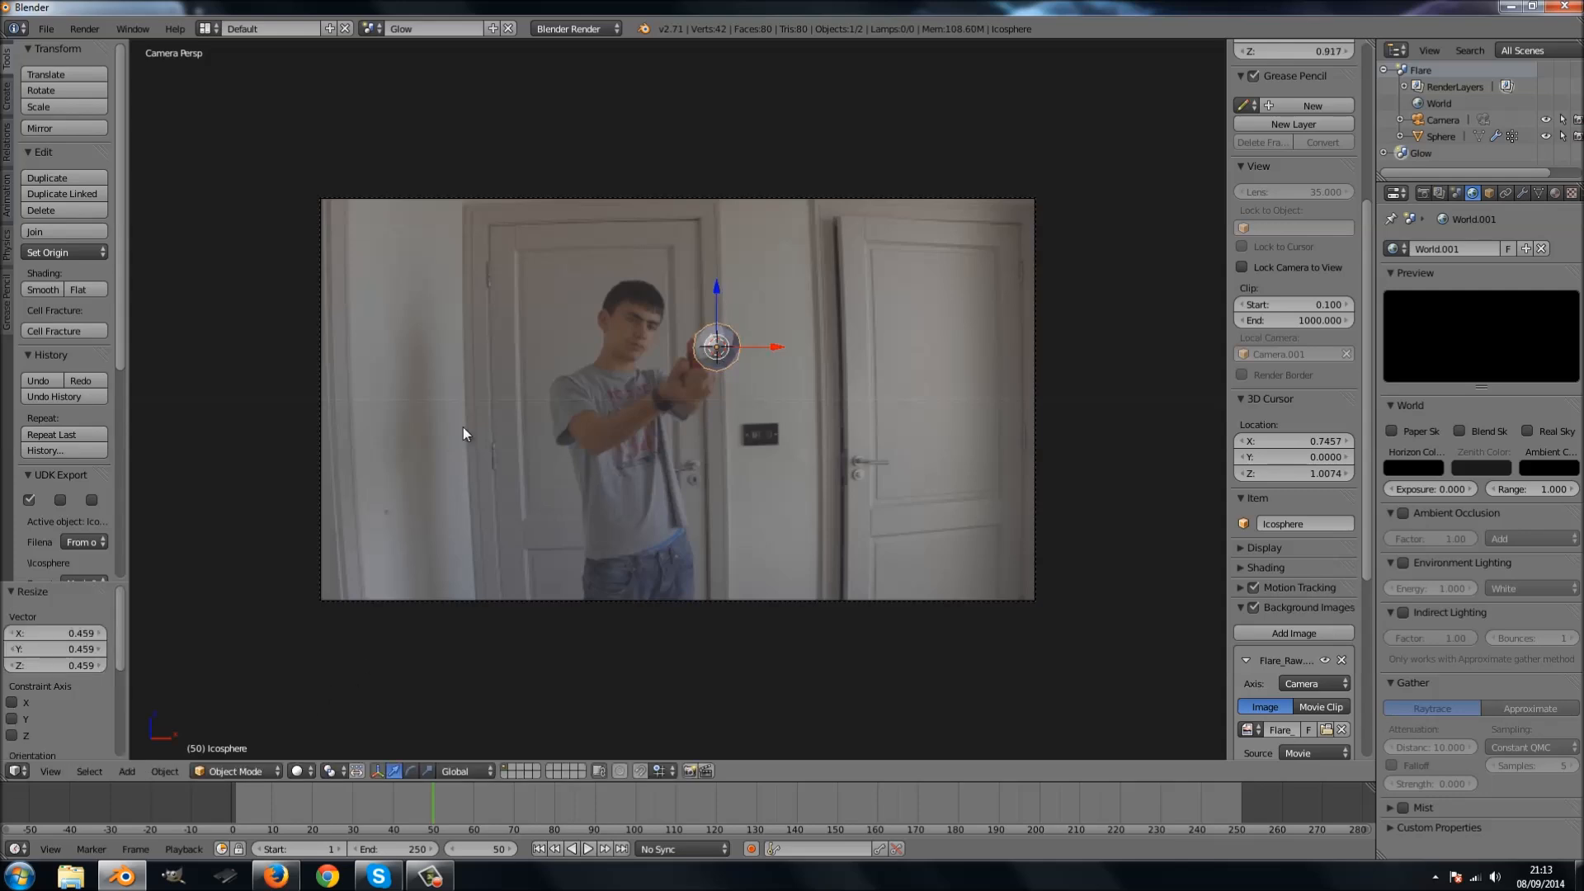
Give the ico sphere a new material with transparency enabled and an emit value of 5, and test-render the frame.
{"action": "left_click", "coordinate": [1555, 194]}
{"action": "left_click", "coordinate": [1438, 307]}
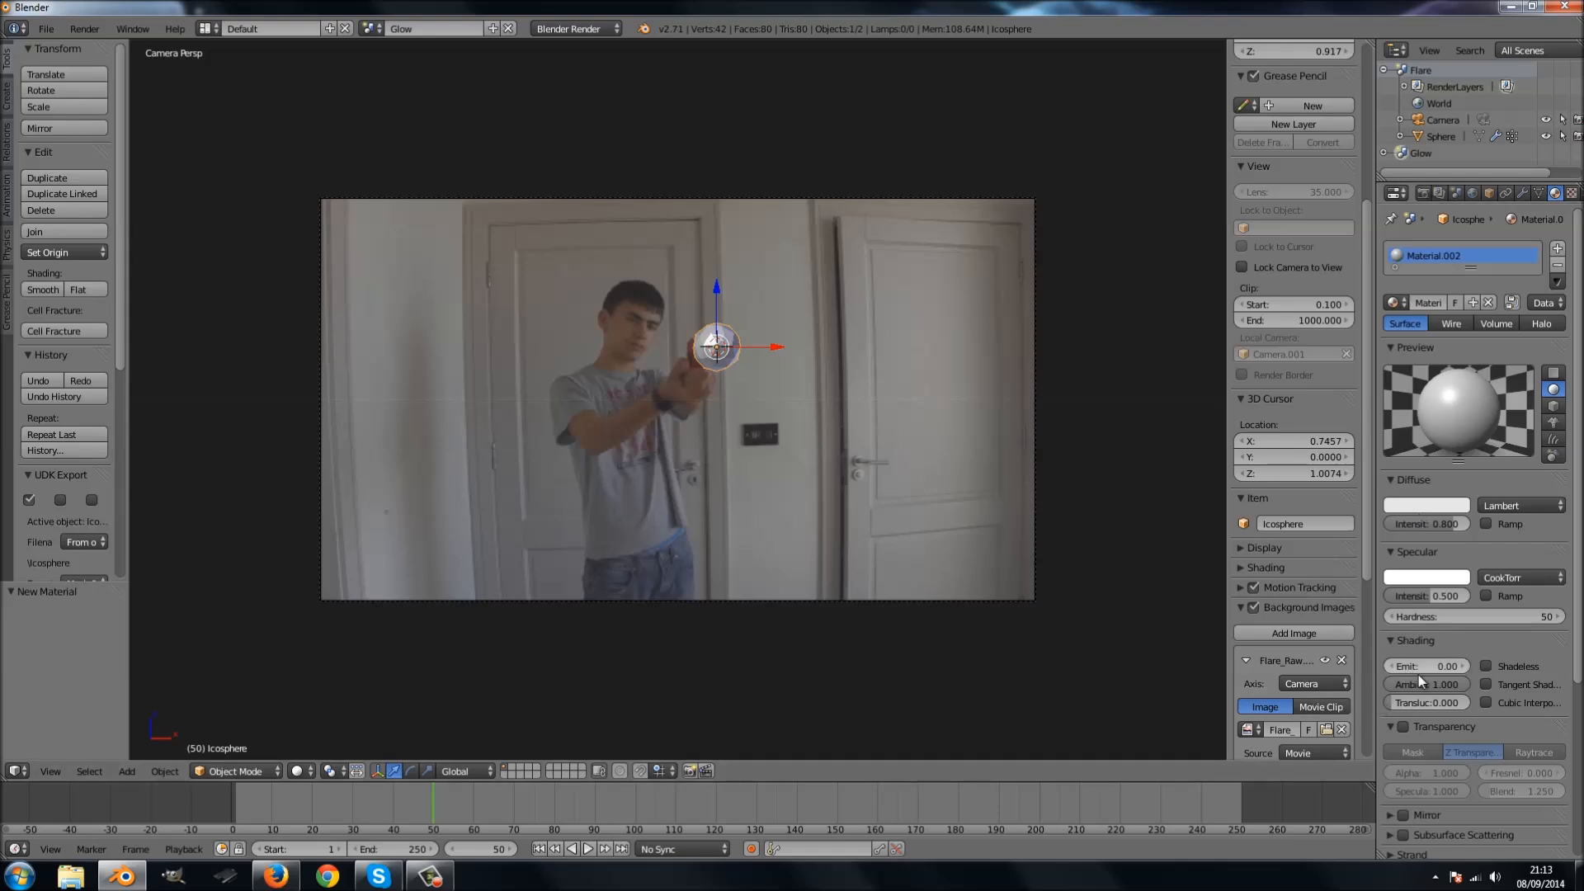
{"action": "left_click", "coordinate": [1404, 726]}
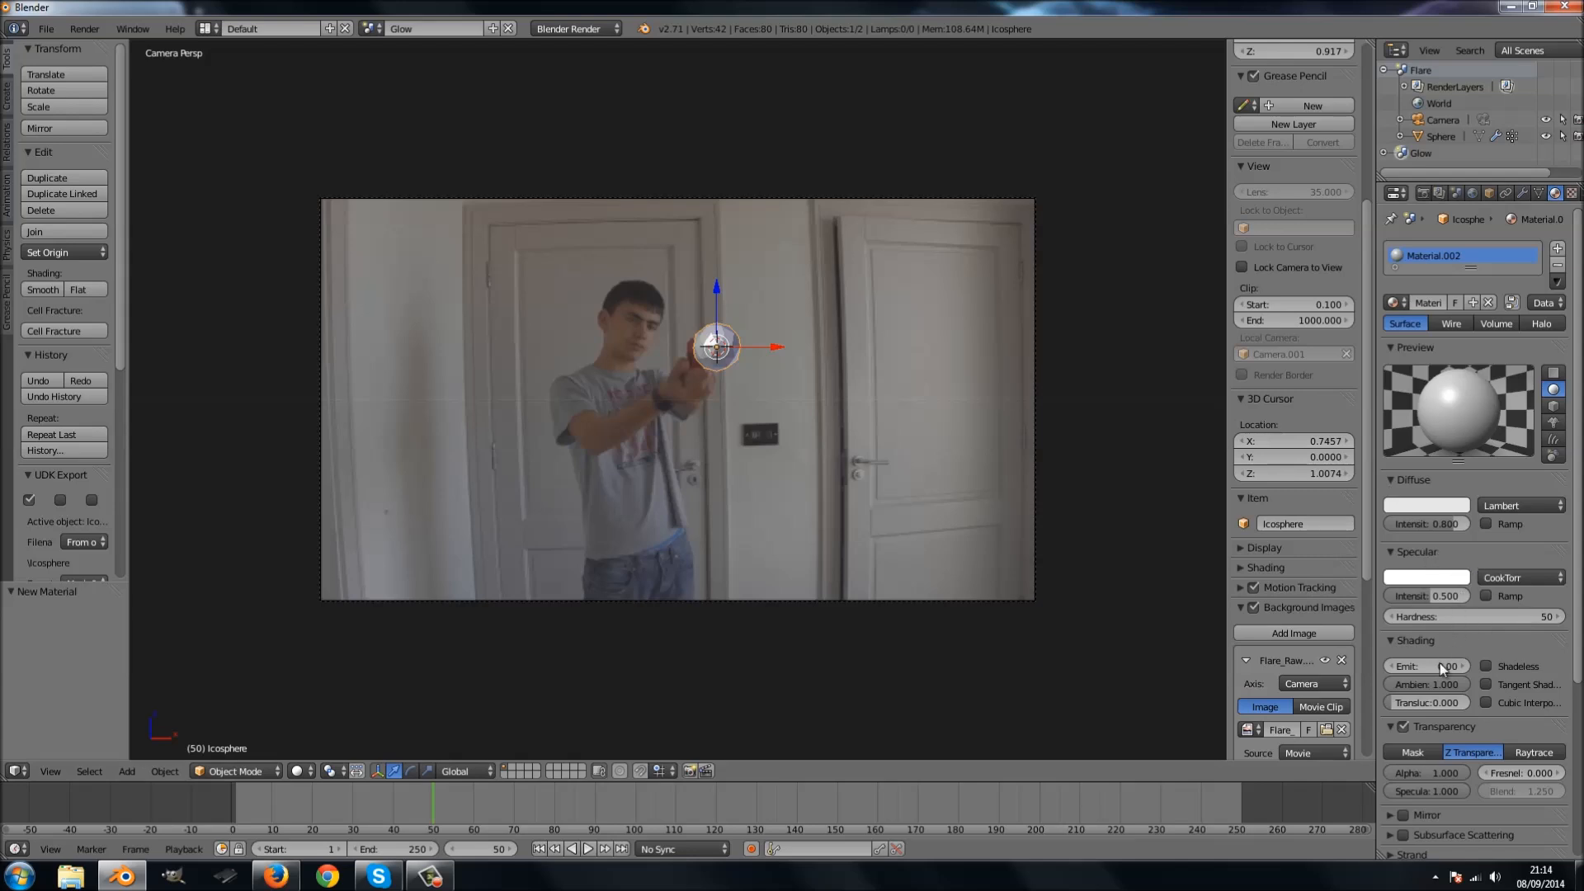
{"action": "type", "text": "5"}
{"action": "key", "text": "Return"}
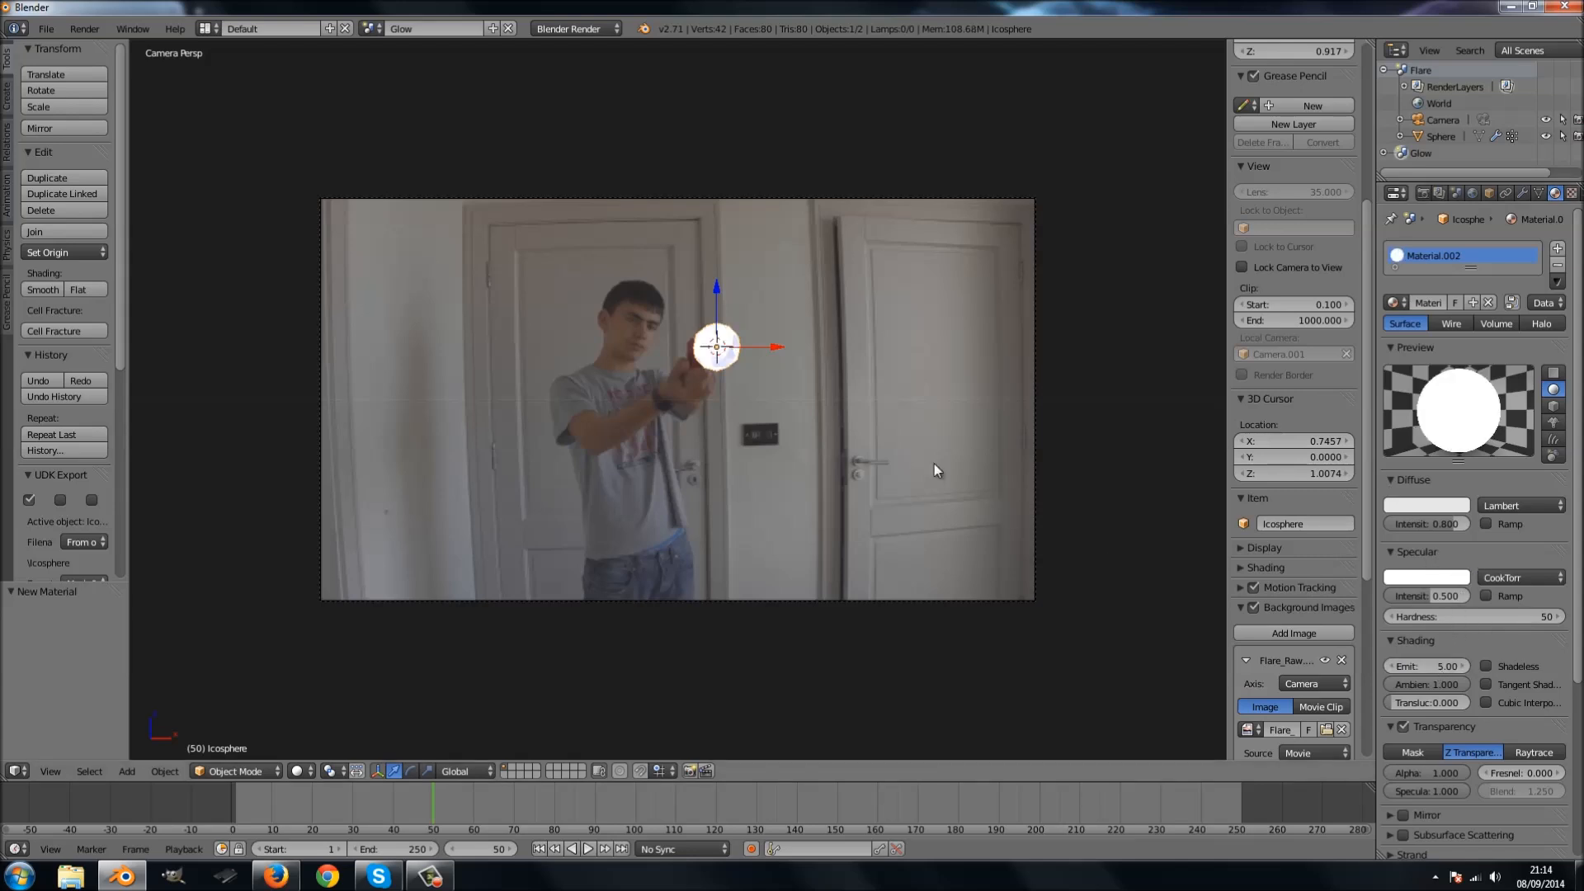
{"action": "key", "text": "F12"}
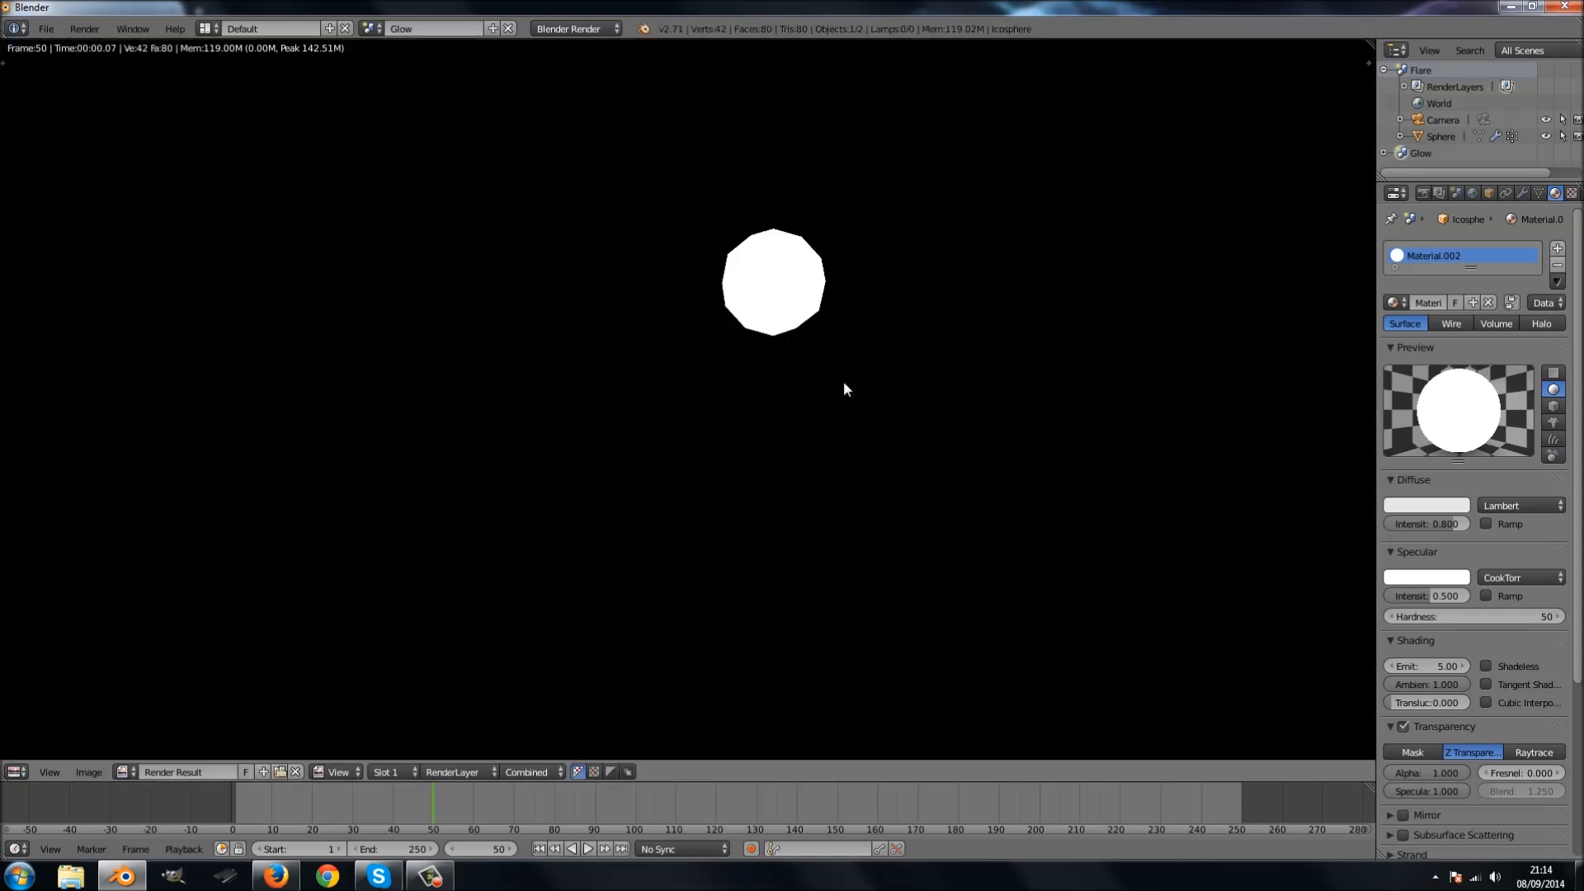
{"action": "key", "text": "Escape"}
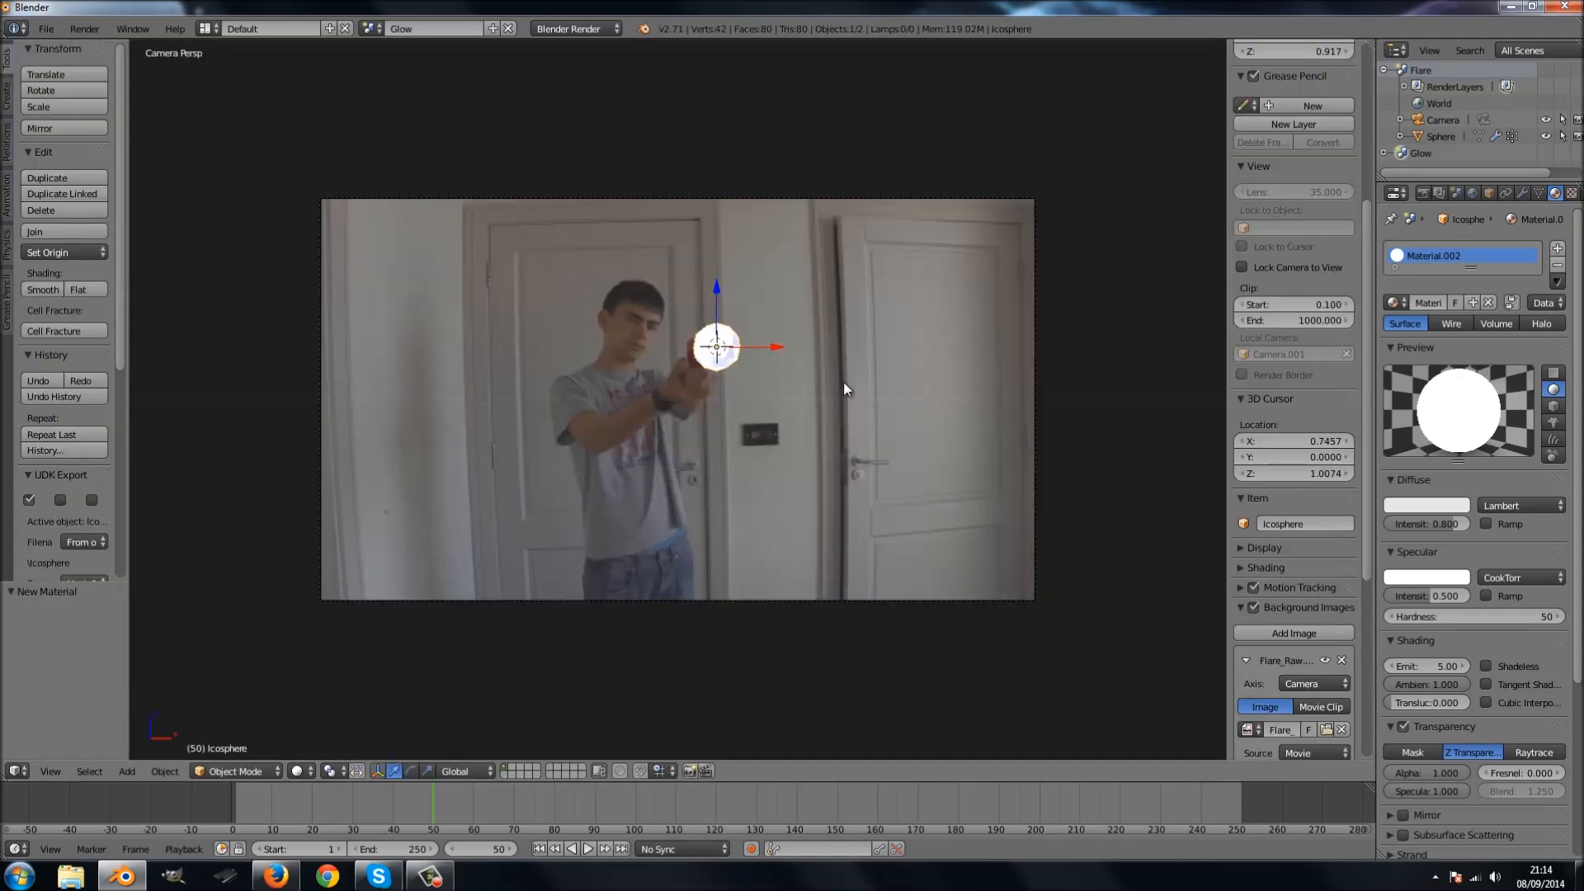
Smooth the ico sphere with a level 2 subdivision and render the frame again.
{"action": "key", "text": "Home"}
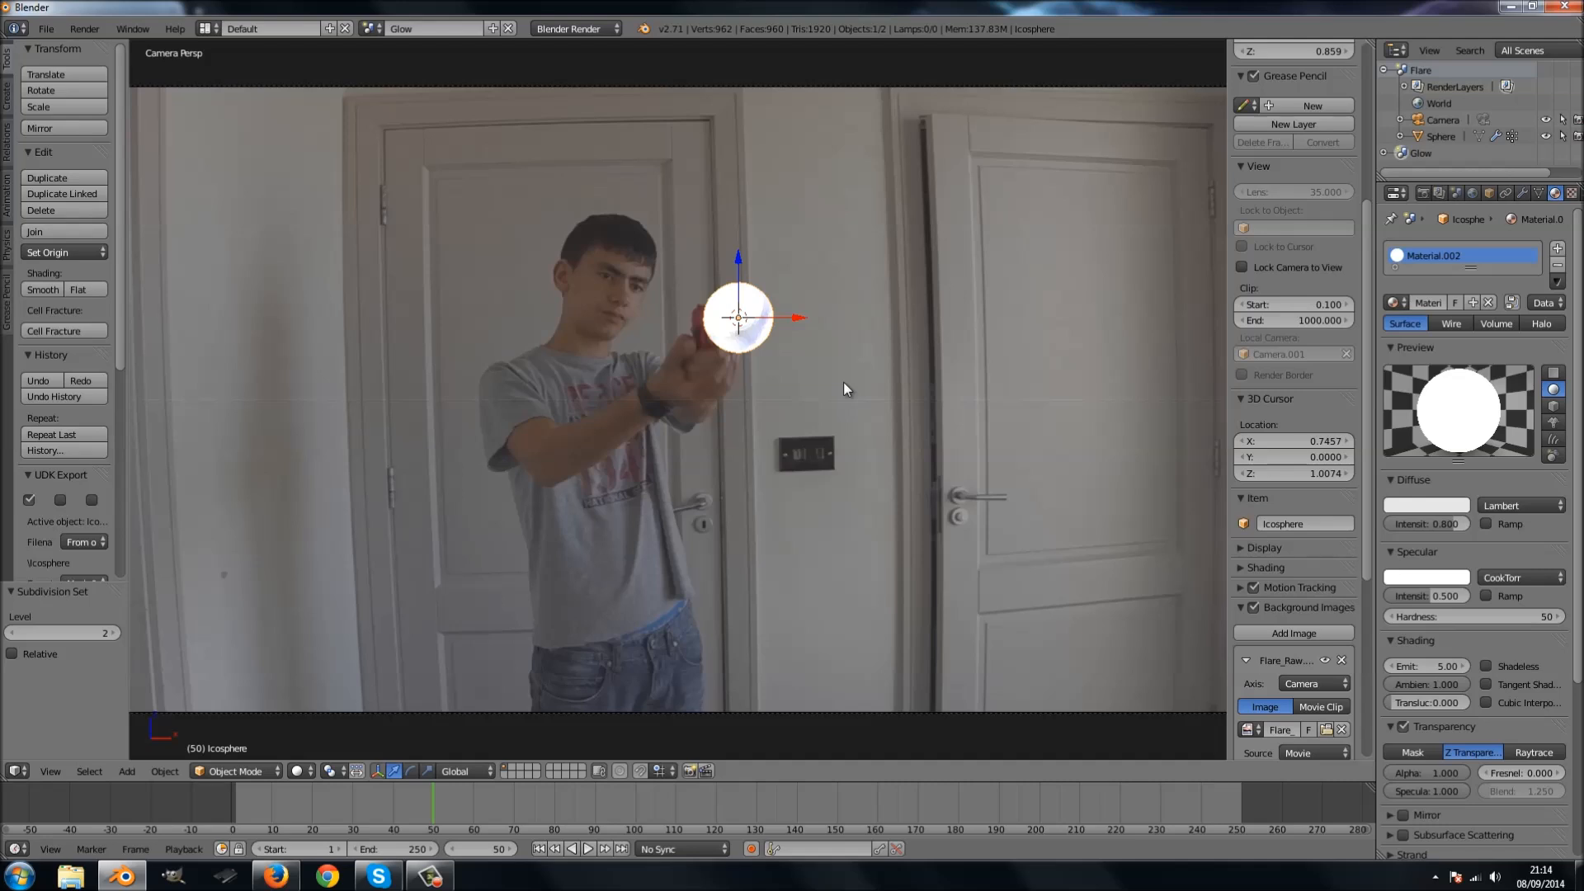
{"action": "key", "text": "F12"}
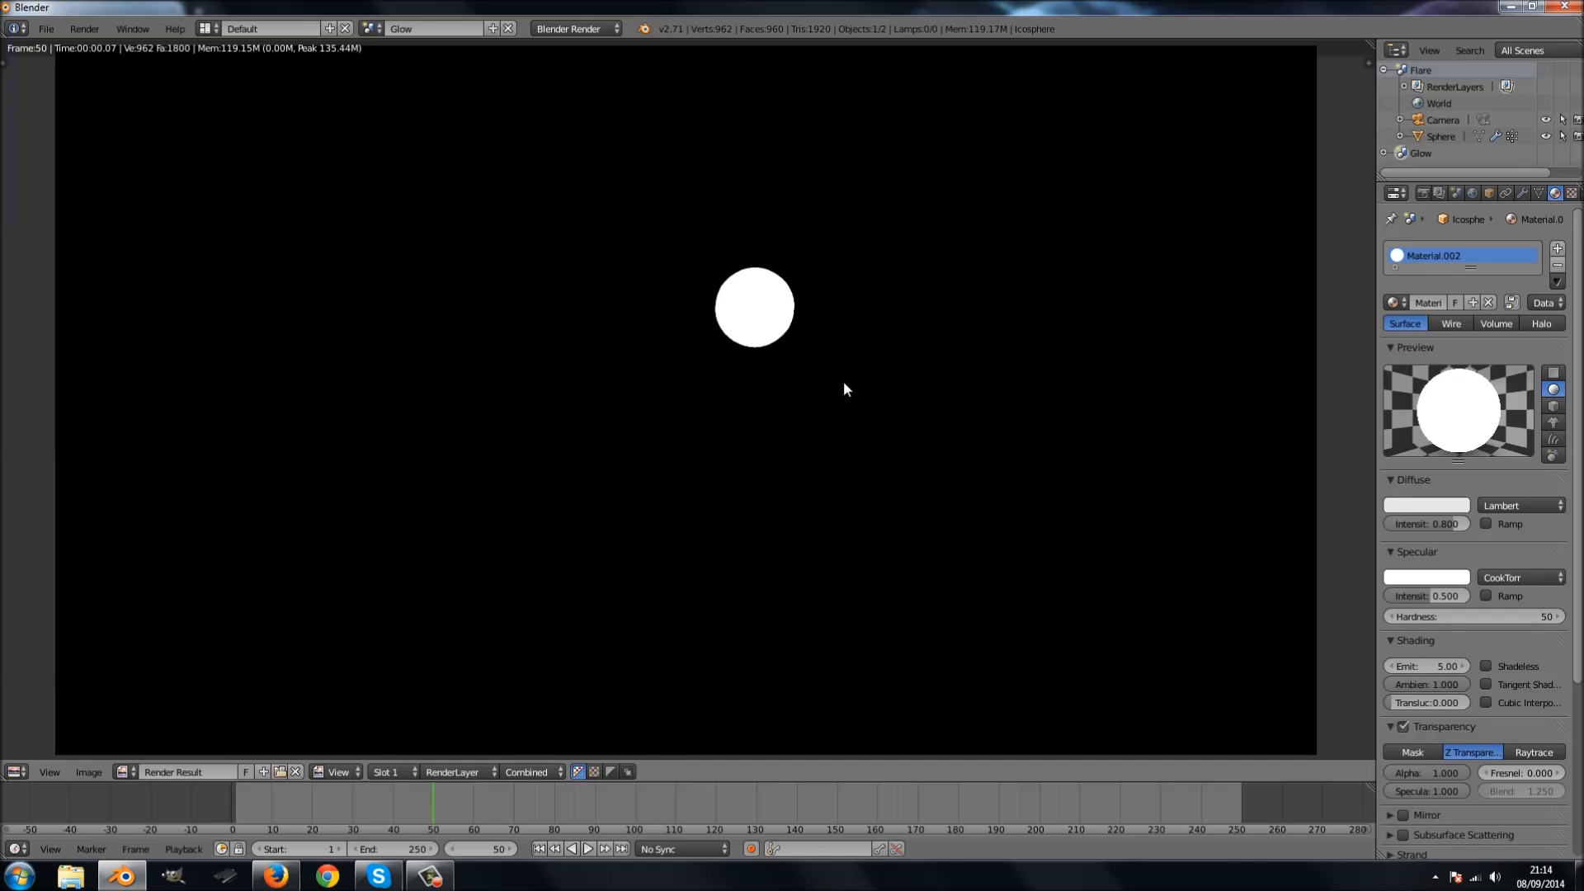
{"action": "key", "text": "Escape"}
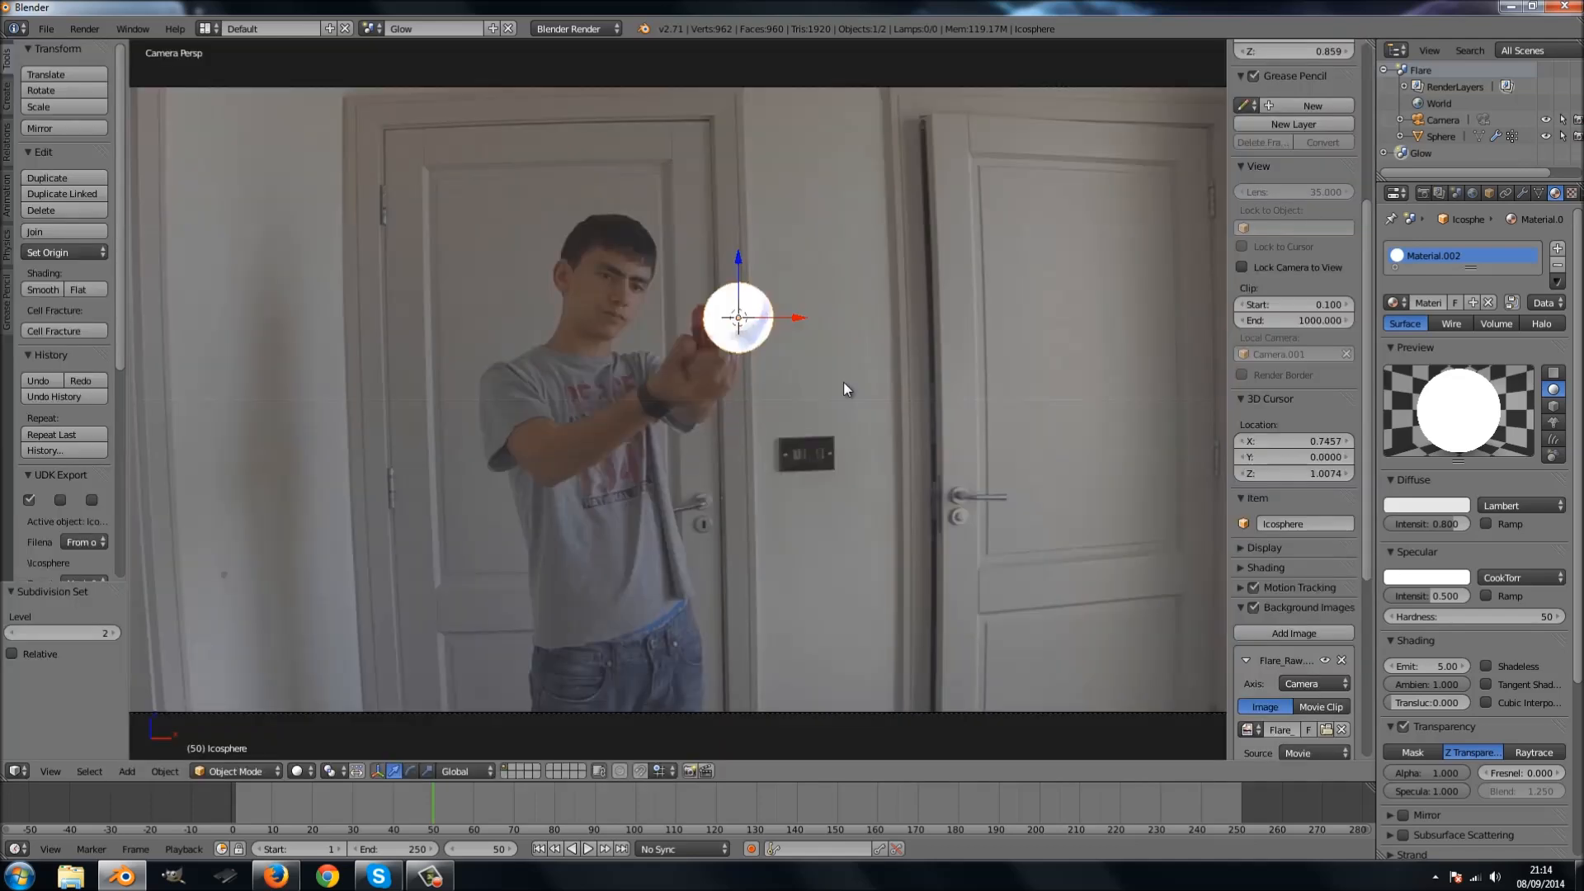
Create a full copy of the Glow scene and name it Smoke.
{"action": "left_click", "coordinate": [490, 30]}
{"action": "left_click", "coordinate": [464, 133]}
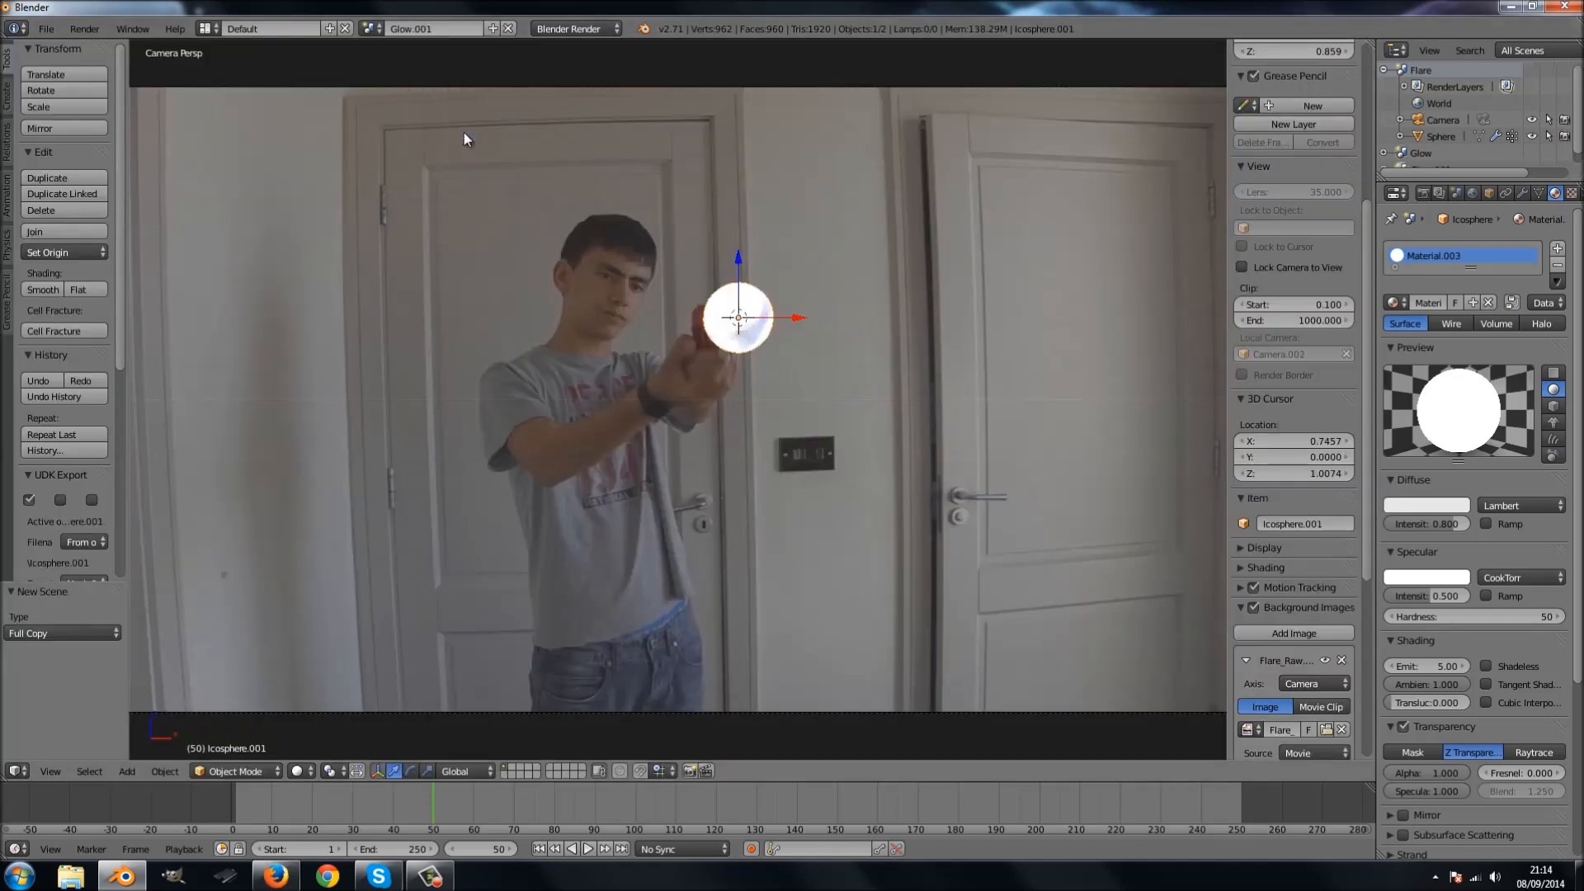
{"action": "left_click", "coordinate": [447, 29]}
{"action": "type", "text": "Sma"}
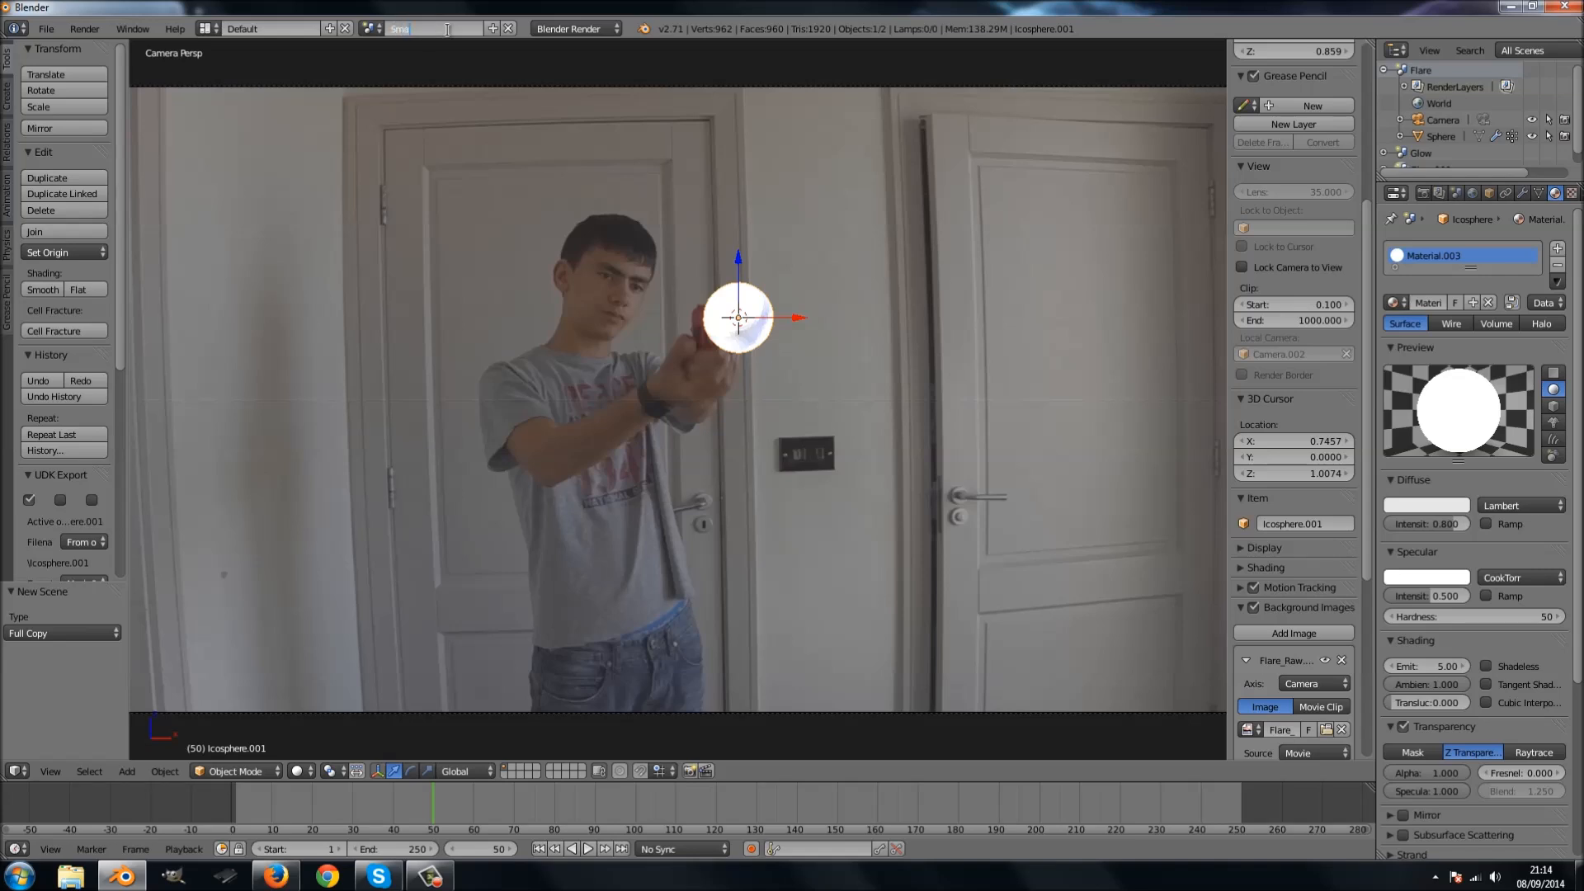
{"action": "key", "text": "BackSpace"}
{"action": "type", "text": "oke"}
{"action": "key", "text": "Return"}
Delete the copied ico sphere and add a plane at the 3D cursor, aligned to the camera view.
{"action": "key", "text": "x"}
{"action": "left_click", "coordinate": [770, 340]}
{"action": "scroll", "coordinate": [769, 337], "scroll_direction": "down", "scroll_amount": 1}
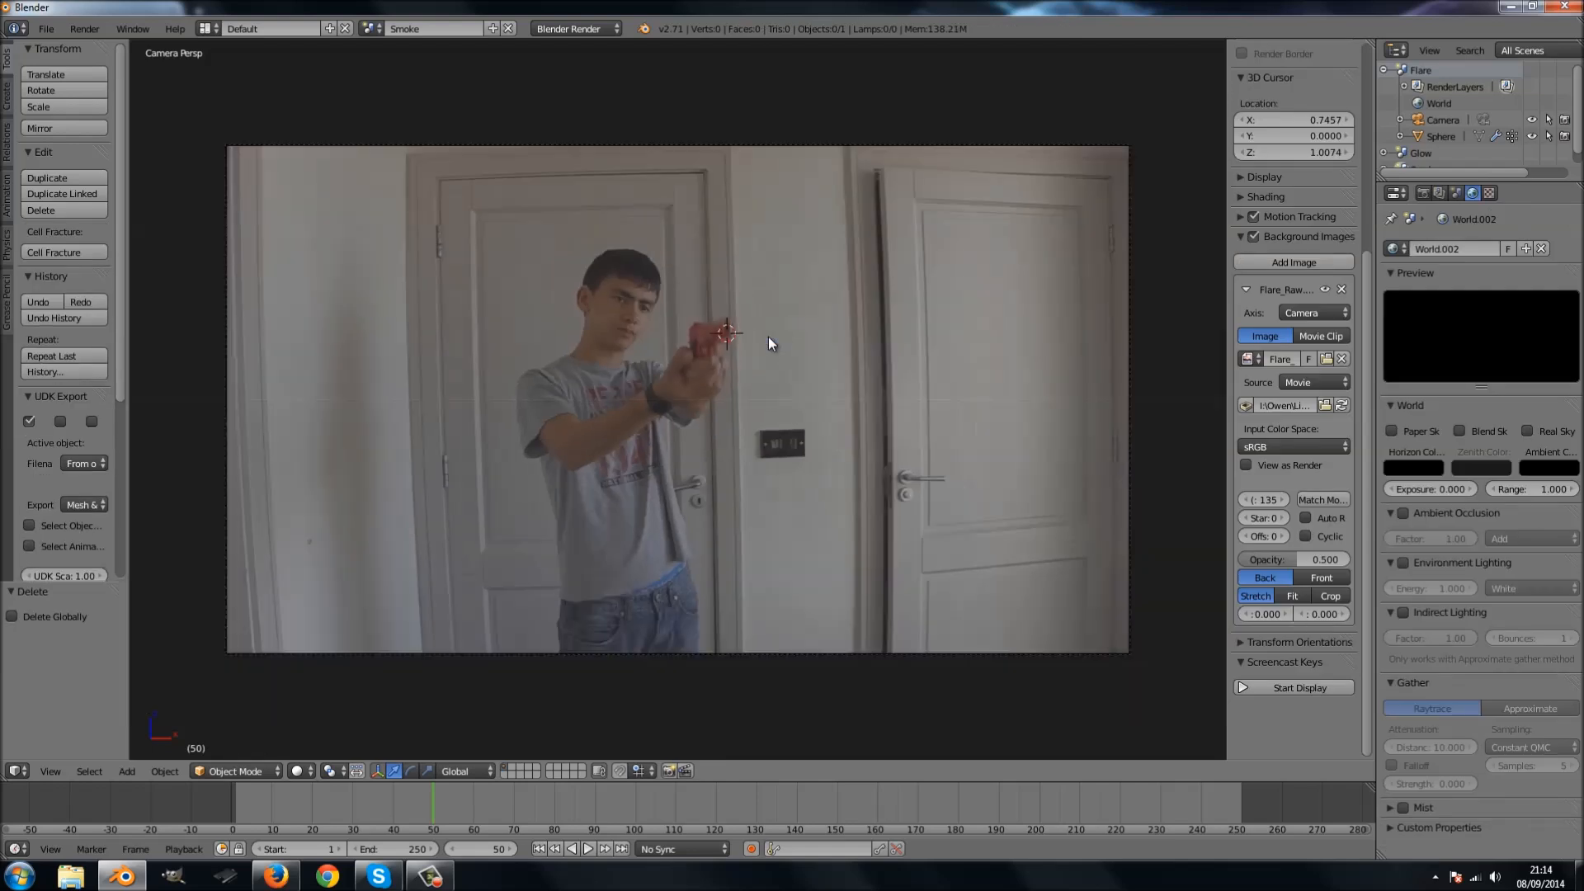
{"action": "key", "text": "shift+a"}
{"action": "left_click", "coordinate": [811, 335]}
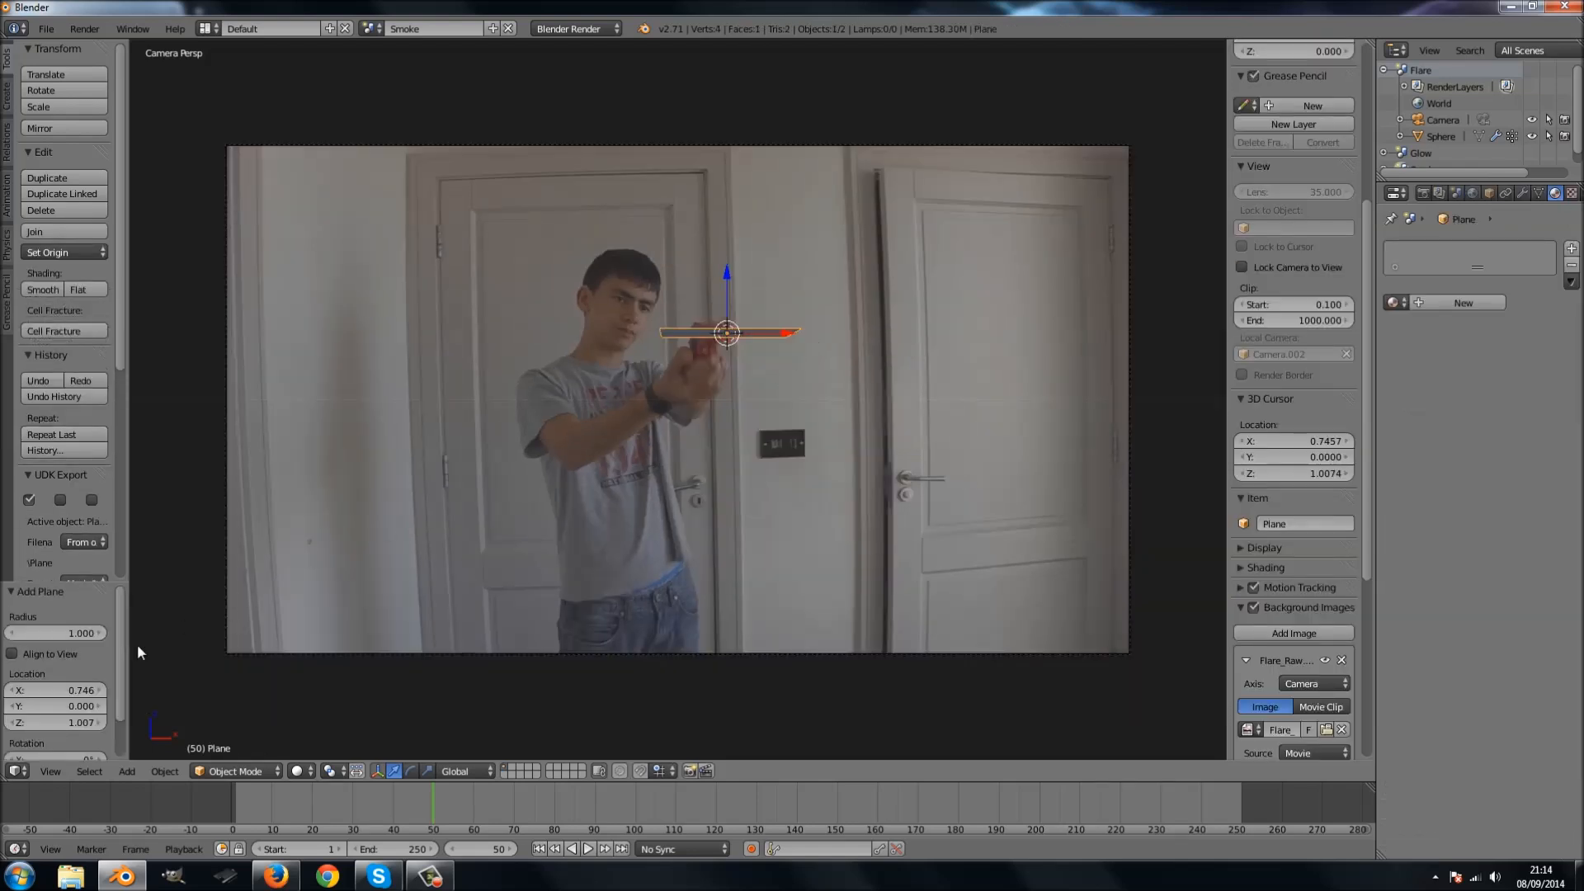
{"action": "left_click", "coordinate": [12, 653]}
{"action": "scroll", "coordinate": [792, 434], "scroll_direction": "up", "scroll_amount": 1}
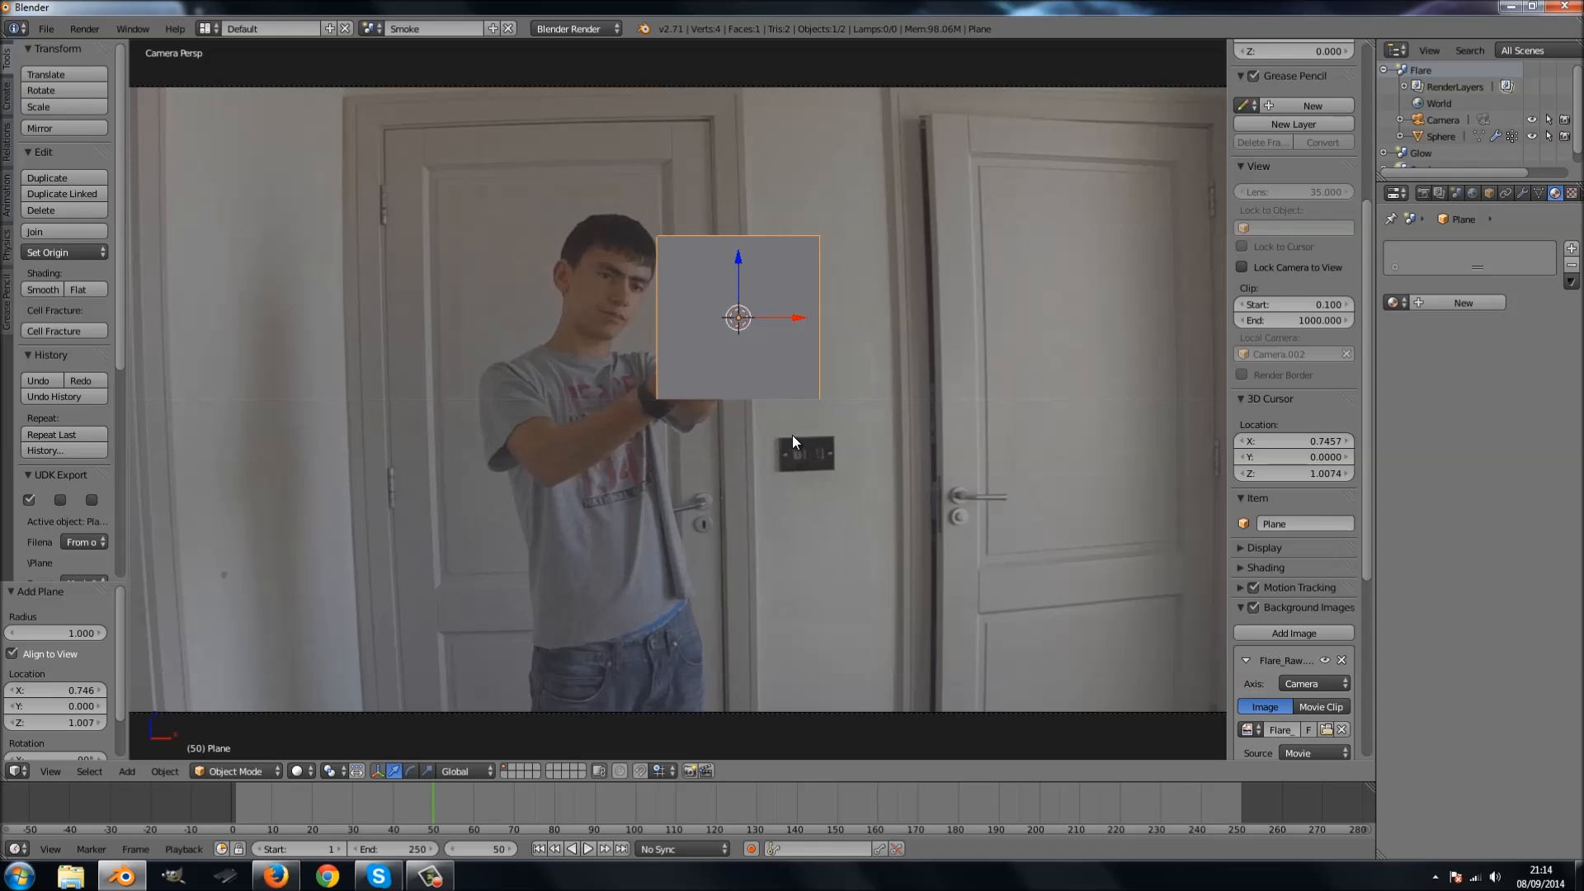
Subdivide the plane's mesh with one cut.
{"action": "key", "text": "Tab"}
{"action": "key", "text": "w"}
{"action": "left_click", "coordinate": [792, 435]}
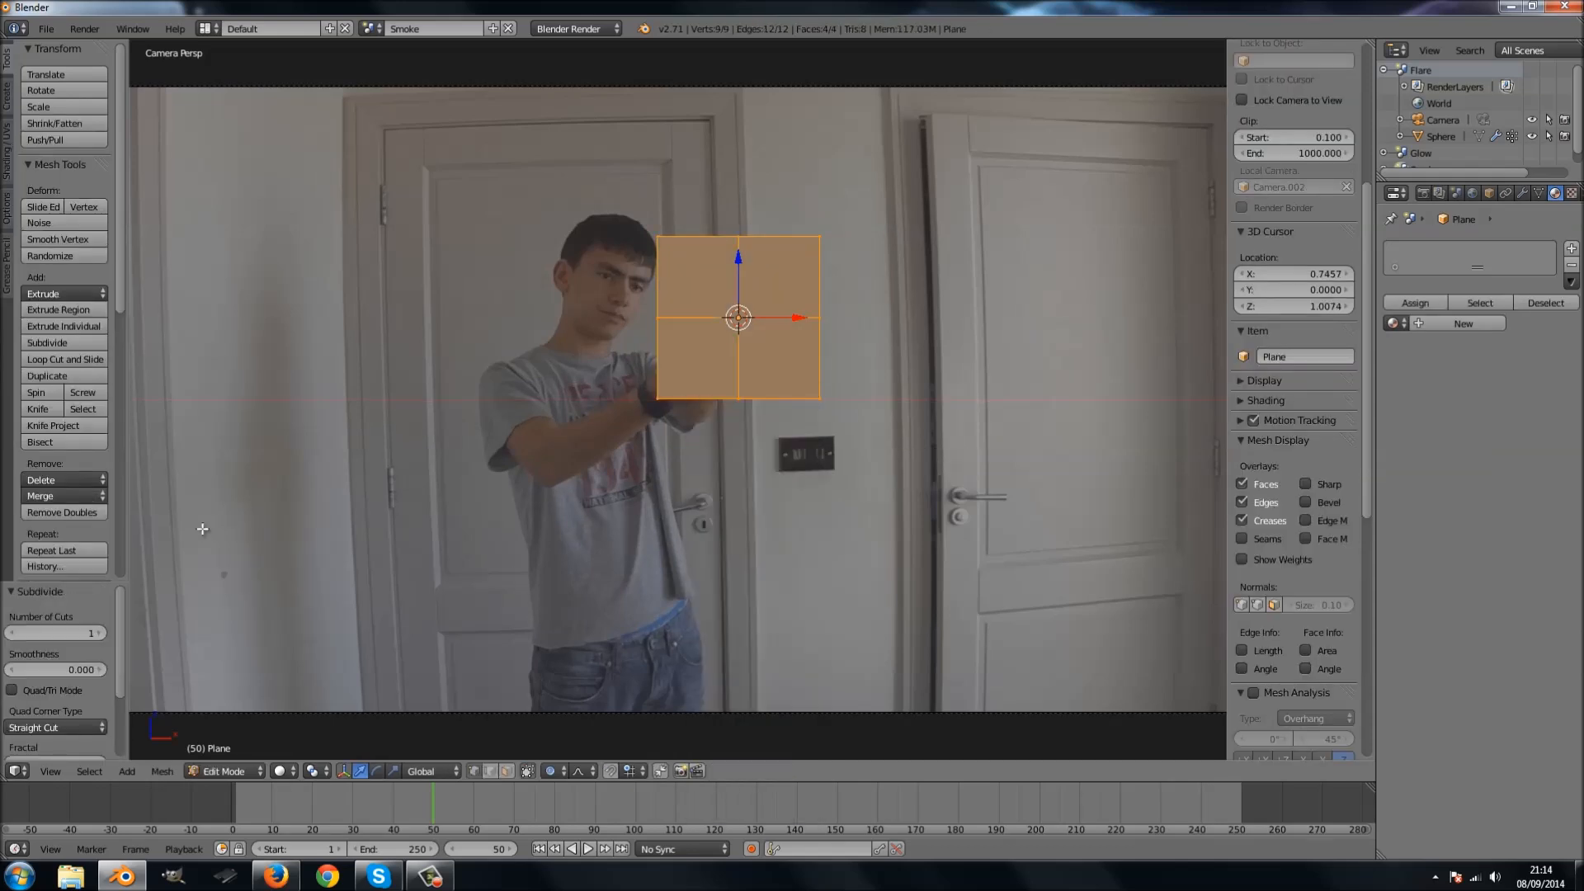
Raise the plane's subdivision to two cuts and scale its four corner vertices inward to about 0.8, with a proportional size of about 0.47.
{"action": "left_click", "coordinate": [98, 634]}
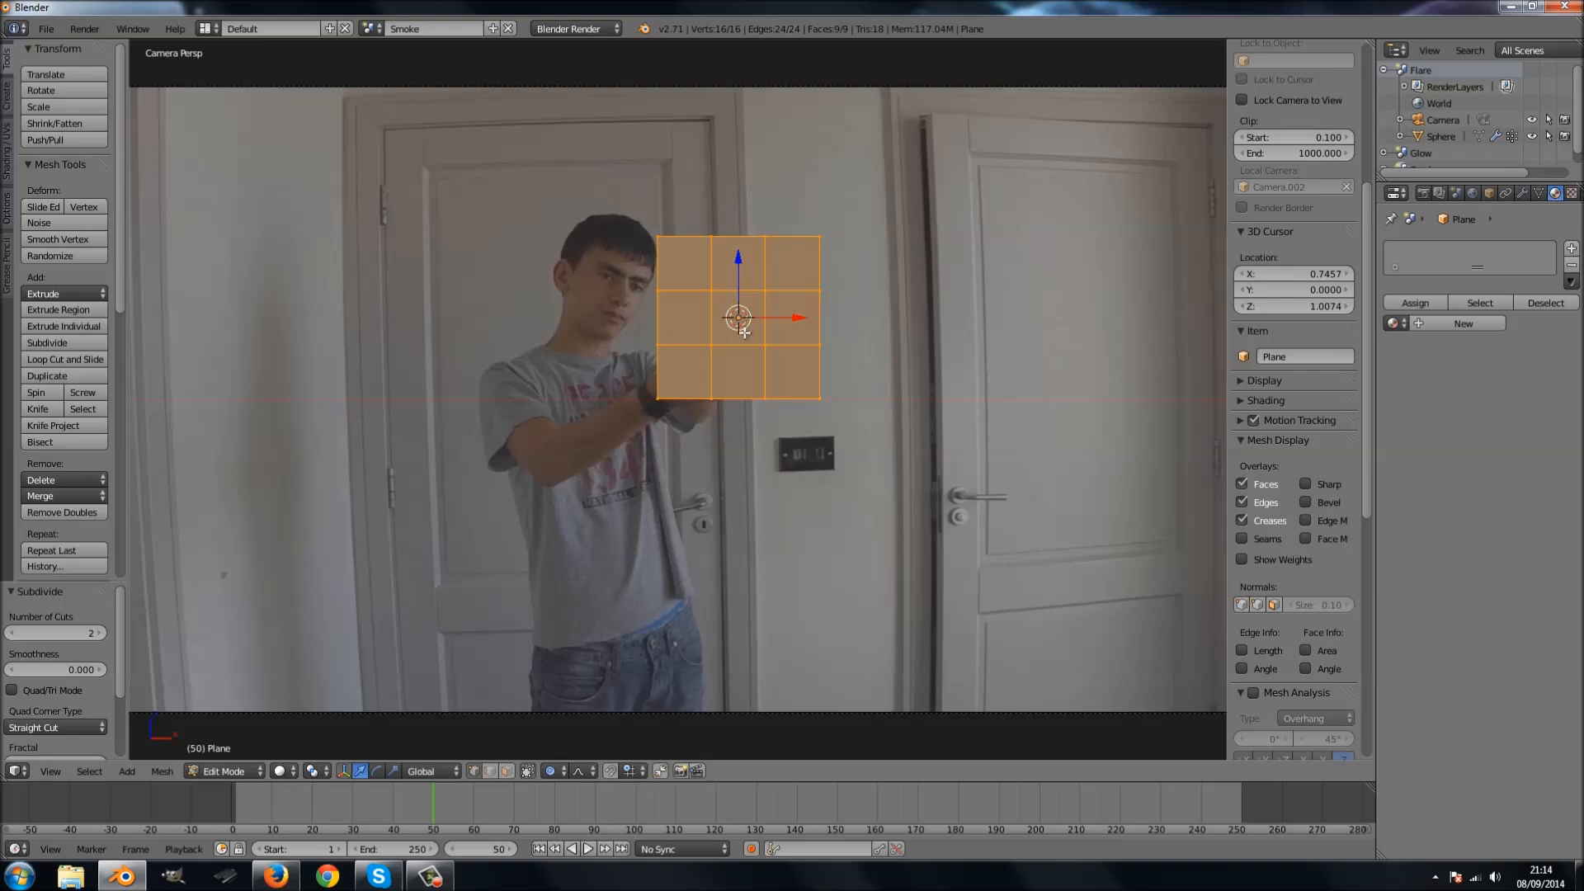
{"action": "right_click", "coordinate": [820, 400]}
{"action": "right_click", "coordinate": [668, 398], "text": "shift"}
{"action": "right_click", "coordinate": [648, 240], "text": "shift"}
{"action": "right_click", "coordinate": [840, 223], "text": "shift"}
{"action": "key", "text": "s"}
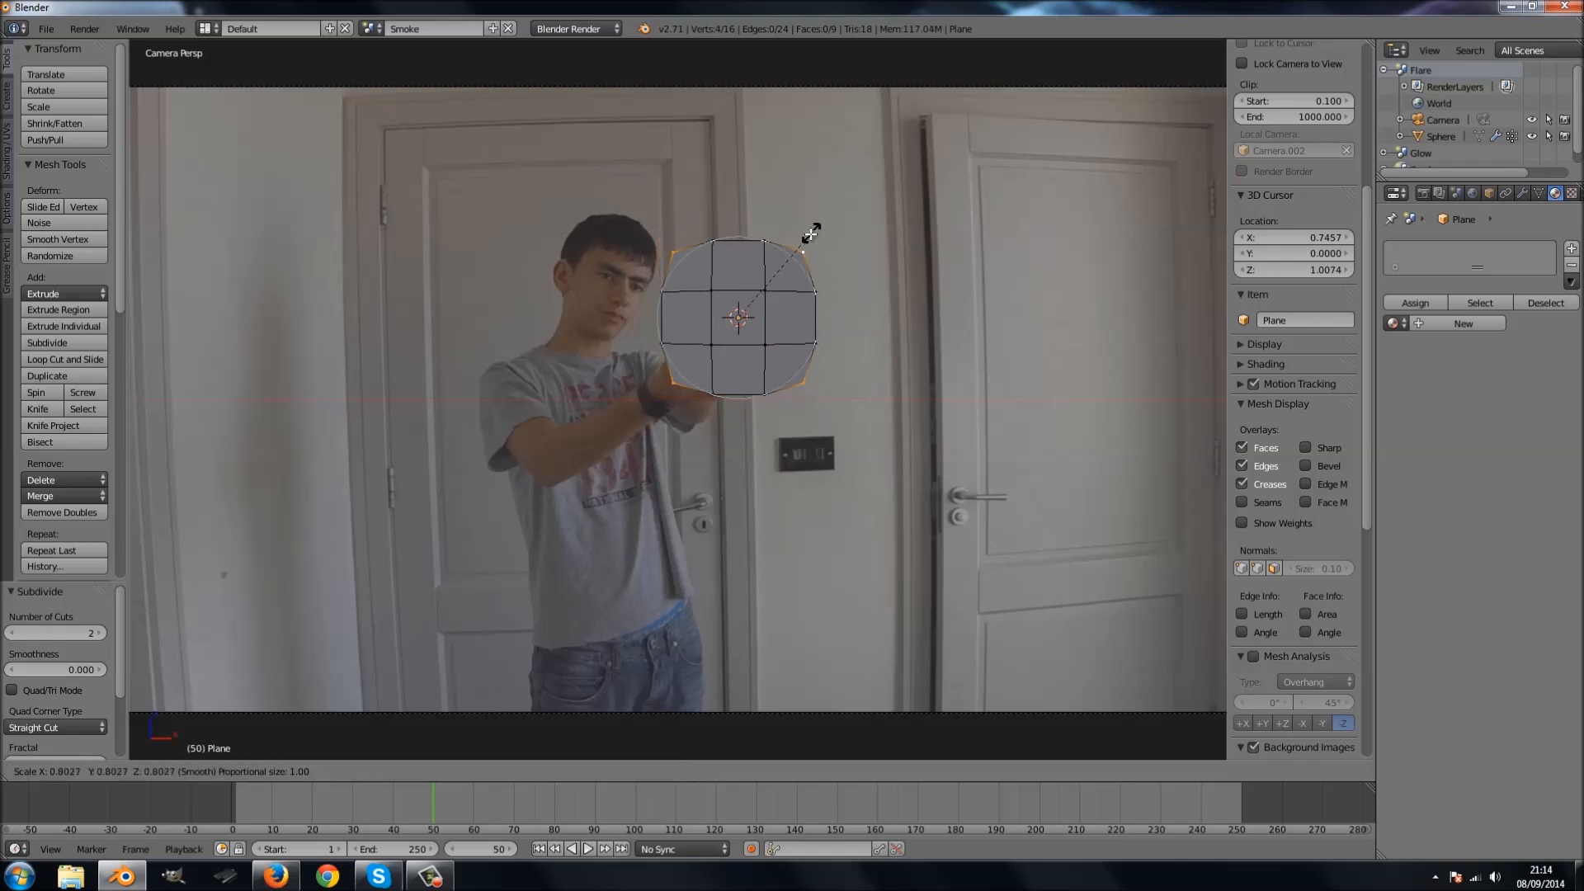
{"action": "scroll", "coordinate": [805, 238], "scroll_direction": "up", "scroll_amount": 8}
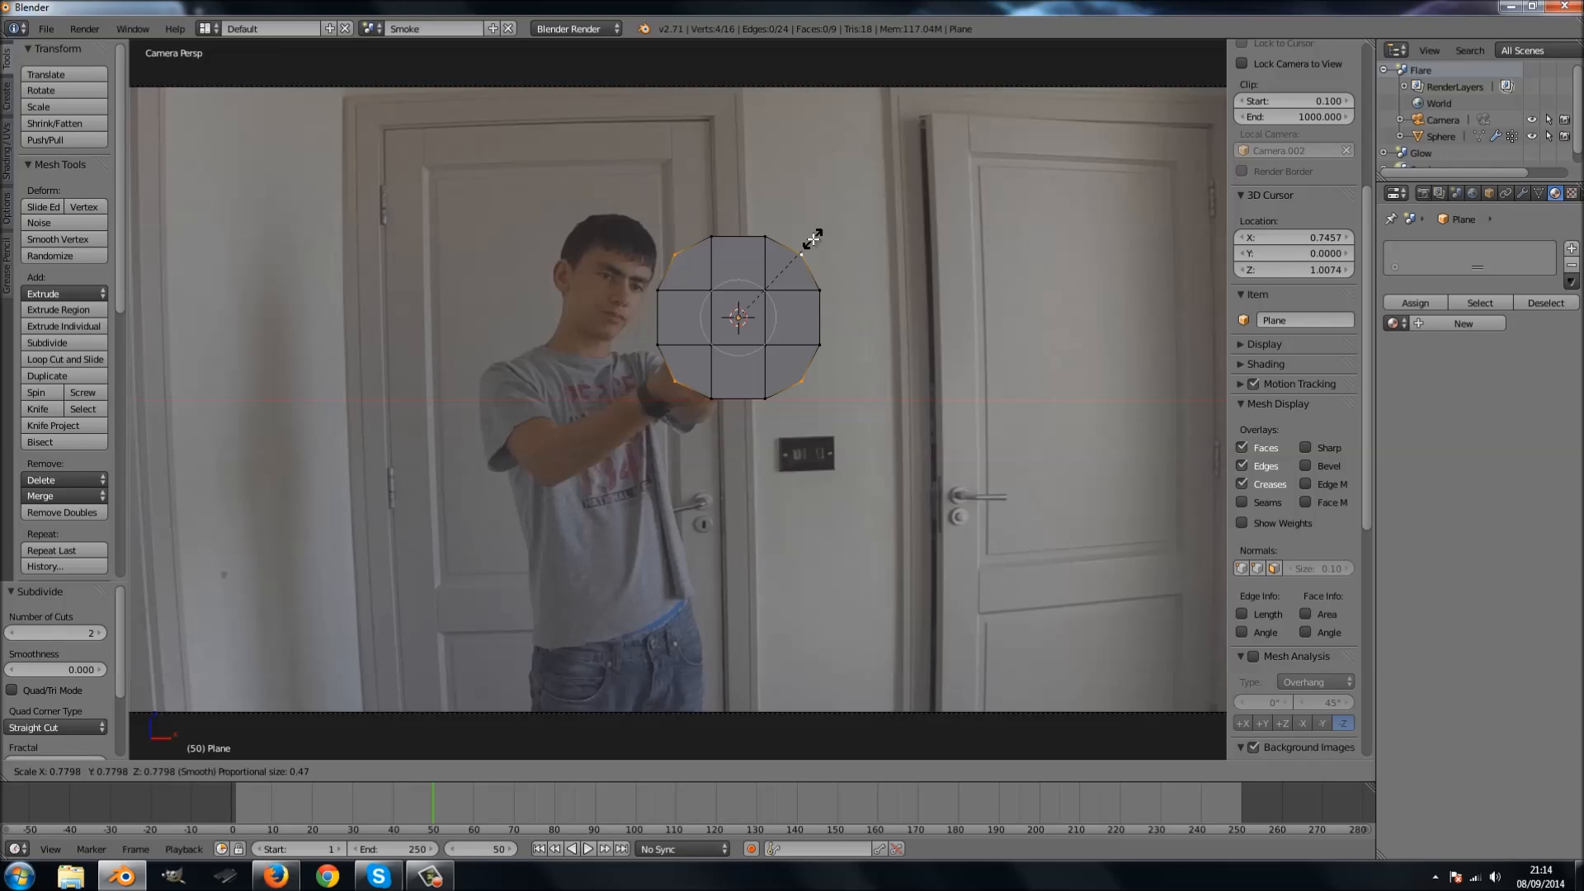
{"action": "left_click", "coordinate": [815, 239]}
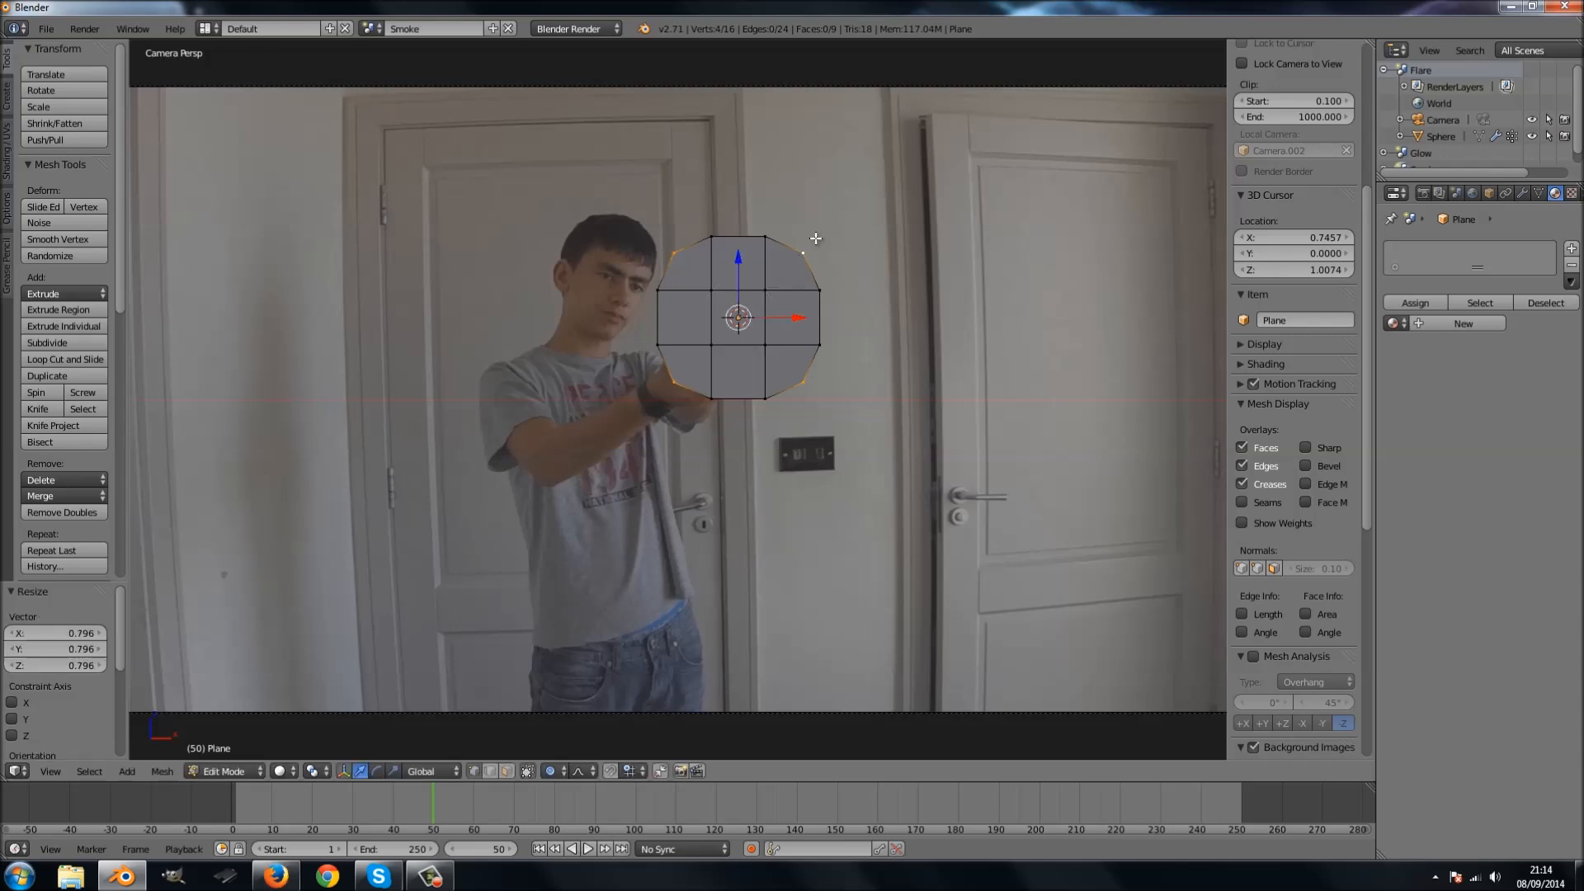
{"action": "key", "text": "Tab"}
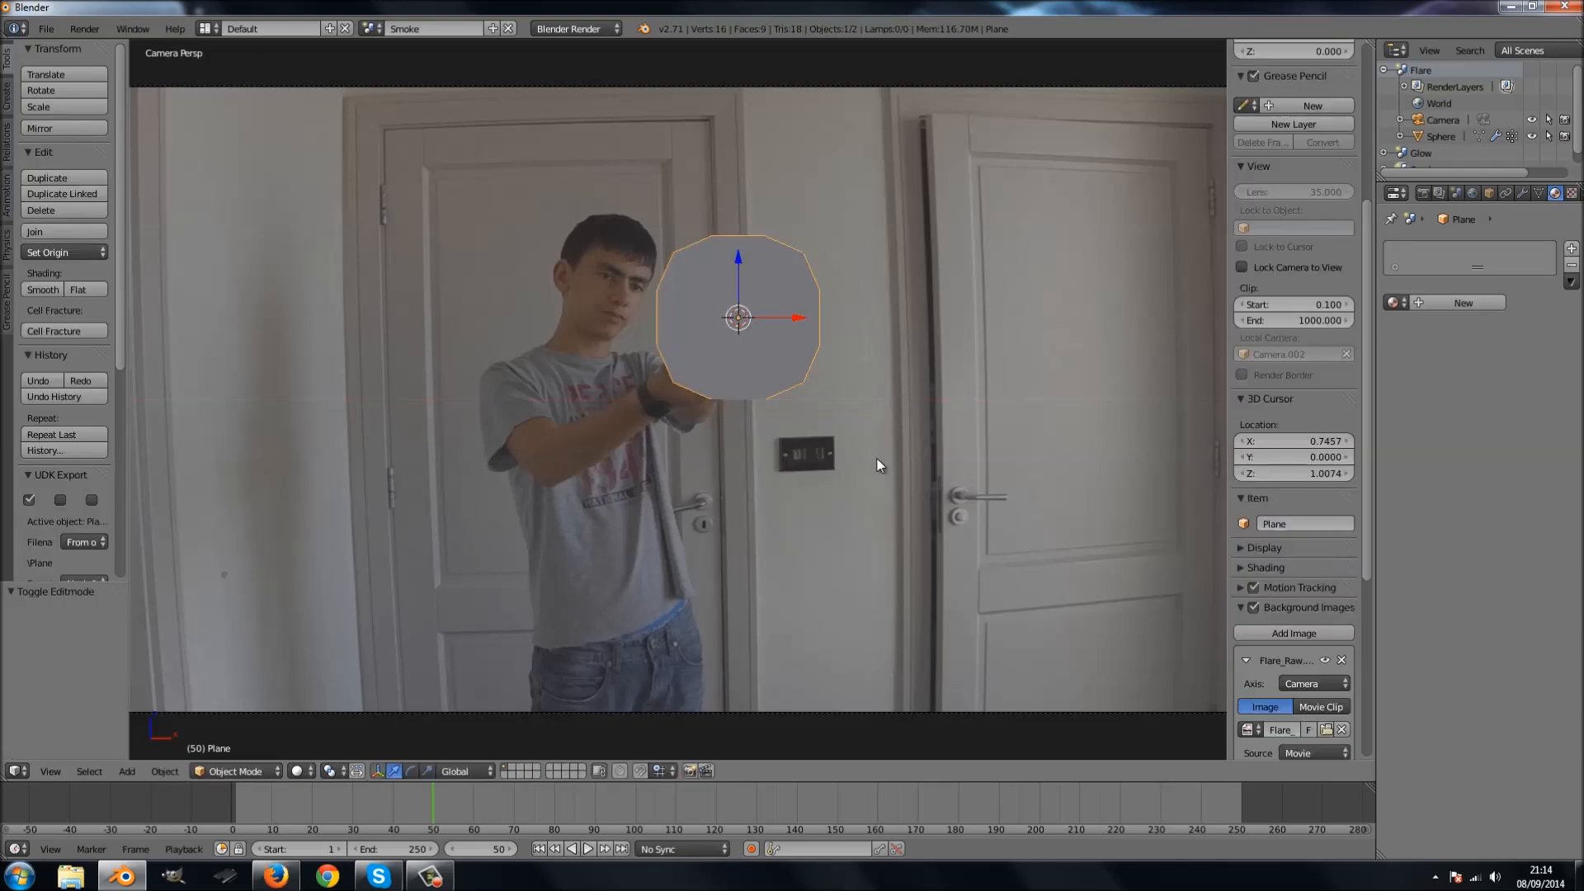
Scale the plane down to about 0.3 of its size at the muzzle and rotate it about -11° in the top view.
{"action": "key", "text": "s"}
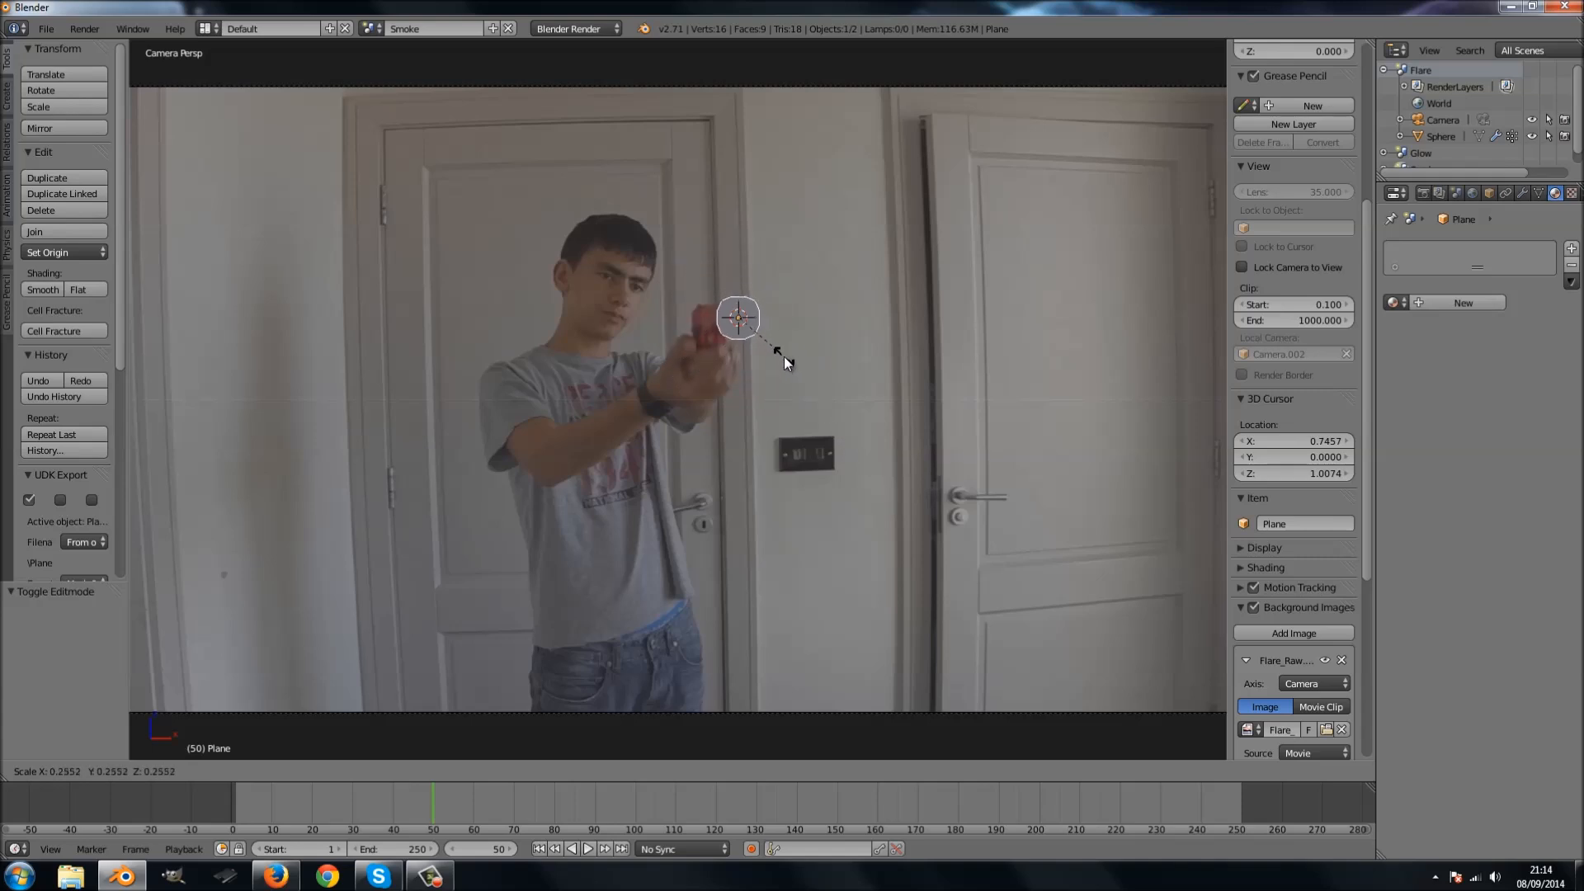
{"action": "left_click", "coordinate": [784, 357]}
{"action": "key", "text": "KP_7"}
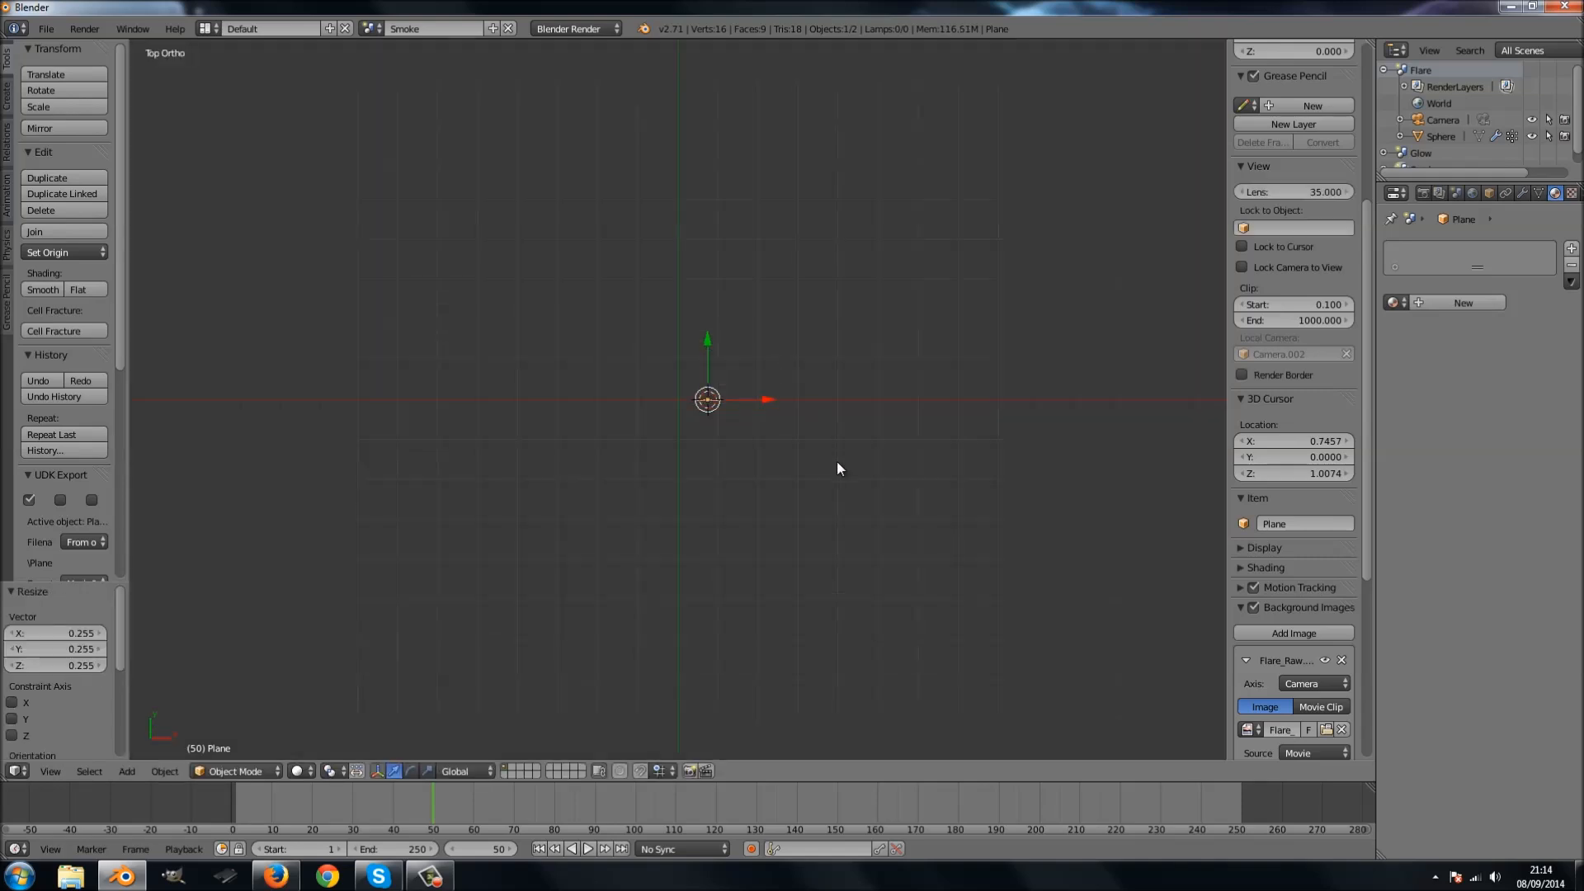
{"action": "key", "text": "r"}
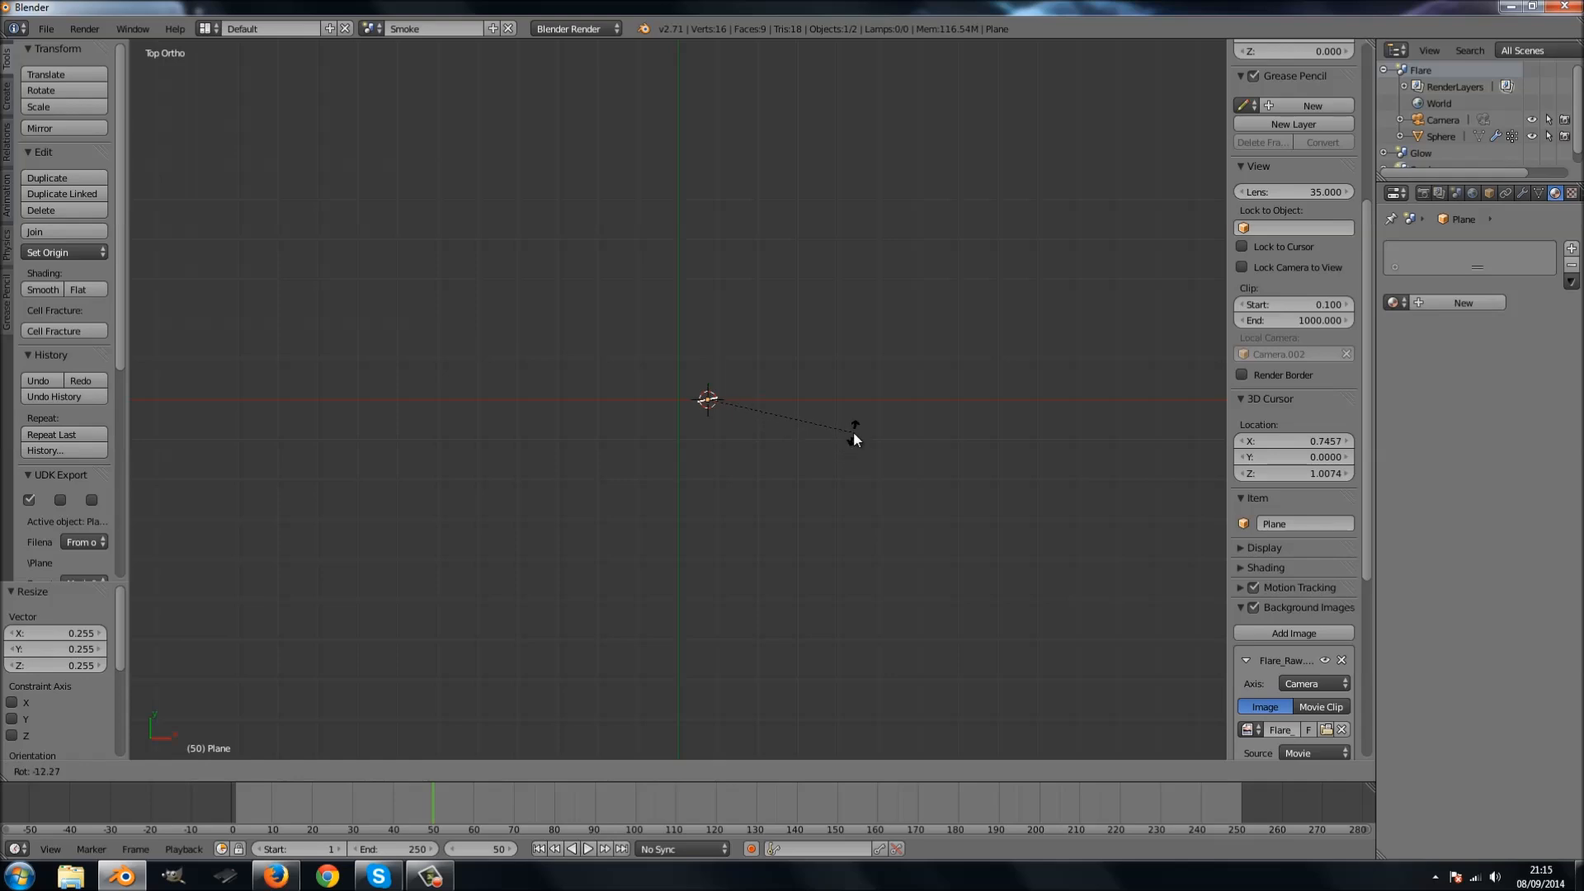
{"action": "left_click", "coordinate": [853, 434]}
{"action": "key", "text": "s"}
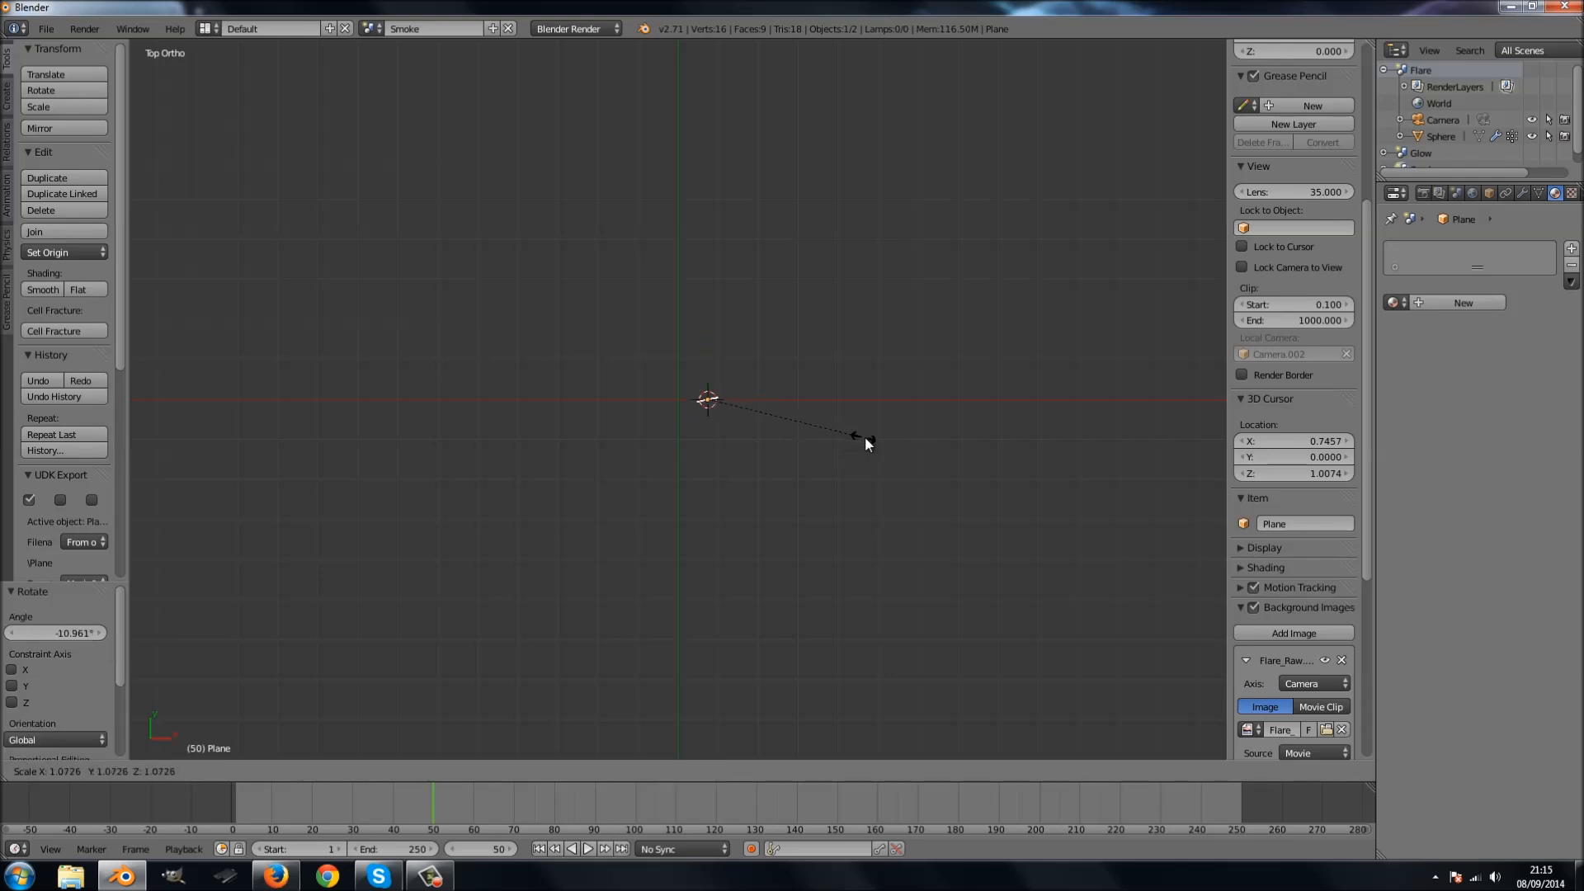
{"action": "left_click", "coordinate": [878, 446]}
Rotate the plane about 8° in the right side view.
{"action": "key", "text": "KP_1"}
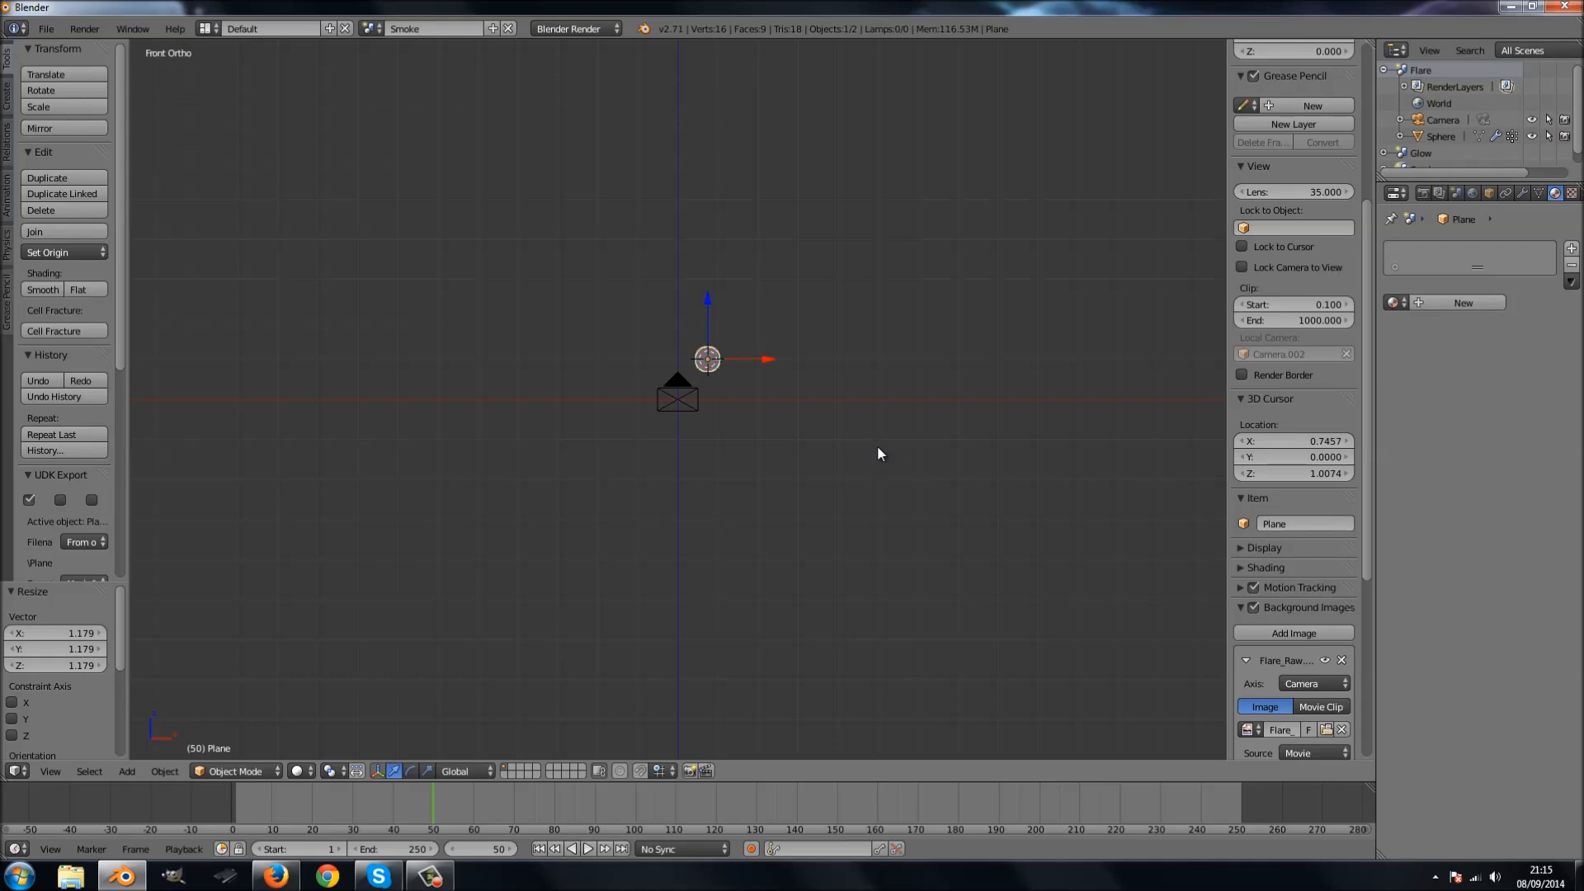
{"action": "key", "text": "KP_3"}
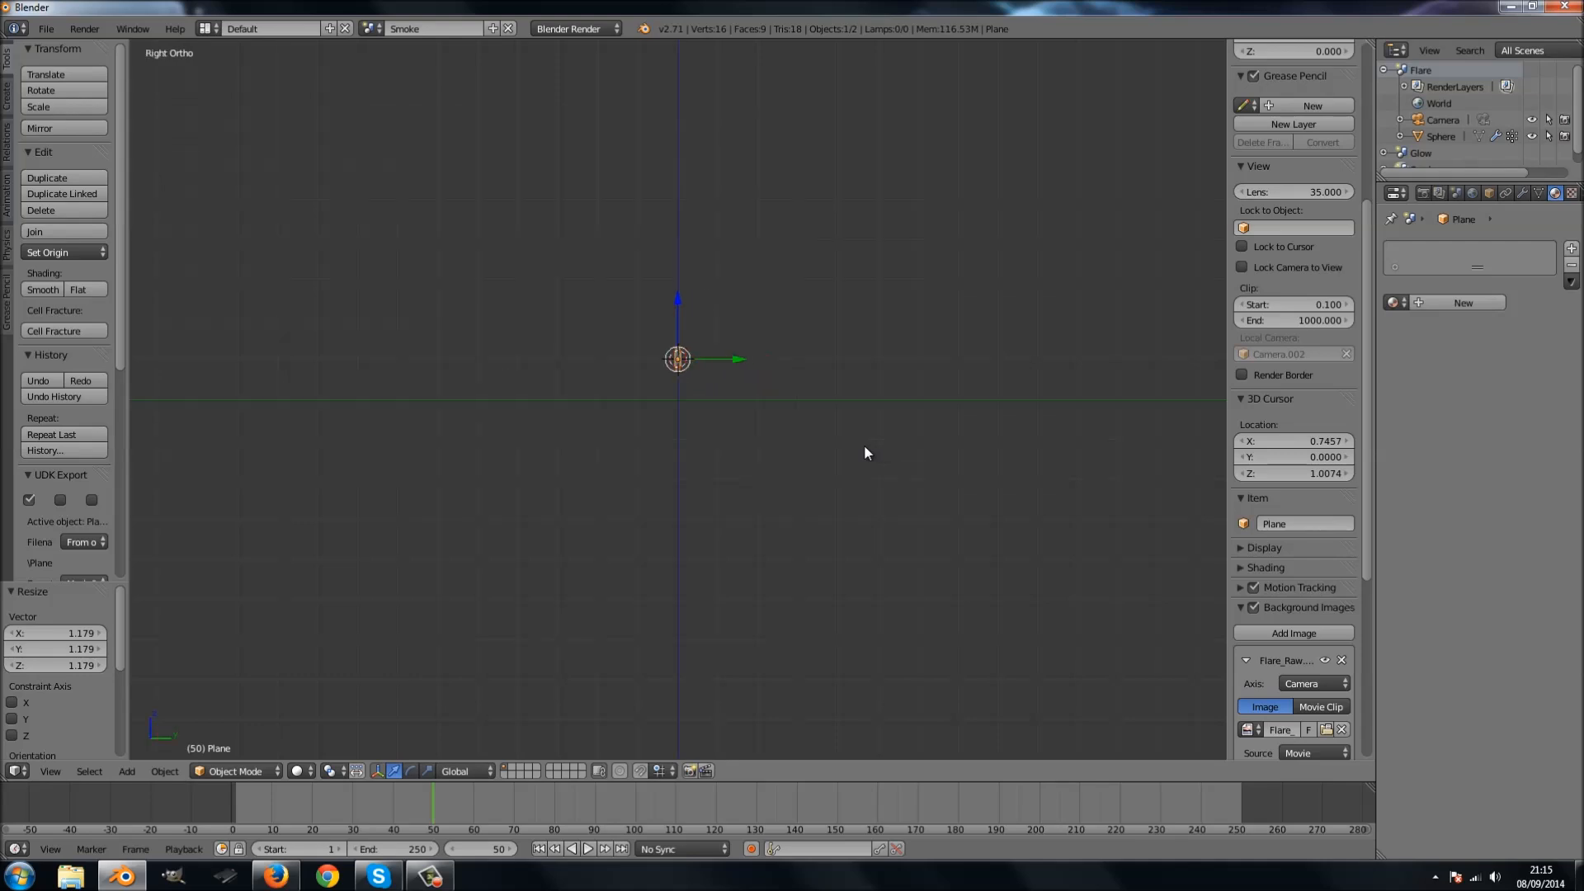
{"action": "key", "text": "r"}
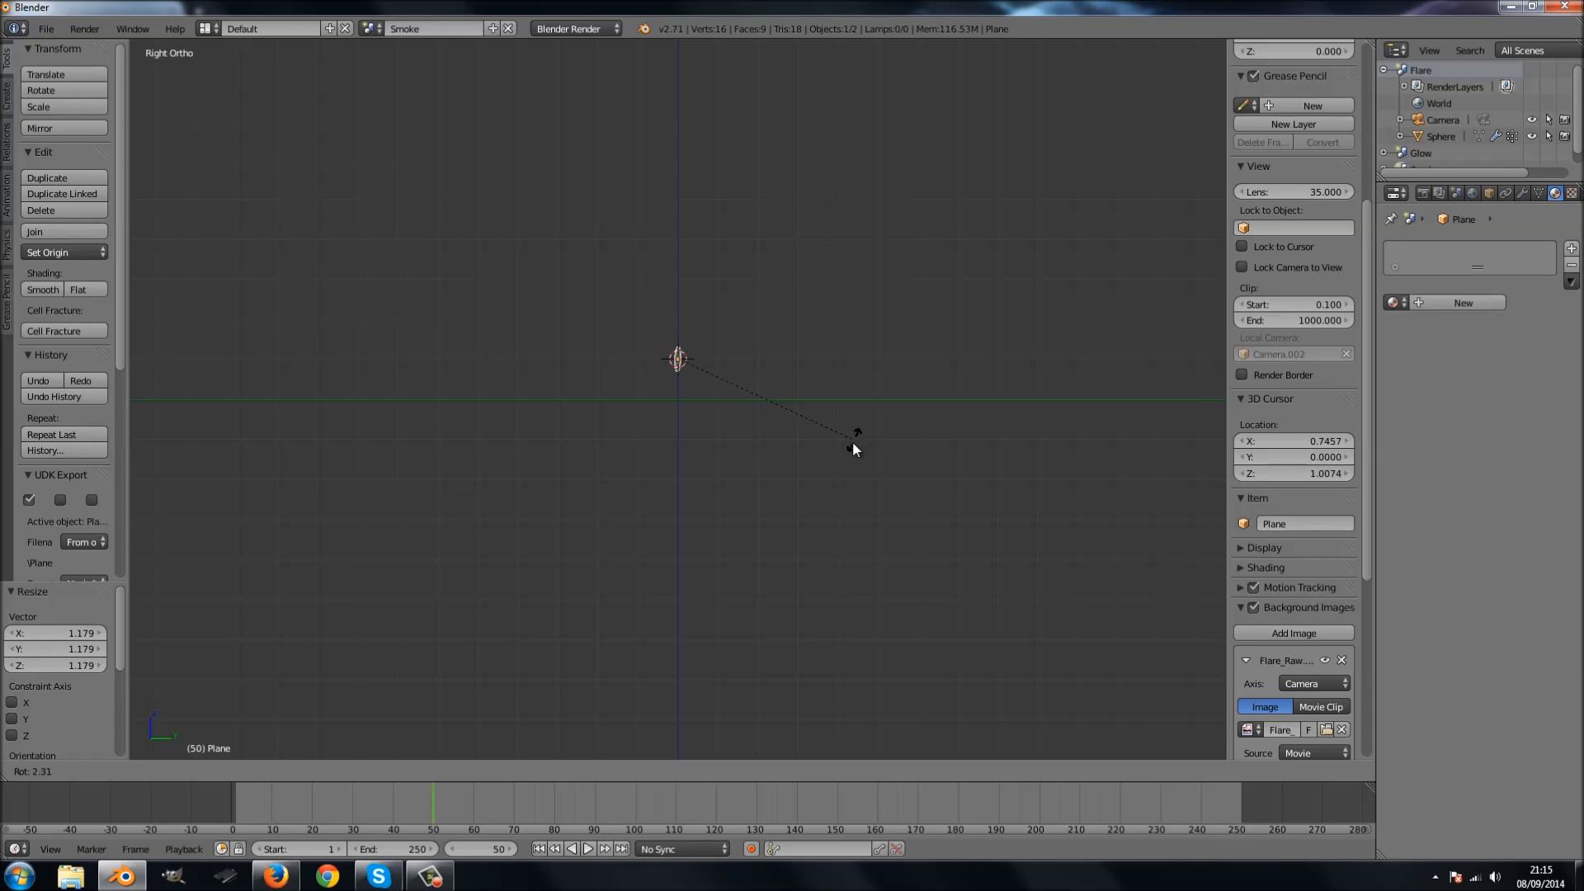
{"action": "left_click", "coordinate": [847, 459]}
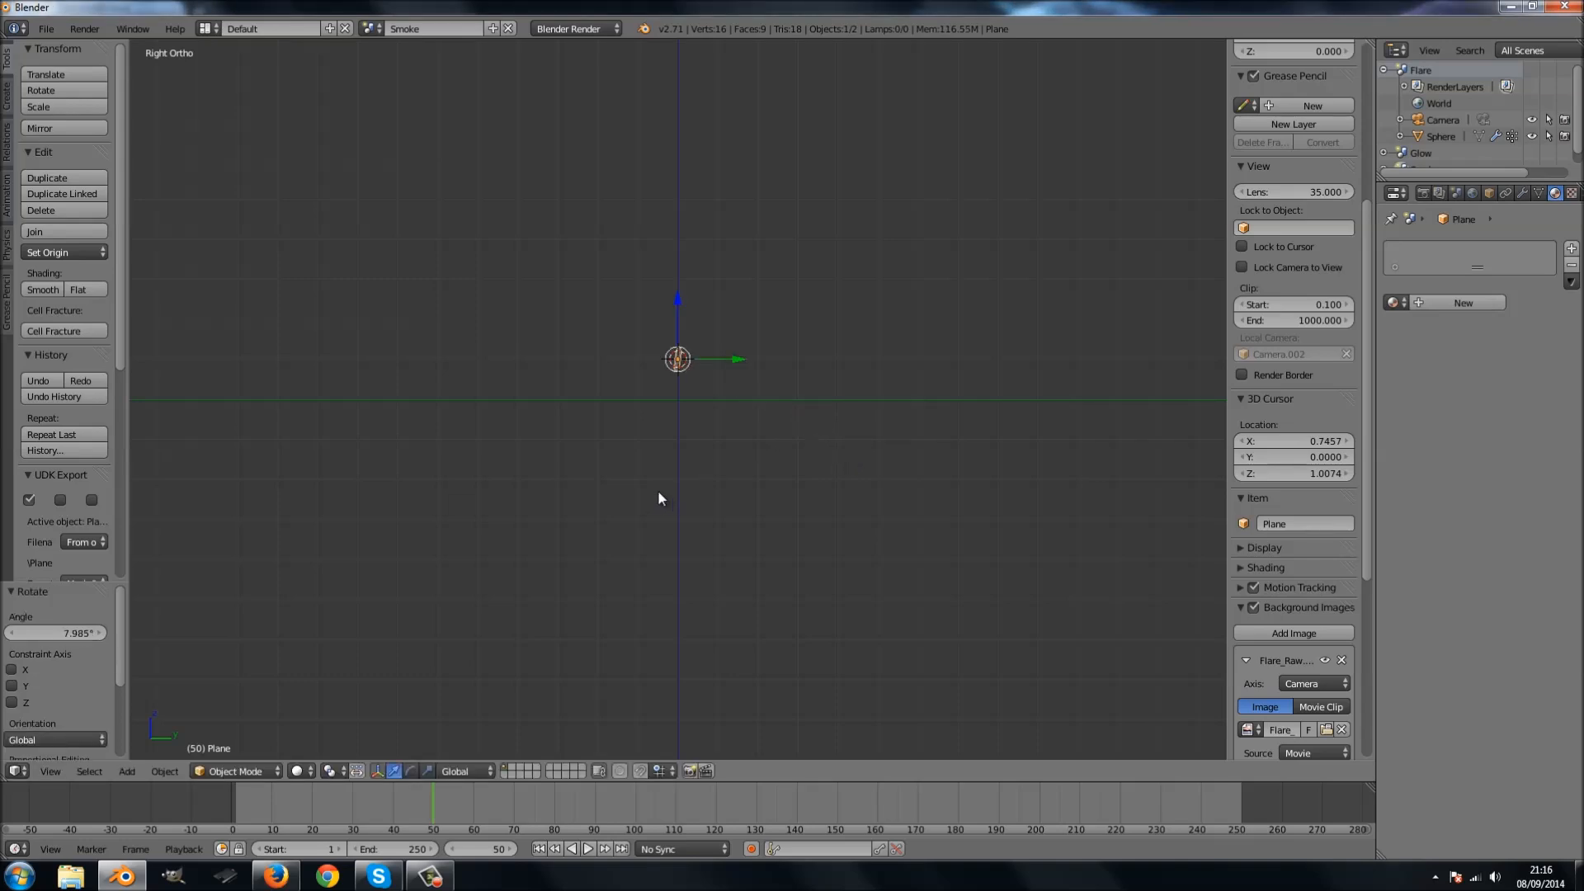
Apply Quick Smoke to the plane in the camera view and snap the smoke domain to the 3D cursor.
{"action": "key", "text": "KP_1"}
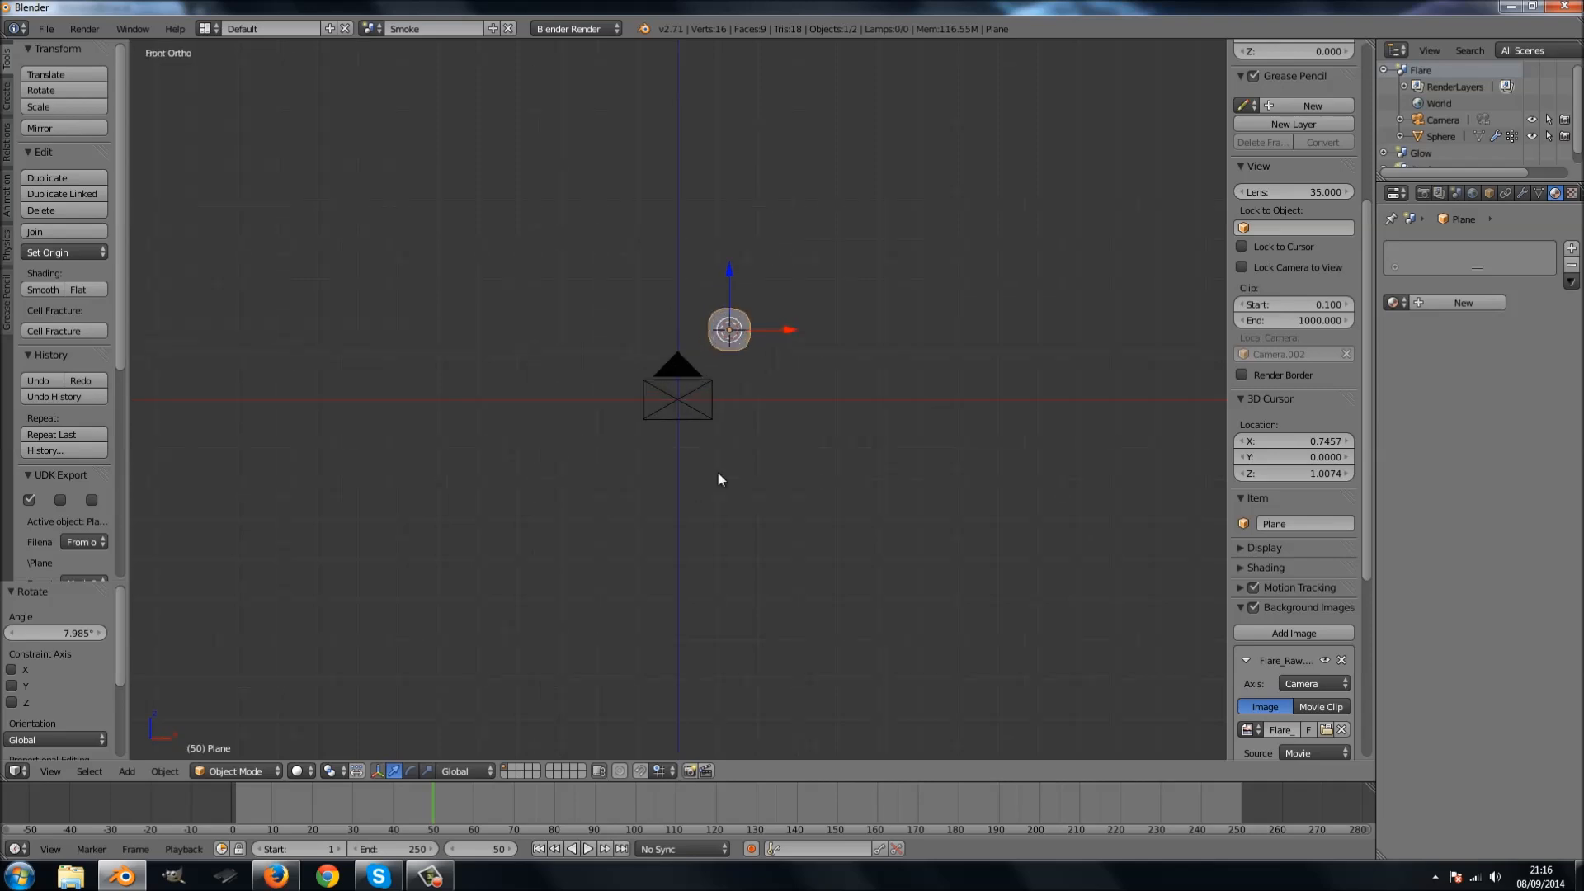
{"action": "key", "text": "KP_0"}
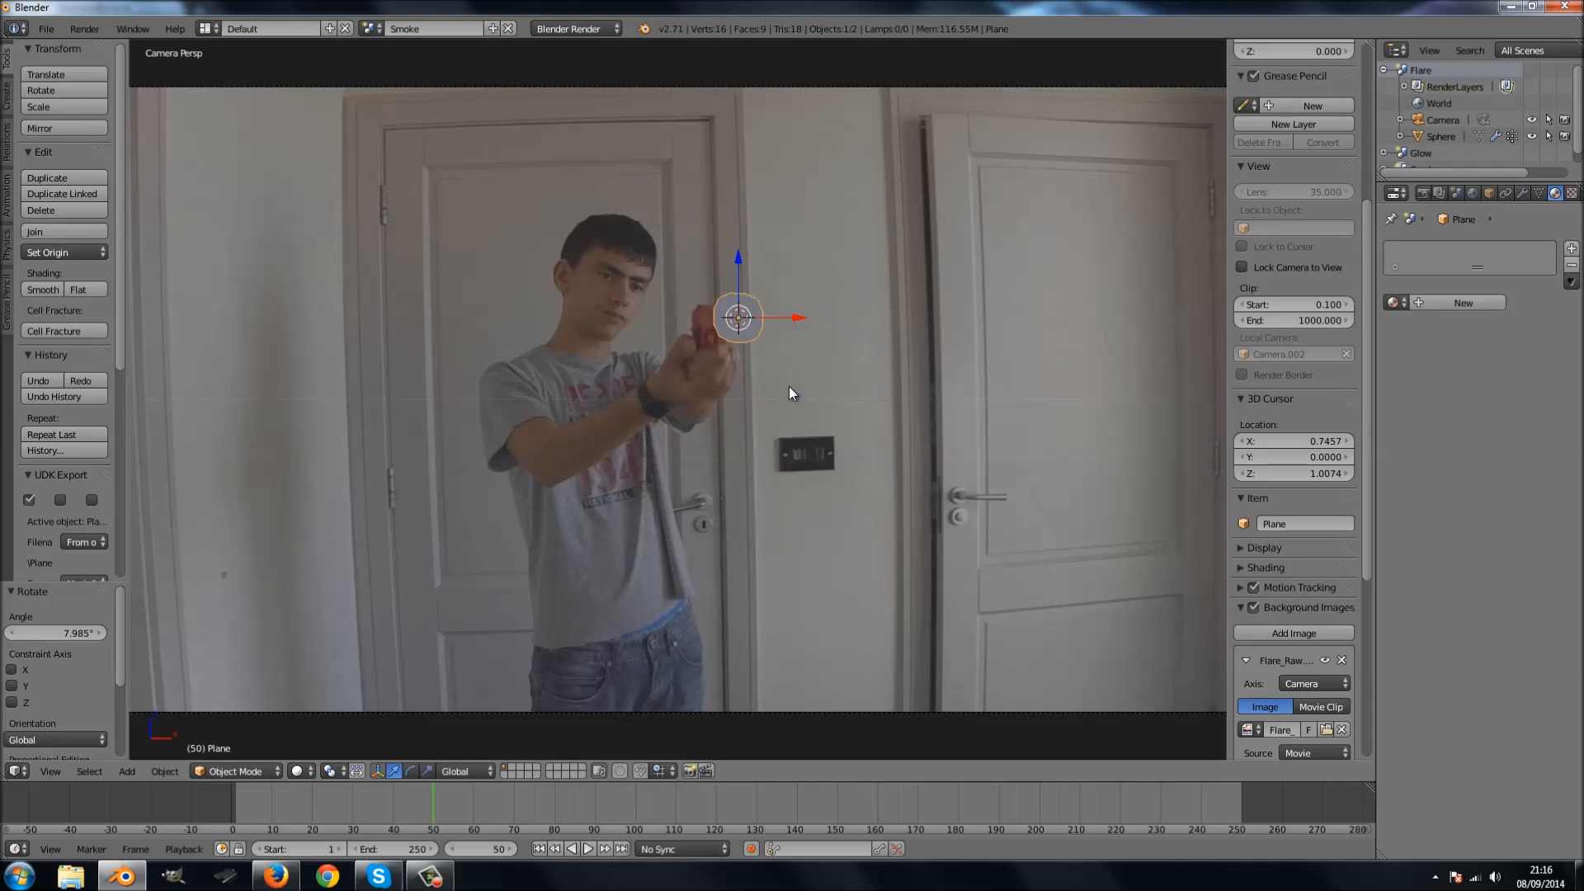
{"action": "key", "text": "space"}
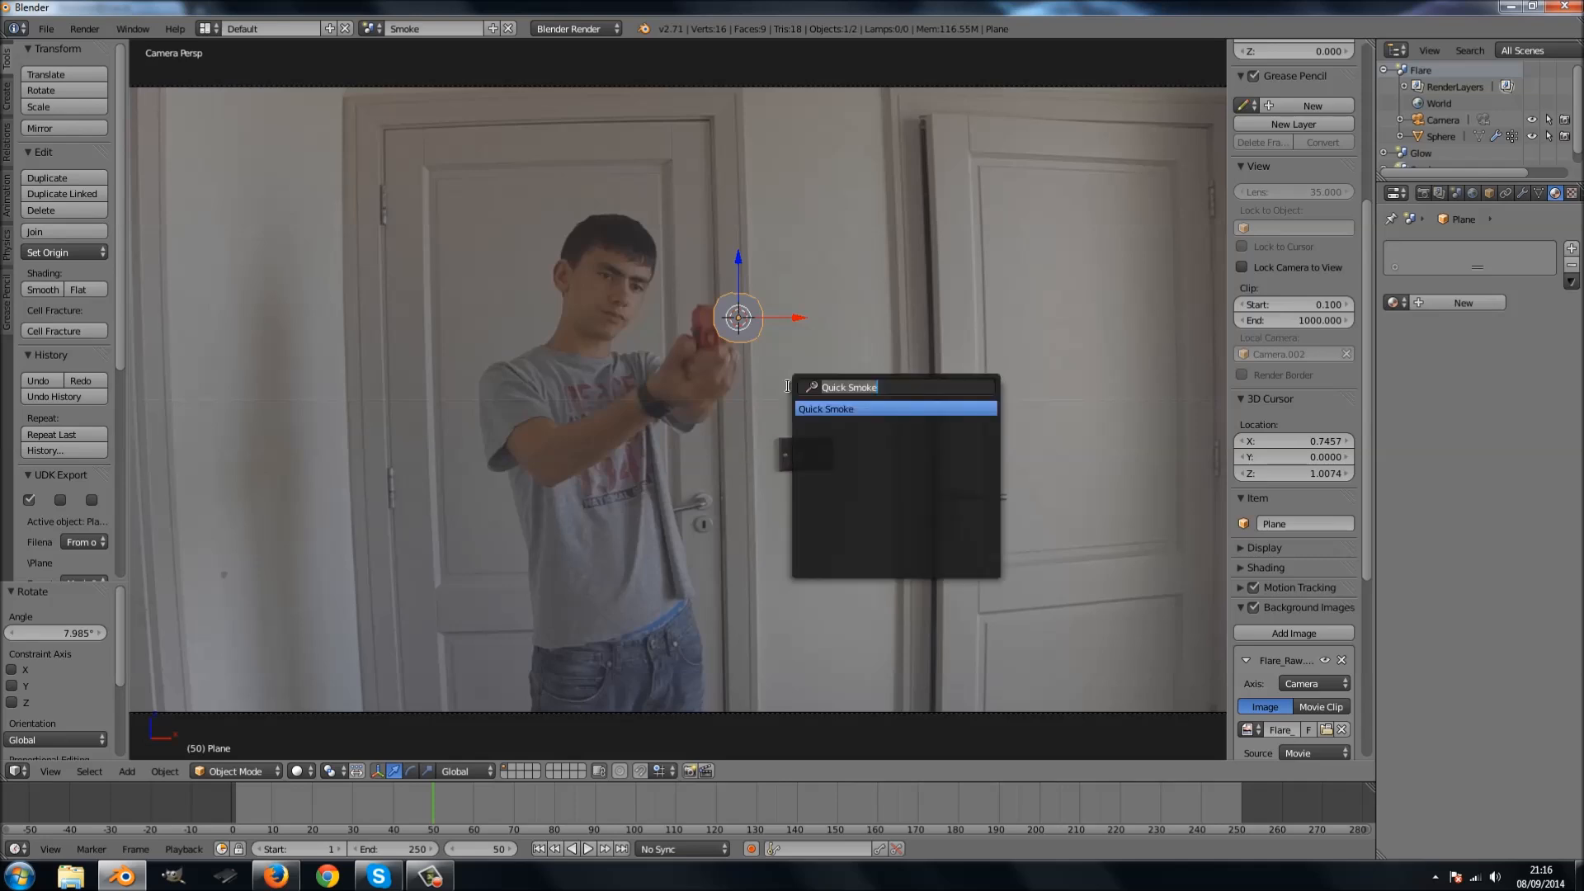
{"action": "key", "text": "Return"}
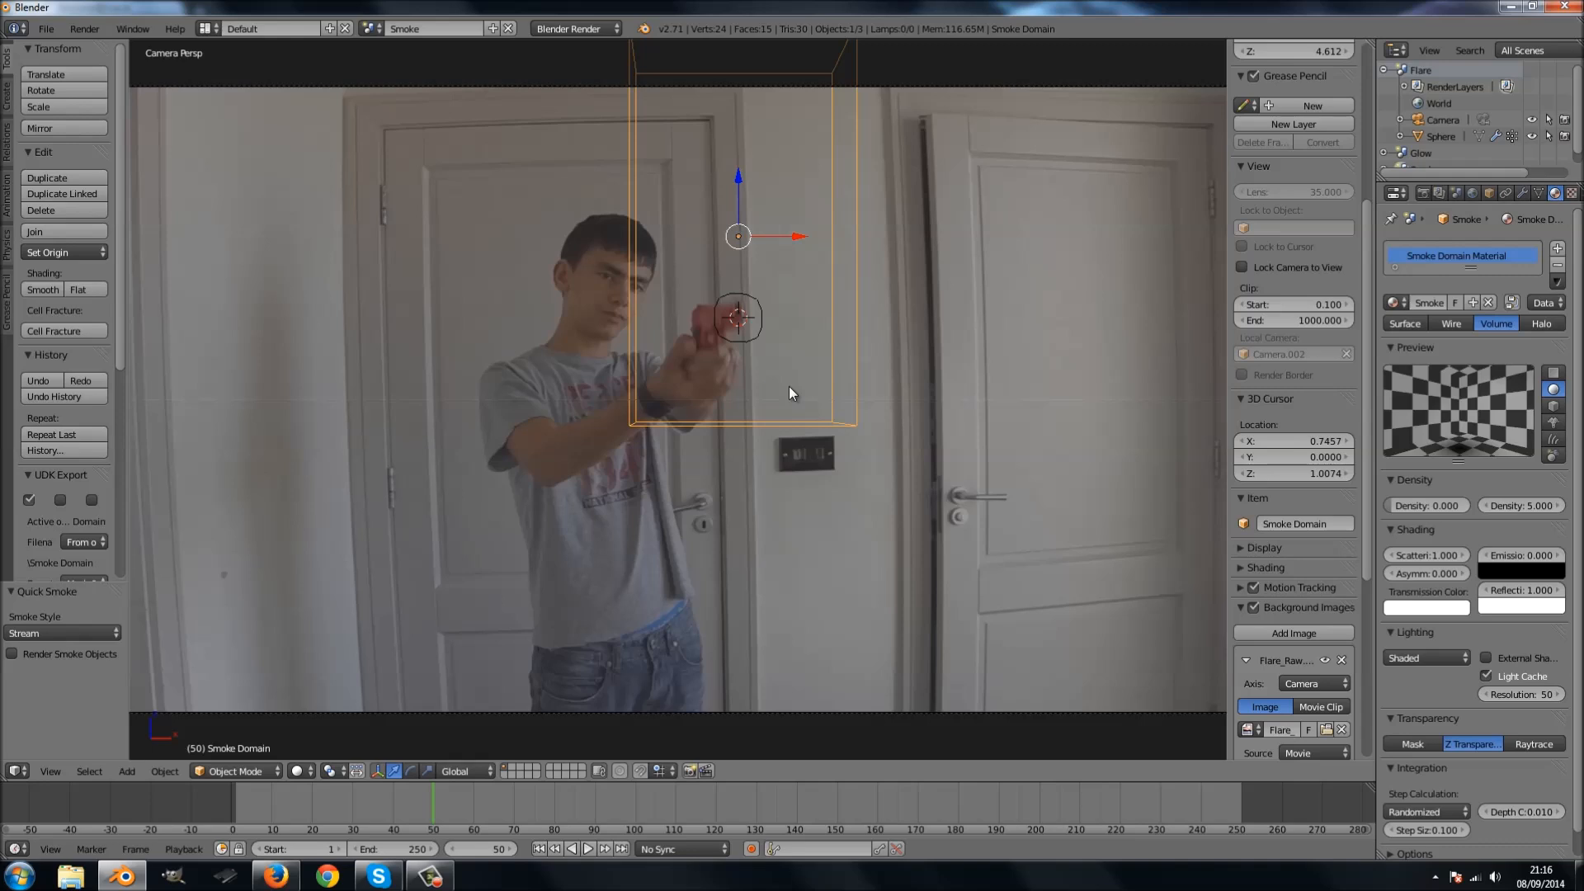
{"action": "key", "text": "shift+s"}
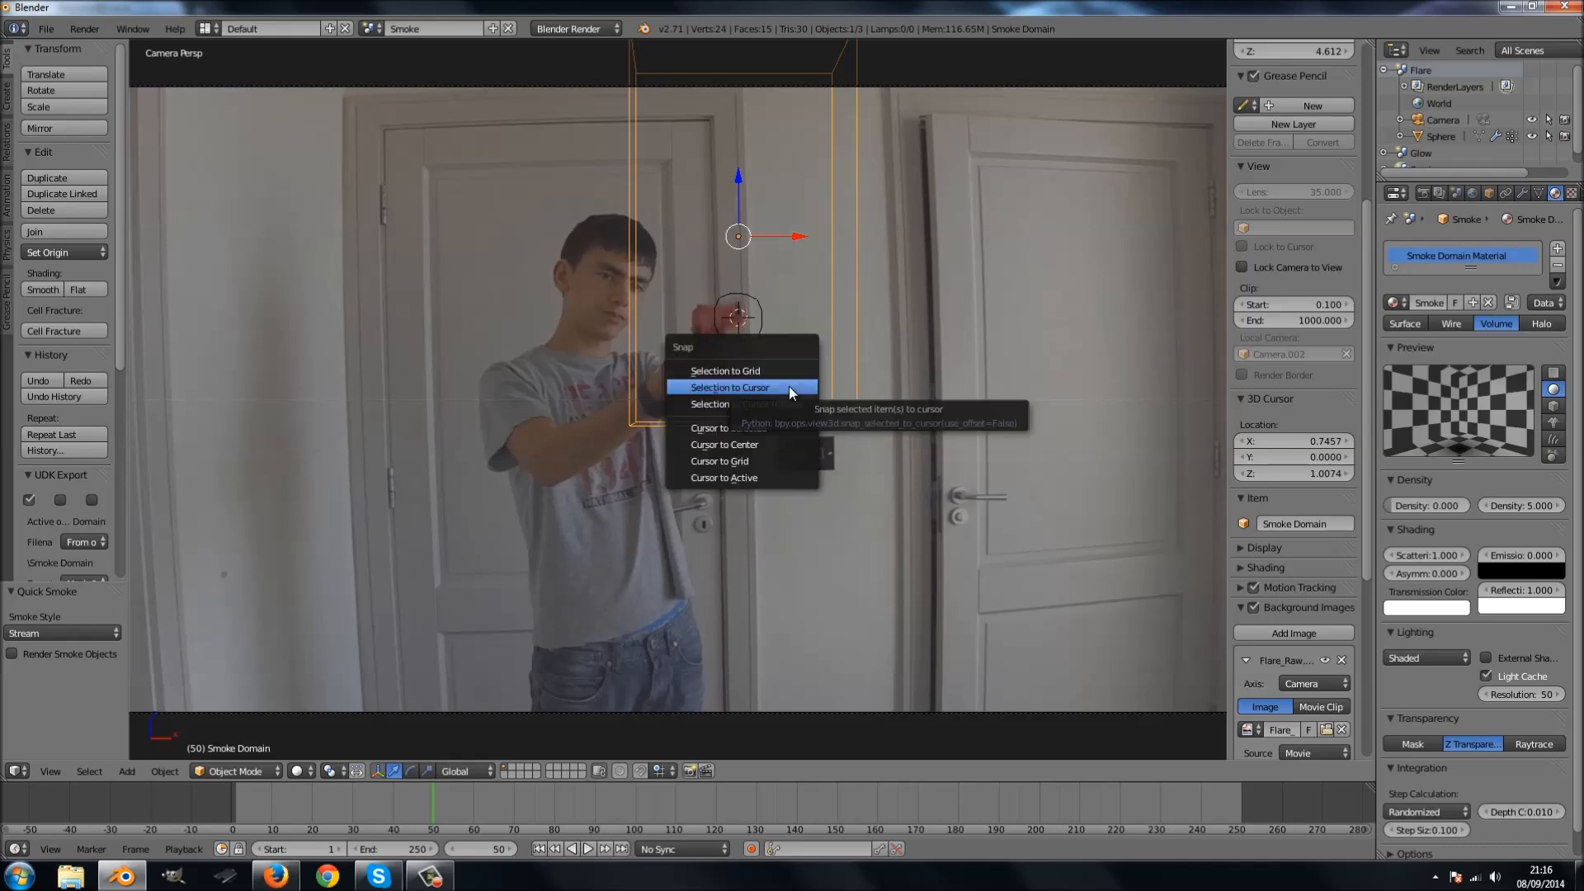
{"action": "left_click", "coordinate": [788, 392]}
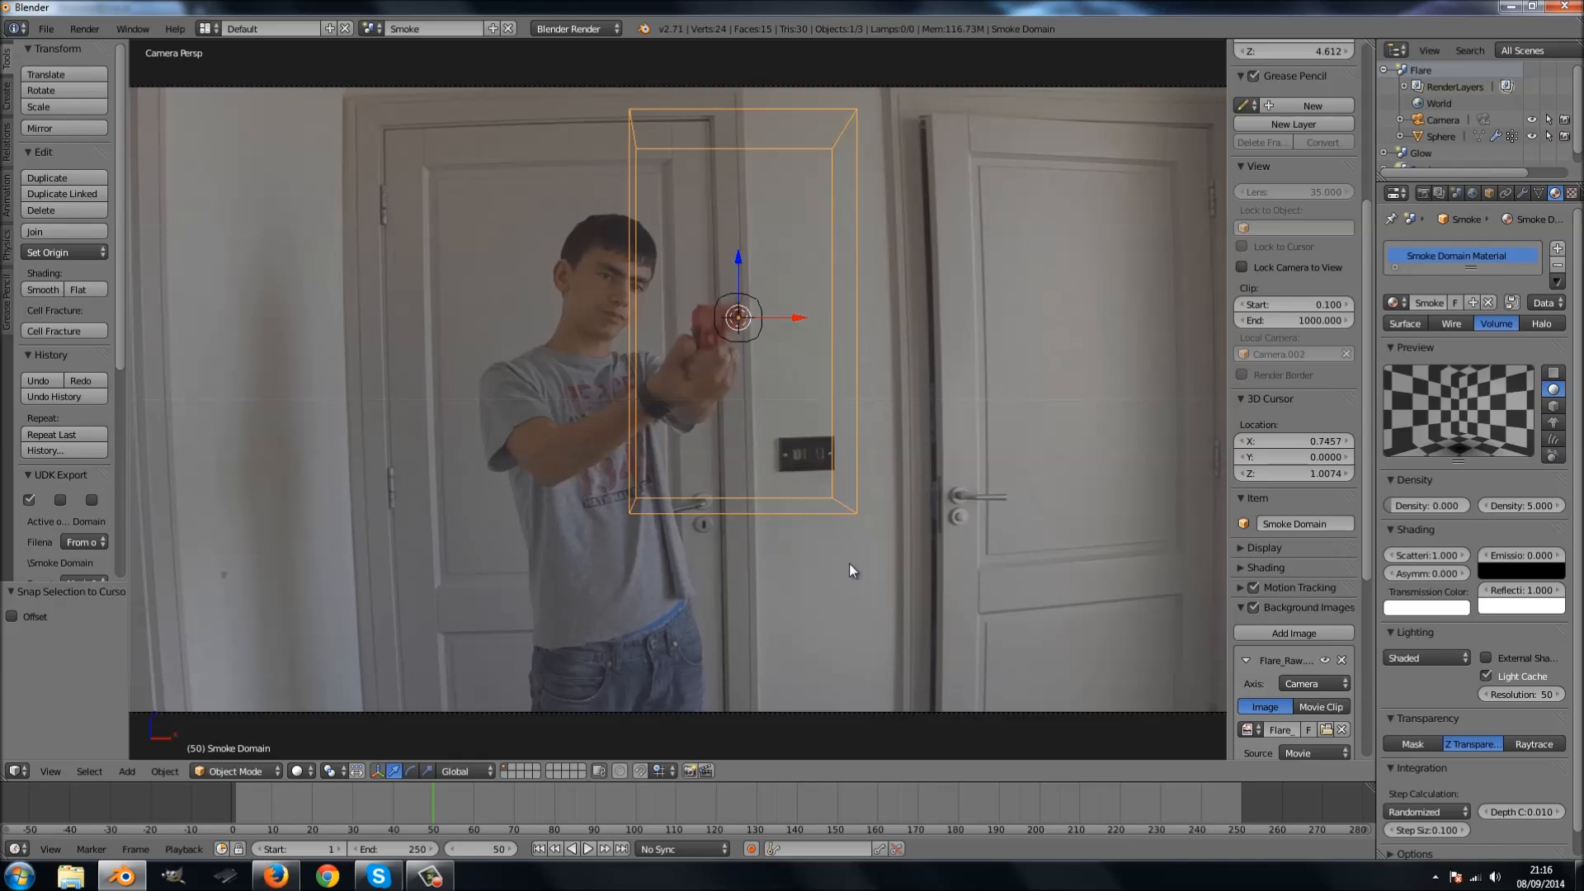
Clear the smoke domain's scale and enlarge it uniformly by a factor of about 1.38.
{"action": "key", "text": "alt+s"}
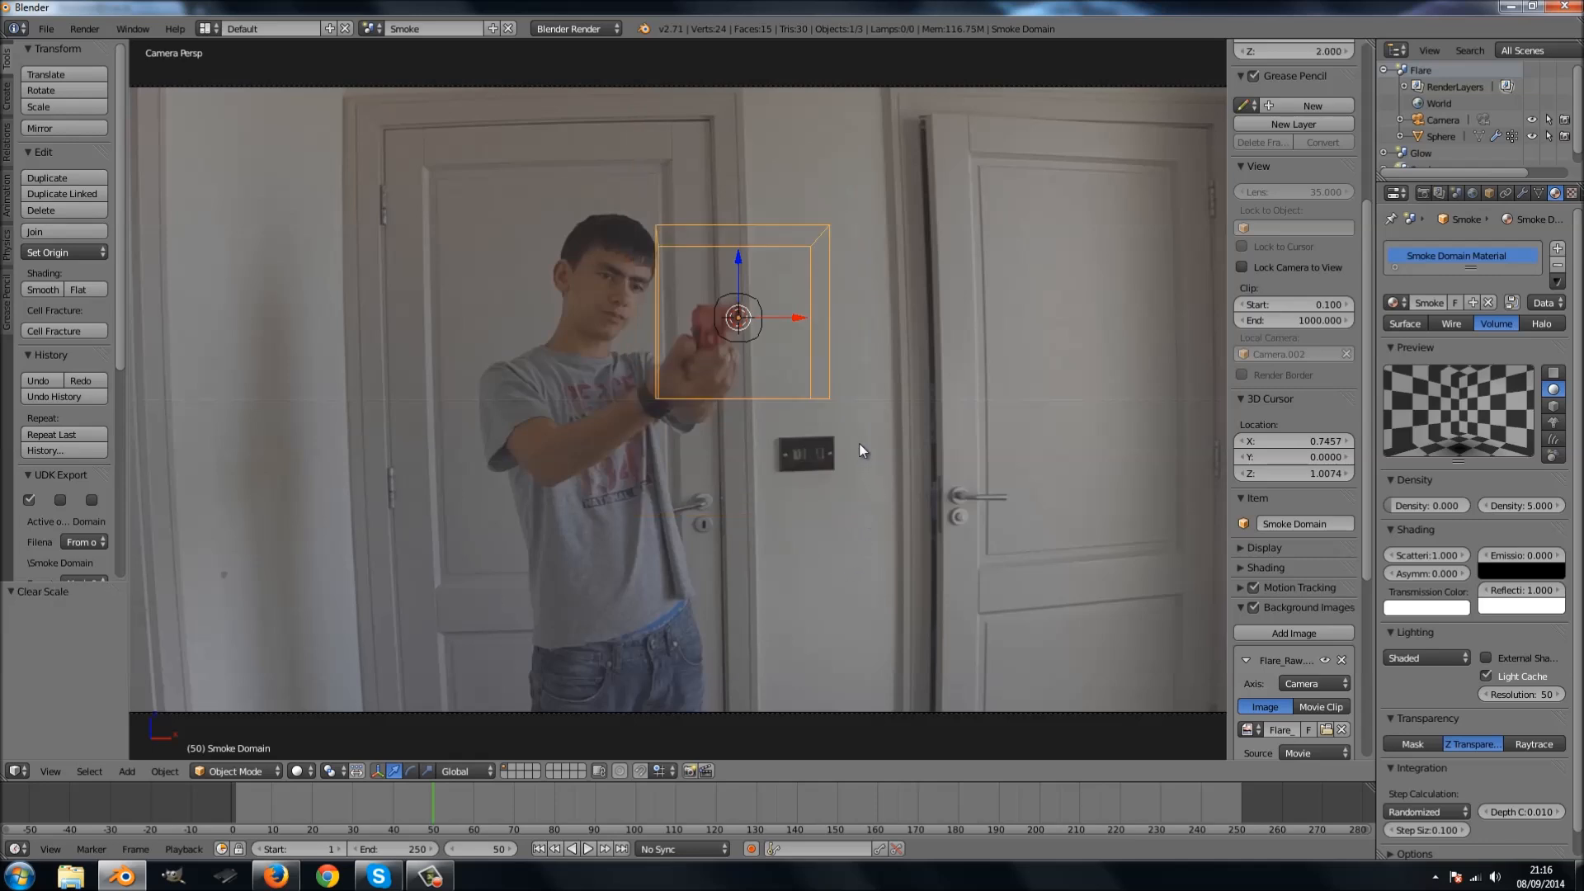
{"action": "key", "text": "s"}
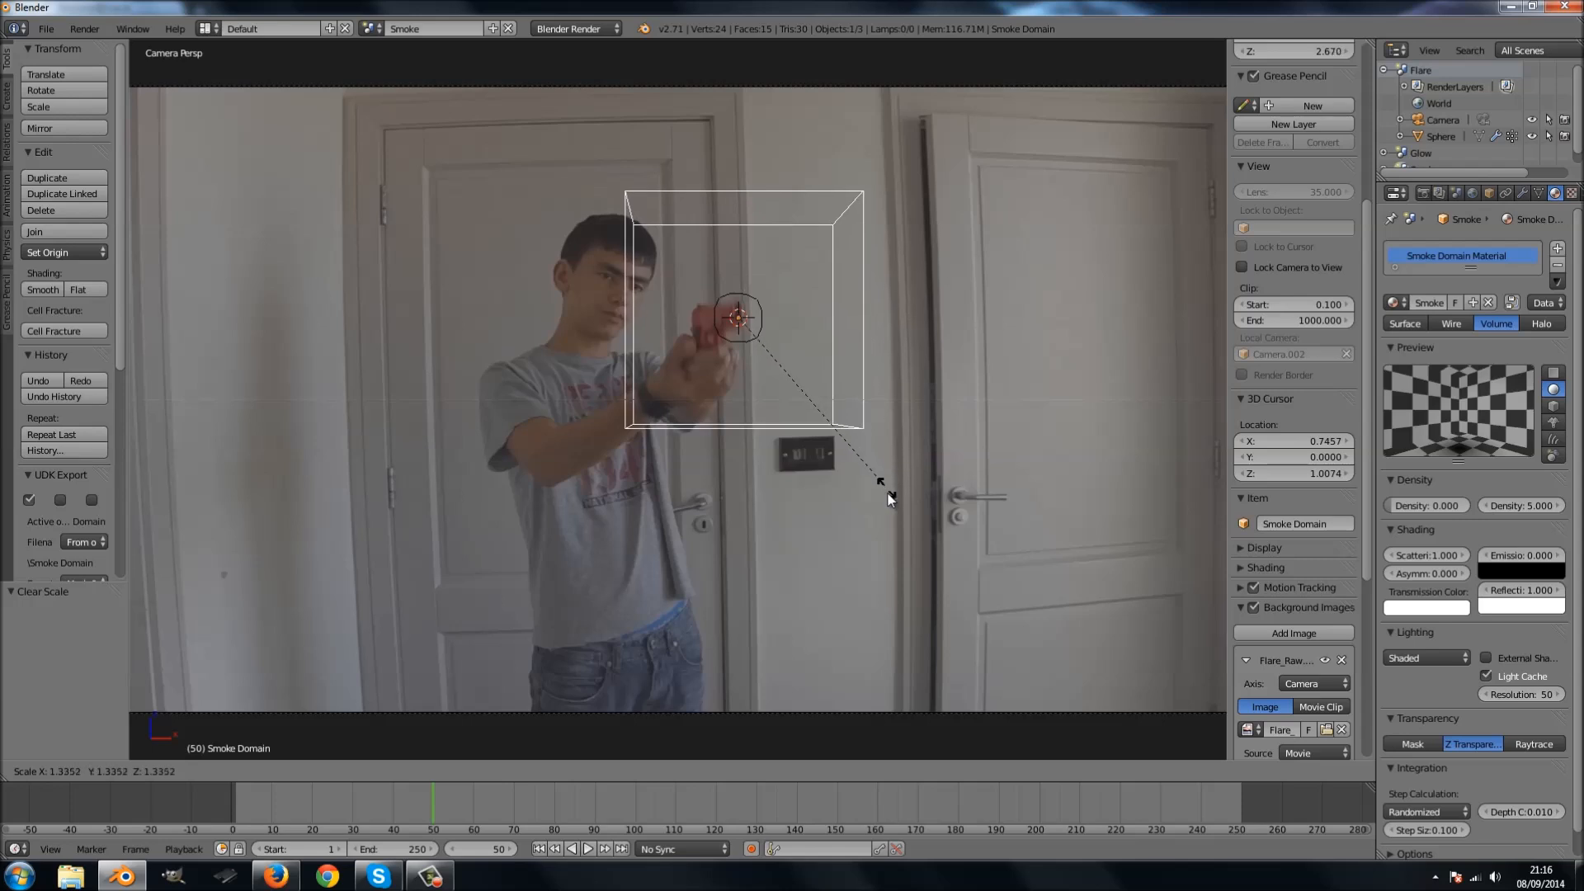
{"action": "left_click", "coordinate": [889, 501]}
In the top view, stretch the smoke domain along Y by about 1.42 and move it about 0.28 in X and -0.98 in Y.
{"action": "key", "text": "KP_7"}
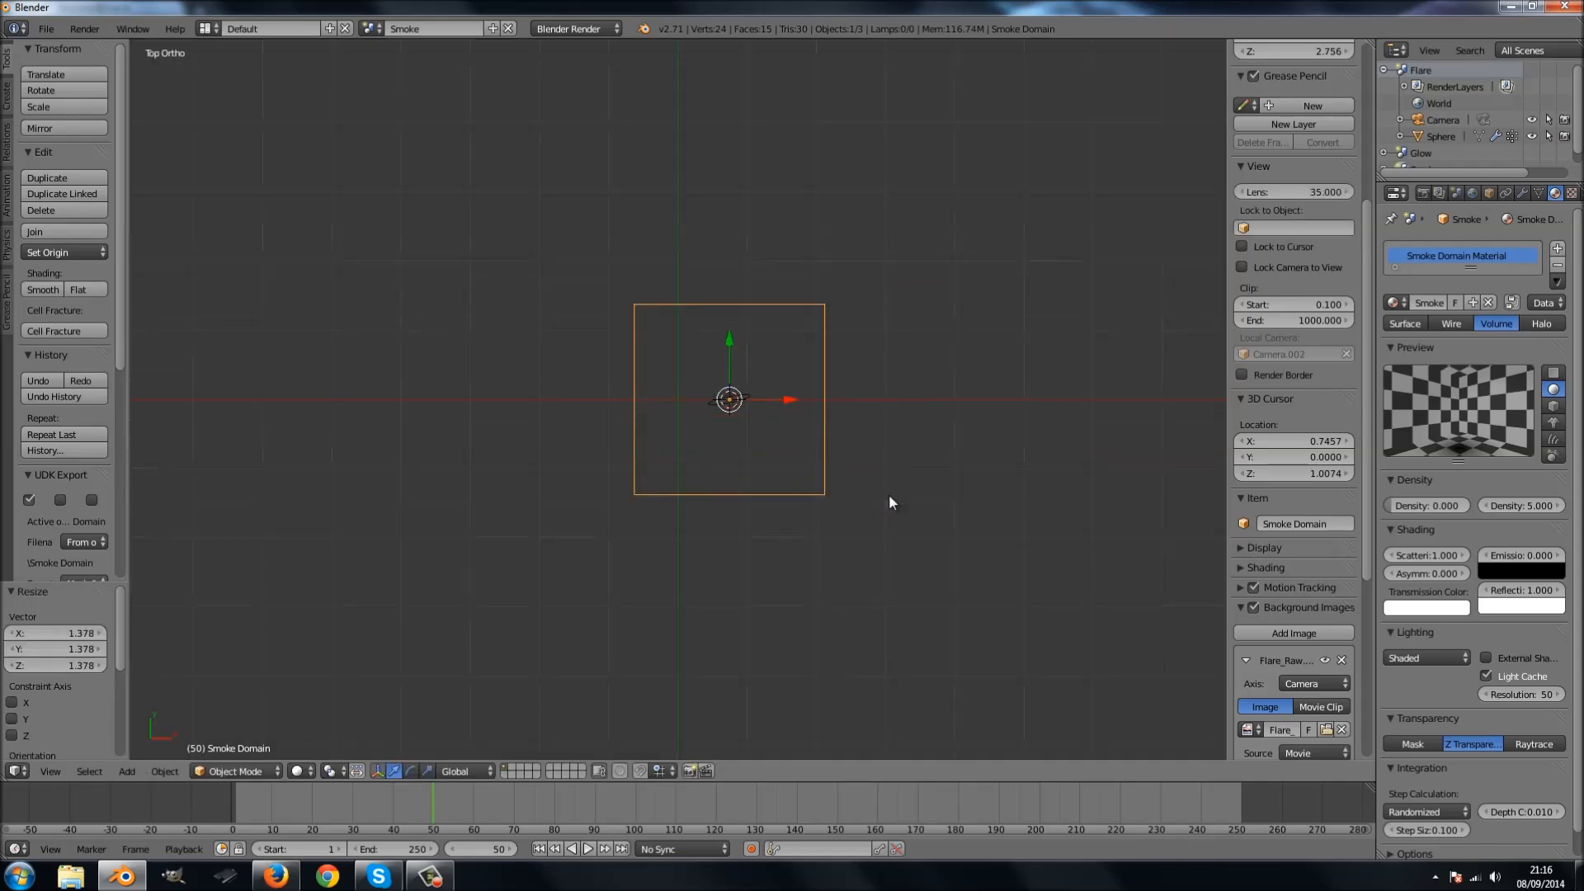
{"action": "key", "text": "s"}
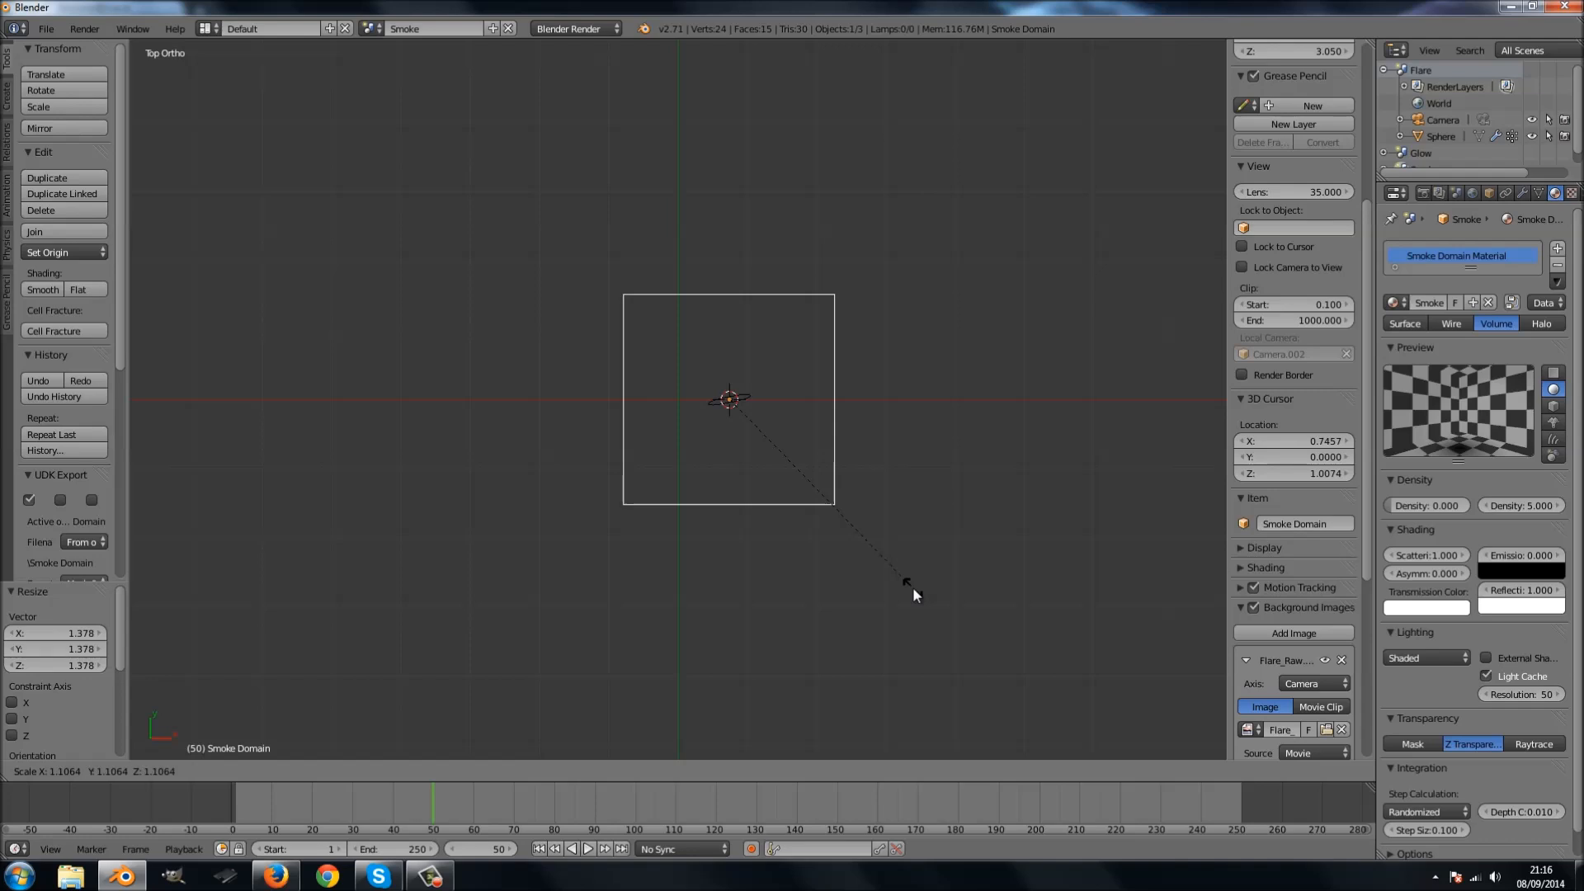
{"action": "key", "text": "y"}
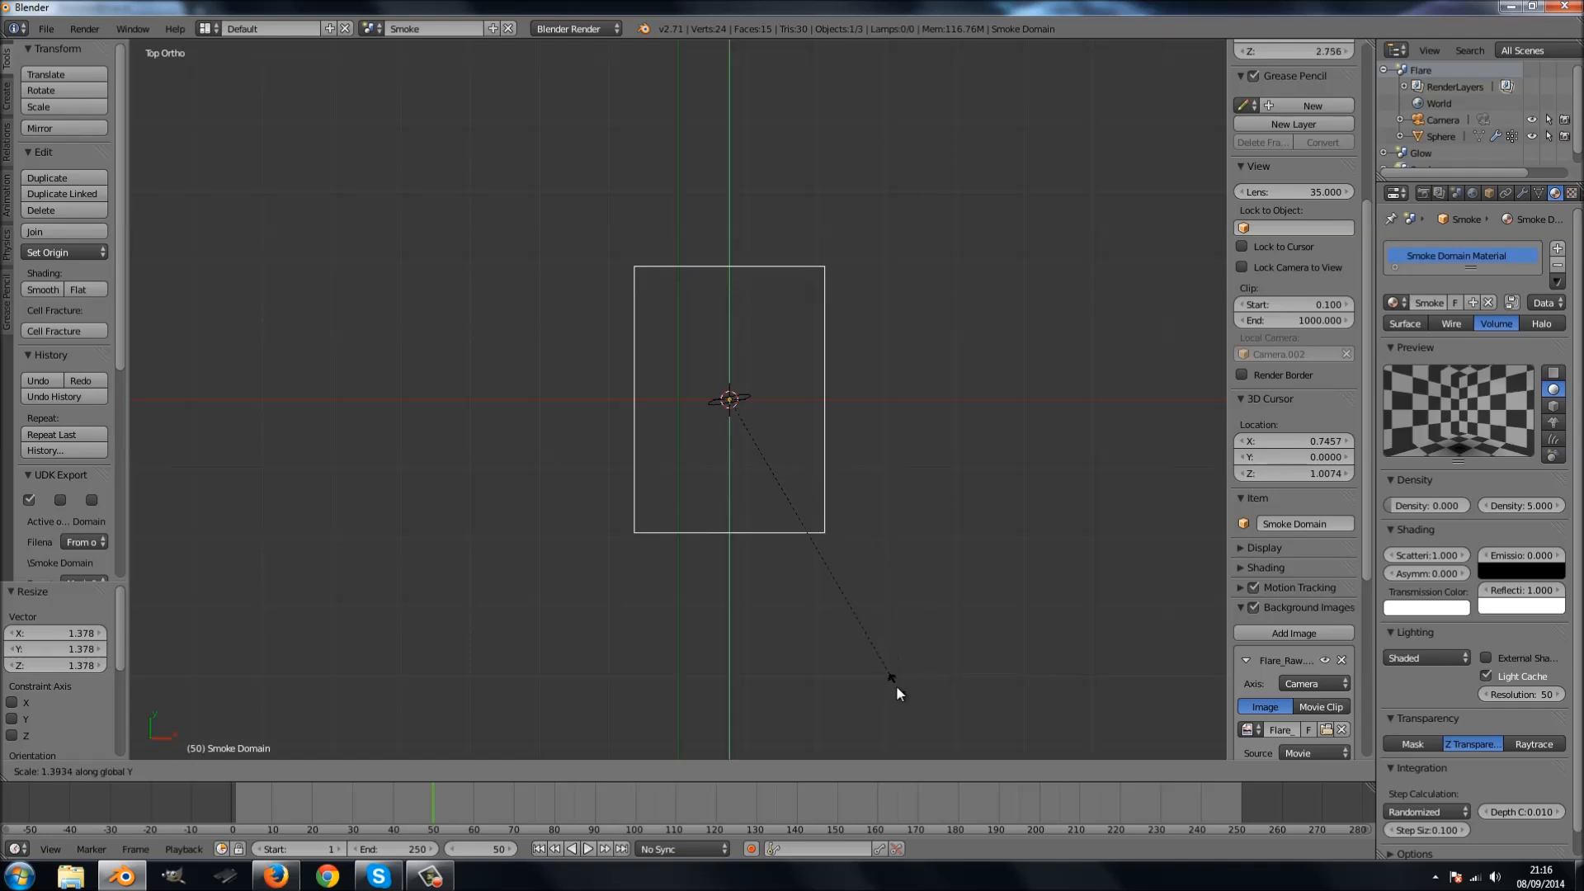
{"action": "left_click", "coordinate": [894, 691]}
{"action": "key", "text": "g"}
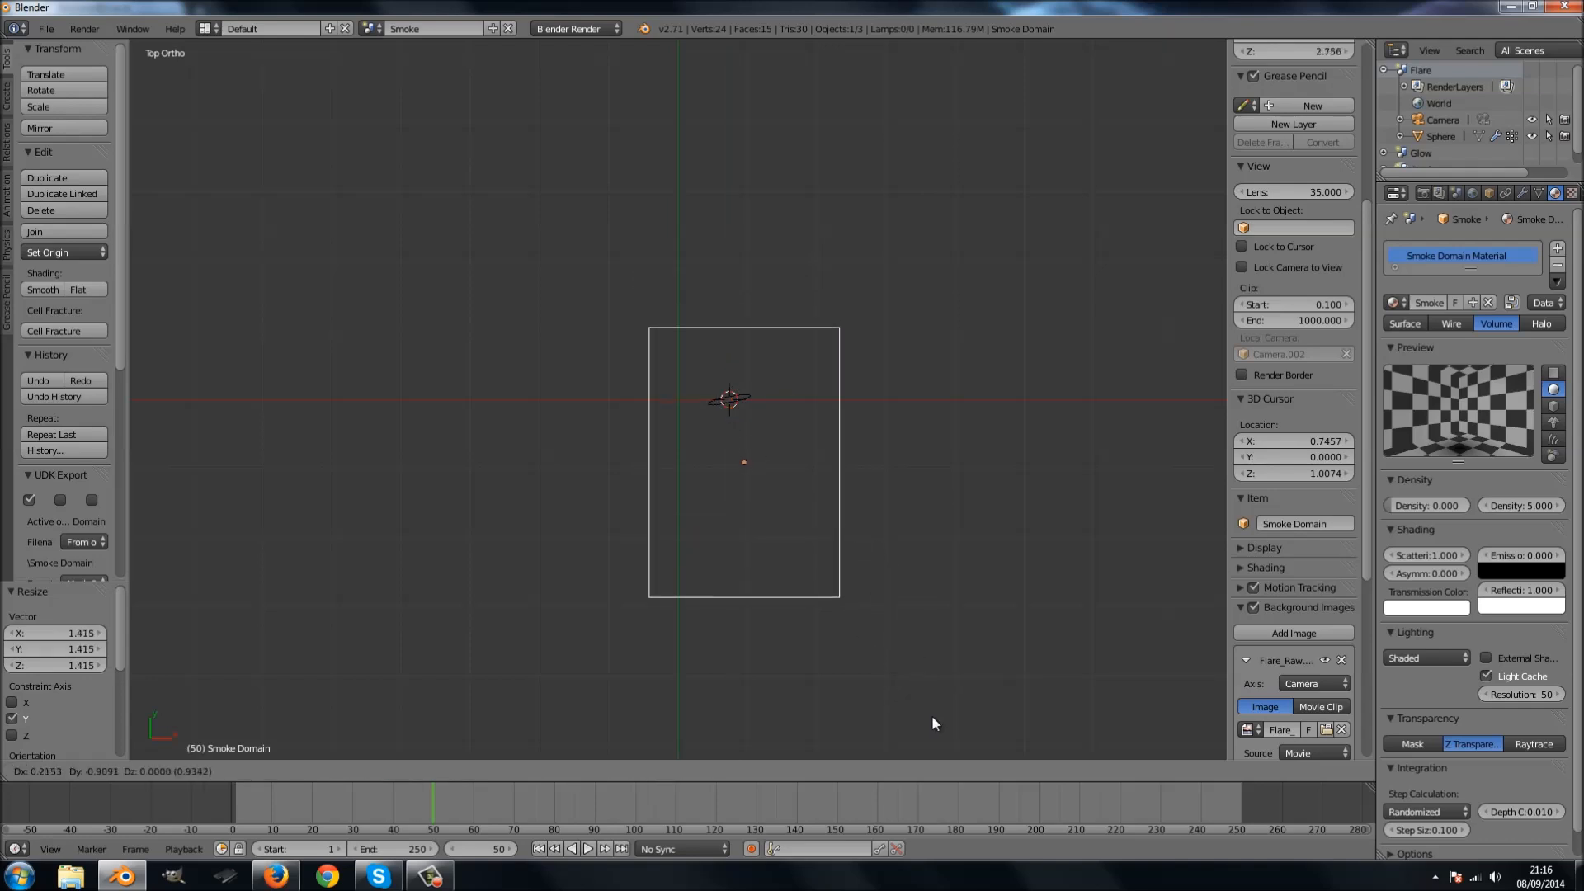
{"action": "left_click", "coordinate": [937, 717]}
Widen the smoke domain along X by about 1.14 and move it about 0.47 in X and -0.25 in Y.
{"action": "key", "text": "s"}
{"action": "key", "text": "x"}
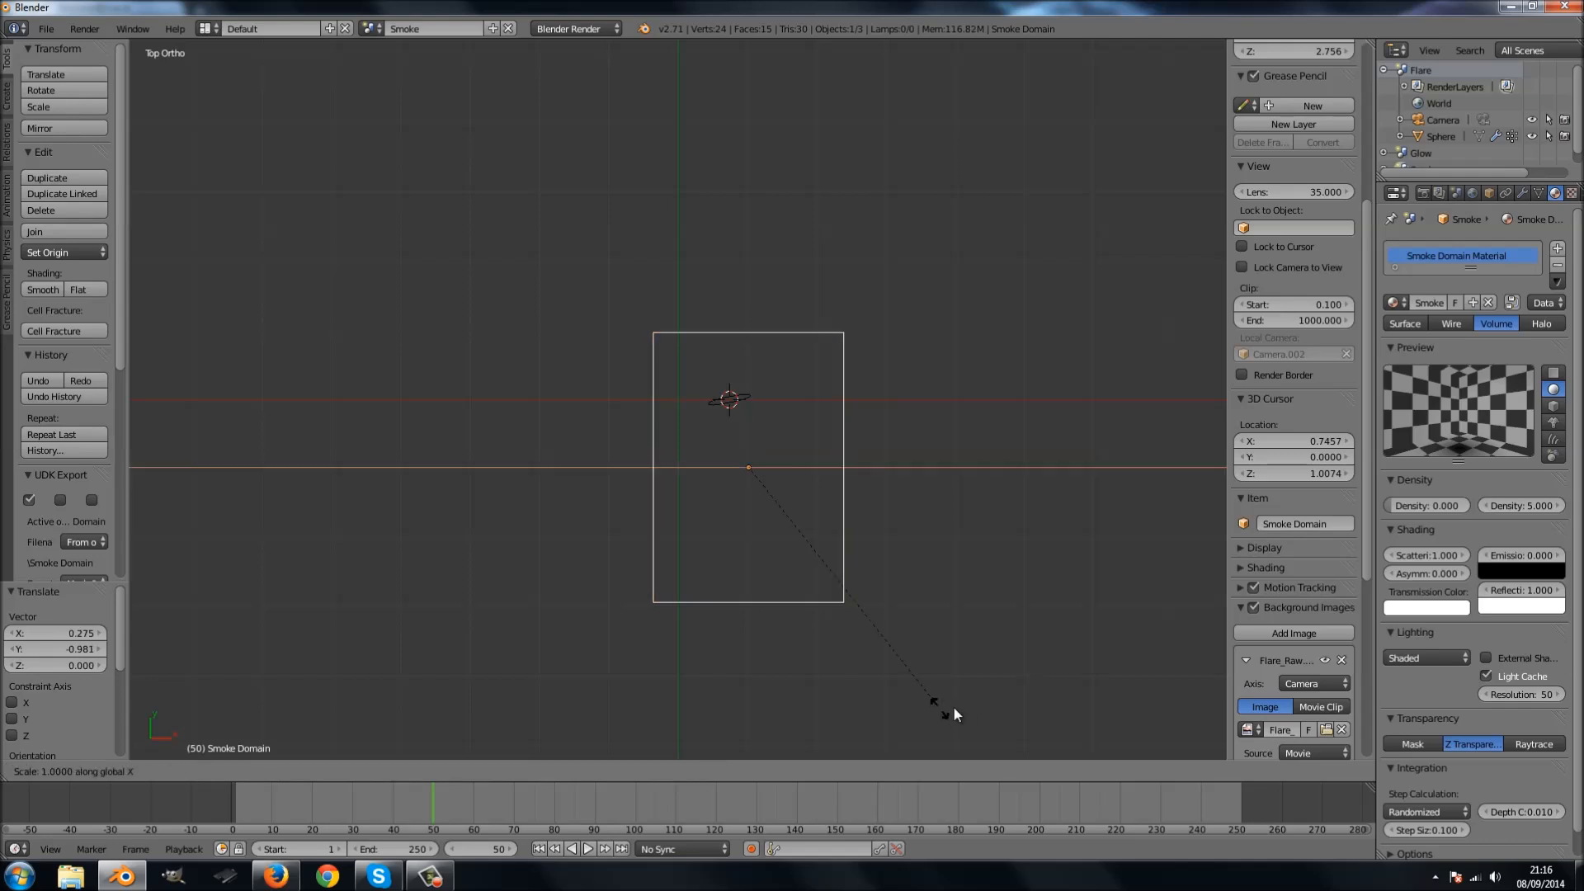
{"action": "left_click", "coordinate": [998, 707]}
{"action": "key", "text": "g"}
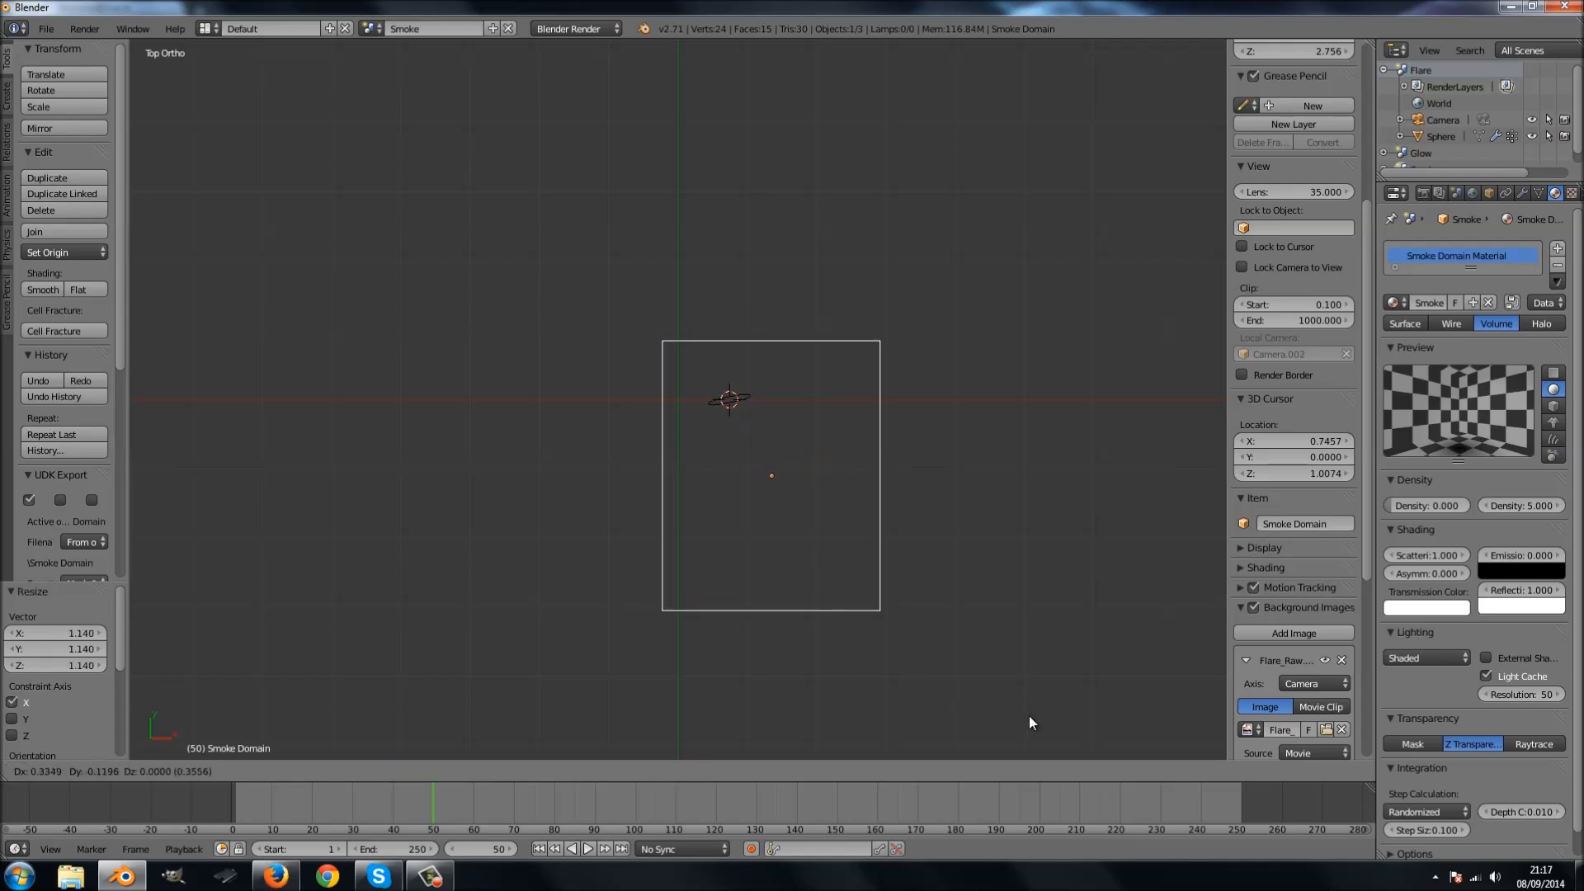
{"action": "left_click", "coordinate": [1036, 723]}
In the front view, stretch the smoke domain along Z by about 1.13 and enlarge it uniformly by about 1.07.
{"action": "key", "text": "KP_1"}
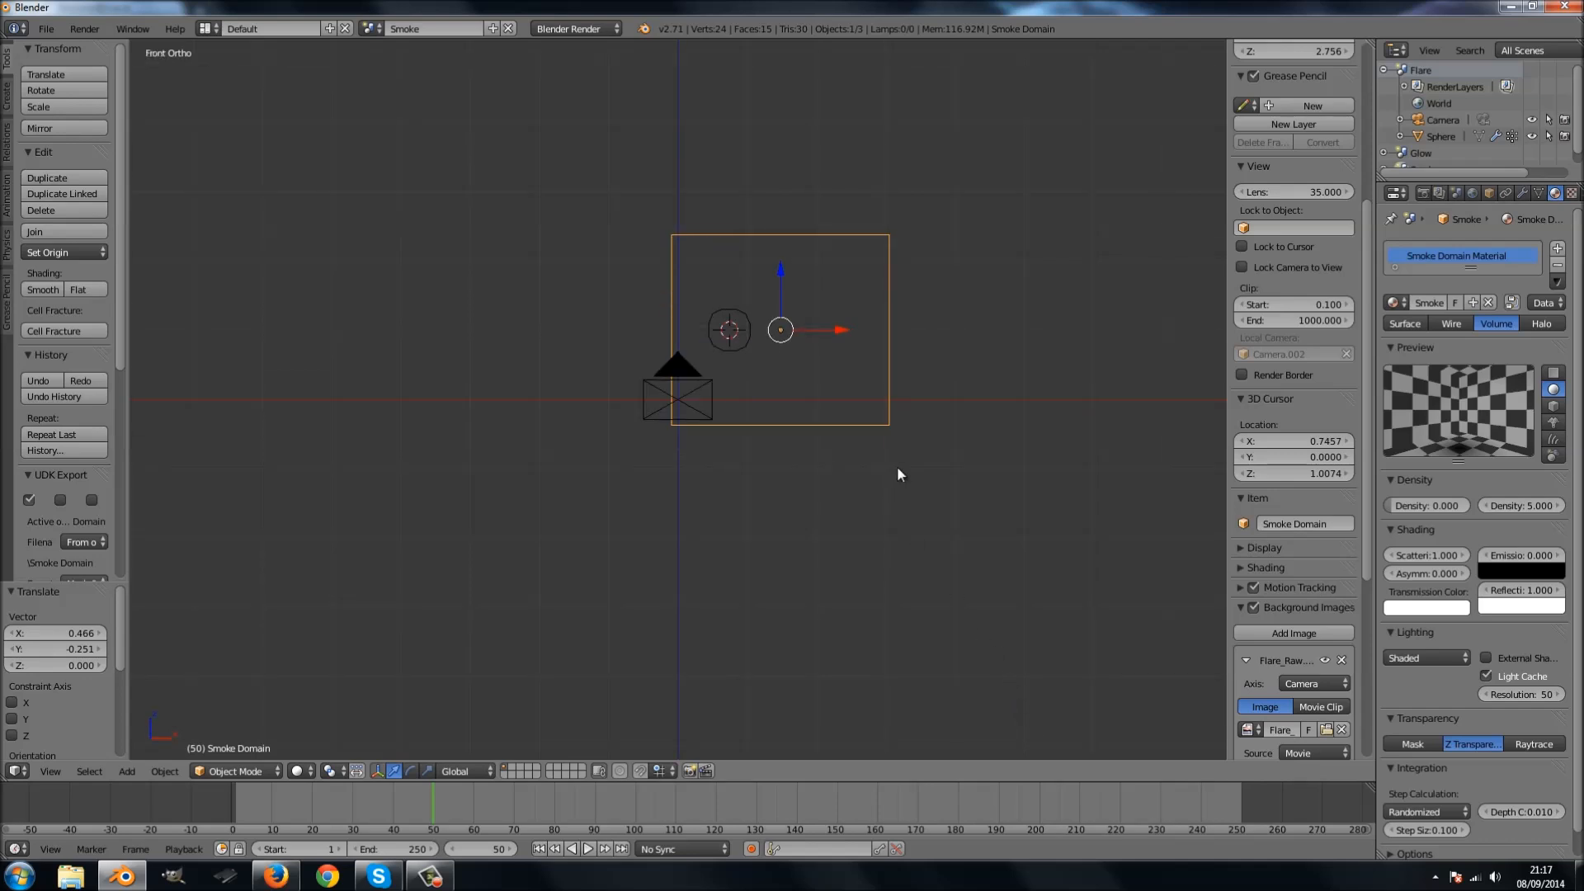
{"action": "key", "text": "s"}
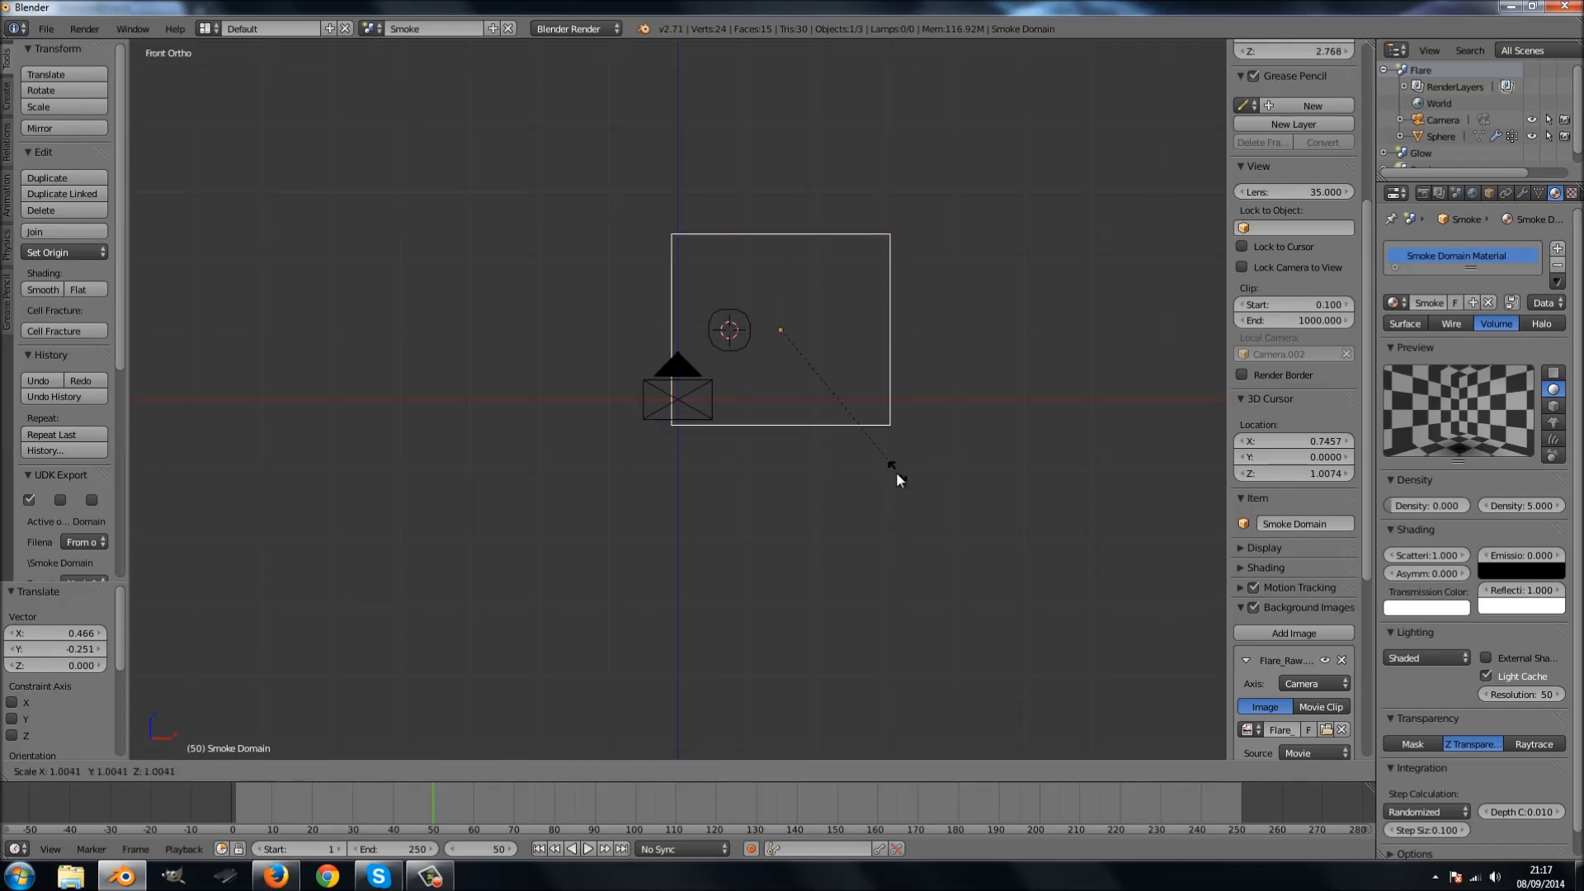
{"action": "key", "text": "z"}
{"action": "left_click", "coordinate": [896, 499]}
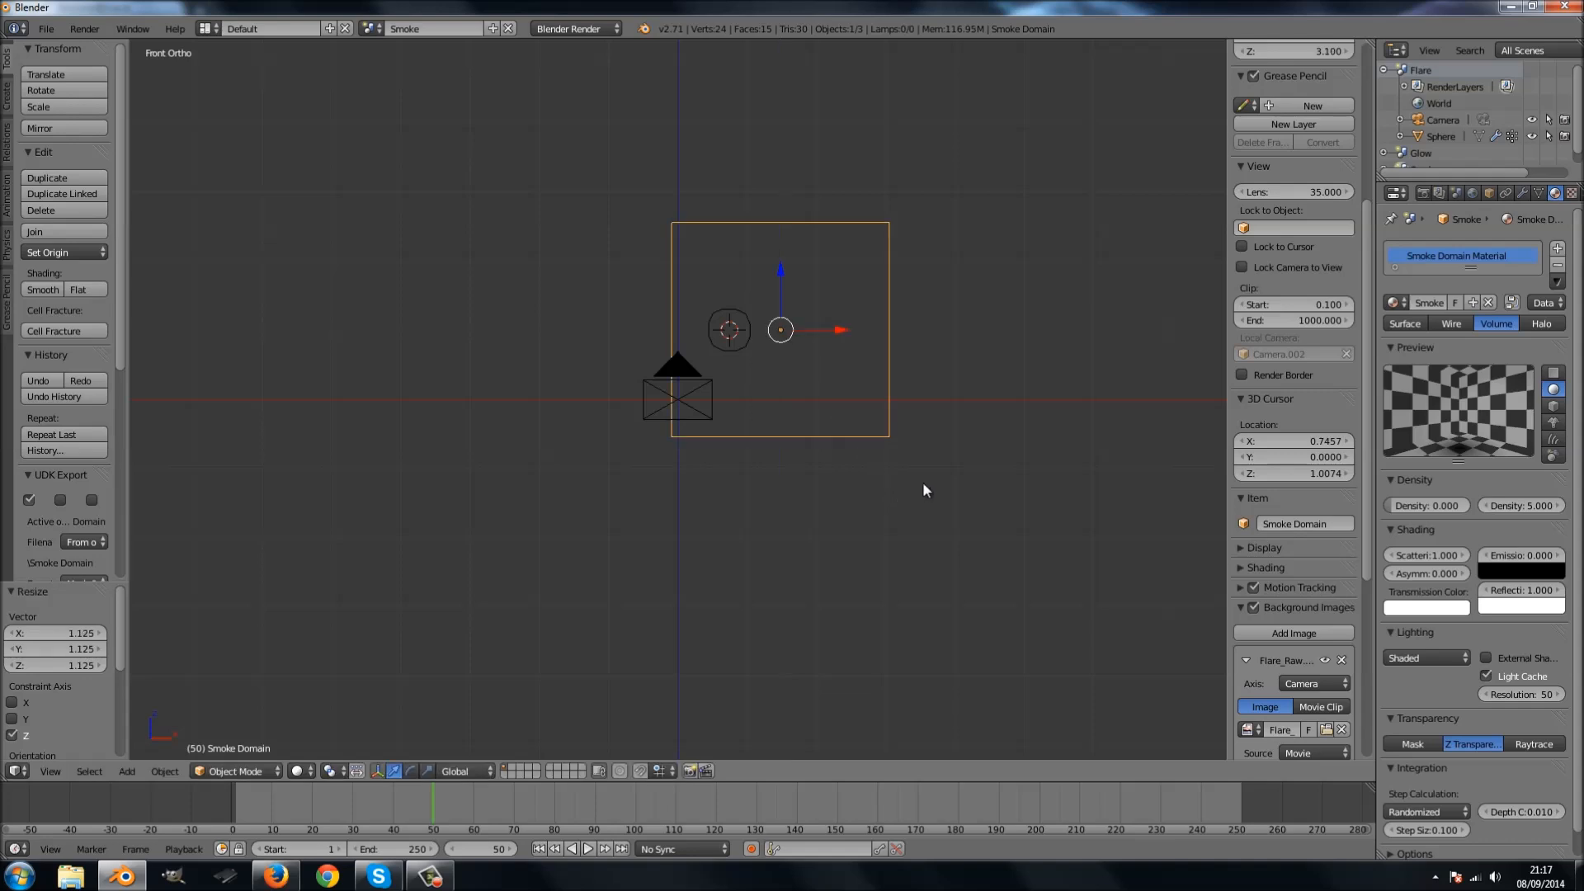
{"action": "key", "text": "s"}
{"action": "left_click", "coordinate": [948, 503]}
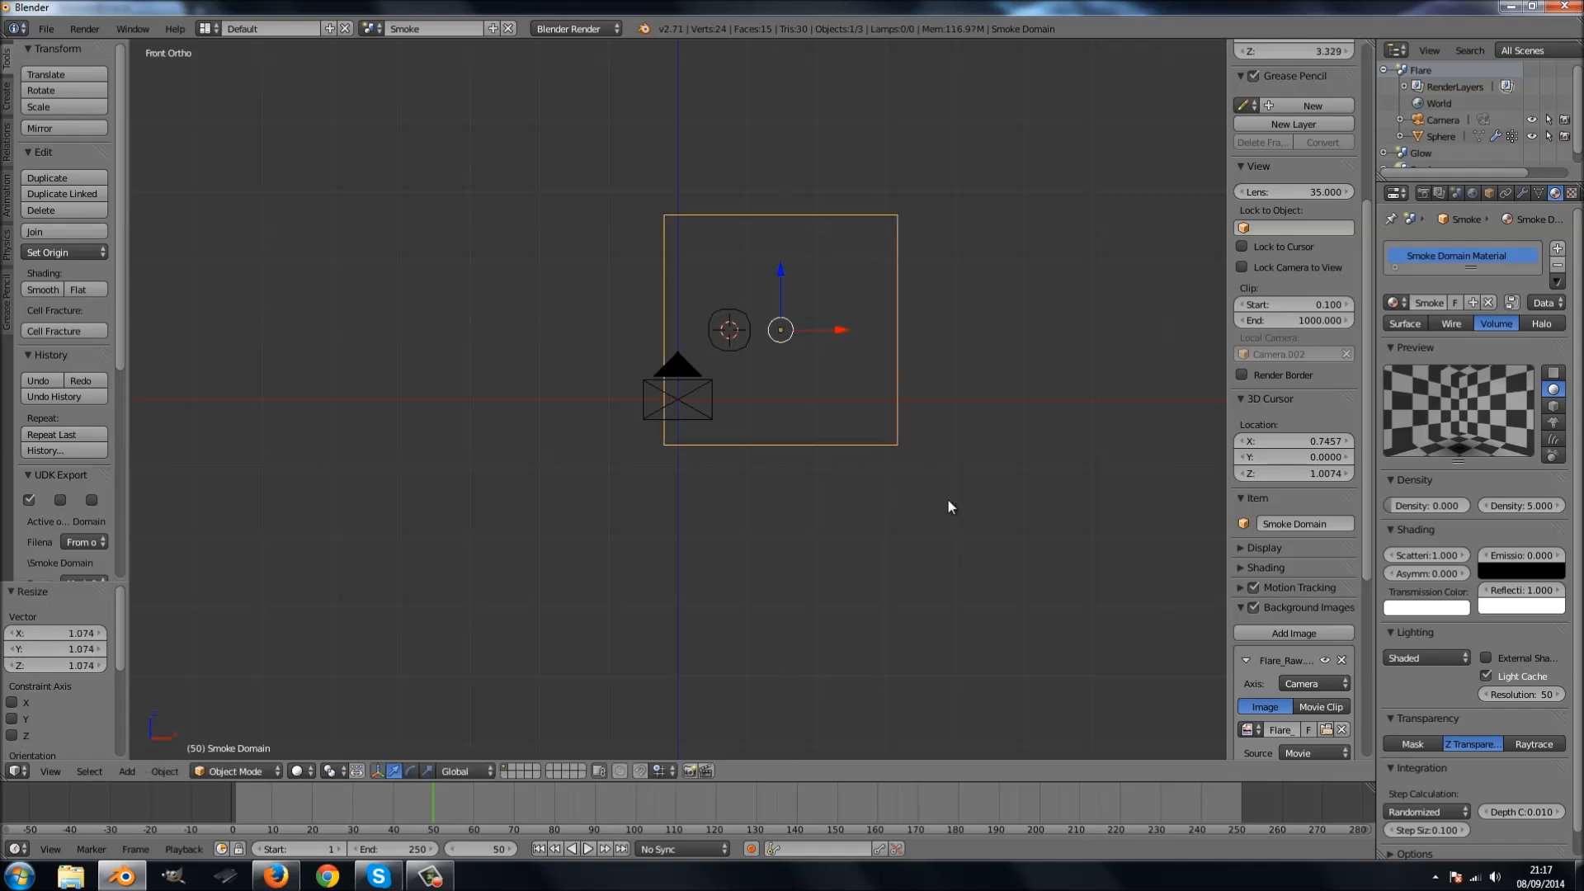
Play the smoke simulation from the first frame in the camera view with everything deselected, and return to the first frame.
{"action": "key", "text": "KP_0"}
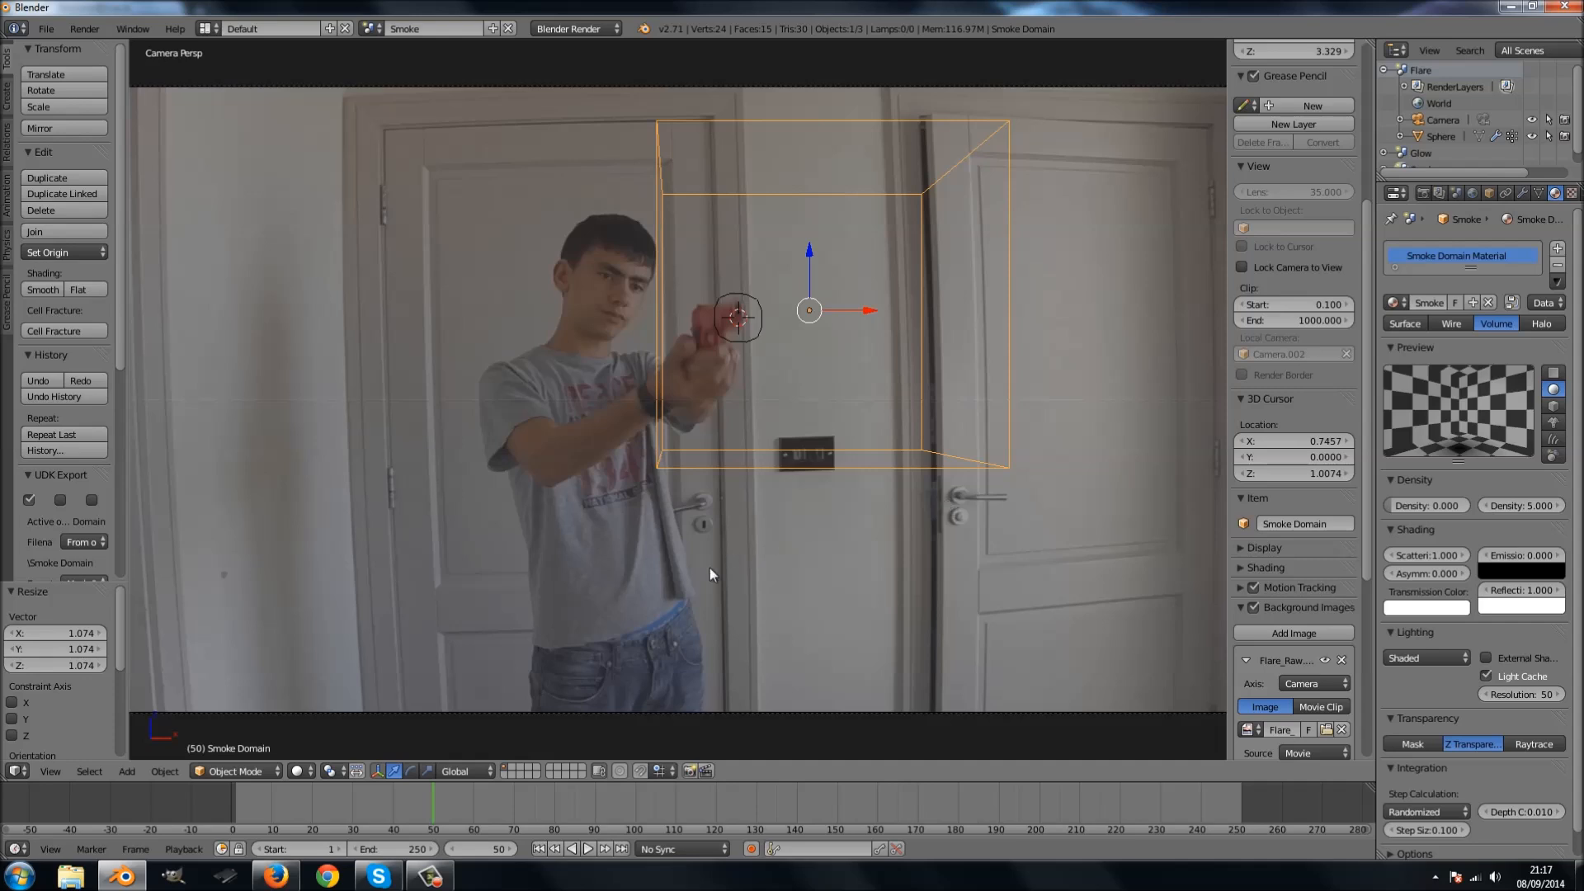
{"action": "left_click", "coordinate": [537, 850]}
{"action": "key", "text": "alt+a"}
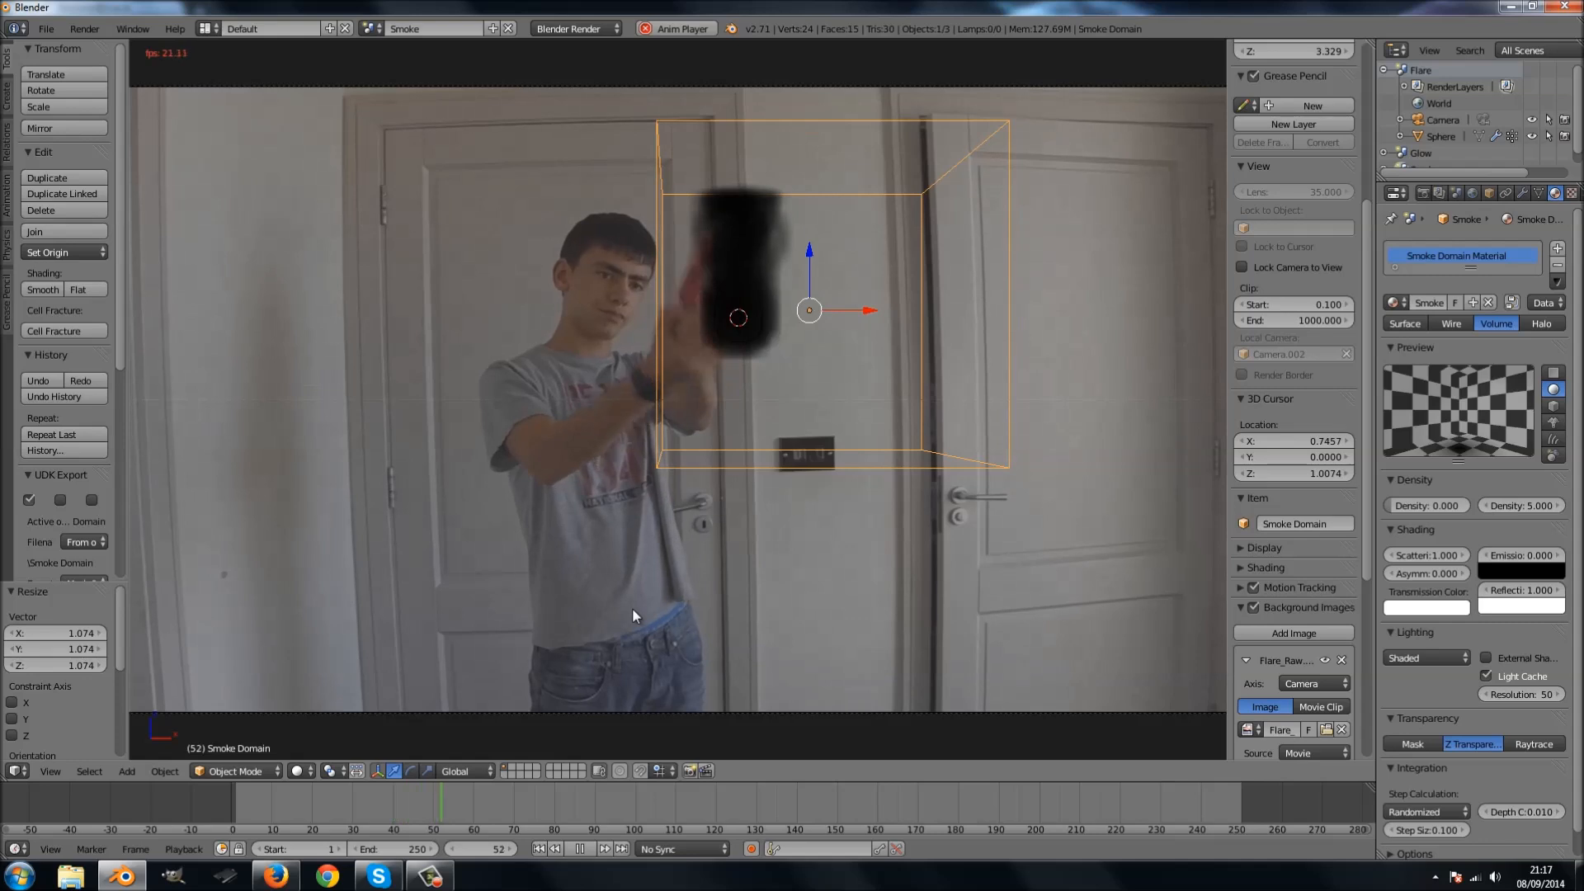
{"action": "key", "text": "a"}
{"action": "left_click", "coordinate": [537, 850]}
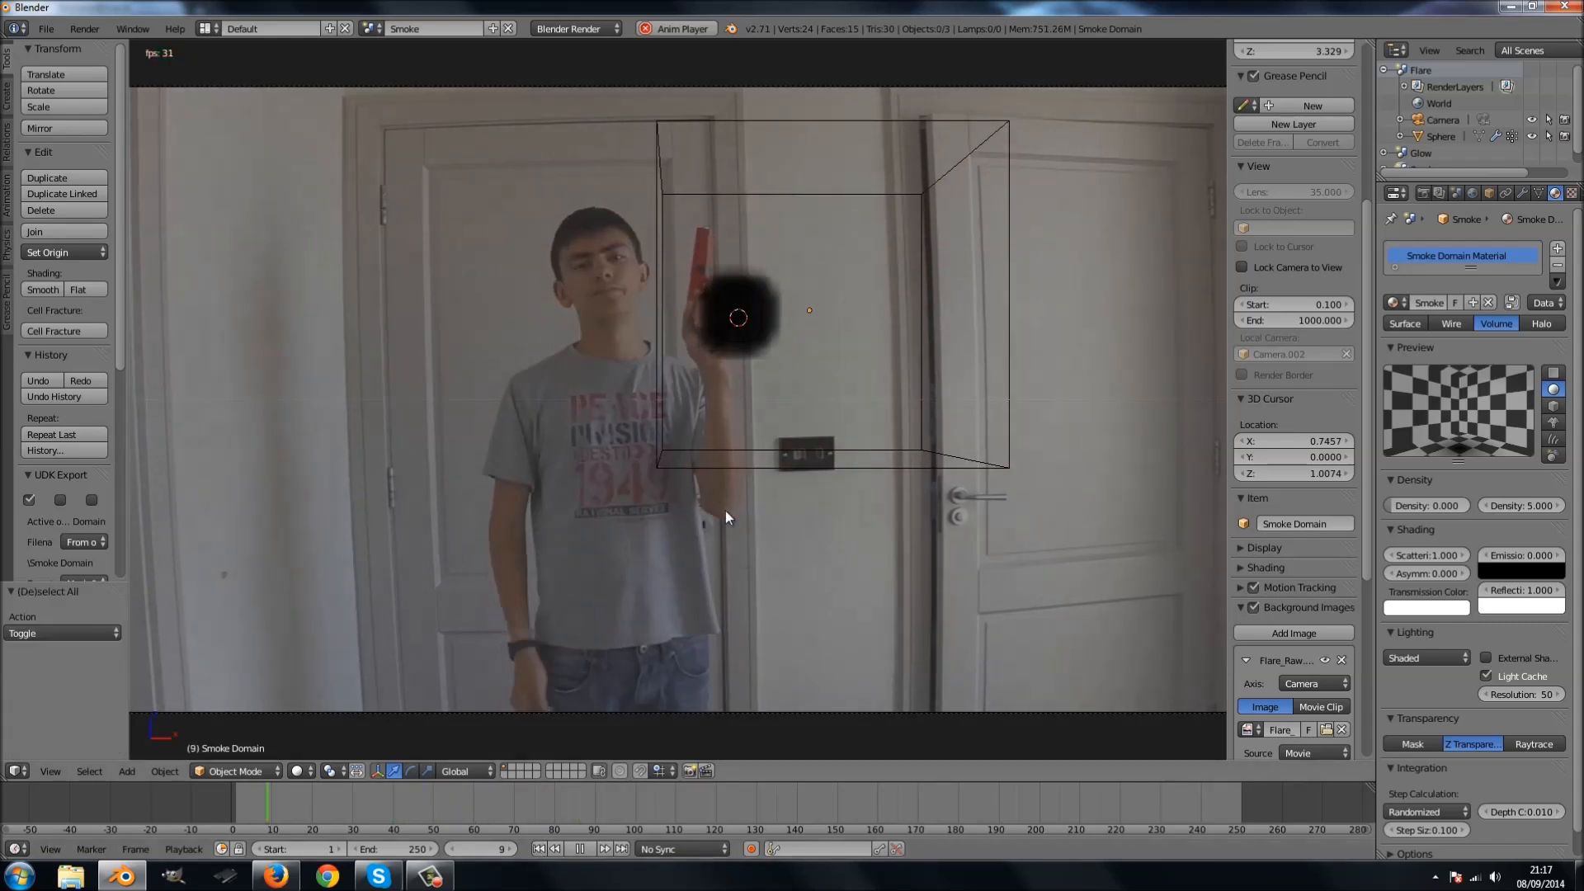
{"action": "left_click", "coordinate": [578, 850]}
{"action": "left_click", "coordinate": [537, 849]}
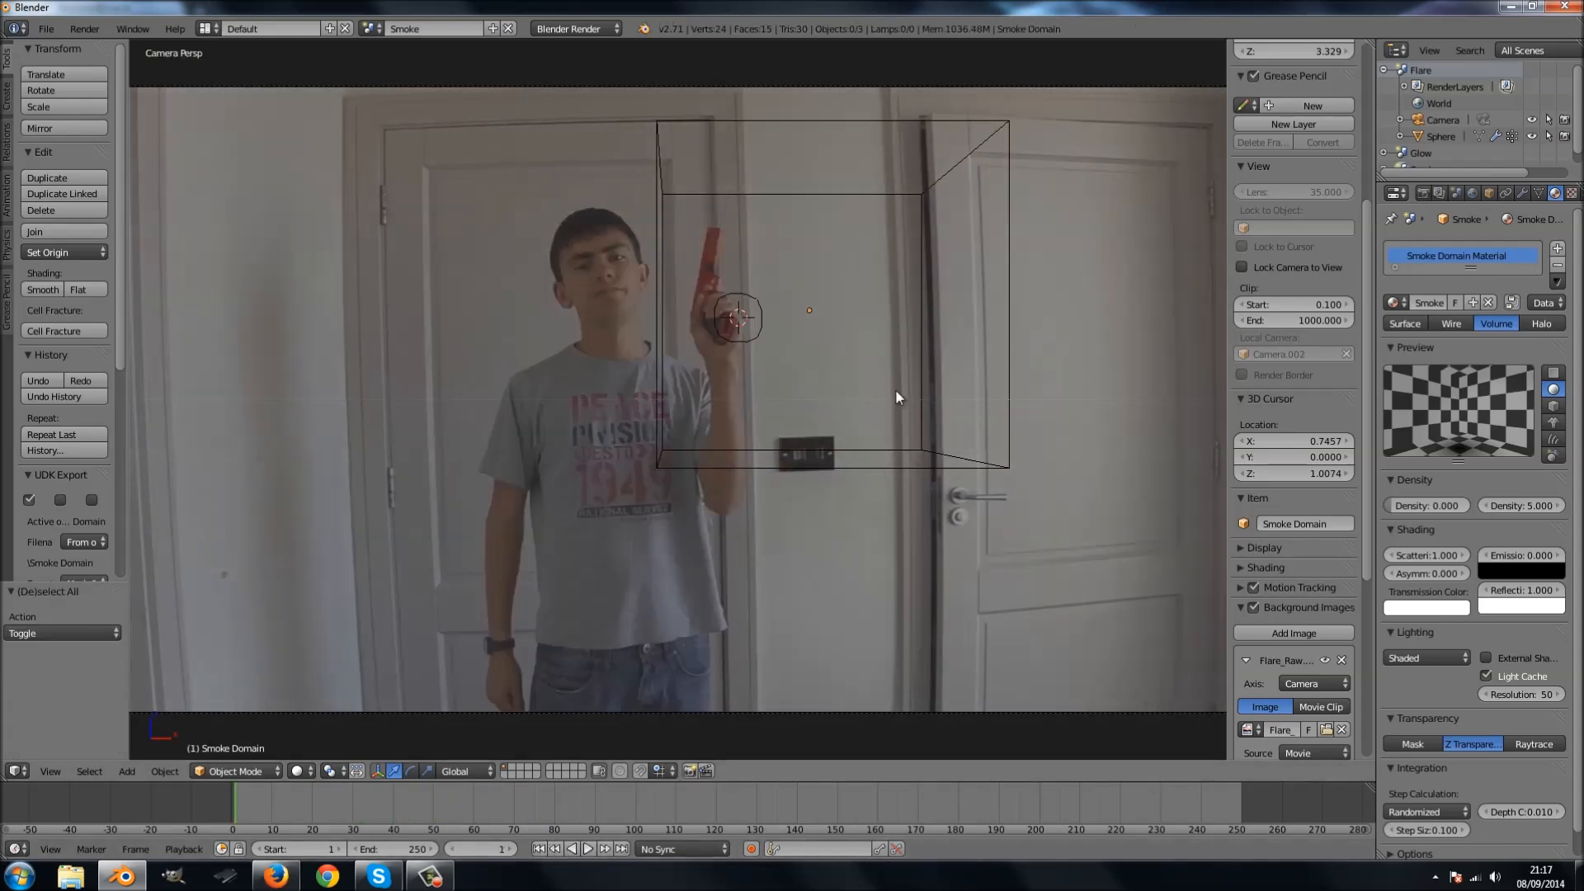
Add a particle system to the smoke domain and set its emission to start at frame 51 and end at frame 52.
{"action": "scroll", "coordinate": [1561, 197], "scroll_direction": "down", "scroll_amount": 1}
{"action": "left_click", "coordinate": [1558, 194]}
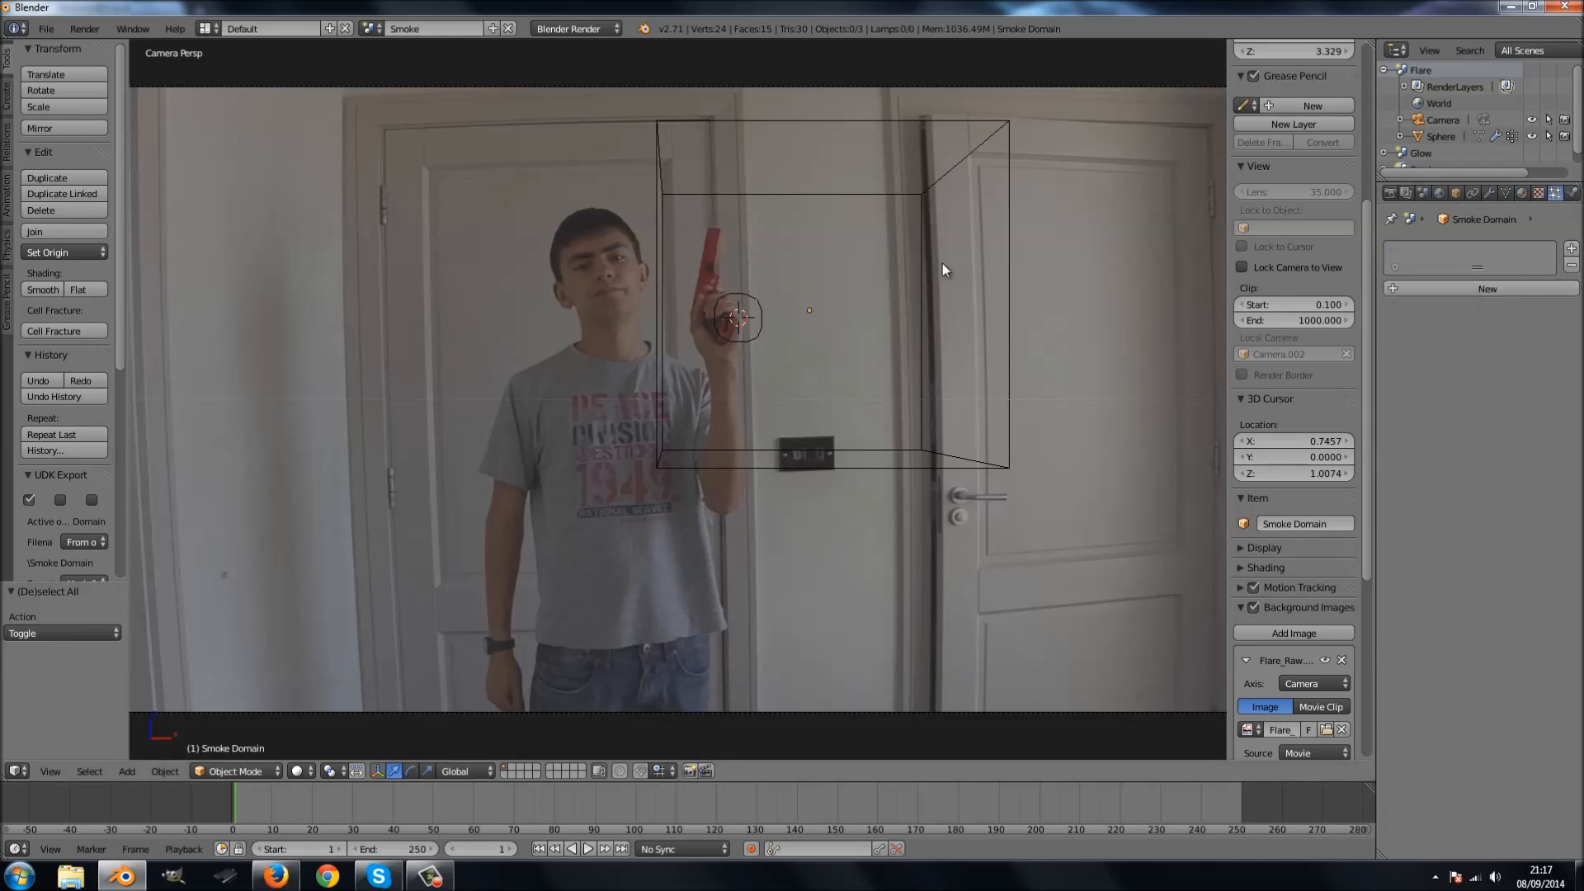
{"action": "left_click", "coordinate": [1429, 291]}
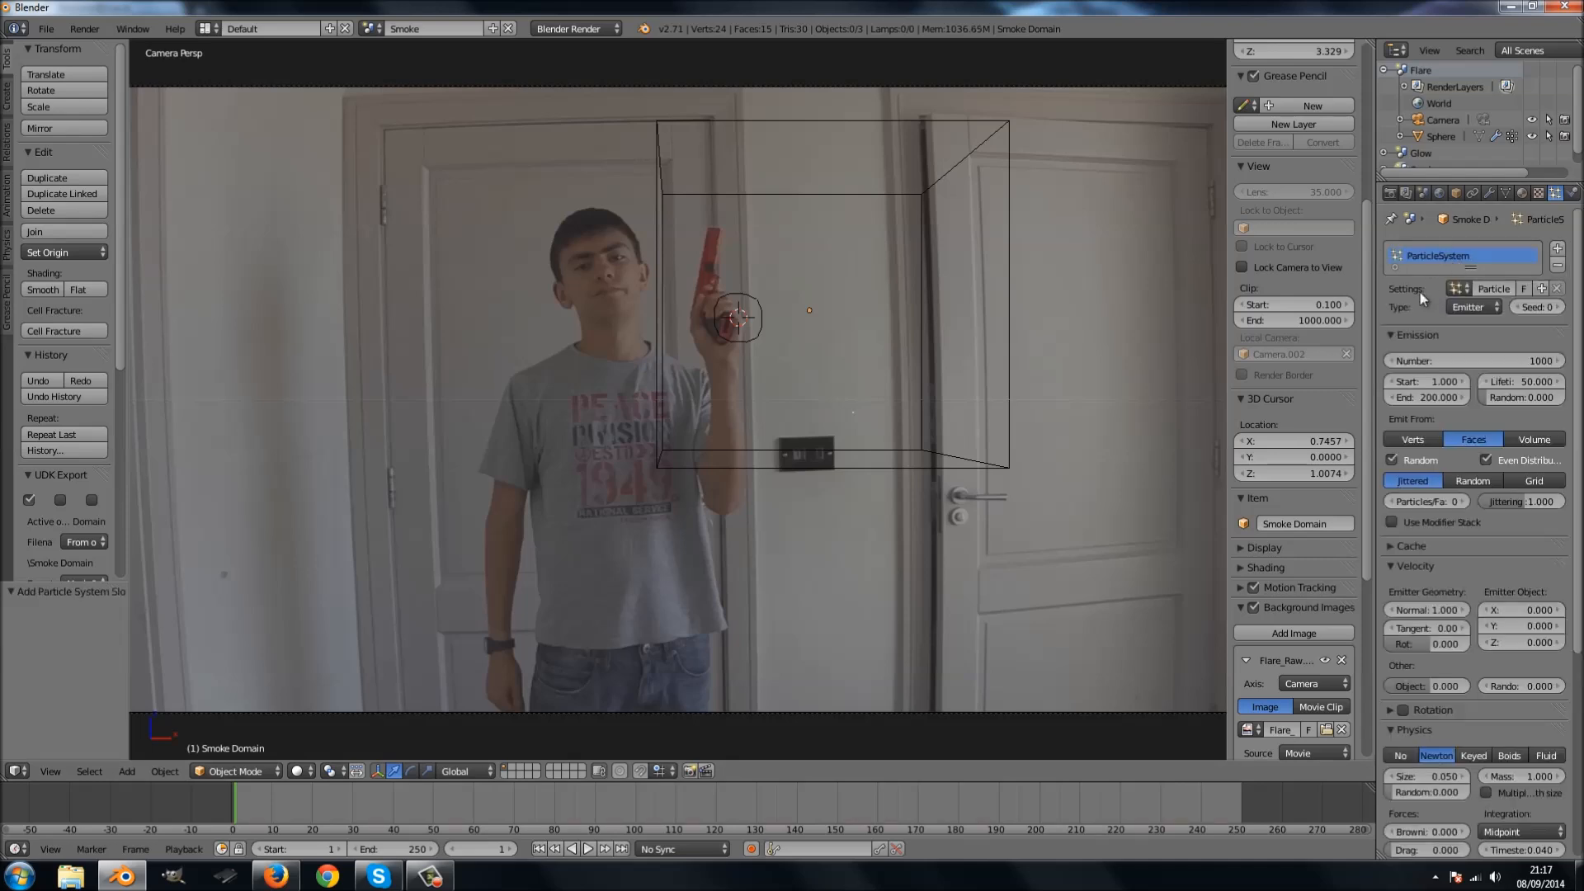
{"action": "left_click", "coordinate": [1433, 384]}
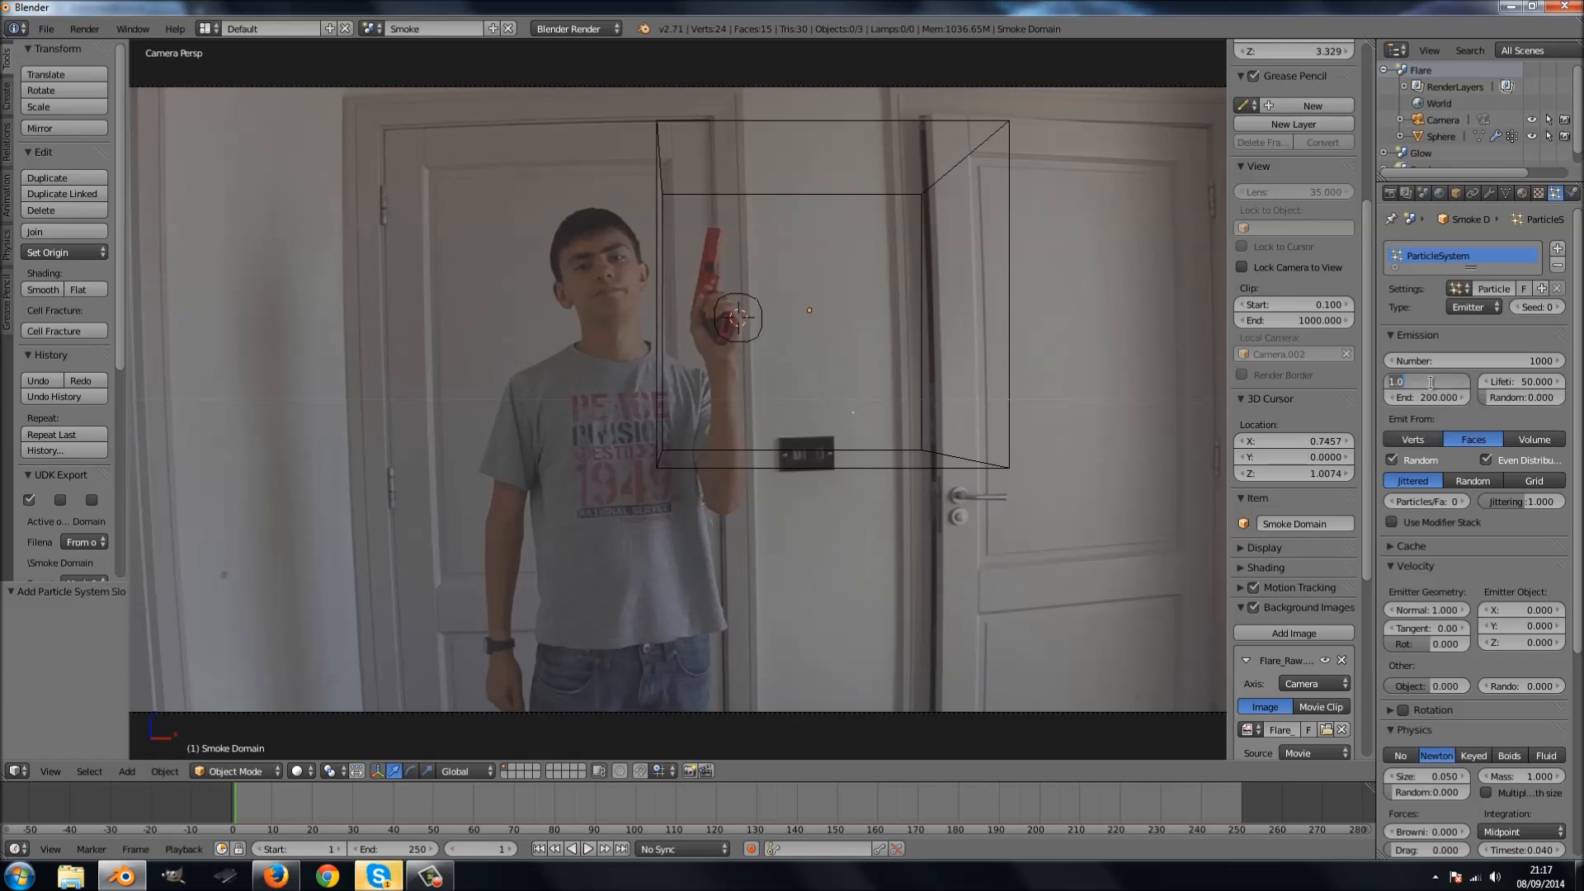
{"action": "type", "text": "50"}
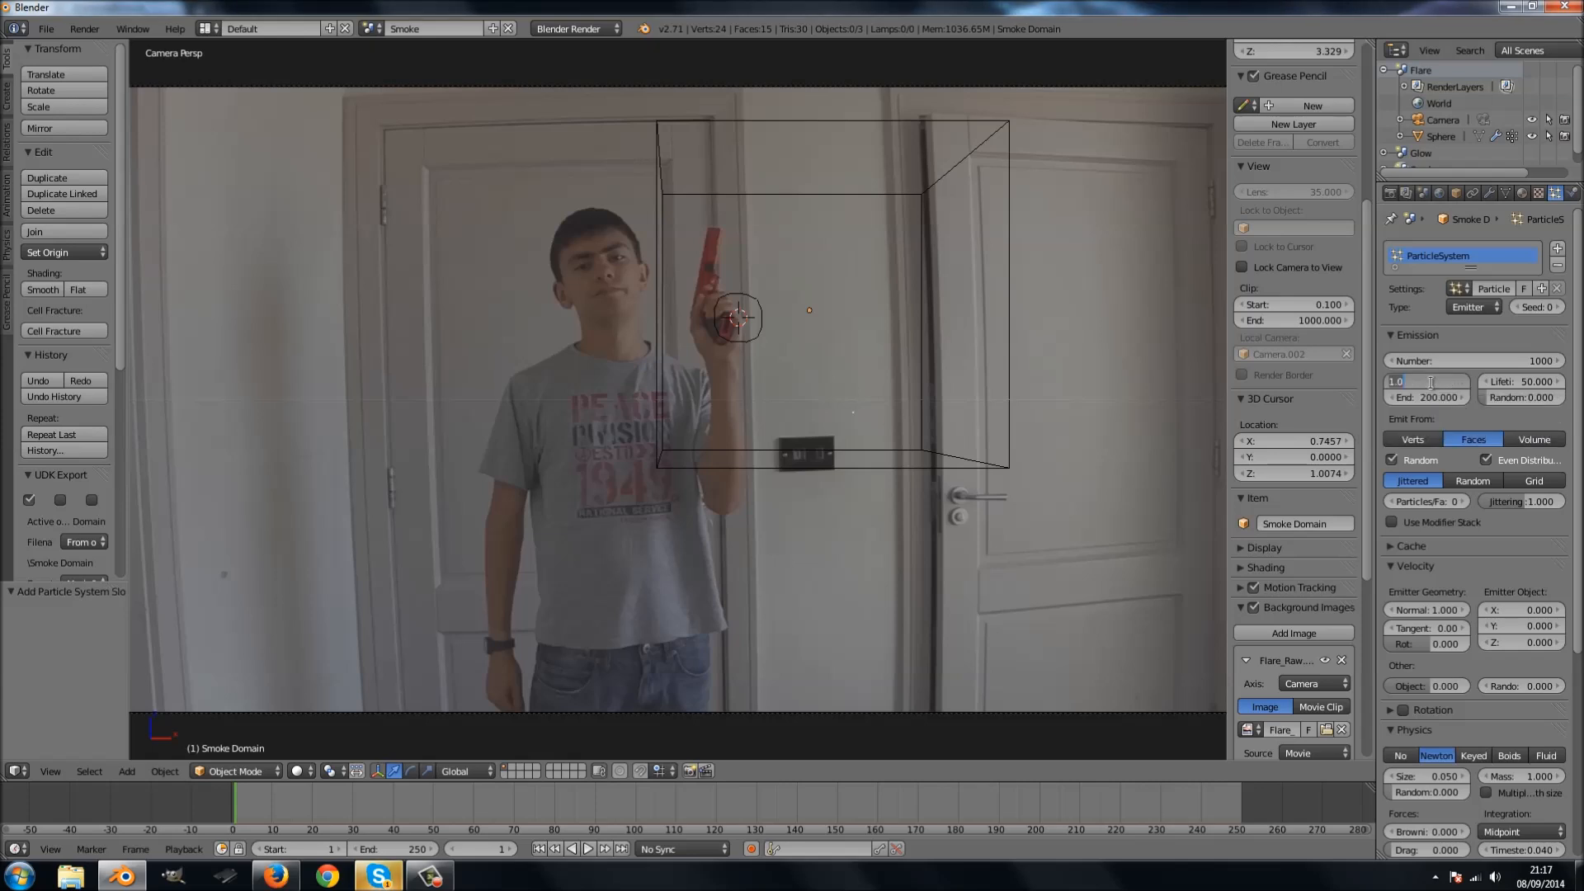
{"action": "left_click", "coordinate": [1434, 398]}
{"action": "left_click", "coordinate": [1433, 382]}
{"action": "type", "text": "51"}
{"action": "left_click", "coordinate": [1431, 397]}
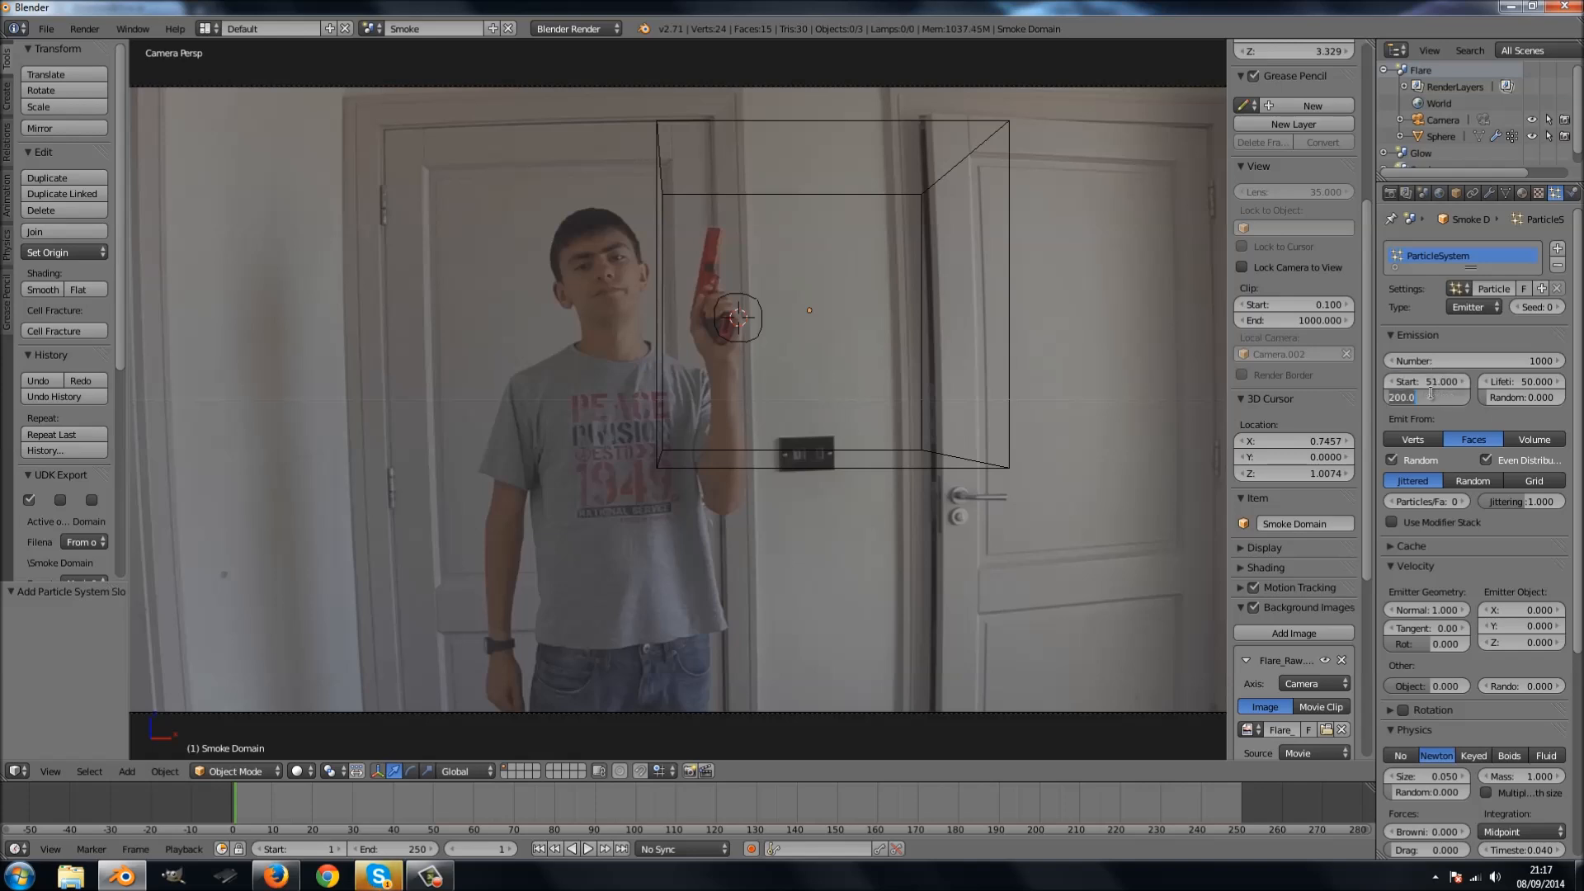
{"action": "type", "text": "52."}
Set the particles' lifetime to 4 and their normal emitter velocity to 5.
{"action": "left_click", "coordinate": [1522, 382]}
{"action": "type", "text": "4"}
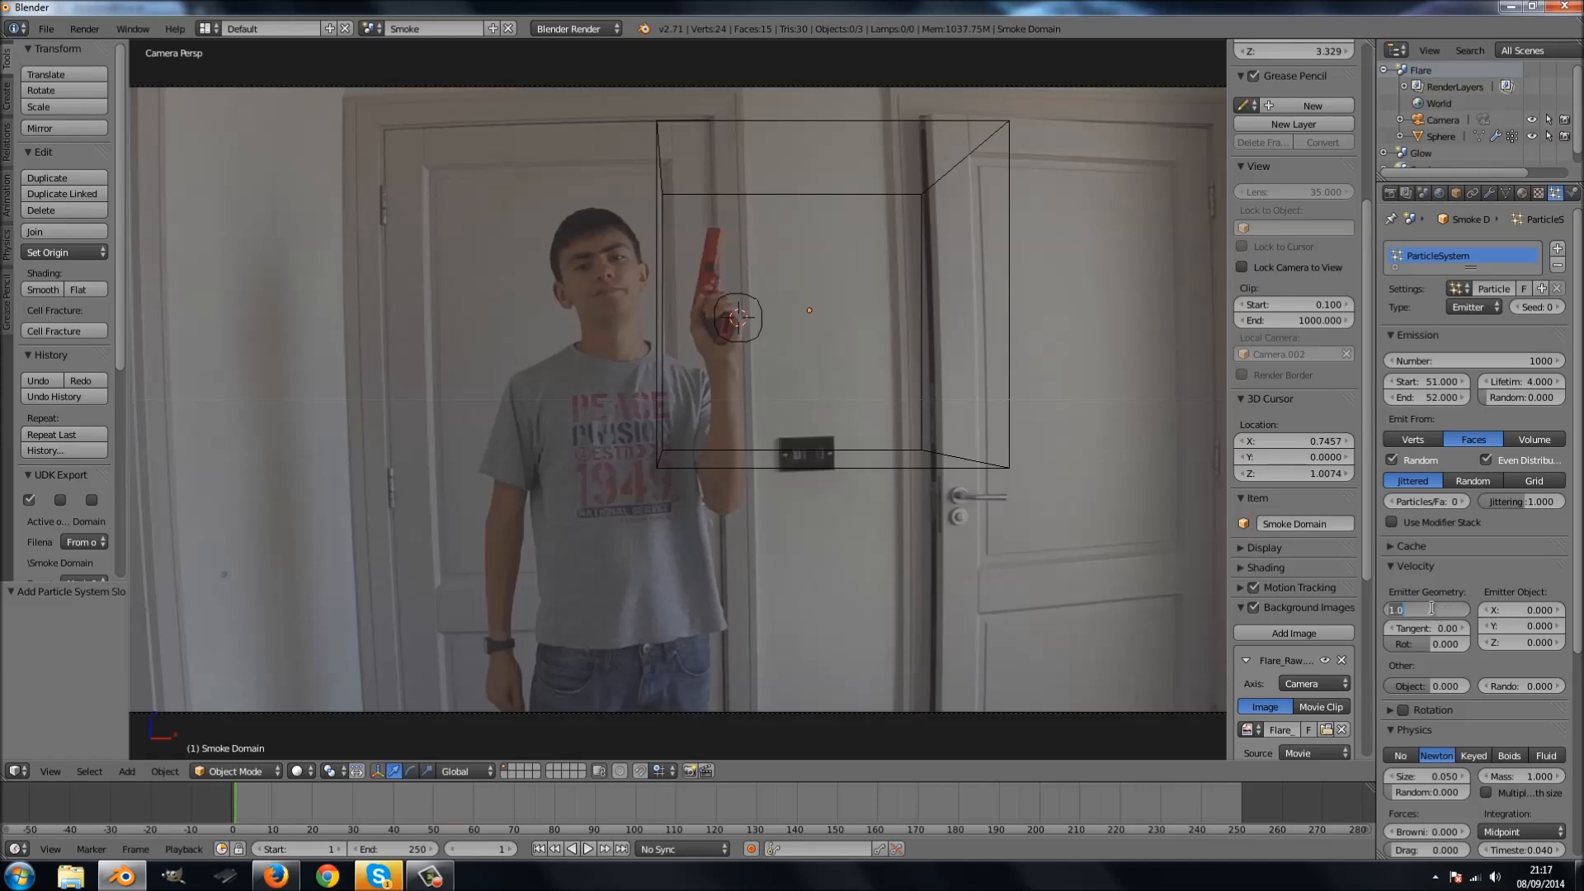
{"action": "type", "text": "5"}
{"action": "scroll", "coordinate": [1434, 608], "scroll_direction": "down", "scroll_amount": 9}
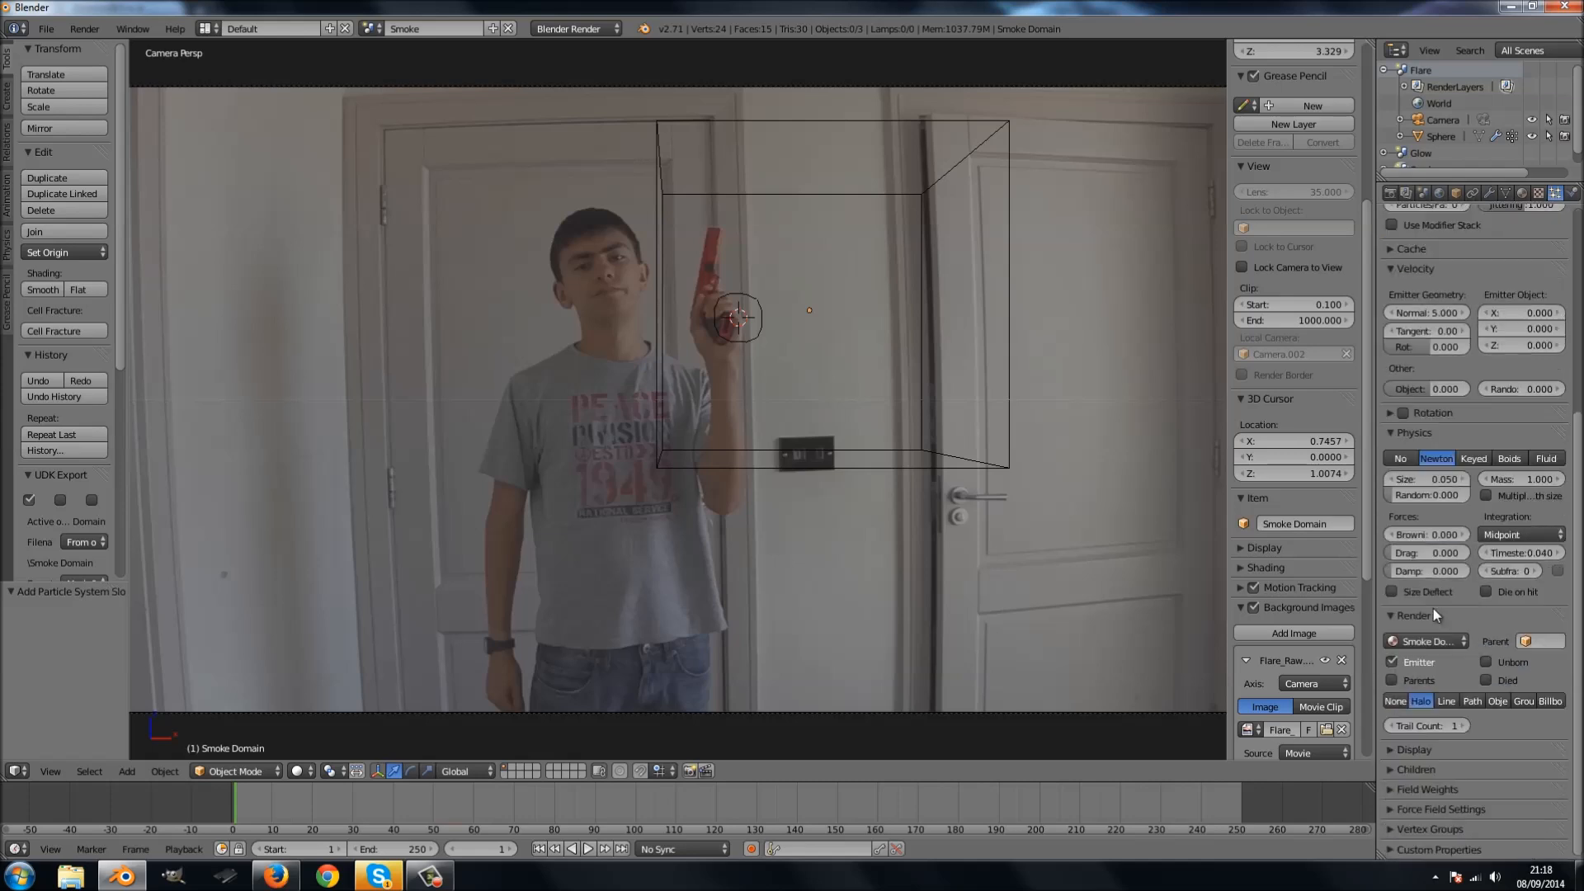
{"action": "left_click", "coordinate": [1391, 792]}
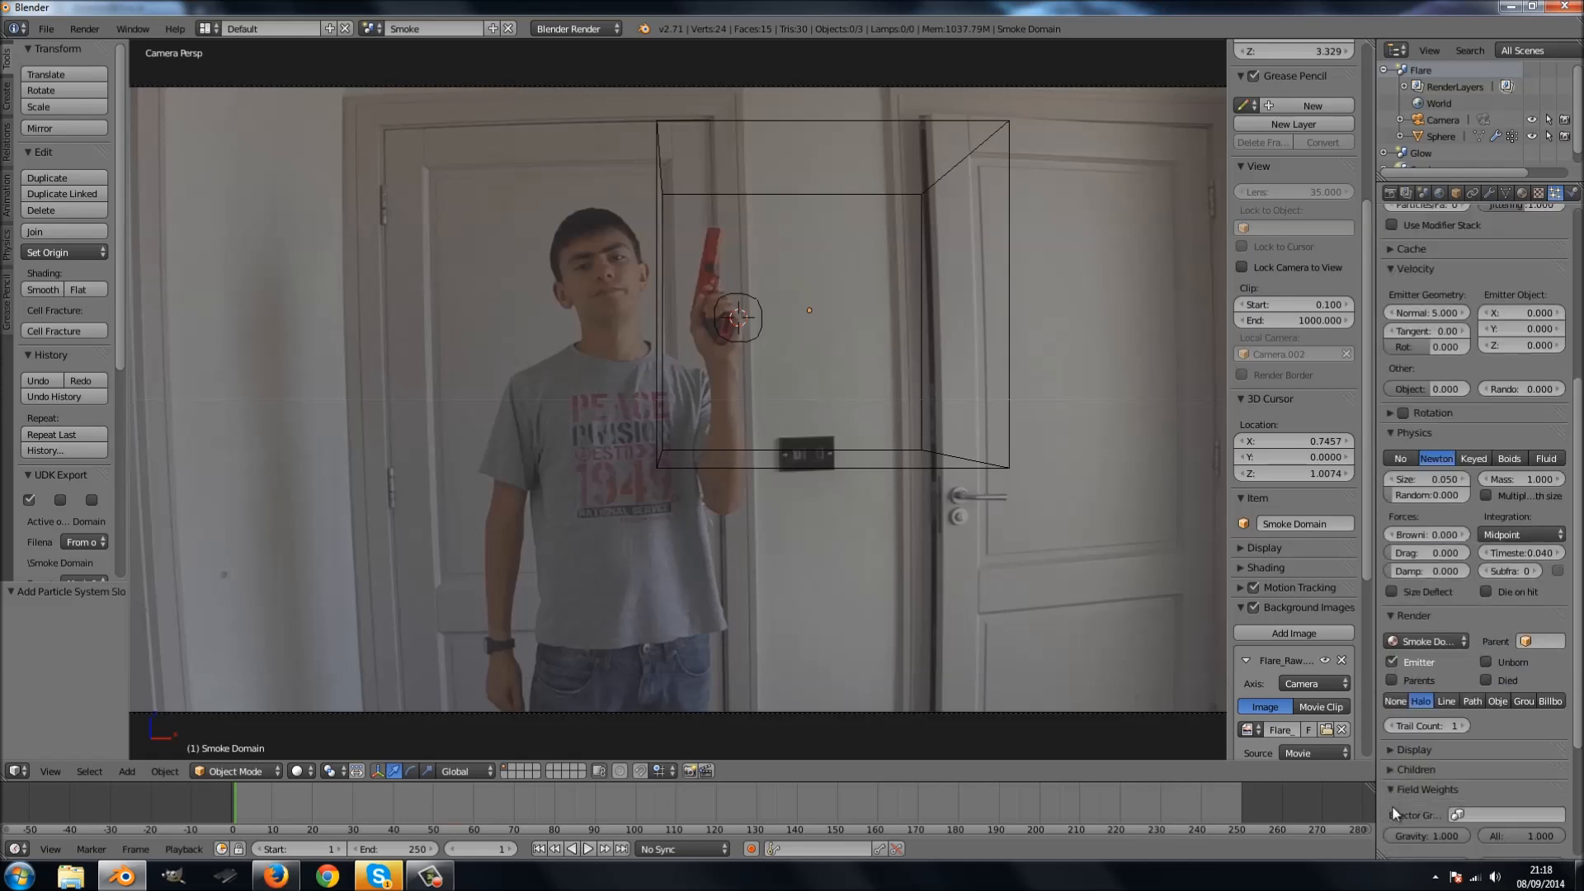
{"action": "left_click", "coordinate": [1394, 788]}
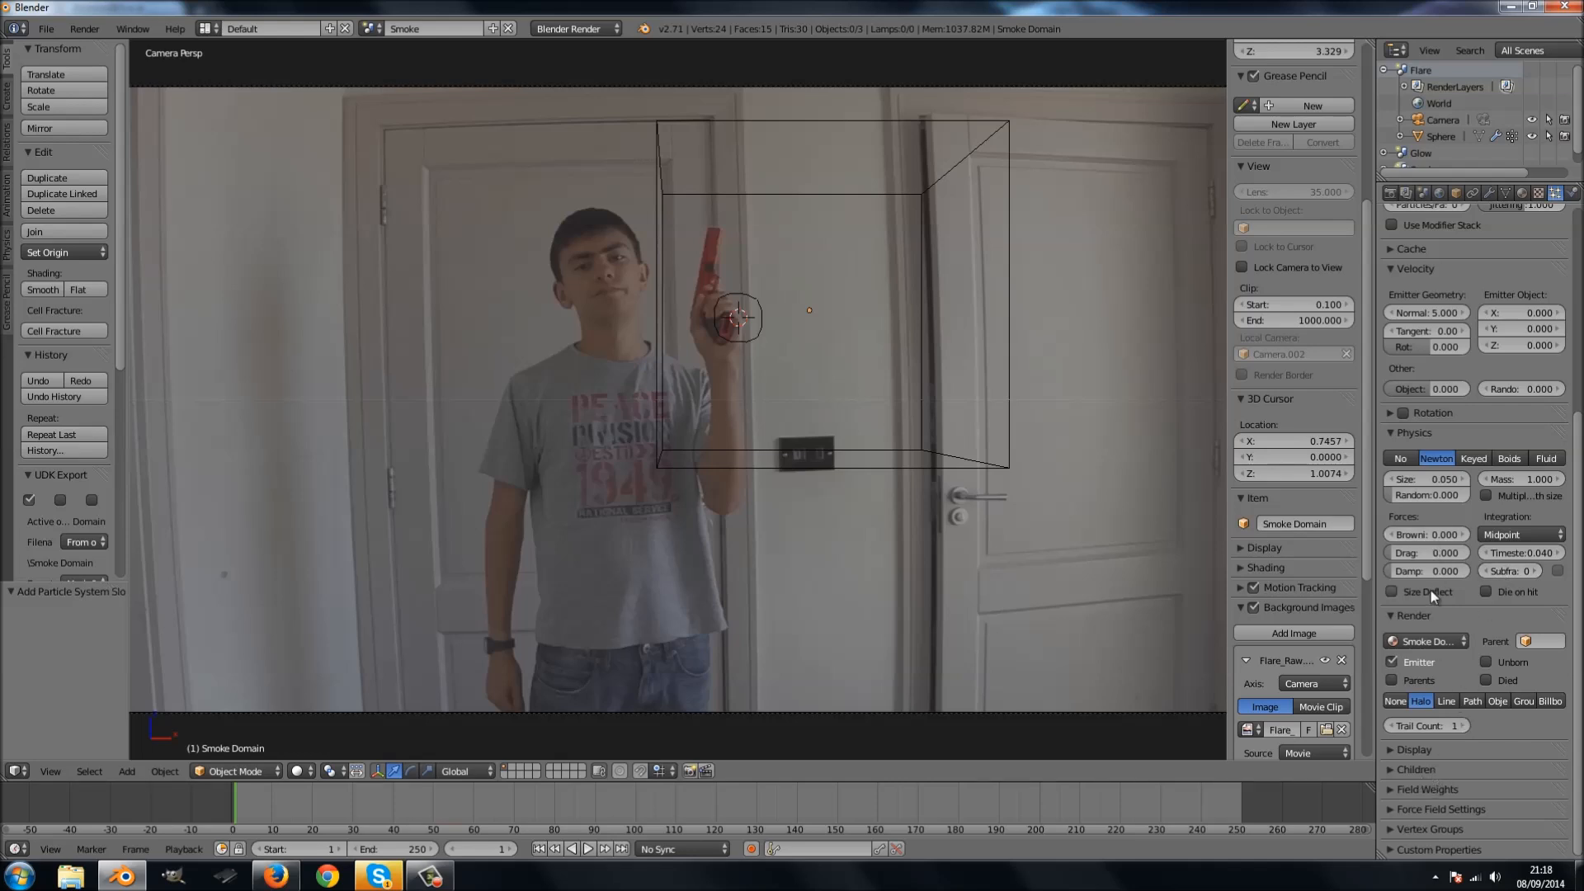
{"action": "scroll", "coordinate": [1458, 517], "scroll_direction": "up", "scroll_amount": 9}
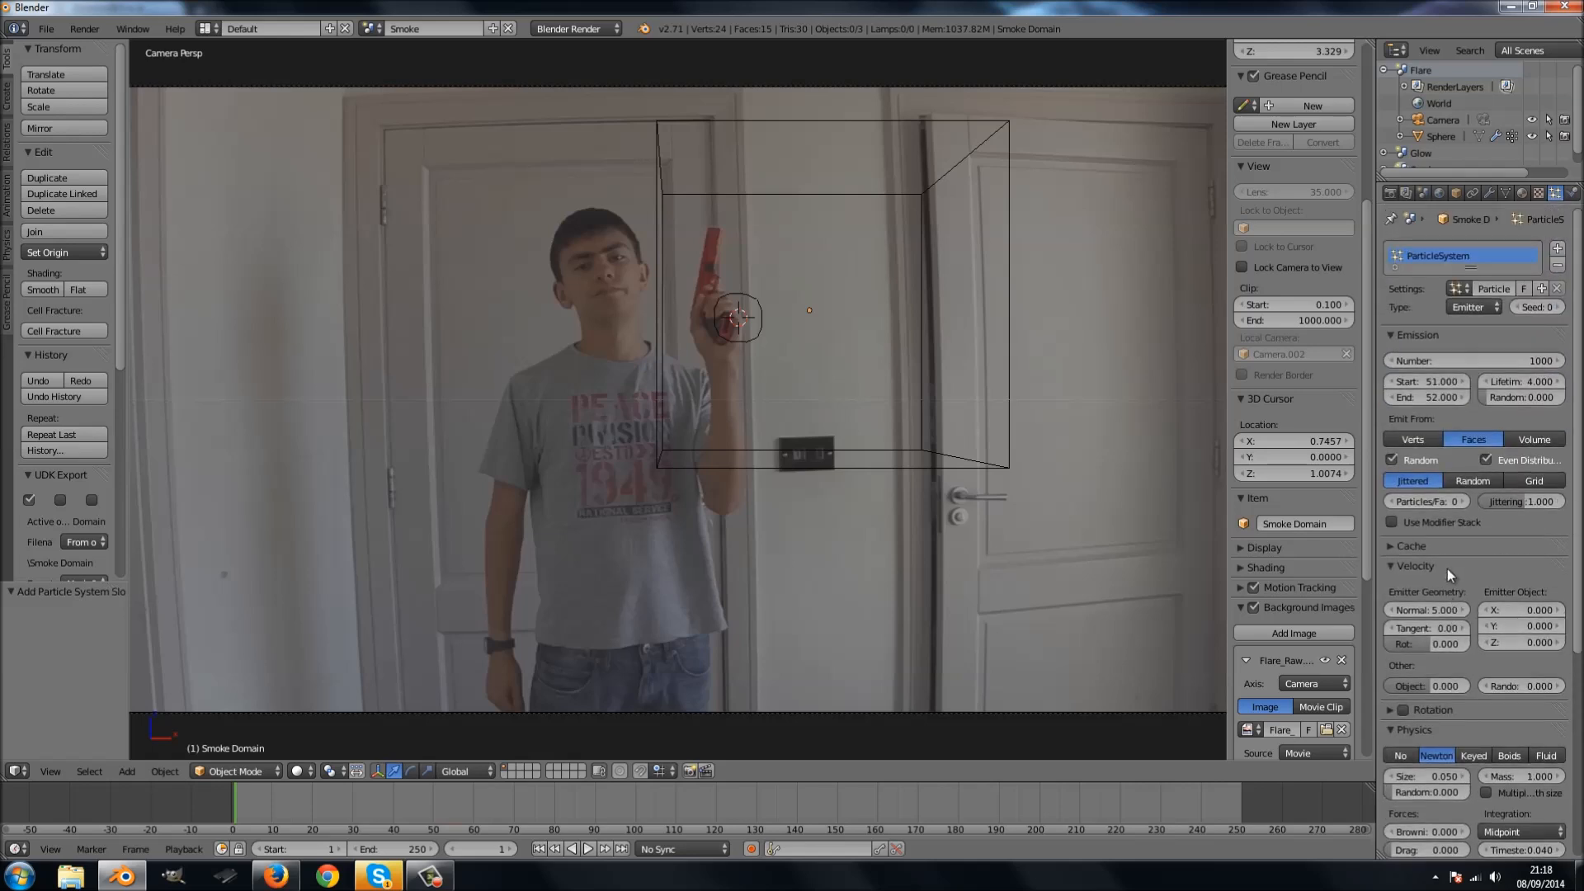
{"action": "scroll", "coordinate": [1448, 568], "scroll_direction": "down", "scroll_amount": 9}
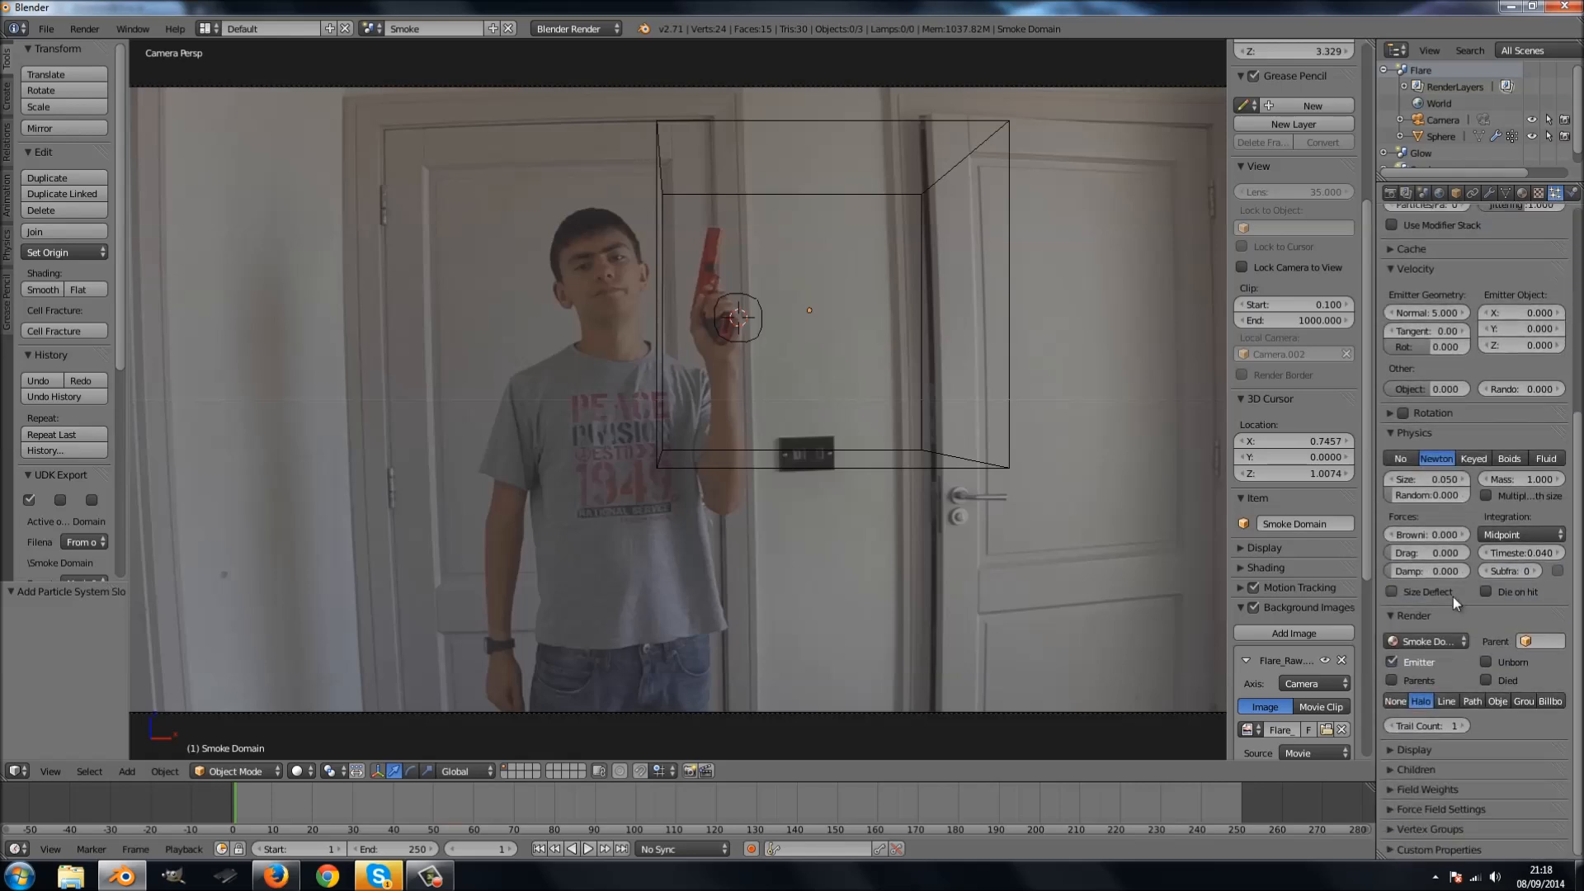
{"action": "scroll", "coordinate": [1449, 602], "scroll_direction": "up", "scroll_amount": 9}
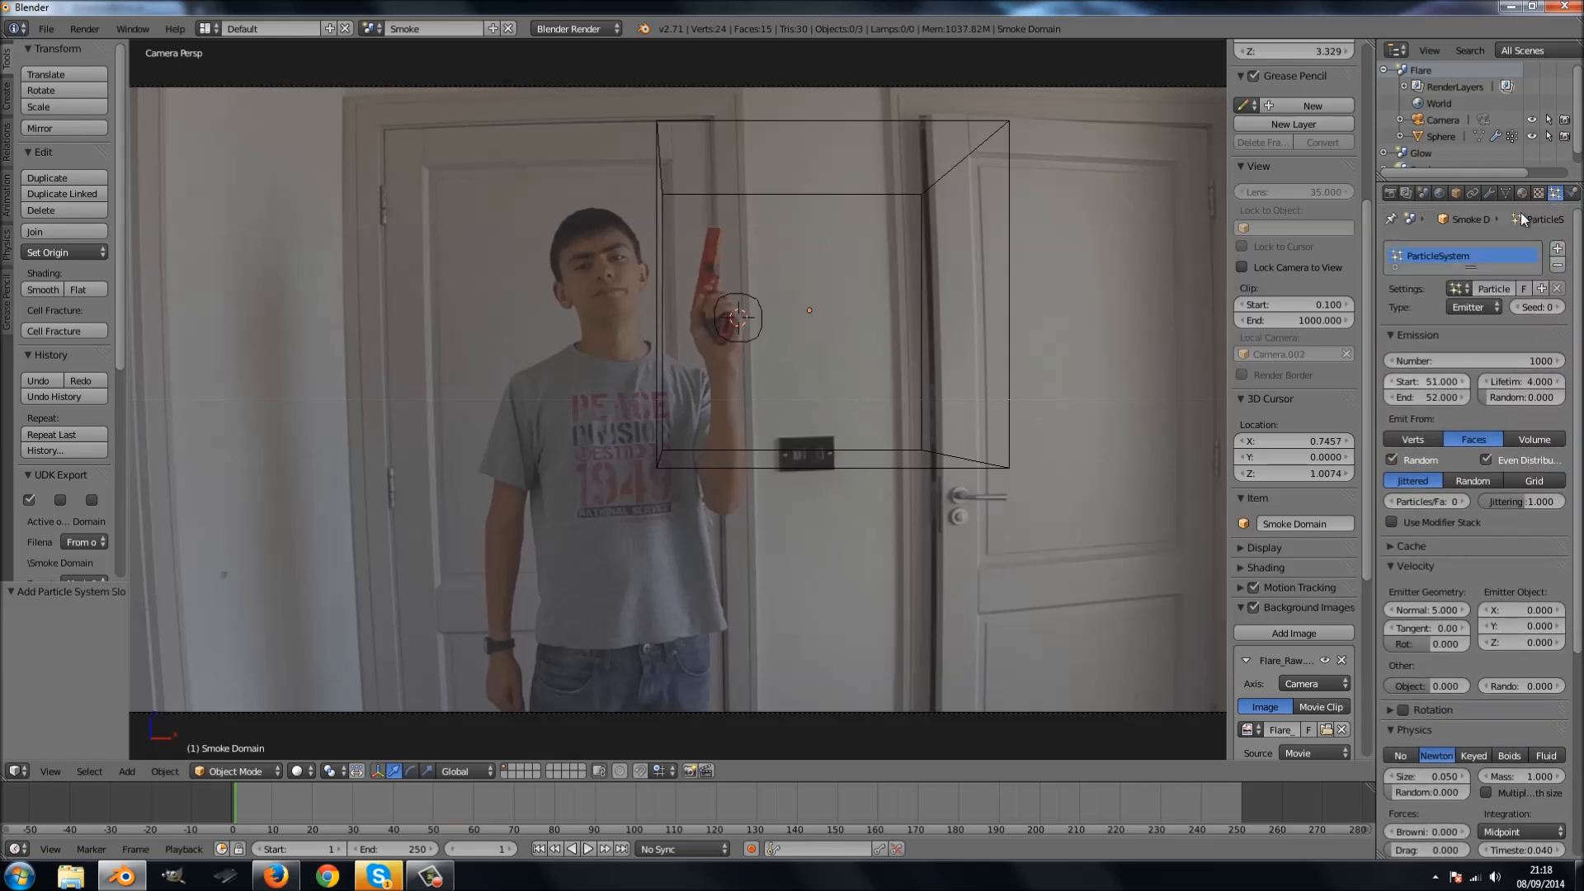
Give the smoke emitter at the gun a particle system reusing the smoke domain's particle settings, and remove the particle system from the domain.
{"action": "left_click", "coordinate": [1571, 197]}
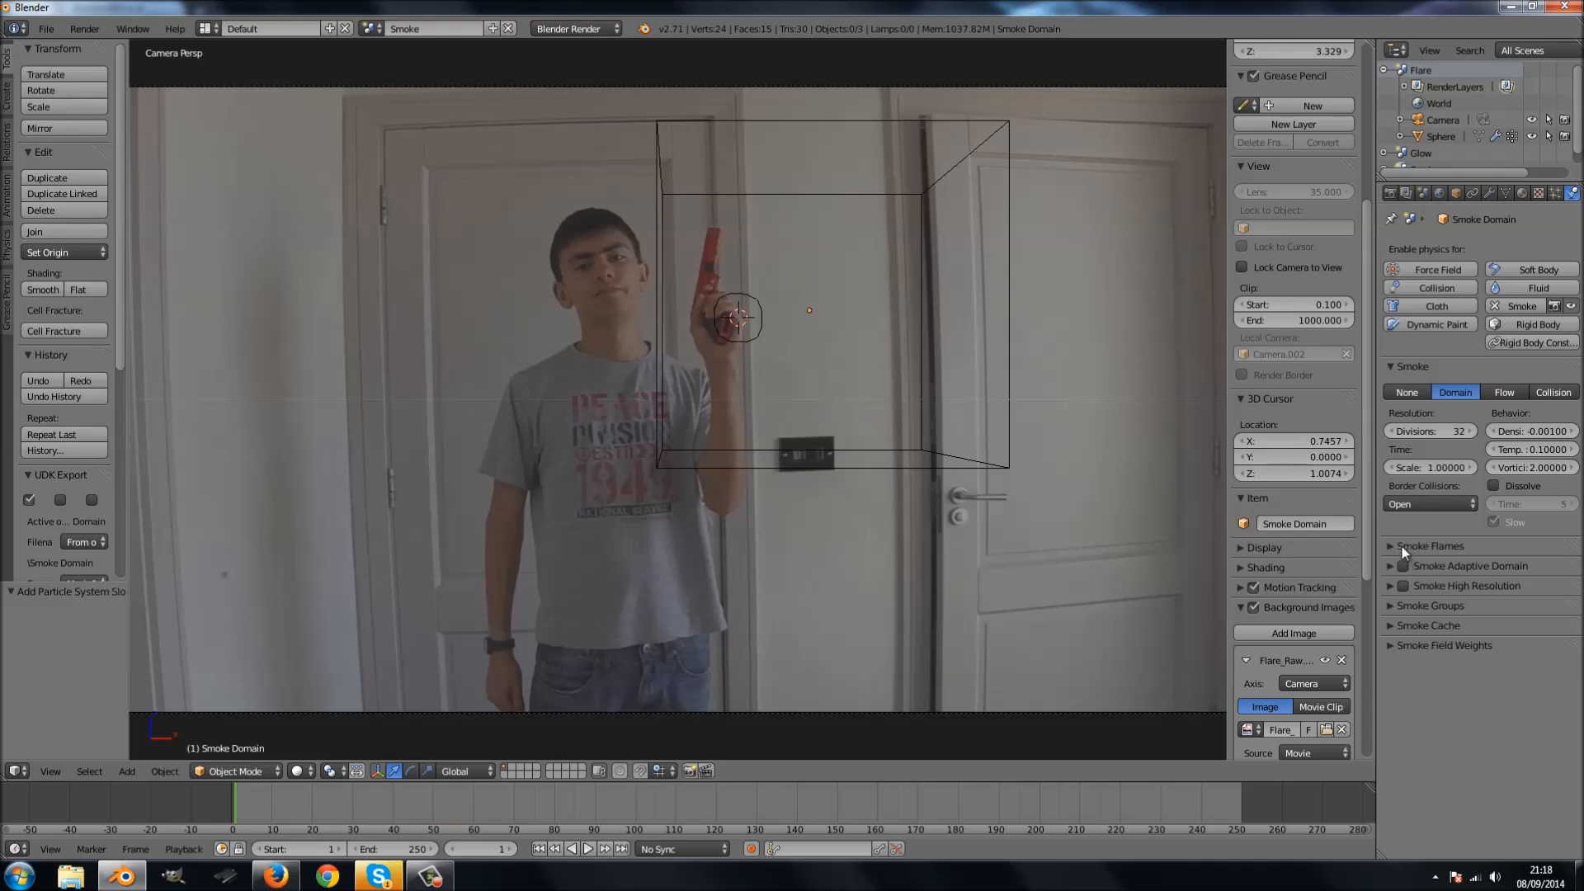
{"action": "right_click", "coordinate": [751, 326]}
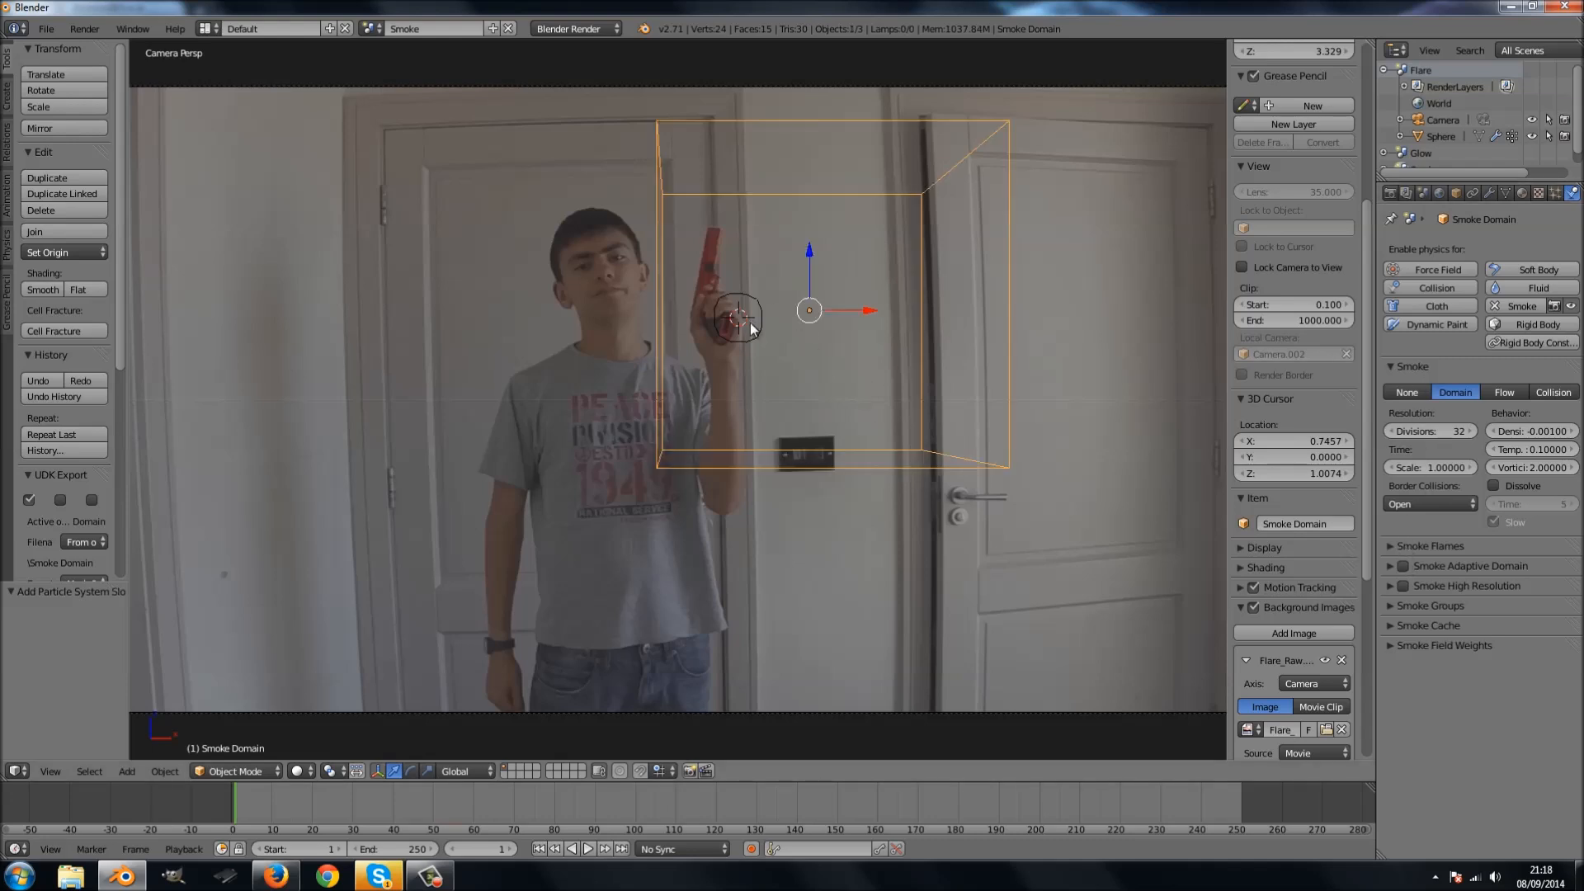
{"action": "right_click", "coordinate": [737, 319]}
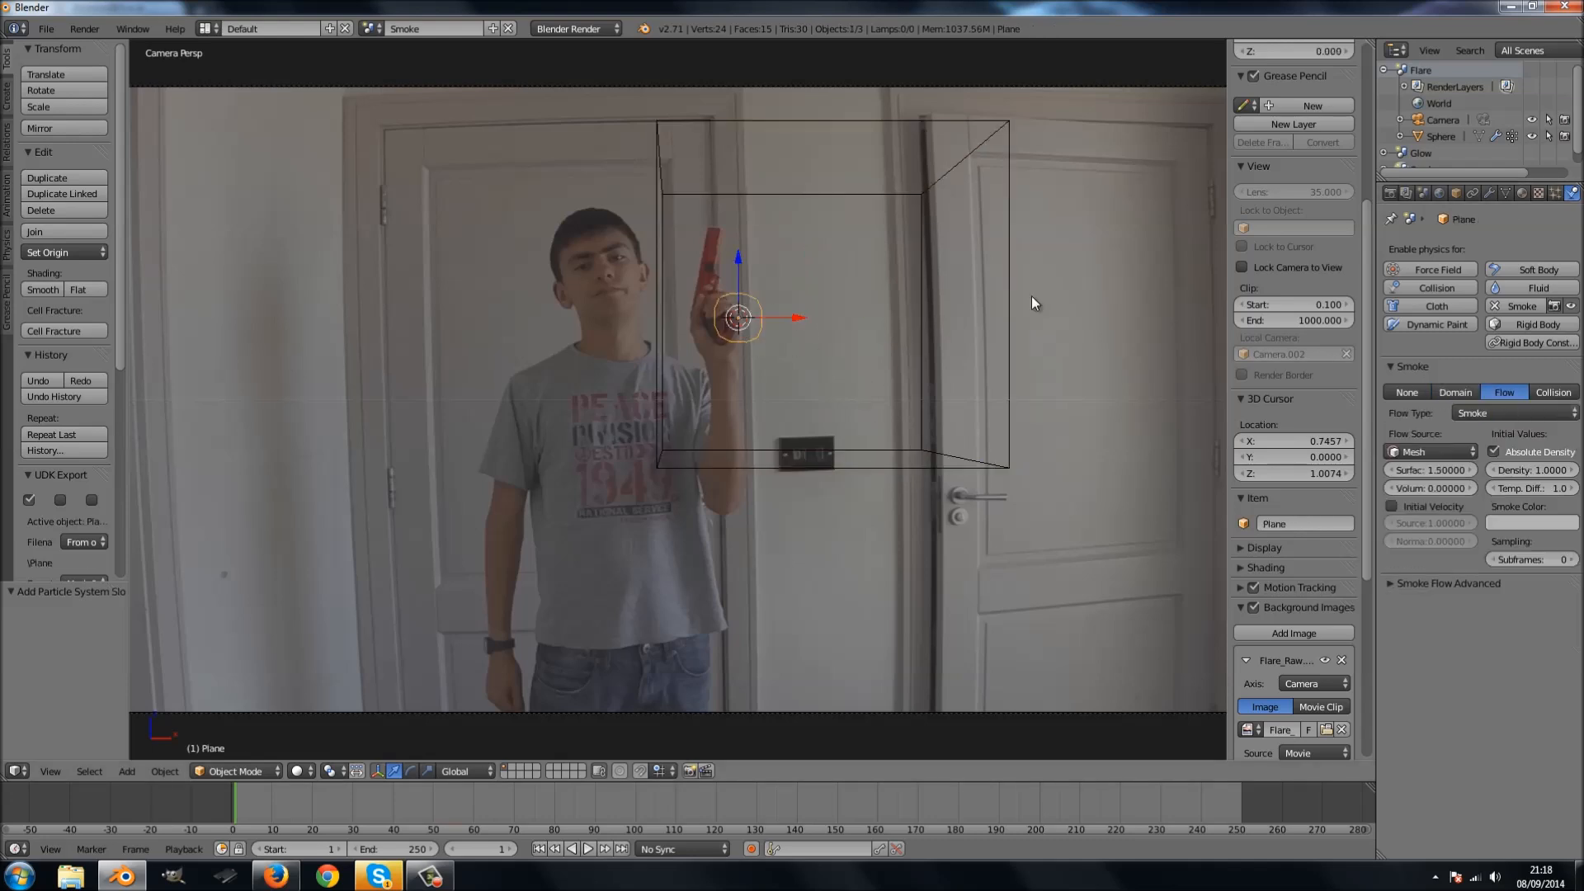
{"action": "left_click", "coordinate": [1554, 193]}
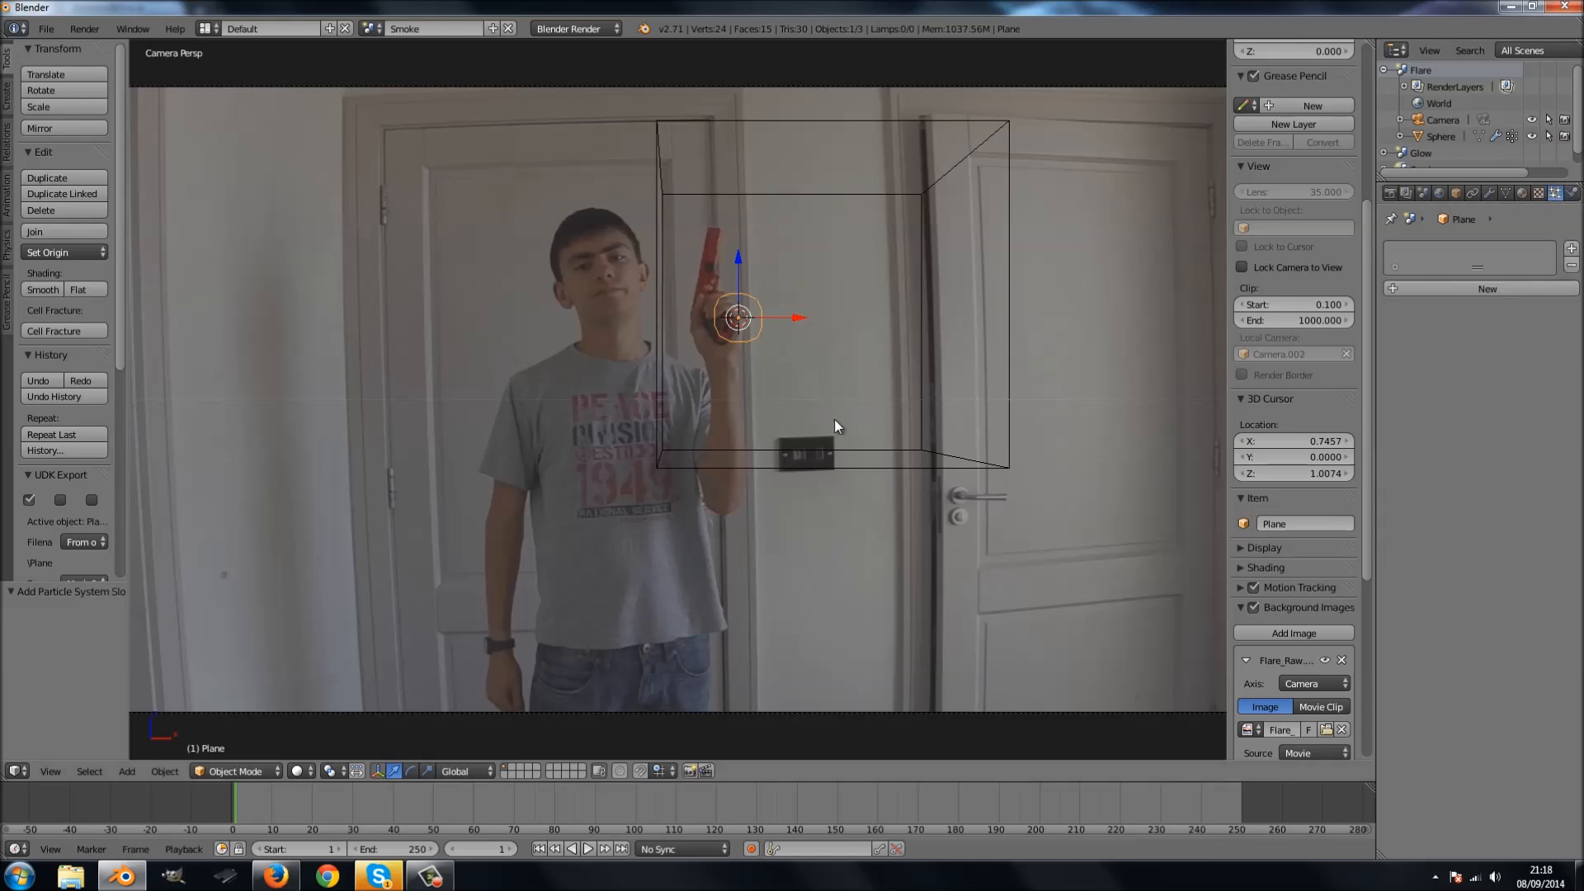
{"action": "left_click", "coordinate": [1463, 292]}
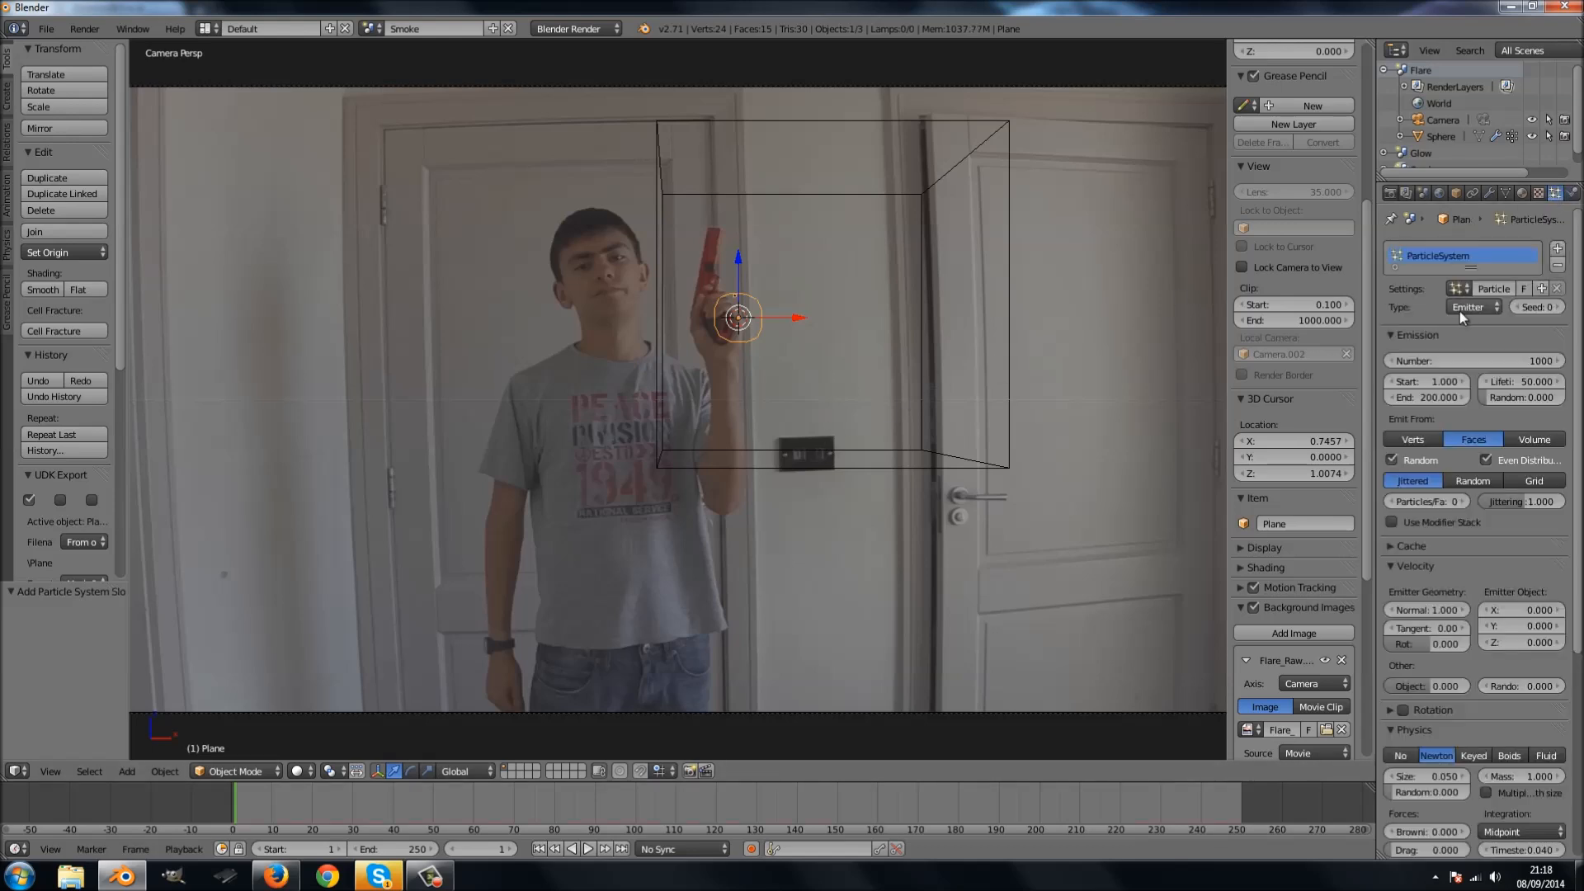
{"action": "left_click", "coordinate": [1459, 287]}
{"action": "left_click", "coordinate": [1393, 320]}
{"action": "right_click", "coordinate": [855, 456]}
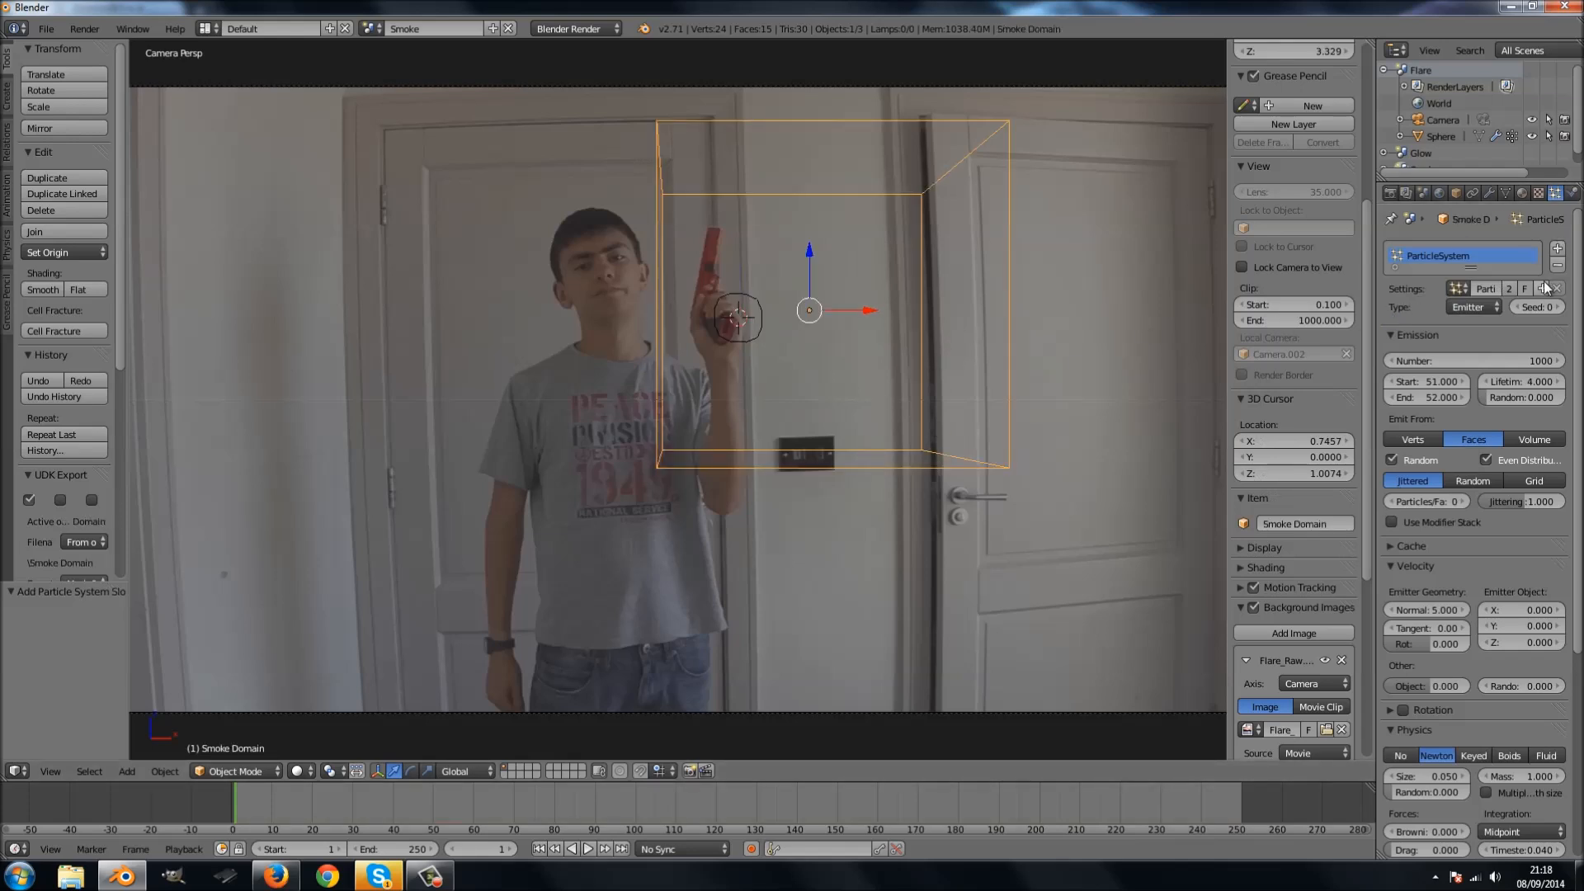
{"action": "left_click", "coordinate": [1558, 265]}
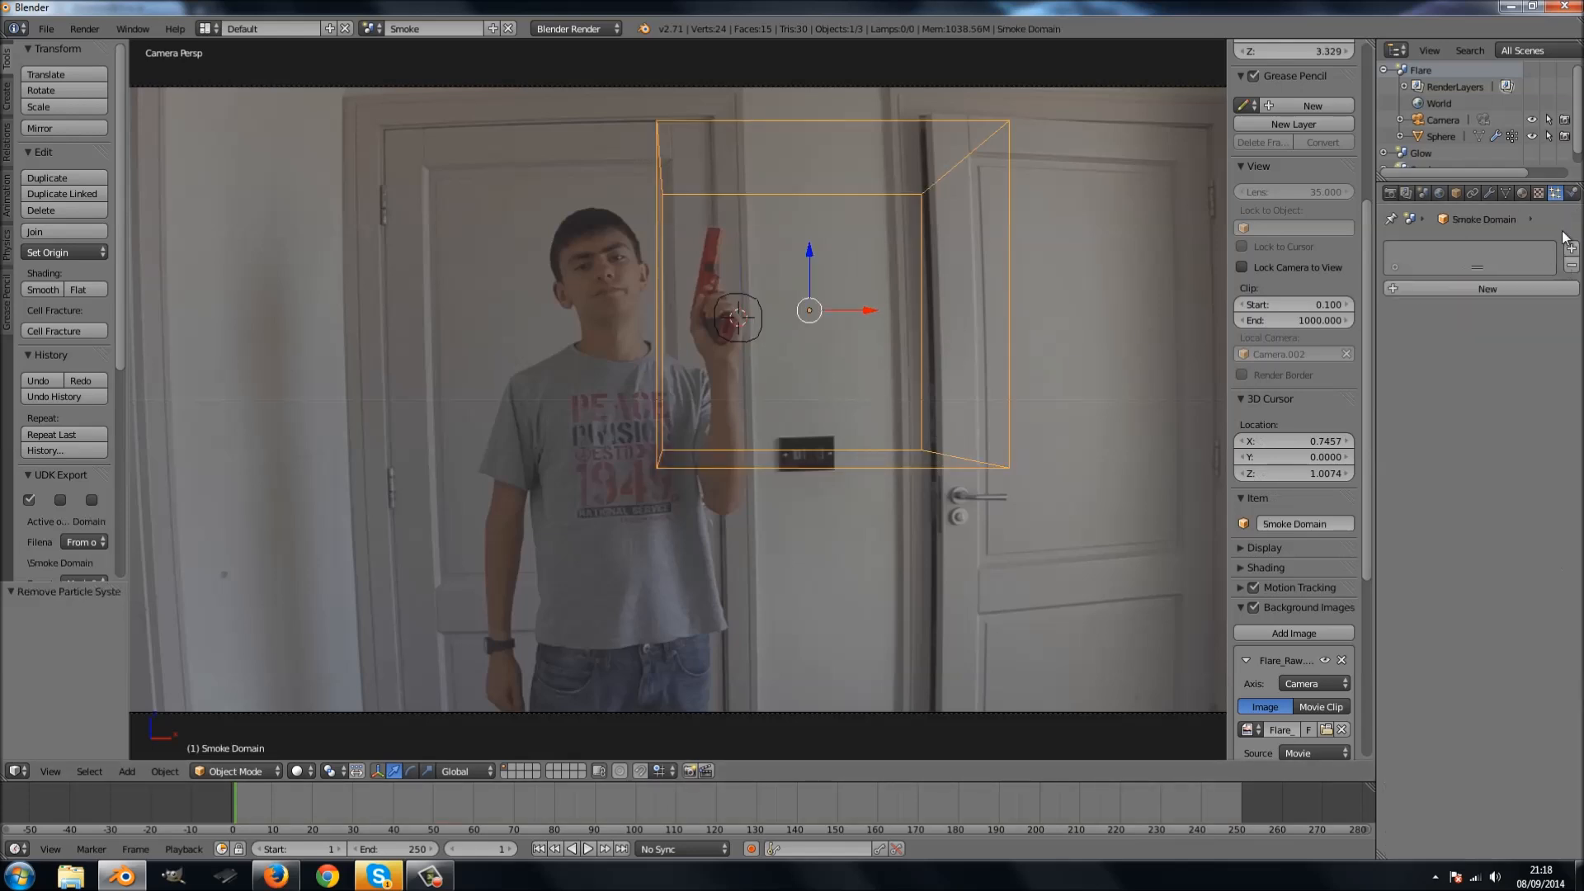
Set the emitter's smoke flow source to Particle System and assign its ParticleSystem.
{"action": "left_click", "coordinate": [1572, 192]}
{"action": "right_click", "coordinate": [751, 340]}
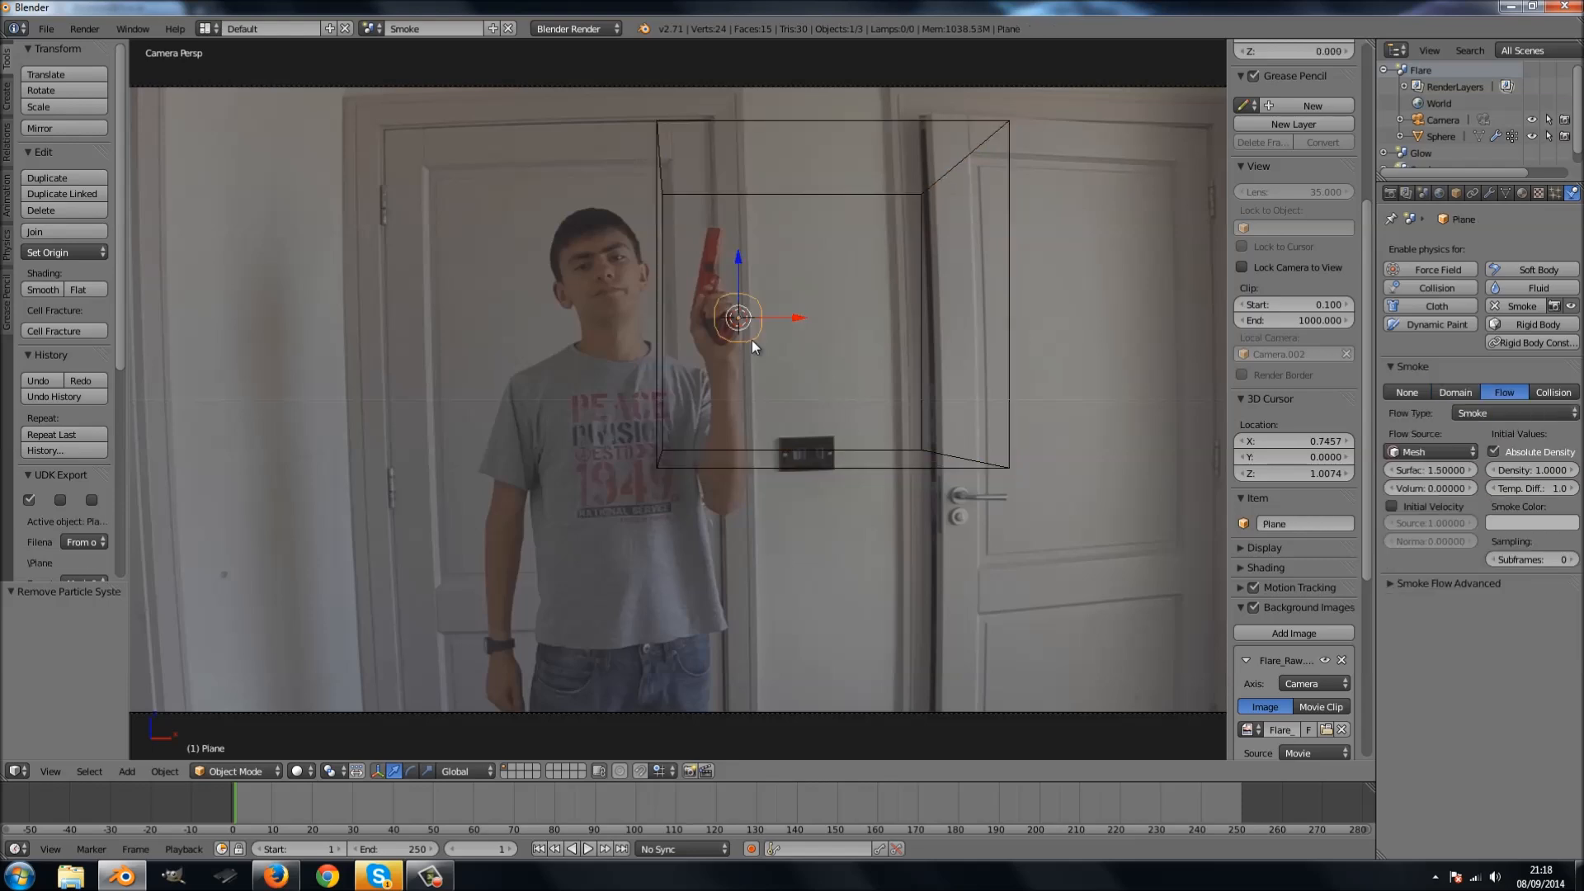
{"action": "left_click", "coordinate": [1454, 454]}
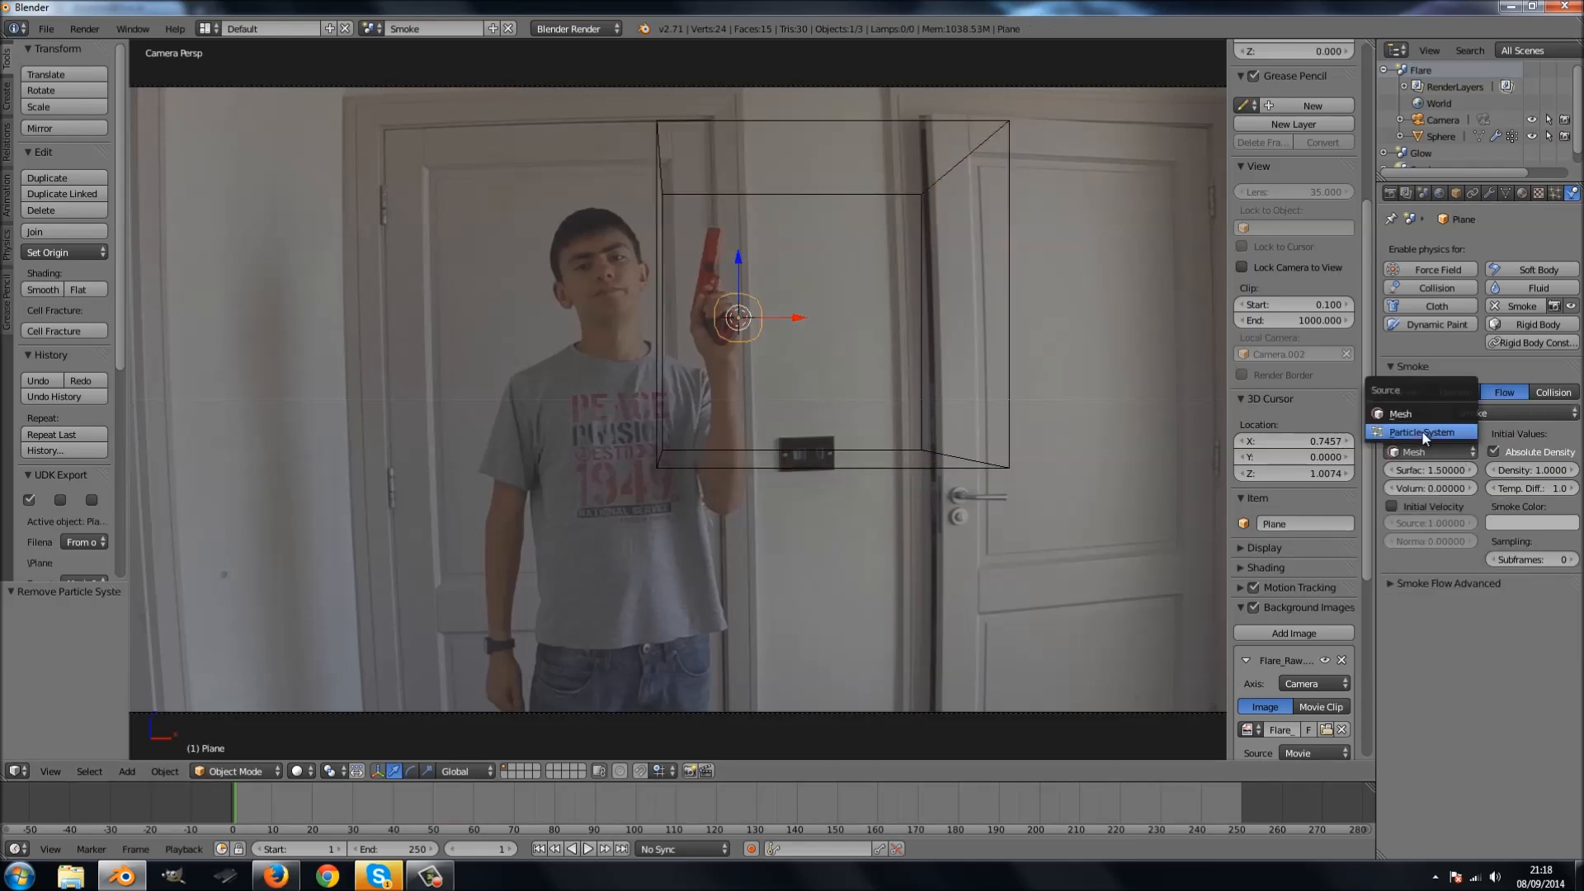
{"action": "left_click", "coordinate": [1423, 432]}
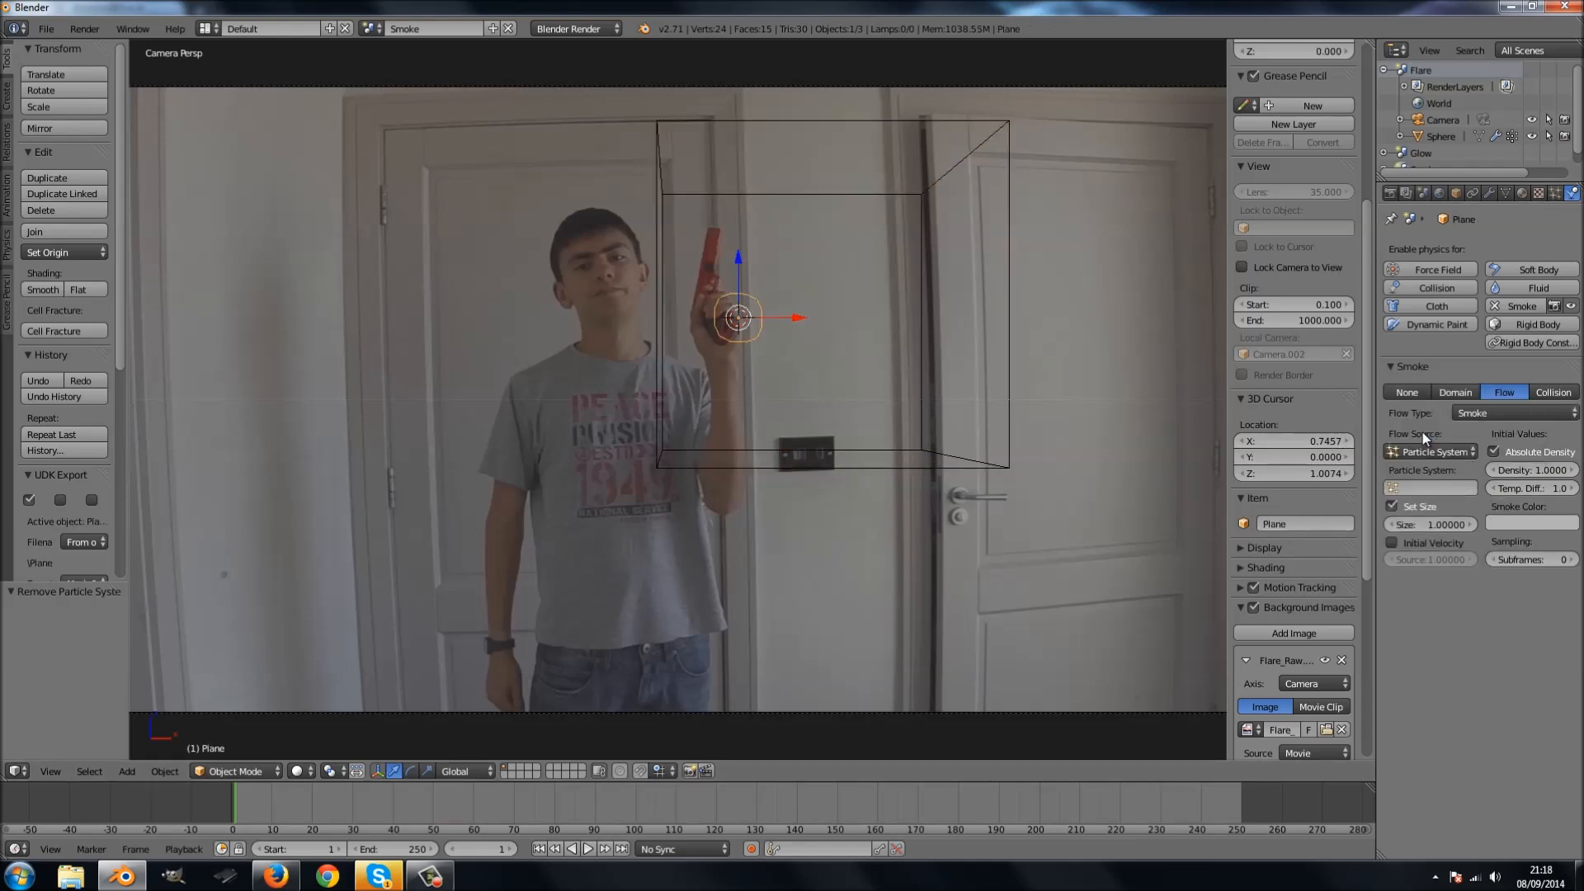
{"action": "left_click", "coordinate": [1420, 488]}
{"action": "left_click", "coordinate": [1416, 499]}
Enable Initial Velocity for the emitter's smoke flow and set its source multiplier to 0.2.
{"action": "left_click", "coordinate": [1393, 543]}
{"action": "left_click", "coordinate": [1421, 561]}
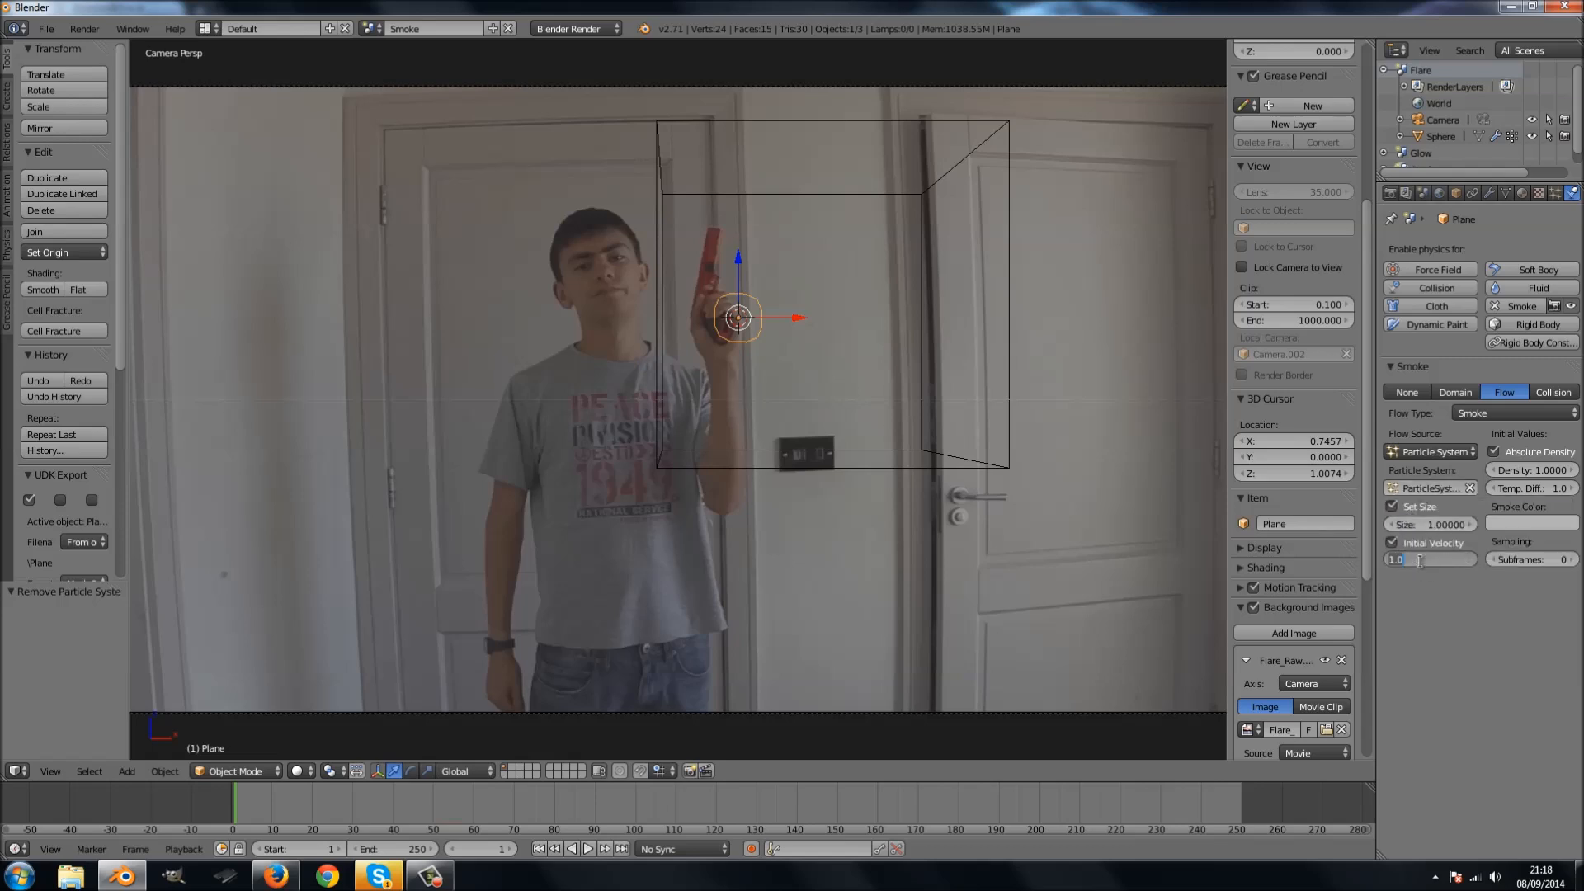
{"action": "key", "text": "BackSpace"}
{"action": "type", "text": ".2"}
{"action": "key", "text": "Return"}
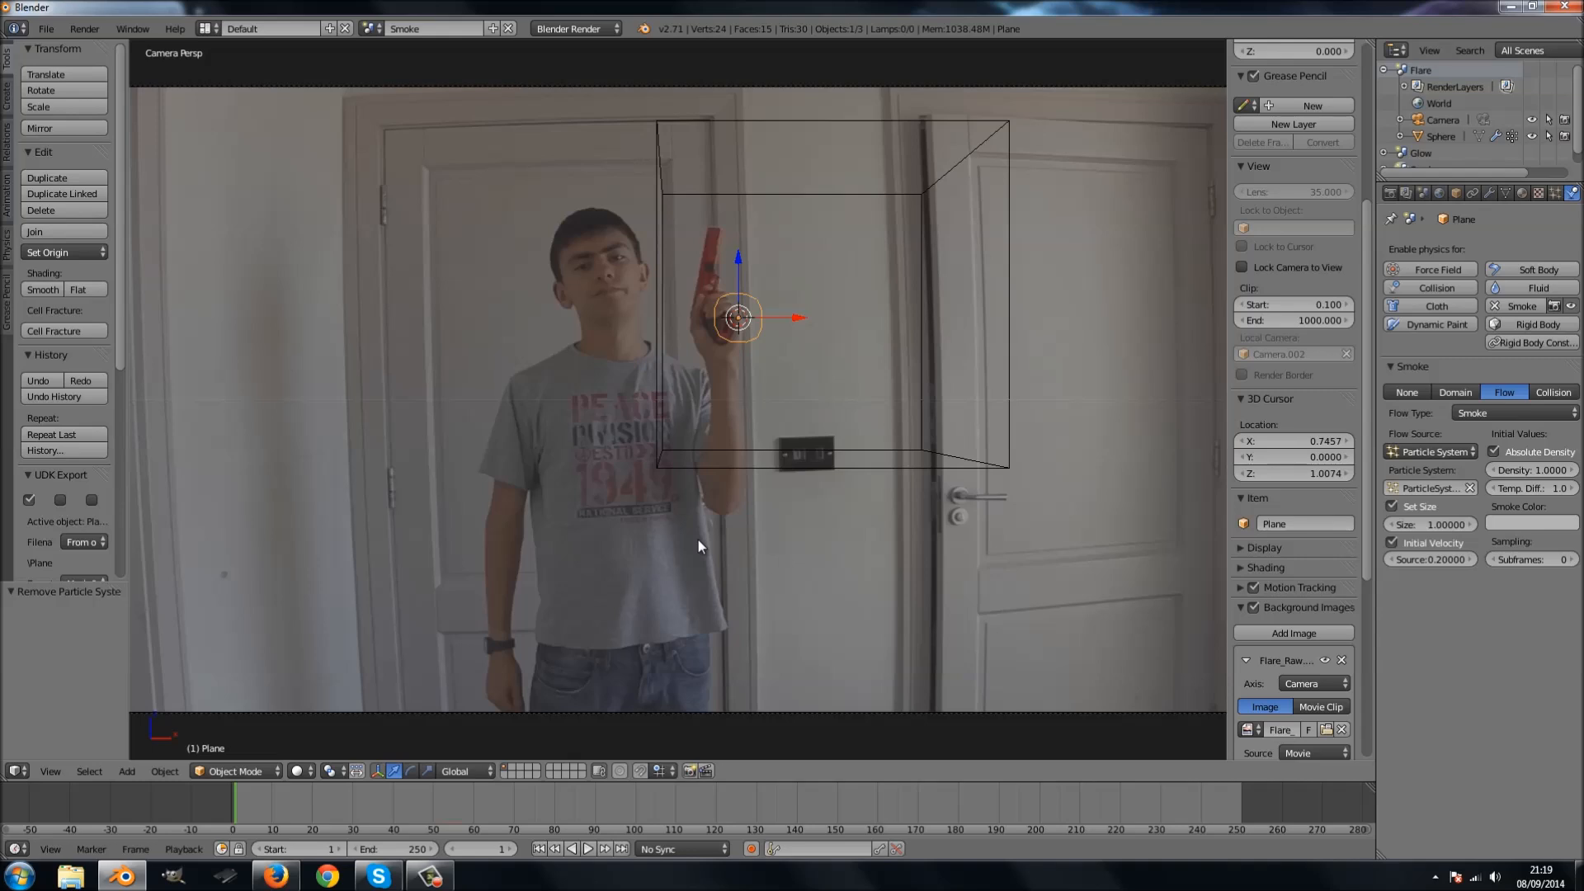
Play the particle-driven smoke simulation in the camera view and return to the first frame.
{"action": "key", "text": "alt+a"}
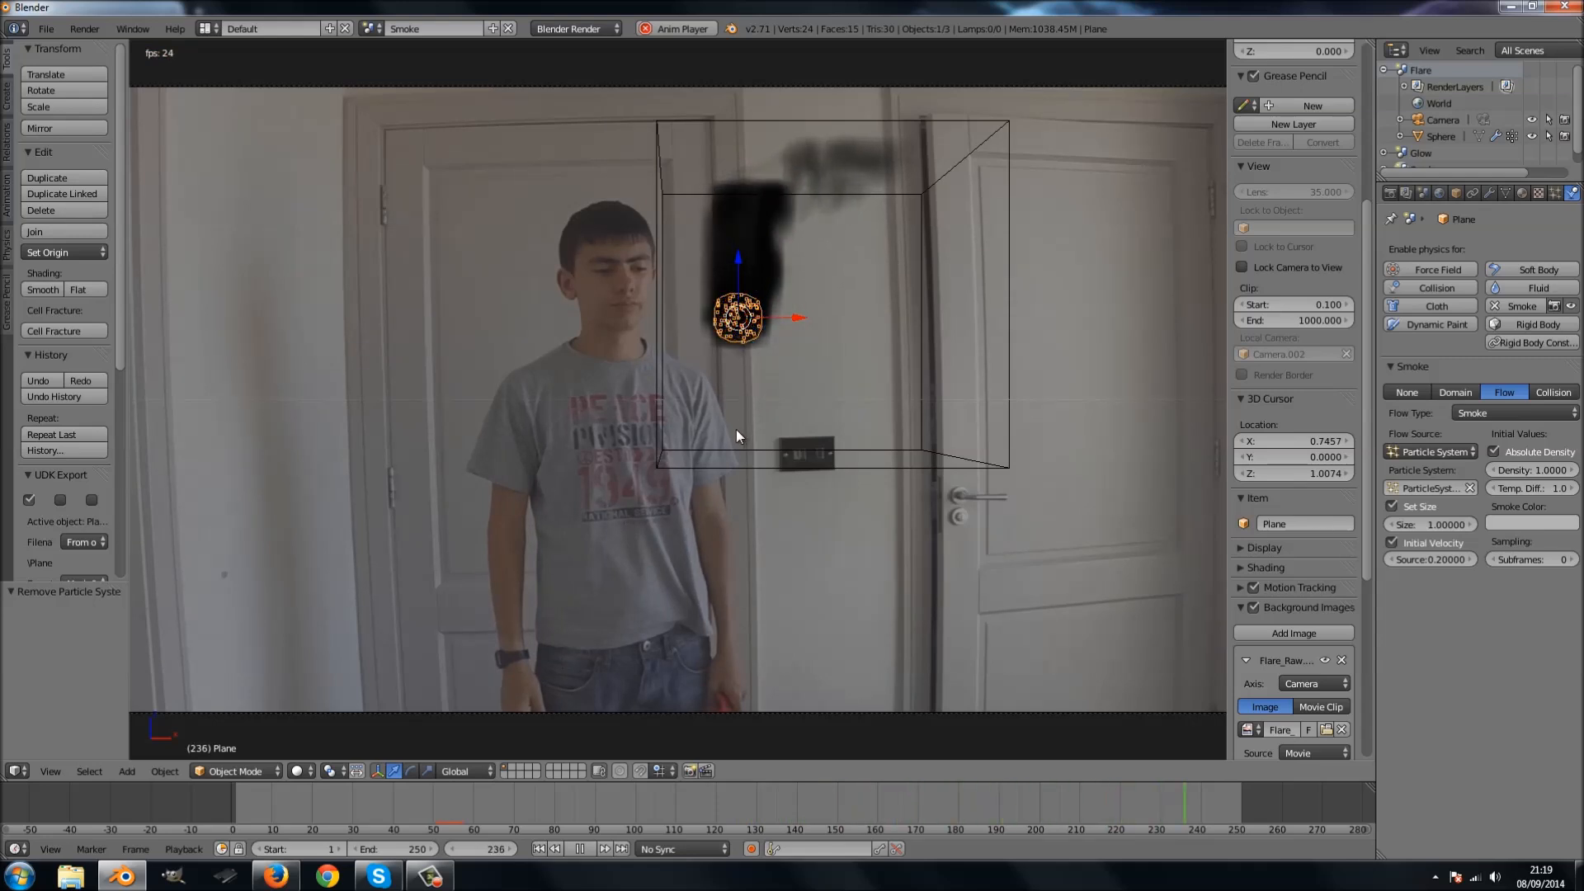
{"action": "left_click", "coordinate": [578, 852]}
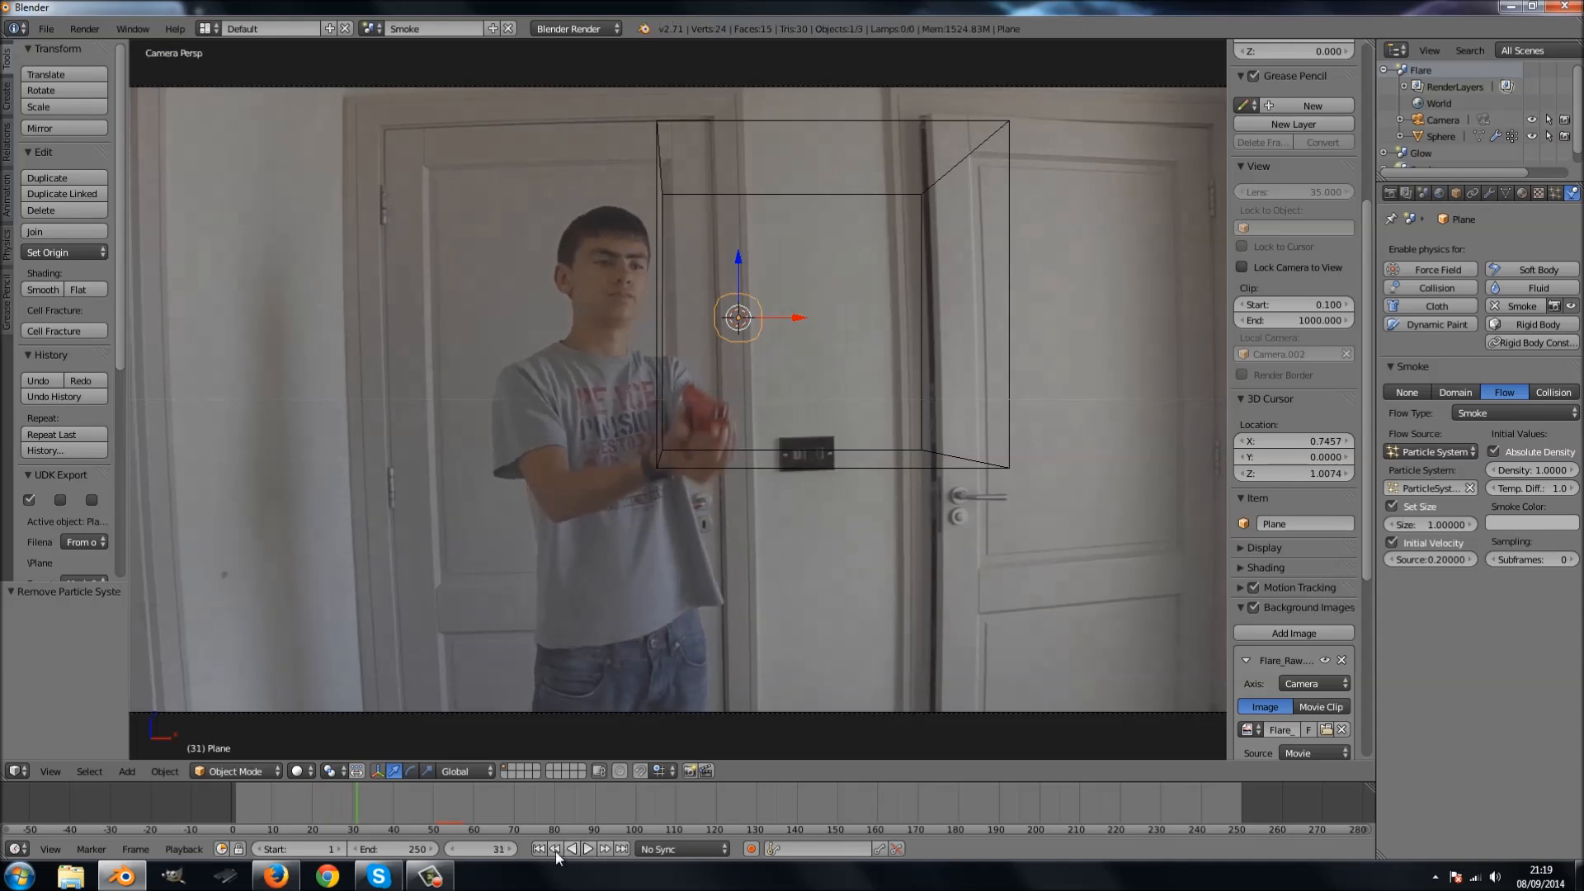
{"action": "left_click", "coordinate": [538, 849]}
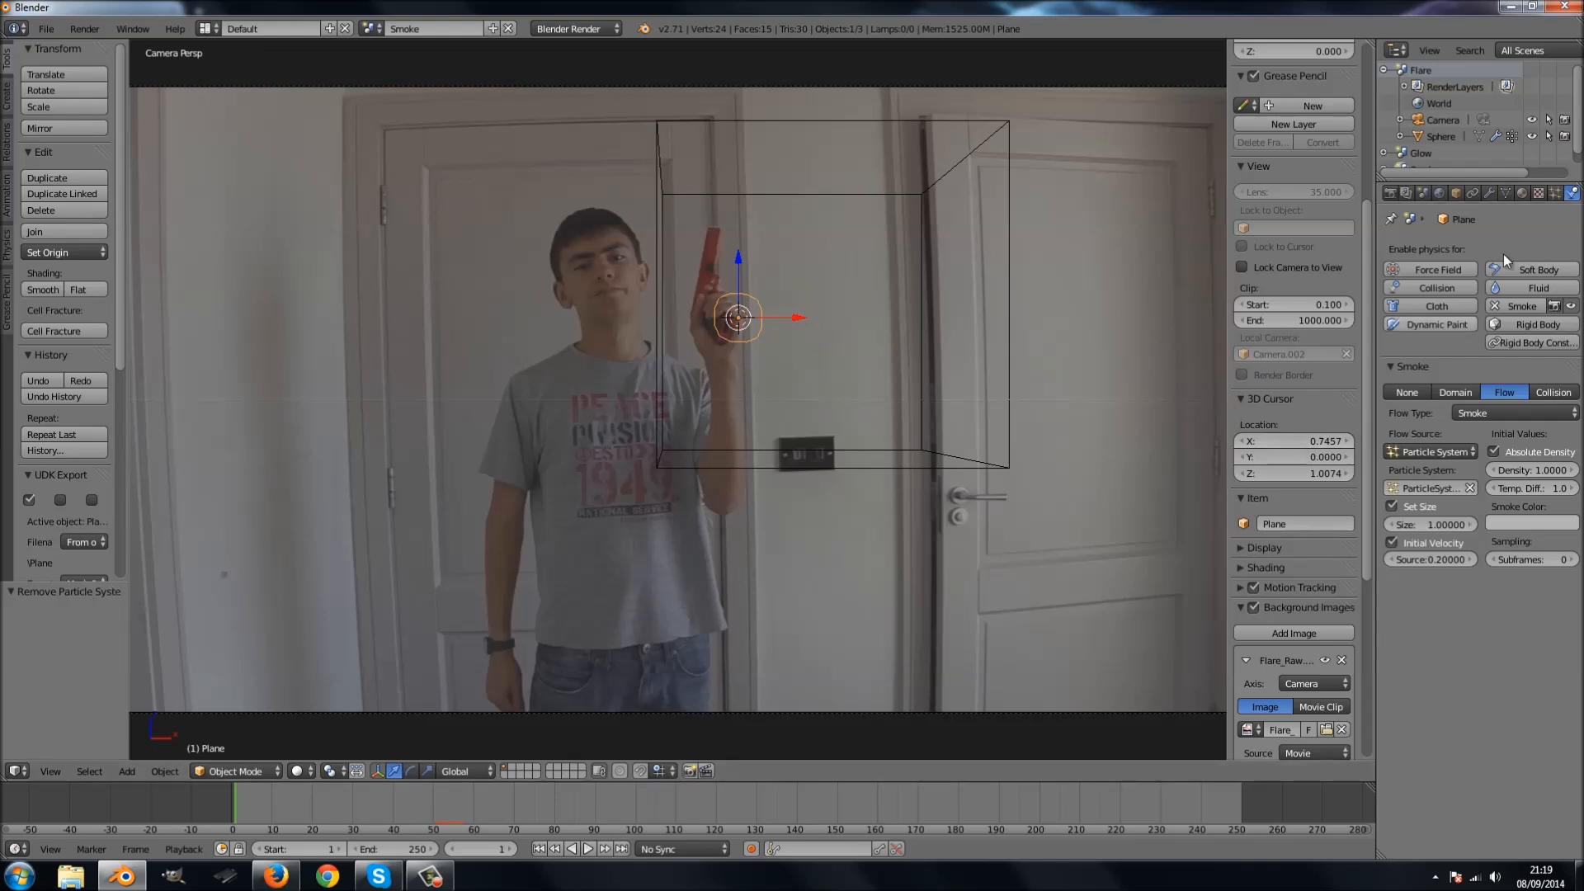
Set the number of particles in the emitter's particle system to 5.
{"action": "left_click", "coordinate": [1555, 193]}
{"action": "left_click", "coordinate": [1446, 363]}
{"action": "type", "text": "5"}
{"action": "key", "text": "Return"}
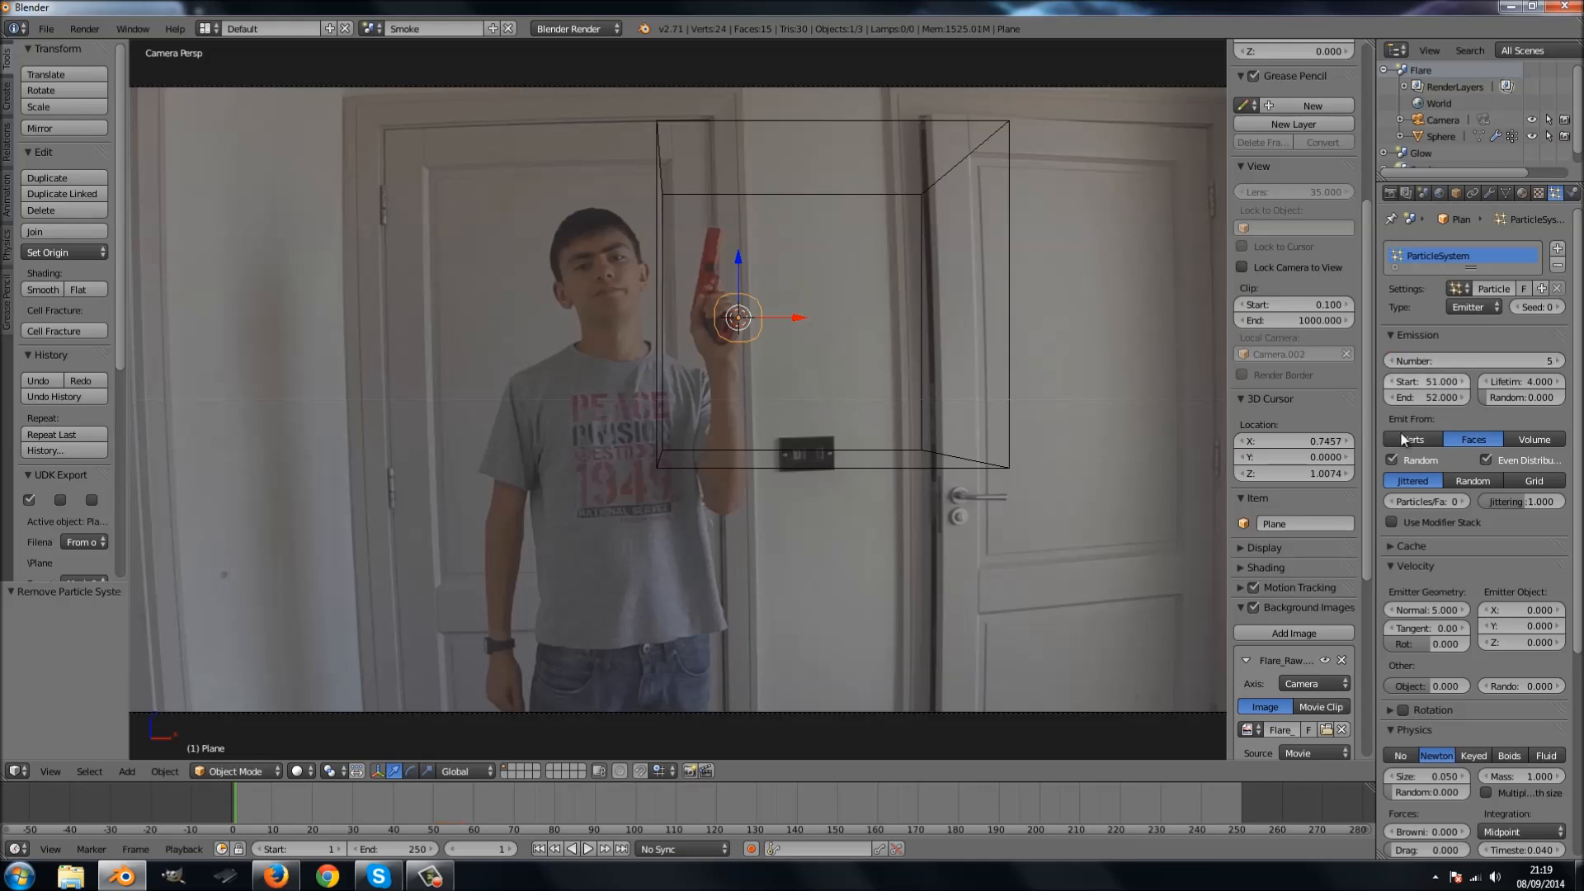
Play the smoke simulation with the reduced particle number and go back to the first frame.
{"action": "left_click", "coordinate": [588, 849]}
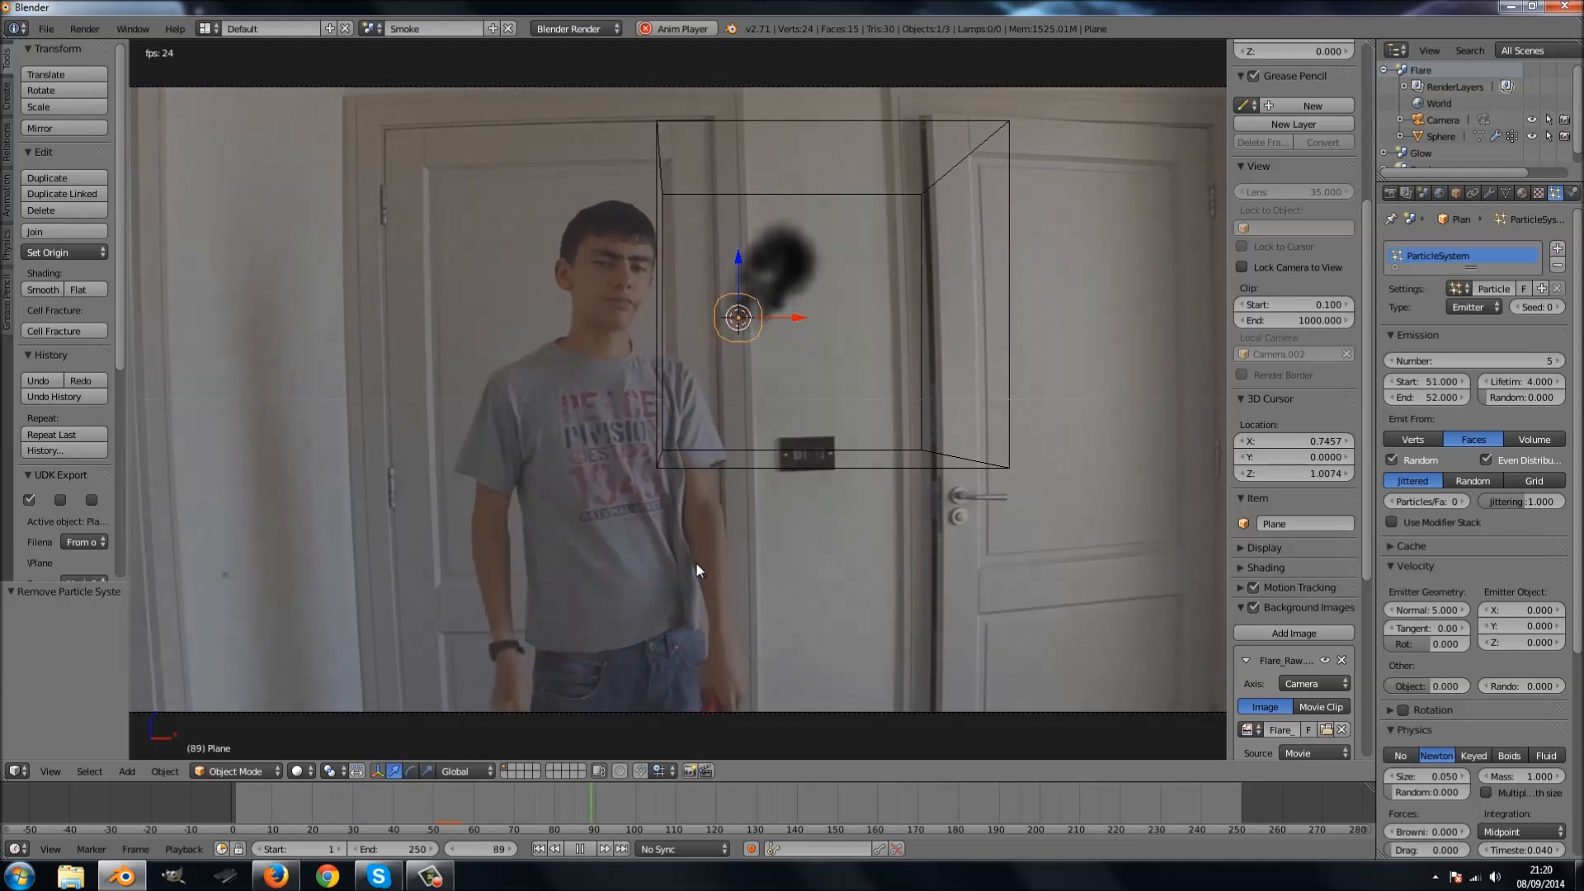
{"action": "key", "text": "alt+a"}
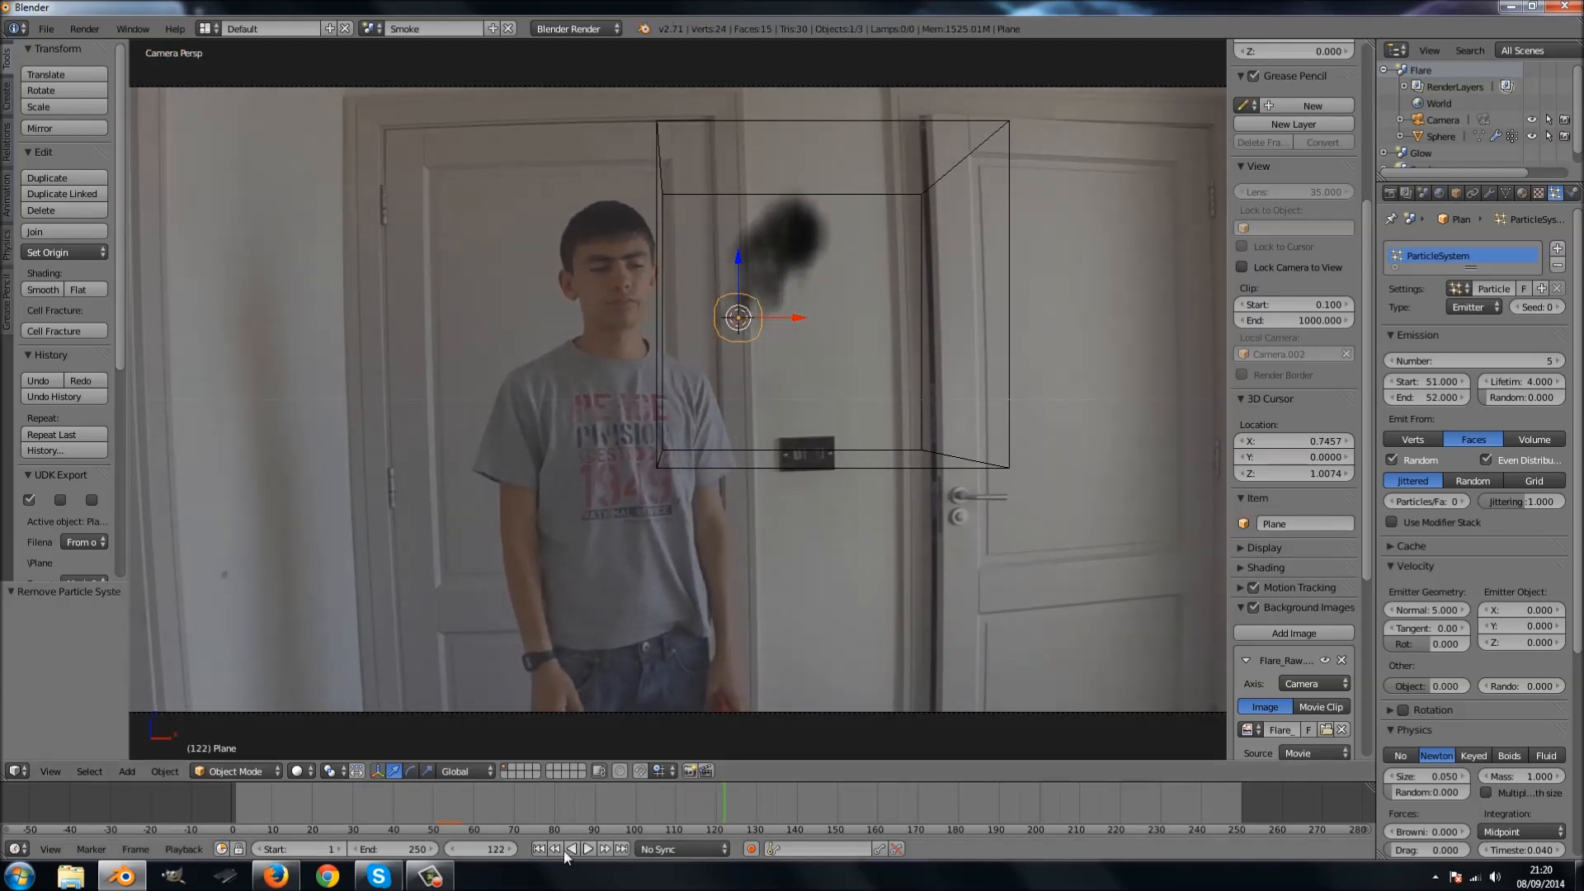
{"action": "left_click", "coordinate": [534, 849]}
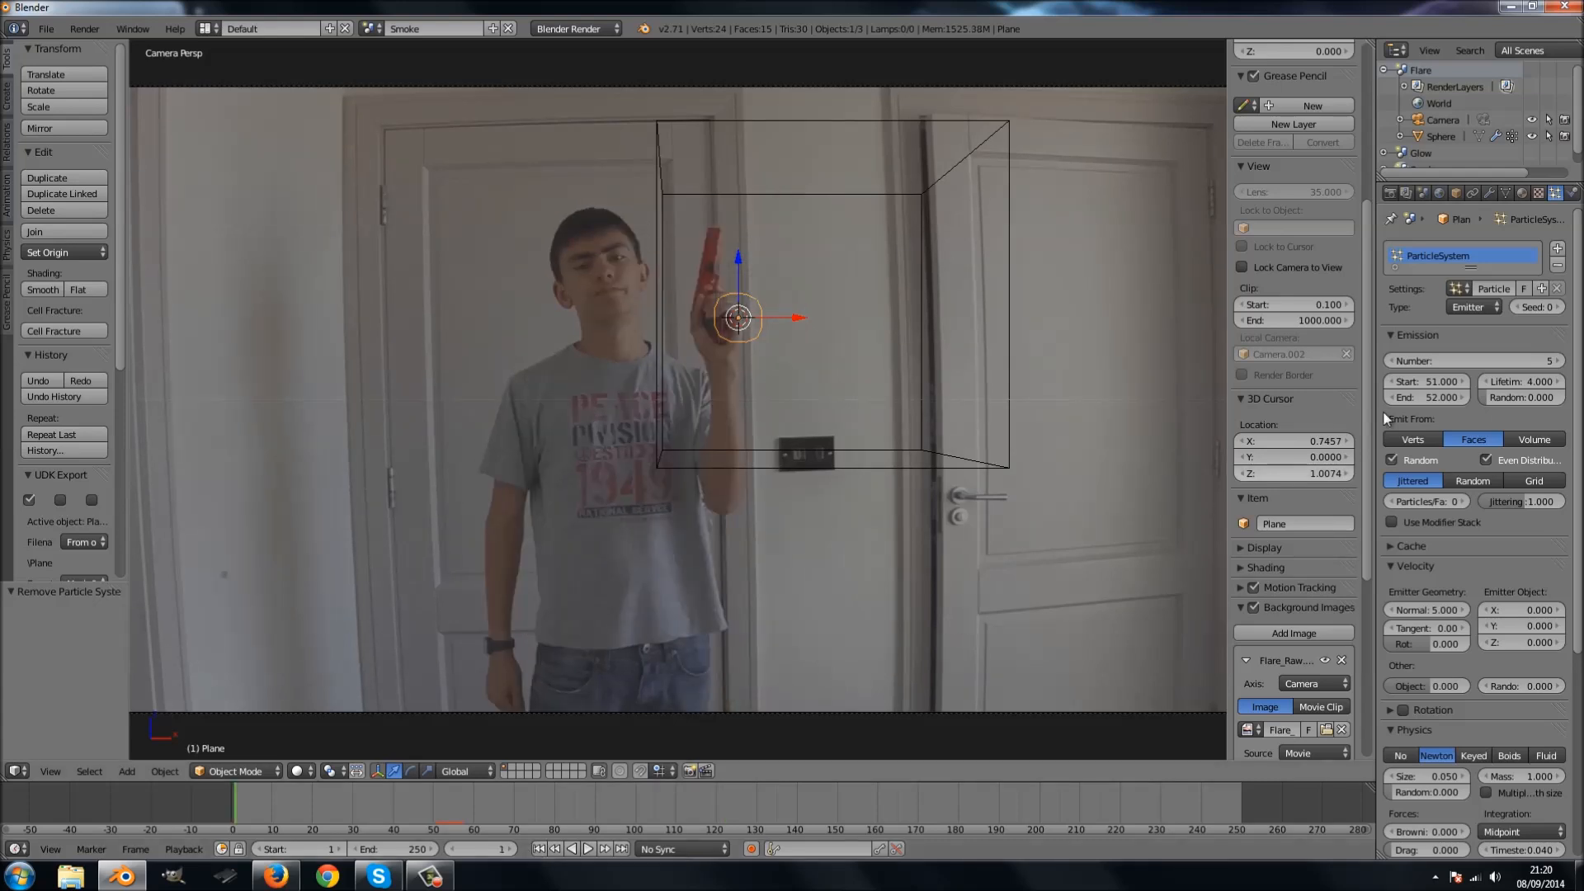
Set the number of particles in the emitter's particle system to 1000.
{"action": "left_click", "coordinate": [1449, 360]}
{"action": "type", "text": "100"}
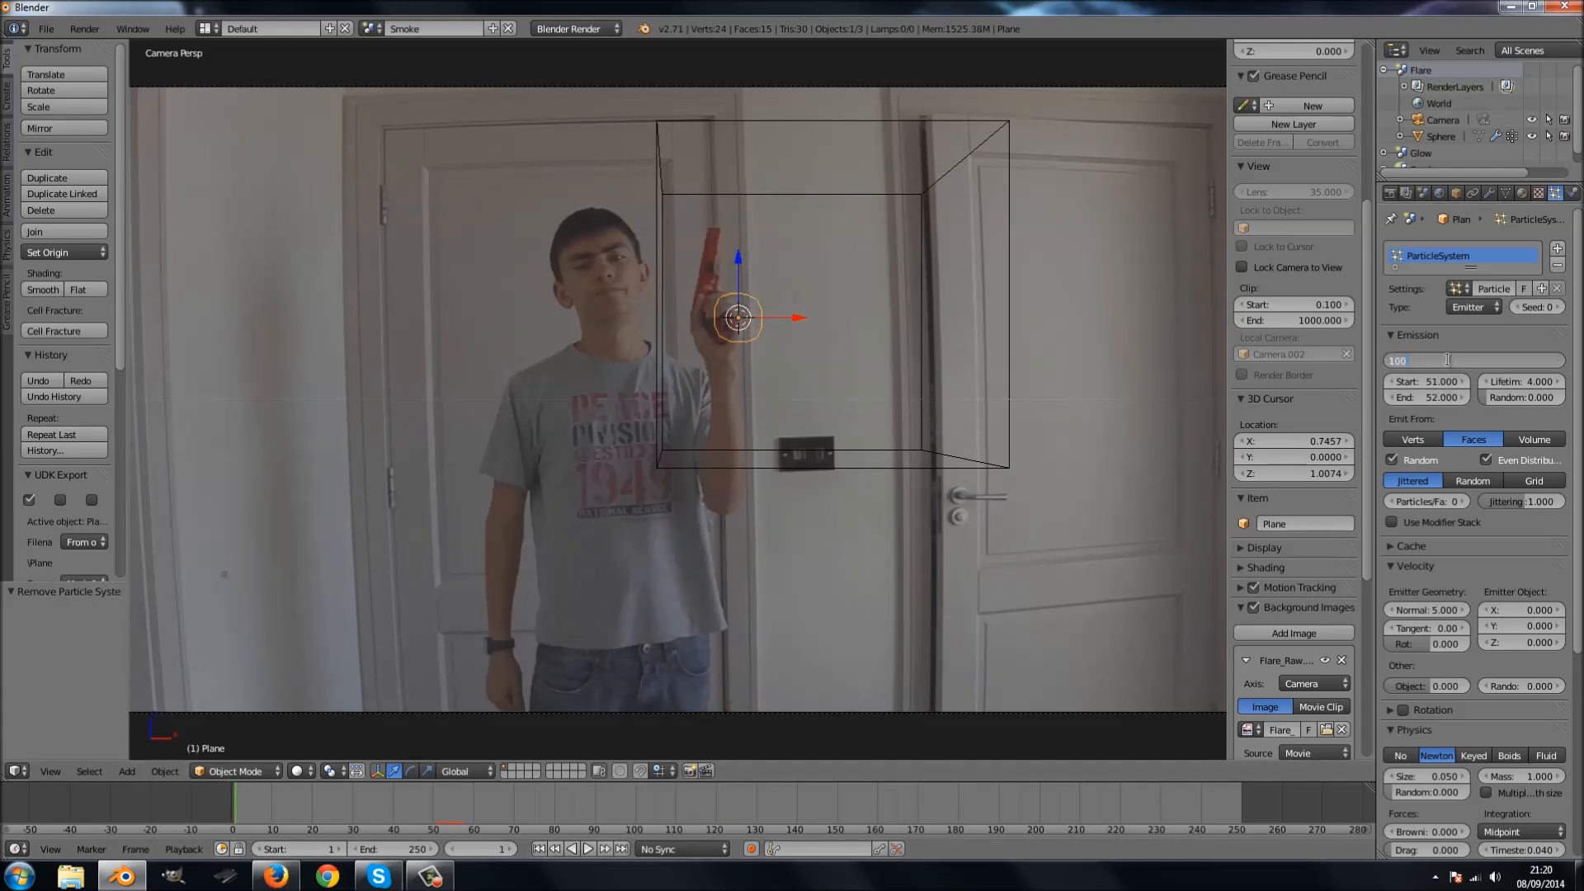
{"action": "type", "text": "0"}
{"action": "key", "text": "Return"}
Play the smoke simulation with 1000 particles, stop it and scrub back to frame 53.
{"action": "key", "text": "alt+a"}
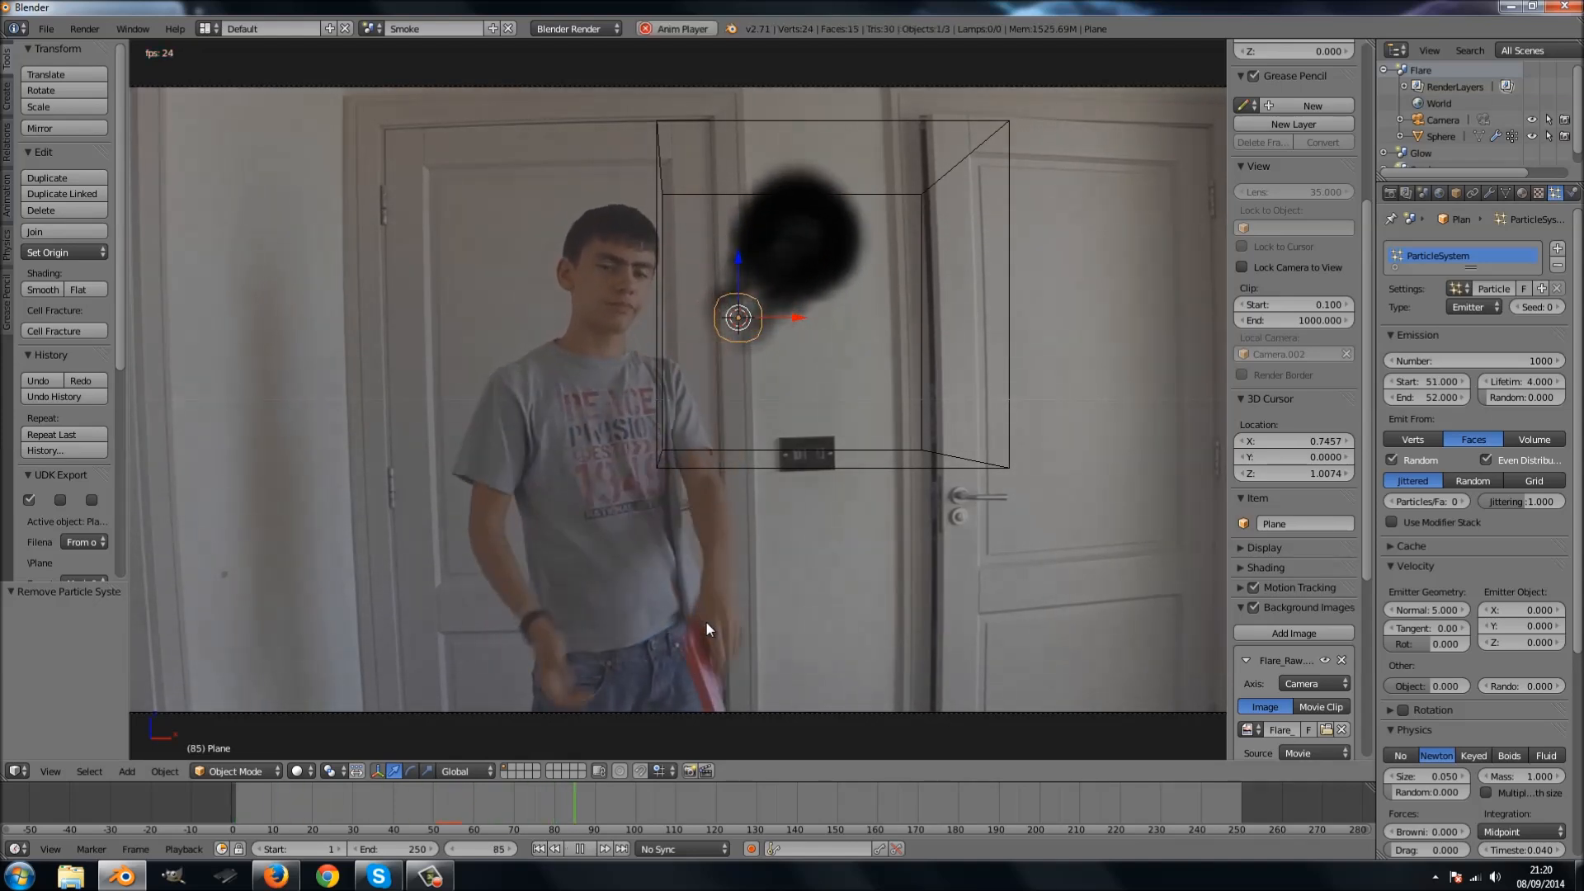
{"action": "key", "text": "alt+a"}
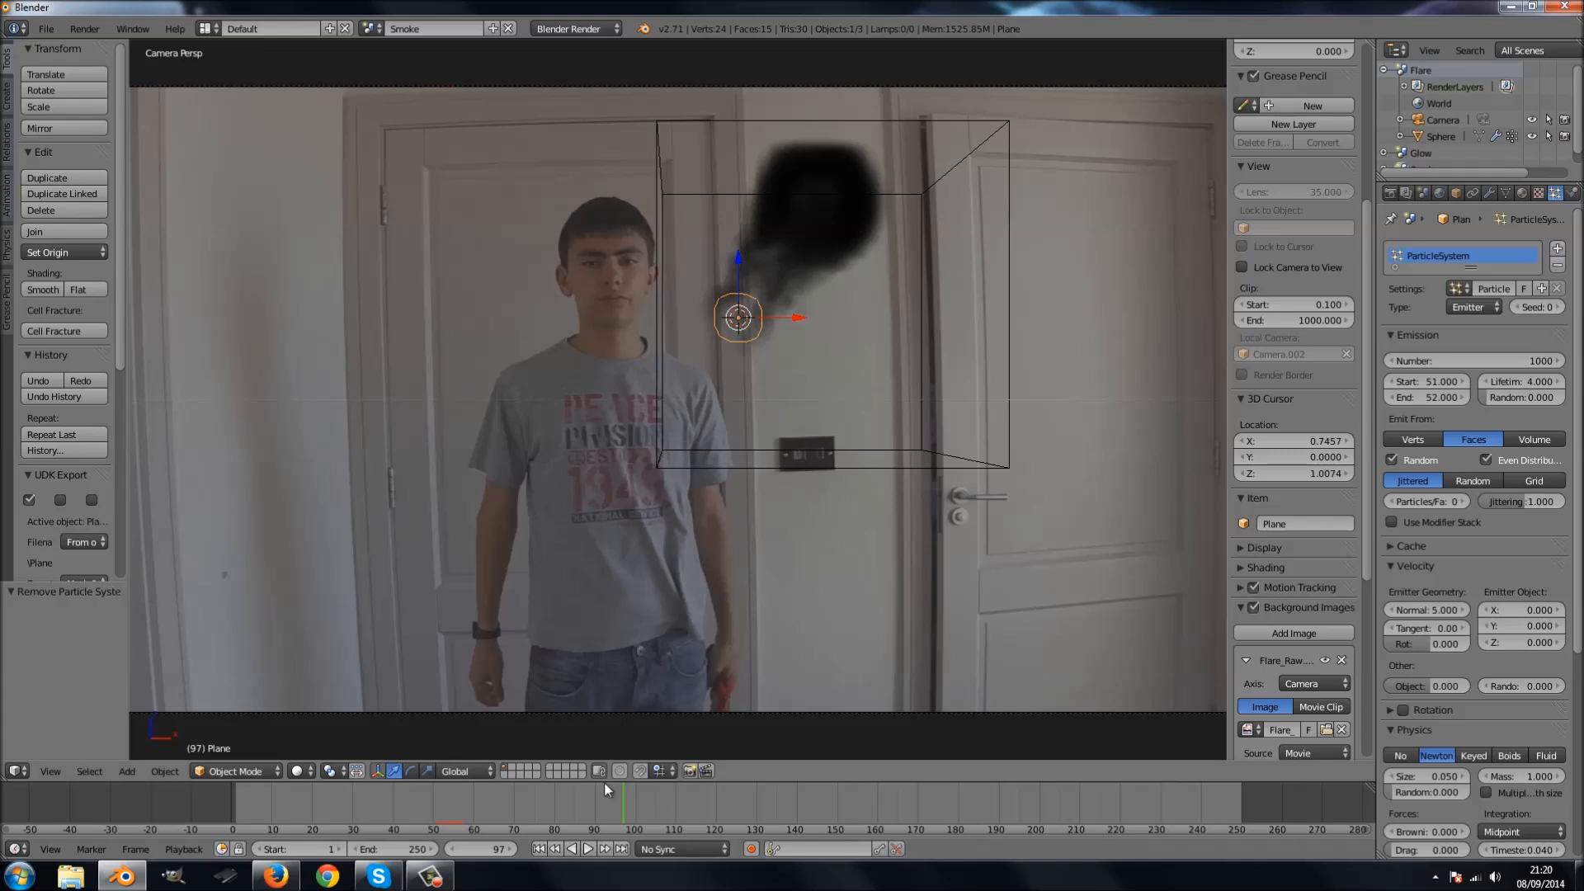
{"action": "left_click_drag", "start_coordinate": [607, 814], "coordinate": [519, 810]}
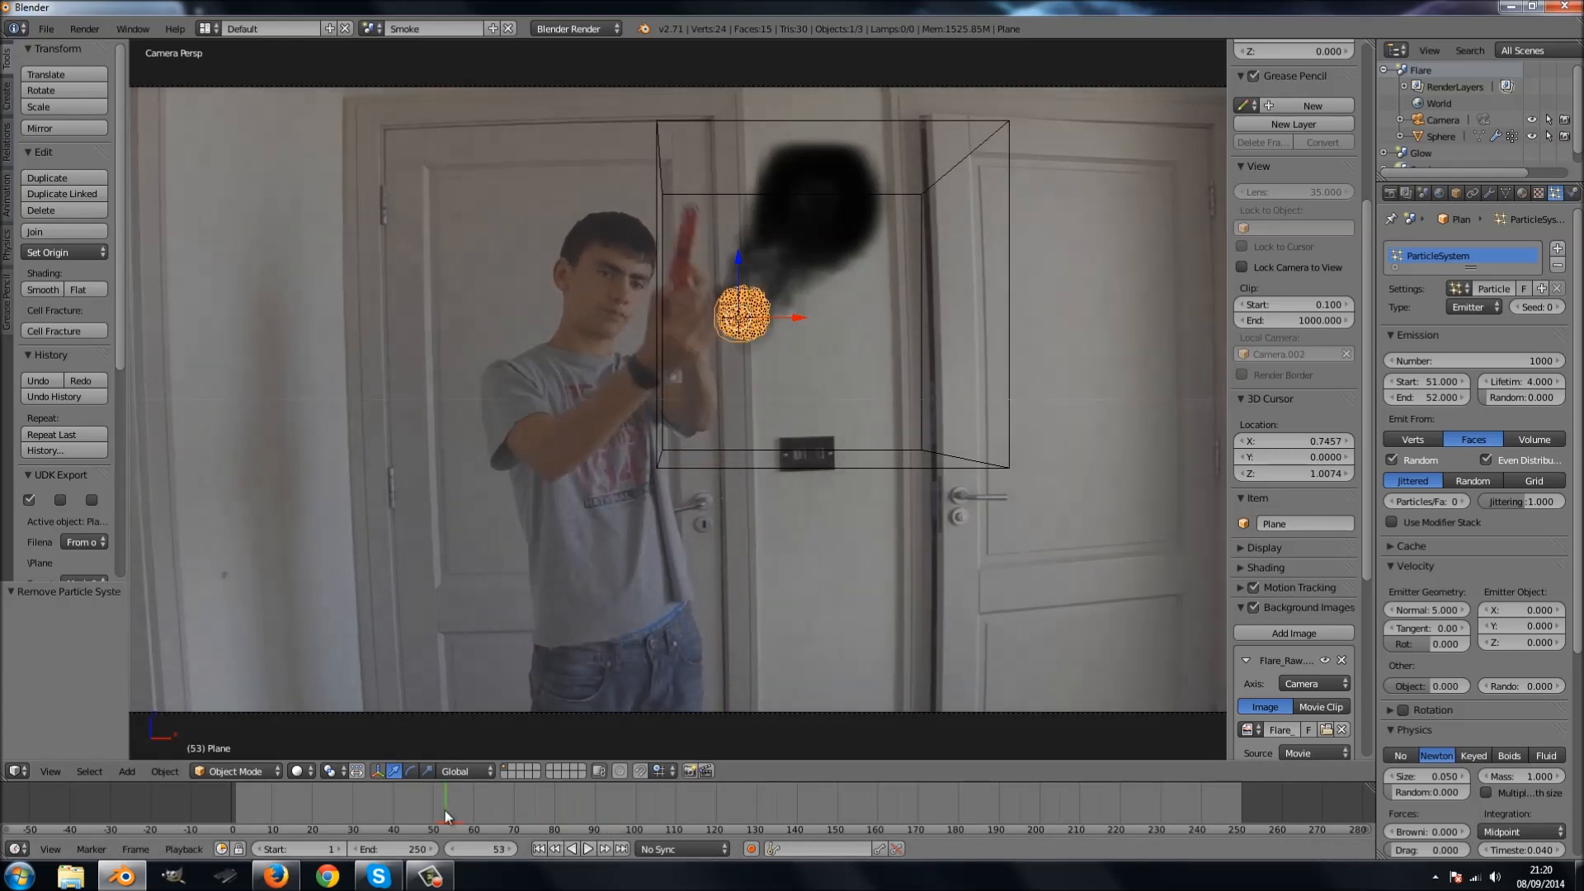
Replay the smoke simulation from the first frame, stop it at frame 70 and go back to frame 1.
{"action": "left_click", "coordinate": [538, 849]}
{"action": "key", "text": "alt+a"}
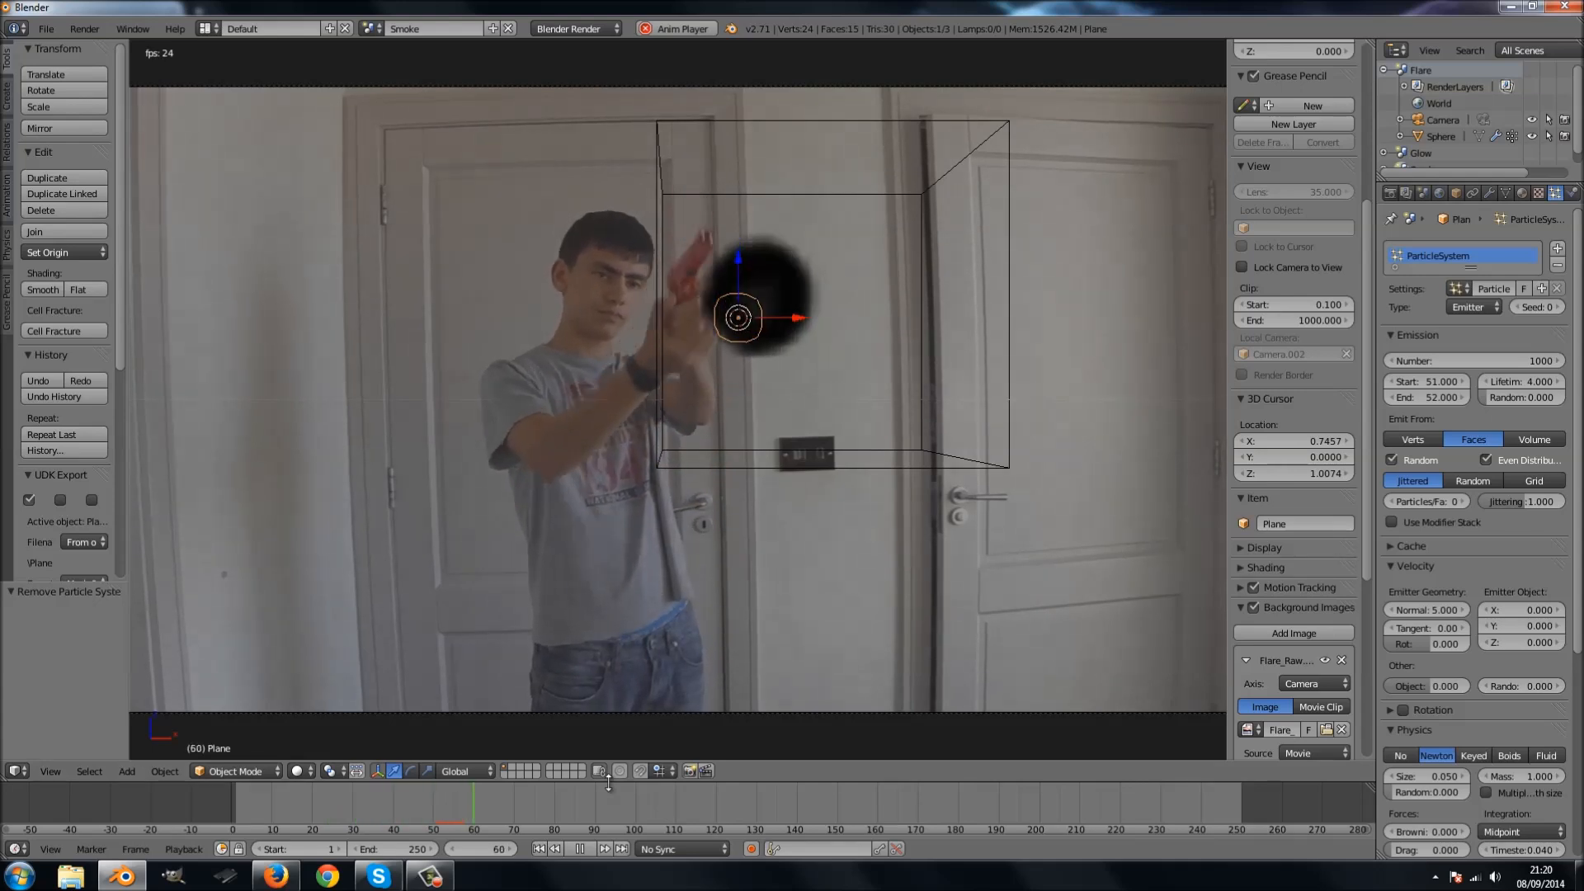
{"action": "key", "text": "alt+a"}
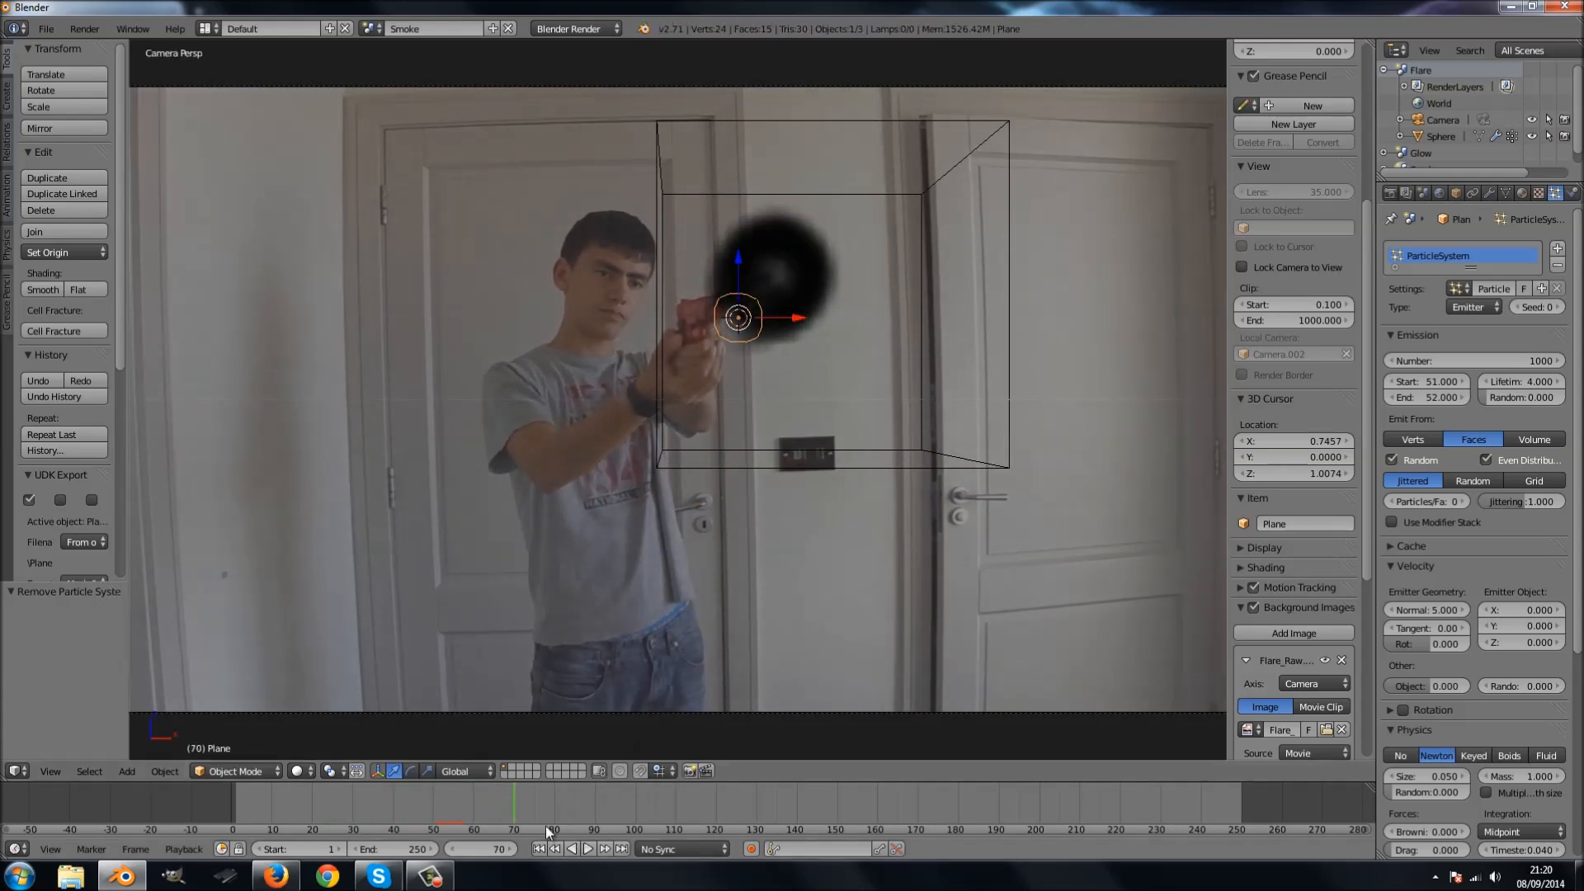
{"action": "left_click", "coordinate": [538, 849]}
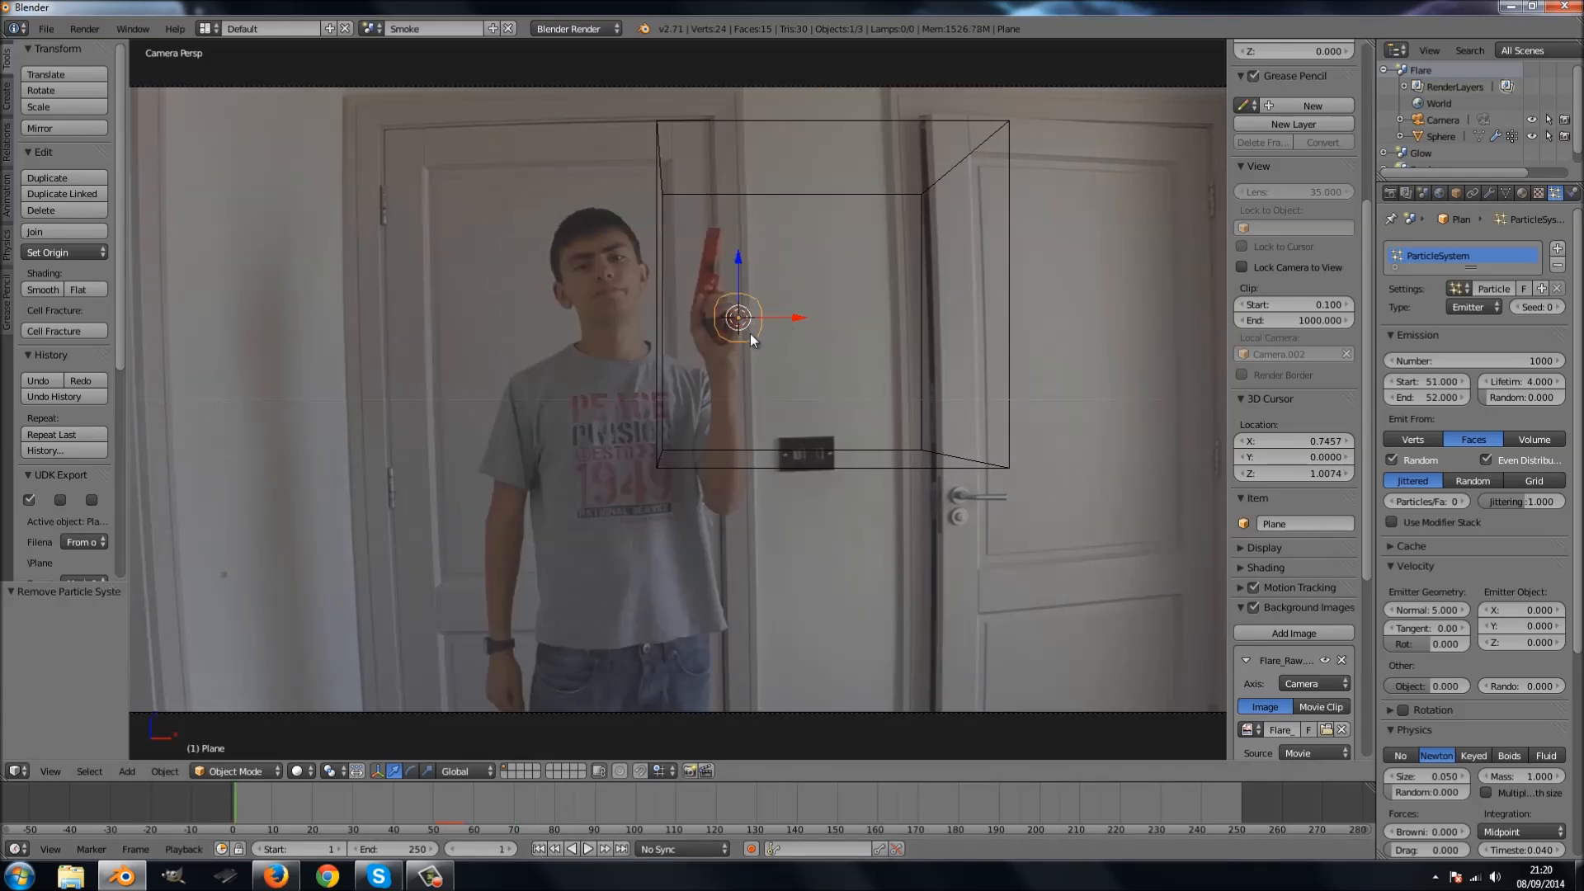
Add a Displace modifier to the smoke emitter and assign the existing texture Tex to it.
{"action": "left_click", "coordinate": [1493, 191]}
{"action": "left_click", "coordinate": [1474, 246]}
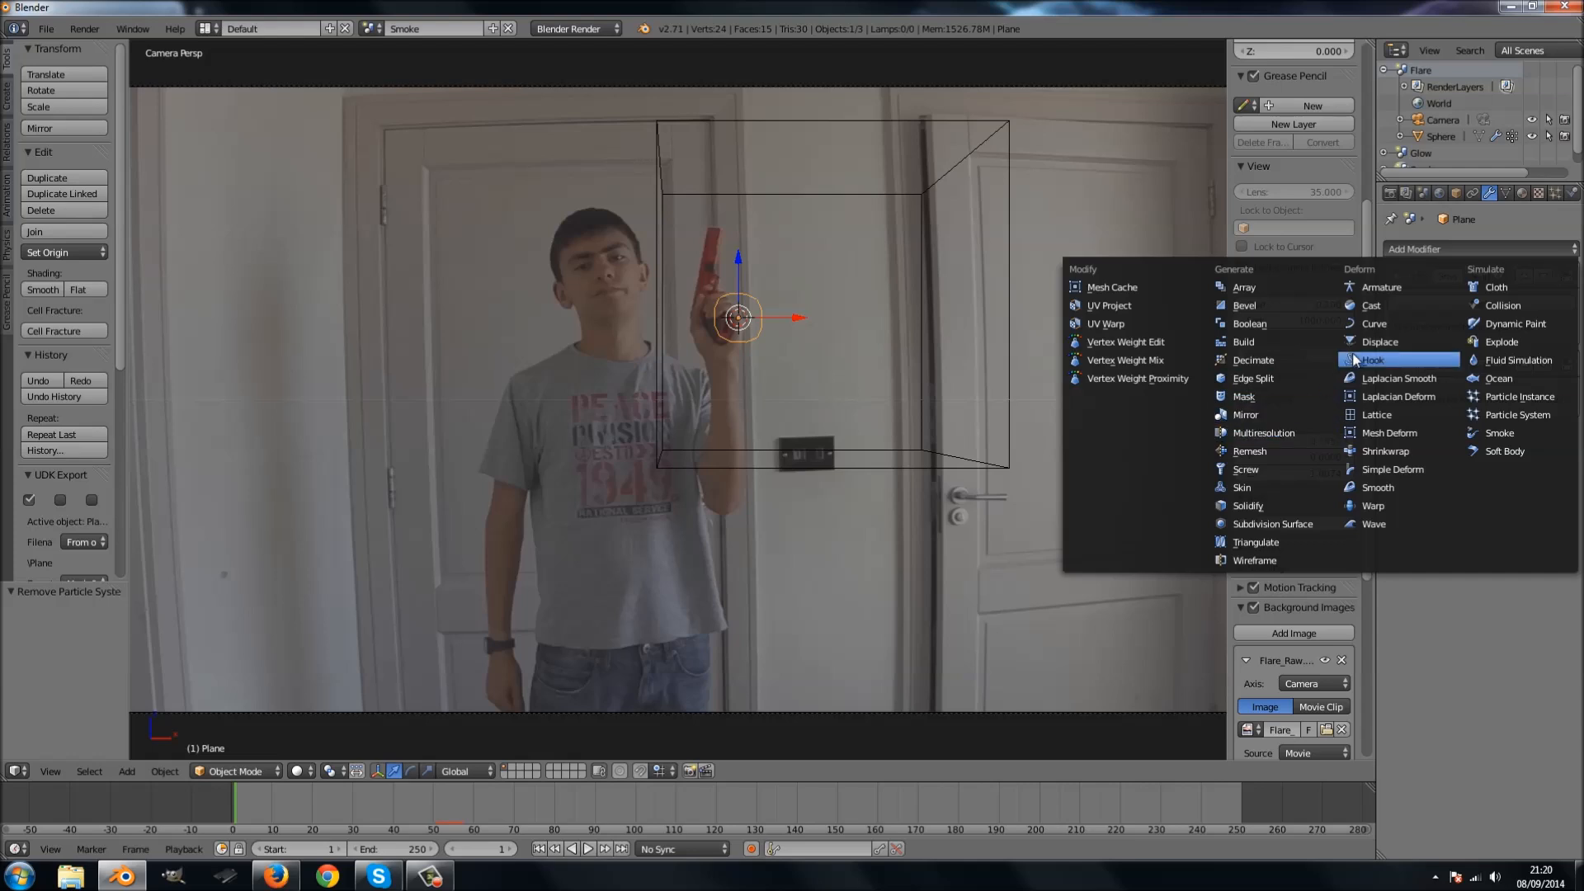
{"action": "left_click", "coordinate": [1379, 340]}
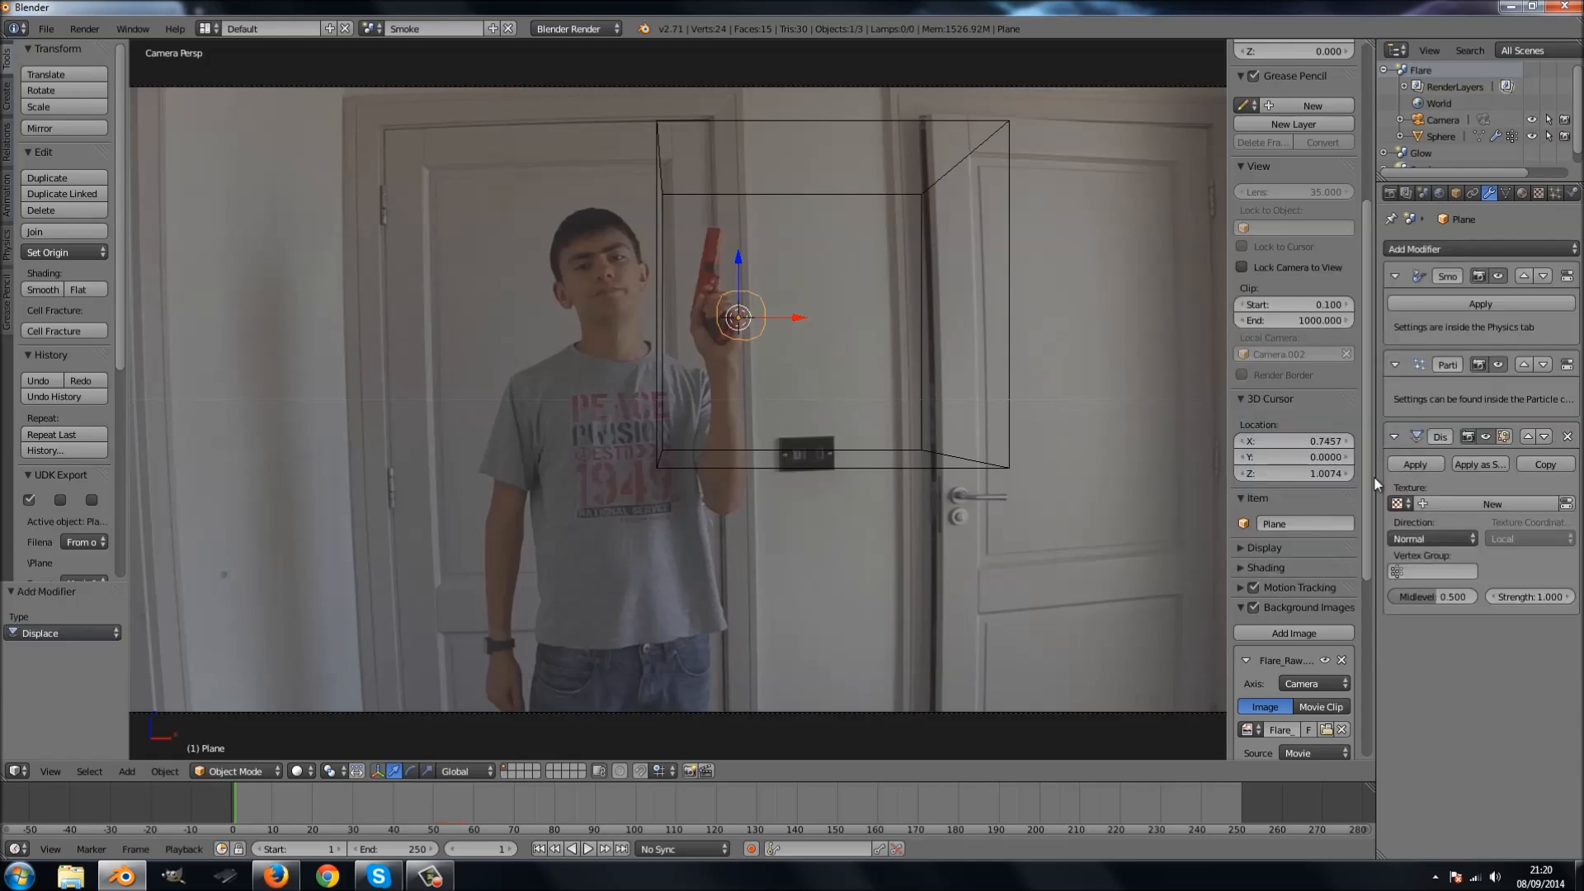
{"action": "left_click", "coordinate": [1404, 505]}
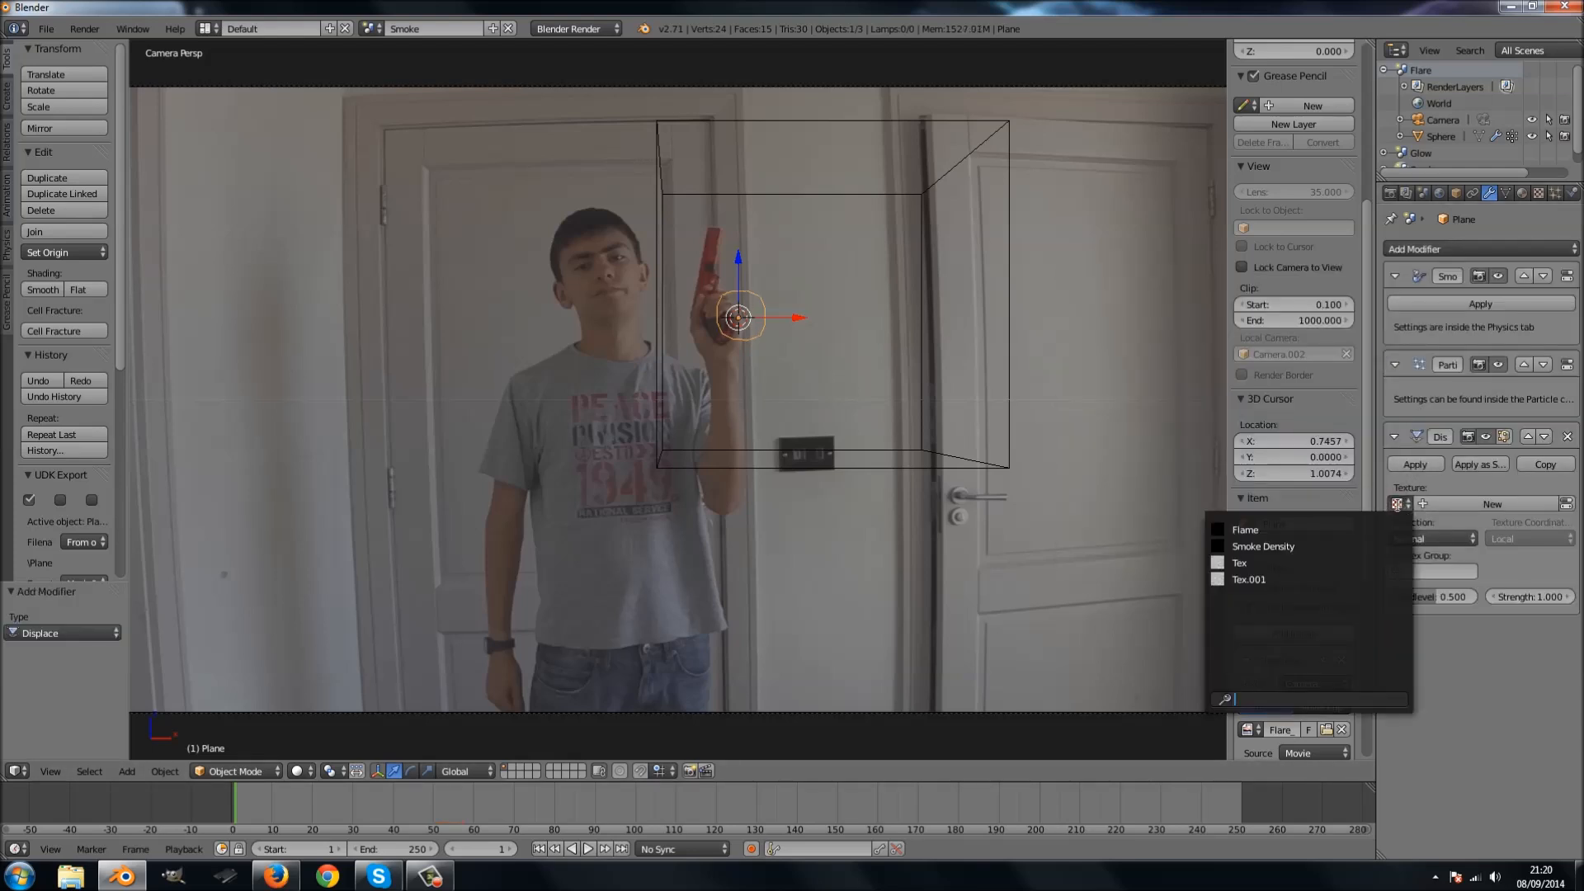
{"action": "left_click", "coordinate": [1287, 561]}
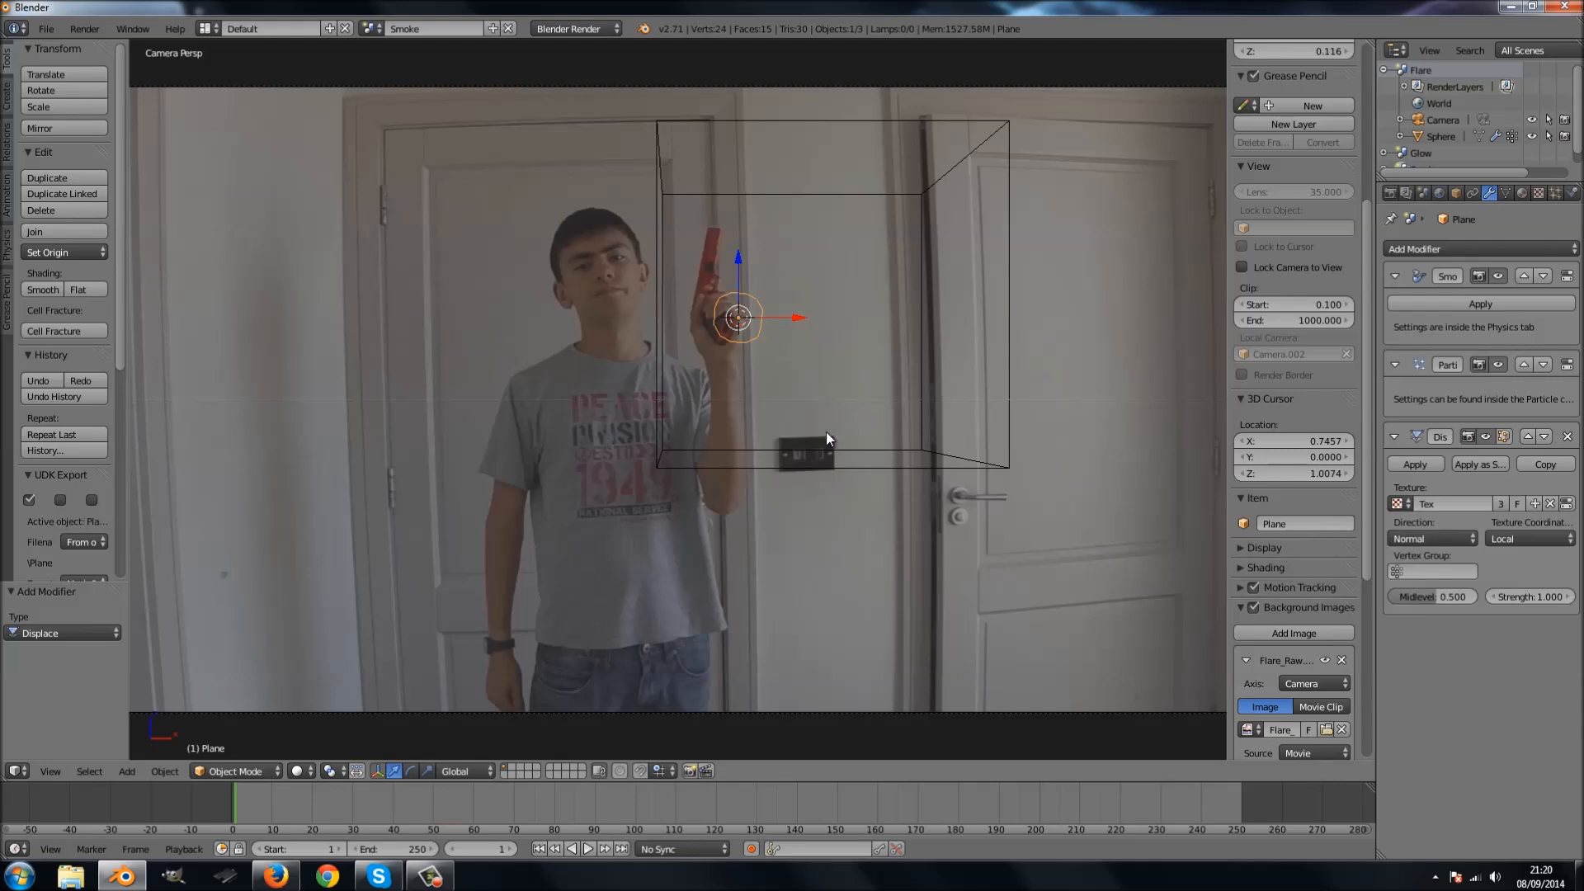
Give the emitter a new material with Z Transparency enabled and both alpha and specular alpha set to 0.
{"action": "left_click", "coordinate": [1522, 193]}
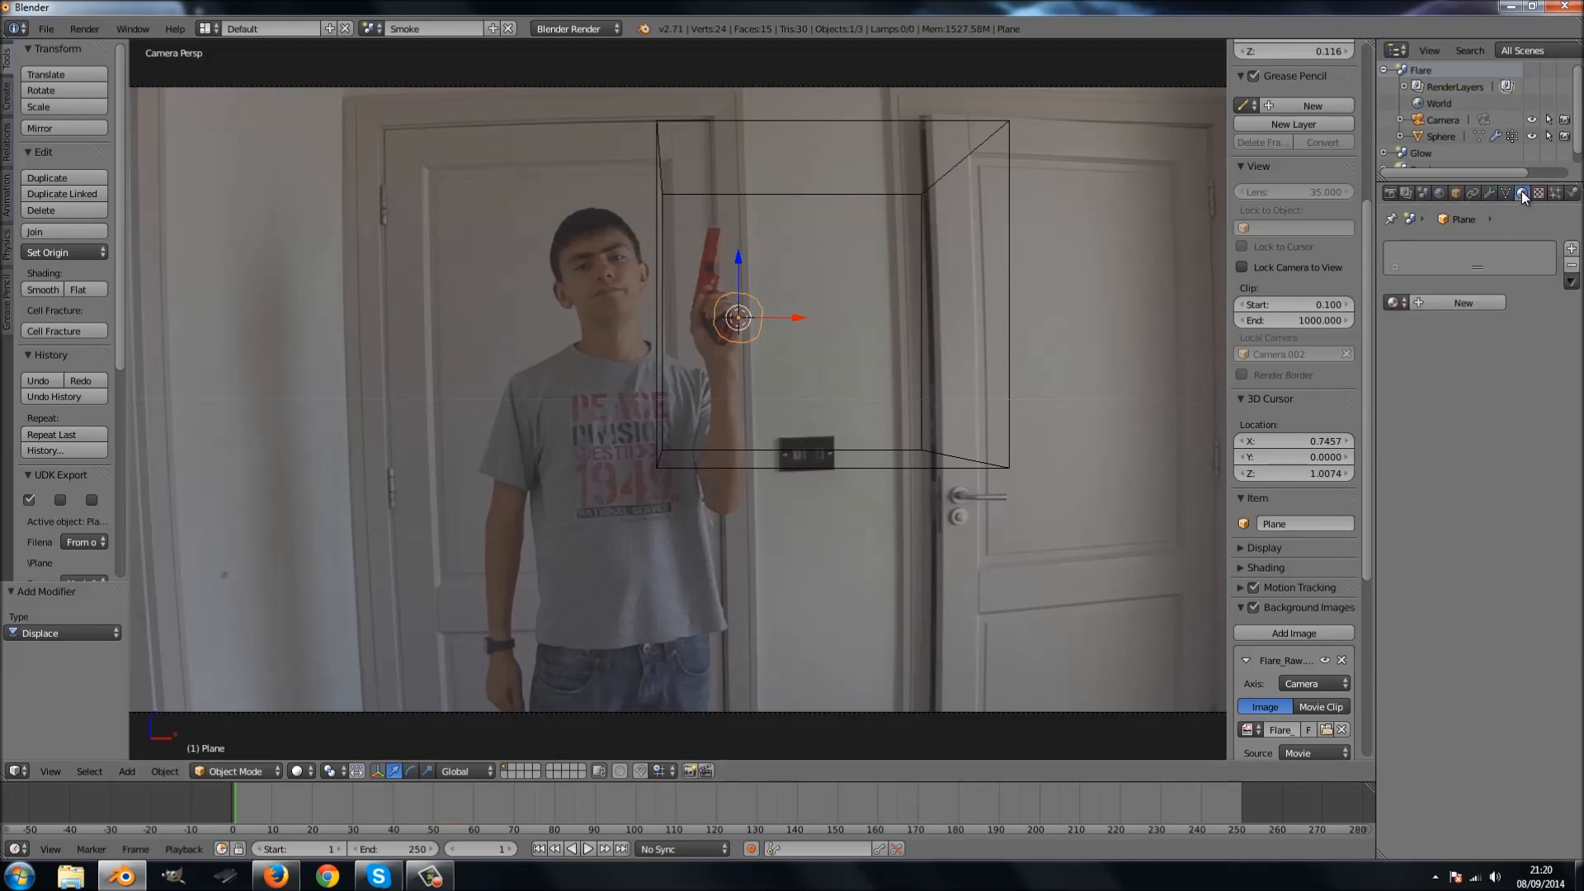
{"action": "left_click", "coordinate": [1443, 298]}
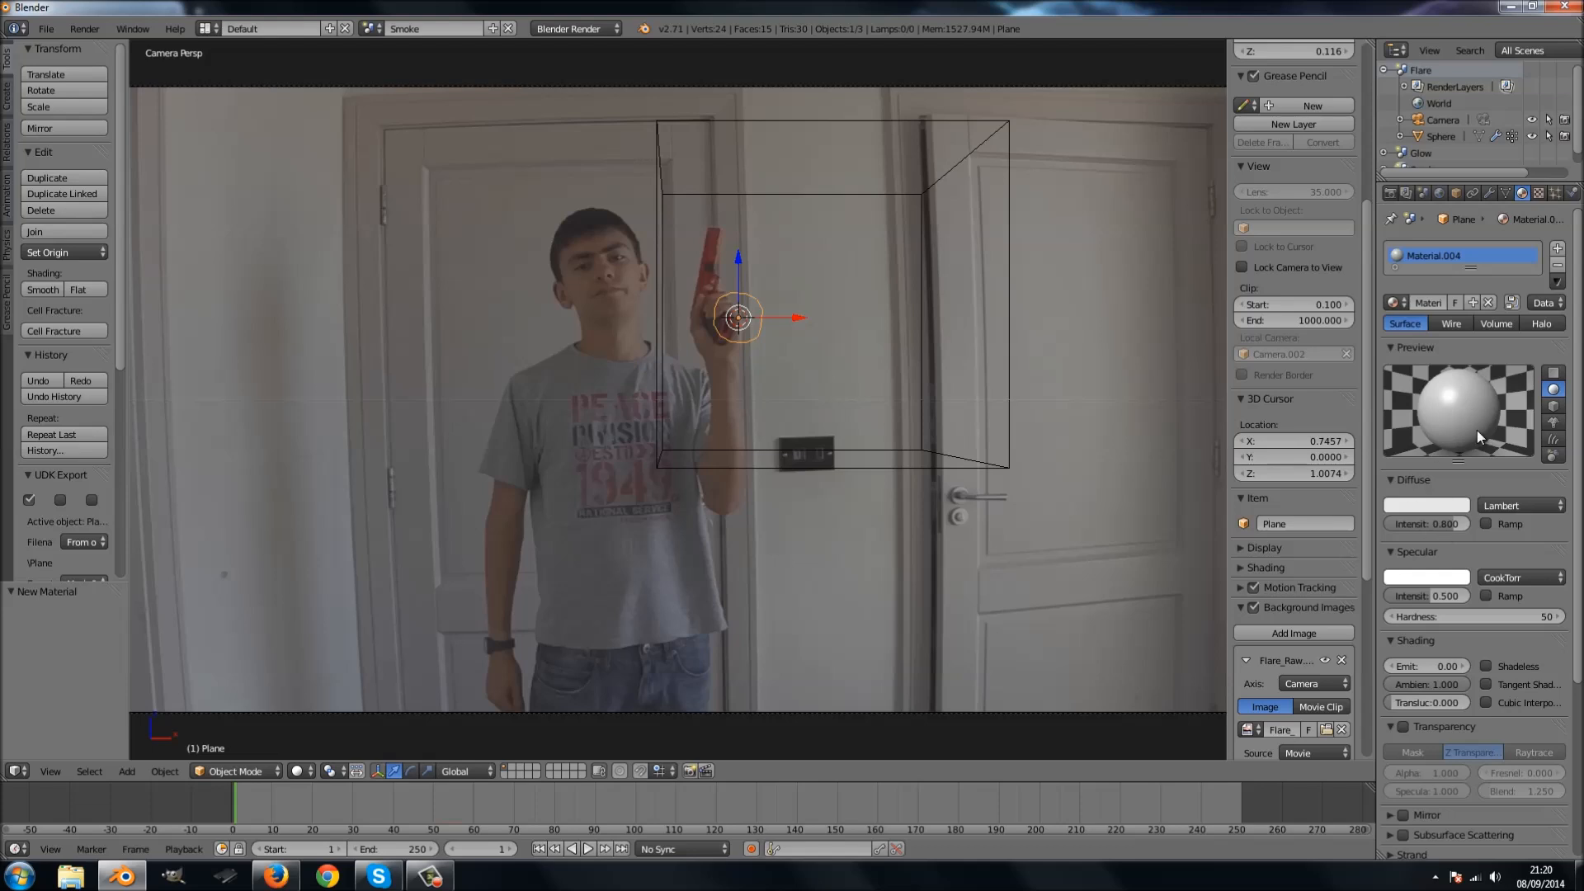
{"action": "left_click", "coordinate": [1403, 727]}
{"action": "mouse_move", "coordinate": [1423, 770]}
{"action": "left_mouse_down"}
{"action": "mouse_move", "coordinate": [1404, 770]}
{"action": "mouse_move", "coordinate": [1403, 793]}
{"action": "left_mouse_up"}
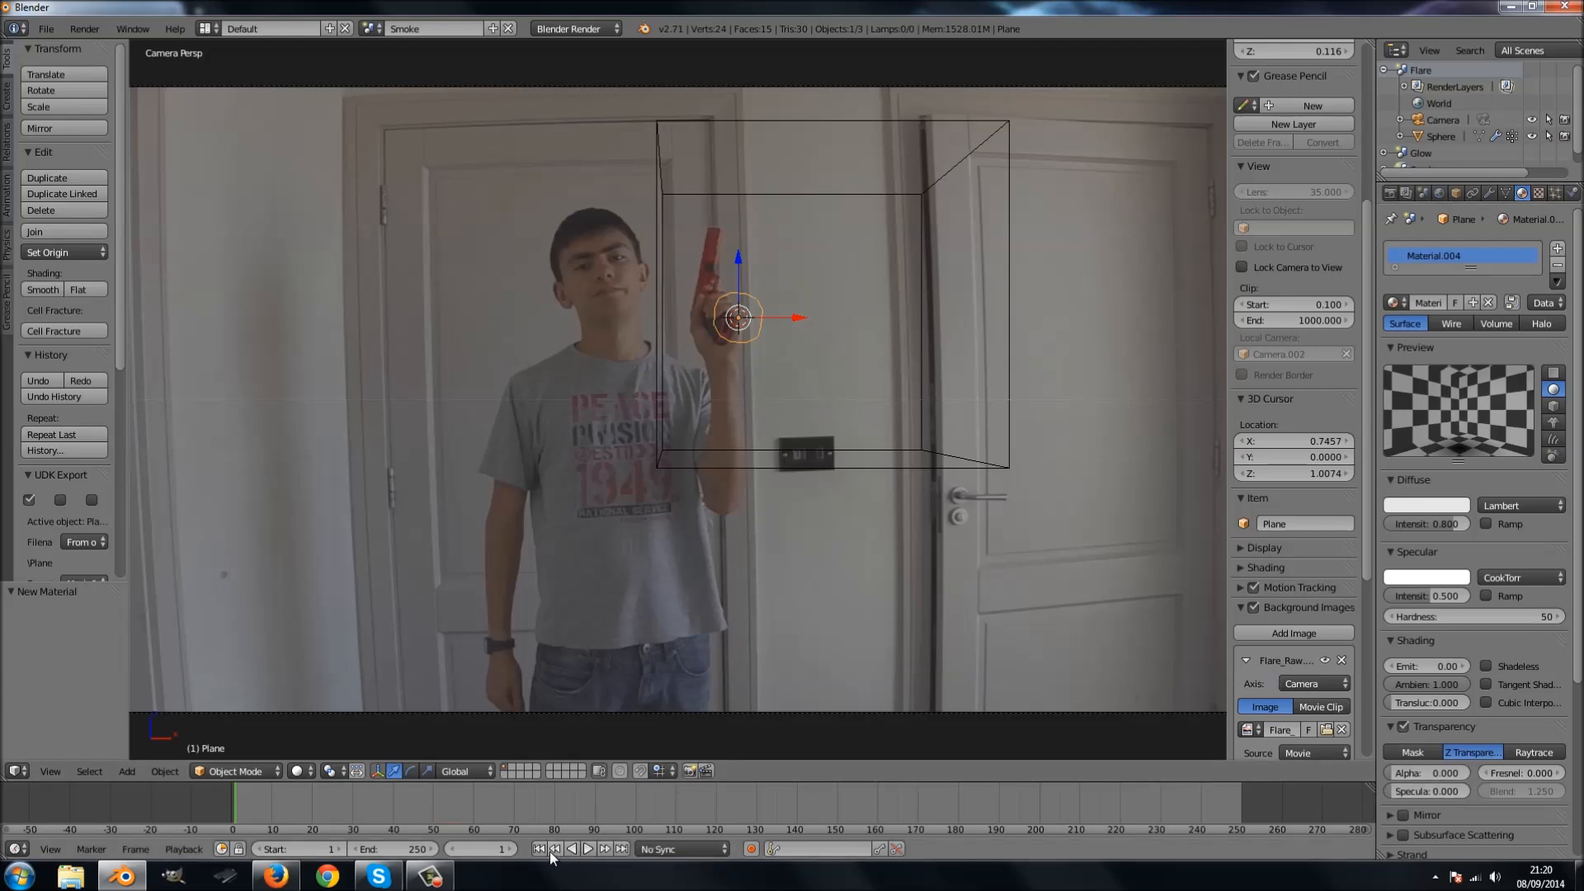
Play the smoke simulation with the displaced emitter and return to the first frame.
{"action": "key", "text": "alt+a"}
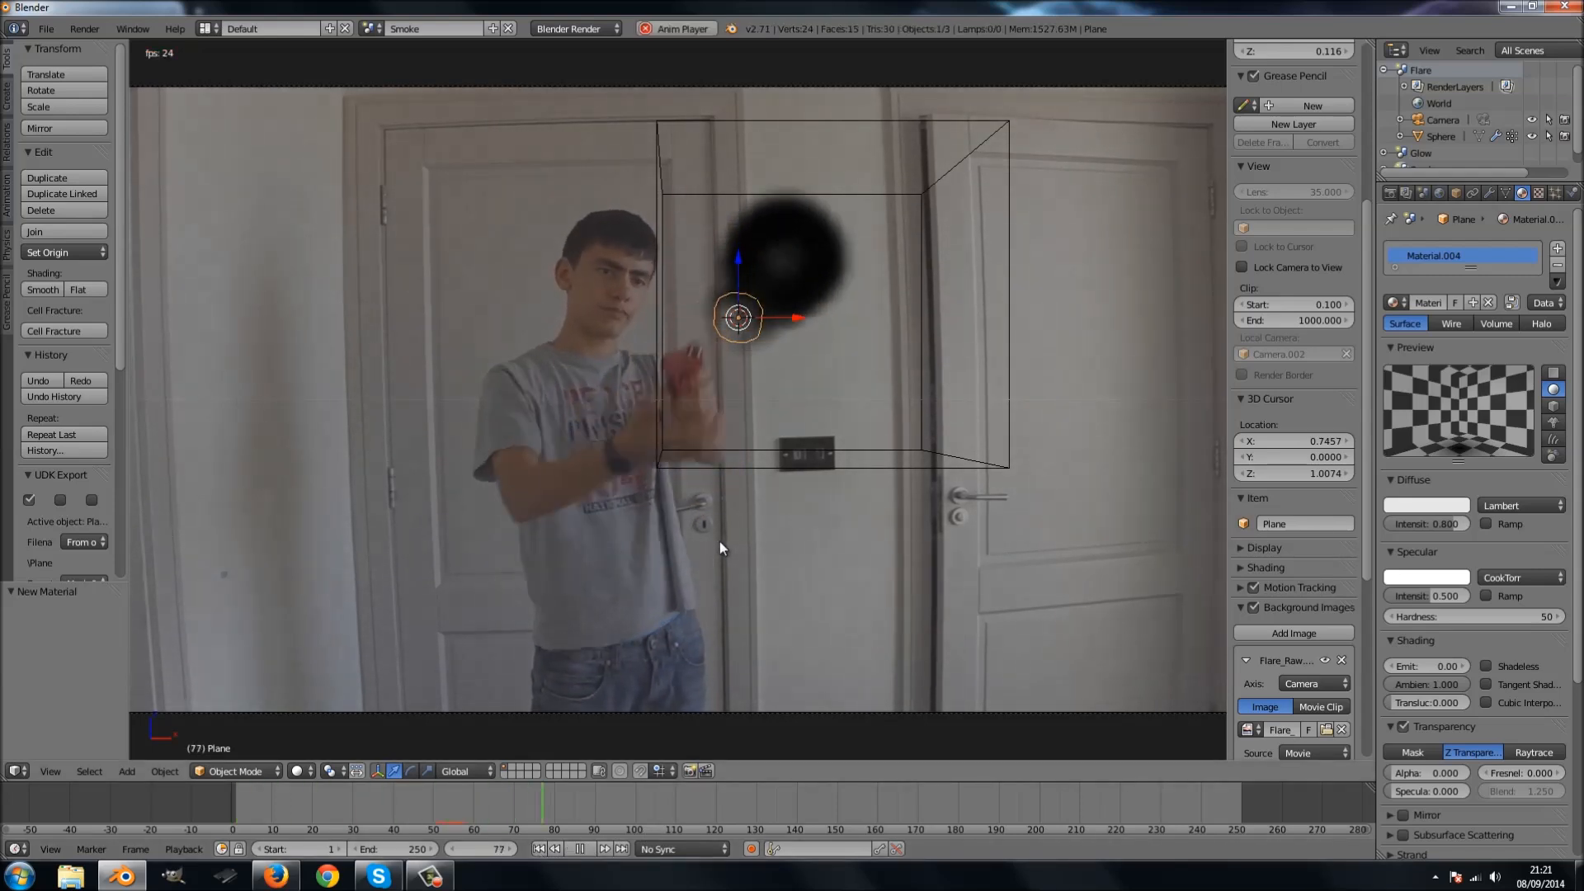
{"action": "key", "text": "alt+a"}
{"action": "left_click", "coordinate": [538, 848]}
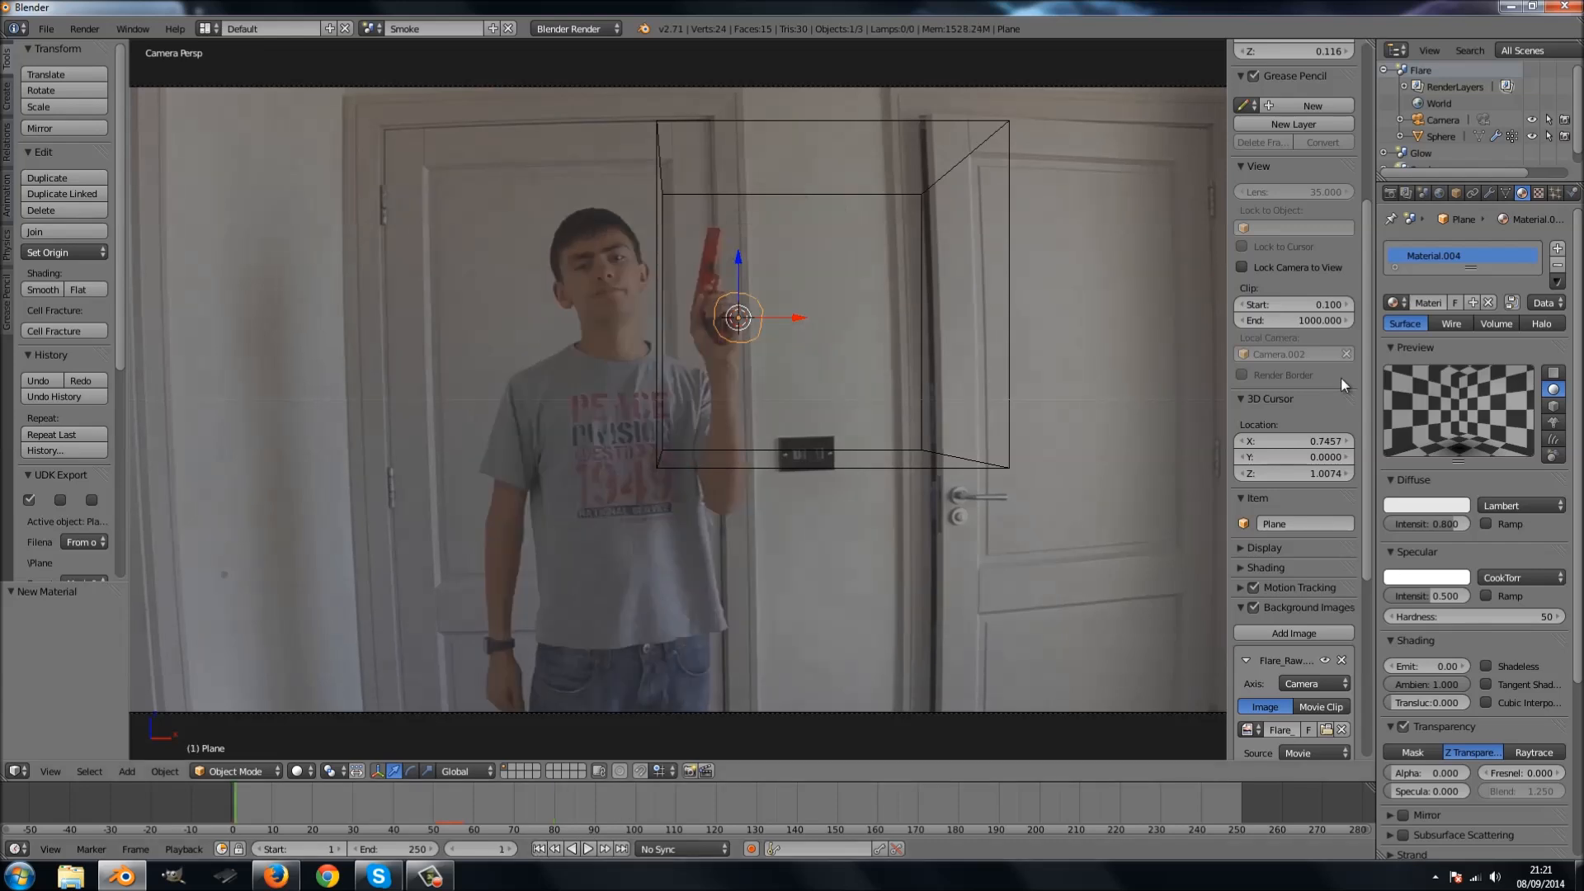
Add a level 2 Subdivision Surface modifier to the emitter and place it above the Displace modifier.
{"action": "left_click", "coordinate": [1537, 194]}
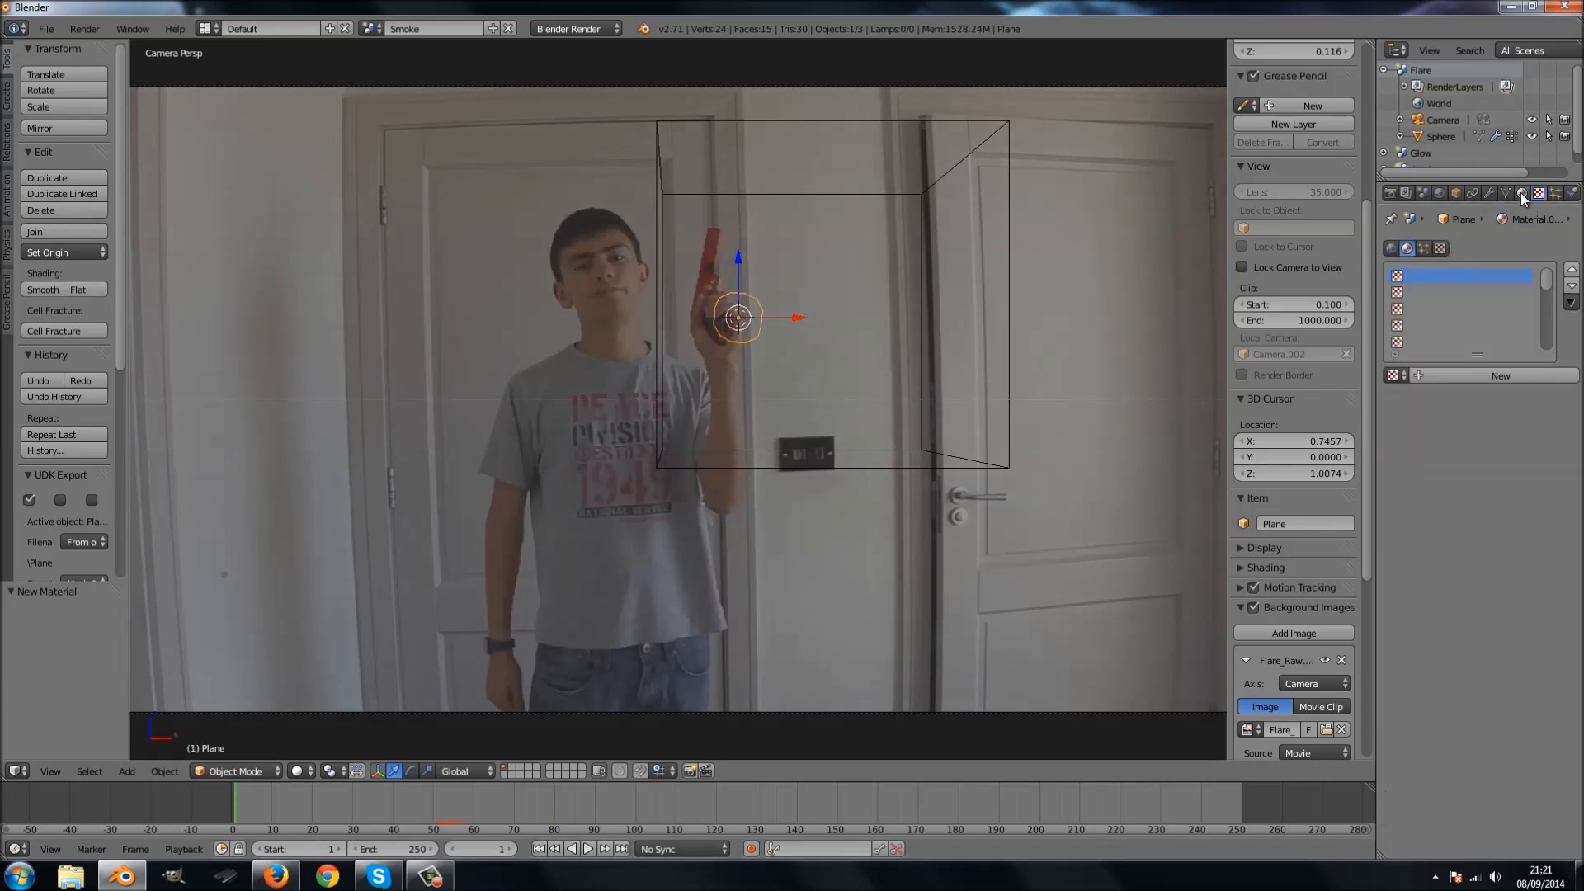
{"action": "left_click", "coordinate": [1499, 191]}
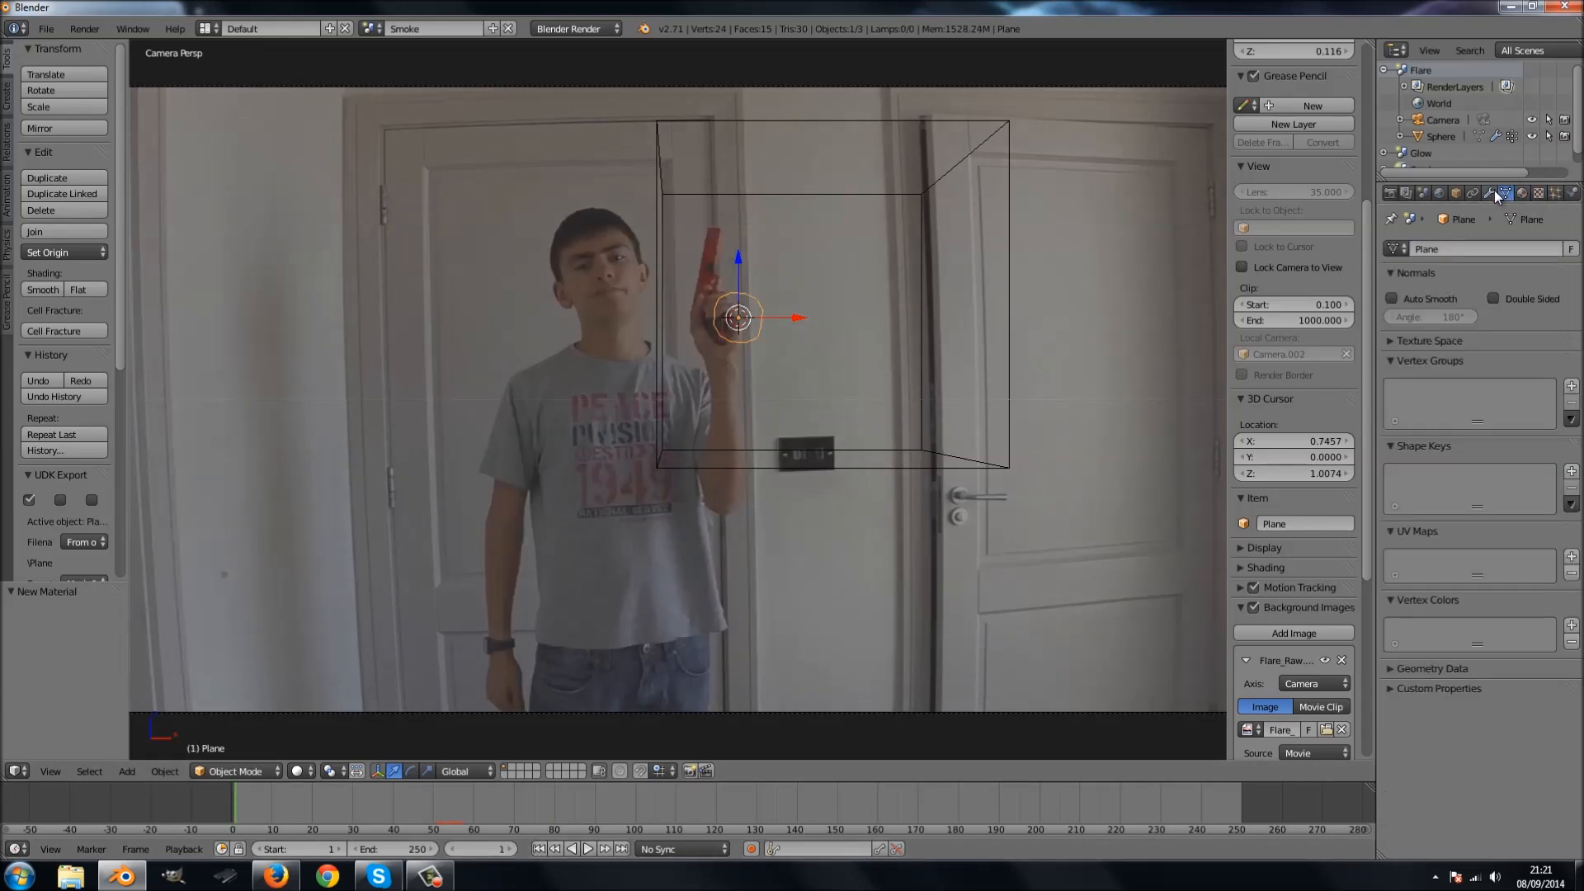
{"action": "left_click", "coordinate": [1490, 193]}
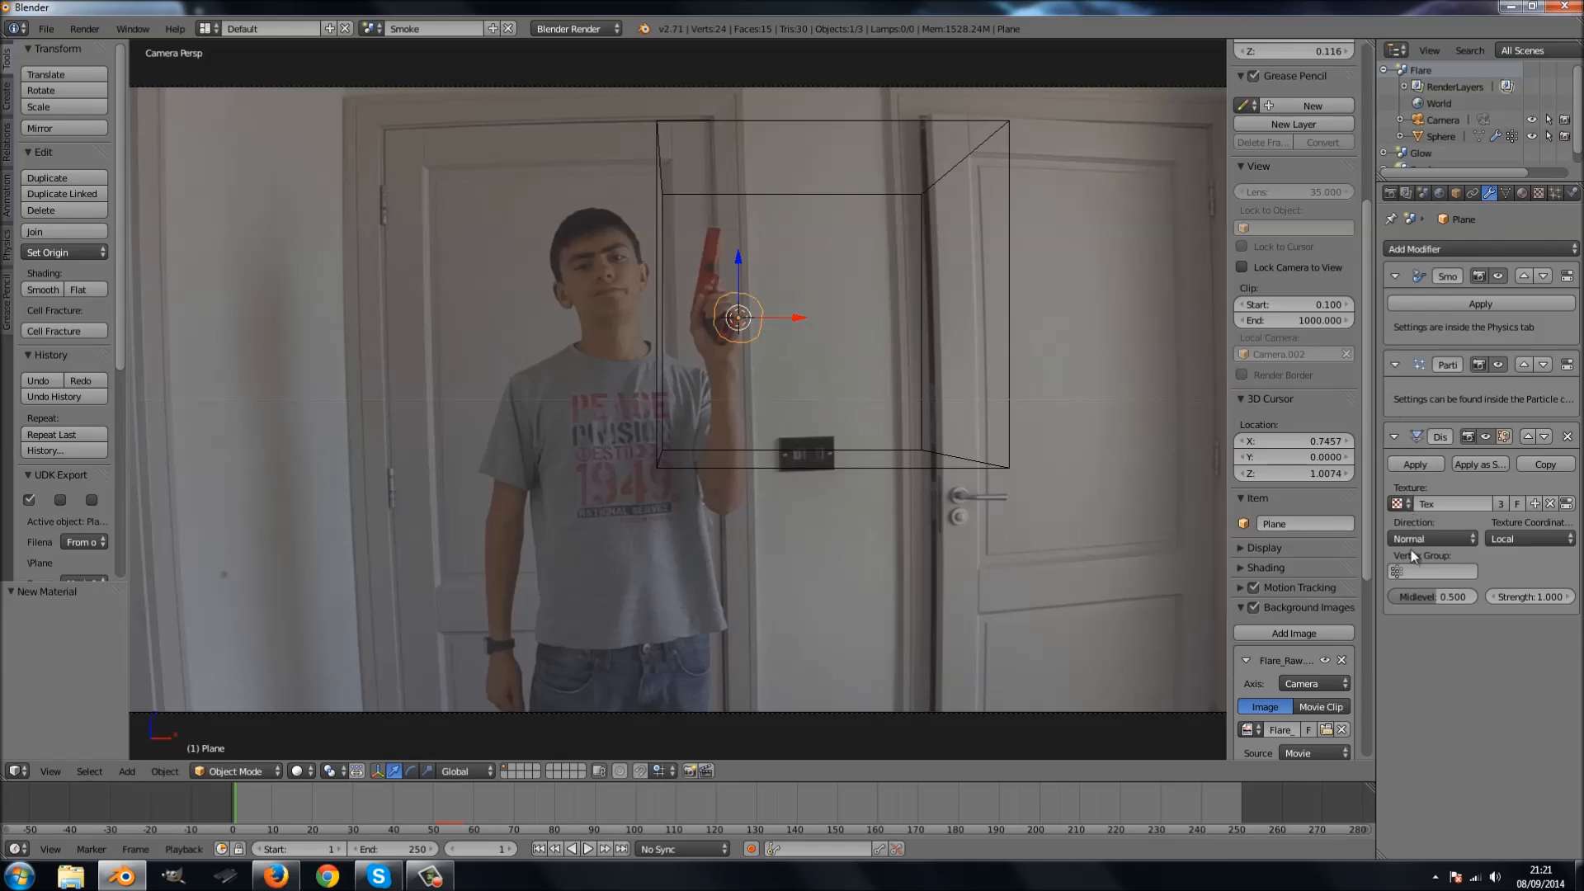
{"action": "middle_click_drag", "start_coordinate": [1126, 472], "coordinate": [962, 537]}
{"action": "scroll", "coordinate": [959, 531], "scroll_direction": "up", "scroll_amount": 5}
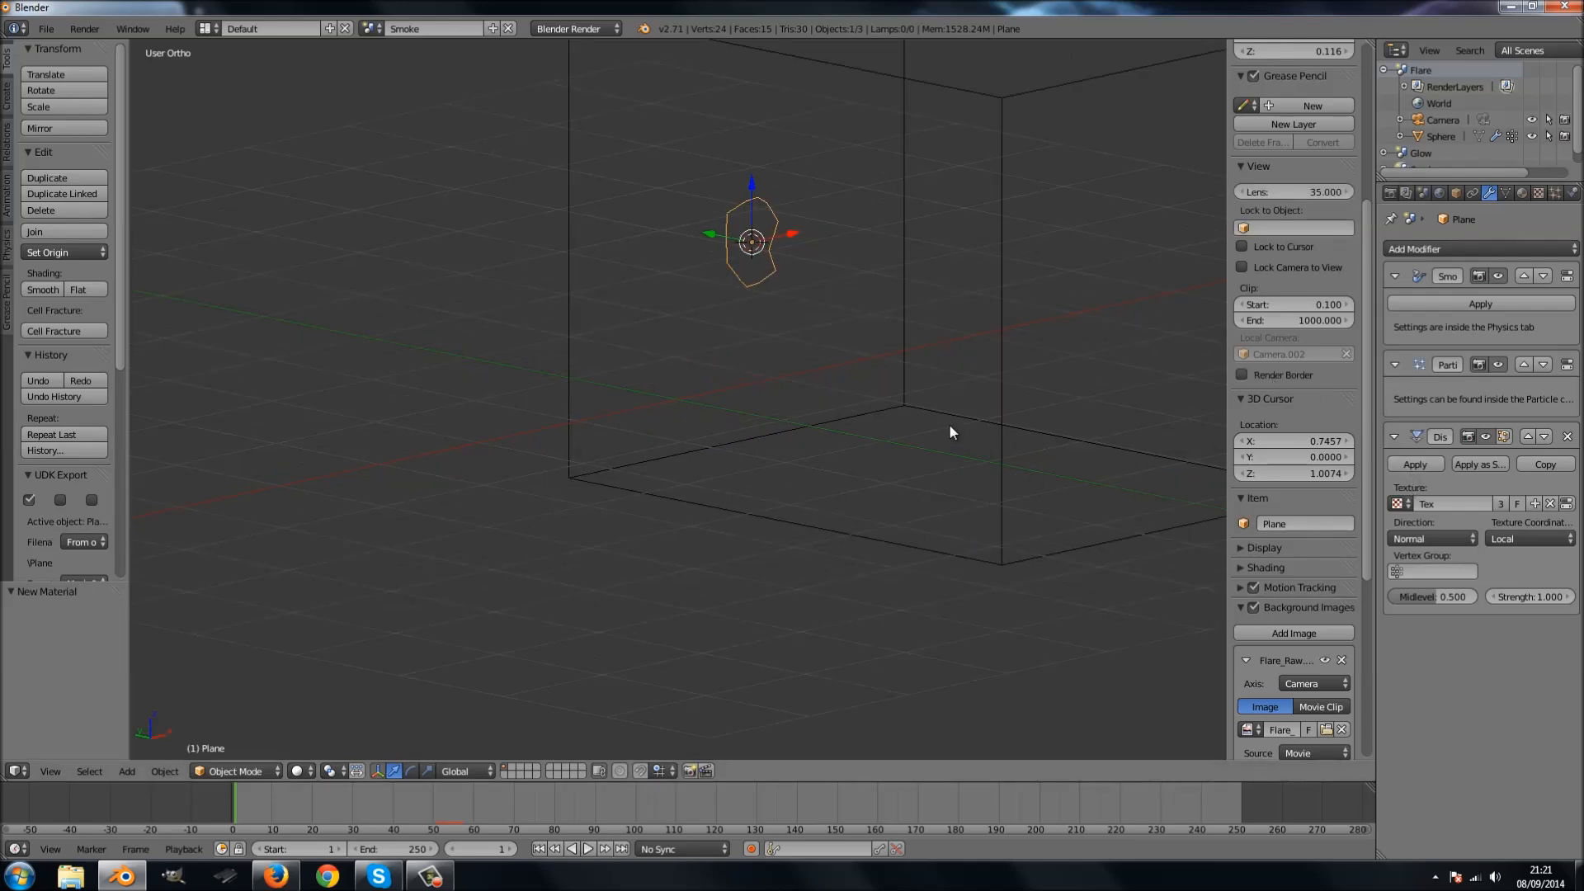
{"action": "key", "text": "ctrl+2"}
{"action": "middle_click_drag", "start_coordinate": [789, 410], "coordinate": [506, 407]}
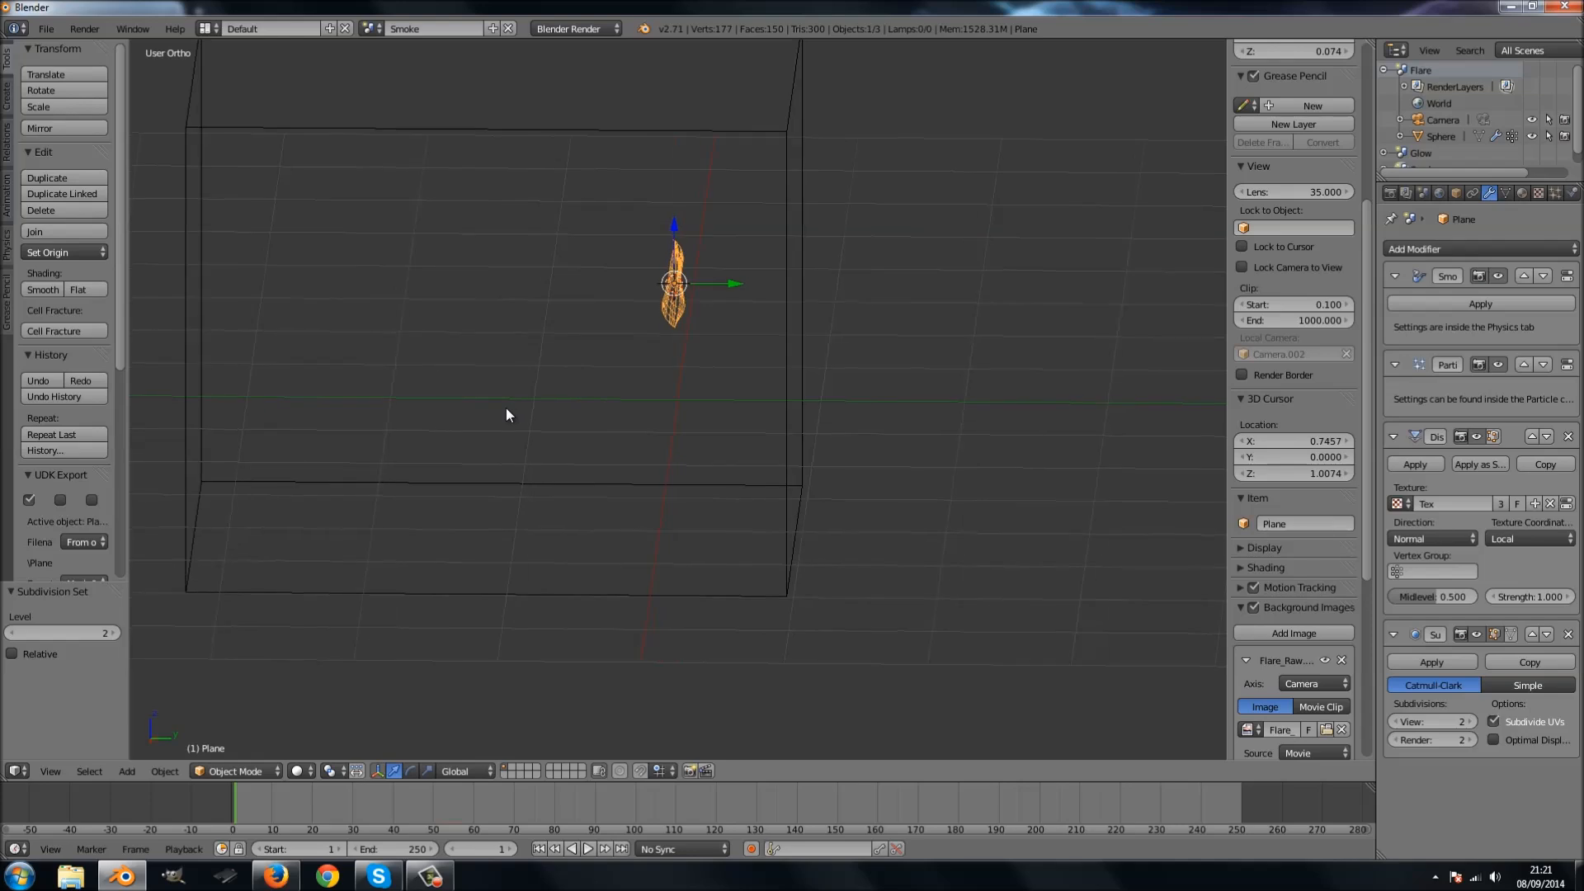
{"action": "left_click", "coordinate": [1532, 634]}
Play the smoke simulation from an angled view of the domain and stop it at frame 75.
{"action": "middle_click_drag", "start_coordinate": [1030, 514], "coordinate": [747, 751]}
{"action": "key", "text": "alt+a"}
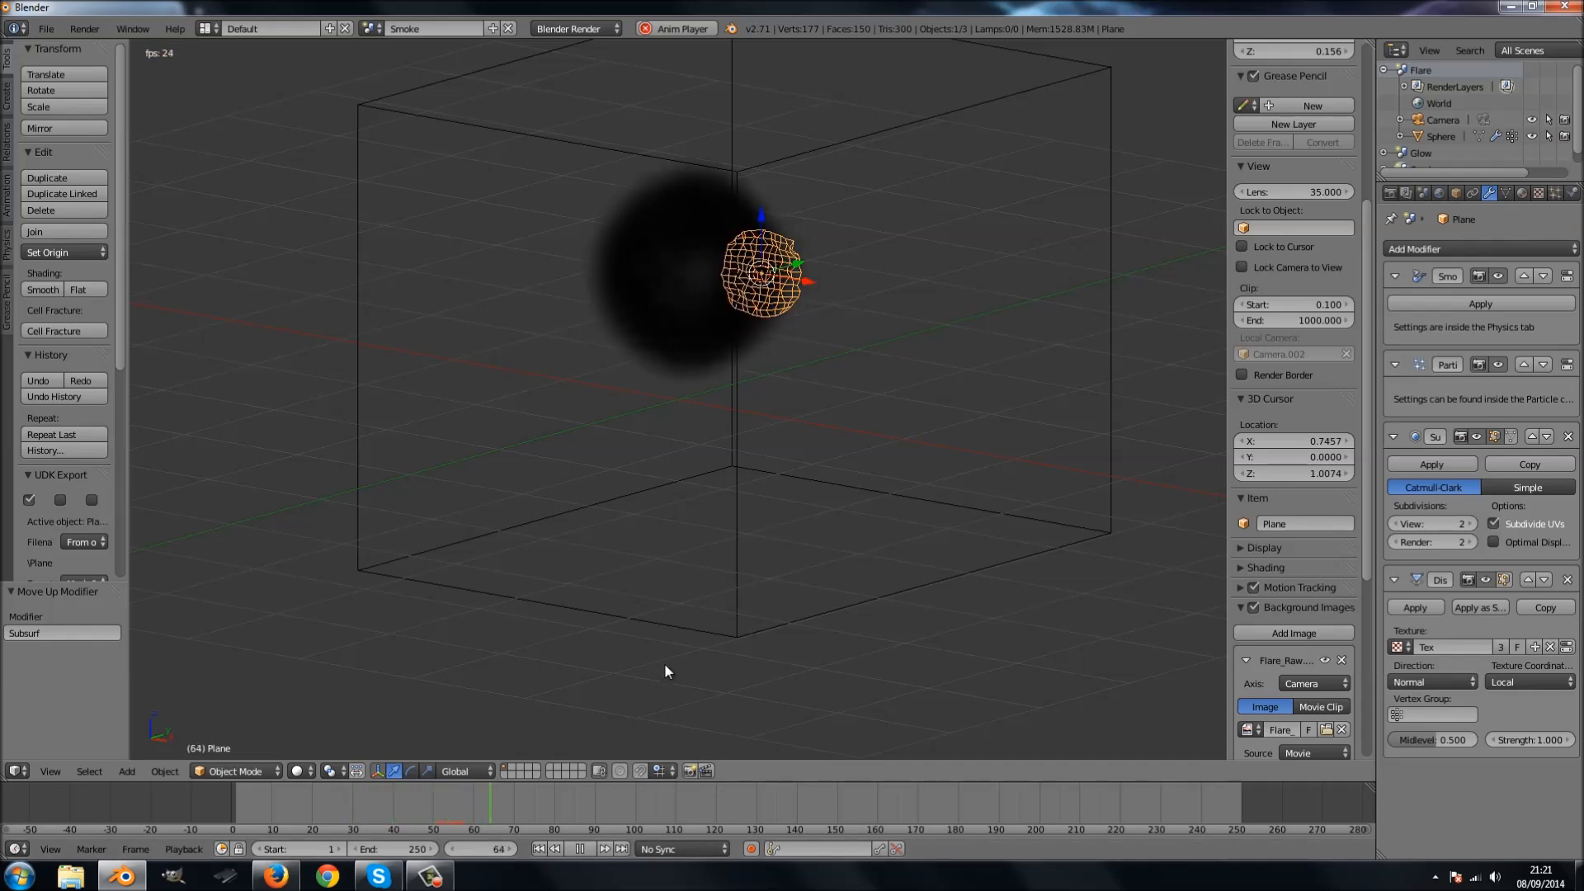
{"action": "key", "text": "alt+a"}
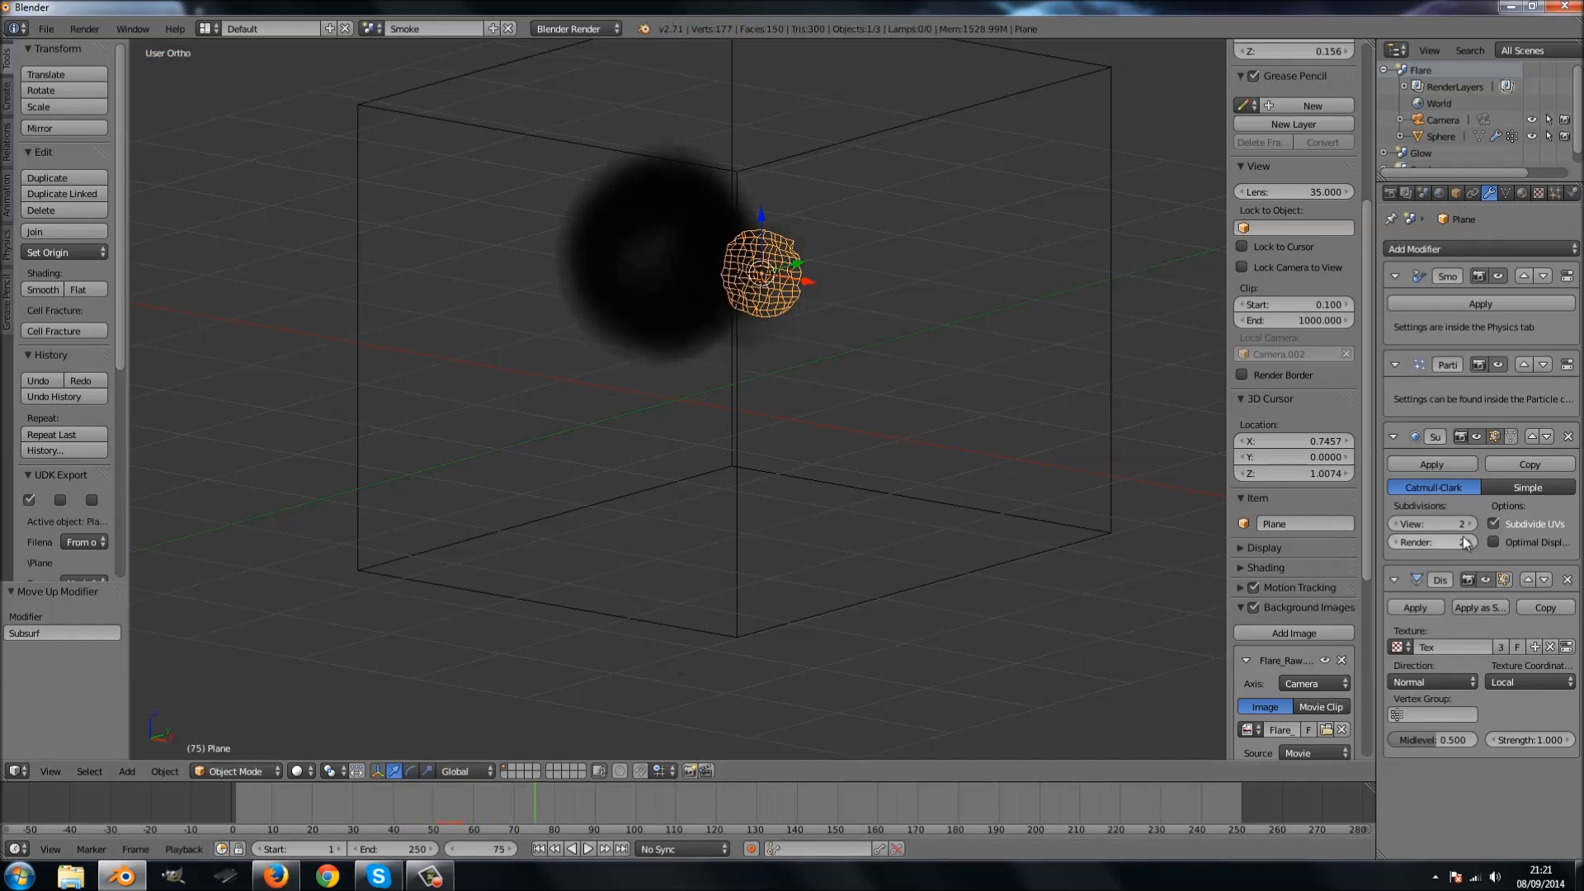
Move the emitter's particle system modifier below Subdivision Surface and Displace, and replay the simulation from the first frame.
{"action": "left_click", "coordinate": [1540, 366]}
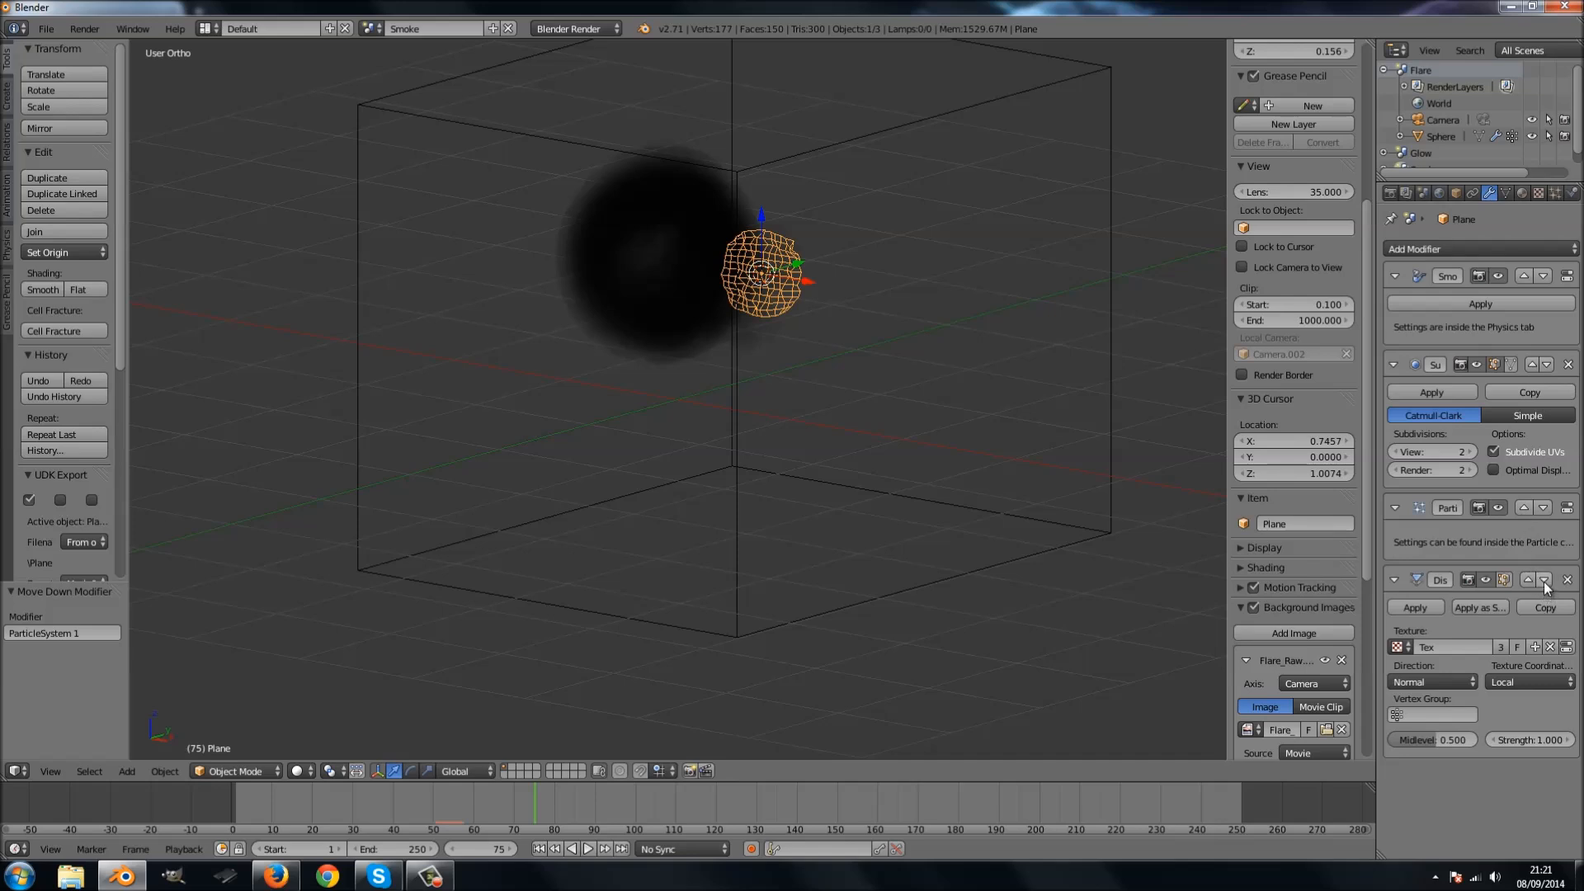
{"action": "left_click", "coordinate": [1543, 508]}
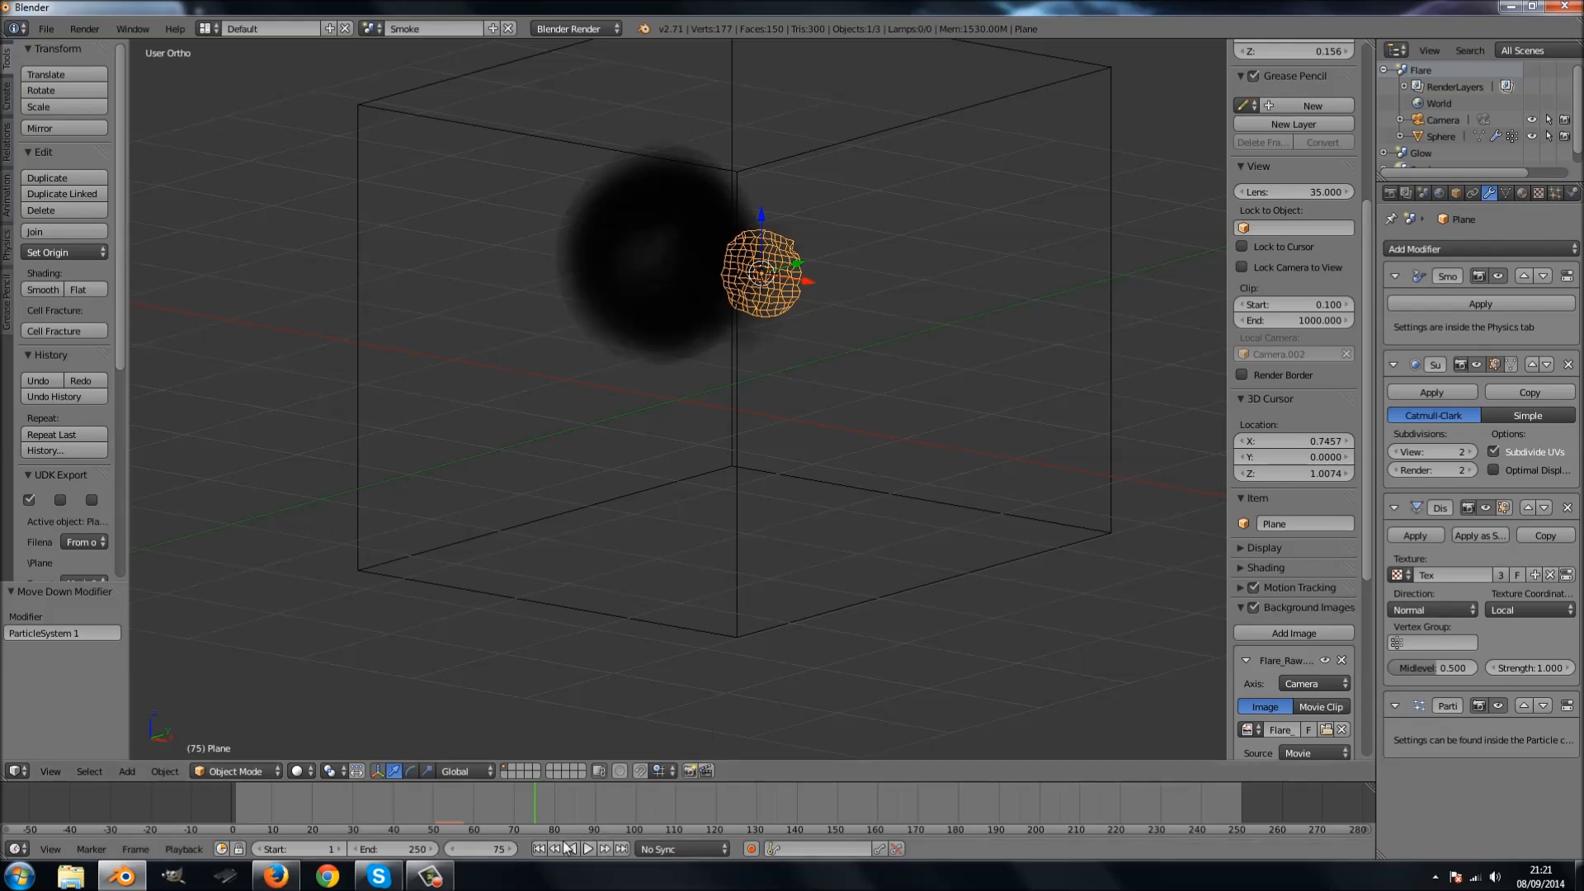
{"action": "left_click", "coordinate": [539, 850]}
{"action": "key", "text": "alt+a"}
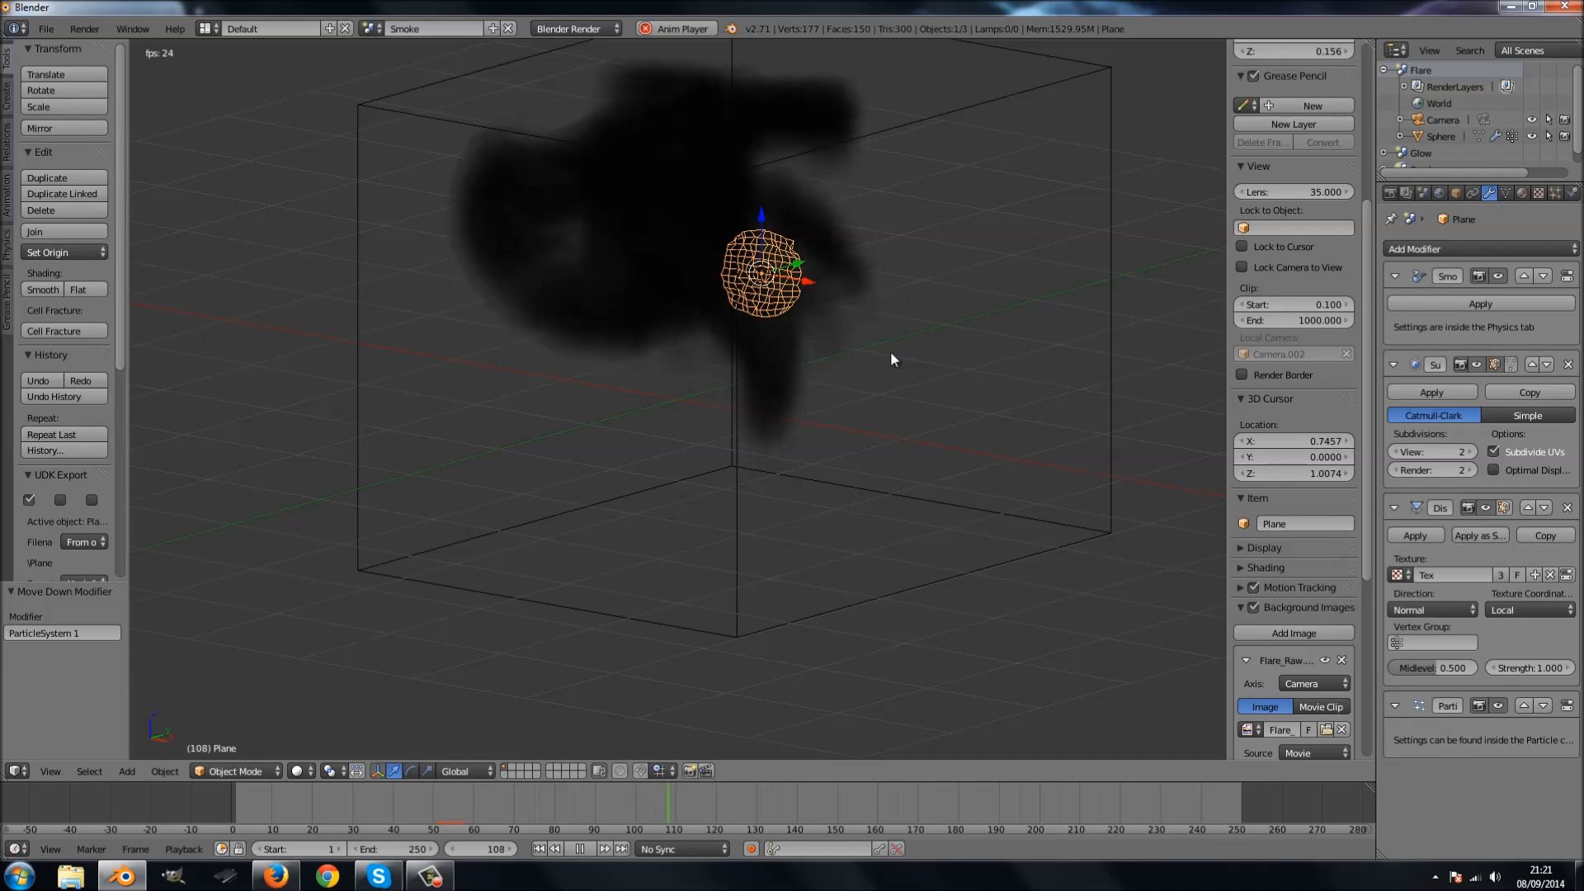
{"action": "key", "text": "alt+a"}
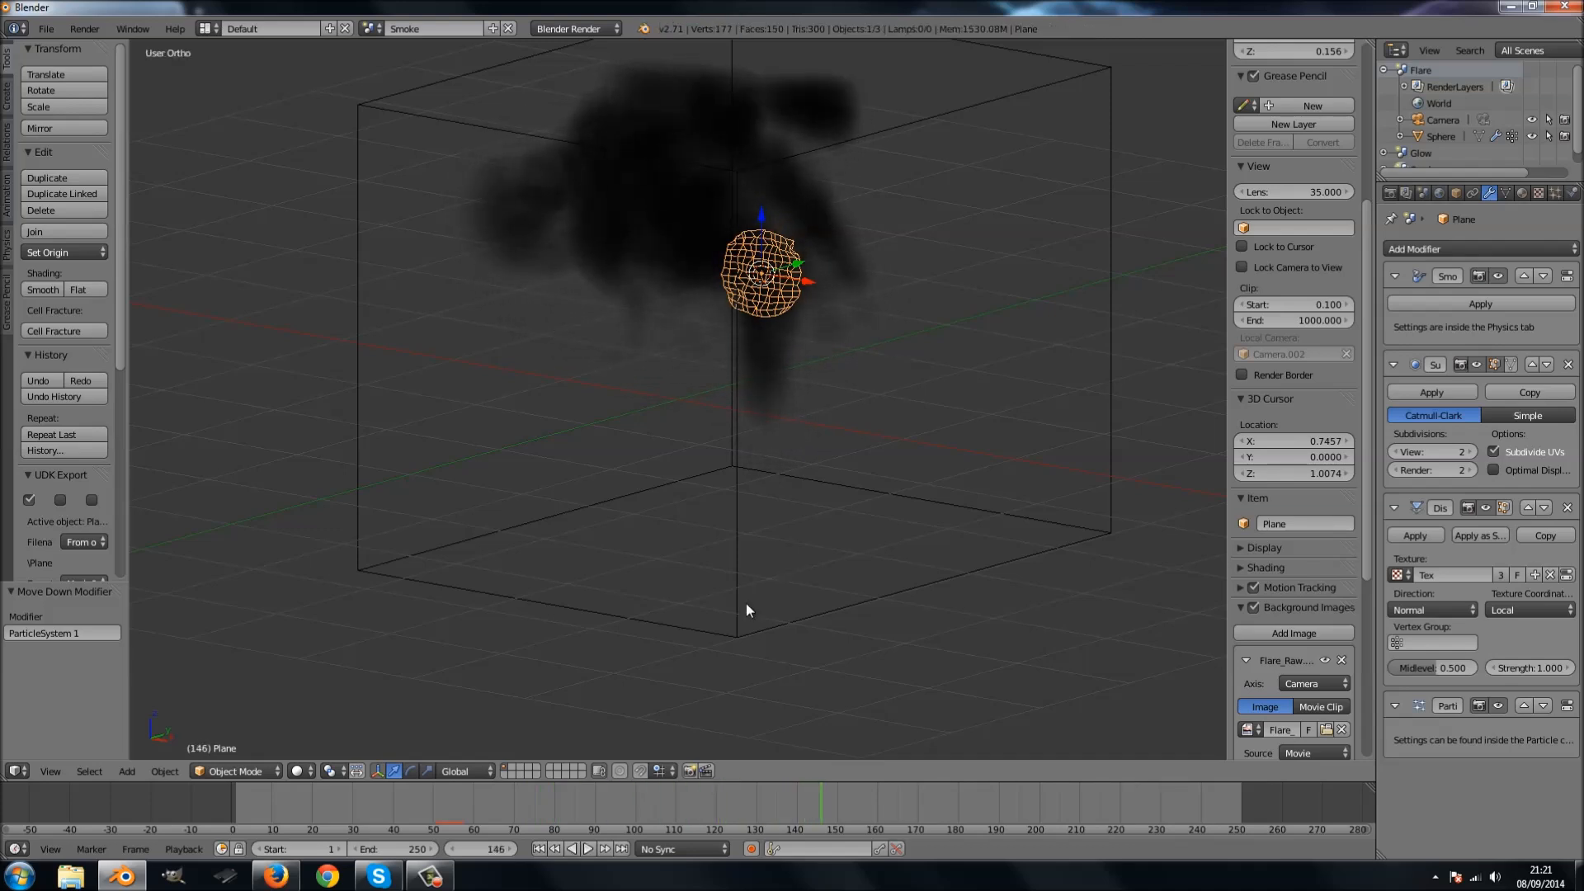
Play the displaced smoke from the first frame through the camera view, then rewind to frame 1.
{"action": "key", "text": "shift+Left"}
{"action": "key", "text": "KP_0"}
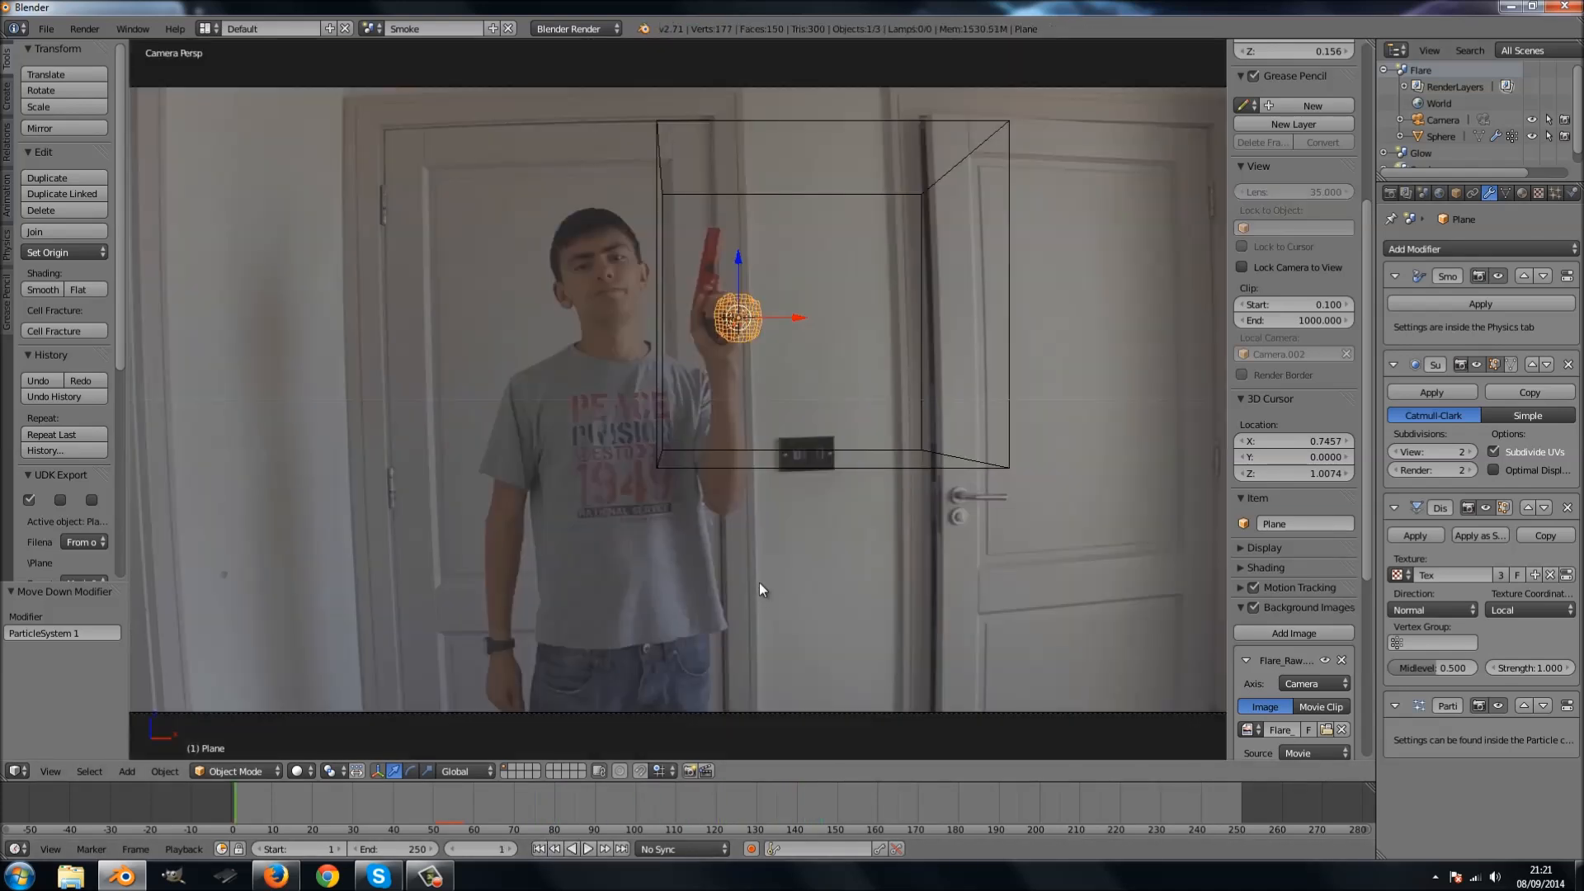
{"action": "key", "text": "alt+a"}
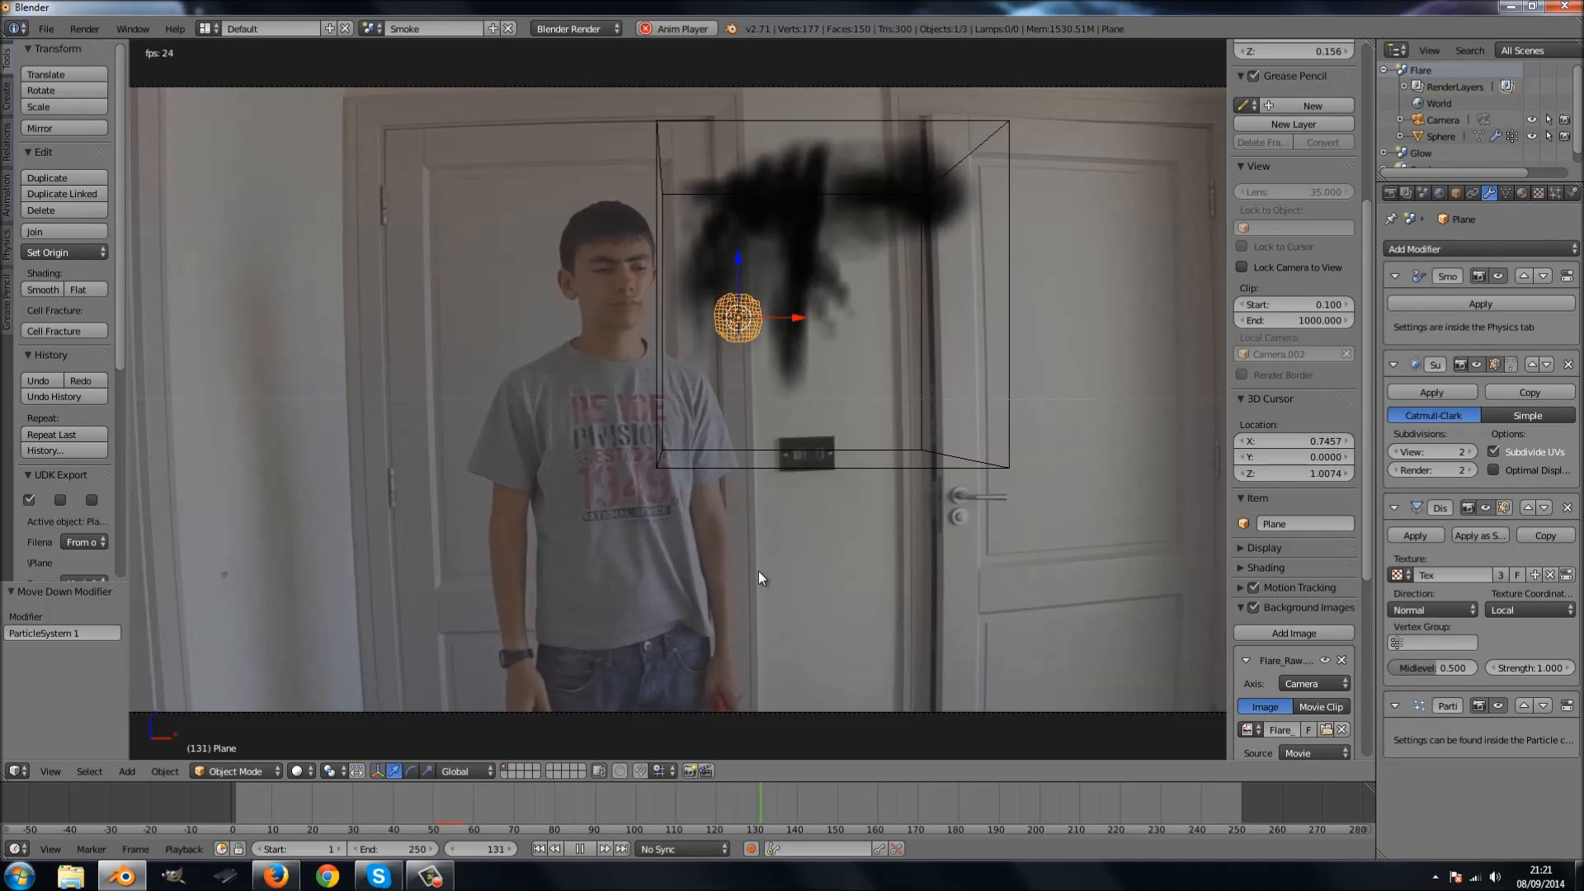
{"action": "key", "text": "alt+a"}
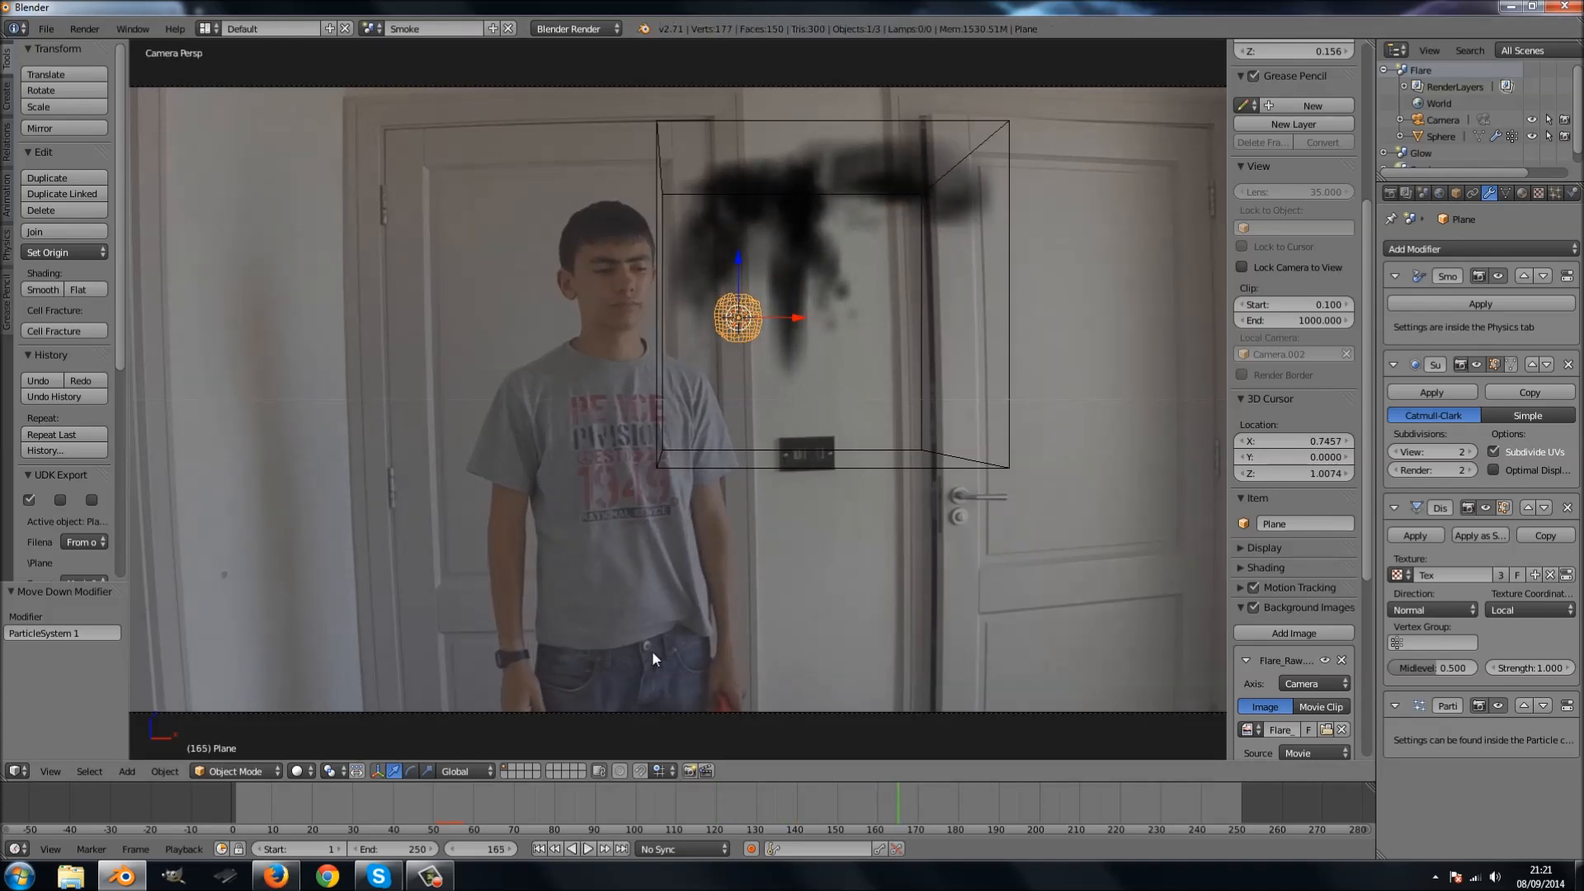
{"action": "left_click", "coordinate": [539, 849]}
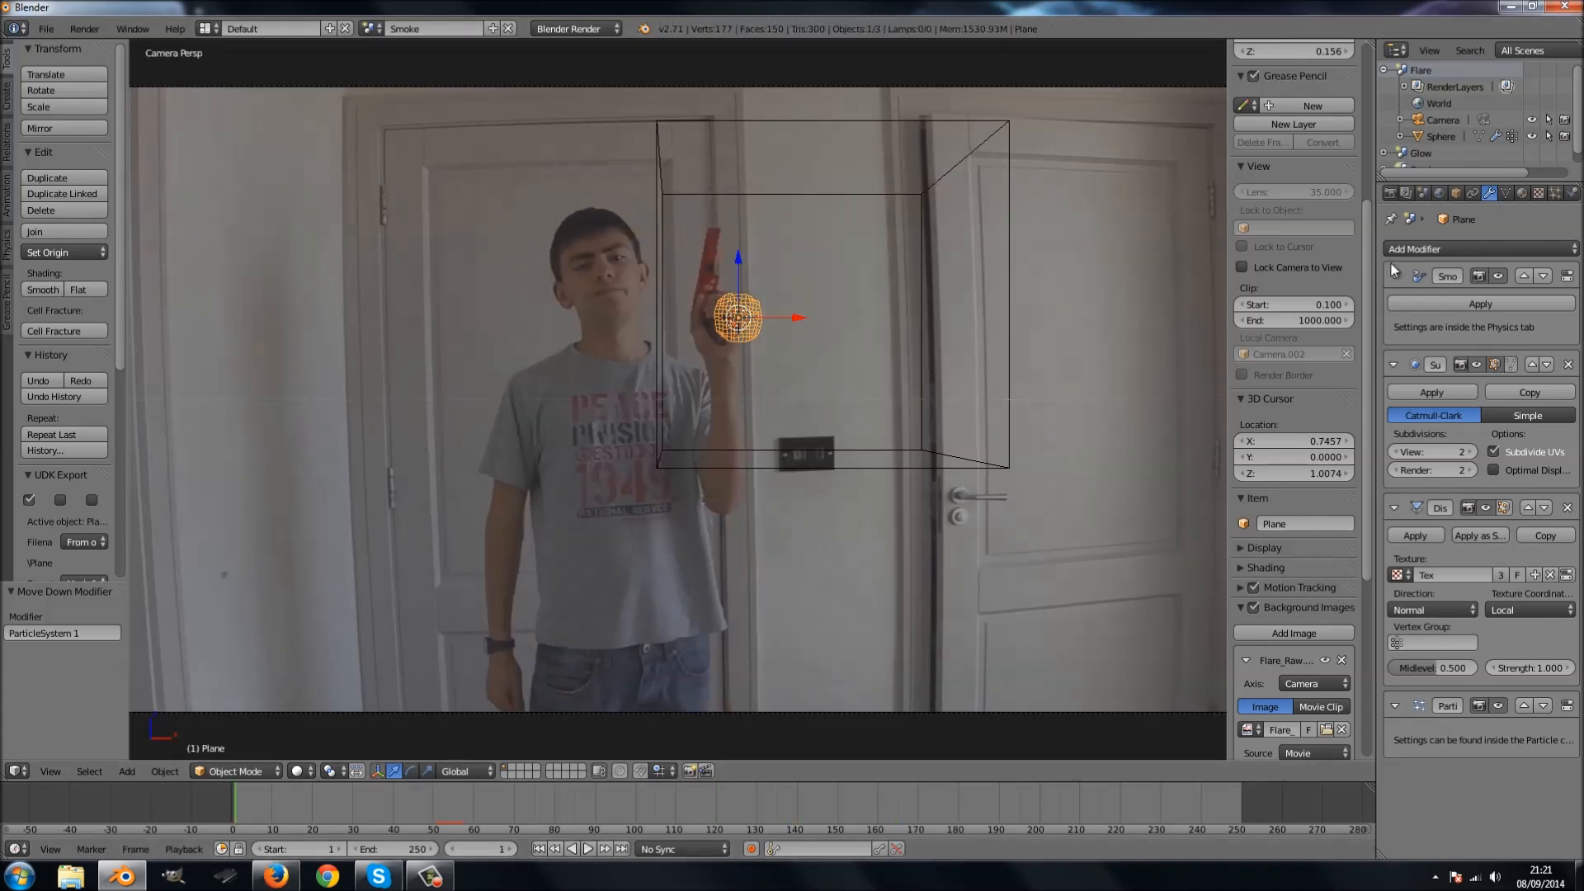
Enable Dissolve on the smoke domain and set its dissolve time to 15.
{"action": "left_click", "coordinate": [1572, 192]}
{"action": "right_click", "coordinate": [942, 457]}
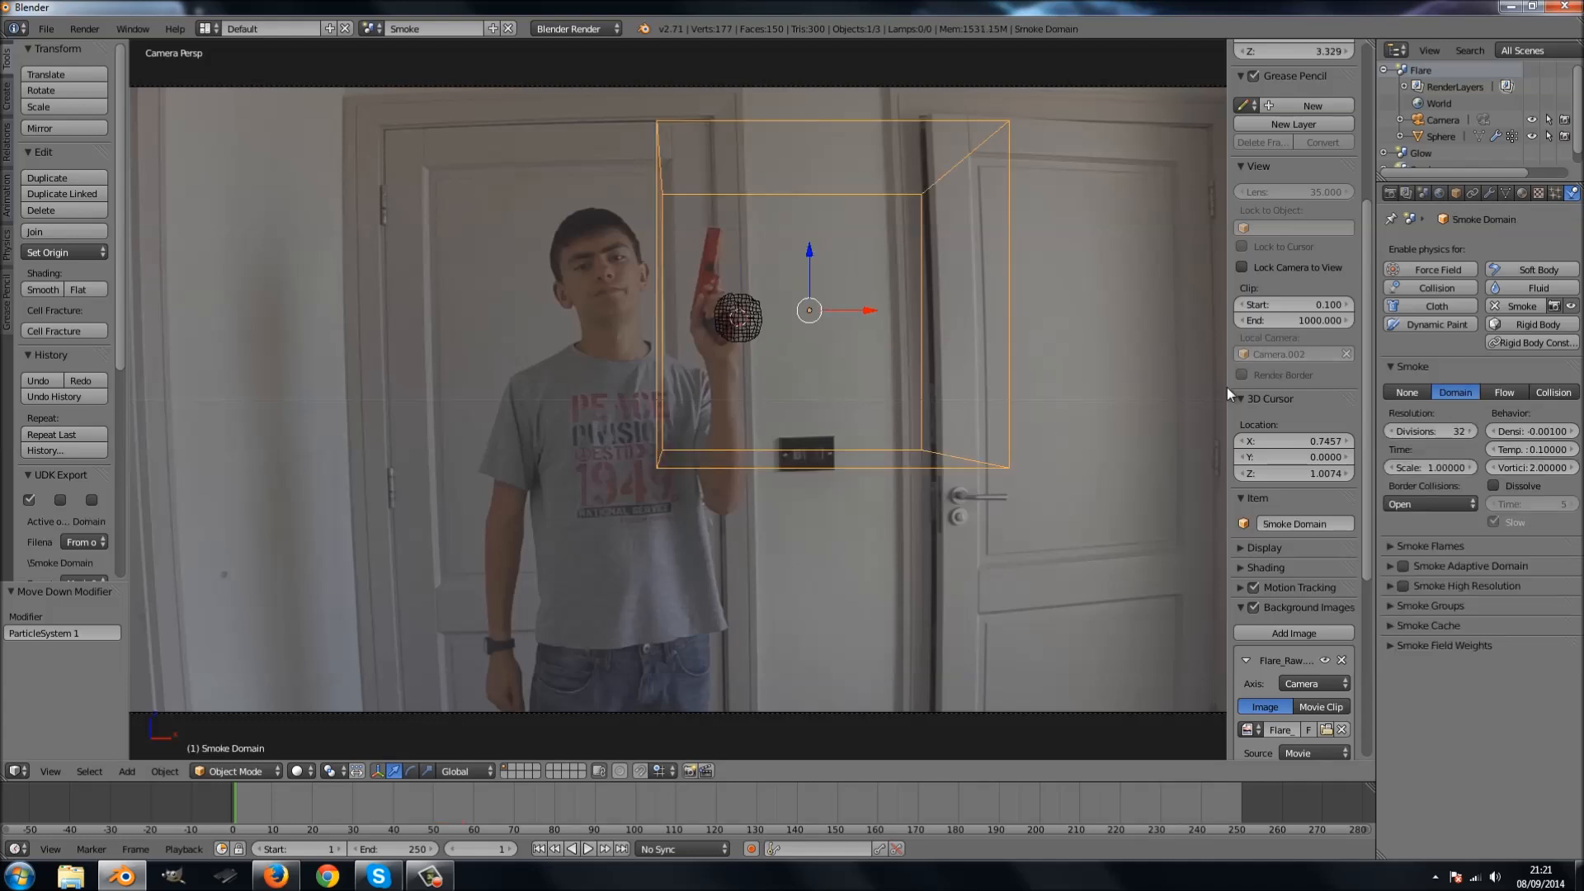
{"action": "left_click", "coordinate": [1495, 486]}
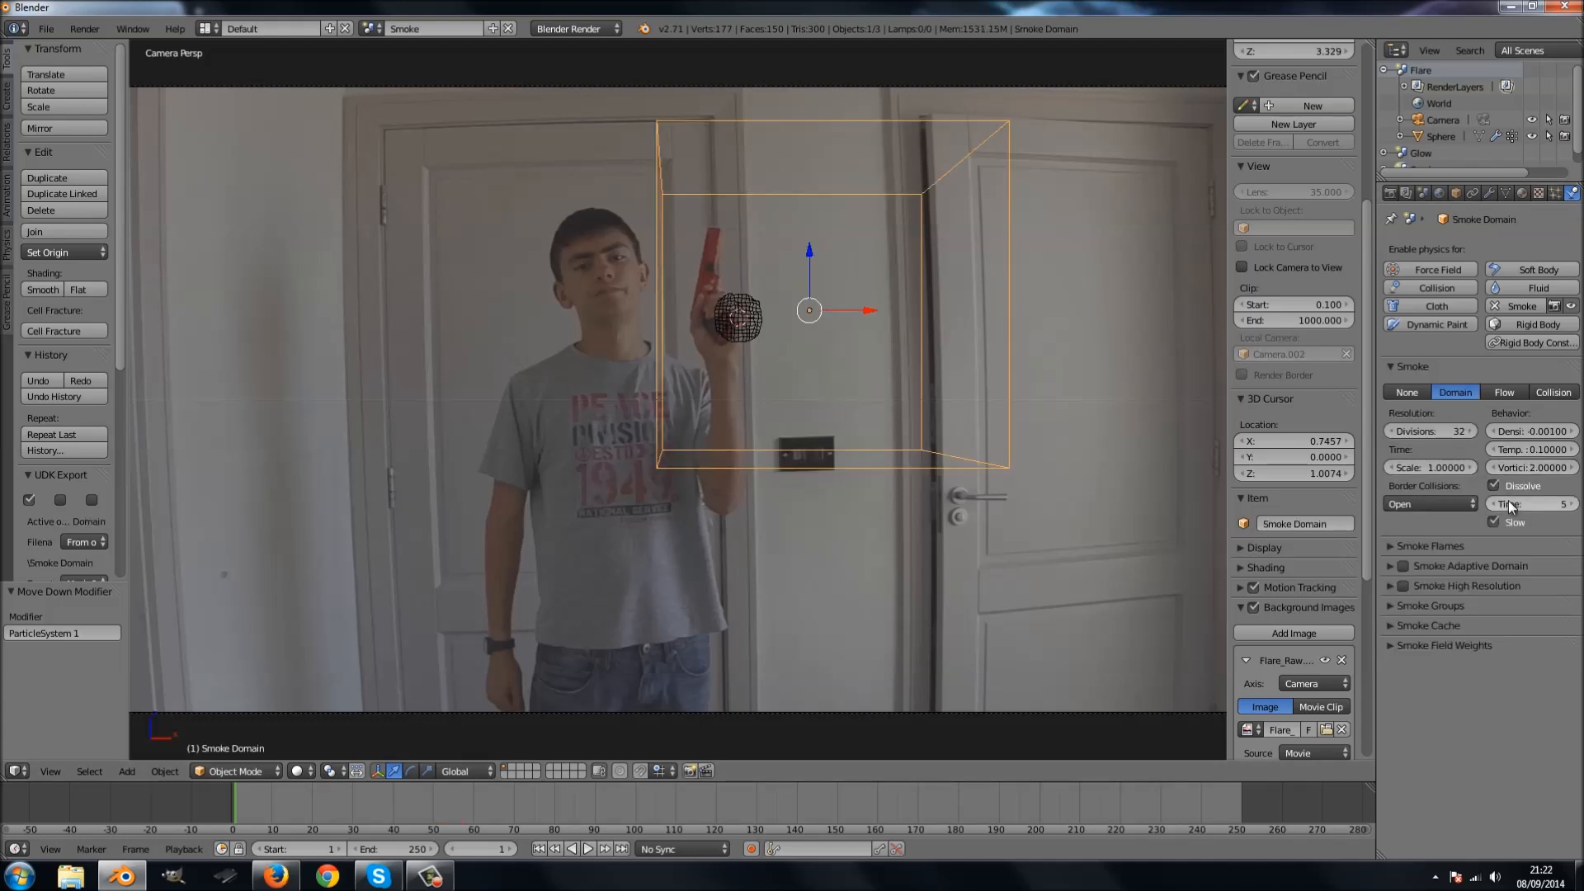
{"action": "left_click", "coordinate": [1510, 503]}
{"action": "type", "text": "15"}
{"action": "key", "text": "Return"}
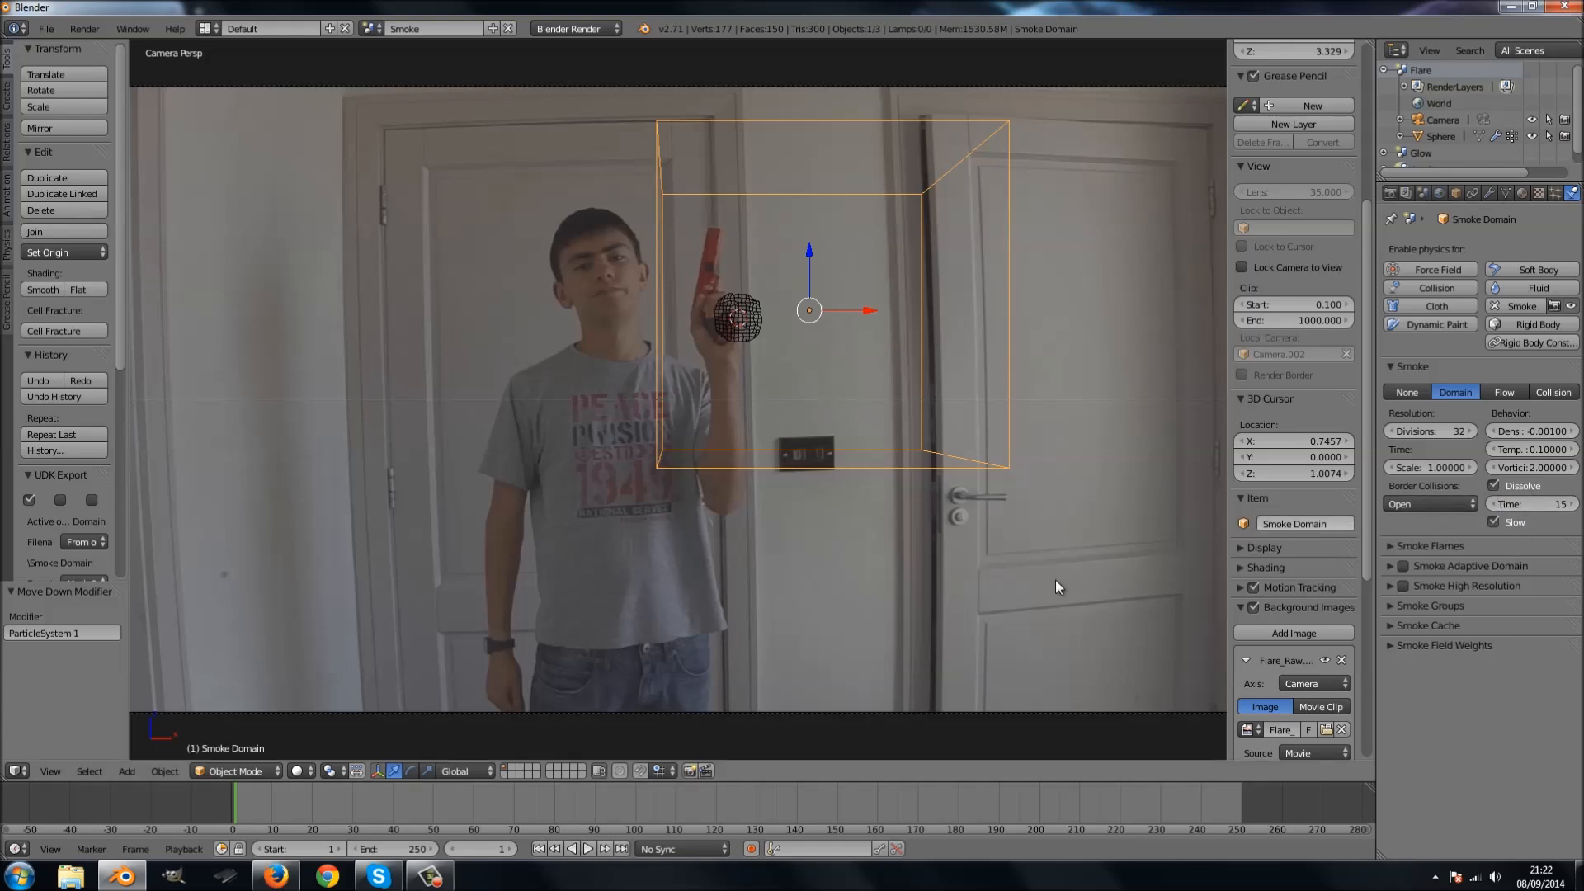
Play the simulation with the dissolving smoke and go back to the first frame.
{"action": "key", "text": "alt+a"}
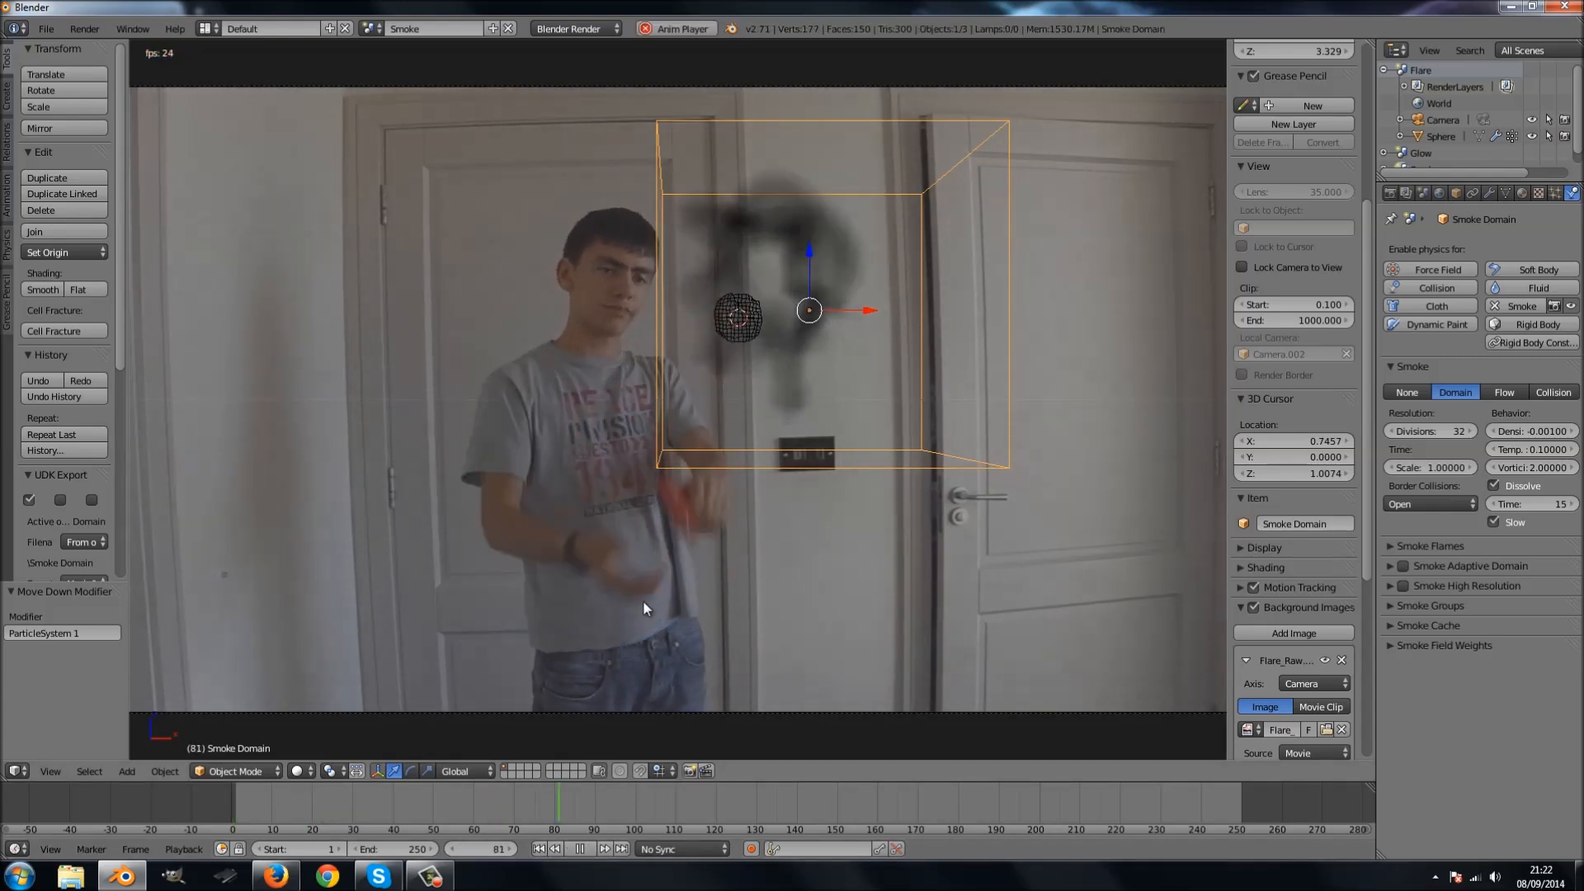
{"action": "key", "text": "alt+a"}
{"action": "left_click", "coordinate": [542, 849]}
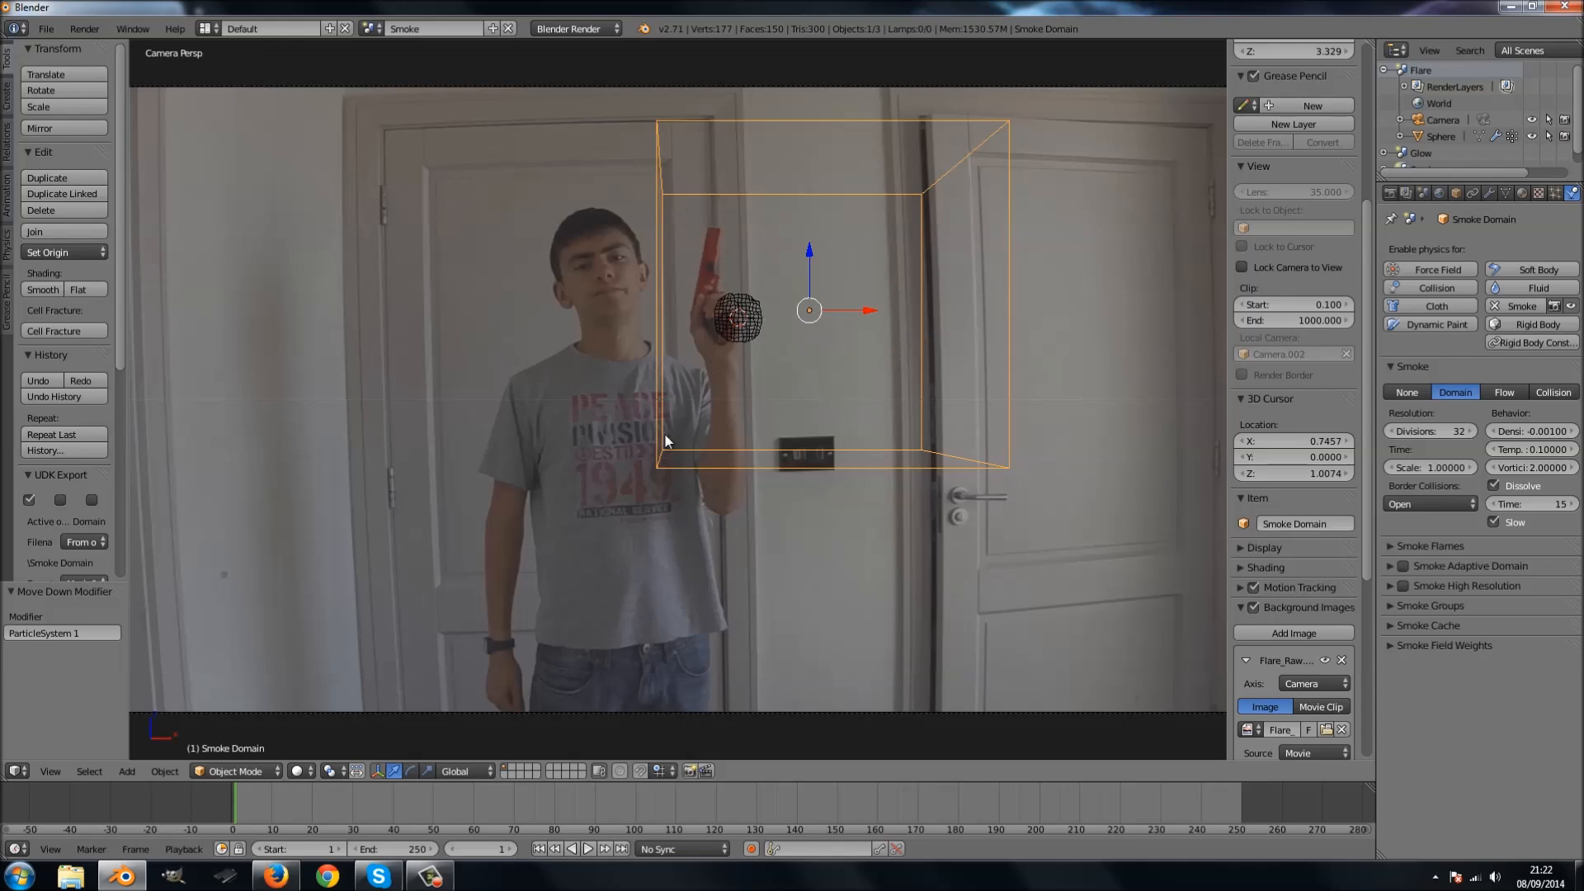
Select the smoke emitter together with the domain and move both about 4.7 units towards the camera along Y.
{"action": "right_click", "coordinate": [745, 320]}
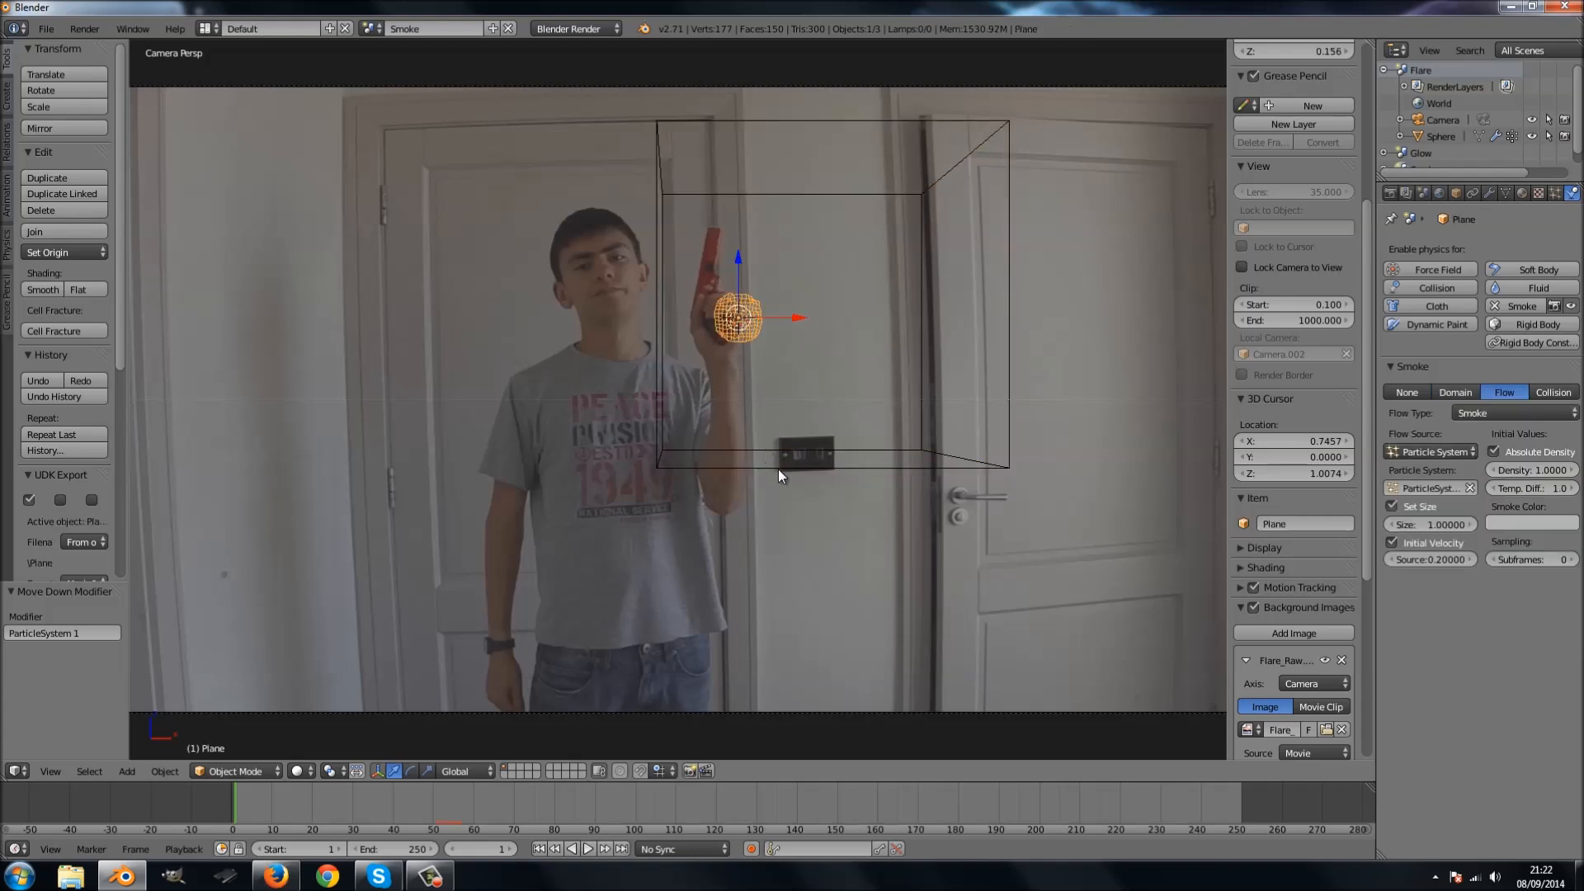
{"action": "right_click", "coordinate": [779, 468], "text": "shift"}
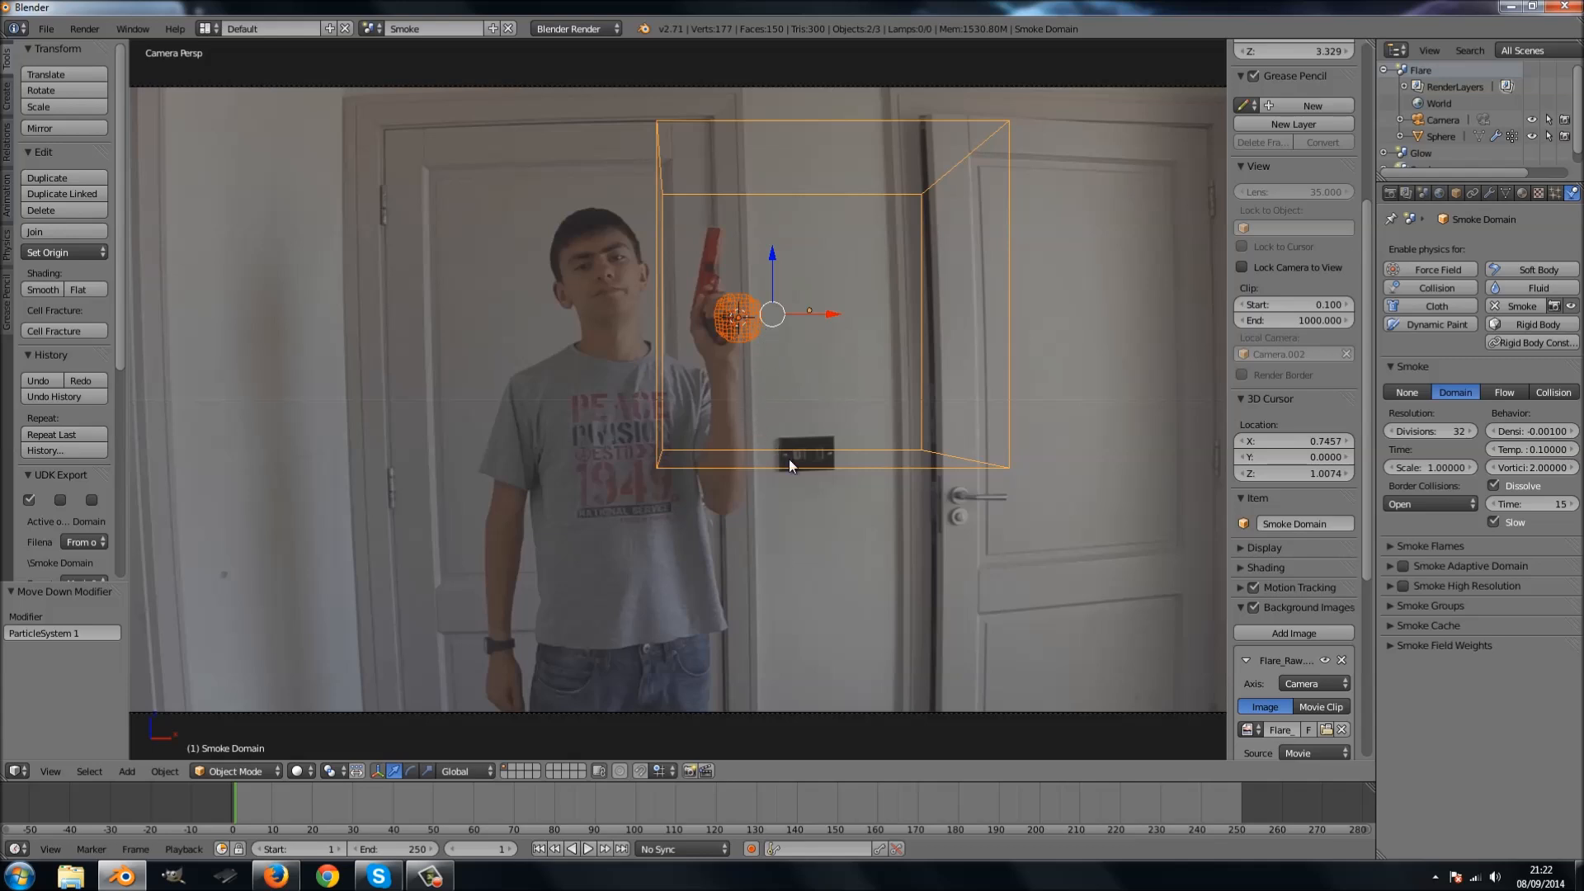
{"action": "key", "text": "s"}
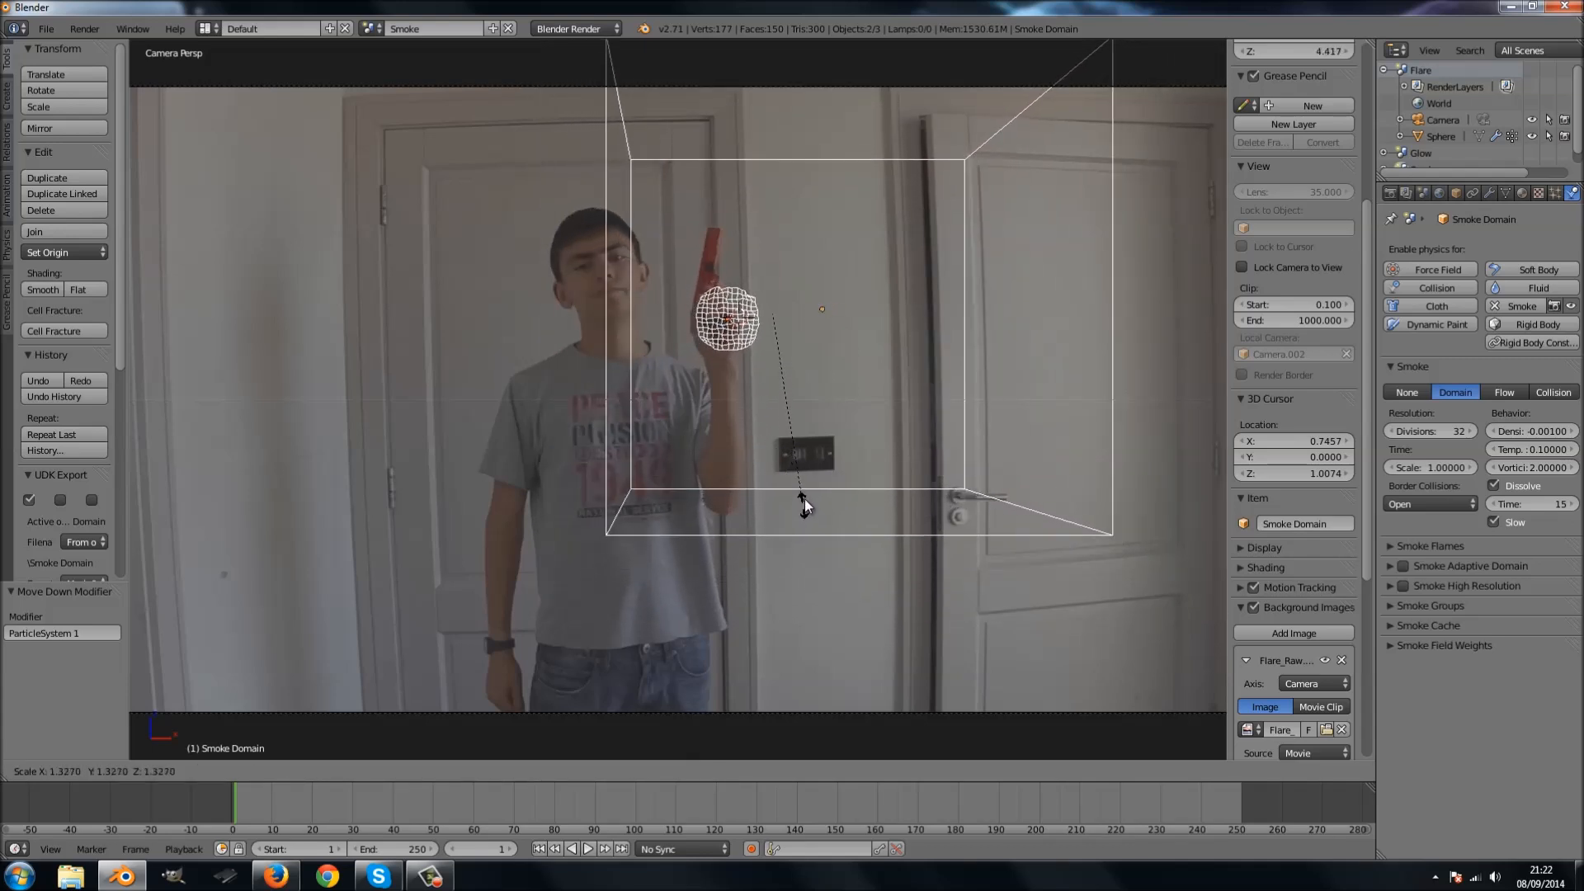
{"action": "left_click", "coordinate": [814, 484]}
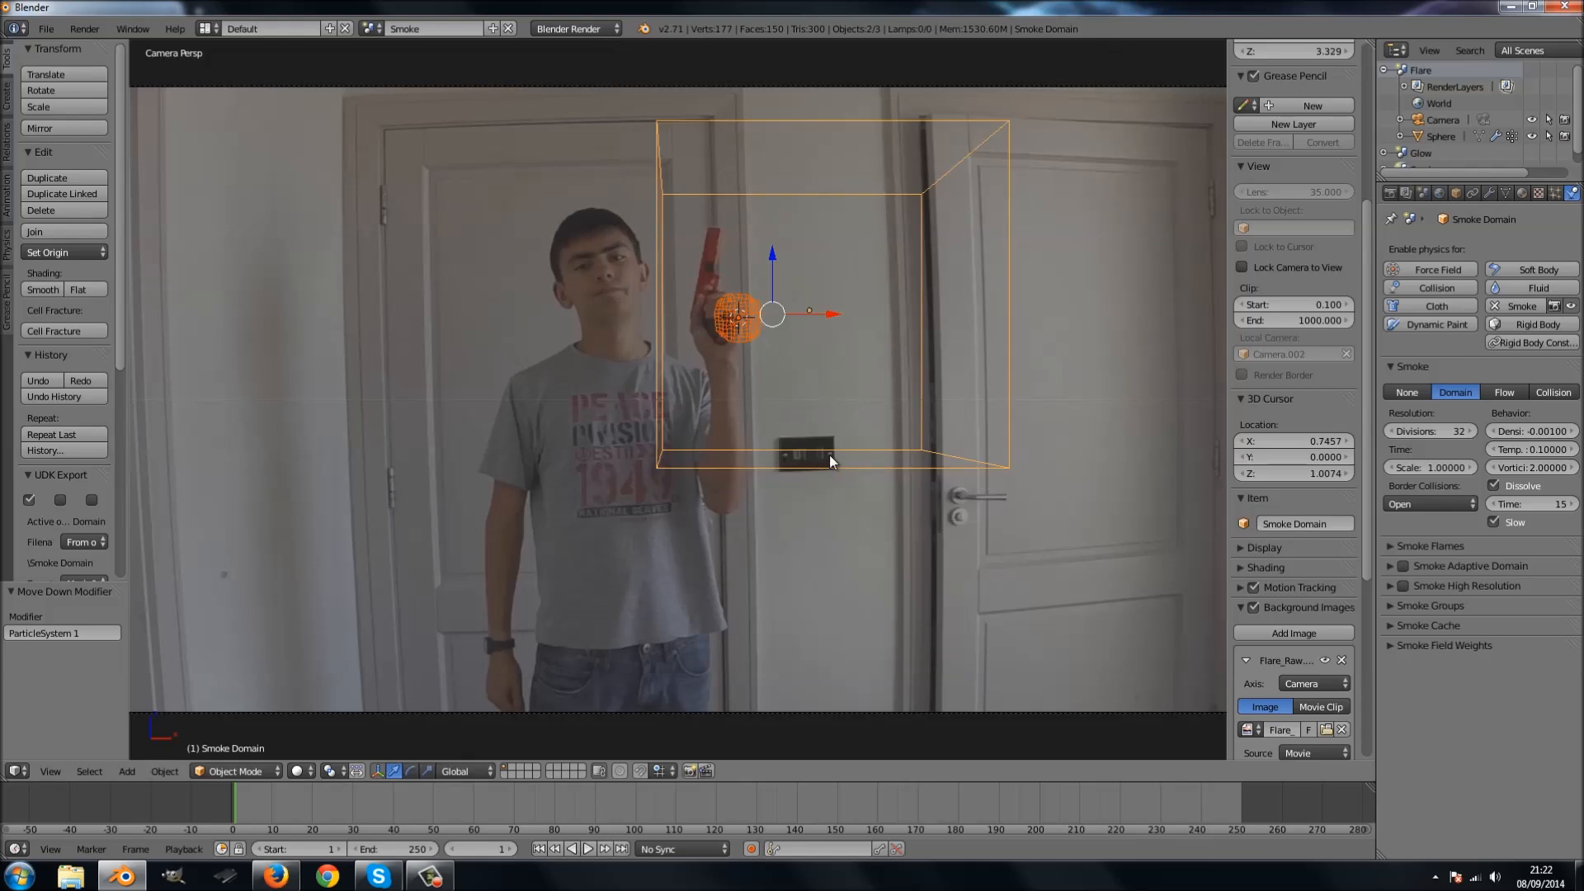
{"action": "key", "text": "g"}
{"action": "key", "text": "x"}
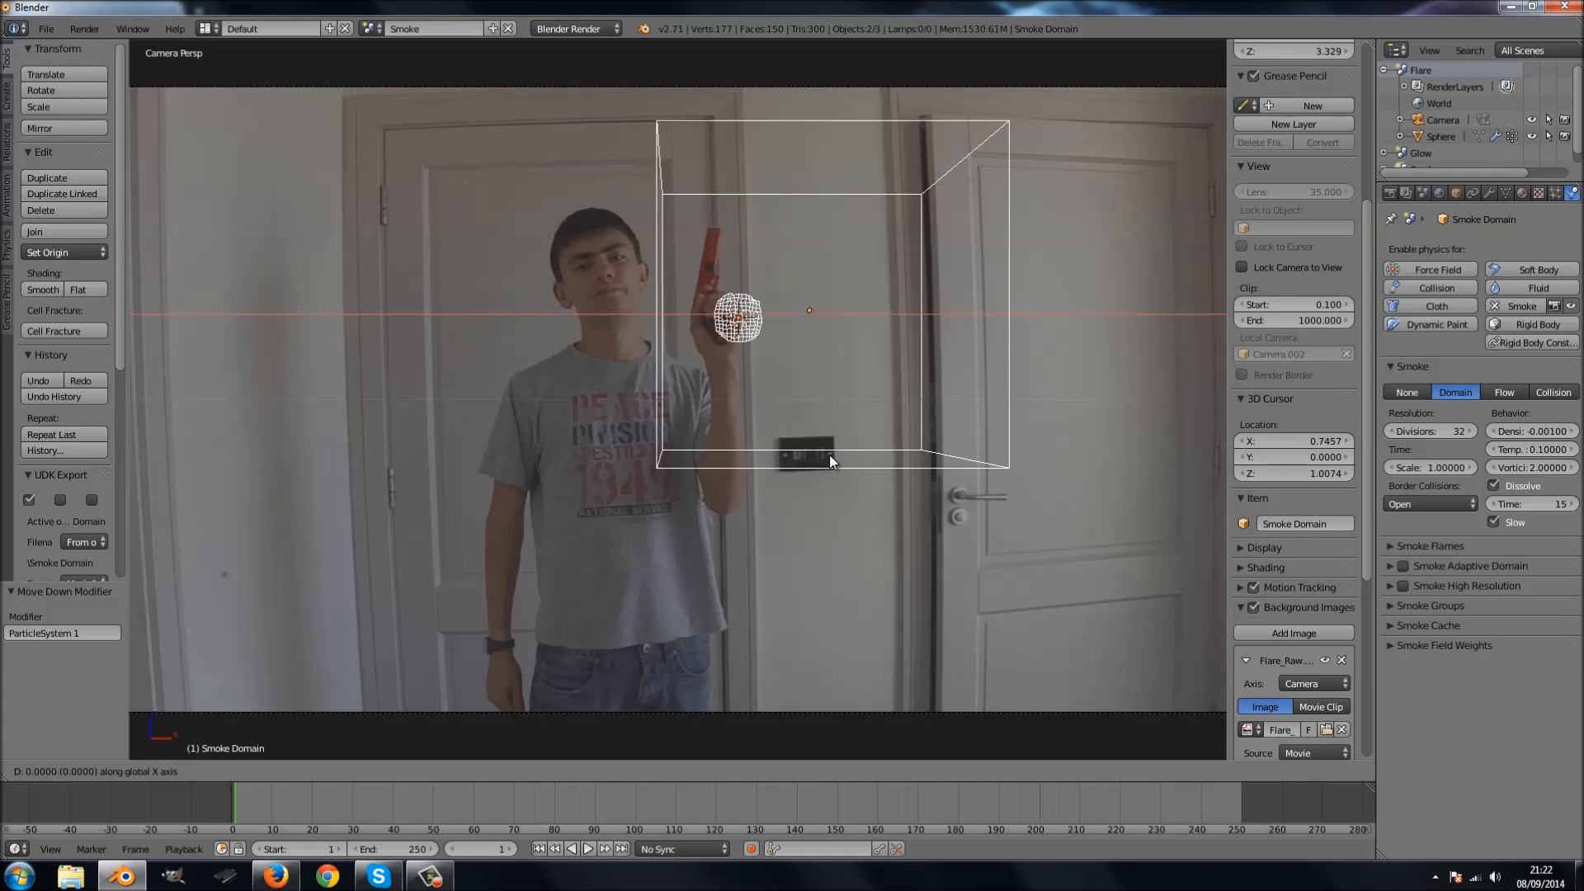
{"action": "key", "text": "y"}
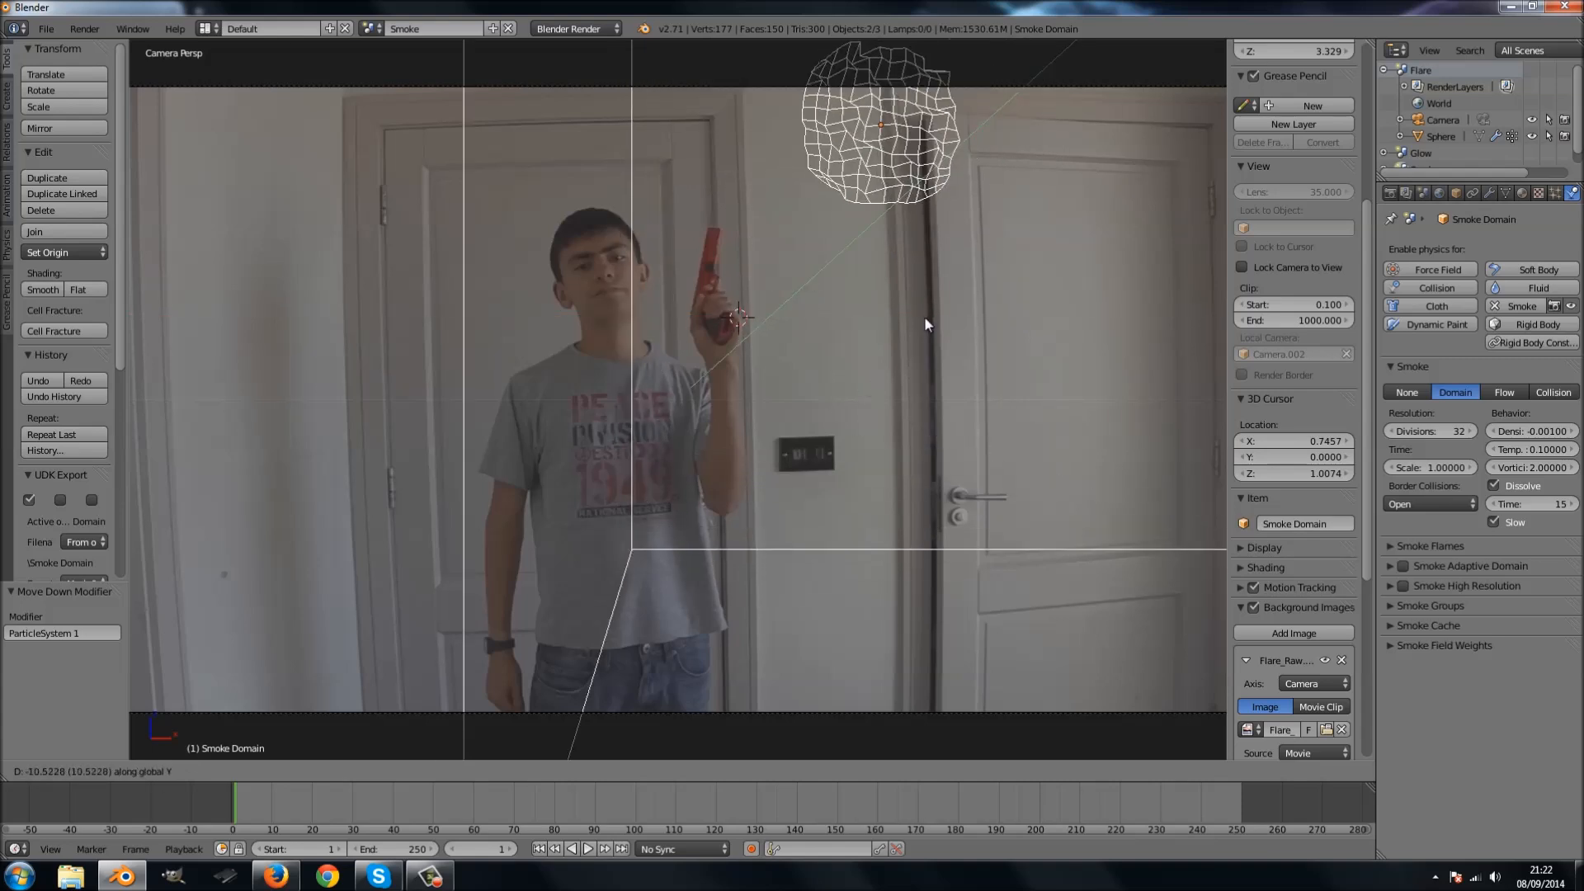
{"action": "left_click", "coordinate": [902, 361]}
Reposition the emitter and domain in the camera view so the emitter sits just below the gun hand.
{"action": "key", "text": "g"}
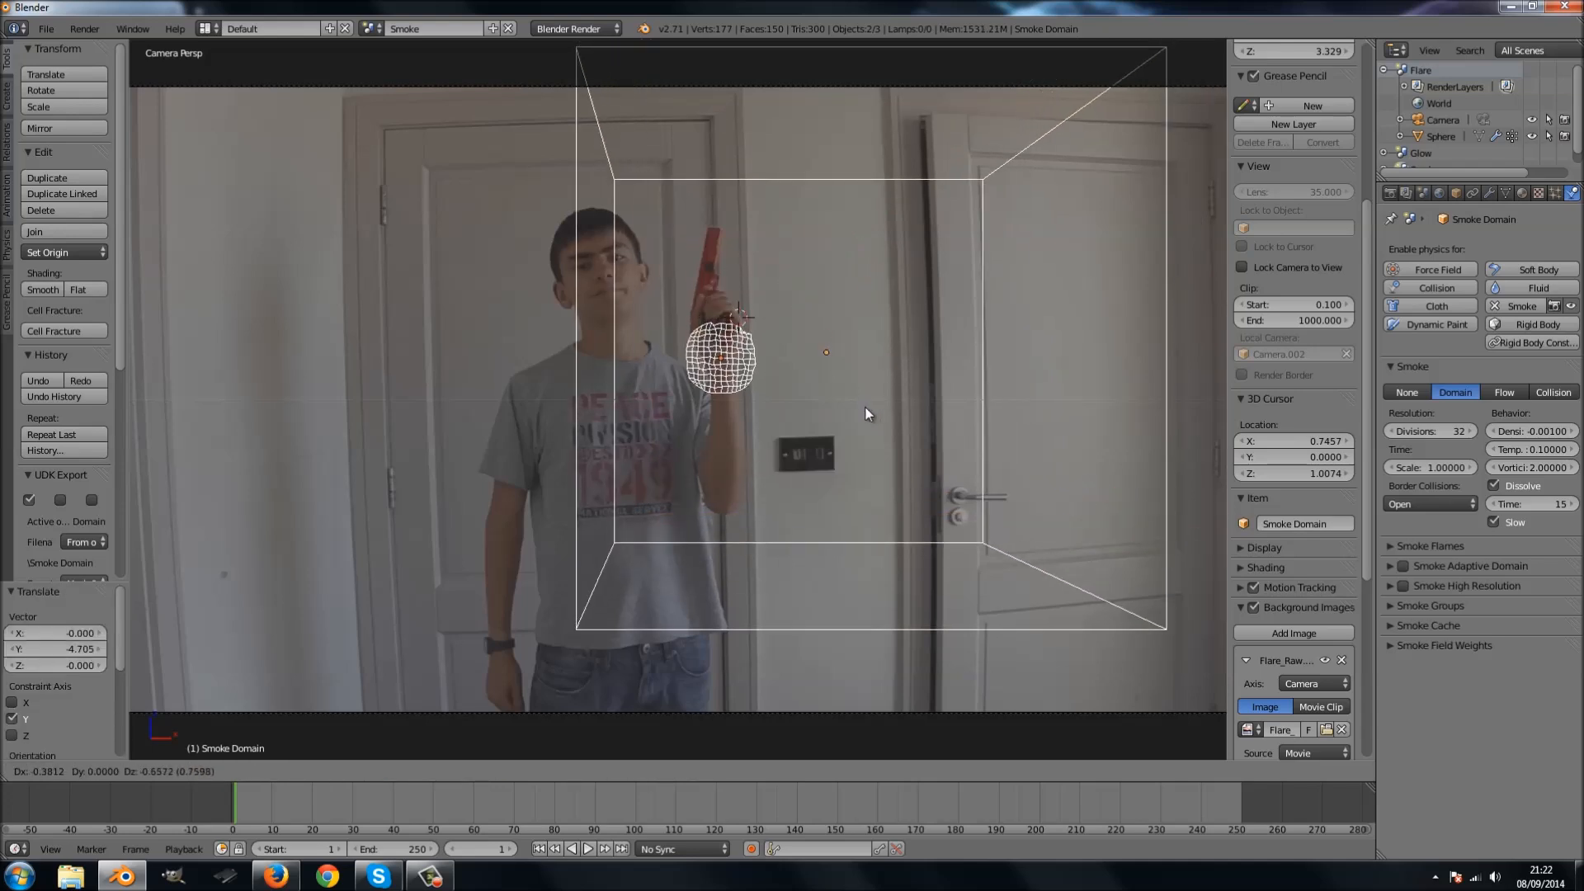
{"action": "left_click", "coordinate": [877, 452]}
{"action": "key", "text": "g"}
{"action": "left_click", "coordinate": [884, 447]}
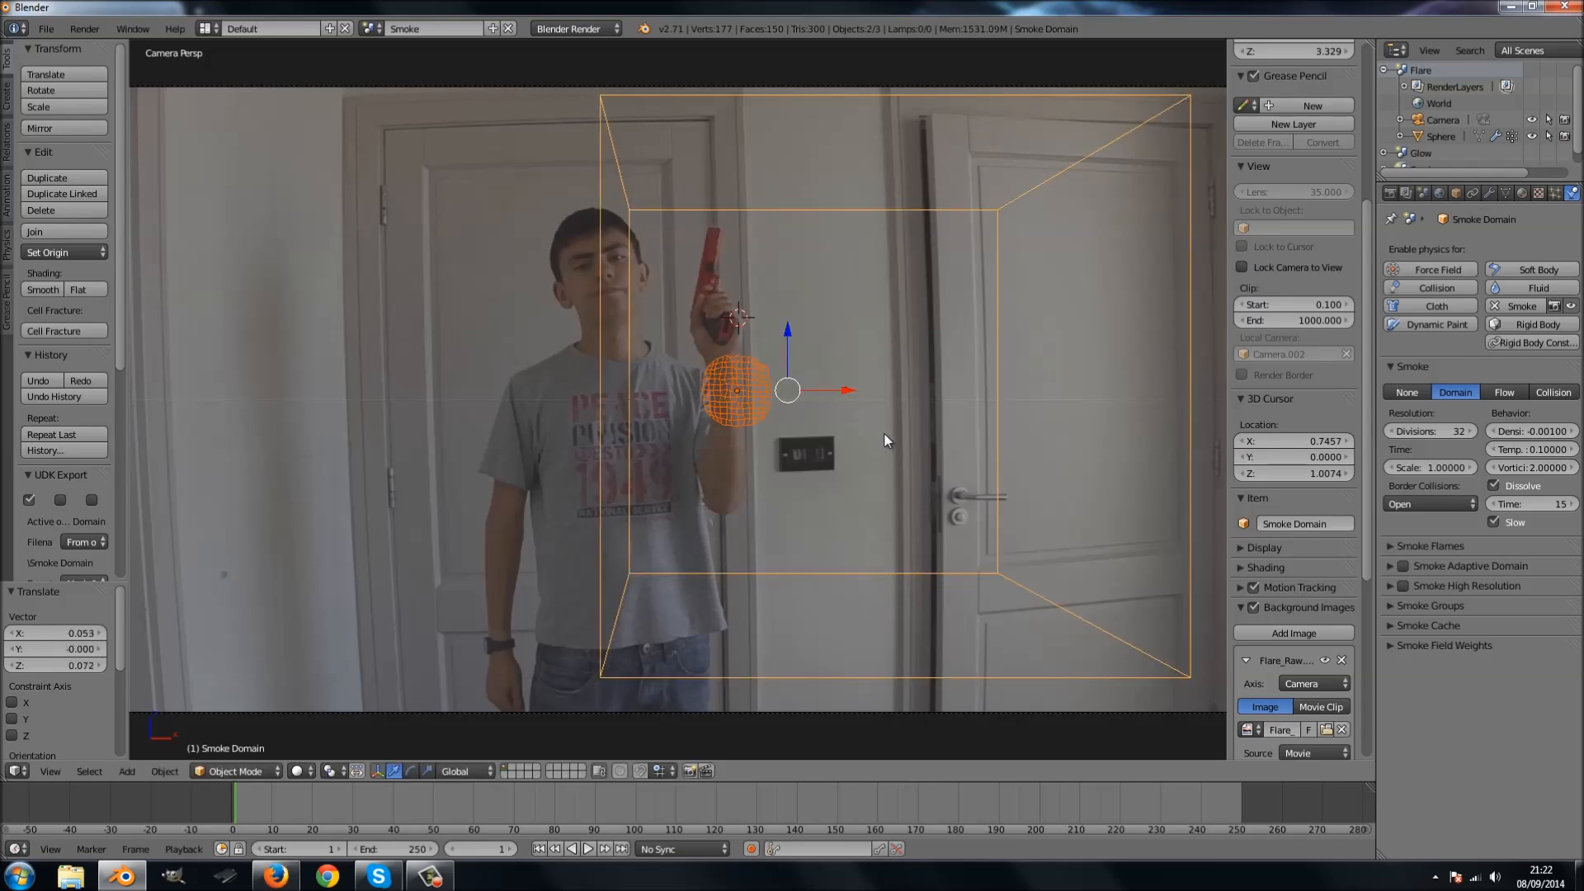
Move the emitter and domain about 1.08 units closer to the camera along Y and raise them about 0.25.
{"action": "key", "text": "s"}
{"action": "key", "text": "Escape"}
{"action": "key", "text": "g"}
{"action": "key", "text": "y"}
{"action": "left_click", "coordinate": [967, 368]}
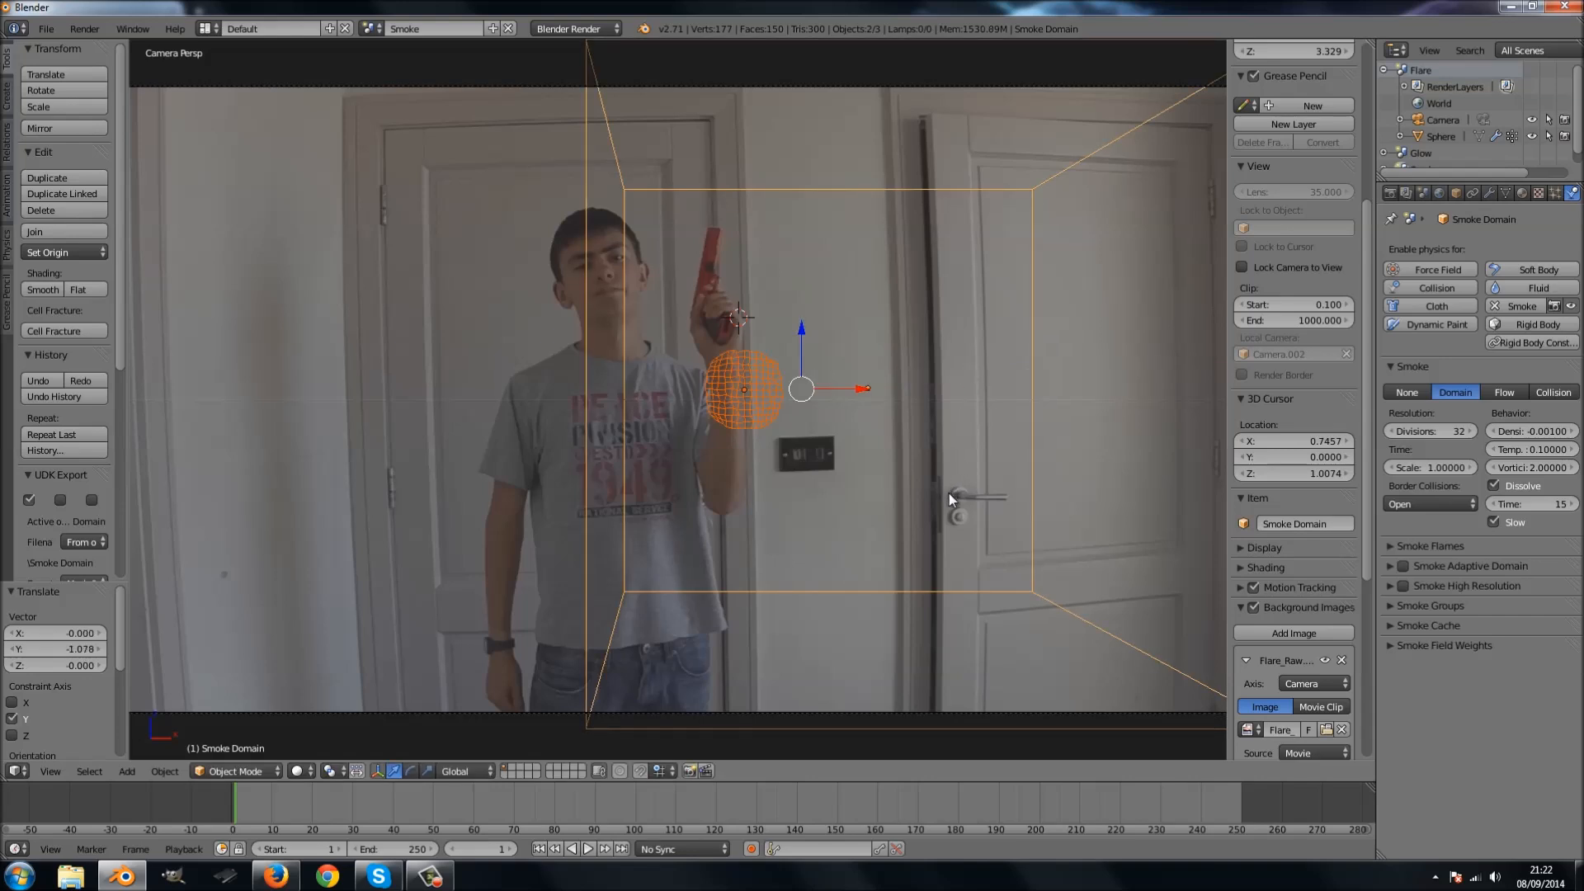
{"action": "key", "text": "g"}
{"action": "left_click", "coordinate": [947, 458]}
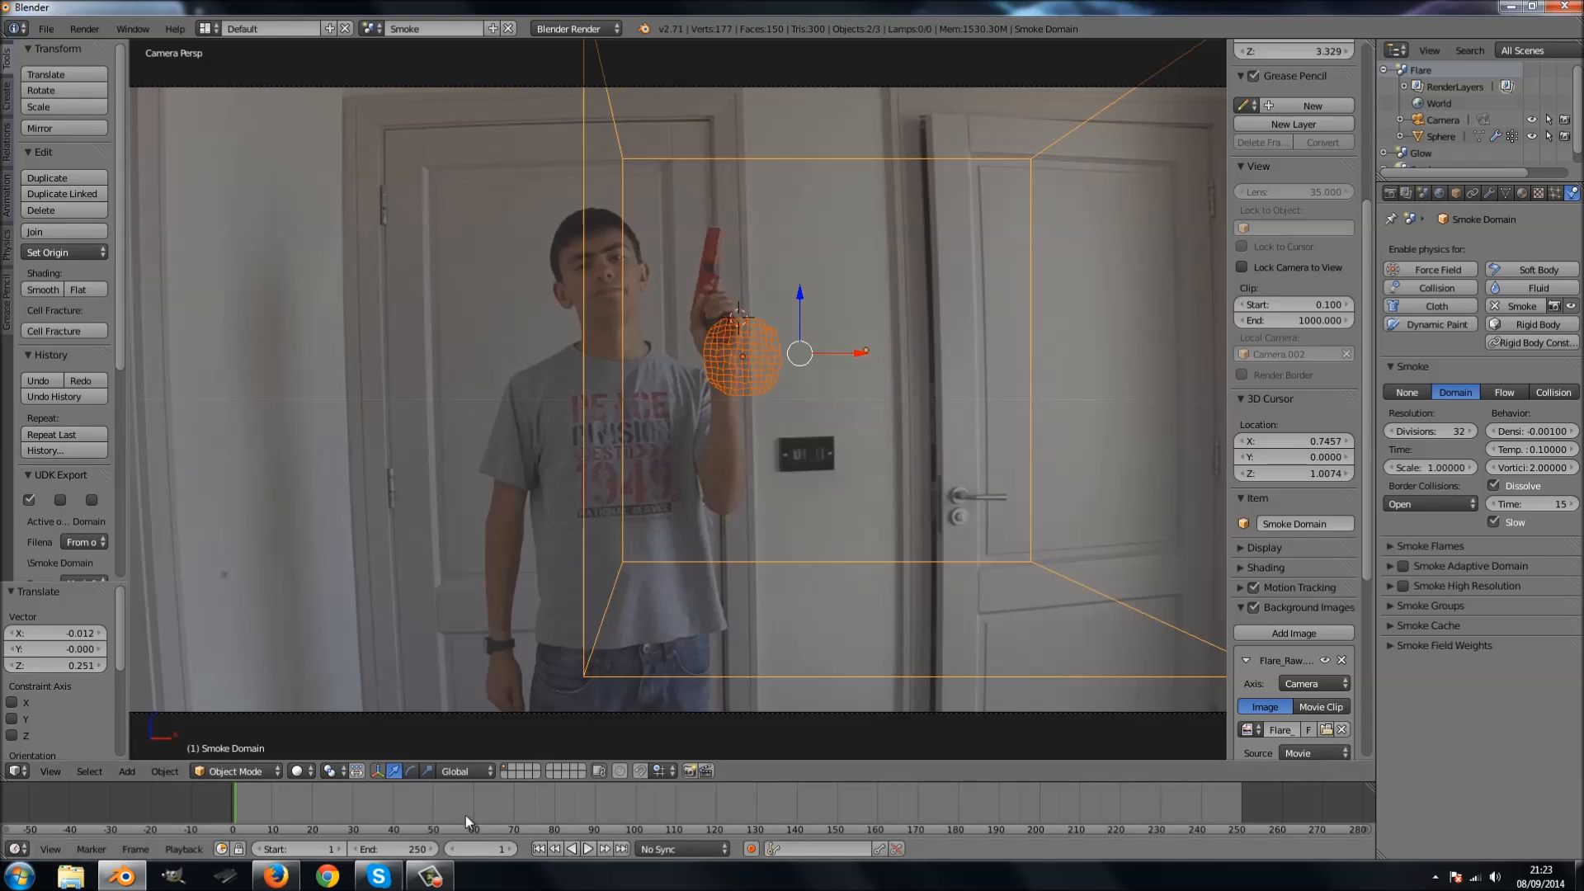
Go to frame 50, scale the emitter and domain to about 0.81, and align the emitter with the gun's muzzle.
{"action": "left_click", "coordinate": [433, 816]}
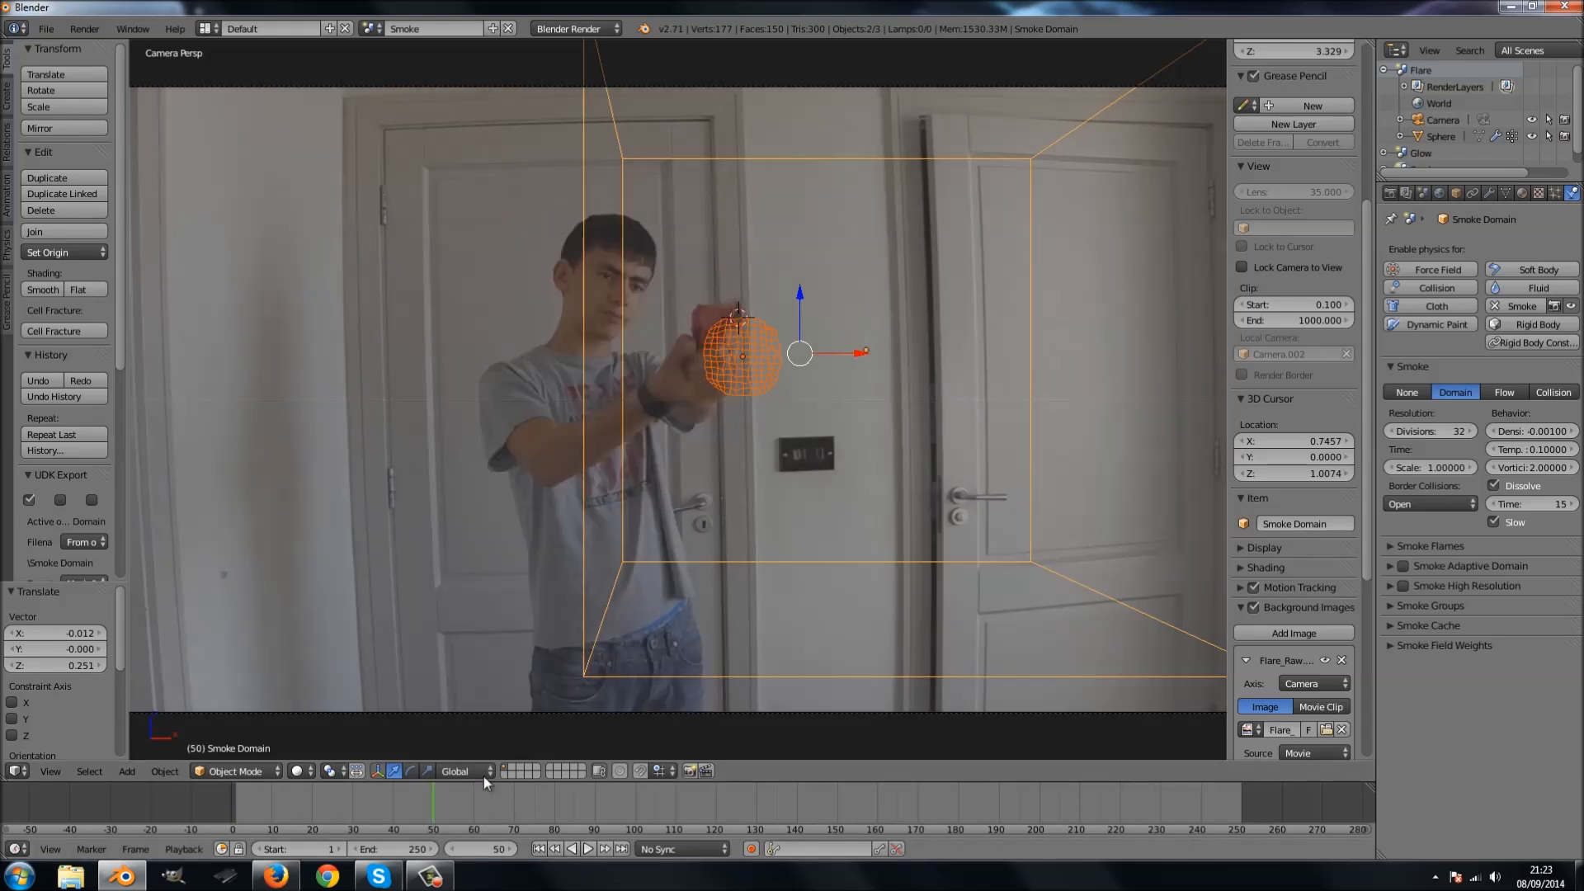
{"action": "left_click", "coordinate": [904, 558]}
{"action": "key", "text": "s"}
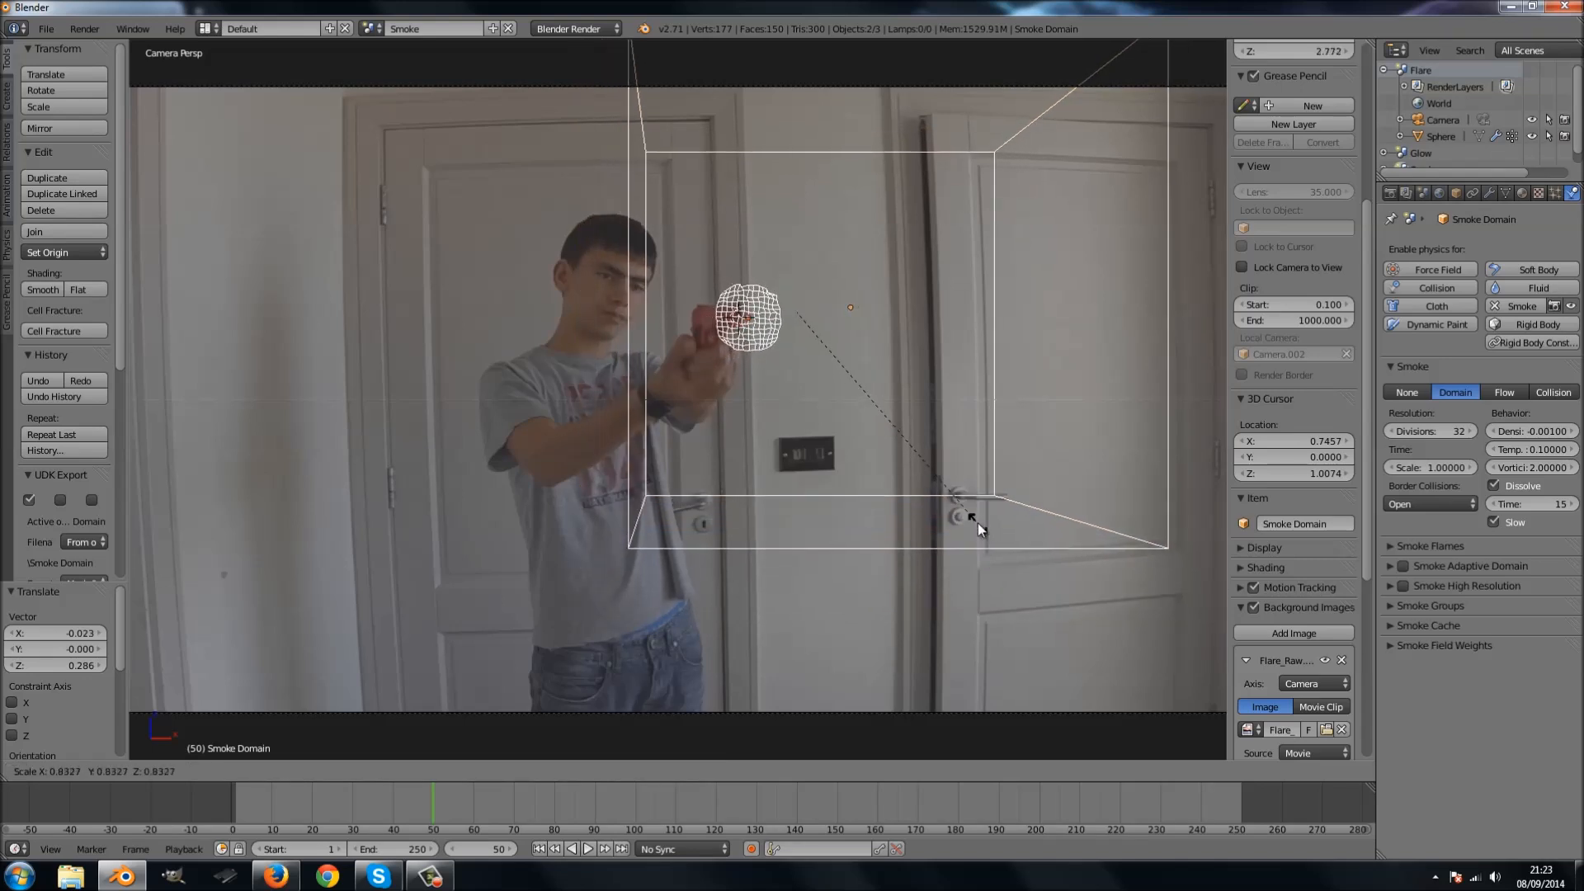
{"action": "left_click", "coordinate": [977, 514]}
{"action": "key", "text": "g"}
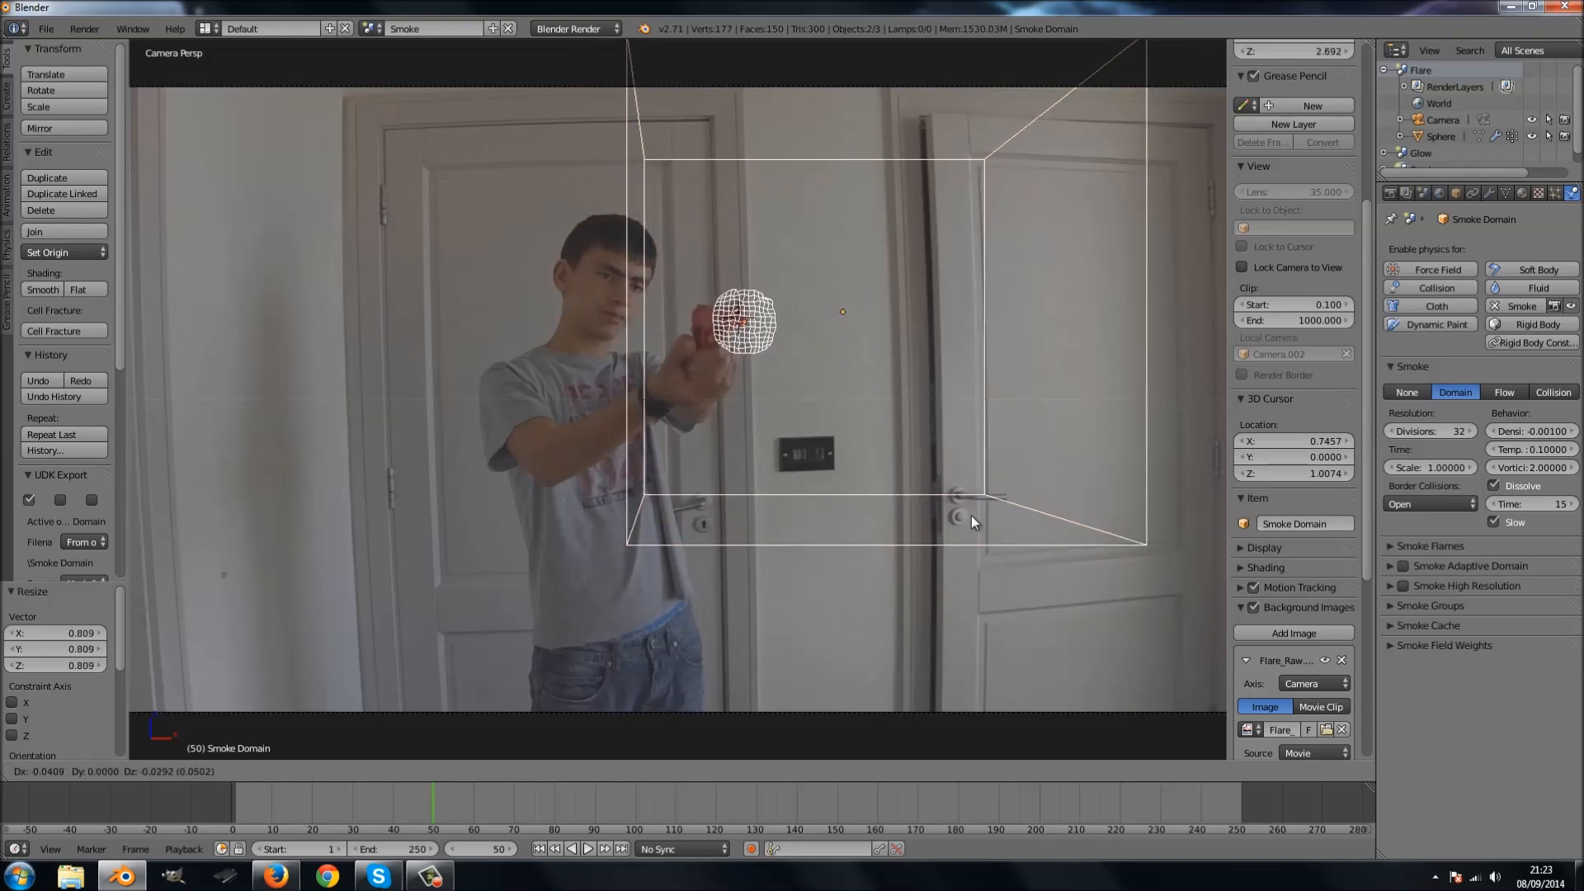
{"action": "left_click", "coordinate": [972, 513]}
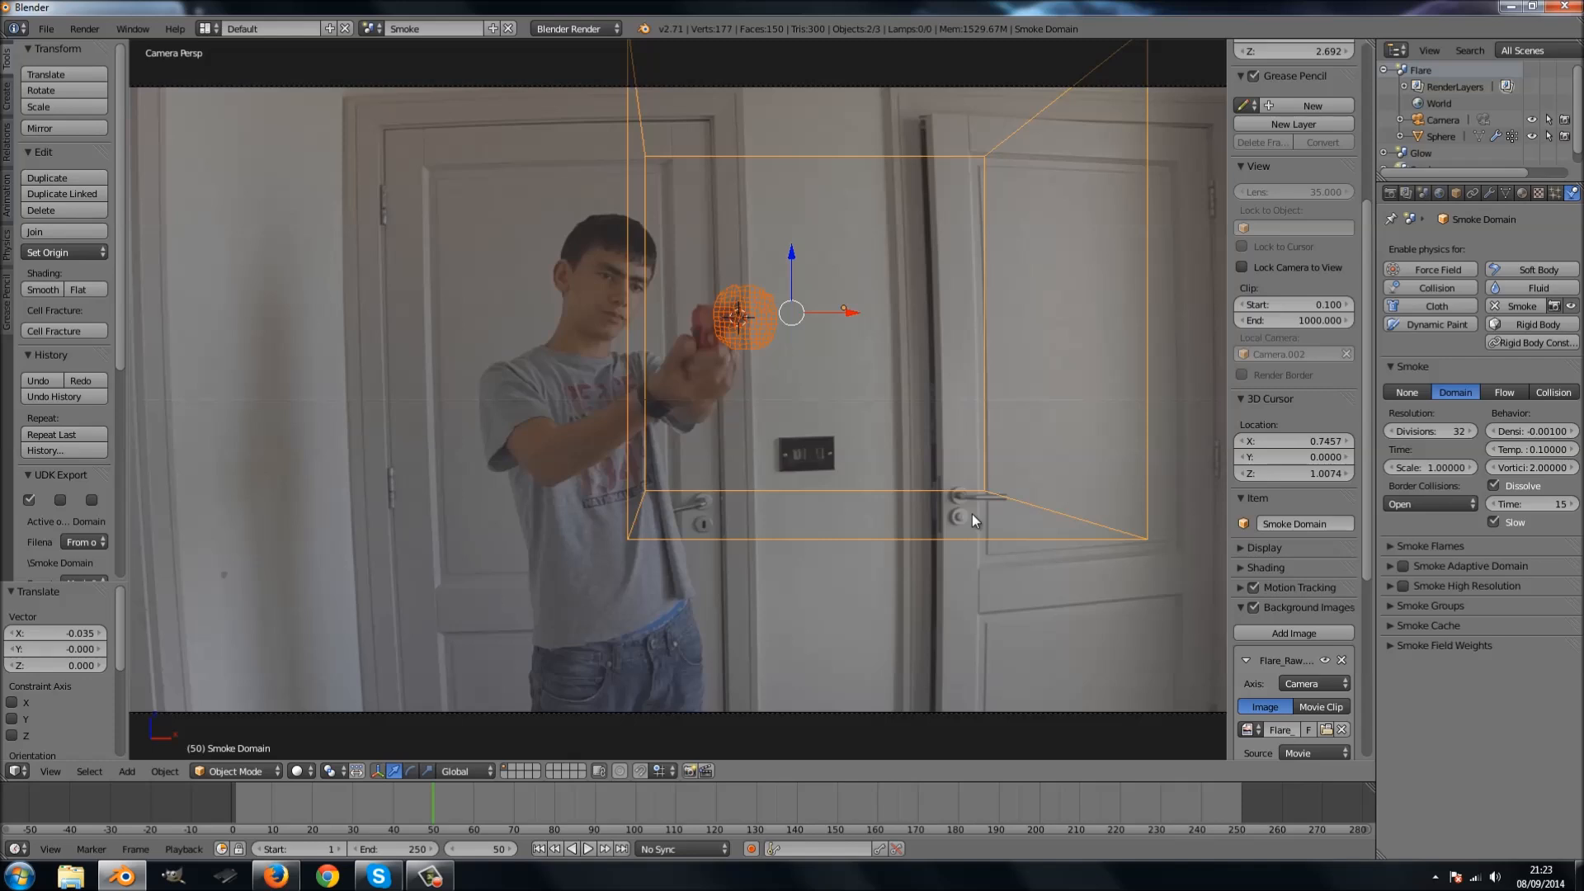
{"action": "key", "text": "g"}
{"action": "left_click", "coordinate": [967, 514]}
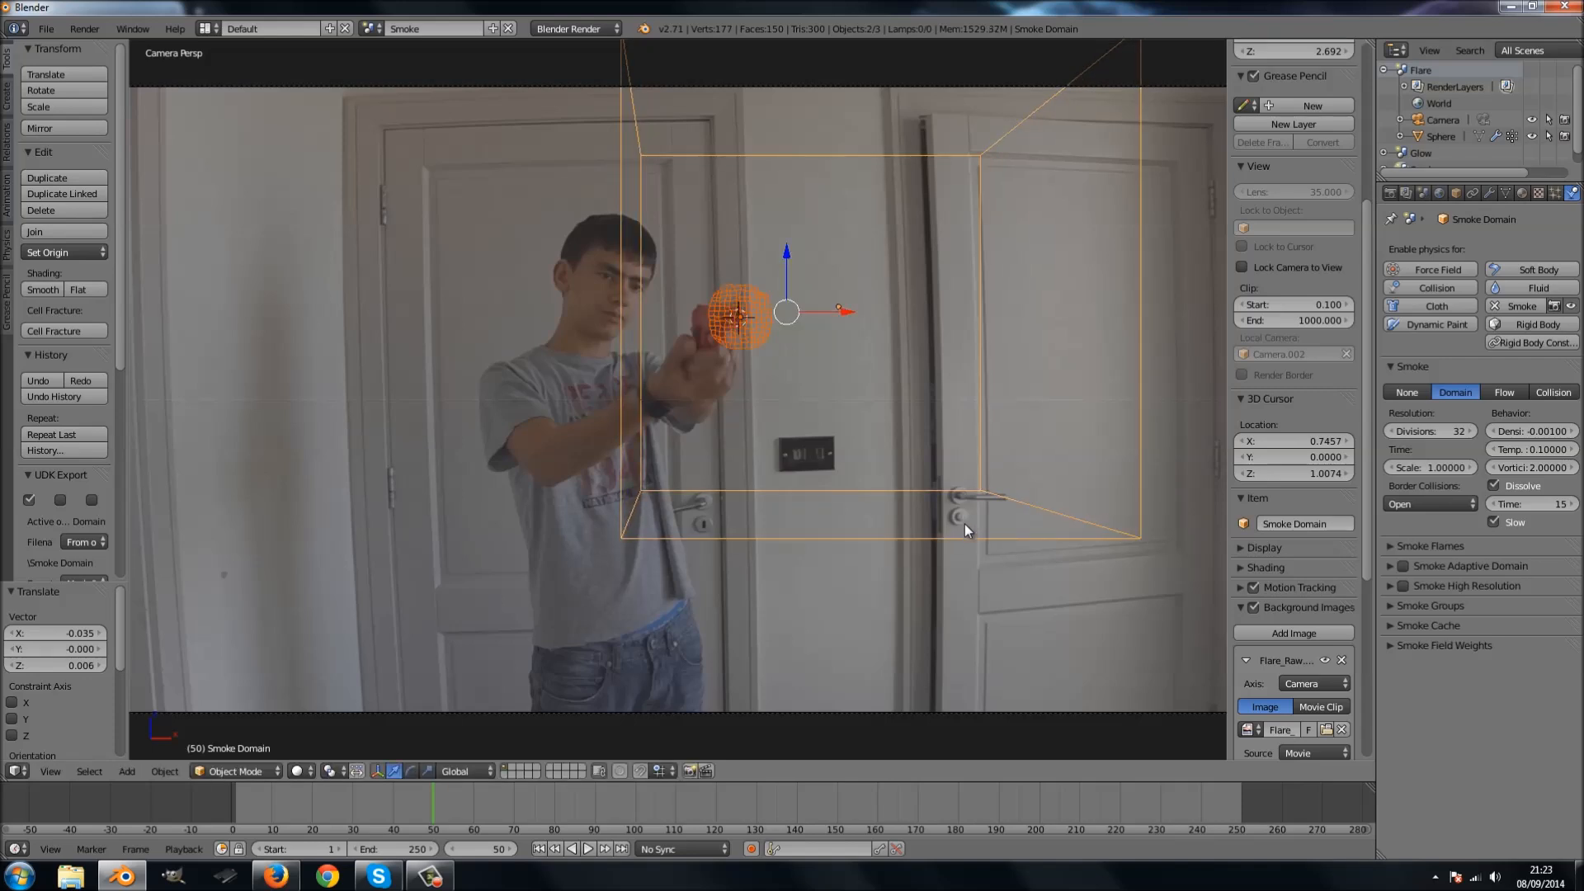
Select only the smoke domain and enlarge it about 1.18 times, then about 1.1 times more.
{"action": "right_click", "coordinate": [964, 543]}
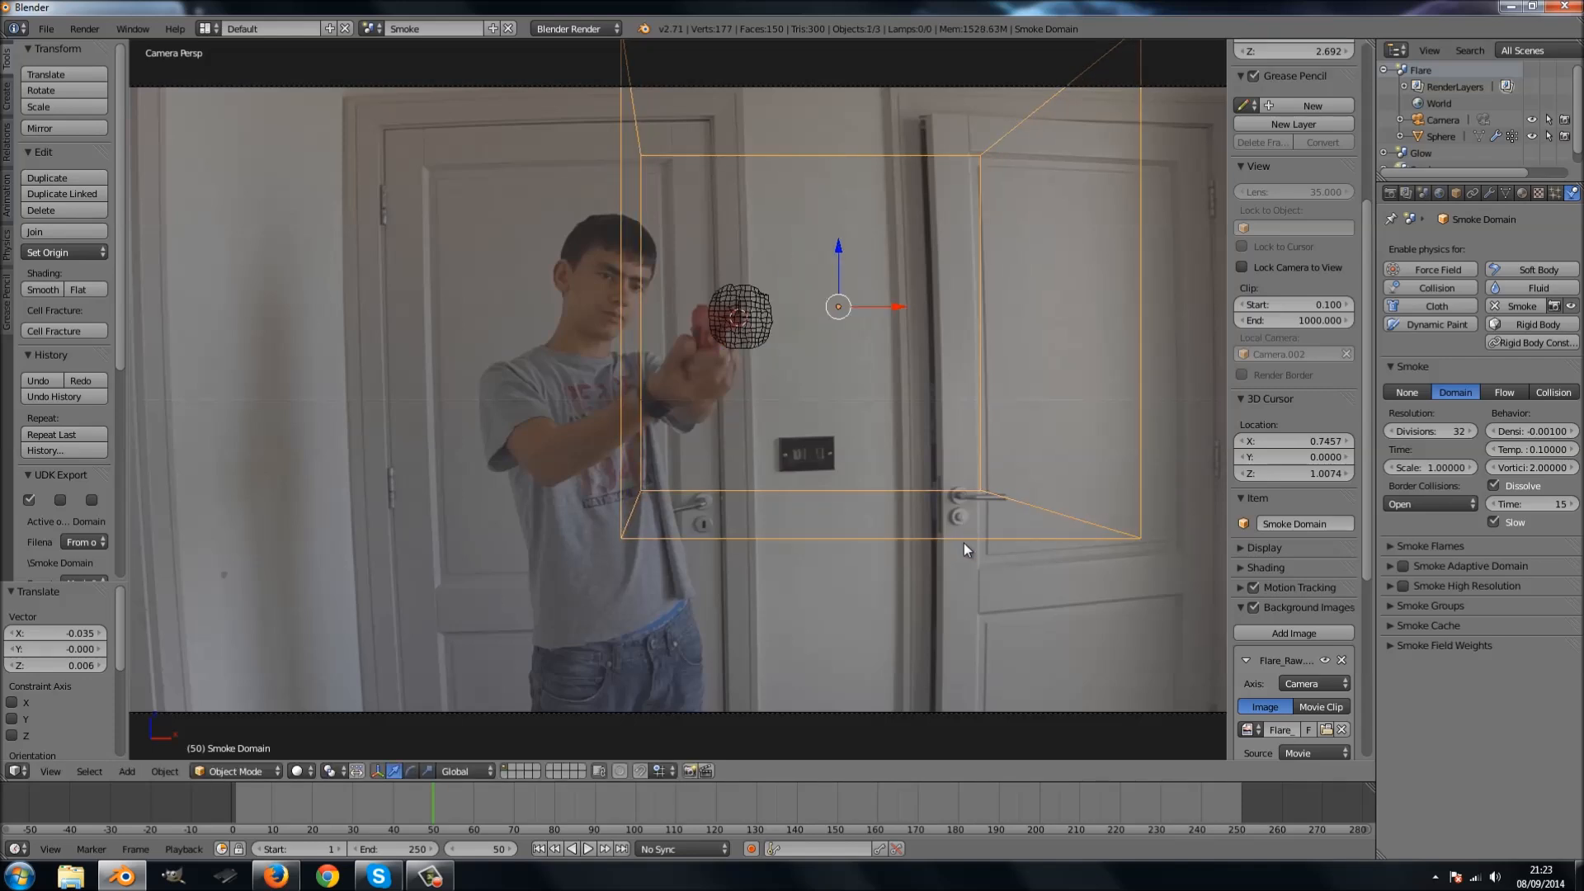
{"action": "key", "text": "s"}
{"action": "left_click", "coordinate": [971, 589]}
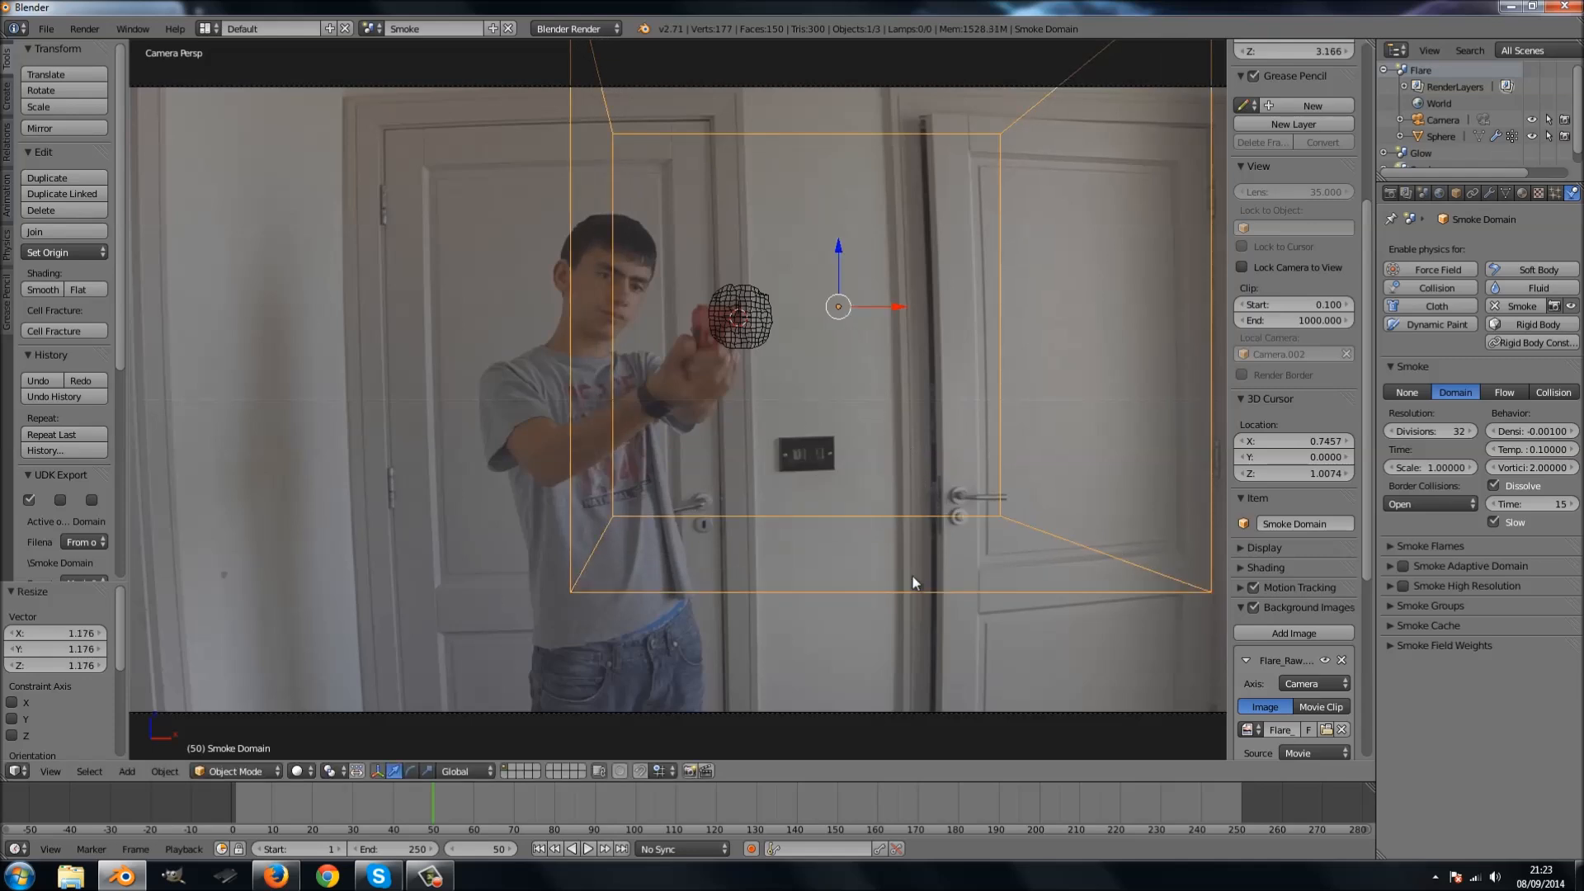
{"action": "key", "text": "s"}
{"action": "left_click", "coordinate": [857, 489]}
Shrink the smoke emitter to about 0.89 of its size.
{"action": "right_click", "coordinate": [747, 323]}
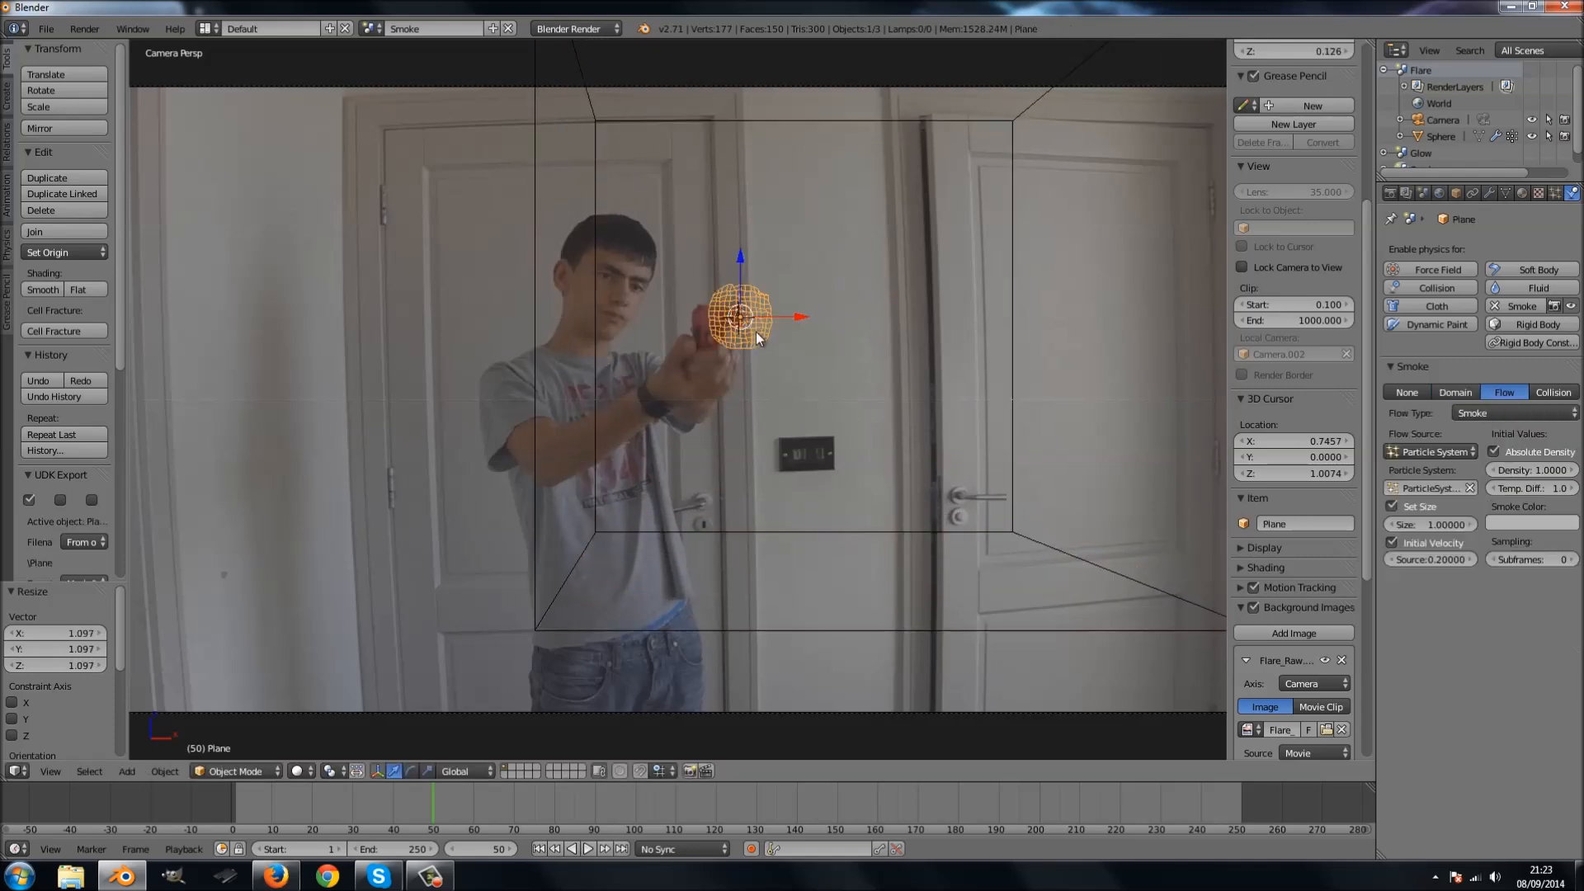
{"action": "key", "text": "s"}
{"action": "left_click", "coordinate": [804, 419]}
Play the resized smoke simulation over the footage from the first frame and rewind to frame 1.
{"action": "key", "text": "alt+a"}
{"action": "key", "text": "alt+a"}
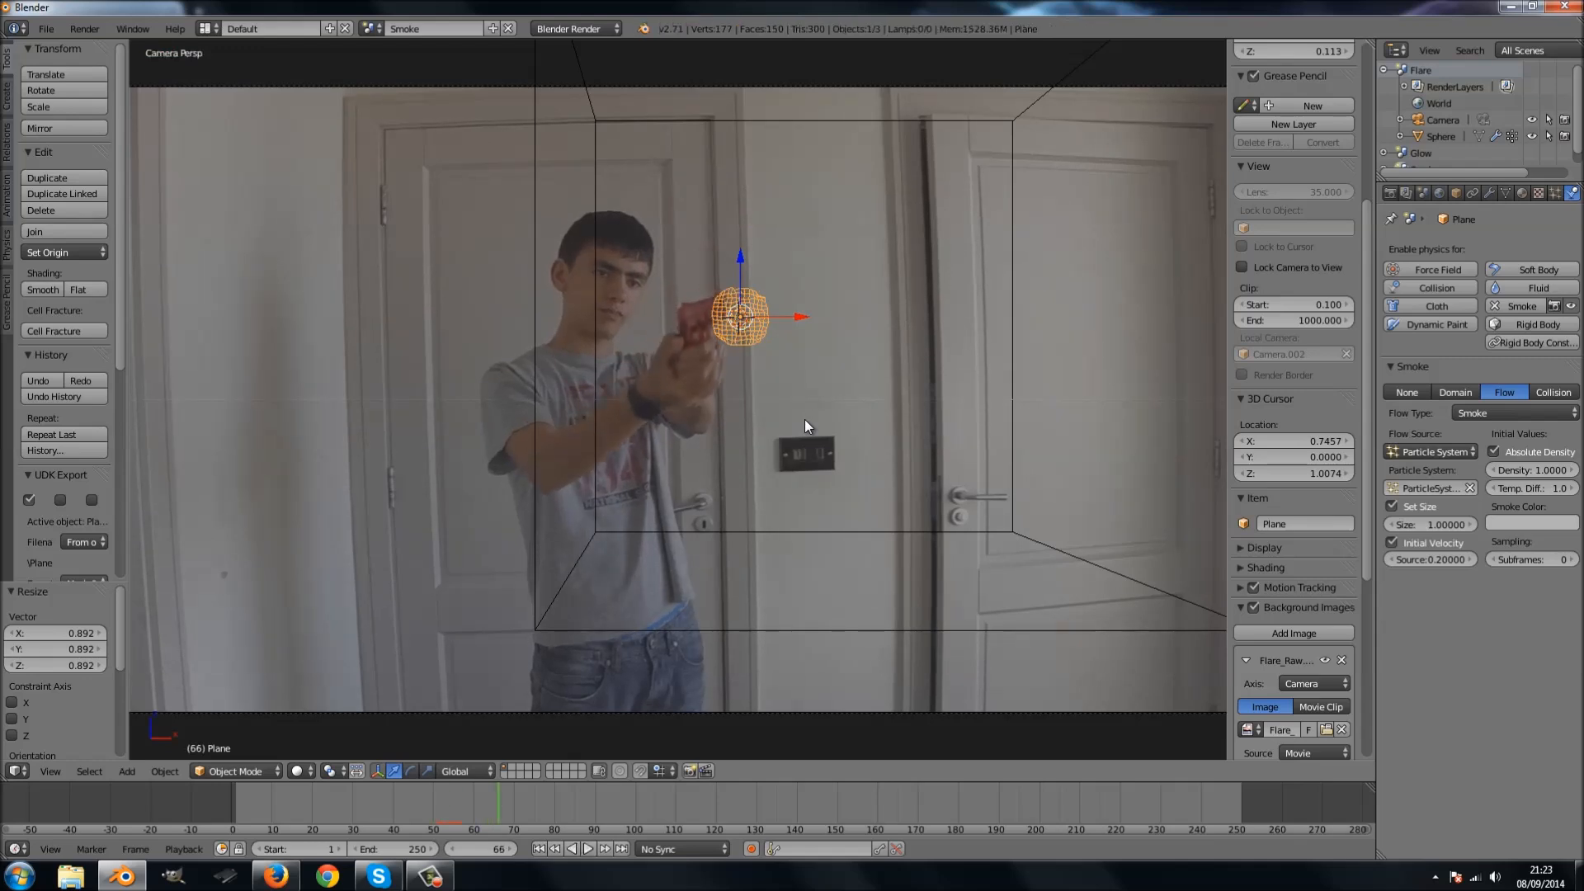
{"action": "left_click", "coordinate": [538, 849]}
{"action": "key", "text": "alt+a"}
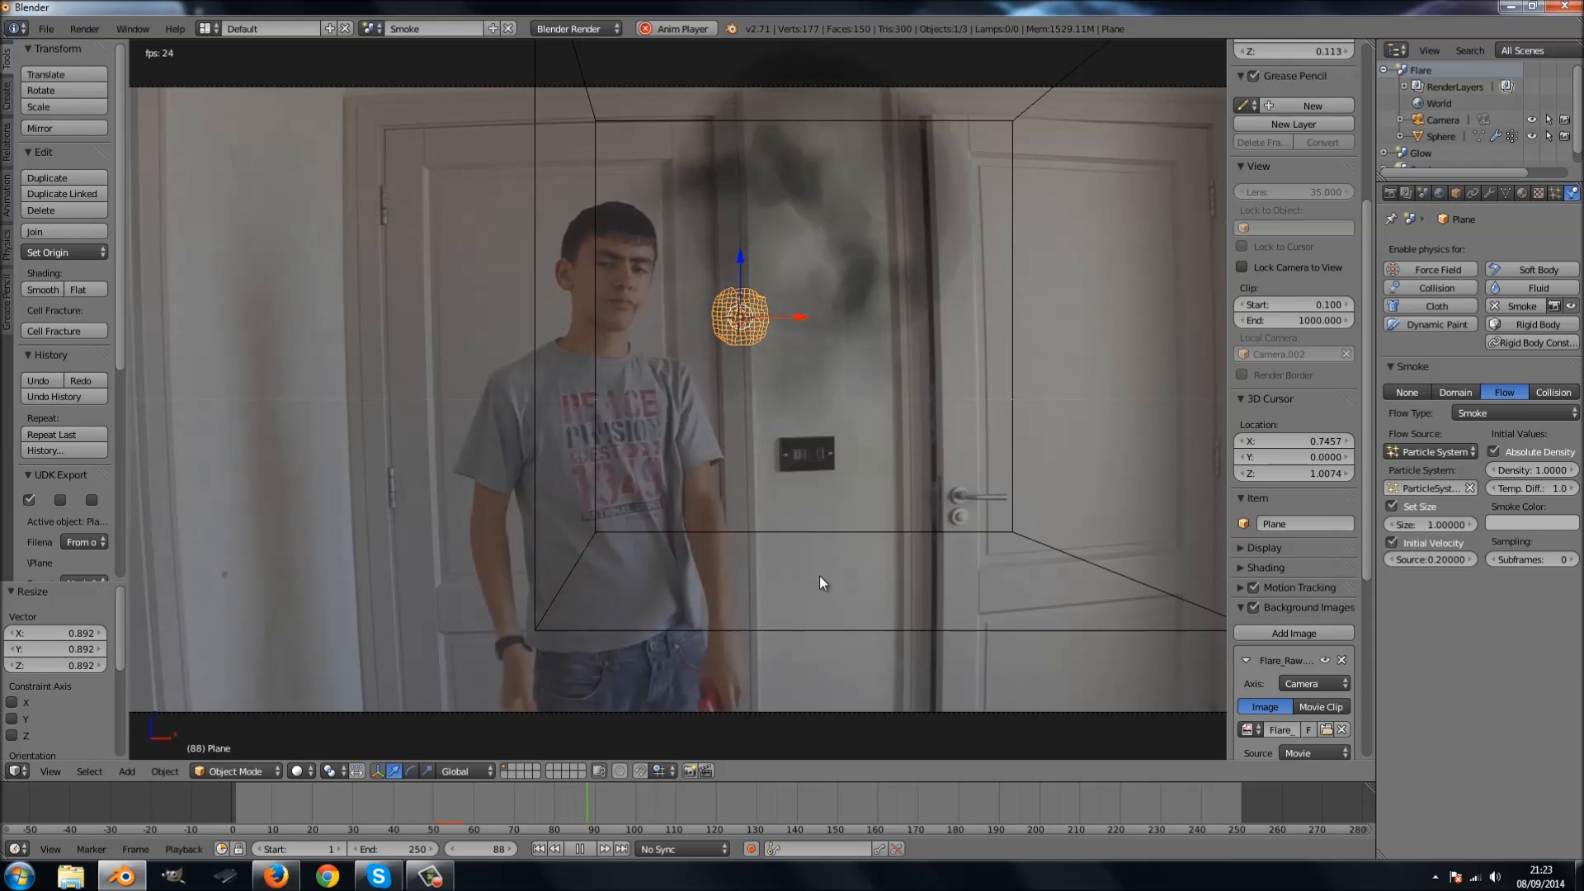
{"action": "key", "text": "alt+a"}
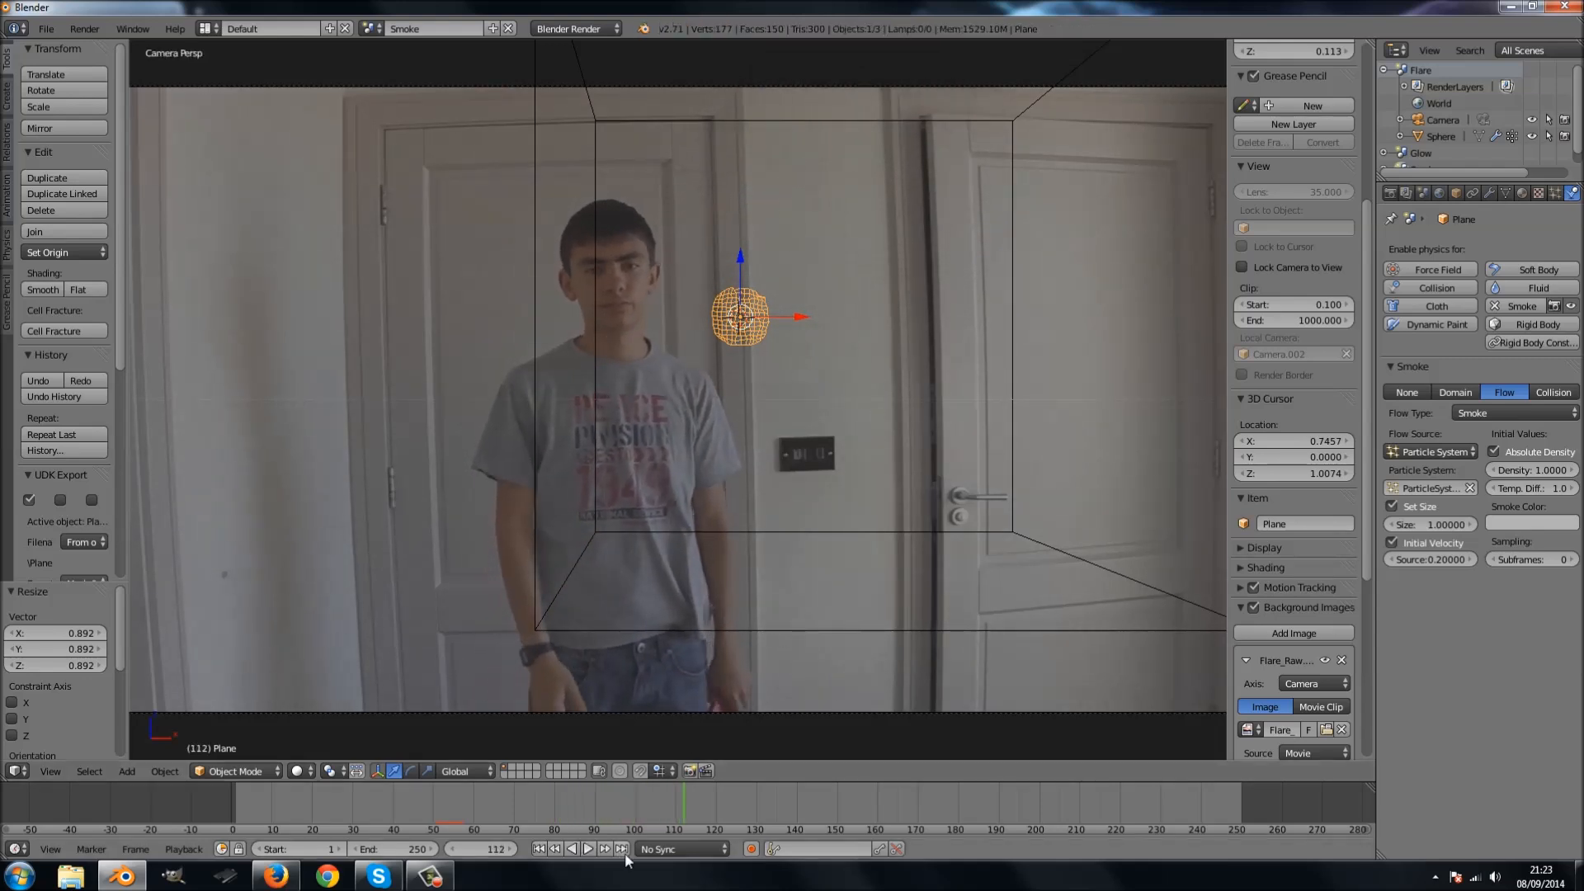
{"action": "left_click", "coordinate": [541, 850]}
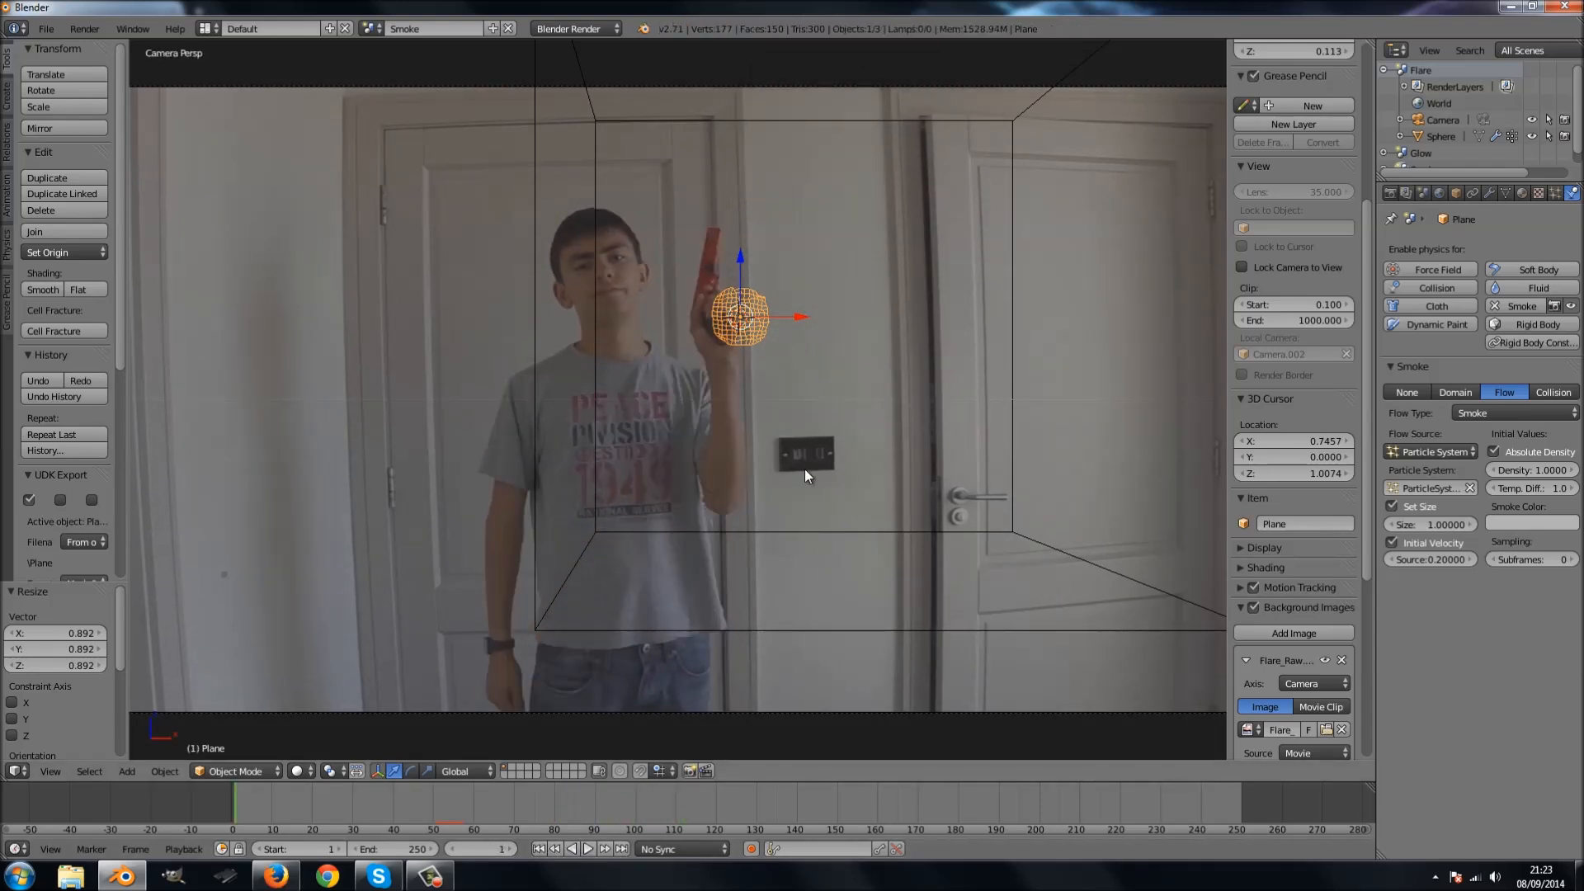
Add a Sun lamp and rotate it about 43° in the camera view and about 61° in the top view.
{"action": "key", "text": "shift+a"}
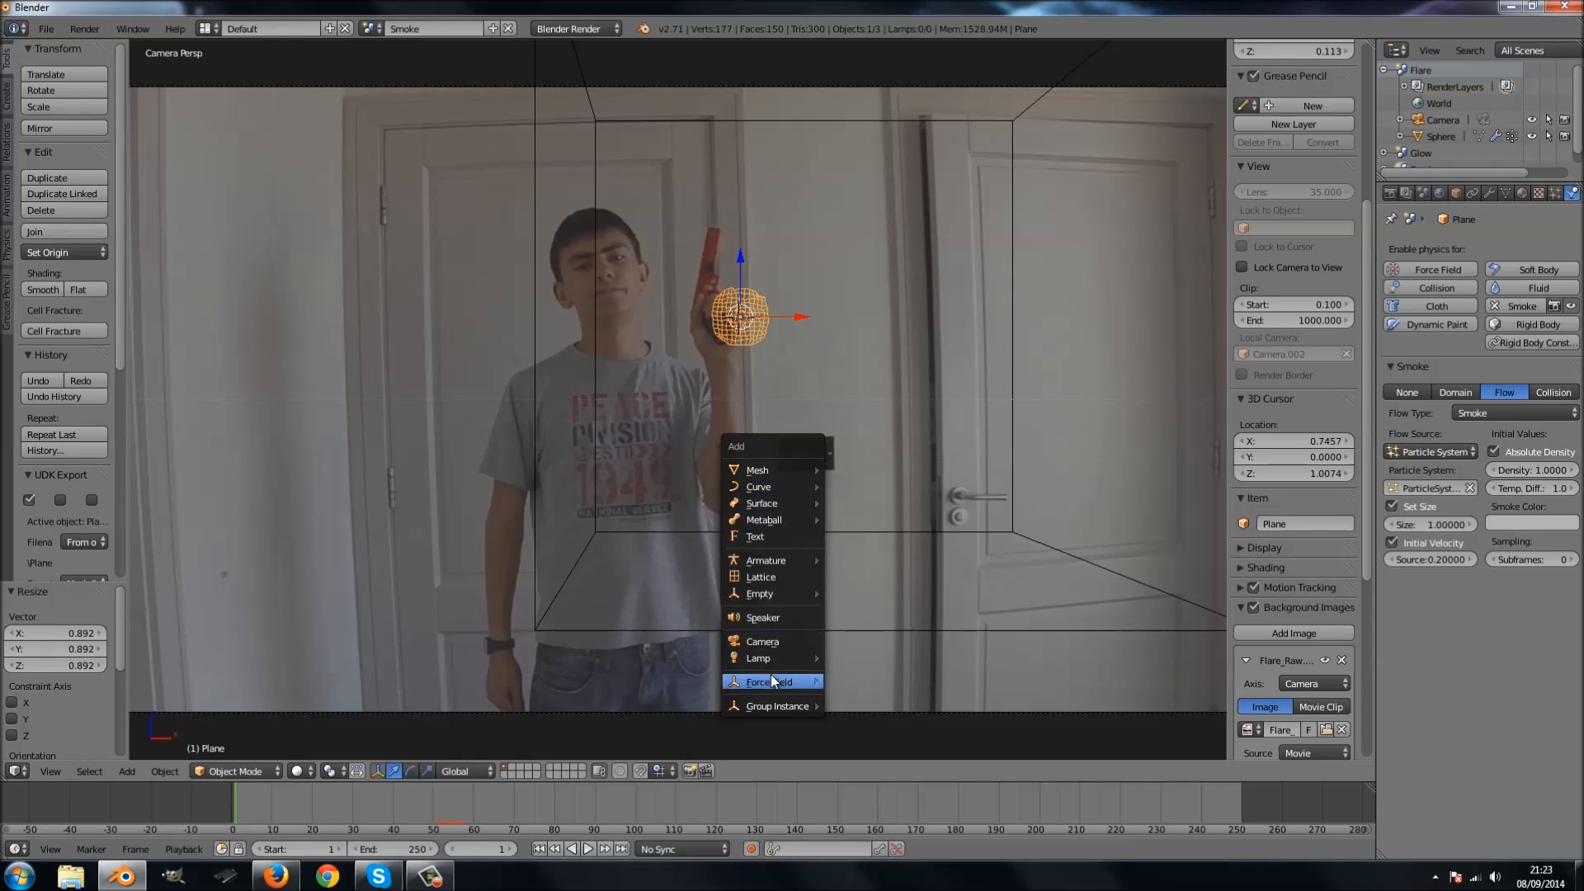
{"action": "mouse_move", "coordinate": [786, 657]}
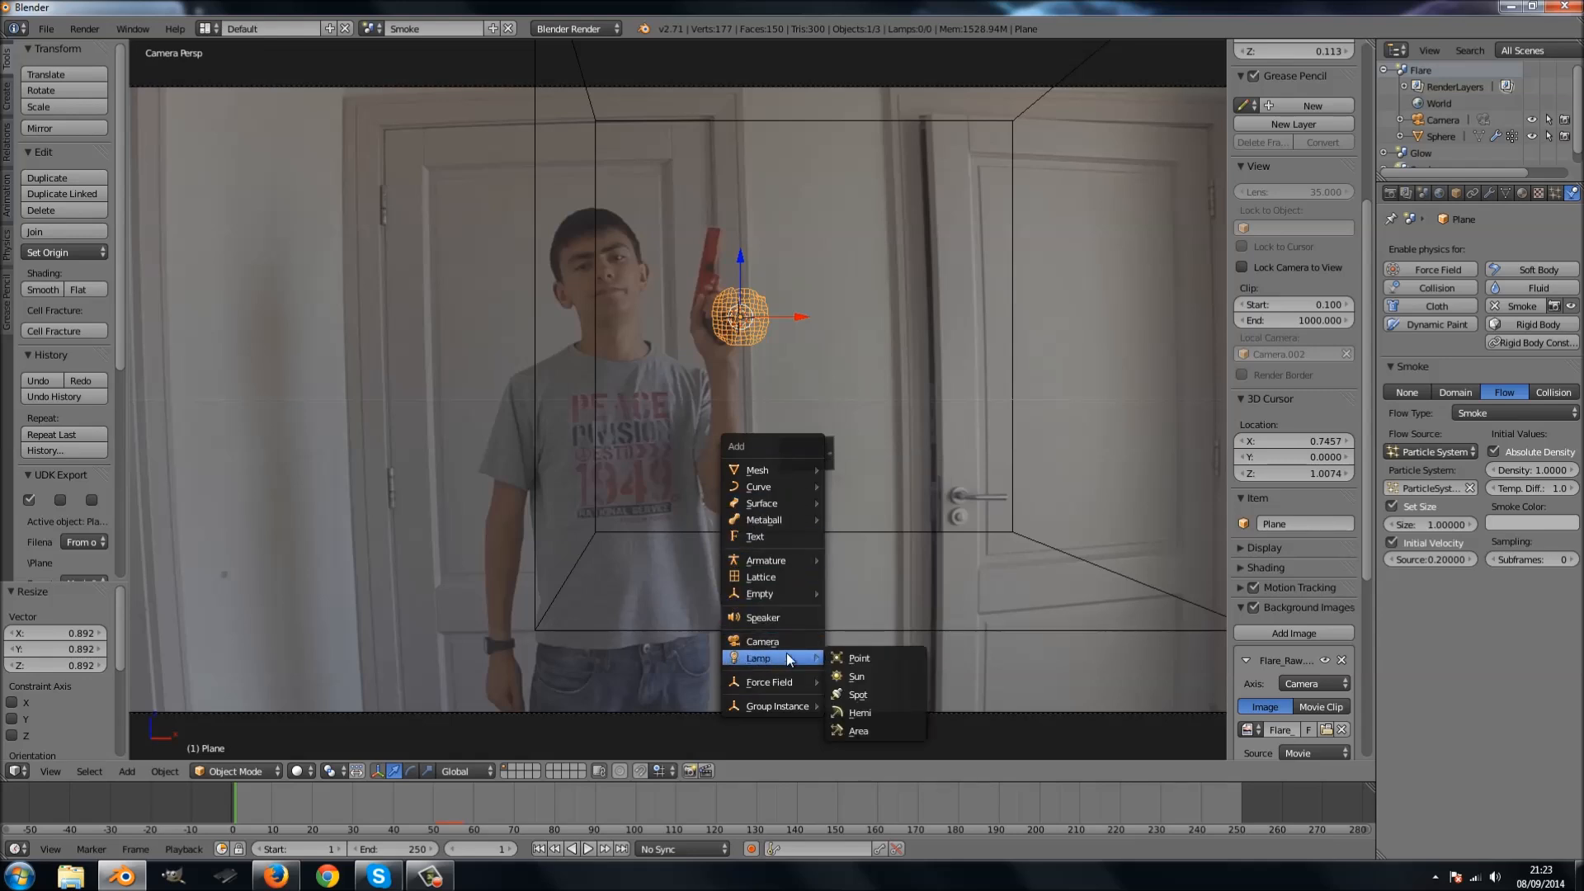
{"action": "left_click", "coordinate": [857, 676]}
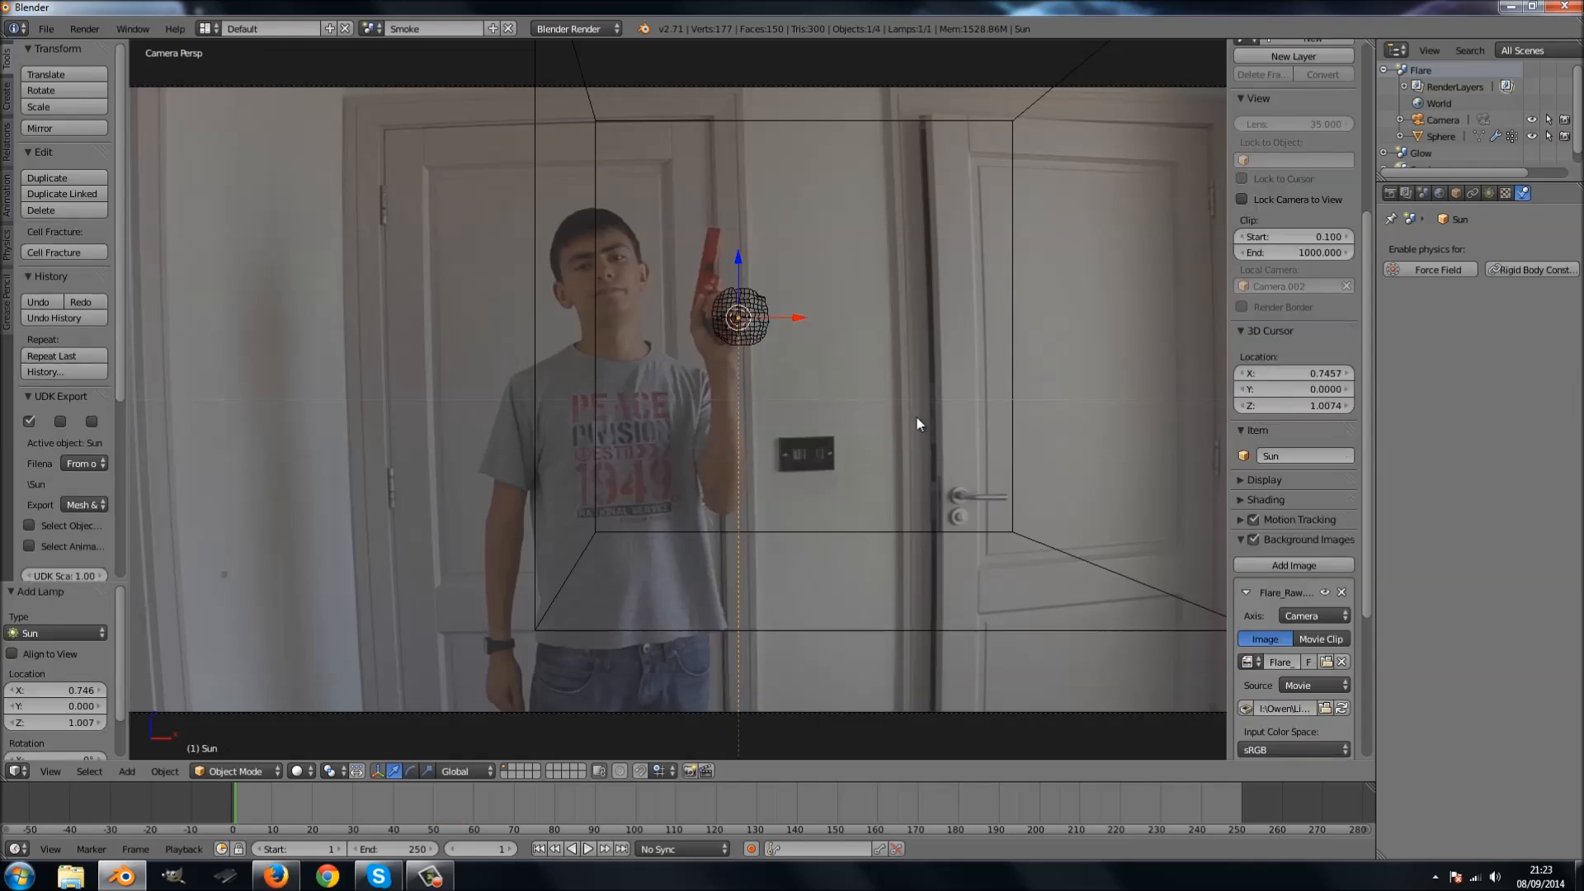
{"action": "key", "text": "r"}
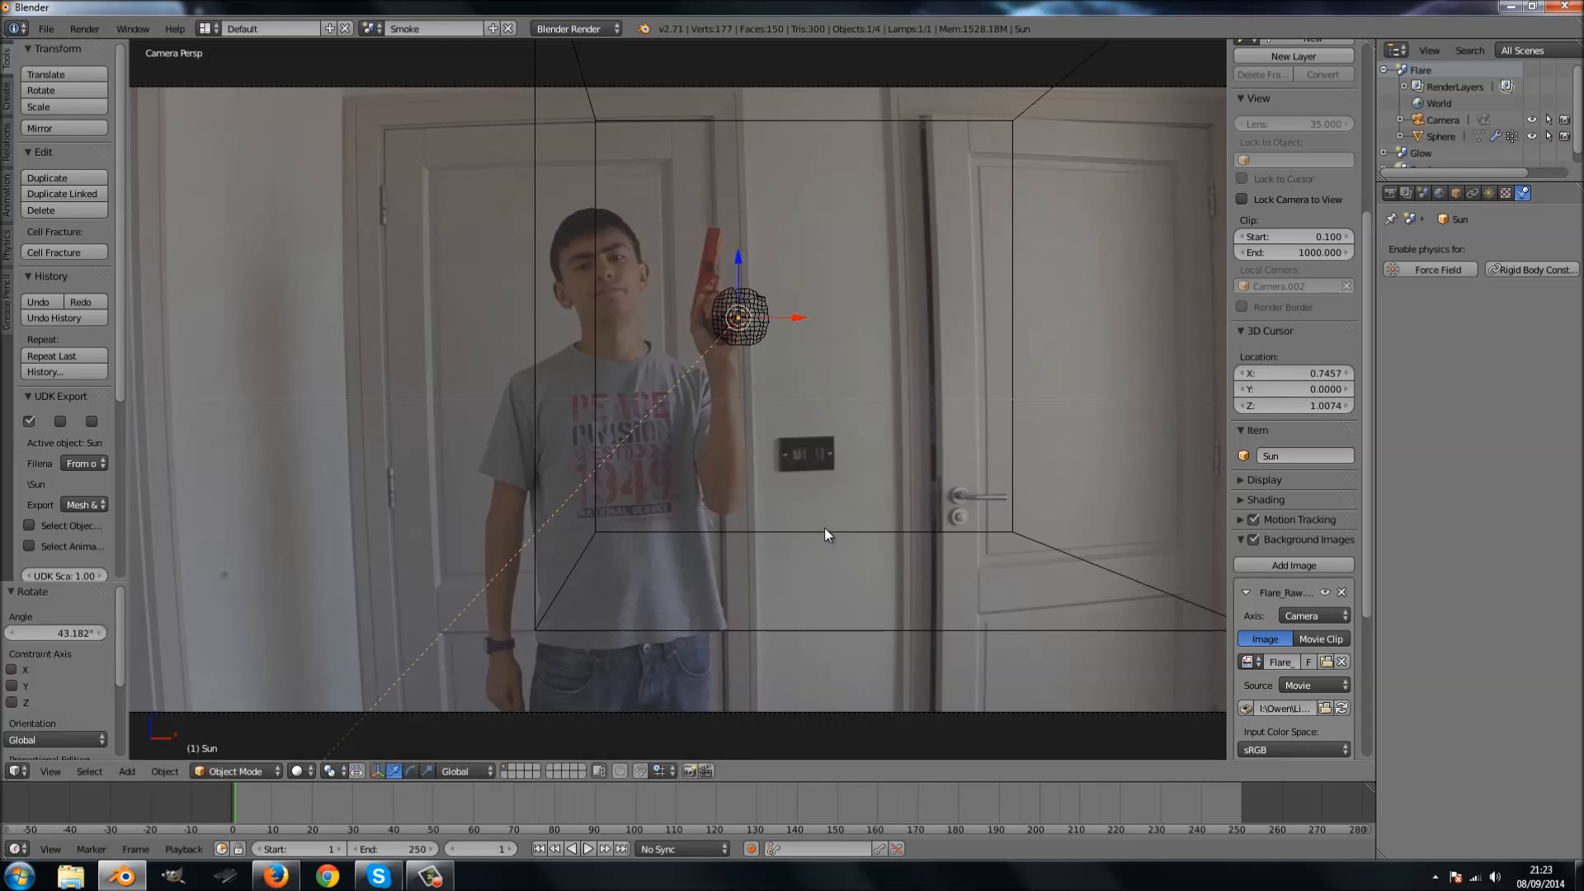
{"action": "key", "text": "KP_7"}
{"action": "key", "text": "r"}
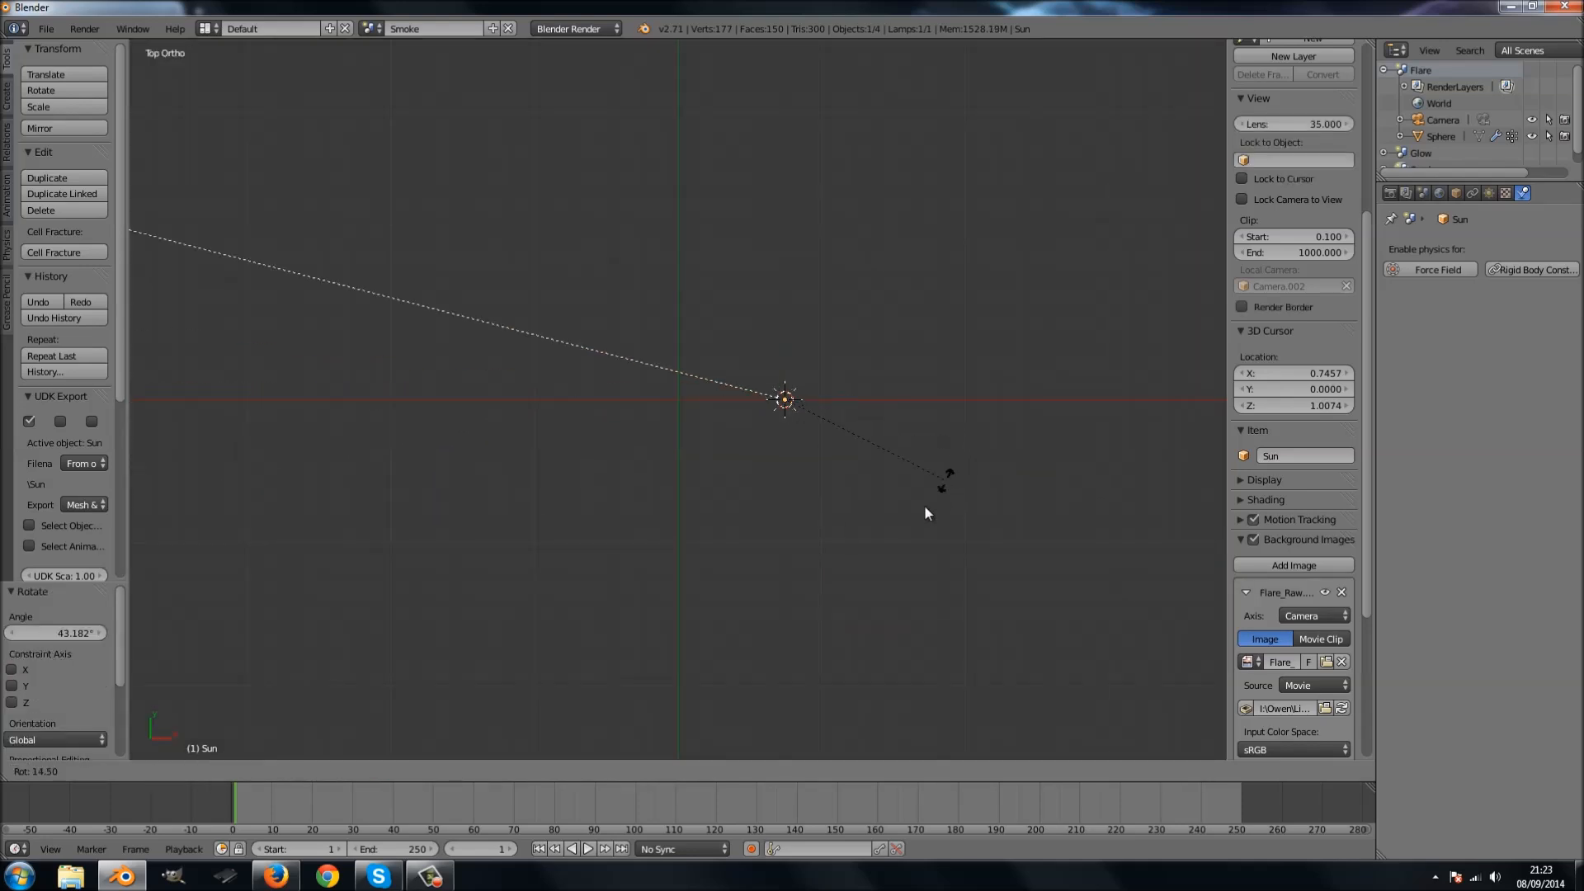
{"action": "left_click", "coordinate": [835, 566]}
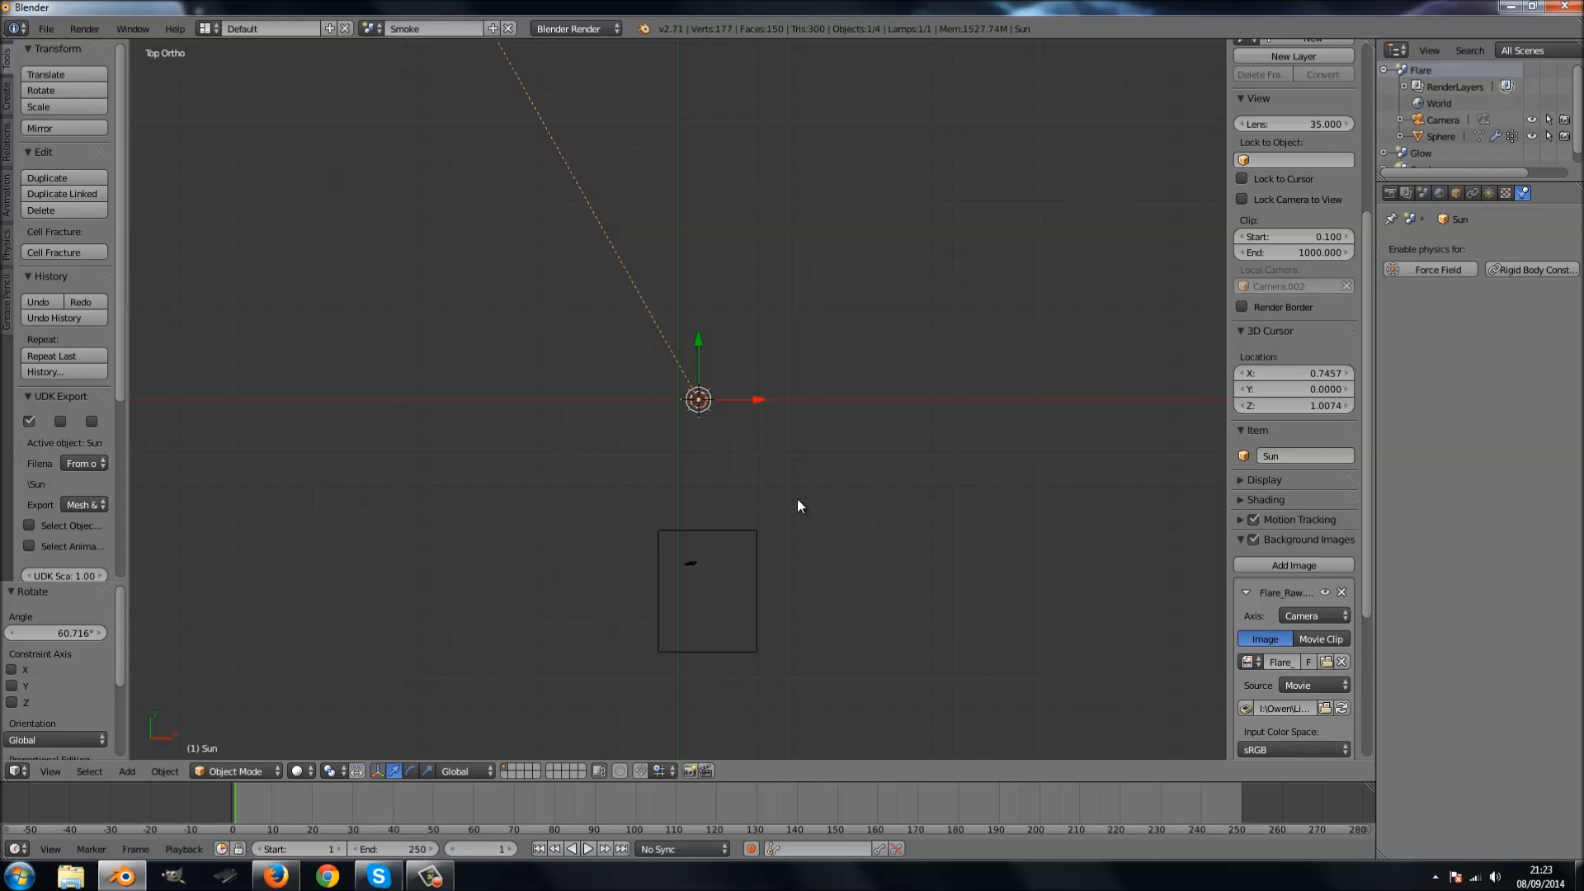
Move the Sun lamp in the top view to just outside the smoke domain's camera-side corner.
{"action": "key", "text": "g"}
{"action": "left_click", "coordinate": [813, 693]}
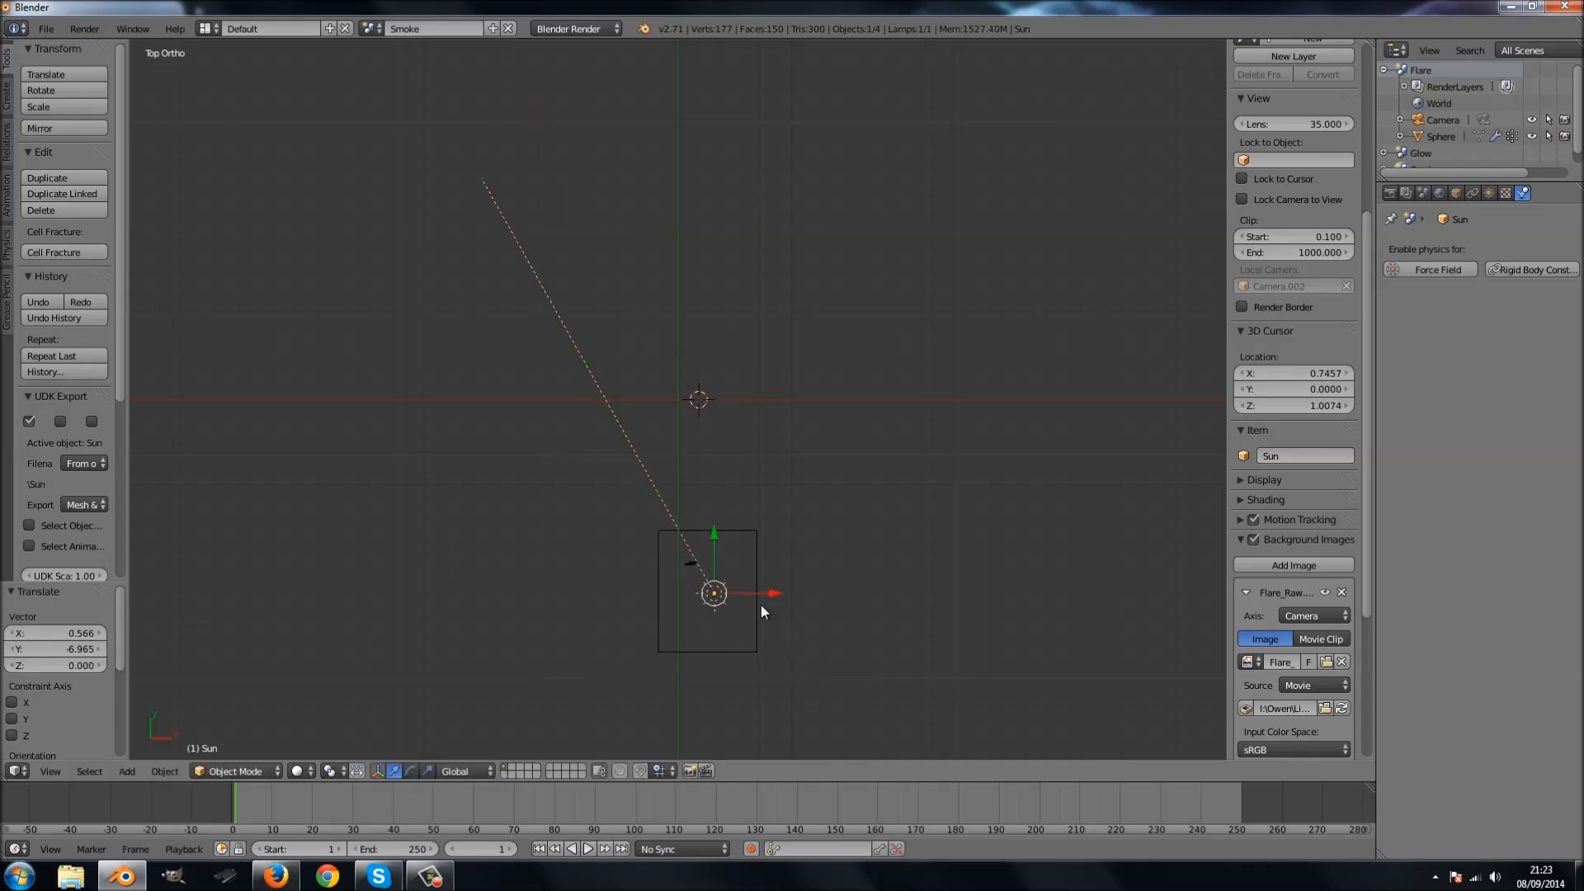
{"action": "key", "text": "g"}
{"action": "left_click", "coordinate": [798, 726]}
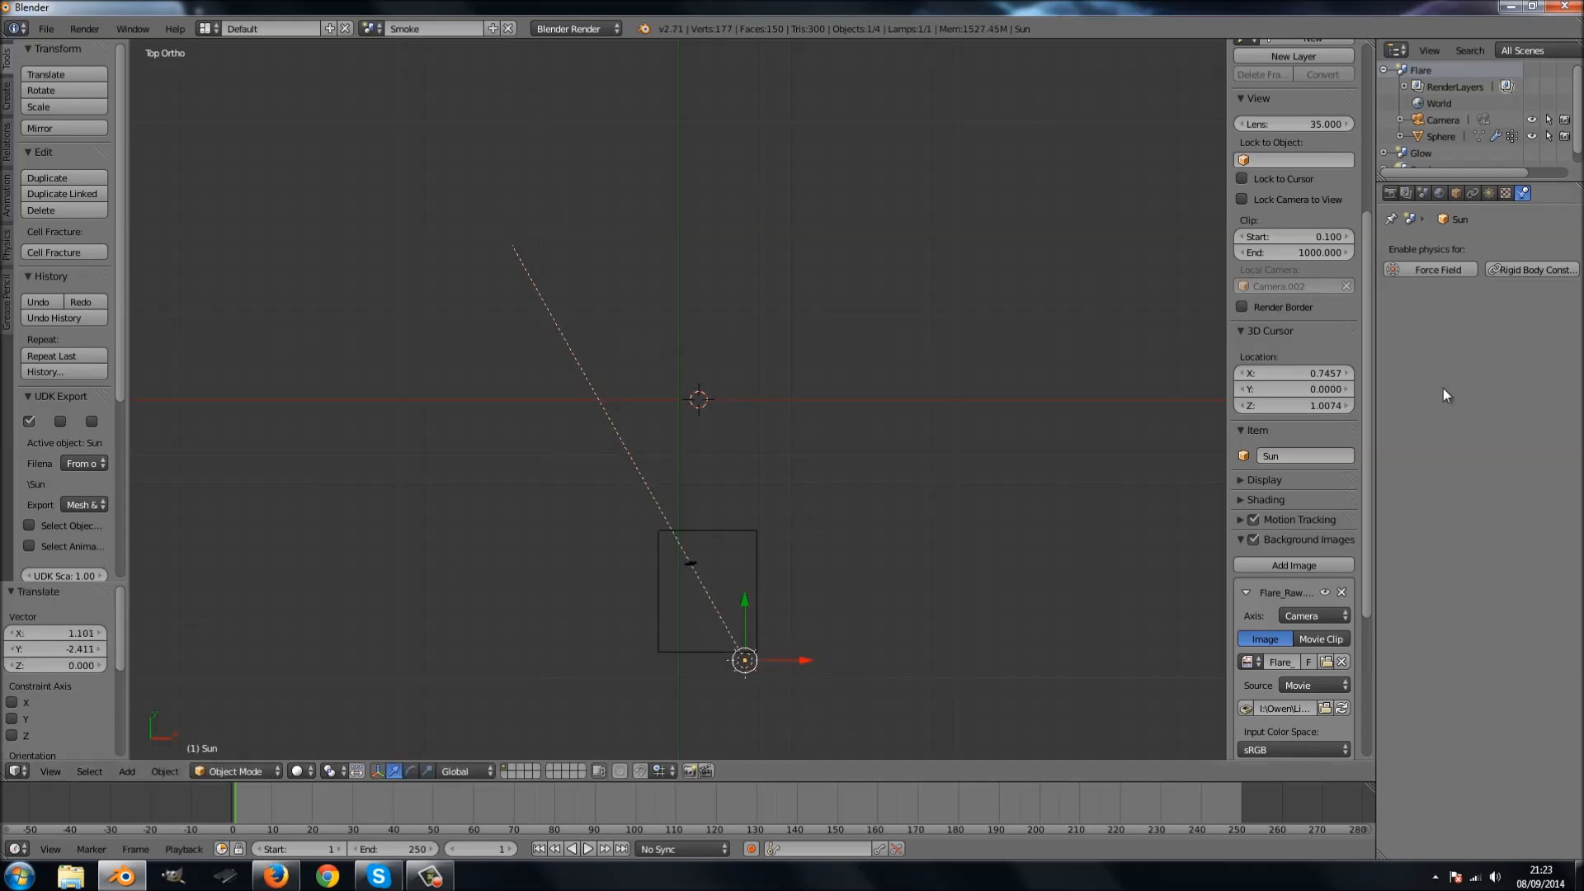
Set the Sun lamp's energy to 5.
{"action": "left_click", "coordinate": [1490, 192]}
{"action": "left_click", "coordinate": [1410, 453]}
{"action": "left_click", "coordinate": [1420, 472]}
{"action": "type", "text": "5"}
{"action": "key", "text": "Return"}
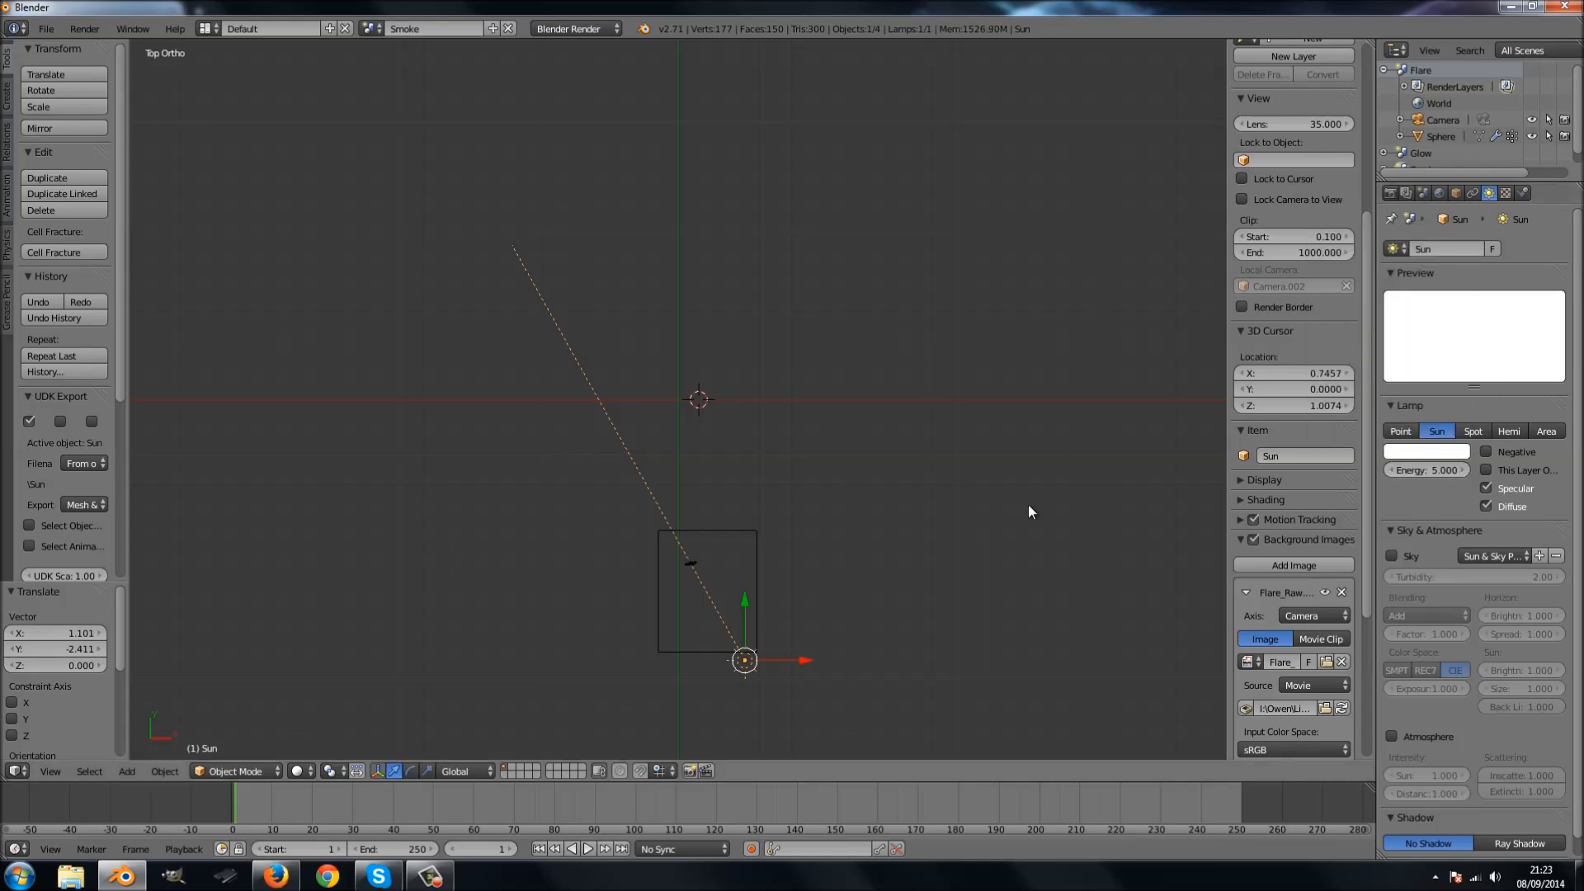
Raise the Sun lamp about 2.3 units along Z in the front view, above the domain.
{"action": "middle_click_drag", "start_coordinate": [819, 703], "coordinate": [962, 554]}
{"action": "key", "text": "KP_1"}
{"action": "left_click_drag", "start_coordinate": [747, 313], "coordinate": [759, 246]}
Duplicate the Sun lamp, place the copy below the domain near the camera, and rotate it about 180°.
{"action": "key", "text": "shift+d"}
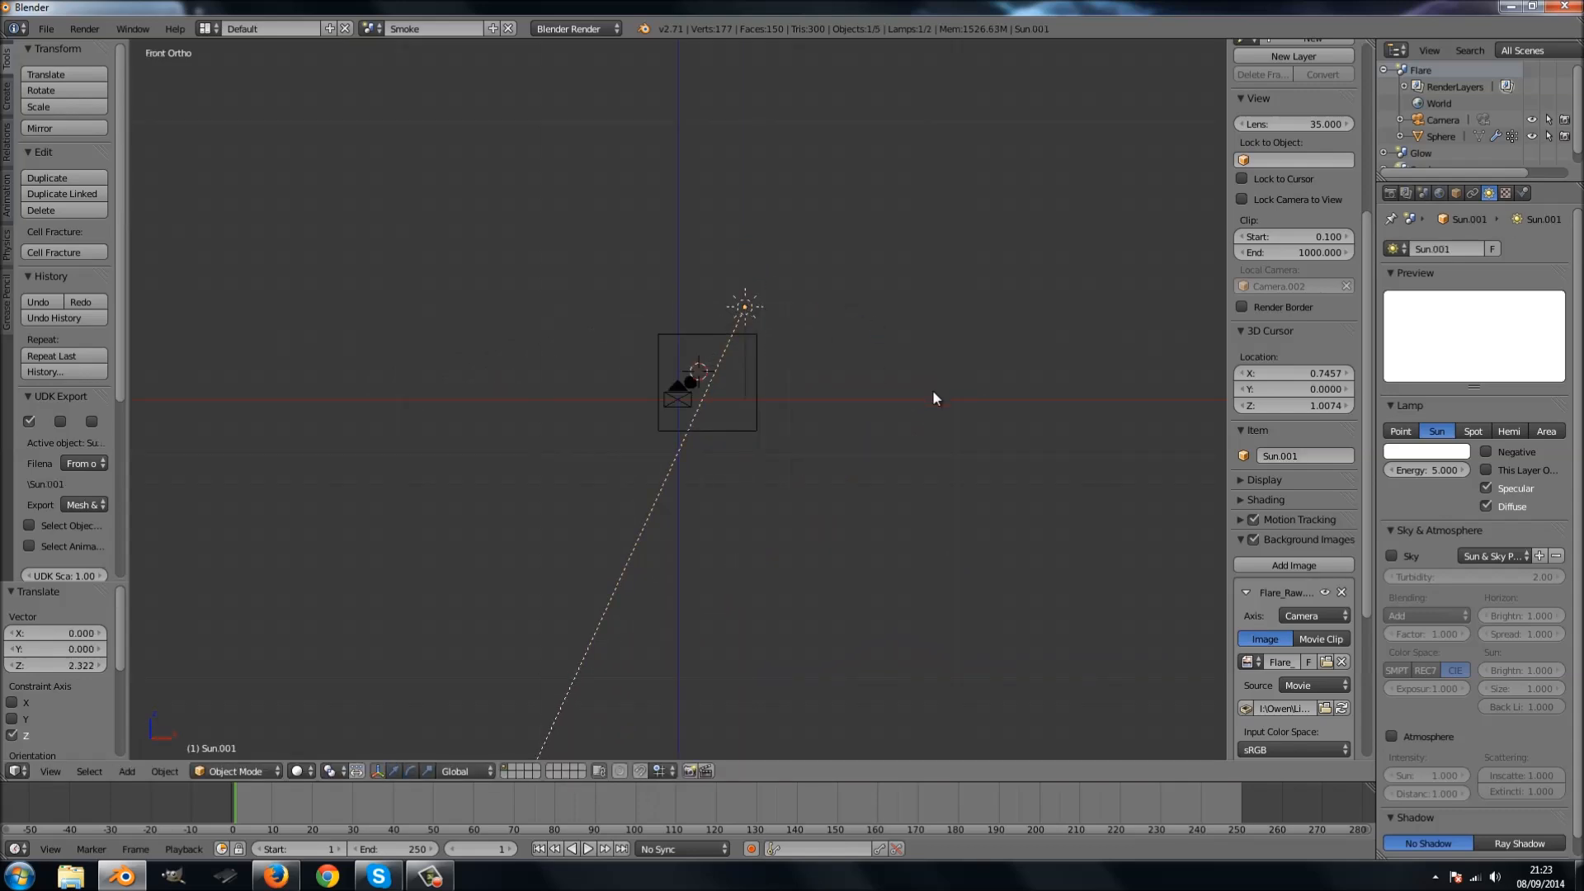
{"action": "left_click", "coordinate": [865, 538]}
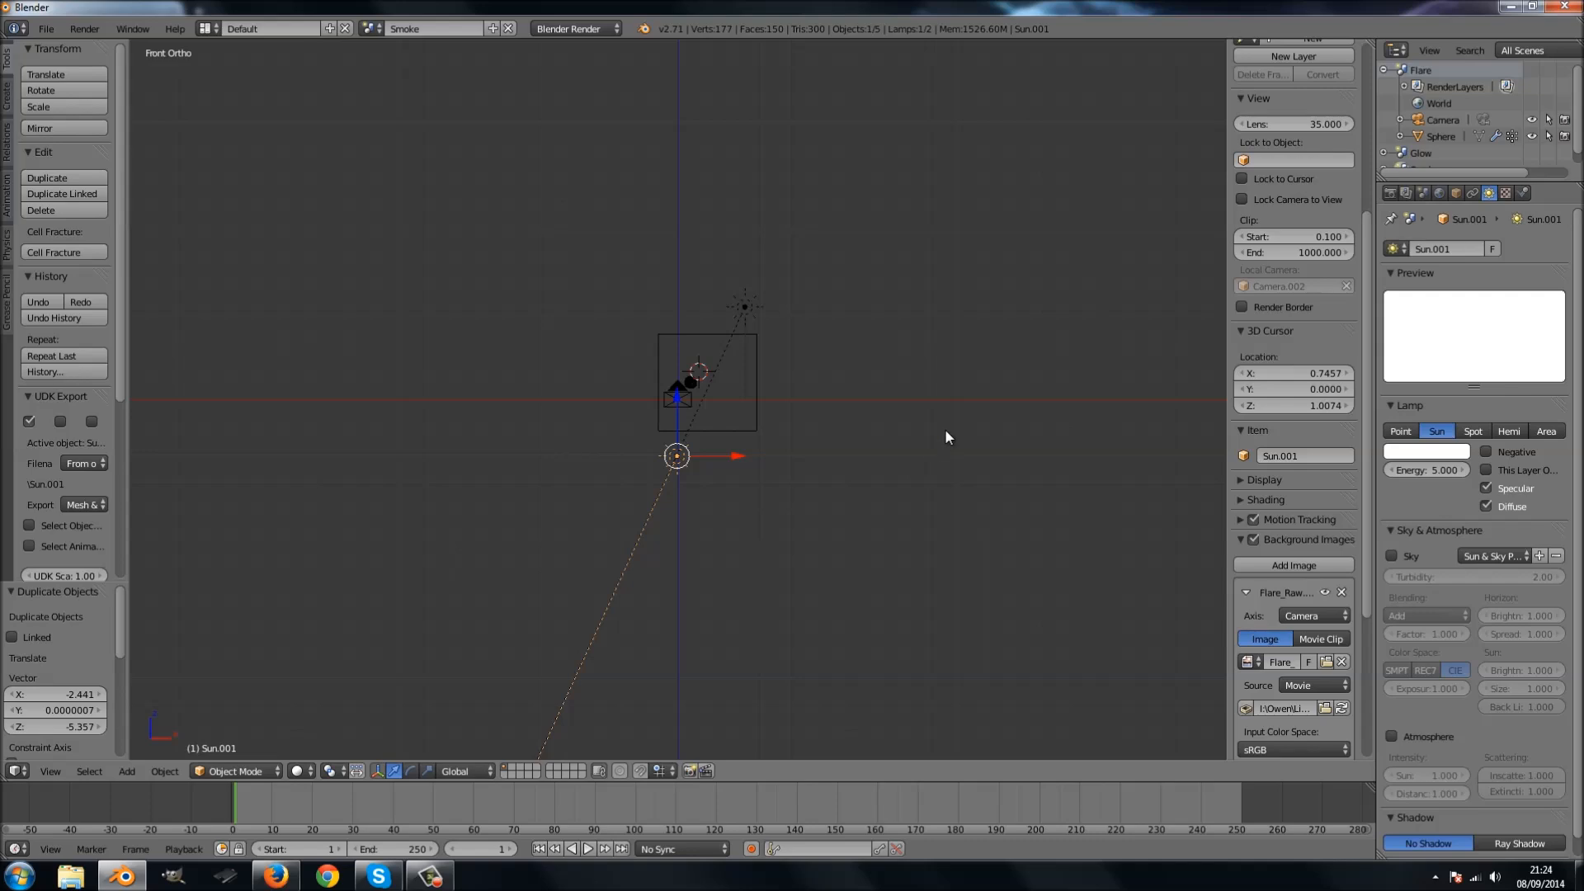
{"action": "key", "text": "r"}
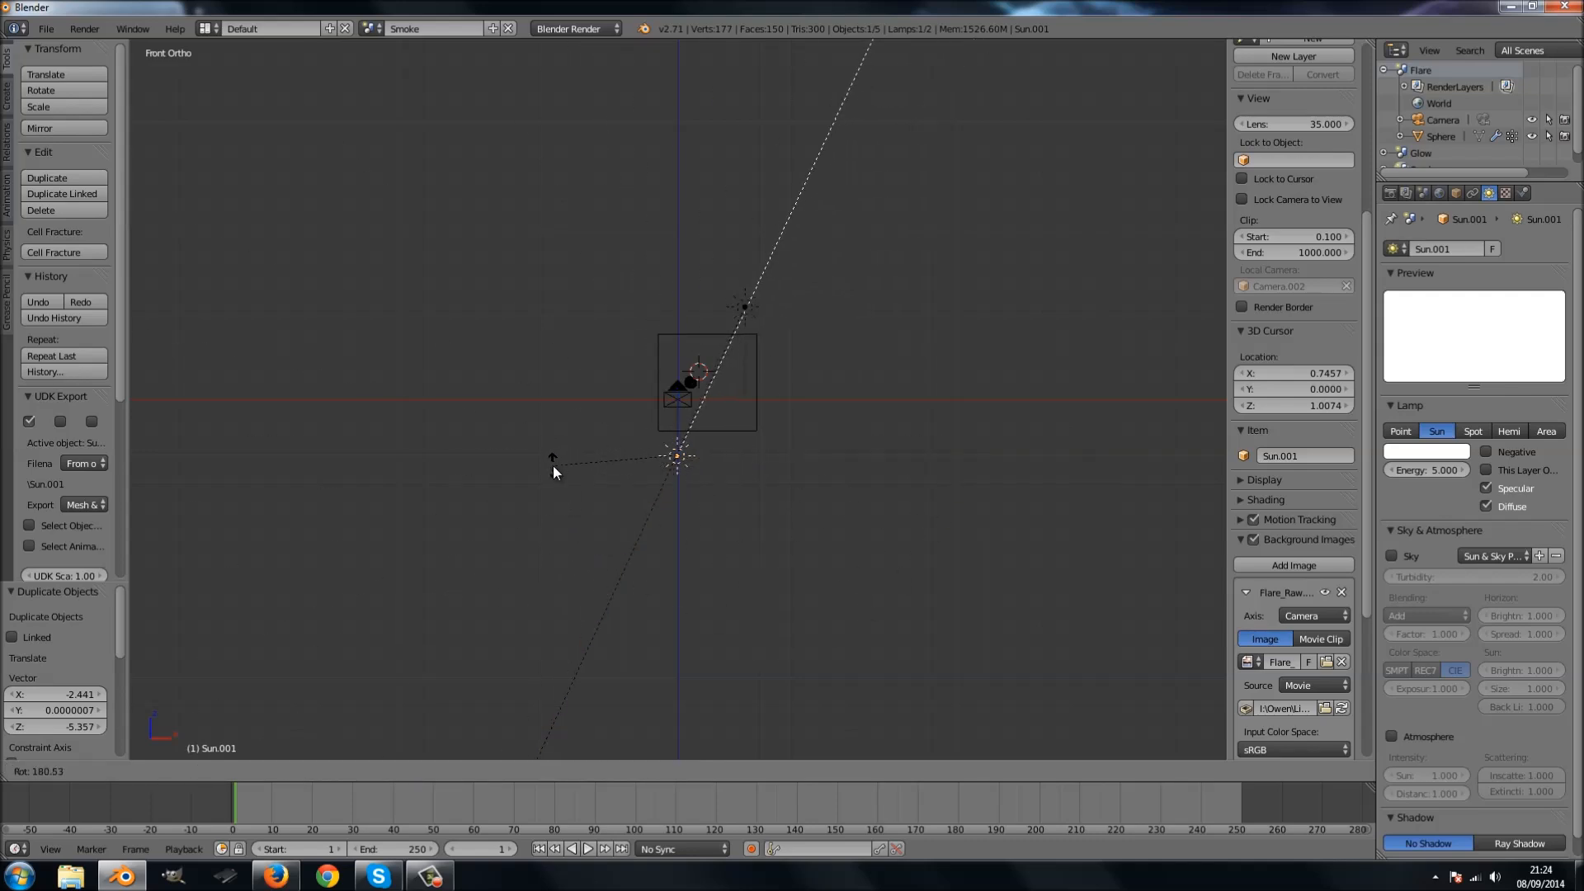
{"action": "left_click", "coordinate": [553, 465]}
{"action": "middle_click_drag", "start_coordinate": [854, 467], "coordinate": [1053, 557]}
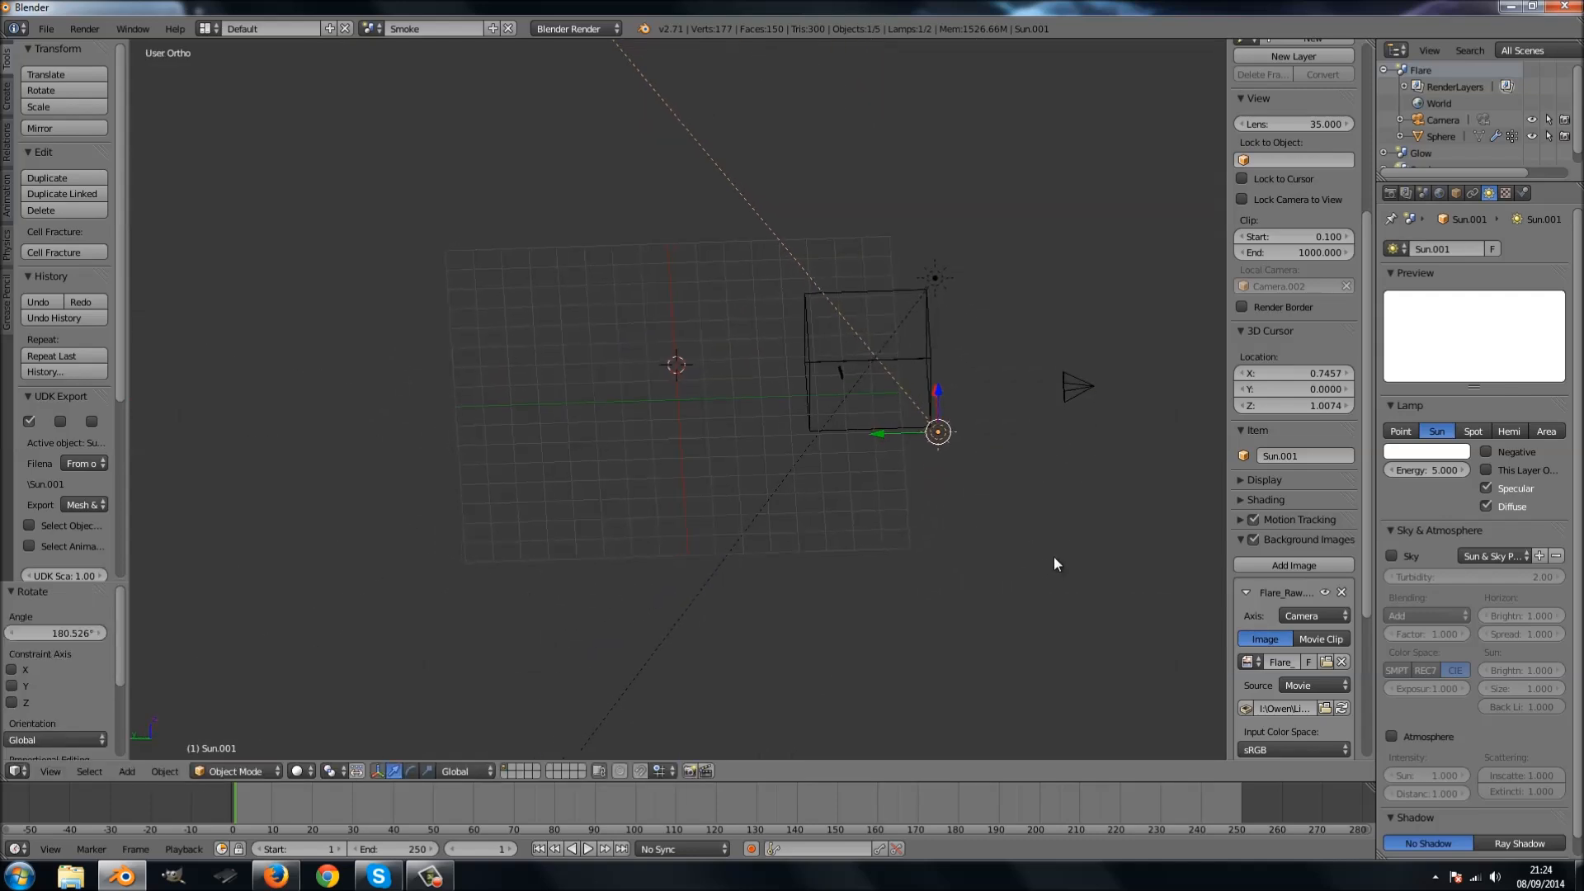
In the top view, move the second Sun lamp about 0.6 units in X and 2.6 in Y into the domain, and rotate it about 15.6°.
{"action": "key", "text": "KP_7"}
{"action": "key", "text": "r"}
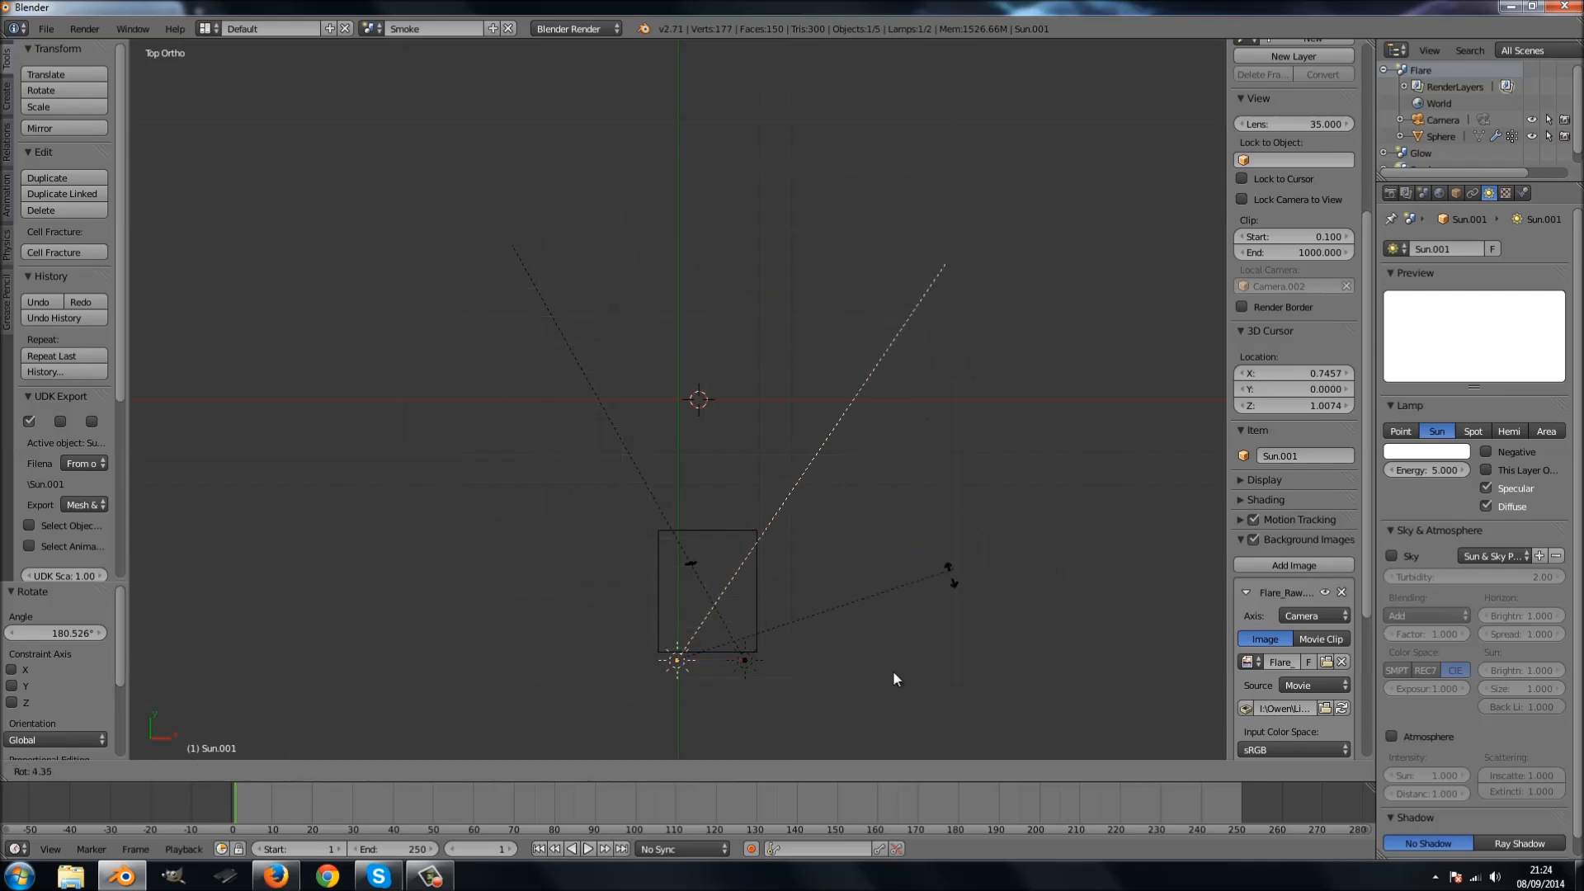
{"action": "left_click", "coordinate": [704, 213]}
{"action": "key", "text": "g"}
{"action": "left_click", "coordinate": [755, 154]}
{"action": "key", "text": "r"}
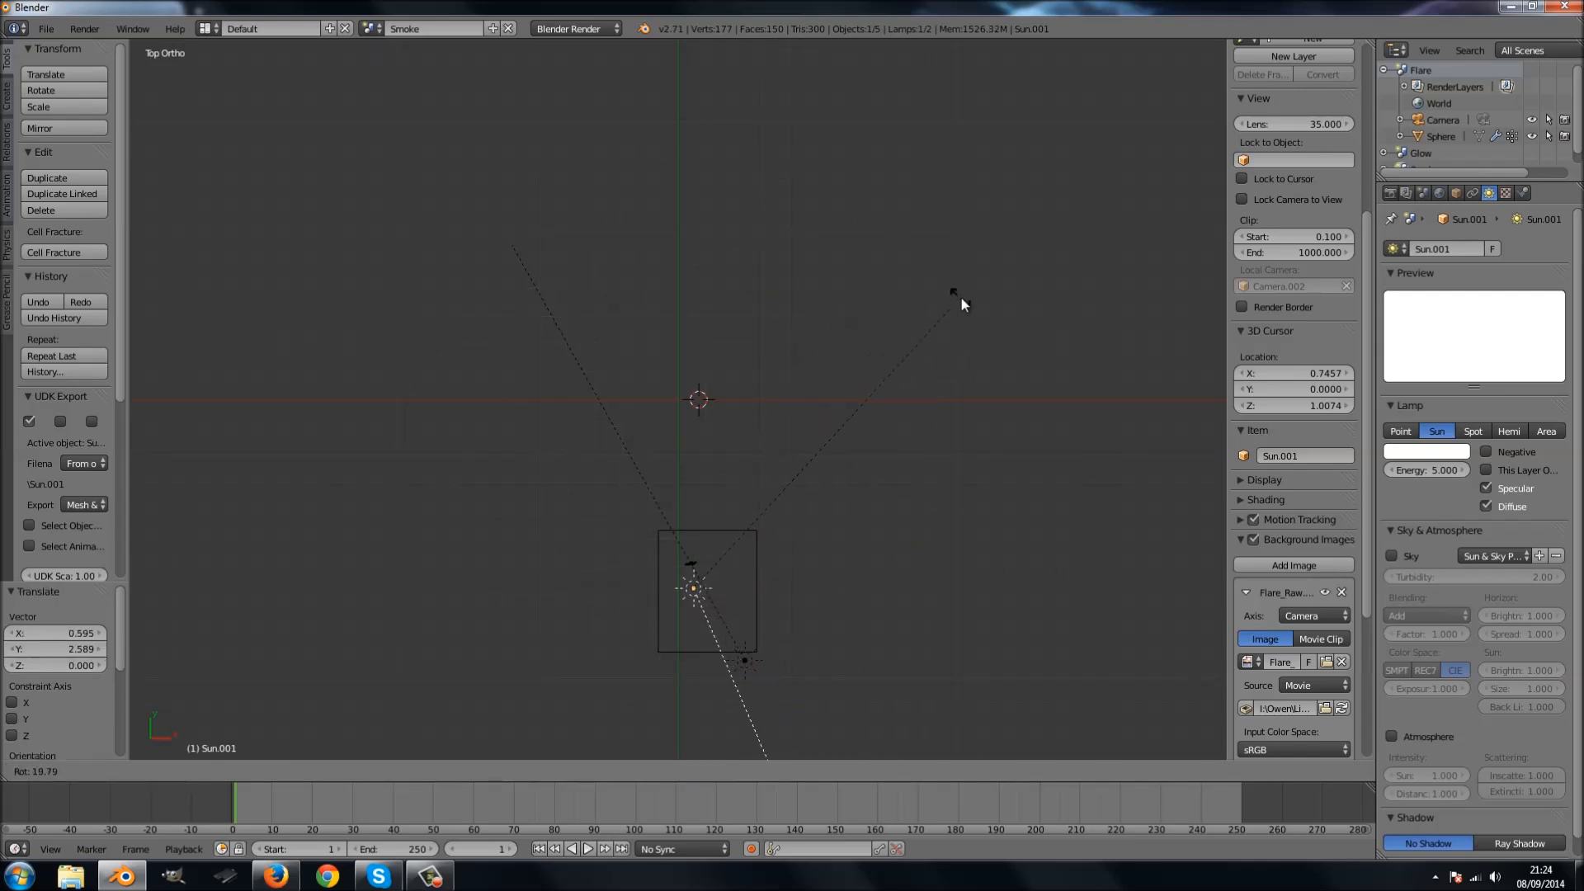
{"action": "left_click", "coordinate": [945, 286]}
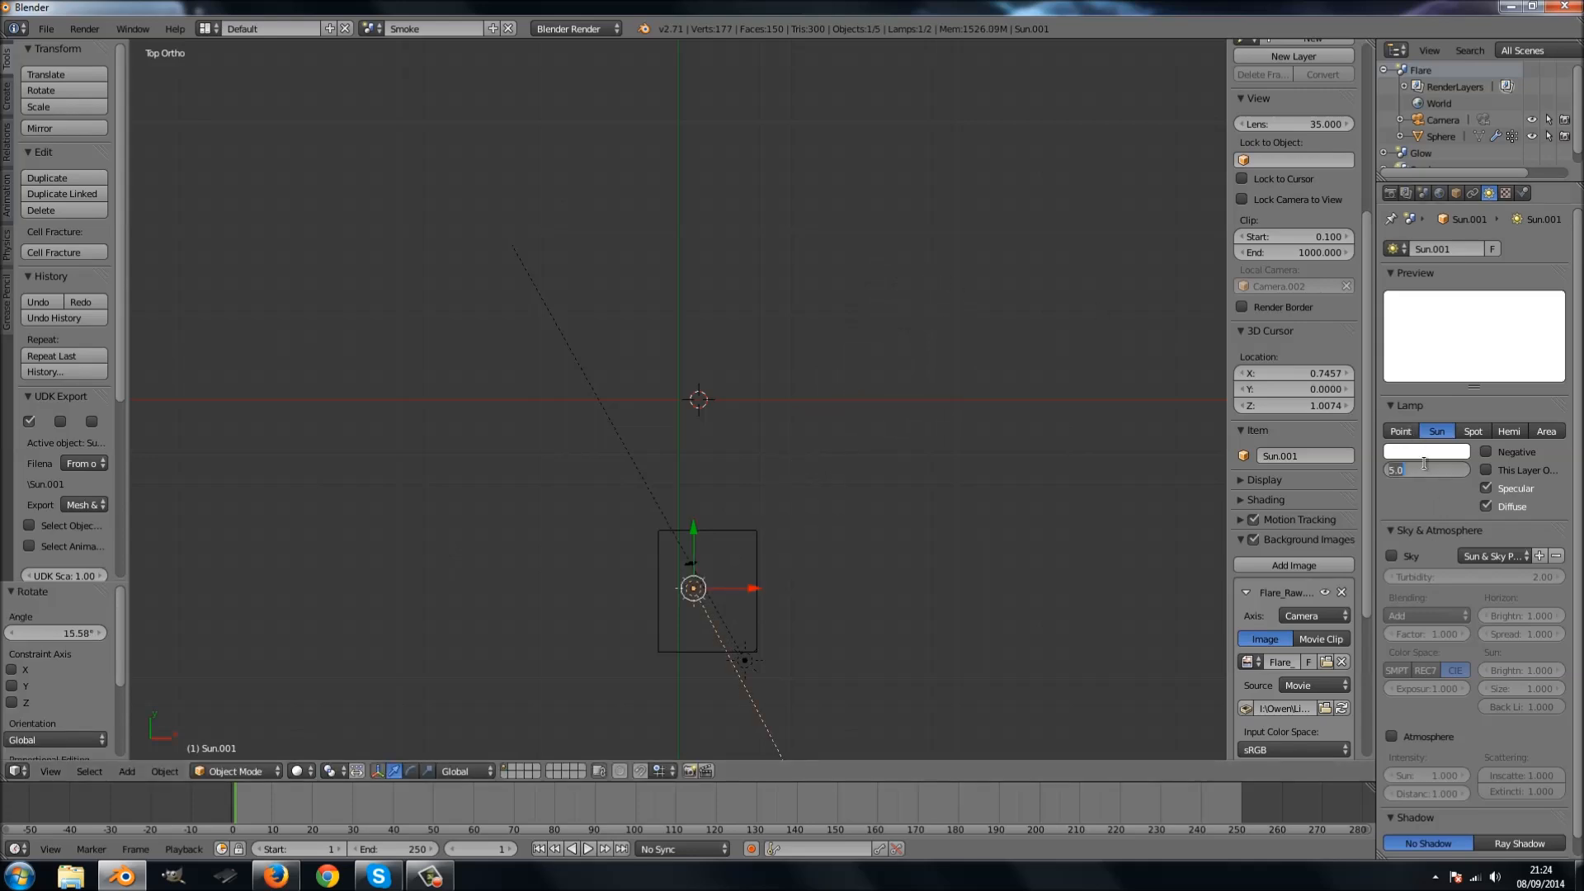
Set the second Sun lamp's energy to 0.2 and tint its colour a very pale blue.
{"action": "key", "text": "BackSpace"}
{"action": "type", "text": ".2"}
{"action": "key", "text": "Return"}
{"action": "left_click", "coordinate": [1423, 453]}
{"action": "left_click_drag", "start_coordinate": [1385, 294], "coordinate": [1389, 284]}
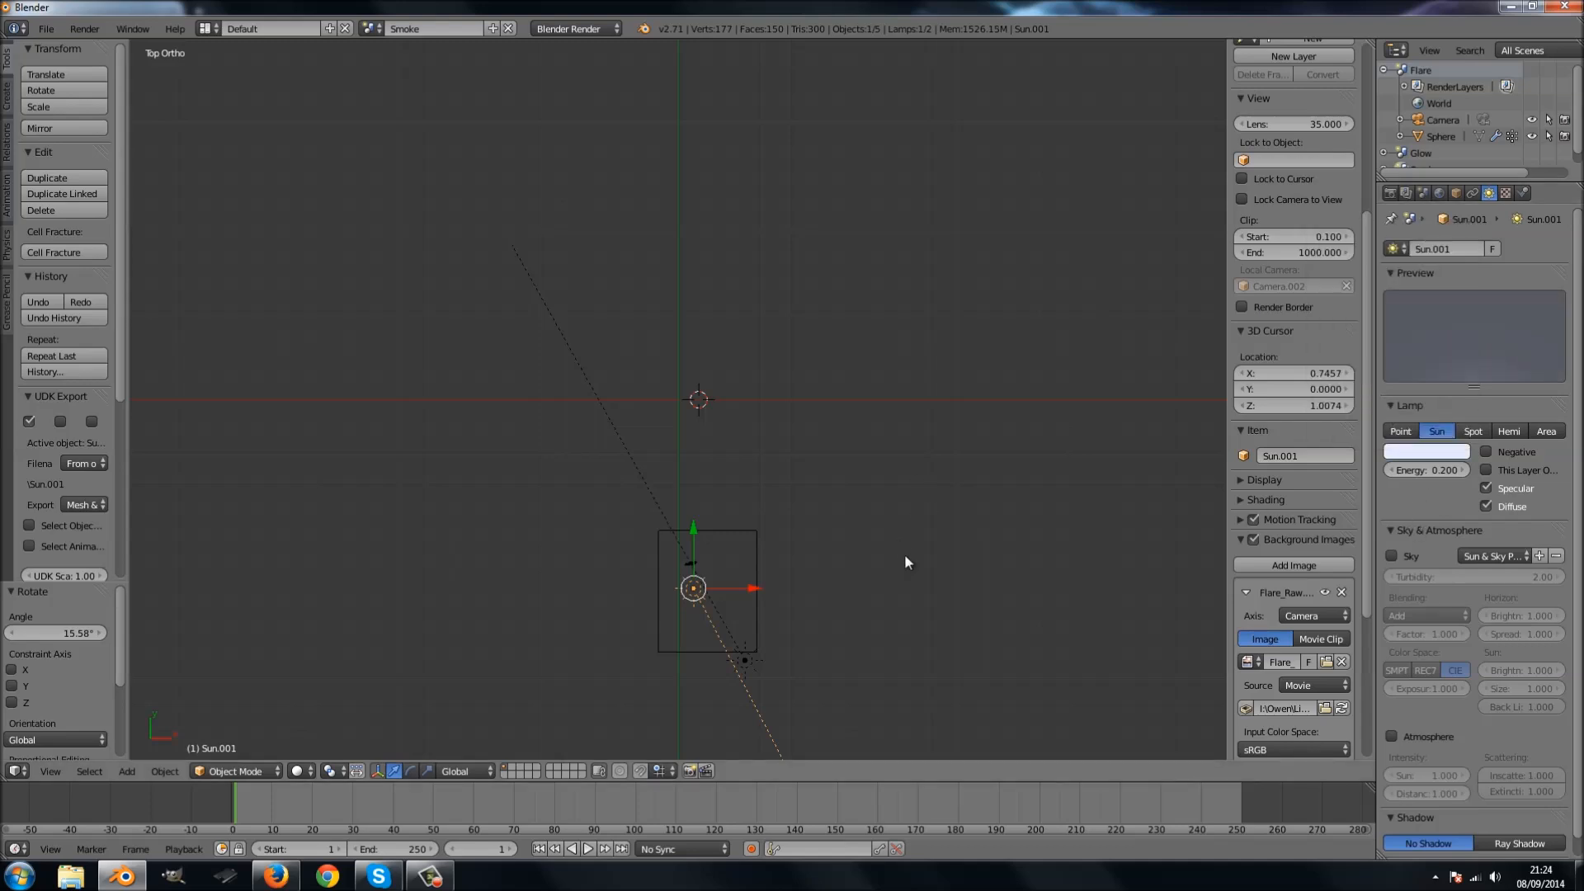
Play the smoke animation through the camera view to check it against the footage, and return to frame 1.
{"action": "key", "text": "KP_0"}
{"action": "key", "text": "alt+a"}
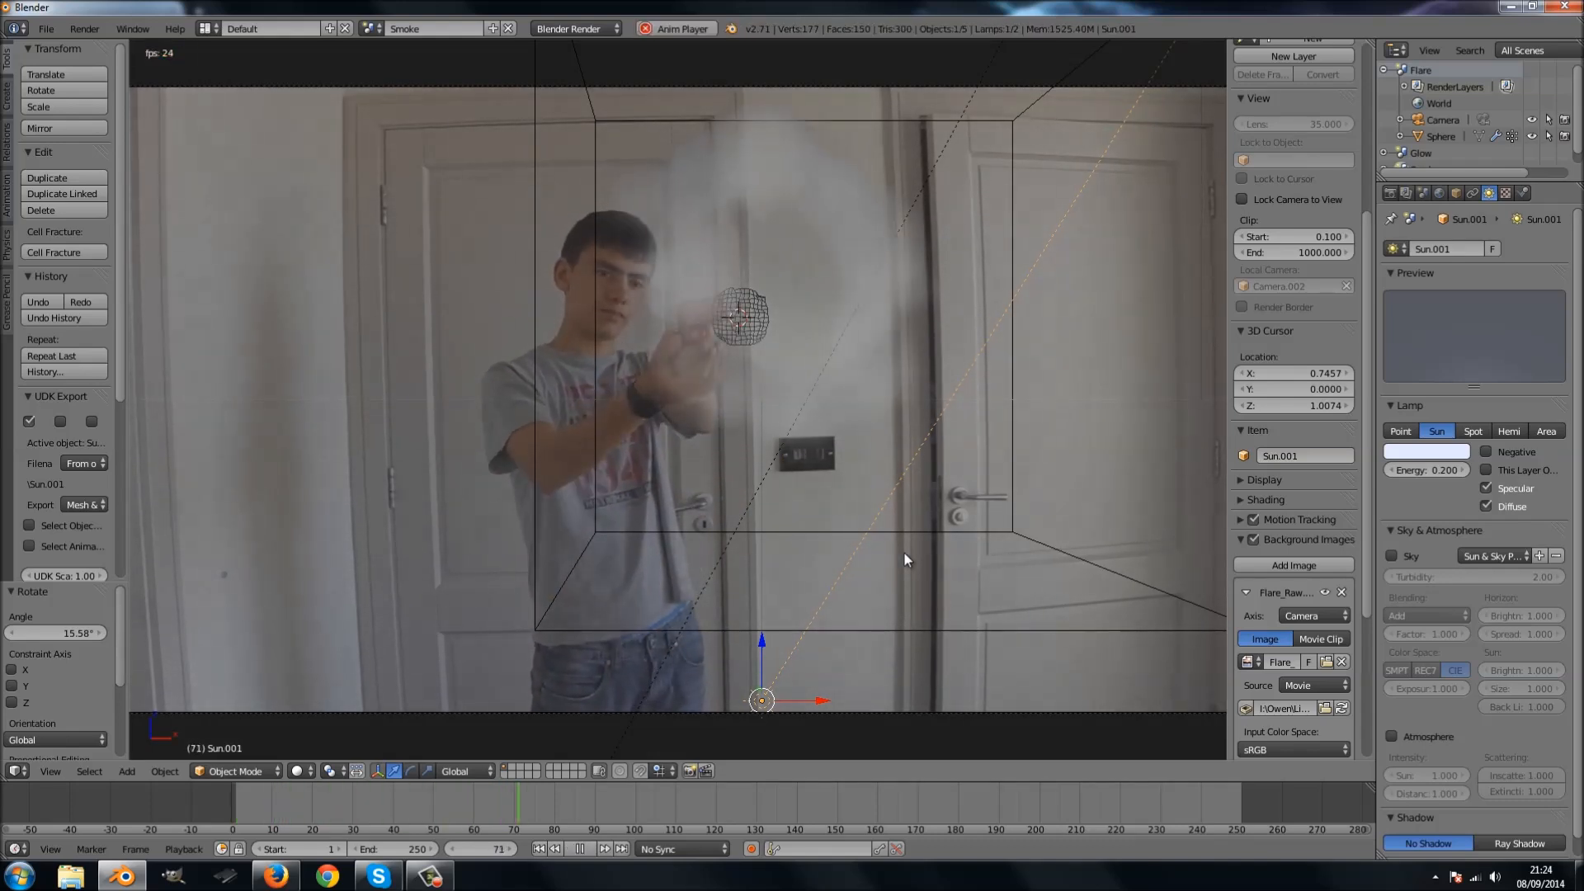
{"action": "key", "text": "alt+a"}
{"action": "left_click", "coordinate": [539, 849]}
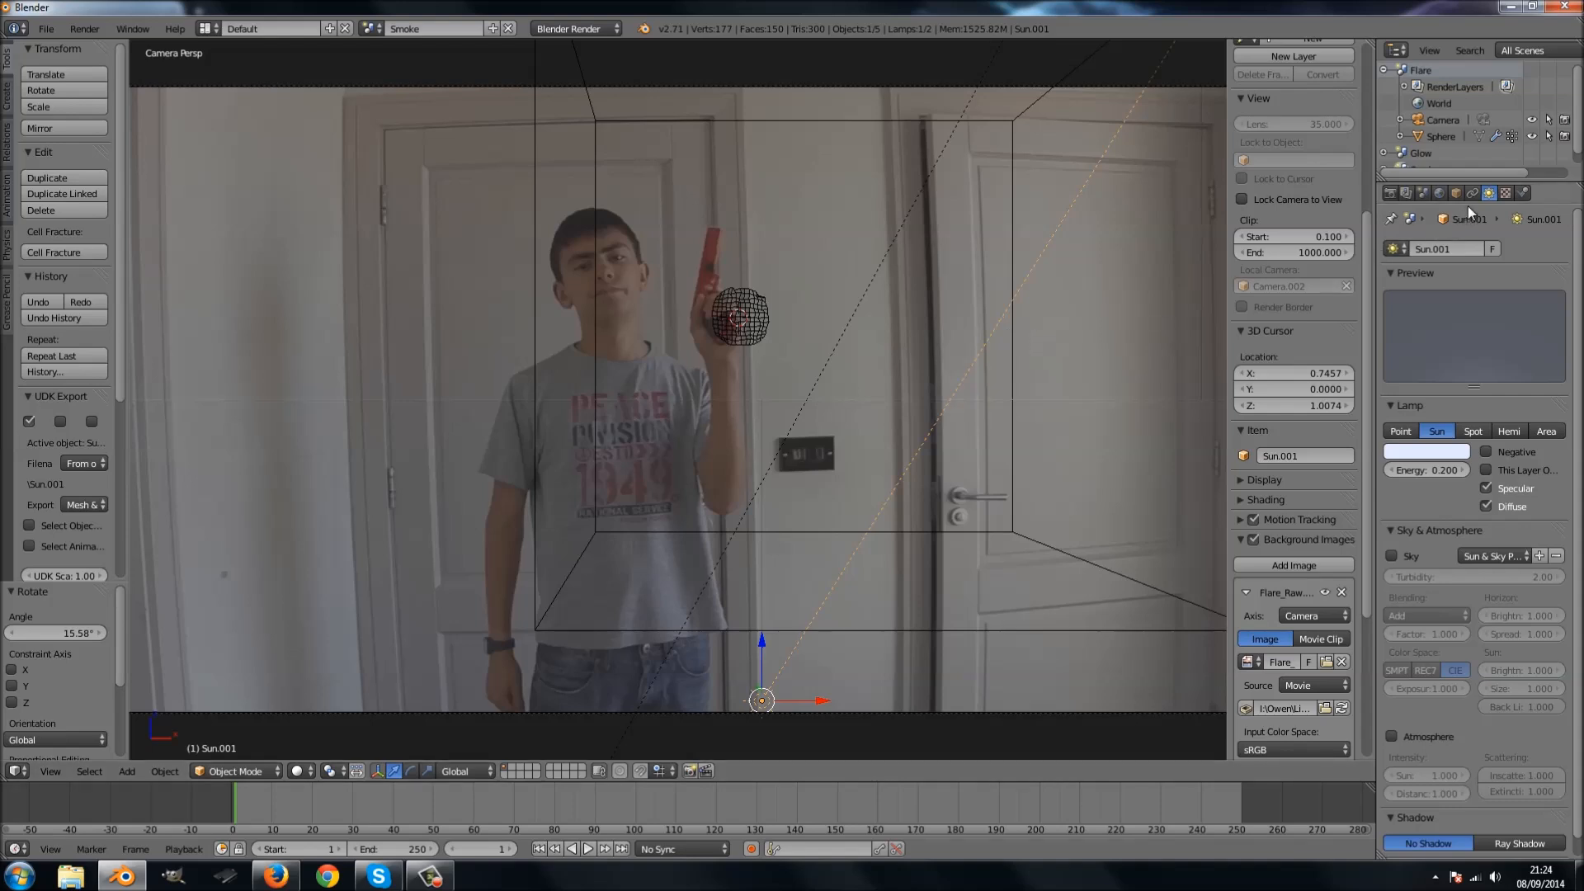
Show the smoke domain's physics settings and save the project over MuzzleFlash.blend in the Tutorials\MuzzleFlash folder.
{"action": "right_click", "coordinate": [1013, 527]}
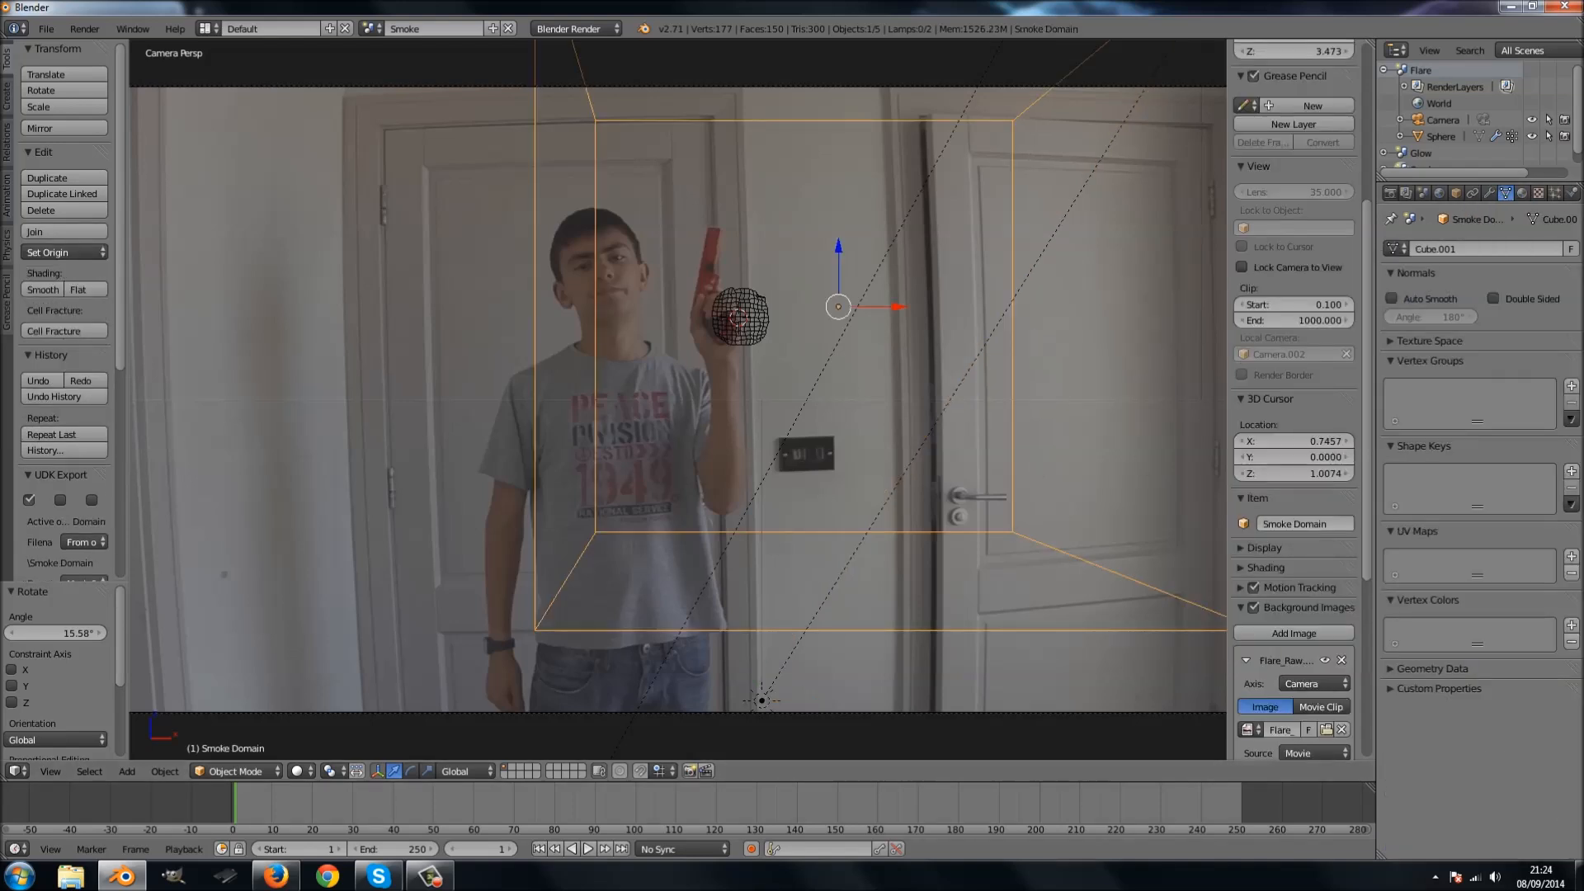
{"action": "left_click", "coordinate": [1572, 193]}
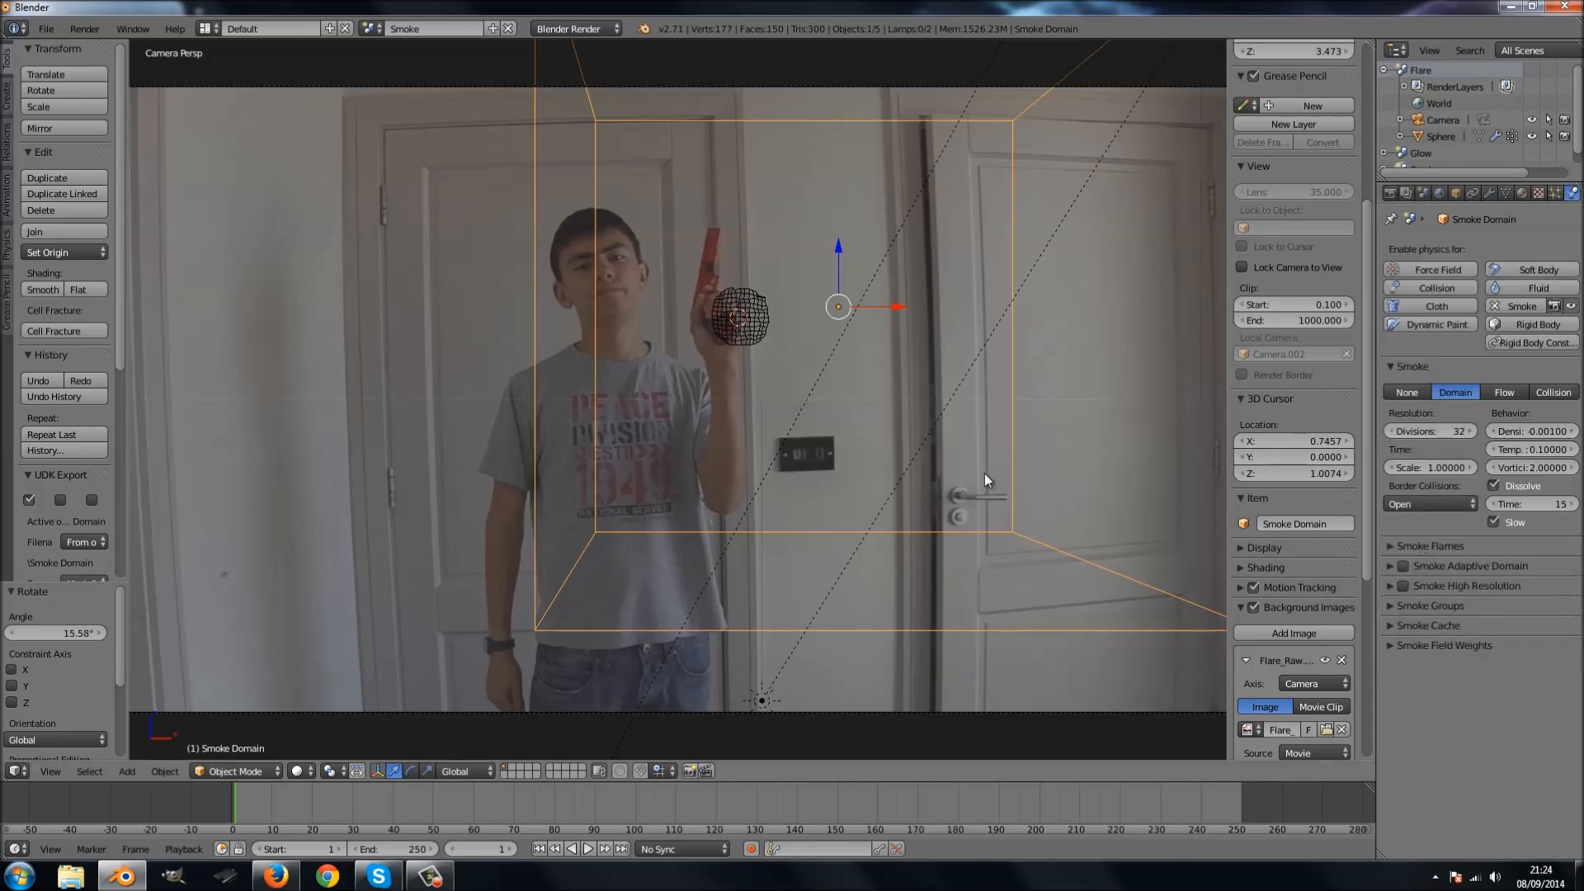
{"action": "key", "text": "ctrl+s"}
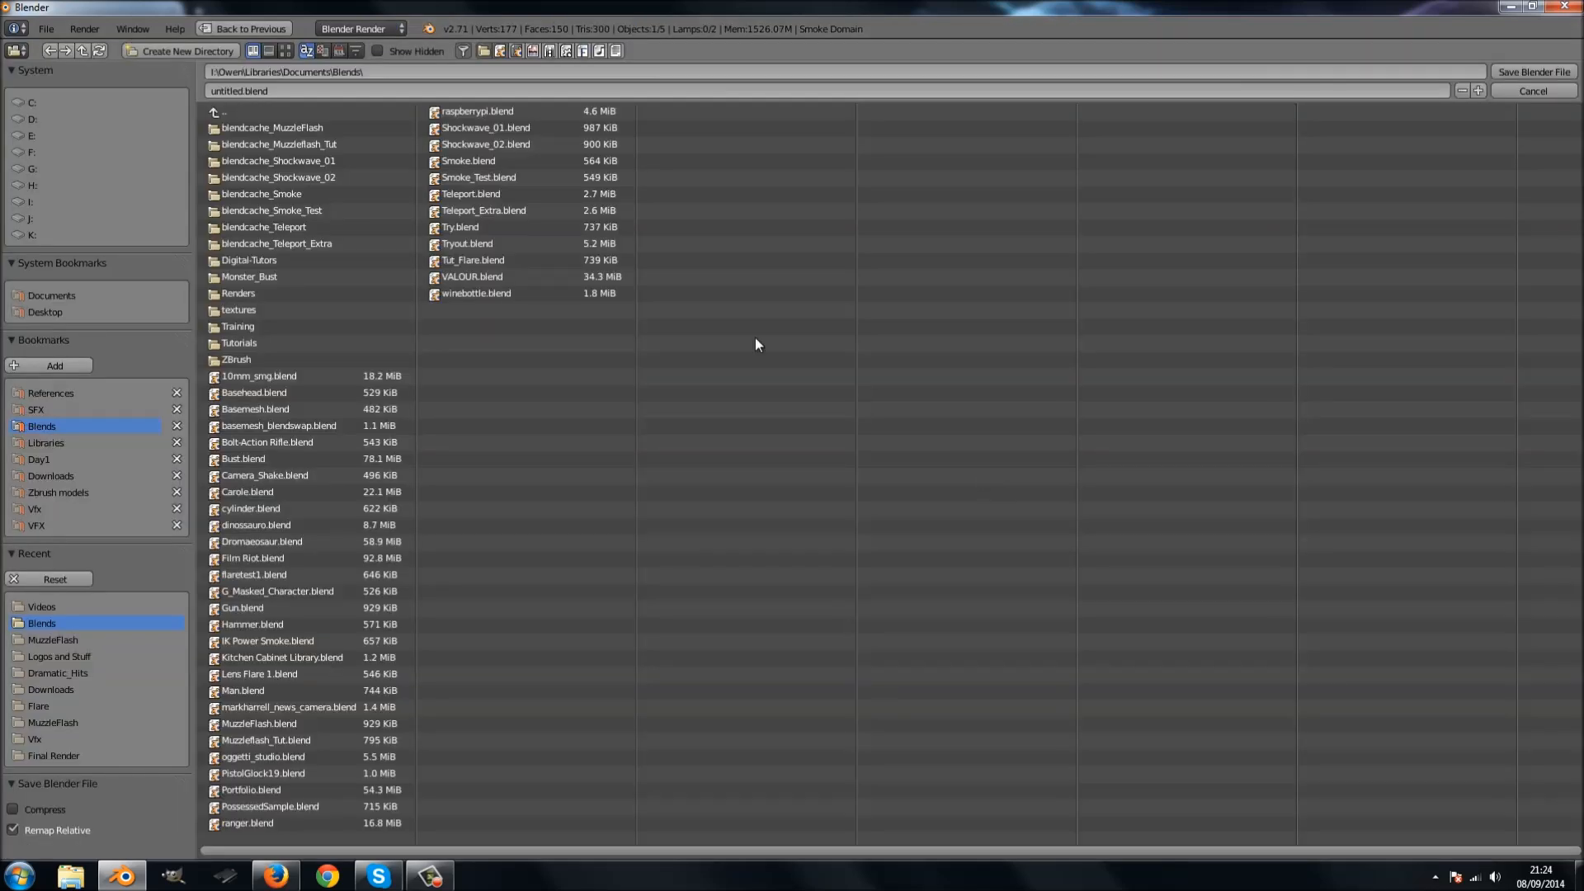
{"action": "left_click", "coordinate": [297, 88]}
{"action": "left_click", "coordinate": [253, 342]}
{"action": "left_click", "coordinate": [253, 340]}
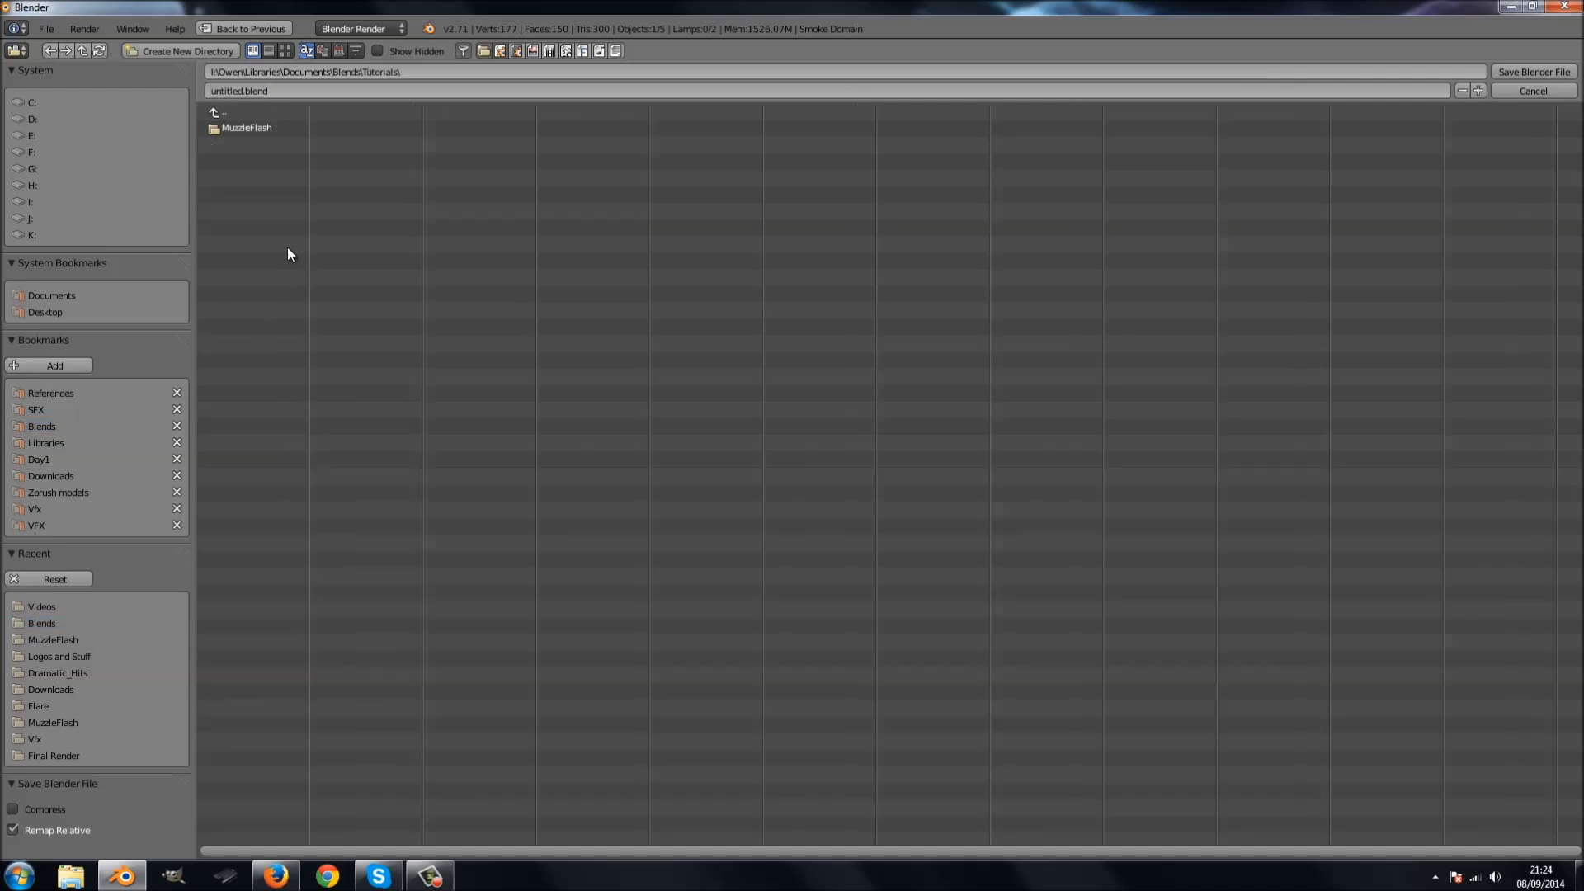
{"action": "left_click", "coordinate": [272, 126]}
{"action": "left_click", "coordinate": [266, 145]}
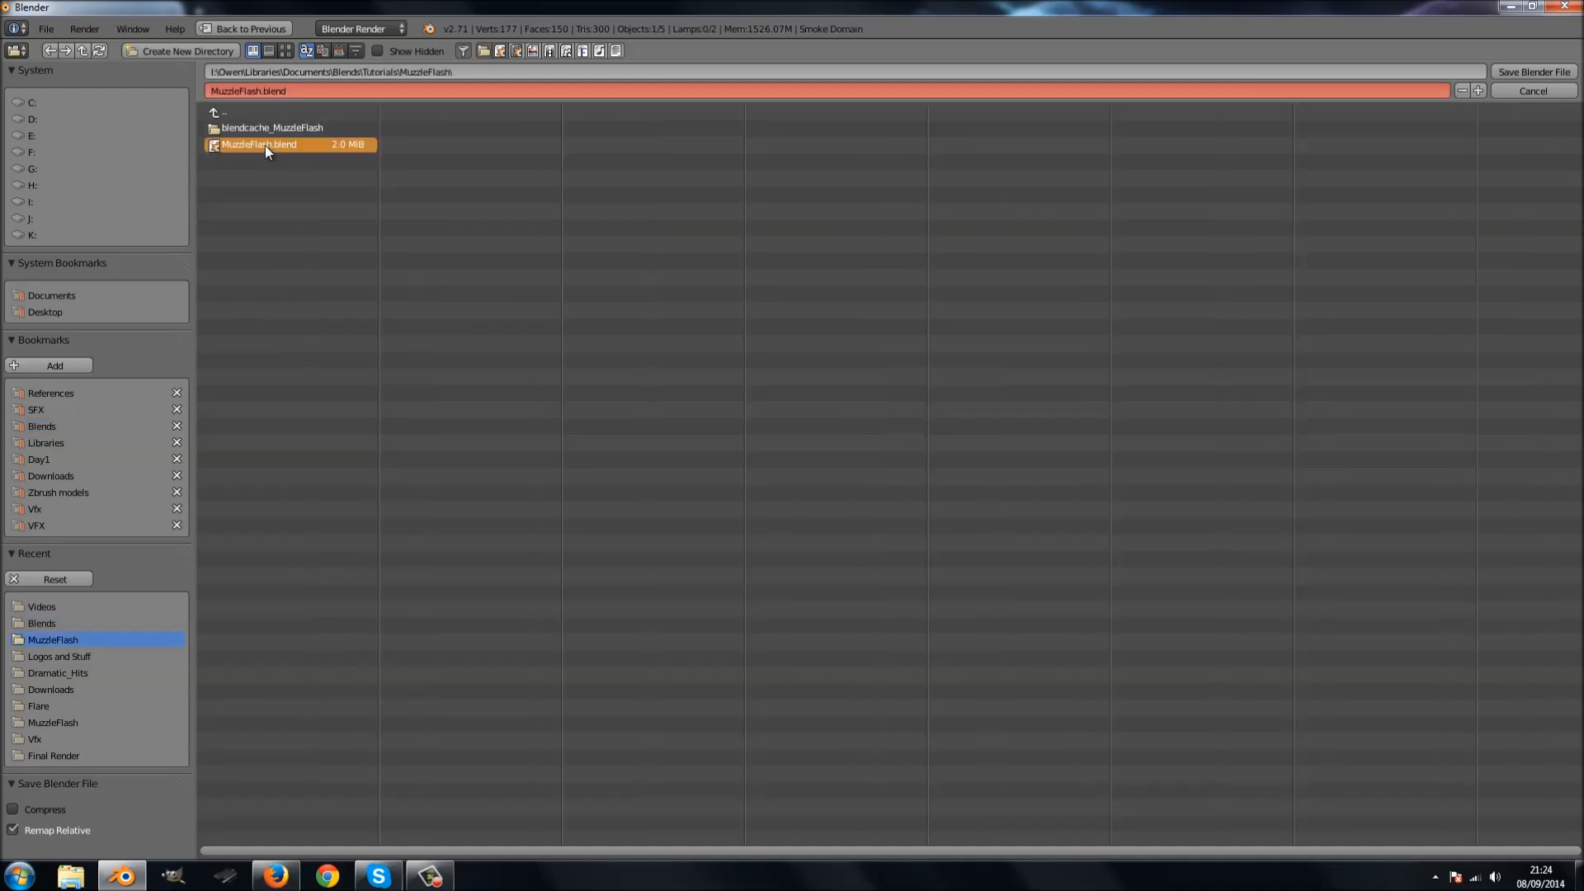
{"action": "left_click", "coordinate": [1523, 71]}
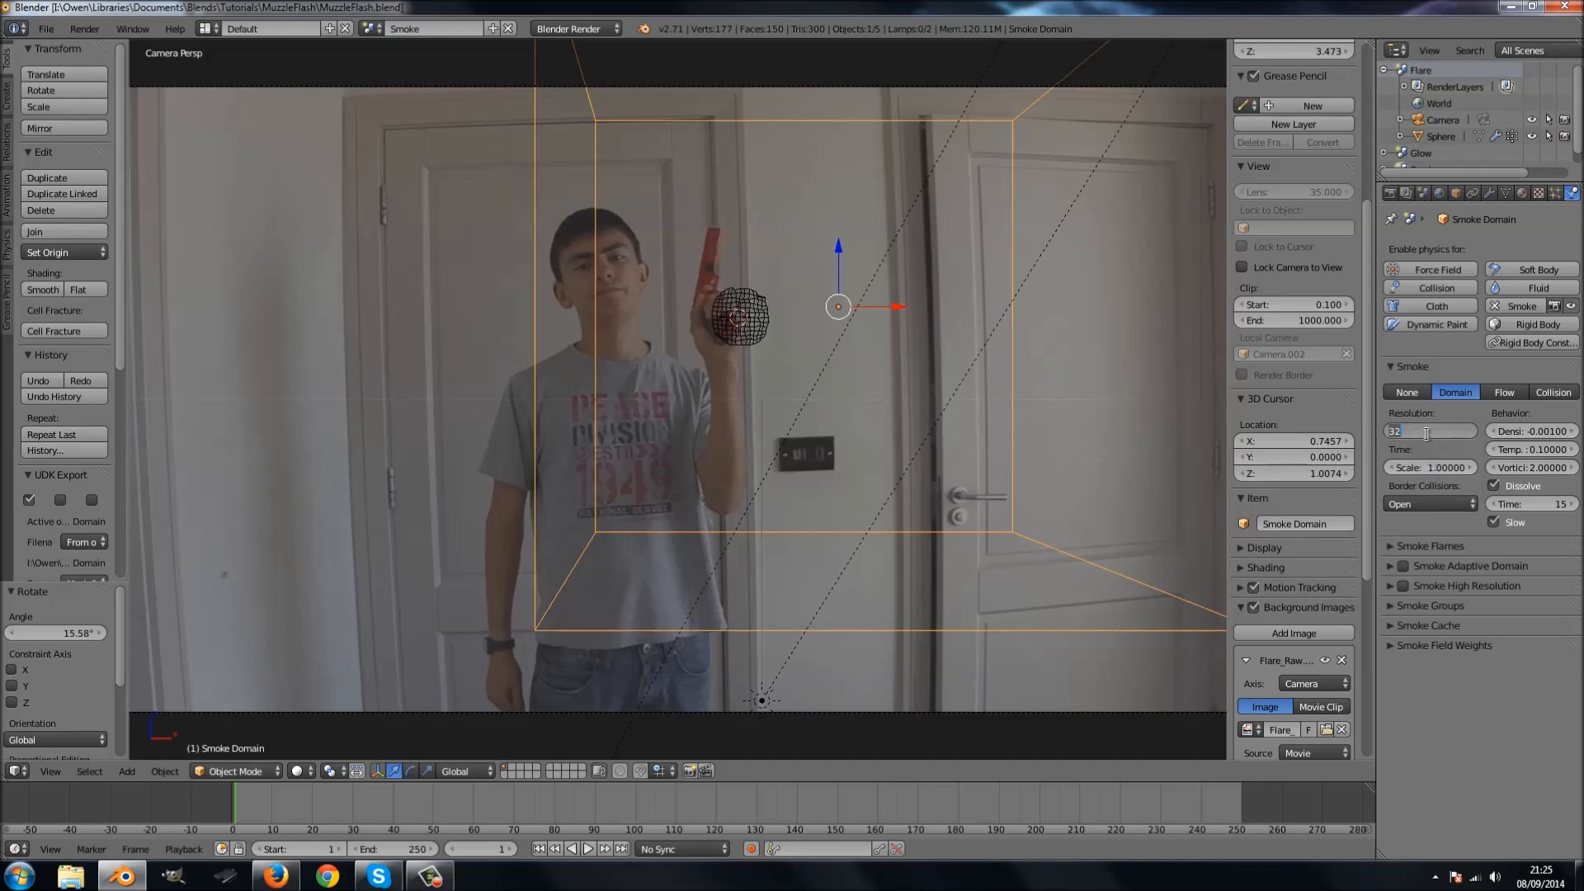
Set the smoke domain's resolution to 64 divisions and enable Smoke Adaptive Domain.
{"action": "type", "text": "64"}
{"action": "key", "text": "Return"}
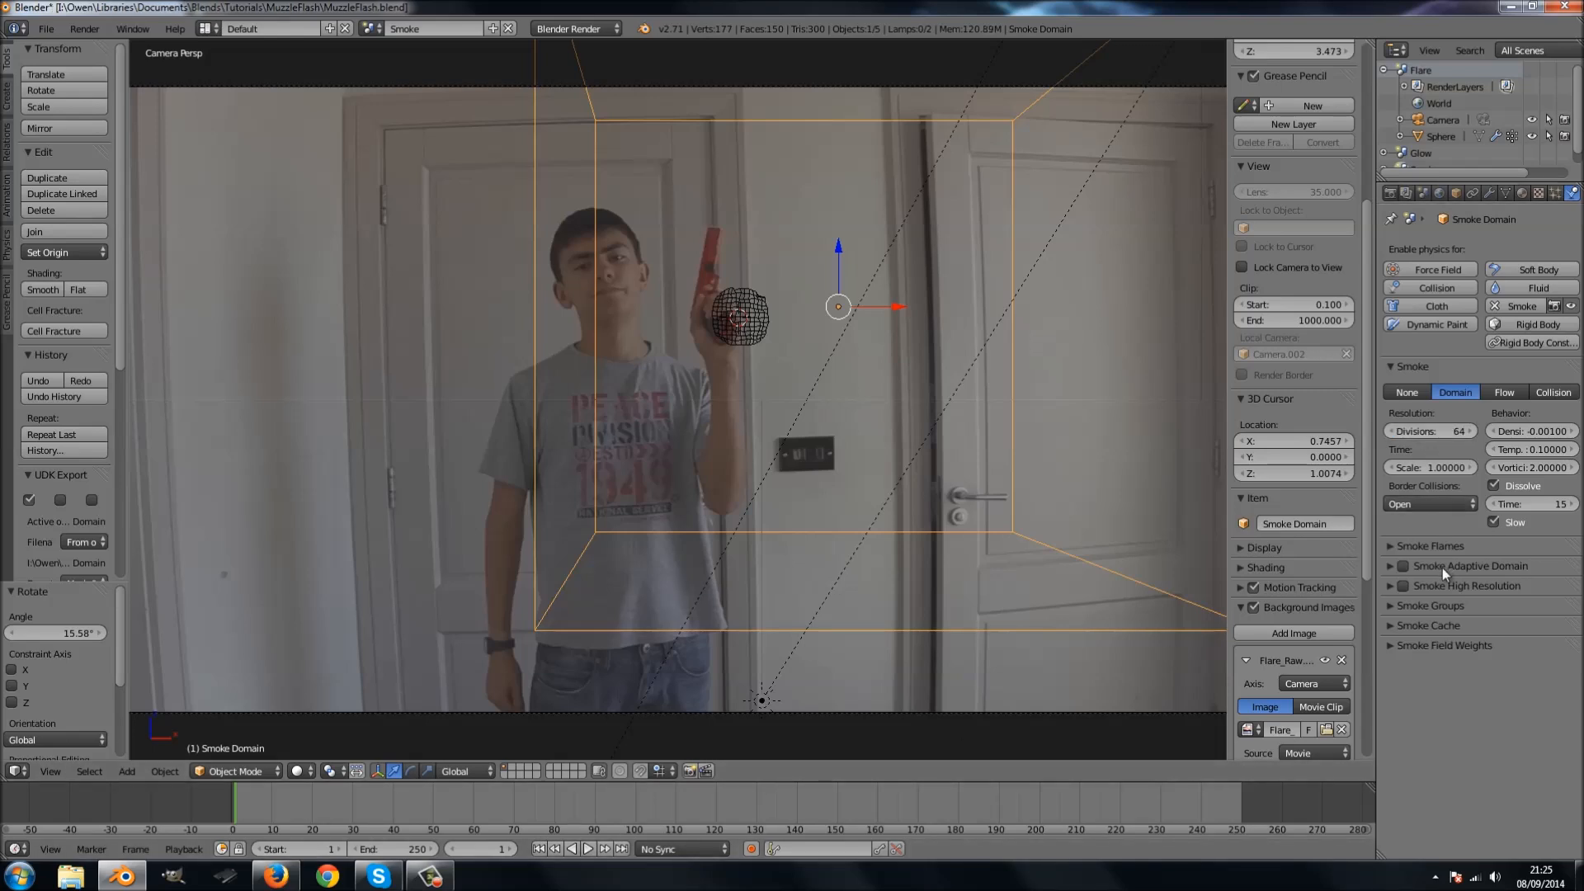
{"action": "left_click", "coordinate": [1403, 567]}
Play the animation to preview the adaptive smoke domain, and return to frame 1.
{"action": "key", "text": "alt+a"}
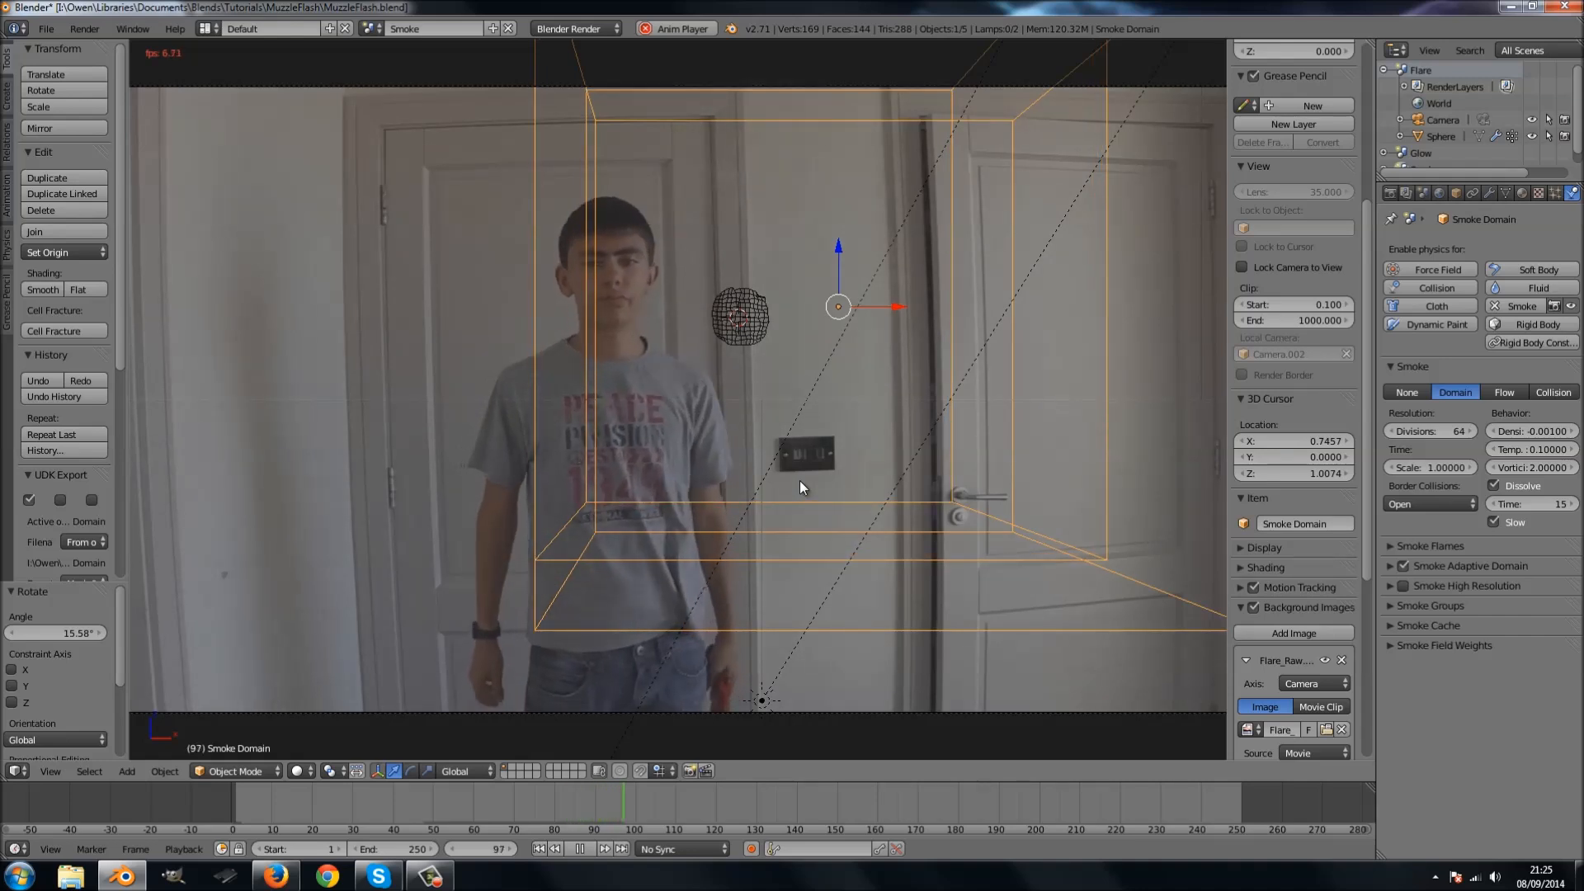
{"action": "key", "text": "alt+a"}
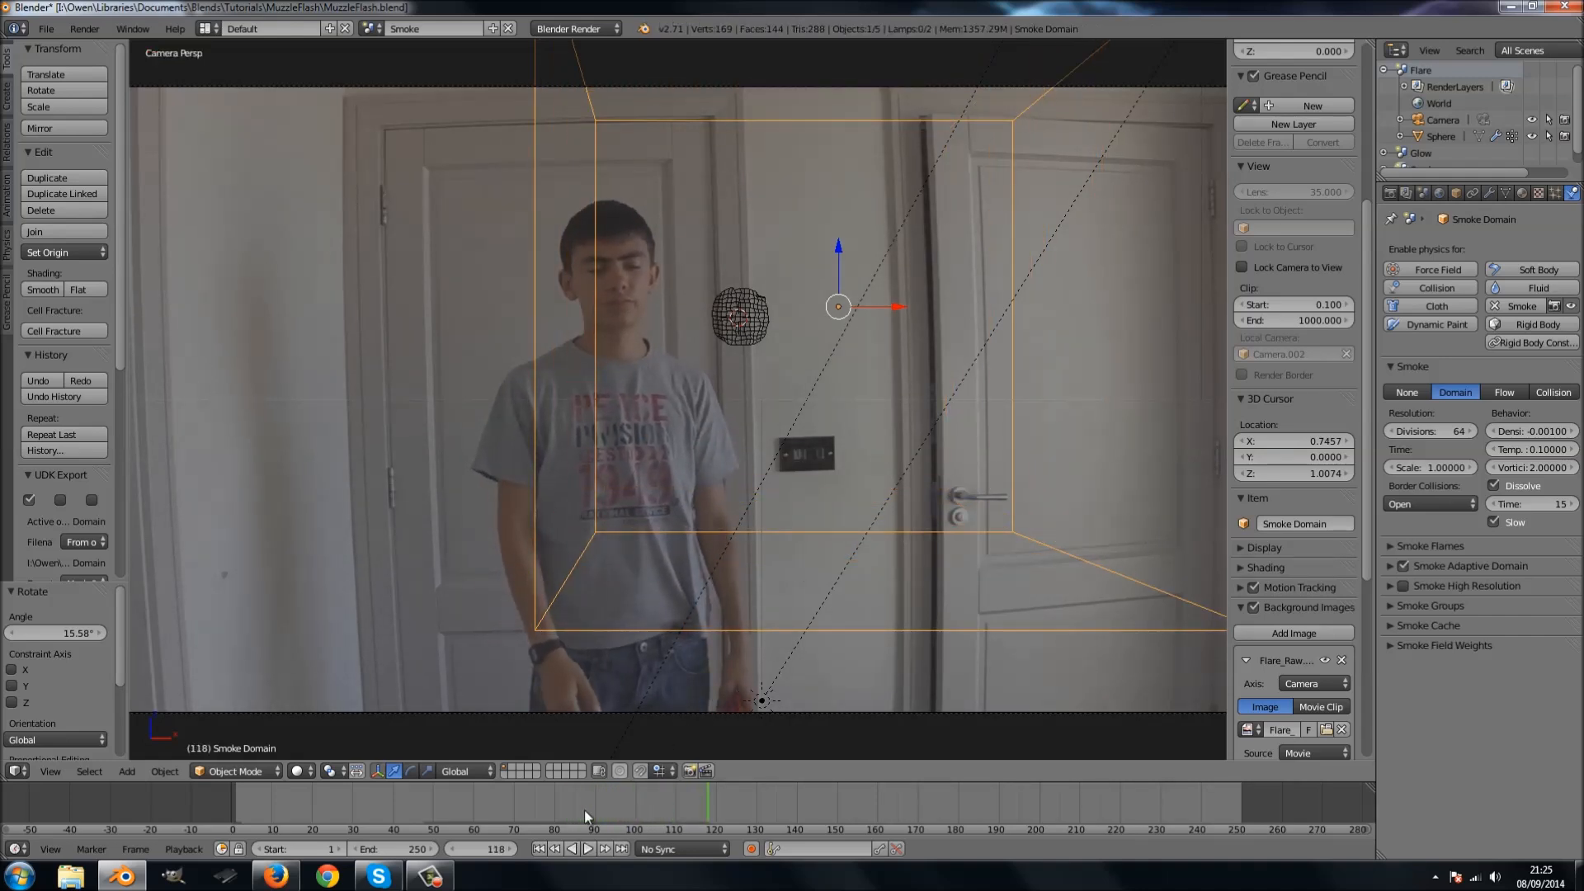
{"action": "left_click", "coordinate": [539, 850]}
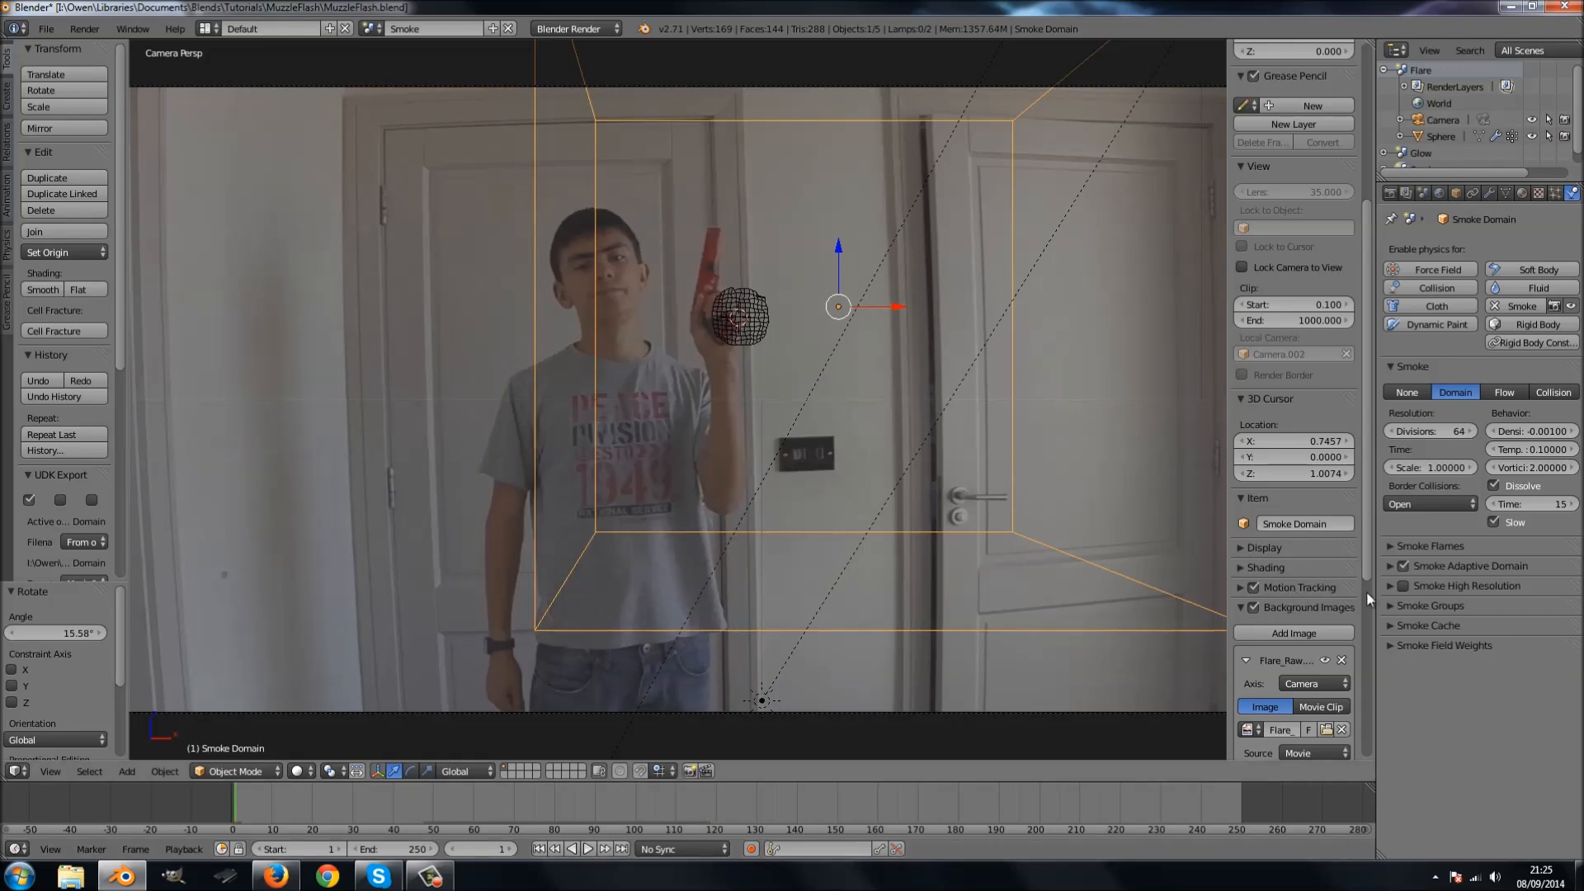
Enable Smoke High Resolution with 3 divisions and the FFT noise method, and save over the existing file.
{"action": "left_click", "coordinate": [1404, 586]}
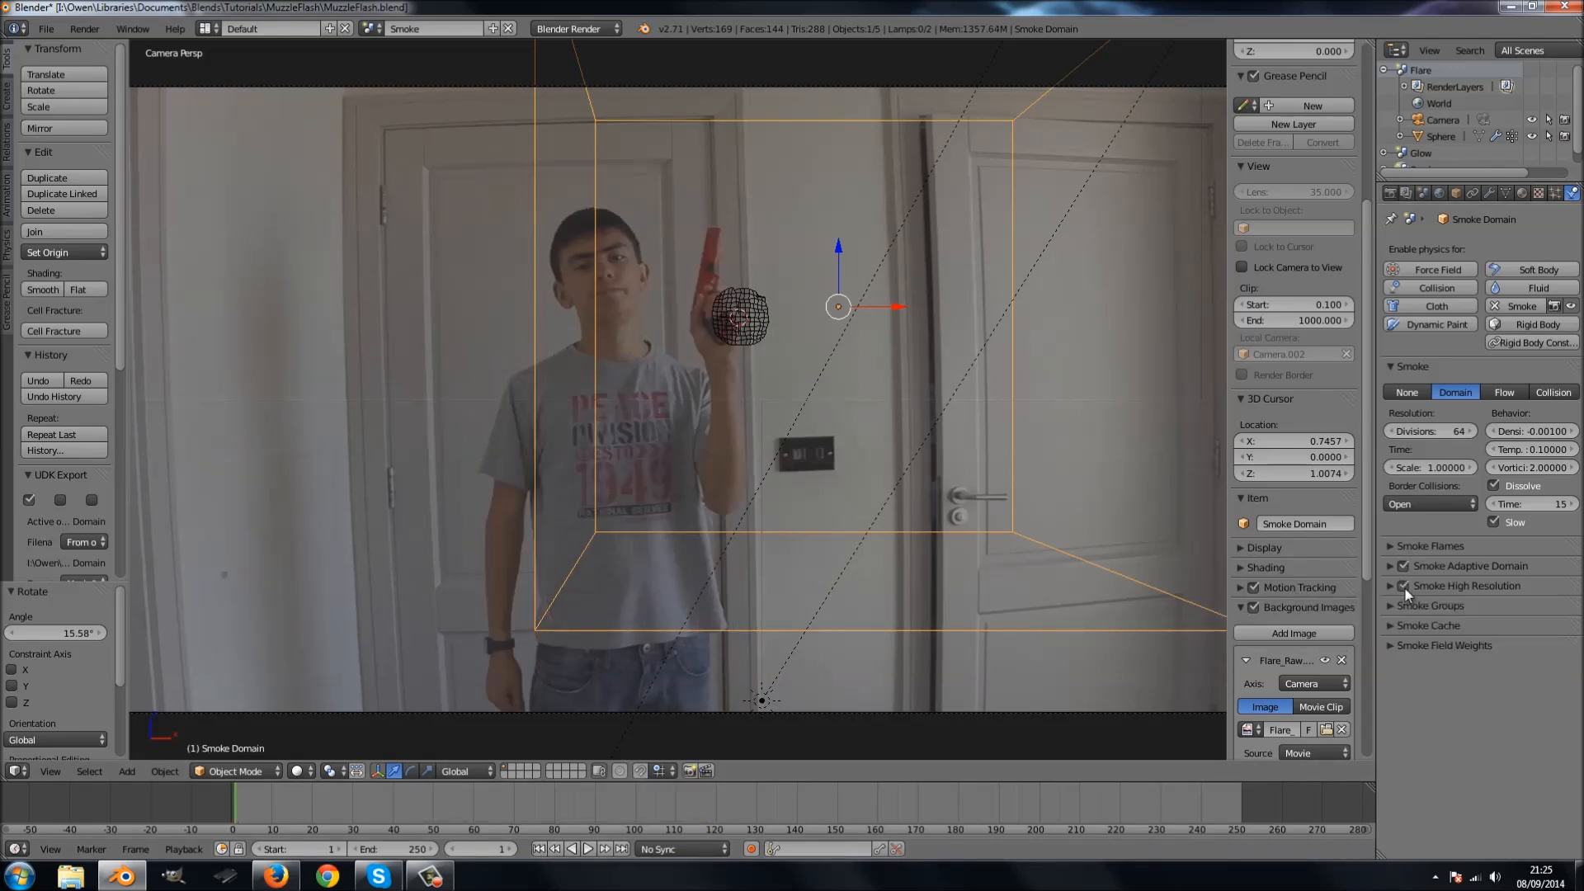
{"action": "left_click", "coordinate": [1389, 586]}
{"action": "left_click", "coordinate": [1438, 627]}
{"action": "type", "text": "3"}
{"action": "key", "text": "Return"}
{"action": "left_click", "coordinate": [1520, 632]}
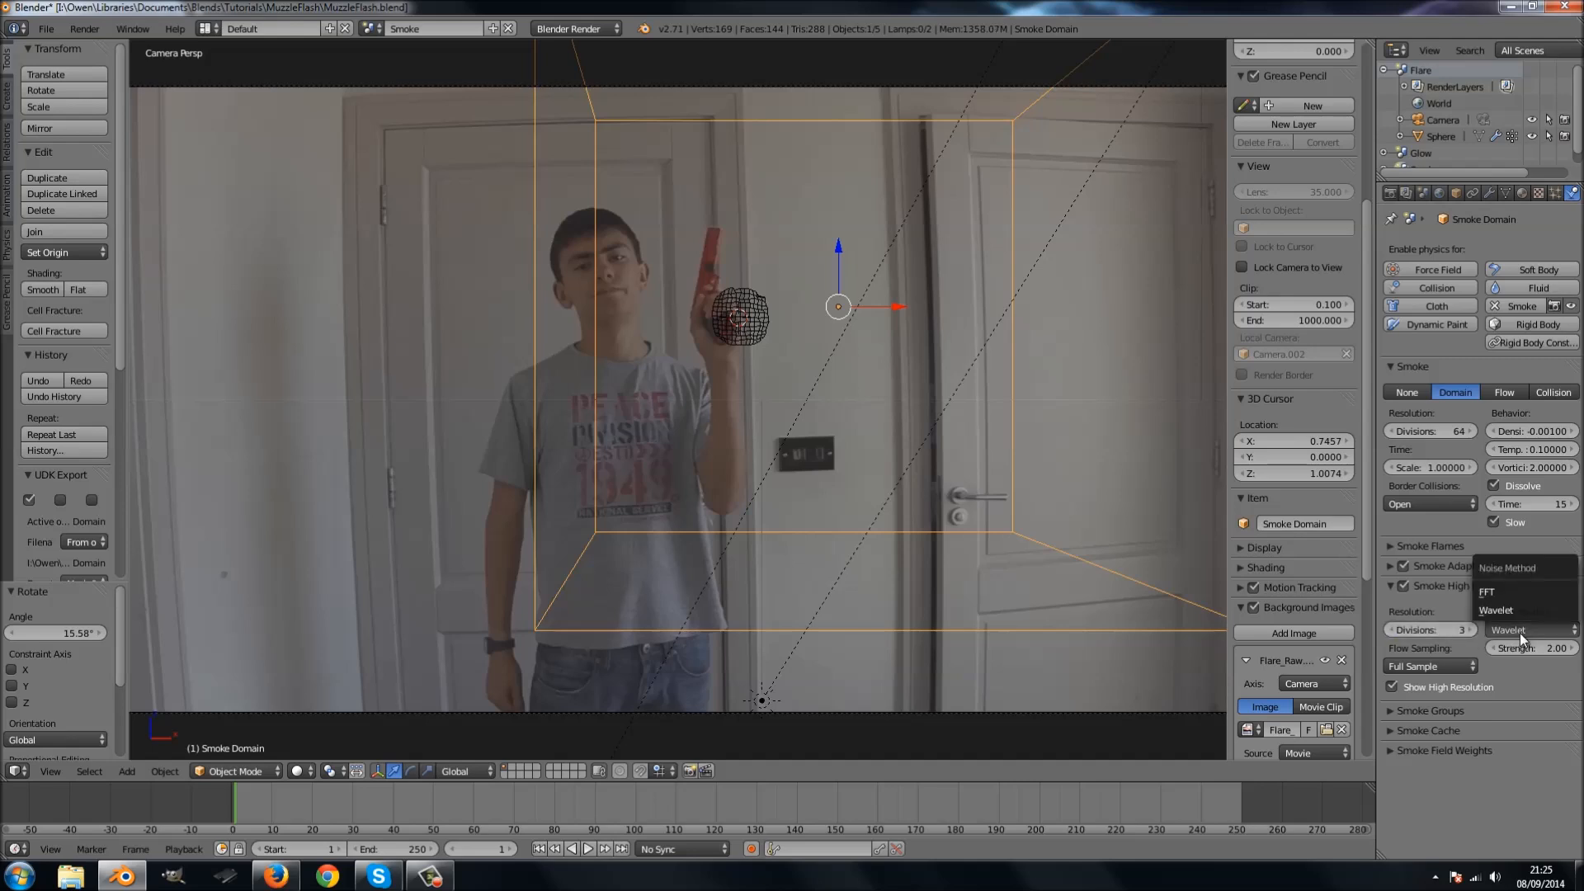
{"action": "left_click", "coordinate": [1518, 592]}
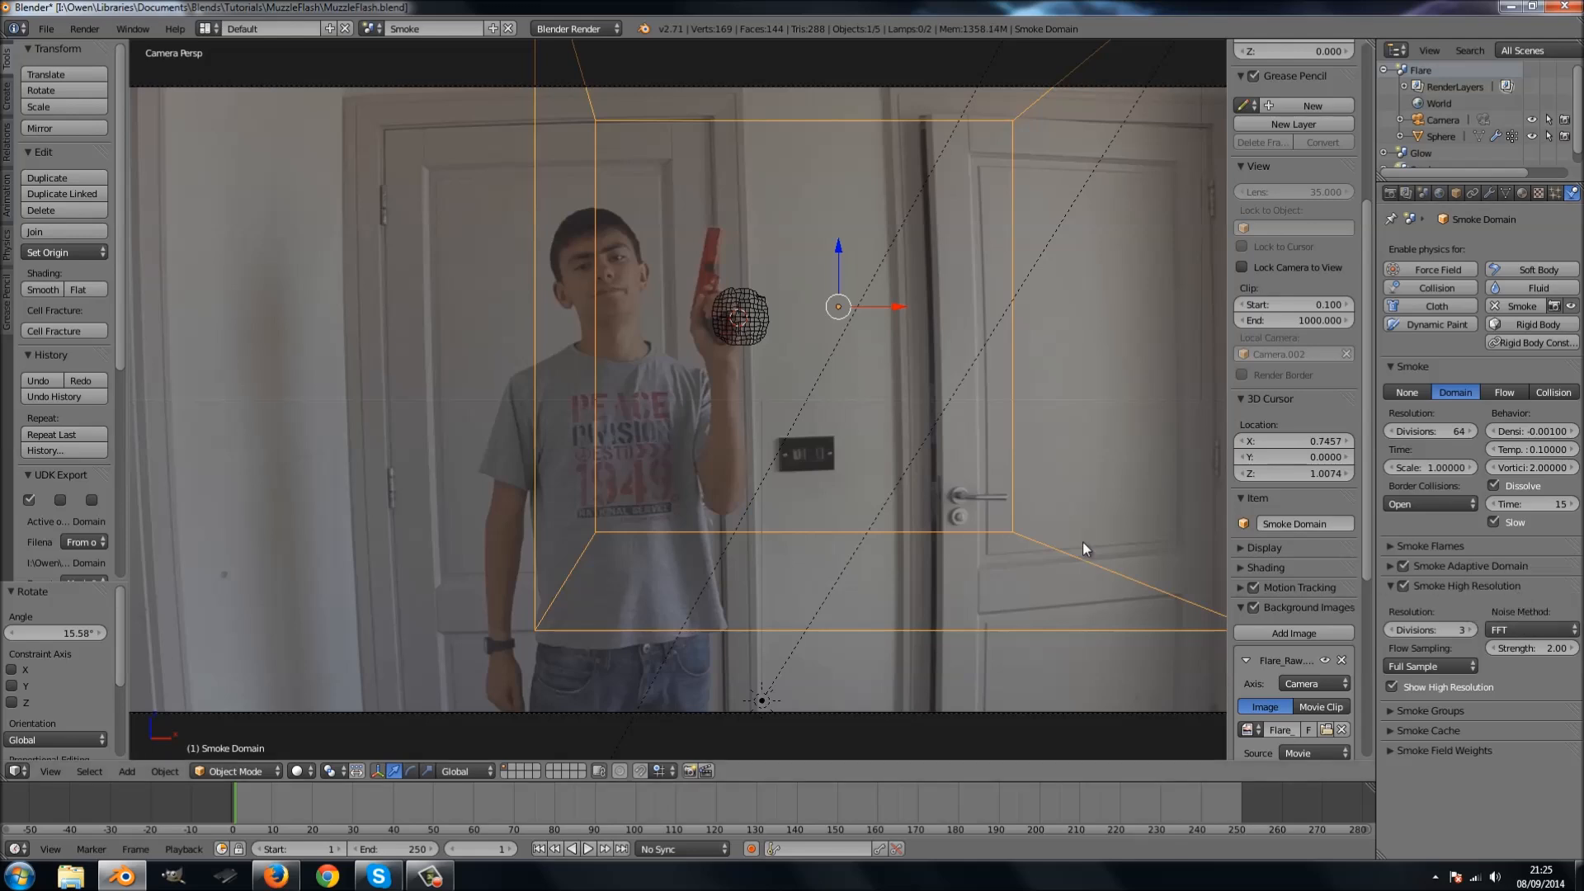
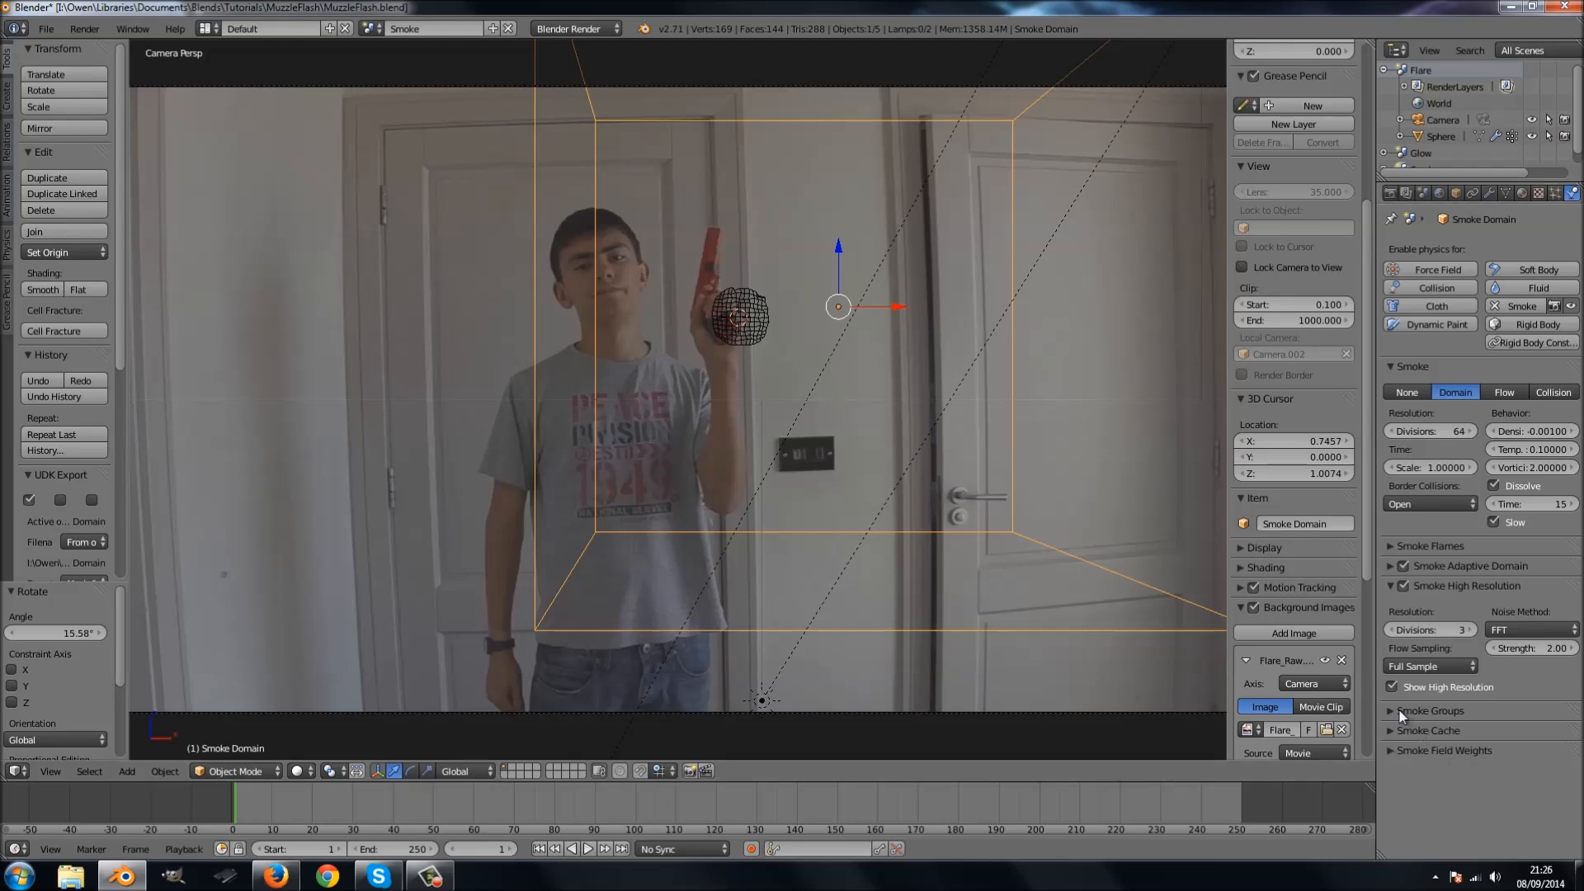
{"action": "key", "text": "ctrl+s"}
{"action": "left_click", "coordinate": [916, 584]}
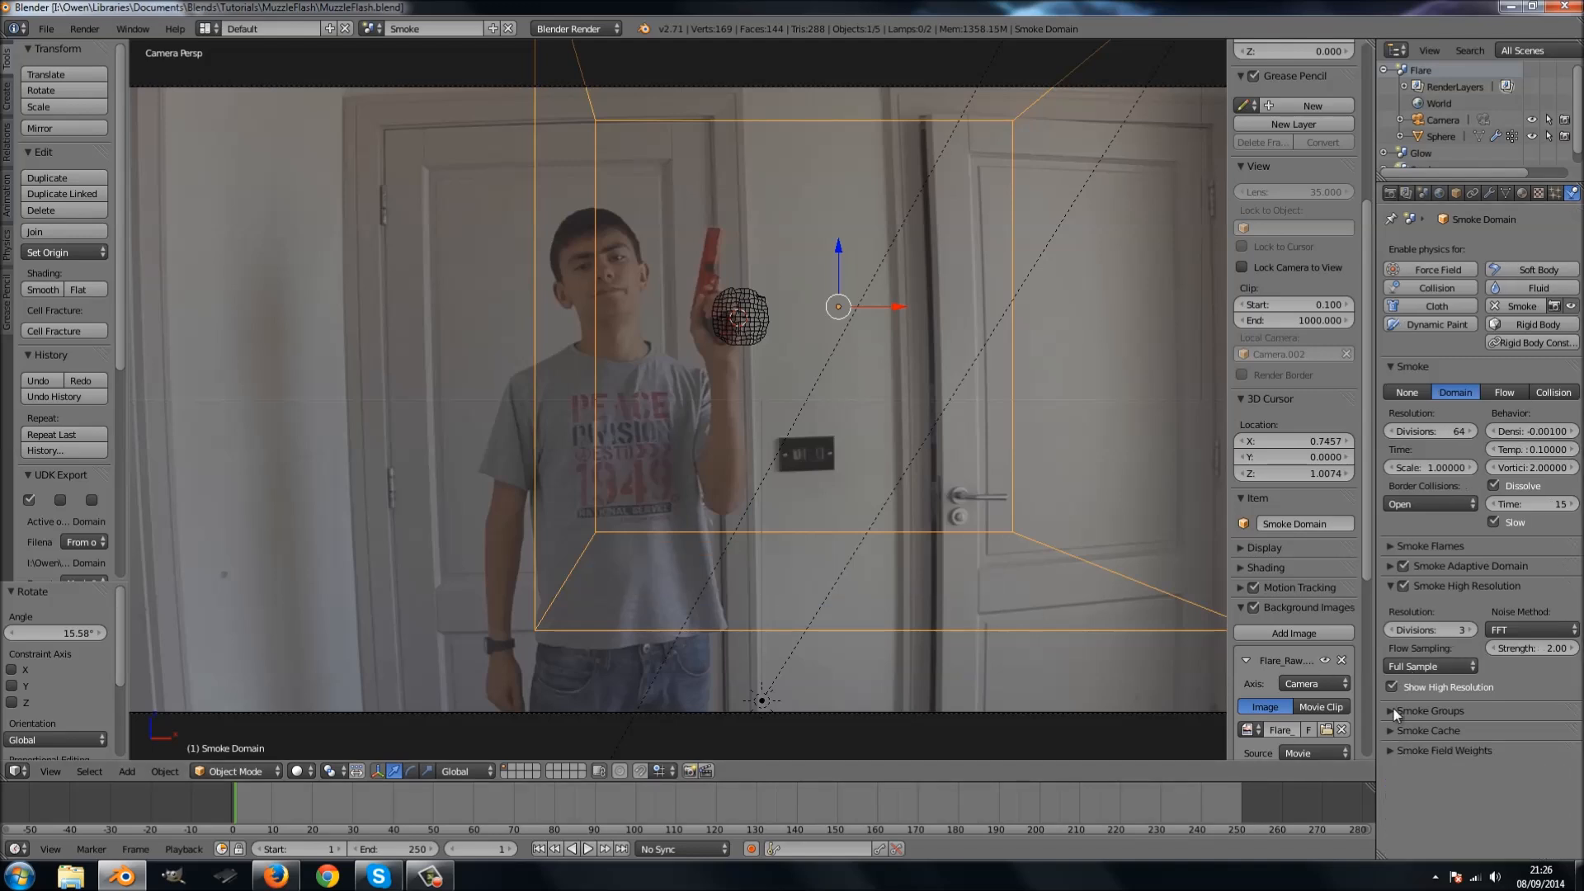
Set the smoke cache's start frame to 48.
{"action": "left_click", "coordinate": [1400, 731]}
{"action": "scroll", "coordinate": [1394, 726], "scroll_direction": "down", "scroll_amount": 3}
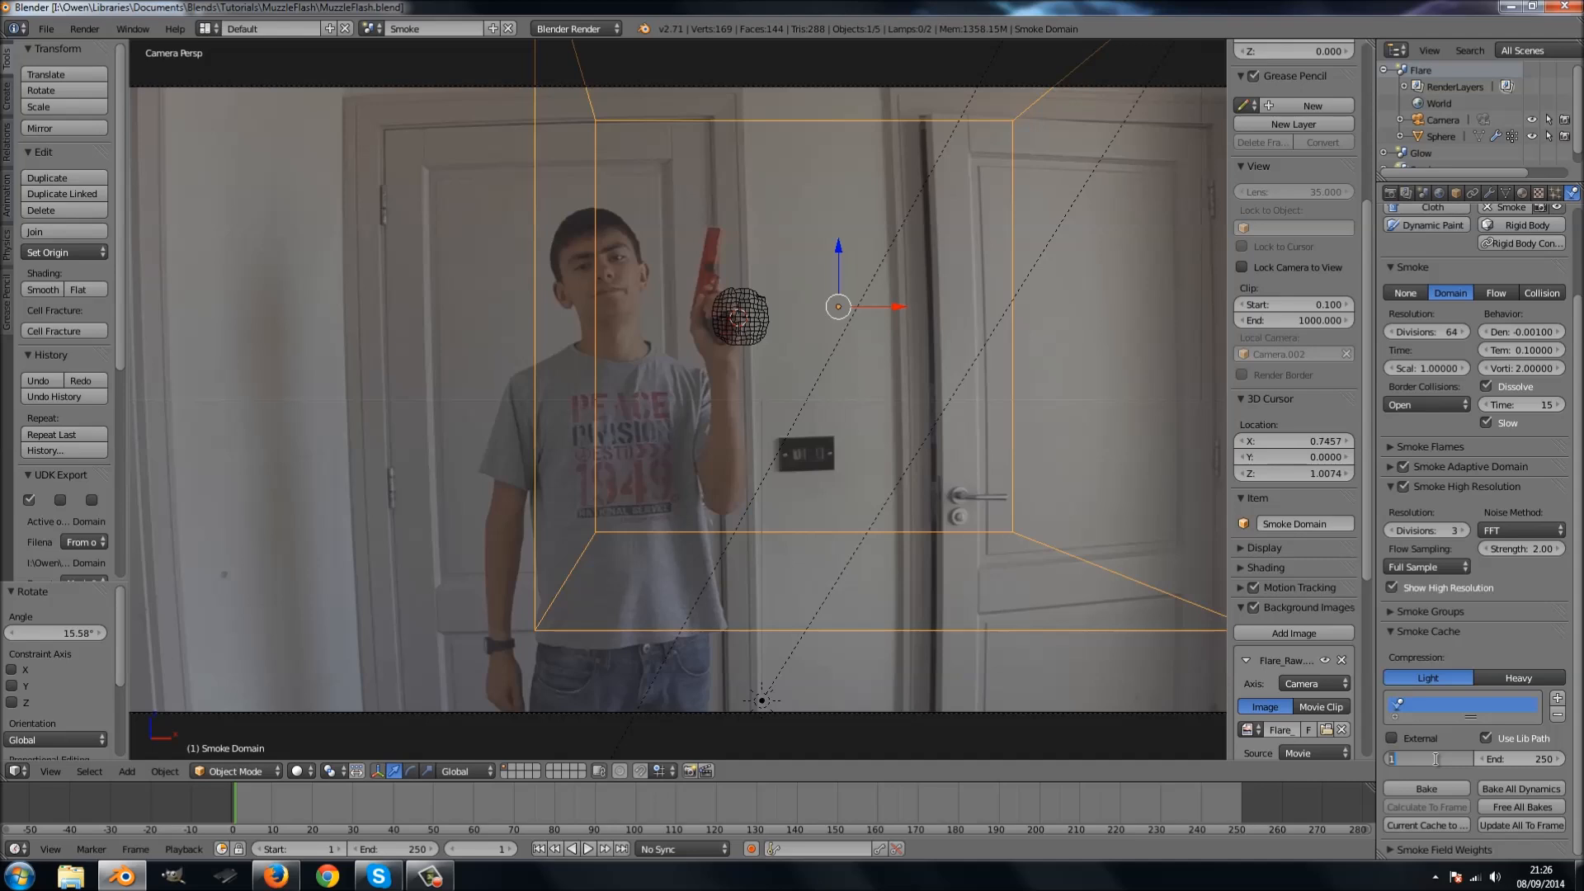
{"action": "type", "text": "5"}
{"action": "key", "text": "Return"}
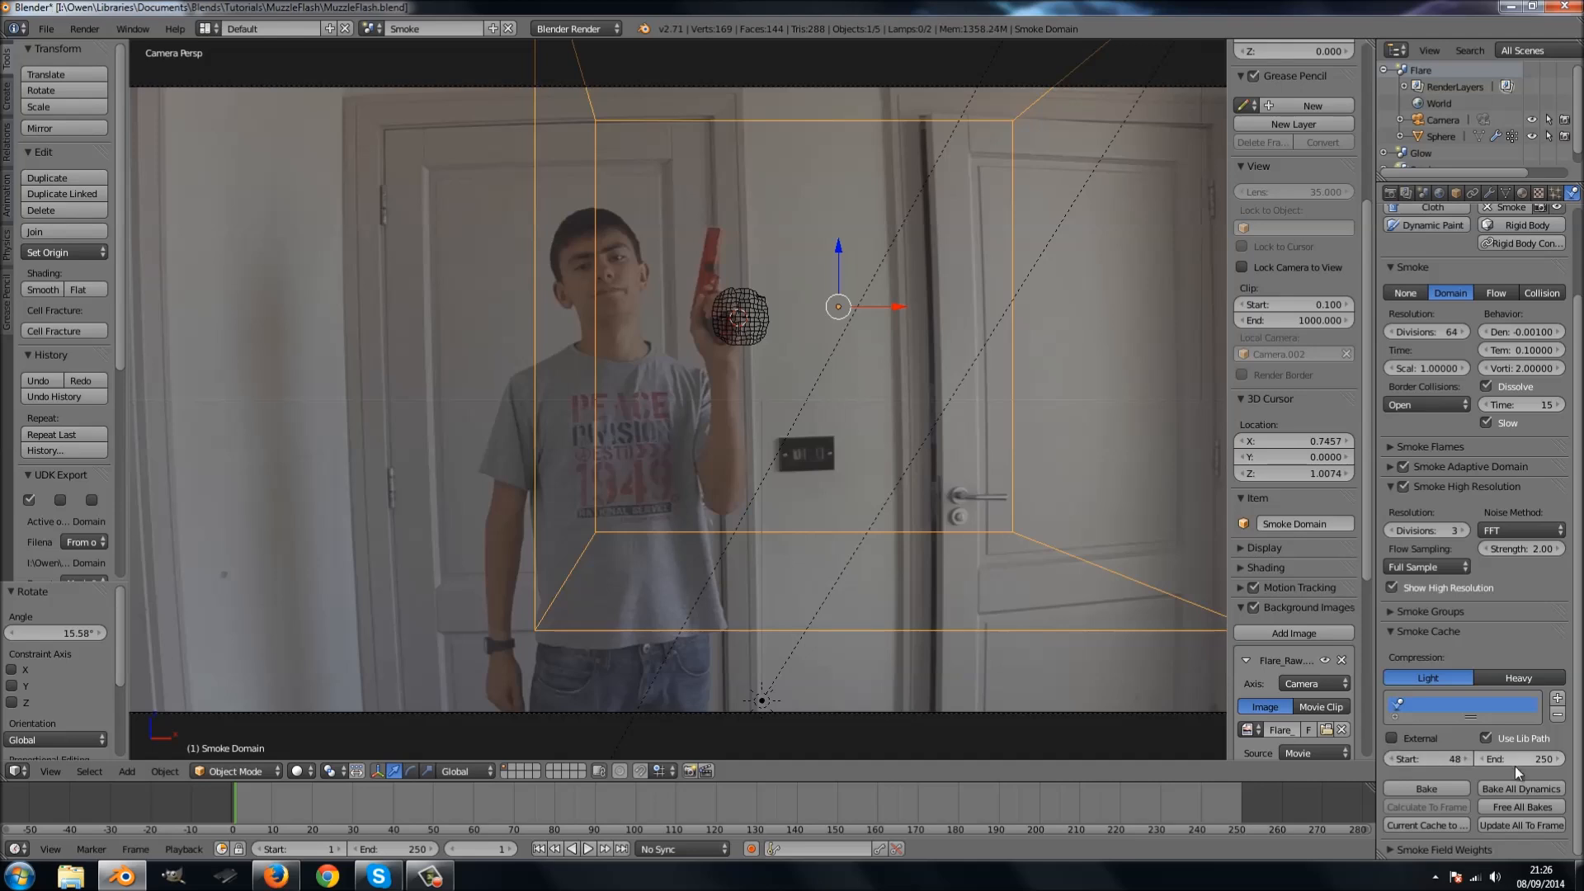
Turn off Smoke High Resolution, play the animation, and step through frames to find where the smoke has fully dissolved.
{"action": "left_click", "coordinate": [1404, 487]}
{"action": "key", "text": "alt+a"}
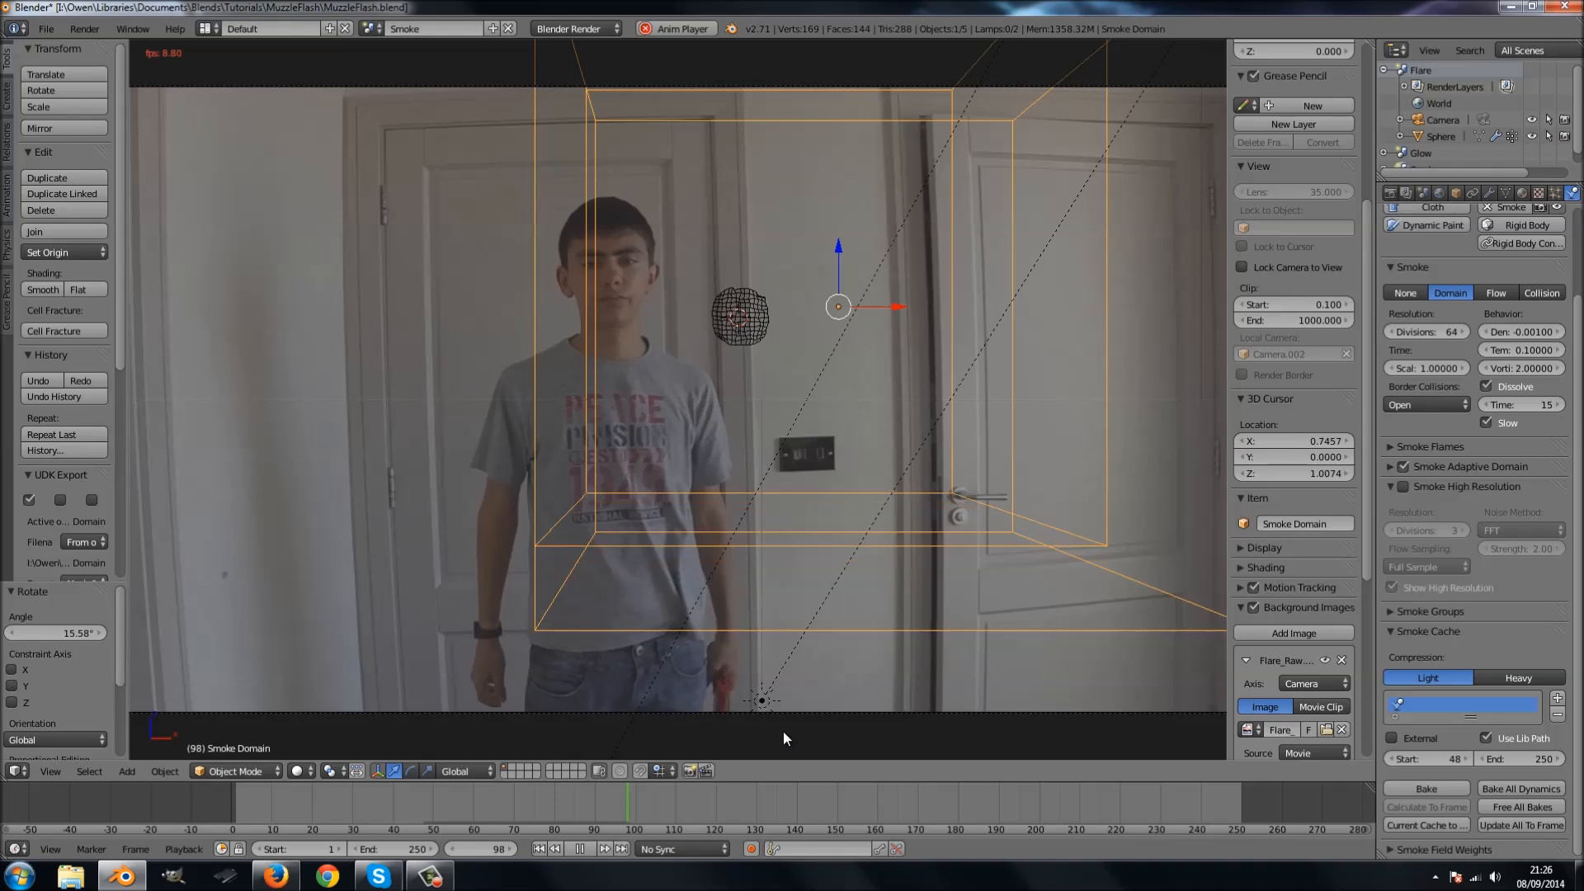
{"action": "key", "text": "alt+a"}
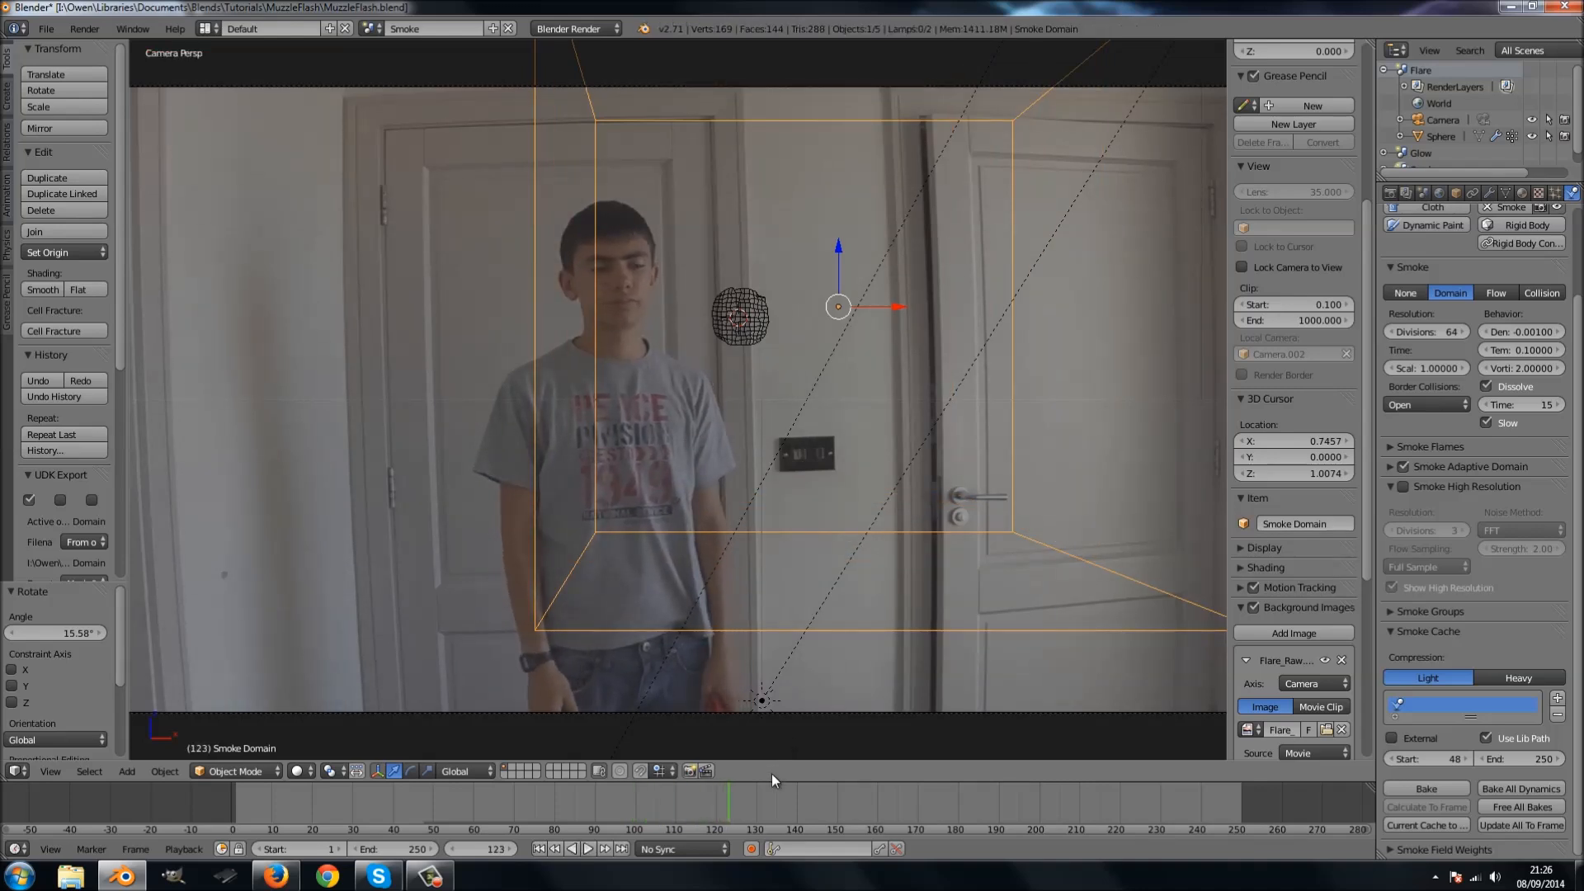
{"action": "key", "text": "Left"}
{"action": "key", "text": "Left"}
{"action": "key", "text": "Left"}
{"action": "key", "text": "Left"}
{"action": "key", "text": "Left"}
{"action": "key", "text": "Left"}
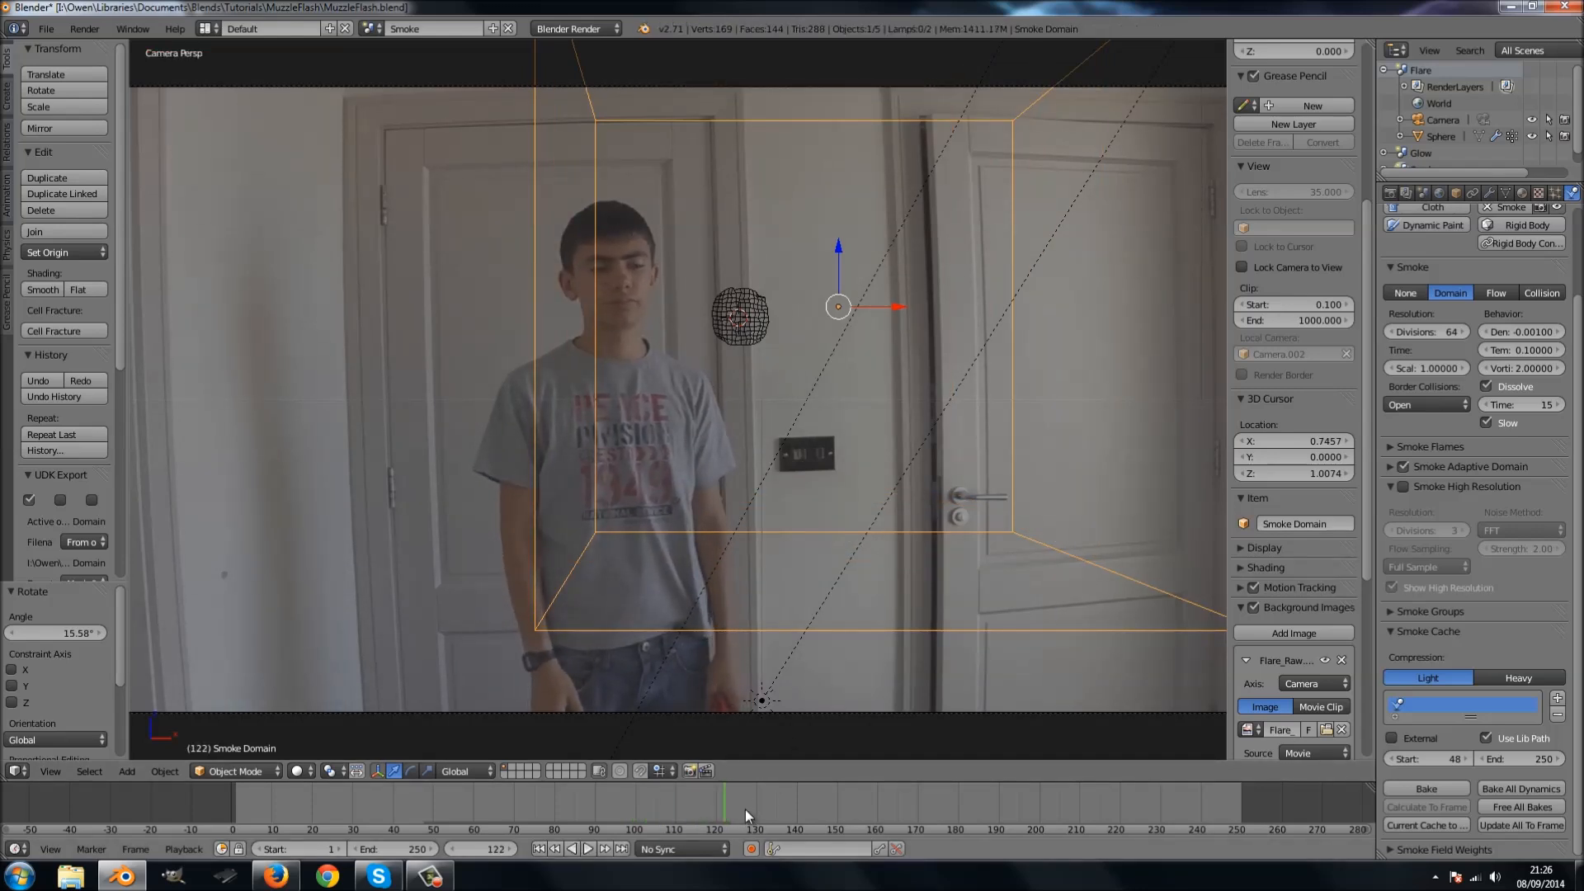
{"action": "key", "text": "Left"}
{"action": "key", "text": "Left"}
{"action": "key", "text": "Left"}
{"action": "key", "text": "Left"}
{"action": "key", "text": "Left"}
{"action": "key", "text": "Left"}
{"action": "key", "text": "Left"}
{"action": "key", "text": "Left"}
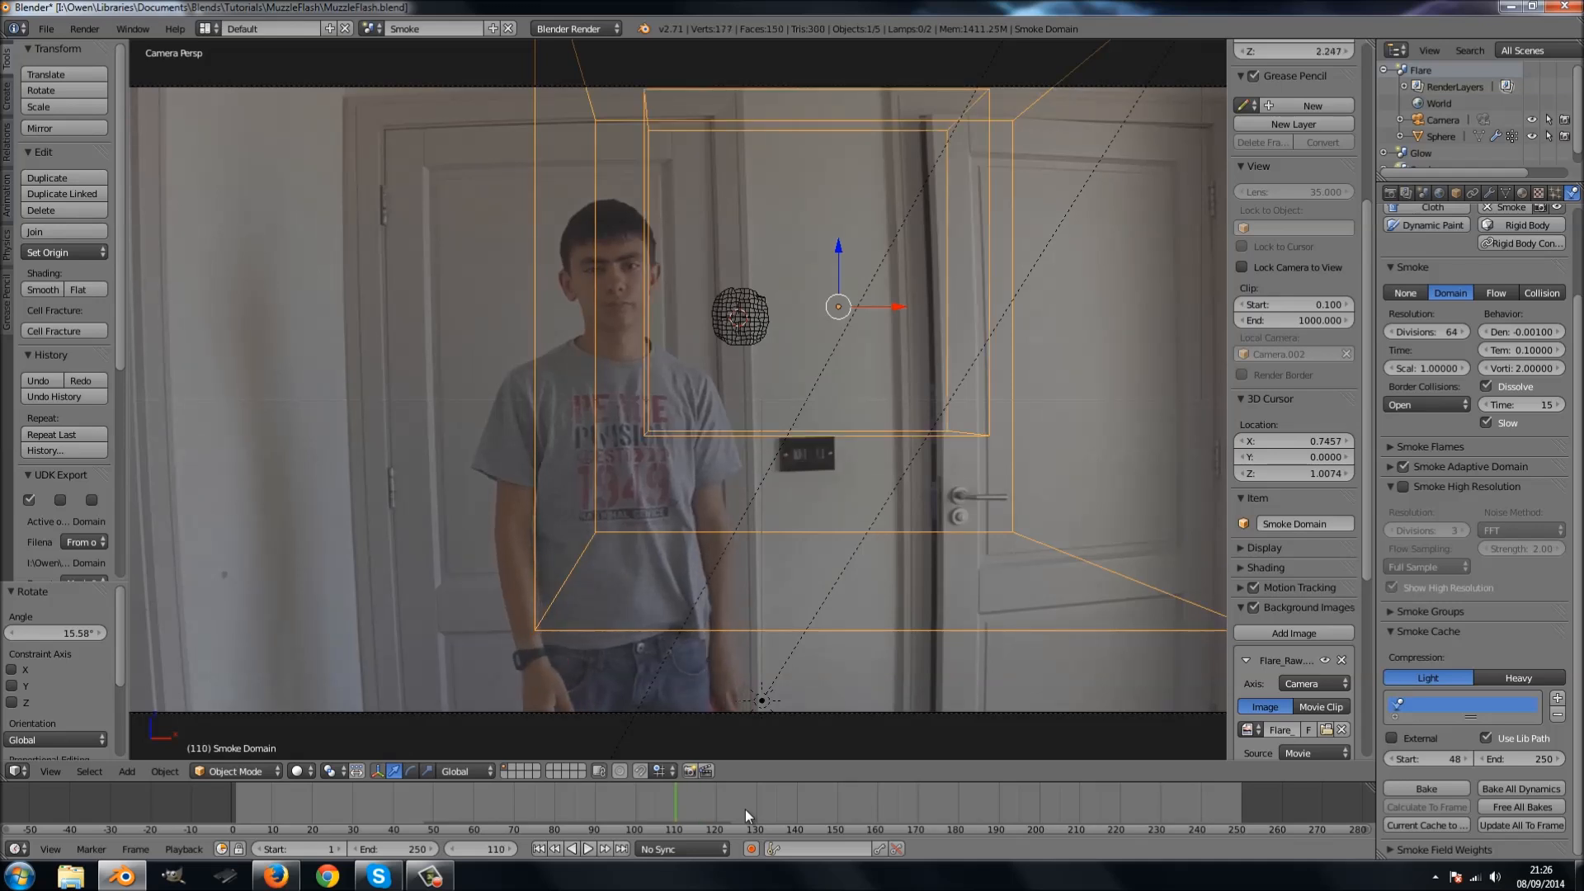
{"action": "key", "text": "Right"}
{"action": "key", "text": "Right"}
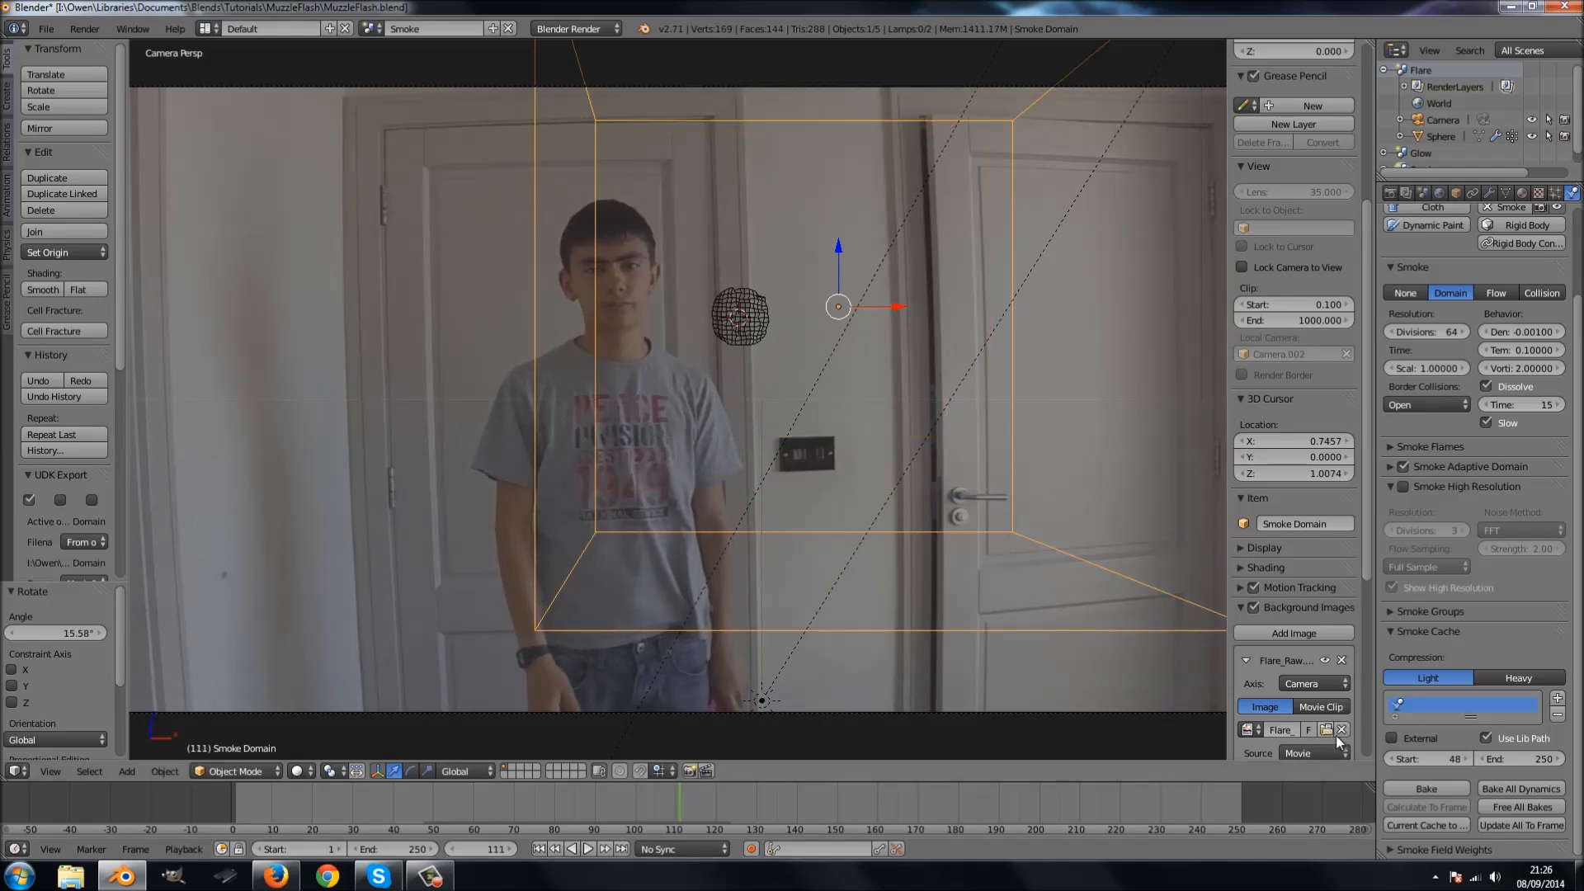
Set the smoke cache's end frame to 112.
{"action": "left_click", "coordinate": [1504, 753]}
{"action": "type", "text": "1"}
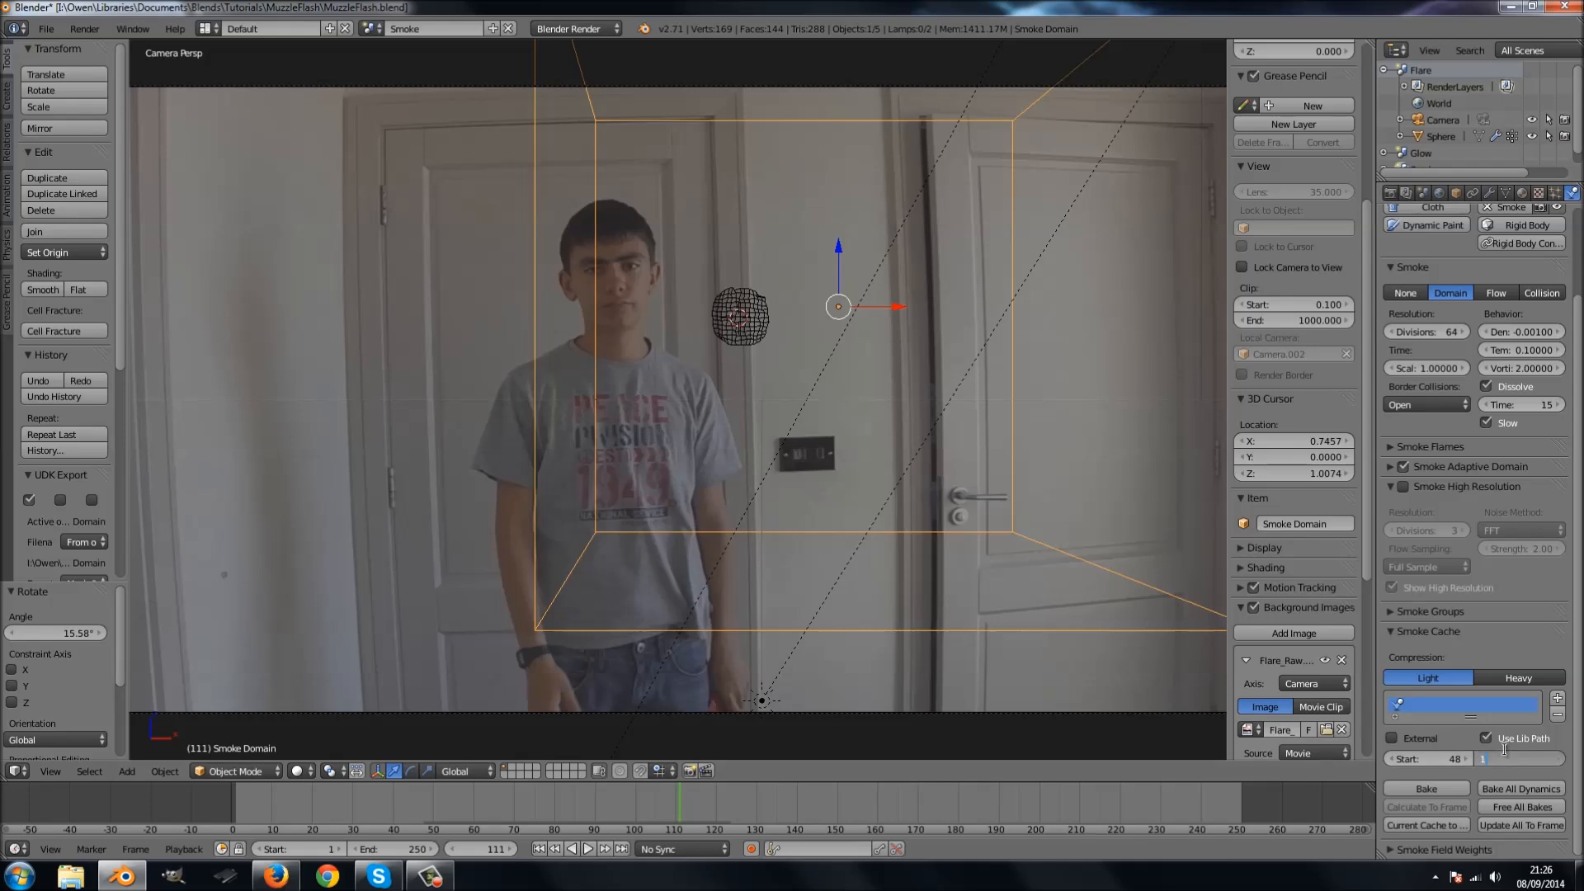
{"action": "type", "text": "12"}
{"action": "key", "text": "Return"}
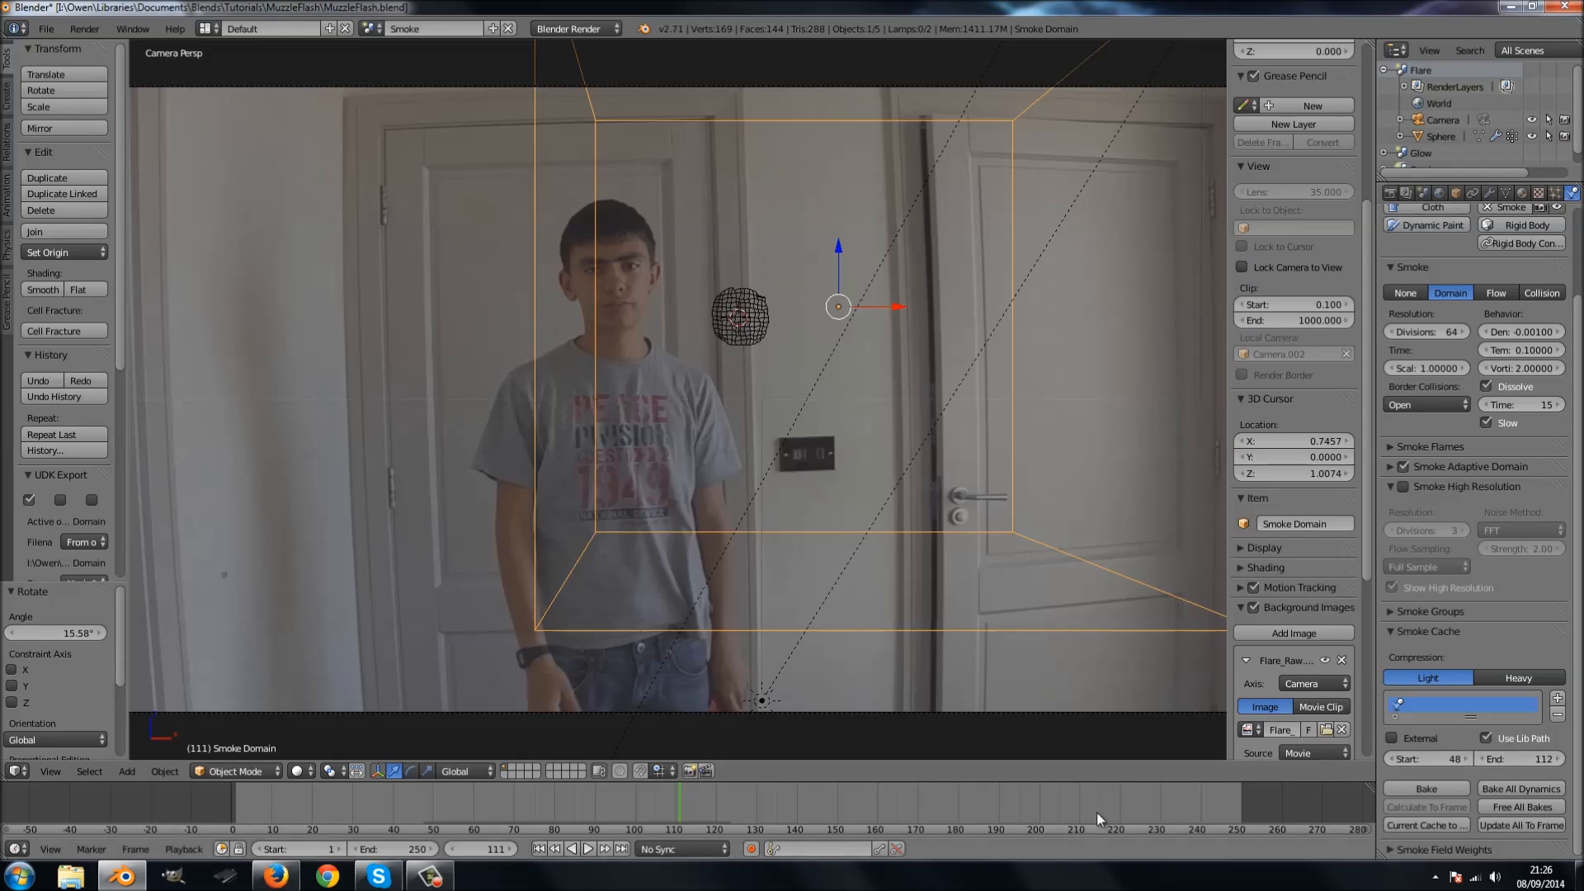
Return to frame 1, turn Smoke High Resolution back on, and bake the smoke simulation.
{"action": "left_click", "coordinate": [542, 849]}
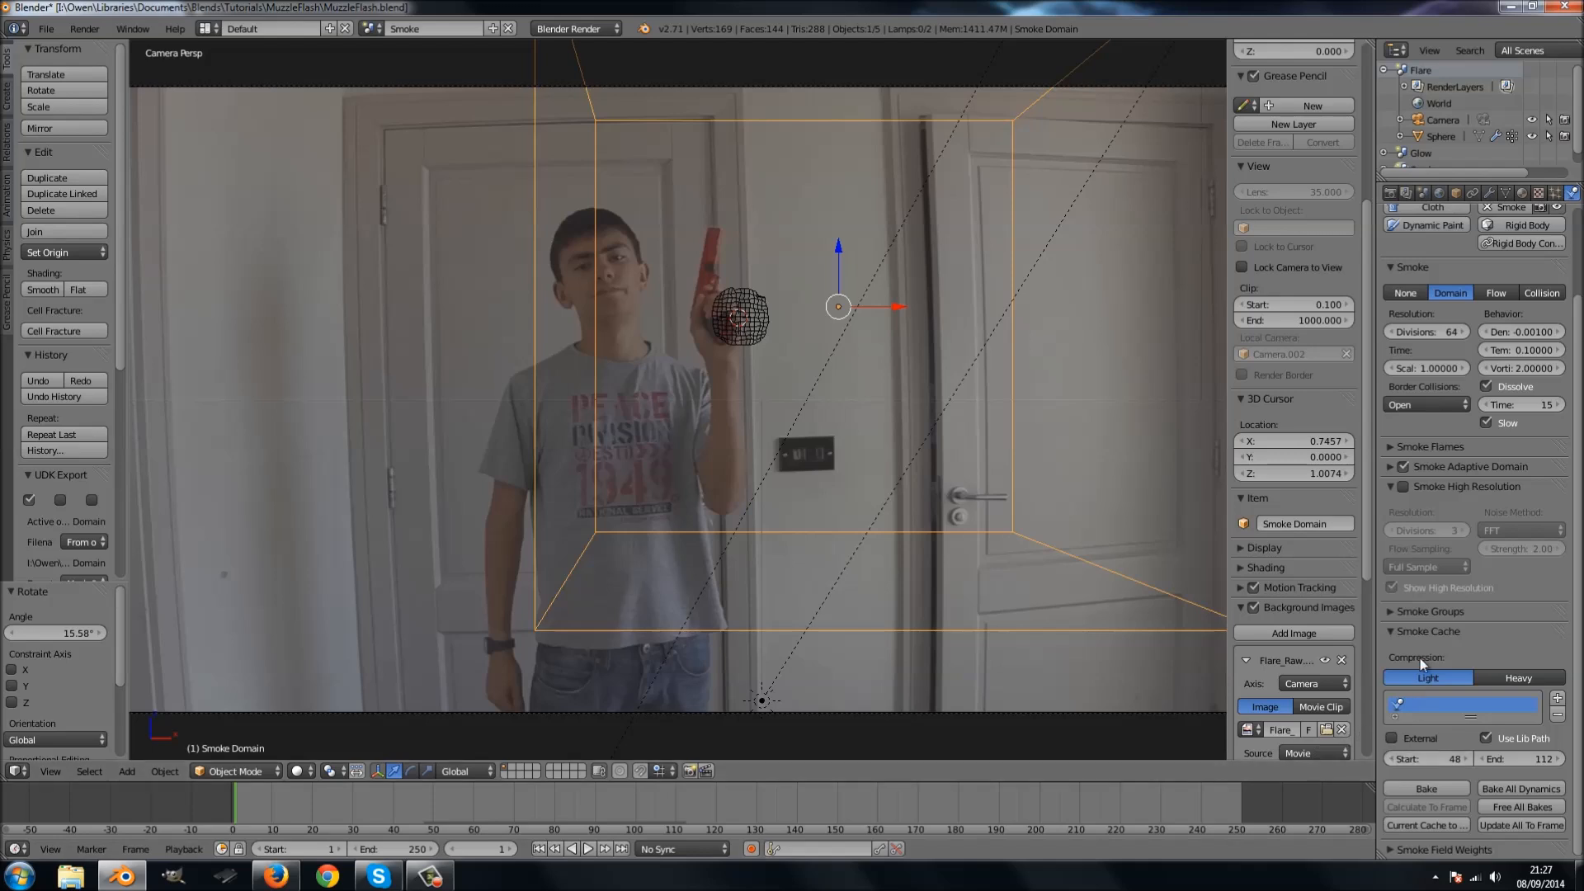
{"action": "left_click", "coordinate": [1402, 487]}
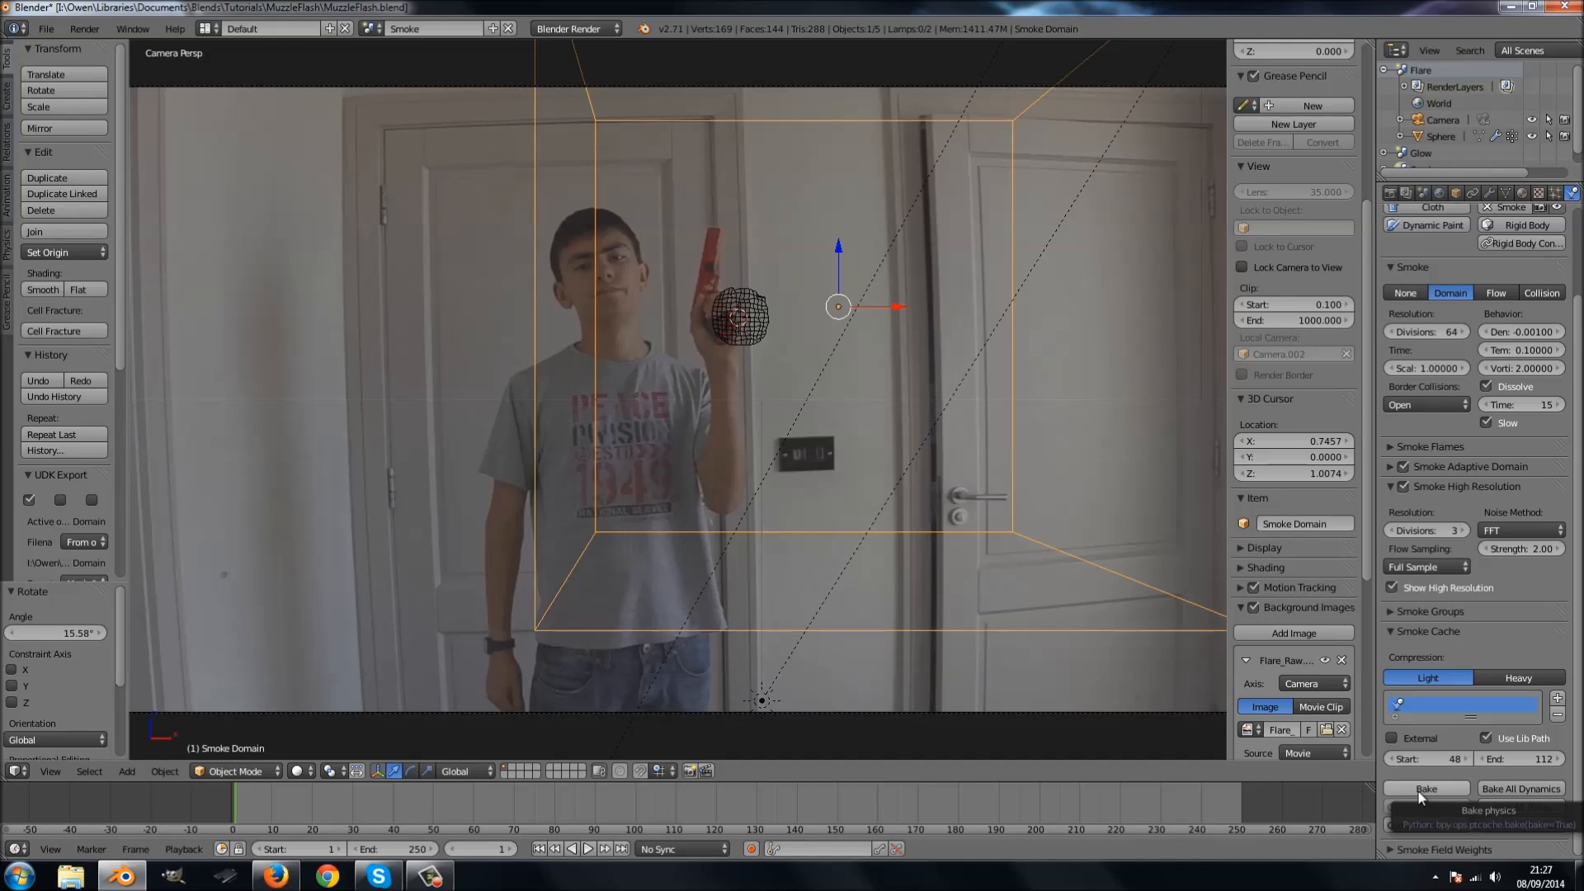
{"action": "left_click", "coordinate": [1420, 791]}
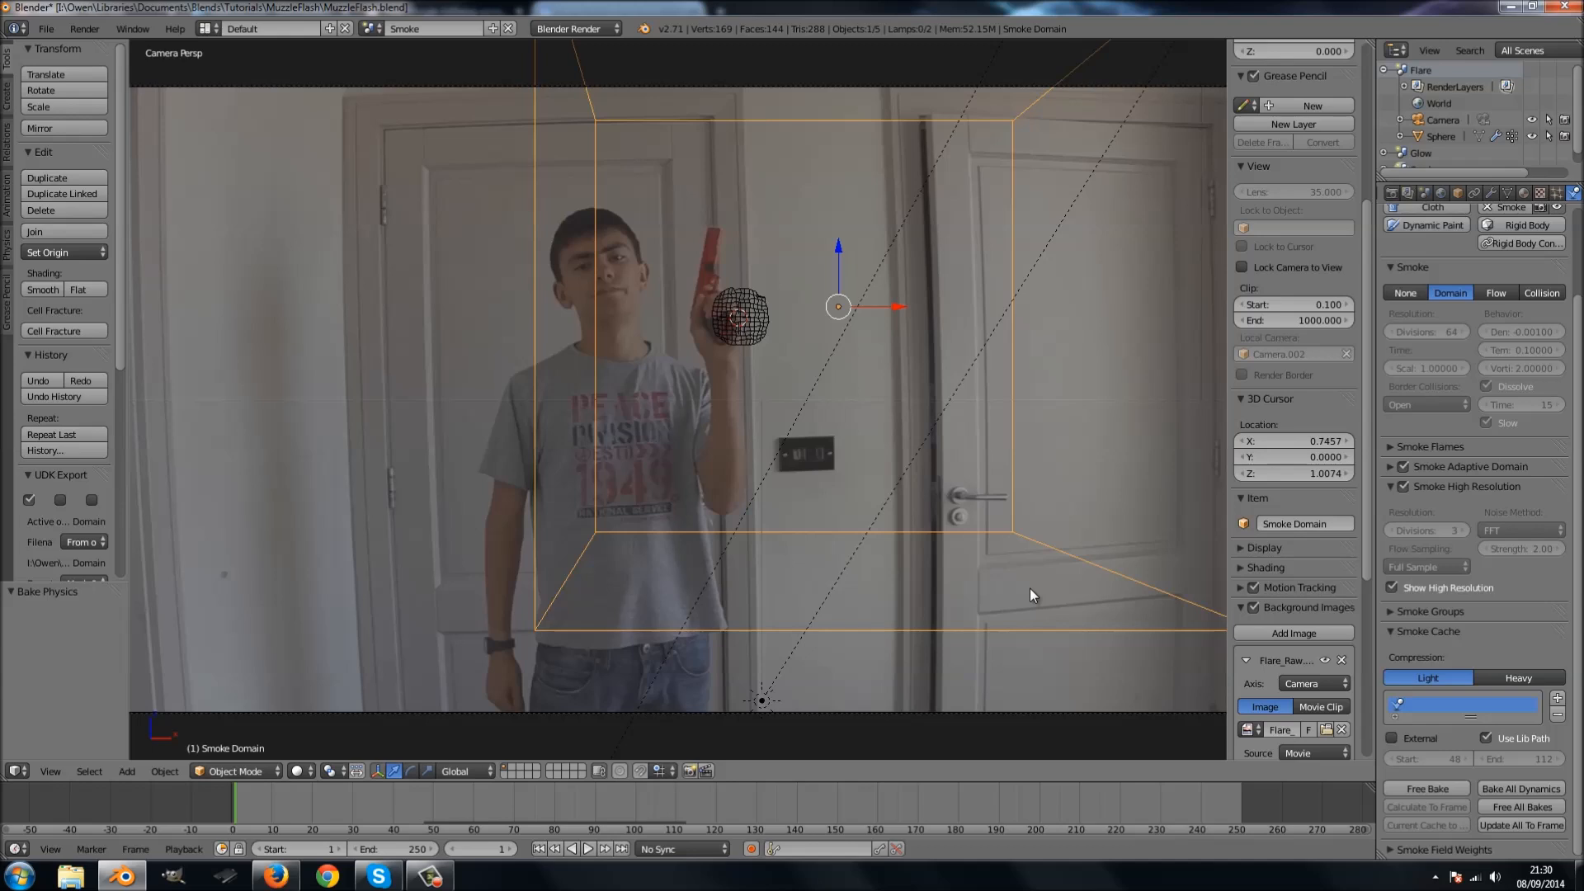
Play back the baked smoke over the footage and return to frame 1.
{"action": "key", "text": "alt+a"}
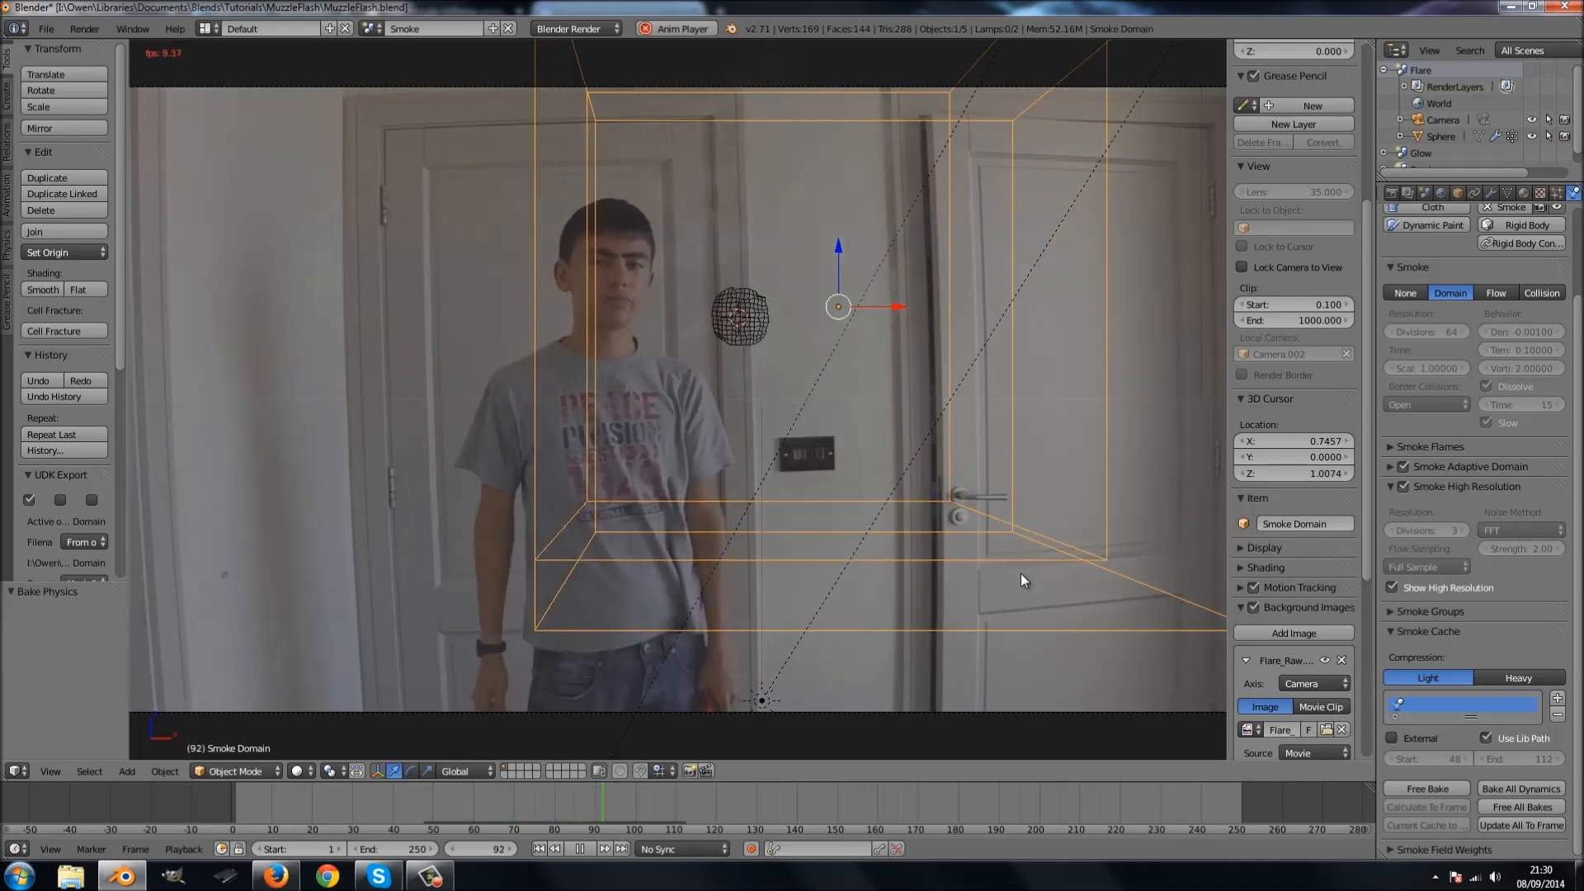
{"action": "key", "text": "alt+a"}
{"action": "left_click", "coordinate": [538, 849]}
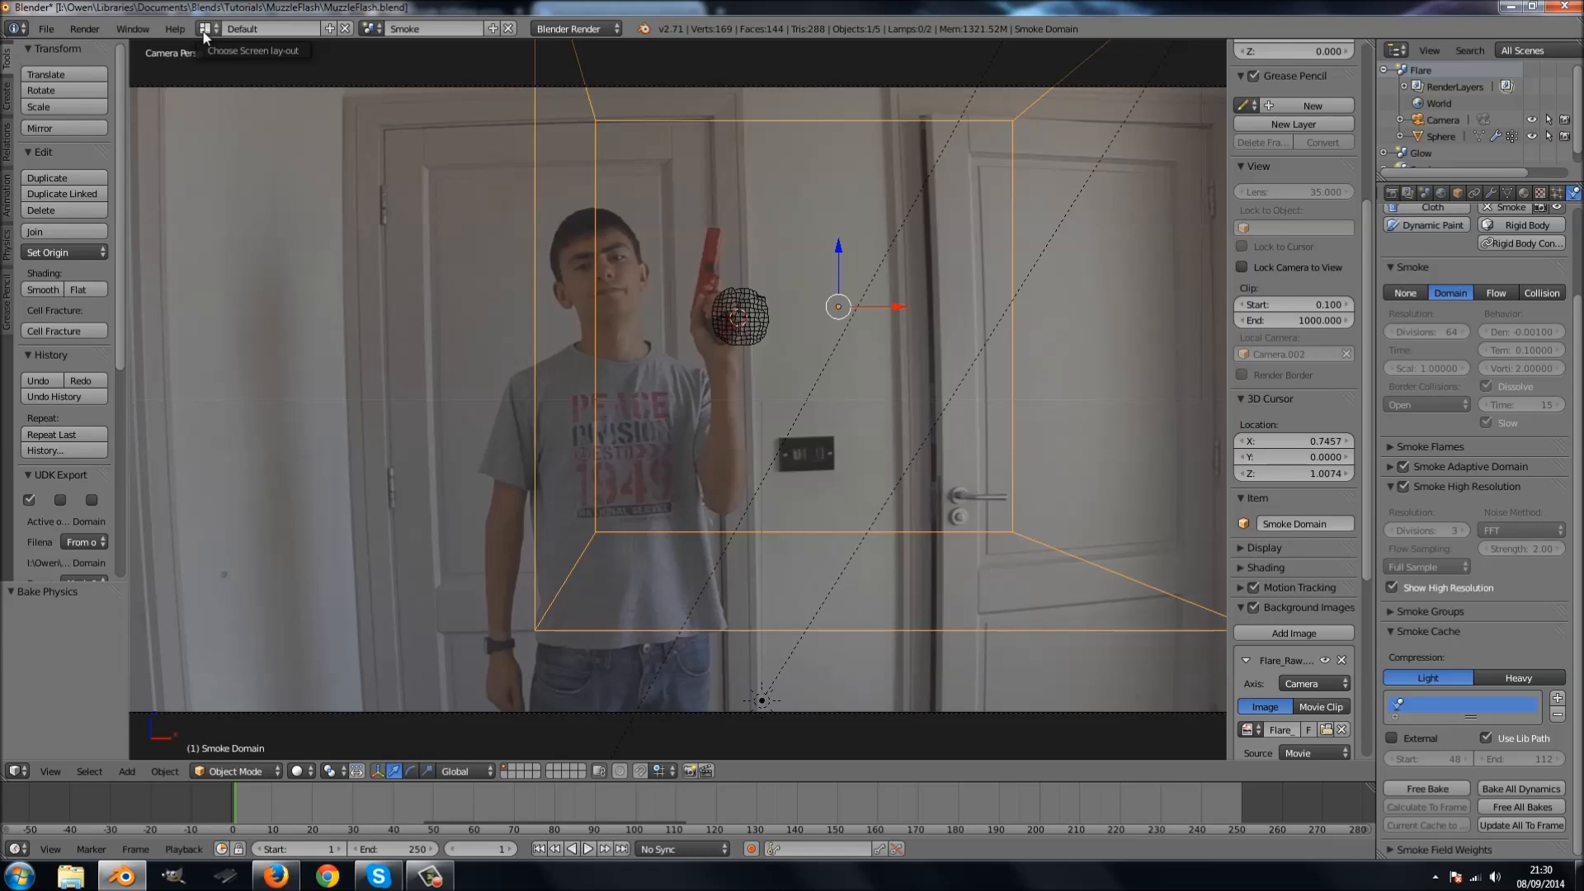
Create a new empty scene and name it Compositing.
{"action": "left_click", "coordinate": [494, 28]}
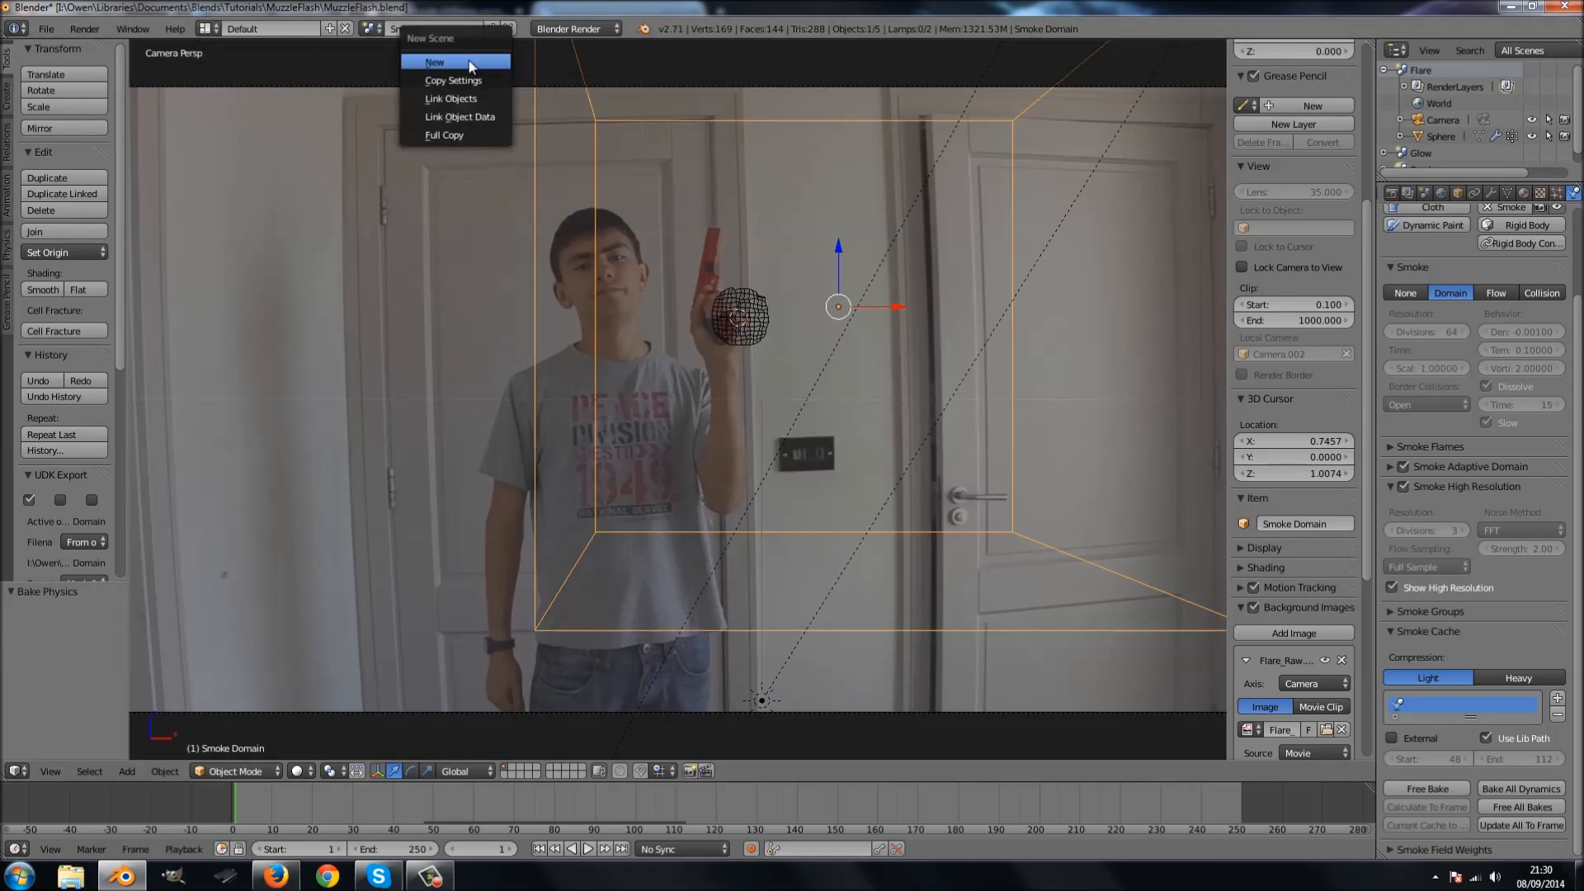
{"action": "left_click", "coordinate": [469, 61]}
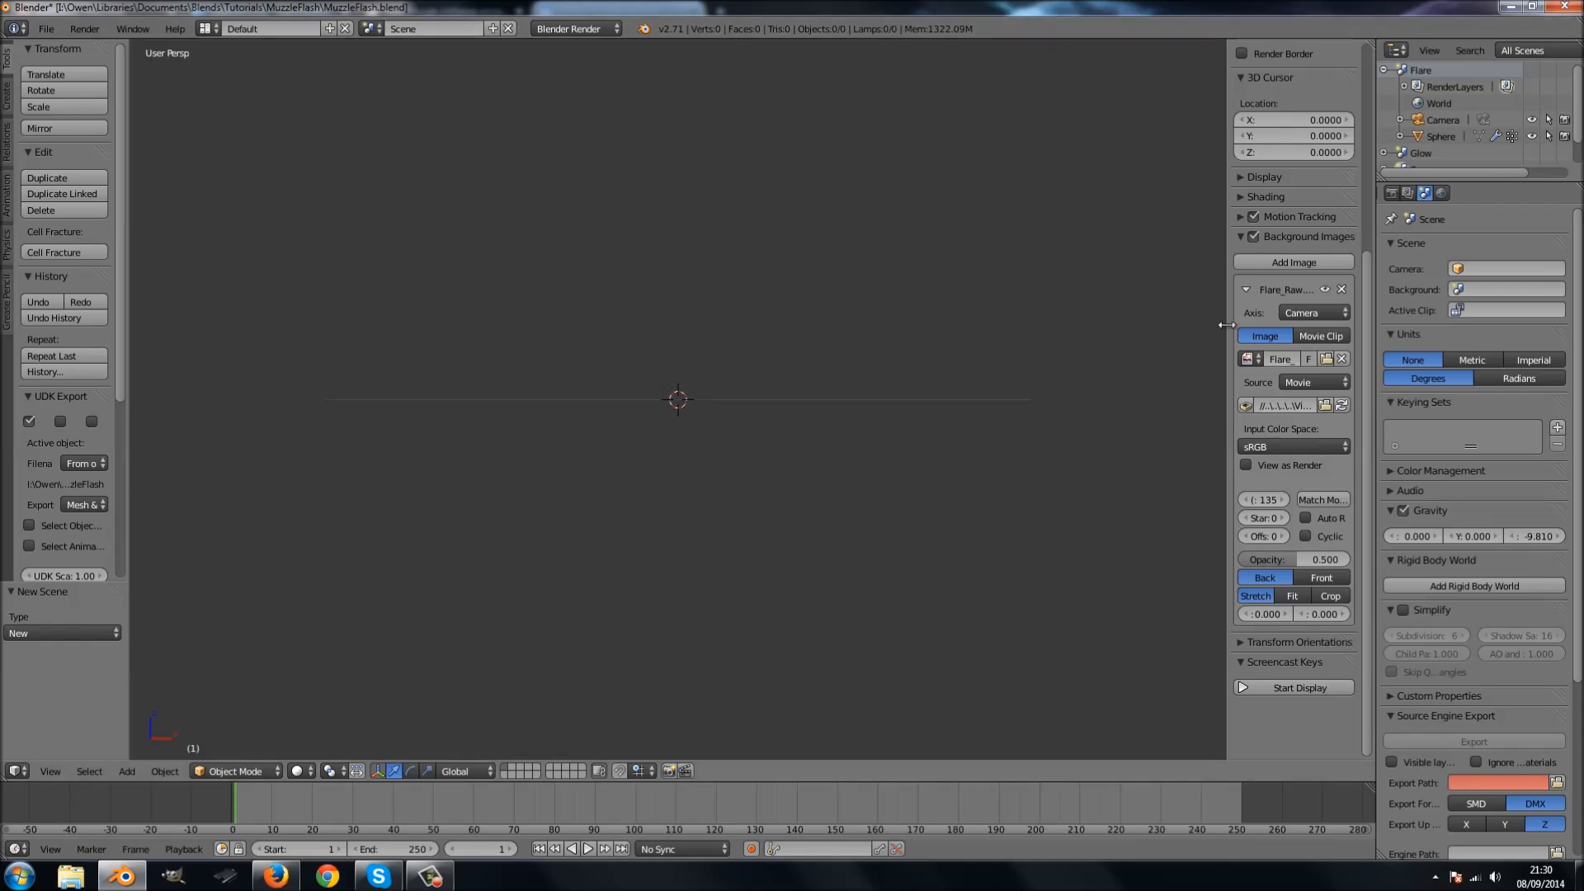
{"action": "left_click", "coordinate": [1423, 195]}
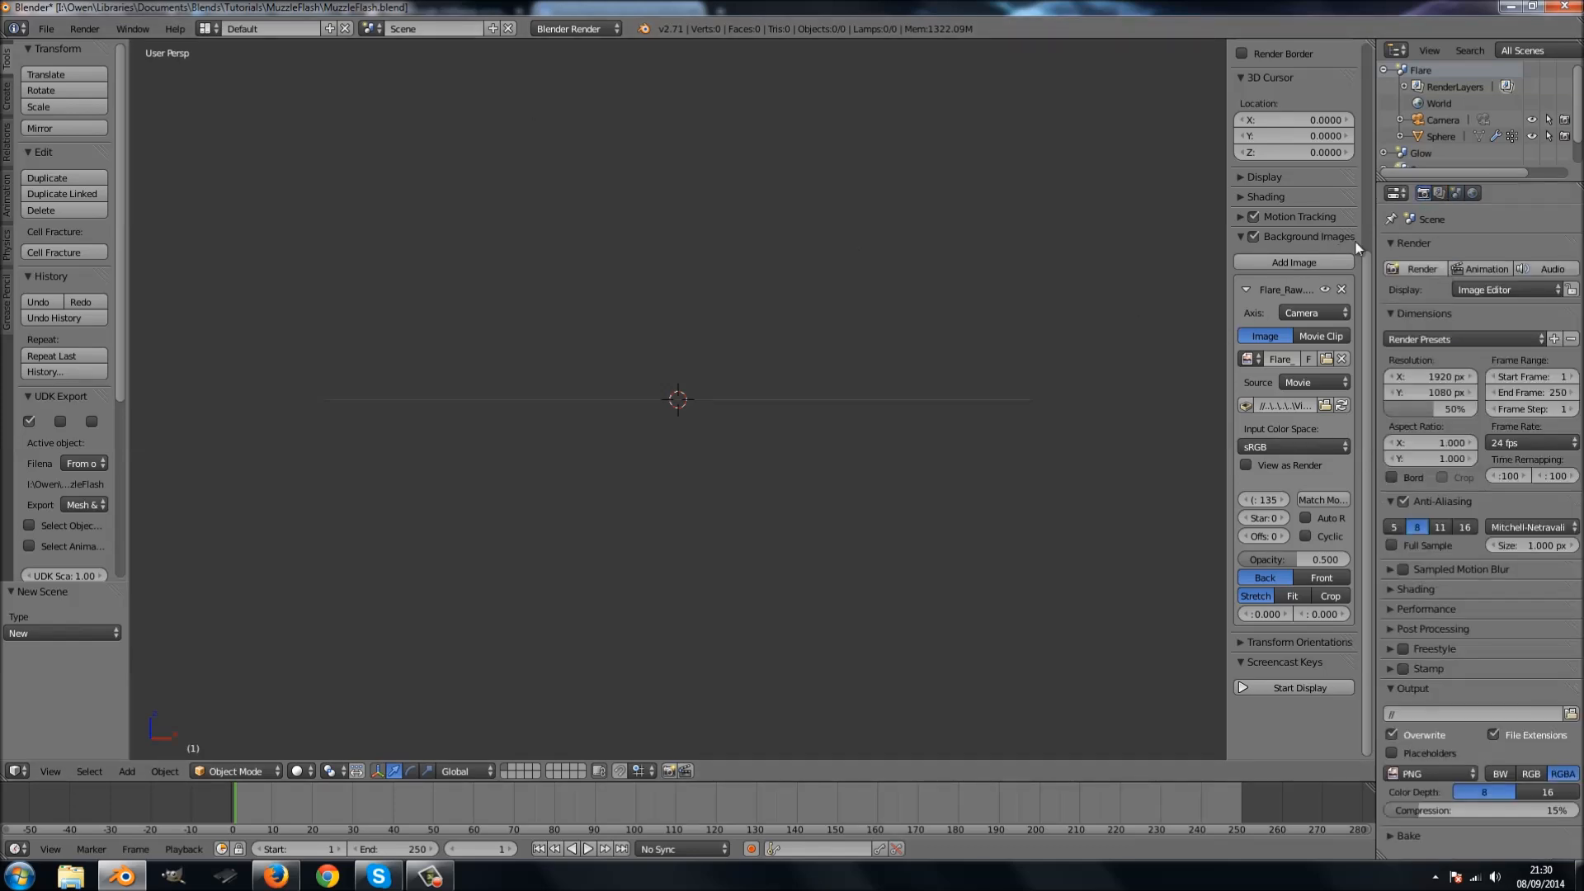
{"action": "left_click", "coordinate": [446, 29]}
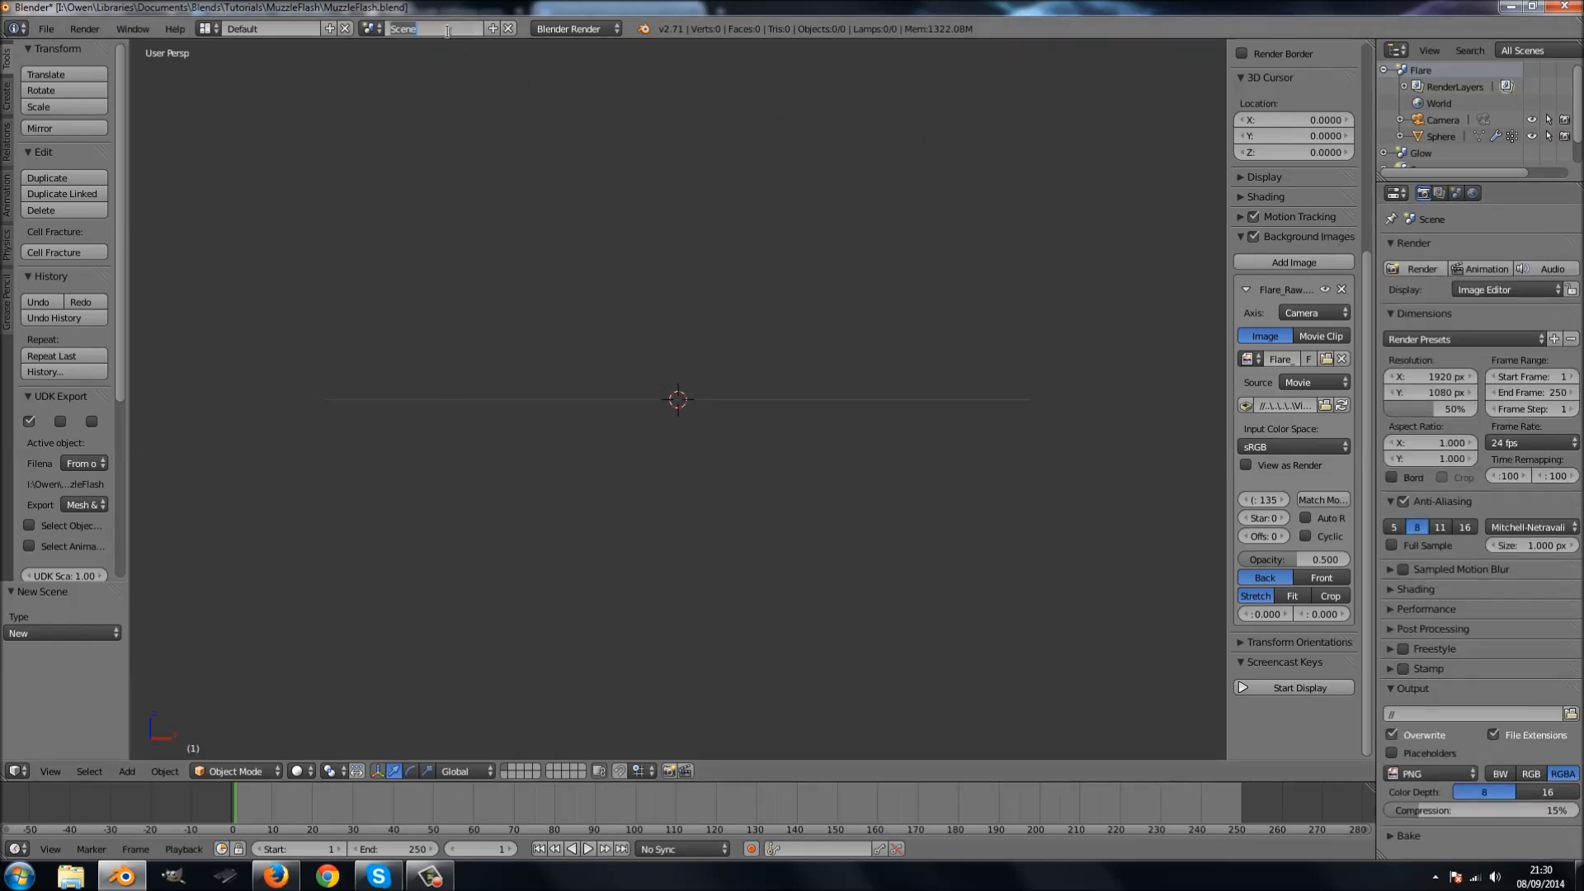
{"action": "type", "text": "Compositing"}
{"action": "key", "text": "Return"}
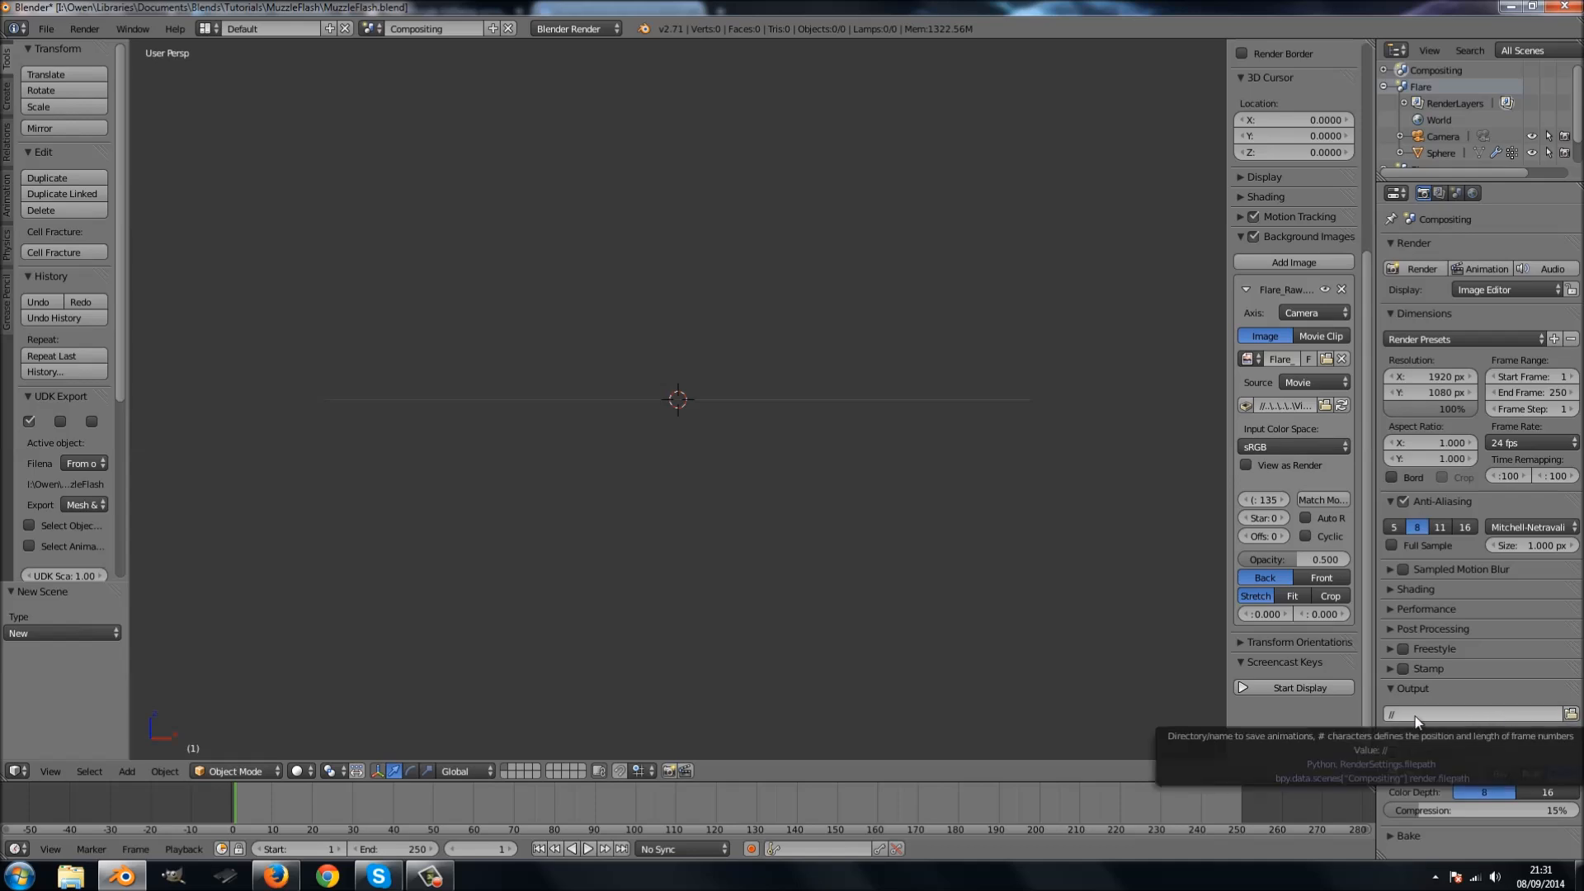
Switch the 3D view area to the Node Editor and set up compositing nodes with Use Nodes, Backdrop and Auto Render enabled.
{"action": "left_click", "coordinate": [16, 772]}
{"action": "left_click", "coordinate": [77, 568]}
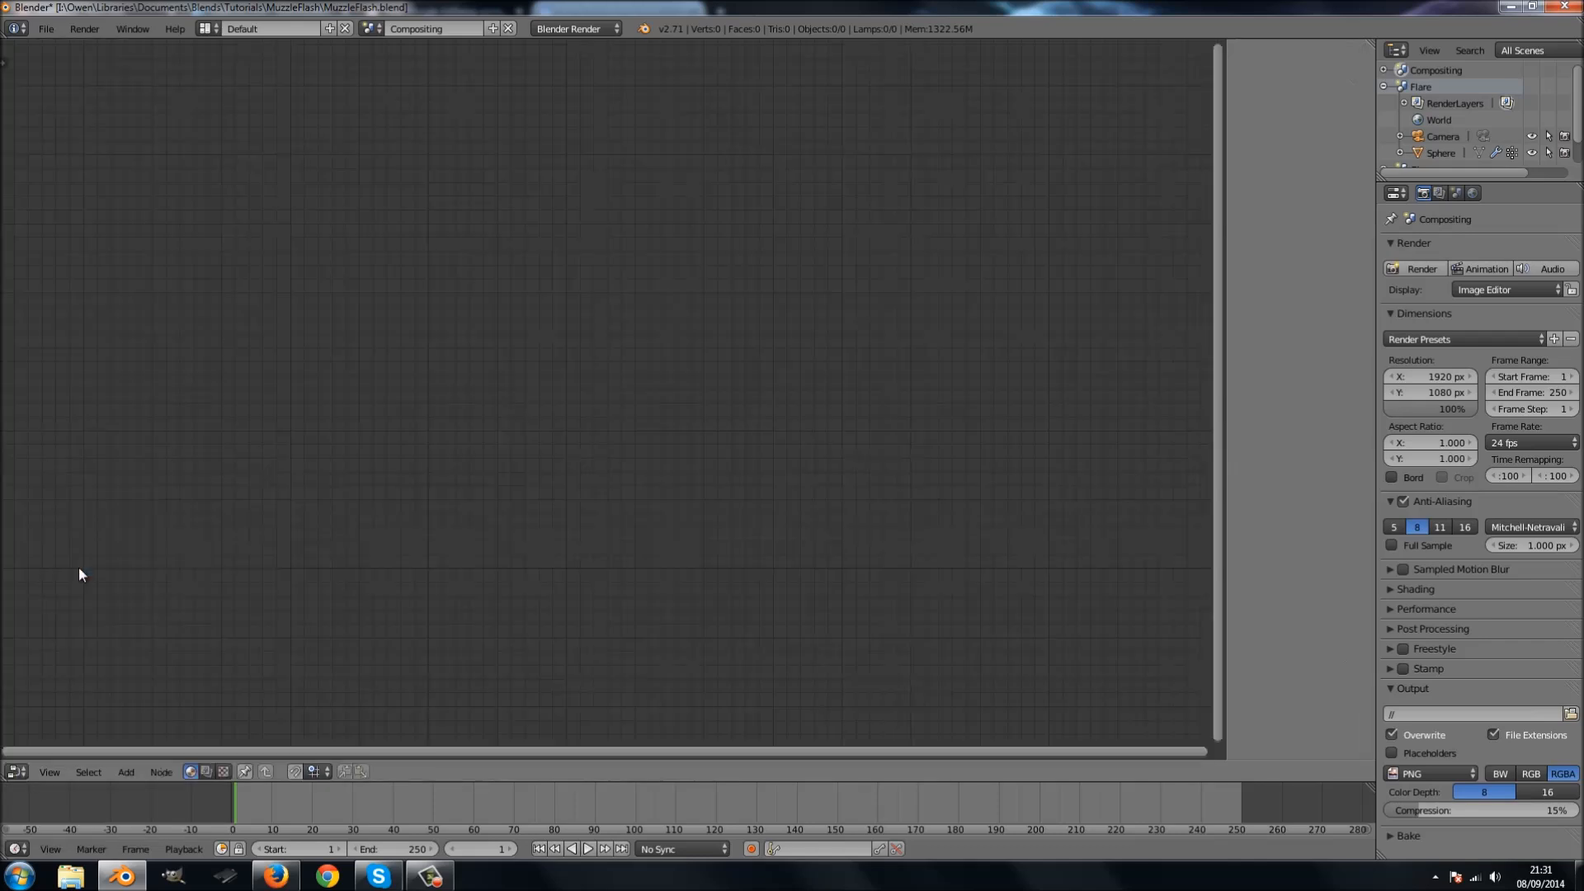
{"action": "left_click", "coordinate": [206, 772]}
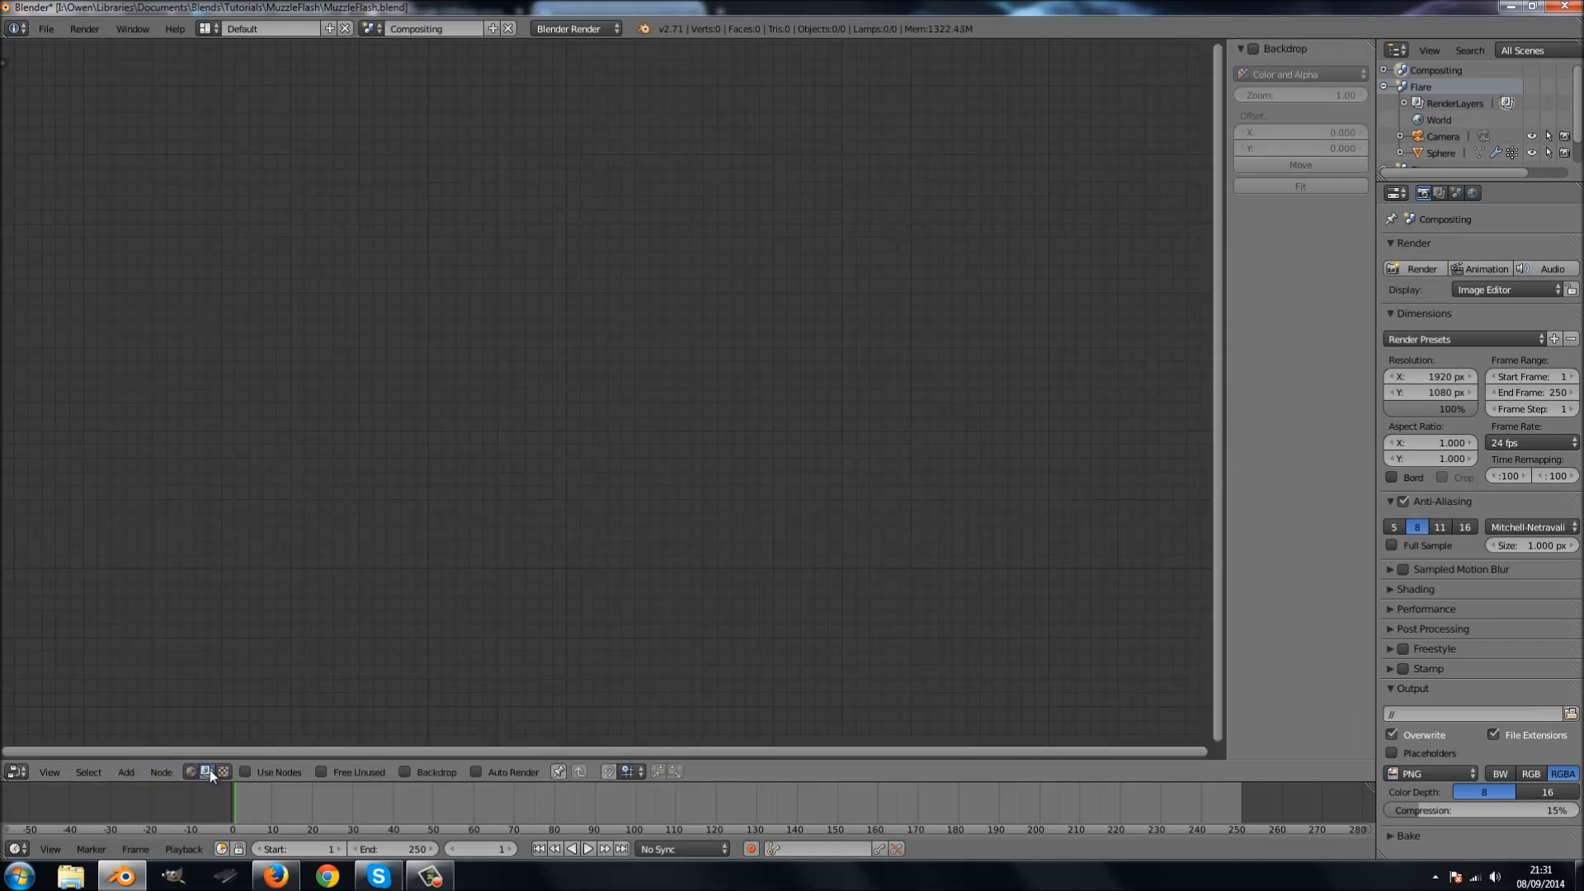
{"action": "left_click", "coordinate": [284, 770]}
{"action": "left_click", "coordinate": [439, 771]}
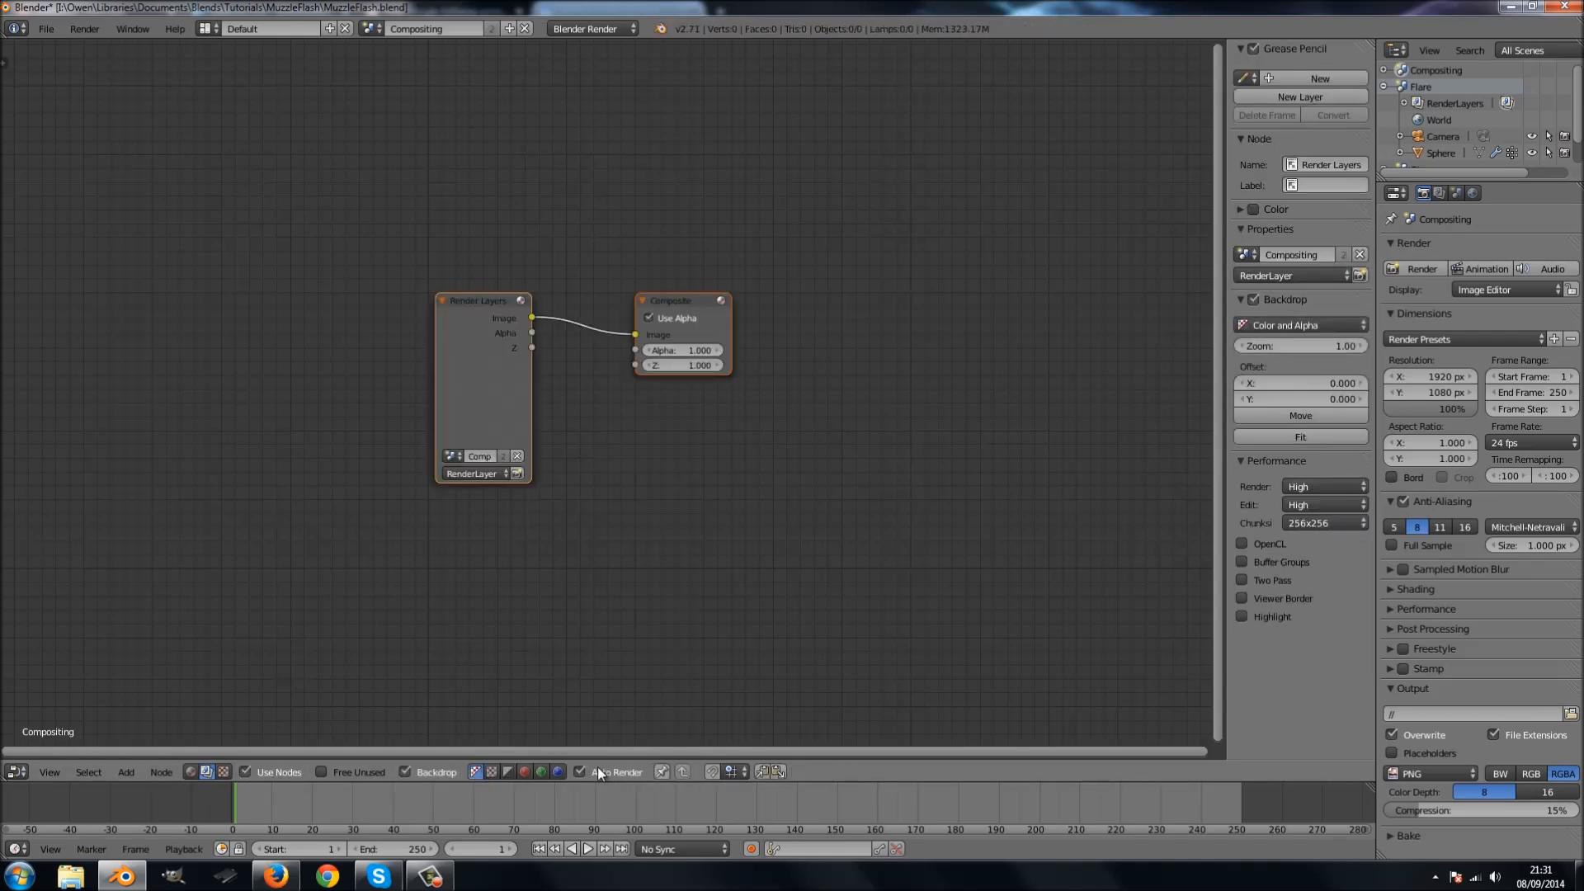
Move the Render Layers node up and away from the Composite node, and duplicate it twice in a column beneath.
{"action": "left_click_drag", "start_coordinate": [487, 382], "coordinate": [355, 231]}
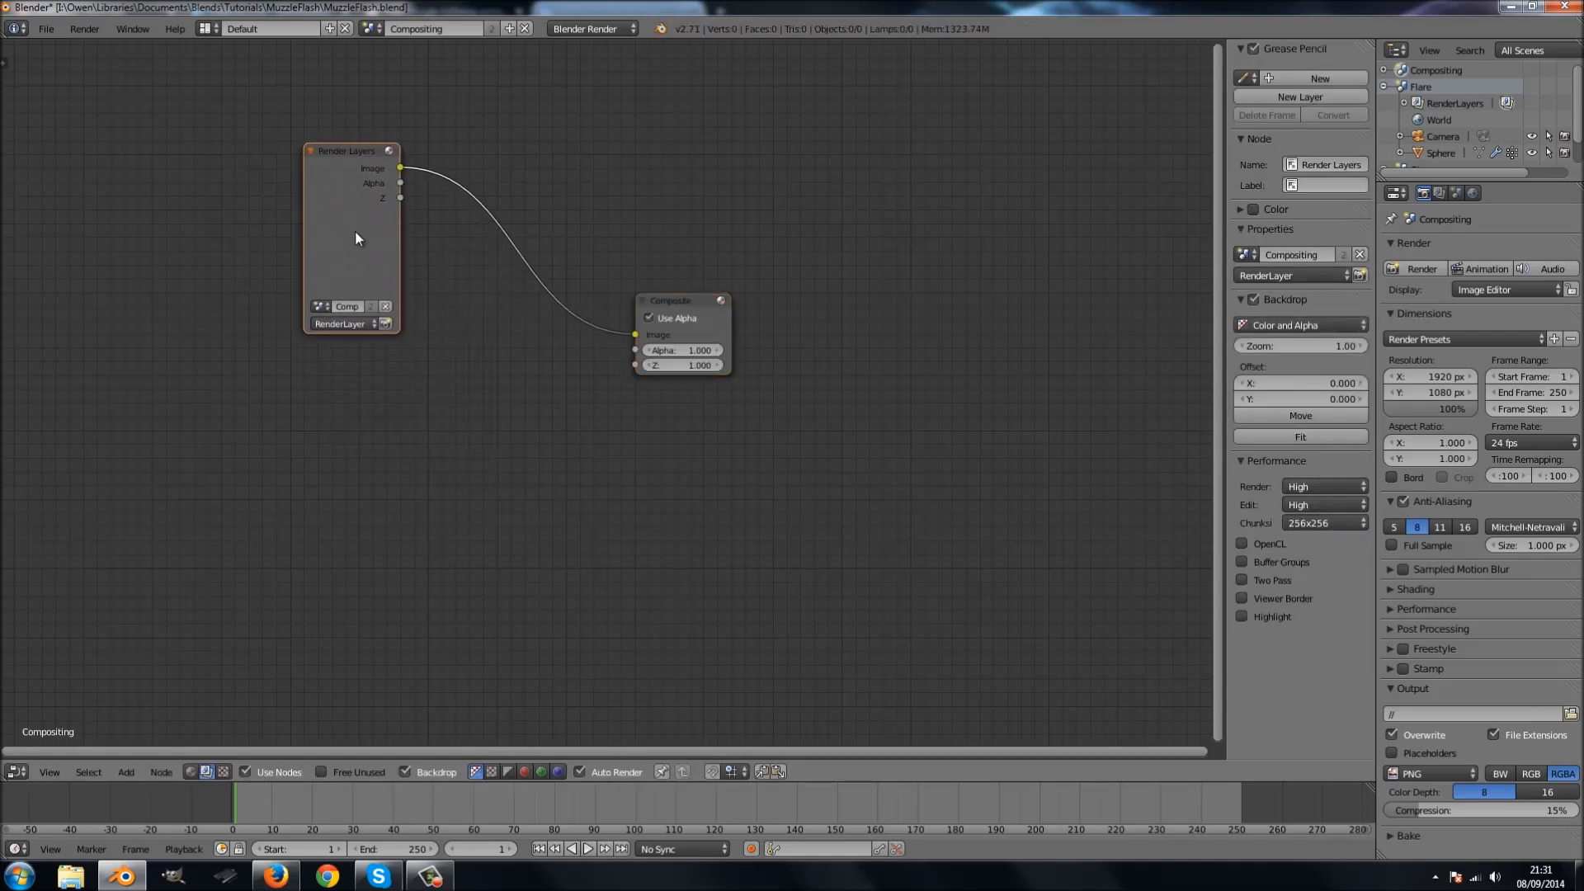
{"action": "key", "text": "shift+d"}
{"action": "left_click", "coordinate": [359, 445]}
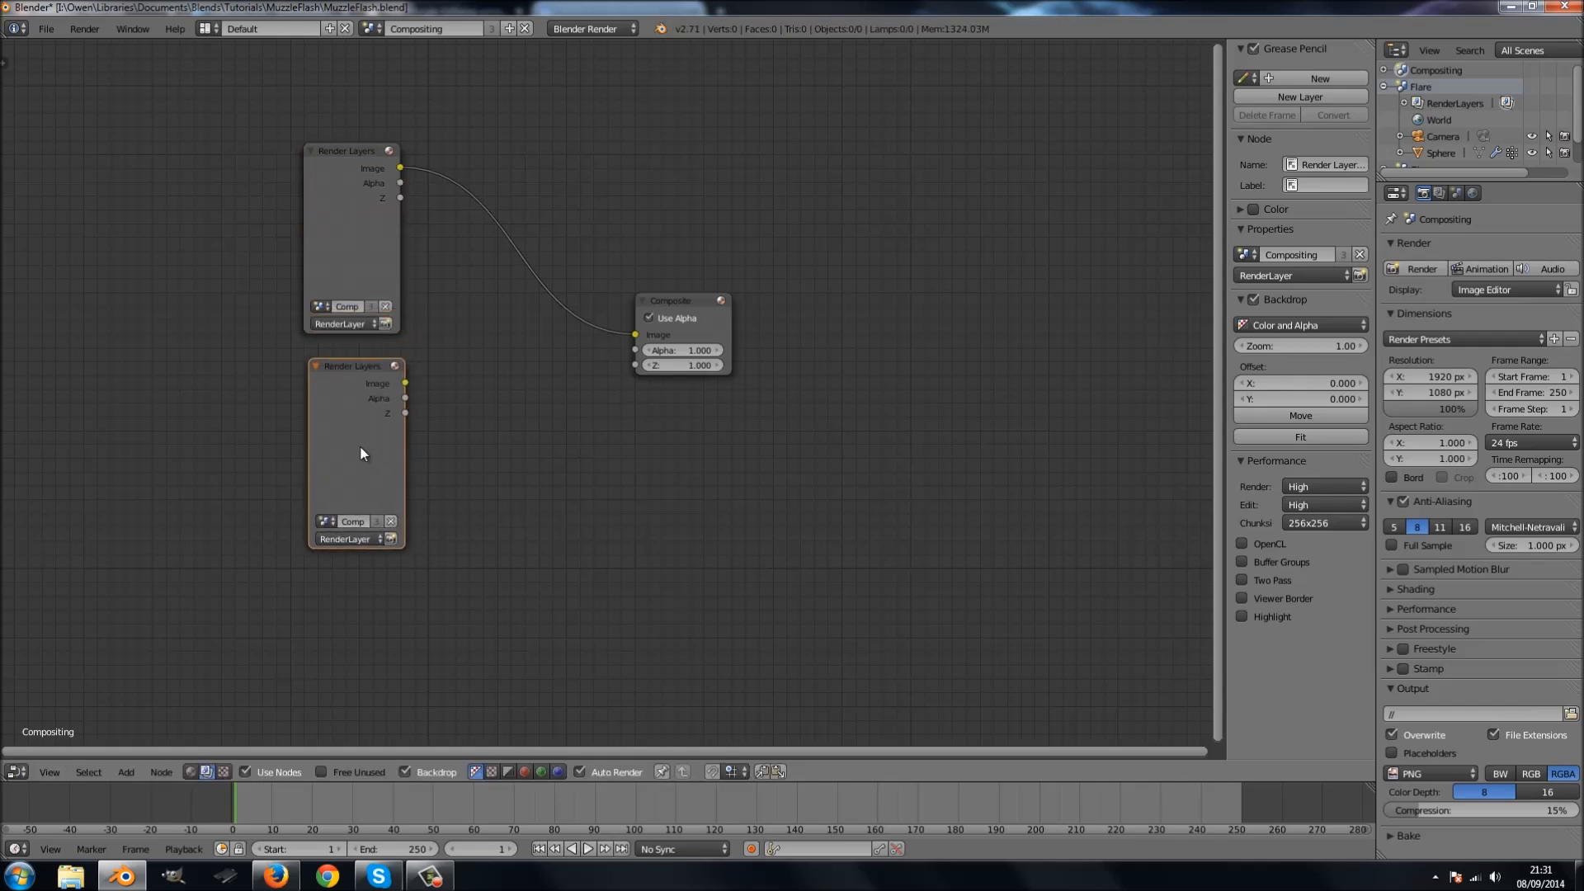
{"action": "key", "text": "shift+d"}
{"action": "left_click", "coordinate": [373, 646]}
{"action": "middle_click_drag", "start_coordinate": [516, 541], "coordinate": [509, 467]}
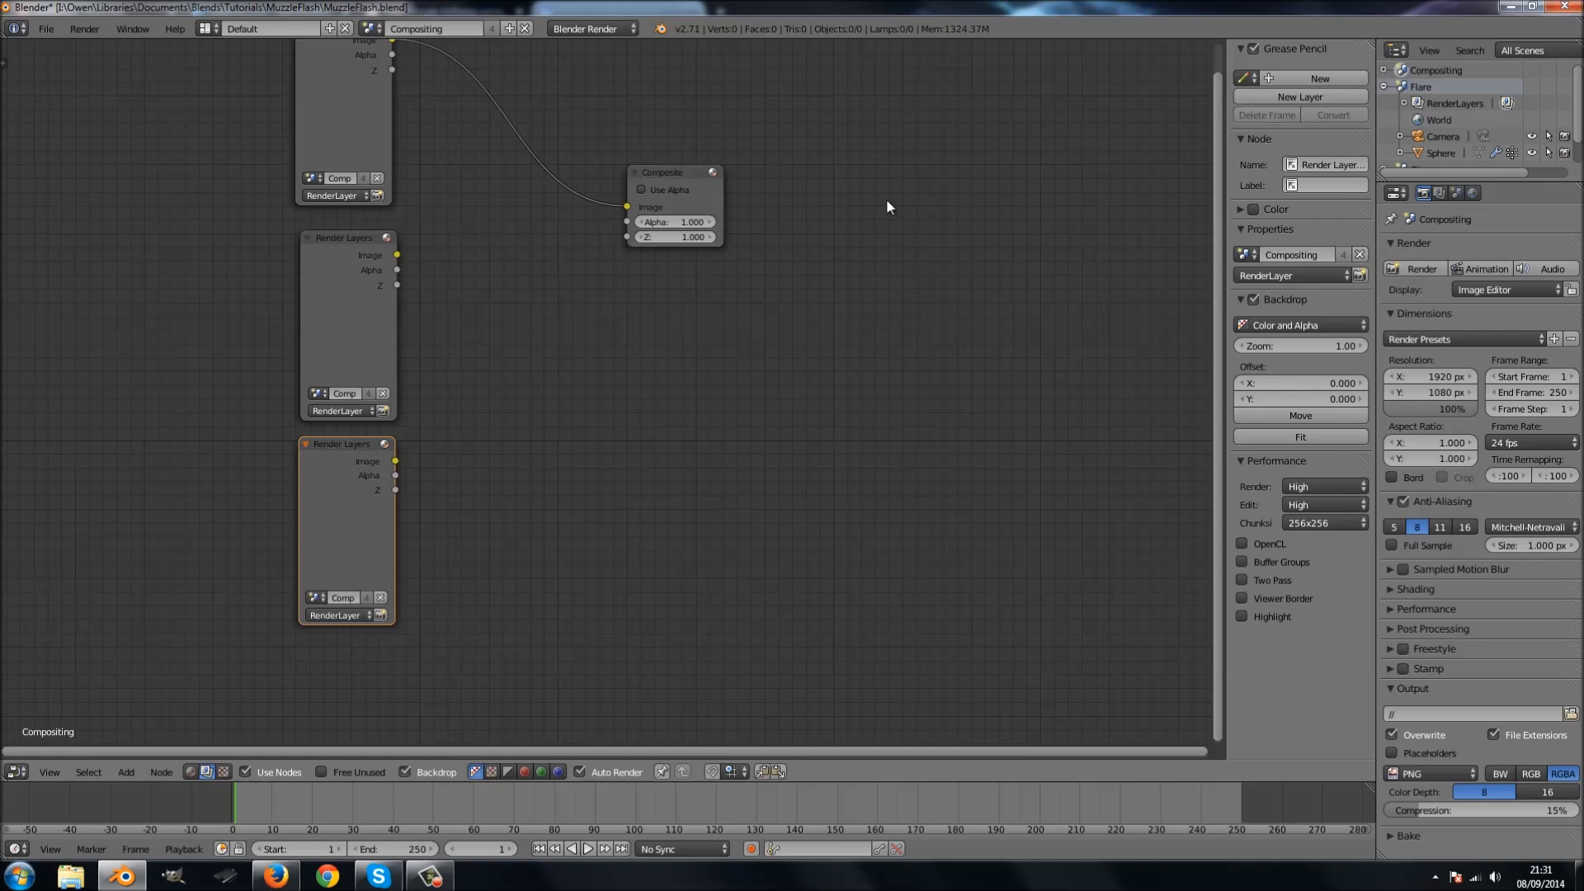
Move the Composite node far to the right of the Render Layers nodes and add a Viewer node below it.
{"action": "left_click", "coordinate": [675, 191]}
{"action": "left_click_drag", "start_coordinate": [689, 175], "coordinate": [1094, 197]}
{"action": "key", "text": "shift+a"}
{"action": "mouse_move", "coordinate": [926, 428]}
{"action": "left_click", "coordinate": [994, 437]}
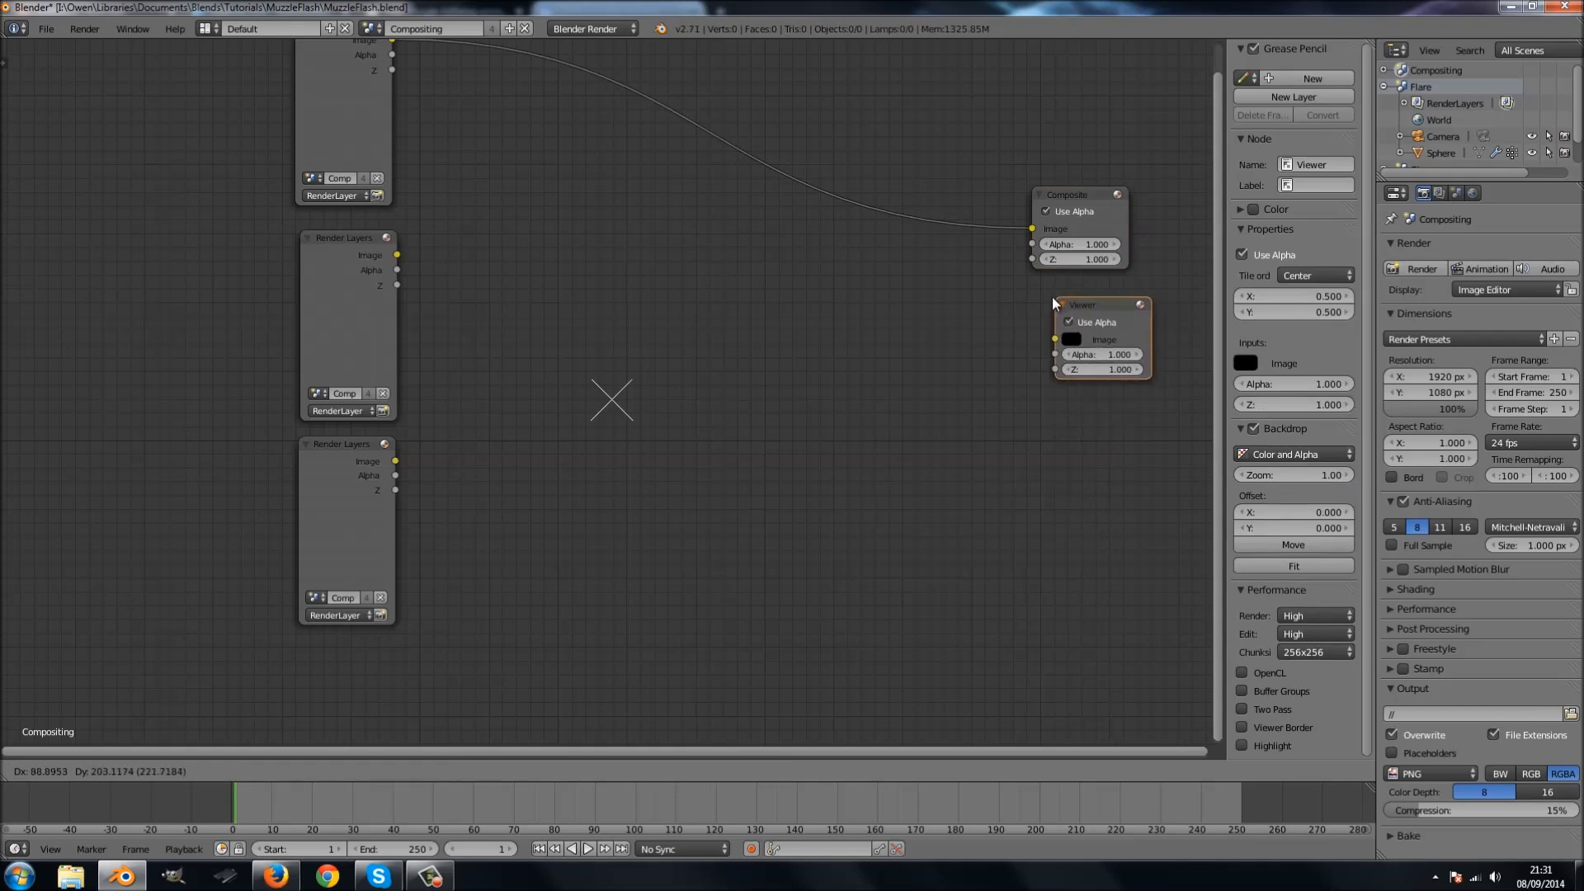
{"action": "left_click", "coordinate": [1051, 303]}
Set the current frame to 50.
{"action": "left_click", "coordinate": [434, 802]}
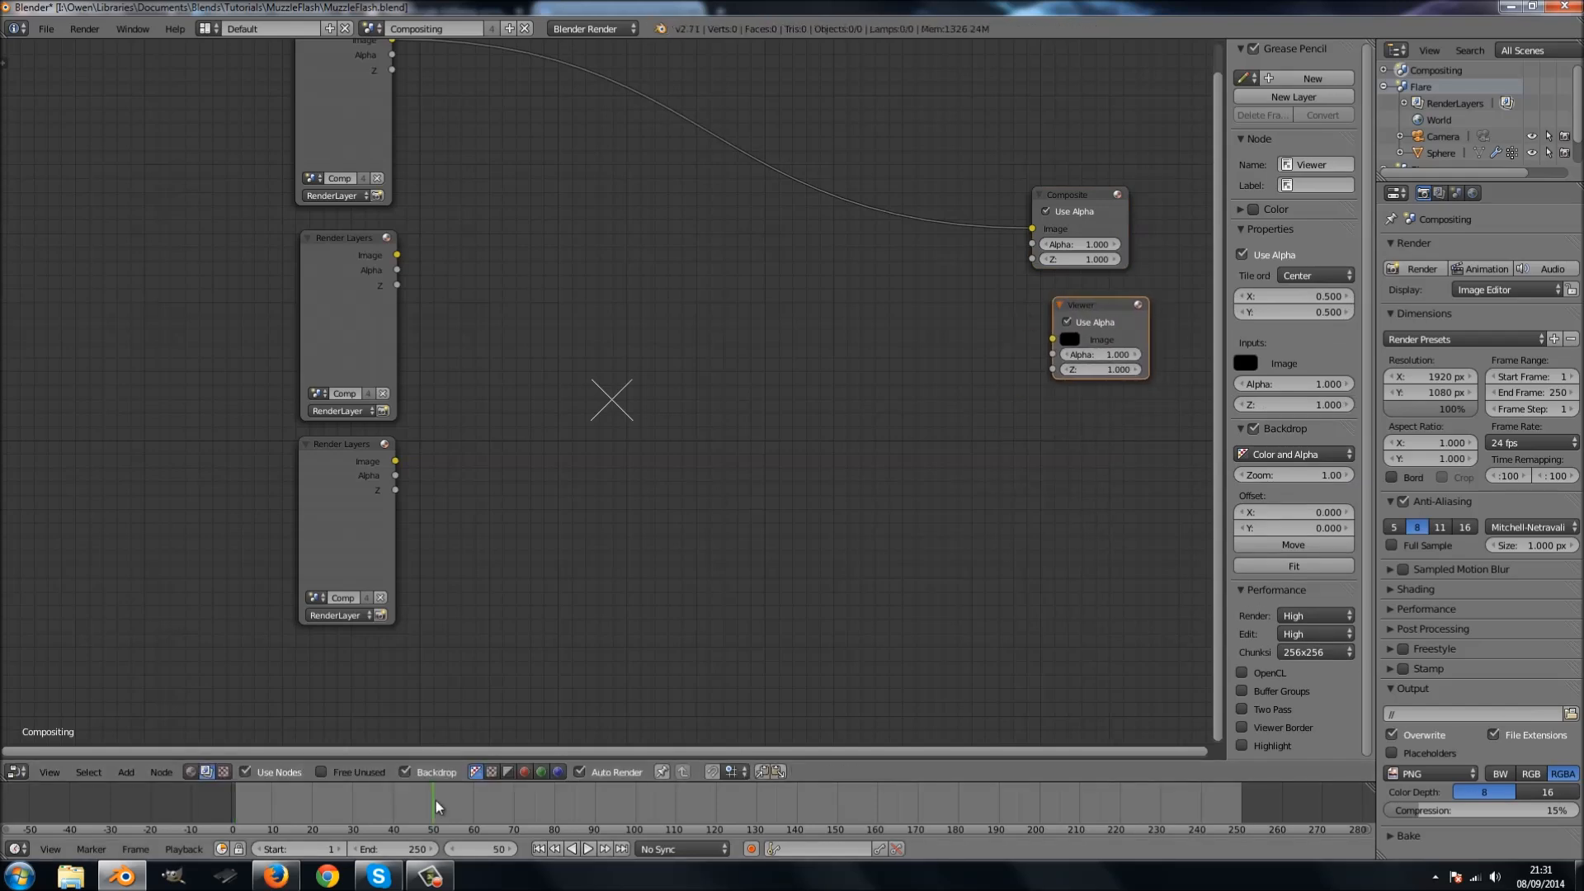
{"action": "middle_click_drag", "start_coordinate": [509, 289], "coordinate": [477, 353]}
{"action": "key", "text": "Left"}
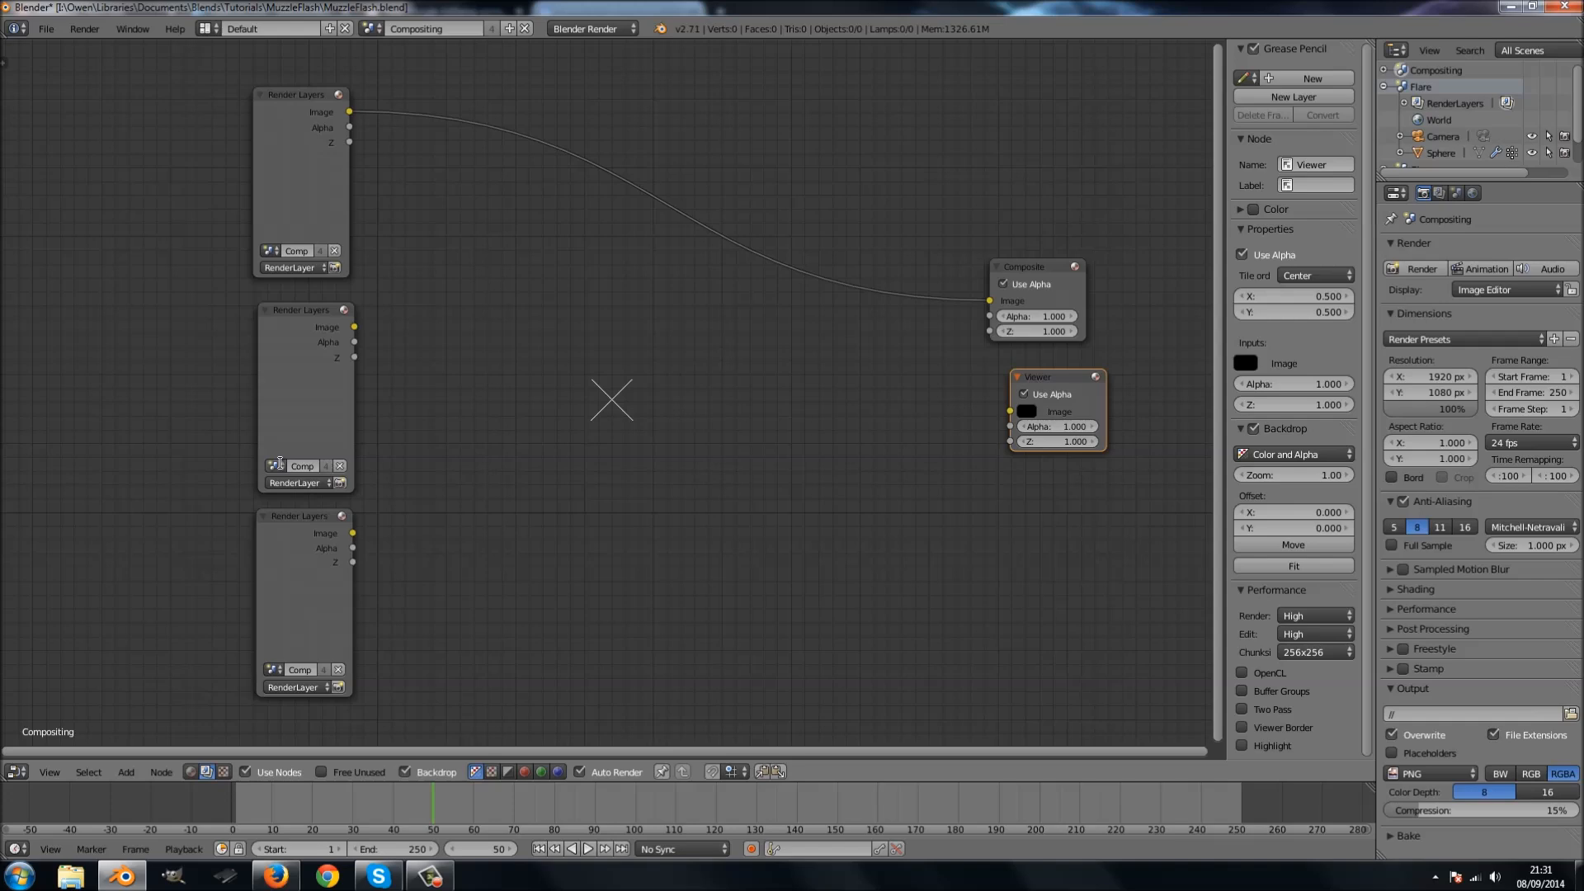
Assign the Flare scene to the upper Render Layers node, Glow to the middle one and Smoke to the lower one.
{"action": "left_click", "coordinate": [281, 483]}
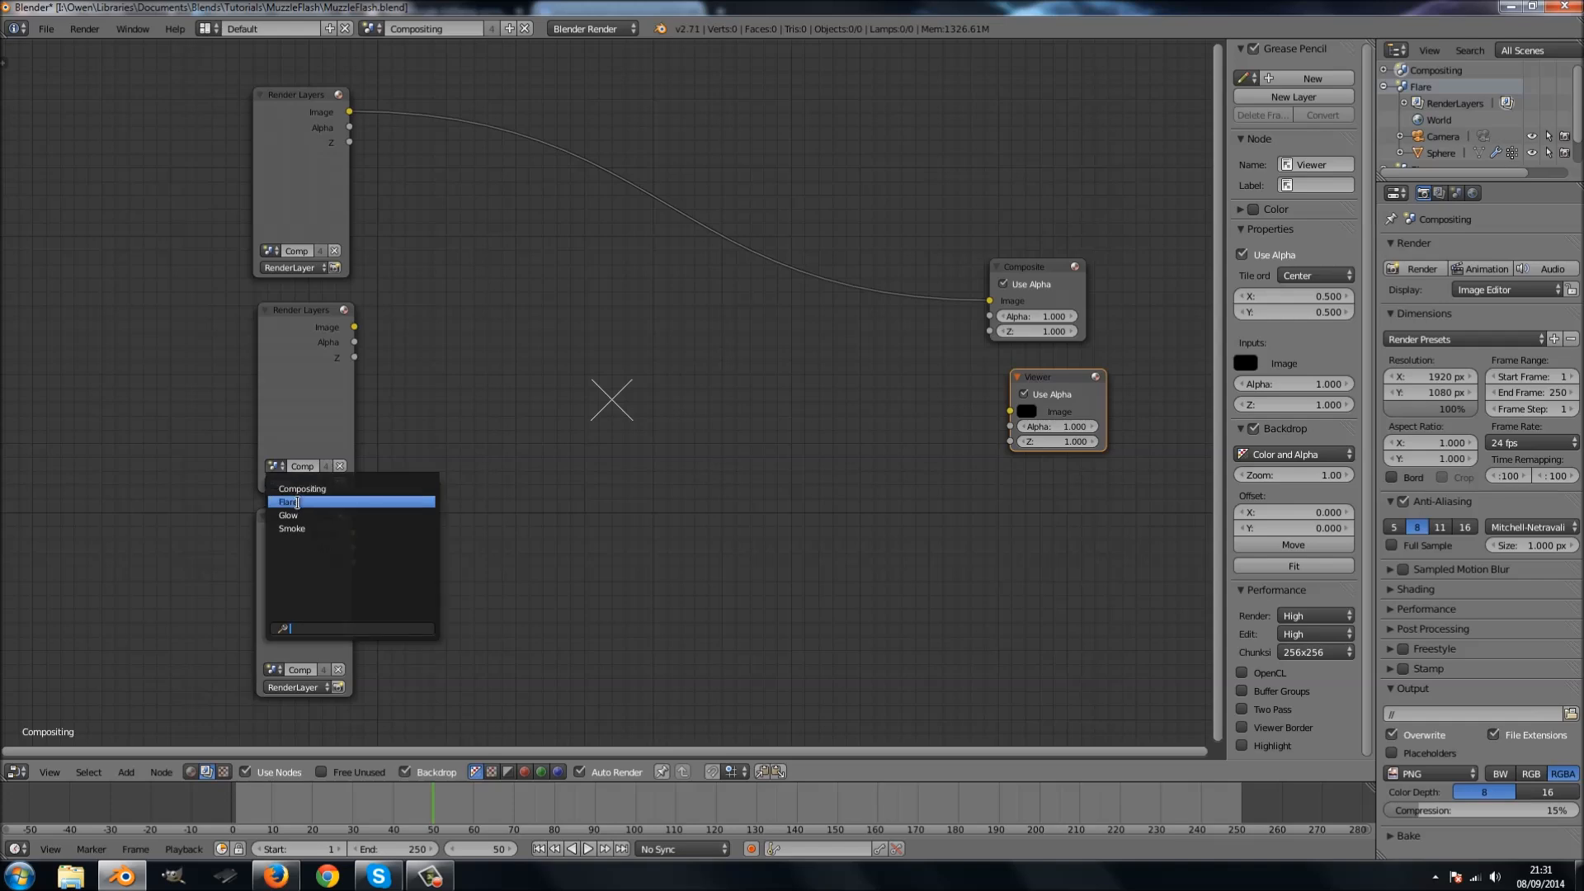
{"action": "left_click", "coordinate": [288, 515]}
{"action": "left_click", "coordinate": [273, 670]}
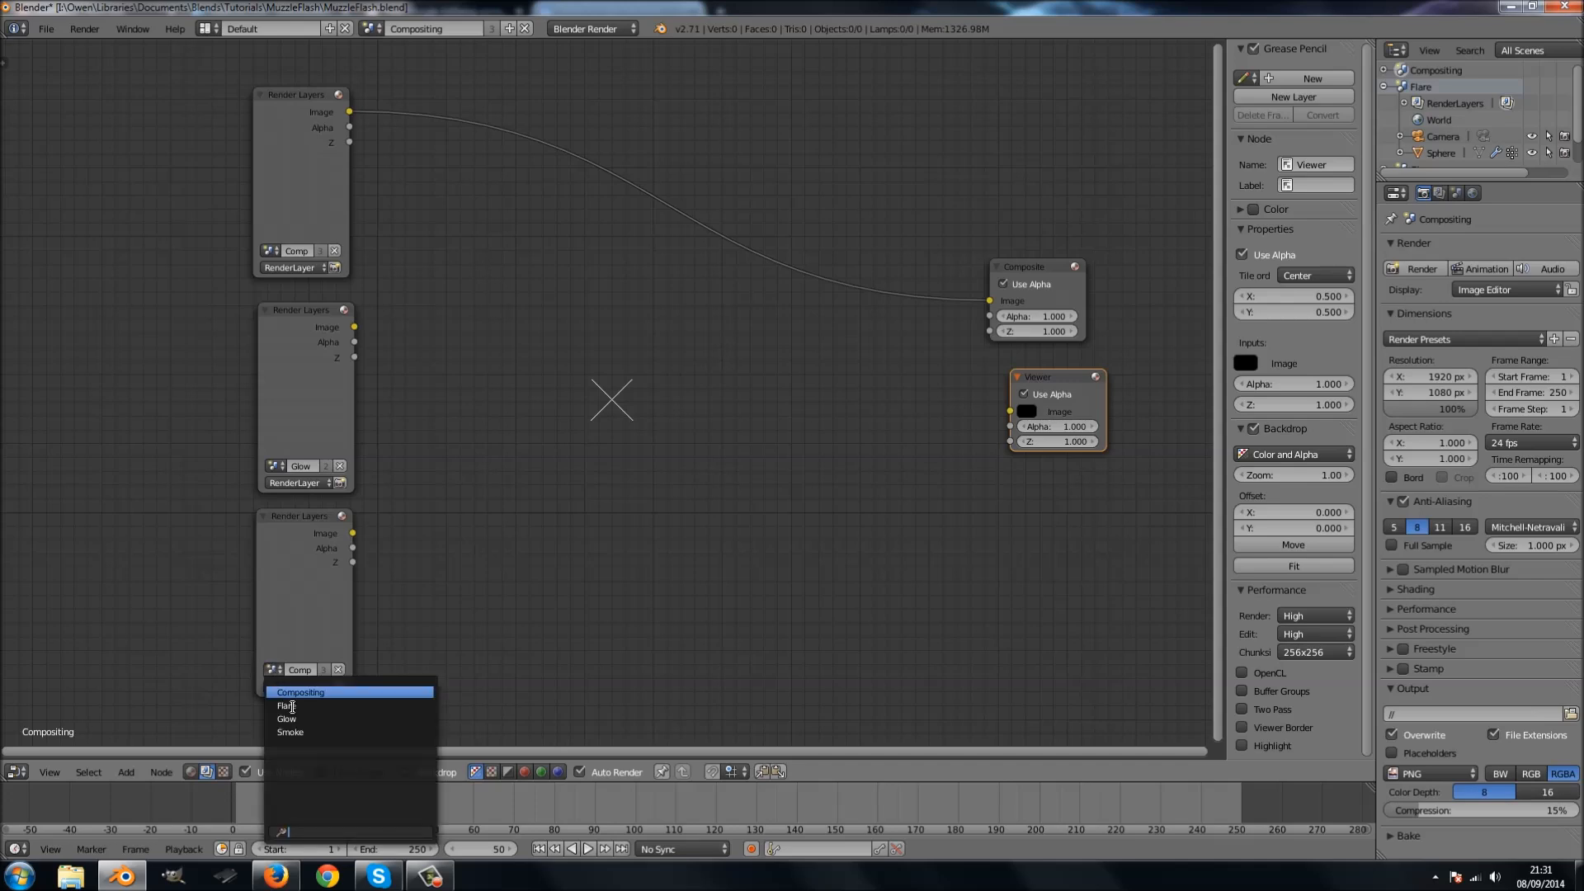
{"action": "left_click", "coordinate": [290, 732]}
{"action": "left_click", "coordinate": [271, 251]}
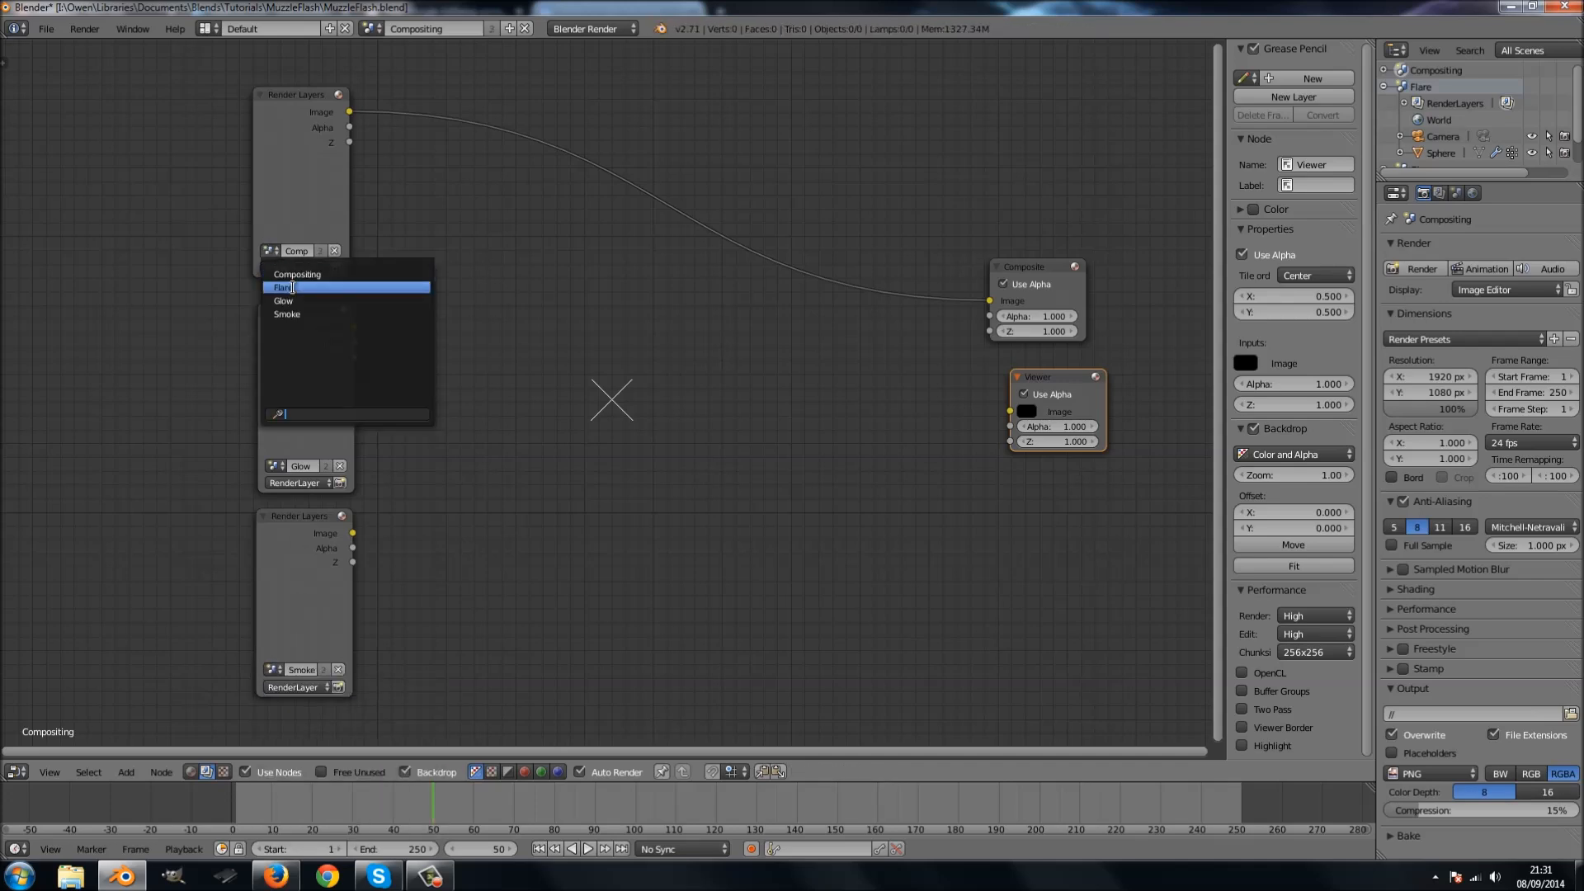
{"action": "left_click", "coordinate": [292, 287]}
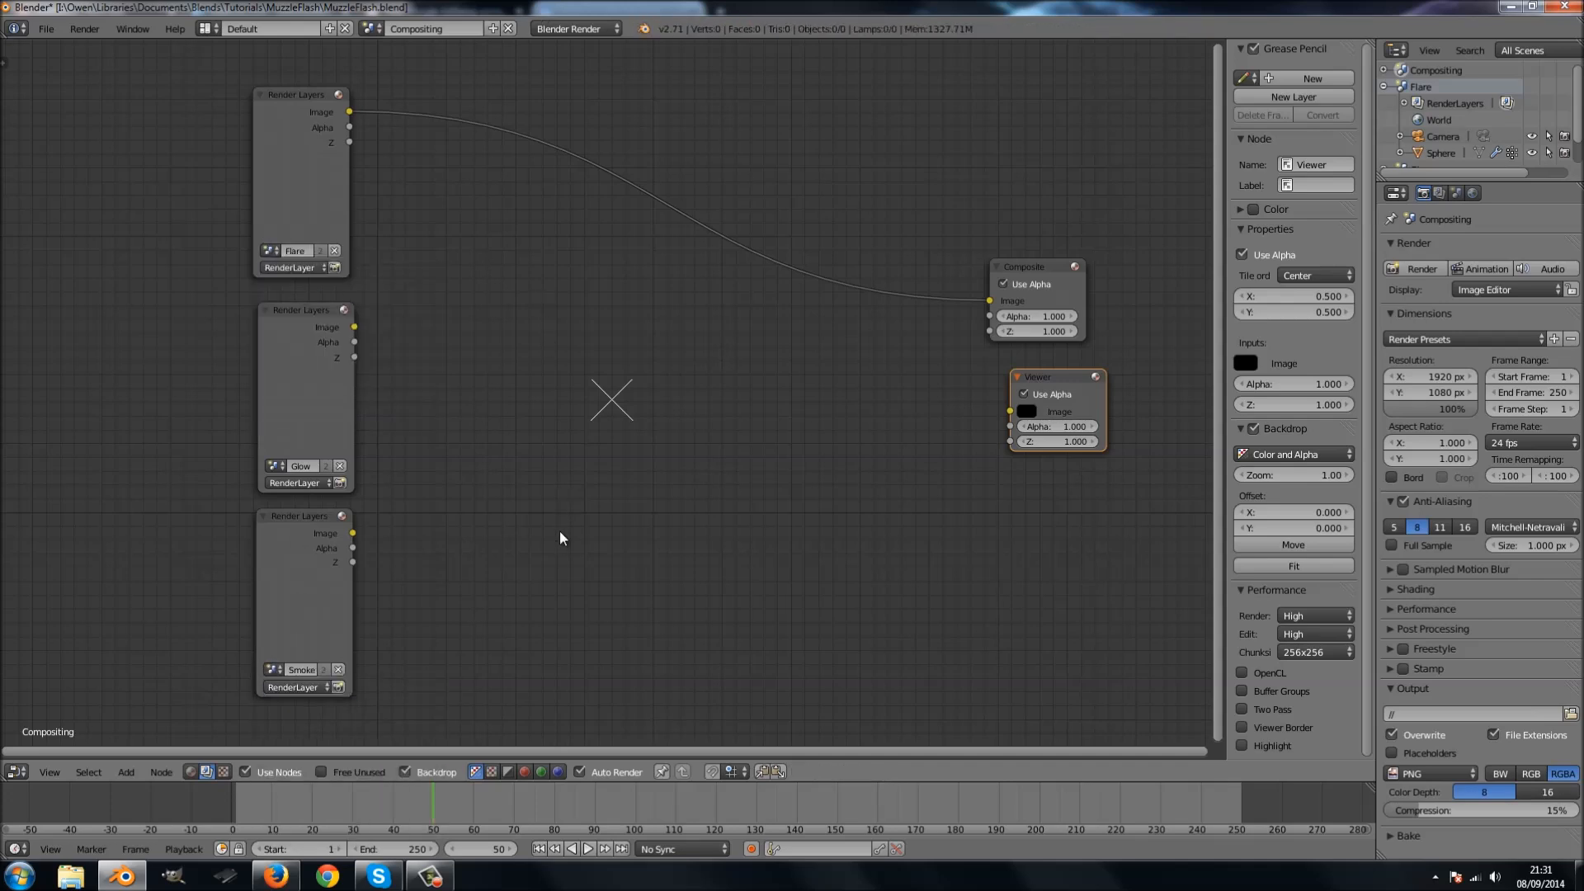
Add a Mask input node below the Smoke Render Layers node and enable its Anti-Alias option.
{"action": "middle_click_drag", "start_coordinate": [565, 523], "coordinate": [557, 379]}
{"action": "key", "text": "shift+a"}
{"action": "mouse_move", "coordinate": [474, 672]}
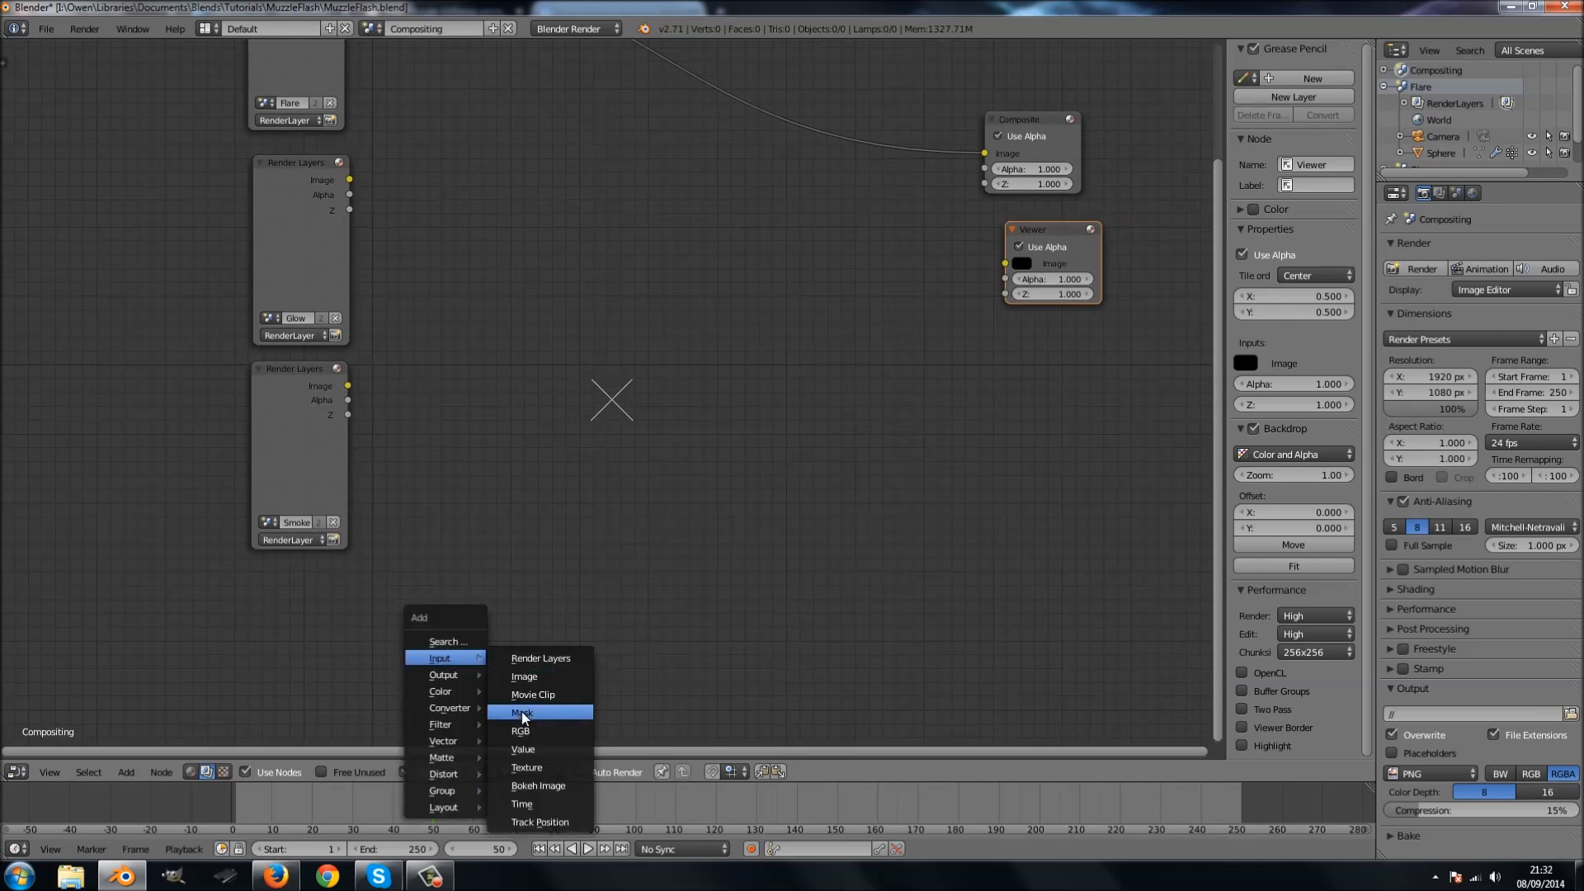
{"action": "left_click", "coordinate": [523, 713]}
{"action": "left_click", "coordinate": [377, 583]}
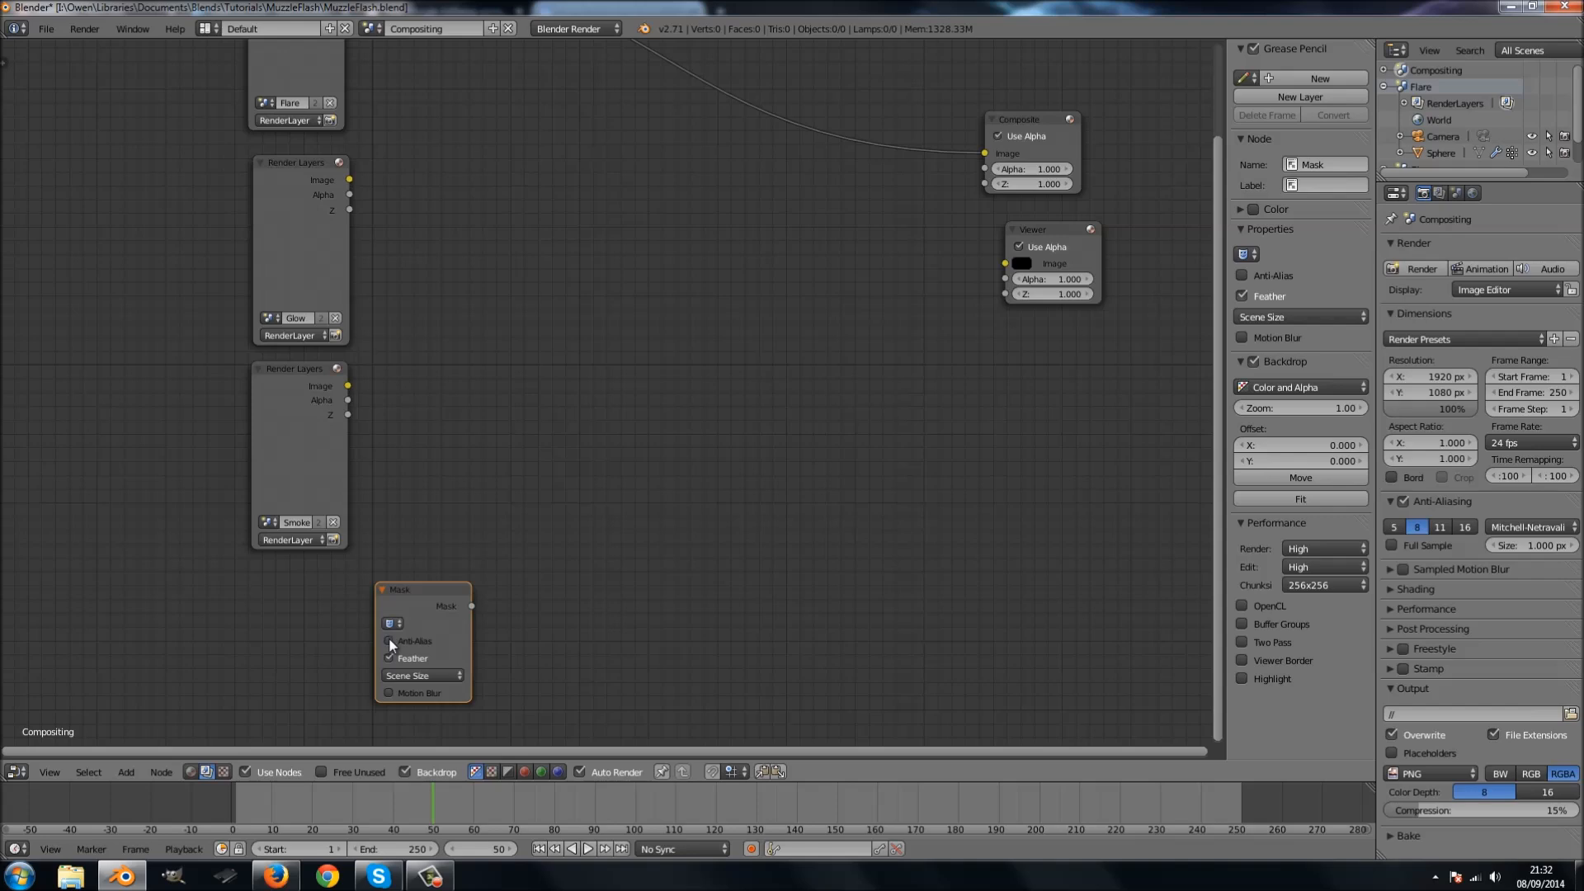
{"action": "left_click", "coordinate": [388, 640]}
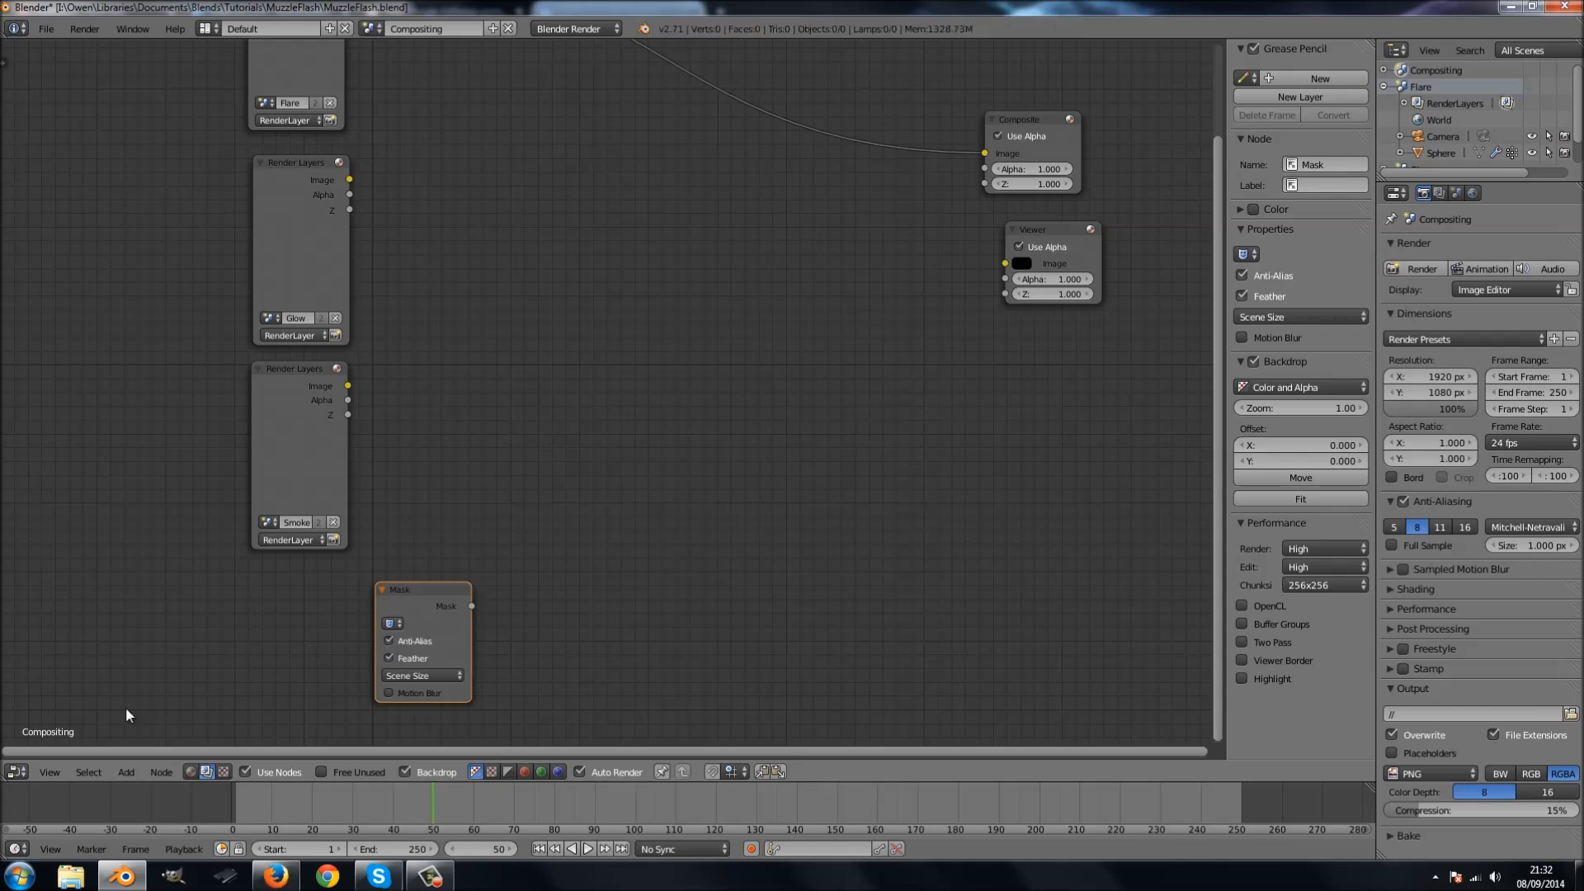
Switch the area to the Movie Clip Editor and open Flare_Raw.mp4 from the Videos folder.
{"action": "left_click", "coordinate": [17, 771]}
{"action": "left_click", "coordinate": [13, 779]}
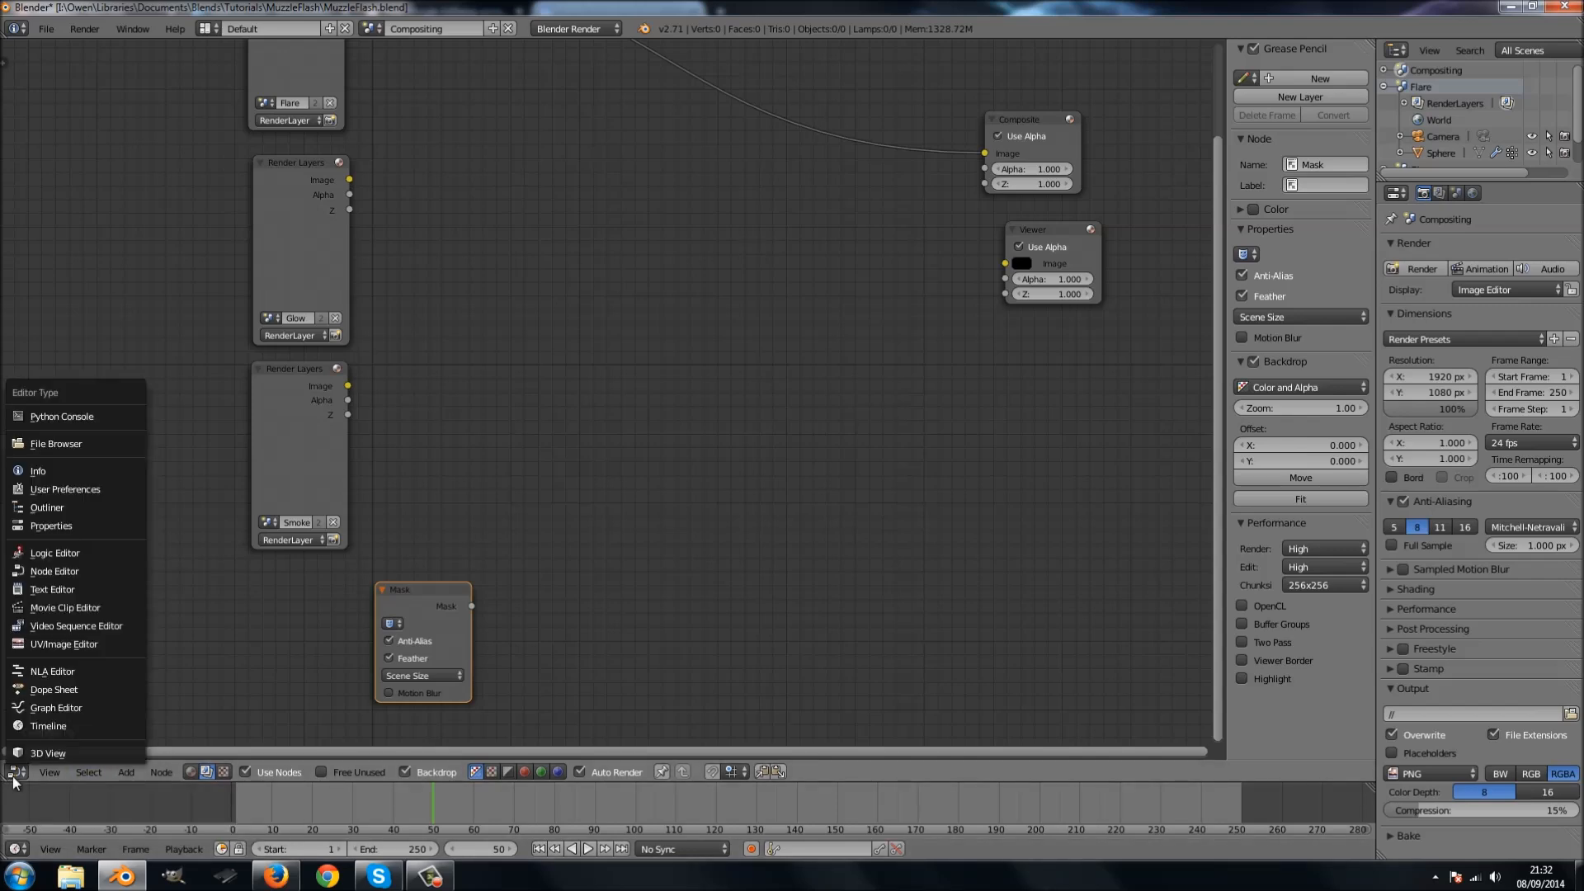
{"action": "left_click", "coordinate": [81, 607]}
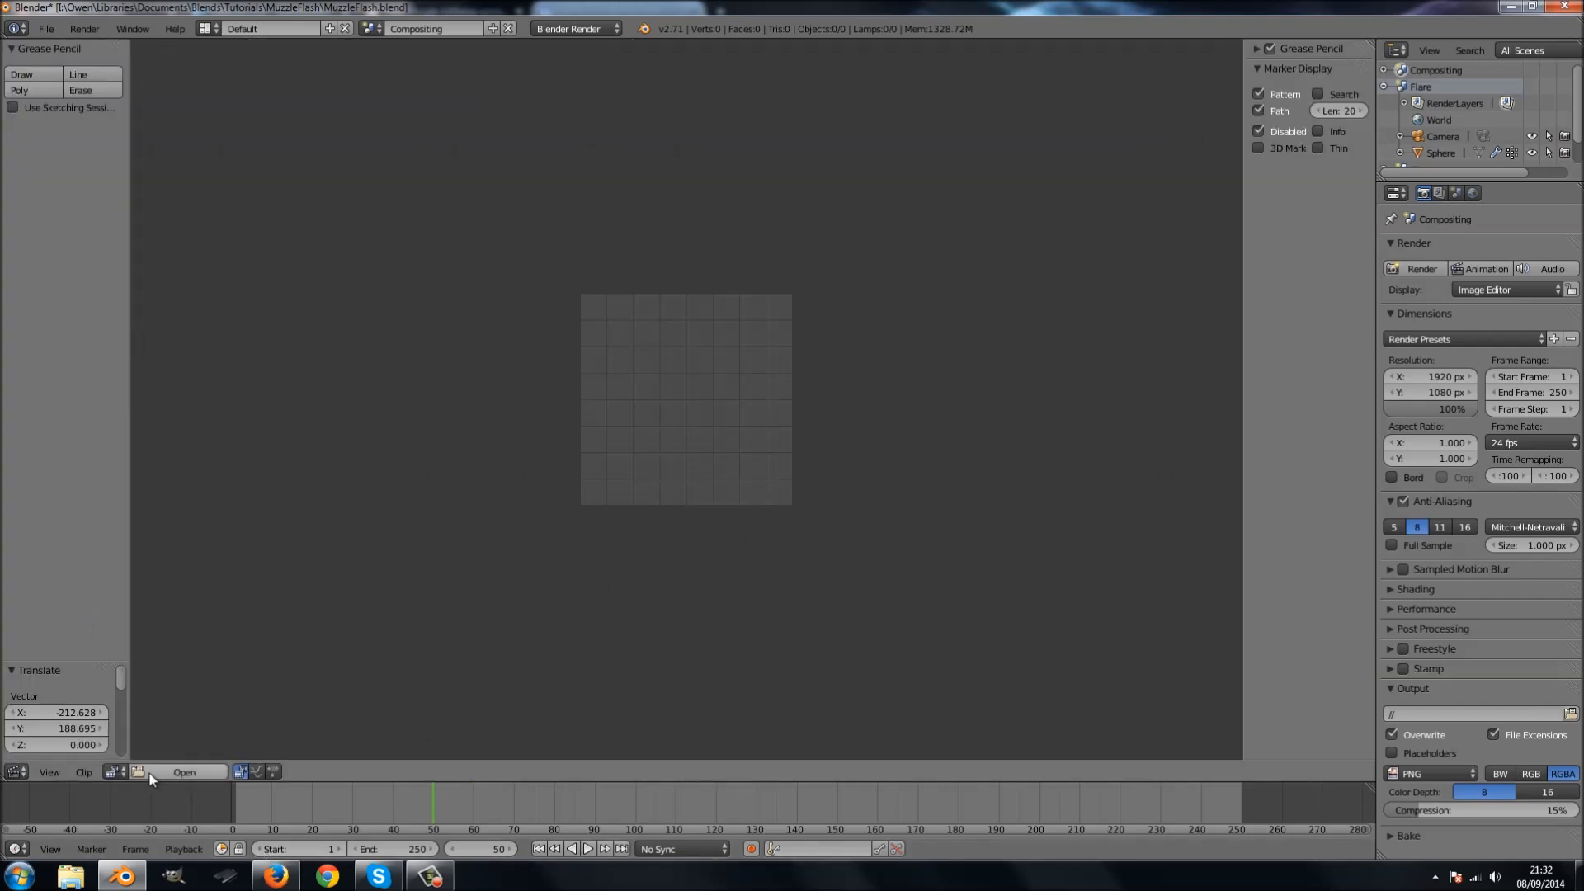
{"action": "left_click", "coordinate": [115, 771]}
{"action": "left_click", "coordinate": [173, 772]}
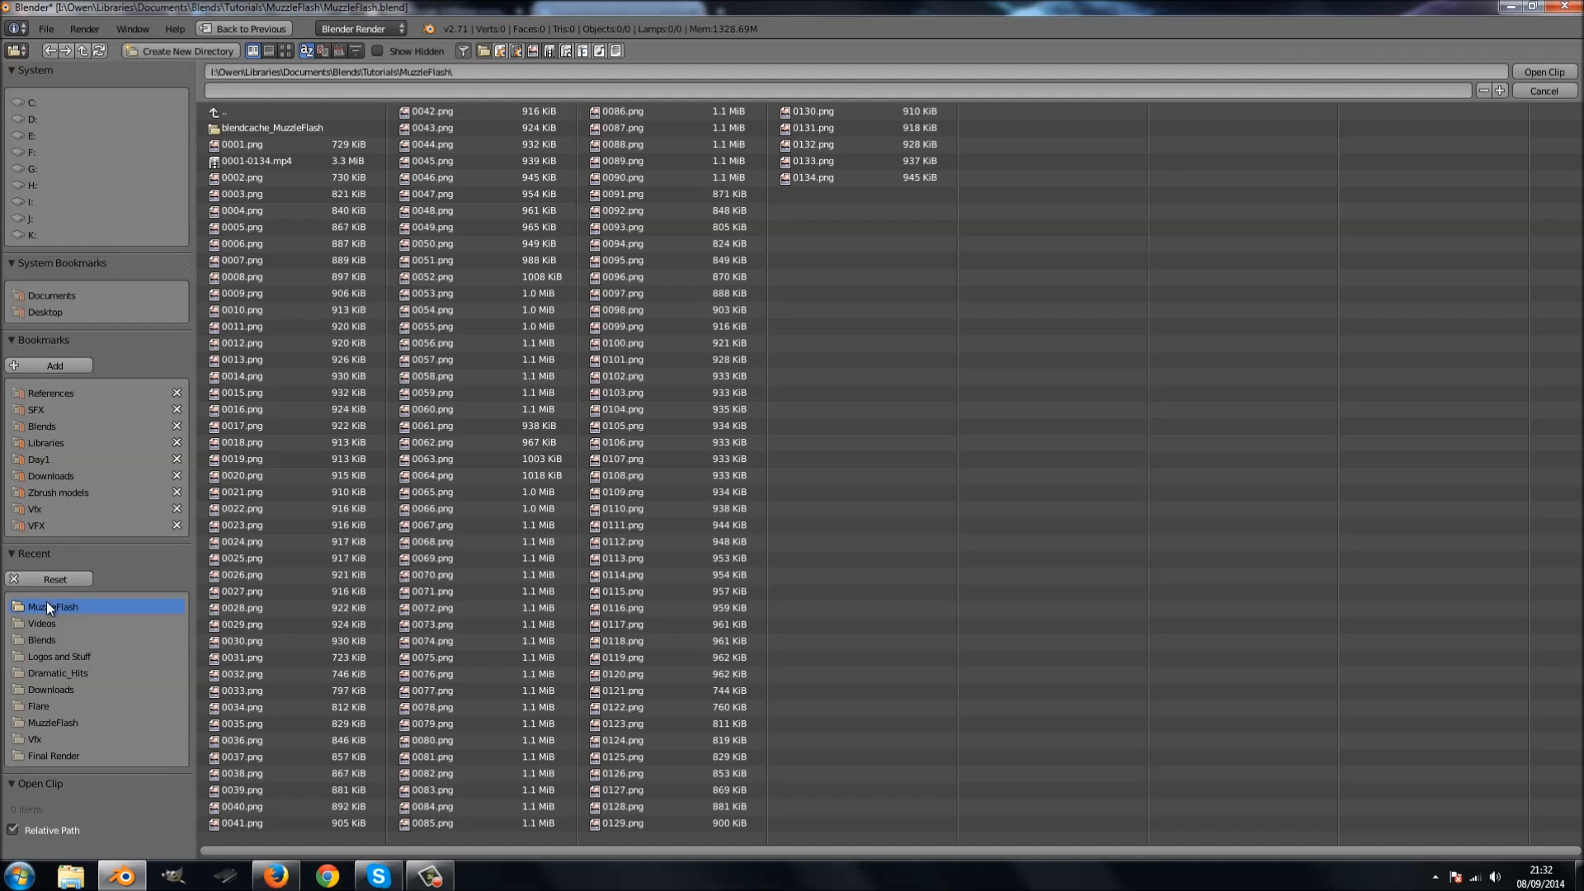
{"action": "left_click", "coordinate": [43, 623]}
{"action": "left_click", "coordinate": [254, 294]}
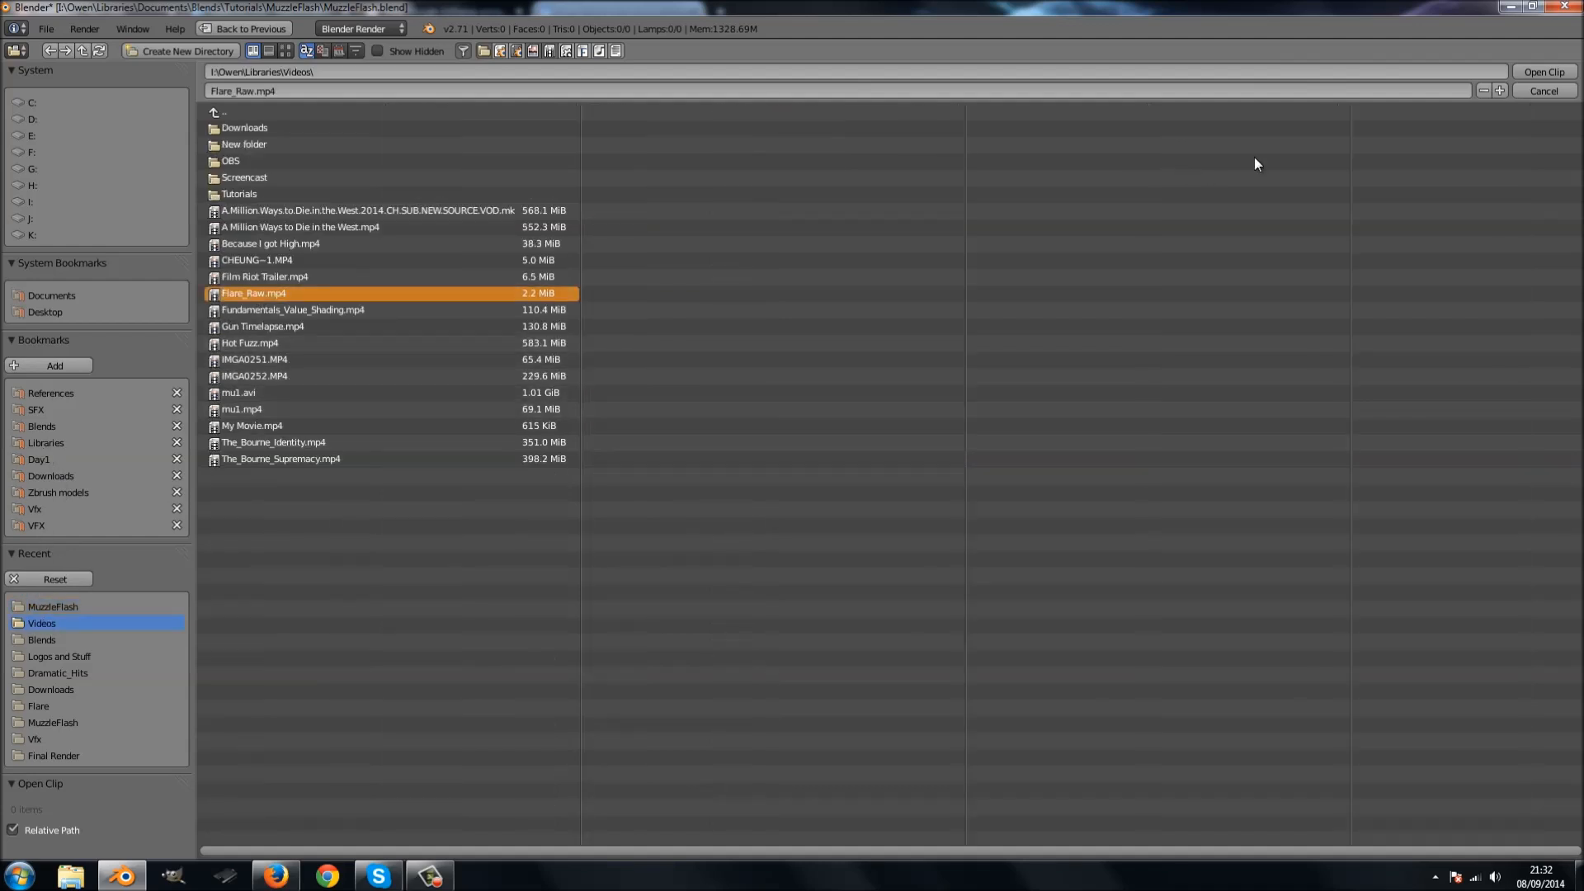
{"action": "left_click", "coordinate": [1542, 74]}
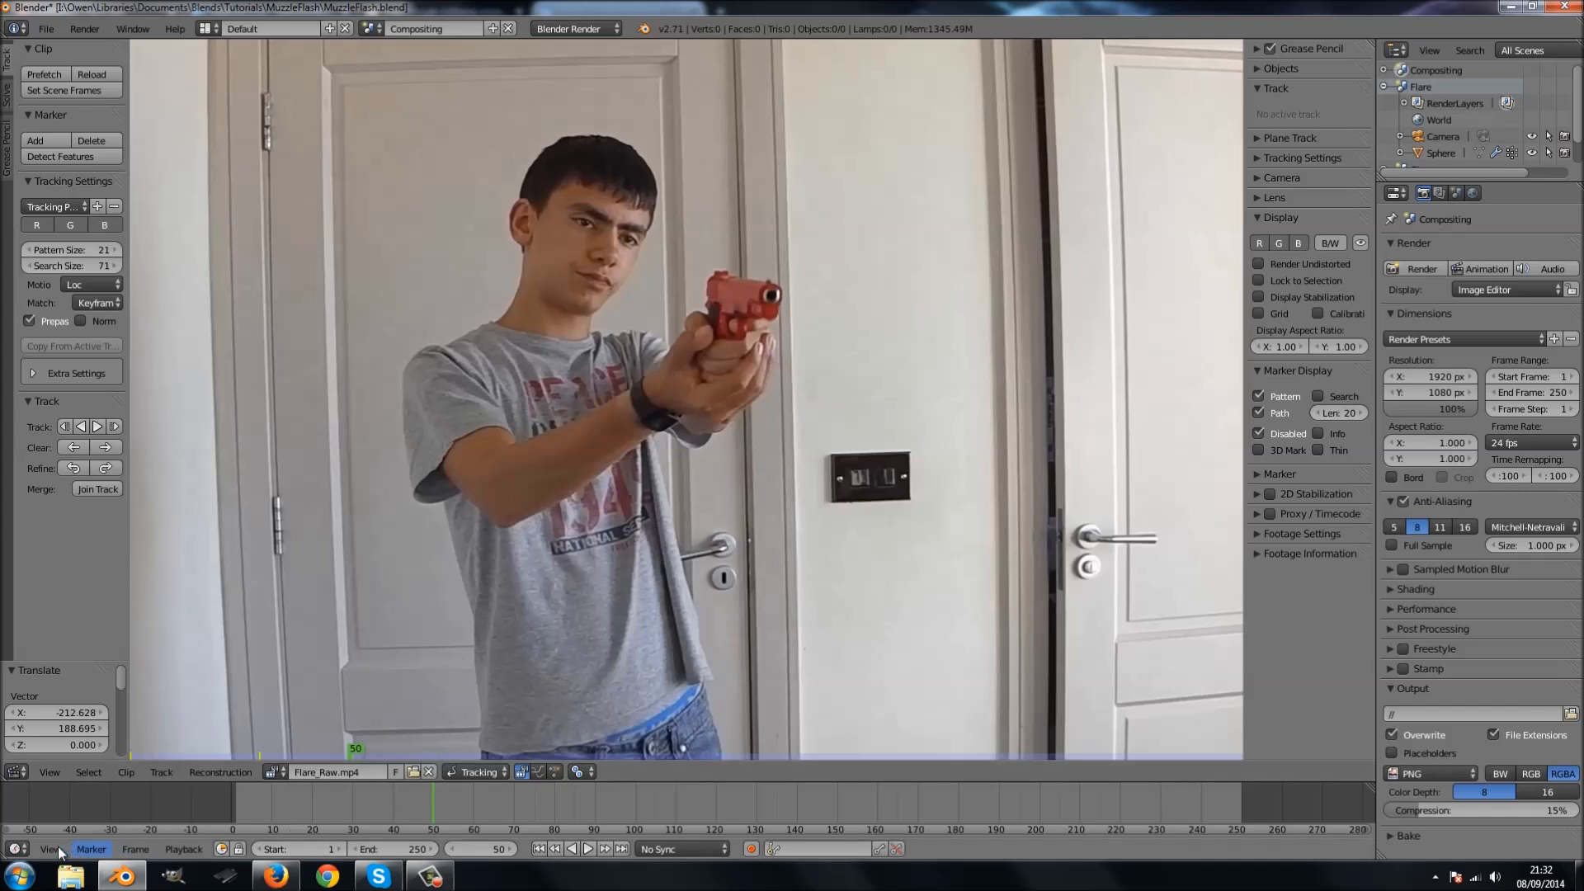
Switch the clip editor from Tracking to Mask mode and create a new mask.
{"action": "left_click", "coordinate": [464, 773]}
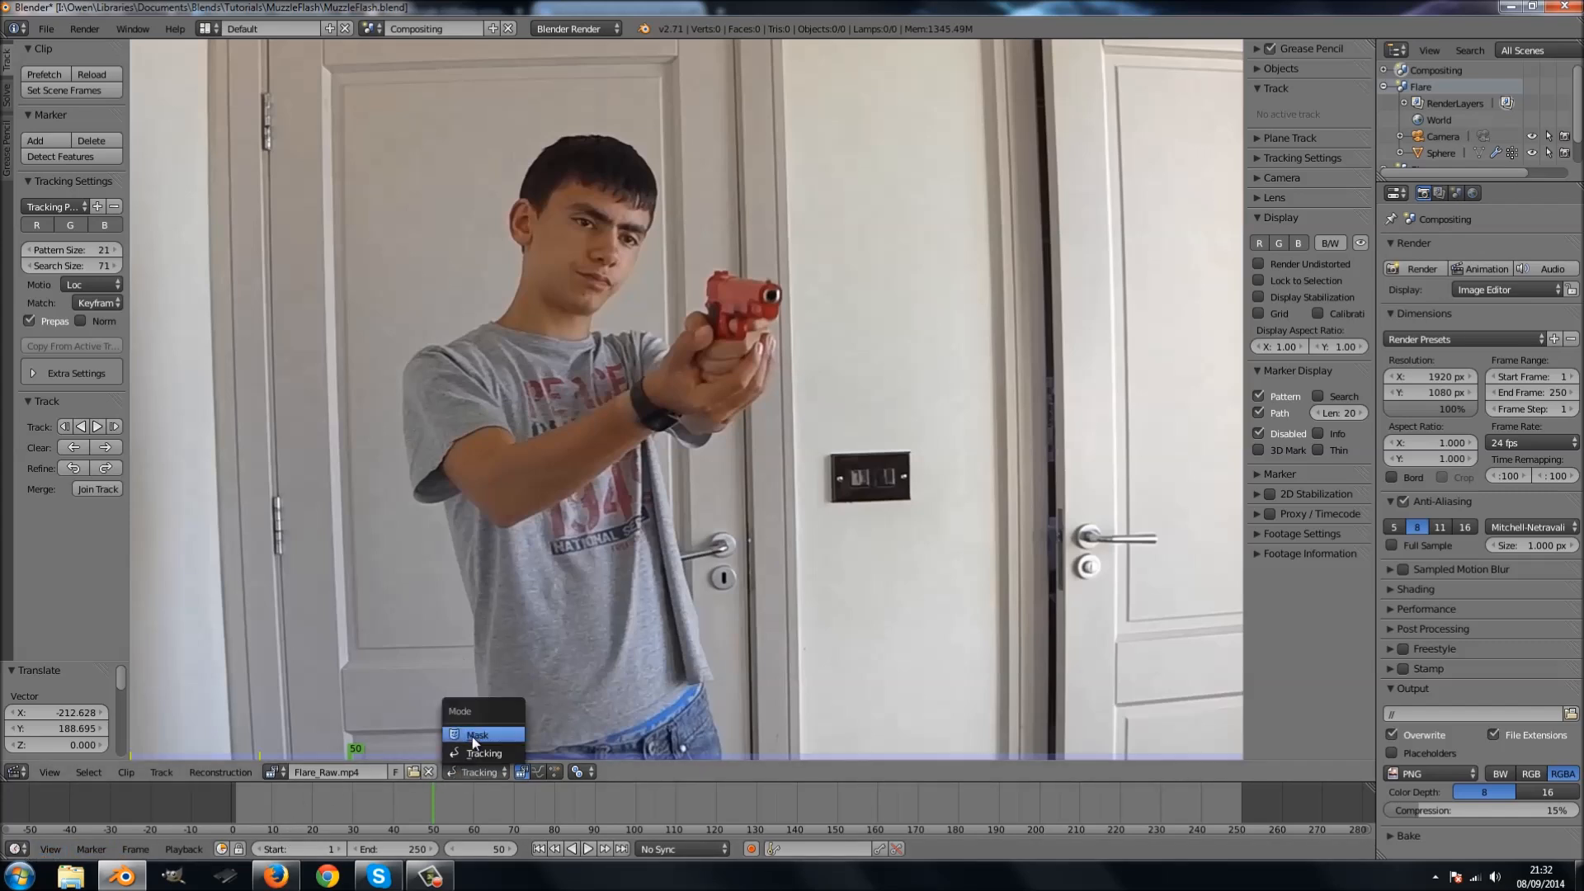
{"action": "left_click", "coordinate": [474, 735]}
{"action": "left_click", "coordinate": [477, 771]}
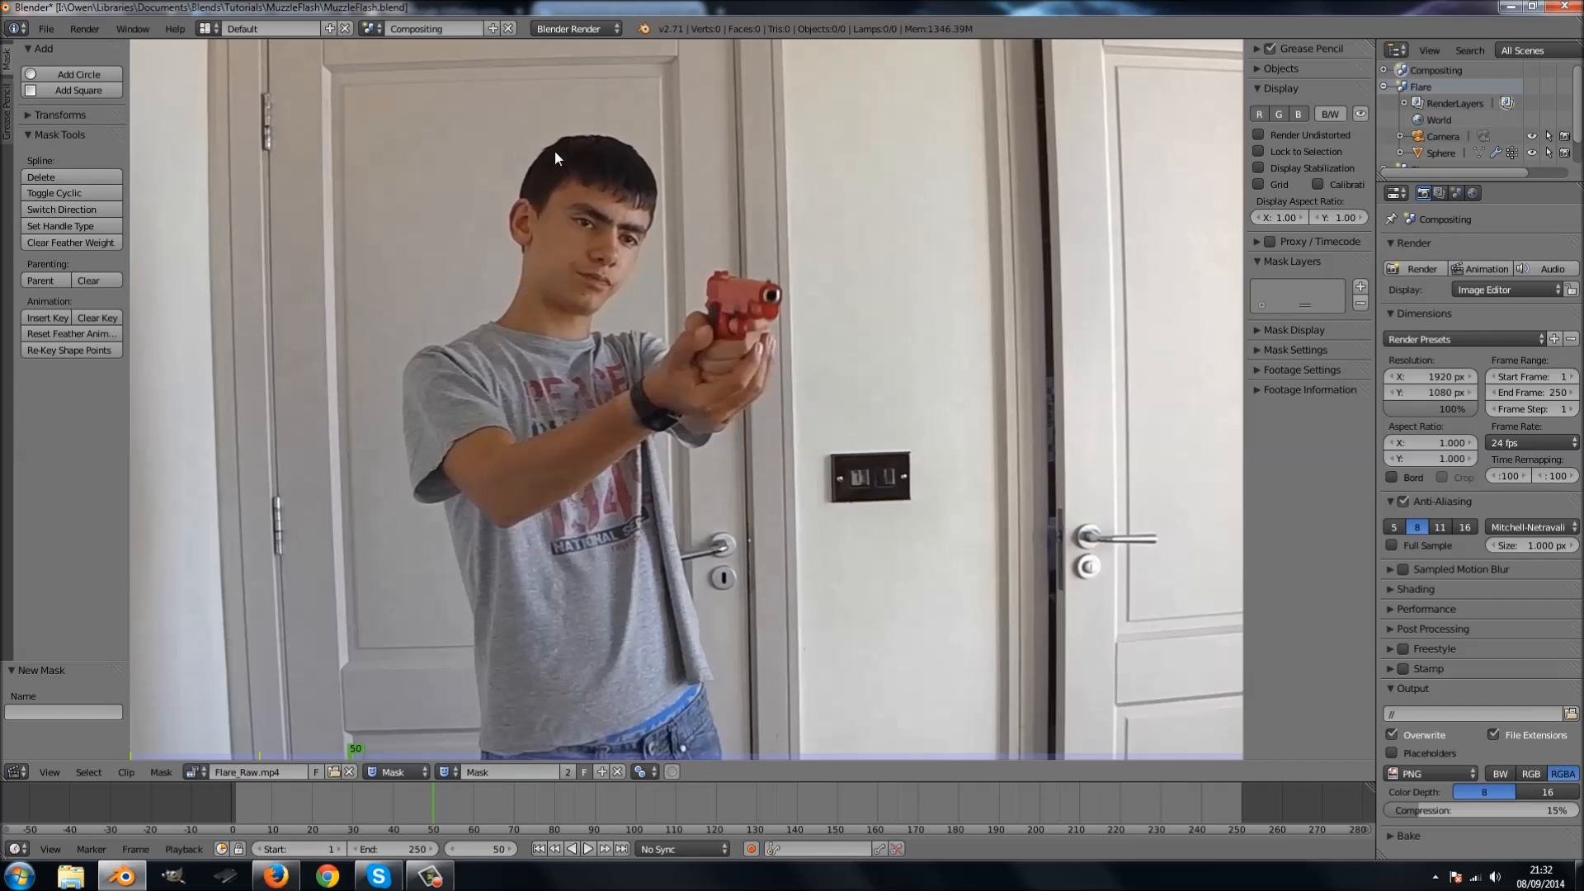
Start a mask spline on the actor, placing points over the crown of the head and down to the temple.
{"action": "left_click", "coordinate": [581, 140], "text": "ctrl"}
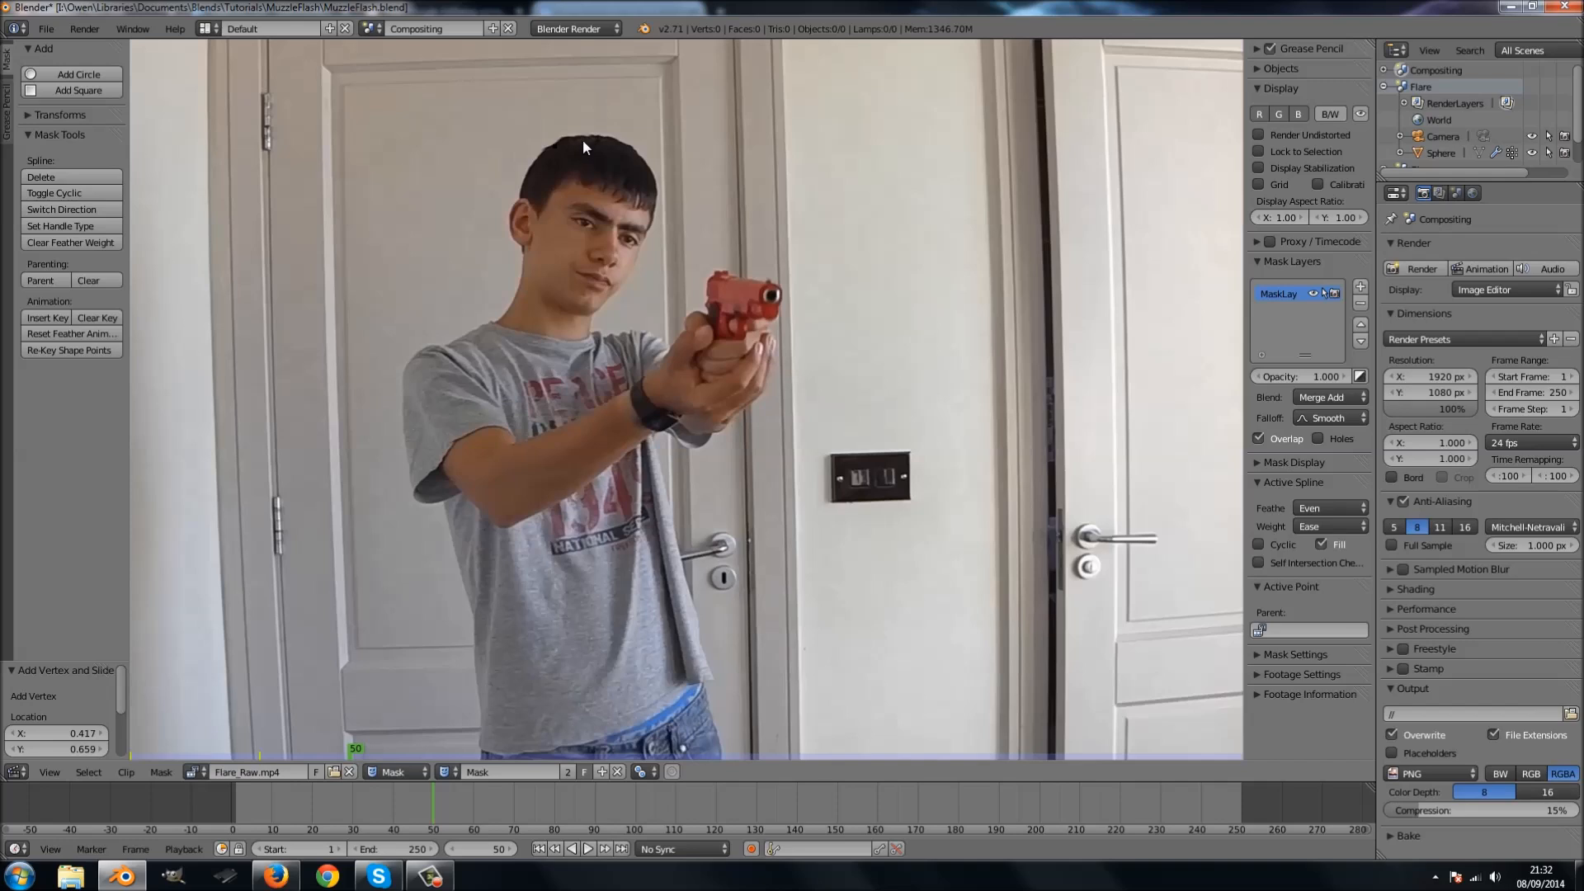
{"action": "left_click", "coordinate": [634, 172], "text": "ctrl"}
{"action": "key", "text": "g"}
{"action": "left_click", "coordinate": [639, 160]}
{"action": "right_click", "coordinate": [650, 187]}
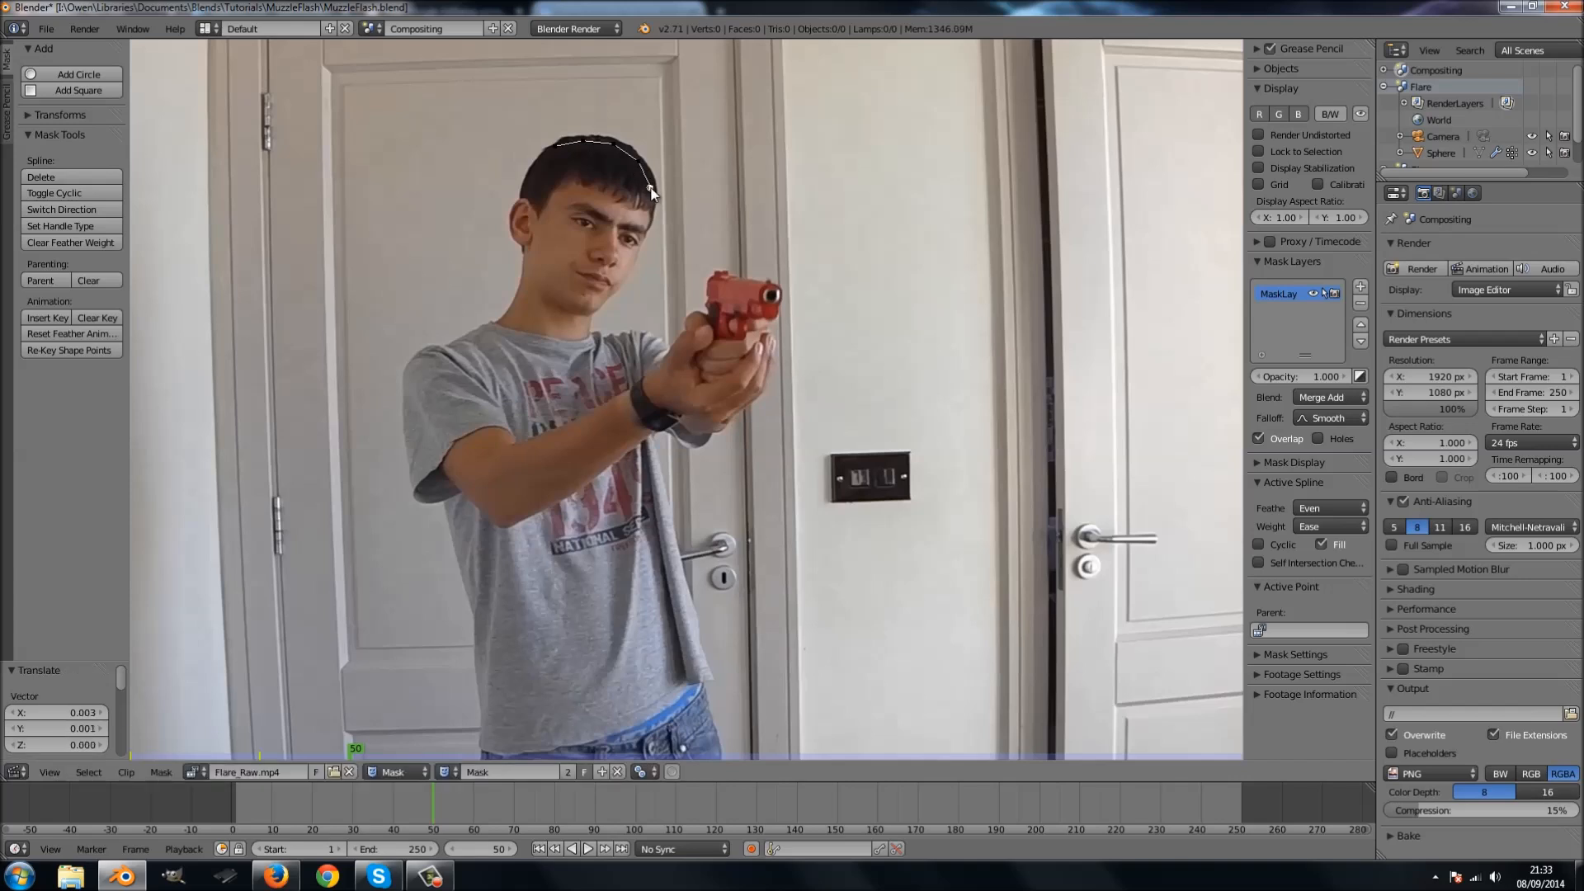
{"action": "left_click", "coordinate": [650, 213], "text": "ctrl"}
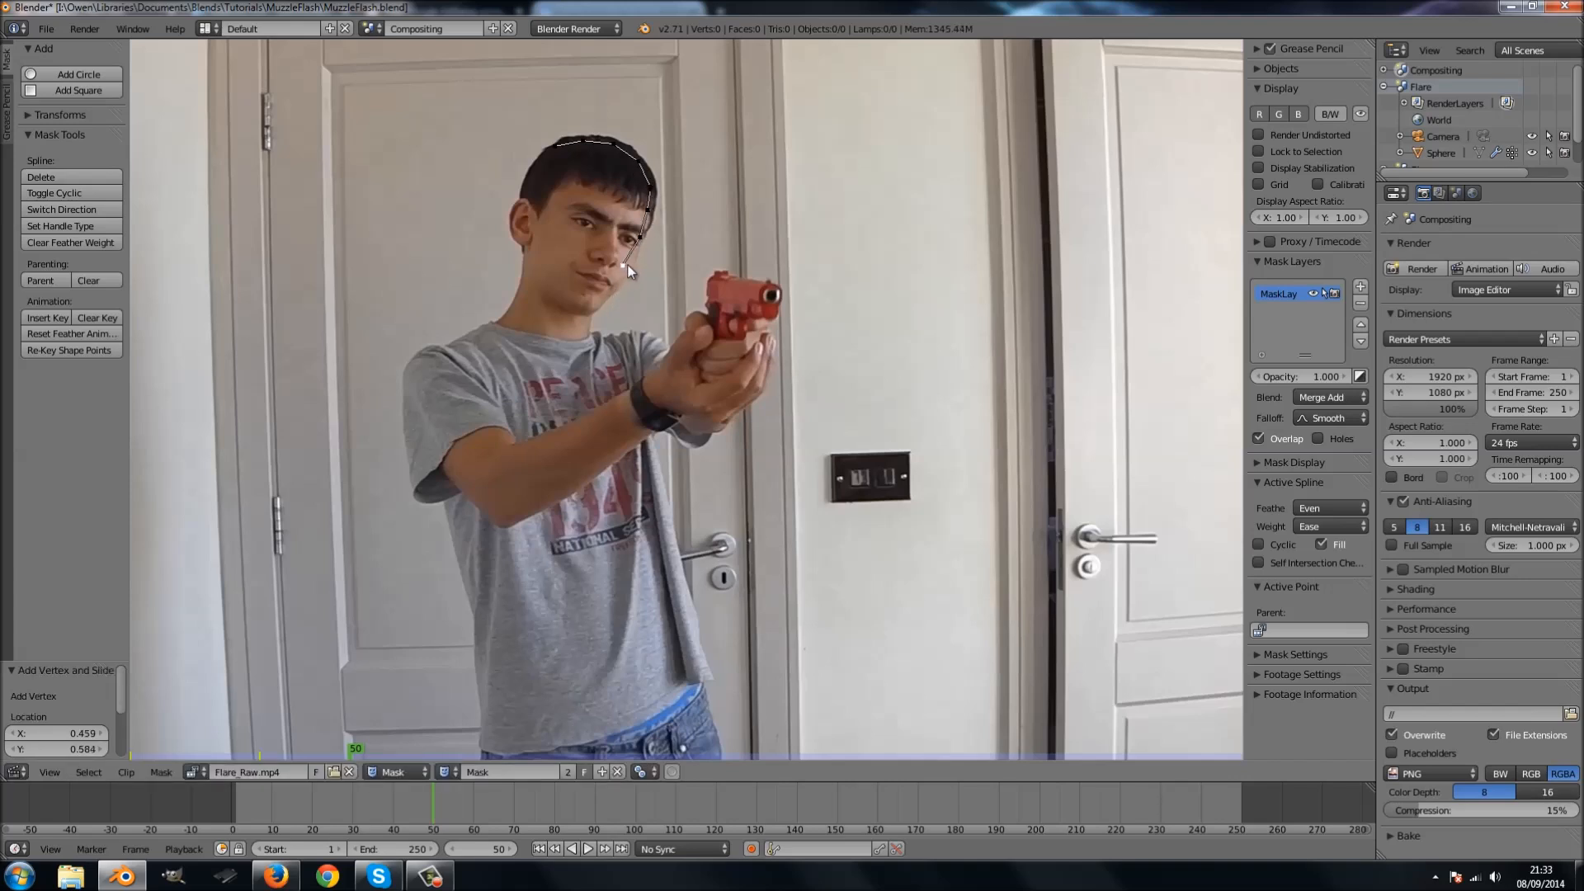
Continue the mask spline down the cheek and neck and across the shoulder to the far raised arm.
{"action": "left_click", "coordinate": [613, 291], "text": "ctrl"}
{"action": "left_click", "coordinate": [621, 342], "text": "ctrl"}
{"action": "left_click", "coordinate": [649, 337], "text": "ctrl"}
{"action": "left_click", "coordinate": [659, 349], "text": "ctrl"}
Continue the mask spline around the pistol and the gripping hands, back to the wrist.
{"action": "left_click", "coordinate": [768, 286], "text": "ctrl"}
{"action": "left_click", "coordinate": [763, 311], "text": "ctrl"}
{"action": "left_click", "coordinate": [742, 318], "text": "ctrl"}
{"action": "left_click_drag", "start_coordinate": [763, 324], "coordinate": [764, 352], "text": "ctrl"}
{"action": "left_click", "coordinate": [741, 406], "text": "ctrl"}
{"action": "left_click", "coordinate": [677, 402], "text": "ctrl"}
Trace the mask spline along the underside of the near forearm to the elbow and back toward the wrist.
{"action": "left_click", "coordinate": [626, 437], "text": "ctrl"}
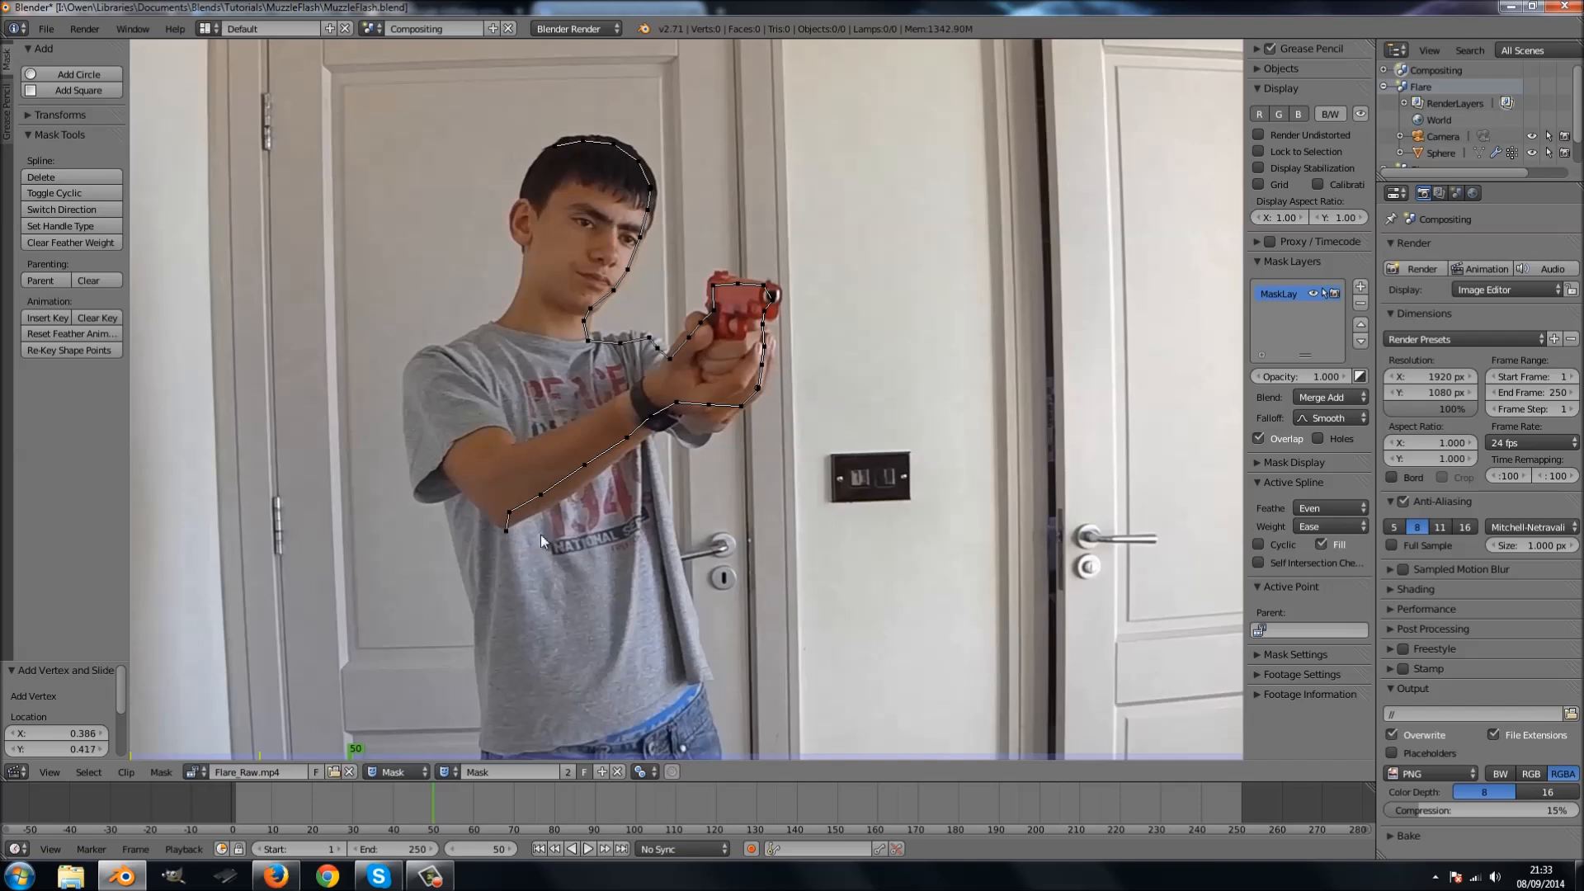
{"action": "left_click", "coordinate": [523, 521], "text": "ctrl"}
{"action": "left_click", "coordinate": [624, 458], "text": "ctrl"}
{"action": "left_click", "coordinate": [647, 442], "text": "ctrl"}
Trace the mask spline down the shirt edge on the pistol side and across the shirt's hem.
{"action": "left_click", "coordinate": [661, 484], "text": "ctrl"}
{"action": "left_click", "coordinate": [676, 585], "text": "ctrl"}
{"action": "left_click_drag", "start_coordinate": [674, 637], "coordinate": [682, 638], "text": "ctrl"}
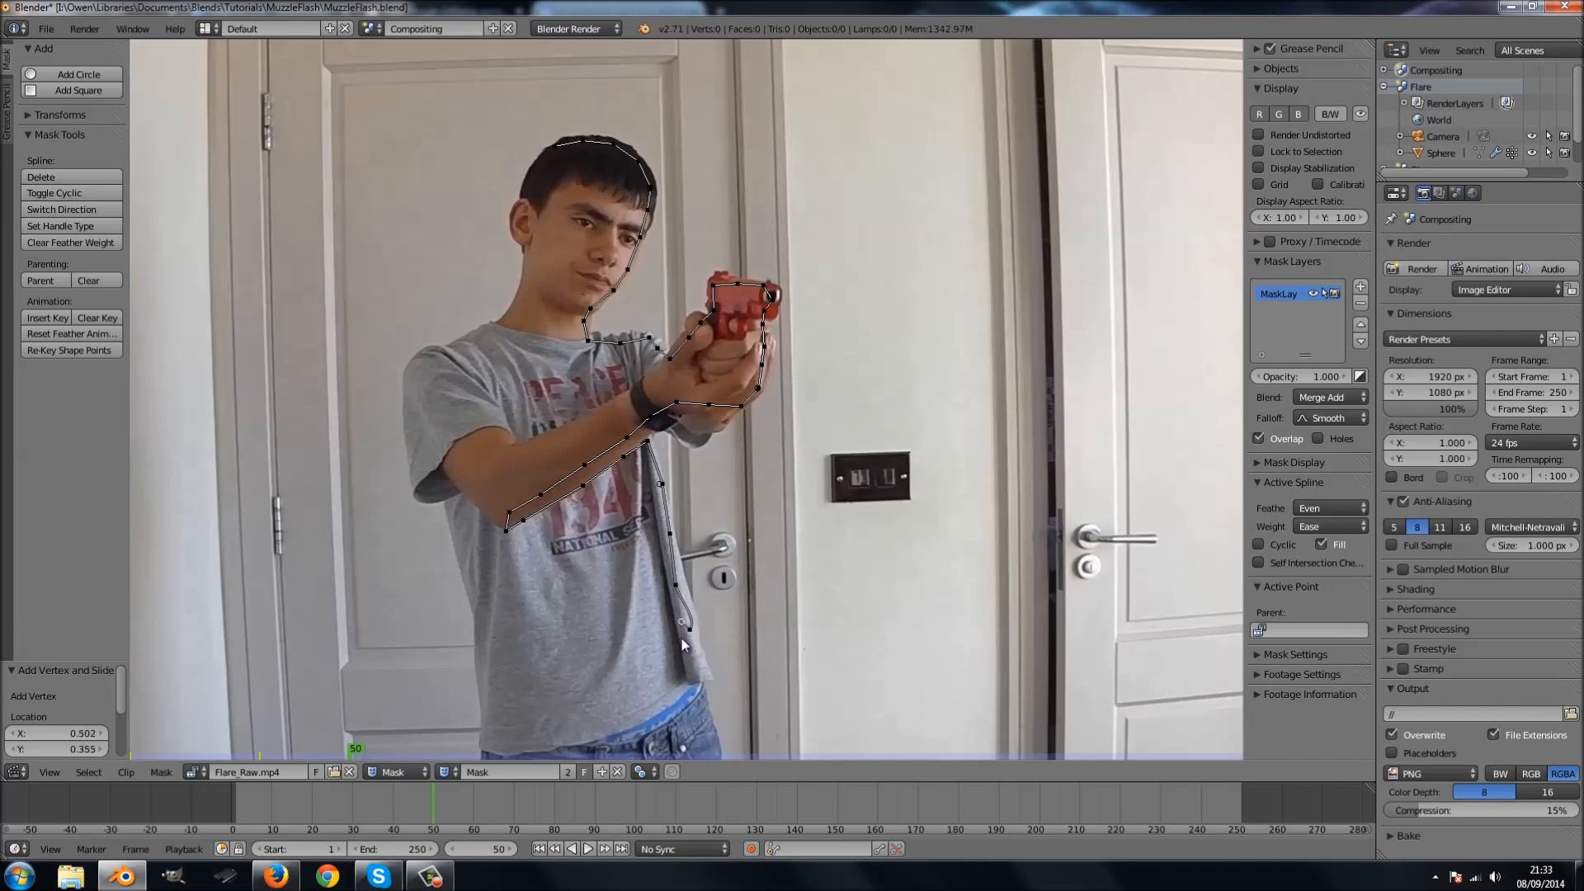
{"action": "left_click", "coordinate": [677, 670], "text": "ctrl"}
{"action": "left_click", "coordinate": [498, 724], "text": "ctrl"}
Trace the mask spline up the shirt's other side, sleeve, shoulder and neck to the head, and close it into a loop.
{"action": "left_click", "coordinate": [482, 622], "text": "ctrl"}
{"action": "left_click", "coordinate": [426, 400], "text": "ctrl"}
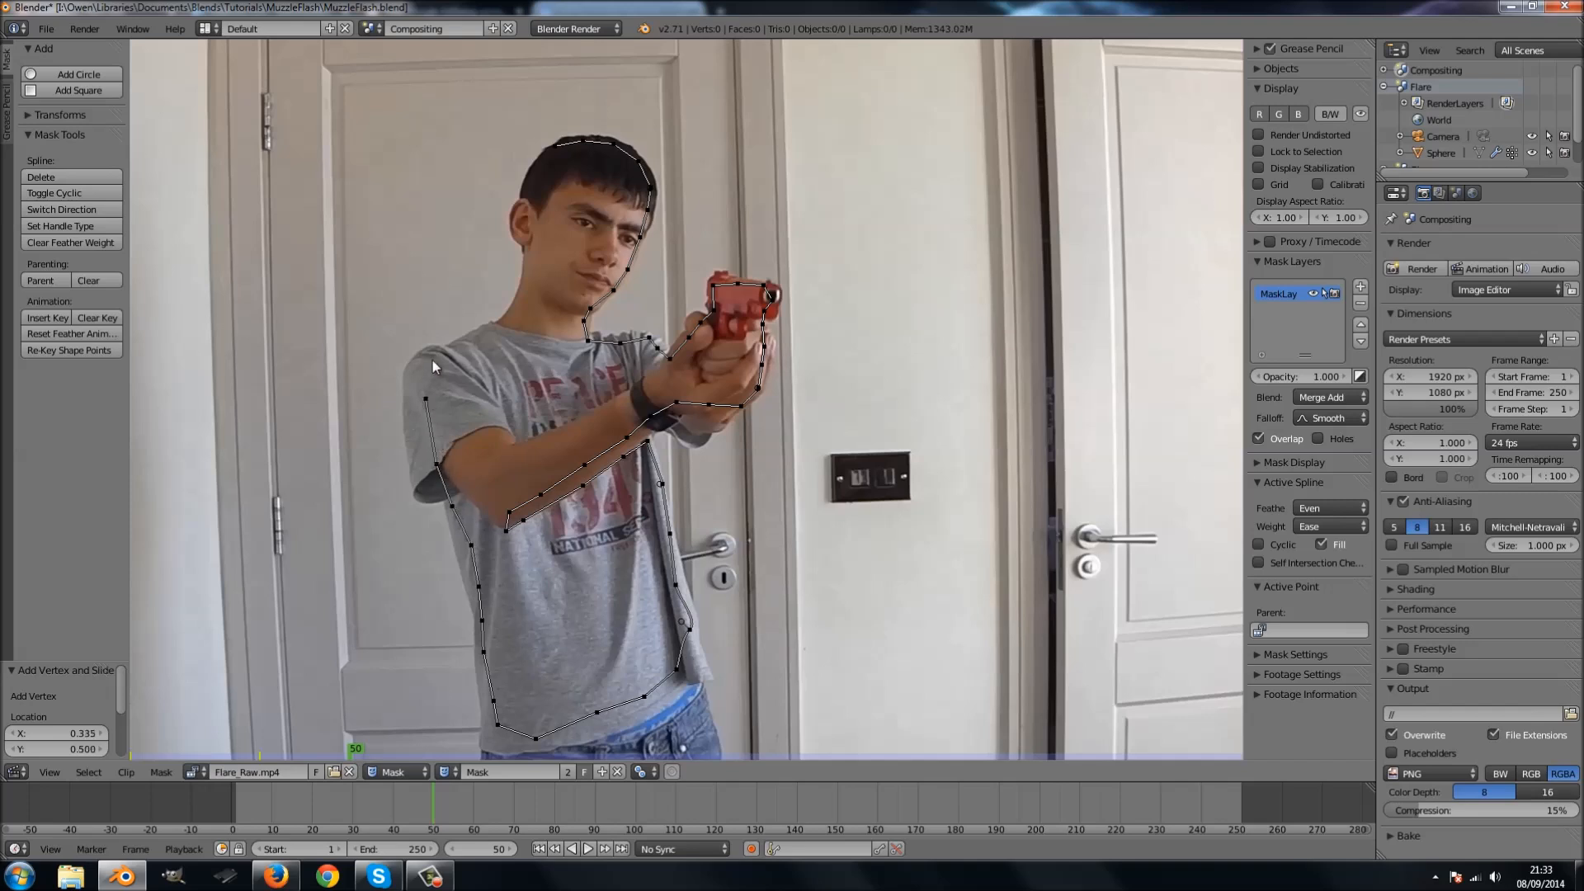
{"action": "left_click", "coordinate": [528, 287], "text": "ctrl"}
{"action": "left_click", "coordinate": [552, 161], "text": "ctrl"}
{"action": "key", "text": "alt+c"}
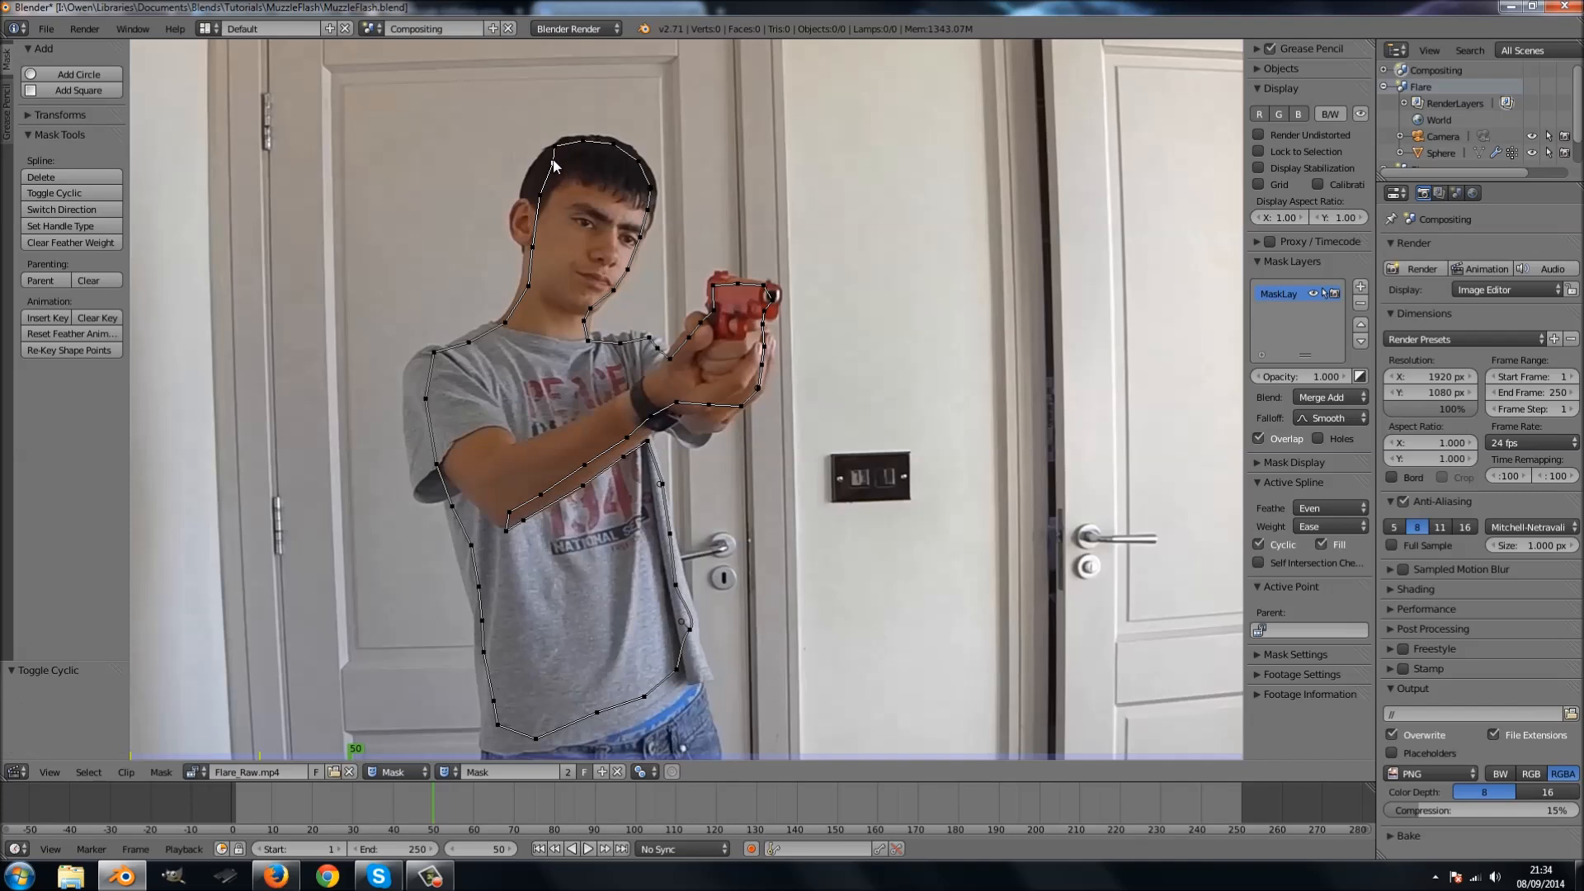
Nudge the mask point at the back of the hair outward and compare the mask with the footage on frames 51 to 53.
{"action": "key", "text": "g"}
{"action": "left_click", "coordinate": [547, 164]}
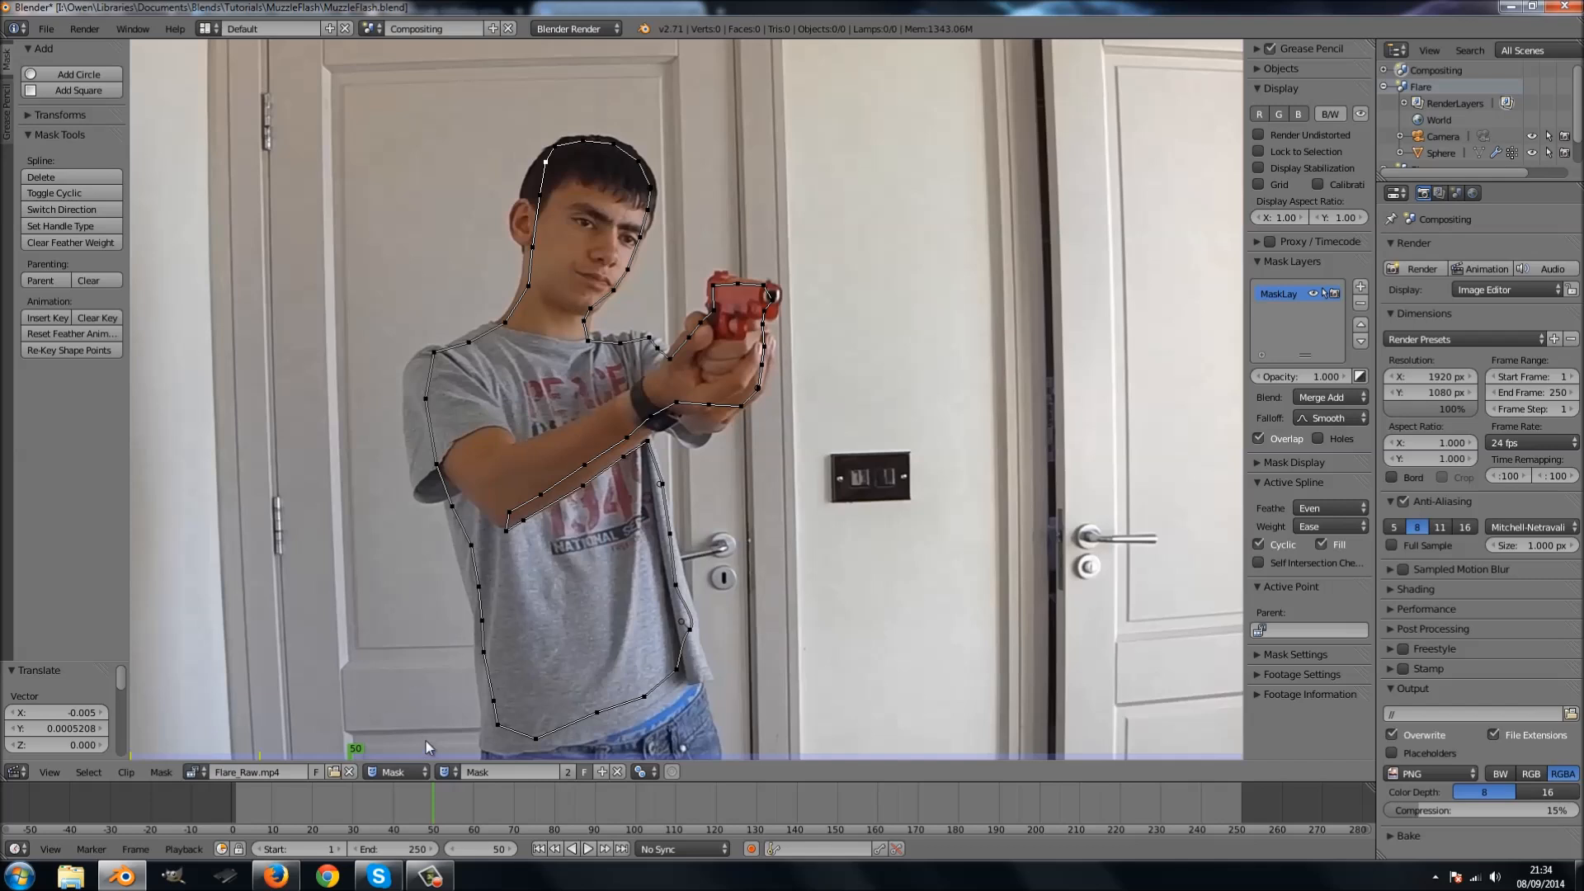
{"action": "key", "text": "Right"}
{"action": "key", "text": "Right"}
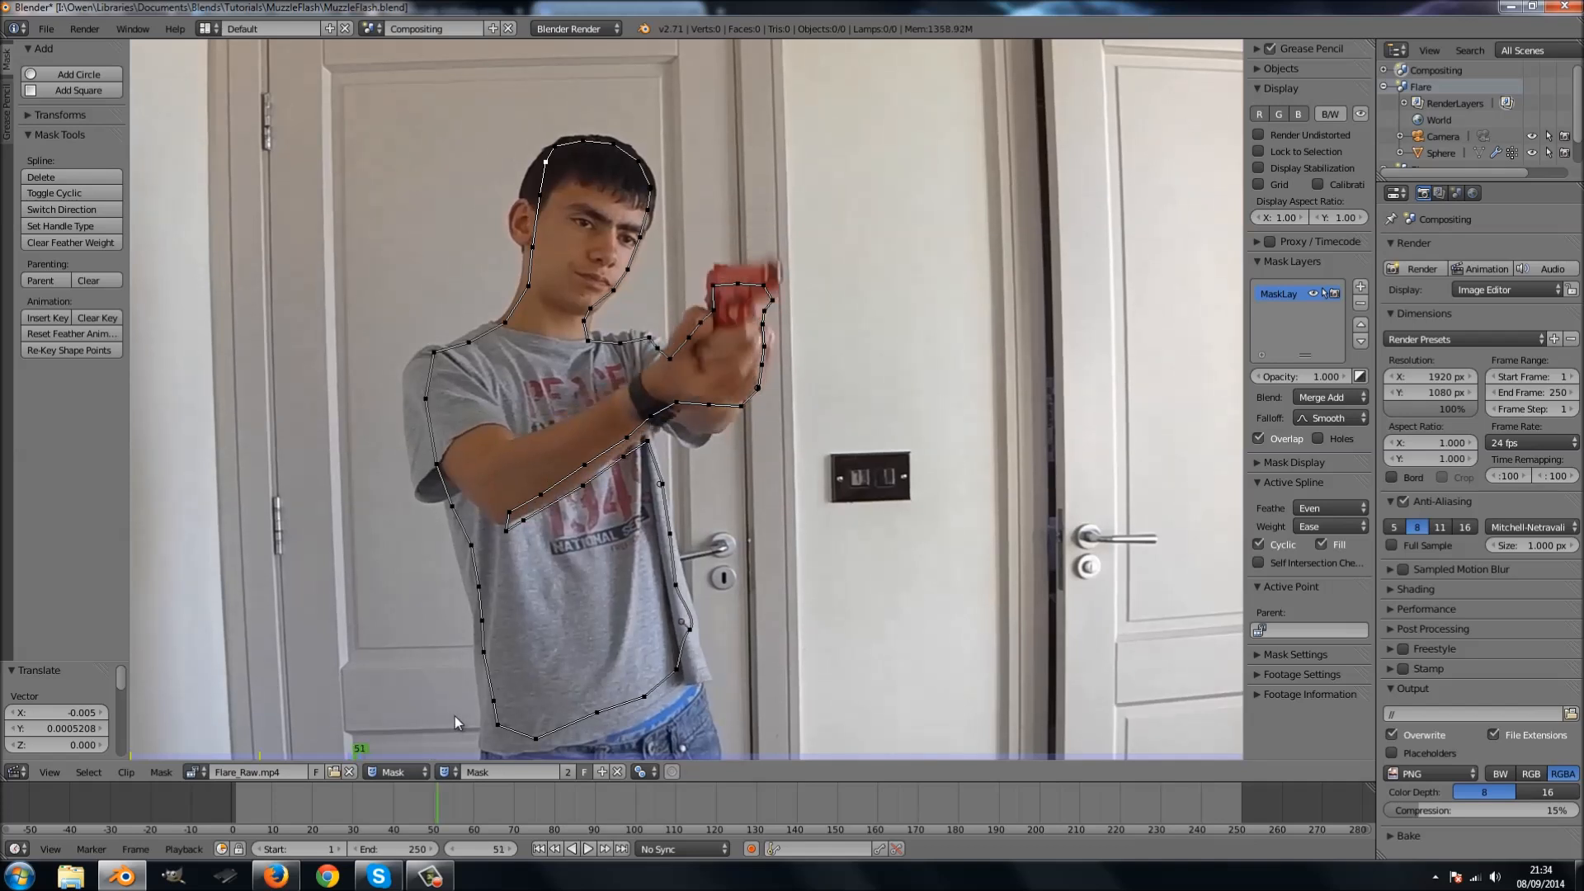
{"action": "key", "text": "Right"}
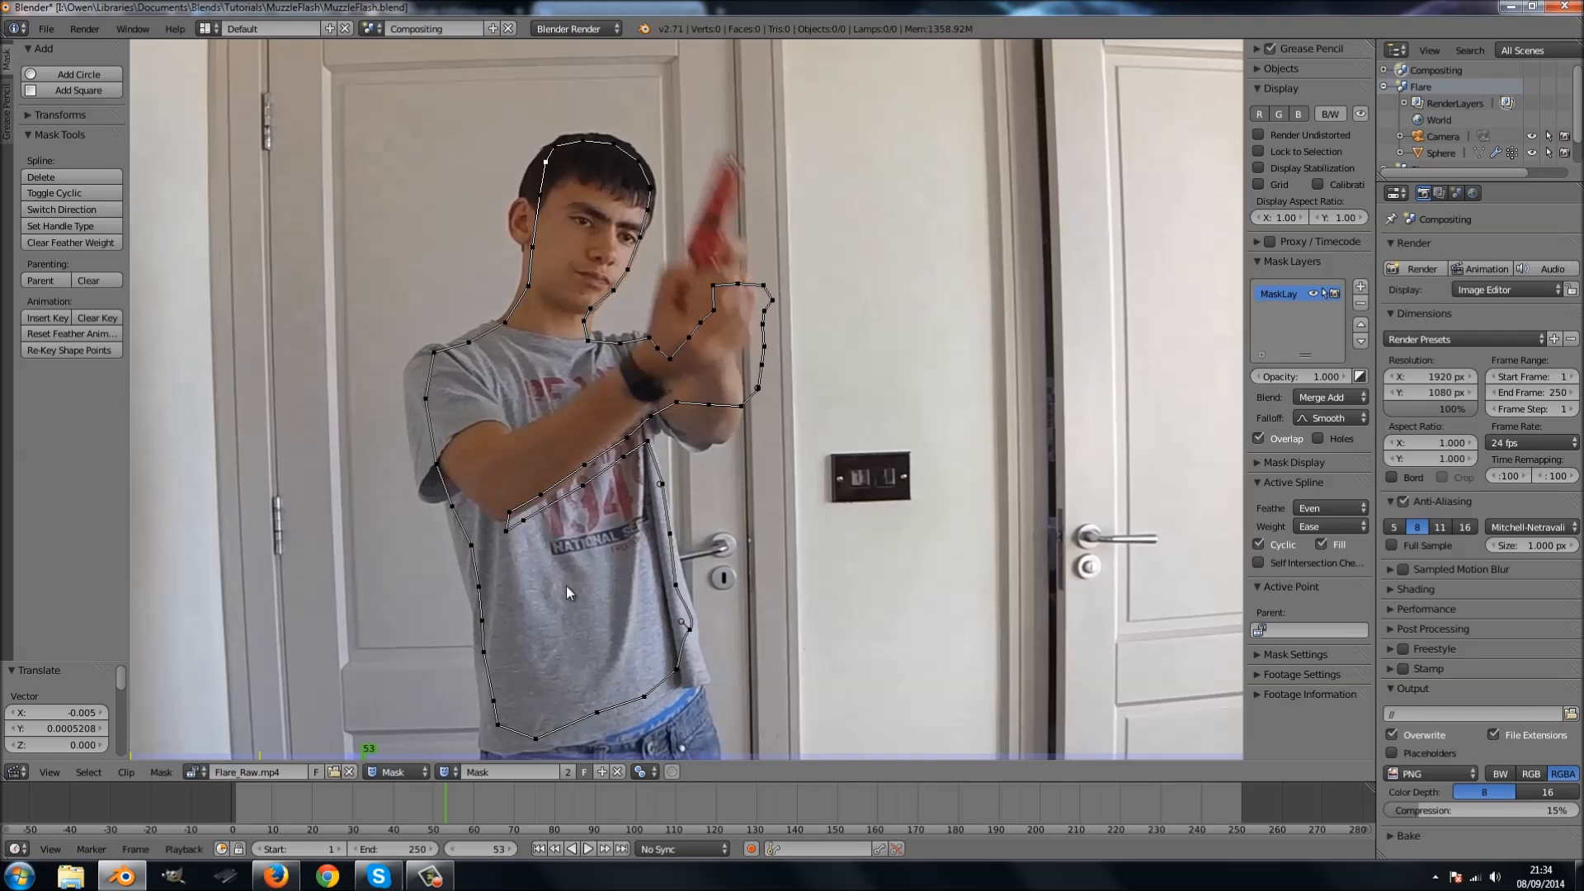
{"action": "key", "text": "Left"}
{"action": "key", "text": "Right"}
{"action": "key", "text": "Right"}
{"action": "key", "text": "Left"}
{"action": "key", "text": "Left"}
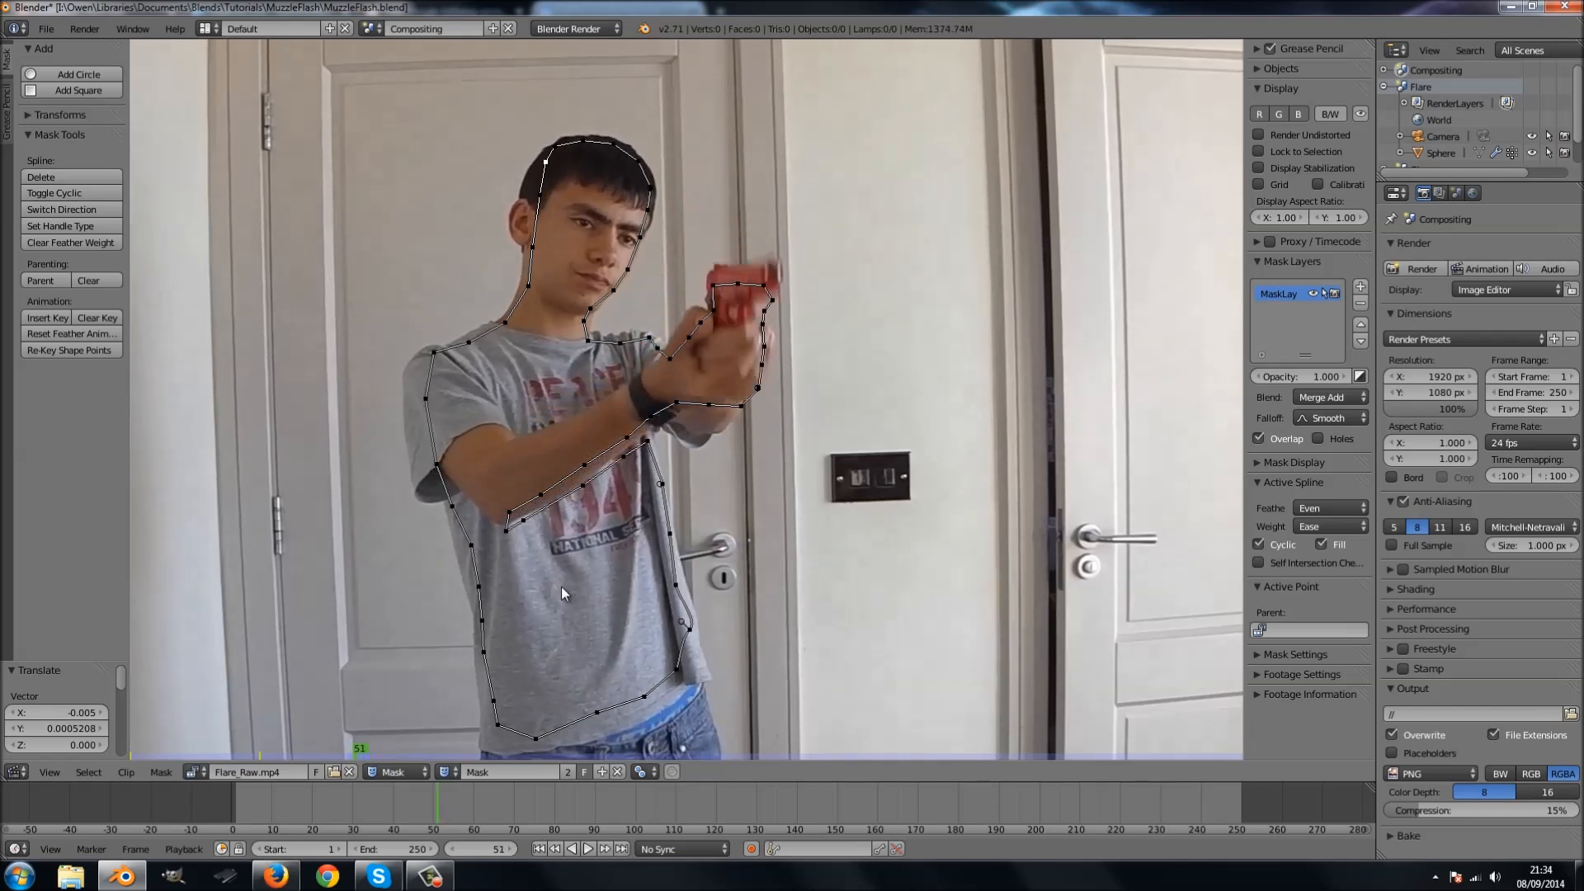
{"action": "key", "text": "Right"}
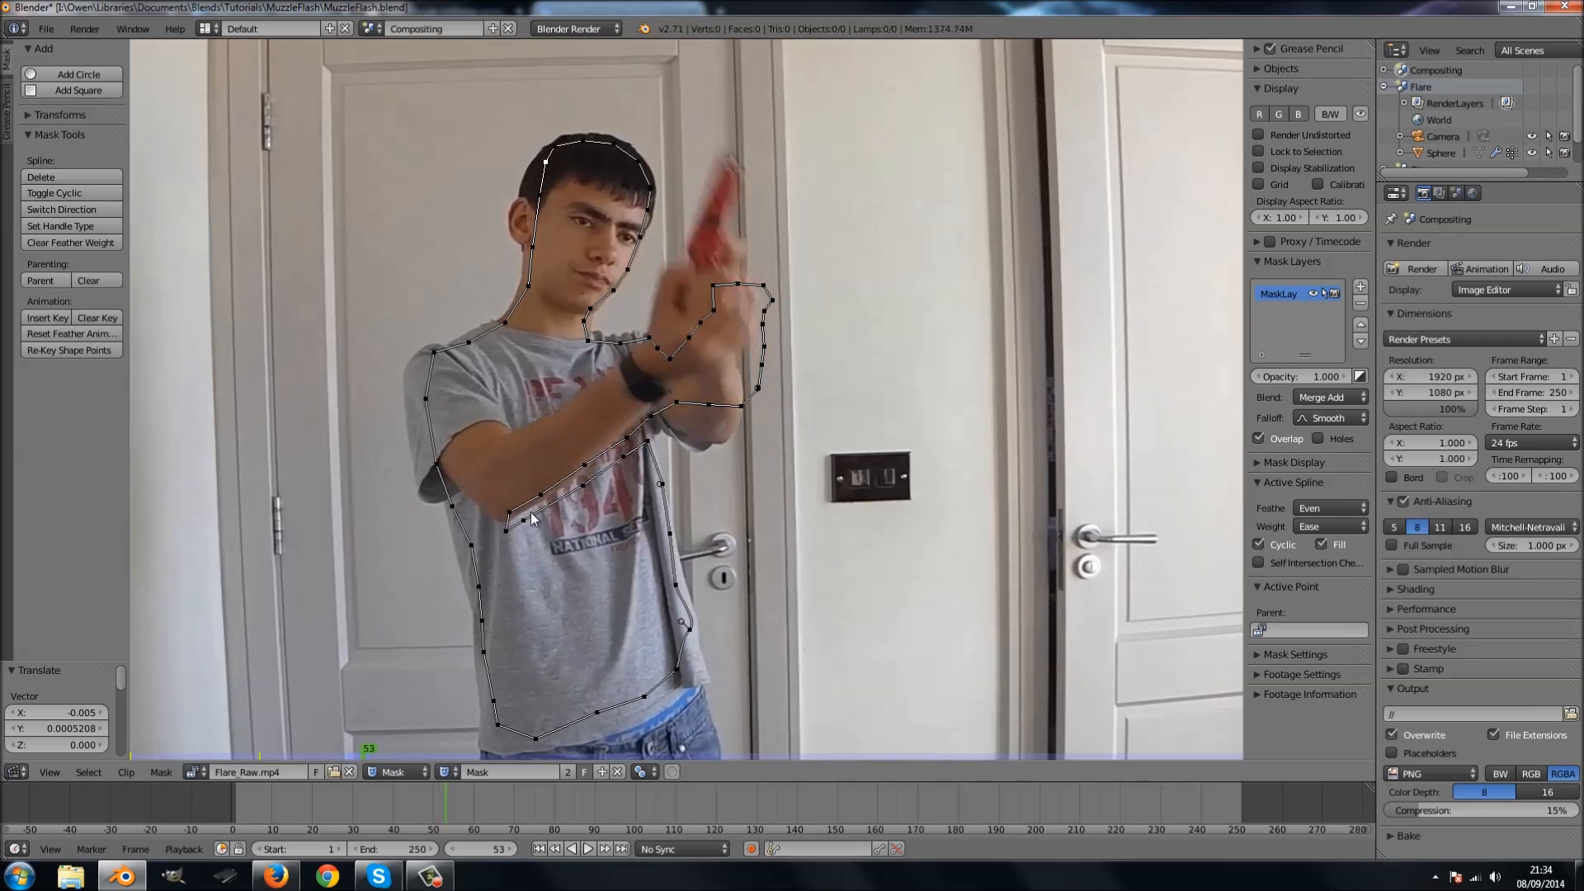
Circle-select the mask points running along the underside of the near forearm and delete them.
{"action": "key", "text": "c"}
{"action": "left_click_drag", "start_coordinate": [518, 516], "coordinate": [631, 452]}
{"action": "key", "text": "Escape"}
{"action": "key", "text": "x"}
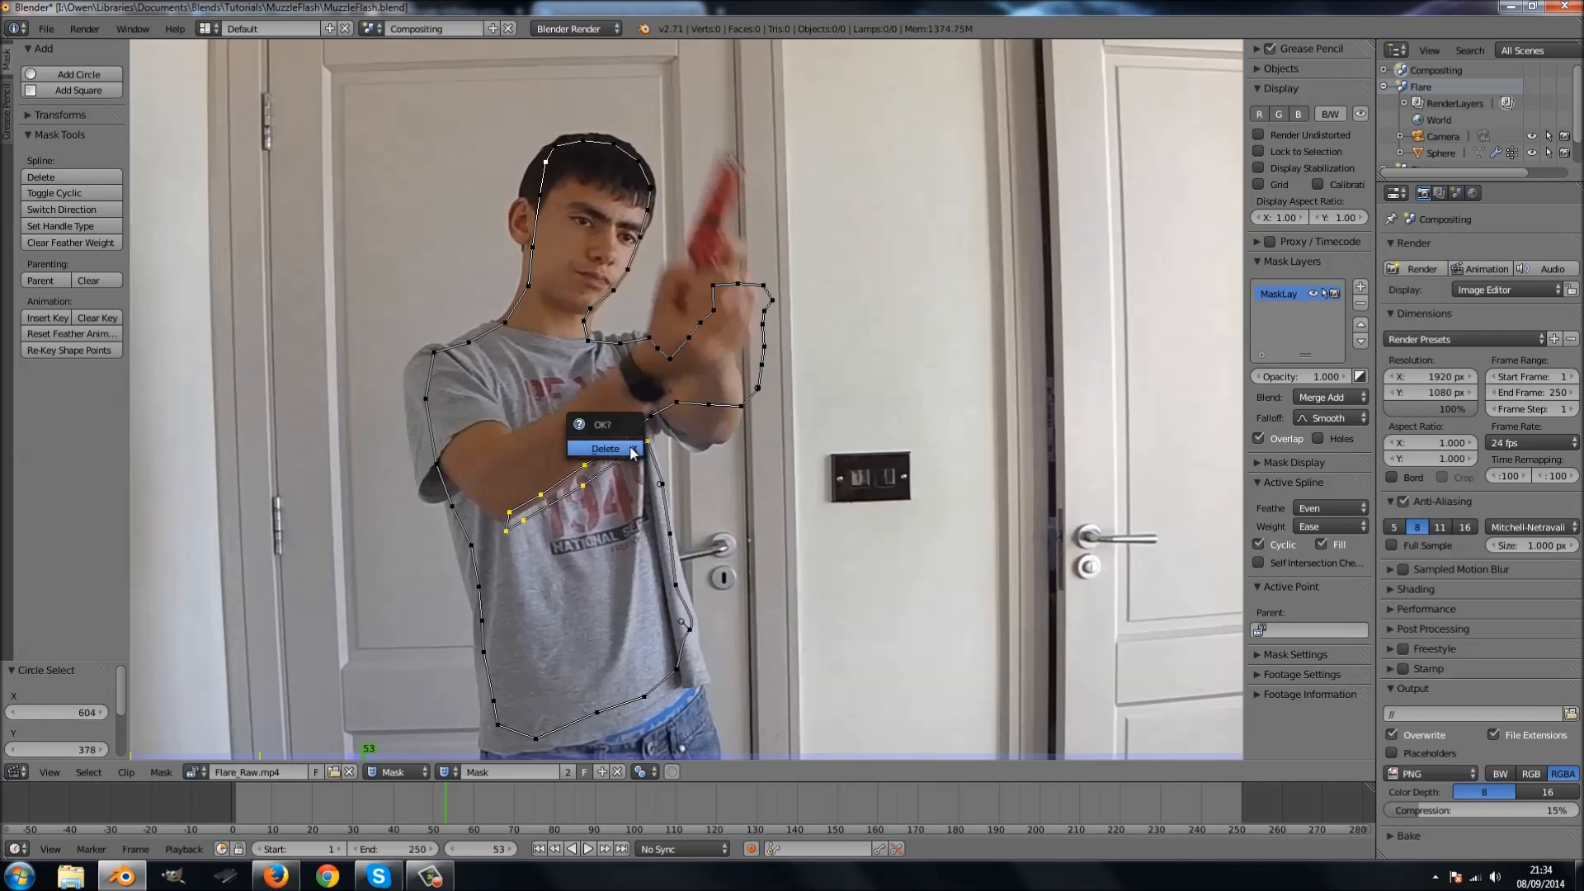
{"action": "left_click", "coordinate": [632, 452]}
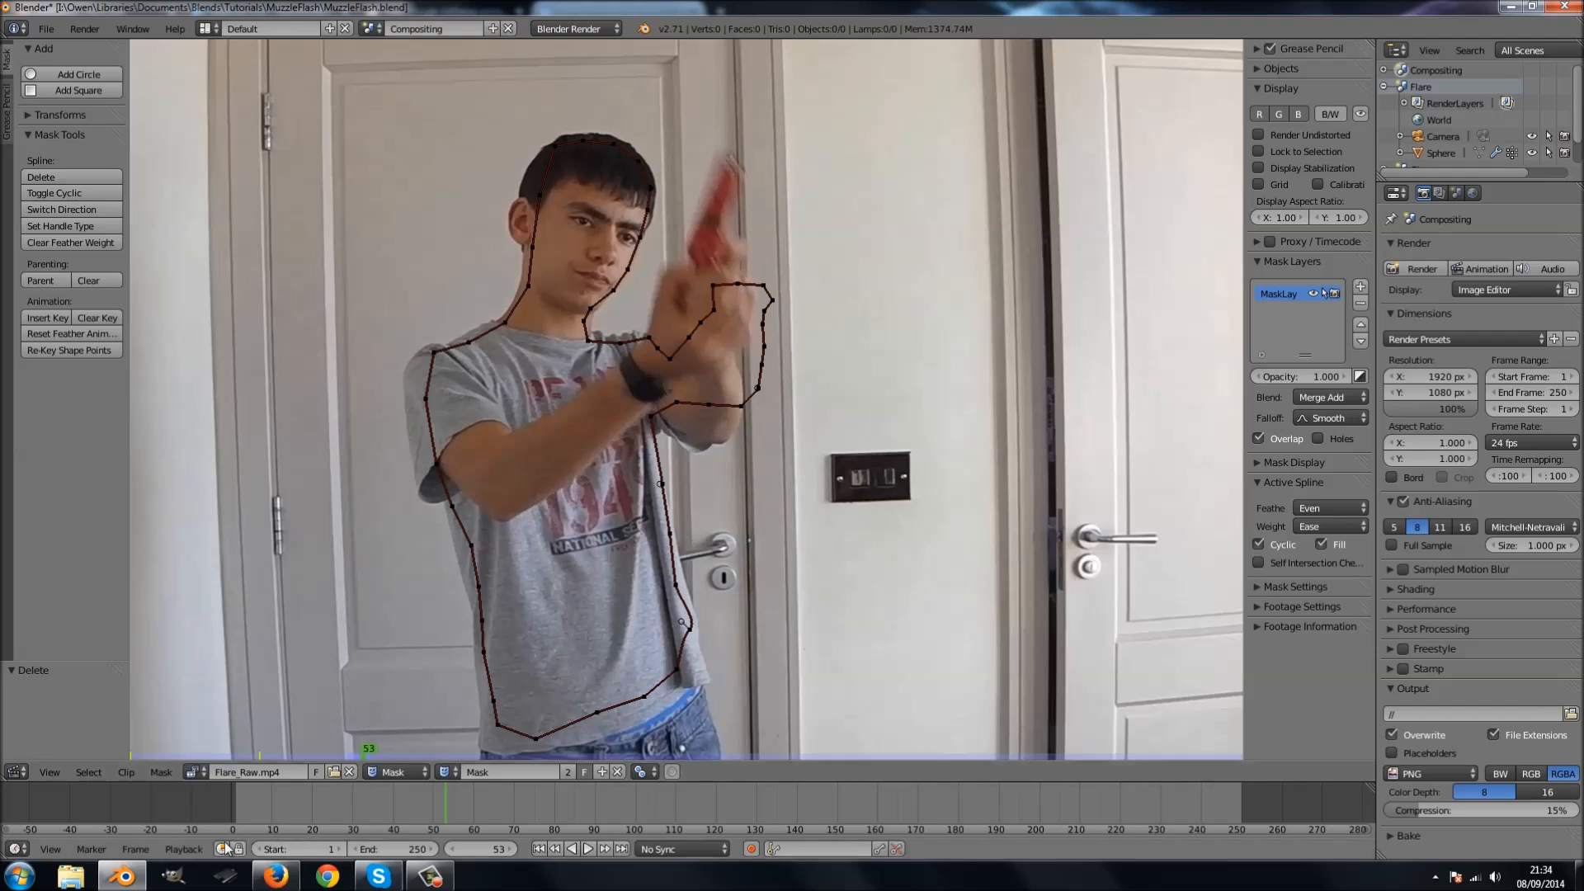
Return to the compositing nodes and assign the drawn mask to the Mask node.
{"action": "left_click", "coordinate": [16, 773]}
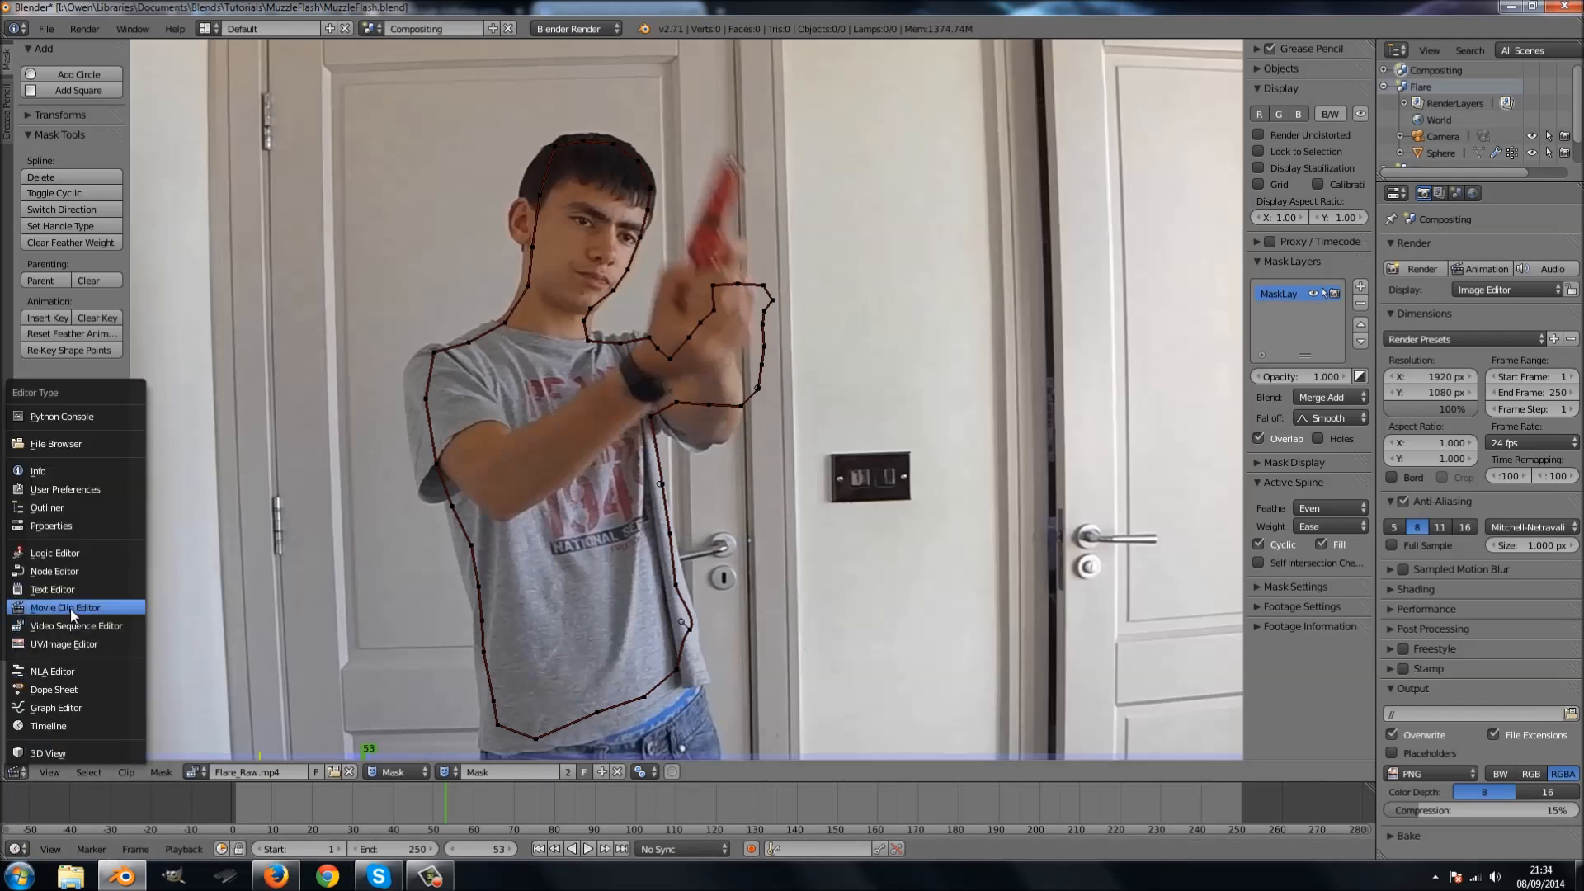
{"action": "left_click", "coordinate": [62, 571]}
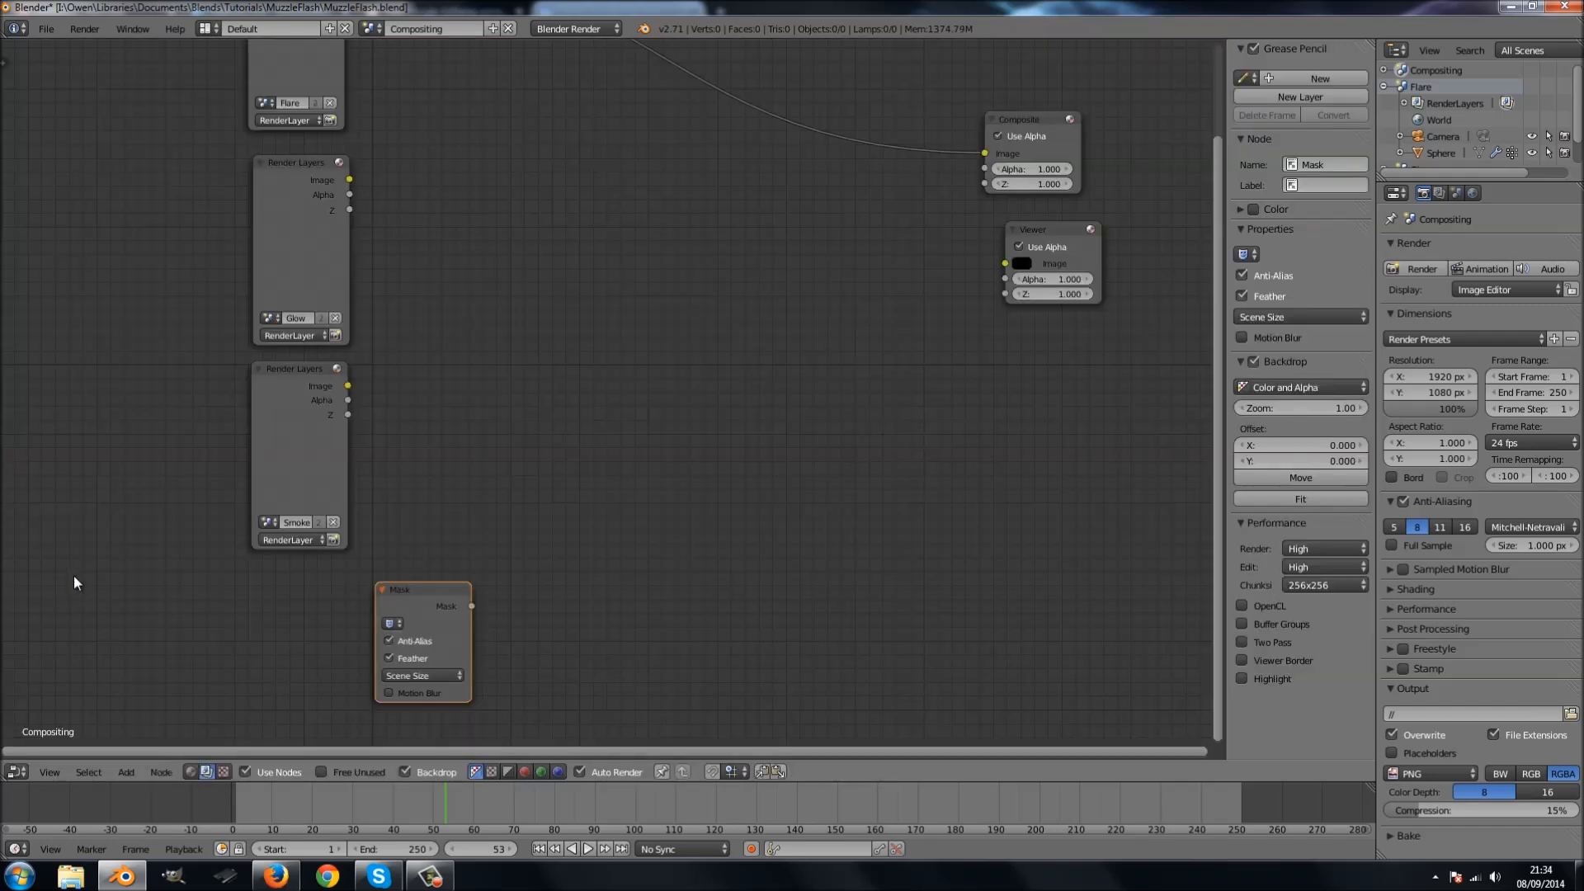
{"action": "left_click", "coordinate": [393, 624]}
{"action": "left_click", "coordinate": [420, 646]}
Add an Image input node, load Flare_Raw.mp4 into it and set its length to 134 frames.
{"action": "scroll", "coordinate": [561, 578], "scroll_direction": "down", "scroll_amount": 1}
{"action": "scroll", "coordinate": [561, 578], "scroll_direction": "down", "scroll_amount": 1}
{"action": "middle_click_drag", "start_coordinate": [645, 552], "coordinate": [531, 611]}
{"action": "key", "text": "shift+a"}
{"action": "mouse_move", "coordinate": [469, 409]}
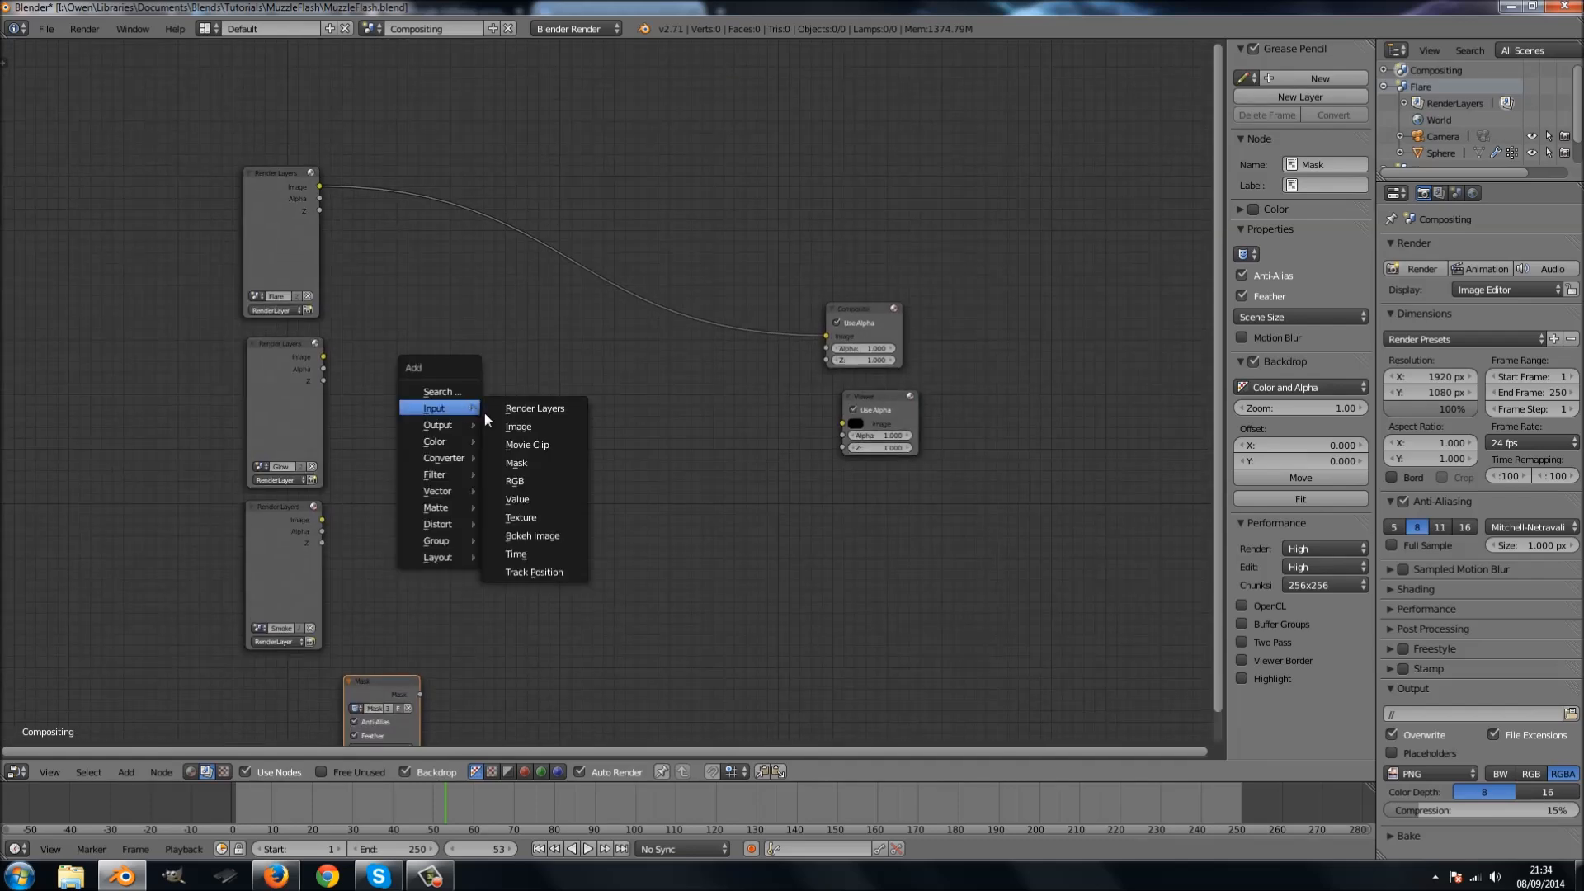
{"action": "left_click", "coordinate": [529, 424]}
{"action": "left_click", "coordinate": [475, 308]}
{"action": "left_click", "coordinate": [491, 424]}
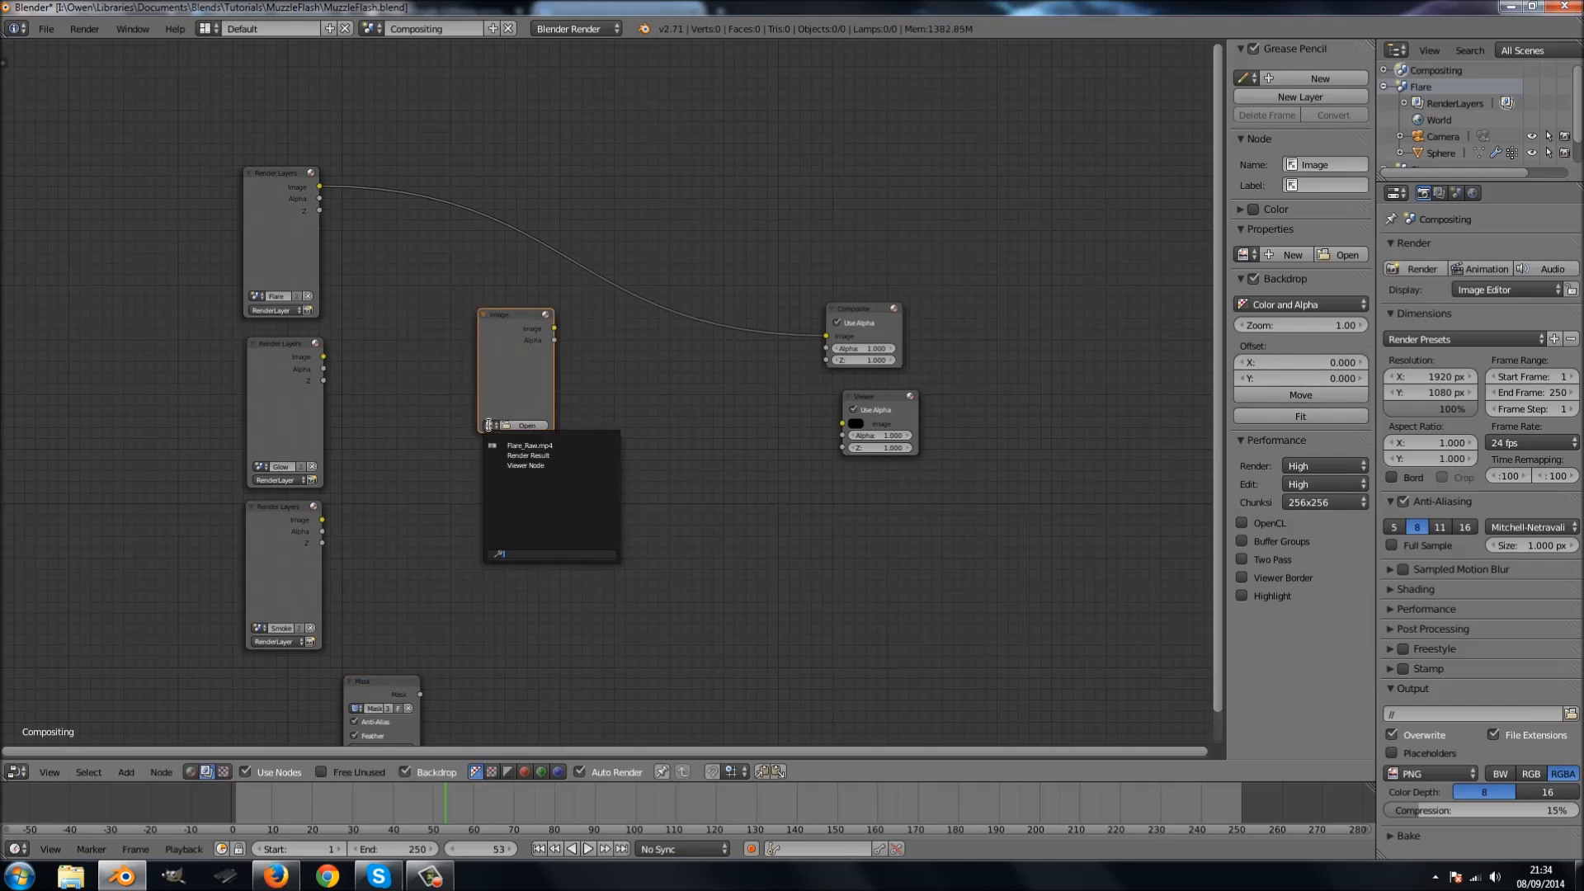
{"action": "left_click", "coordinate": [502, 445]}
{"action": "left_click", "coordinate": [504, 463]}
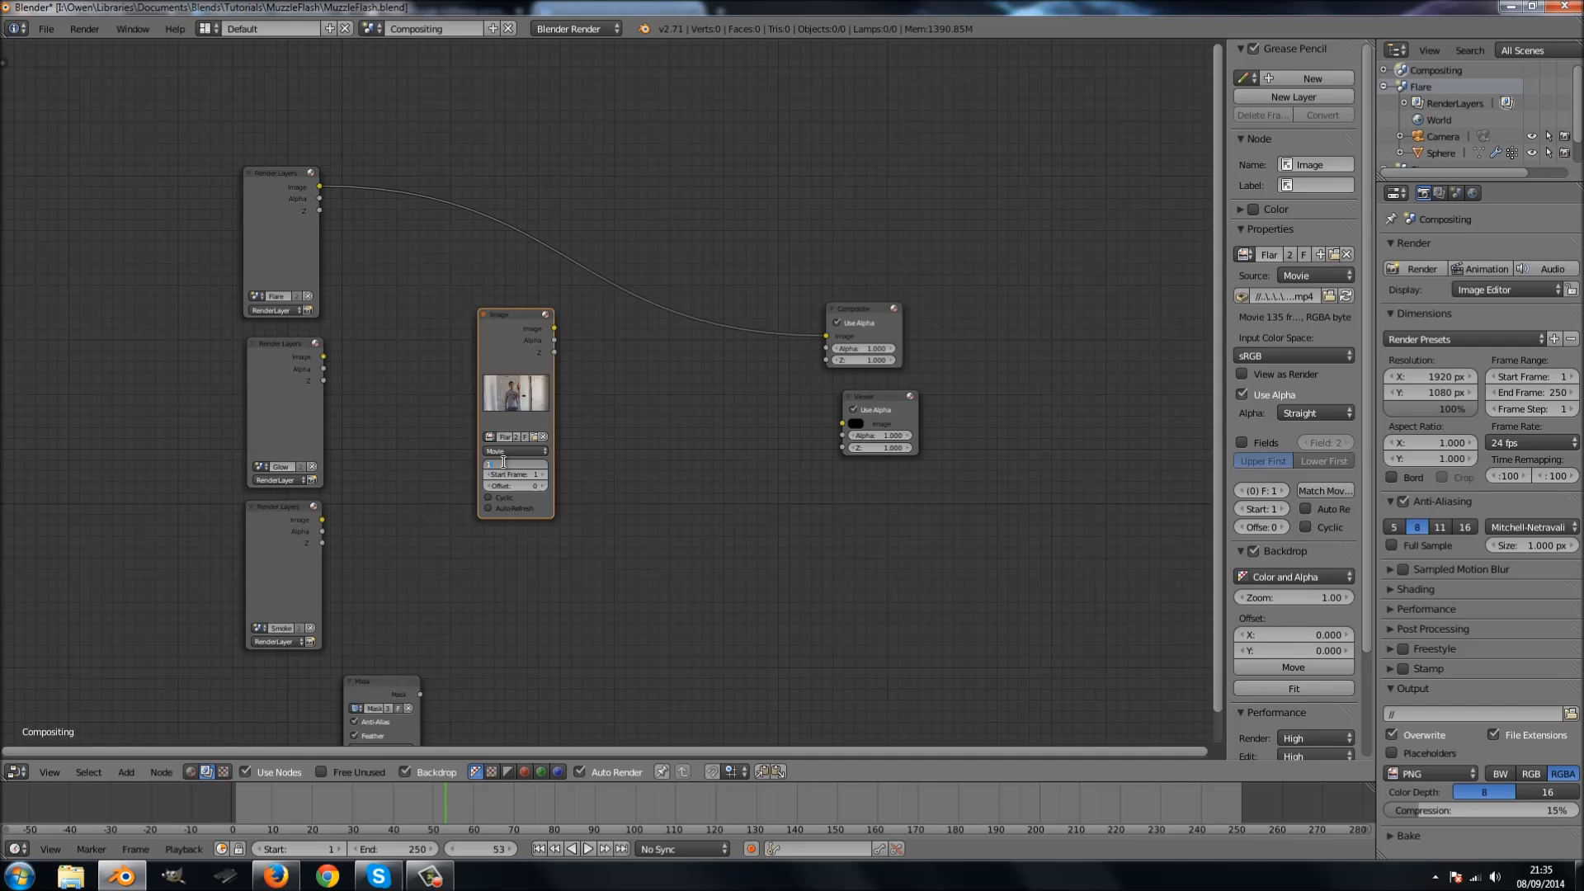
{"action": "type", "text": "135"}
{"action": "key", "text": "Return"}
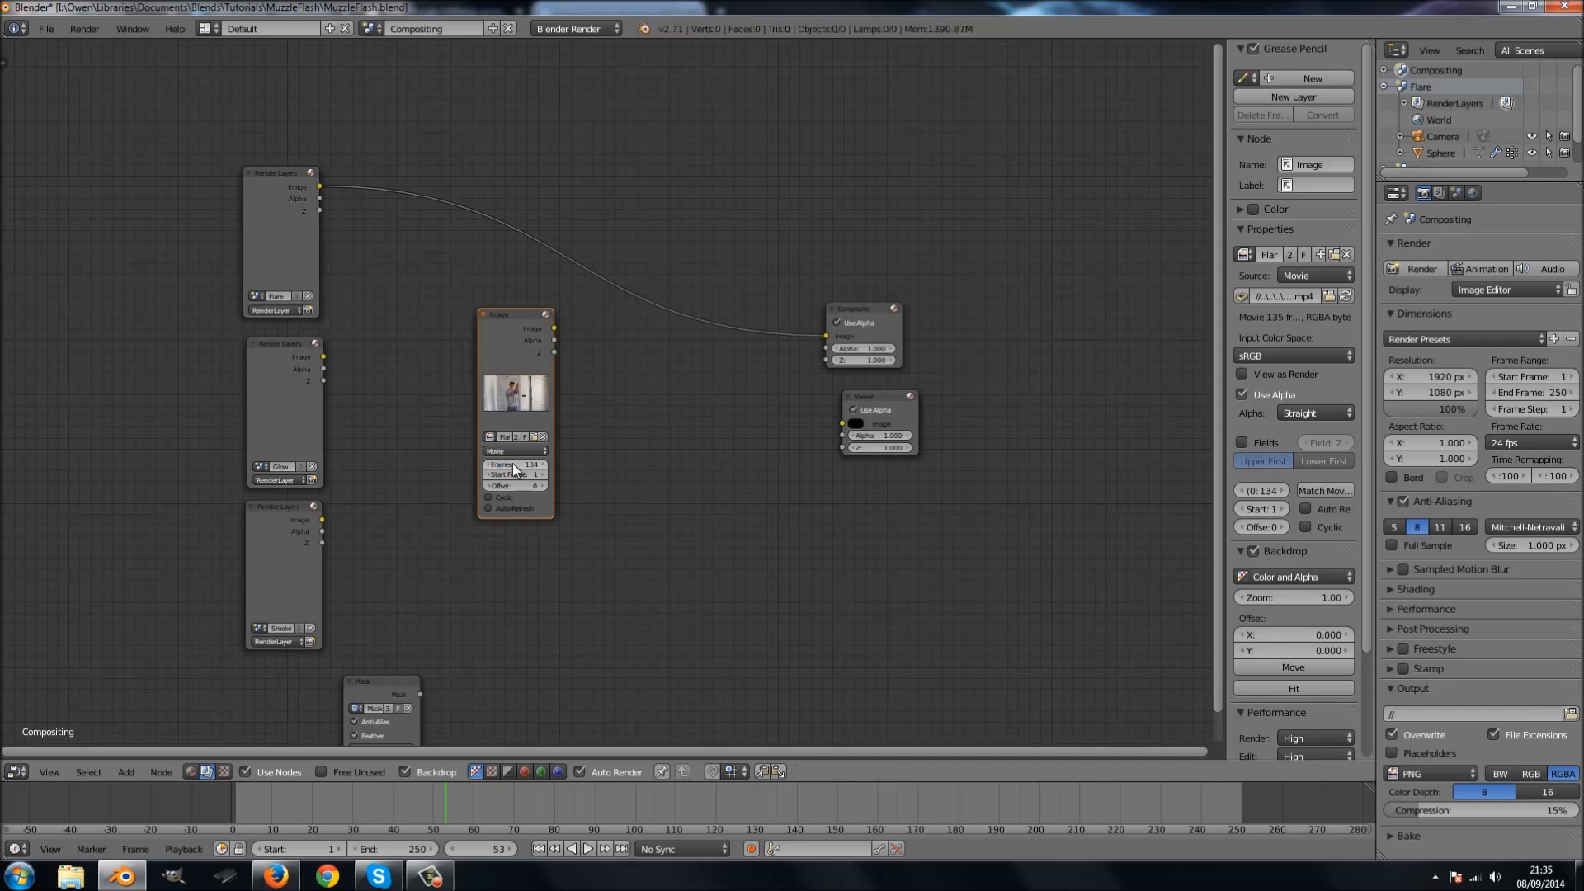
Place the footage node above the Flare render layer and enable its Cyclic and Auto-Refresh options.
{"action": "left_click_drag", "start_coordinate": [498, 321], "coordinate": [432, 54]}
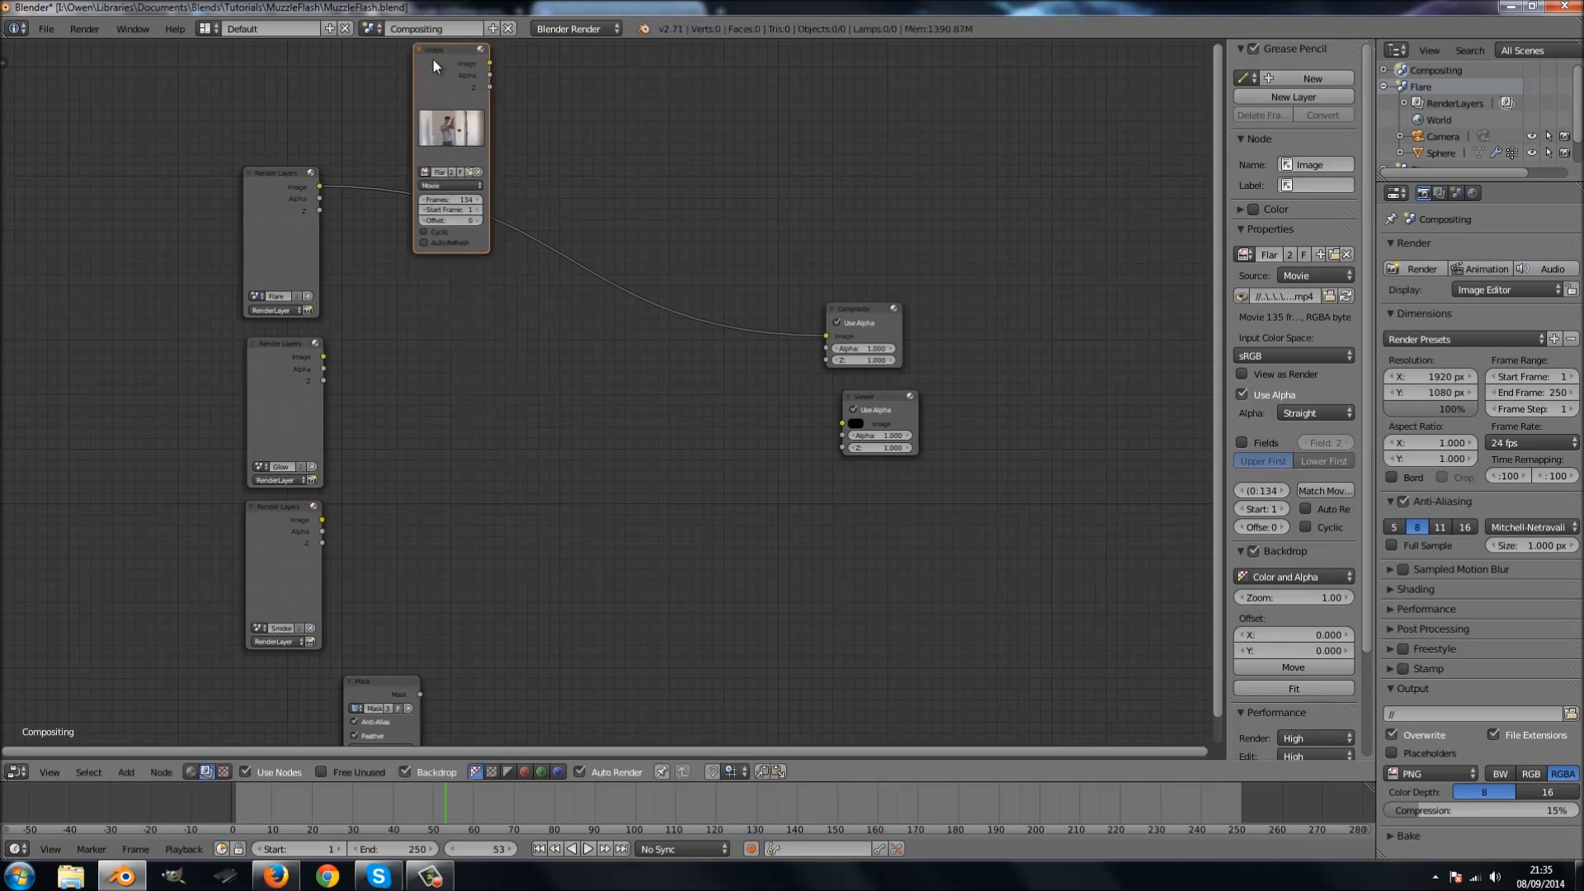
{"action": "left_click", "coordinate": [429, 231]}
{"action": "left_click", "coordinate": [444, 242]}
{"action": "middle_click_drag", "start_coordinate": [557, 209], "coordinate": [547, 248]}
{"action": "left_click_drag", "start_coordinate": [489, 234], "coordinate": [363, 122]}
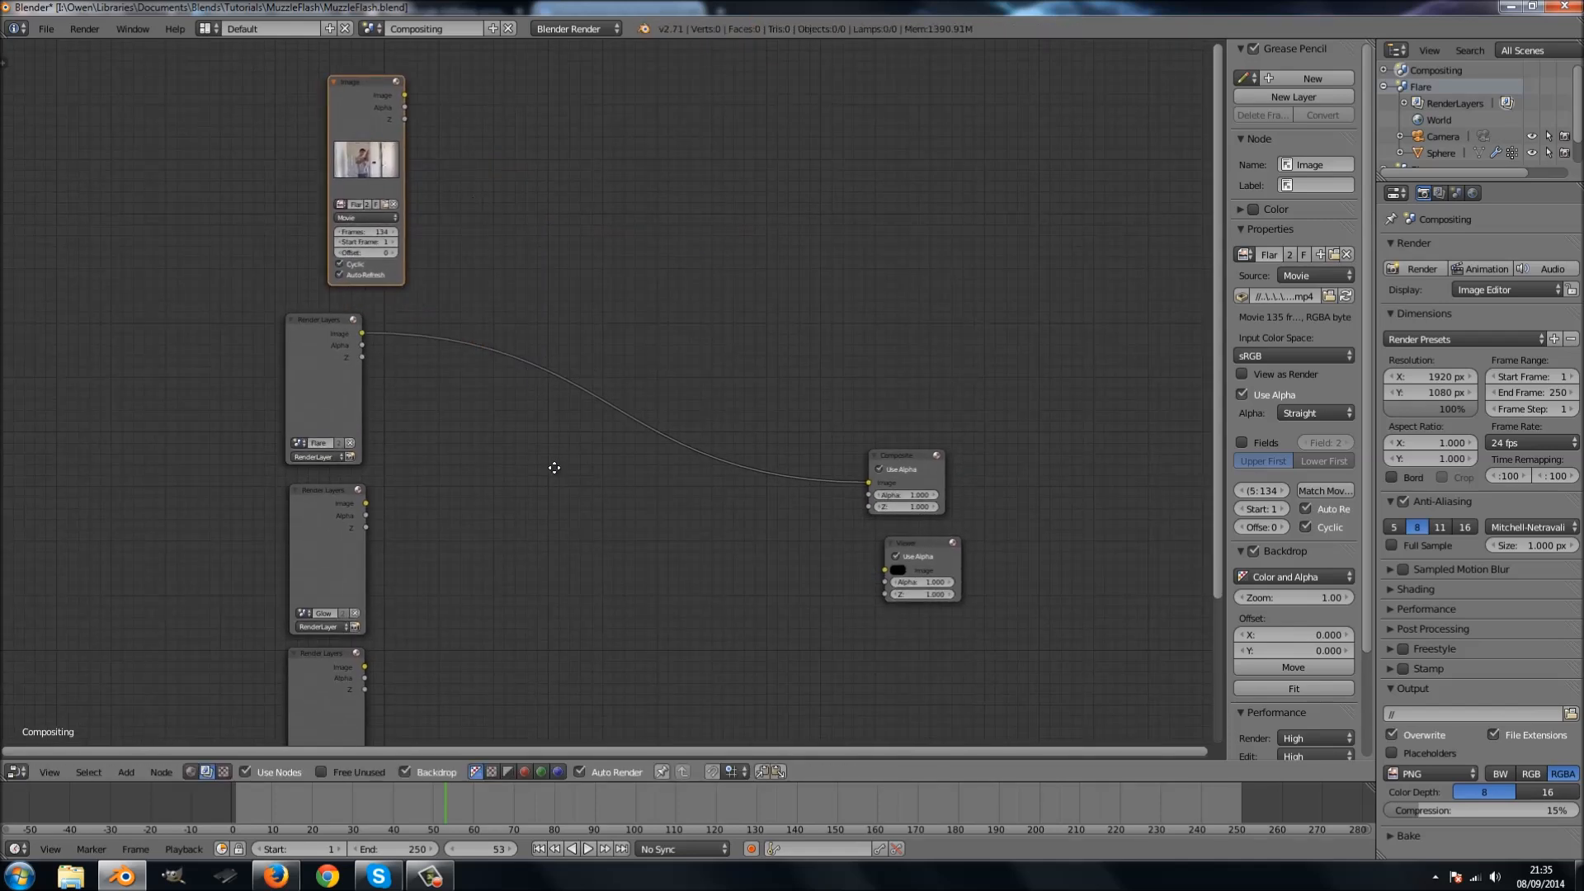
{"action": "middle_click_drag", "start_coordinate": [554, 468], "coordinate": [570, 382]}
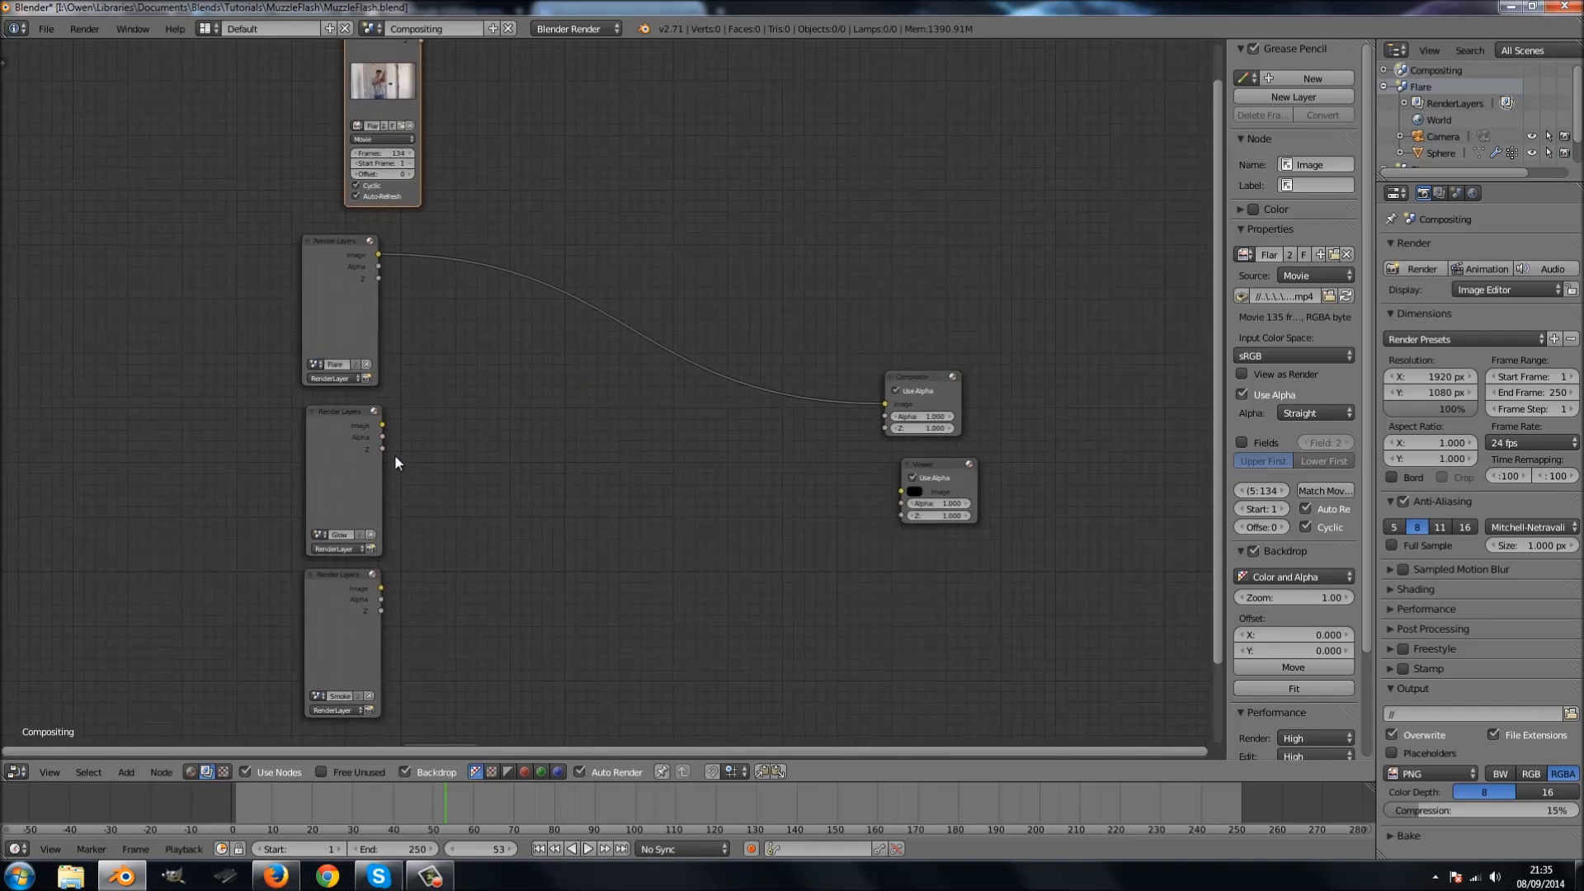
Render the Flare, Glow and Smoke scenes from their Render Layers nodes, returning to the node tree after each render.
{"action": "left_click", "coordinate": [367, 378]}
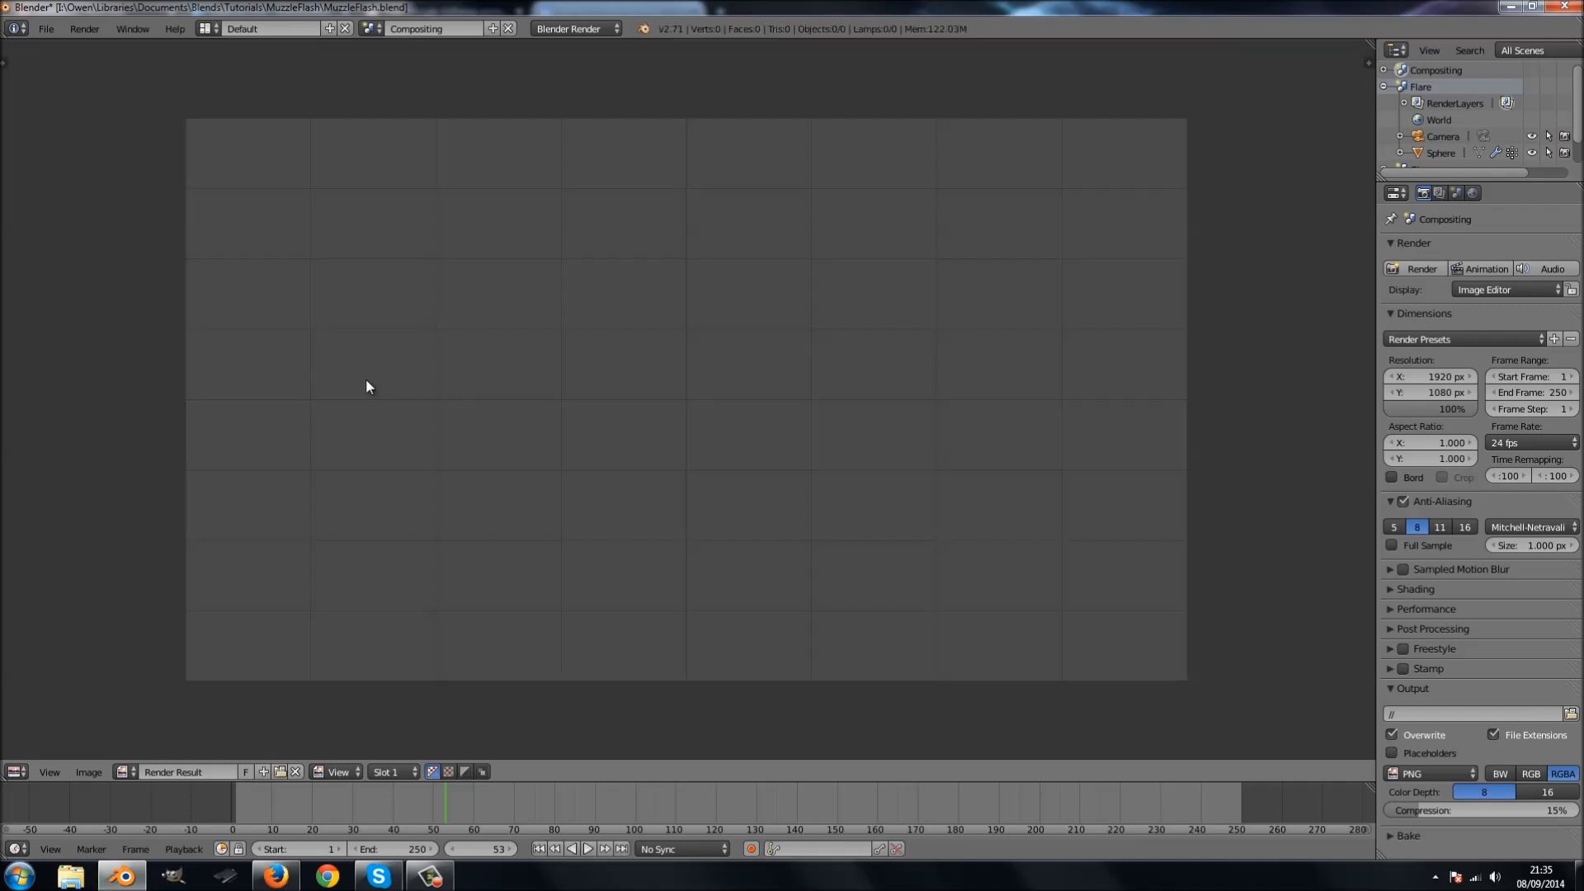
{"action": "key", "text": "Escape"}
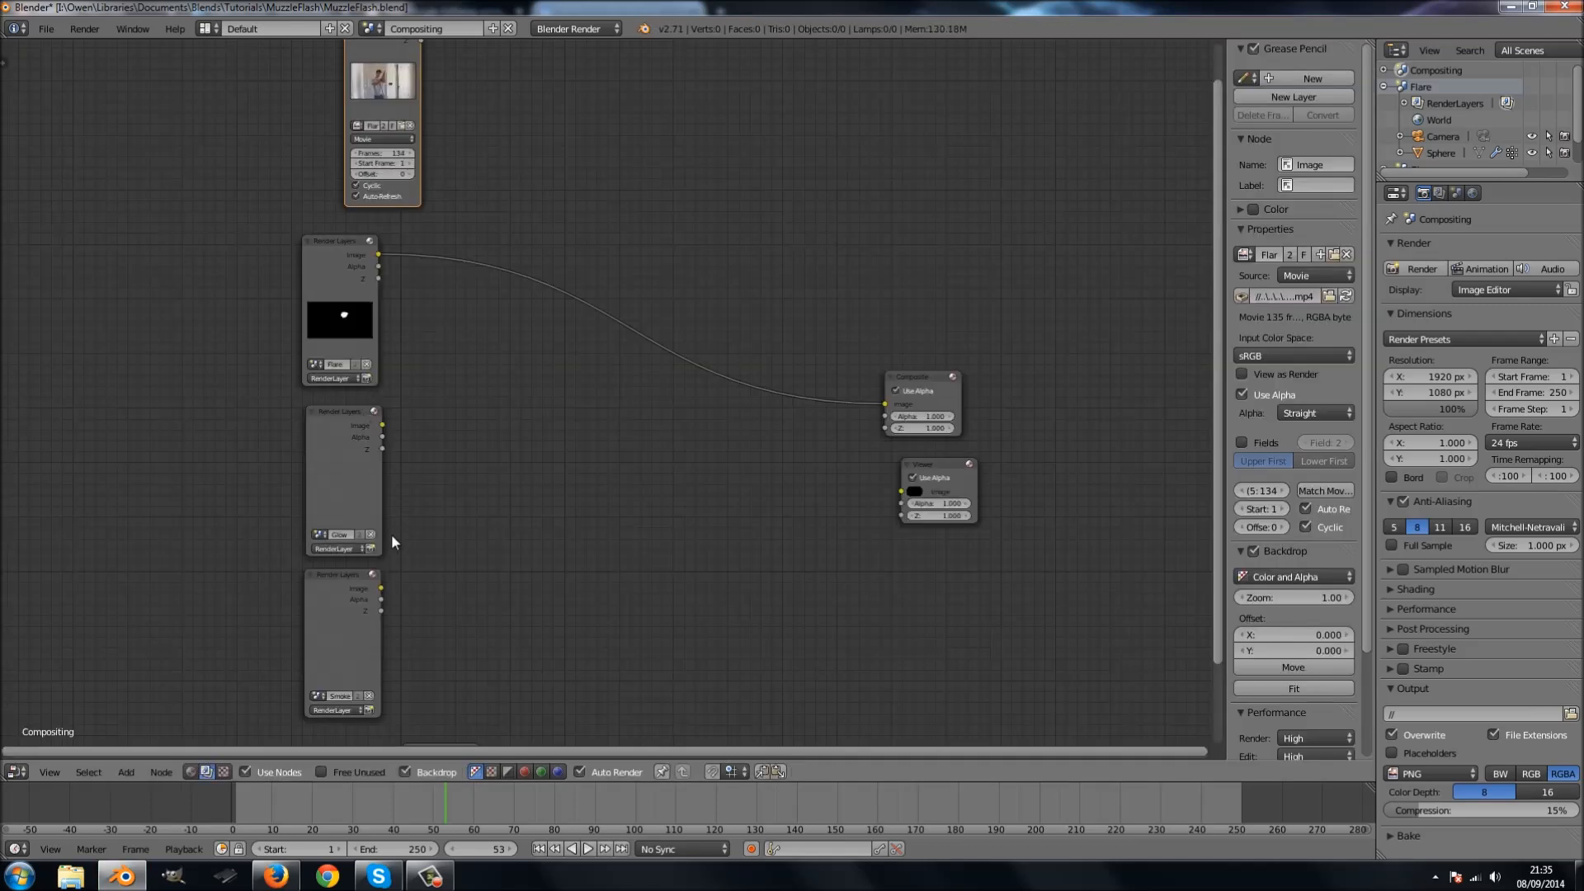
{"action": "left_click", "coordinate": [369, 549]}
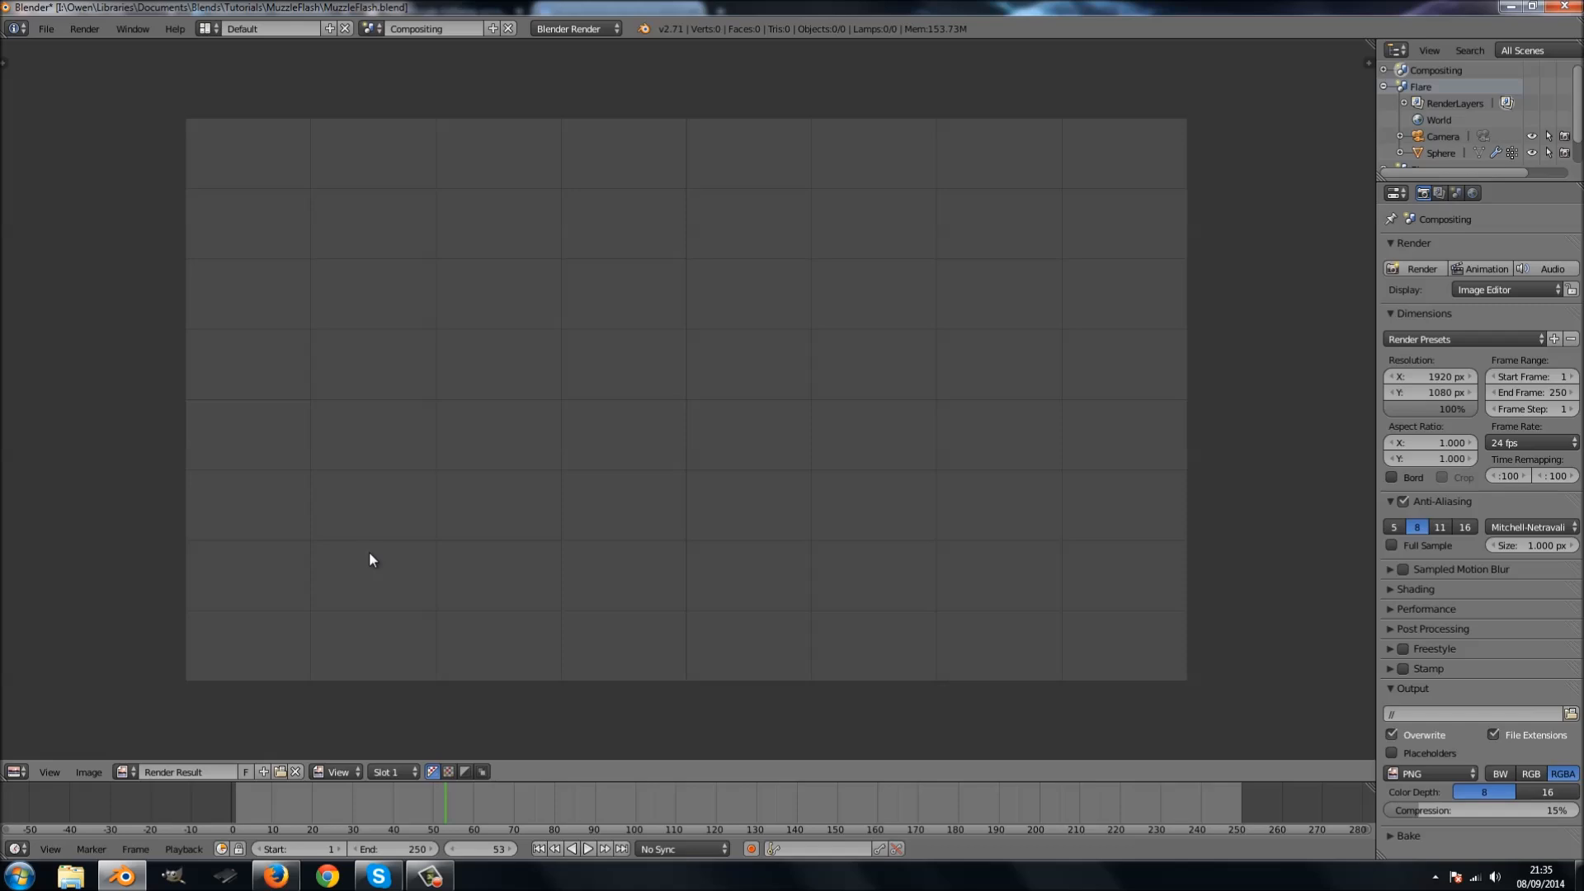
{"action": "key", "text": "Escape"}
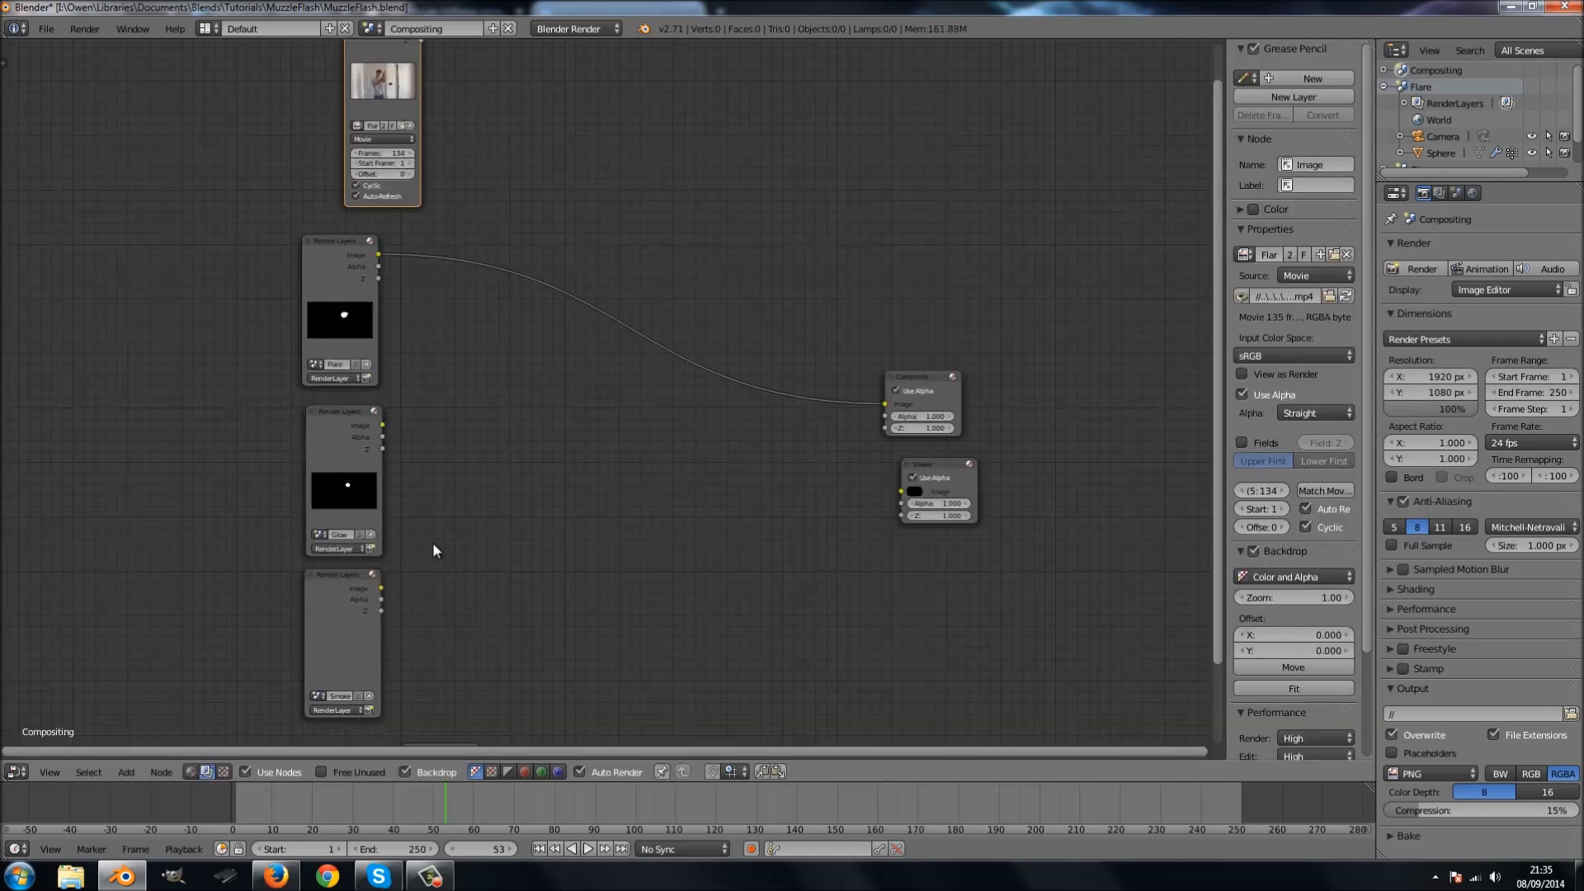
{"action": "scroll", "coordinate": [432, 543], "scroll_direction": "up", "scroll_amount": 2}
{"action": "middle_click_drag", "start_coordinate": [432, 543], "coordinate": [480, 409]}
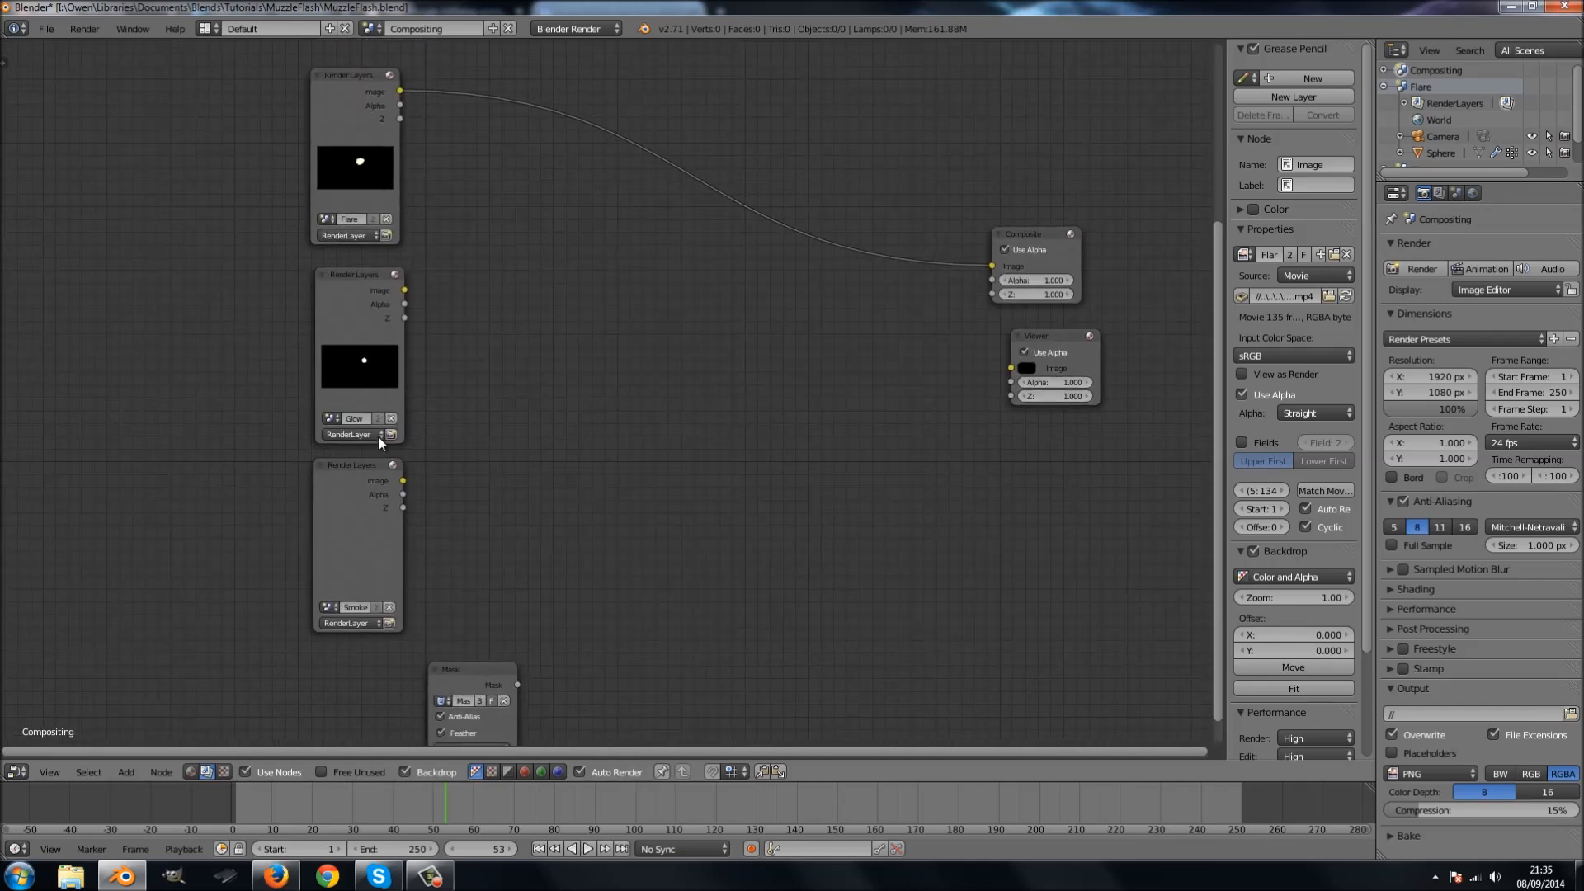
{"action": "middle_click_drag", "start_coordinate": [474, 482], "coordinate": [487, 418]}
{"action": "left_click", "coordinate": [402, 559]}
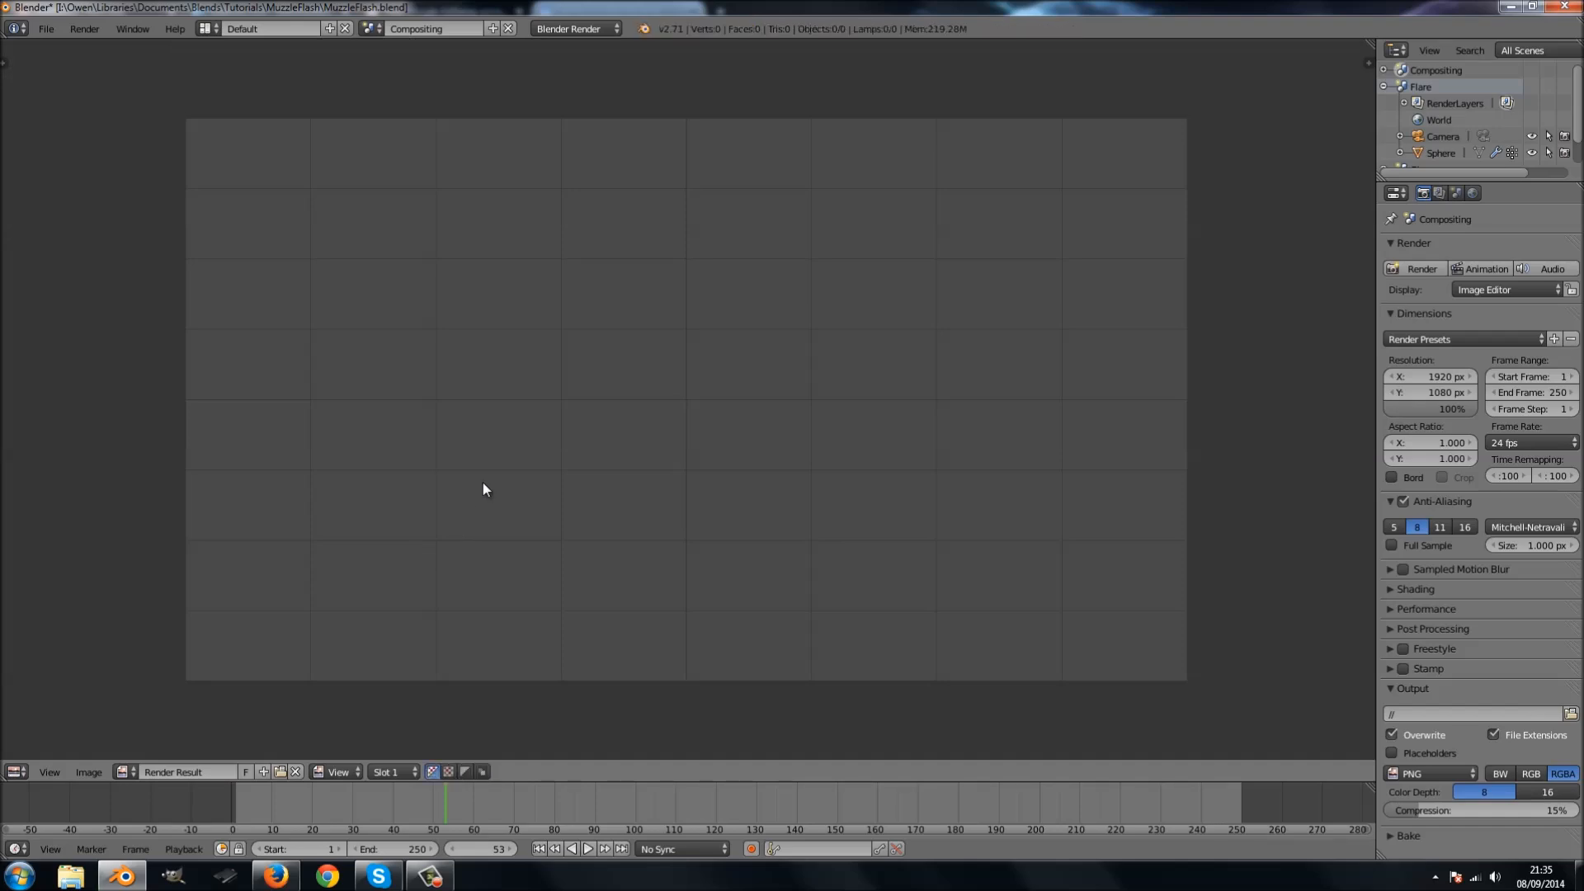
{"action": "key", "text": "Escape"}
{"action": "scroll", "coordinate": [473, 508], "scroll_direction": "up", "scroll_amount": 3}
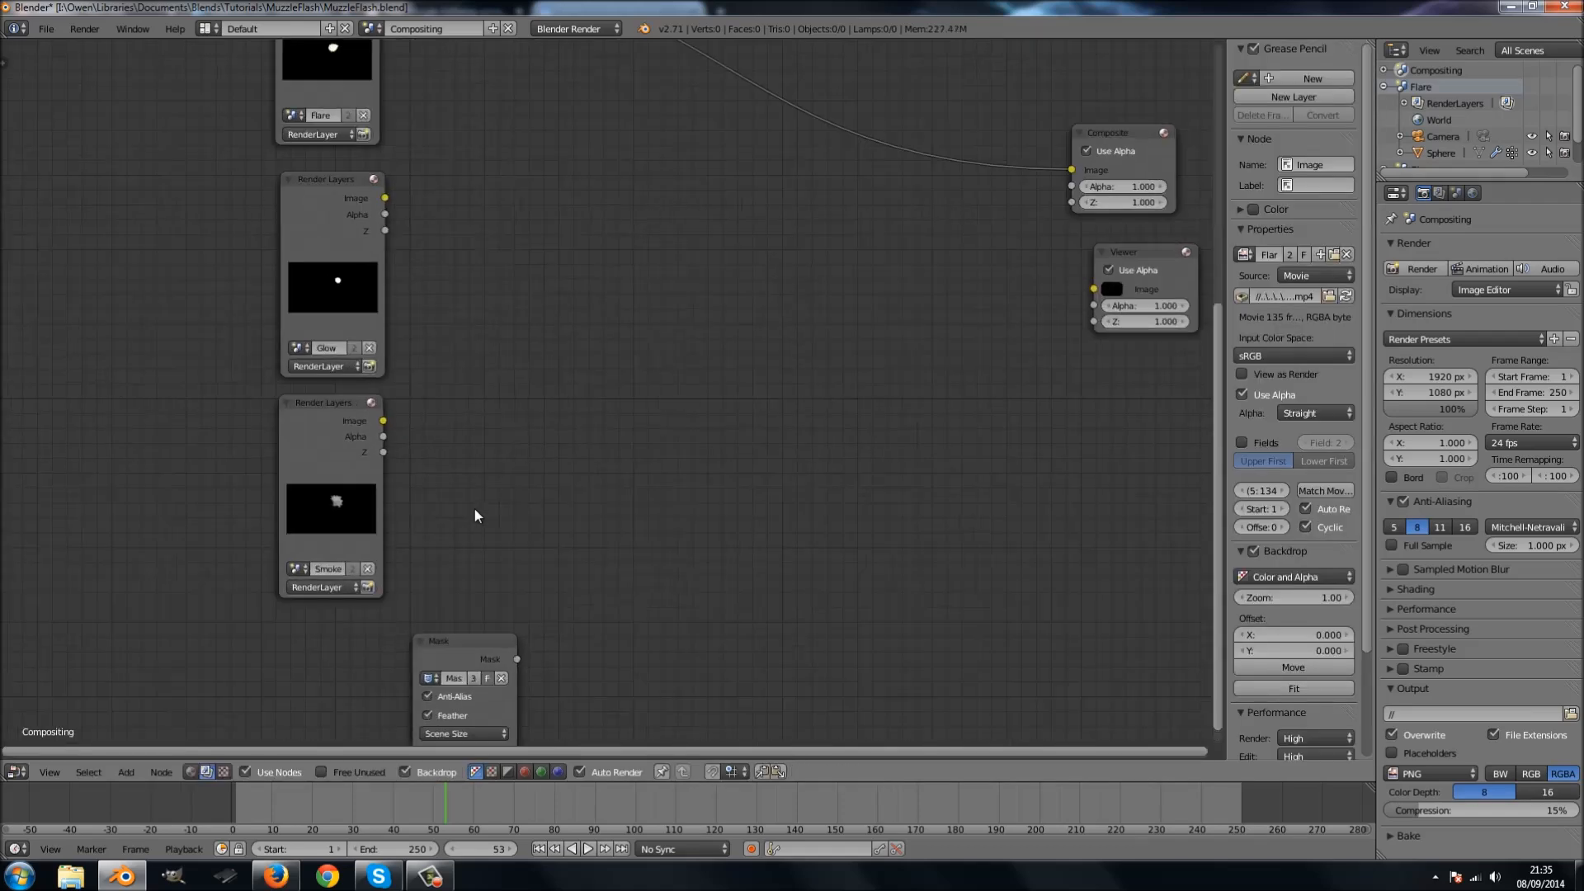
Switch to the Smoke scene and exclude Sky from its render layer.
{"action": "middle_click_drag", "start_coordinate": [448, 534], "coordinate": [521, 394]}
{"action": "scroll", "coordinate": [494, 418], "scroll_direction": "up", "scroll_amount": 2}
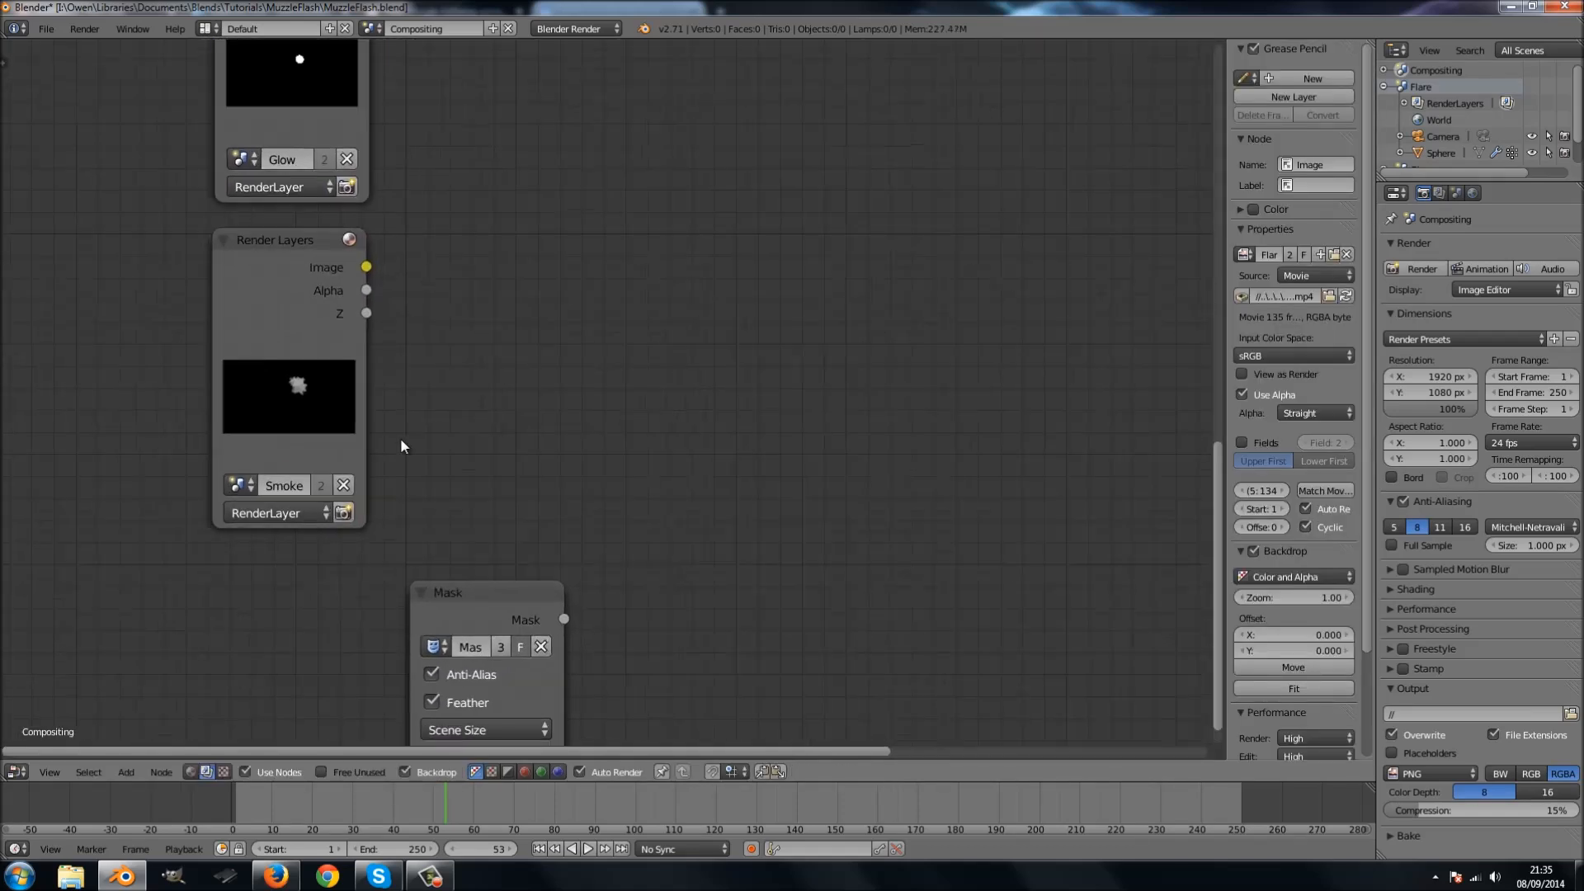
{"action": "scroll", "coordinate": [400, 437], "scroll_direction": "down", "scroll_amount": 3}
{"action": "scroll", "coordinate": [495, 418], "scroll_direction": "down", "scroll_amount": 3}
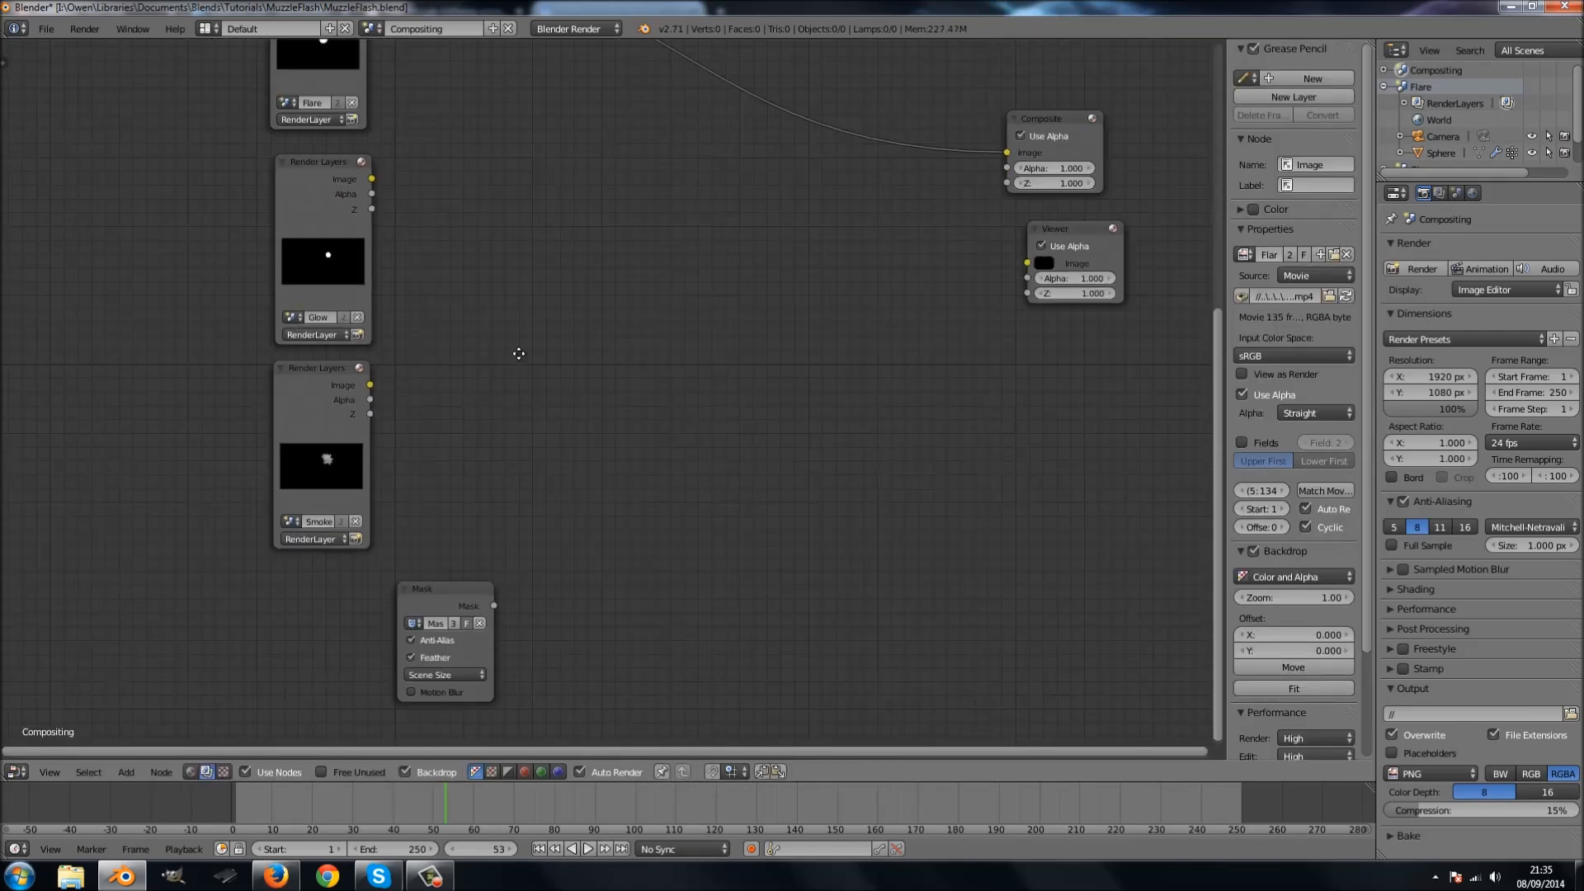
{"action": "scroll", "coordinate": [349, 426], "scroll_direction": "down", "scroll_amount": 1}
{"action": "left_click", "coordinate": [313, 446]}
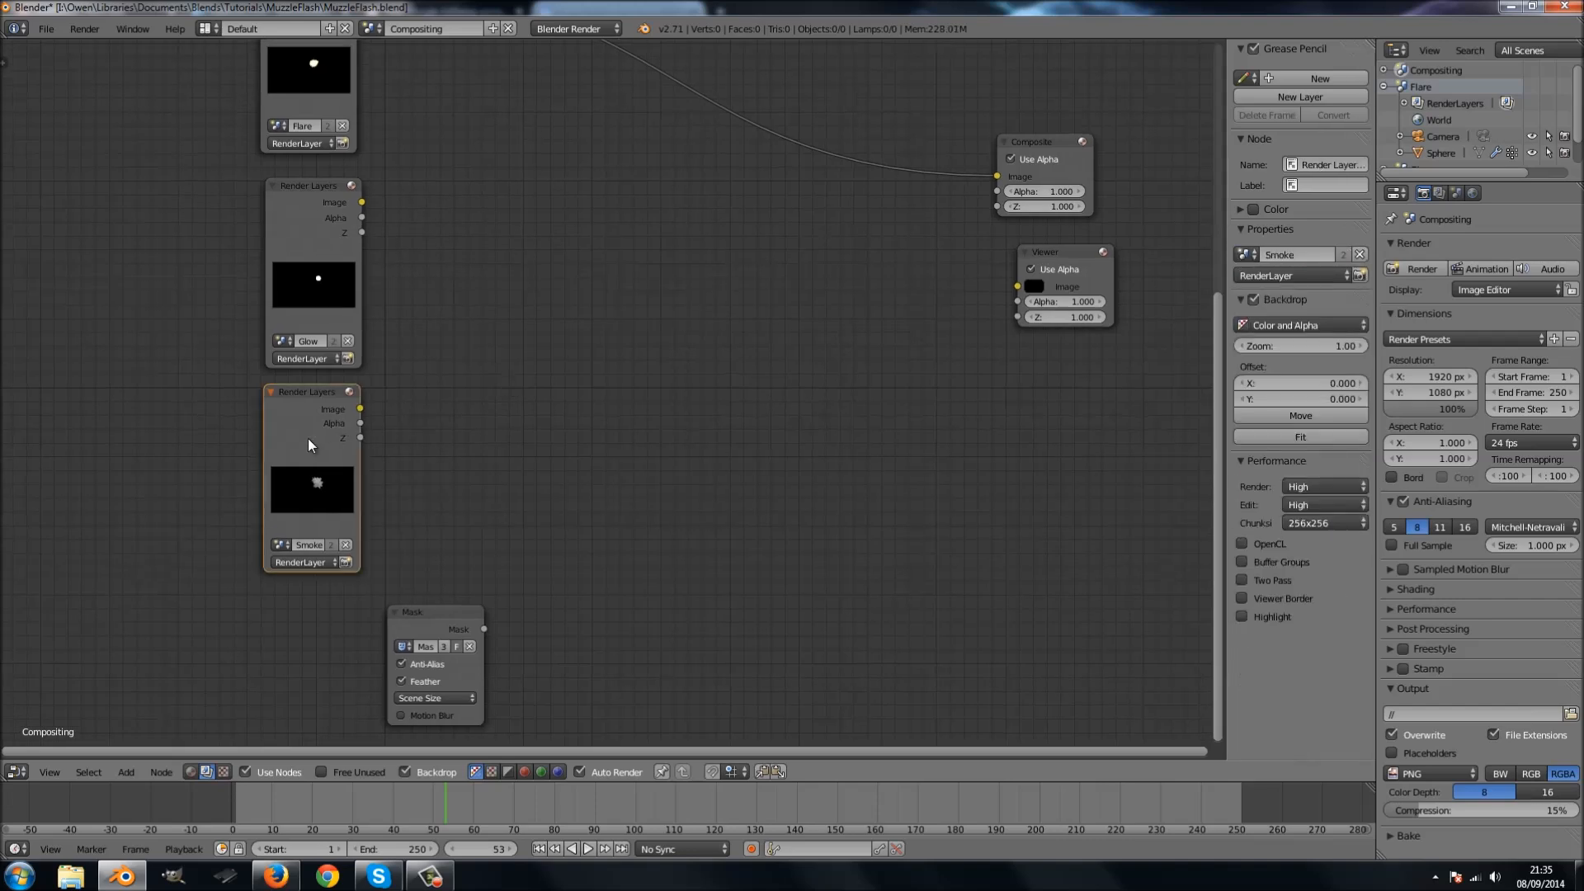
{"action": "left_click", "coordinate": [372, 28]}
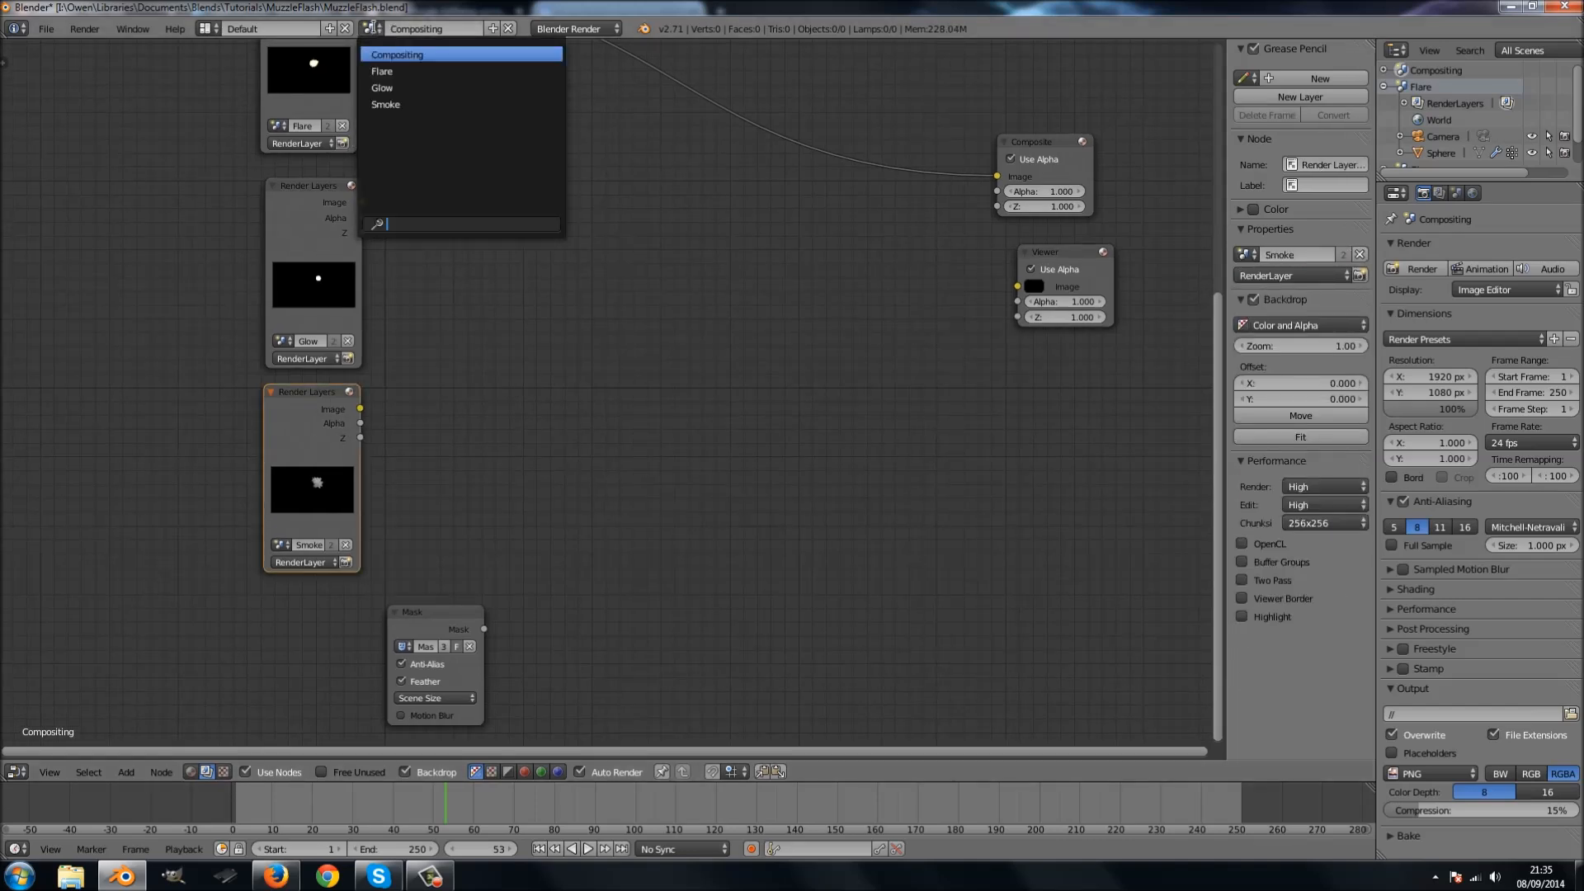
{"action": "left_click", "coordinate": [389, 105]}
{"action": "left_click", "coordinate": [1473, 194]}
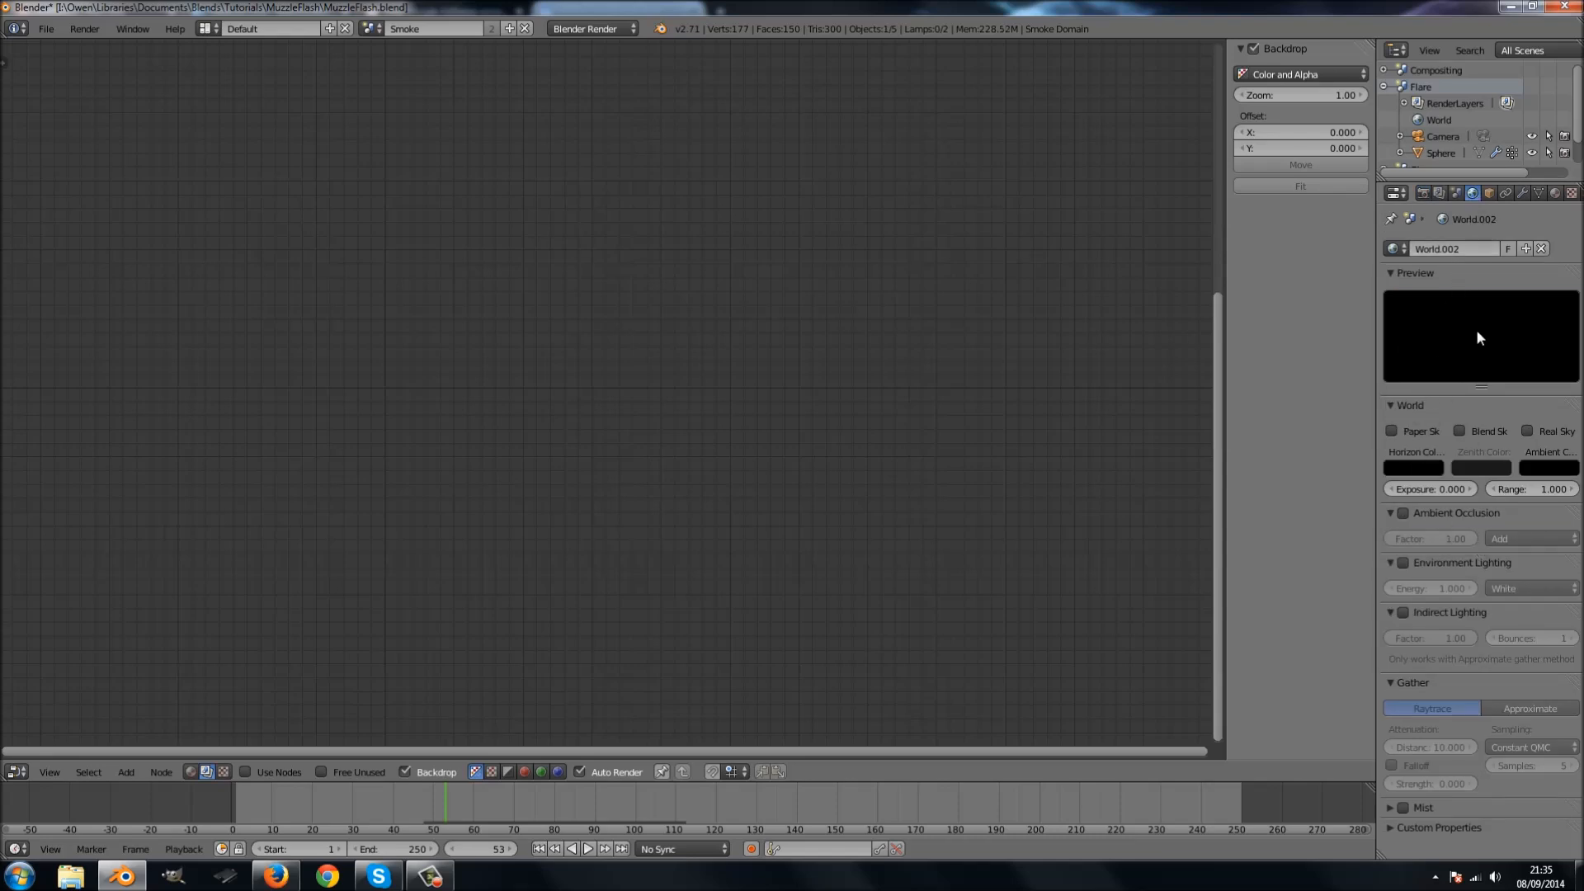
{"action": "left_click", "coordinate": [1454, 193]}
{"action": "left_click", "coordinate": [1442, 194]}
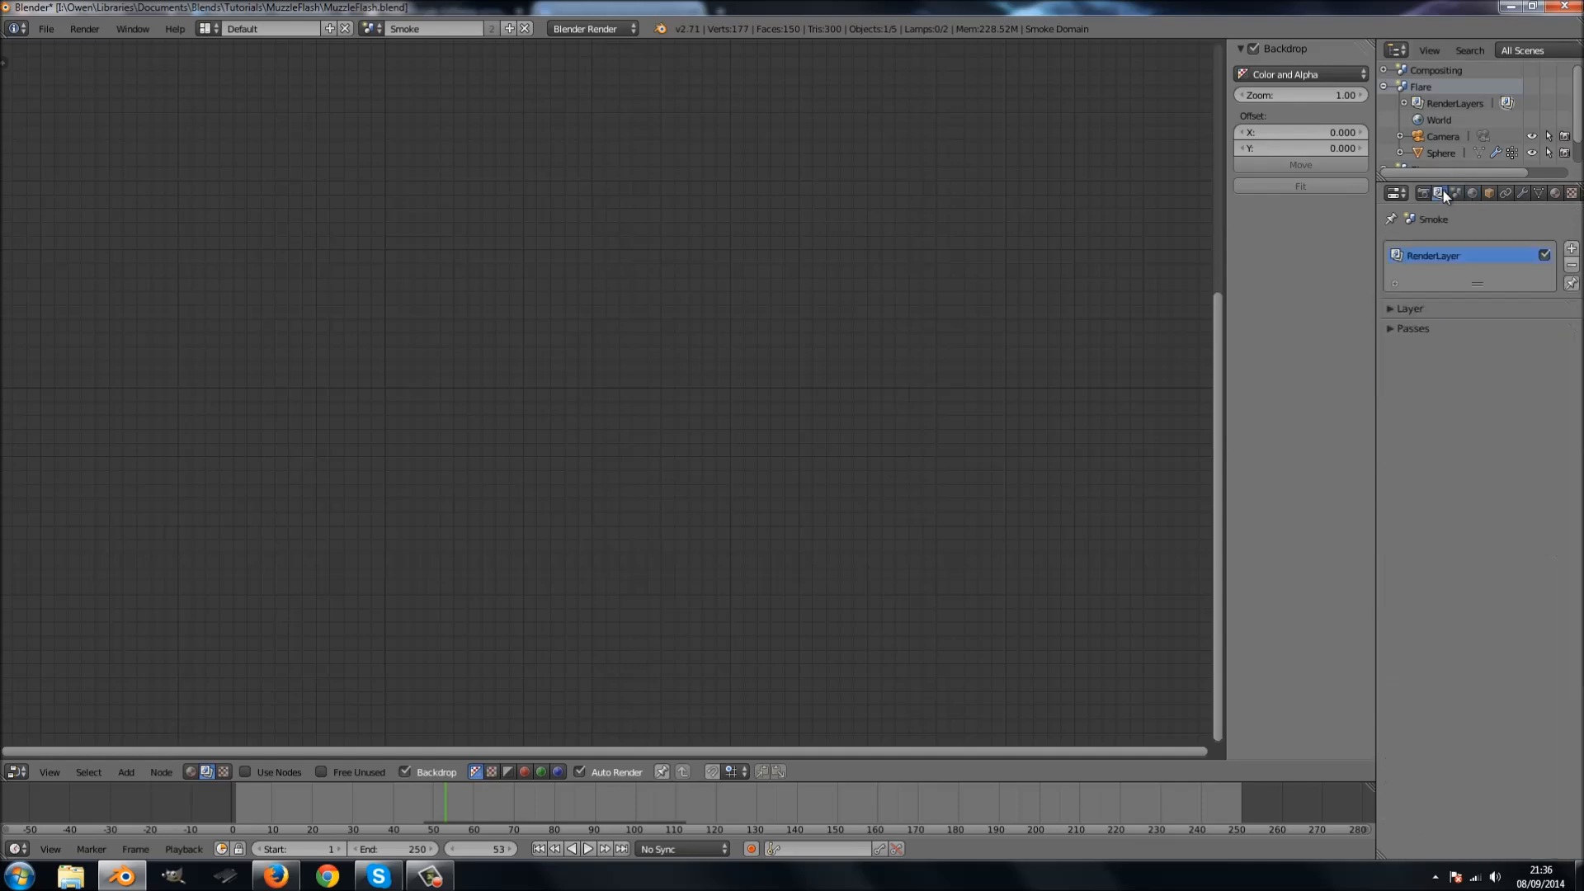
{"action": "left_click", "coordinate": [1395, 309]}
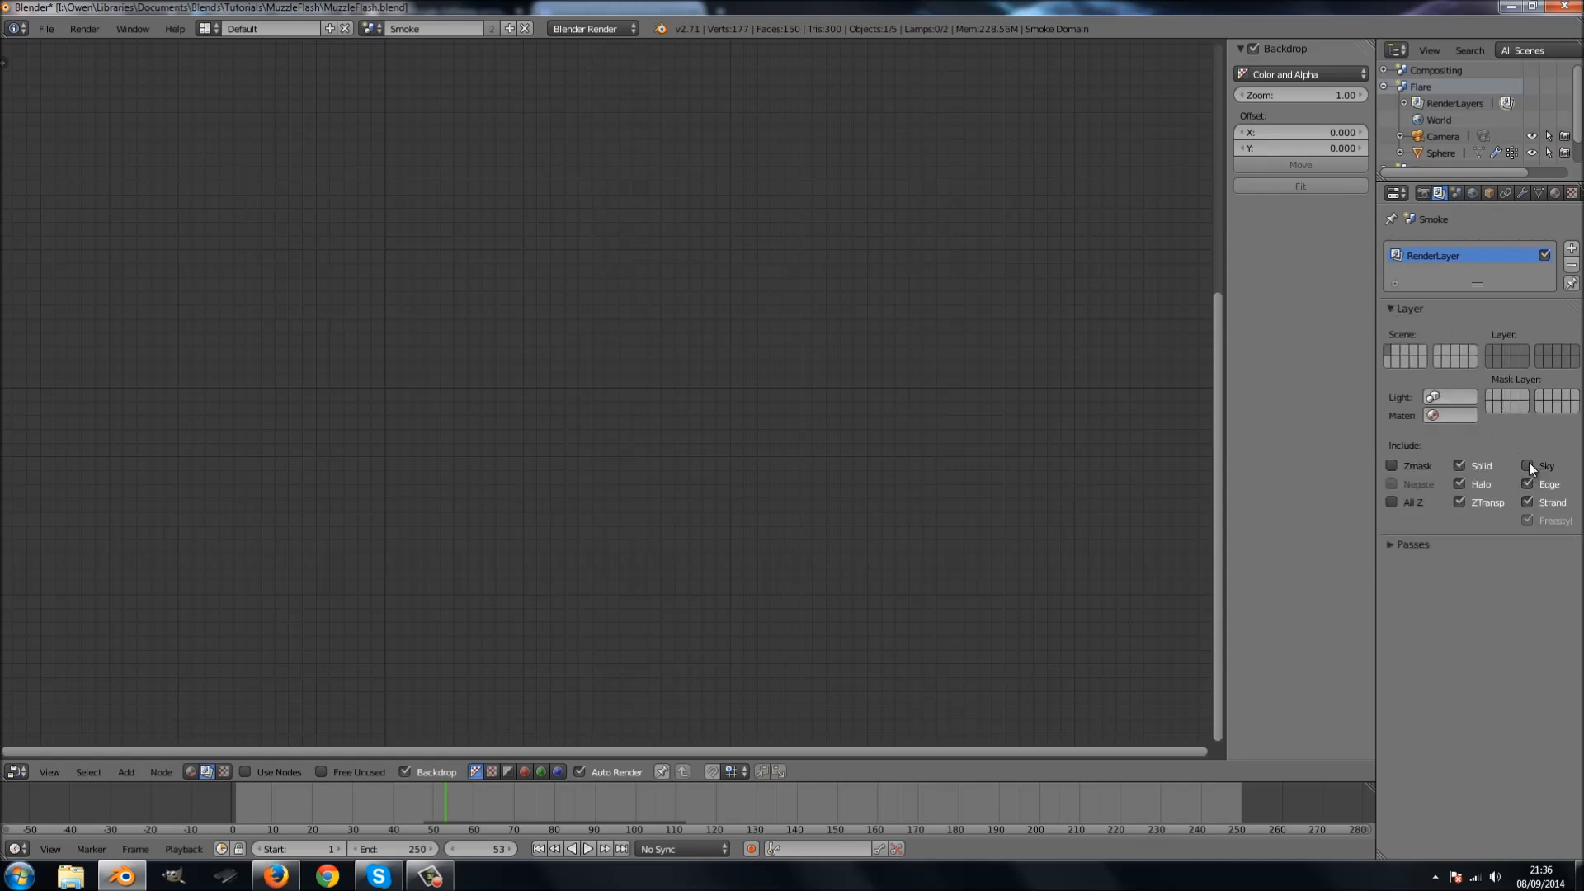
Switch back to the Compositing scene and re-render the Smoke render layer.
{"action": "left_click", "coordinate": [371, 29]}
{"action": "left_click", "coordinate": [396, 51]}
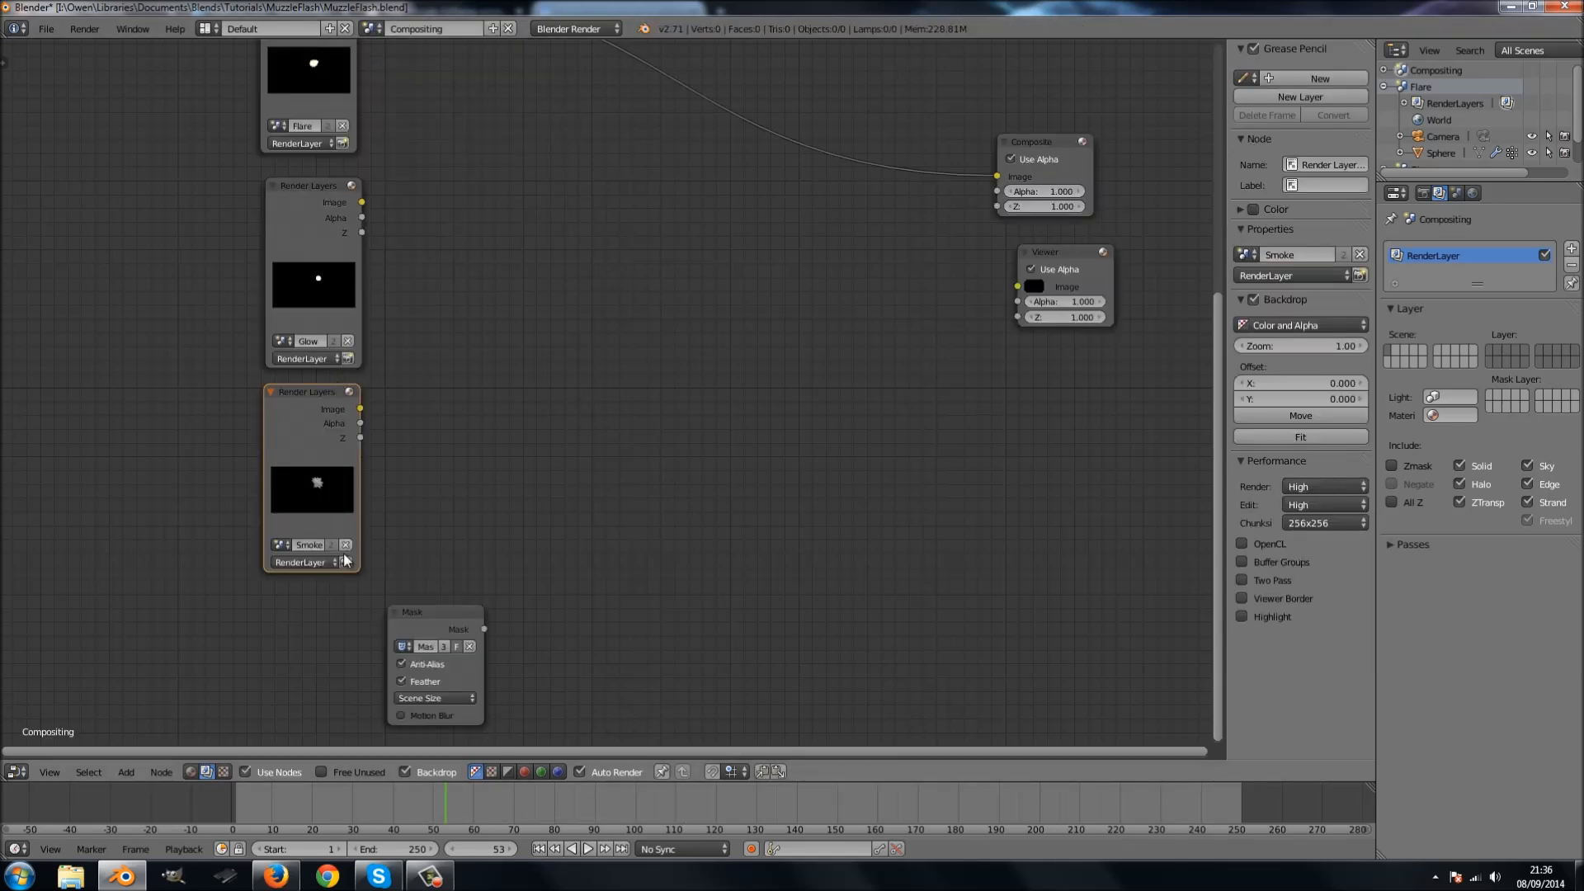
{"action": "key", "text": "F12"}
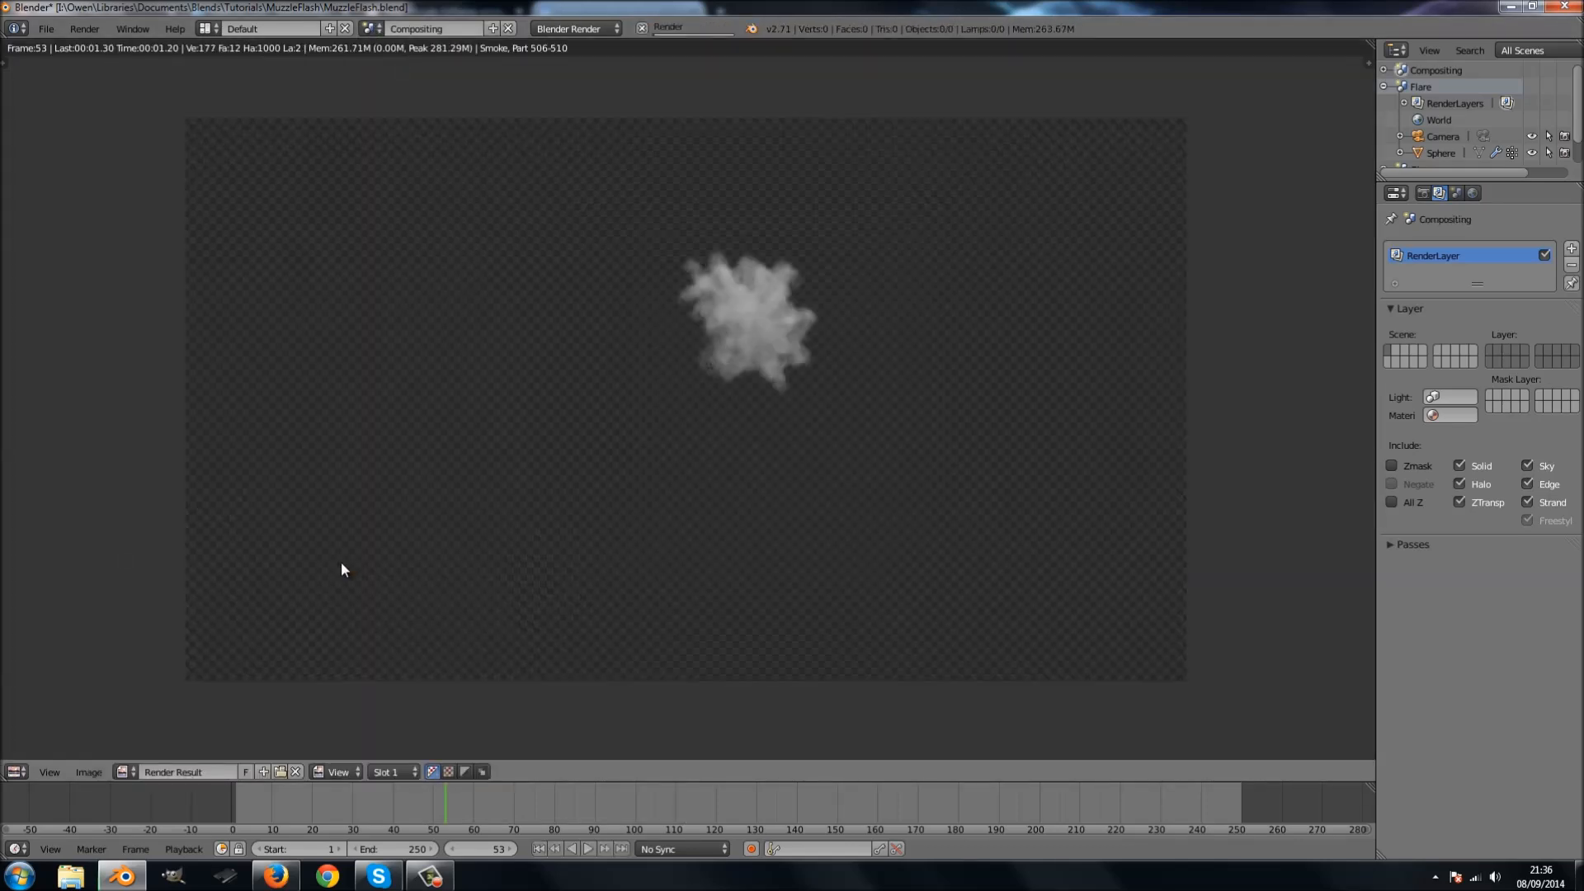
{"action": "key", "text": "Escape"}
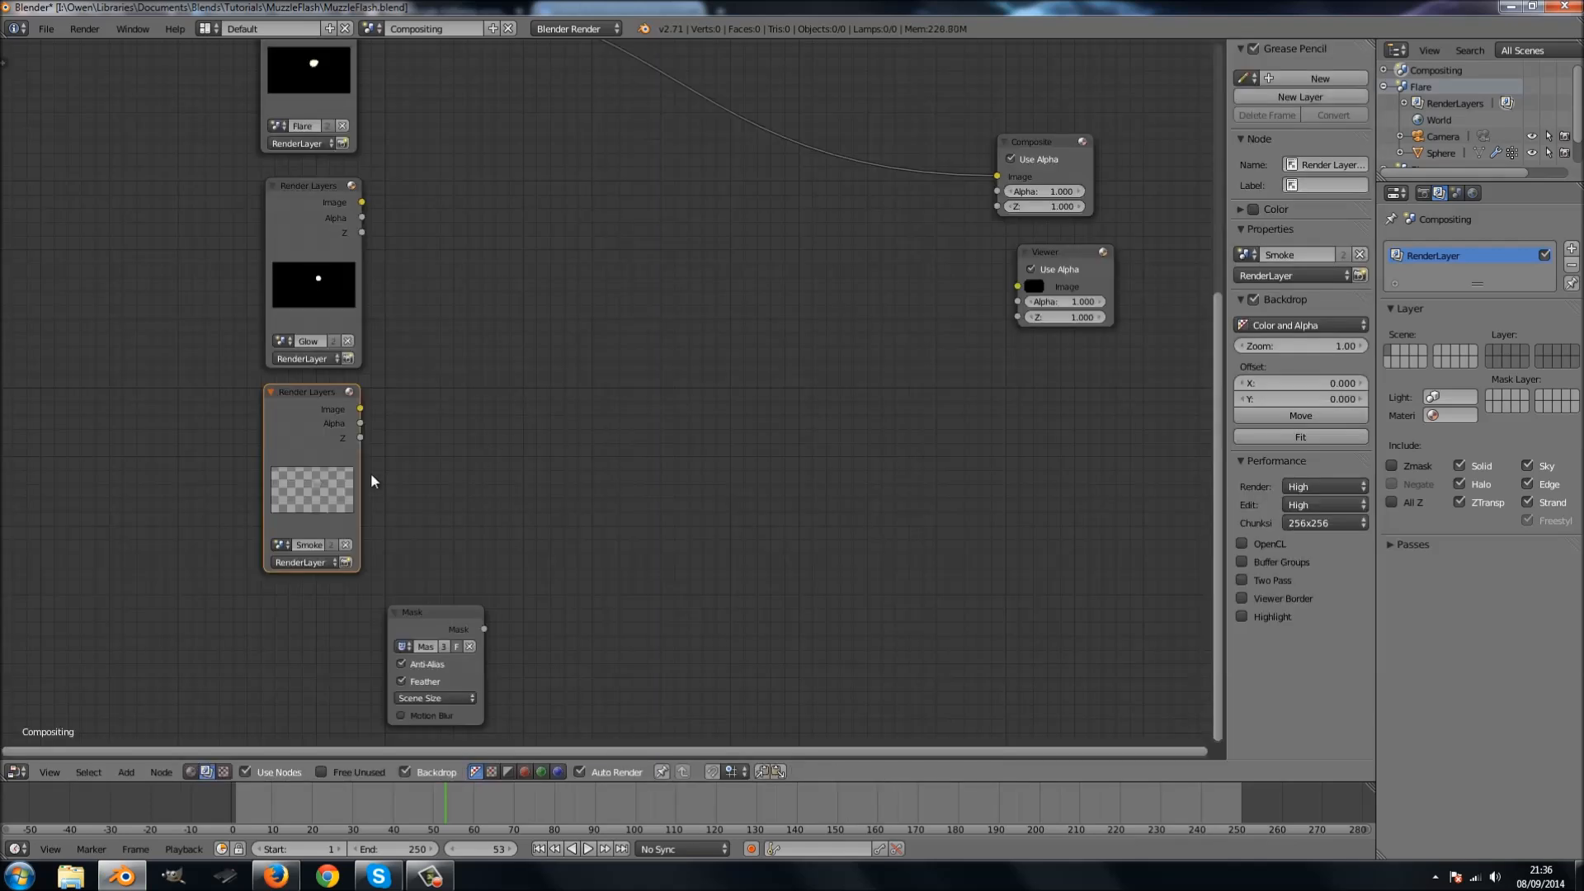
{"action": "key", "text": "Home"}
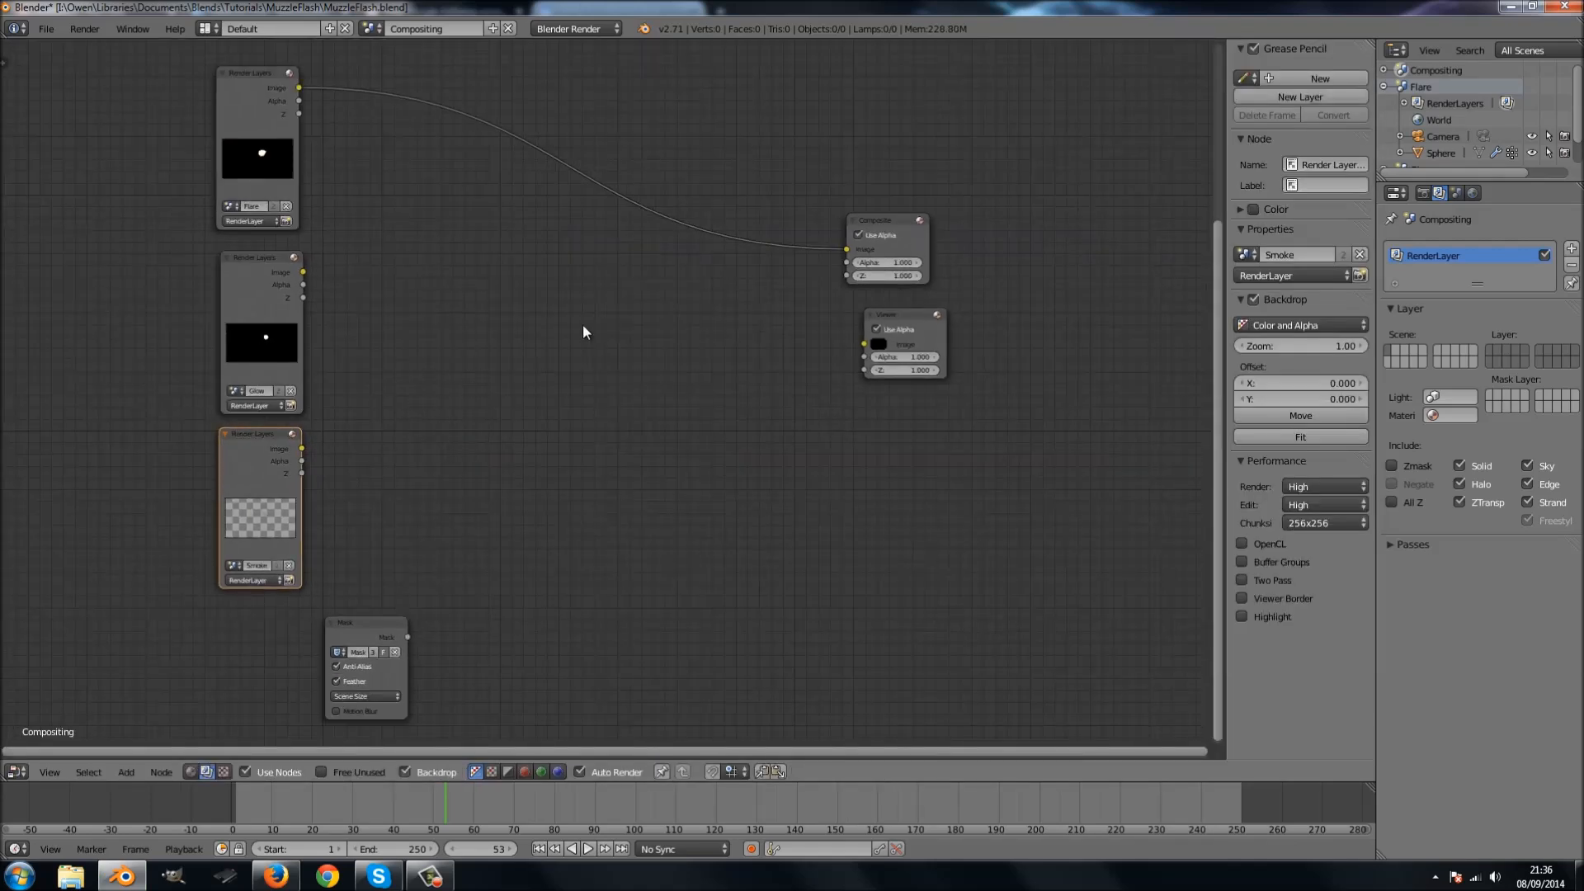
{"action": "middle_click_drag", "start_coordinate": [497, 306], "coordinate": [467, 399]}
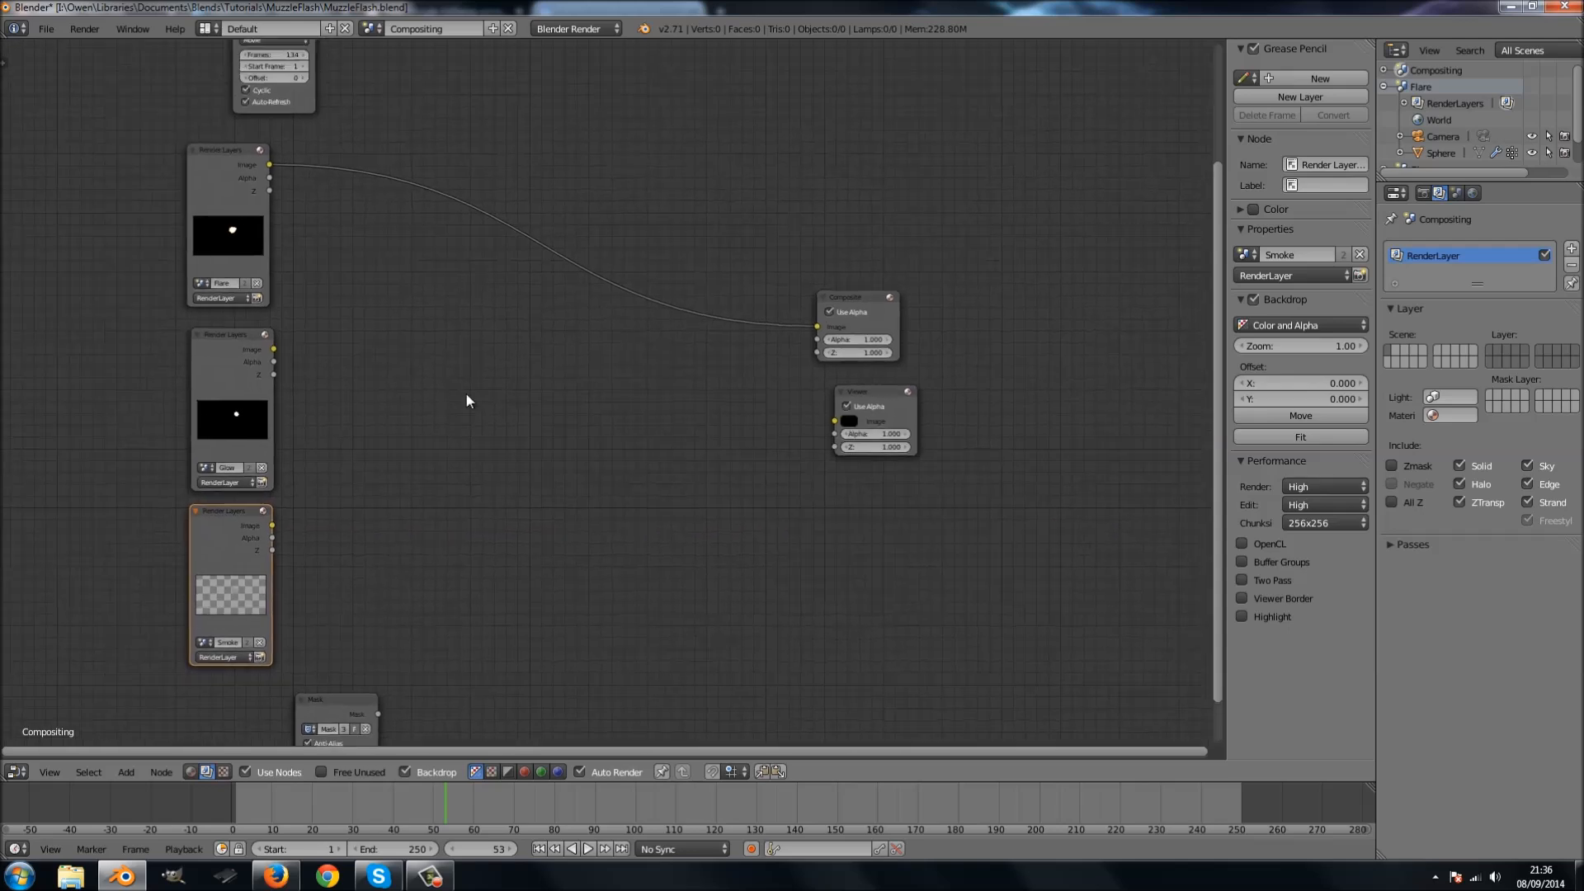
Insert a Mix node on the link from the Flare render layer and connect the footage image to its second image input.
{"action": "middle_click_drag", "start_coordinate": [467, 341], "coordinate": [420, 484]}
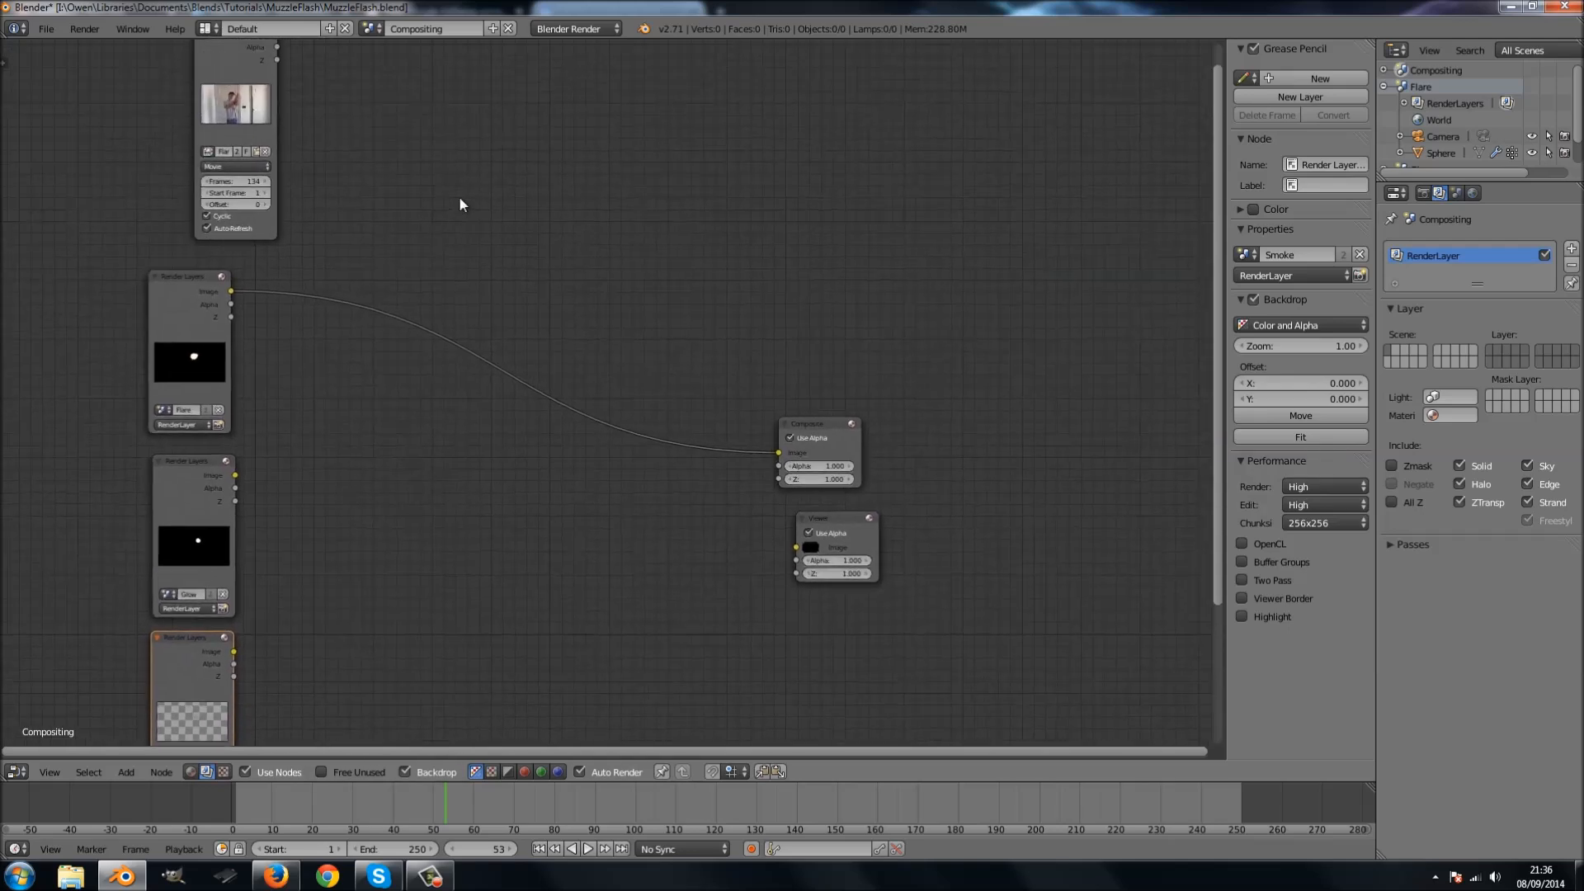
{"action": "key", "text": "shift+a"}
{"action": "mouse_move", "coordinate": [459, 198]}
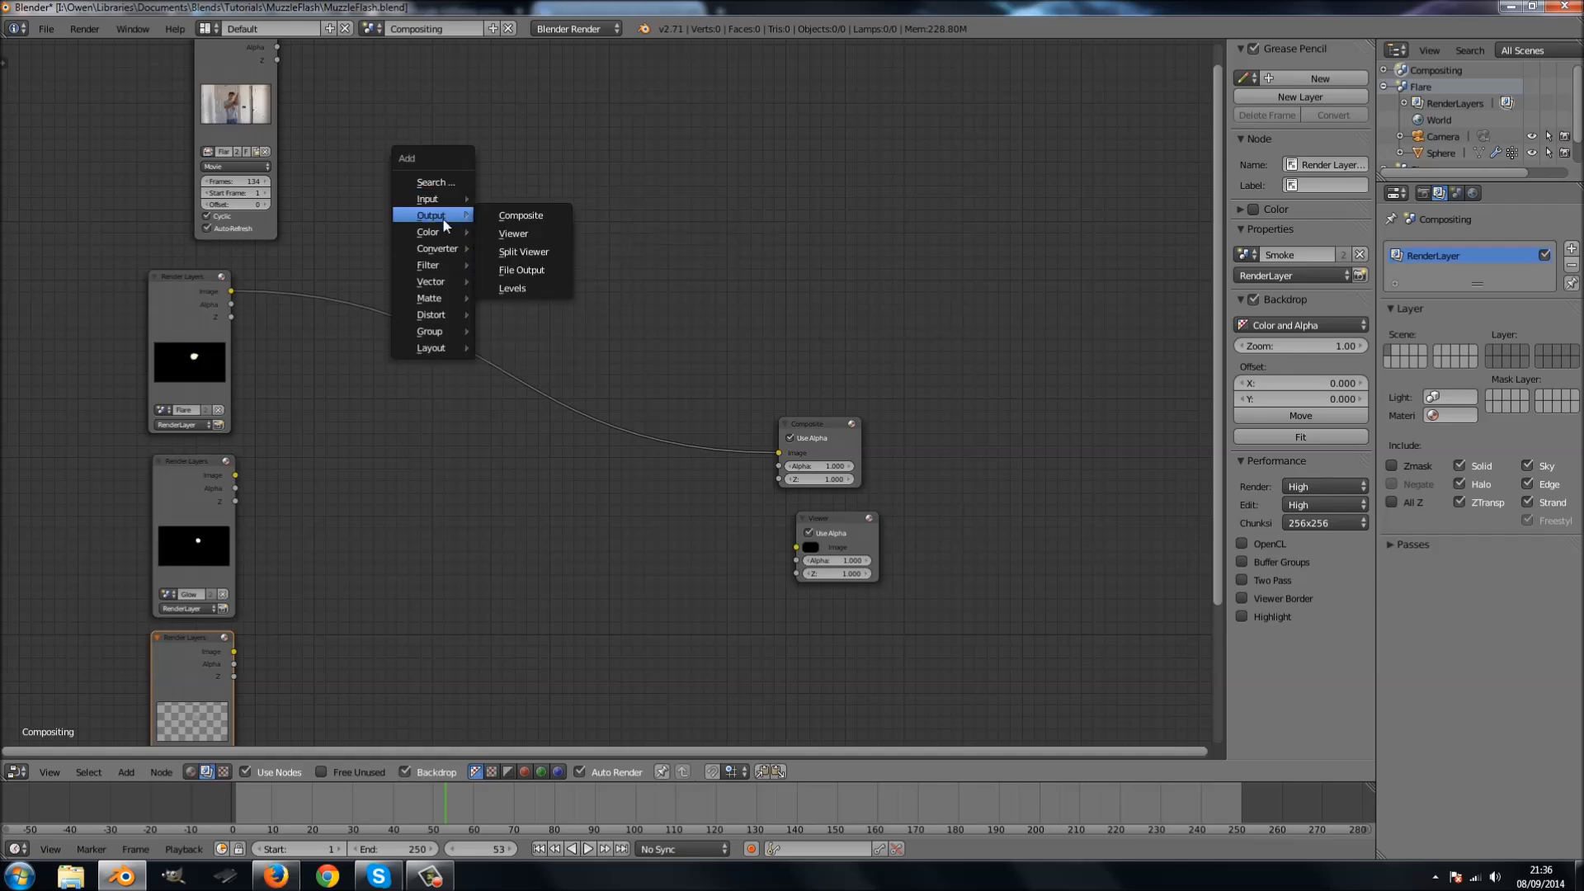
{"action": "left_click", "coordinate": [493, 235]}
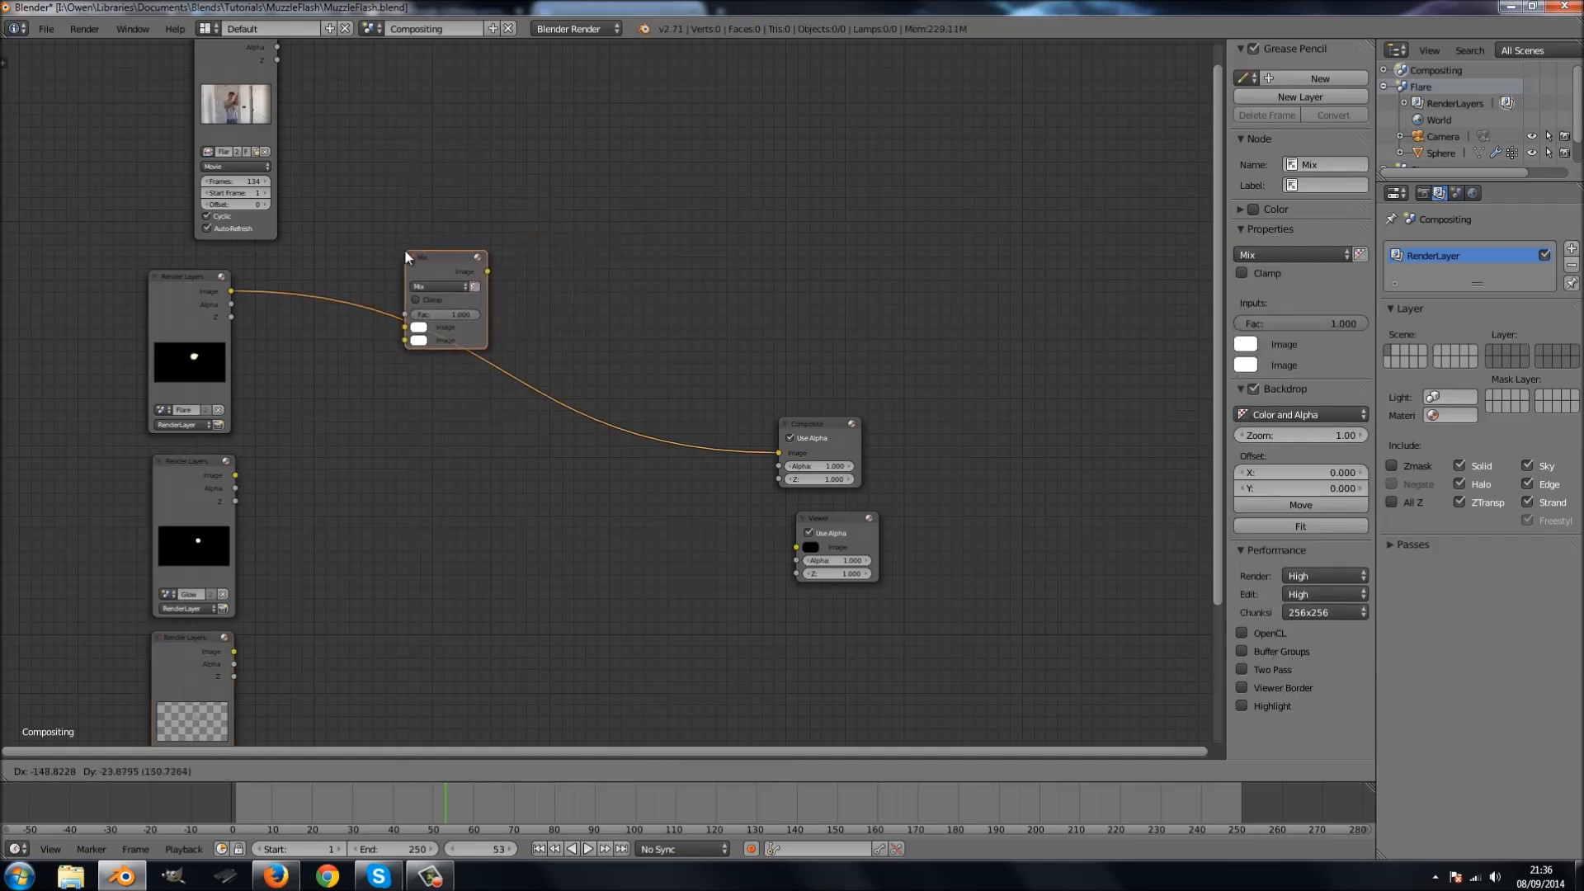
{"action": "left_click", "coordinate": [404, 249]}
{"action": "middle_click_drag", "start_coordinate": [315, 160], "coordinate": [323, 264]}
{"action": "left_click_drag", "start_coordinate": [284, 138], "coordinate": [406, 444]}
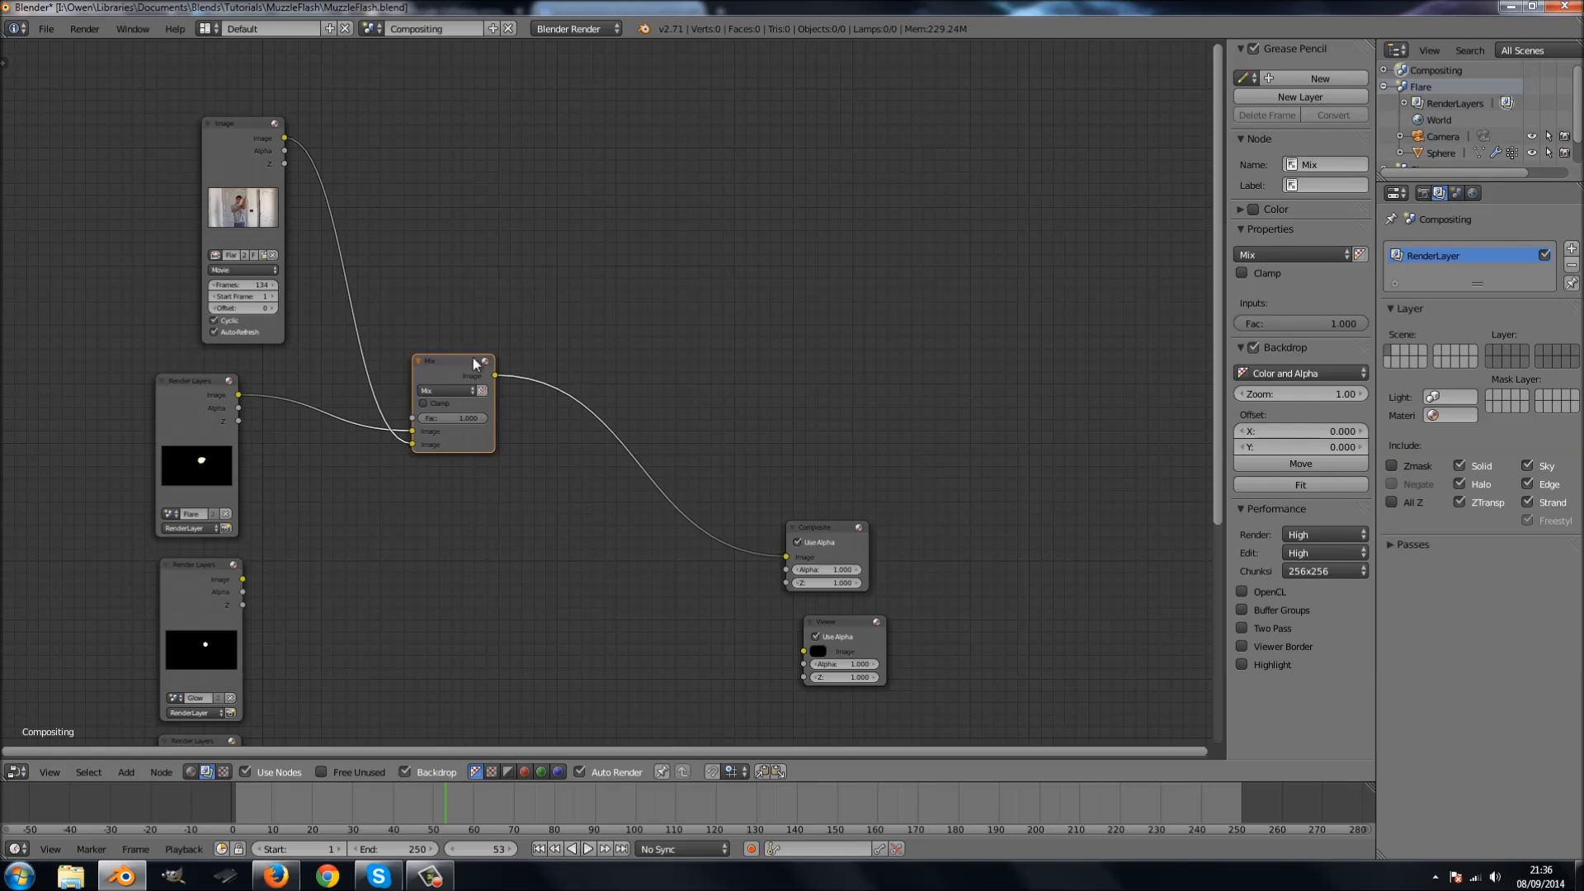
Connect the Mix output to the Viewer and move the Composite and Viewer nodes farther from the Mix node.
{"action": "left_click_drag", "start_coordinate": [492, 379], "coordinate": [804, 651]}
{"action": "left_click_drag", "start_coordinate": [836, 532], "coordinate": [930, 382]}
{"action": "left_click_drag", "start_coordinate": [832, 629], "coordinate": [923, 532]}
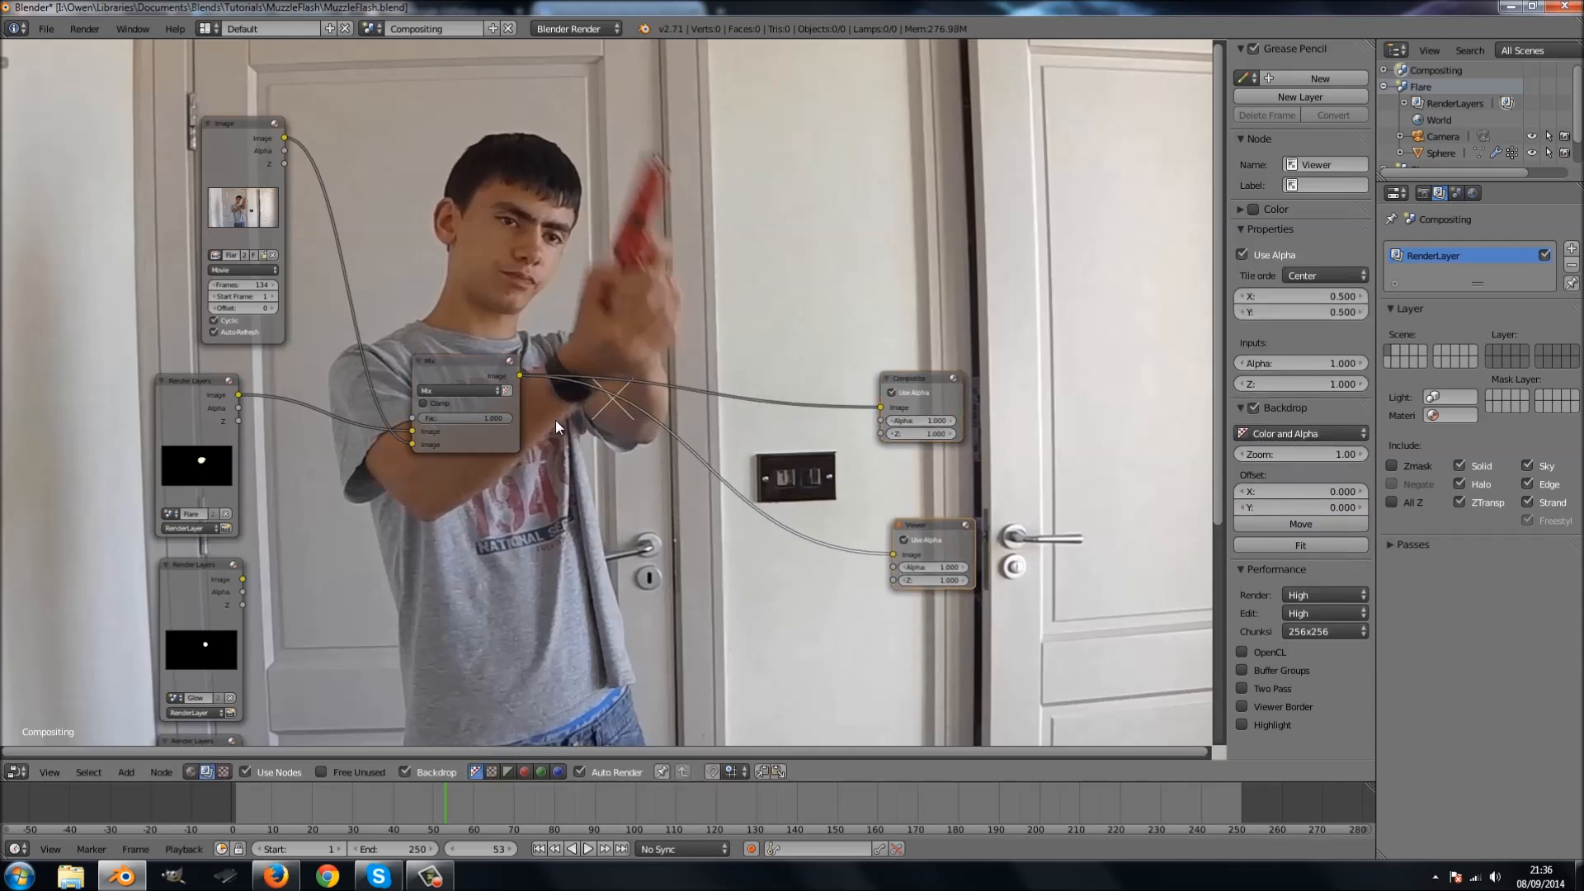
Set the Mix node's blend mode to Add and step the timeline back to frame 50.
{"action": "left_click", "coordinate": [458, 391]}
{"action": "left_click", "coordinate": [455, 364]}
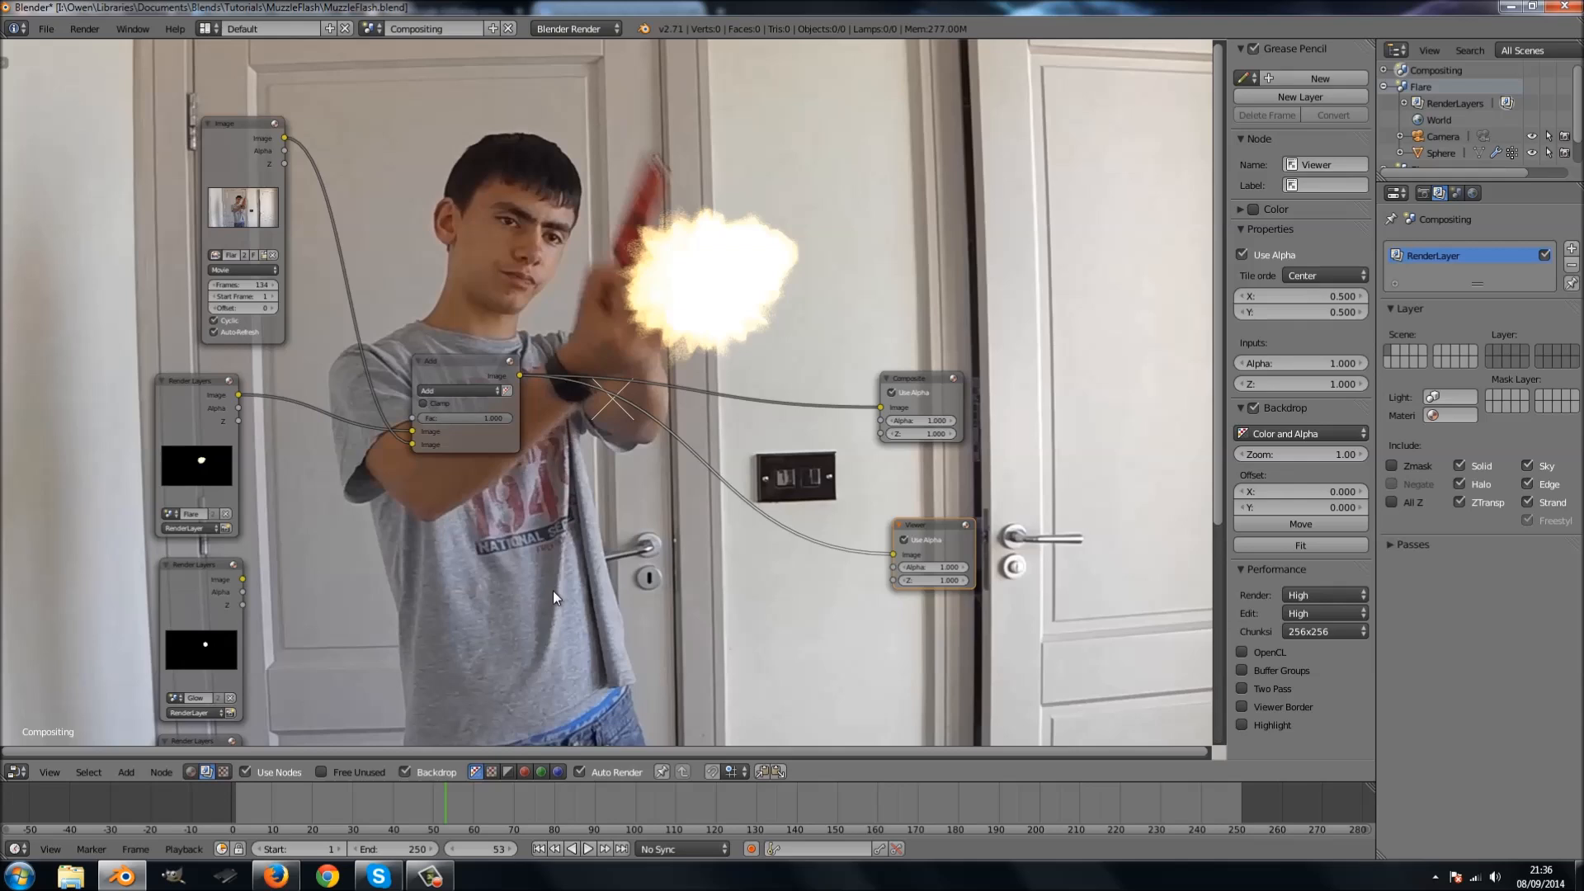
{"action": "key", "text": "Left"}
{"action": "key", "text": "Left"}
{"action": "key", "text": "Left"}
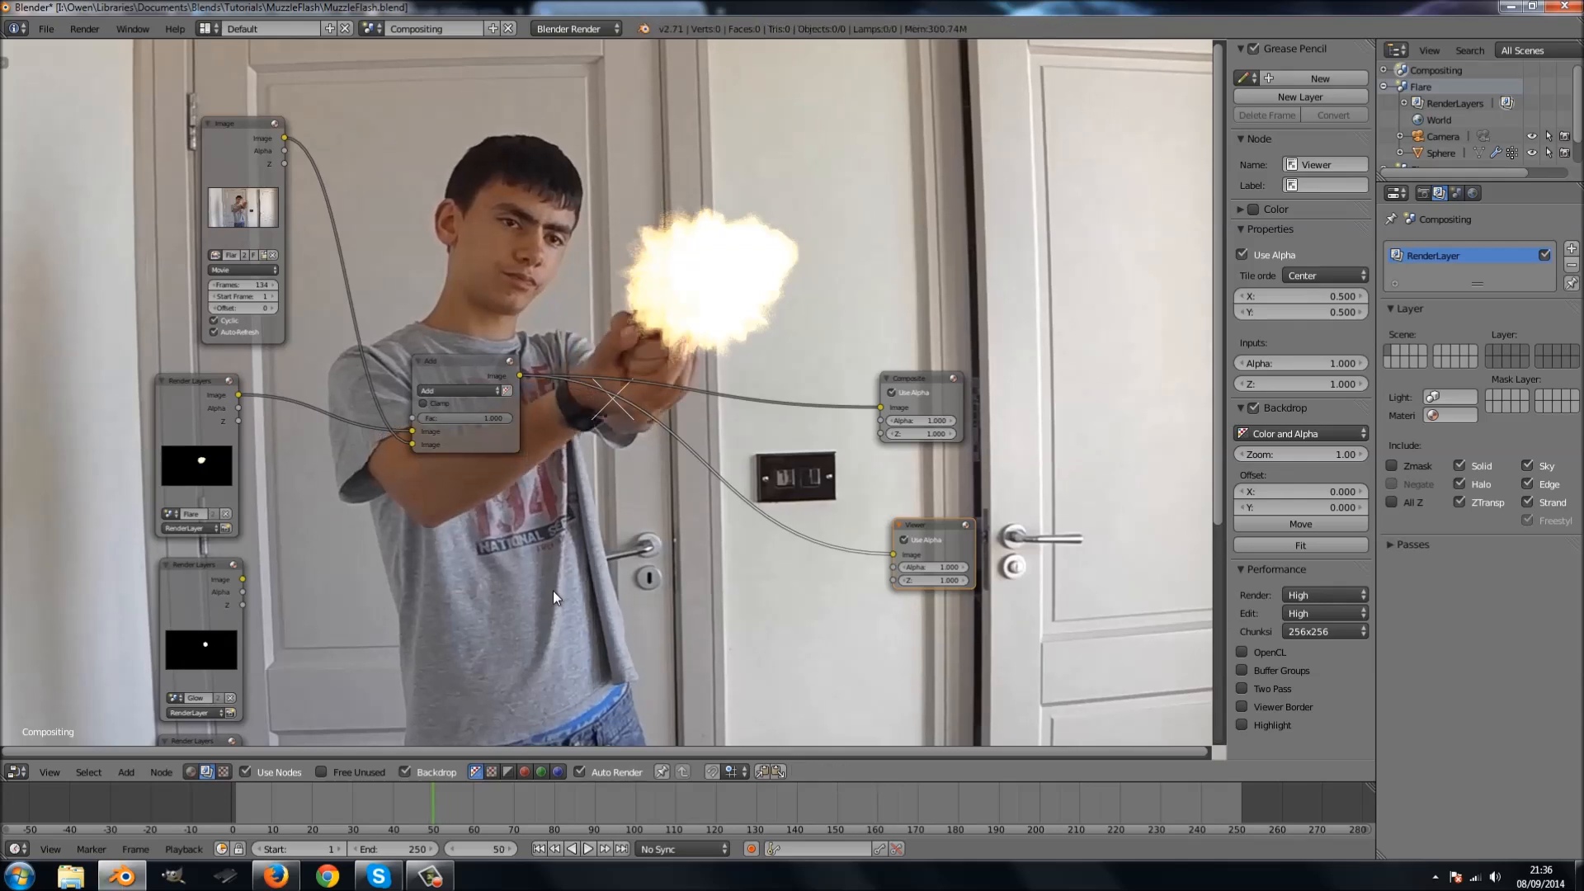
Move the Flare, Glow, Smoke and Mask nodes away from the Add node into a column to free up space.
{"action": "left_click_drag", "start_coordinate": [215, 402], "coordinate": [142, 417]}
{"action": "left_click_drag", "start_coordinate": [185, 566], "coordinate": [37, 588]}
{"action": "middle_click_drag", "start_coordinate": [238, 561], "coordinate": [360, 481]}
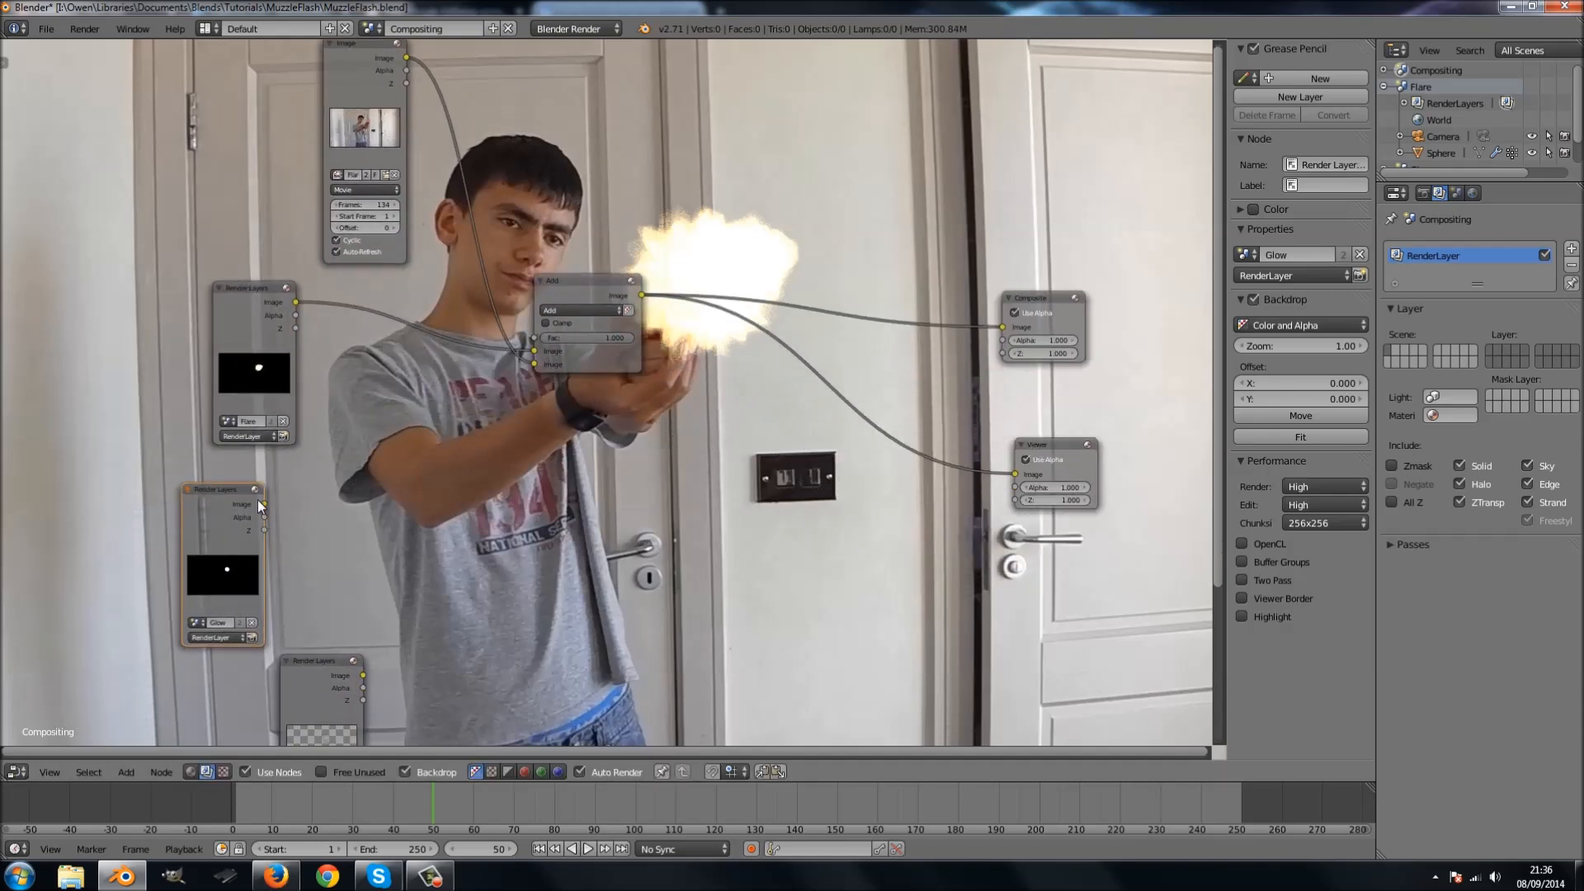
{"action": "middle_click_drag", "start_coordinate": [438, 512], "coordinate": [429, 379]}
{"action": "left_click_drag", "start_coordinate": [280, 552], "coordinate": [185, 555]}
{"action": "middle_click_drag", "start_coordinate": [393, 731], "coordinate": [467, 616]}
{"action": "left_click_drag", "start_coordinate": [467, 615], "coordinate": [266, 617]}
{"action": "middle_click_drag", "start_coordinate": [475, 558], "coordinate": [419, 618]}
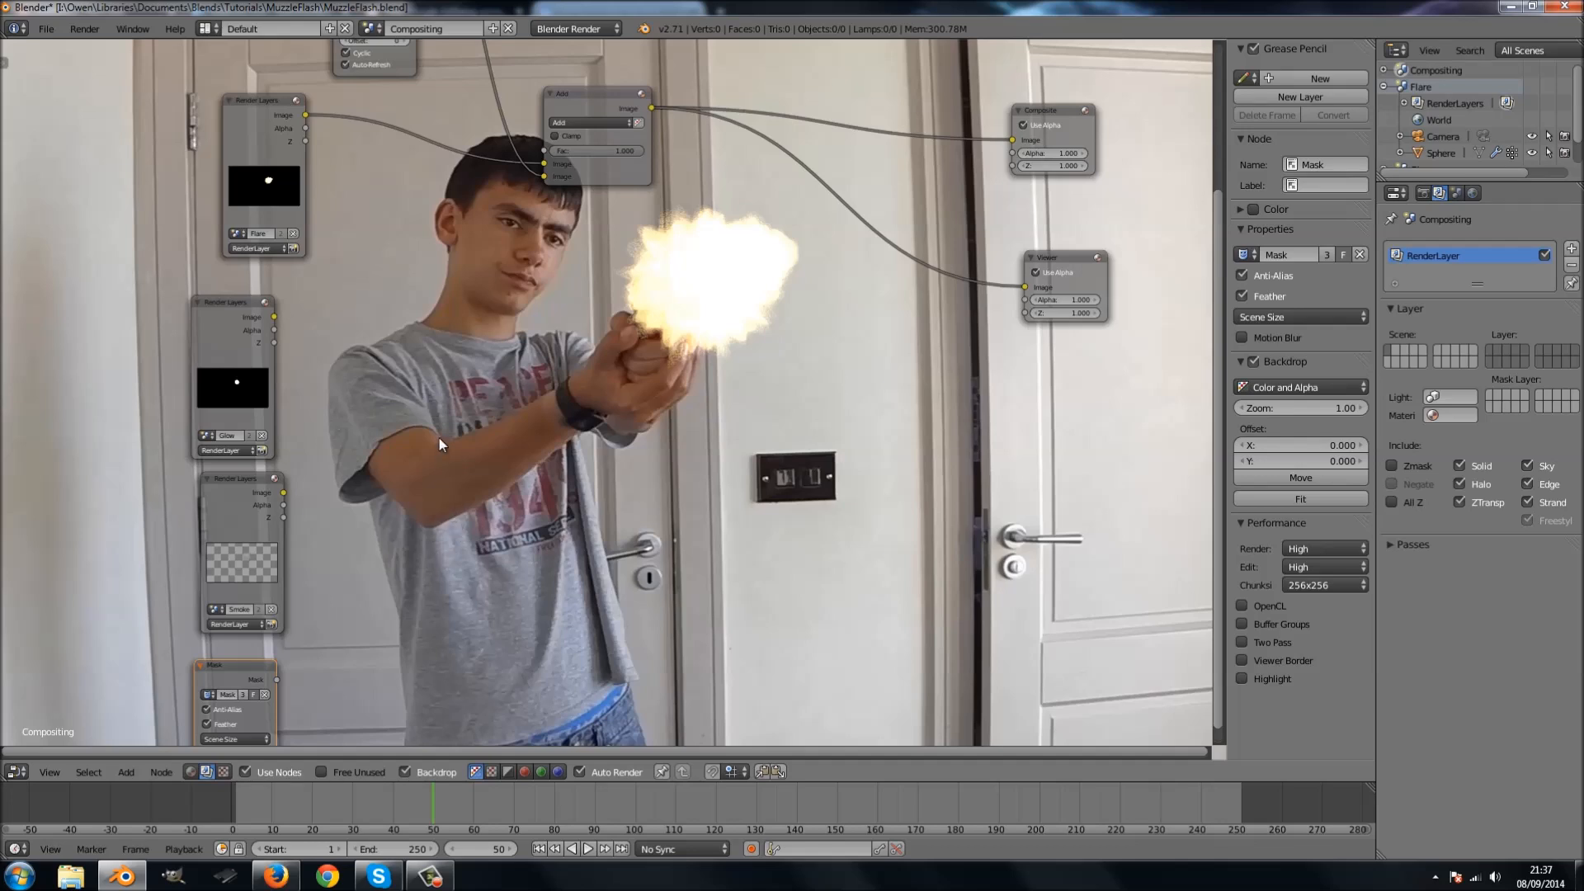
Insert a Blur node between the Flare render layer and the Add node, and space the Flare node away from it.
{"action": "middle_click_drag", "start_coordinate": [439, 444], "coordinate": [440, 456]}
{"action": "key", "text": "shift+a"}
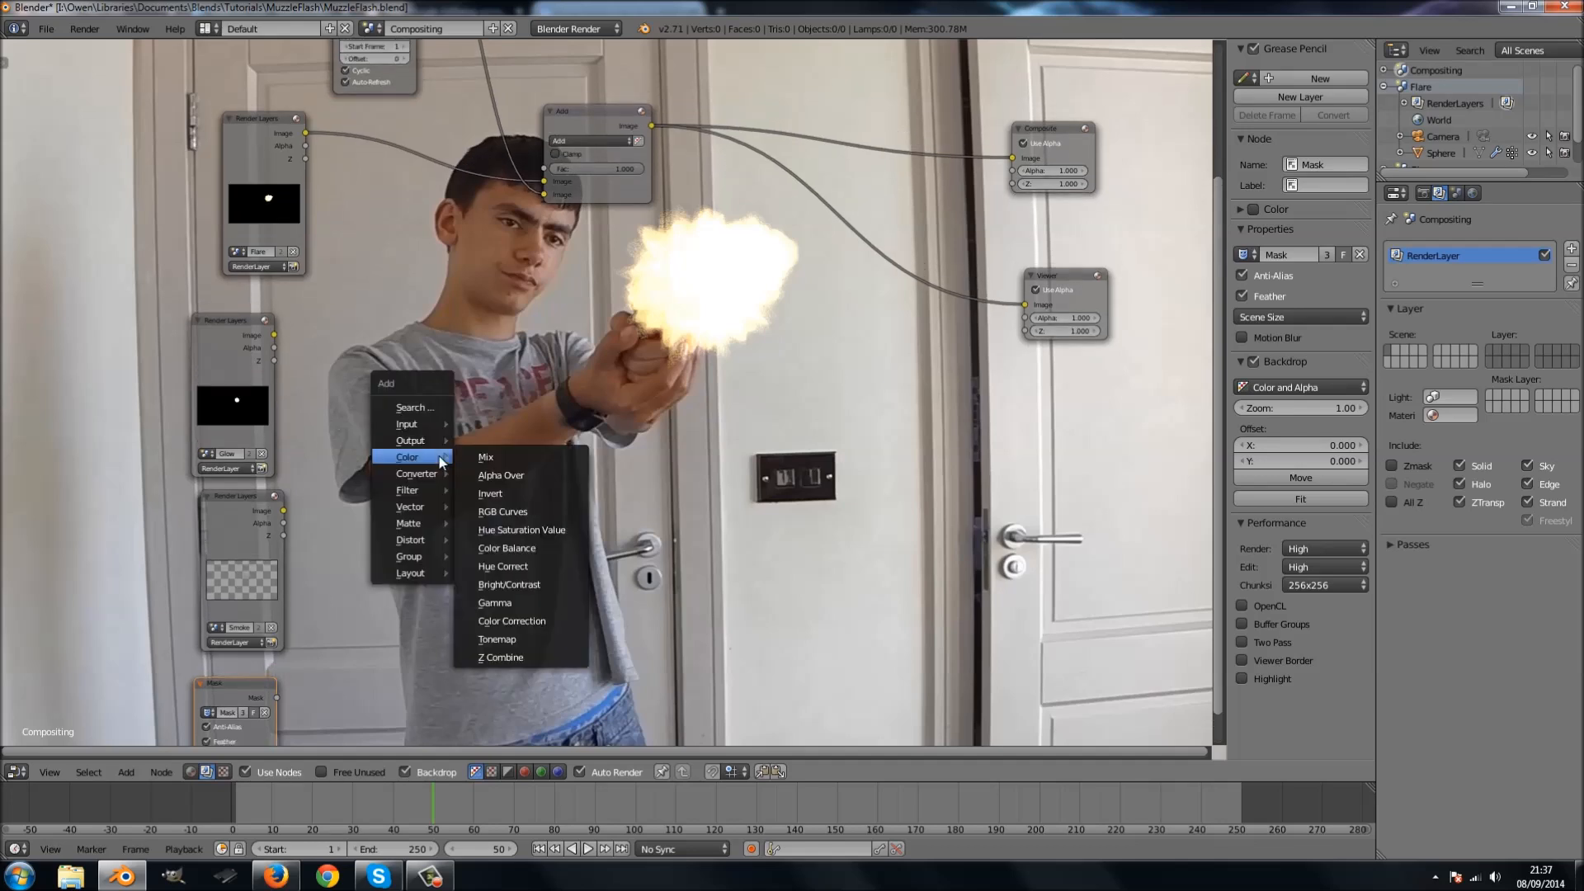
{"action": "mouse_move", "coordinate": [429, 474]}
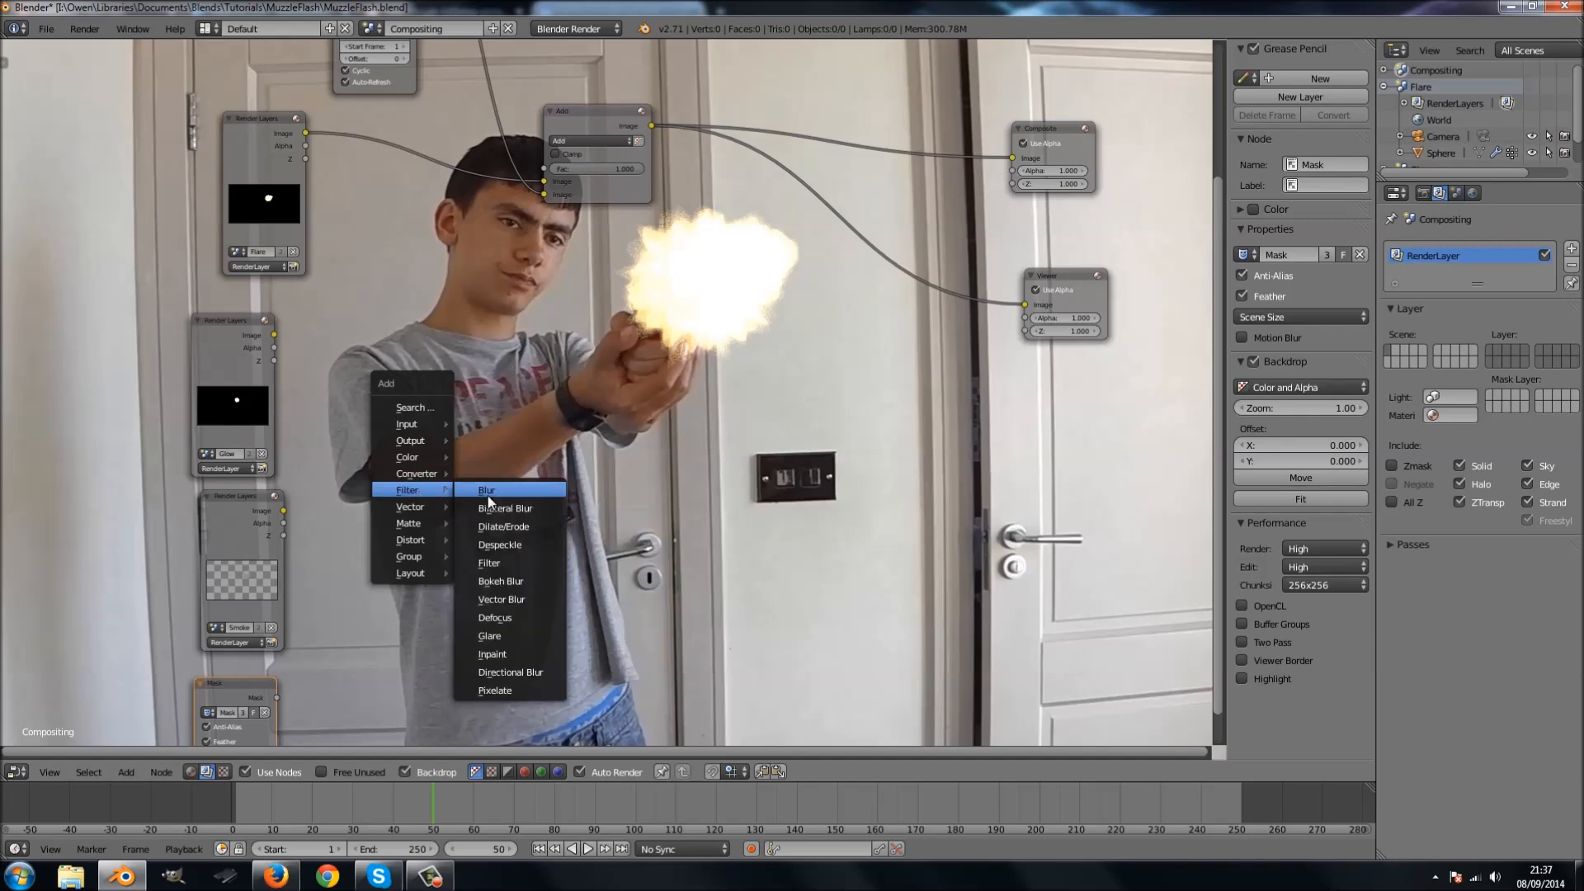
{"action": "left_click", "coordinate": [492, 495]}
{"action": "left_click", "coordinate": [366, 84]}
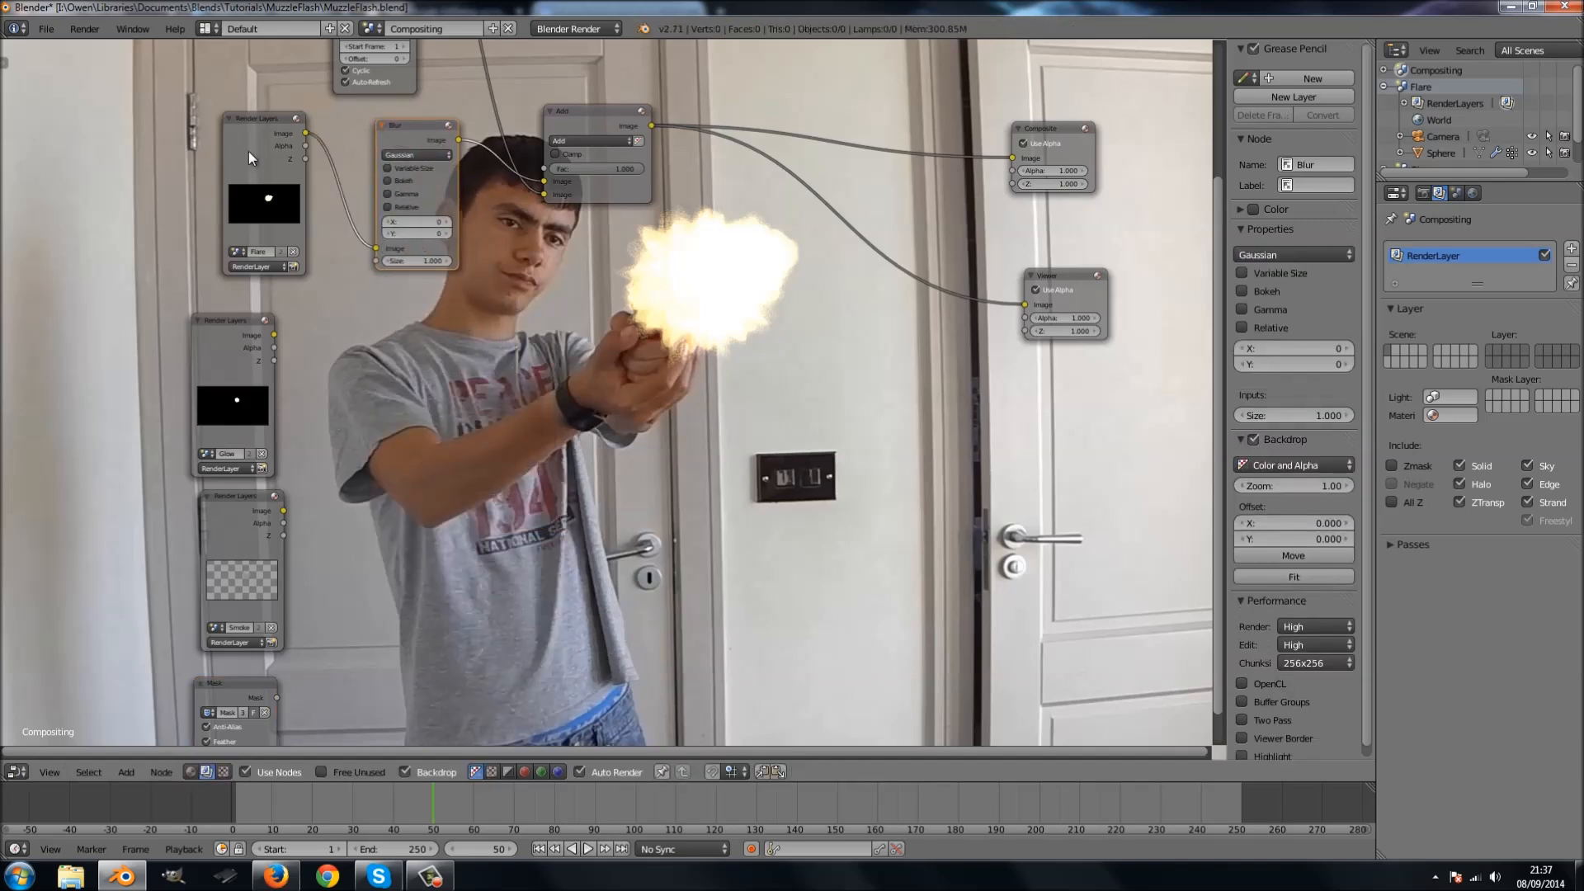
{"action": "left_click_drag", "start_coordinate": [250, 151], "coordinate": [220, 145]}
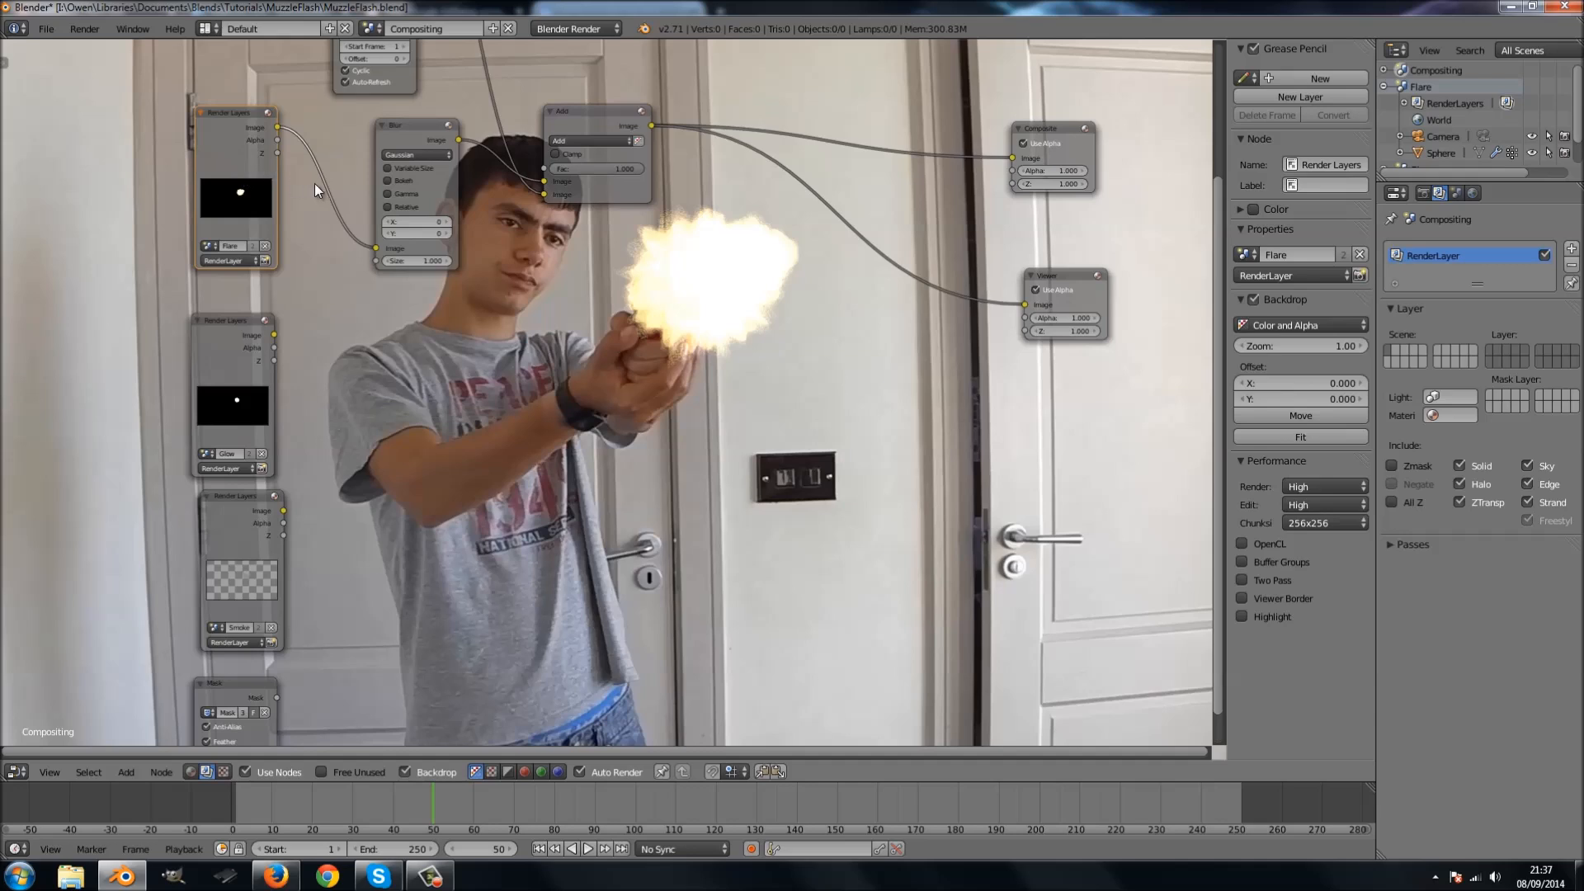
Set the flare's Blur node to Fast Gaussian with X and Y at 5.
{"action": "left_click", "coordinate": [417, 154]}
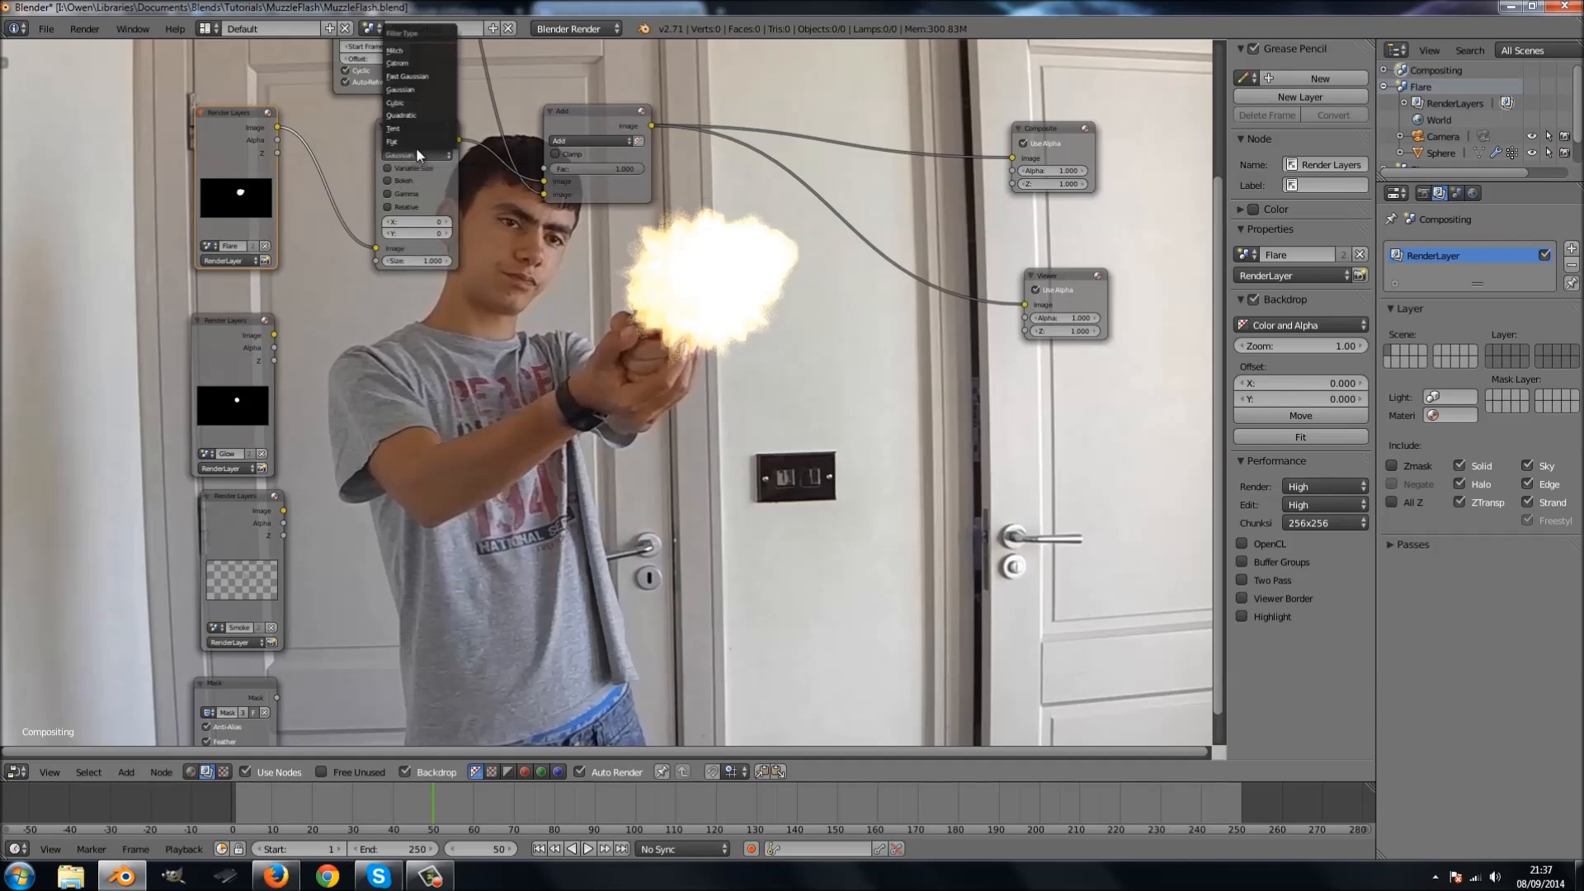
{"action": "left_click", "coordinate": [423, 77]}
{"action": "scroll", "coordinate": [427, 235], "scroll_direction": "up", "scroll_amount": 6}
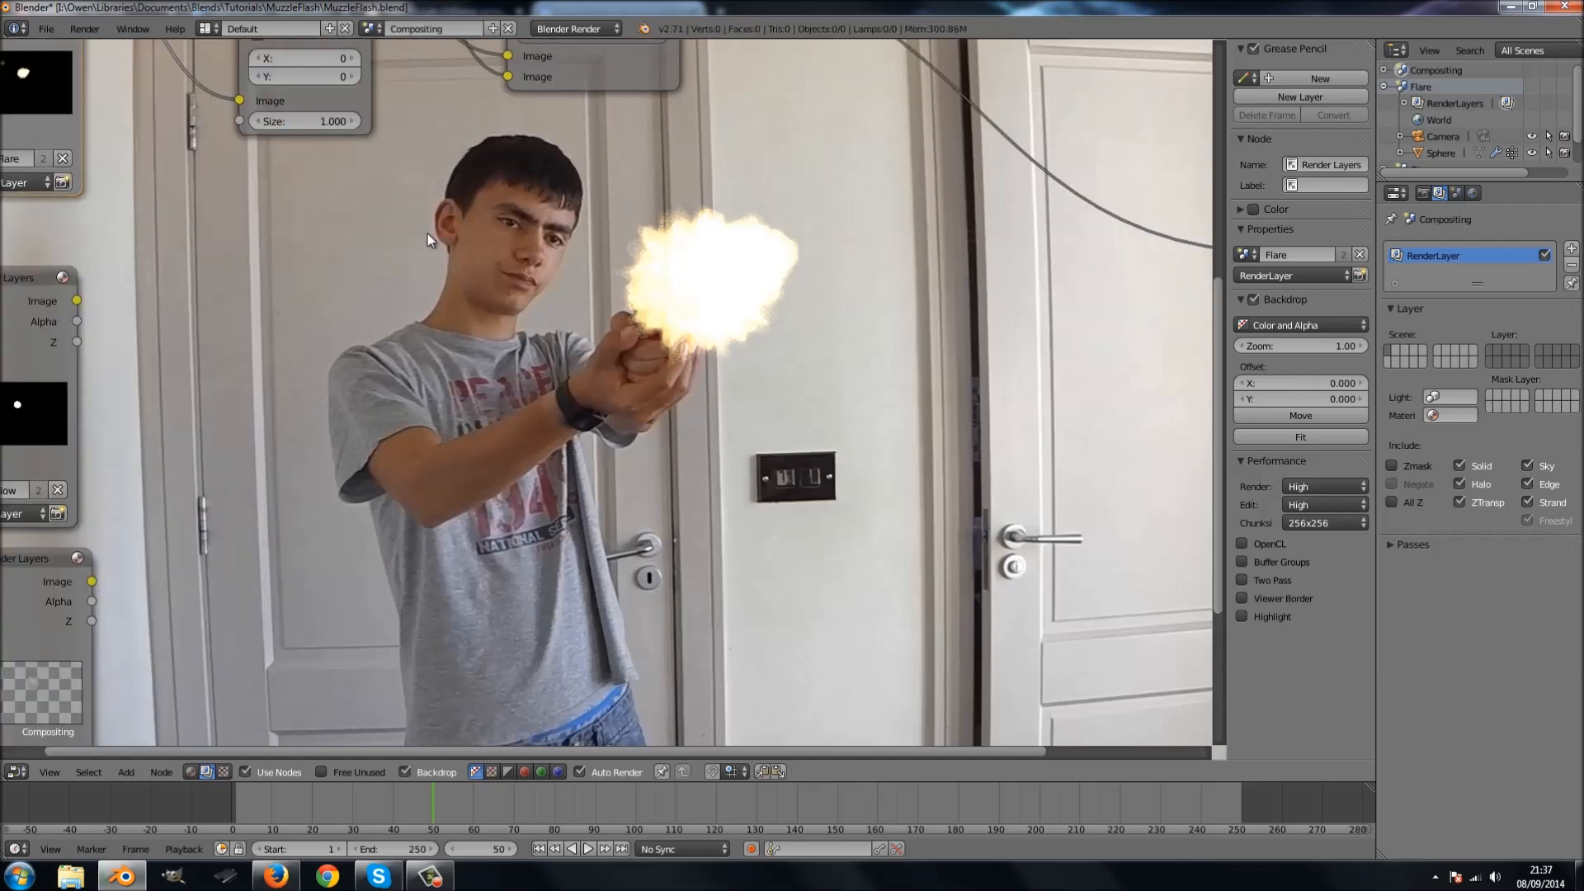
{"action": "middle_click_drag", "start_coordinate": [427, 234], "coordinate": [549, 489]}
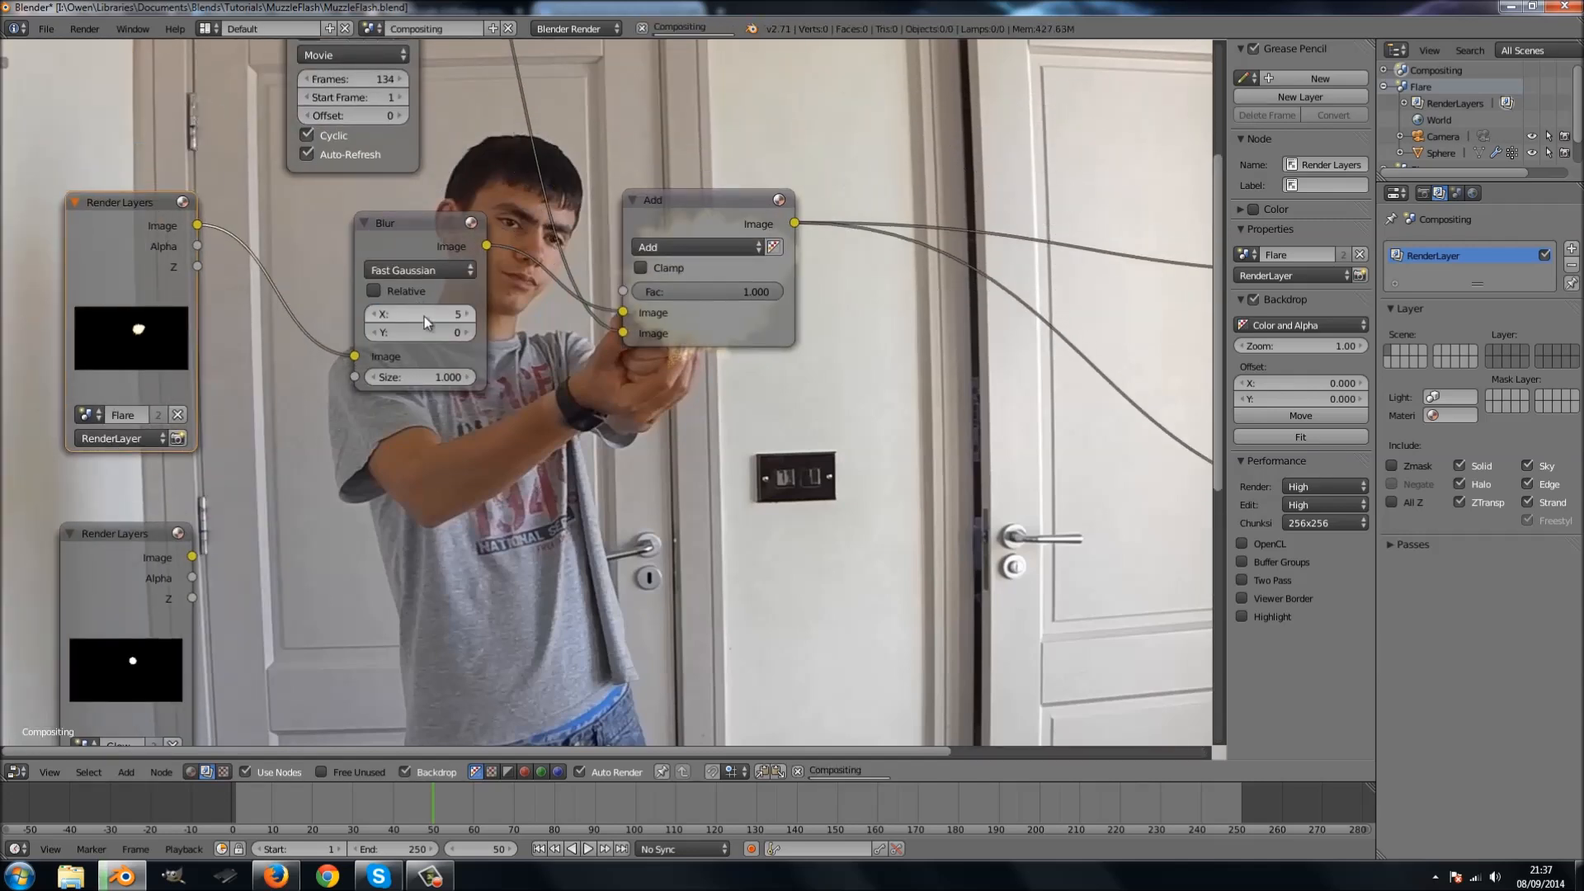
{"action": "left_click", "coordinate": [426, 325]}
{"action": "key", "text": "Return"}
{"action": "middle_click_drag", "start_coordinate": [820, 387], "coordinate": [675, 264]}
{"action": "middle_click_drag", "start_coordinate": [678, 327], "coordinate": [741, 353]}
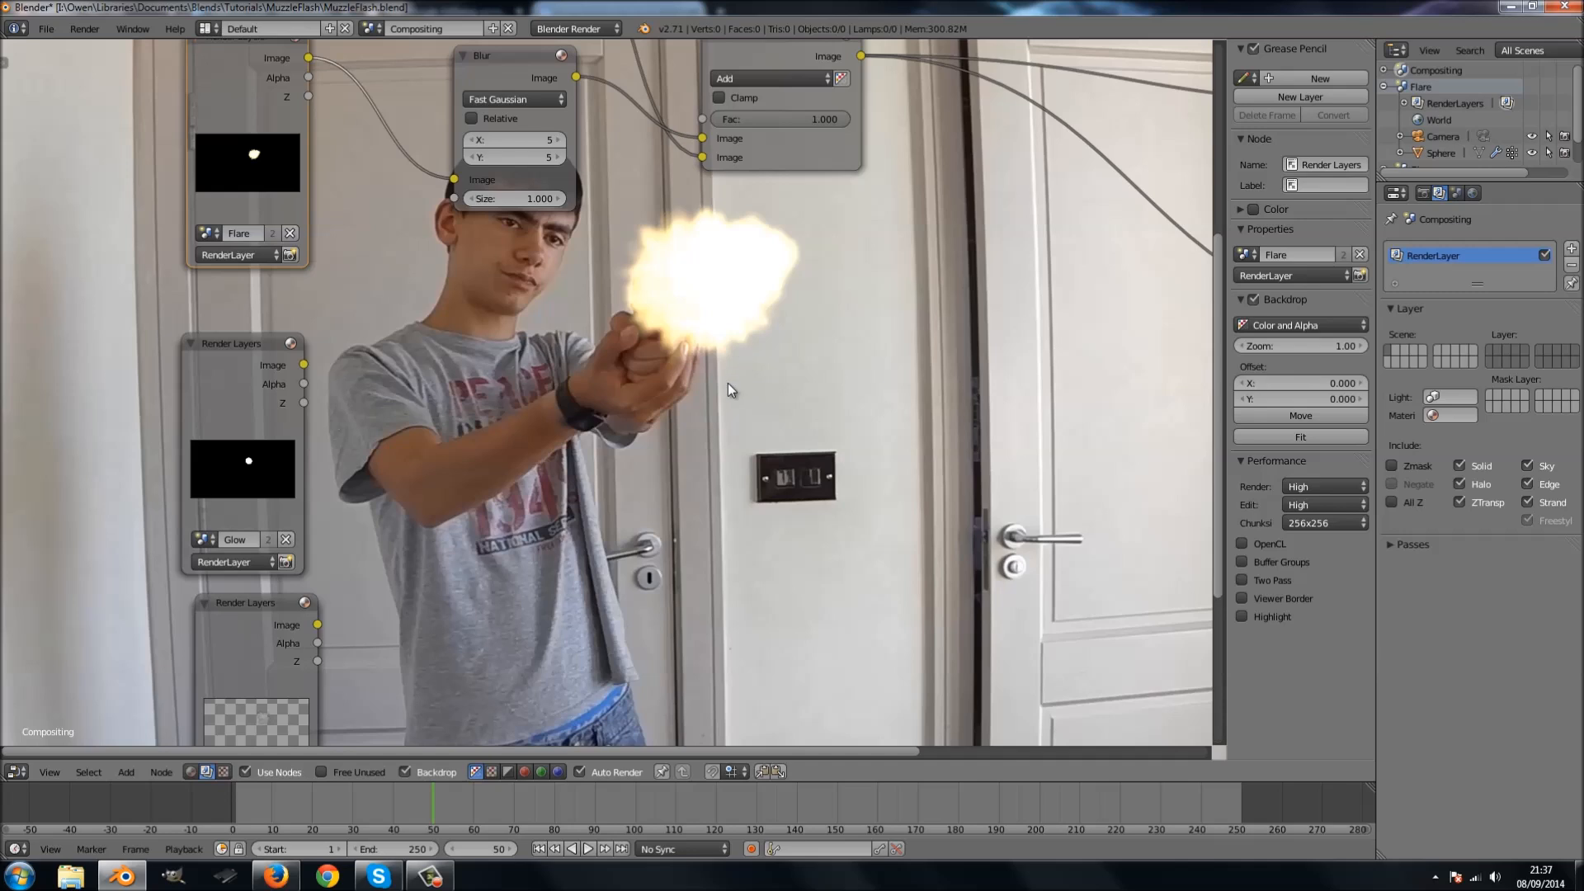
Add a Glare node beside the Glow render layer and connect the Glow image to its input.
{"action": "scroll", "coordinate": [509, 512], "scroll_direction": "down", "scroll_amount": 2}
{"action": "middle_click_drag", "start_coordinate": [570, 495], "coordinate": [557, 349]}
{"action": "middle_click_drag", "start_coordinate": [486, 474], "coordinate": [478, 511]}
{"action": "key", "text": "shift+a"}
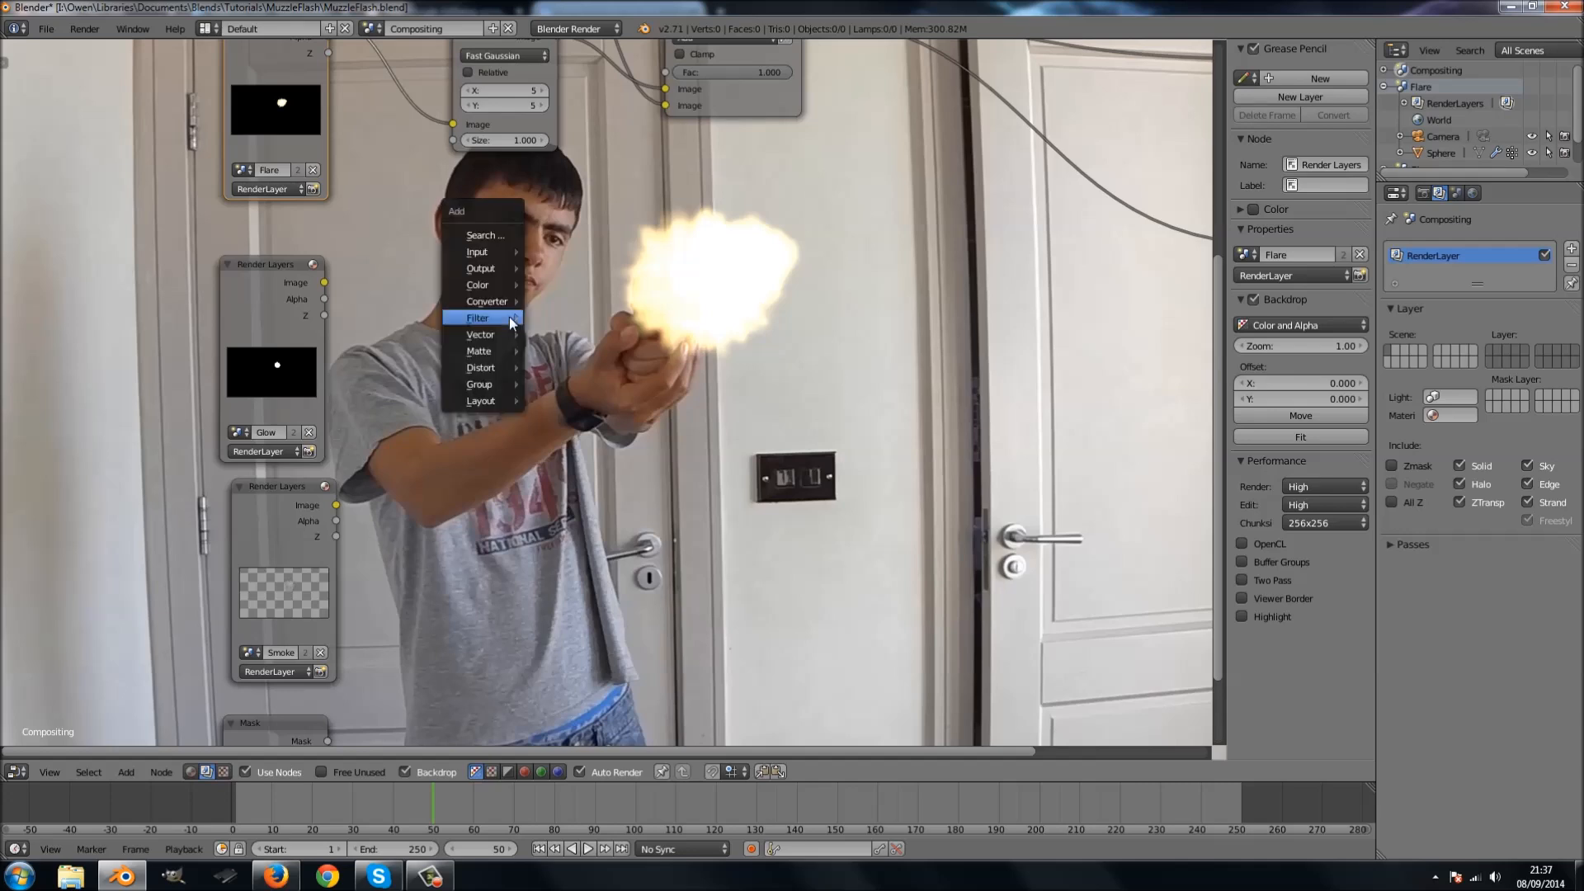
{"action": "mouse_move", "coordinate": [510, 322]}
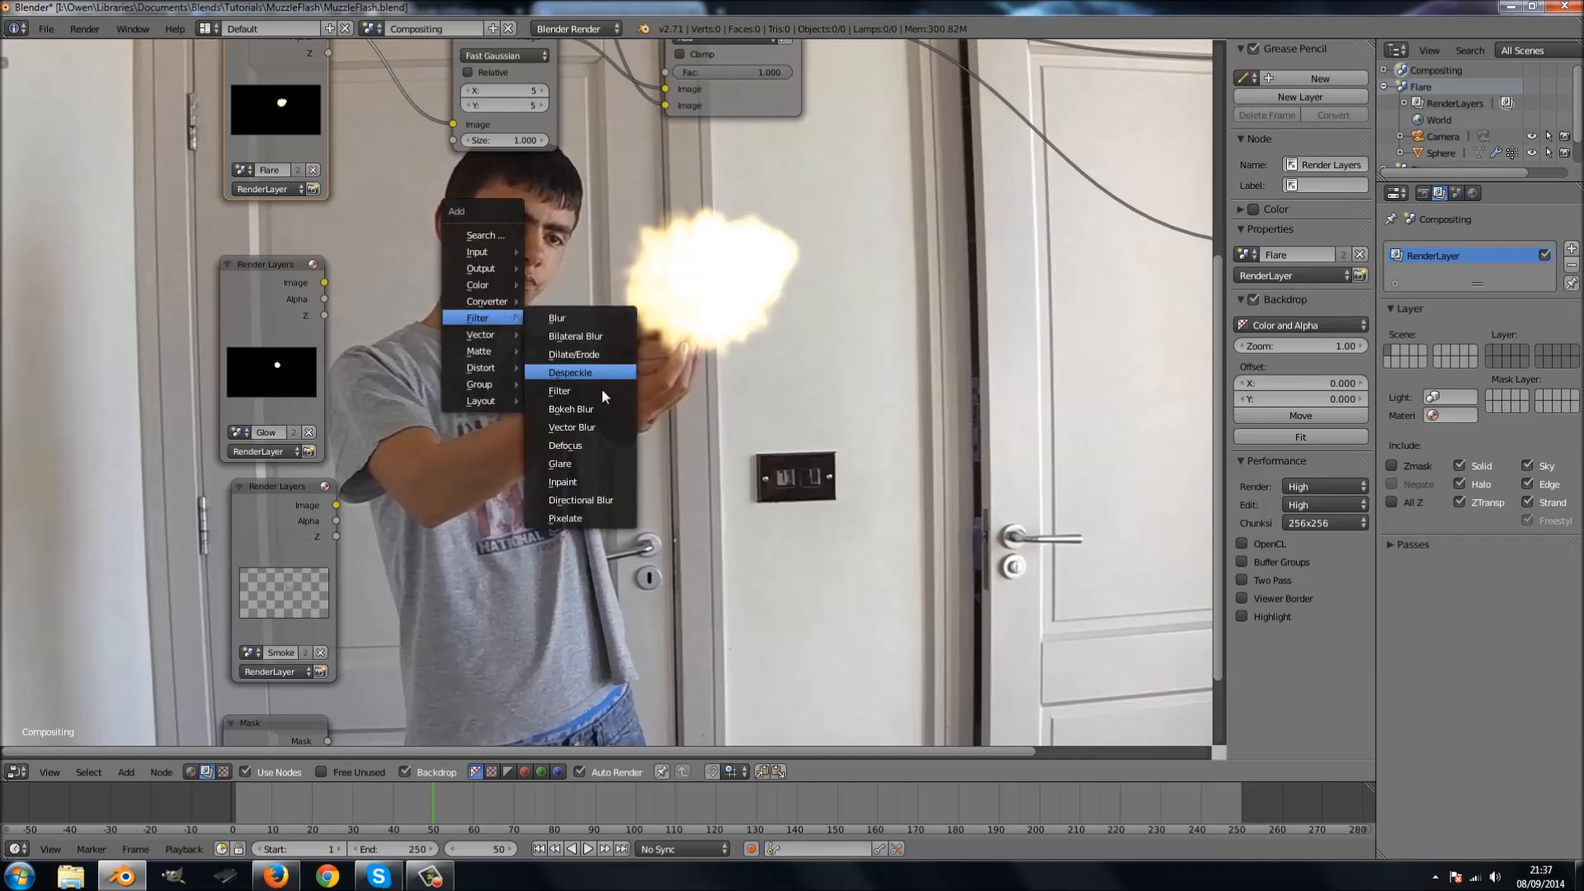
{"action": "left_click", "coordinate": [581, 459]}
{"action": "left_click", "coordinate": [469, 218]}
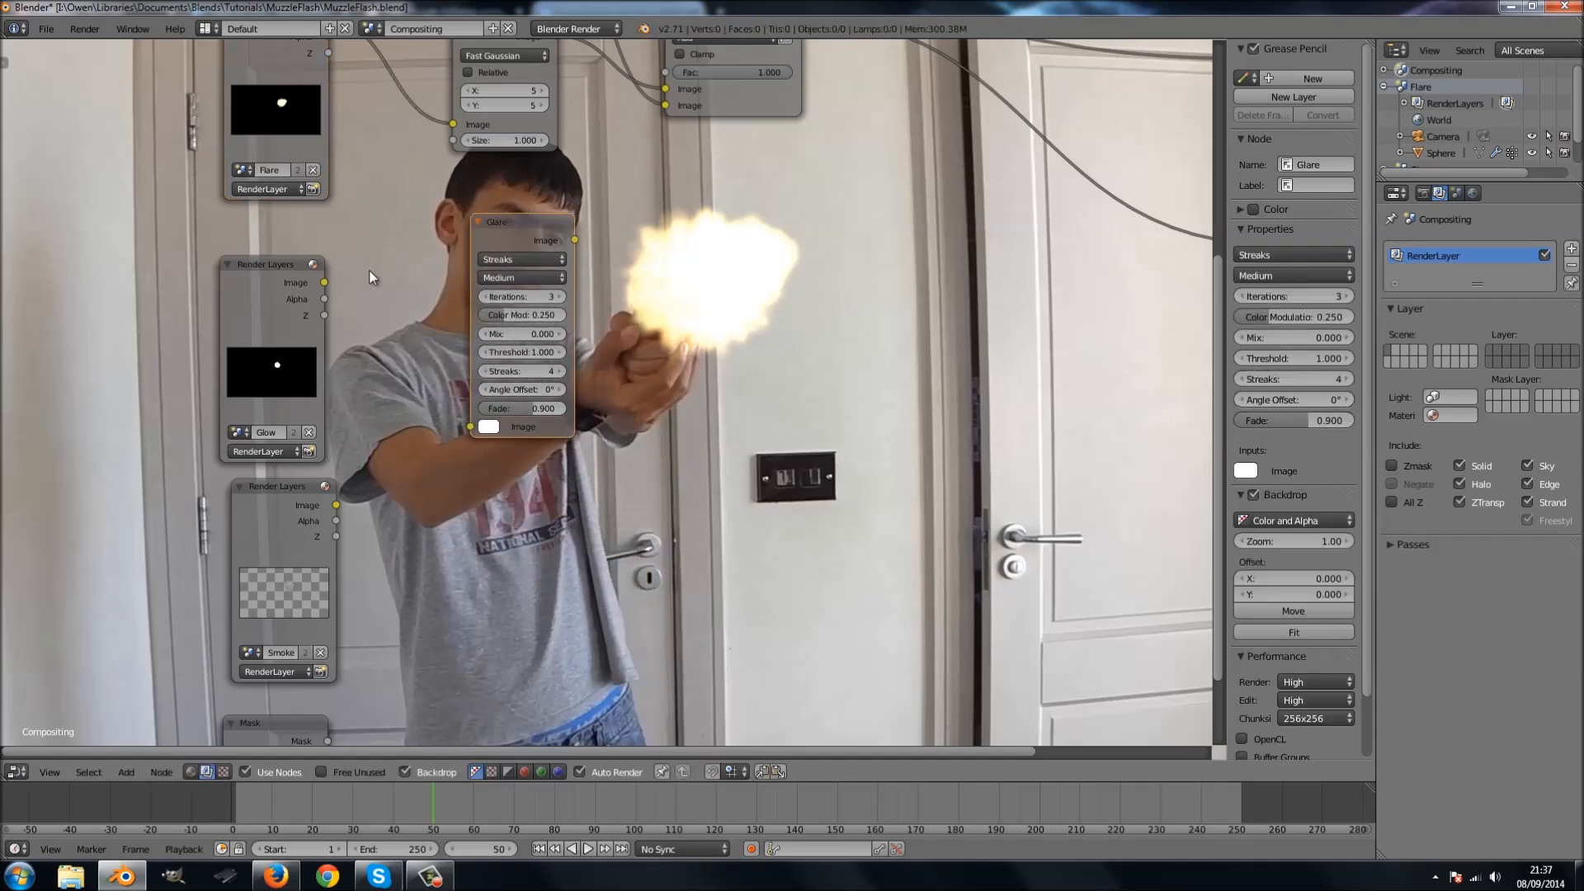
{"action": "left_click_drag", "start_coordinate": [324, 282], "coordinate": [470, 426]}
Duplicate the Add node onto the output link after the first one and connect the Glare output to its second image input.
{"action": "middle_click_drag", "start_coordinate": [609, 423], "coordinate": [445, 525]}
{"action": "left_click_drag", "start_coordinate": [589, 127], "coordinate": [705, 161]}
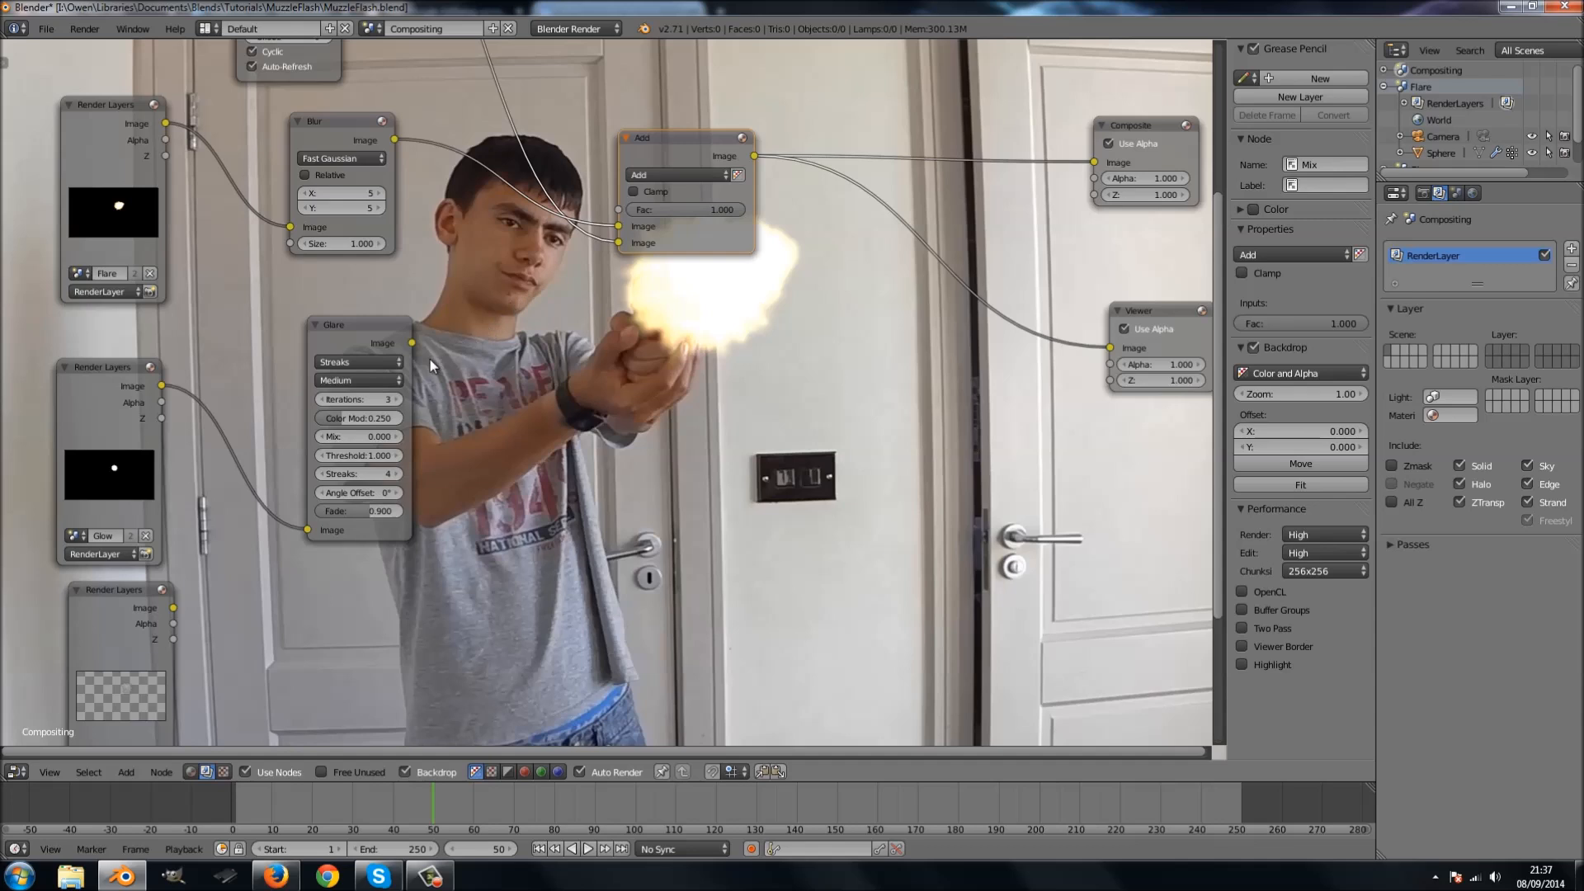
{"action": "key", "text": "shift+d"}
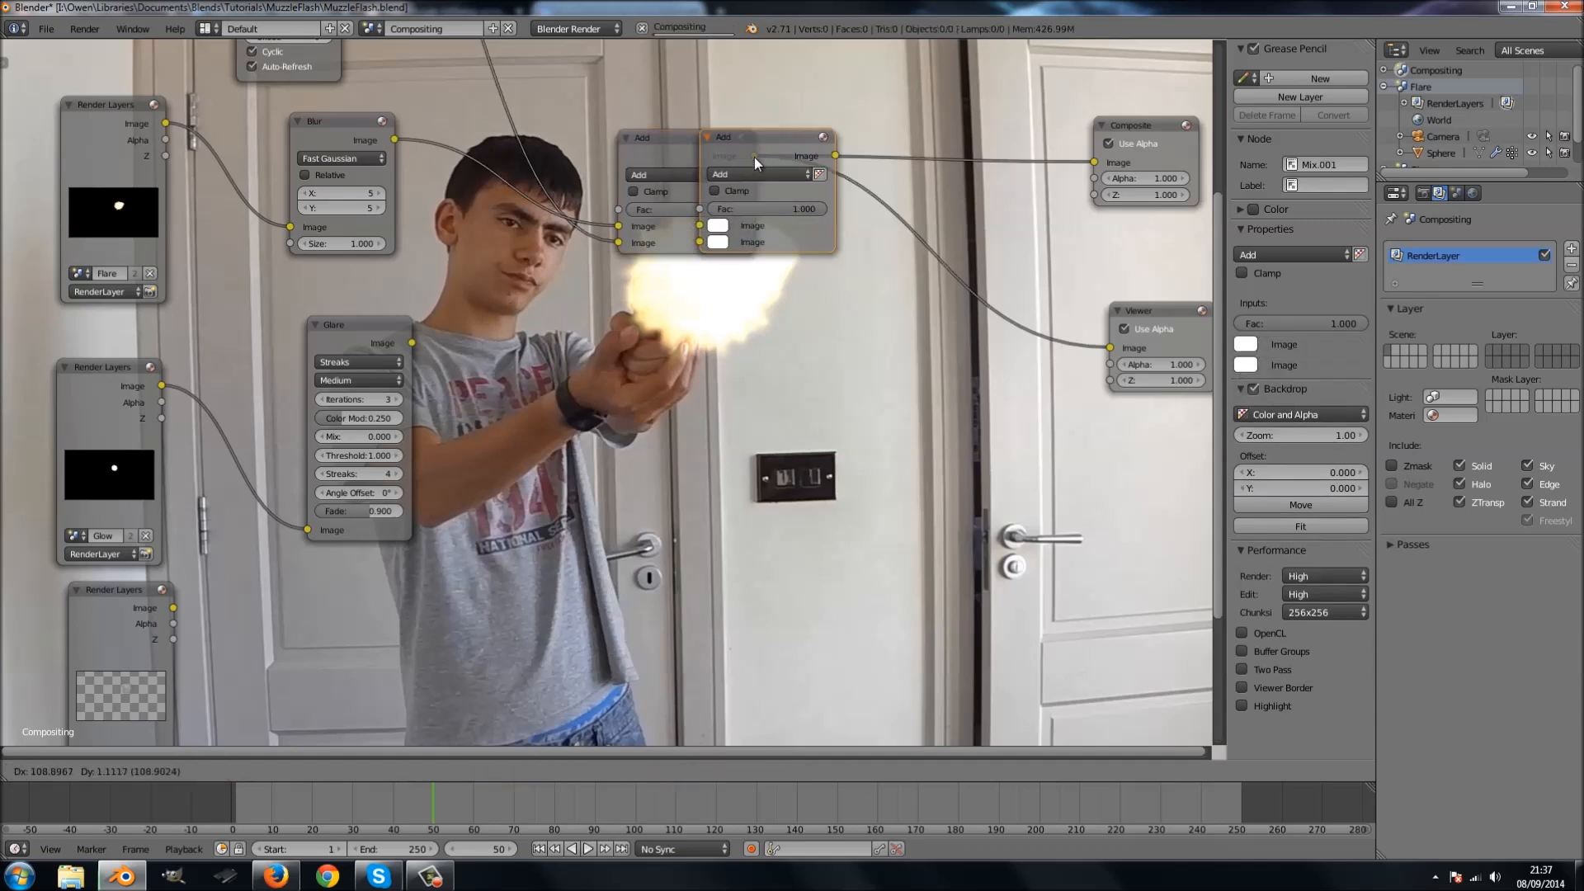
{"action": "left_click", "coordinate": [860, 194]}
{"action": "left_click_drag", "start_coordinate": [825, 286], "coordinate": [477, 349]}
Move the Glow render layer node farther from the Glare node to make room between them.
{"action": "middle_click_drag", "start_coordinate": [676, 319], "coordinate": [620, 198]}
{"action": "middle_click_drag", "start_coordinate": [229, 362], "coordinate": [704, 425]}
{"action": "left_click_drag", "start_coordinate": [538, 367], "coordinate": [319, 345]}
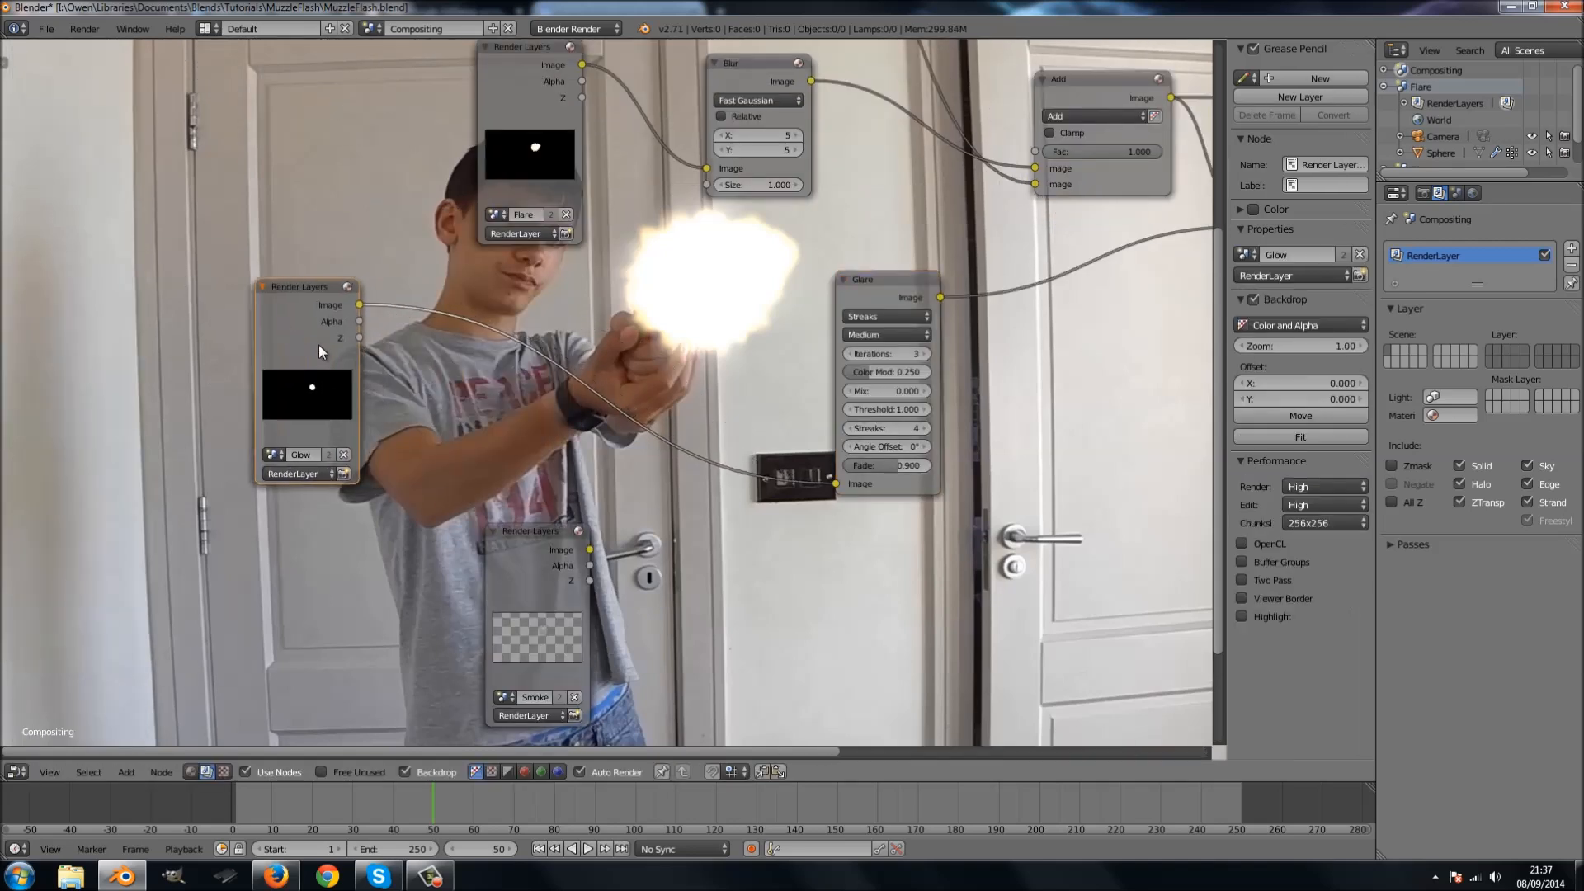
{"action": "key", "text": "shift+a"}
{"action": "mouse_move", "coordinate": [532, 468]}
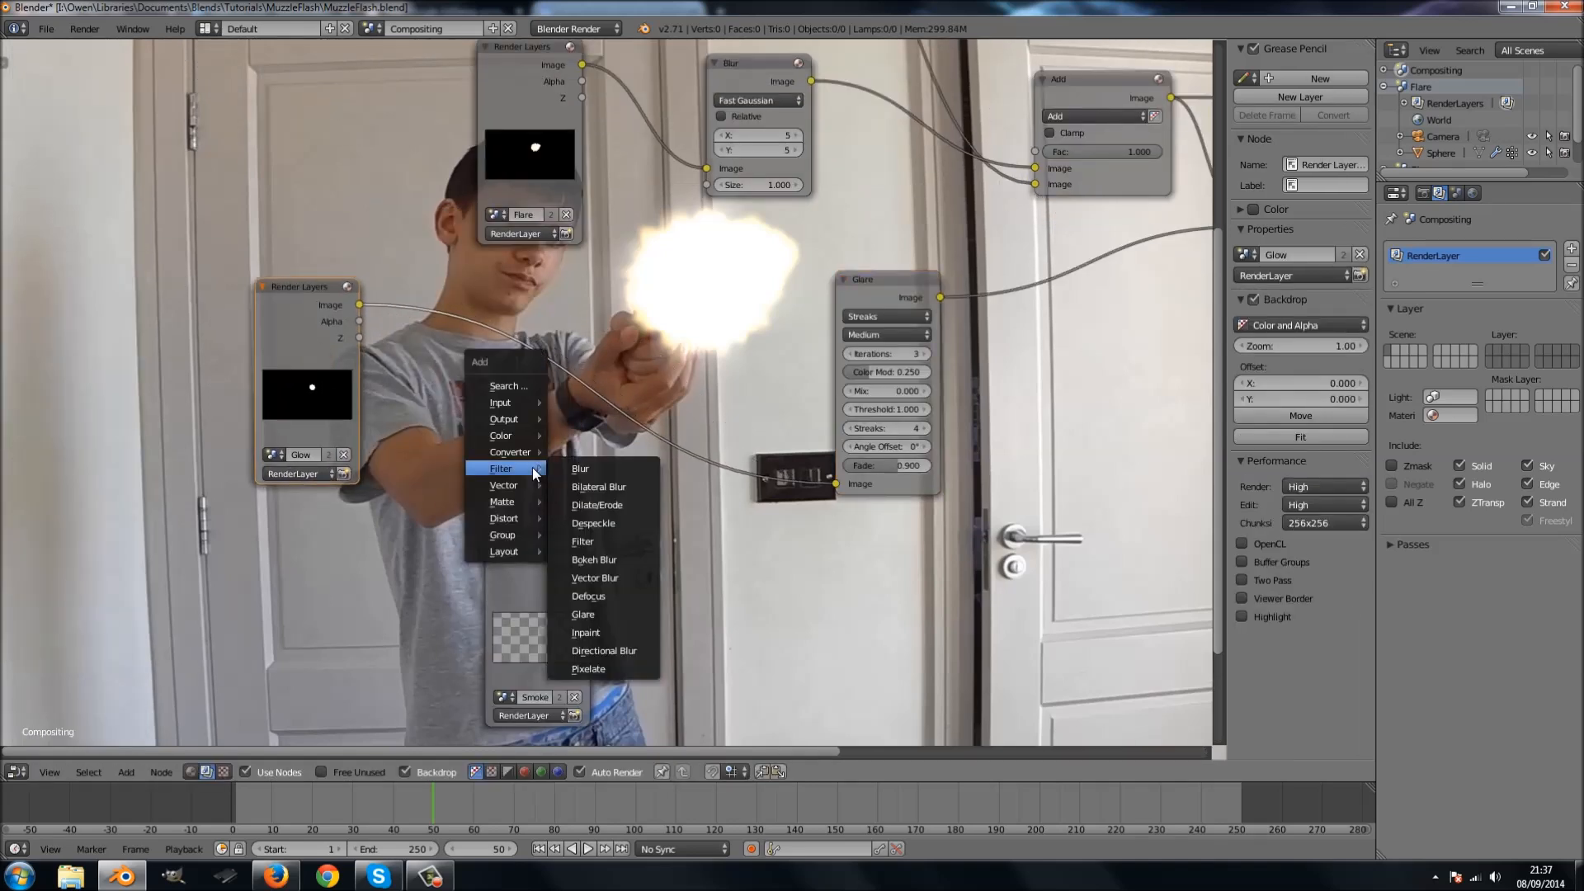
{"action": "mouse_move", "coordinate": [523, 435]}
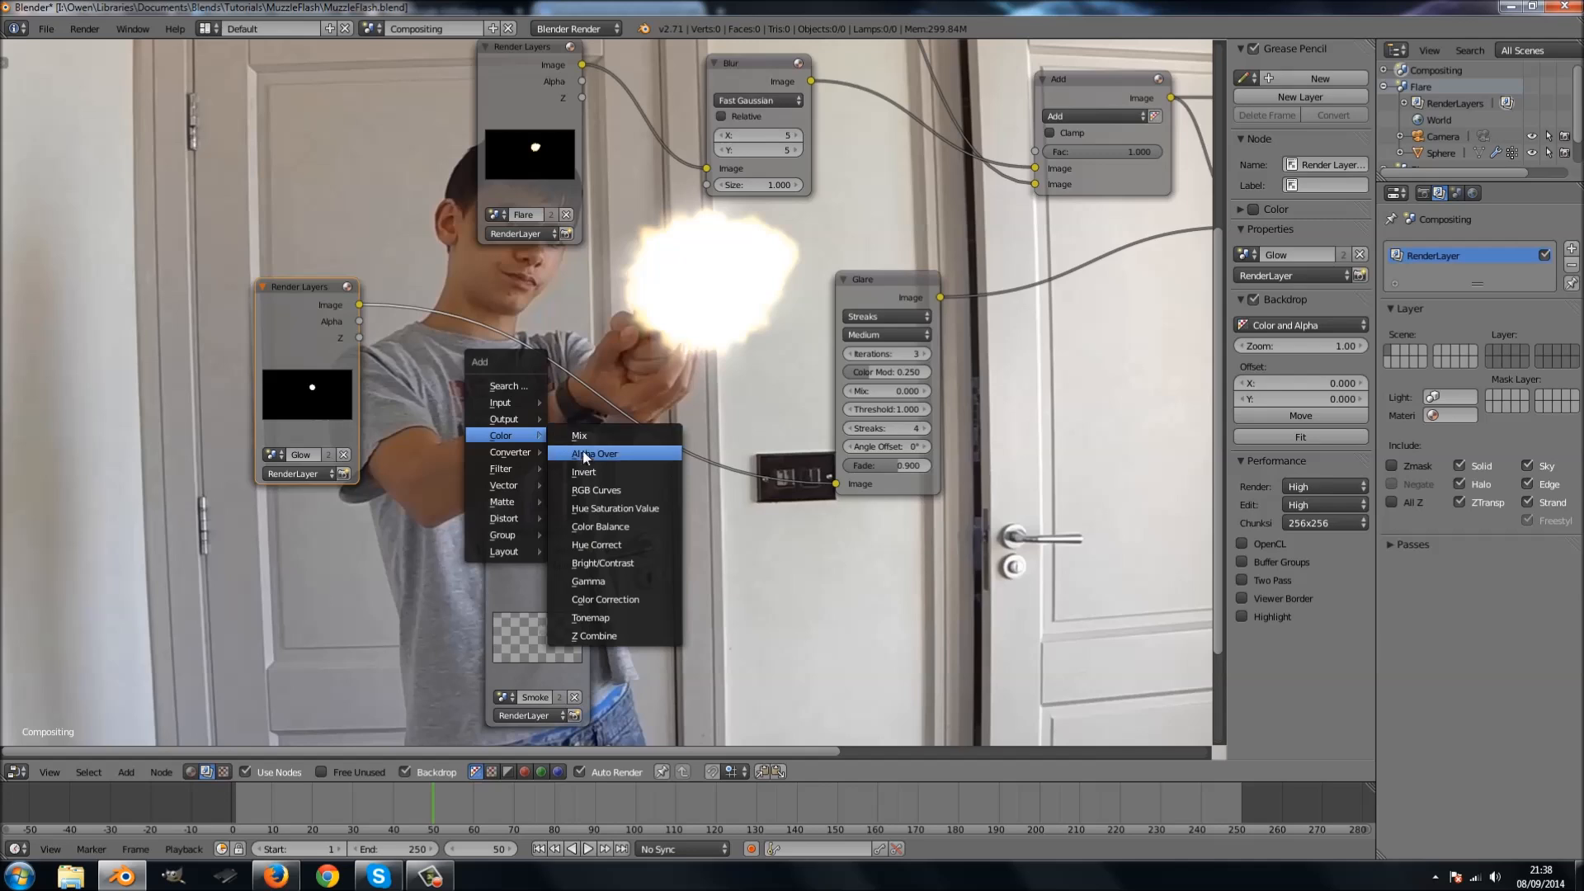
{"action": "left_click", "coordinate": [594, 507]}
{"action": "left_click", "coordinate": [499, 300]}
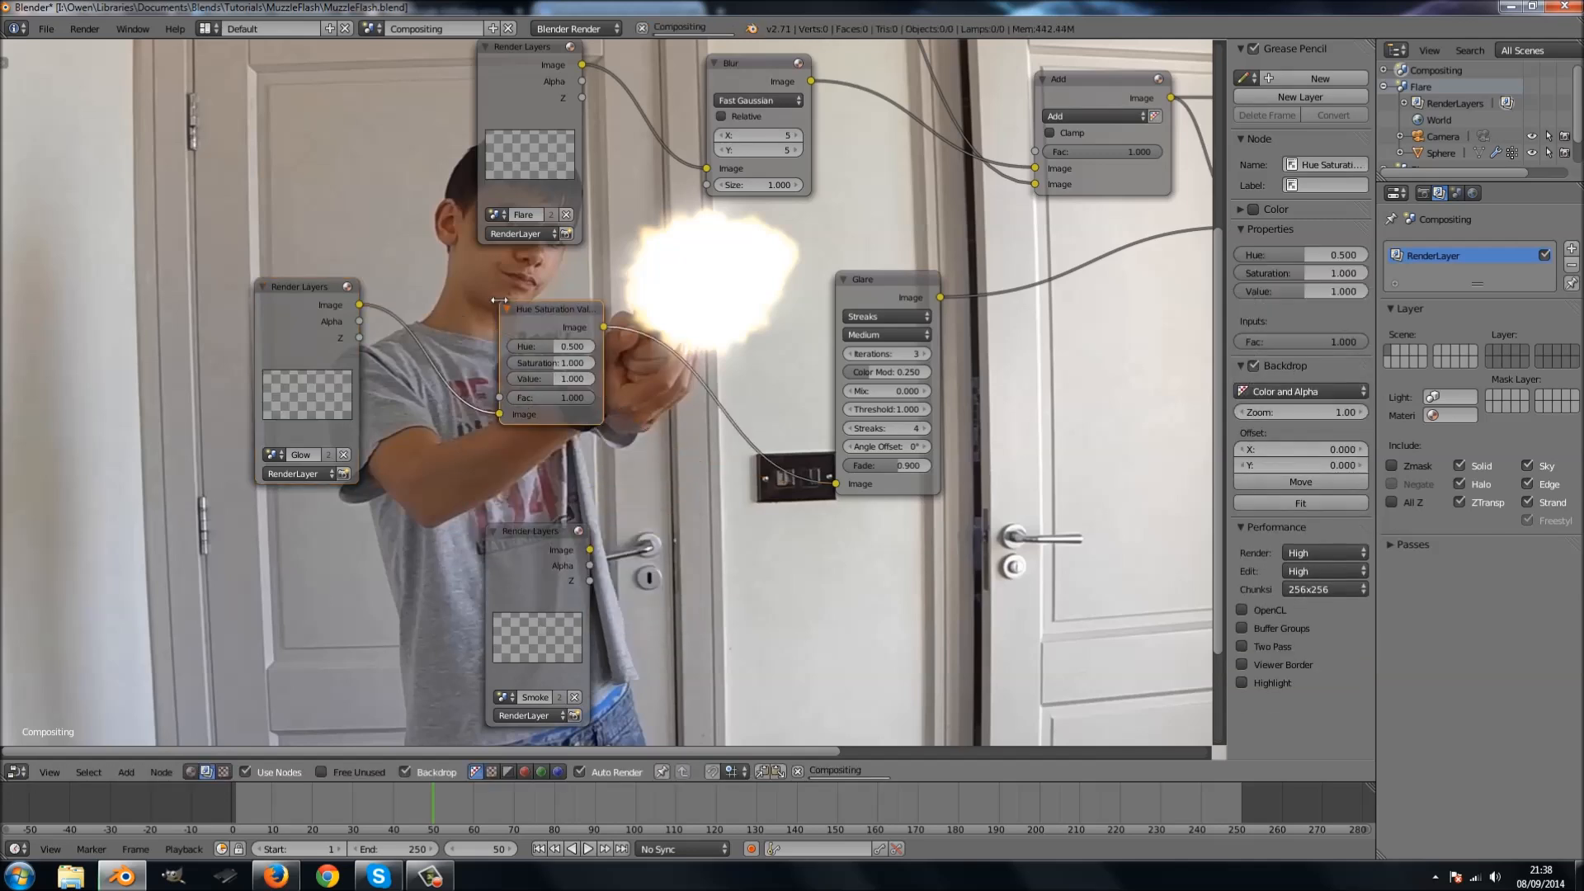
{"action": "key", "text": "x"}
Add a Color Balance node between the Glow render layer and the Glare node, and link it to both.
{"action": "key", "text": "shift+a"}
{"action": "mouse_move", "coordinate": [533, 336]}
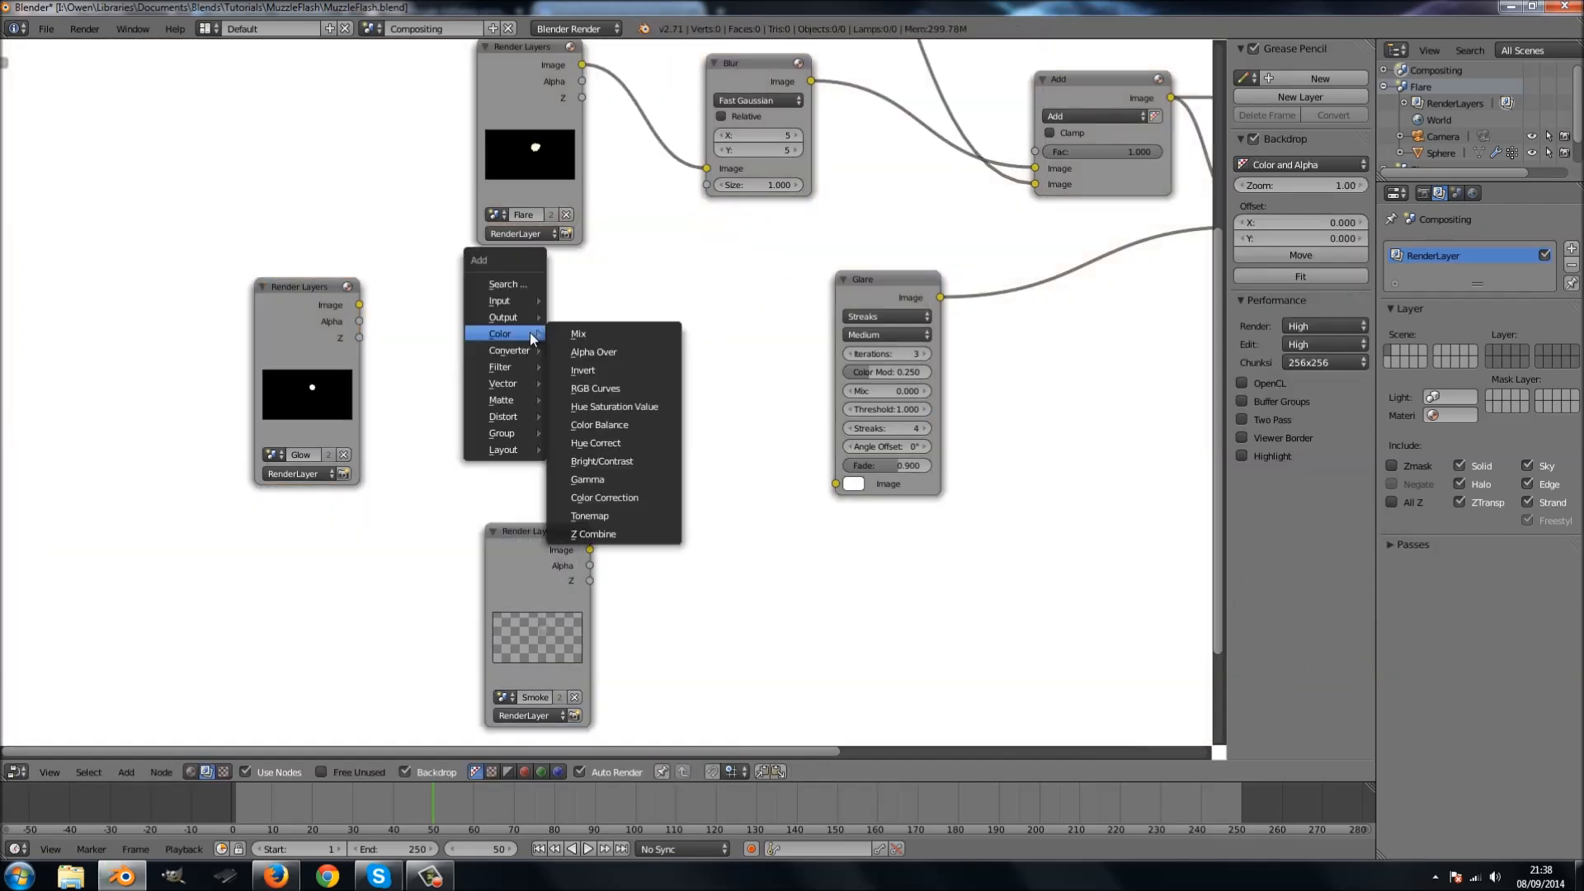
{"action": "left_click", "coordinate": [589, 422]}
{"action": "left_click", "coordinate": [477, 302]}
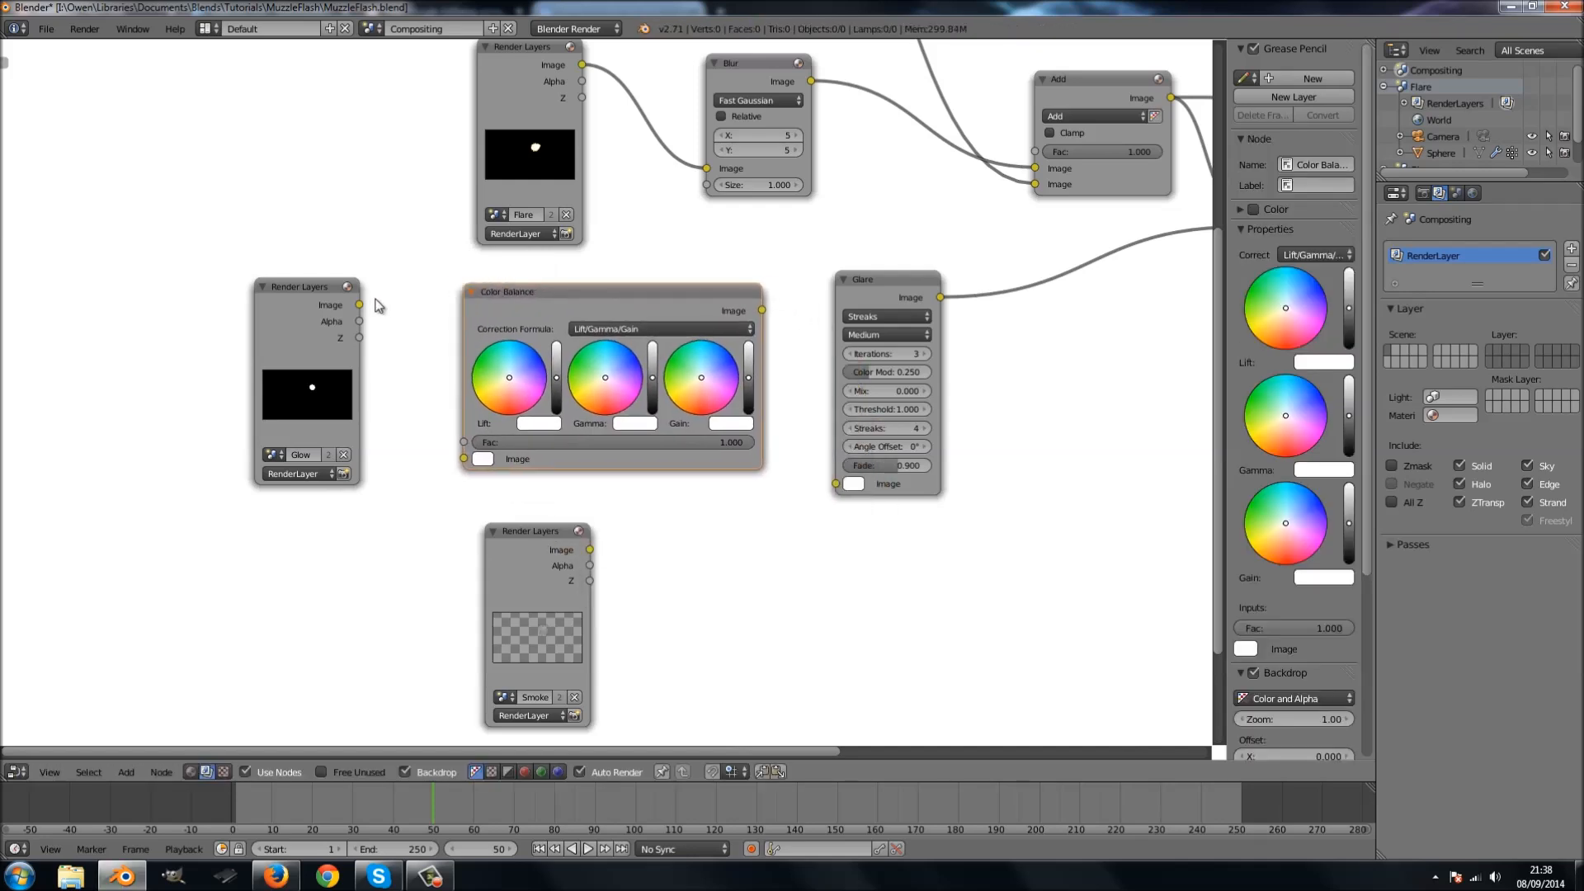
{"action": "left_click_drag", "start_coordinate": [359, 304], "coordinate": [464, 458]}
{"action": "left_click_drag", "start_coordinate": [761, 309], "coordinate": [836, 483]}
Tint the glow's Color Balance with a pale orange Lift, a faint blue Gamma and a pale yellow Gain.
{"action": "middle_click_drag", "start_coordinate": [791, 508], "coordinate": [680, 528]}
{"action": "left_click_drag", "start_coordinate": [454, 365], "coordinate": [322, 424]}
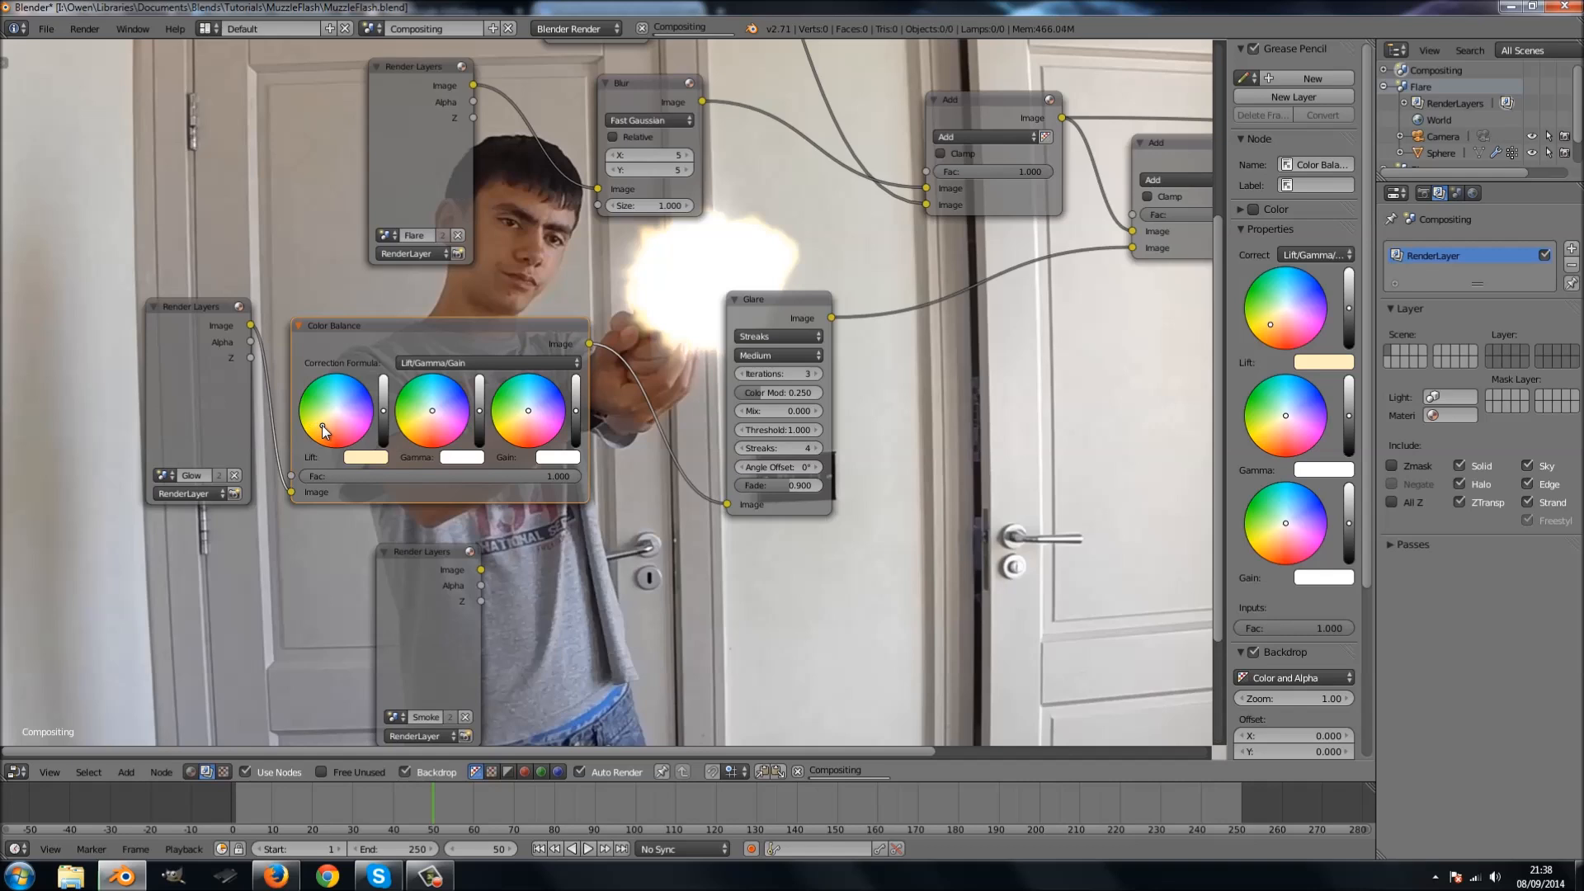
{"action": "mouse_move", "coordinate": [437, 413]}
{"action": "left_mouse_down"}
{"action": "mouse_move", "coordinate": [417, 419]}
{"action": "mouse_move", "coordinate": [423, 434]}
{"action": "left_mouse_up"}
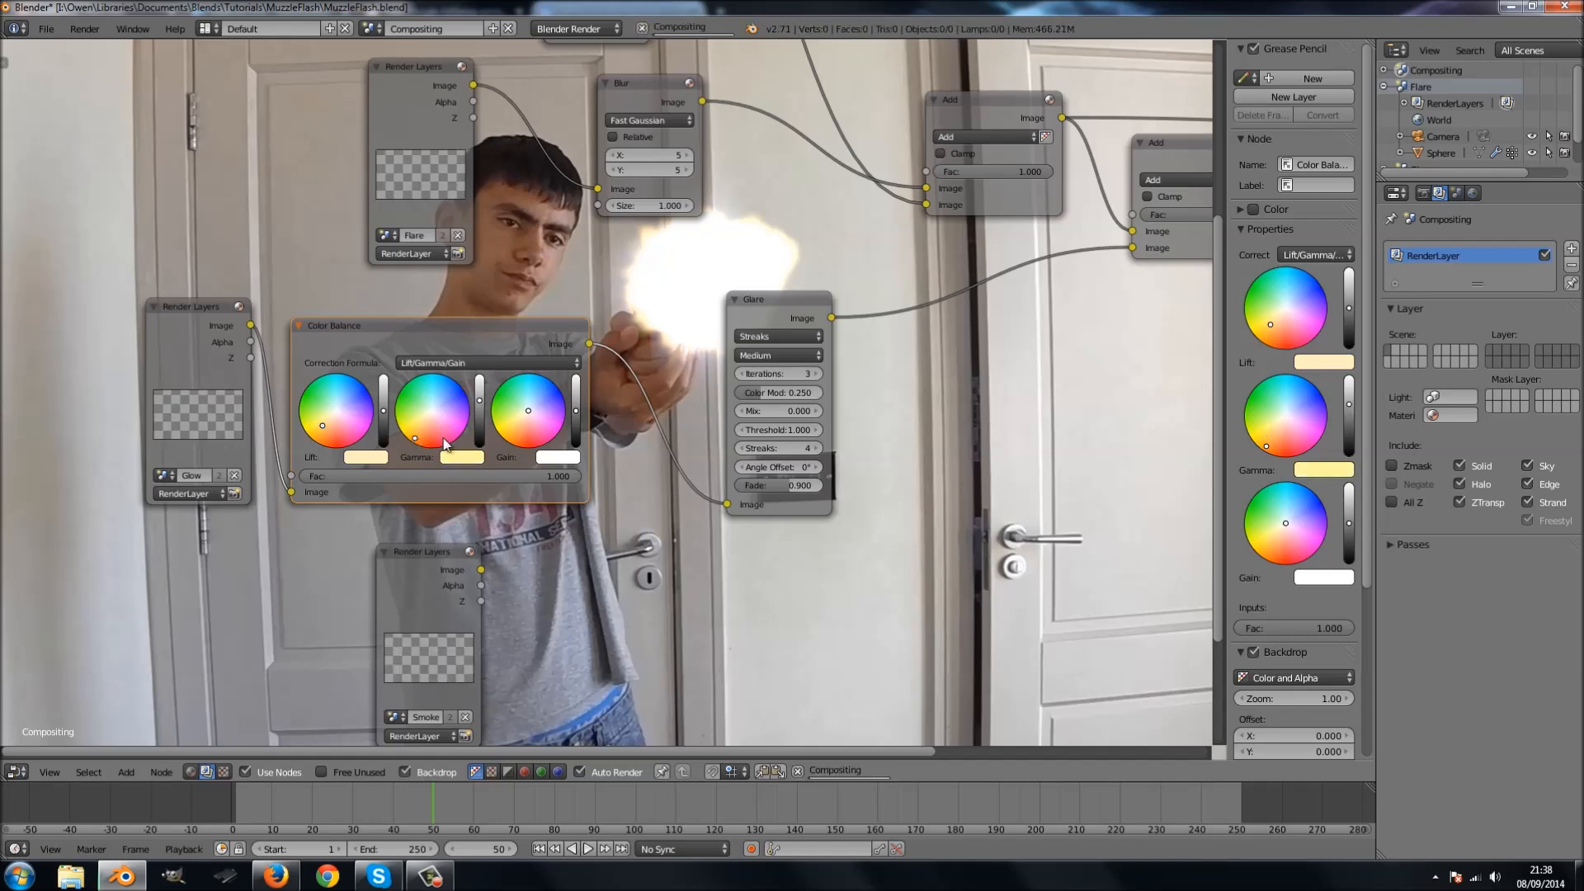
{"action": "left_click_drag", "start_coordinate": [415, 443], "coordinate": [416, 428]}
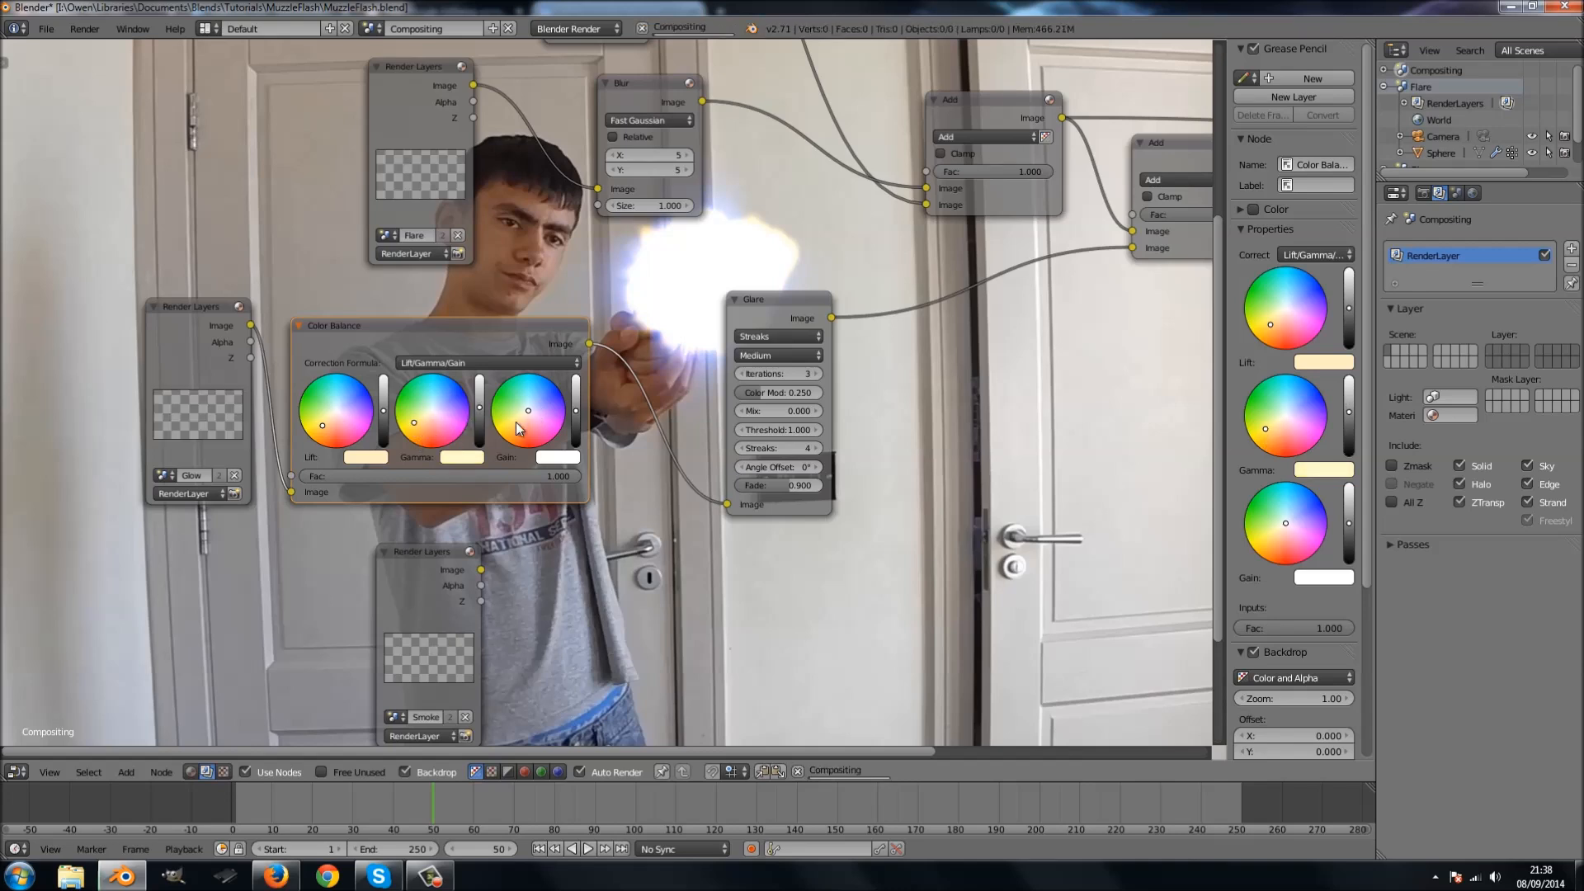
{"action": "left_click_drag", "start_coordinate": [415, 424], "coordinate": [444, 406]}
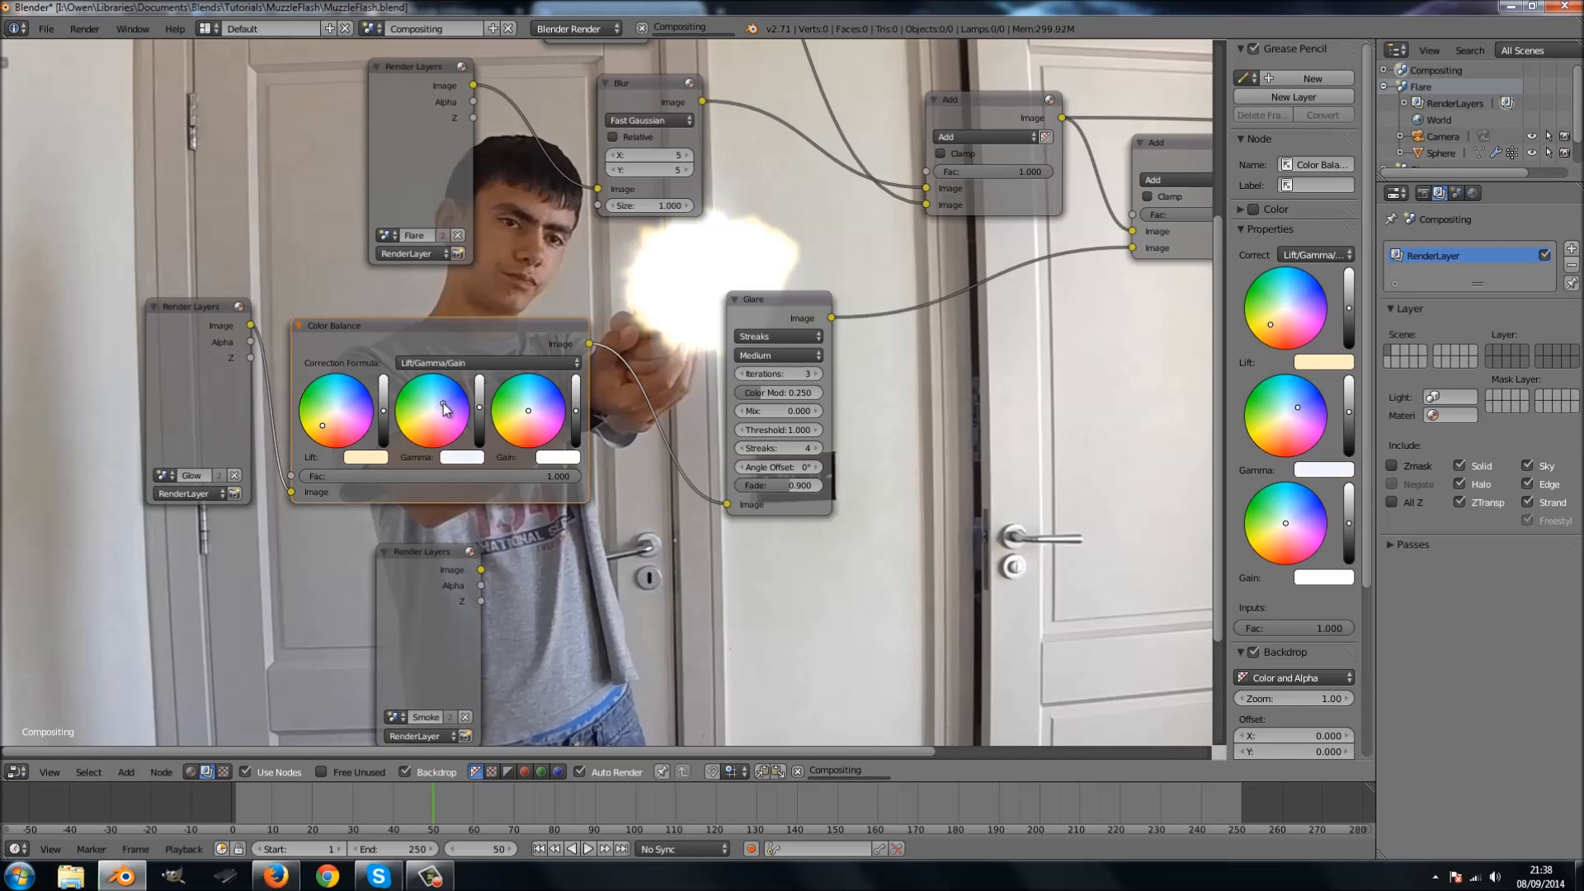
{"action": "left_click_drag", "start_coordinate": [526, 417], "coordinate": [519, 430]}
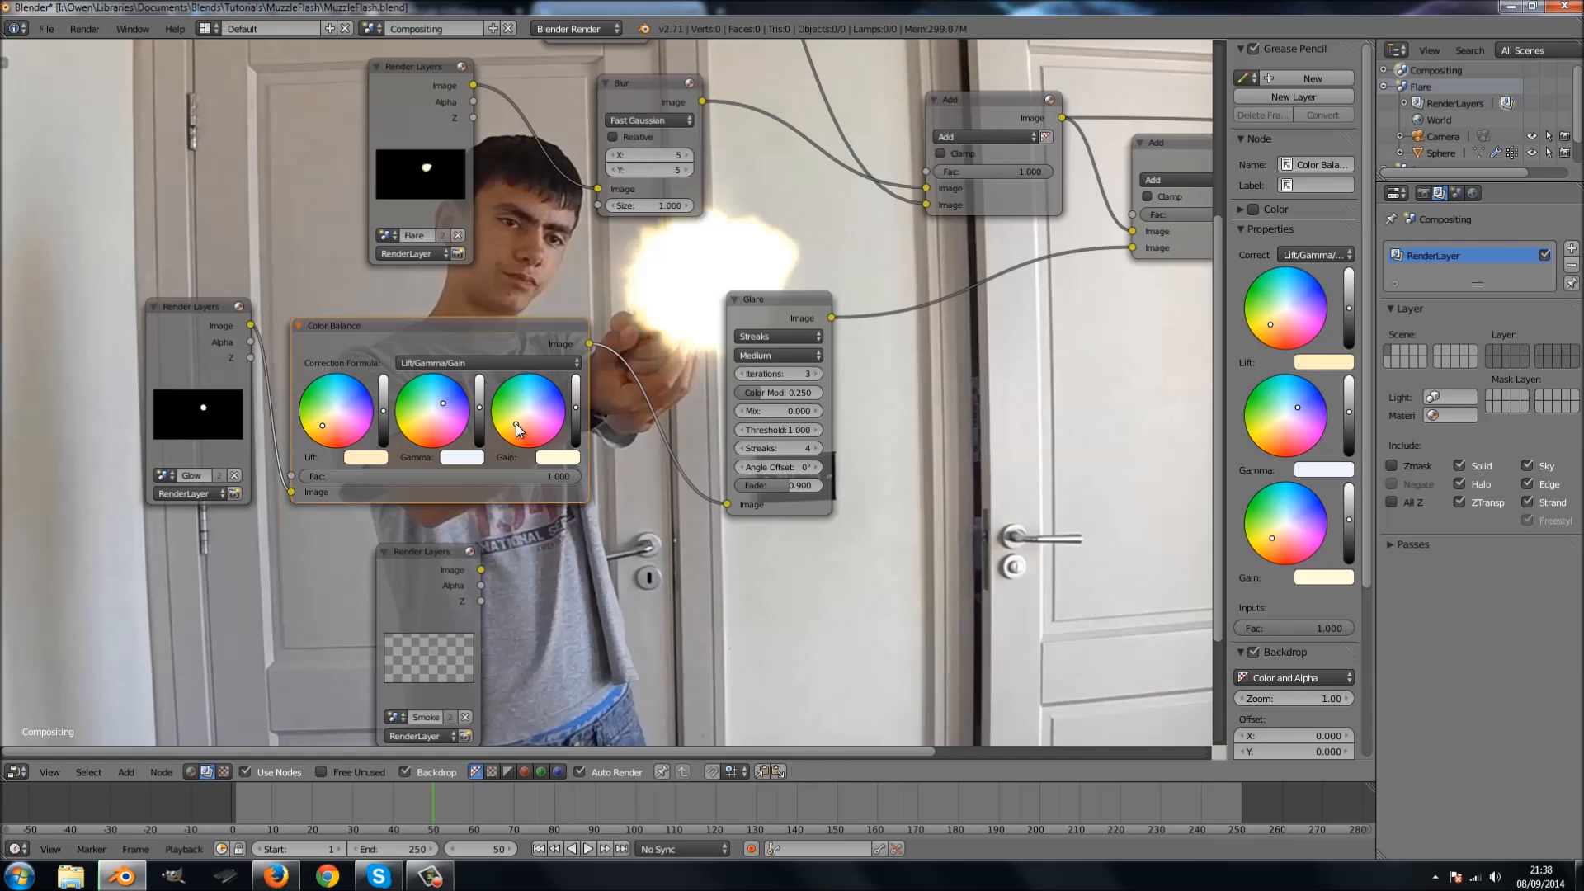
{"action": "scroll", "coordinate": [629, 364], "scroll_direction": "down", "scroll_amount": 2}
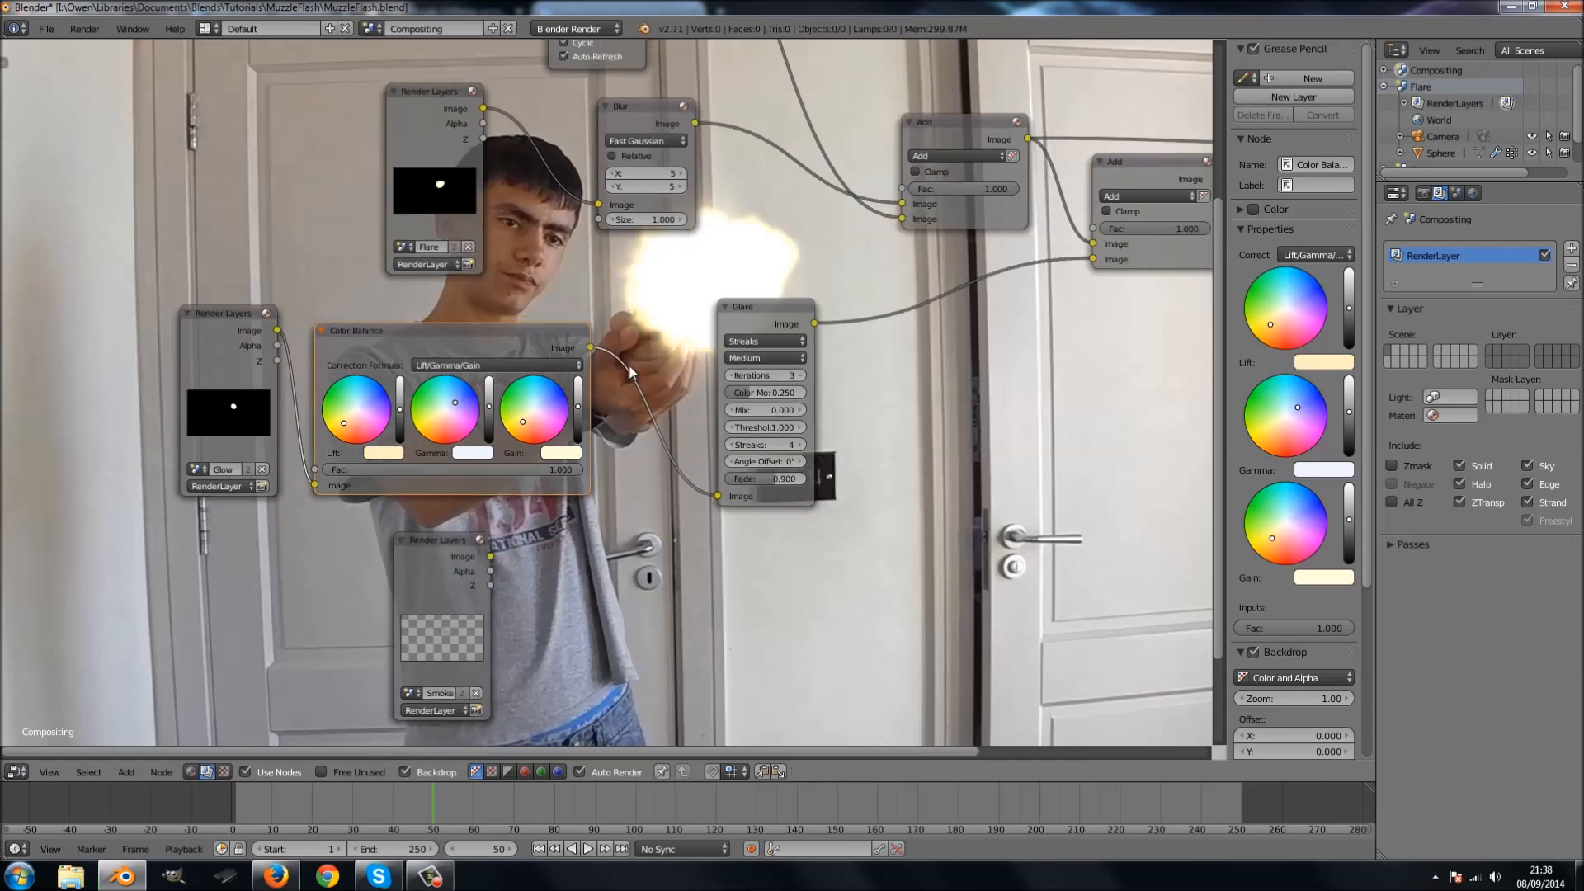
{"action": "middle_click_drag", "start_coordinate": [705, 369], "coordinate": [683, 288]}
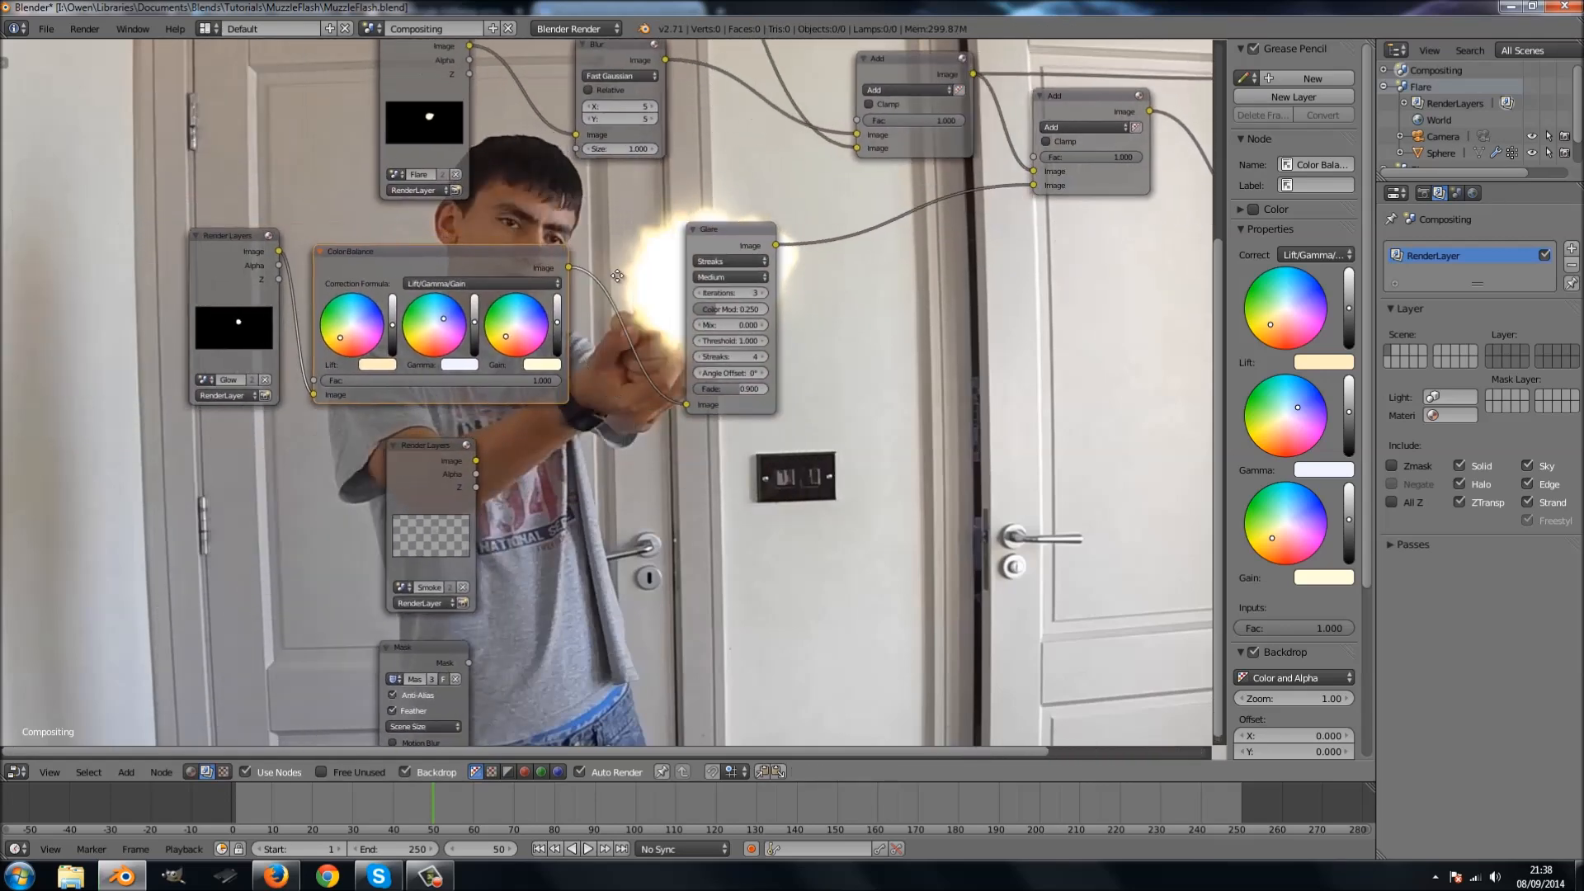
Raise the Fade of the Glow layer's streak Glare node to 0.936.
{"action": "scroll", "coordinate": [739, 304], "scroll_direction": "up", "scroll_amount": 1}
{"action": "scroll", "coordinate": [738, 309], "scroll_direction": "up", "scroll_amount": 3}
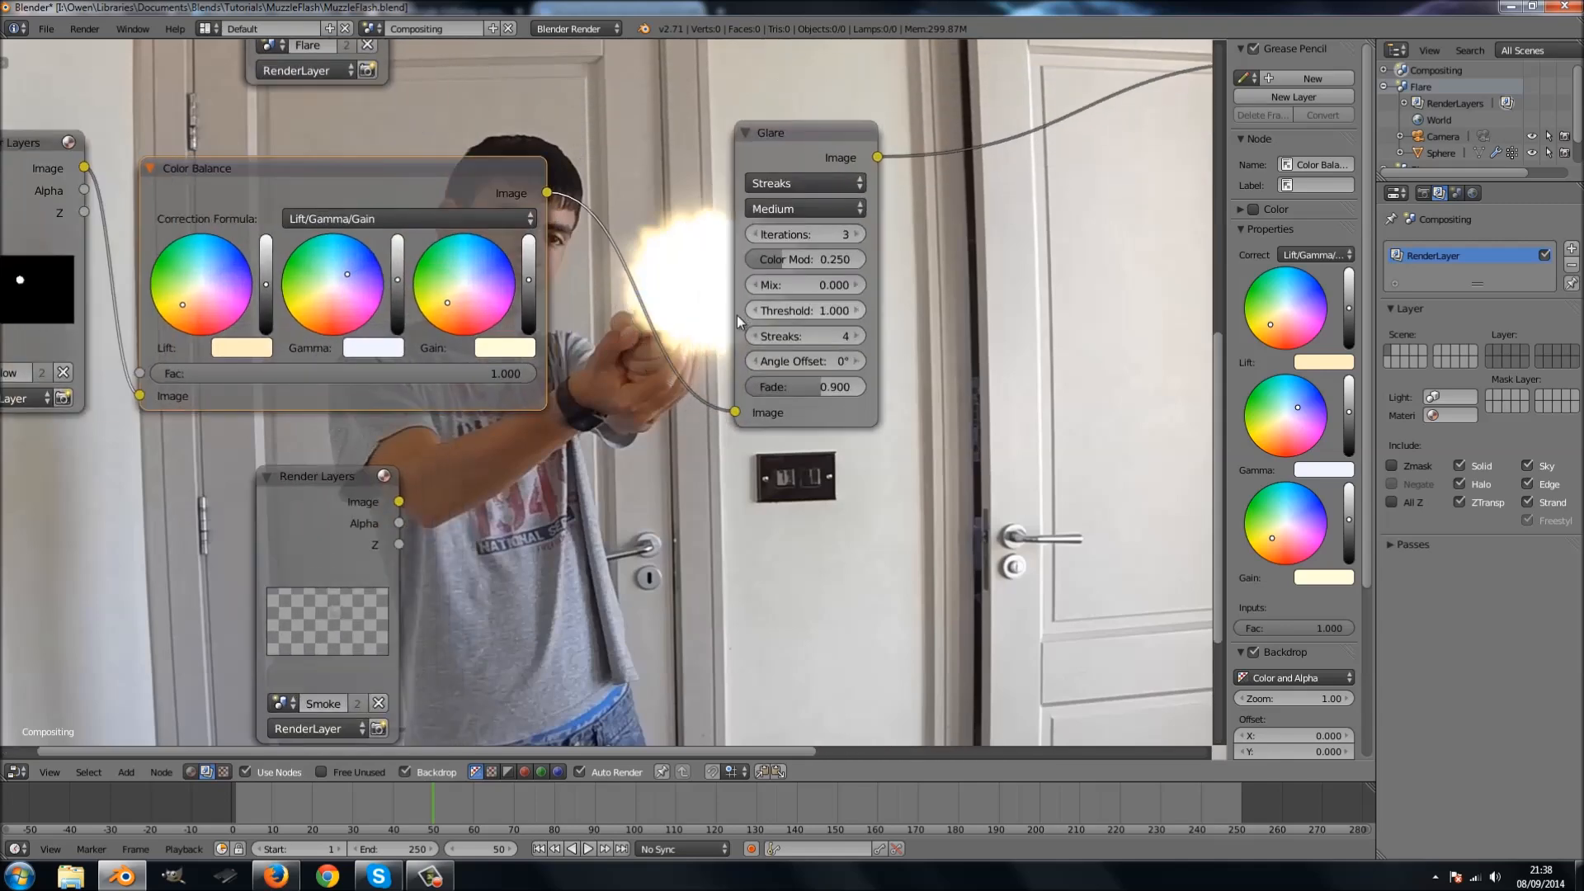
{"action": "middle_click_drag", "start_coordinate": [661, 310], "coordinate": [664, 403]}
{"action": "left_click", "coordinate": [776, 289]}
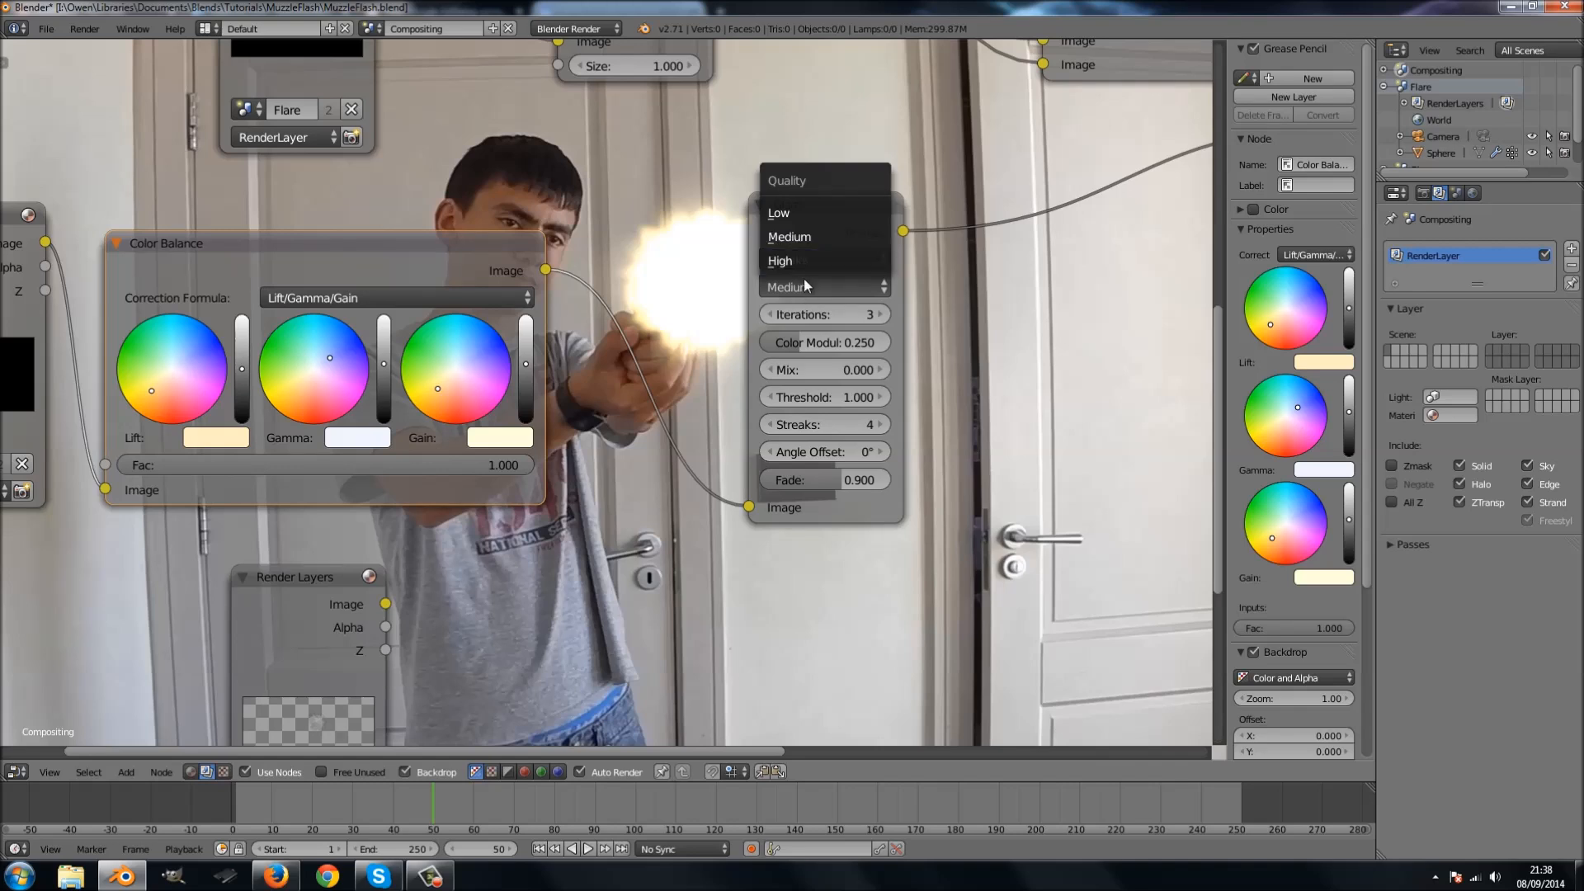
{"action": "left_click", "coordinate": [794, 286]}
{"action": "left_click", "coordinate": [794, 259]}
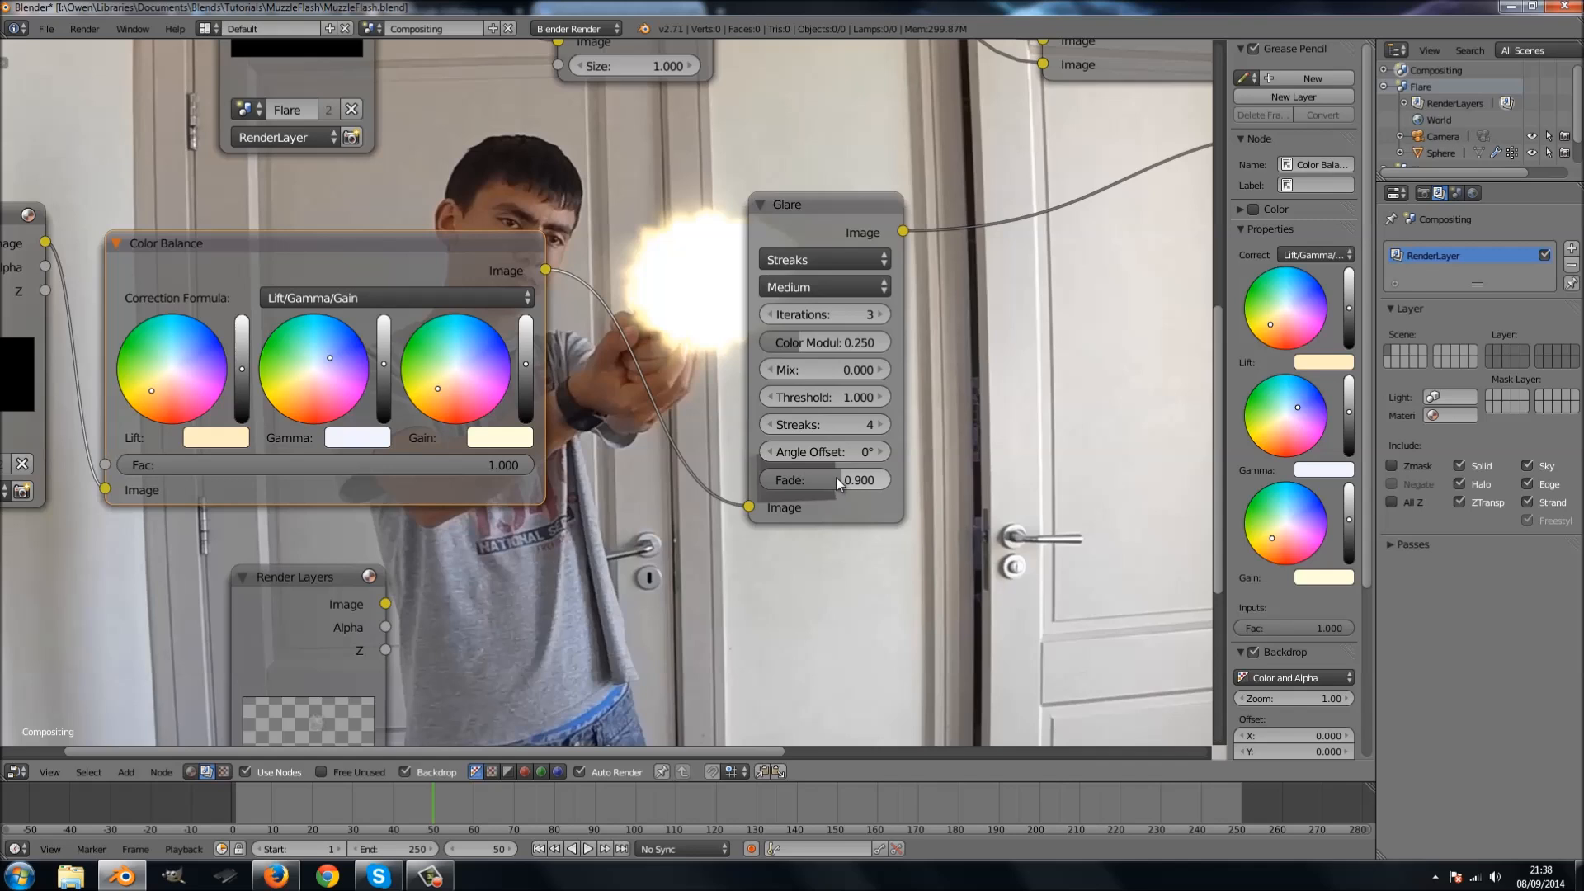
{"action": "left_click_drag", "start_coordinate": [835, 477], "coordinate": [845, 477]}
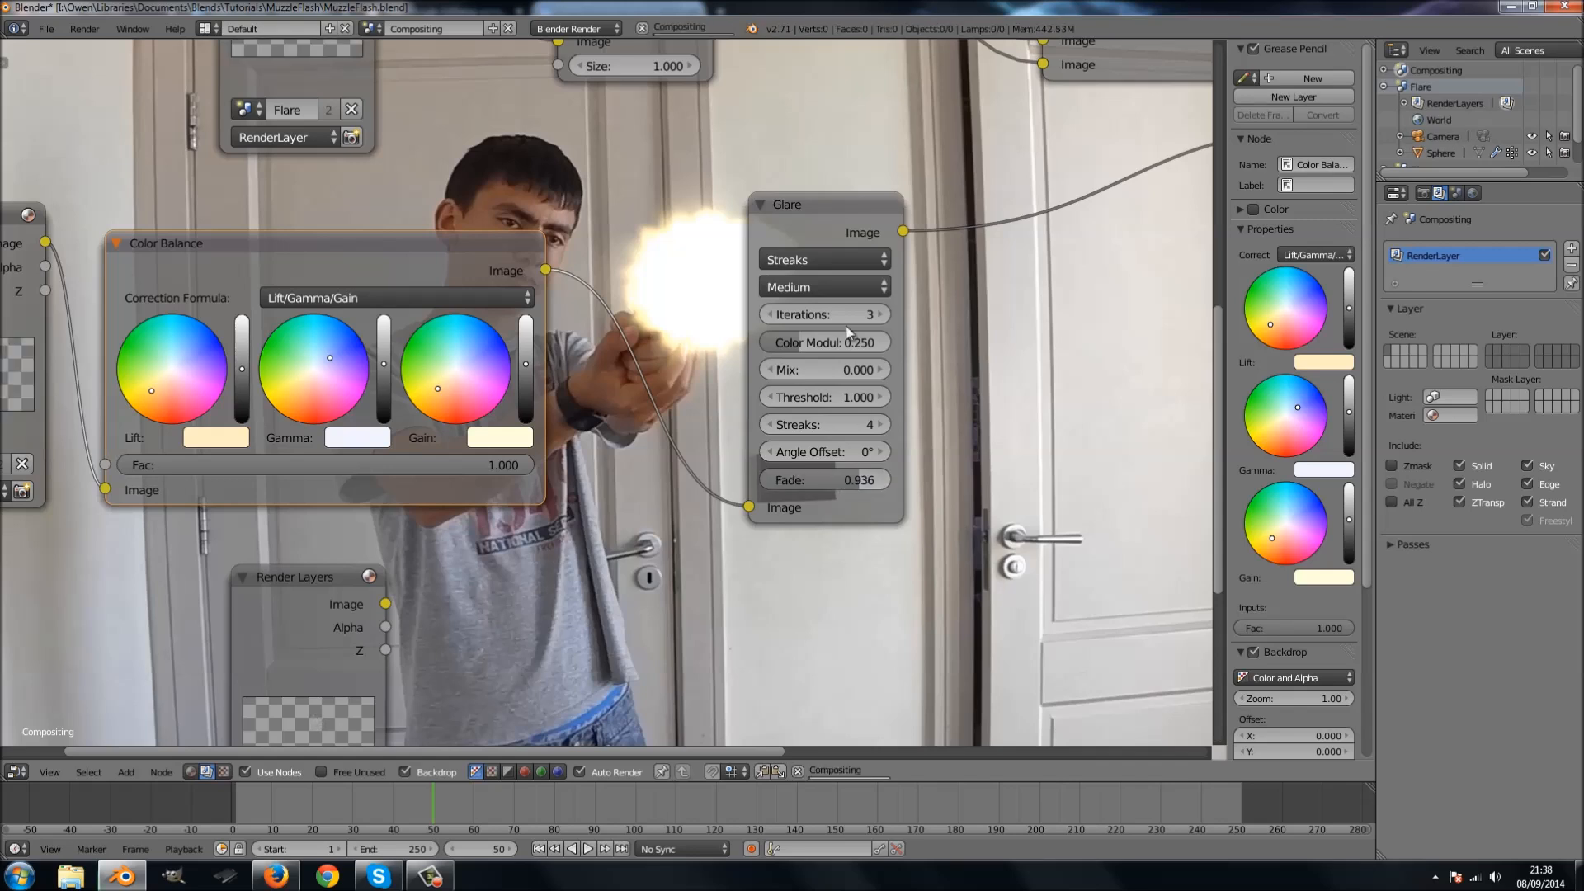
Move the Glare node lower, clear of the muzzle flash, and set its Streaks to 2 and Fade to 0.977.
{"action": "left_click_drag", "start_coordinate": [849, 205], "coordinate": [869, 344]}
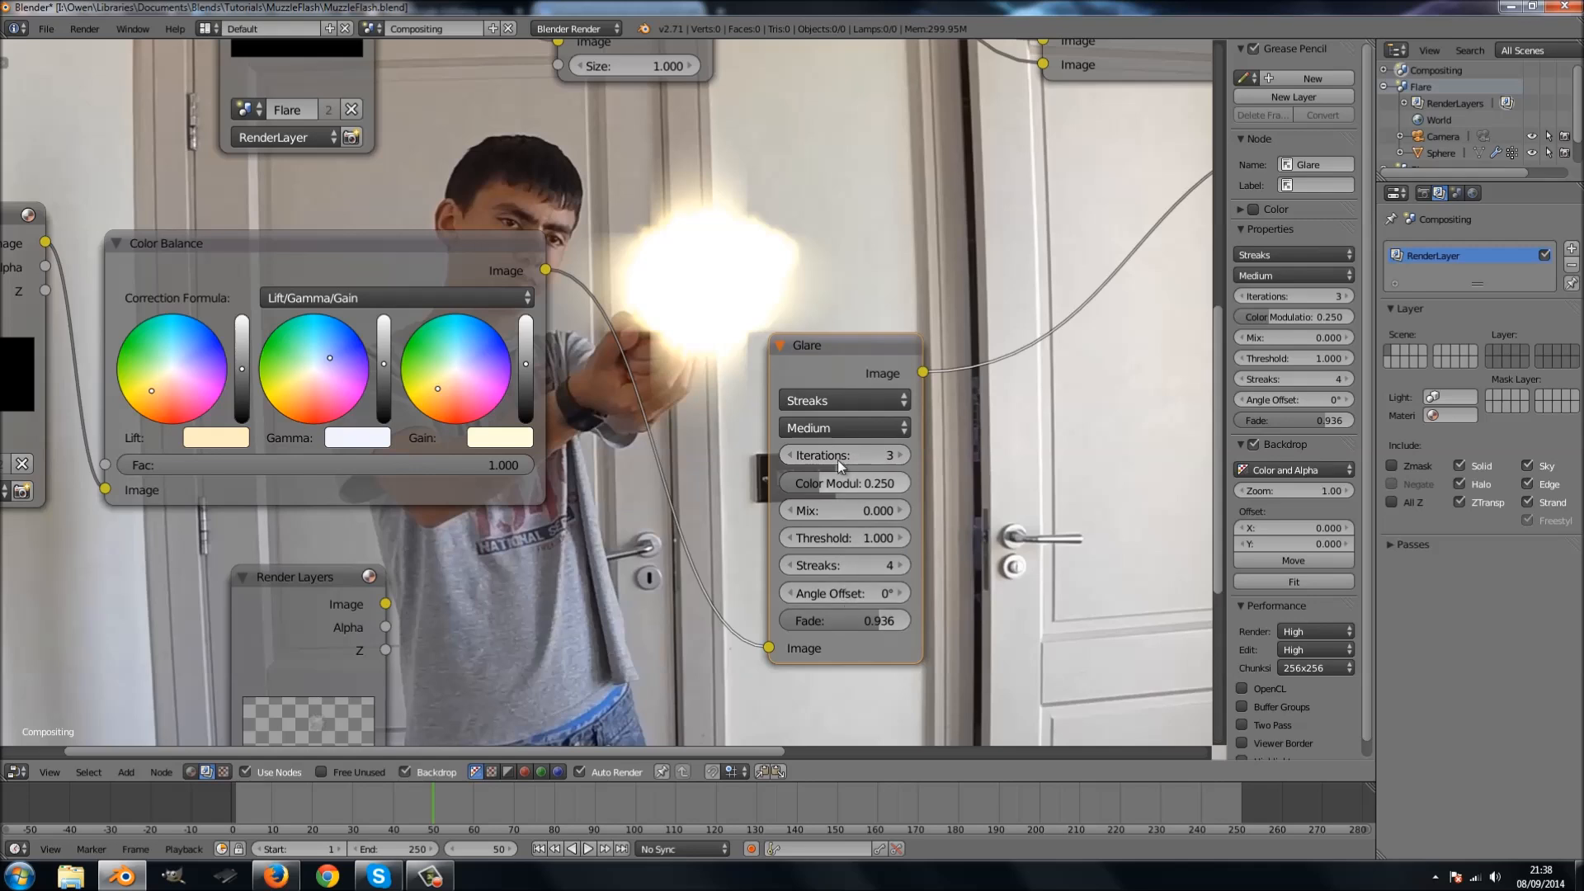
{"action": "left_click", "coordinate": [905, 564]}
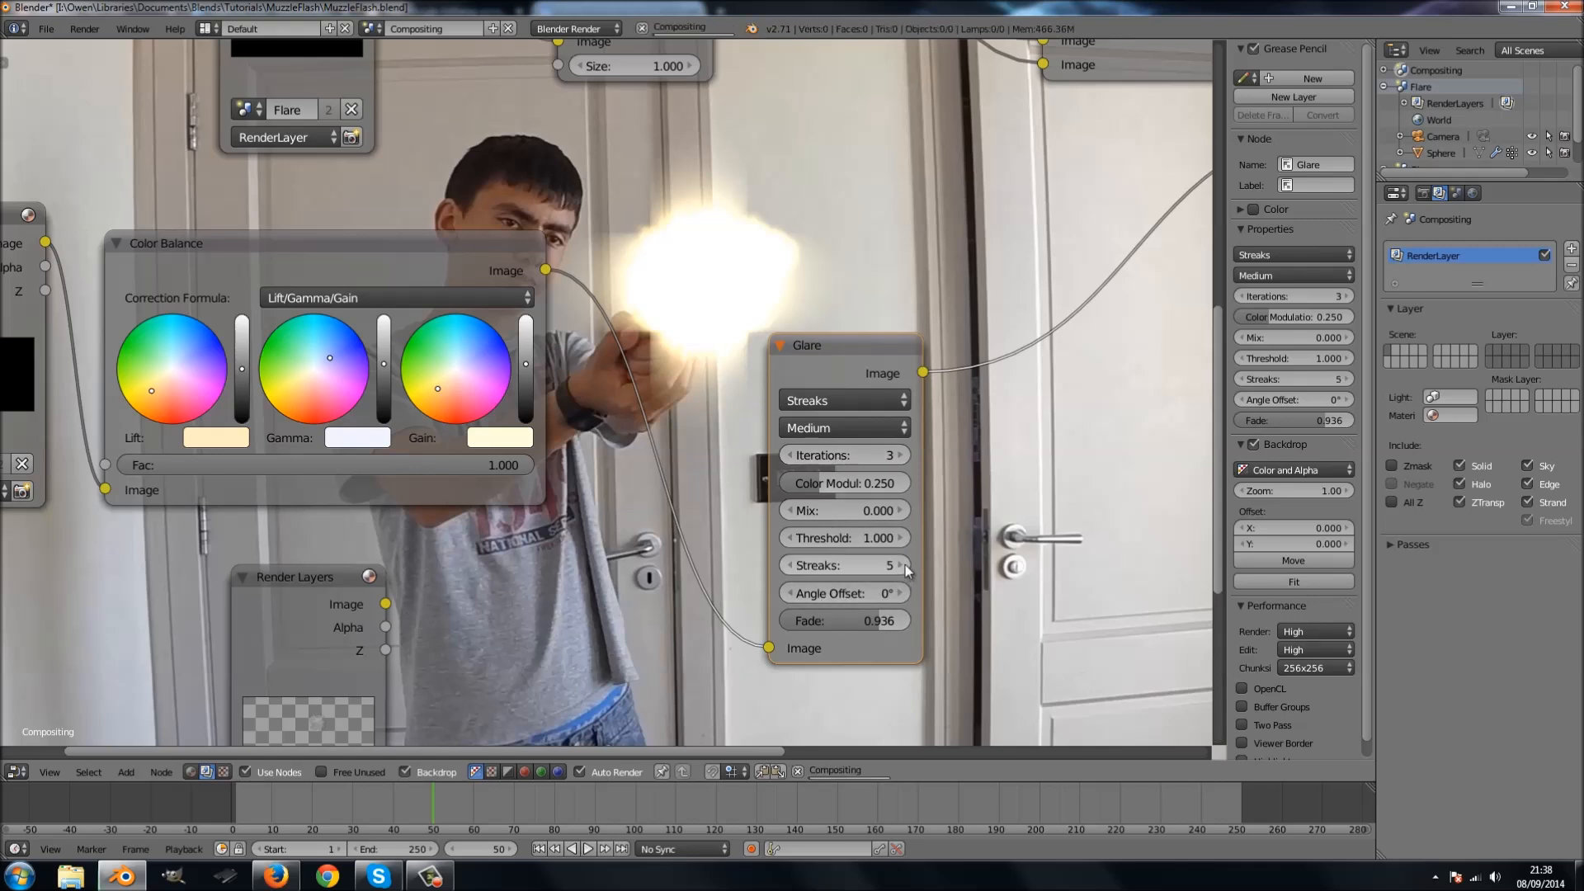
{"action": "left_click", "coordinate": [904, 564]}
{"action": "left_click", "coordinate": [792, 566]}
{"action": "left_click", "coordinate": [791, 566]}
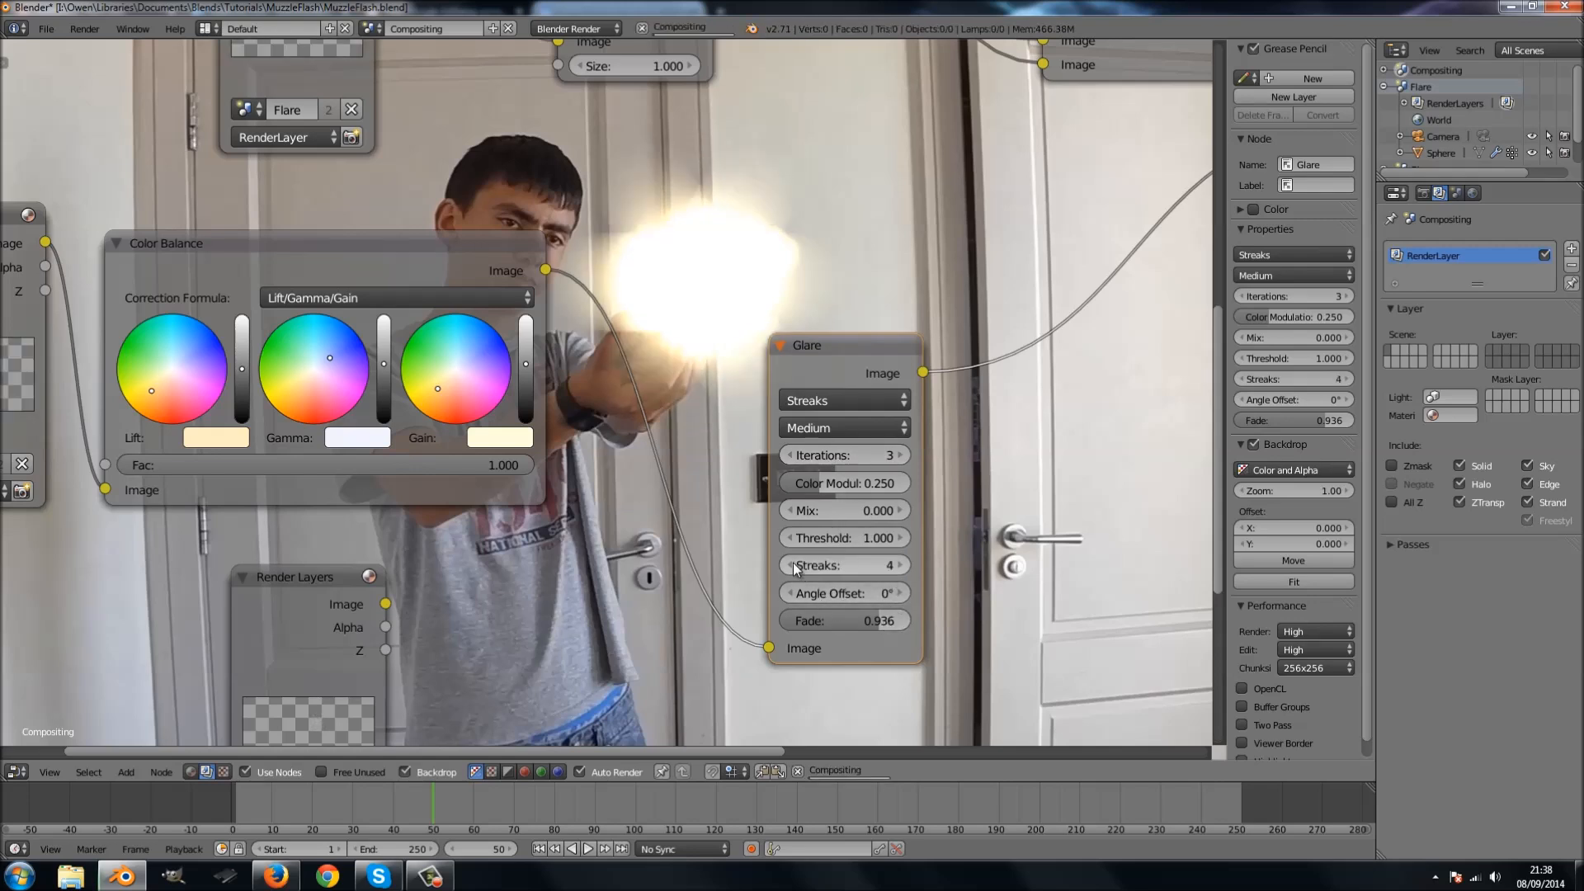
{"action": "left_click", "coordinate": [794, 565]}
{"action": "left_click", "coordinate": [794, 564]}
{"action": "left_click_drag", "start_coordinate": [846, 615], "coordinate": [896, 627]}
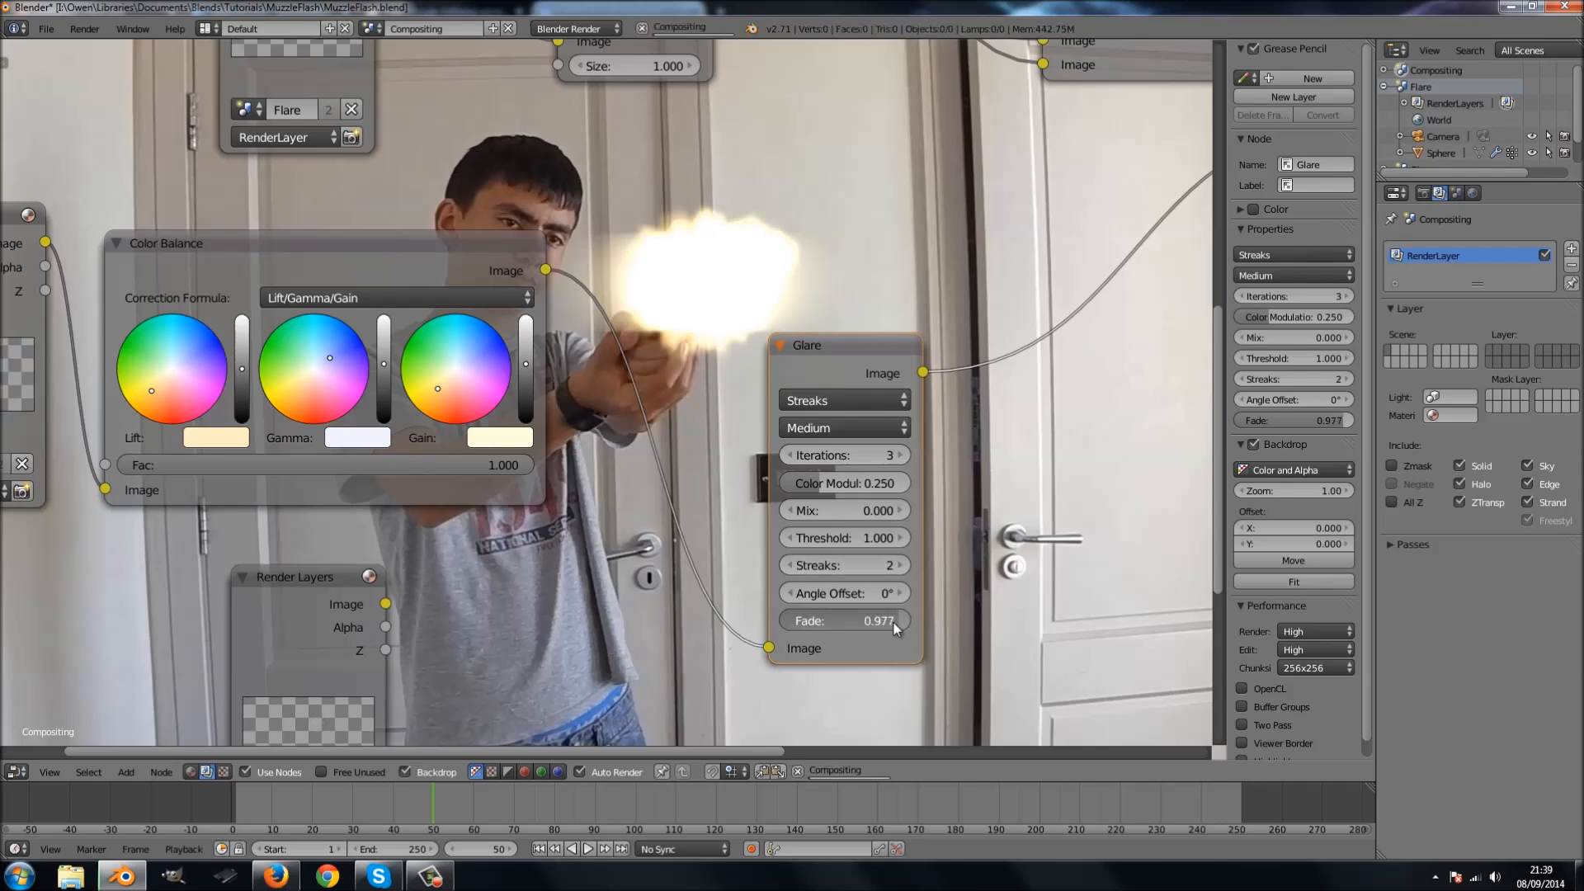
Change the Glare type to Fog Glow with a Size of 9 and shift the node slightly lower.
{"action": "left_click", "coordinate": [832, 431]}
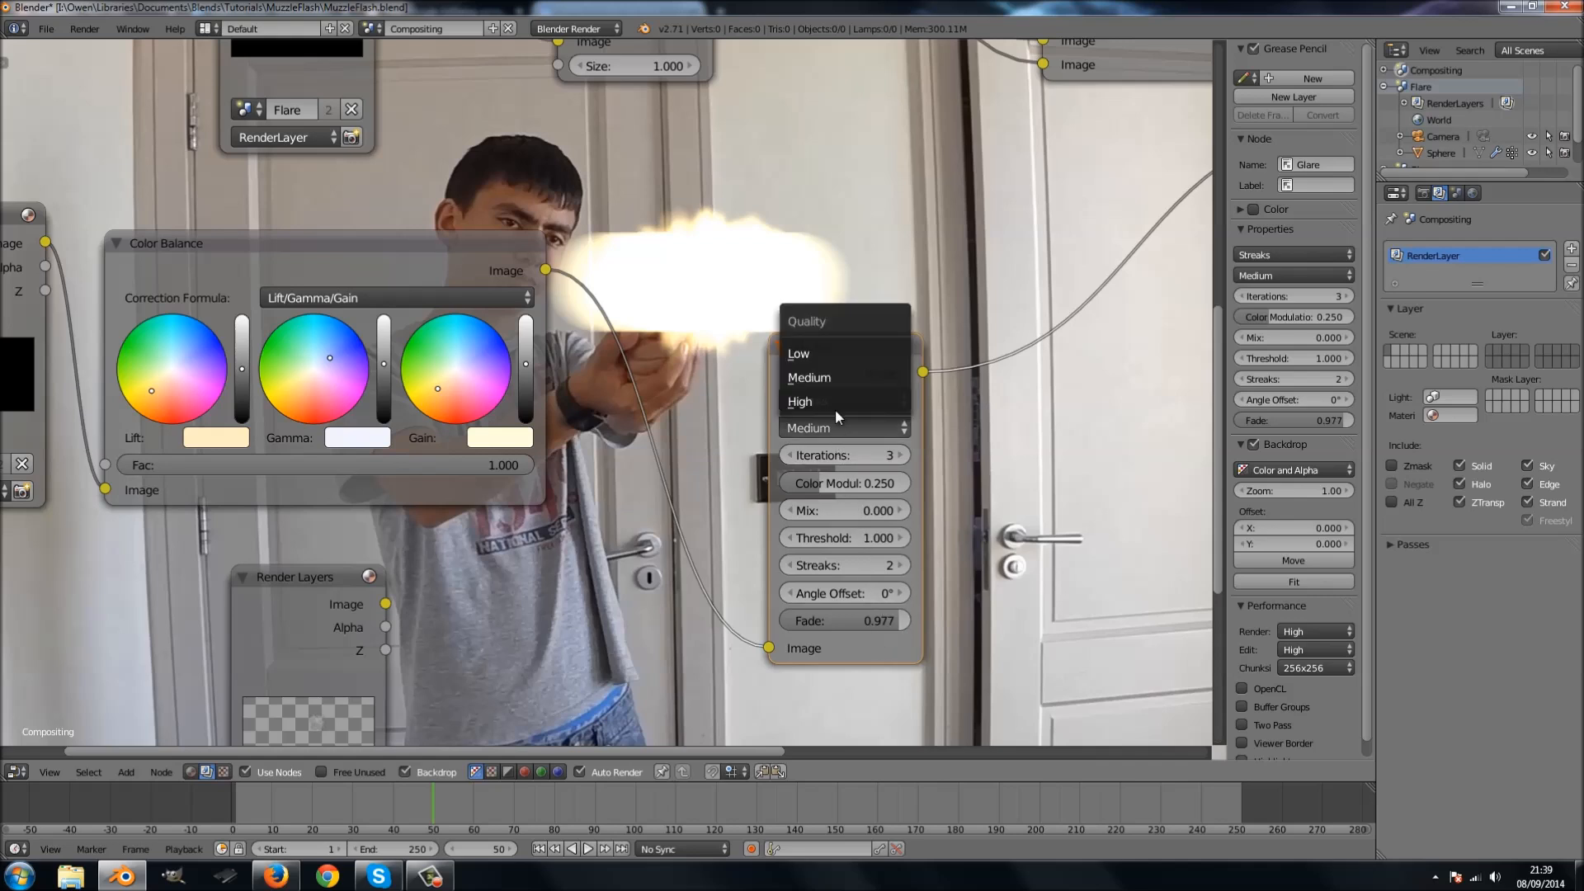
{"action": "left_click", "coordinate": [800, 396]}
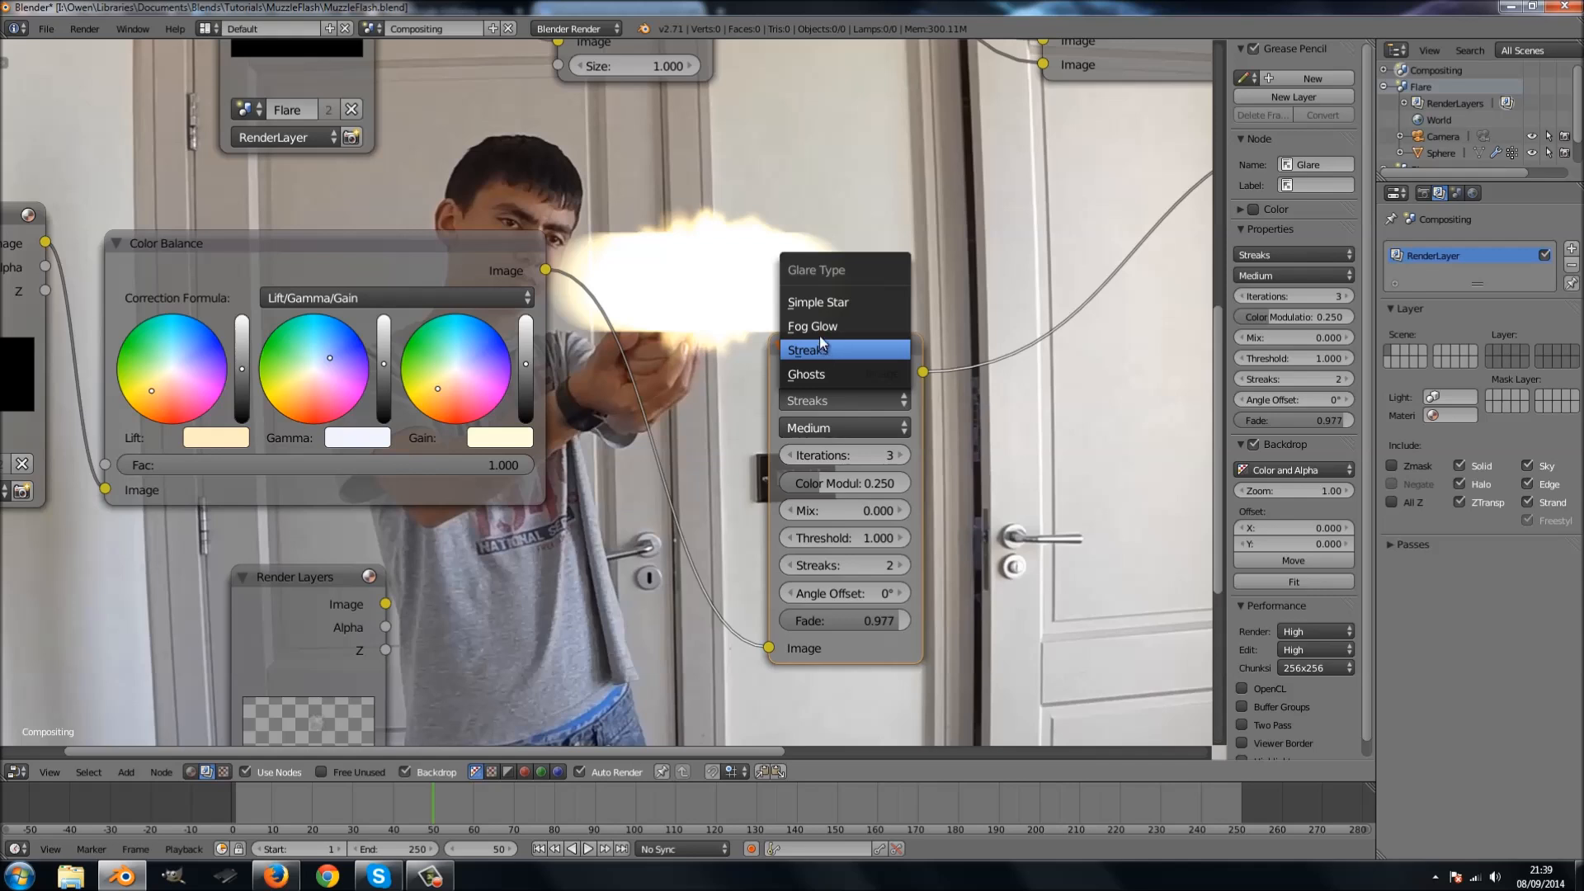
{"action": "left_click", "coordinate": [820, 328]}
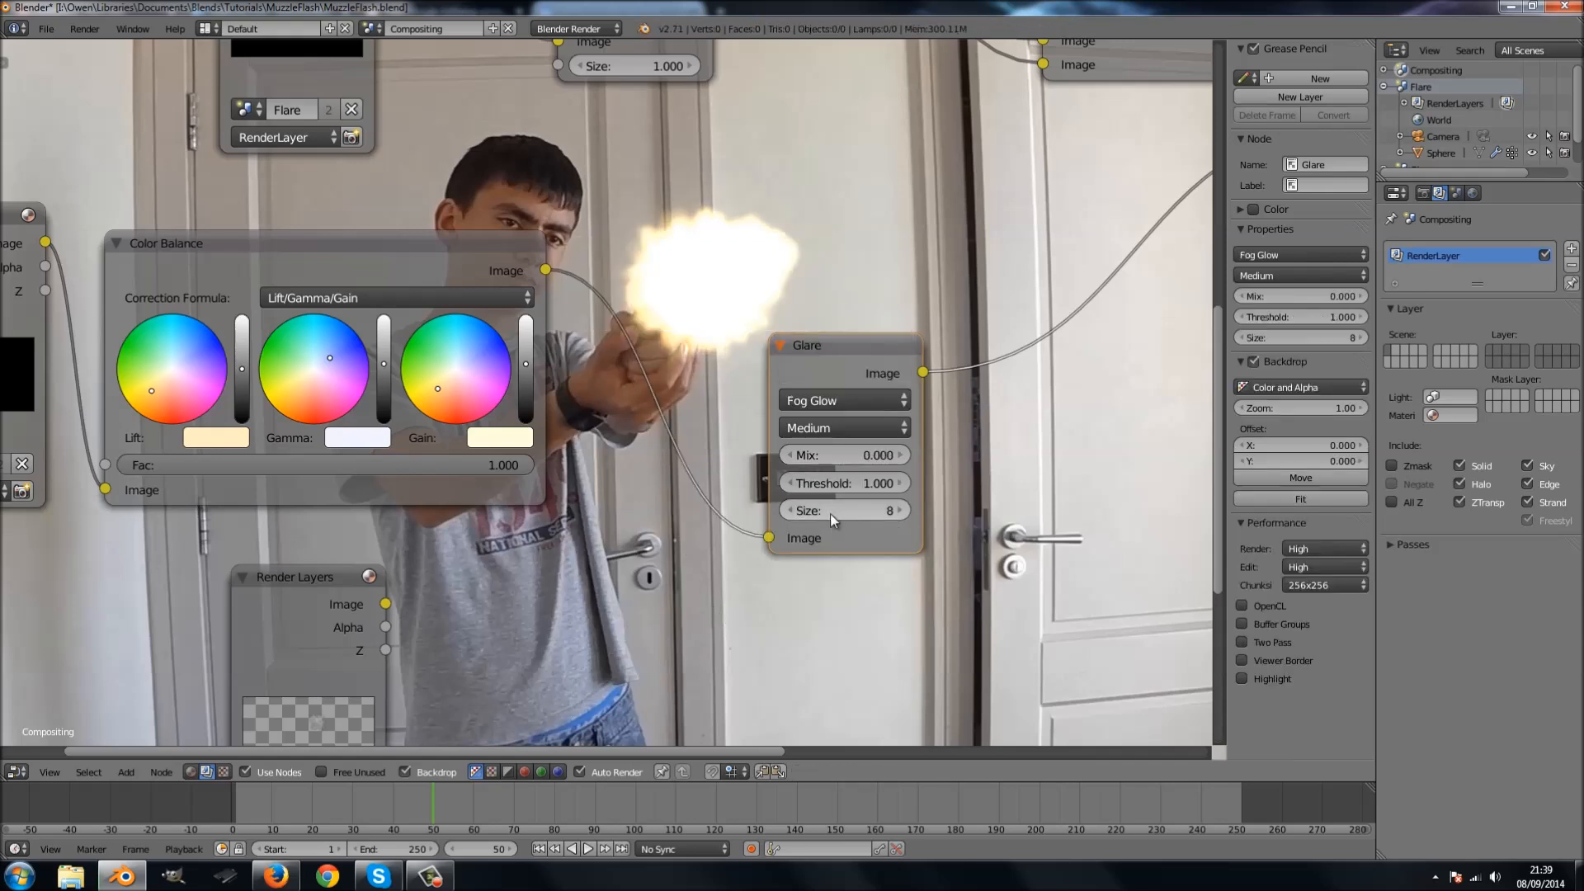
{"action": "left_click_drag", "start_coordinate": [855, 510], "coordinate": [932, 506]}
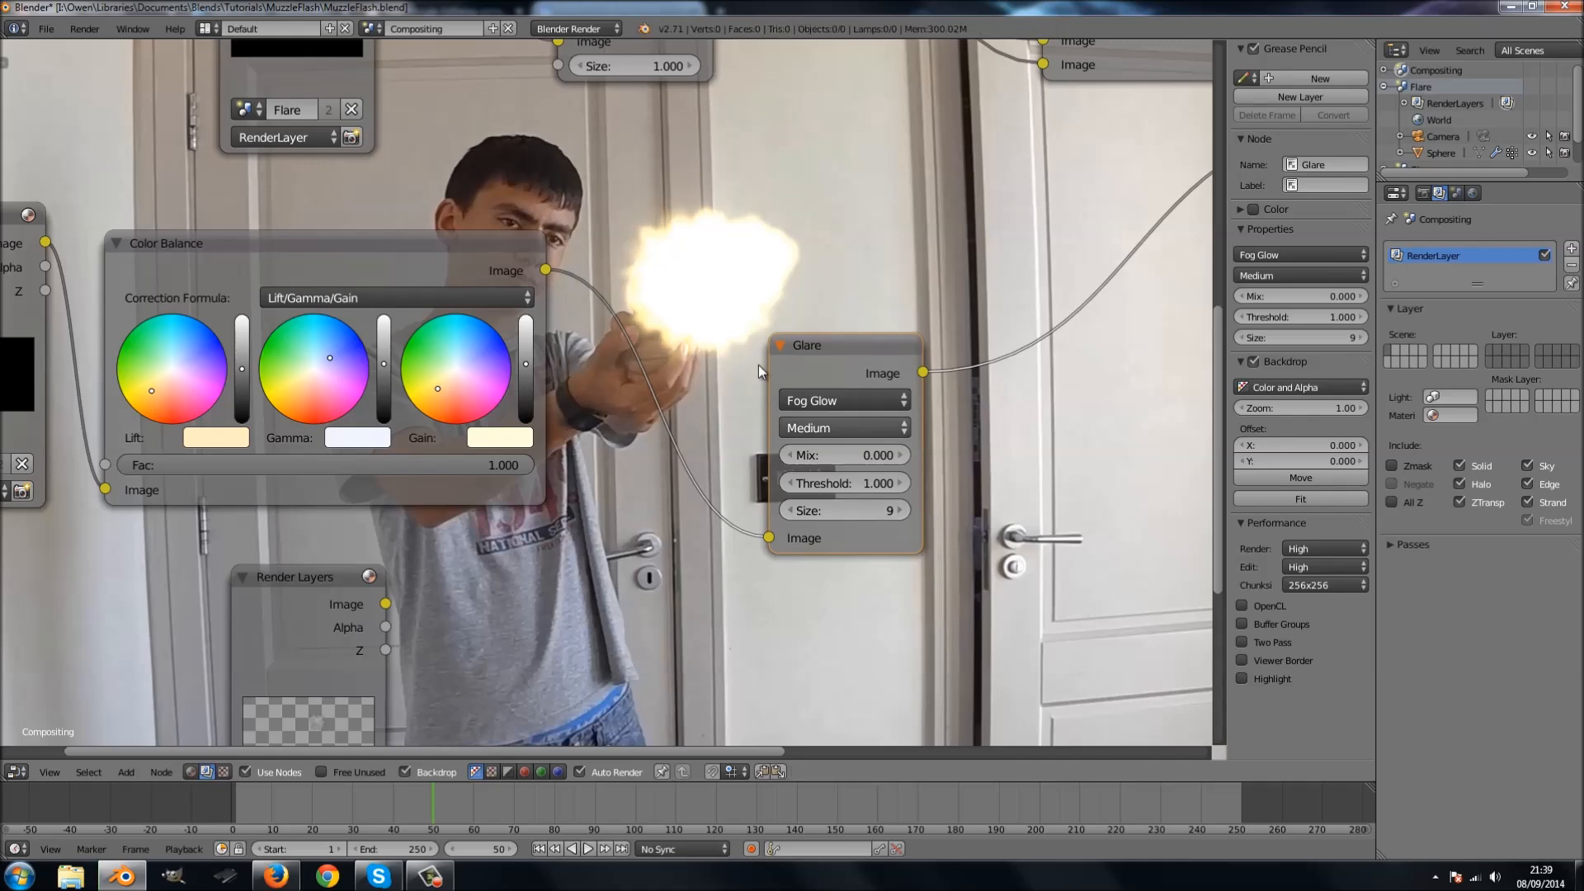
{"action": "left_click_drag", "start_coordinate": [815, 343], "coordinate": [810, 383]}
Examine the fog glow around the muzzle flash against the footage in the backdrop.
{"action": "scroll", "coordinate": [621, 367], "scroll_direction": "down", "scroll_amount": 2}
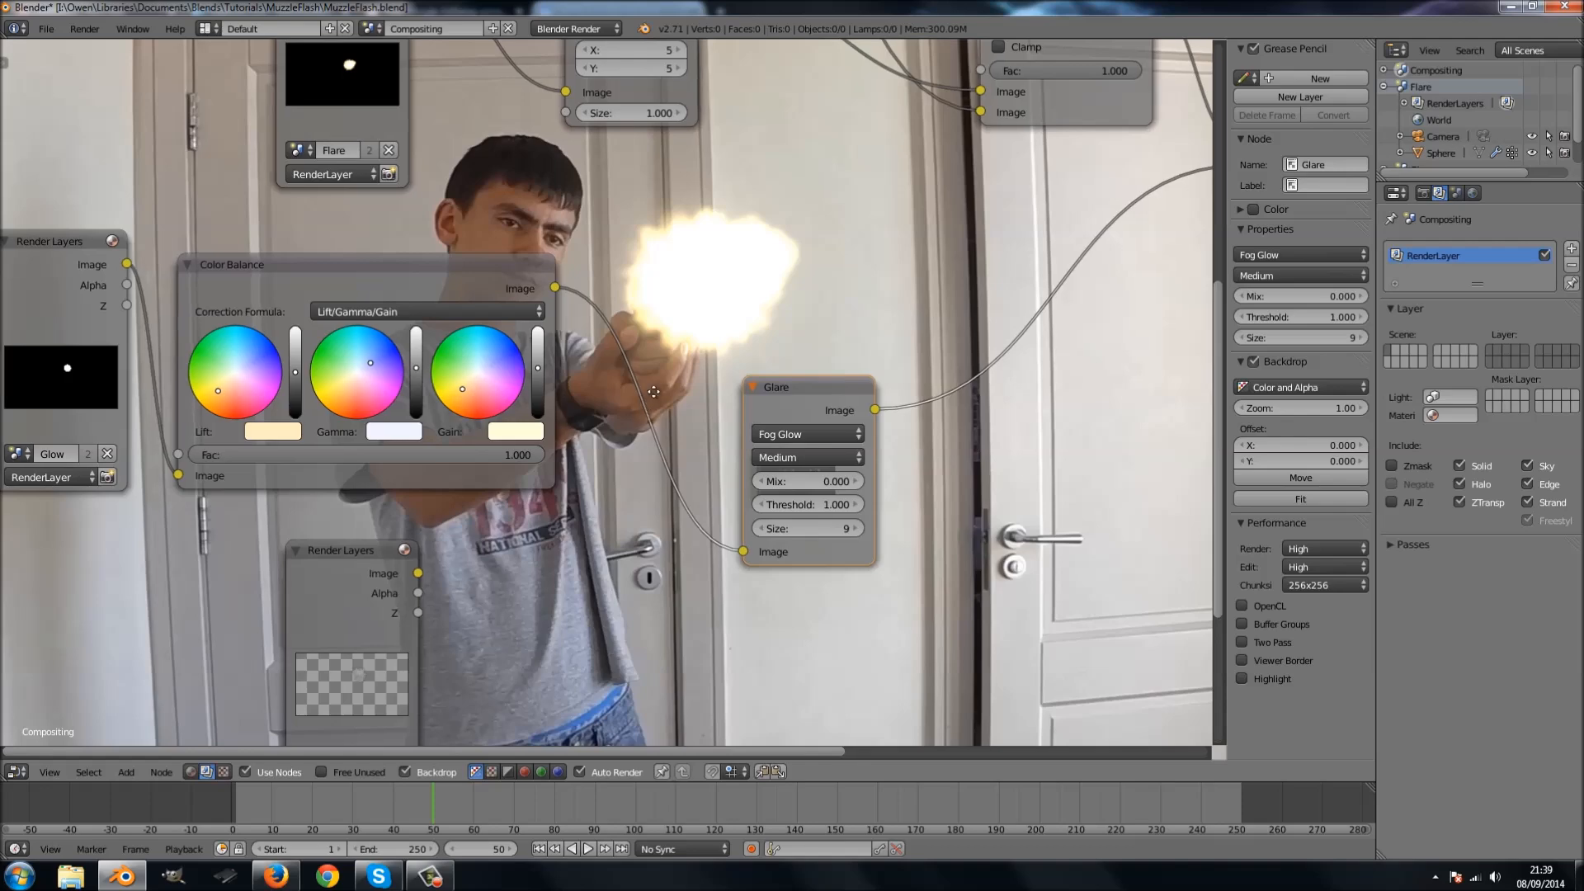
{"action": "scroll", "coordinate": [639, 384], "scroll_direction": "up", "scroll_amount": 1}
{"action": "middle_click_drag", "start_coordinate": [638, 385], "coordinate": [490, 431]}
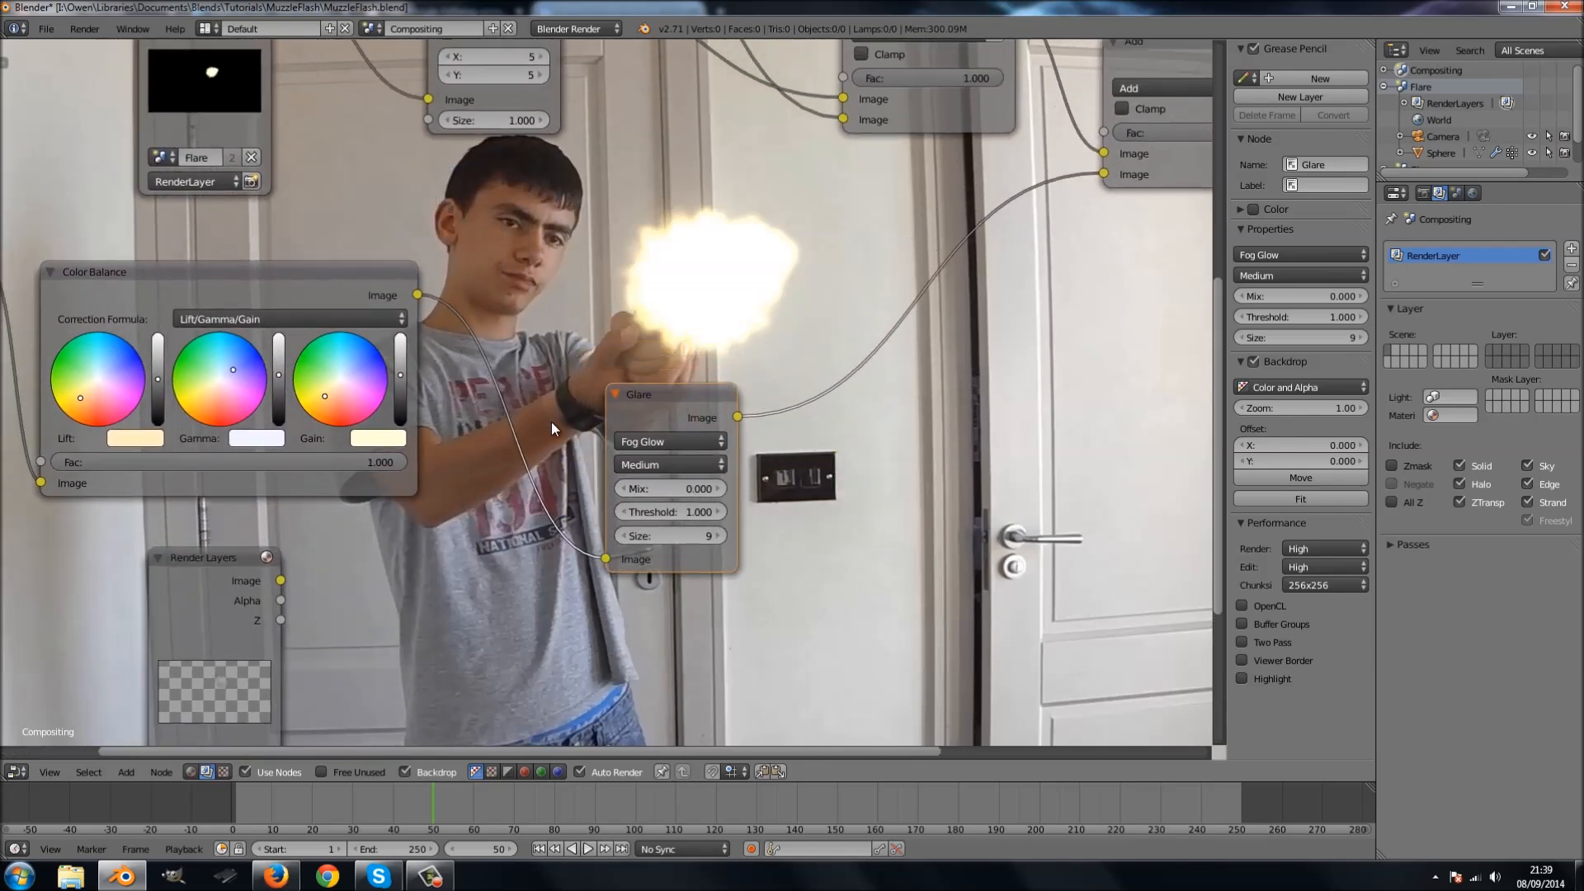
{"action": "scroll", "coordinate": [578, 422], "scroll_direction": "down", "scroll_amount": 1}
{"action": "scroll", "coordinate": [645, 452], "scroll_direction": "up", "scroll_amount": 2}
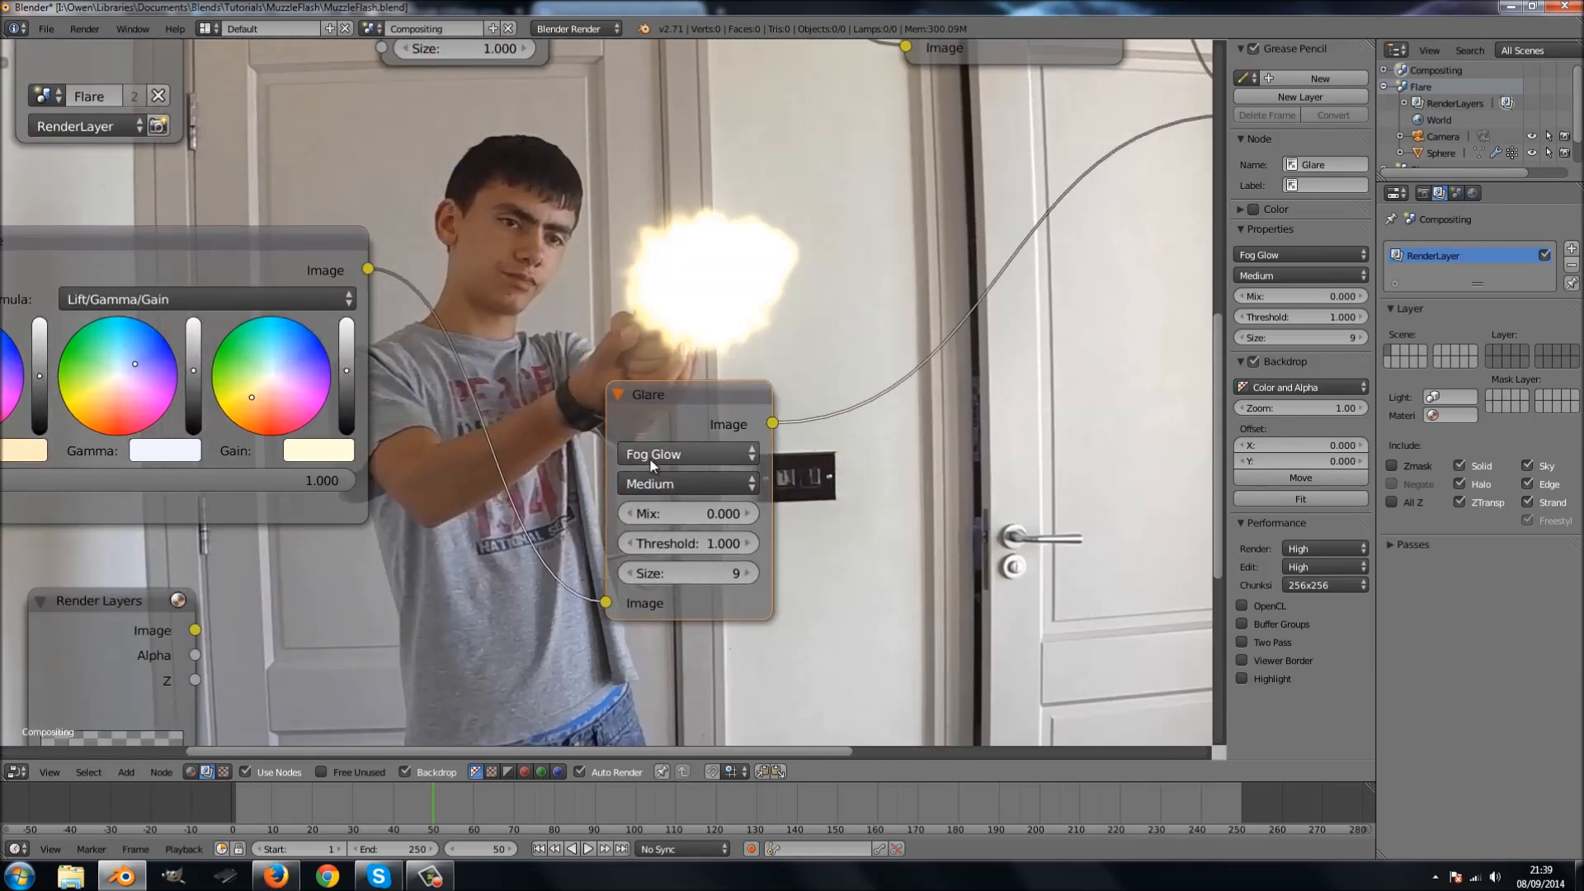
{"action": "scroll", "coordinate": [675, 517], "scroll_direction": "down", "scroll_amount": 1}
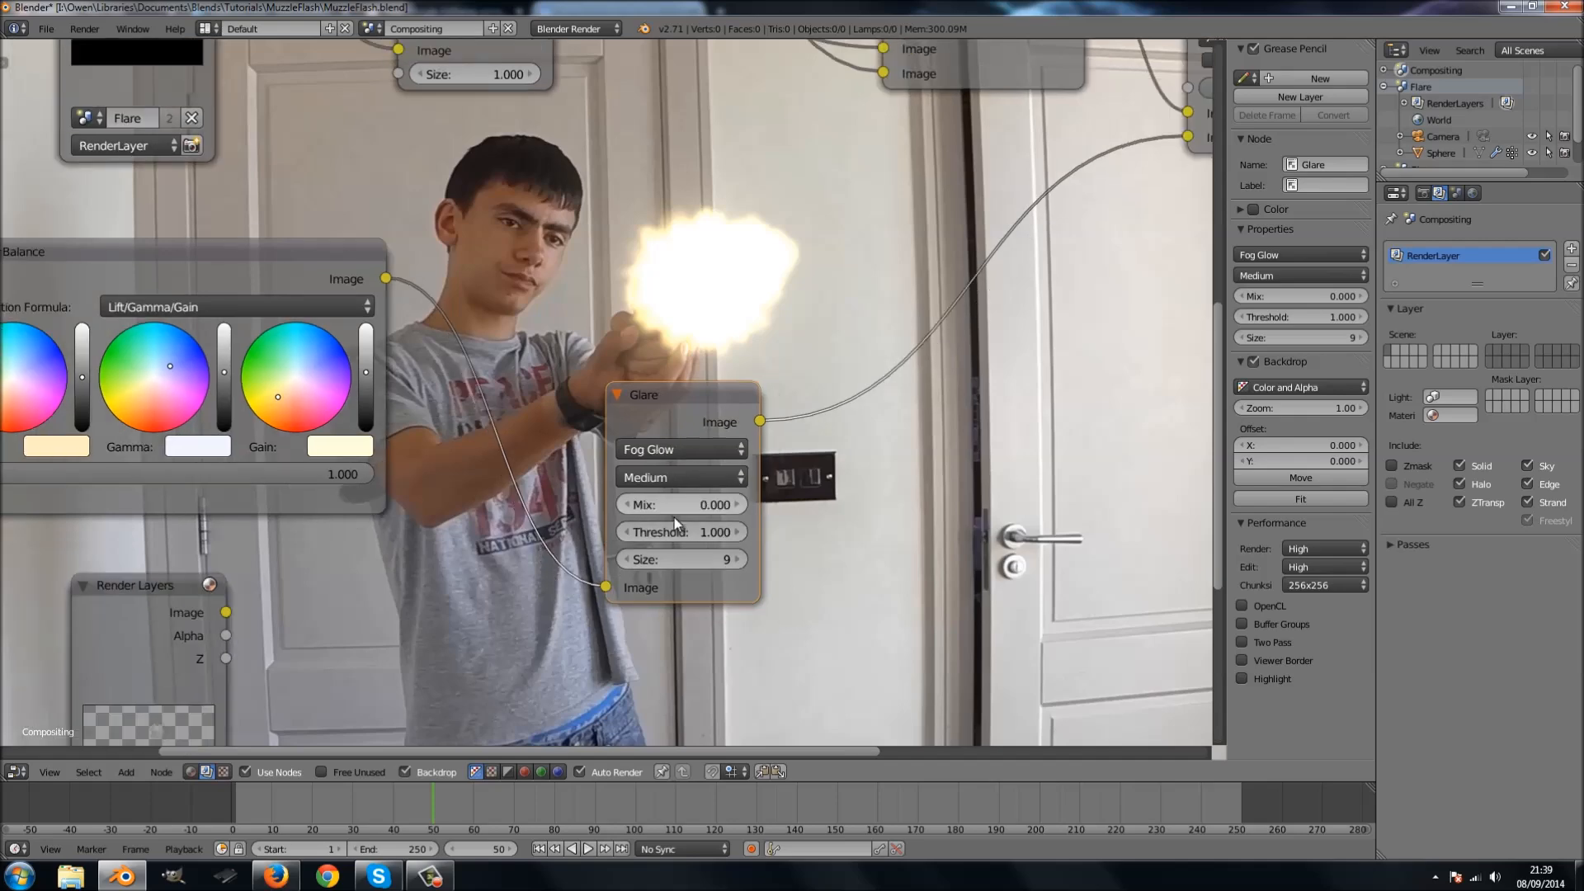
{"action": "middle_click_drag", "start_coordinate": [559, 497], "coordinate": [764, 454]}
{"action": "scroll", "coordinate": [760, 454], "scroll_direction": "down", "scroll_amount": 2}
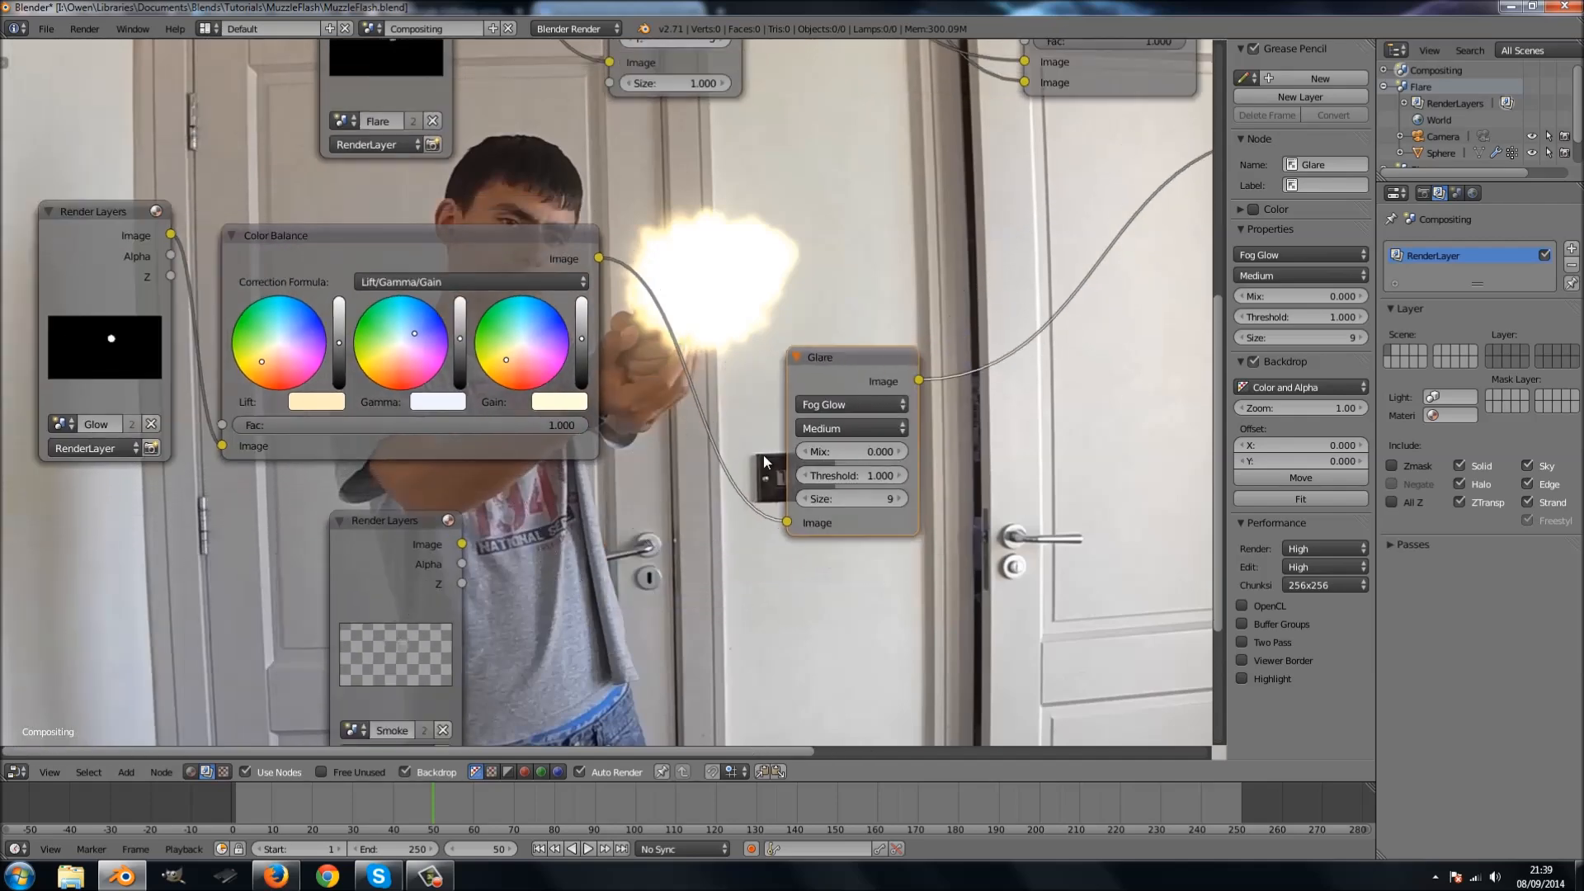
Duplicate the flare's Blur node and insert the copy on the link between the Glare node and the second Add node.
{"action": "key", "text": "shift+a"}
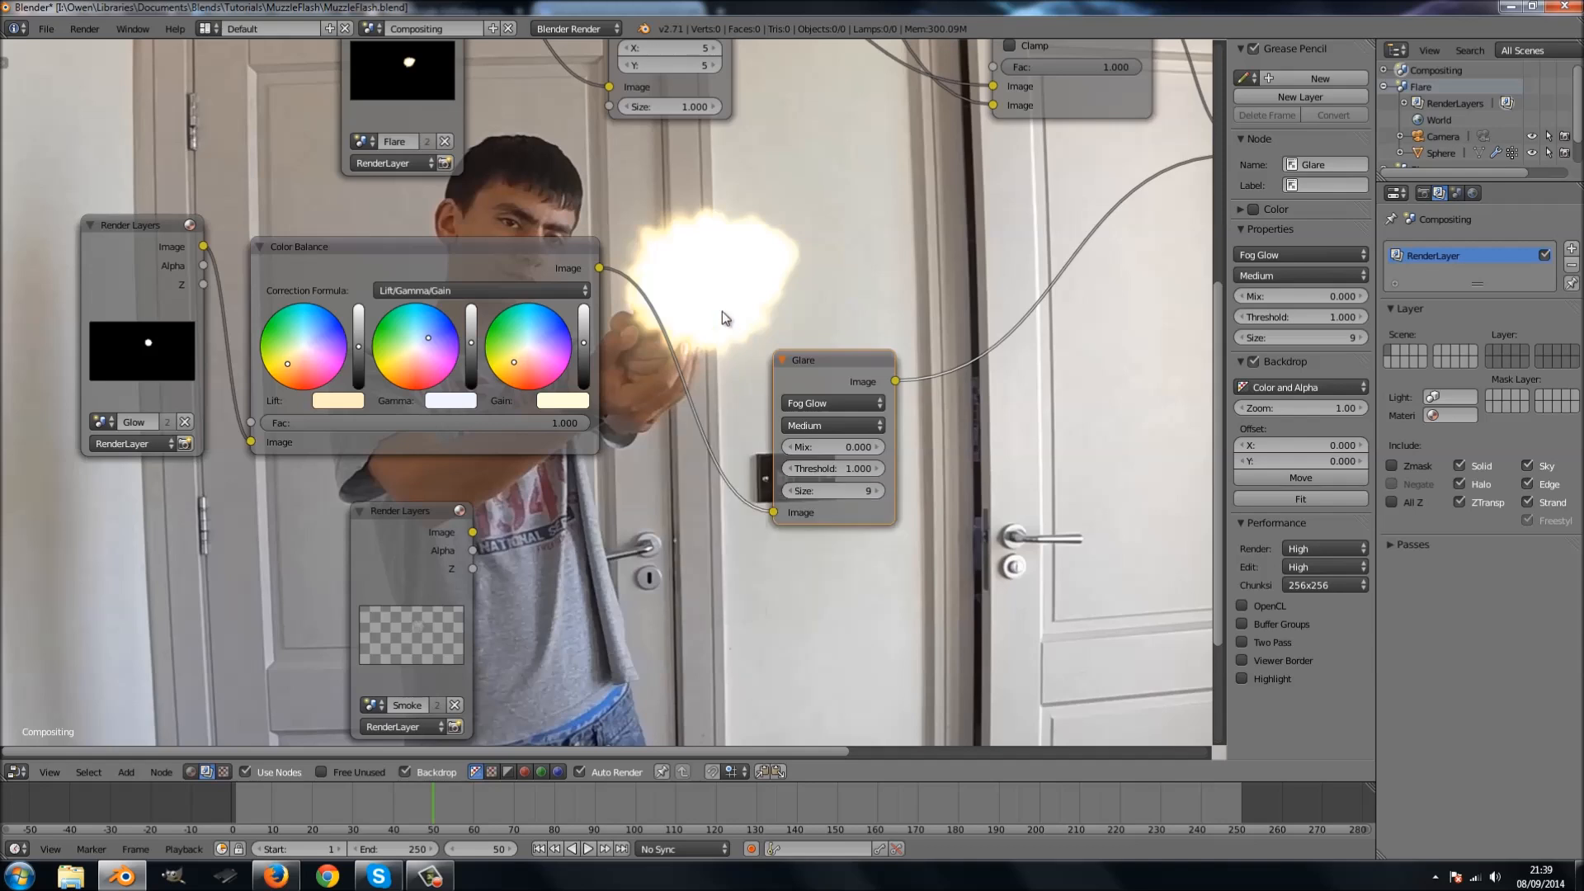
{"action": "scroll", "coordinate": [721, 310], "scroll_direction": "down", "scroll_amount": 1}
{"action": "left_click", "coordinate": [643, 43]}
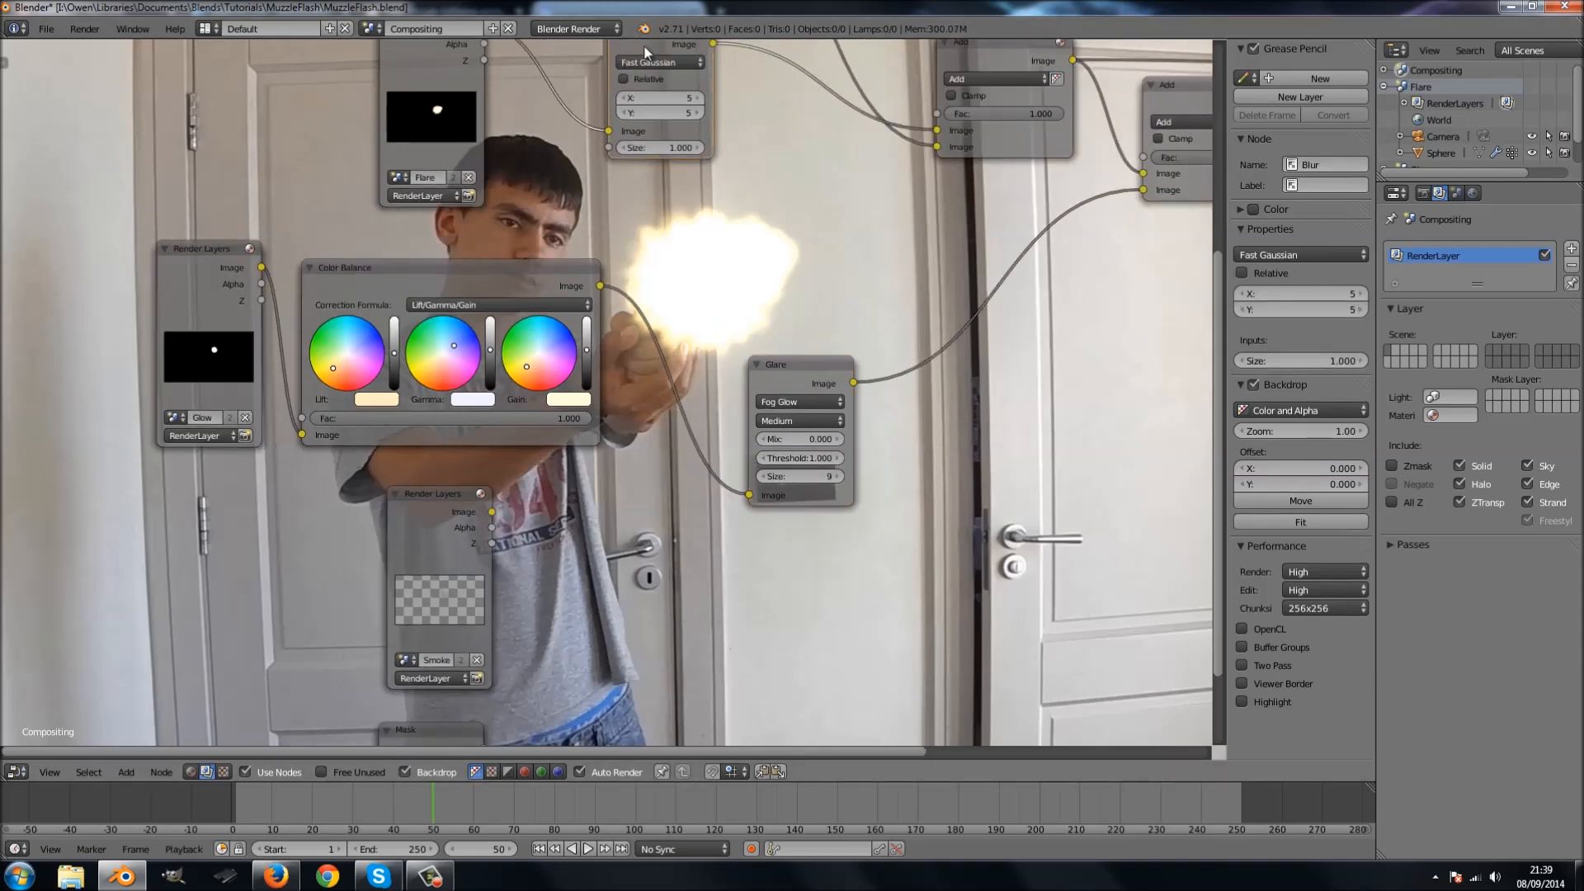
{"action": "key", "text": "shift+d"}
{"action": "left_click", "coordinate": [944, 307]}
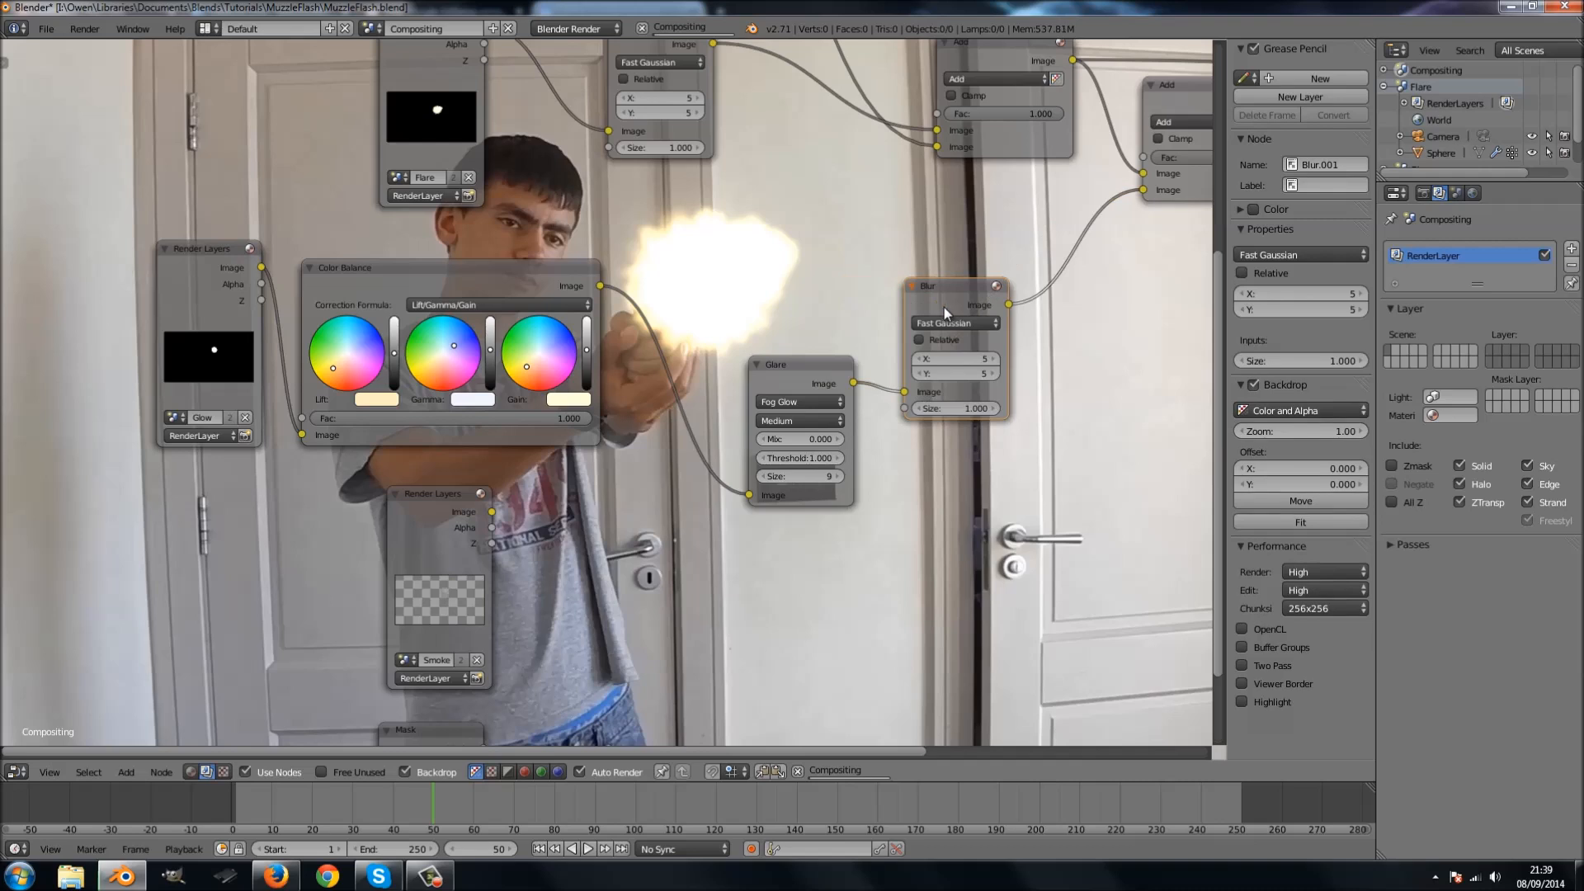
Set the new glow Blur node's X and Y to 20.
{"action": "left_click", "coordinate": [947, 360]}
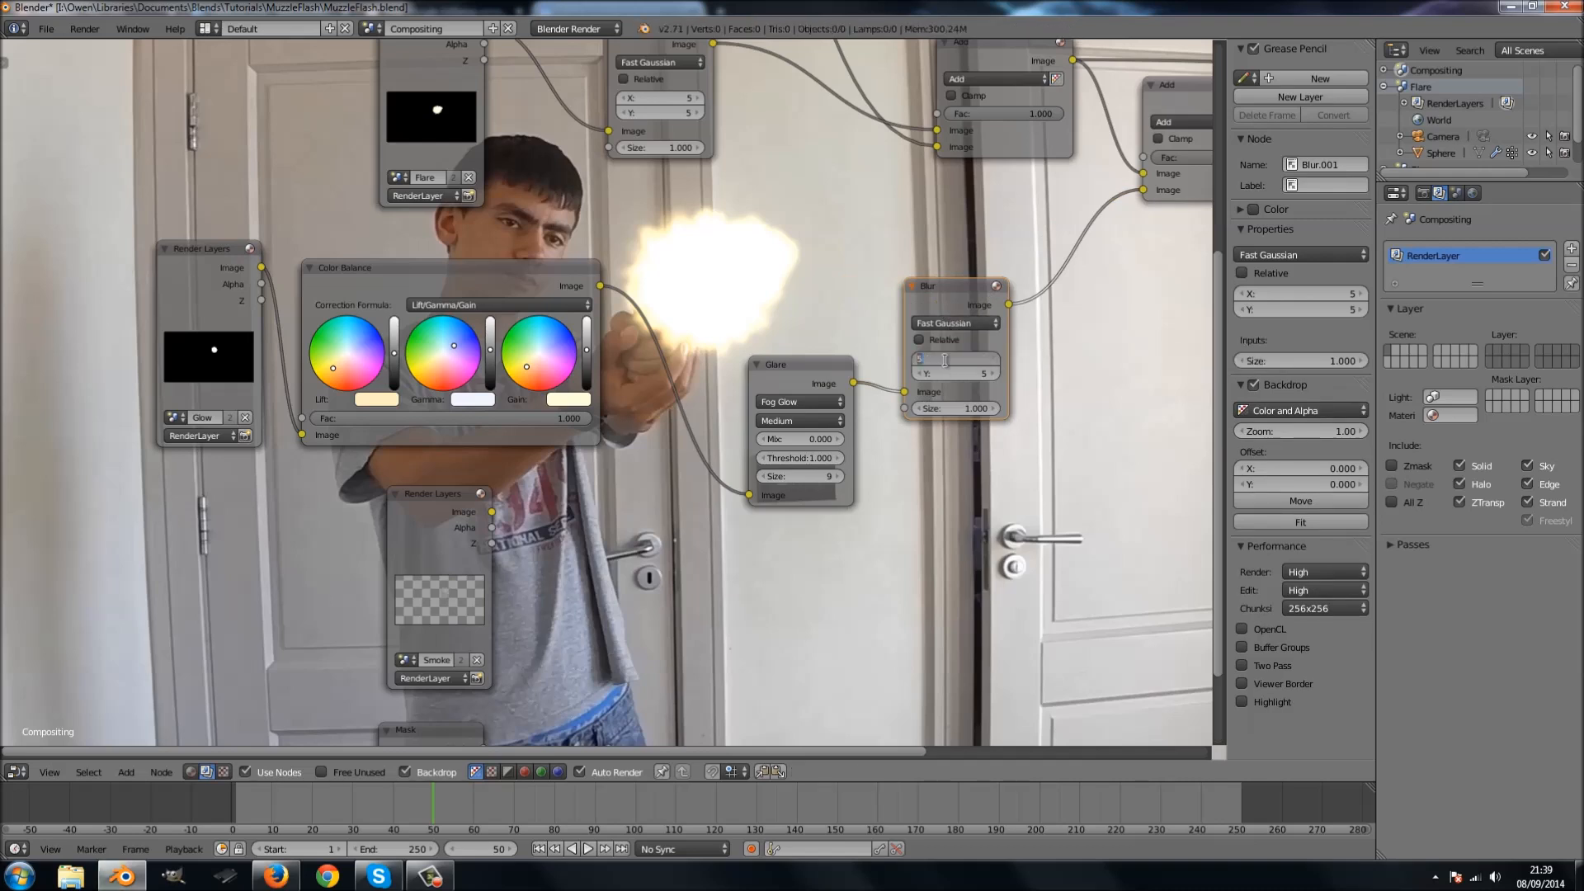
{"action": "key", "text": "Return"}
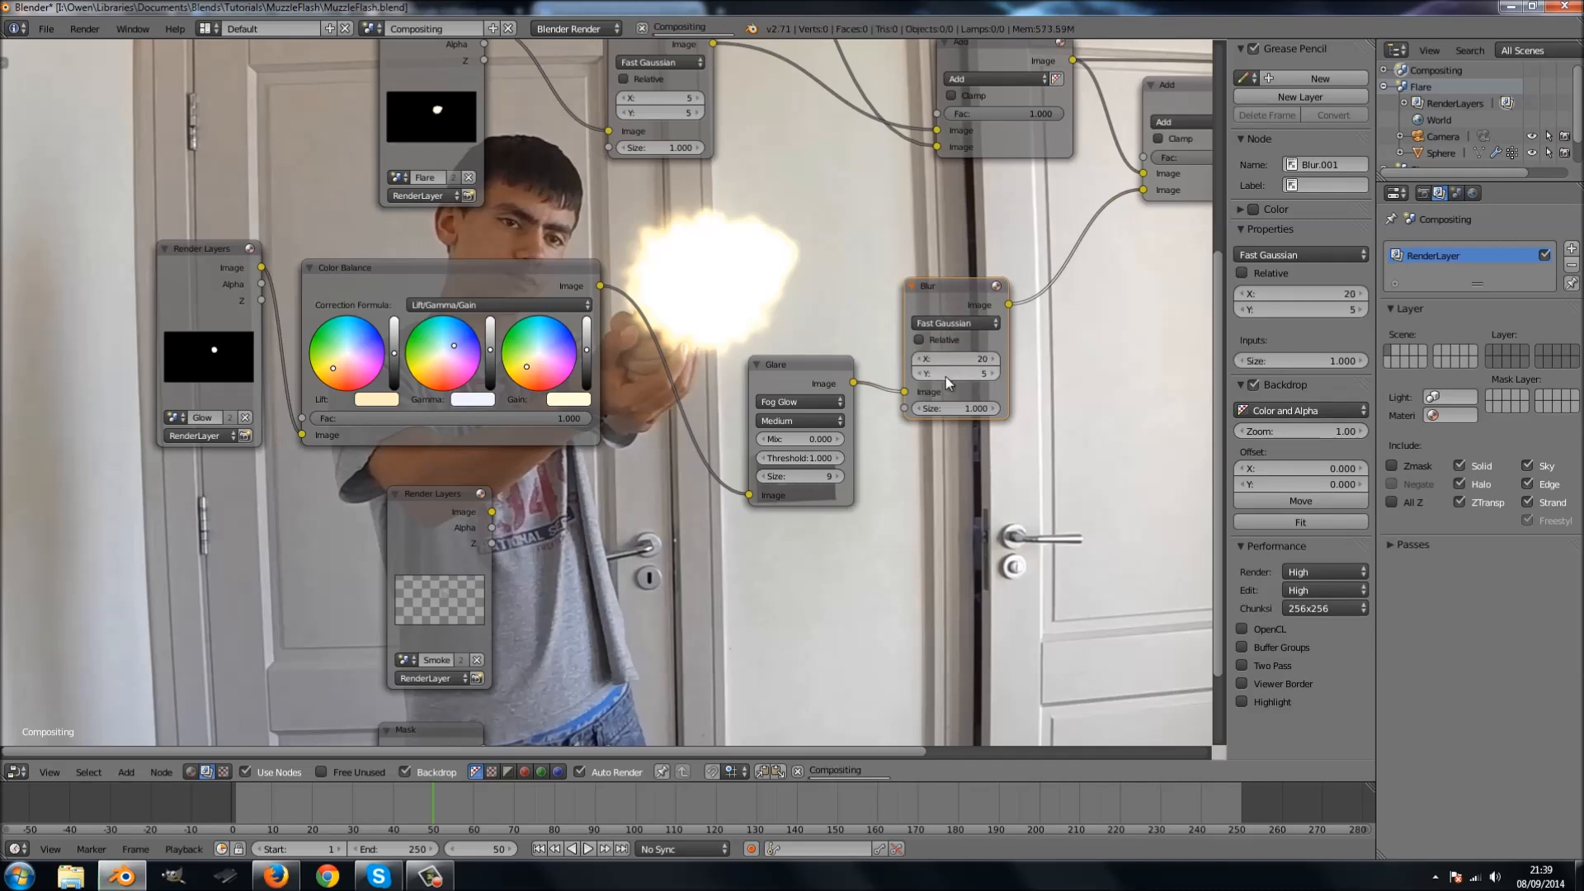
{"action": "left_click", "coordinate": [945, 376]}
{"action": "type", "text": "20"}
{"action": "key", "text": "Return"}
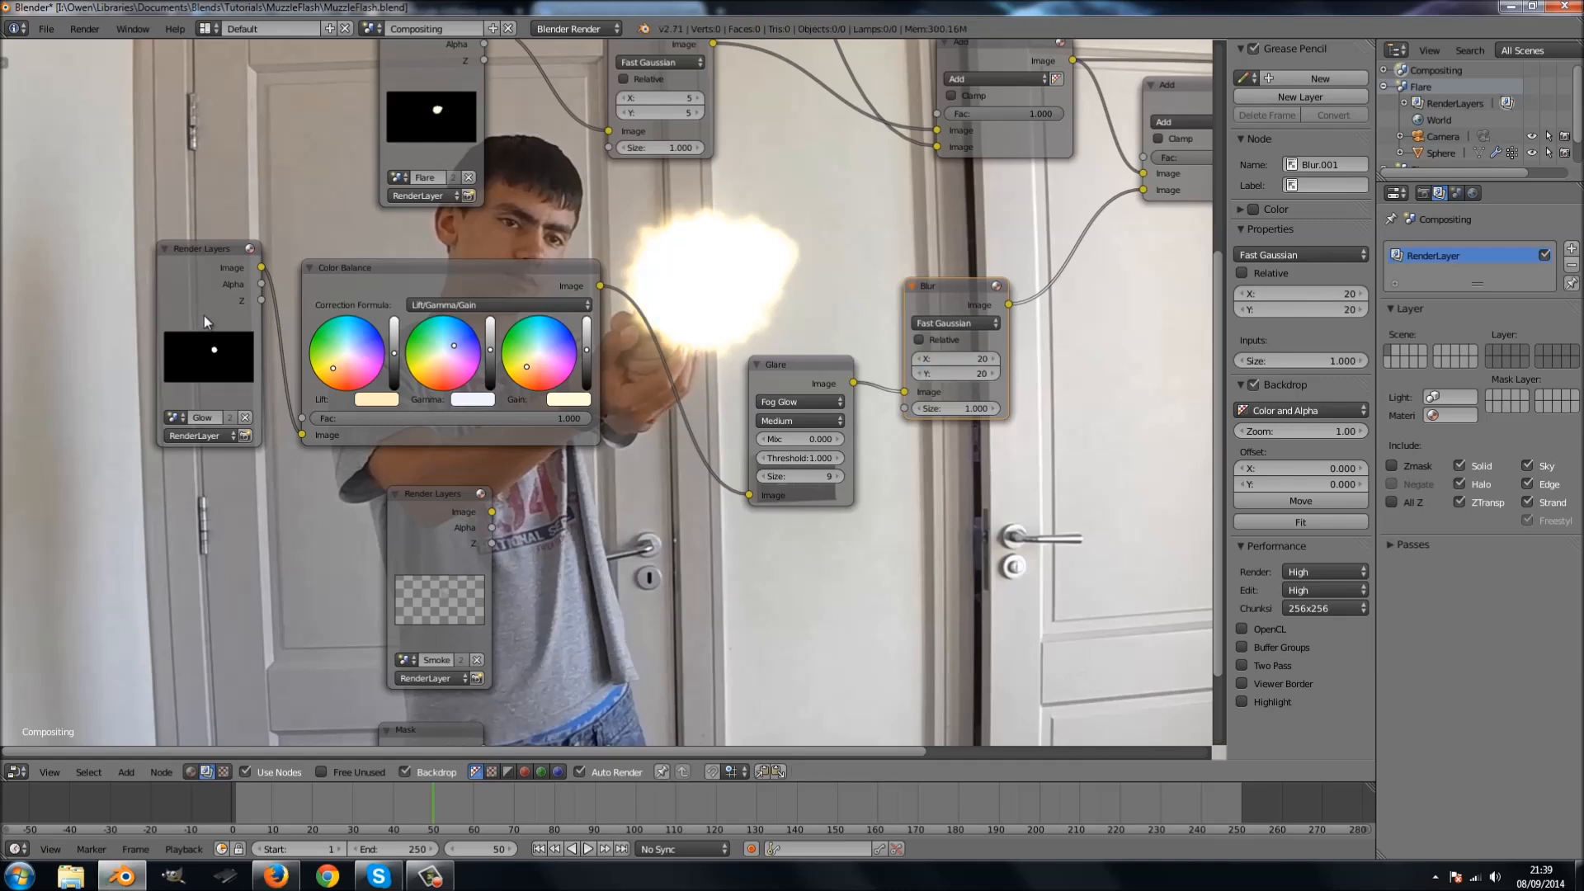
Move the Glow render layer node farther from its Color Balance node and nudge the Color Balance slightly lower.
{"action": "left_click_drag", "start_coordinate": [205, 315], "coordinate": [140, 304]}
{"action": "left_click_drag", "start_coordinate": [392, 277], "coordinate": [404, 289]}
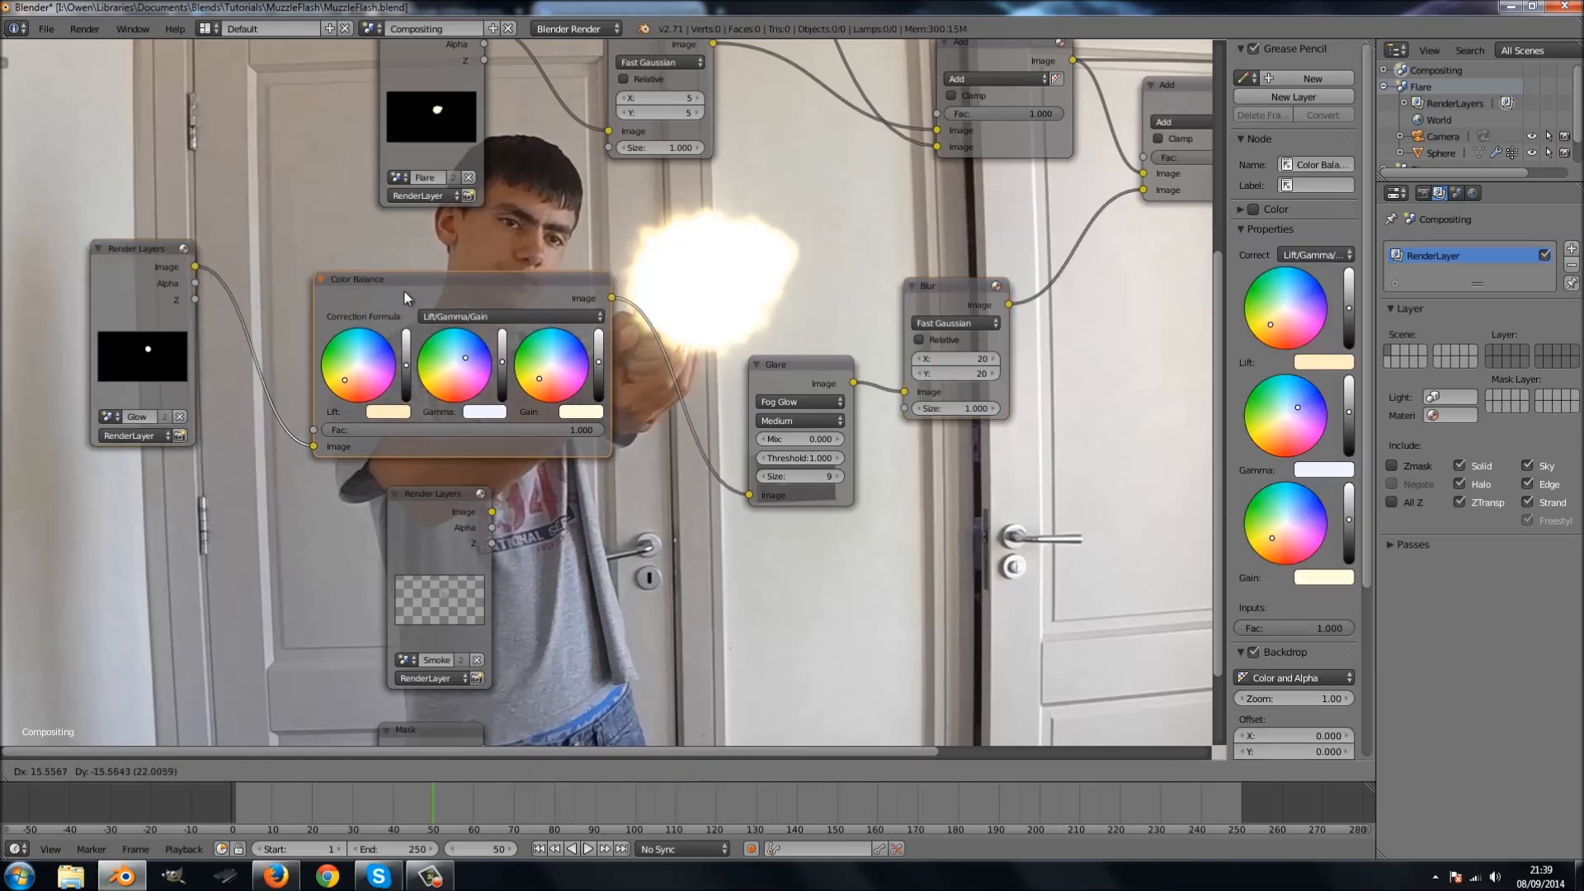
{"action": "scroll", "coordinate": [496, 364], "scroll_direction": "down", "scroll_amount": 8}
{"action": "middle_click_drag", "start_coordinate": [643, 479], "coordinate": [606, 444]}
{"action": "scroll", "coordinate": [609, 377], "scroll_direction": "up", "scroll_amount": 7}
{"action": "scroll", "coordinate": [585, 450], "scroll_direction": "up", "scroll_amount": 2}
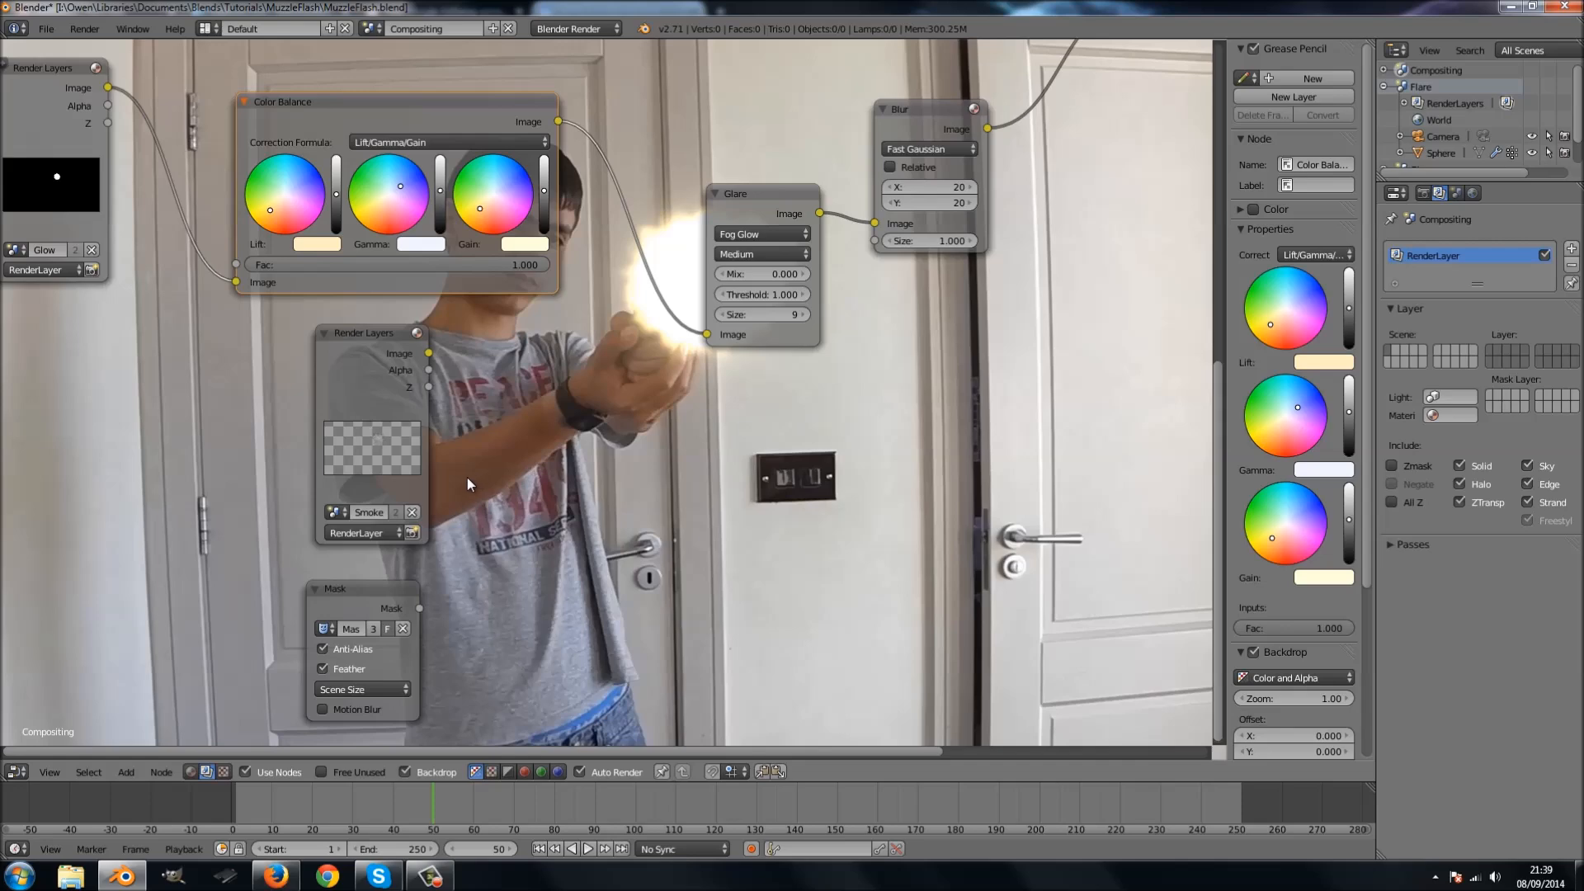
Move the Mask node up beside the footage Image node and shift the Image node away to leave space between them.
{"action": "middle_click_drag", "start_coordinate": [502, 421], "coordinate": [323, 487]}
{"action": "scroll", "coordinate": [324, 487], "scroll_direction": "down", "scroll_amount": 3}
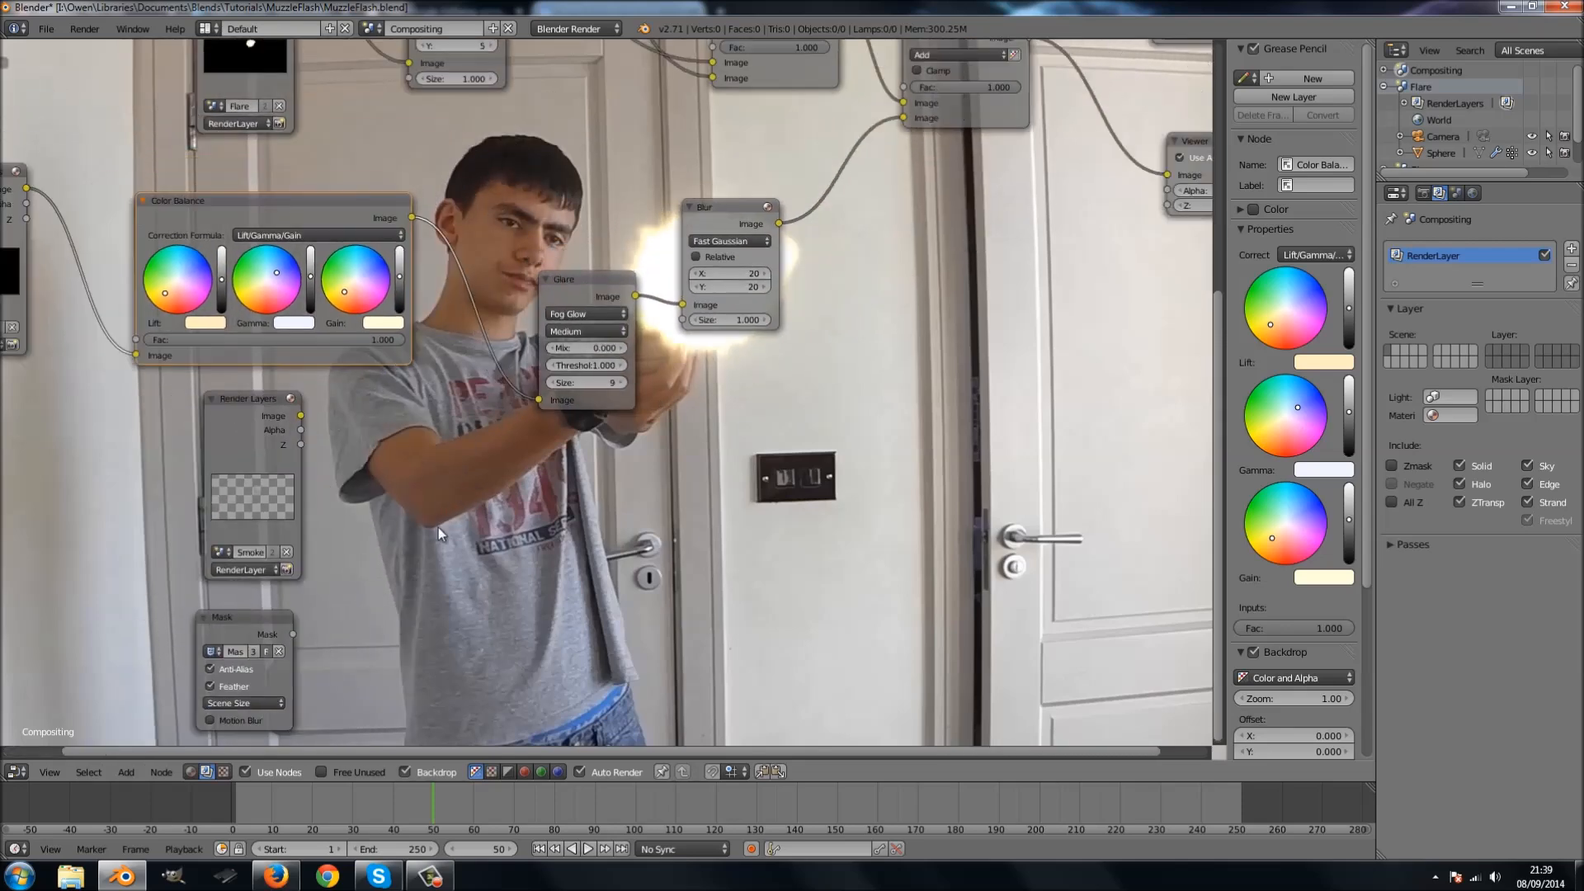
{"action": "left_click_drag", "start_coordinate": [259, 632], "coordinate": [520, 170]}
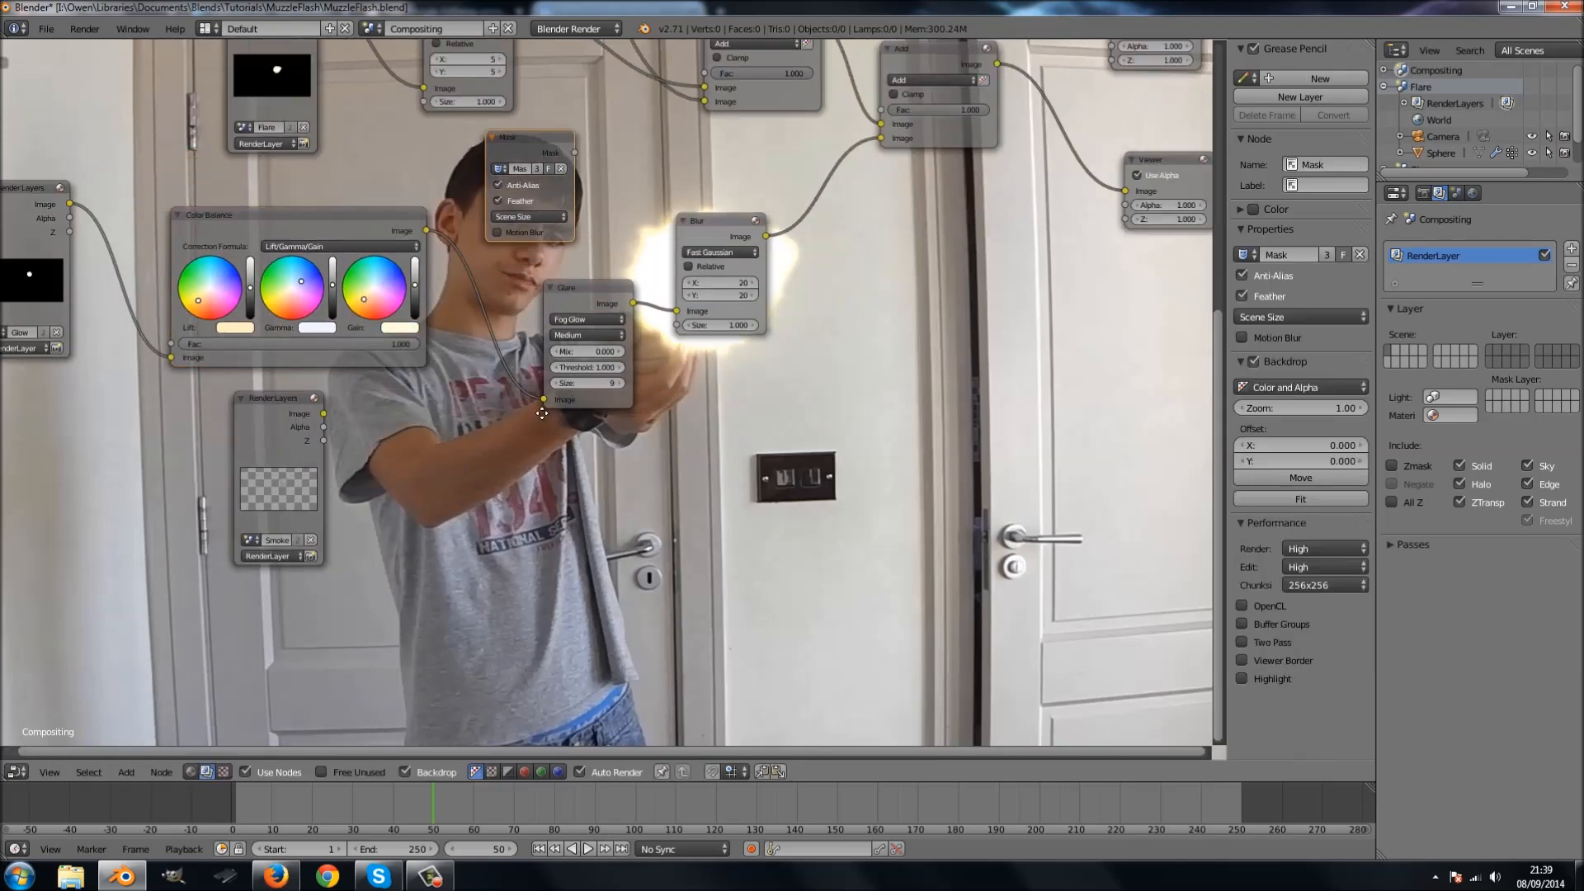
{"action": "middle_click_drag", "start_coordinate": [551, 234], "coordinate": [539, 496]}
{"action": "left_click_drag", "start_coordinate": [509, 399], "coordinate": [675, 75]}
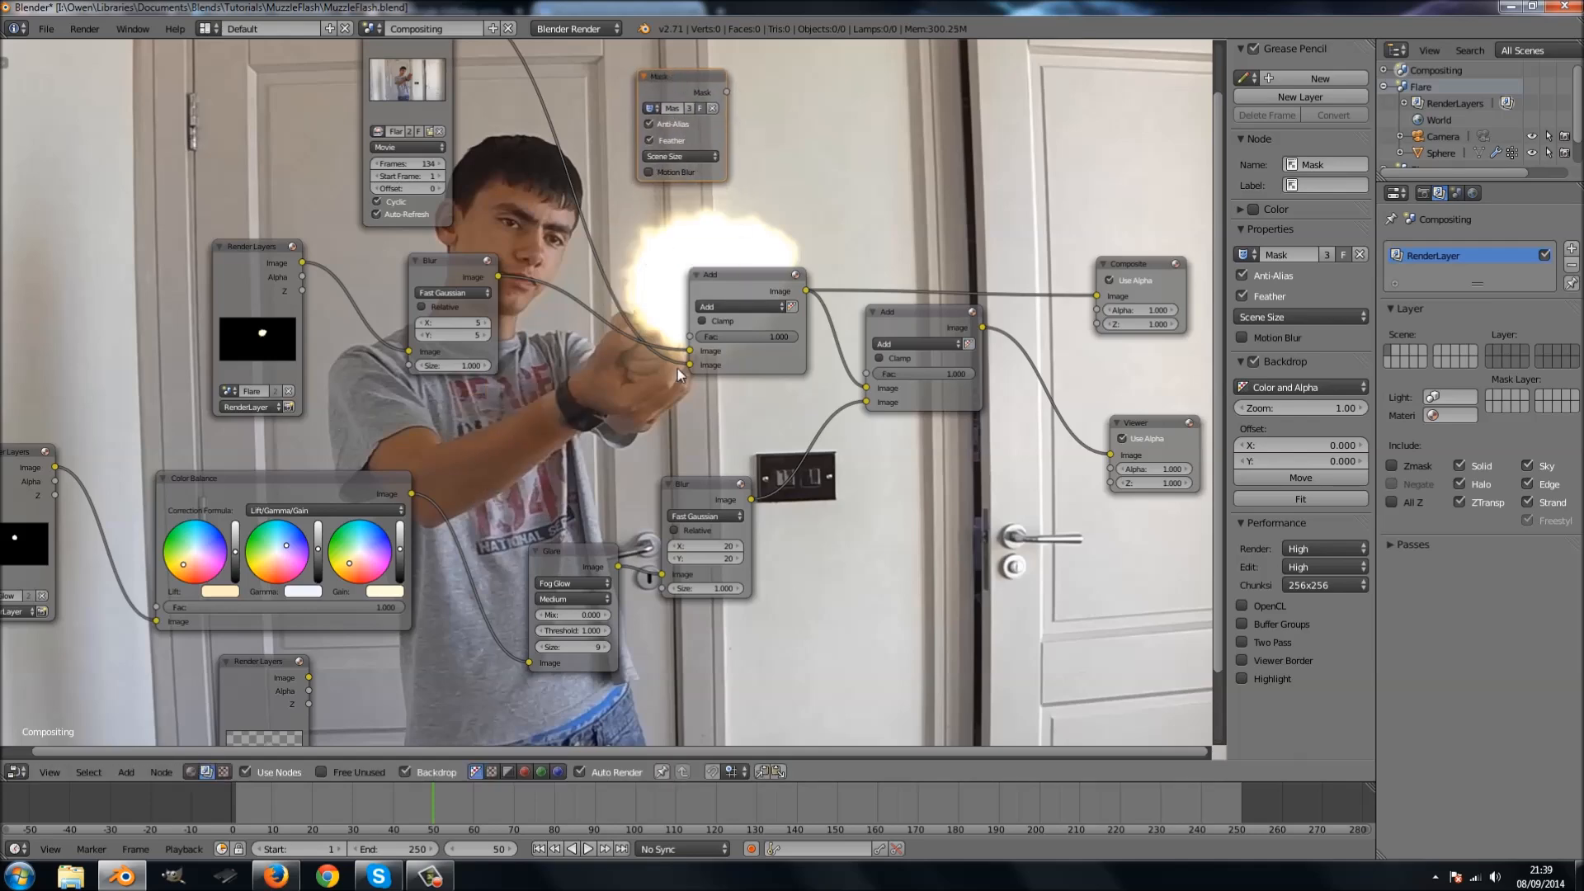
{"action": "middle_click_drag", "start_coordinate": [676, 368], "coordinate": [608, 552]}
{"action": "left_click_drag", "start_coordinate": [599, 260], "coordinate": [559, 140]}
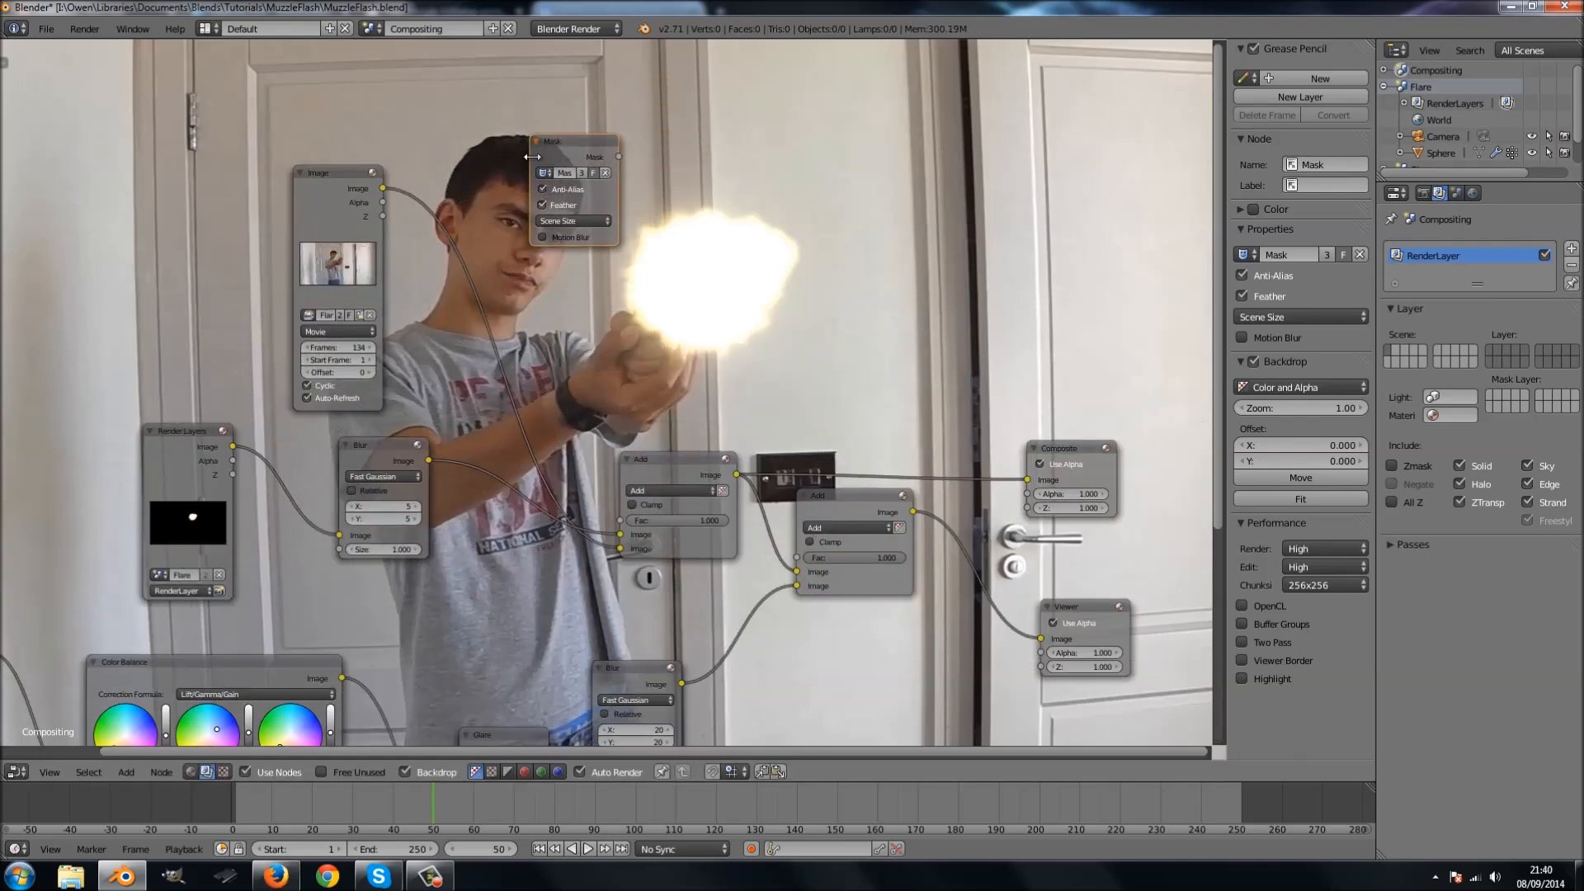
{"action": "left_click_drag", "start_coordinate": [310, 209], "coordinate": [261, 196]}
Duplicate the first Add node, place the unlinked copy above it, and move the Mask node farther away to make room.
{"action": "left_click", "coordinate": [654, 457]}
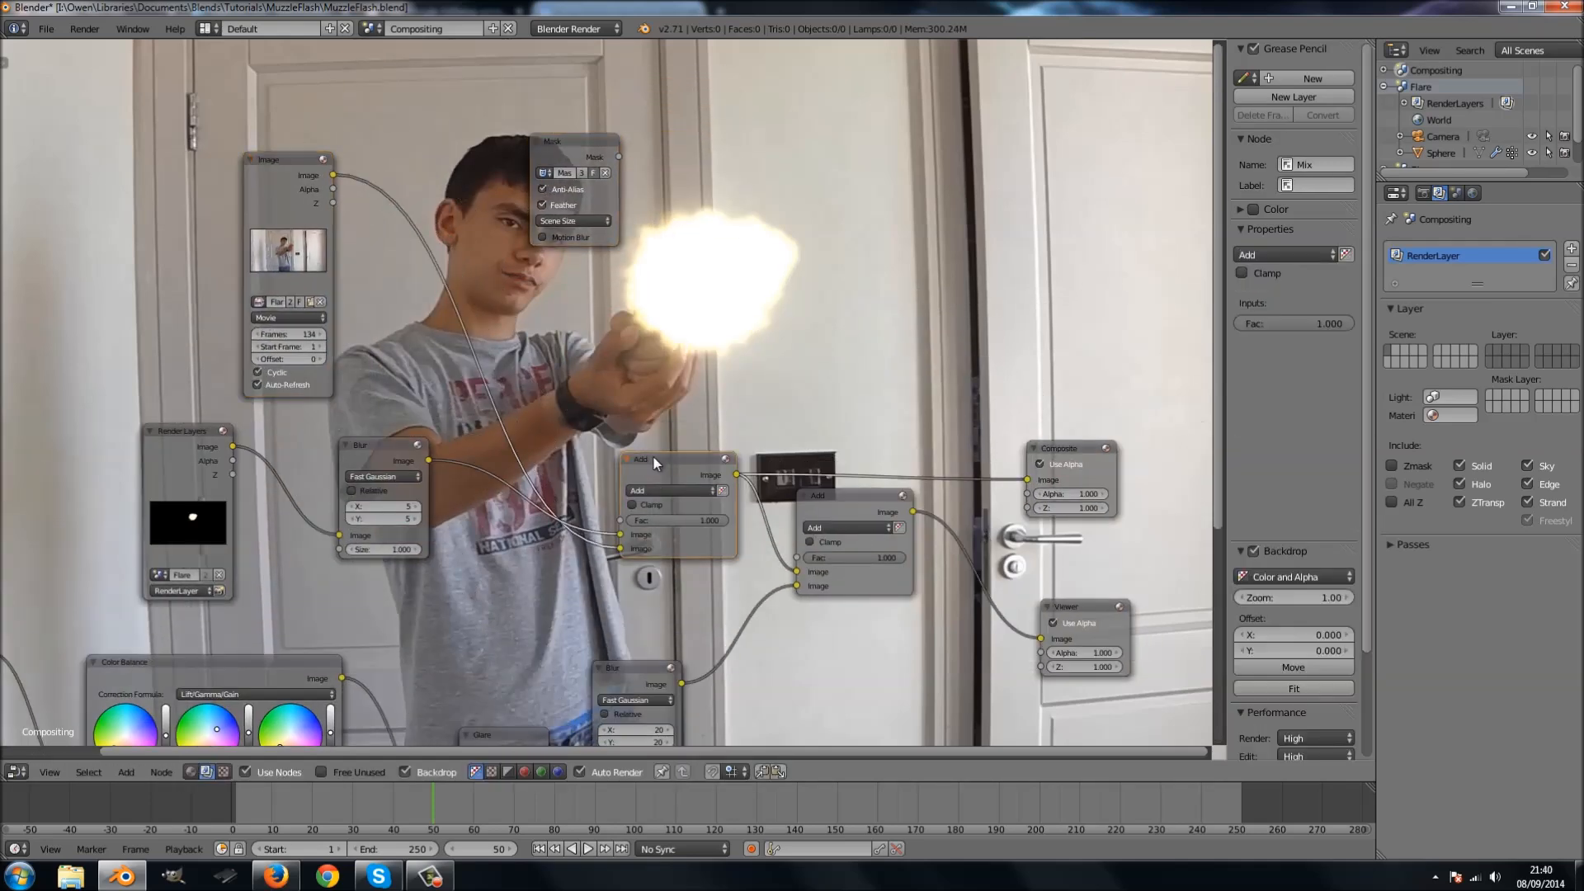
{"action": "key", "text": "shift+d"}
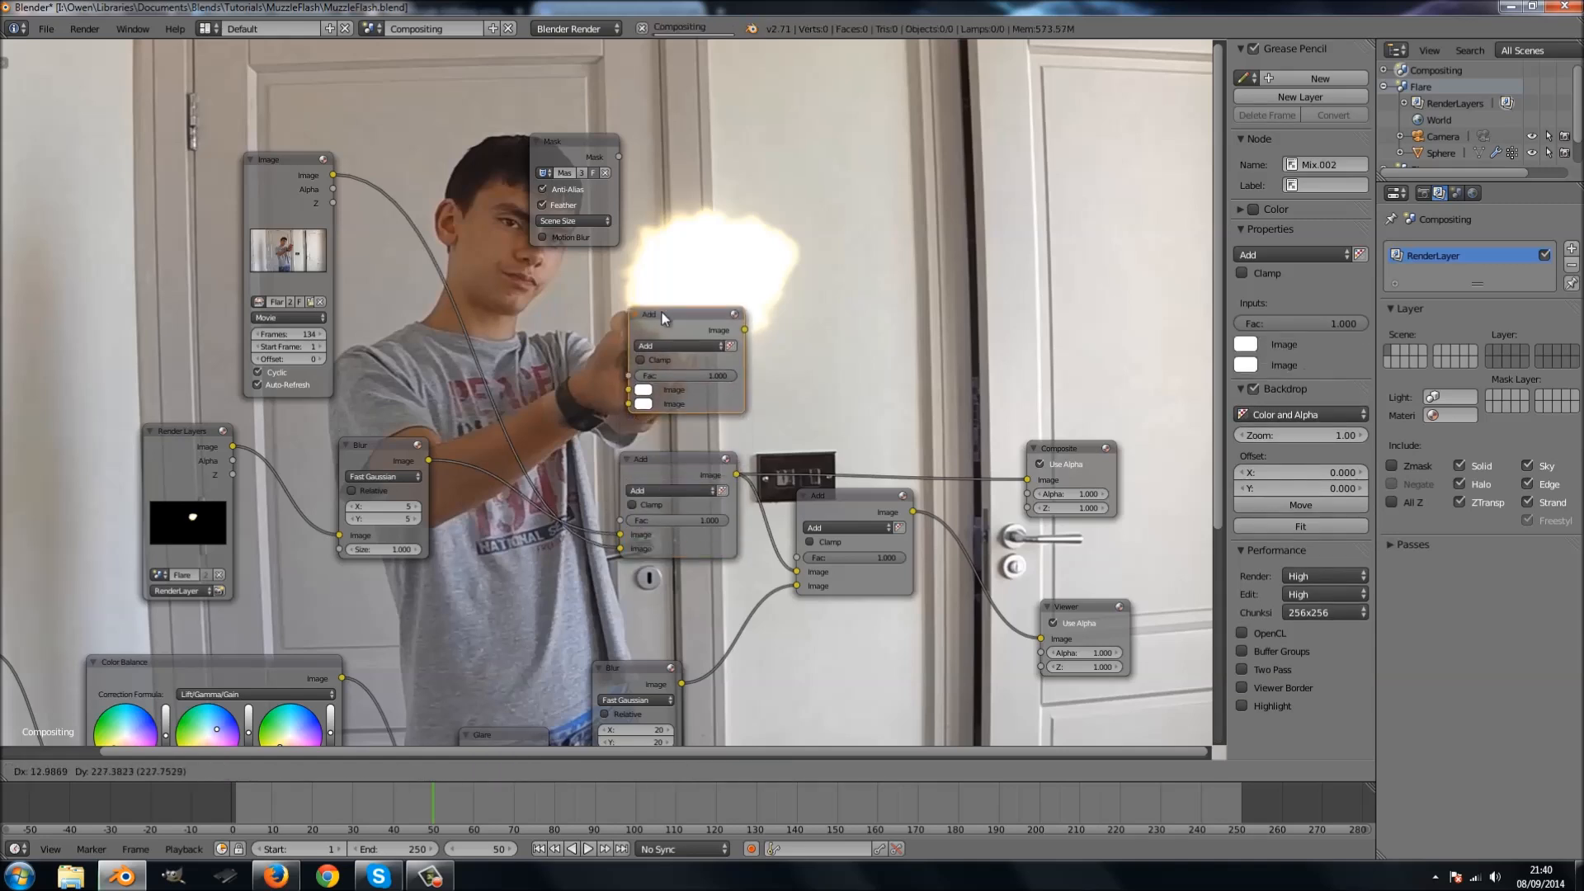
{"action": "left_click", "coordinate": [665, 305]}
{"action": "left_click", "coordinate": [675, 344]}
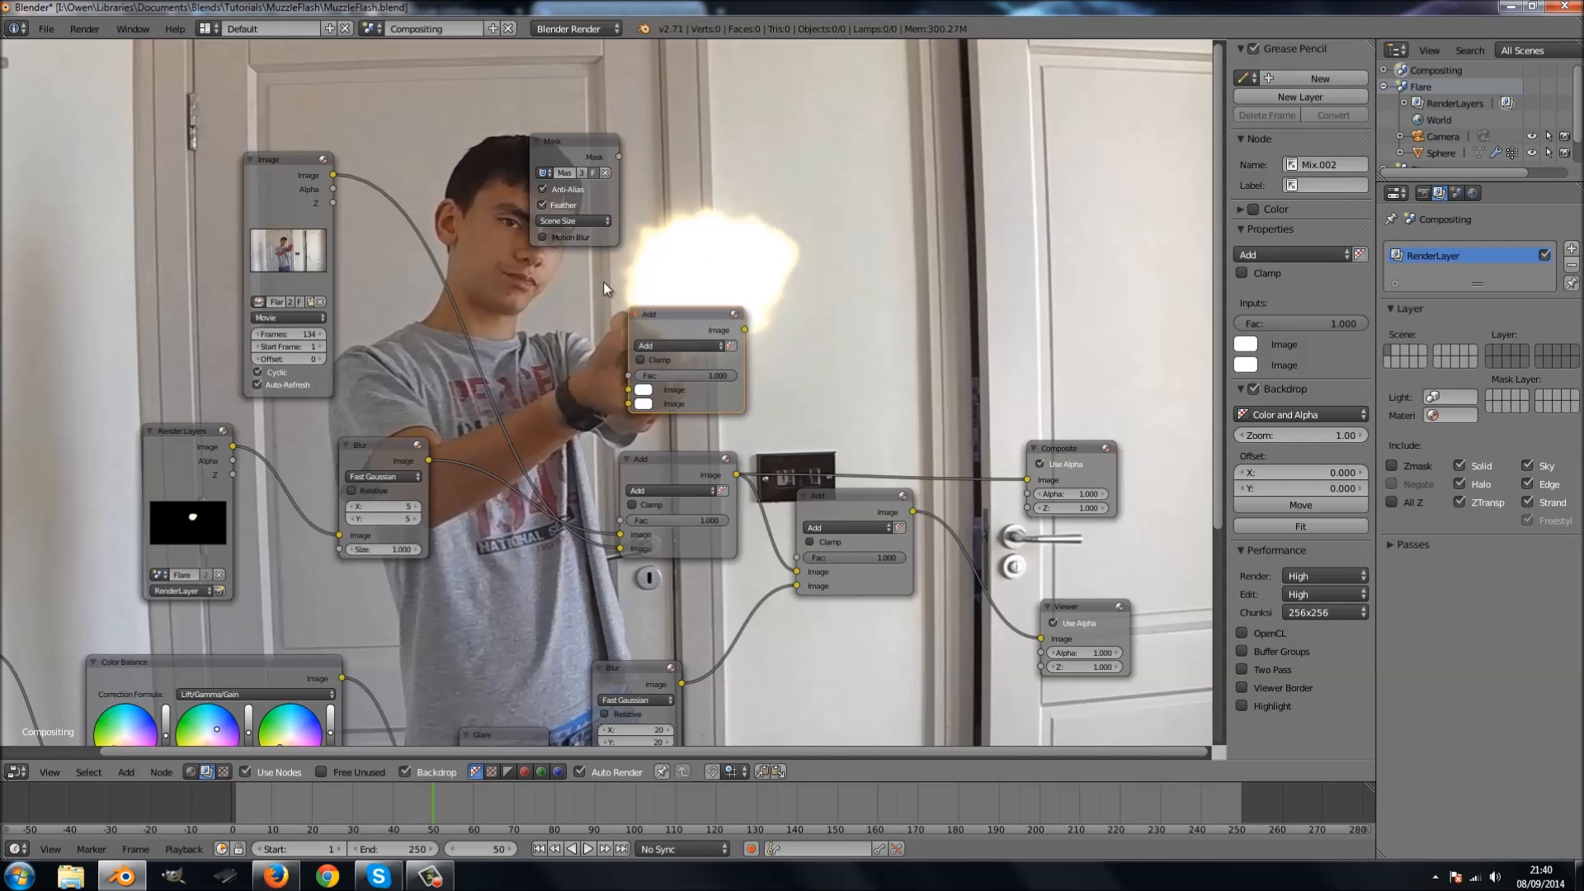
{"action": "left_click_drag", "start_coordinate": [557, 140], "coordinate": [447, 105]}
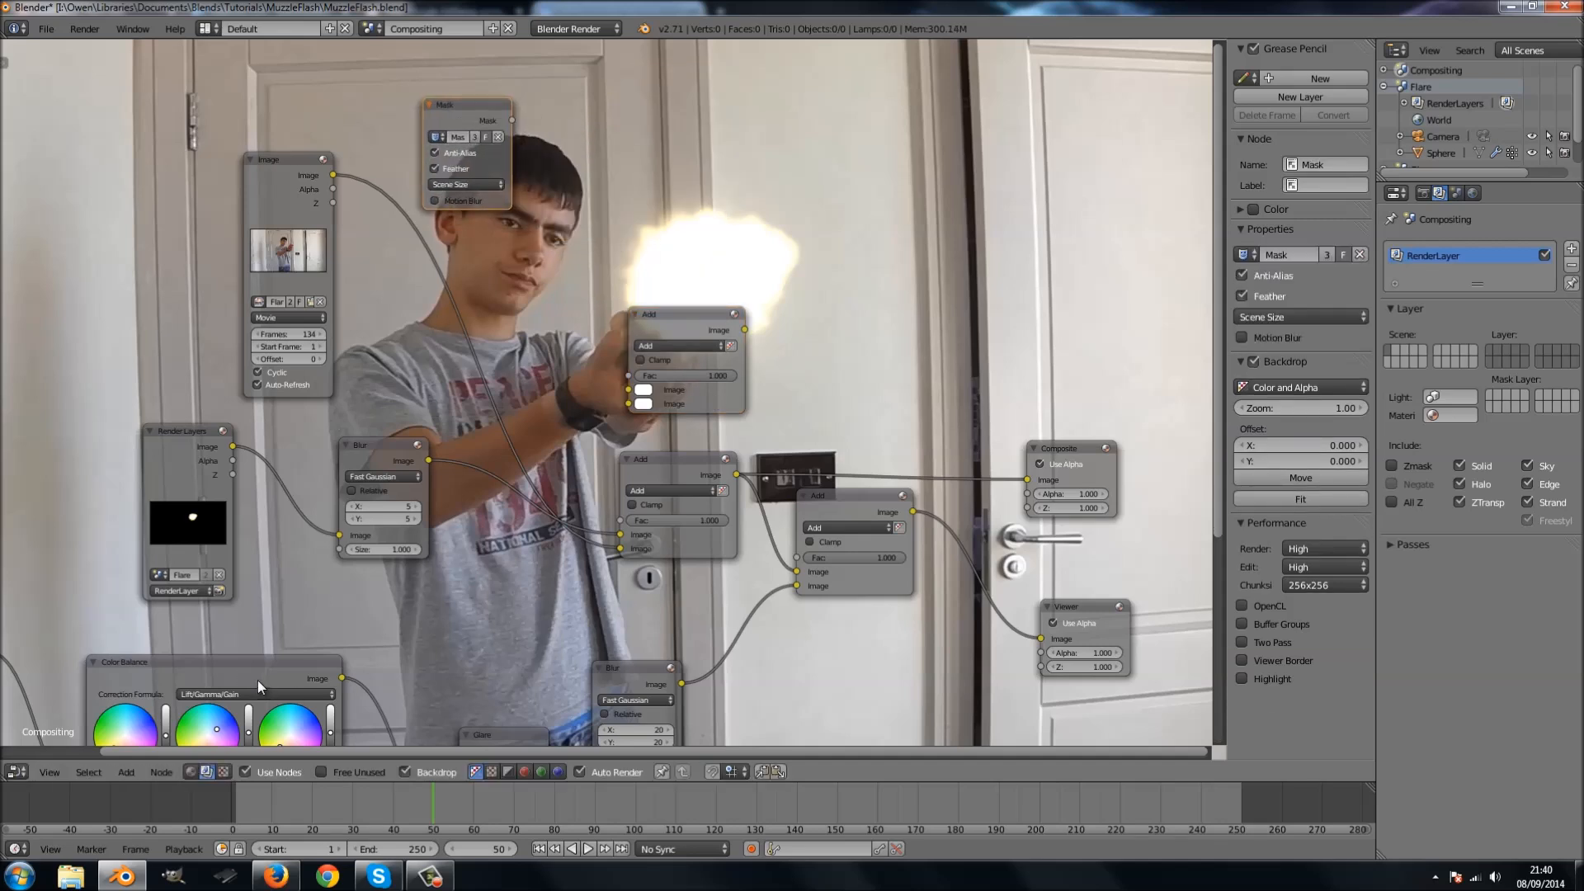
Duplicate the glow's Color Balance node onto the footage Image node's output link and move the Image node farther away from it.
{"action": "left_click", "coordinate": [239, 672]}
{"action": "key", "text": "shift+d"}
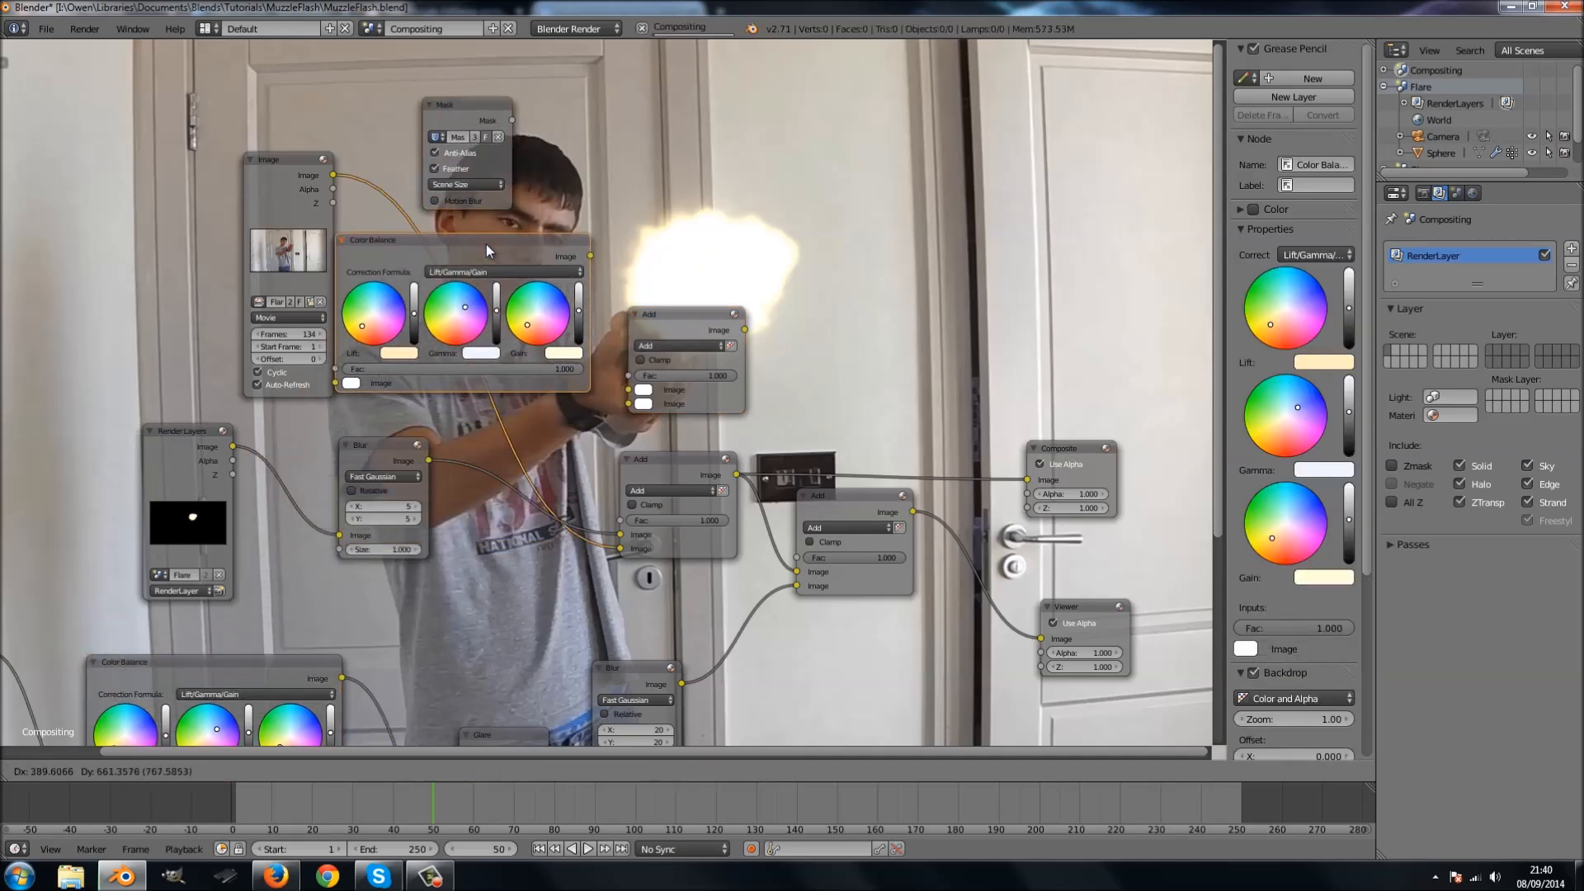
{"action": "left_click", "coordinate": [493, 240]}
{"action": "left_click_drag", "start_coordinate": [320, 210], "coordinate": [159, 168]}
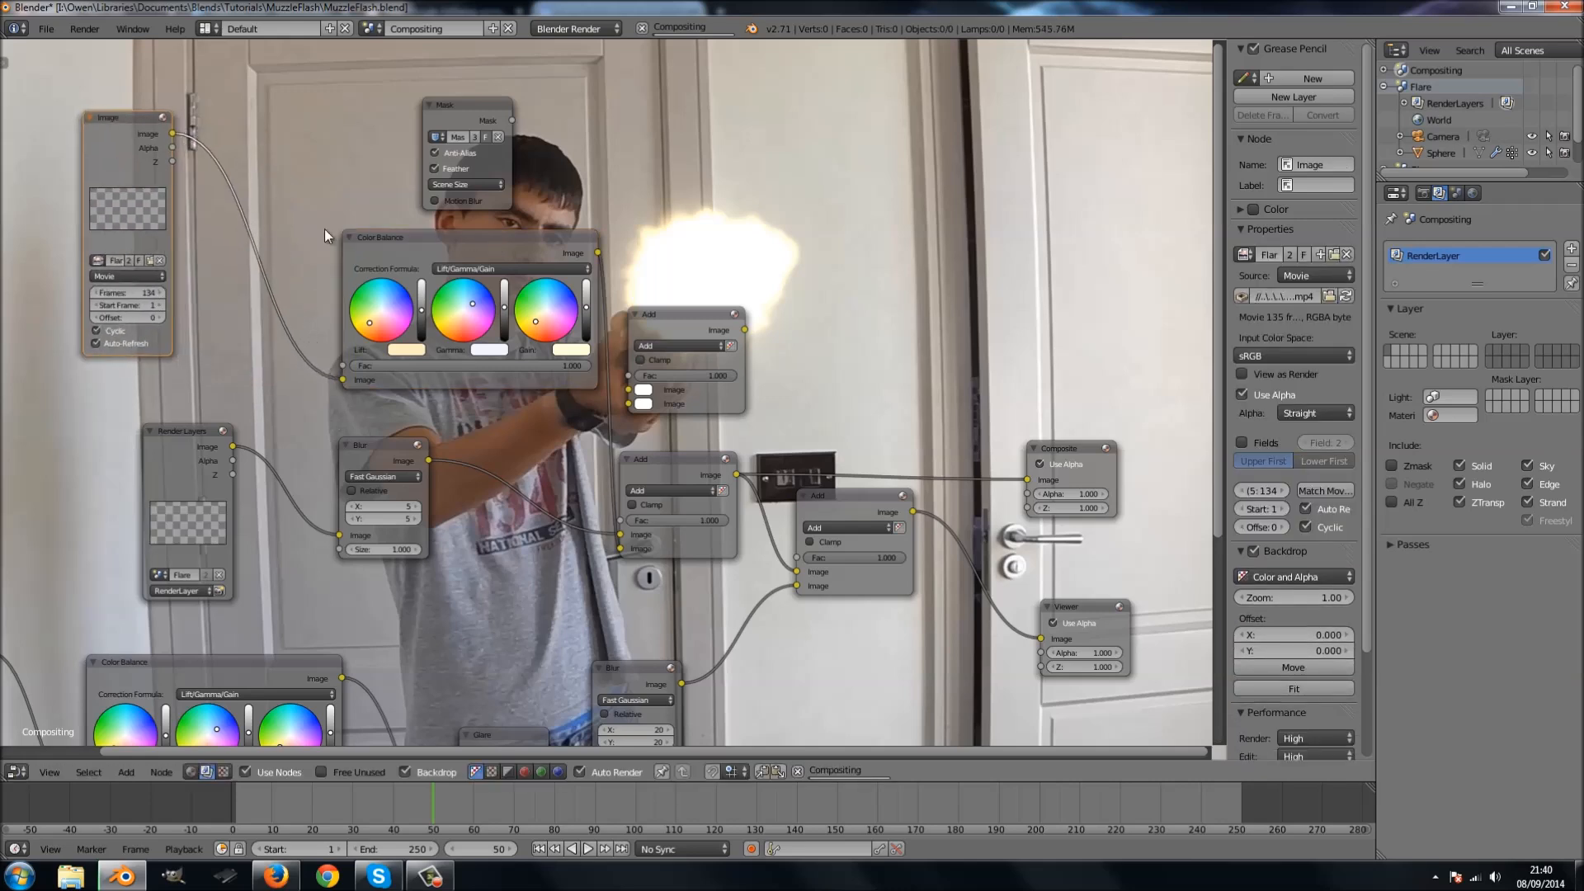
Delete the footage branch's Color Balance node and link the footage Image directly to the upper Add node's first image input.
{"action": "left_click", "coordinate": [399, 246]}
{"action": "left_click_drag", "start_coordinate": [399, 246], "coordinate": [350, 238]}
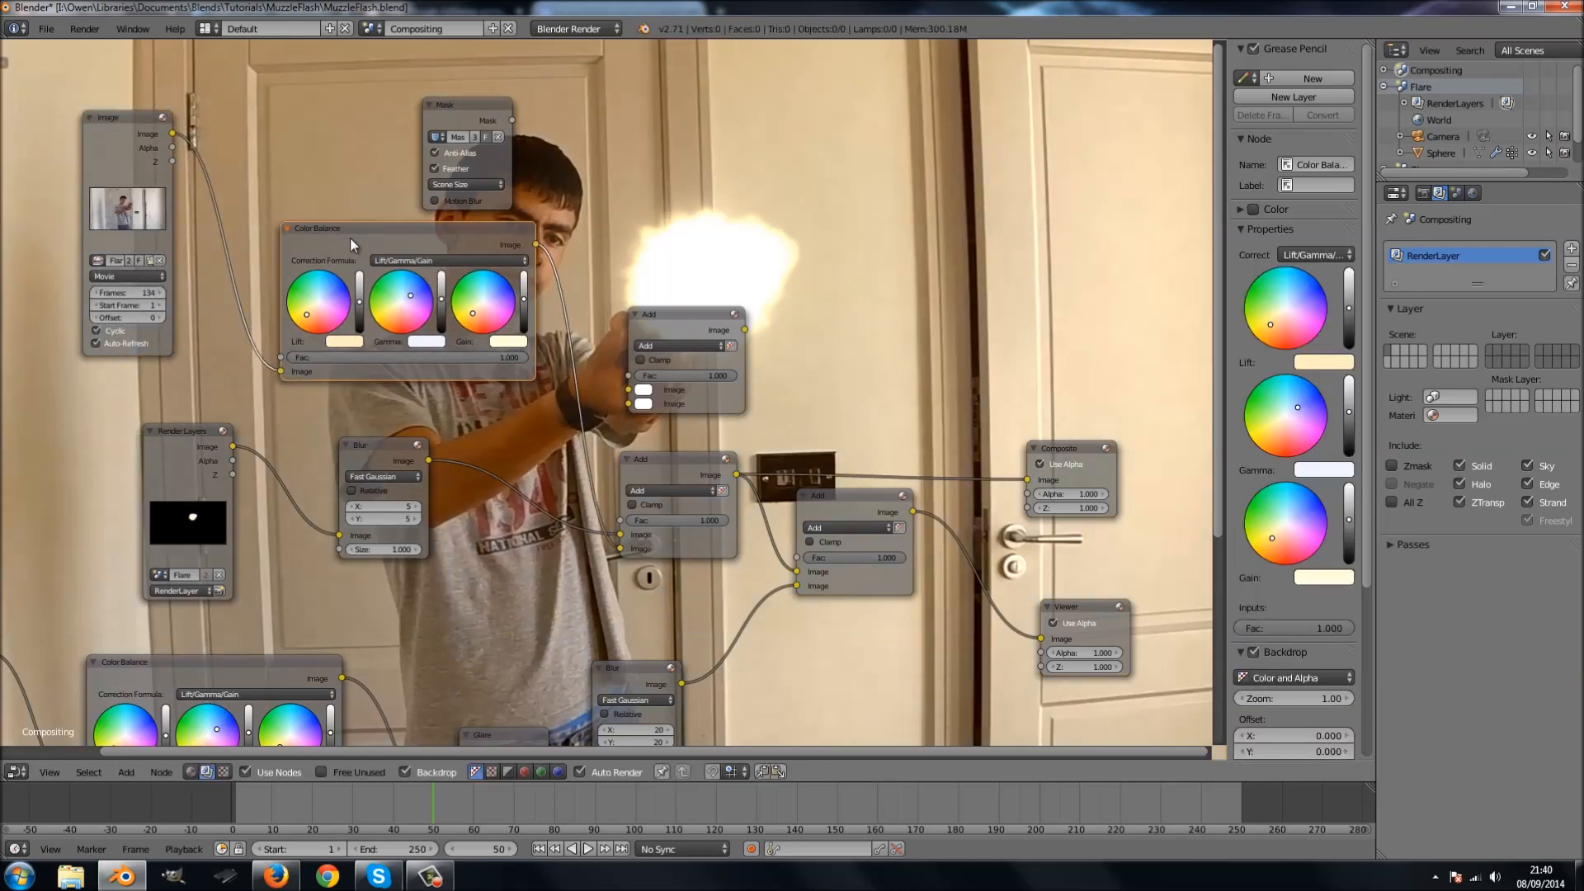
{"action": "key", "text": "x"}
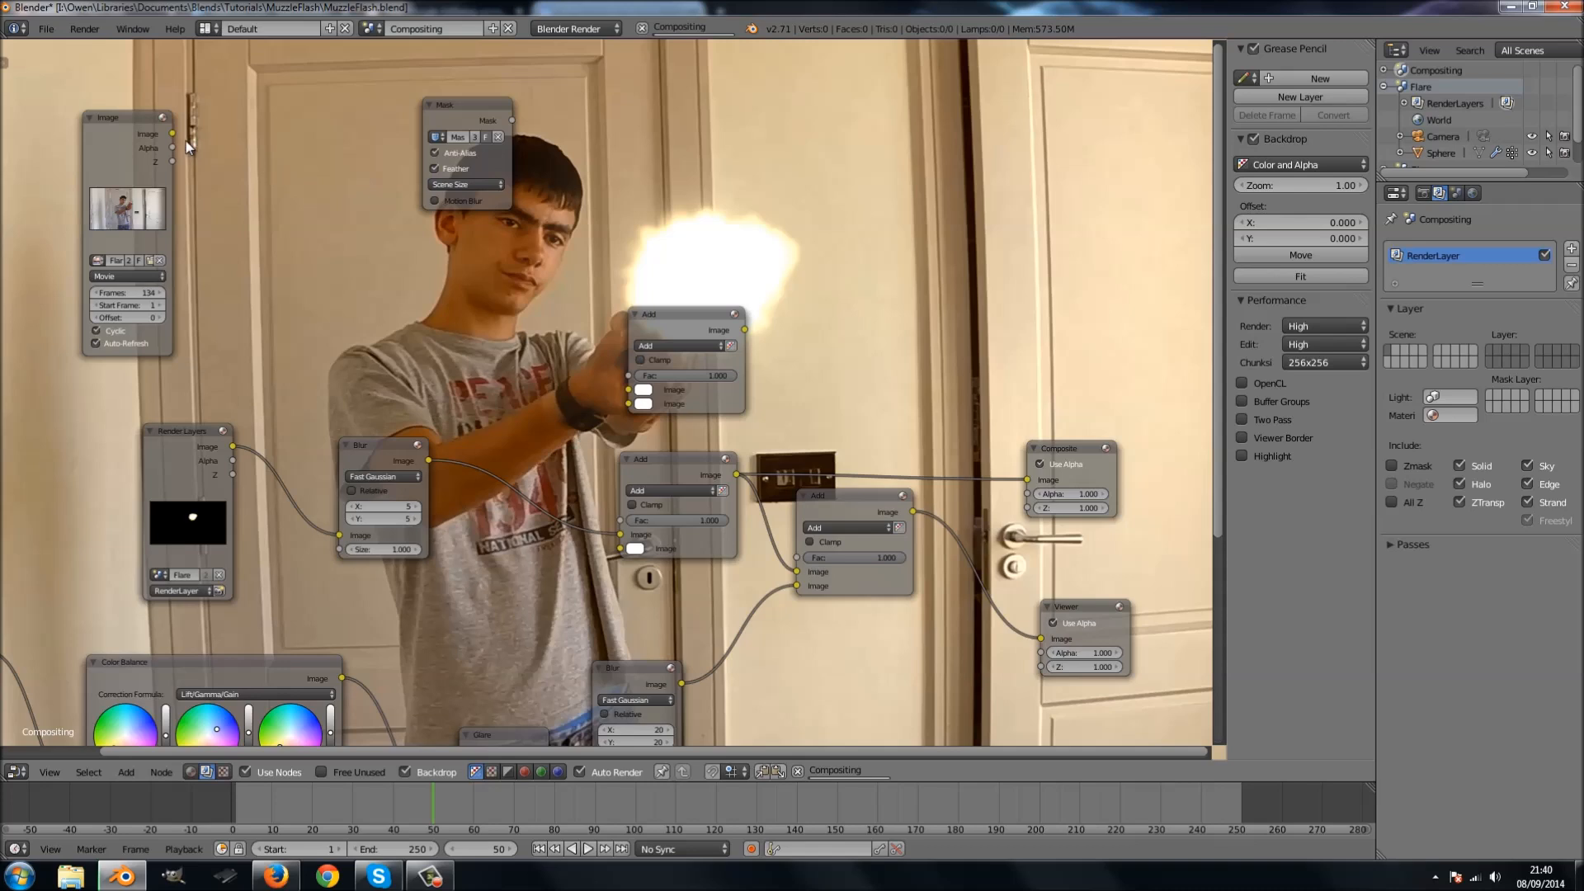
{"action": "left_click_drag", "start_coordinate": [172, 133], "coordinate": [628, 390]}
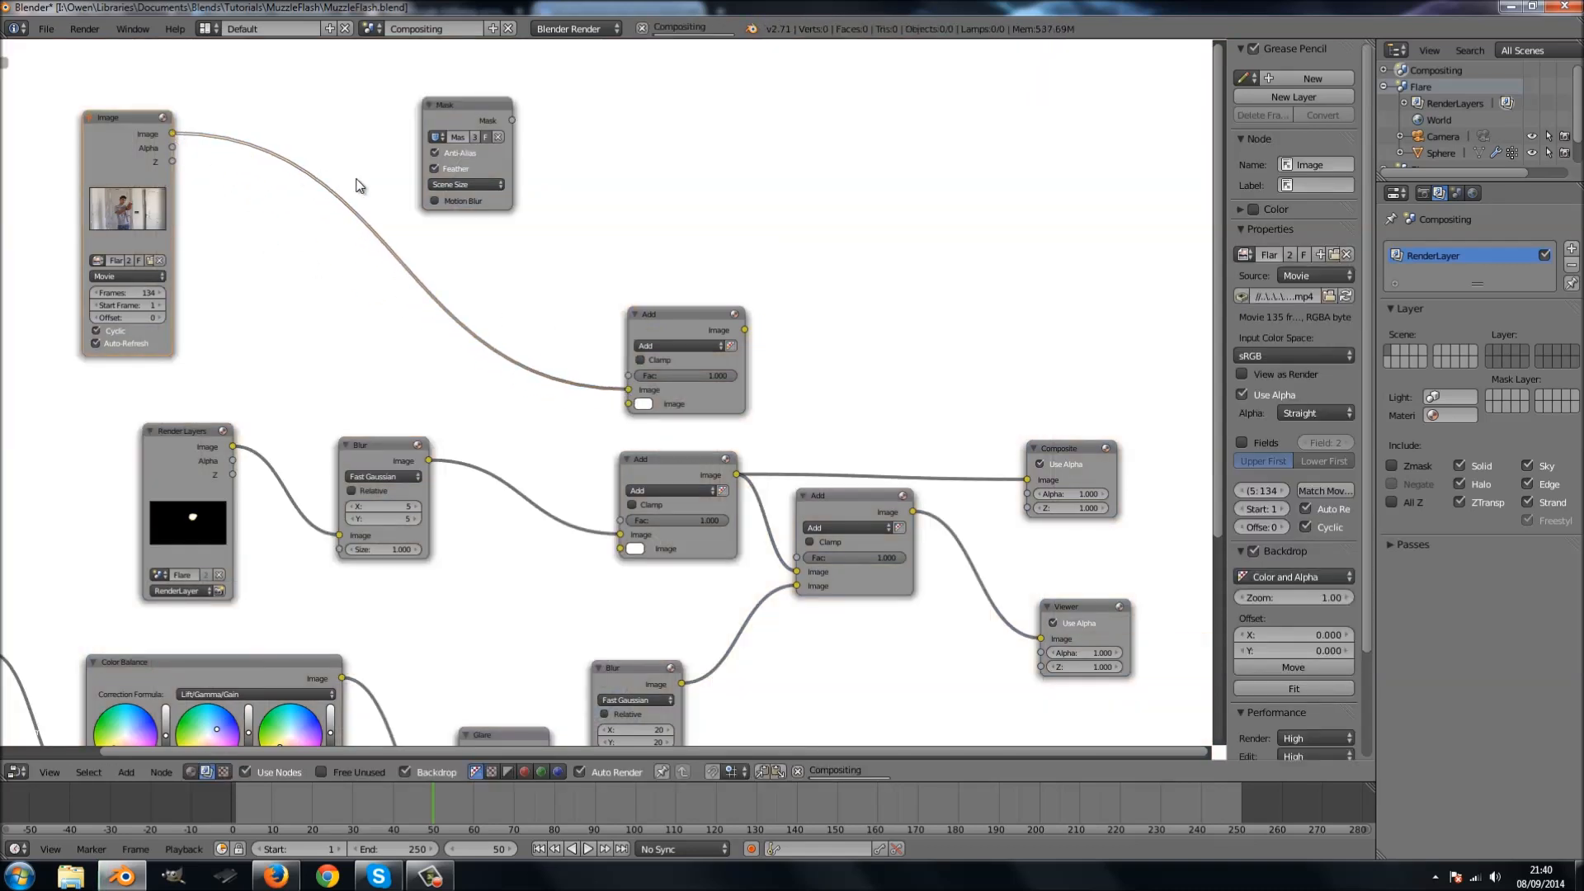
Insert a copy of the glow's Color Balance between the footage Image and upper Add, and link the Image to both left-hand Adds' second image inputs.
{"action": "left_click", "coordinate": [269, 667]}
{"action": "left_click_drag", "start_coordinate": [269, 666], "coordinate": [432, 210]}
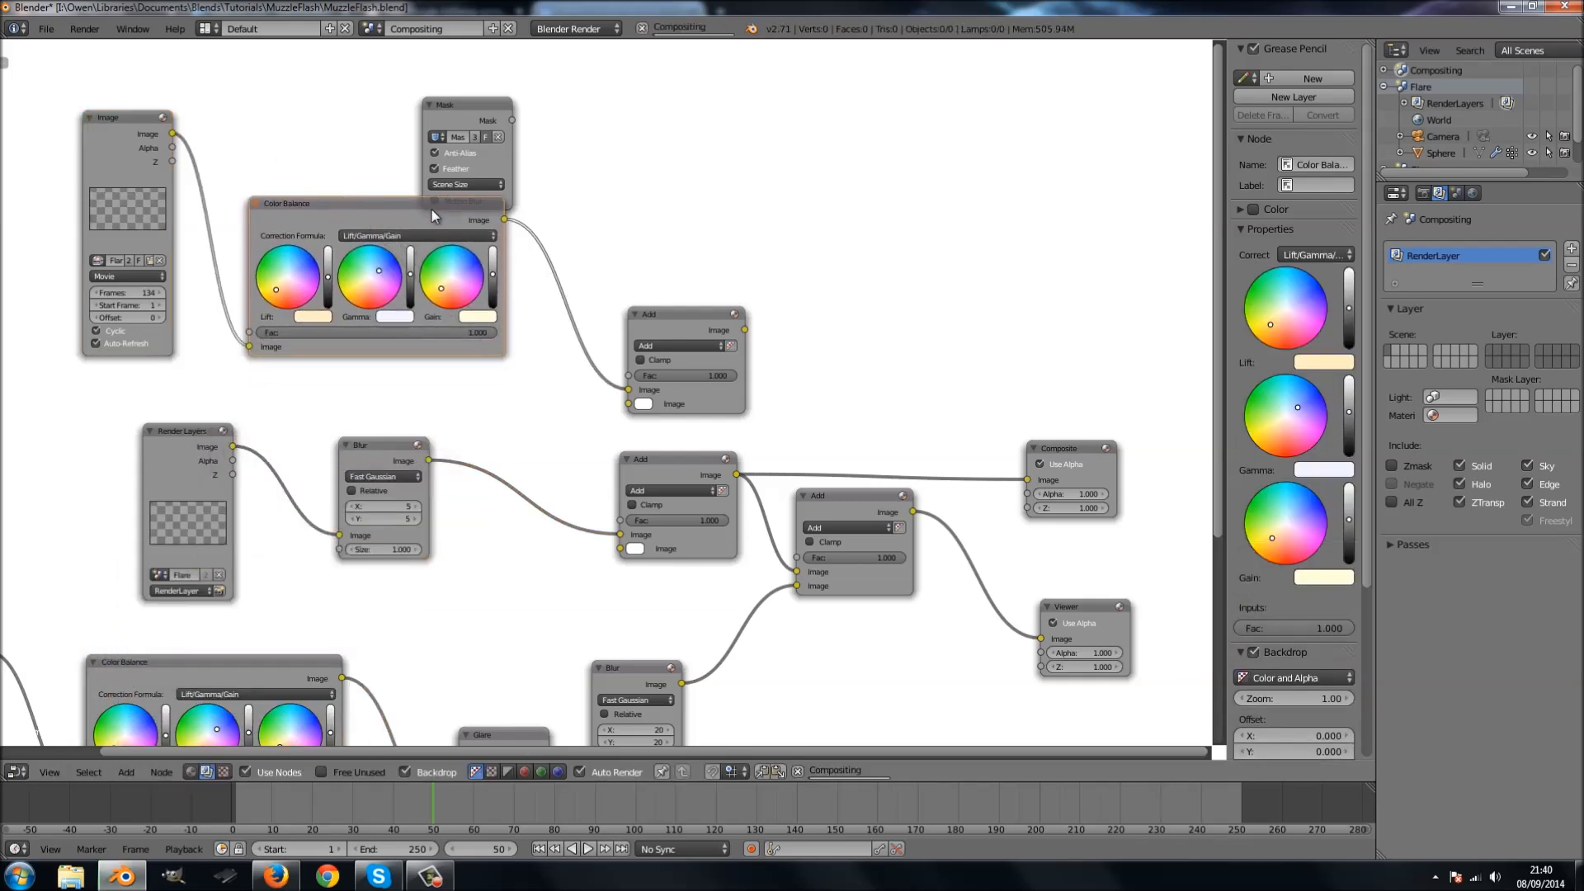
{"action": "left_click_drag", "start_coordinate": [171, 134], "coordinate": [629, 403]}
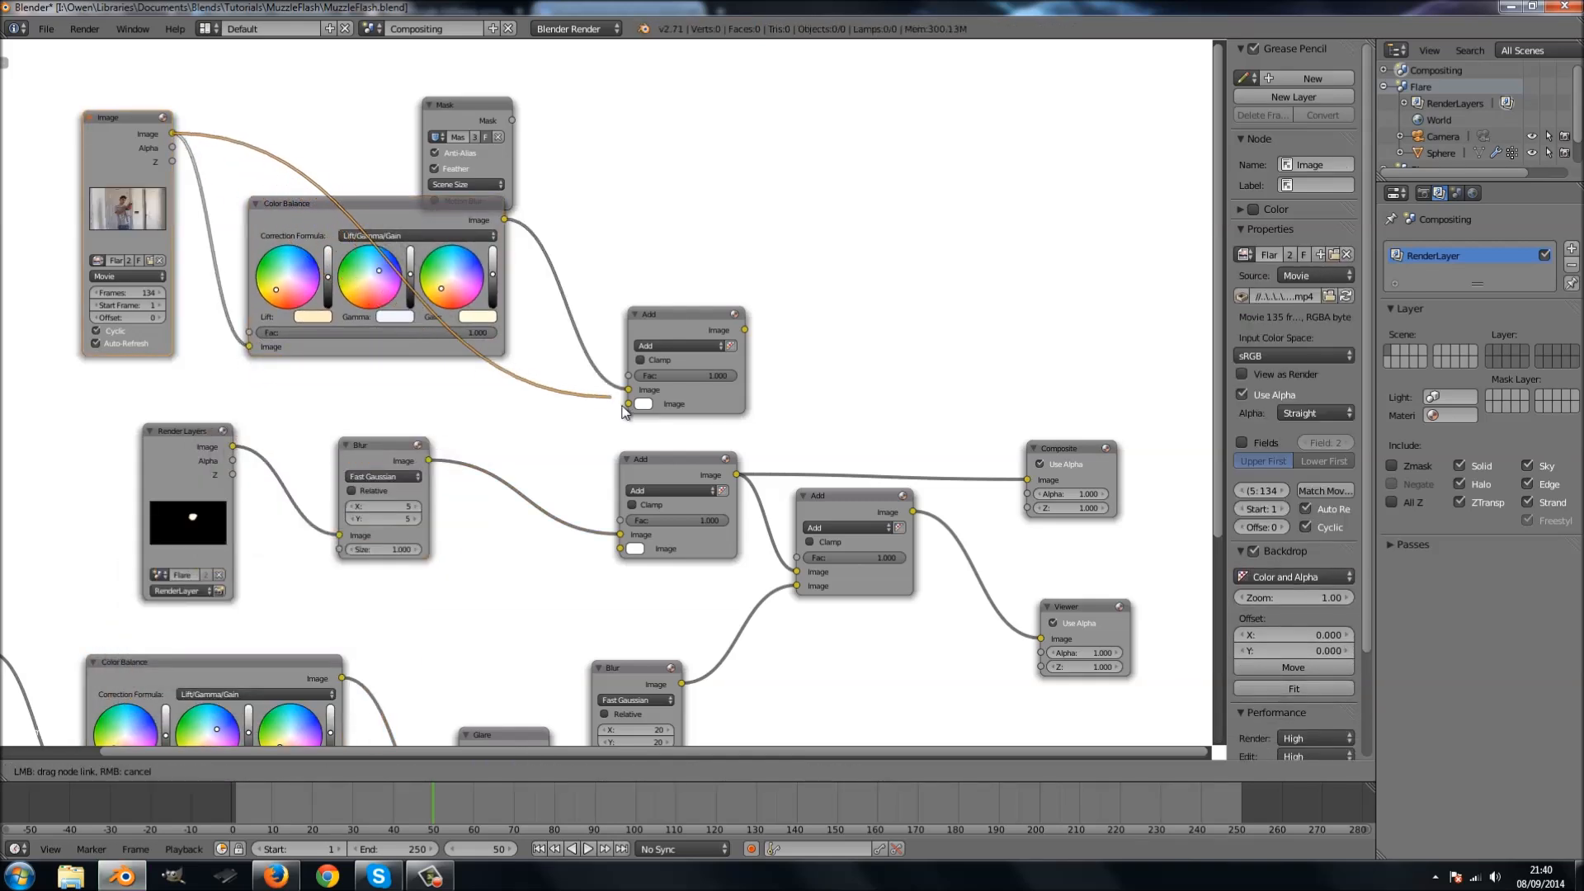
{"action": "left_click_drag", "start_coordinate": [350, 211], "coordinate": [388, 236]}
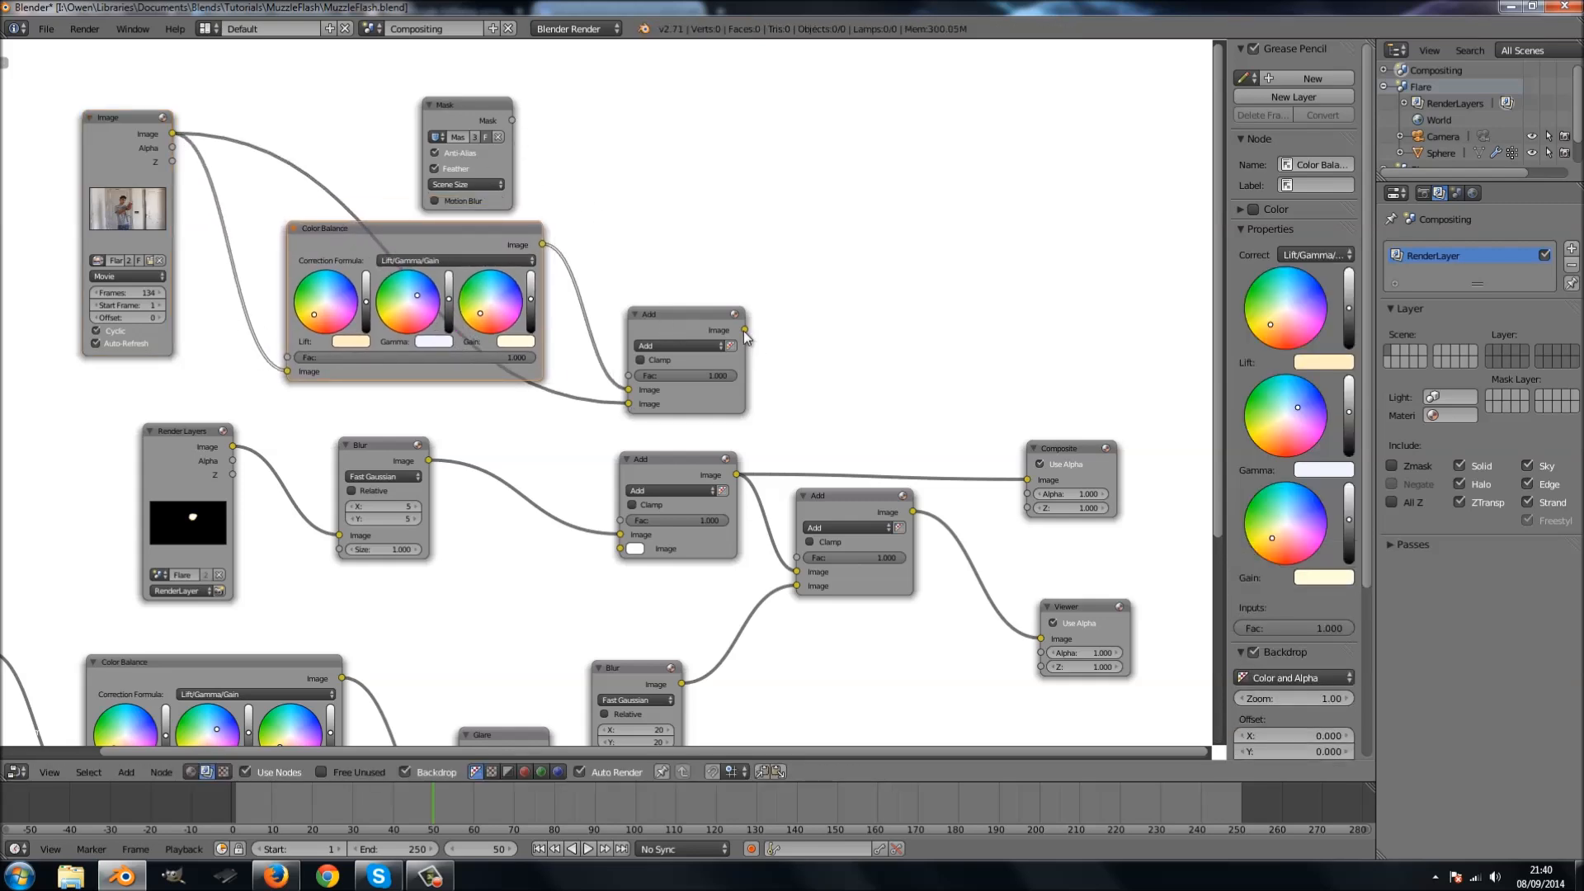
{"action": "left_click_drag", "start_coordinate": [172, 133], "coordinate": [621, 548]}
Duplicate the flare's Add node, insert the copy before the Composite node, and link the upper Add's output to its second image input.
{"action": "scroll", "coordinate": [862, 479], "scroll_direction": "down", "scroll_amount": 1}
{"action": "middle_click_drag", "start_coordinate": [849, 417], "coordinate": [586, 368]}
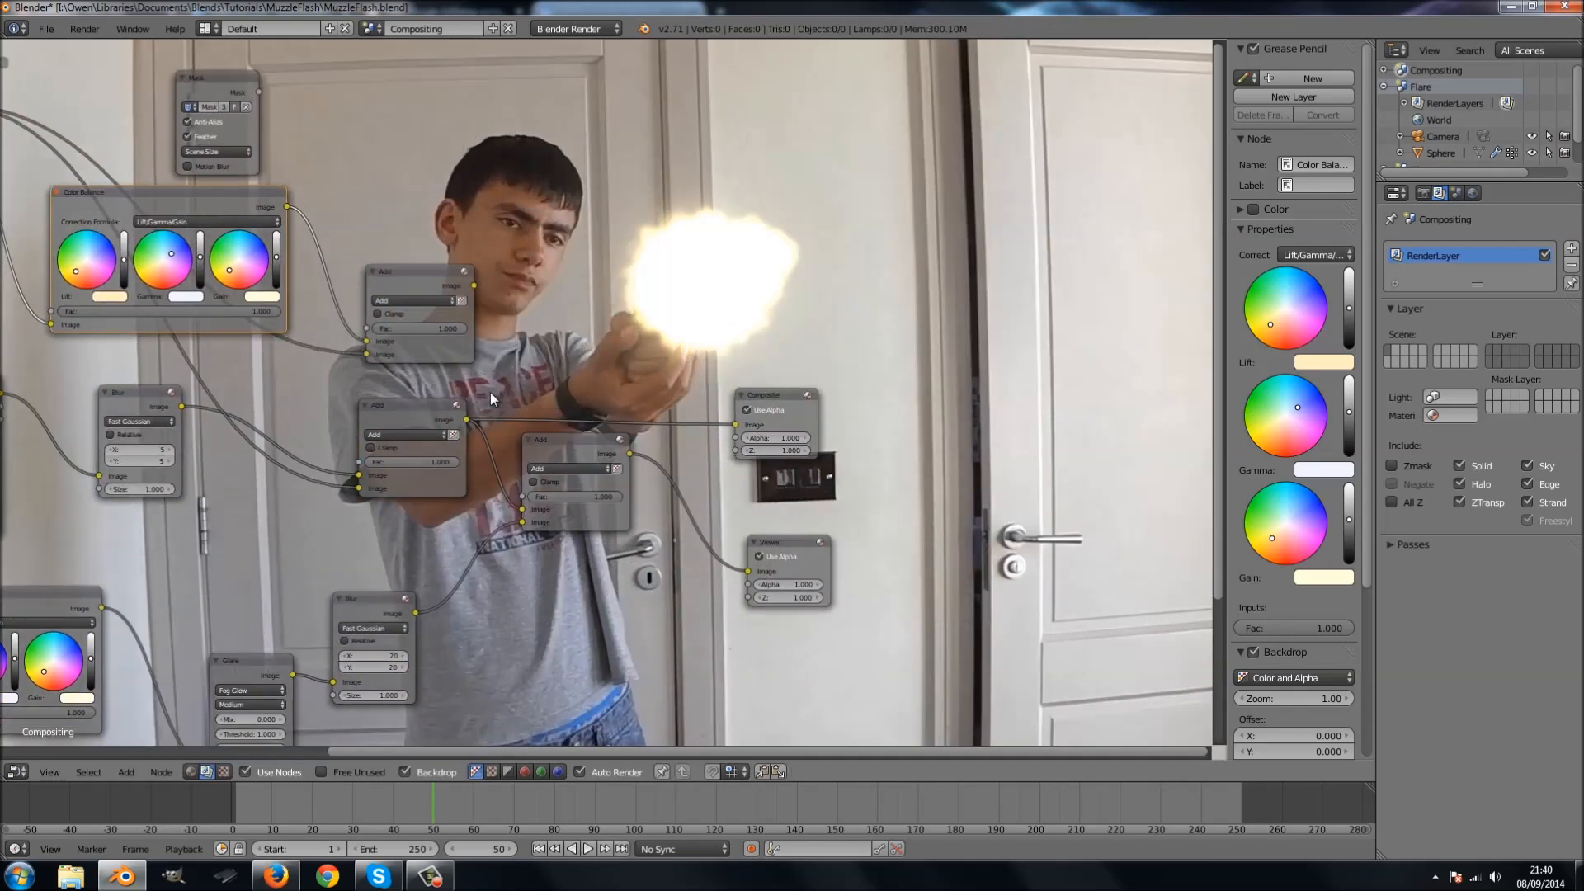
{"action": "right_click", "coordinate": [419, 413]}
{"action": "key", "text": "shift+d"}
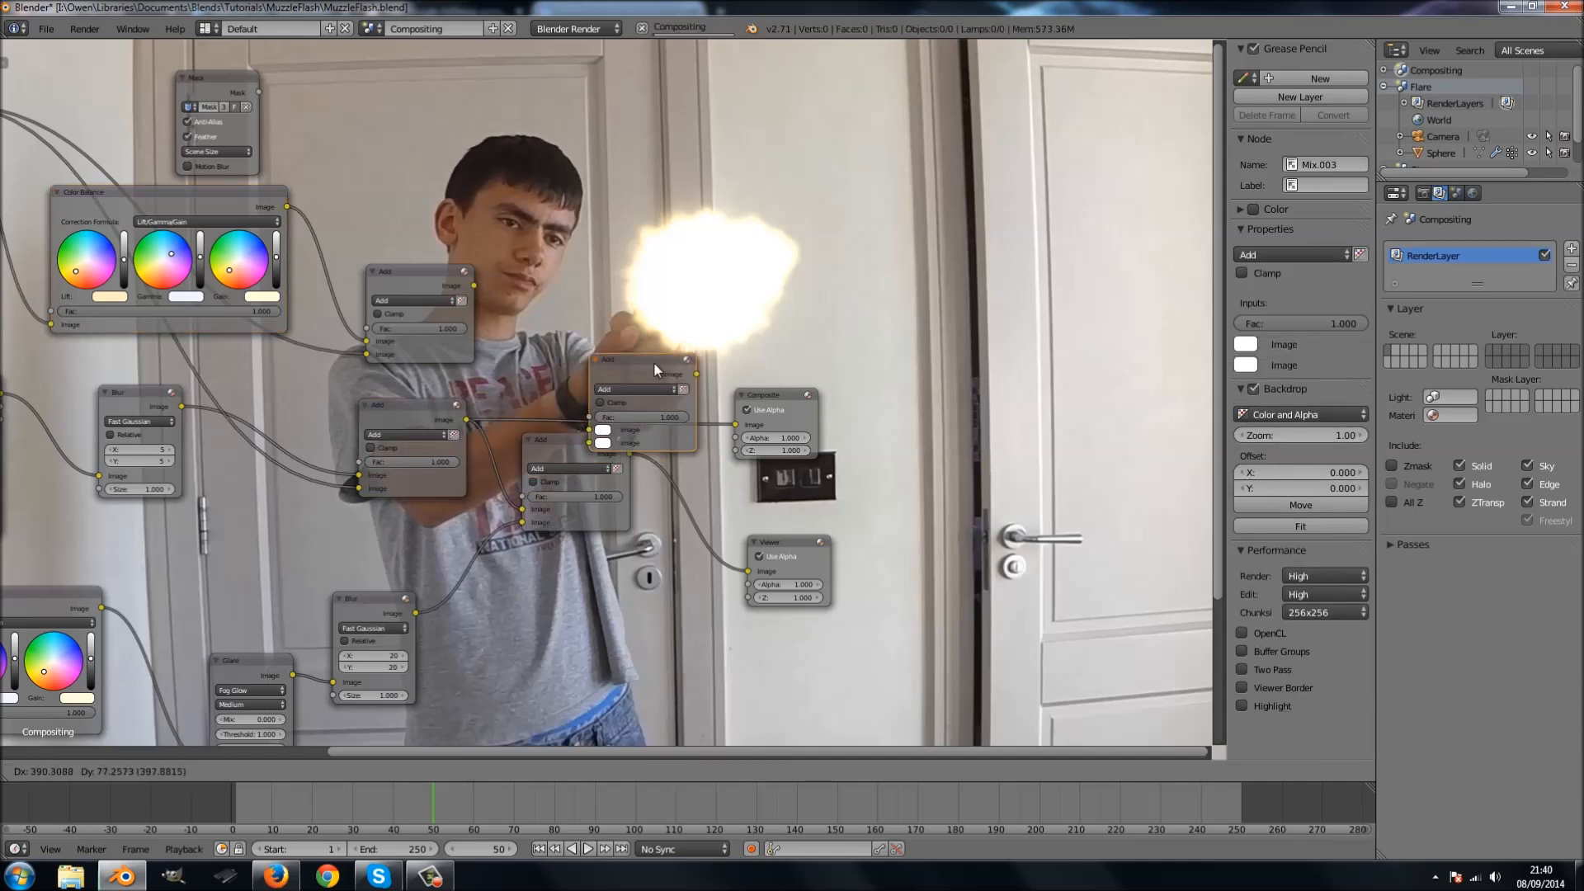
{"action": "left_click", "coordinate": [652, 352]}
{"action": "left_click_drag", "start_coordinate": [647, 354], "coordinate": [632, 314]}
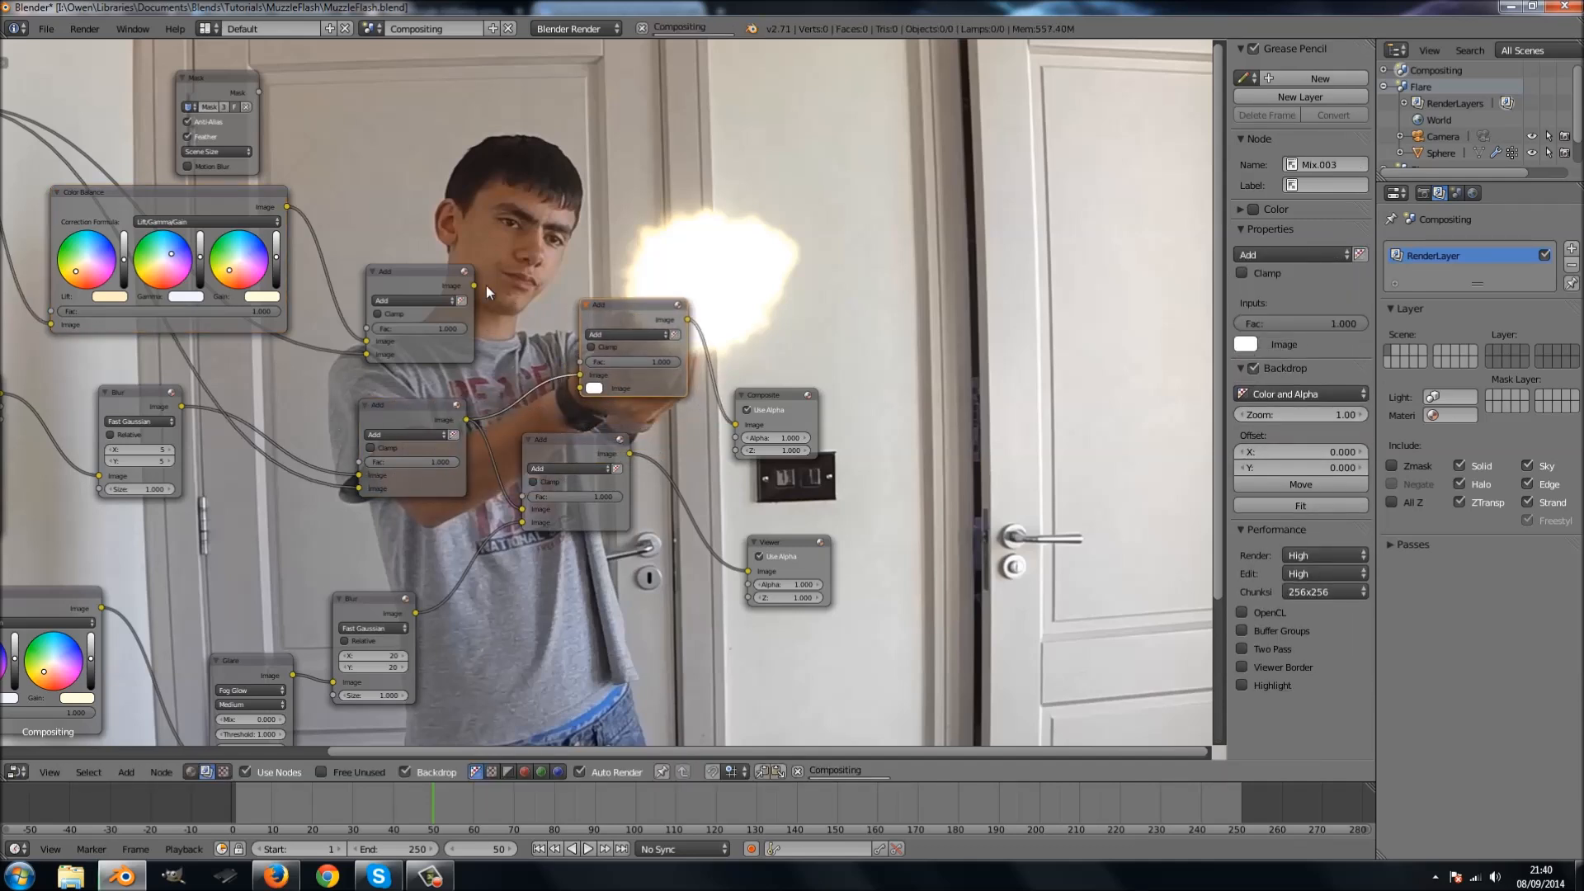
{"action": "left_click_drag", "start_coordinate": [474, 286], "coordinate": [580, 387]}
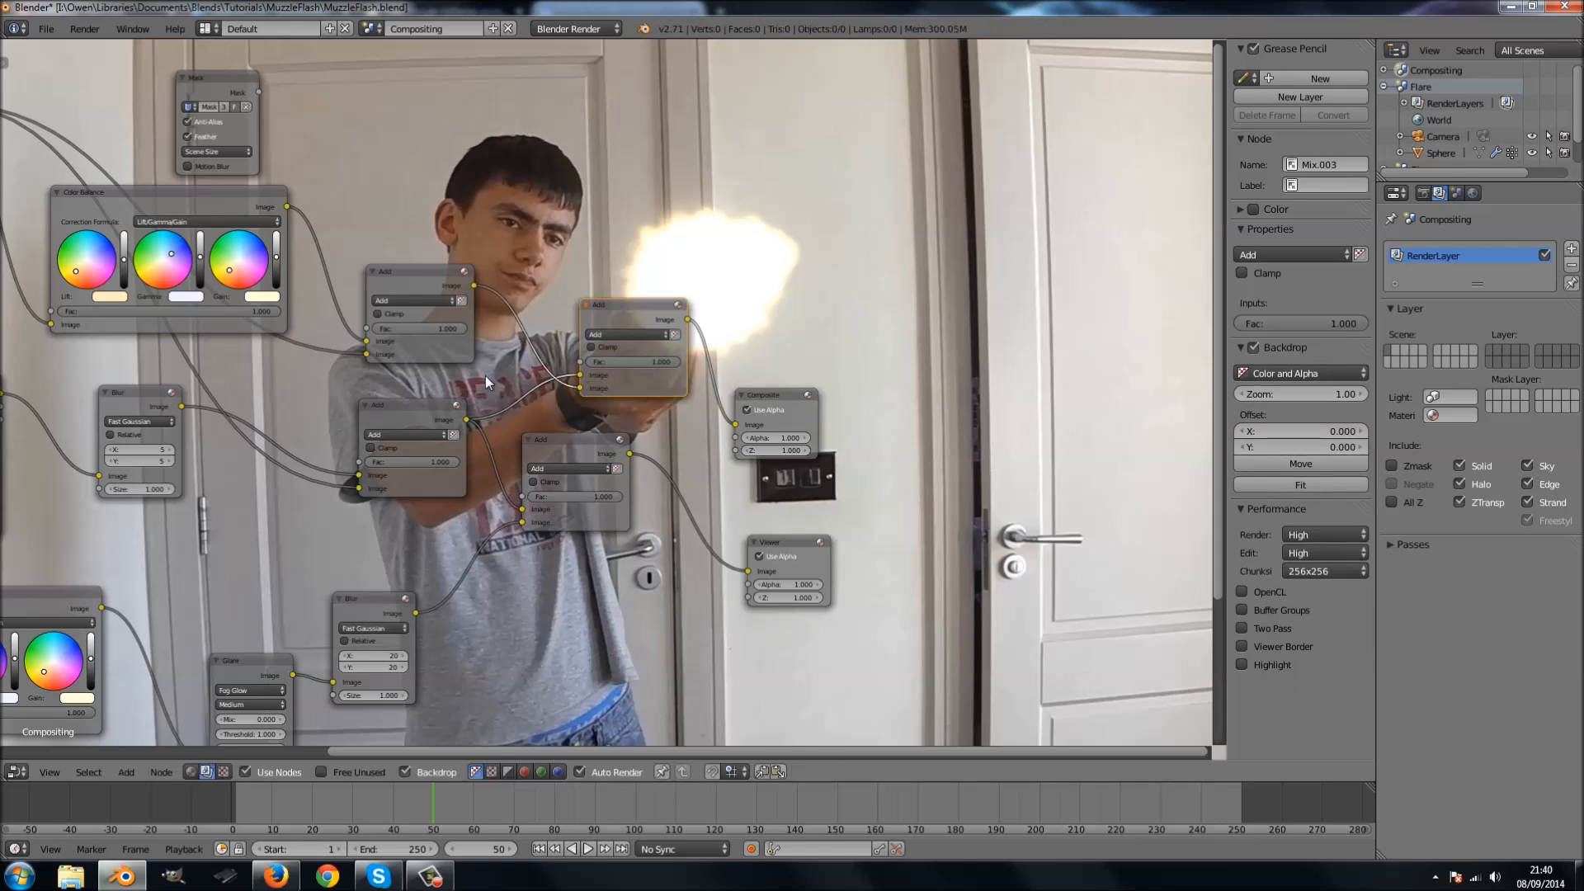
Try linking the Mask node to the upper Add node, browse its blend types, and delete that Add node.
{"action": "middle_click_drag", "start_coordinate": [503, 385], "coordinate": [648, 387]}
{"action": "left_click_drag", "start_coordinate": [402, 95], "coordinate": [505, 334]}
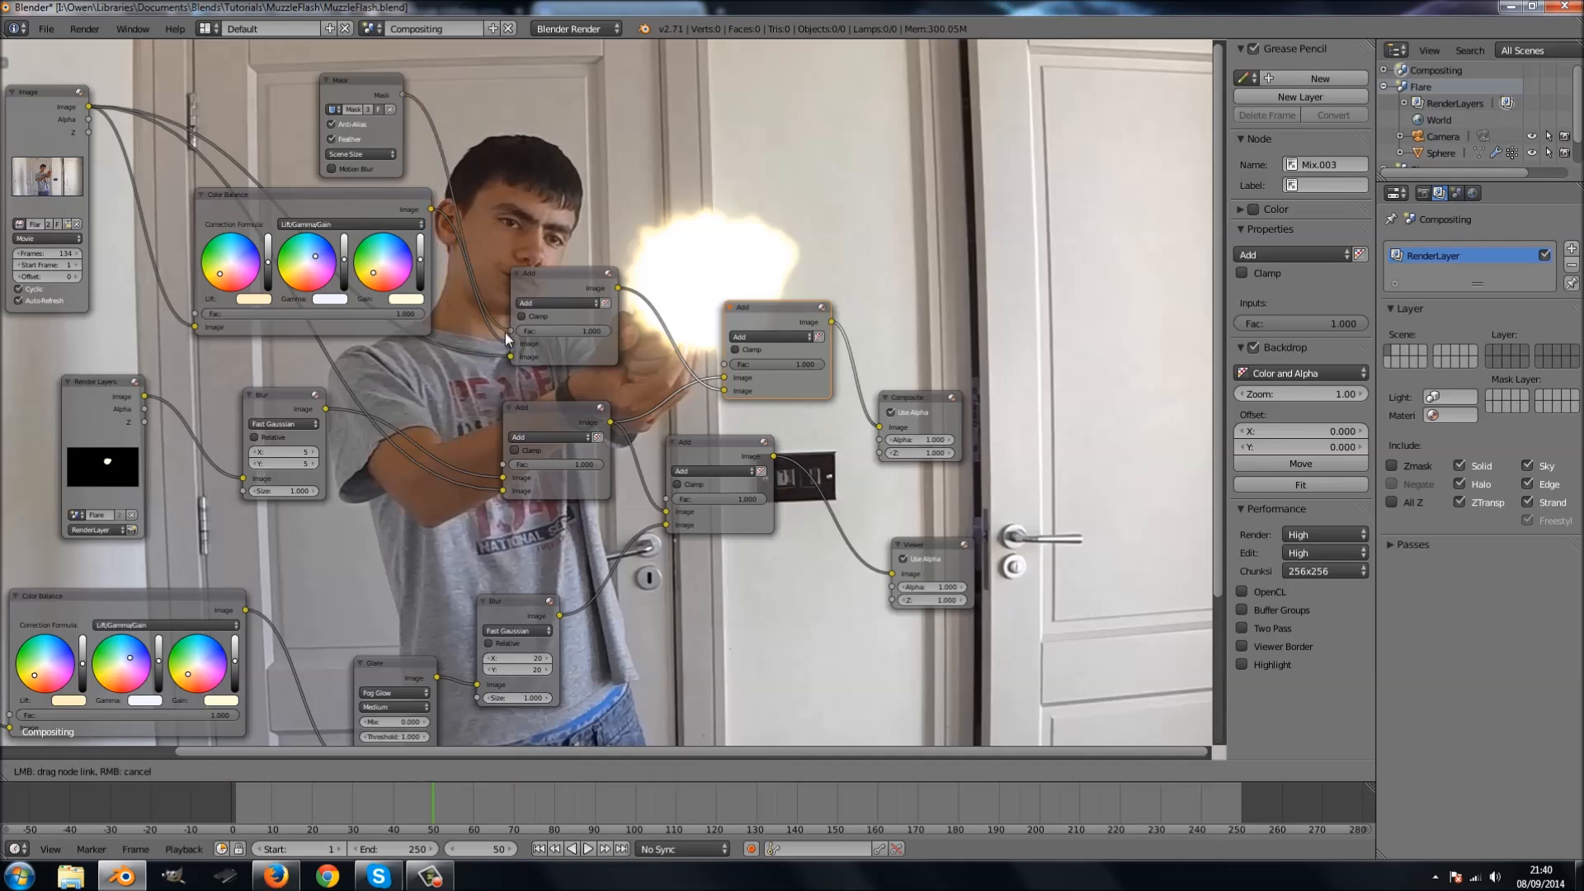
{"action": "scroll", "coordinate": [462, 374], "scroll_direction": "up", "scroll_amount": 2}
{"action": "middle_click_drag", "start_coordinate": [526, 283], "coordinate": [601, 324]}
{"action": "left_click", "coordinate": [600, 328]}
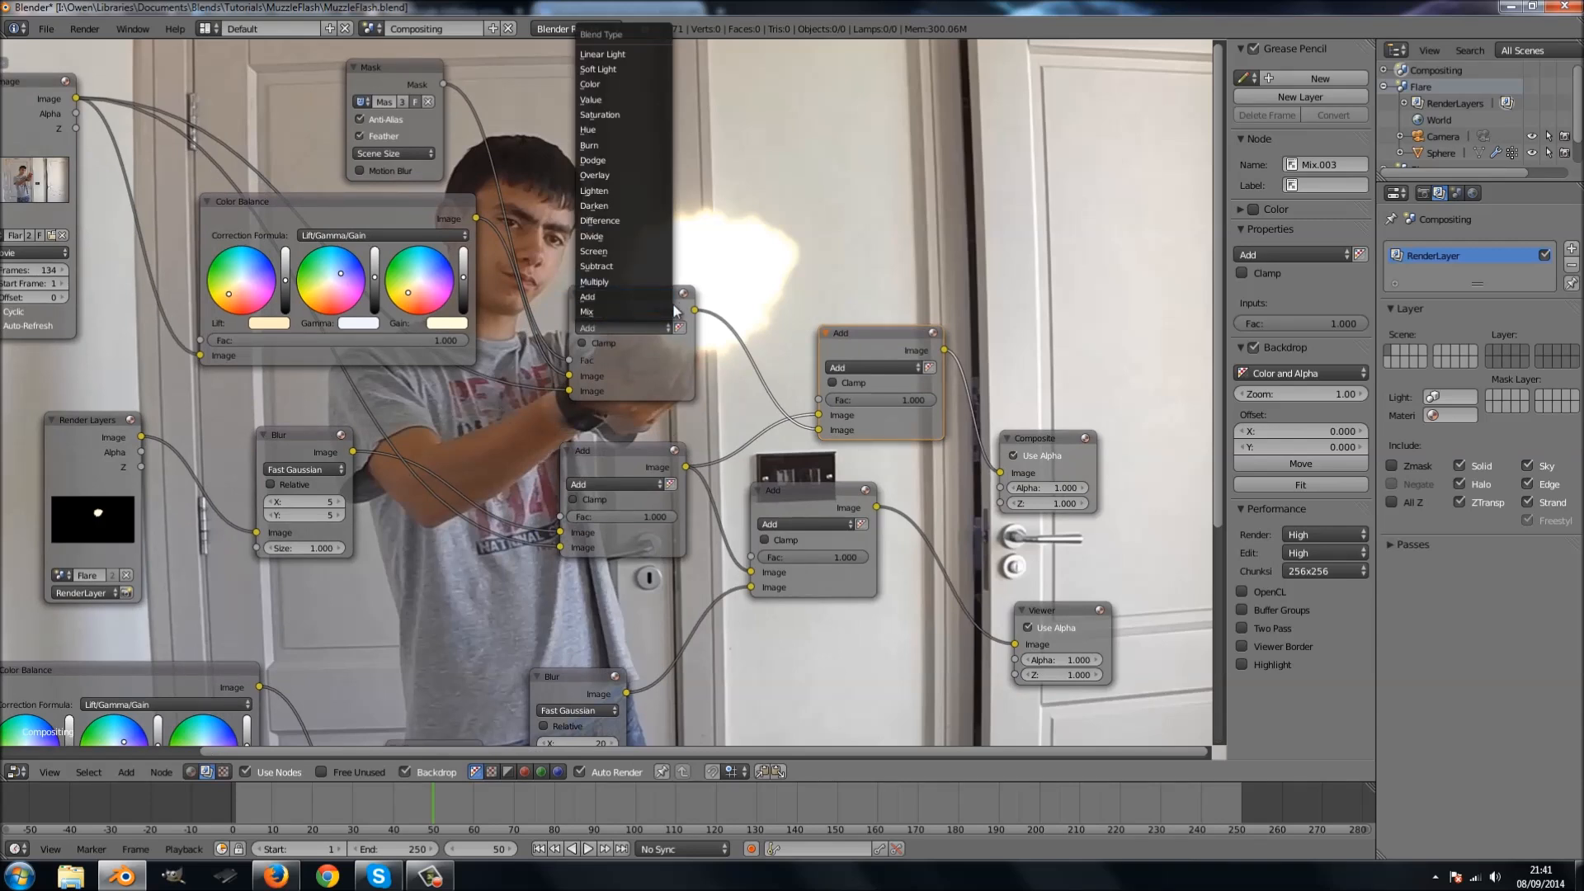
{"action": "left_click", "coordinate": [652, 297]}
{"action": "key", "text": "x"}
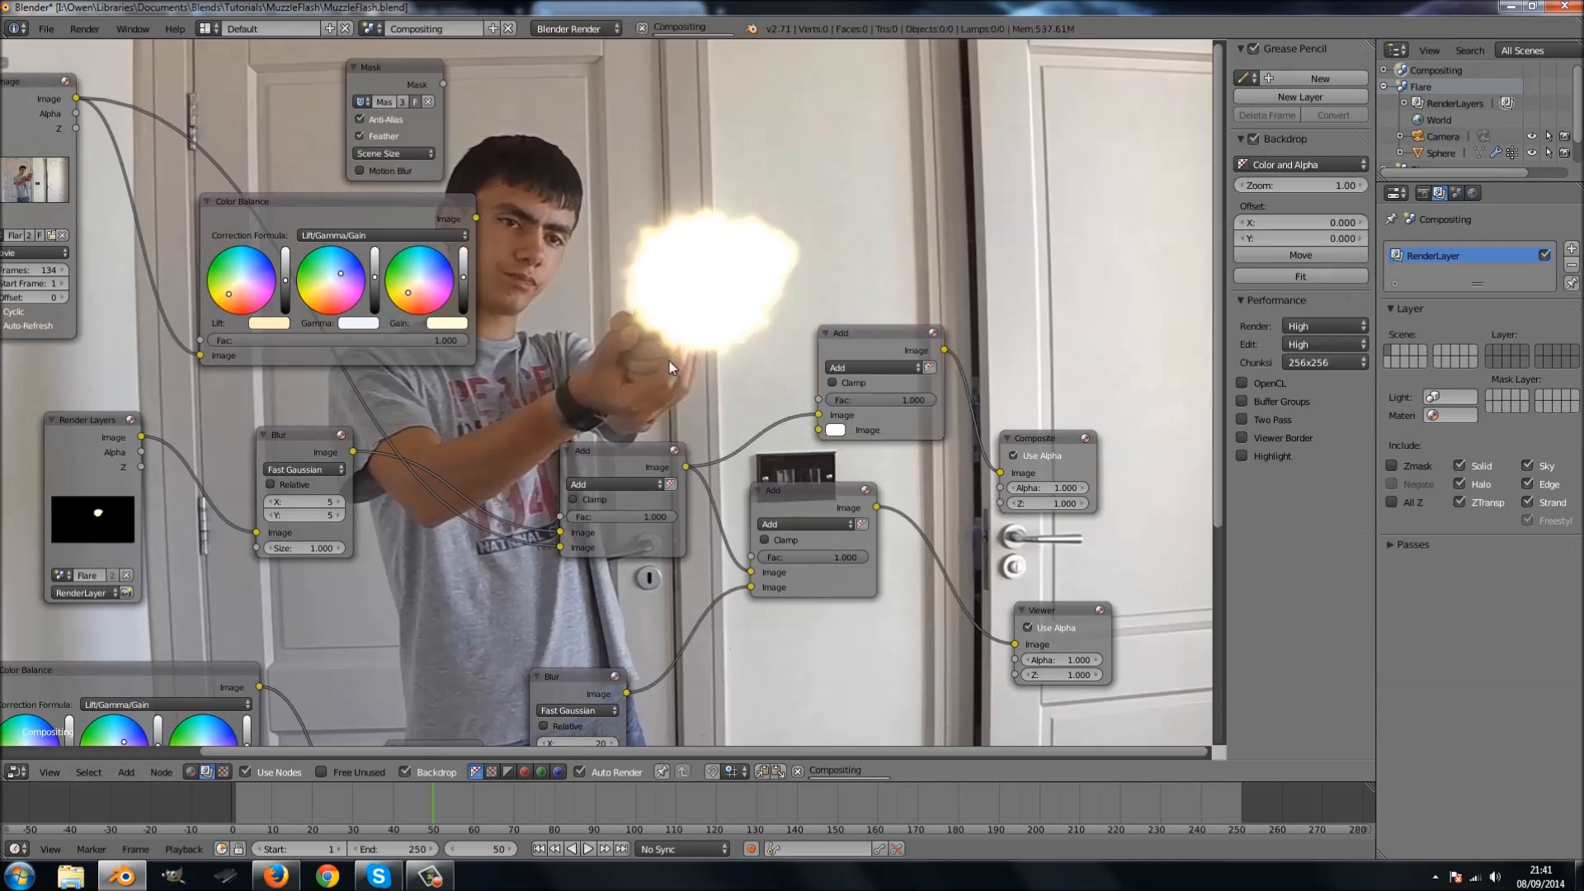
Add an Alpha Over node in the deleted Add's place and link the footage's Color Balance output to both its image inputs.
{"action": "key", "text": "shift+a"}
{"action": "mouse_move", "coordinate": [671, 361]}
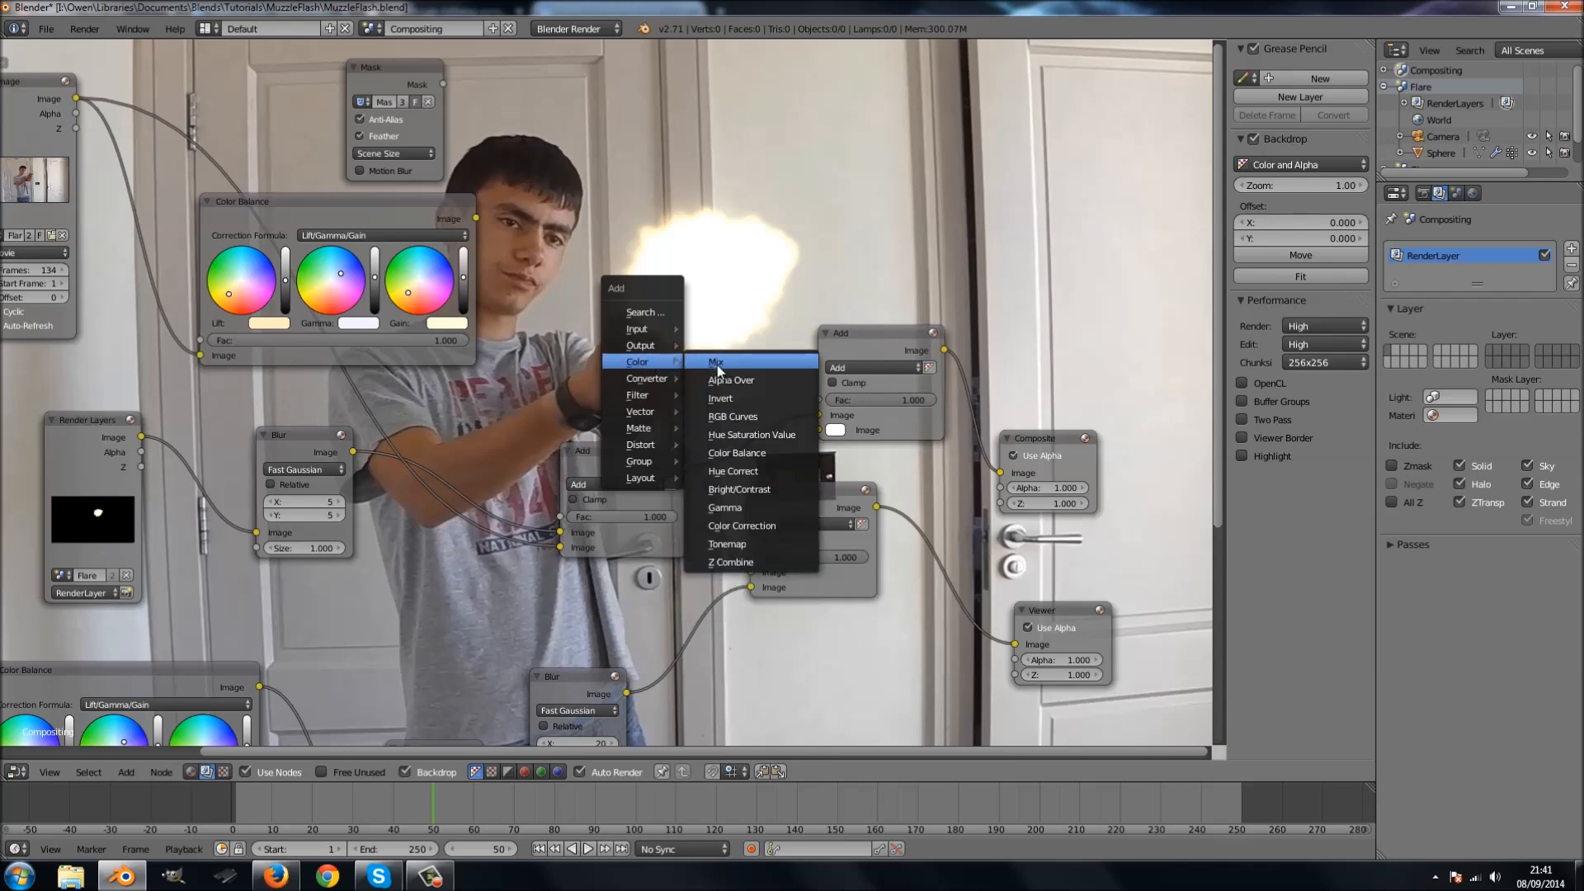
{"action": "left_click", "coordinate": [716, 365]}
{"action": "left_click_drag", "start_coordinate": [482, 218], "coordinate": [620, 344]}
{"action": "left_click_drag", "start_coordinate": [477, 219], "coordinate": [620, 359]}
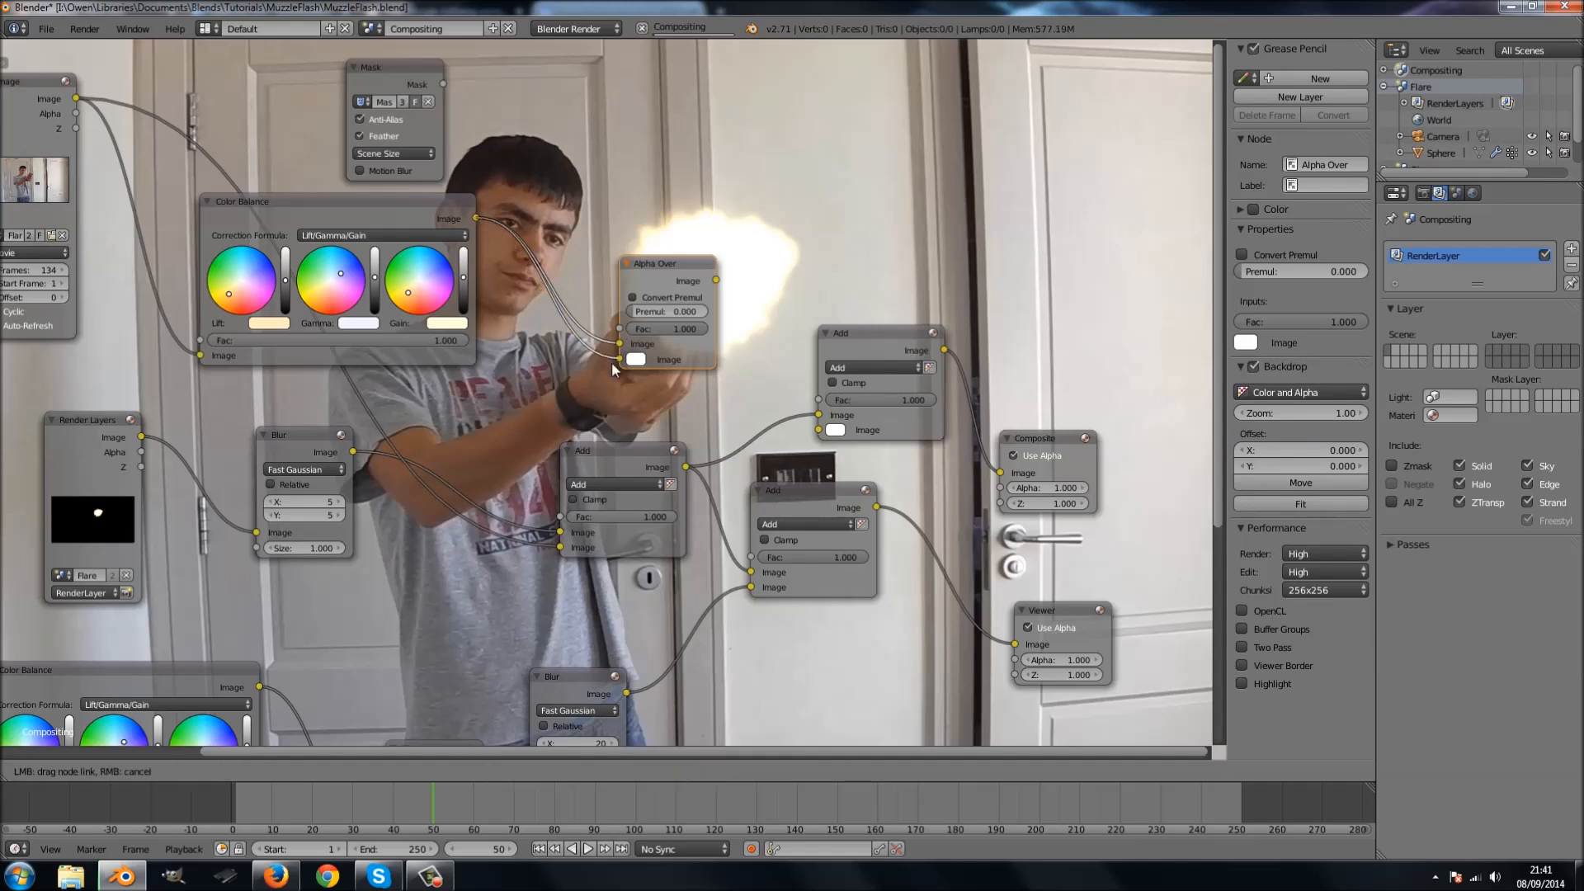
Link the Mask to the Alpha Over node's factor and the Alpha Over output to the final Add's second image input.
{"action": "left_click_drag", "start_coordinate": [444, 83], "coordinate": [619, 329]}
{"action": "left_click_drag", "start_coordinate": [718, 280], "coordinate": [818, 429]}
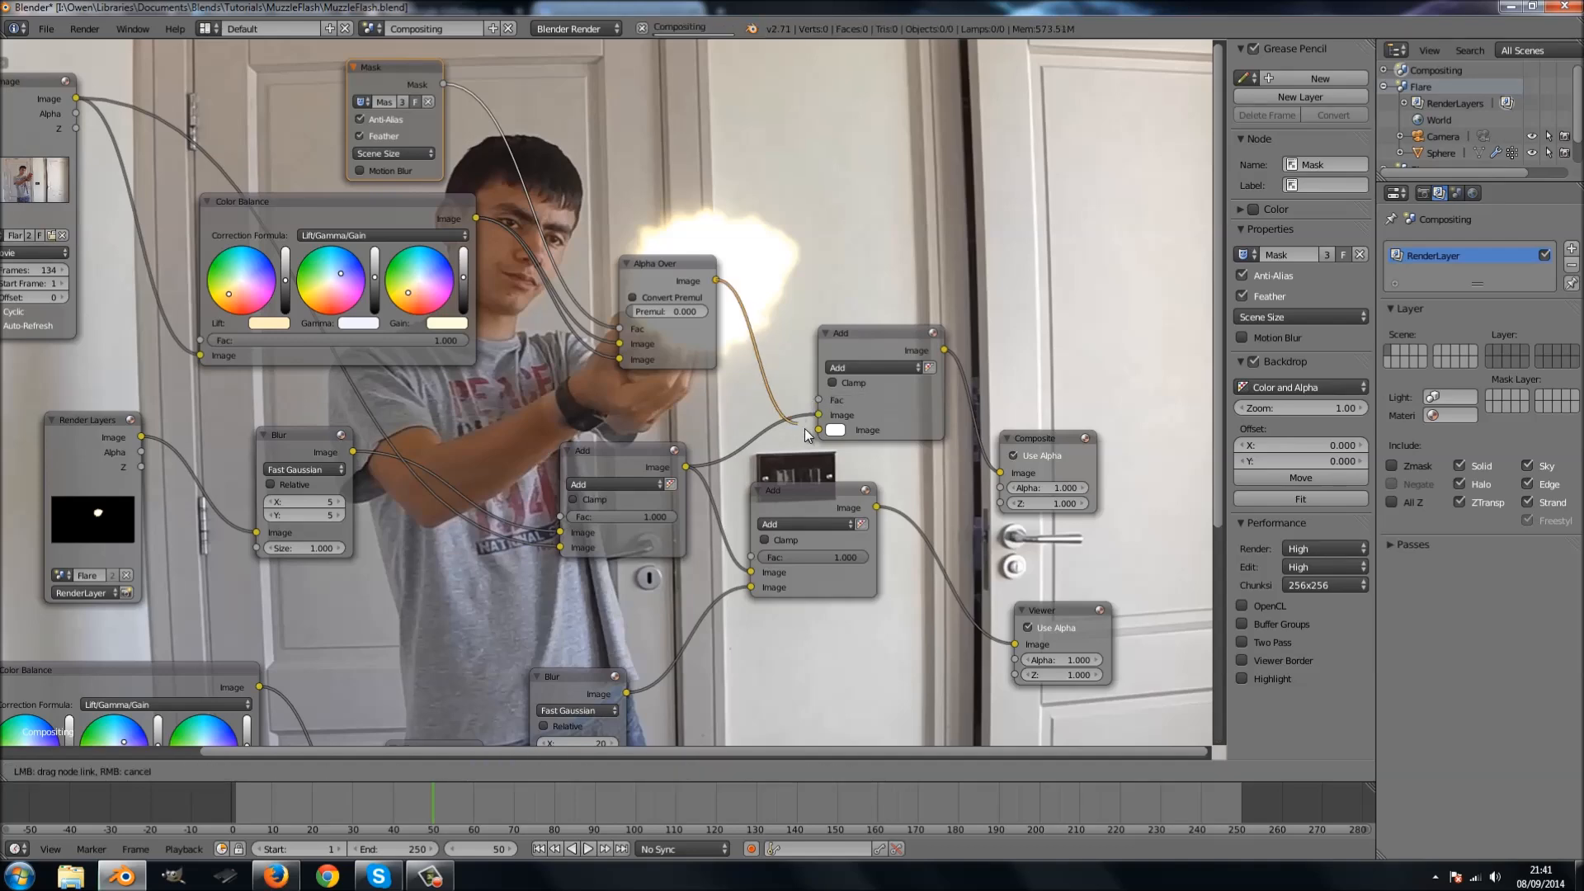
{"action": "scroll", "coordinate": [751, 299], "scroll_direction": "down", "scroll_amount": 1}
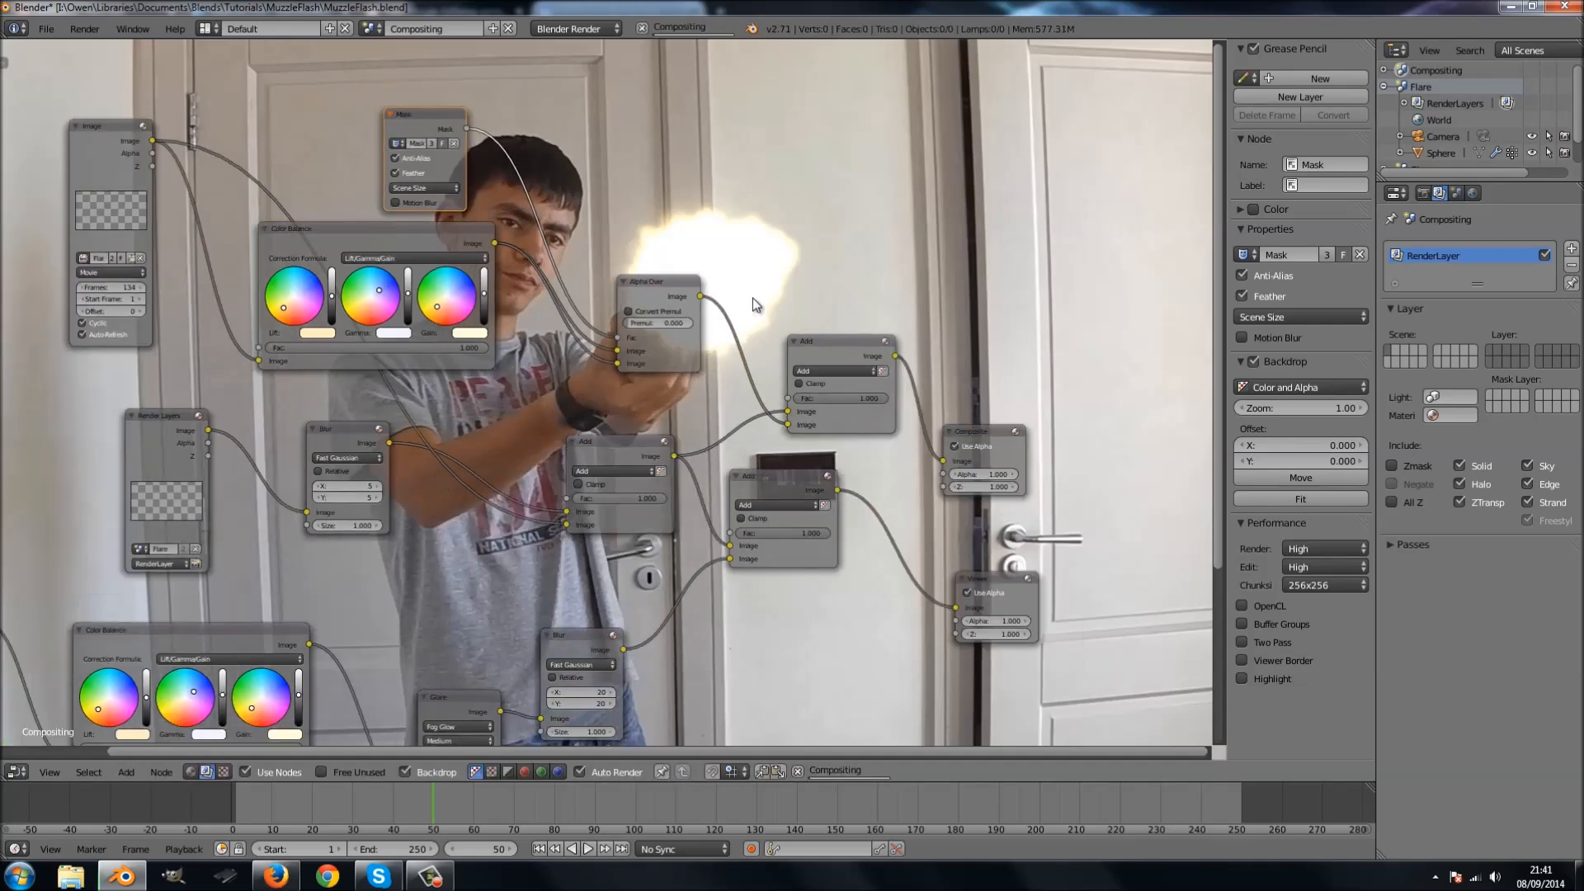
{"action": "middle_click_drag", "start_coordinate": [746, 330], "coordinate": [584, 307]}
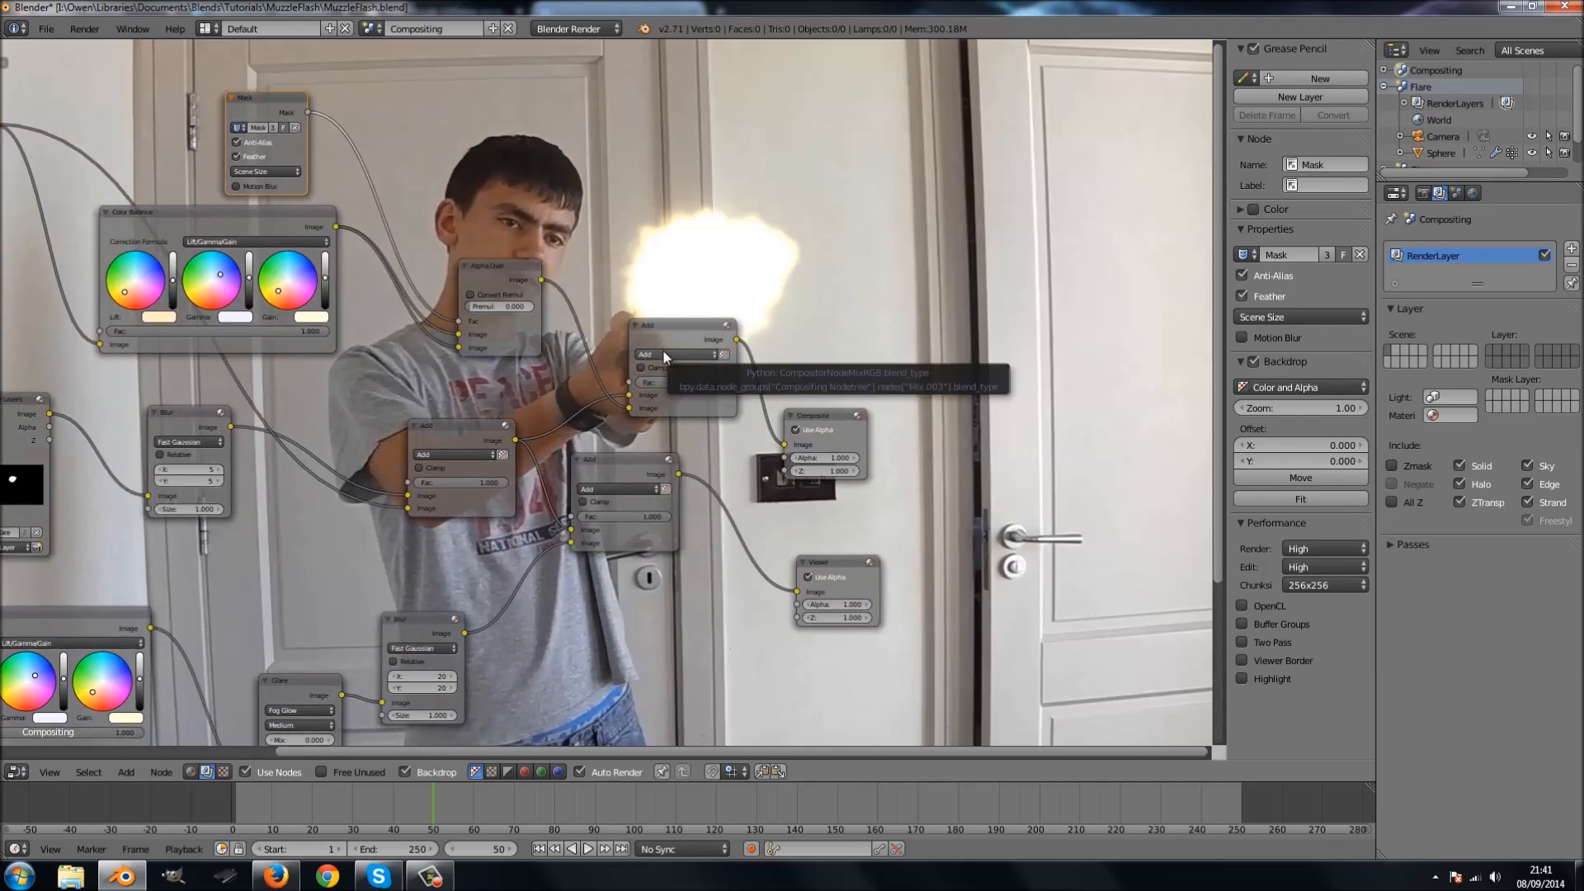
Space out the Mask and Color Balance nodes, and relink Alpha Over's second image input from the Color Balance to the footage Image.
{"action": "middle_click_drag", "start_coordinate": [536, 247], "coordinate": [764, 281]}
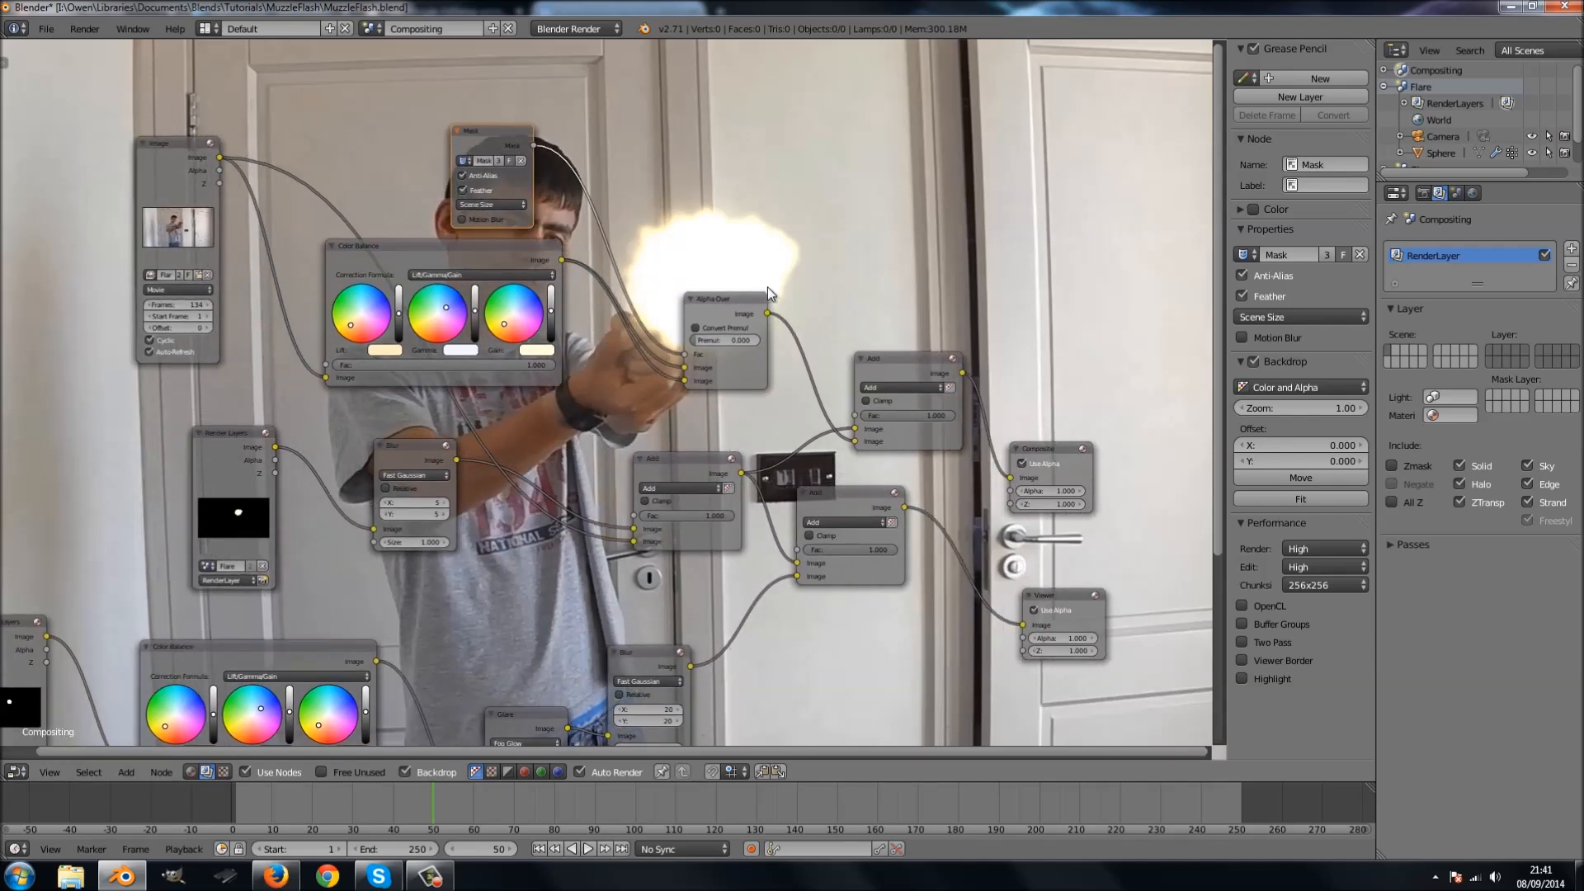
{"action": "scroll", "coordinate": [766, 285], "scroll_direction": "up", "scroll_amount": 3}
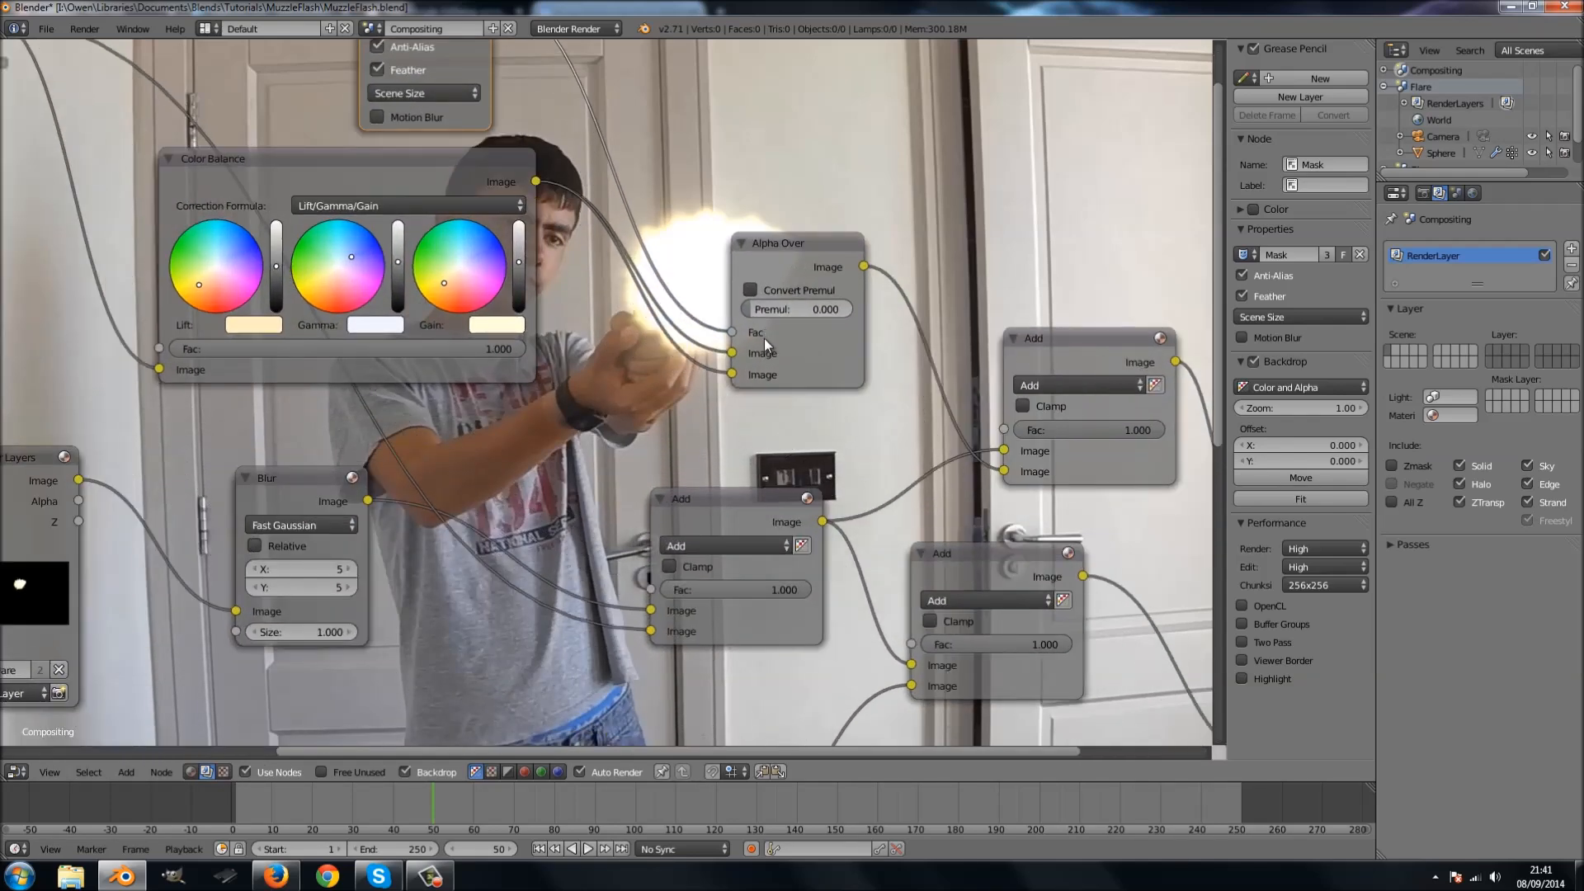
{"action": "scroll", "coordinate": [760, 345], "scroll_direction": "down", "scroll_amount": 2}
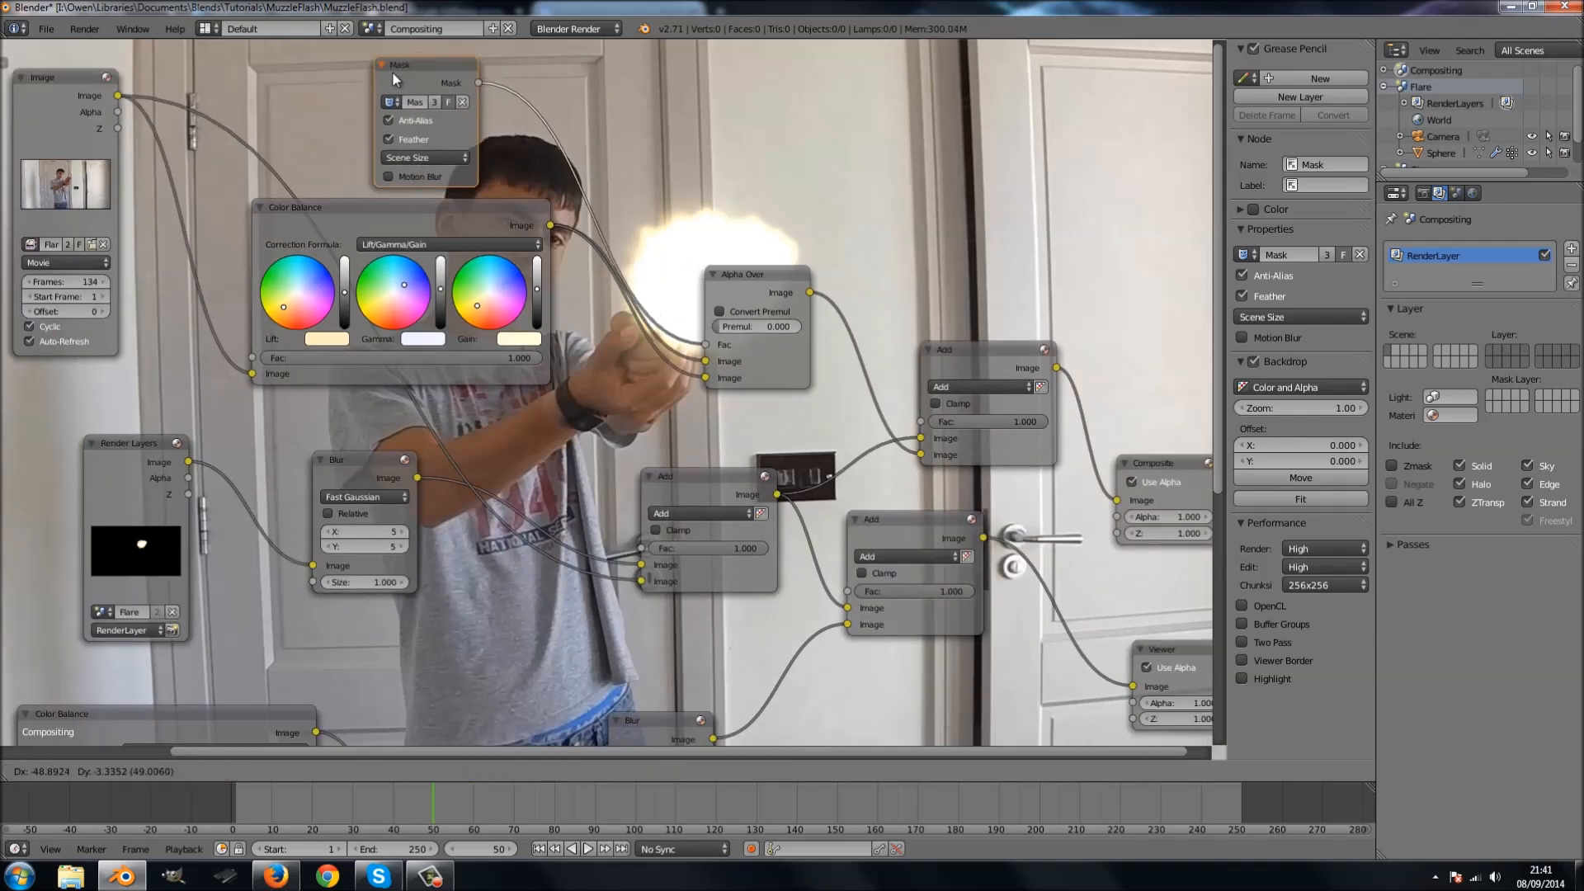
{"action": "scroll", "coordinate": [464, 110], "scroll_direction": "down", "scroll_amount": 2}
{"action": "left_click_drag", "start_coordinate": [450, 254], "coordinate": [433, 290]}
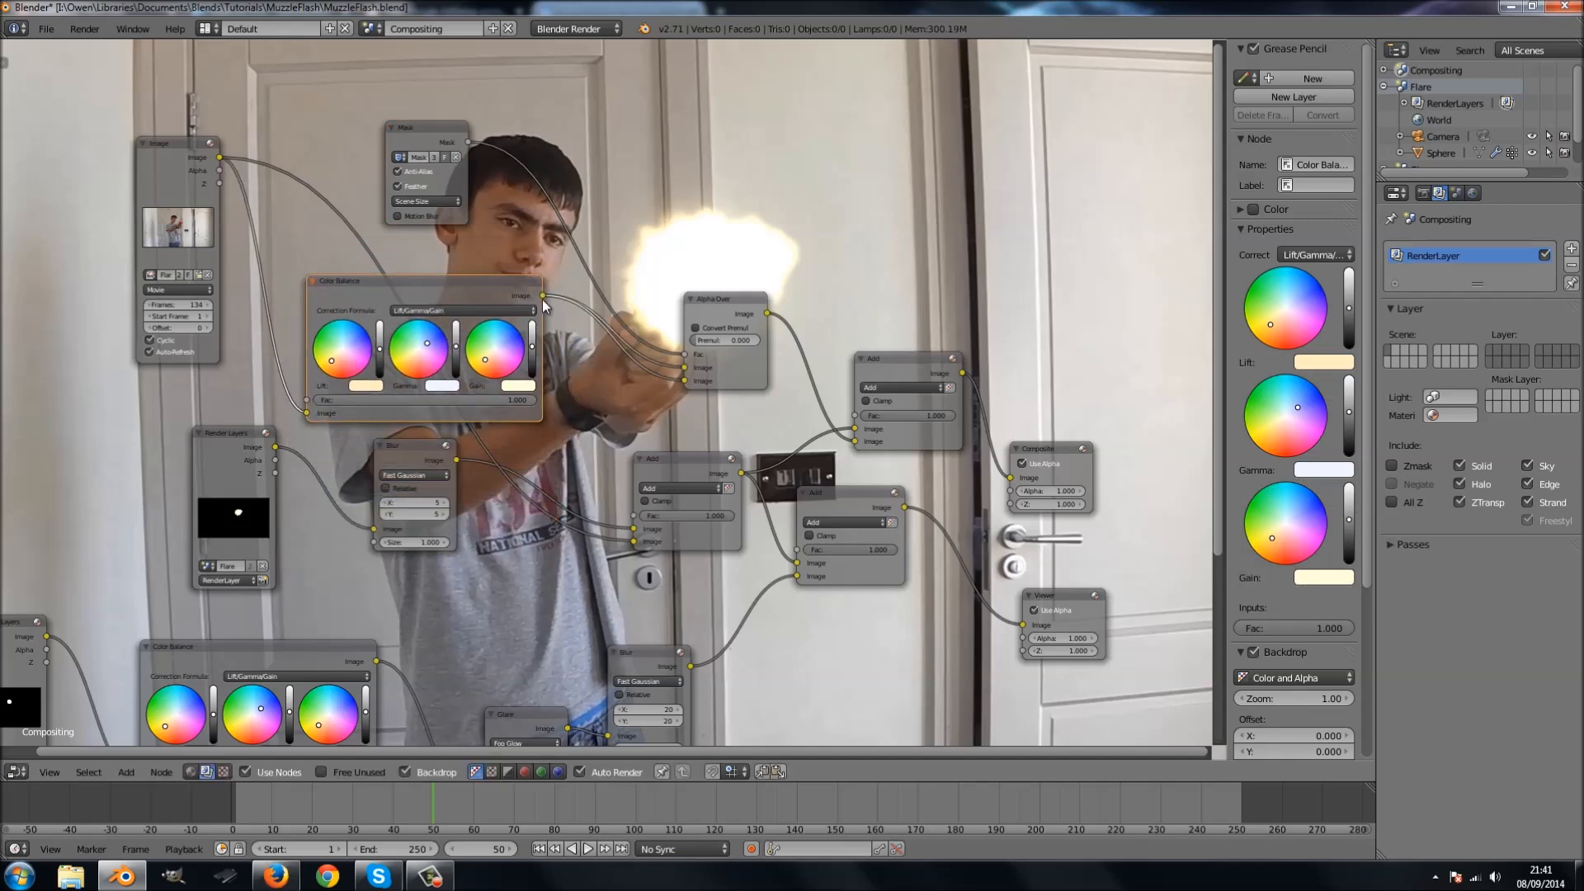
{"action": "left_click_drag", "start_coordinate": [686, 382], "coordinate": [655, 382]}
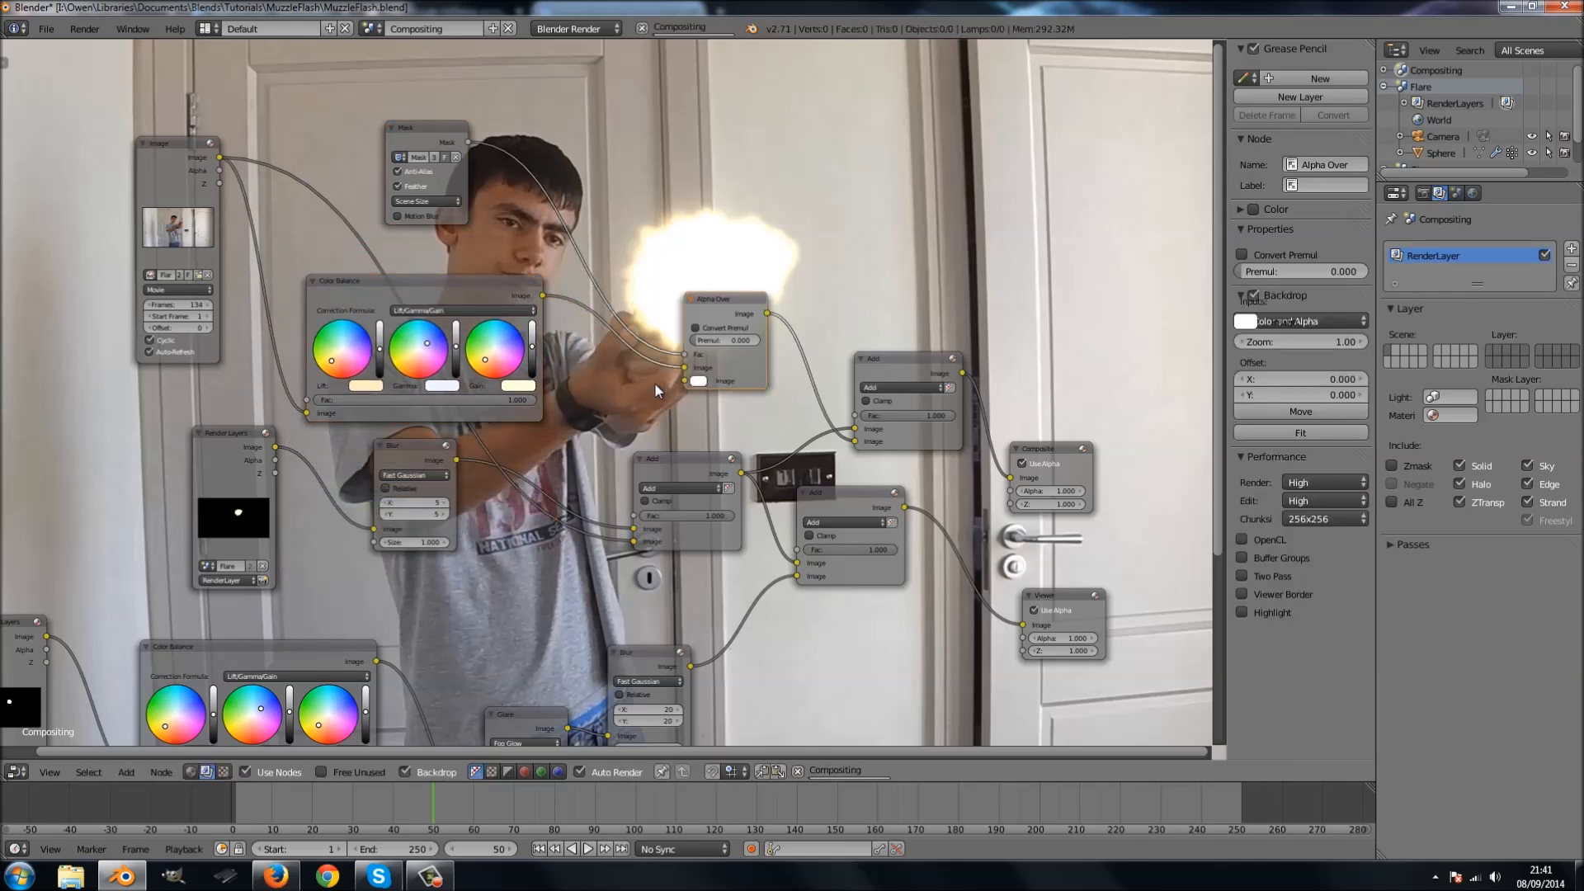
{"action": "left_click_drag", "start_coordinate": [222, 165], "coordinate": [685, 381]}
{"action": "left_click_drag", "start_coordinate": [456, 290], "coordinate": [458, 271]}
Try the Mix blend type on the final Add node before Composite, swap its image inputs, and try another blend type.
{"action": "scroll", "coordinate": [613, 380], "scroll_direction": "down", "scroll_amount": 1}
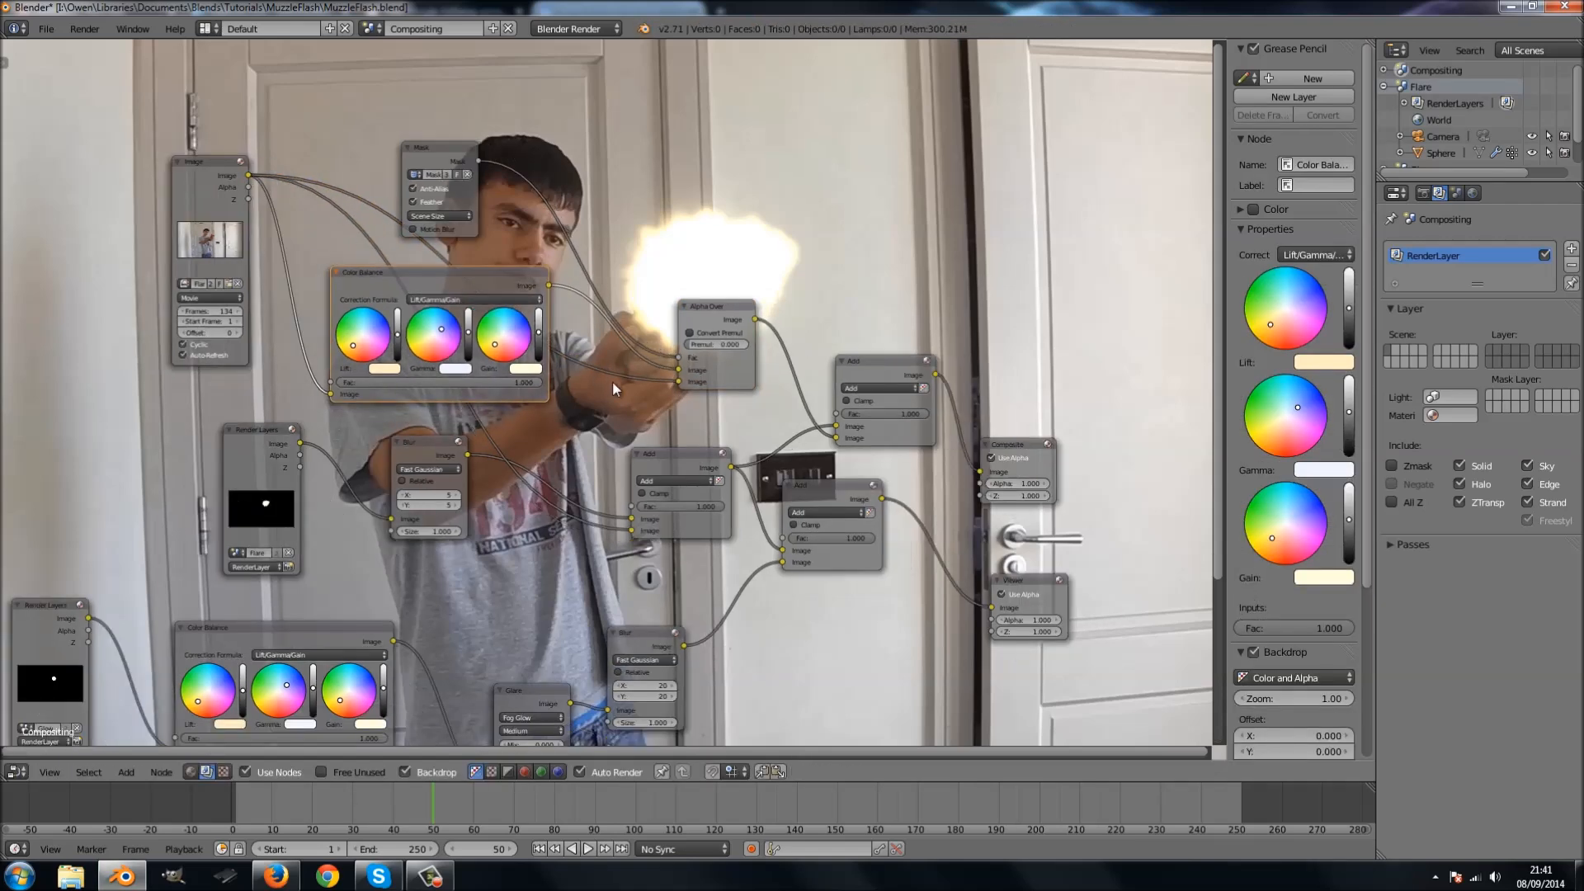
{"action": "middle_click_drag", "start_coordinate": [613, 380], "coordinate": [400, 348]}
{"action": "scroll", "coordinate": [446, 367], "scroll_direction": "up", "scroll_amount": 2}
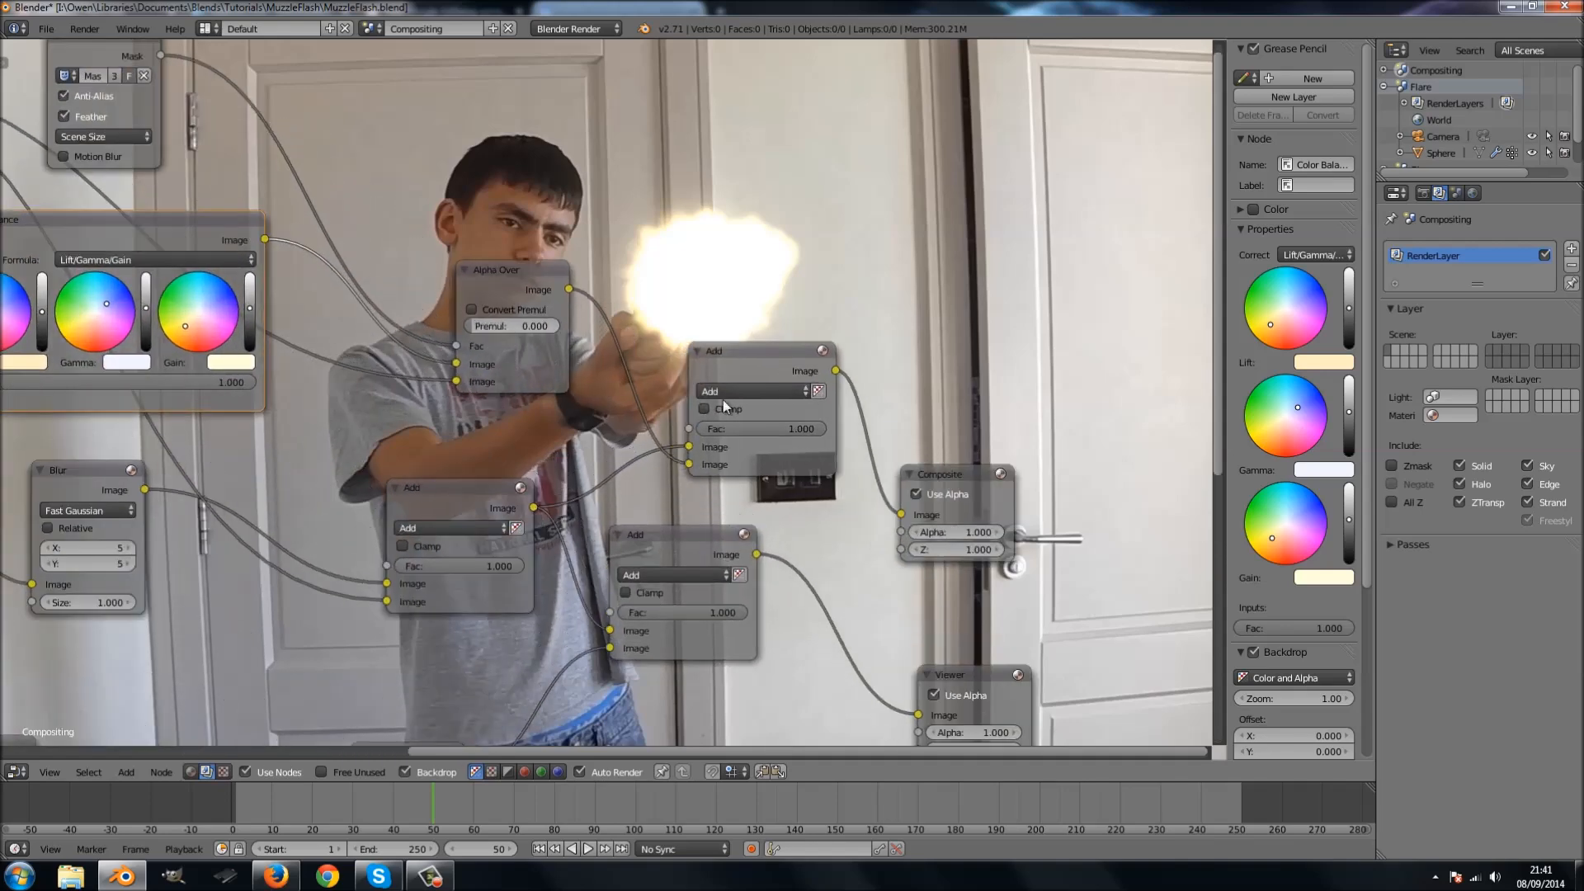
{"action": "left_click", "coordinate": [740, 394]}
{"action": "left_click", "coordinate": [738, 354]}
{"action": "left_click", "coordinate": [734, 388]}
{"action": "left_click", "coordinate": [731, 374]}
{"action": "left_click_drag", "start_coordinate": [688, 464], "coordinate": [690, 450]}
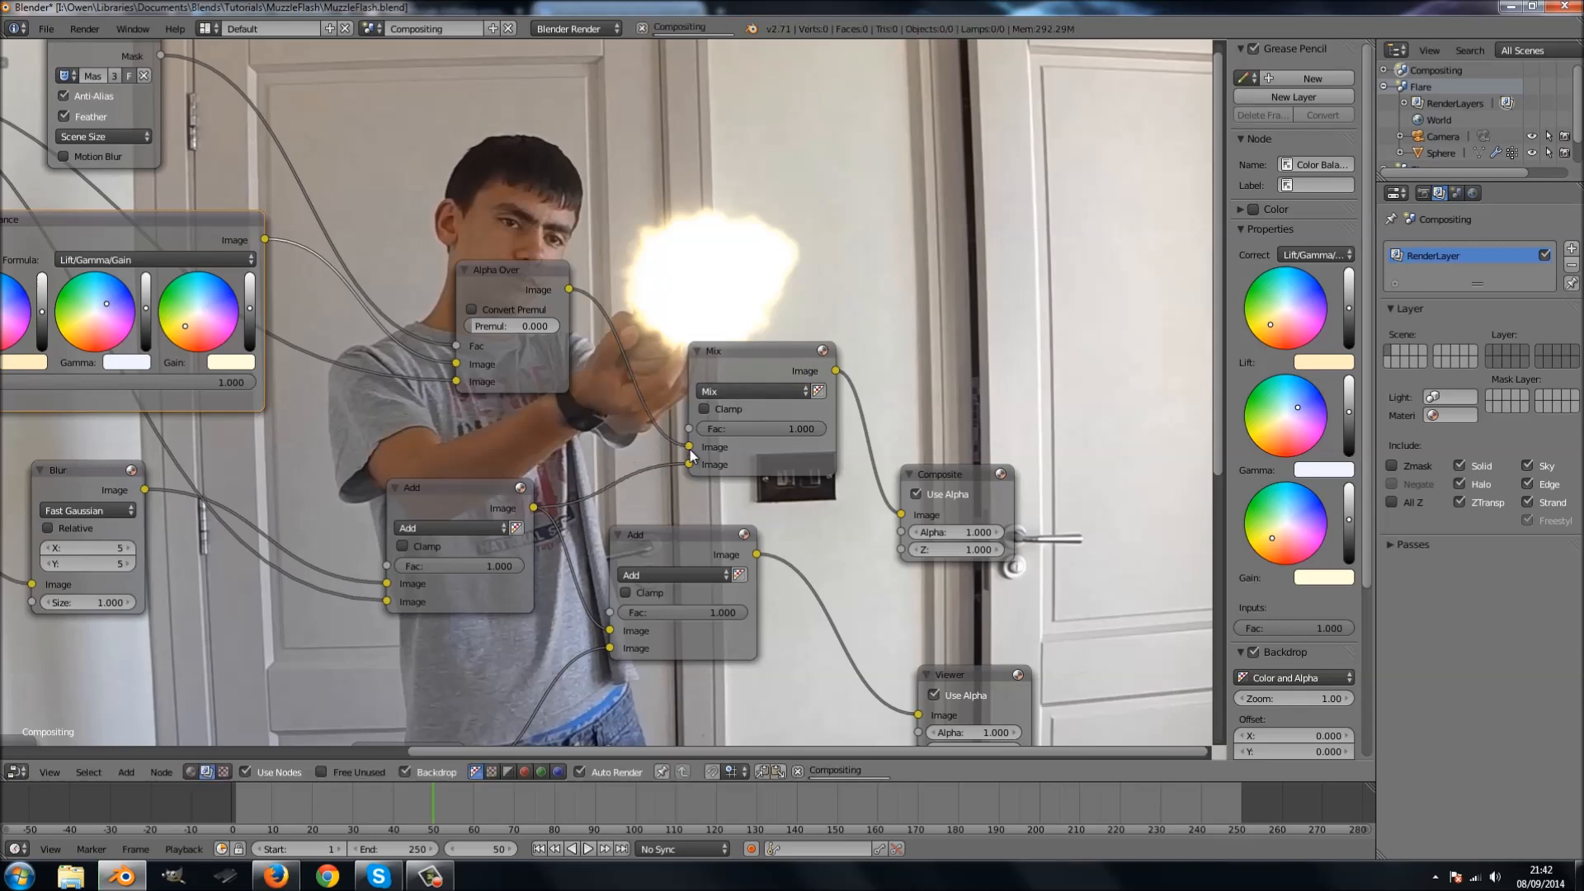
{"action": "left_click", "coordinate": [733, 389]}
{"action": "left_click", "coordinate": [734, 355]}
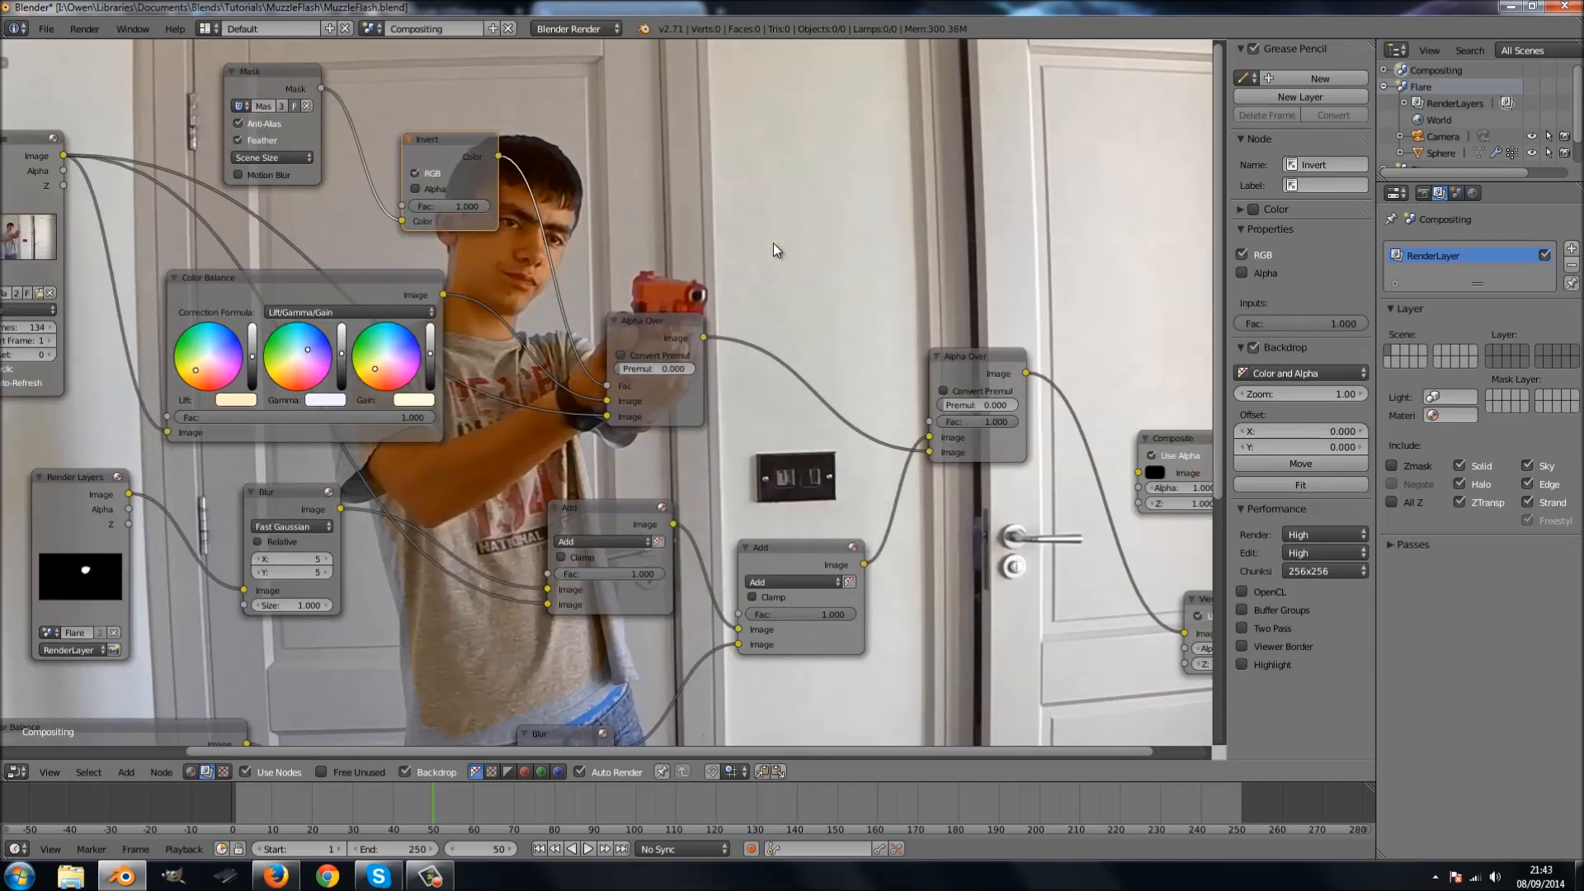
Spread out the Invert, Mask and two Alpha Over nodes so their links are easier to follow.
{"action": "middle_click_drag", "start_coordinate": [709, 201], "coordinate": [609, 327]}
{"action": "middle_click_drag", "start_coordinate": [452, 418], "coordinate": [508, 275]}
{"action": "left_click_drag", "start_coordinate": [404, 129], "coordinate": [410, 109]}
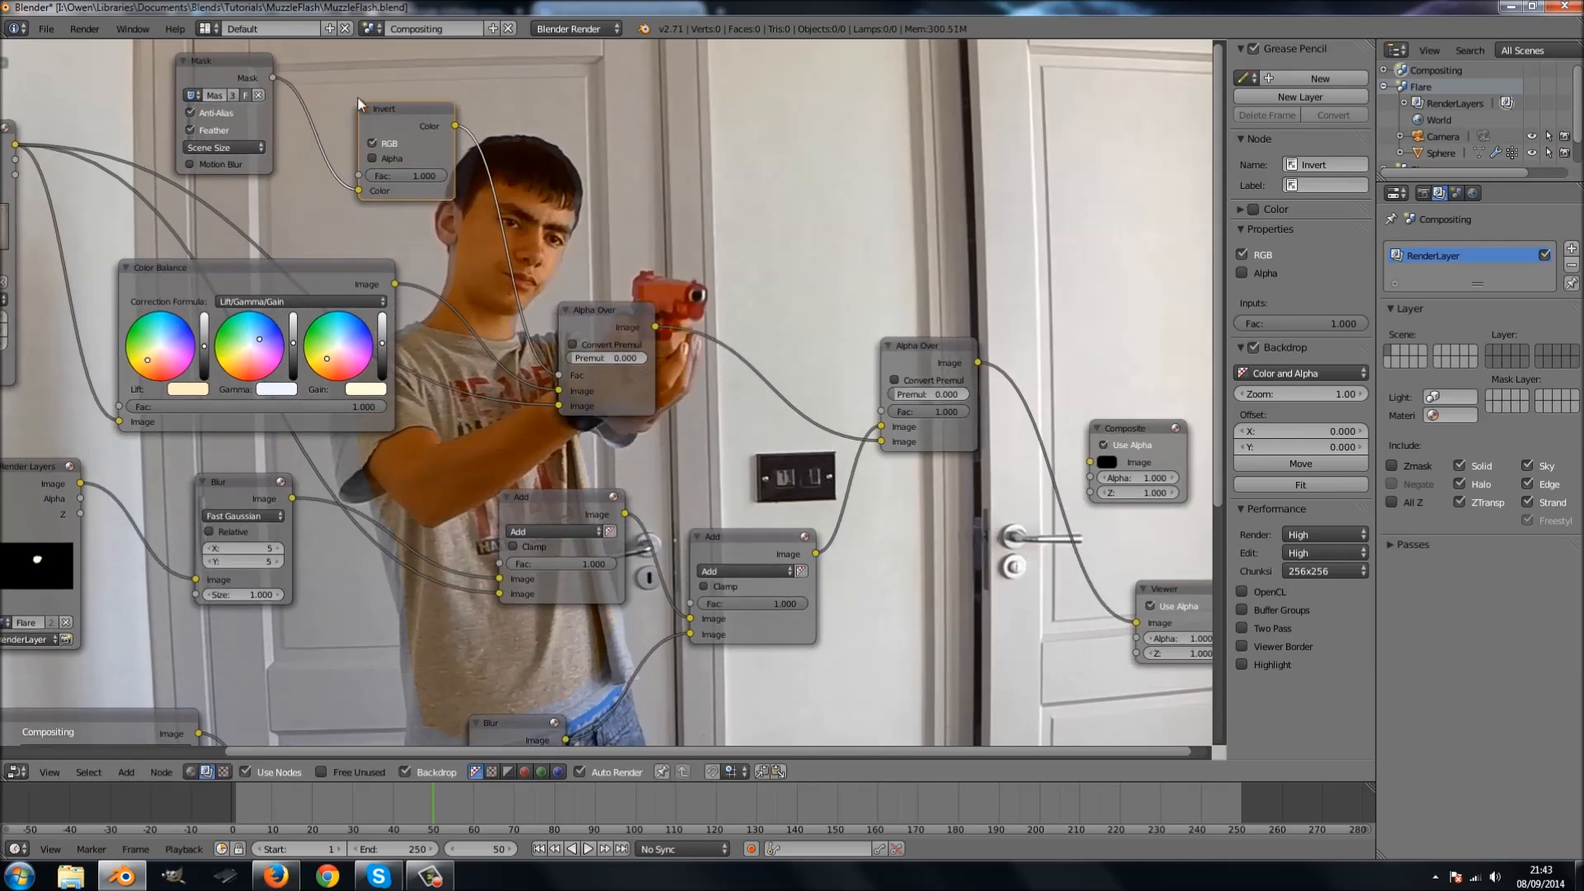
{"action": "left_click_drag", "start_coordinate": [606, 311], "coordinate": [605, 289]}
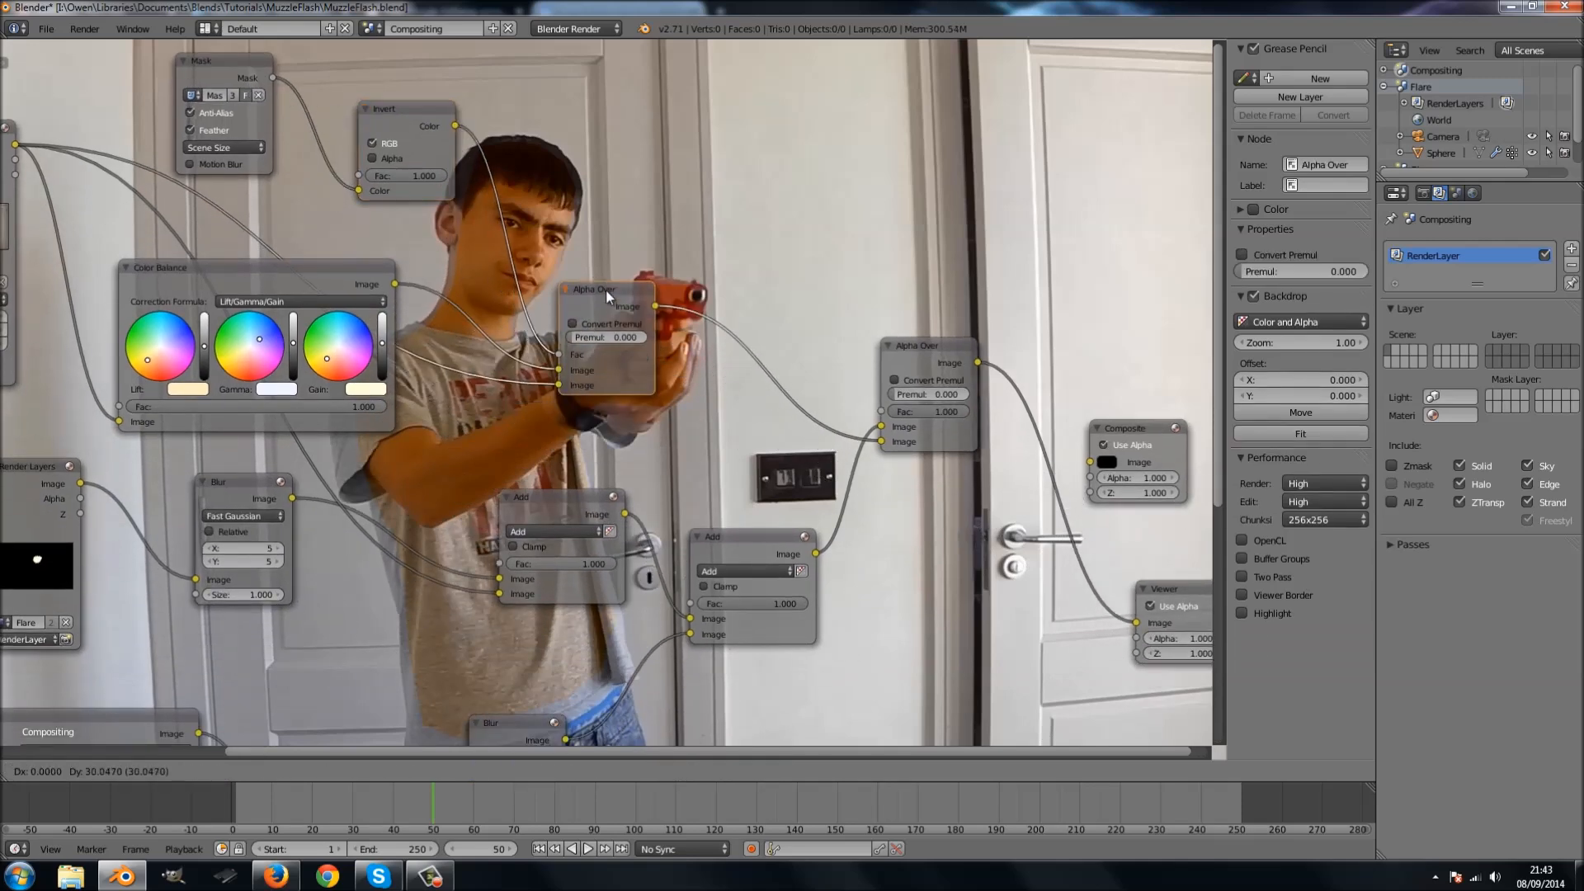
{"action": "left_click_drag", "start_coordinate": [908, 364], "coordinate": [900, 388]}
{"action": "middle_click_drag", "start_coordinate": [812, 363], "coordinate": [956, 411]}
{"action": "middle_click_drag", "start_coordinate": [735, 271], "coordinate": [923, 370]}
{"action": "left_click_drag", "start_coordinate": [548, 220], "coordinate": [389, 64]}
Reduce the warm tint in the lift and gain of the footage's Color Balance node.
{"action": "left_click_drag", "start_coordinate": [478, 512], "coordinate": [493, 503]}
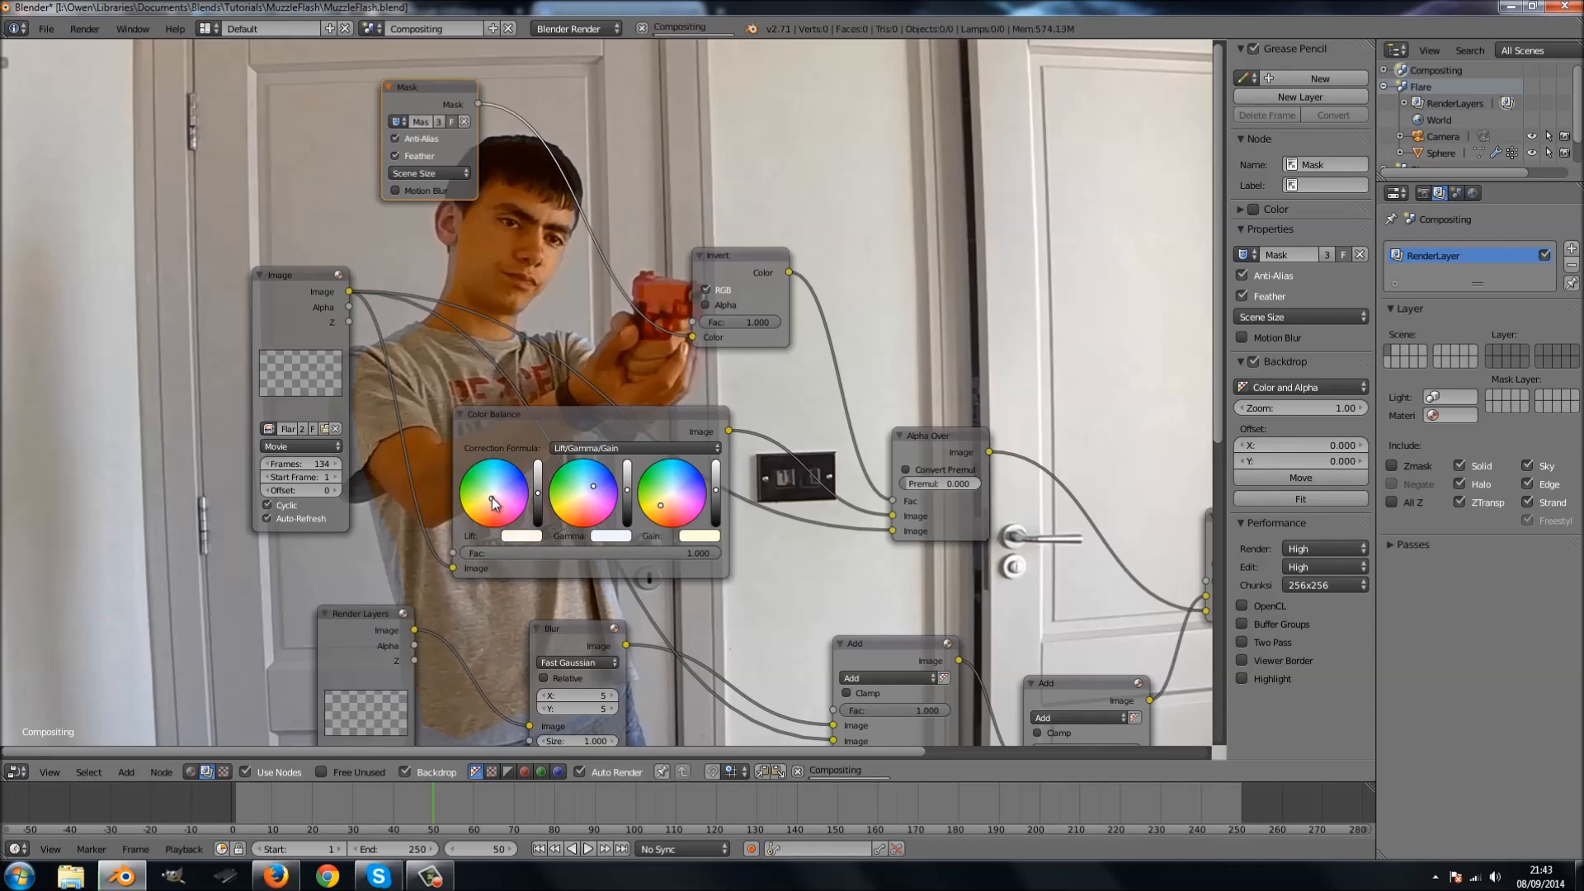
{"action": "left_click", "coordinate": [661, 502]}
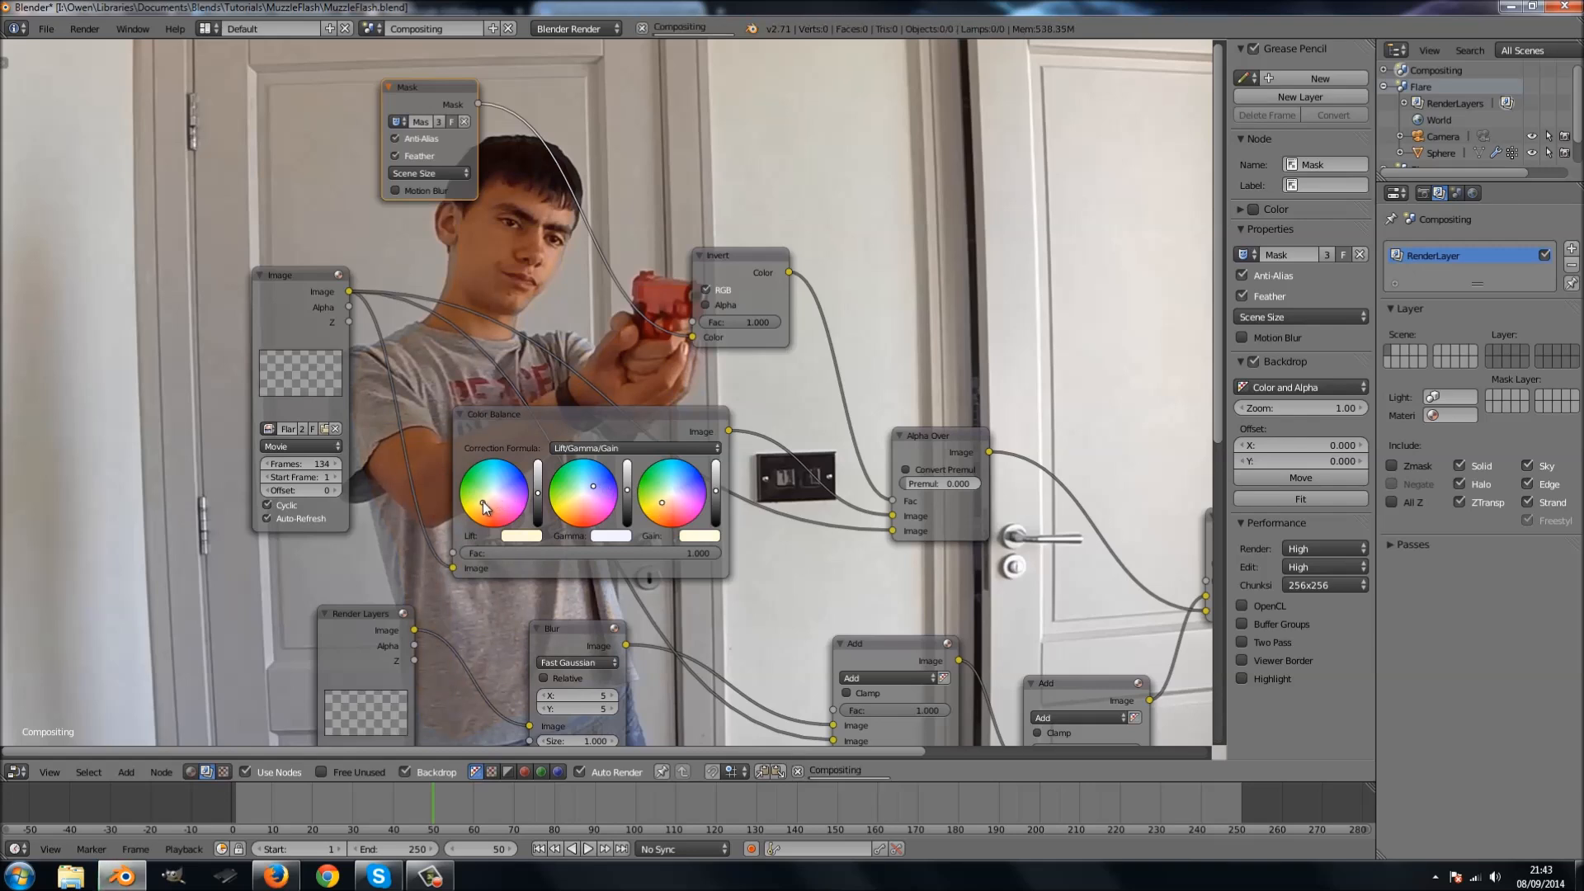
Add a Hue Saturation Value node and place it between the footage's Color Balance and the first Alpha Over node.
{"action": "middle_click_drag", "start_coordinate": [784, 577], "coordinate": [562, 389]}
{"action": "key", "text": "shift+a"}
{"action": "mouse_move", "coordinate": [561, 390]}
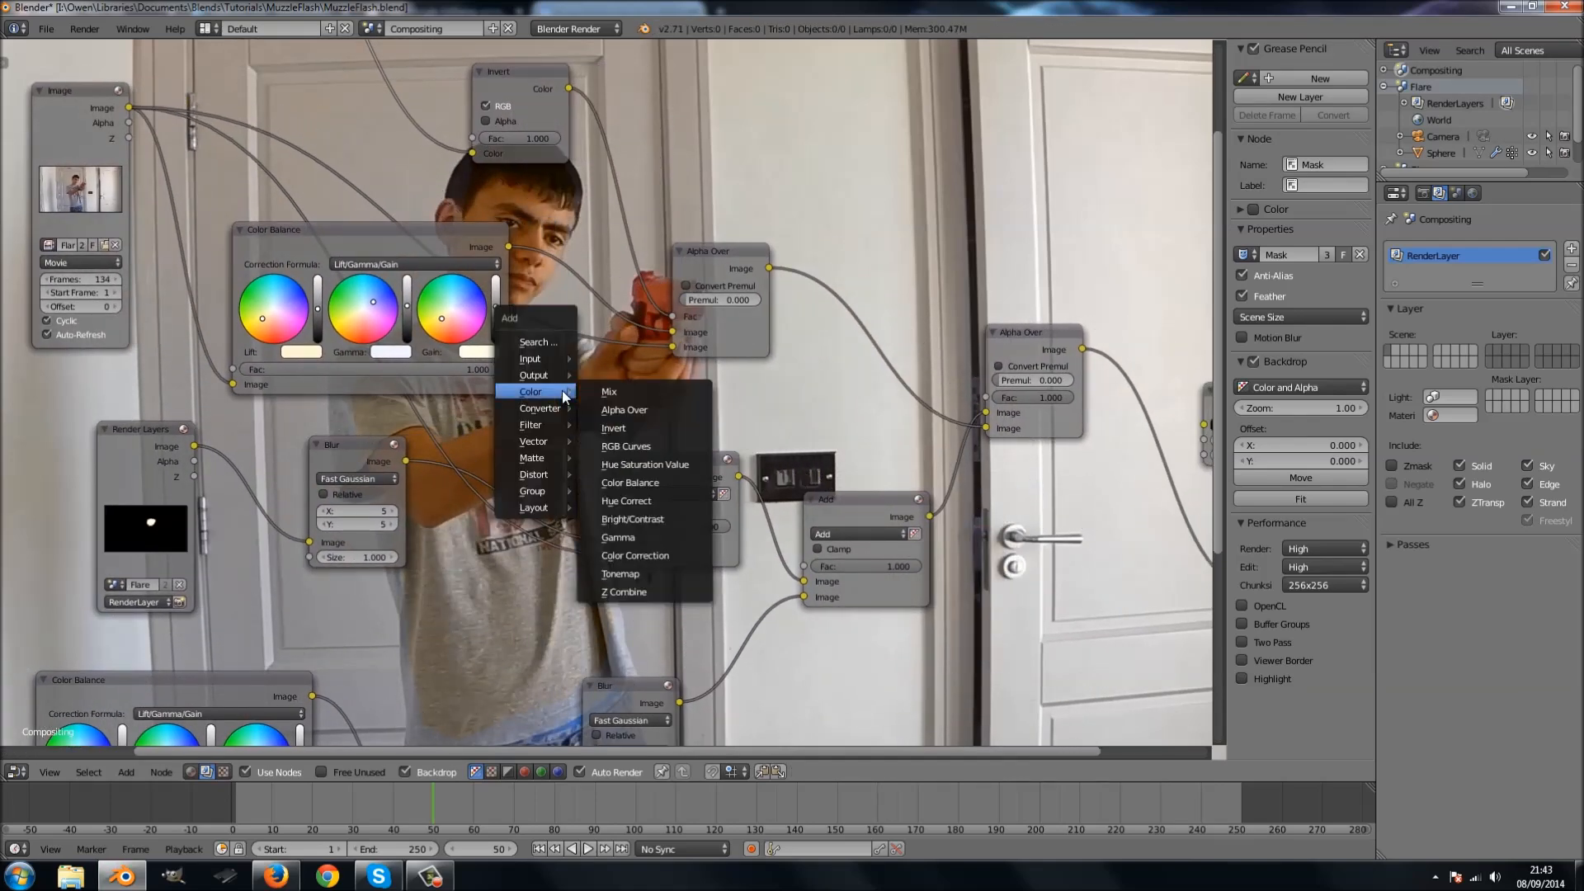
{"action": "left_click", "coordinate": [628, 465]}
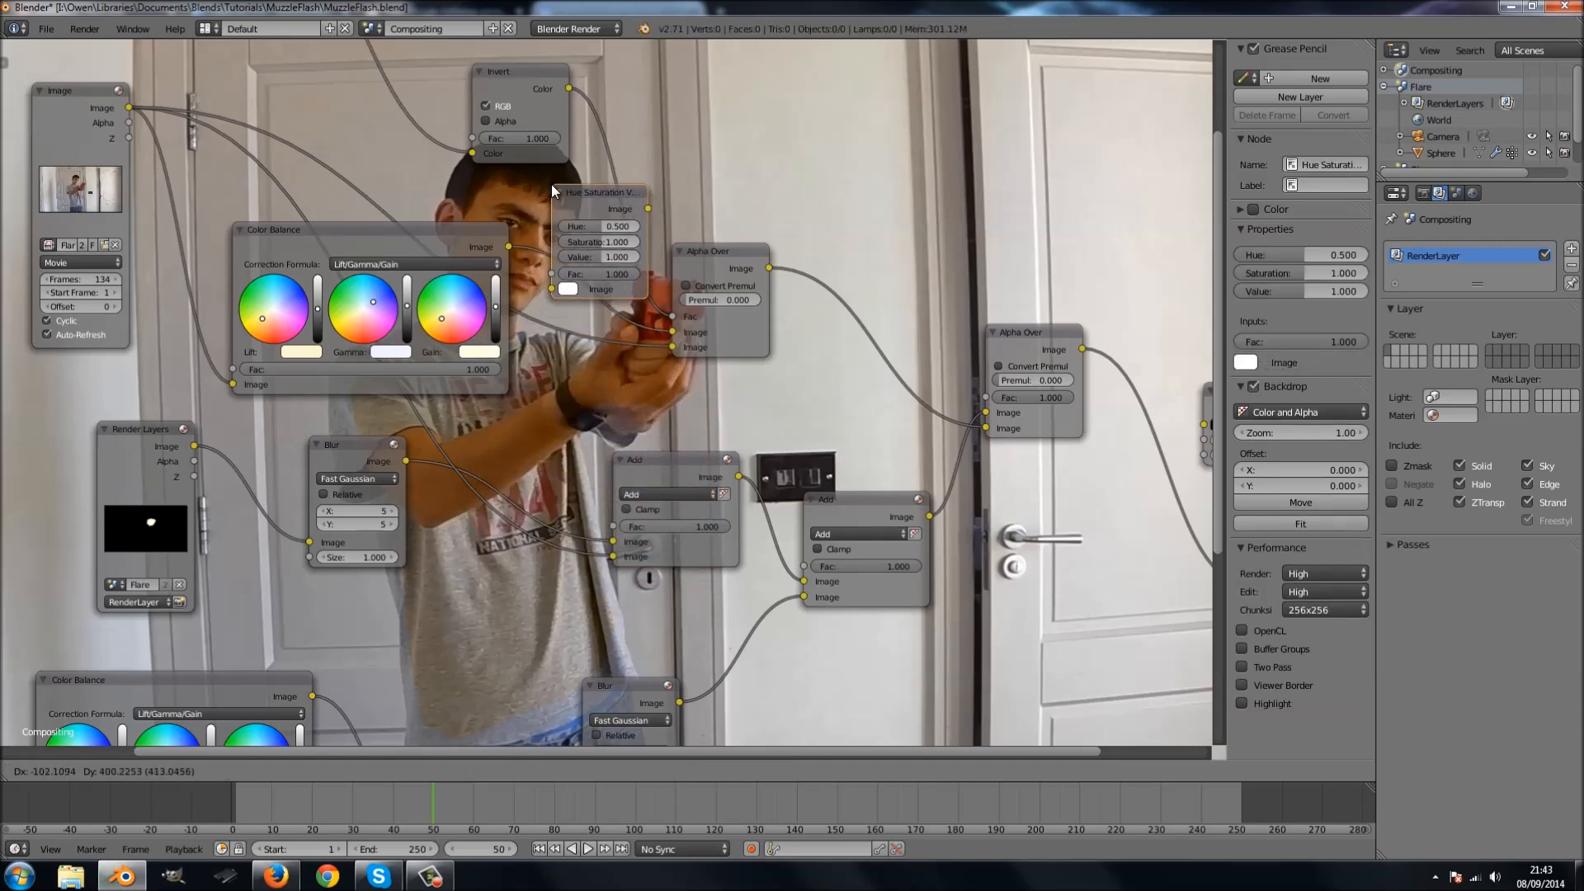
{"action": "left_click", "coordinate": [529, 185]}
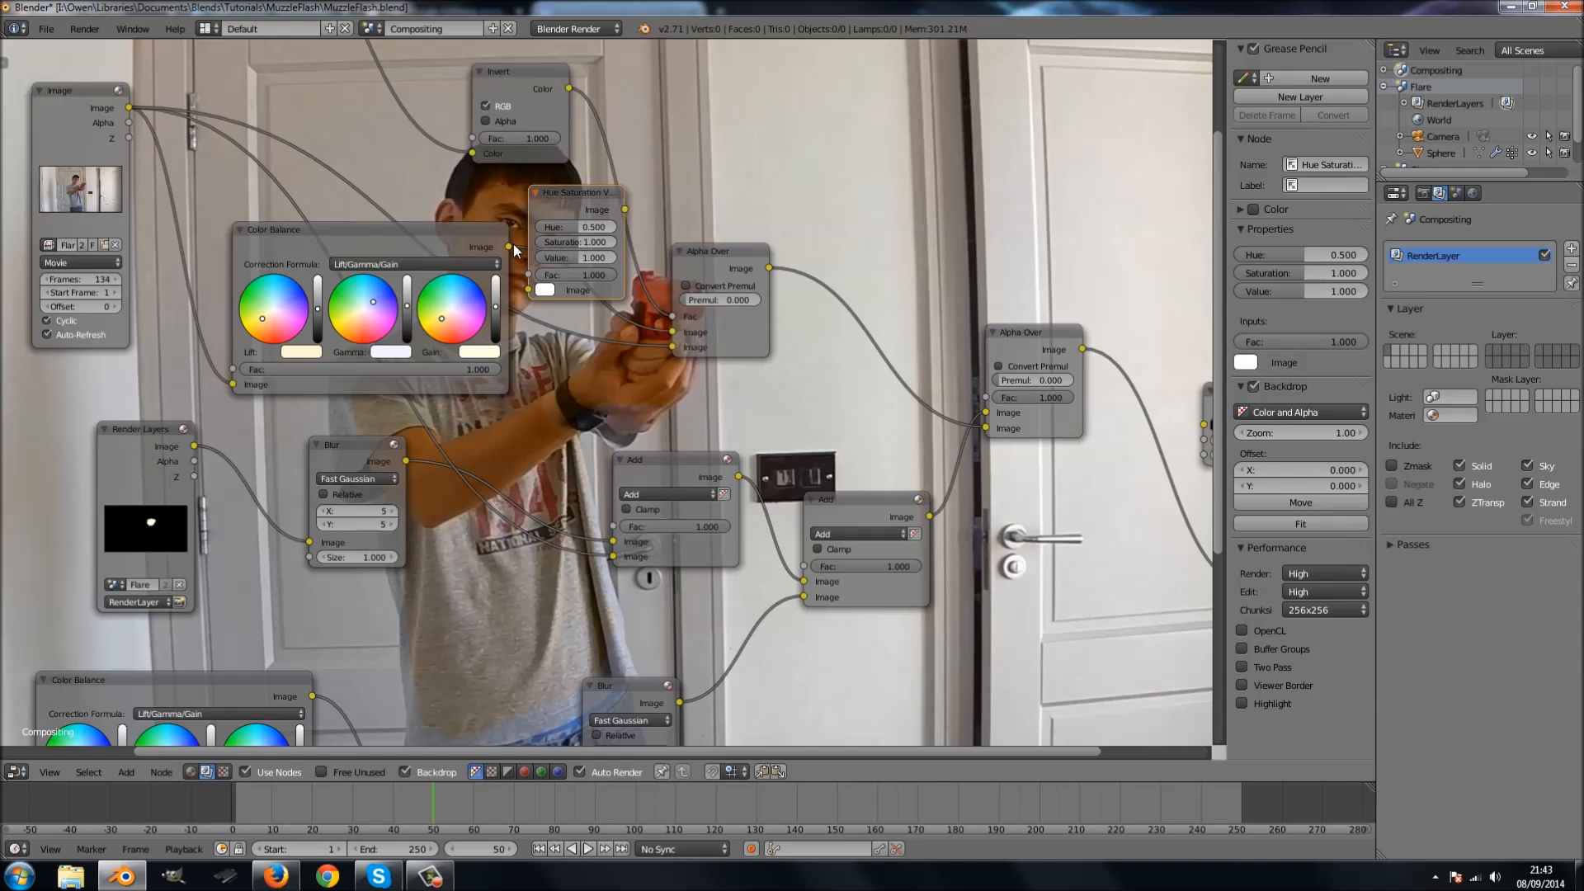
Nudge the Hue Saturation Value node, feed it from the Color Balance, and link its output to the first Alpha Over's first image input.
{"action": "key", "text": "g"}
{"action": "left_click", "coordinate": [525, 254]}
{"action": "left_click_drag", "start_coordinate": [508, 246], "coordinate": [537, 296]}
{"action": "left_click_drag", "start_coordinate": [634, 213], "coordinate": [670, 332]}
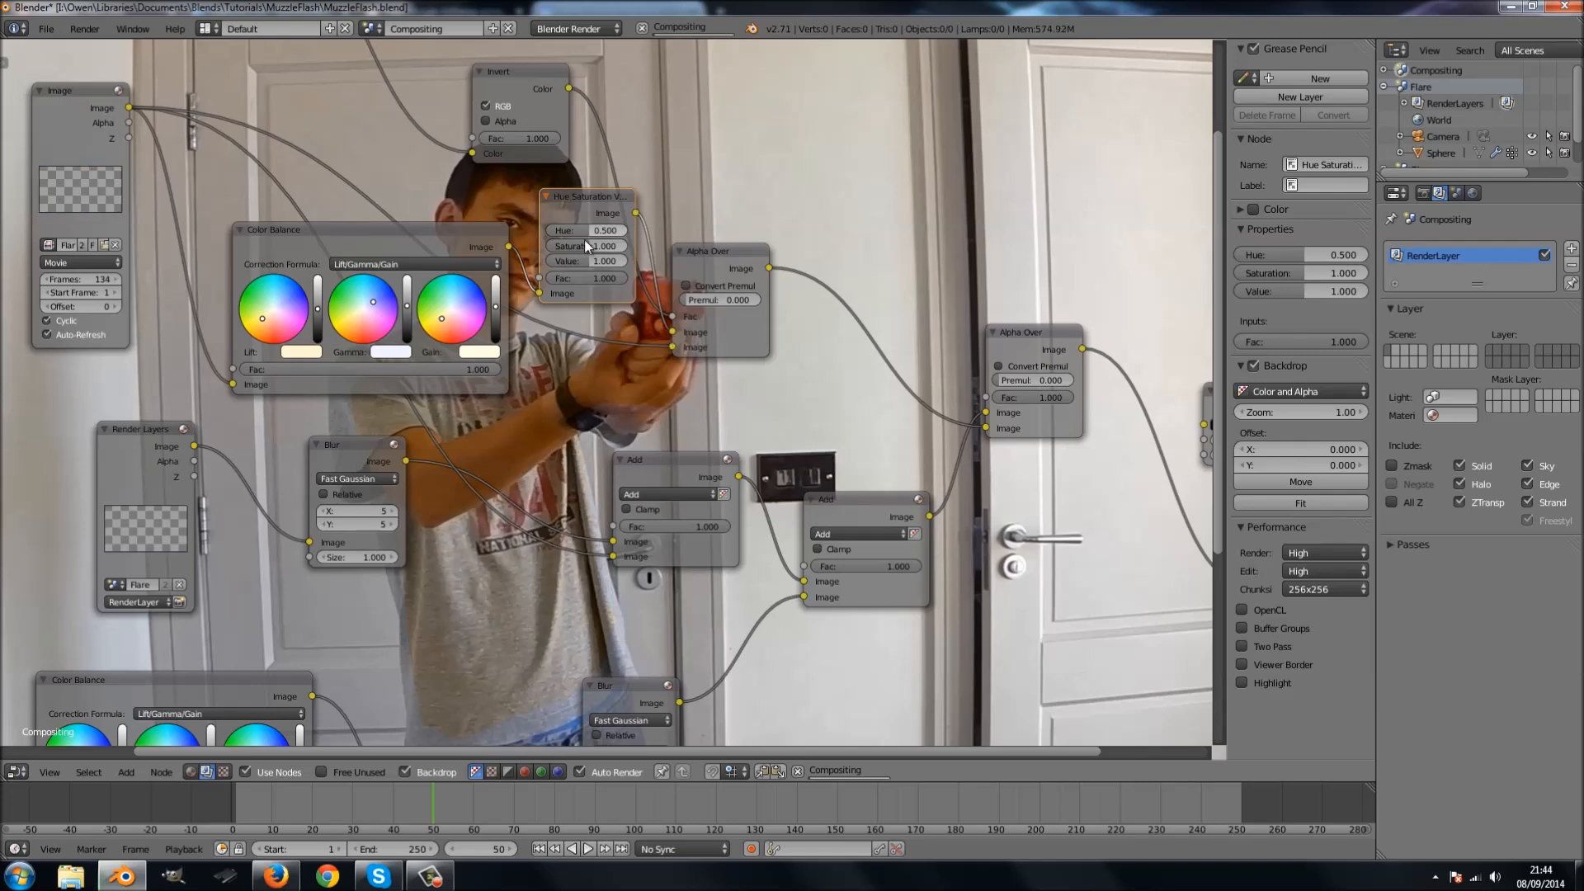
Raise the Hue Saturation Value node's Value to 1.909 and nudge the footage's Color Balance node slightly down.
{"action": "left_click_drag", "start_coordinate": [586, 259], "coordinate": [606, 265]}
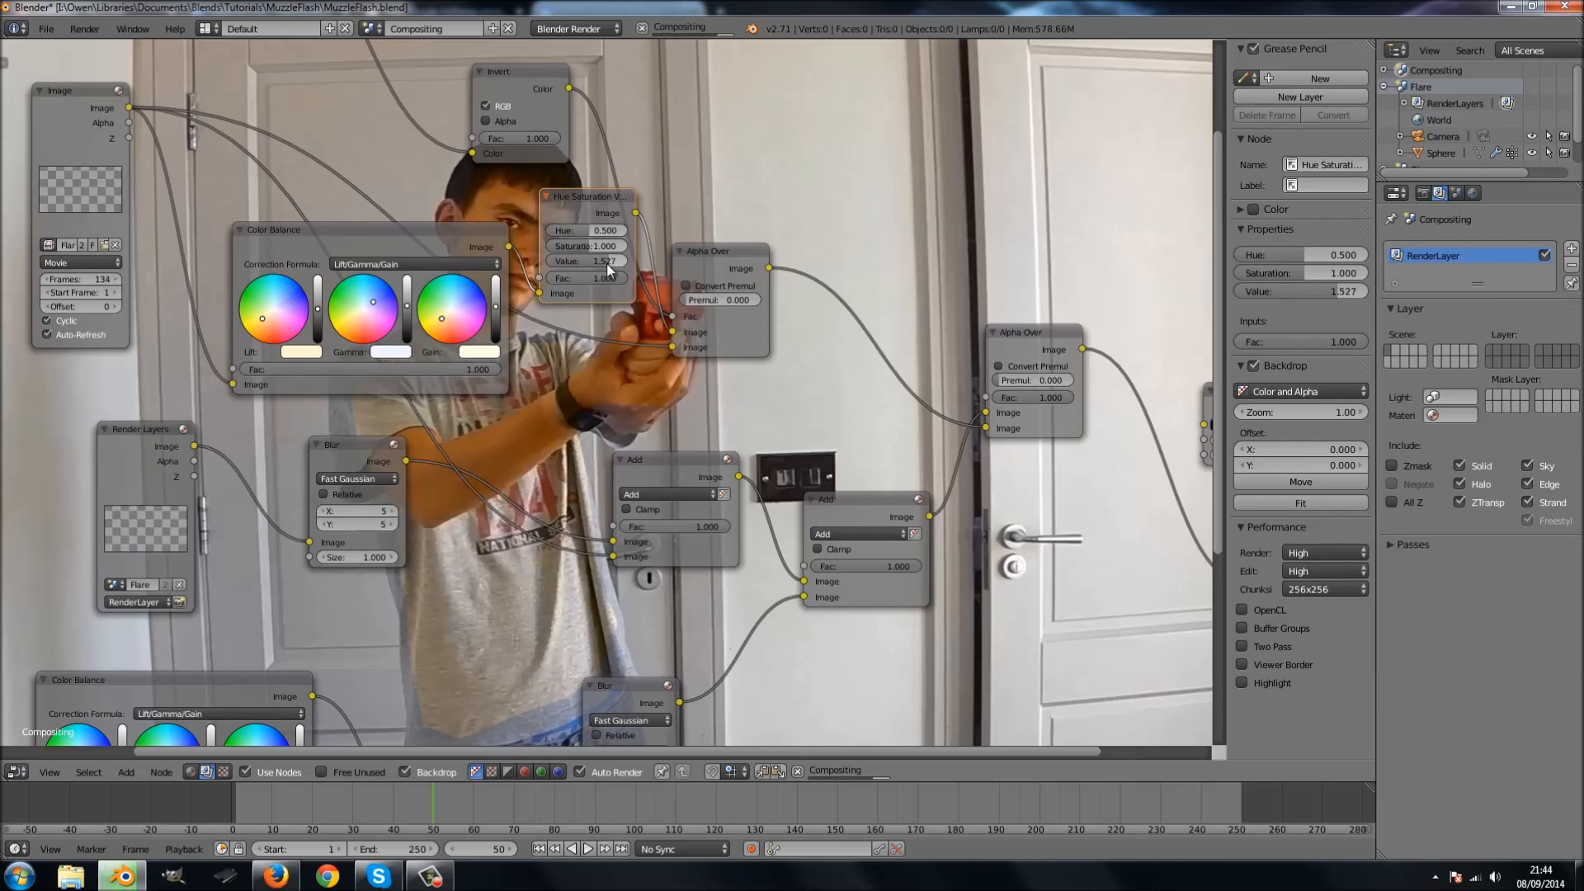
{"action": "left_click_drag", "start_coordinate": [606, 264], "coordinate": [626, 265]}
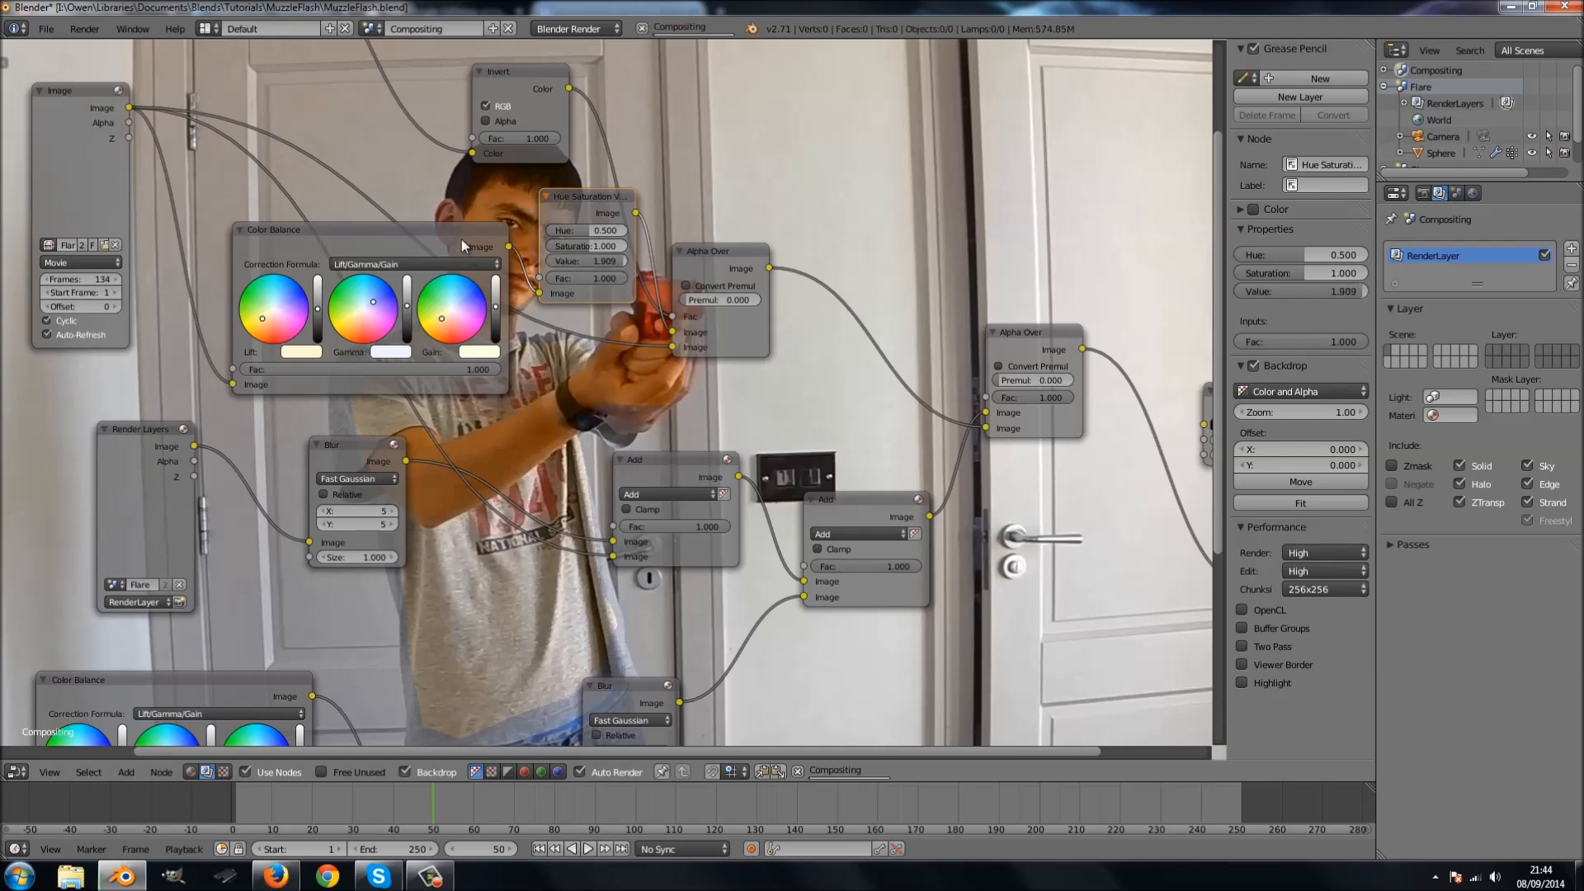
{"action": "left_click_drag", "start_coordinate": [462, 239], "coordinate": [445, 265]}
Move the Mask node aside and insert a new Blur node on the link between the Mask and Invert nodes.
{"action": "middle_click_drag", "start_coordinate": [459, 224], "coordinate": [596, 447]}
{"action": "left_click_drag", "start_coordinate": [329, 142], "coordinate": [284, 132]}
{"action": "key", "text": "shift+a"}
{"action": "mouse_move", "coordinate": [439, 251]}
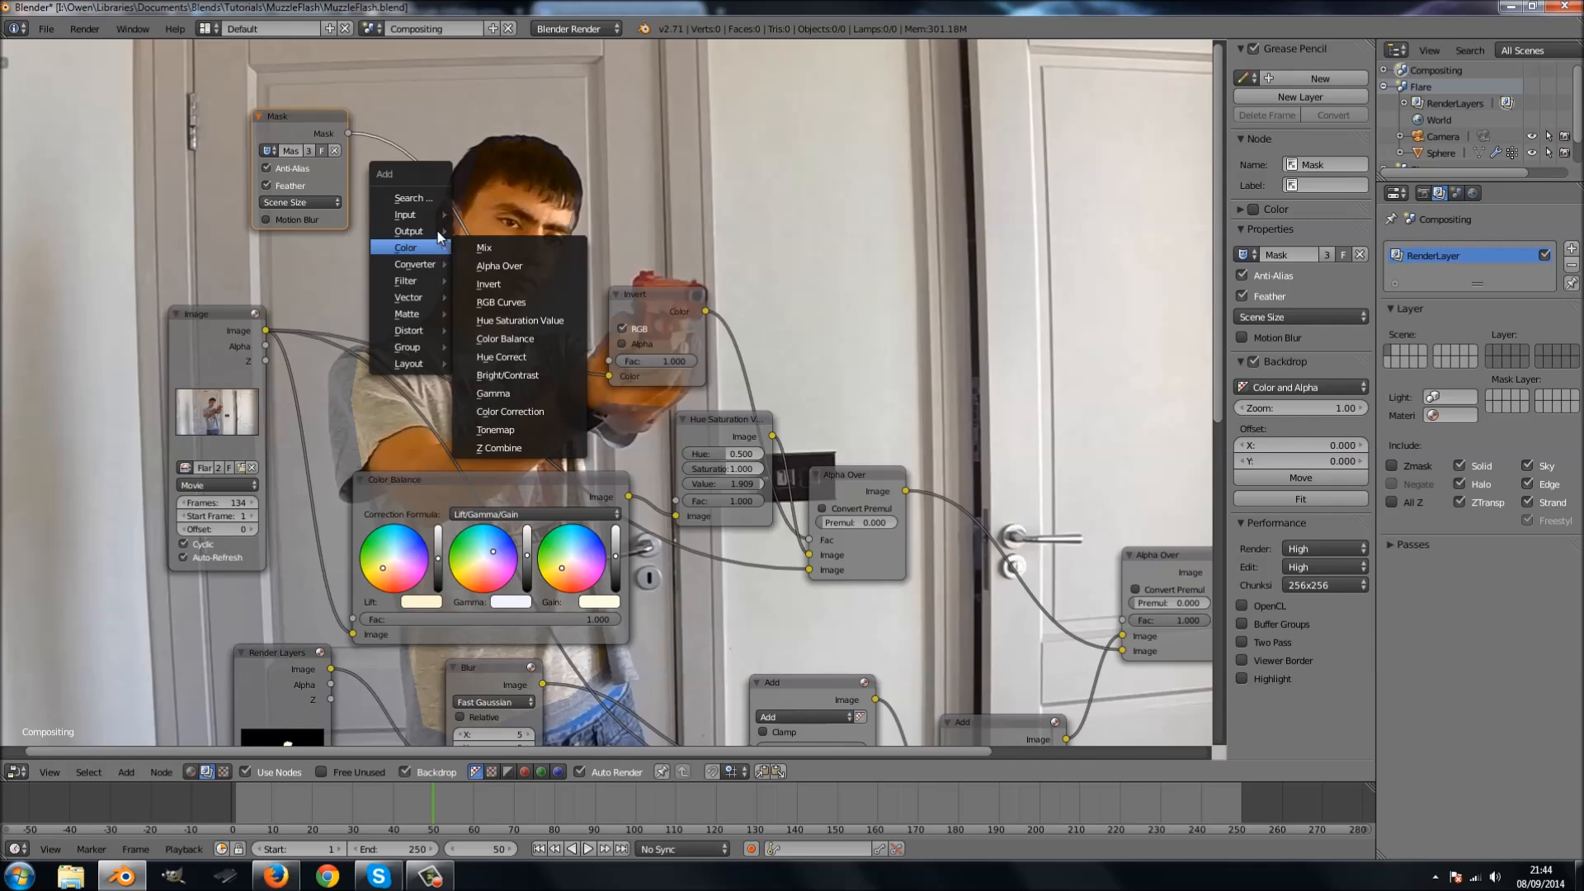
{"action": "mouse_move", "coordinate": [405, 281]}
{"action": "left_click", "coordinate": [459, 281]}
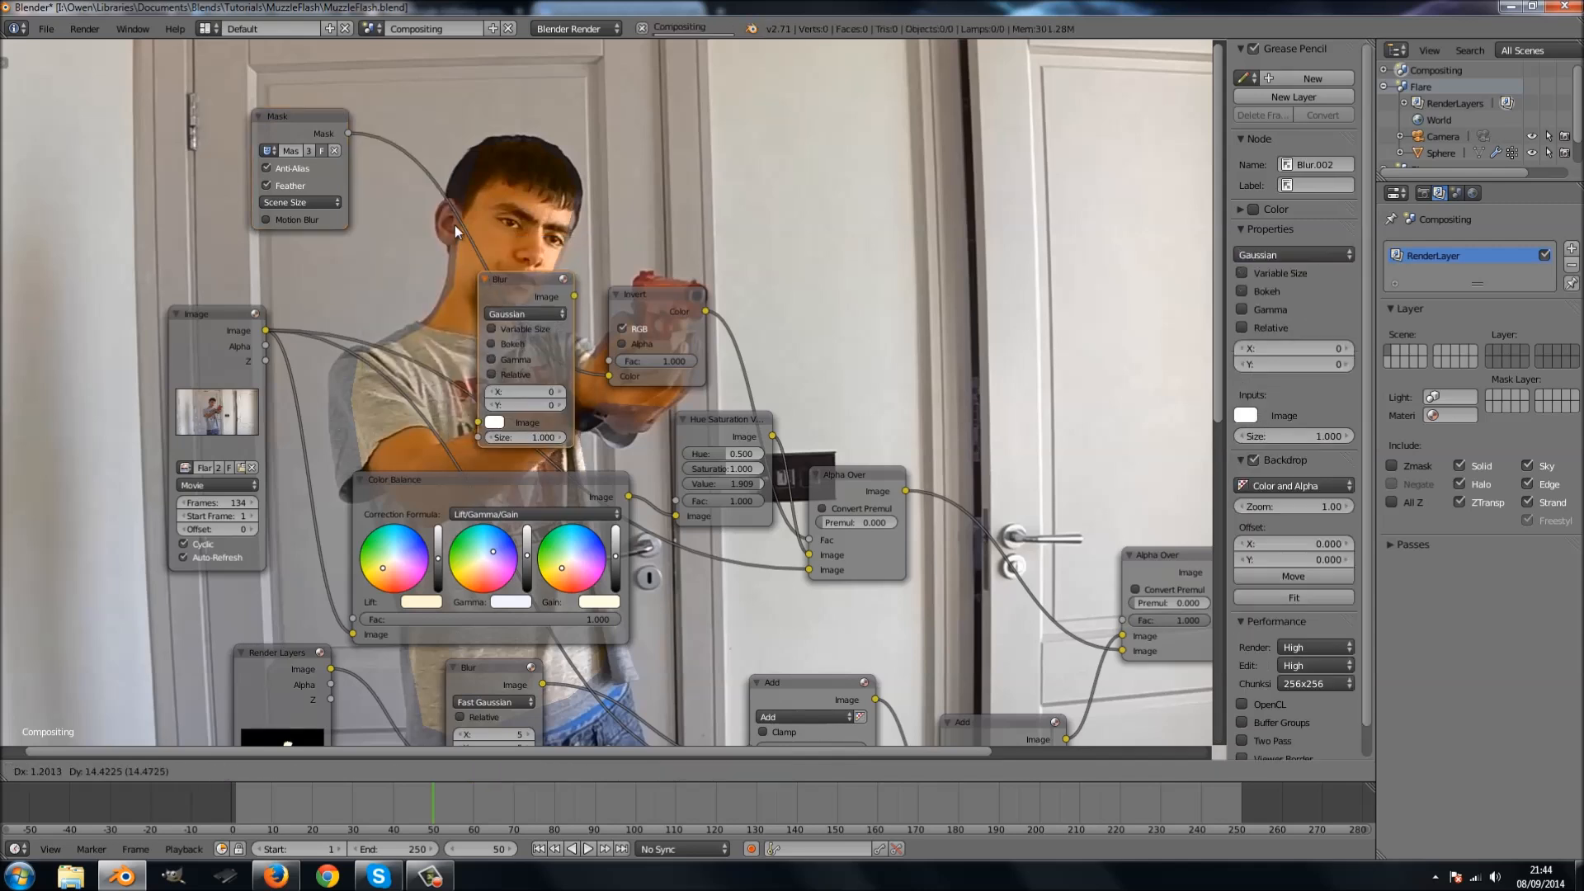
{"action": "left_click", "coordinate": [441, 198]}
Set the mask's Blur node to Fast Gaussian with X and Y of 5, and reposition it.
{"action": "left_click", "coordinate": [472, 234]}
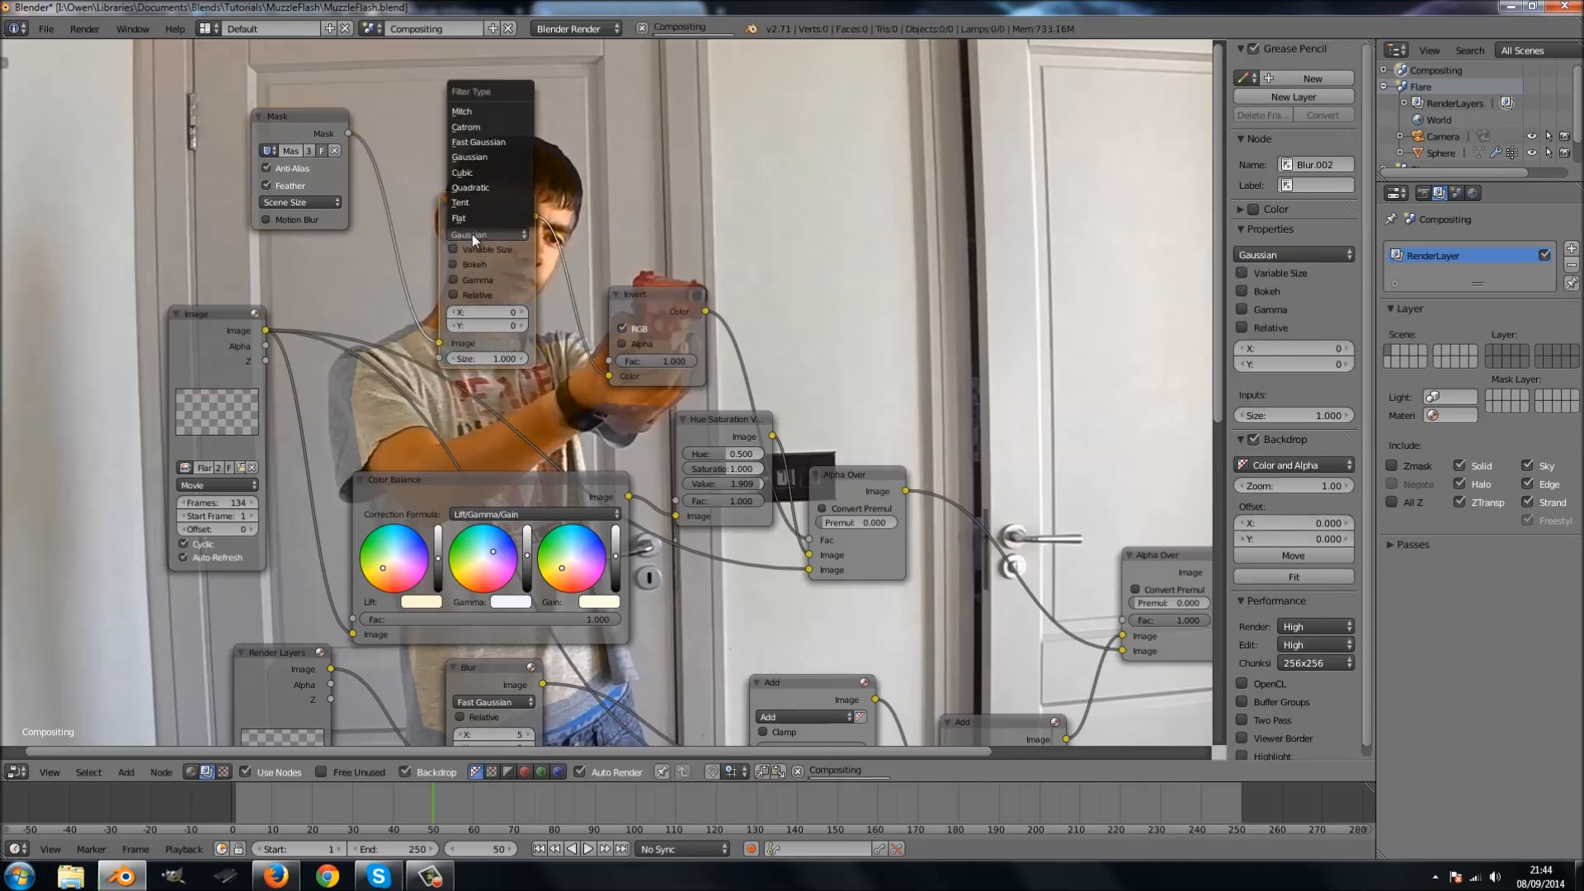
{"action": "left_click", "coordinate": [489, 142]}
{"action": "type", "text": "5"}
{"action": "left_click", "coordinate": [477, 280]}
{"action": "type", "text": "5"}
{"action": "key", "text": "Return"}
{"action": "left_click_drag", "start_coordinate": [487, 210], "coordinate": [474, 179]}
Look over the whole node tree, from the mask branch to the outputs and the unconnected smoke Render Layers node.
{"action": "scroll", "coordinate": [538, 333], "scroll_direction": "down", "scroll_amount": 2}
{"action": "middle_click_drag", "start_coordinate": [538, 333], "coordinate": [311, 275]}
{"action": "scroll", "coordinate": [676, 353], "scroll_direction": "down", "scroll_amount": 6}
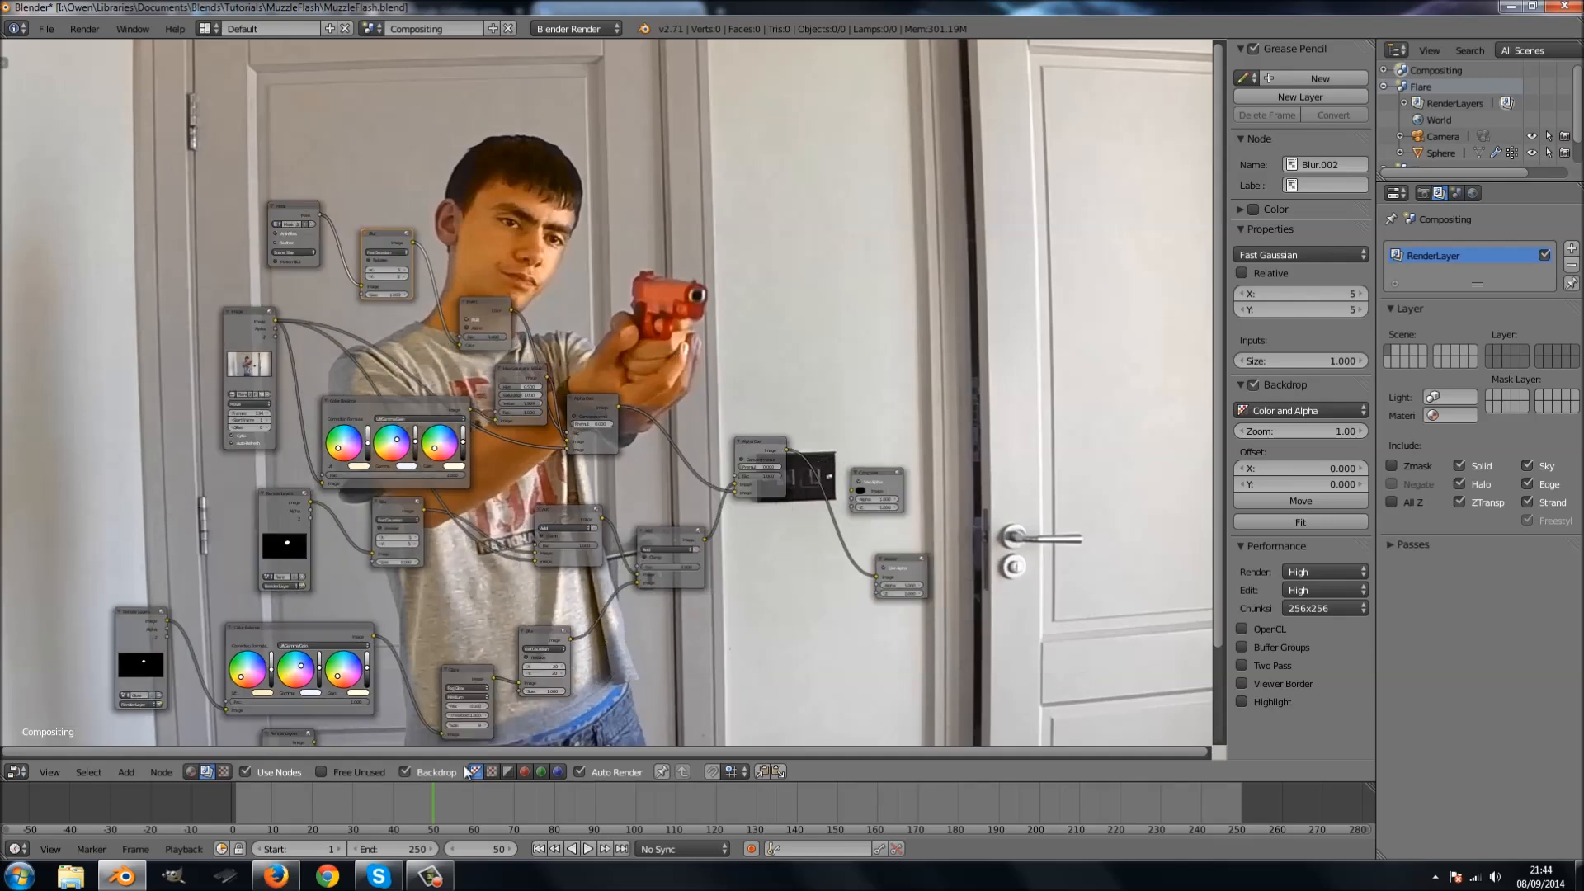
{"action": "middle_click_drag", "start_coordinate": [643, 578], "coordinate": [446, 340]}
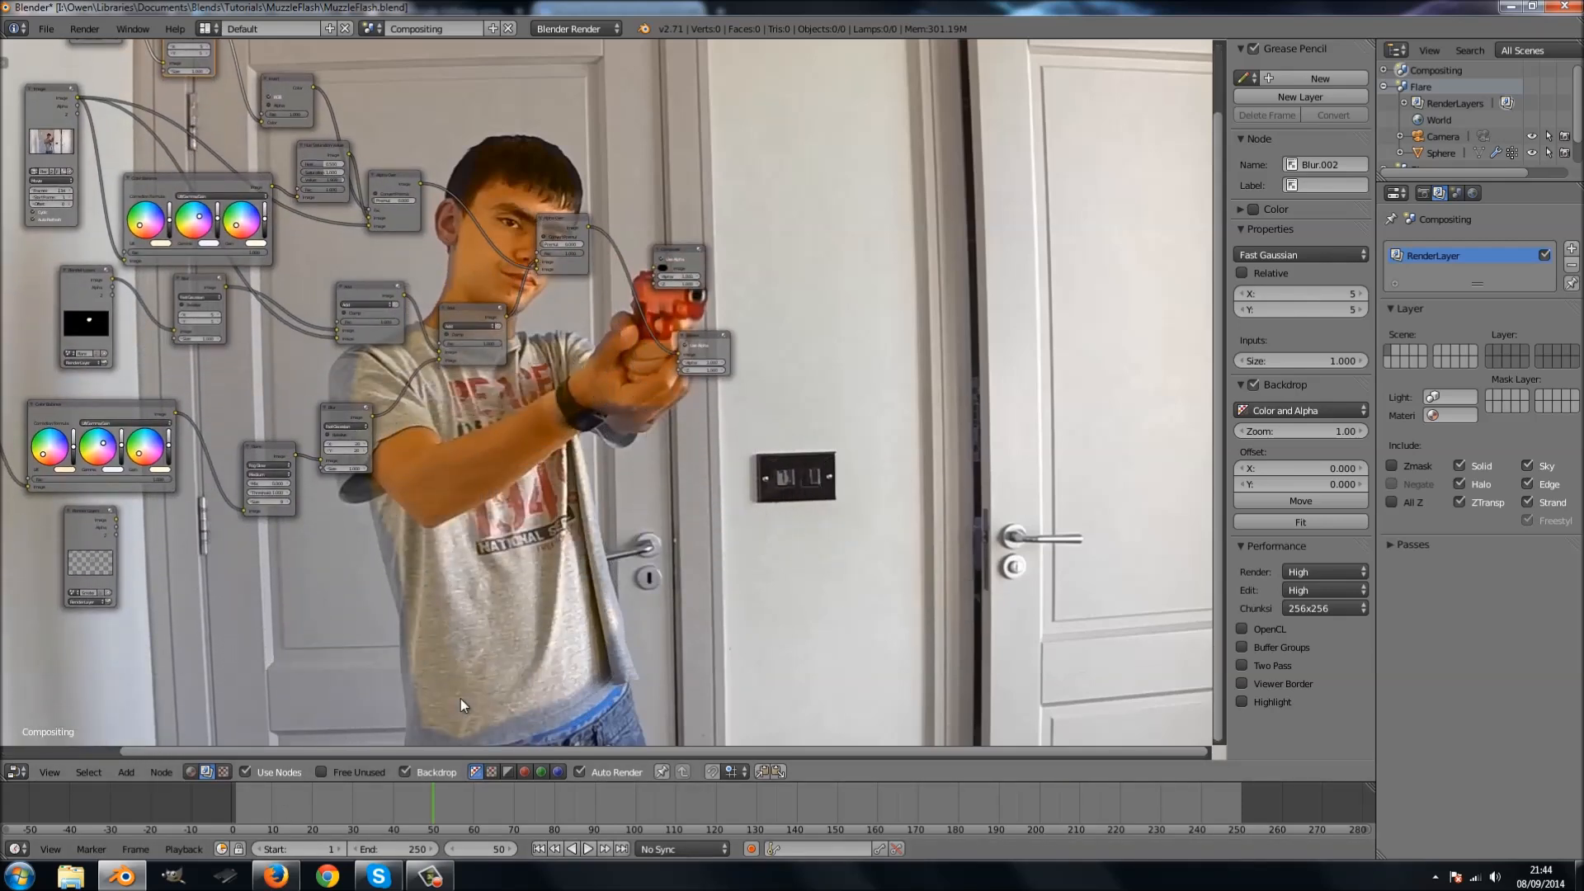
{"action": "middle_click_drag", "start_coordinate": [491, 656], "coordinate": [676, 786]}
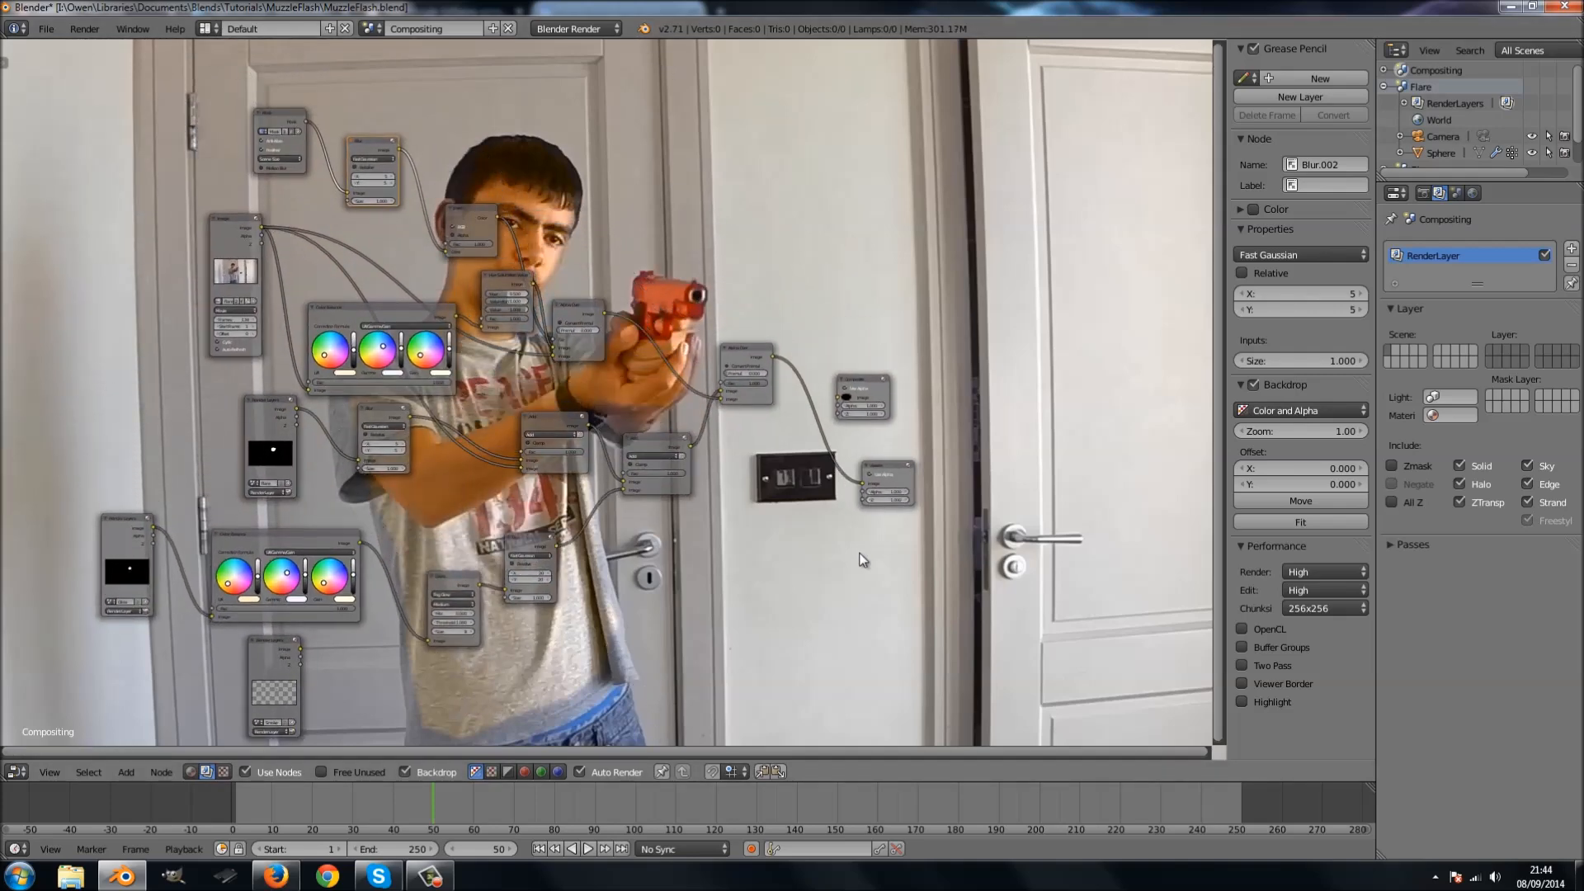
{"action": "scroll", "coordinate": [786, 615], "scroll_direction": "up", "scroll_amount": 5}
{"action": "scroll", "coordinate": [786, 616], "scroll_direction": "up", "scroll_amount": 4}
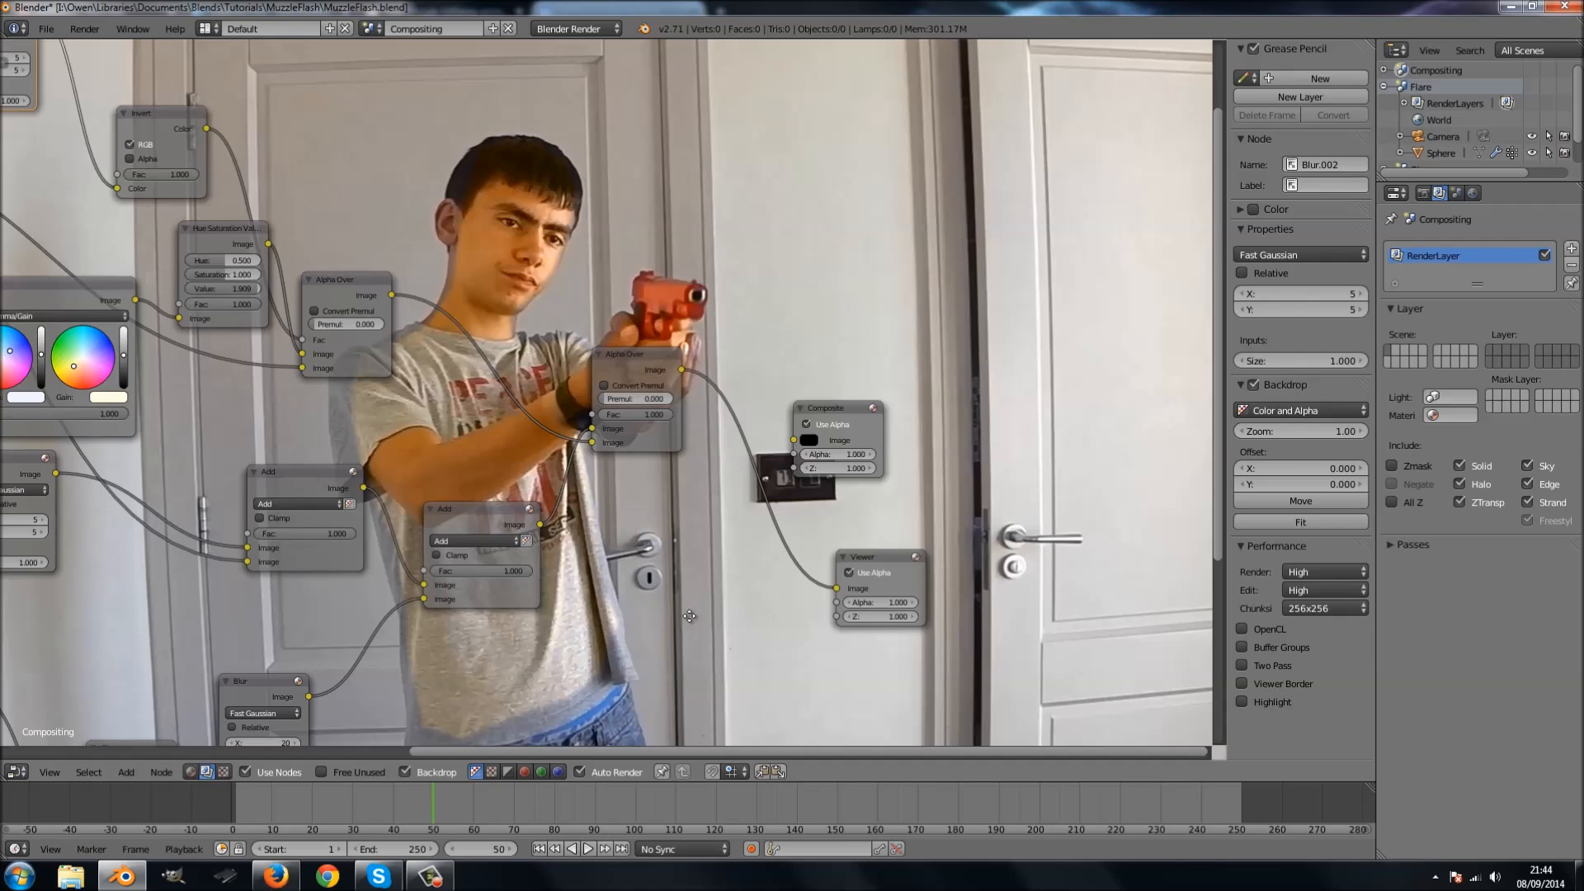
{"action": "scroll", "coordinate": [702, 592], "scroll_direction": "up", "scroll_amount": 1}
{"action": "middle_click_drag", "start_coordinate": [734, 579], "coordinate": [761, 524]}
{"action": "scroll", "coordinate": [755, 564], "scroll_direction": "down", "scroll_amount": 1}
{"action": "scroll", "coordinate": [755, 562], "scroll_direction": "down", "scroll_amount": 4}
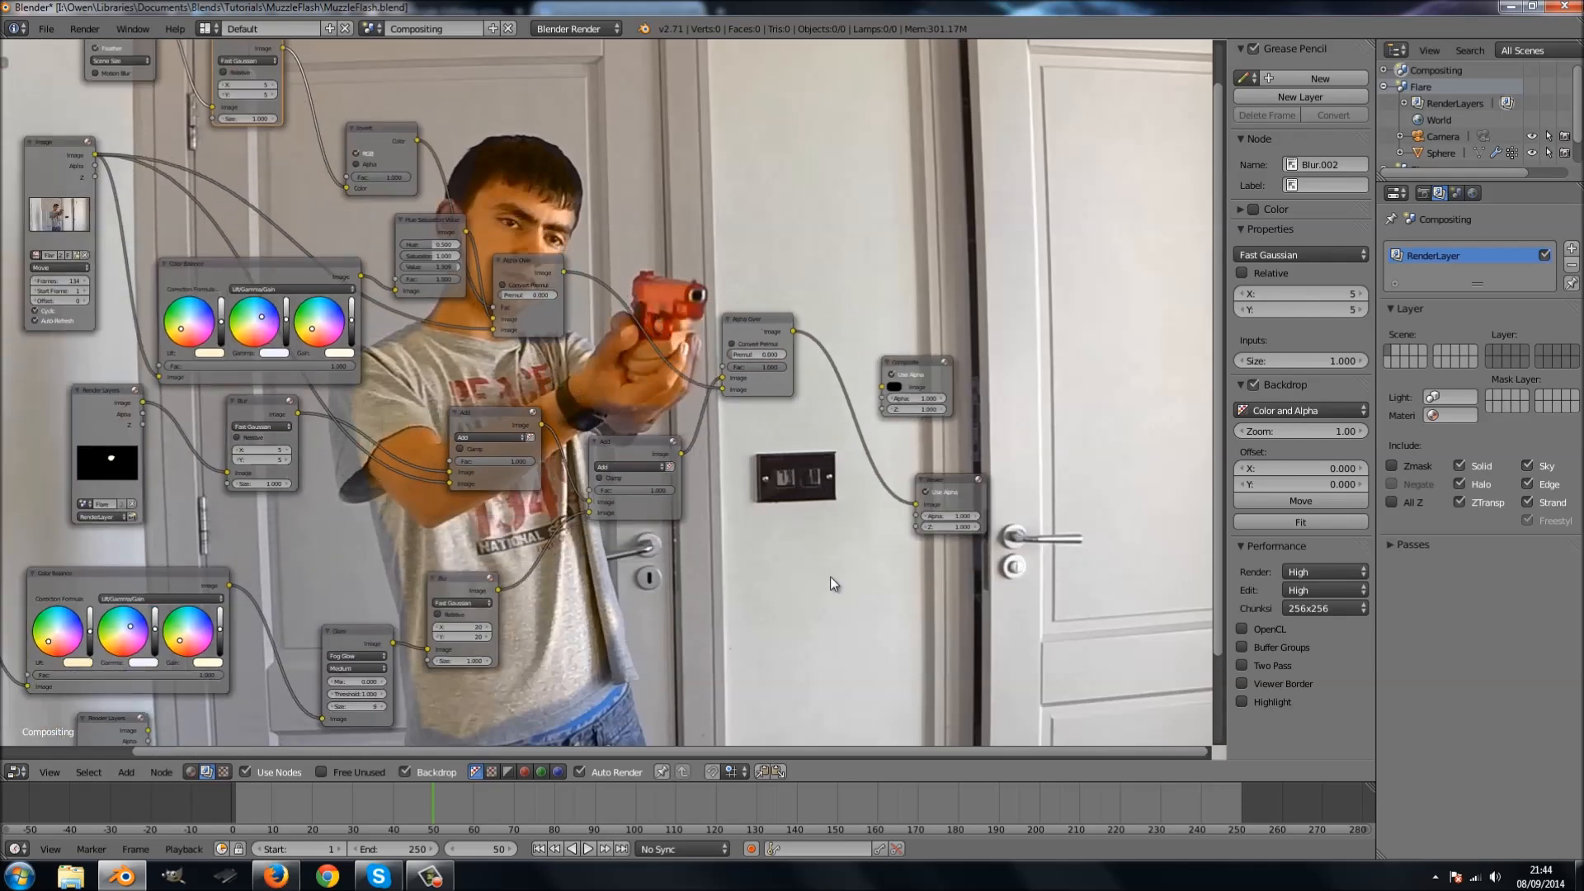
{"action": "middle_click_drag", "start_coordinate": [757, 735], "coordinate": [765, 517]}
{"action": "middle_click_drag", "start_coordinate": [526, 598], "coordinate": [571, 596]}
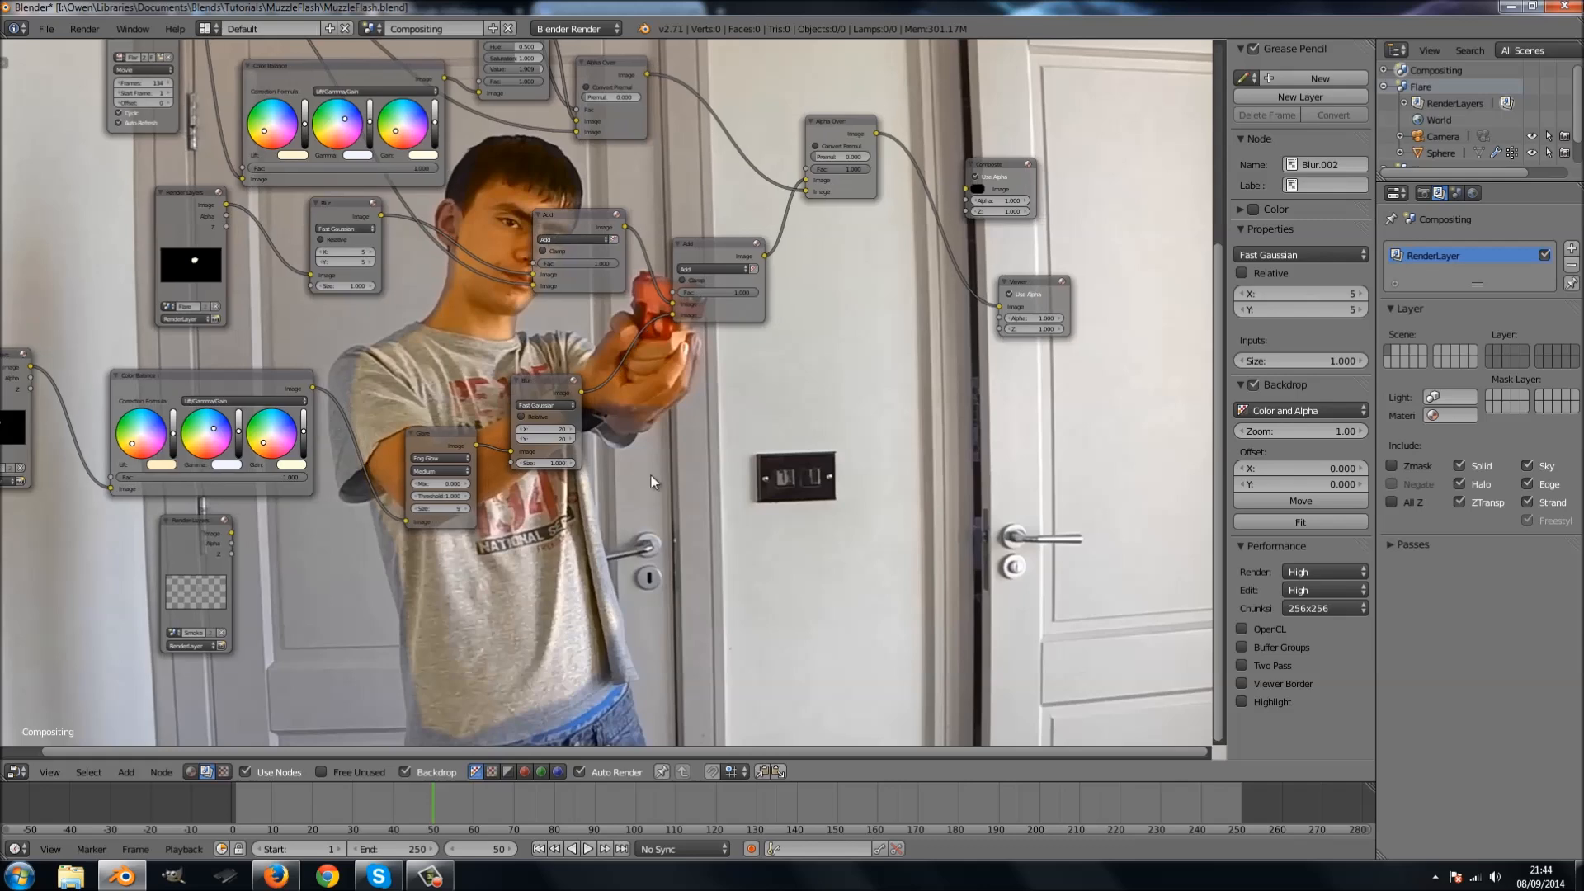
Duplicate the second Alpha Over node onto the link before the Viewer, and feed the smoke Render Layers image into its second image input.
{"action": "left_click", "coordinate": [719, 249]}
{"action": "left_click", "coordinate": [831, 132]}
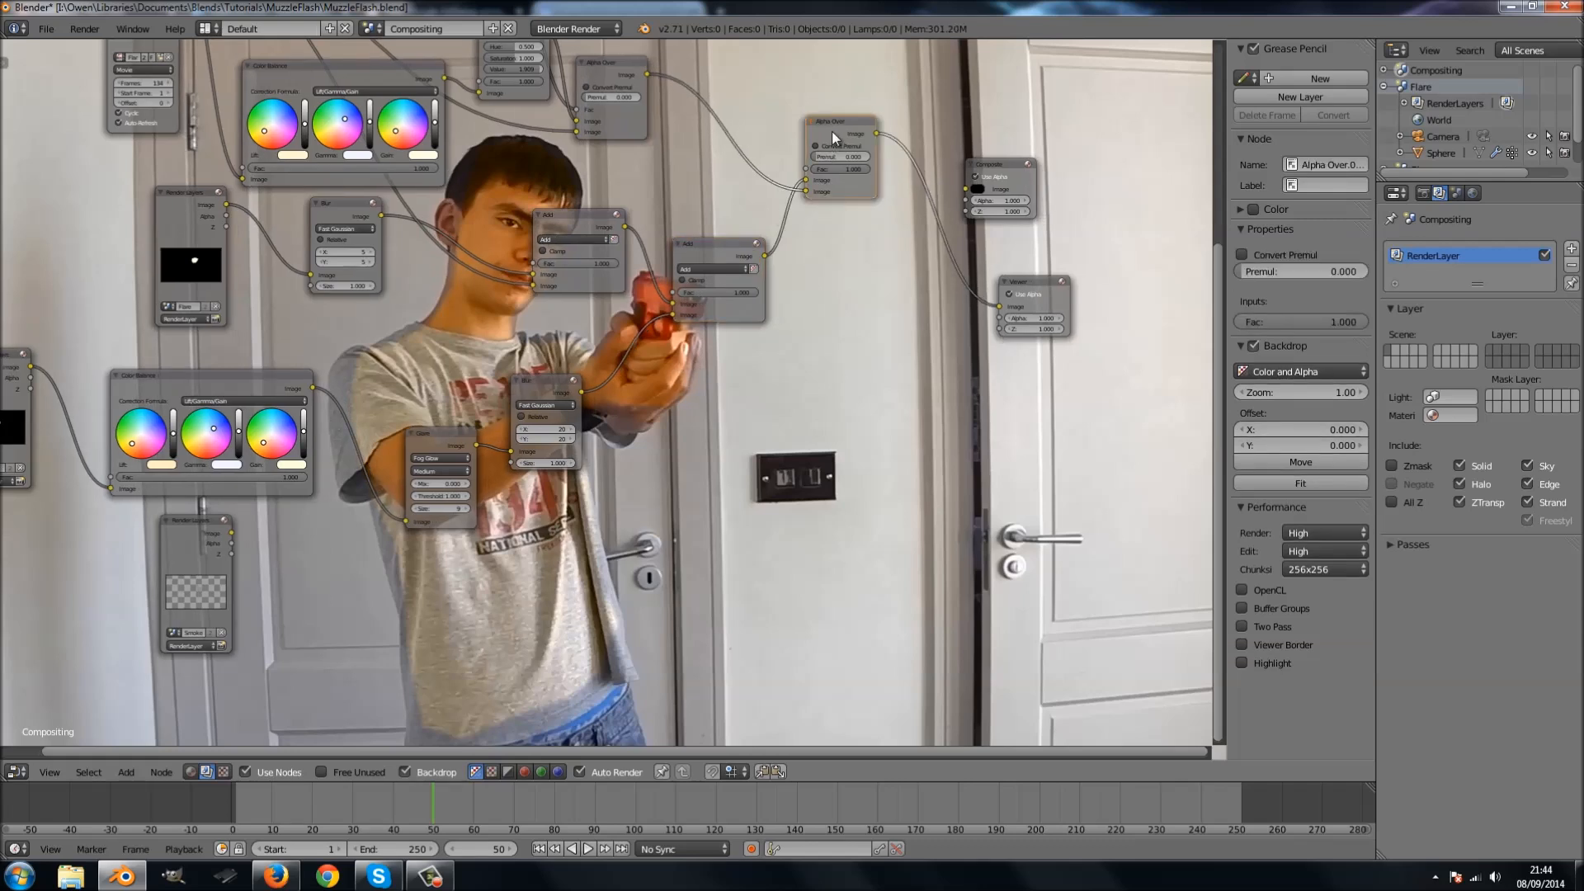
{"action": "key", "text": "shift+d"}
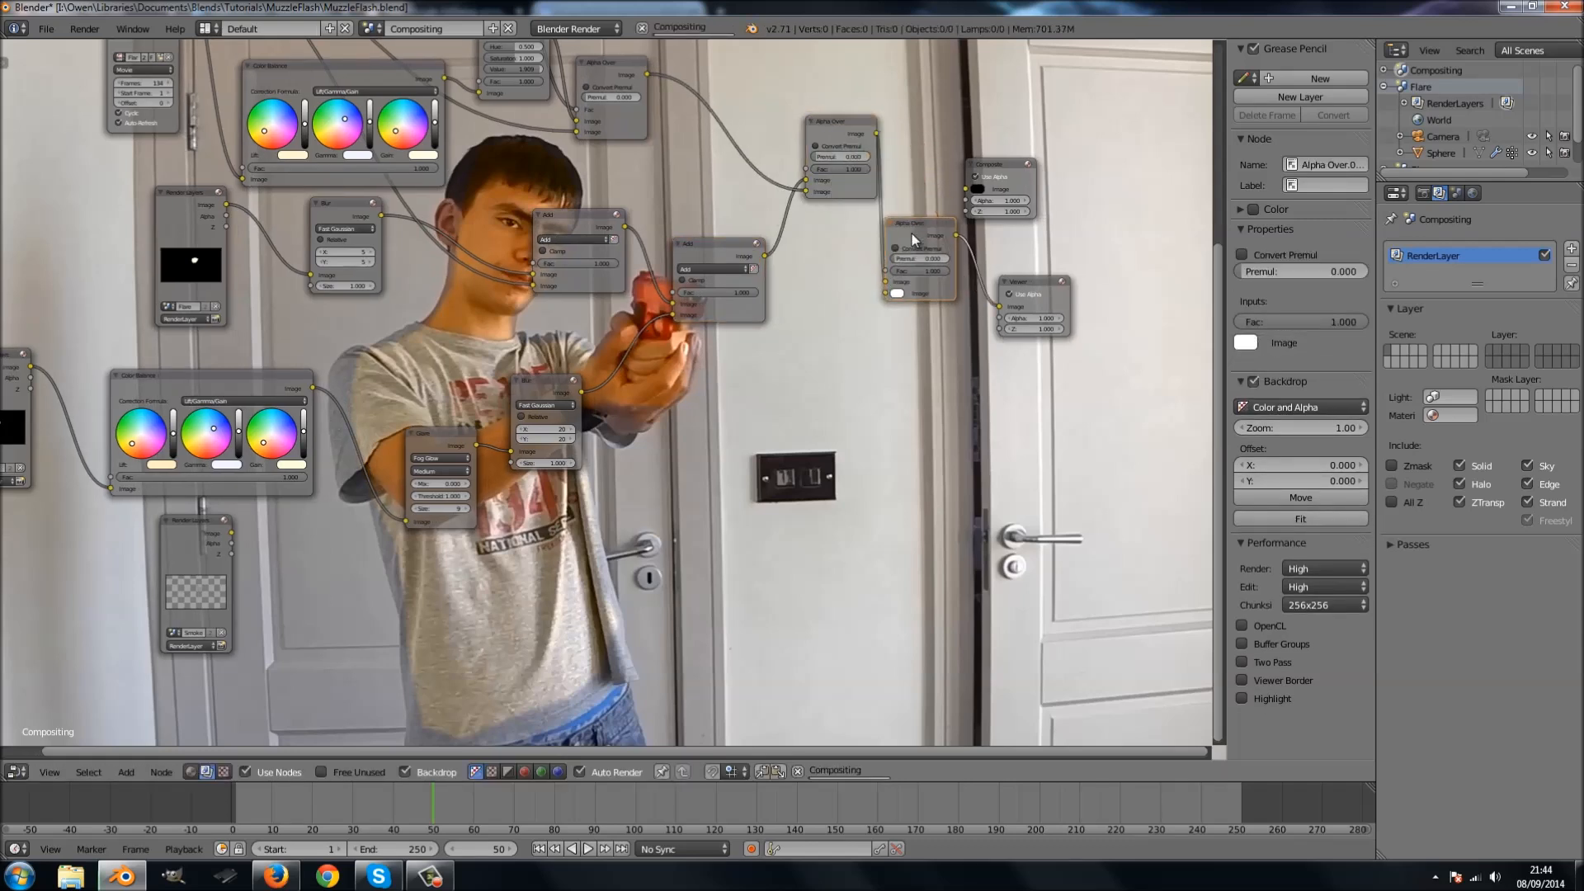
{"action": "left_click", "coordinate": [893, 288]}
{"action": "left_click_drag", "start_coordinate": [232, 534], "coordinate": [887, 292]}
Move the Viewer and Composite nodes farther from the new Alpha Over node to make room.
{"action": "middle_click_drag", "start_coordinate": [755, 495], "coordinate": [421, 619]}
{"action": "left_click_drag", "start_coordinate": [706, 407], "coordinate": [830, 426]}
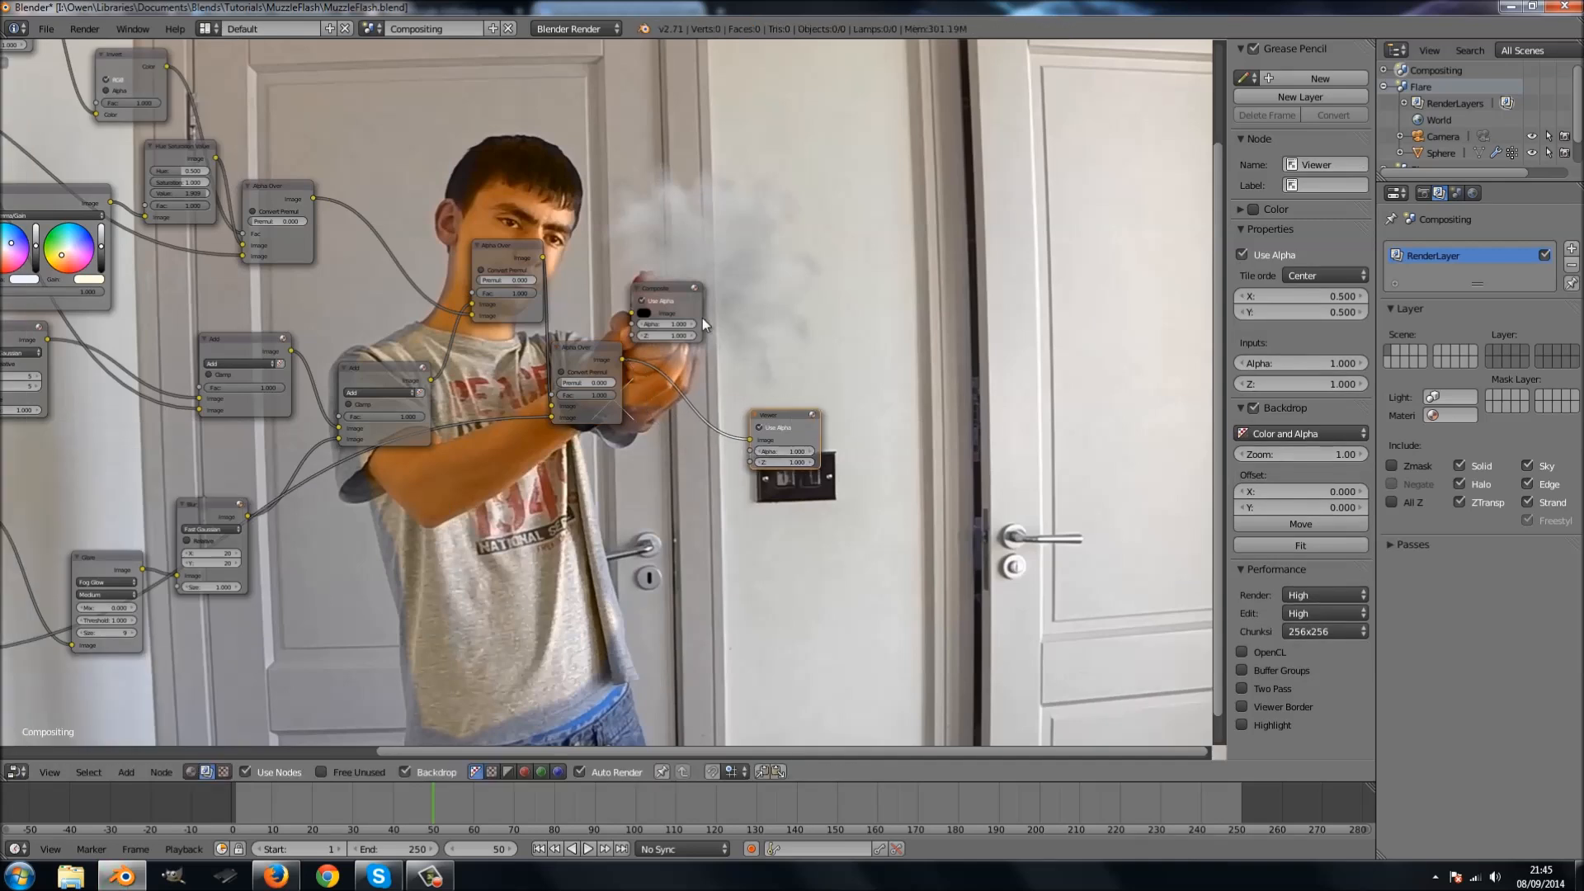
{"action": "left_click_drag", "start_coordinate": [667, 289], "coordinate": [839, 291]}
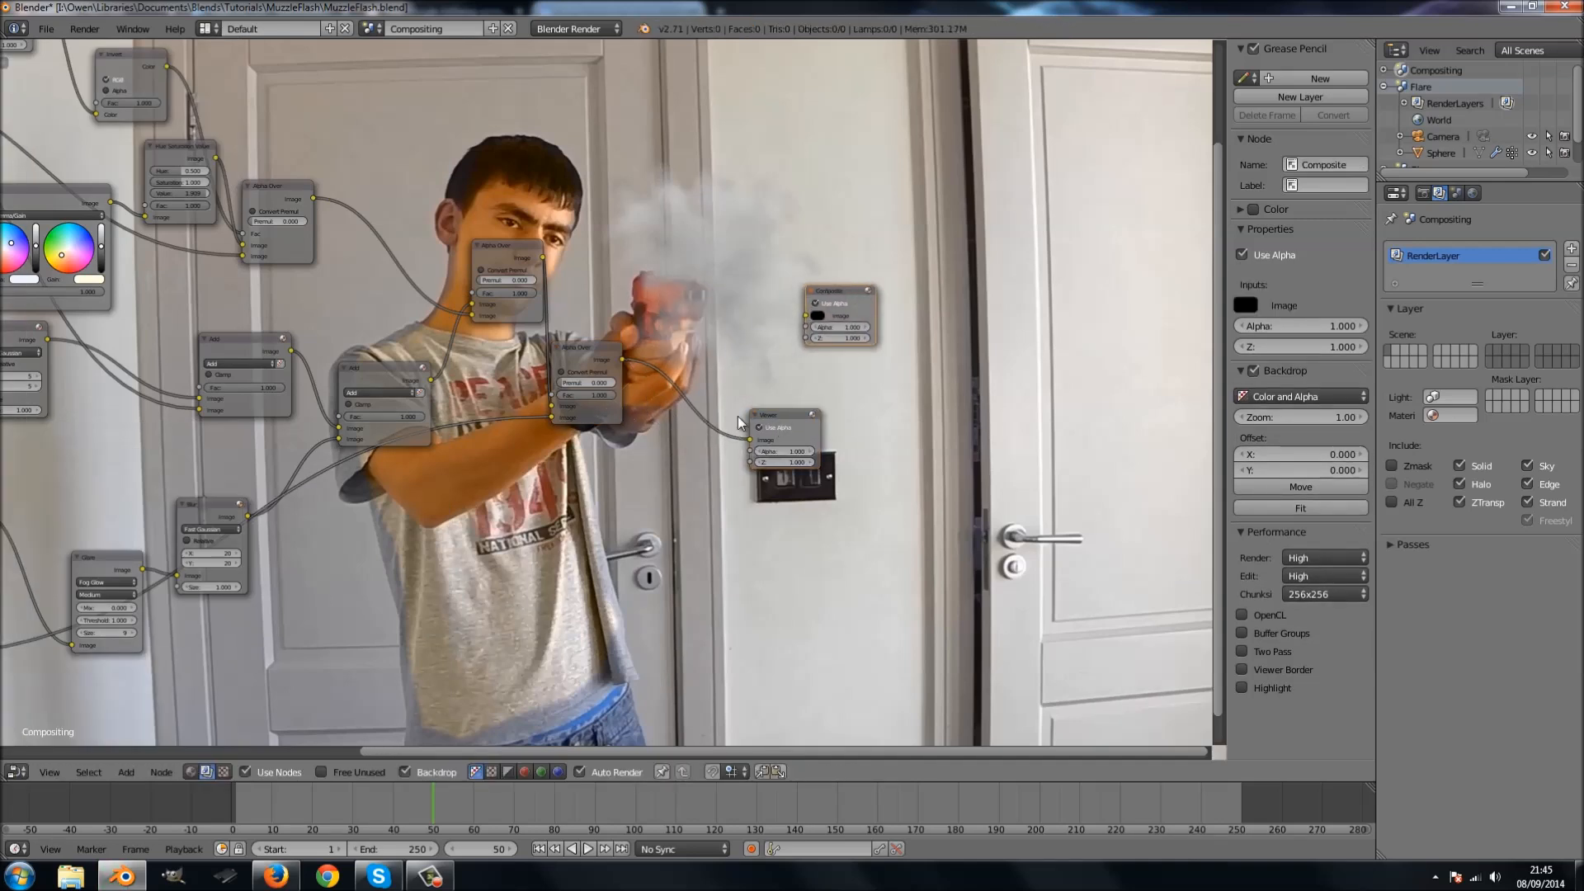
{"action": "key", "text": "g"}
{"action": "left_click", "coordinate": [635, 376]}
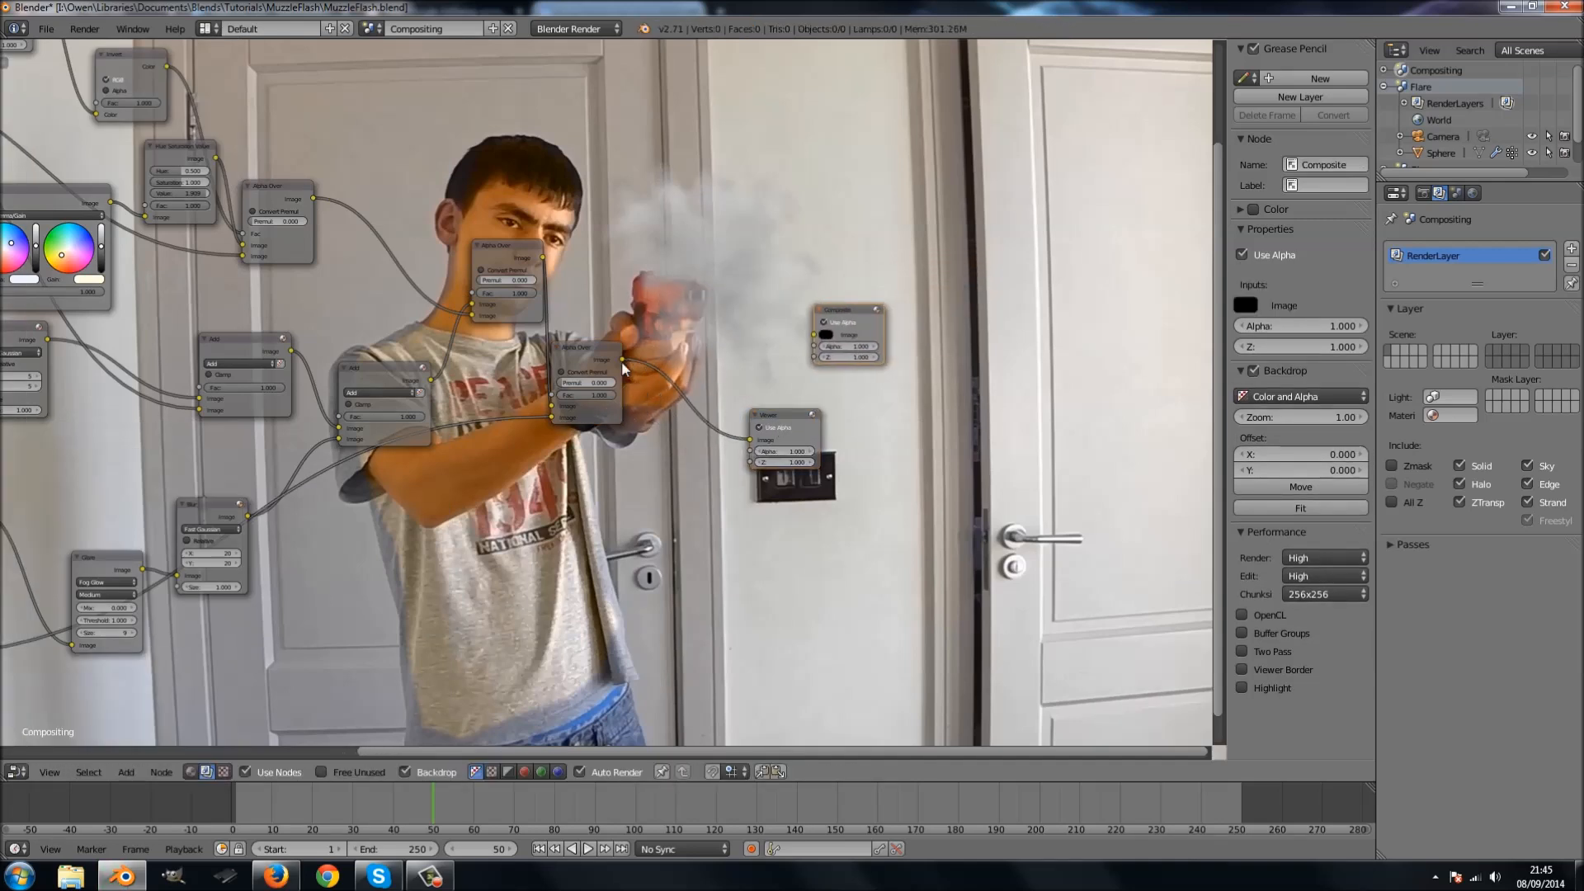
Try the Convert Premul option on the smoke's Alpha Over node.
{"action": "left_click", "coordinate": [611, 363]}
{"action": "scroll", "coordinate": [799, 343], "scroll_direction": "up", "scroll_amount": 3}
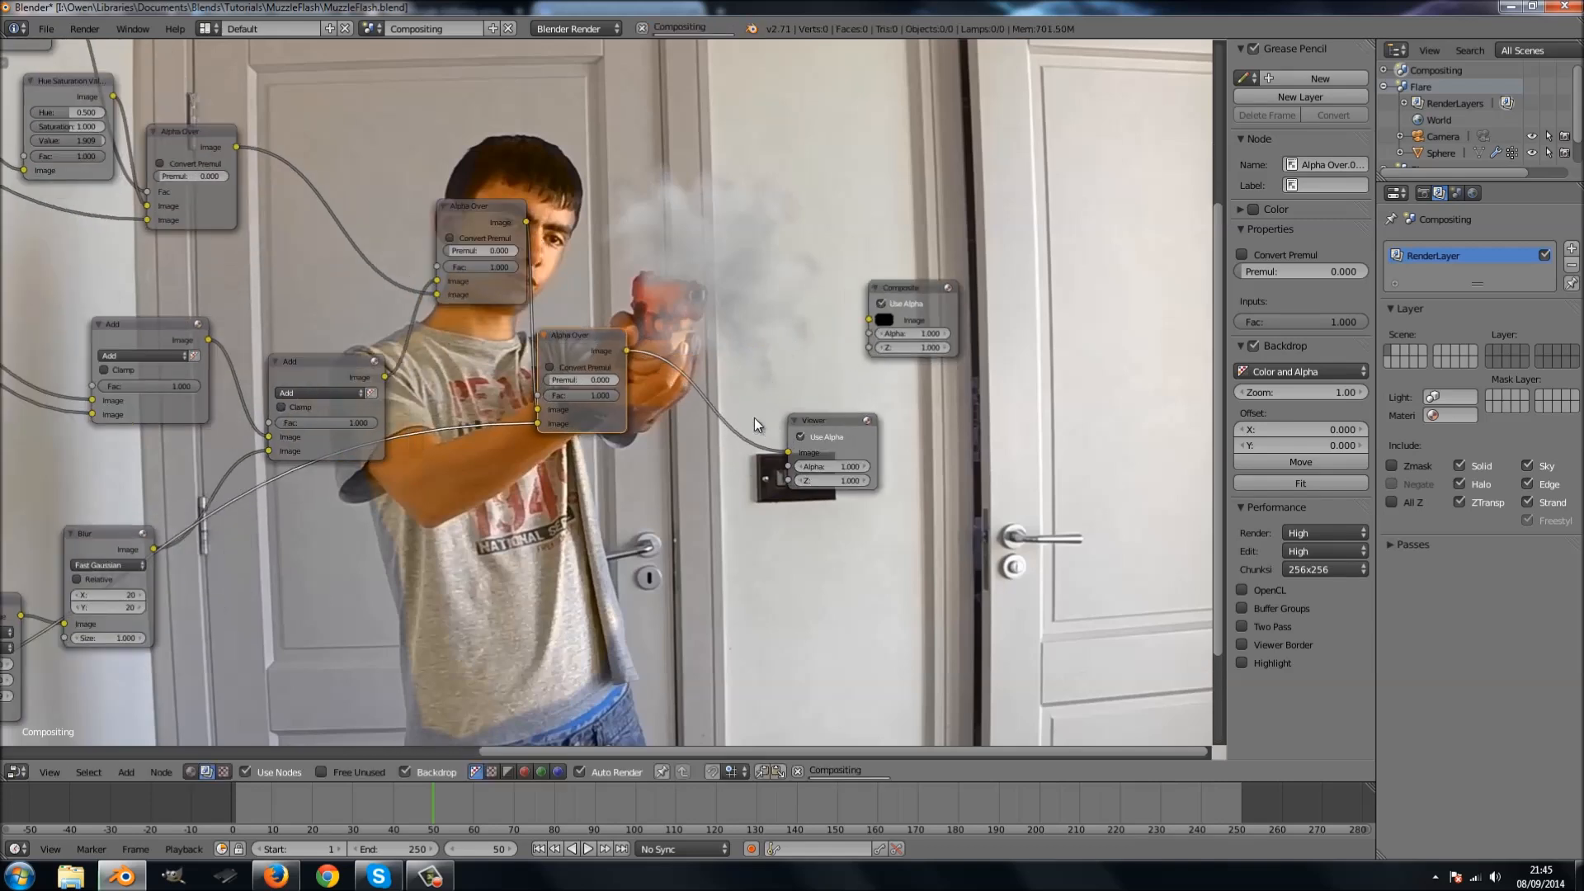
{"action": "left_click", "coordinate": [541, 363]}
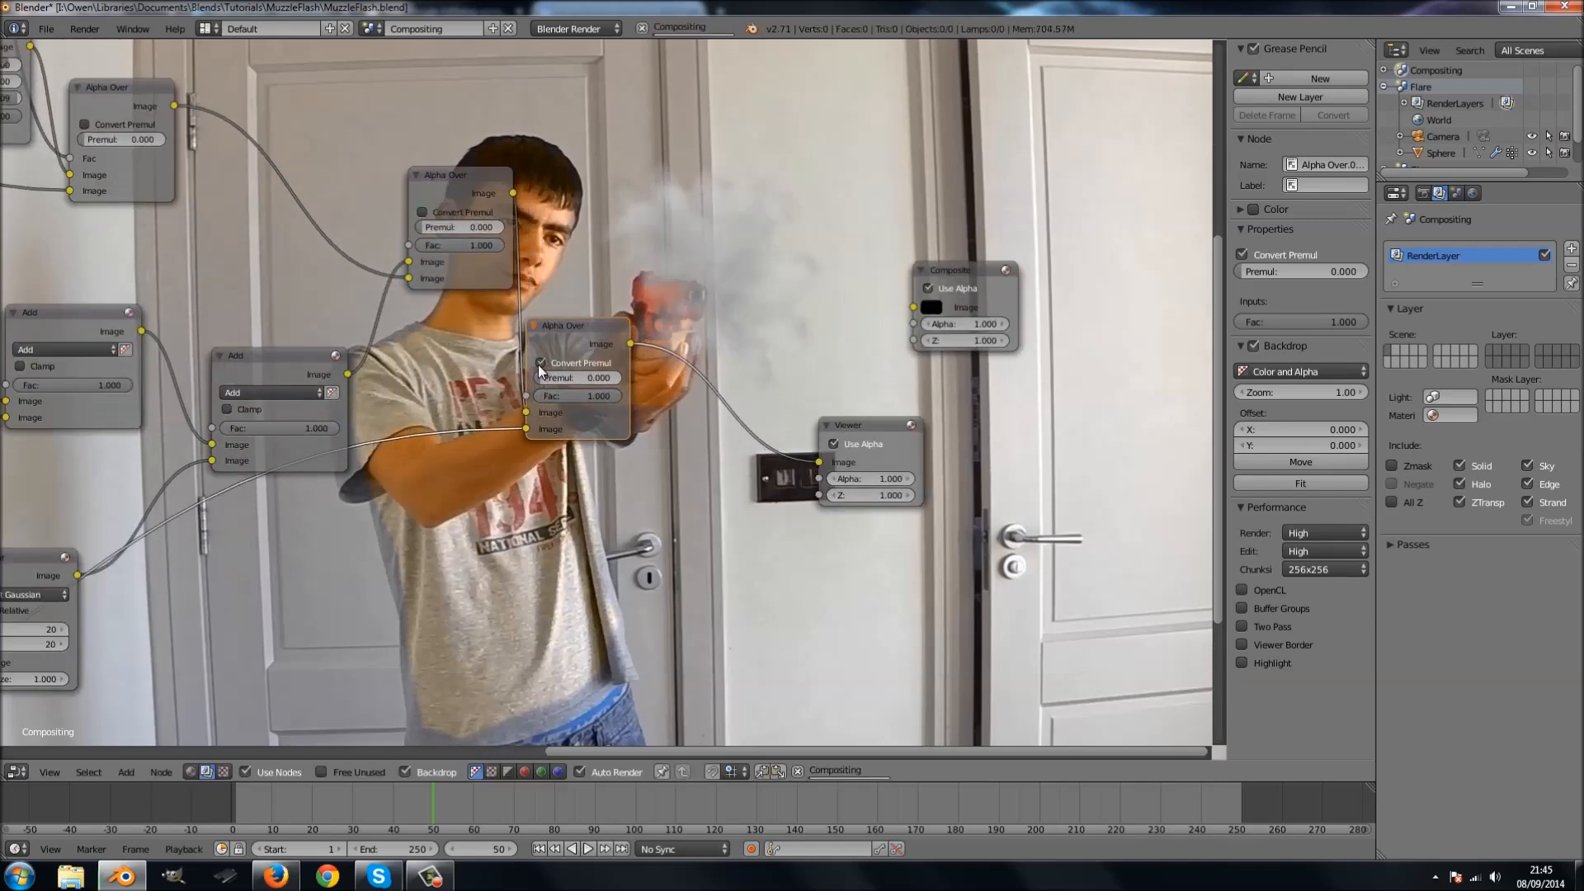
{"action": "left_click", "coordinate": [540, 363]}
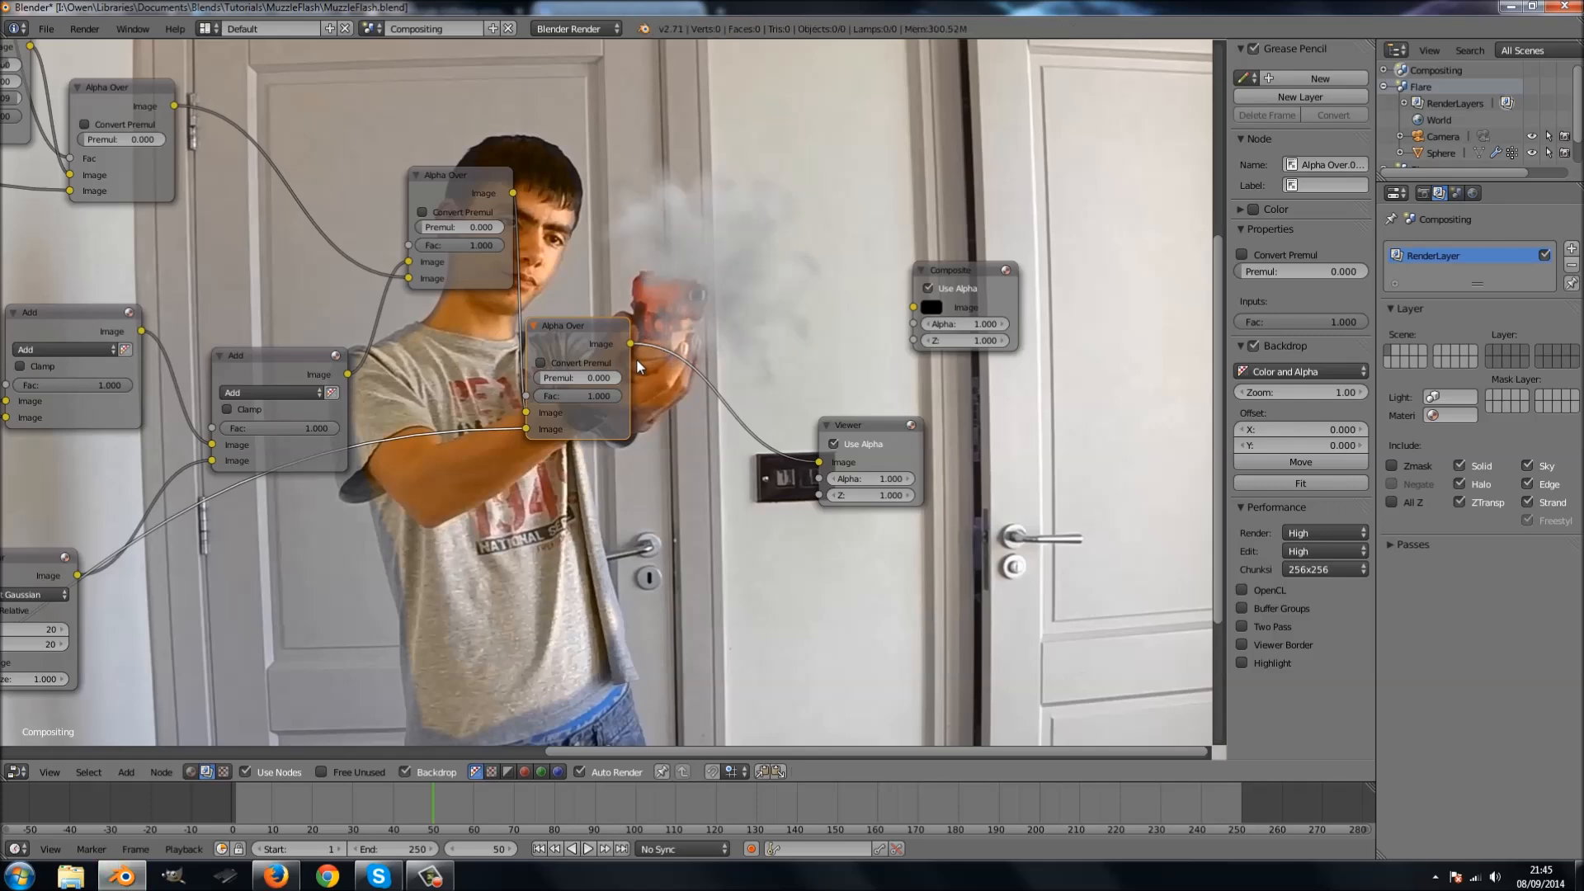
Duplicate the glow's Color Balance node and insert the copy on the link between the smoke Render Layers and the last Alpha Over.
{"action": "scroll", "coordinate": [697, 333], "scroll_direction": "down", "scroll_amount": 1}
{"action": "scroll", "coordinate": [696, 333], "scroll_direction": "up", "scroll_amount": 1}
{"action": "mouse_move", "coordinate": [764, 340]}
{"action": "middle_mouse_down"}
{"action": "mouse_move", "coordinate": [764, 270]}
{"action": "mouse_move", "coordinate": [706, 361]}
{"action": "mouse_move", "coordinate": [702, 465]}
{"action": "mouse_move", "coordinate": [792, 348]}
{"action": "middle_mouse_up"}
{"action": "scroll", "coordinate": [791, 348], "scroll_direction": "down", "scroll_amount": 1}
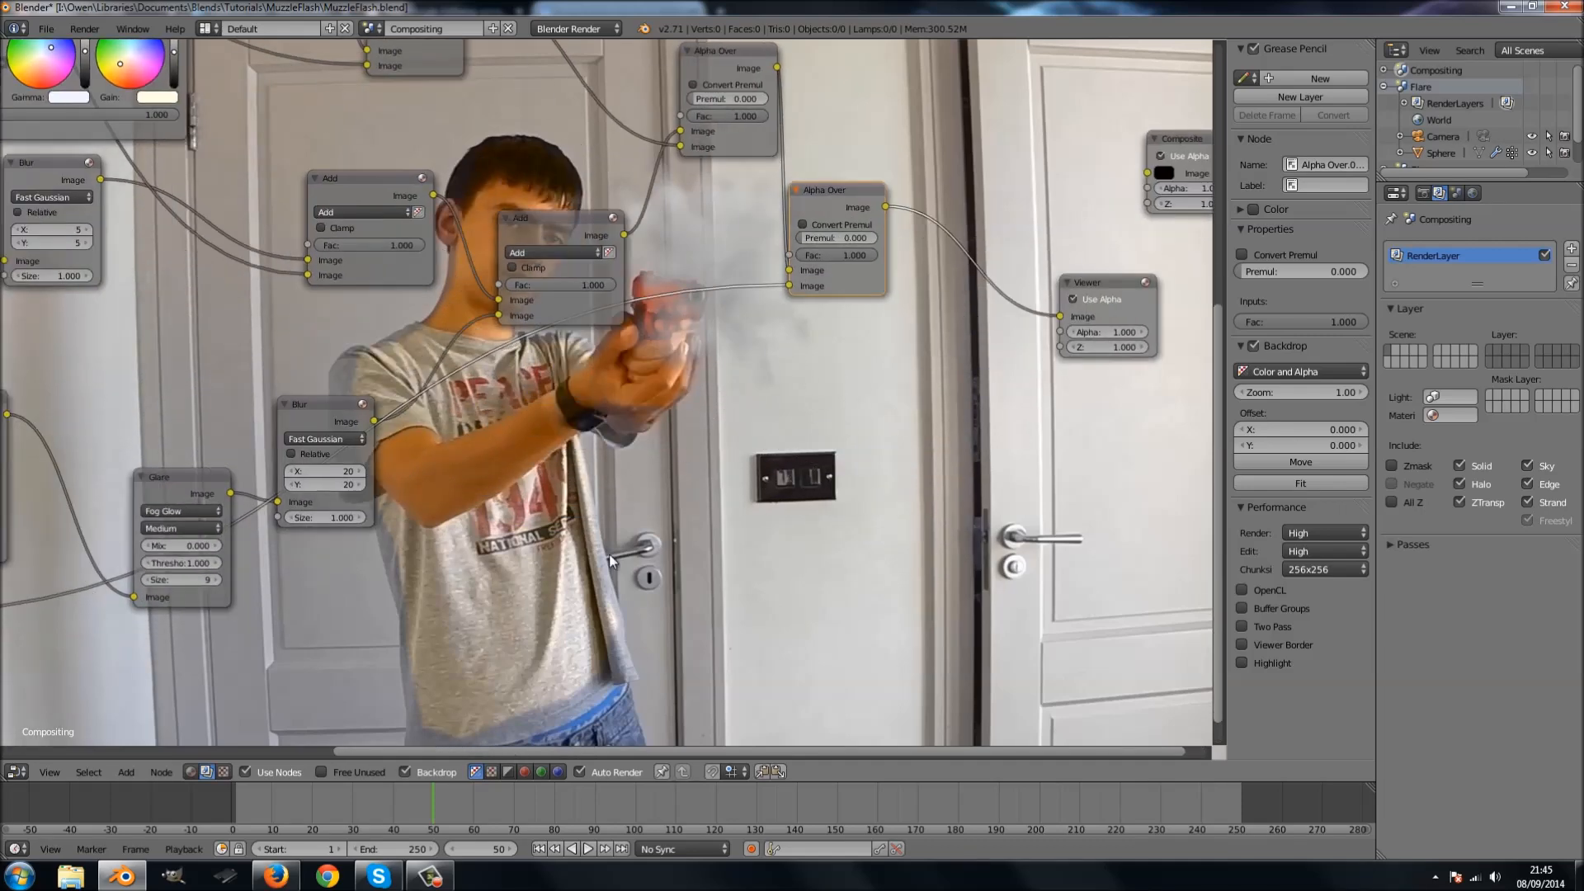
{"action": "middle_click_drag", "start_coordinate": [609, 554], "coordinate": [895, 546]}
{"action": "scroll", "coordinate": [706, 482], "scroll_direction": "down", "scroll_amount": 2}
{"action": "scroll", "coordinate": [608, 543], "scroll_direction": "down", "scroll_amount": 2}
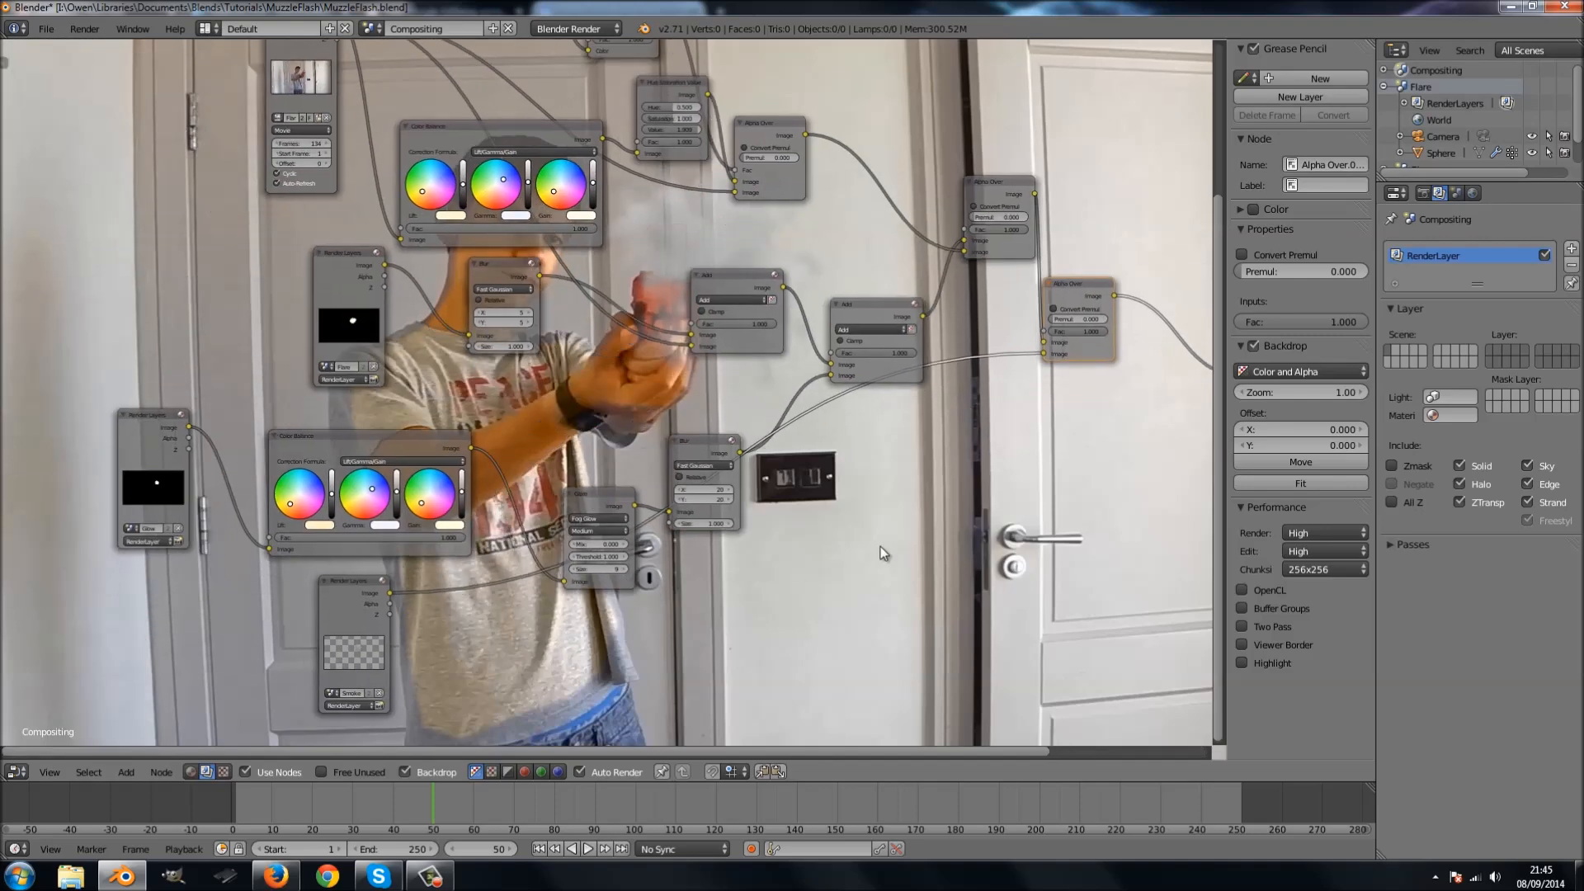
{"action": "left_click", "coordinate": [354, 439]}
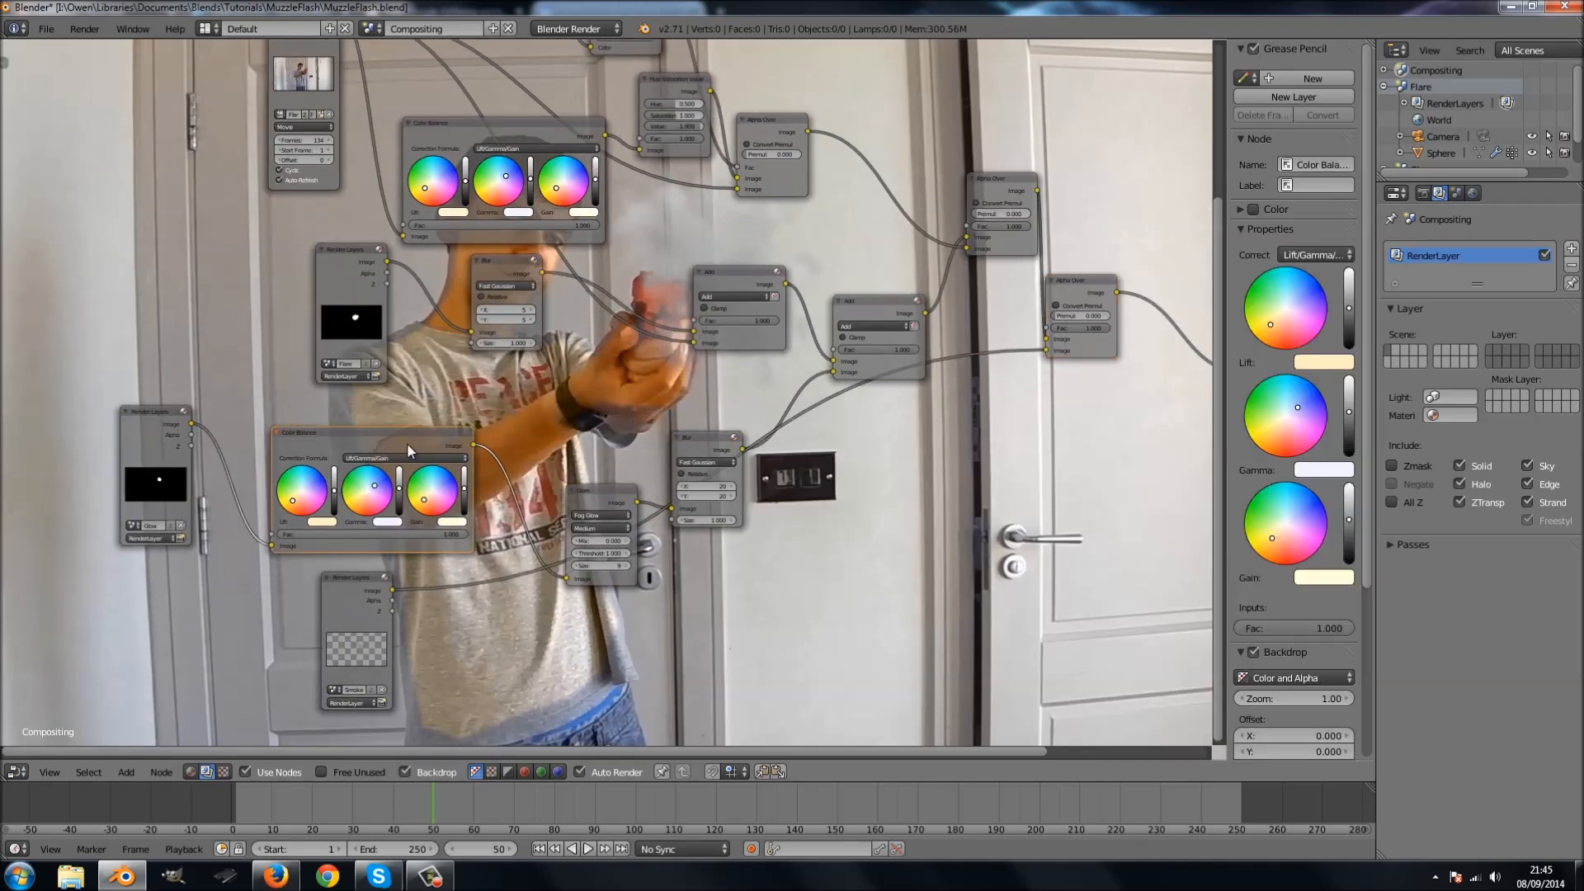
{"action": "key", "text": "shift+d"}
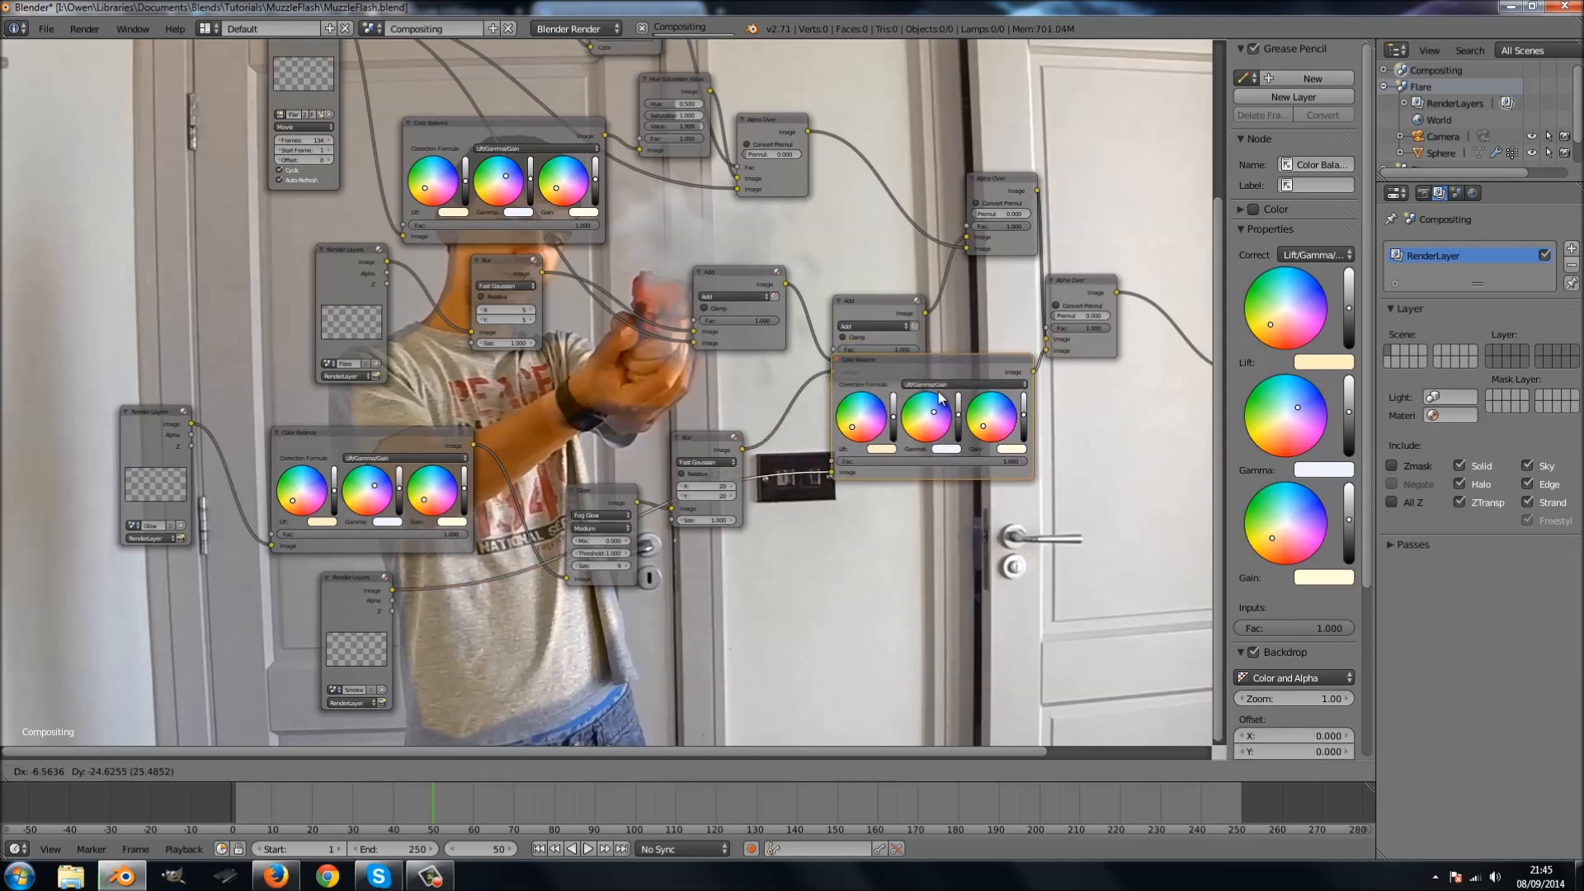
{"action": "left_click", "coordinate": [870, 475]}
Reduce the Fac of the smoke's Color Balance node to 0.651.
{"action": "middle_click_drag", "start_coordinate": [958, 449], "coordinate": [628, 315]}
{"action": "scroll", "coordinate": [623, 371], "scroll_direction": "up", "scroll_amount": 3}
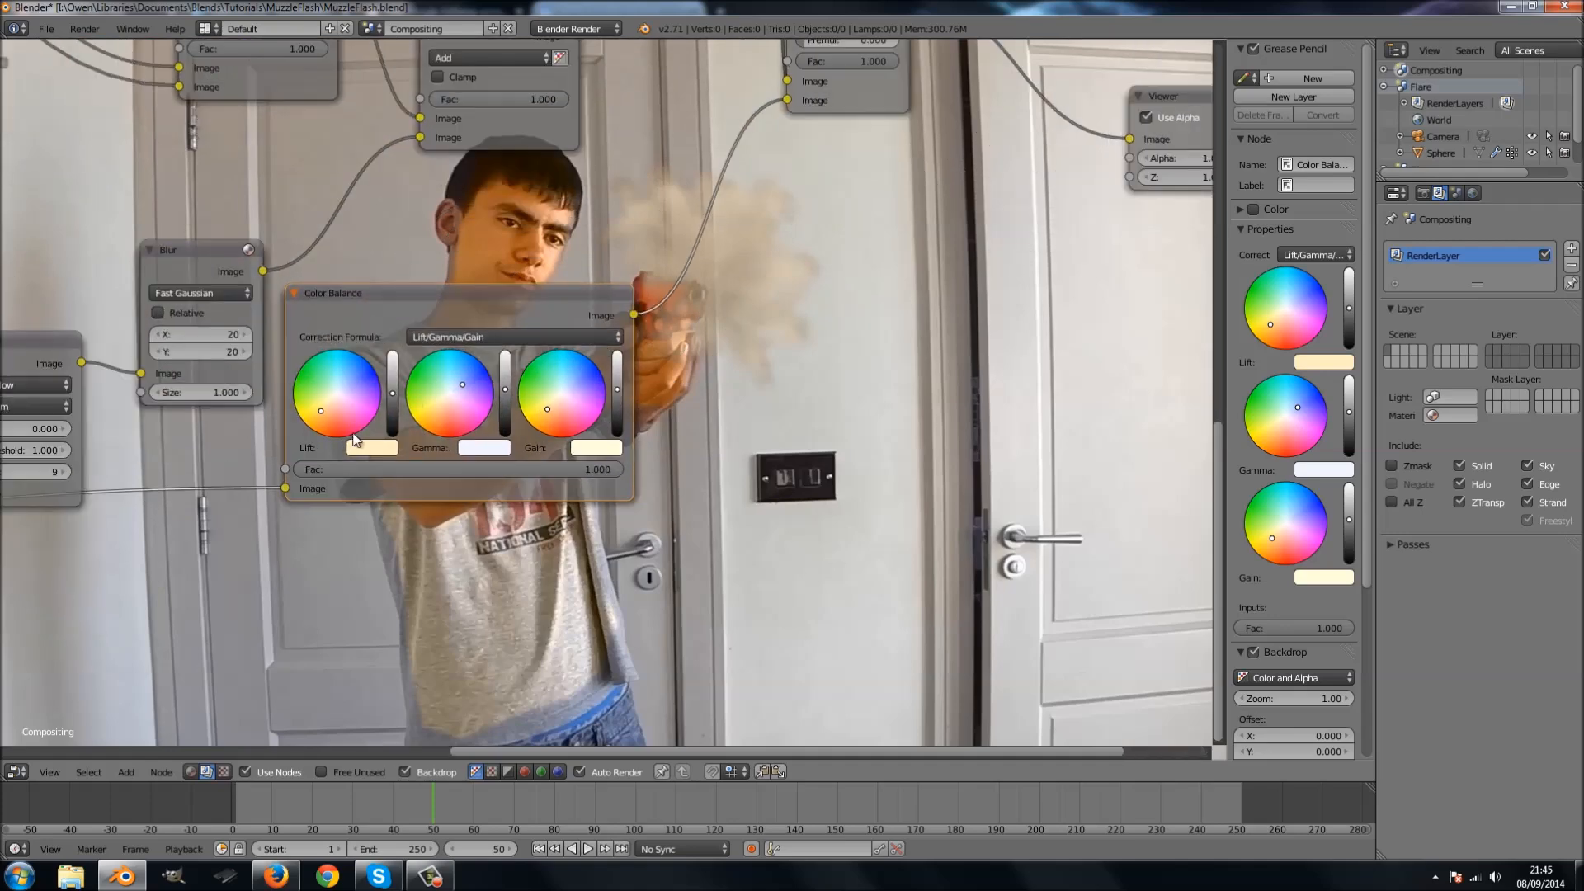
{"action": "left_click_drag", "start_coordinate": [454, 464], "coordinate": [269, 456]}
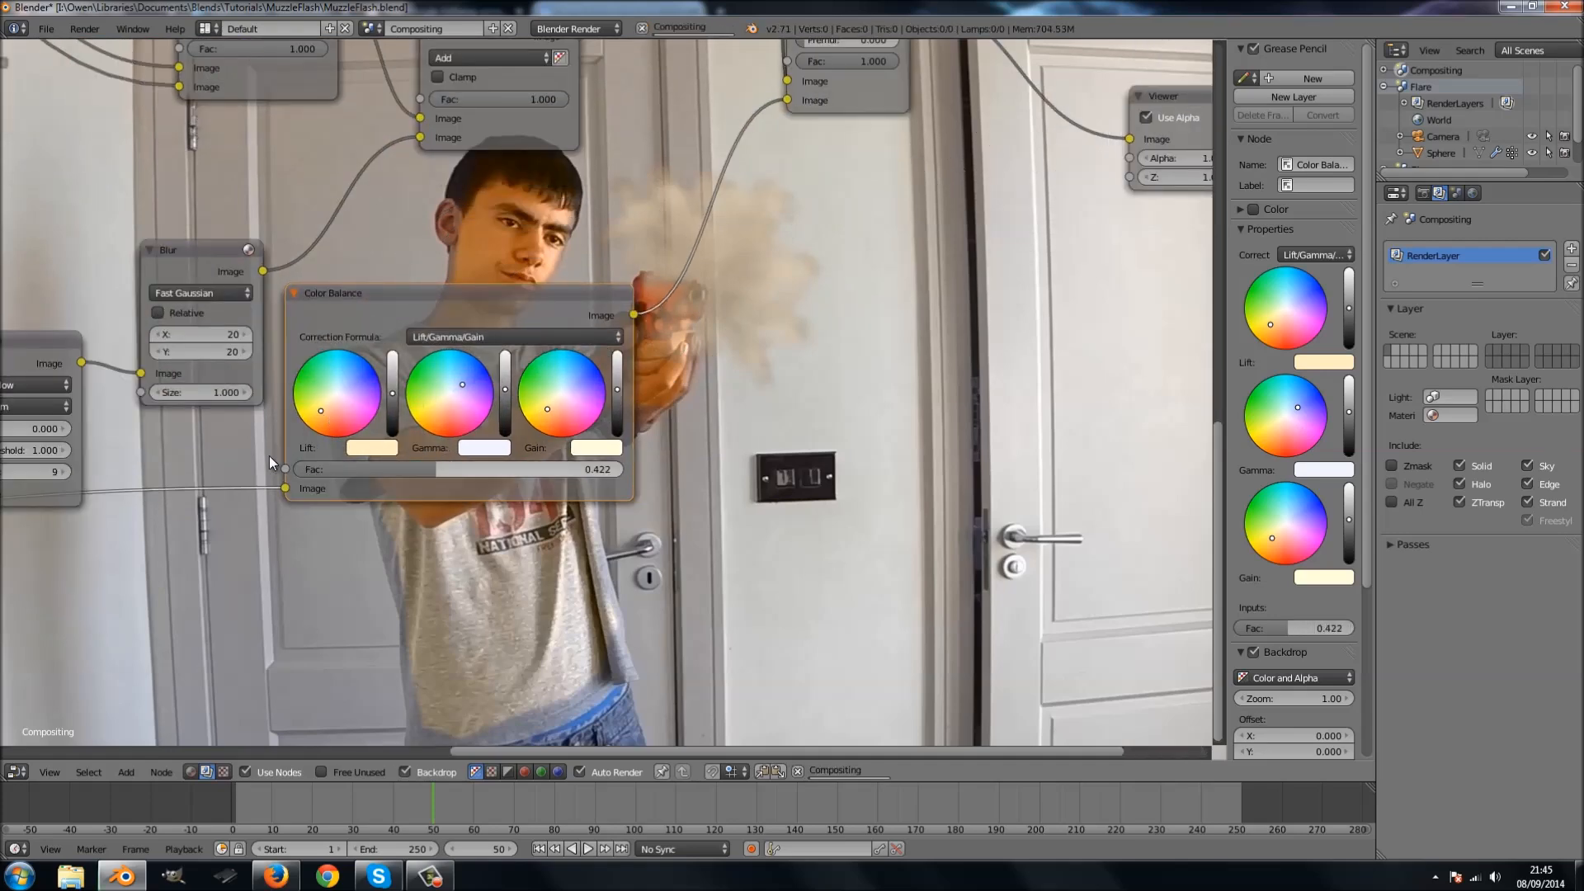
{"action": "left_click_drag", "start_coordinate": [436, 473], "coordinate": [508, 476]}
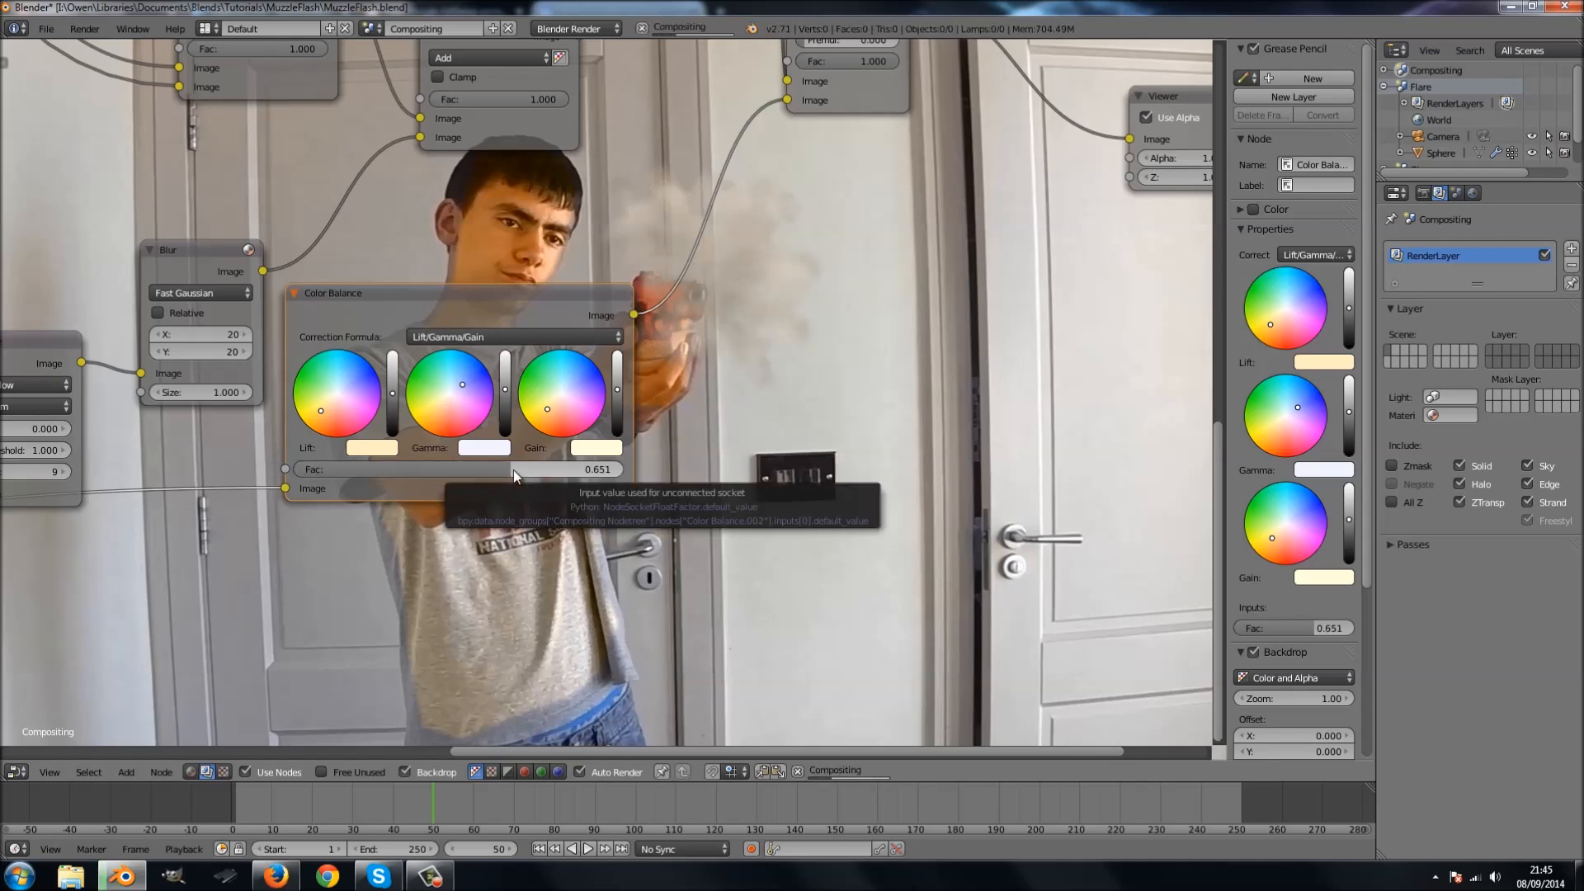
Soften the smoke Color Balance's lift to a pale orange tint and push its gain toward a warmer yellow.
{"action": "left_click", "coordinate": [322, 411]}
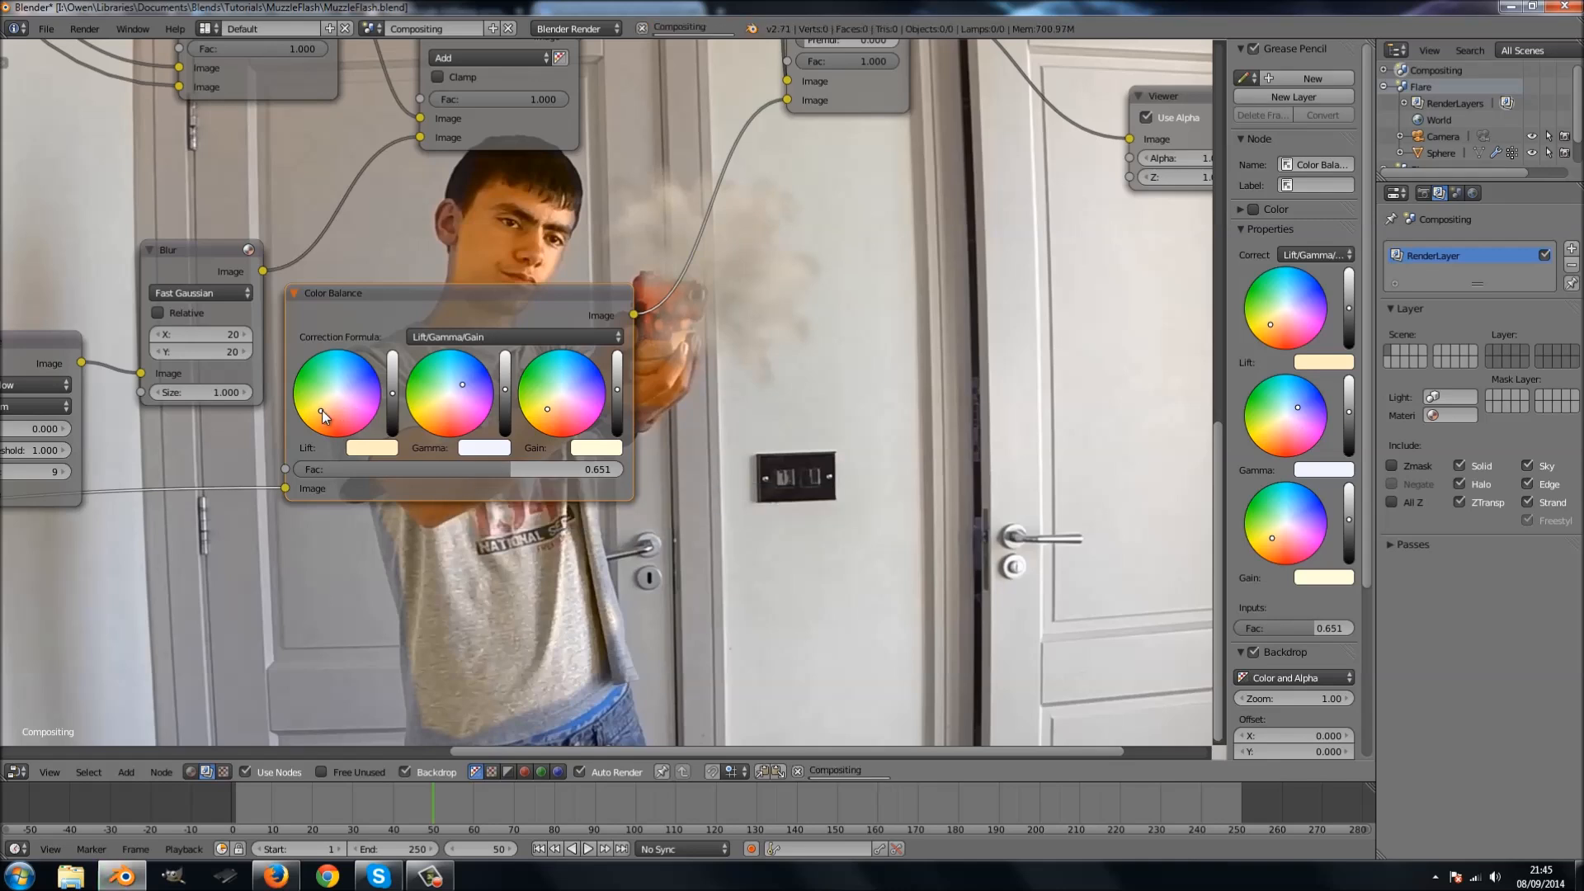
{"action": "left_click_drag", "start_coordinate": [328, 407], "coordinate": [331, 408]}
{"action": "scroll", "coordinate": [863, 402], "scroll_direction": "down", "scroll_amount": 1}
{"action": "middle_click_drag", "start_coordinate": [864, 402], "coordinate": [778, 343]}
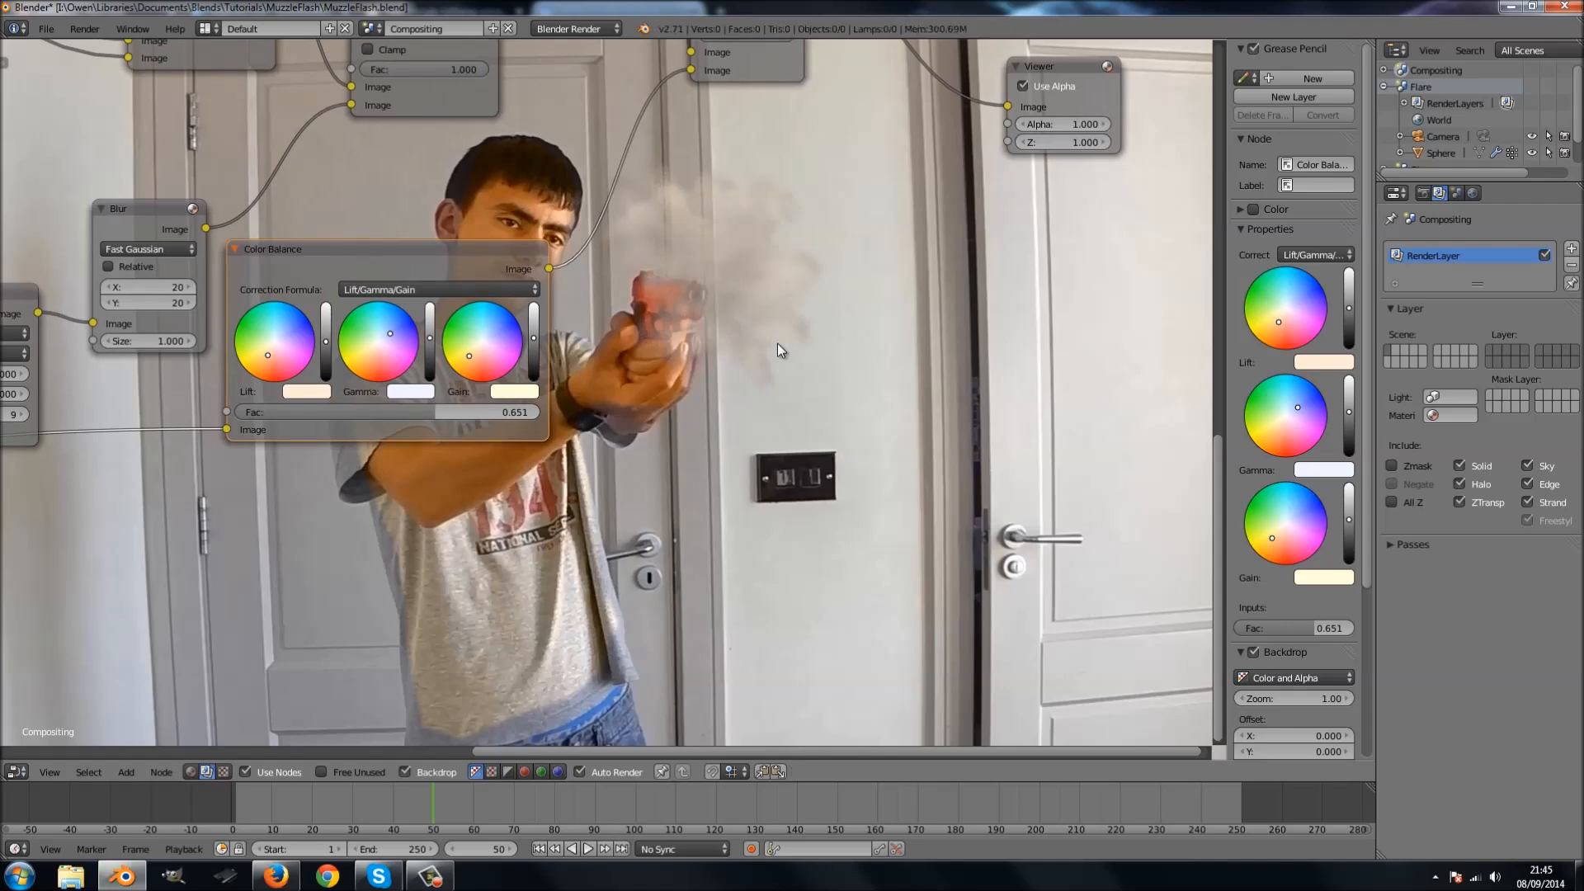
{"action": "scroll", "coordinate": [777, 343], "scroll_direction": "down", "scroll_amount": 2}
{"action": "scroll", "coordinate": [778, 343], "scroll_direction": "down", "scroll_amount": 4}
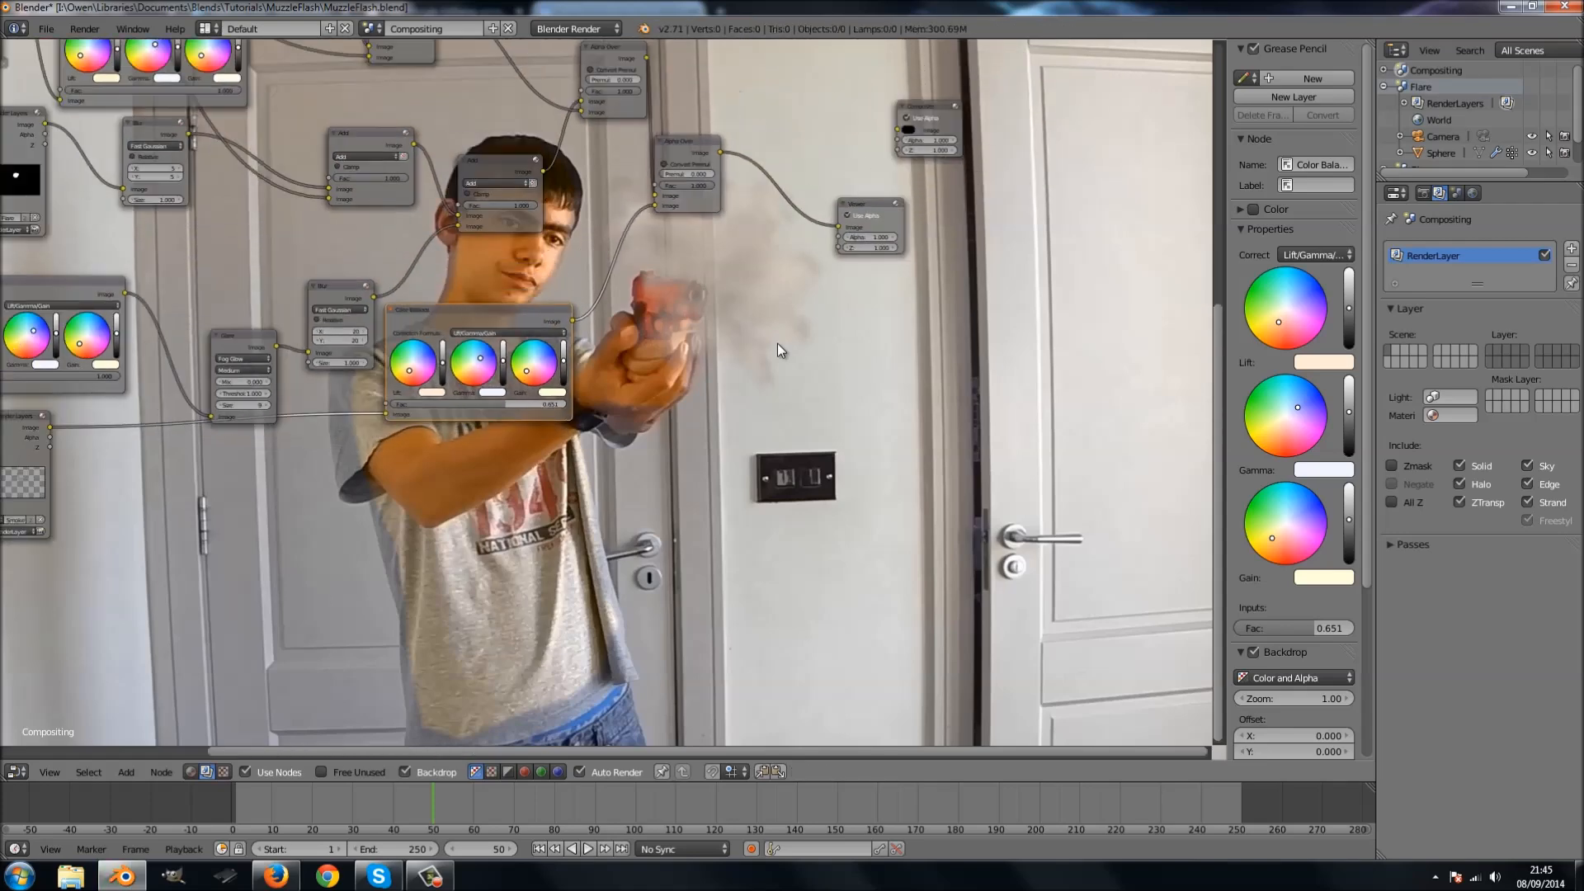
{"action": "middle_click_drag", "start_coordinate": [730, 363], "coordinate": [720, 378]}
{"action": "scroll", "coordinate": [719, 378], "scroll_direction": "up", "scroll_amount": 3}
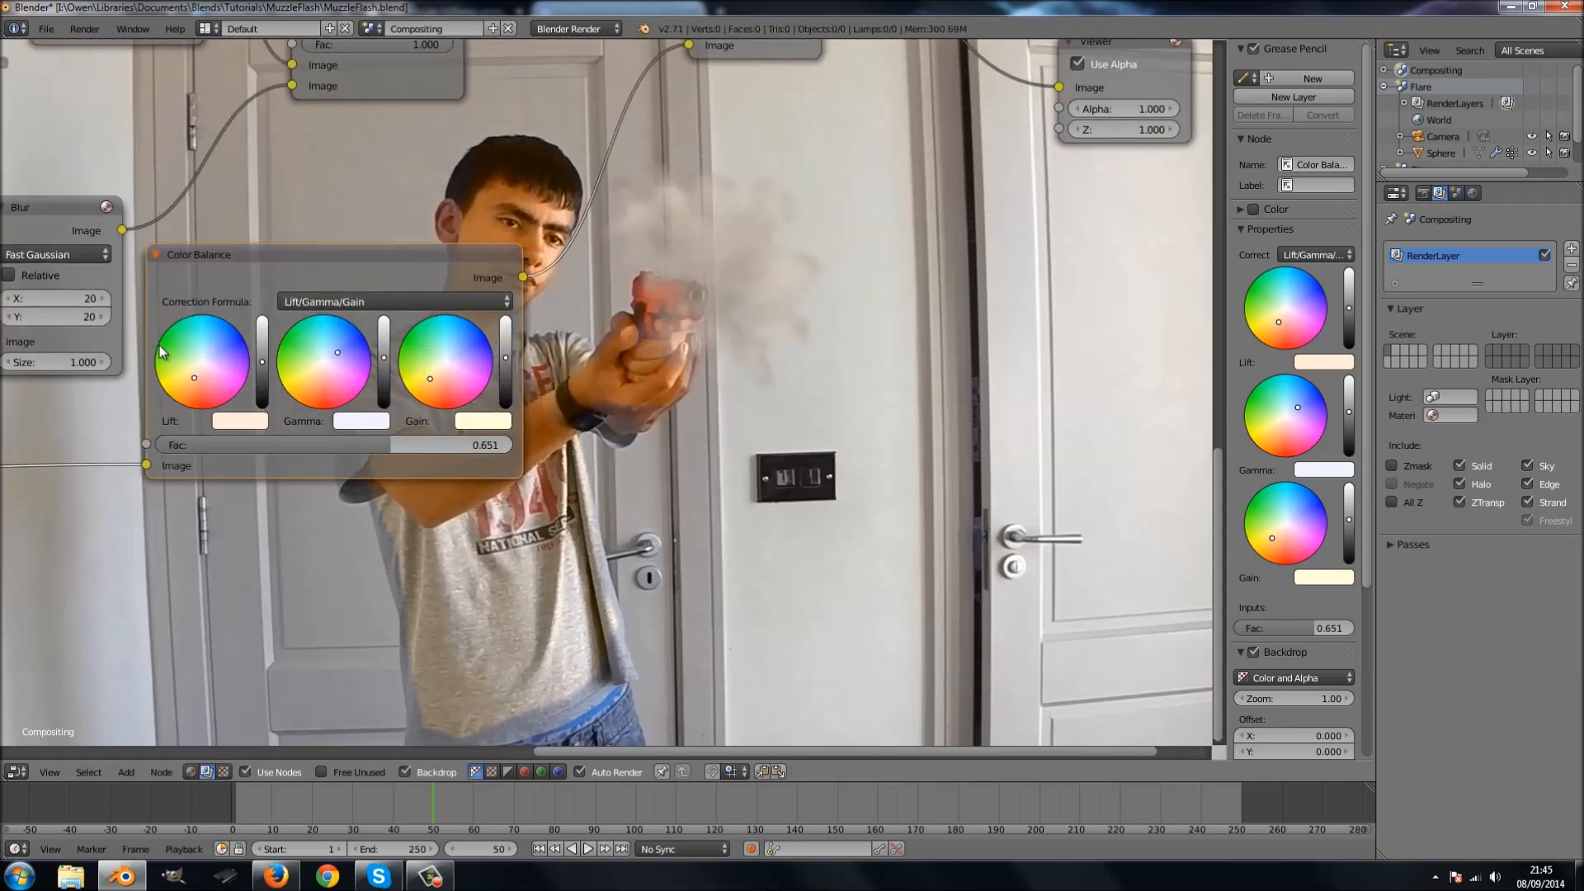
{"action": "left_click_drag", "start_coordinate": [197, 374], "coordinate": [188, 372]}
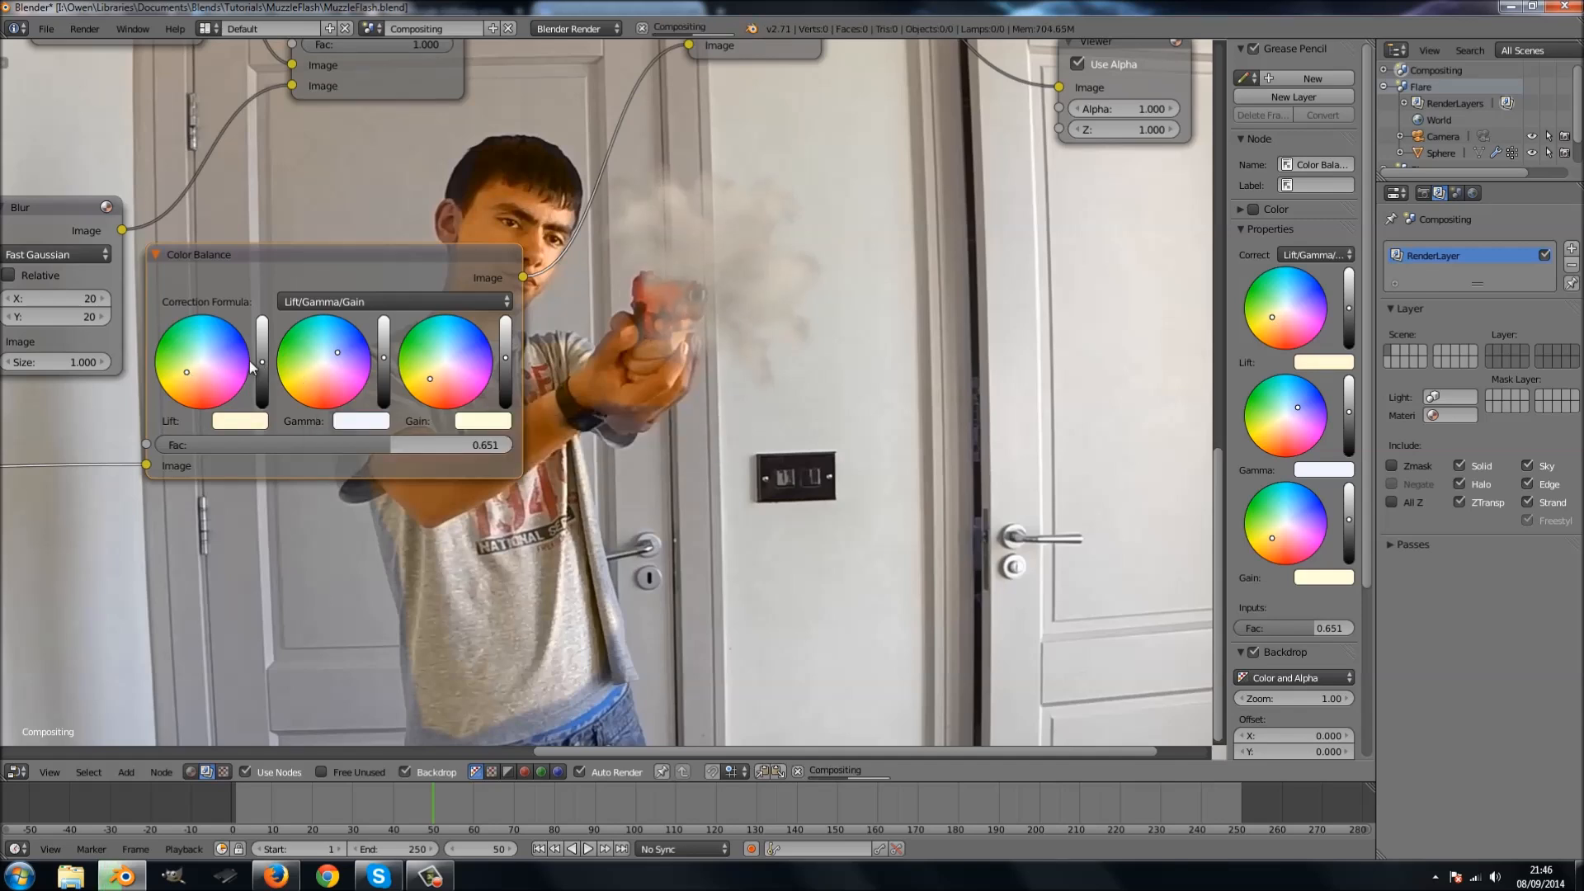
{"action": "left_click_drag", "start_coordinate": [195, 373], "coordinate": [195, 374]}
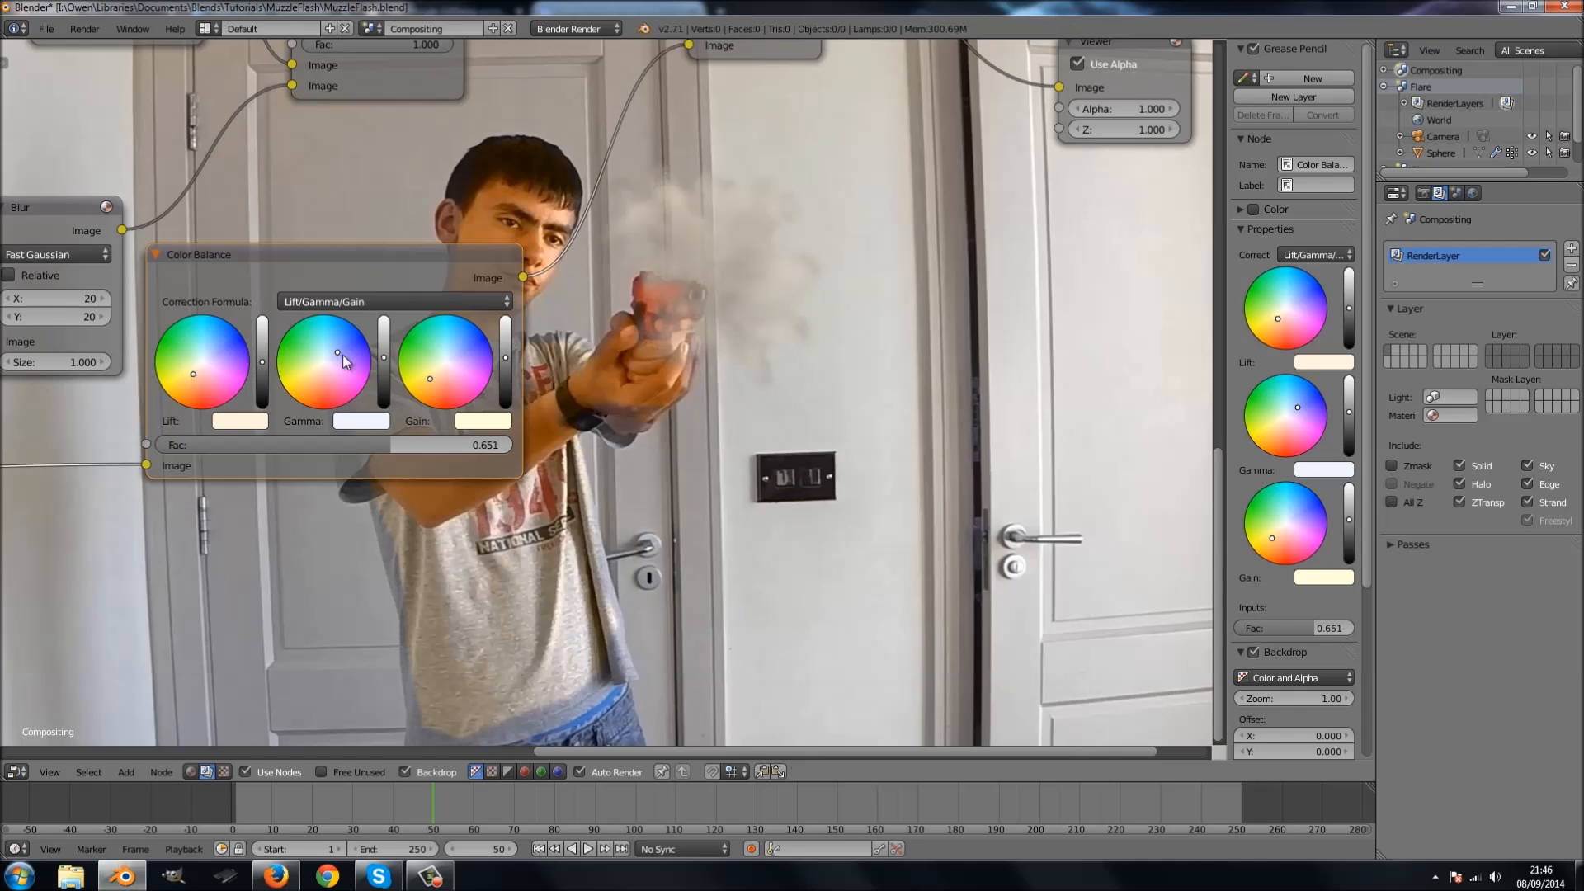
{"action": "left_click_drag", "start_coordinate": [421, 378], "coordinate": [428, 380]}
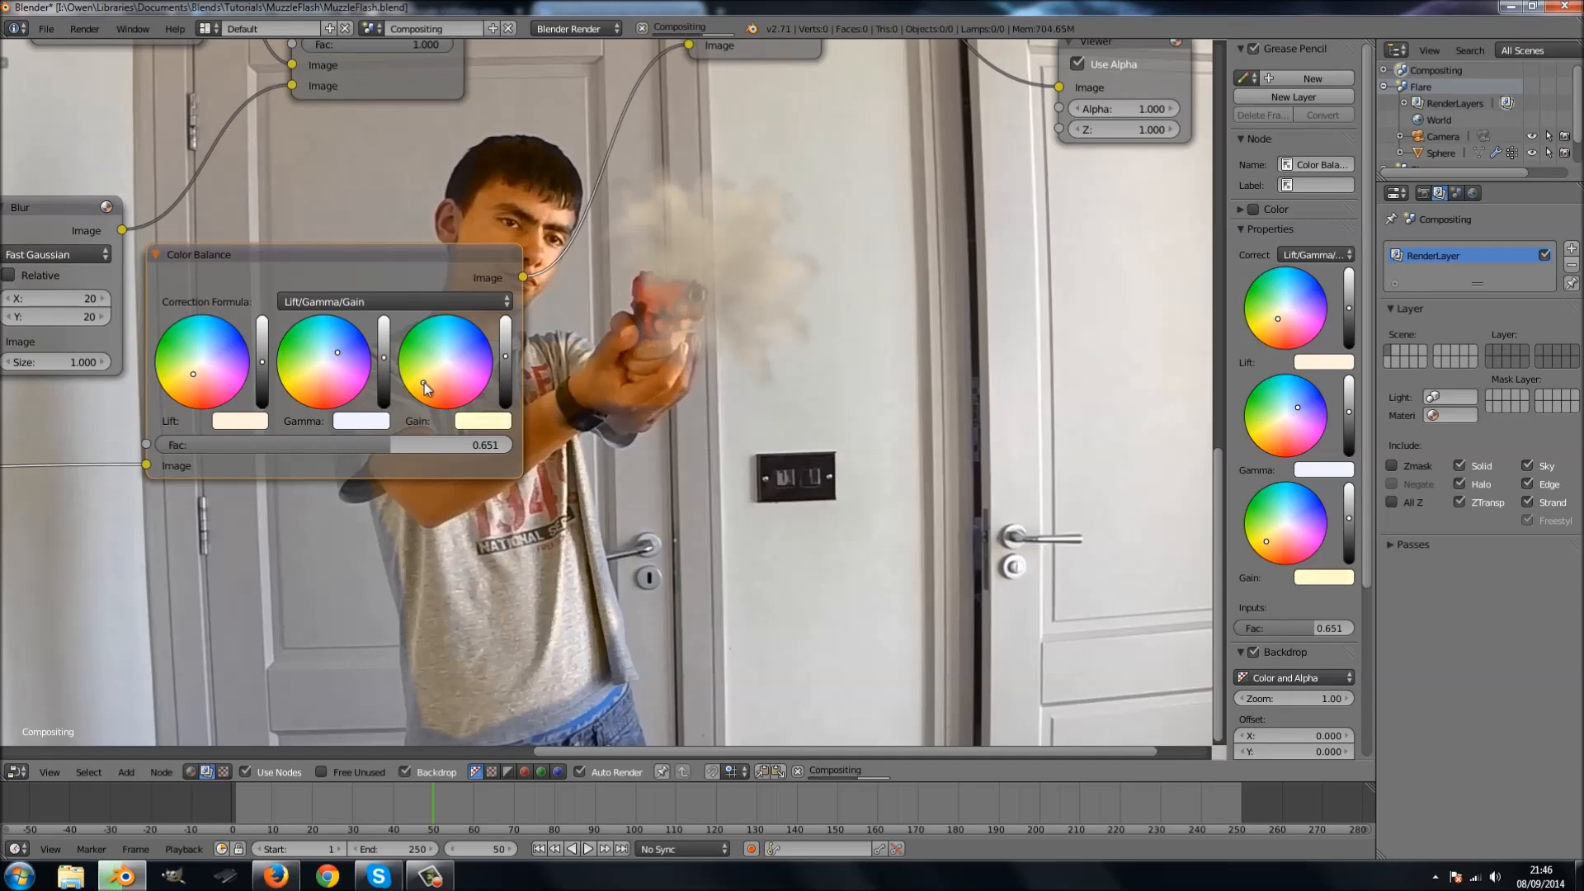
Link the last Alpha Over node's output to the Composite node's image input.
{"action": "scroll", "coordinate": [711, 383], "scroll_direction": "down", "scroll_amount": 2}
{"action": "middle_click_drag", "start_coordinate": [710, 384], "coordinate": [601, 502]}
{"action": "scroll", "coordinate": [678, 439], "scroll_direction": "down", "scroll_amount": 3}
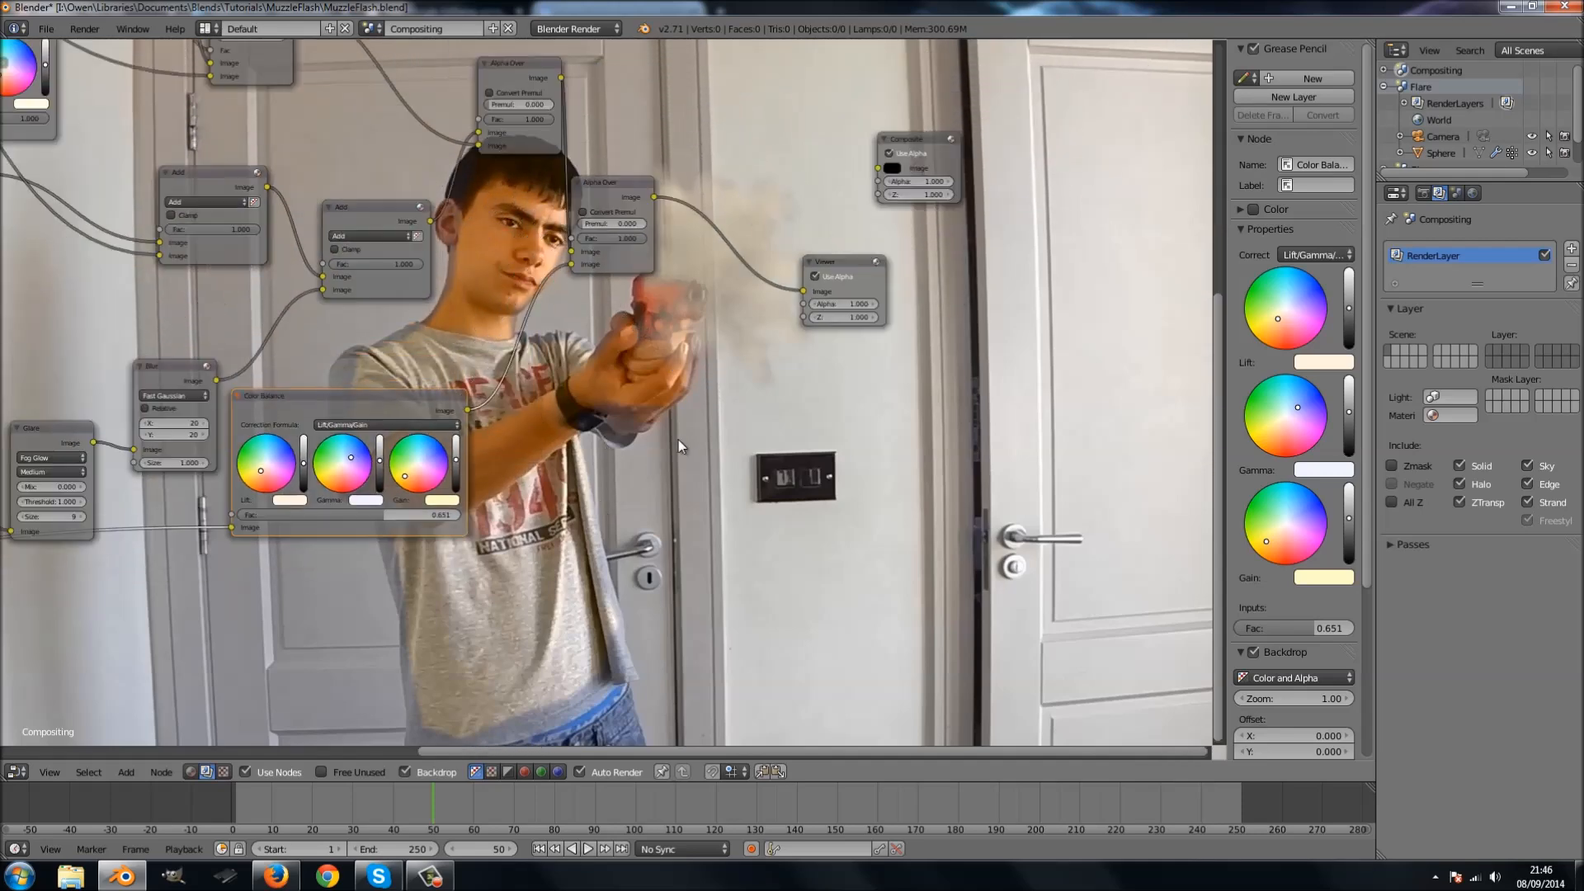
{"action": "middle_click_drag", "start_coordinate": [696, 234], "coordinate": [630, 338]}
{"action": "left_click_drag", "start_coordinate": [587, 300], "coordinate": [813, 272]}
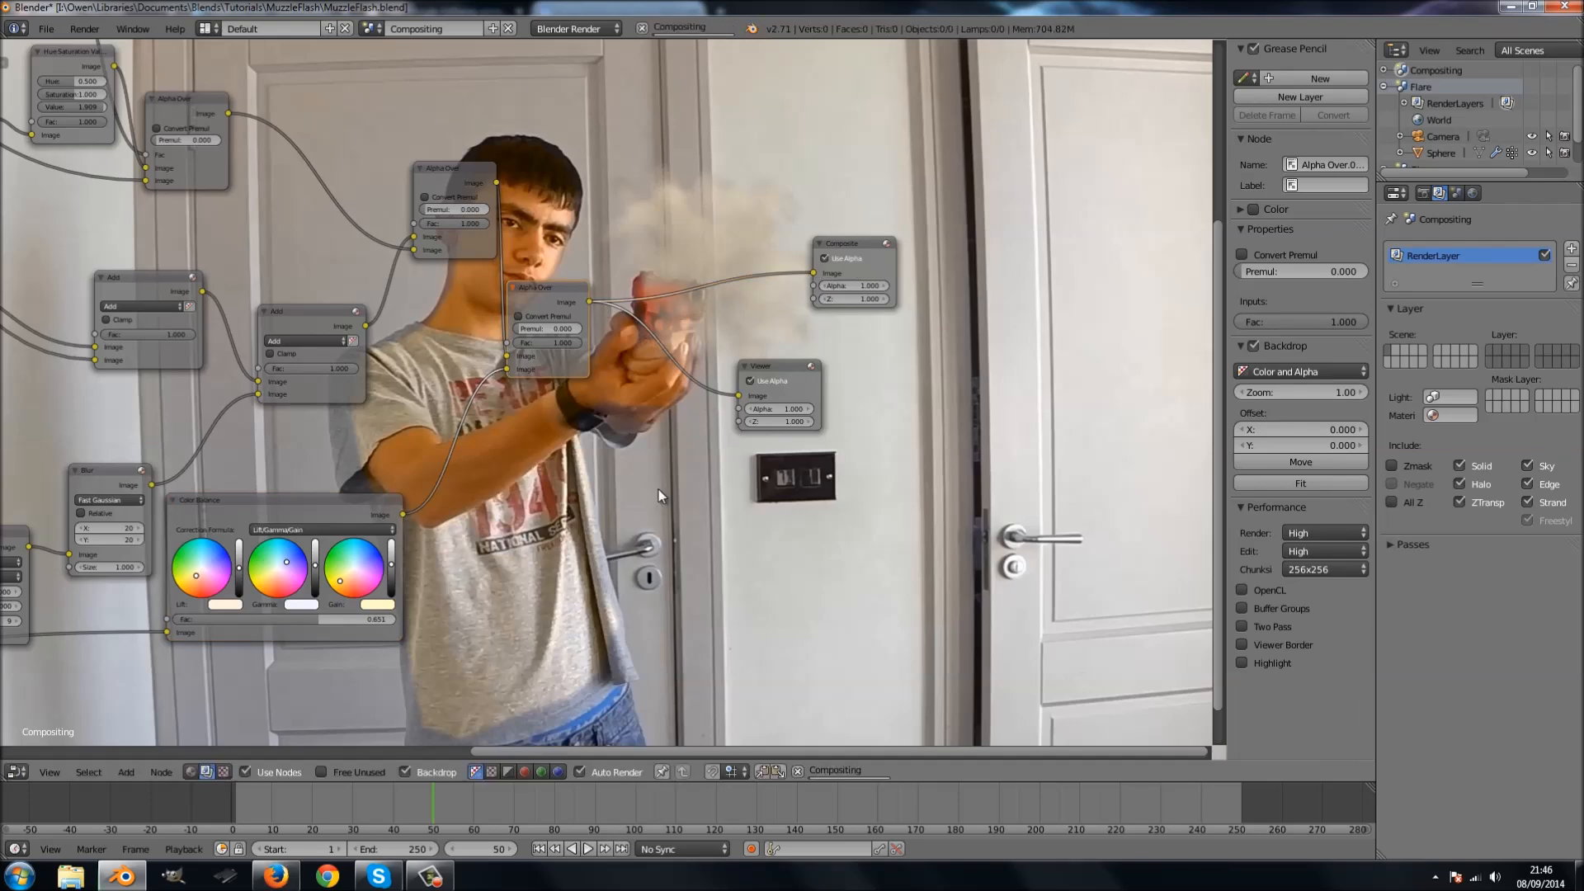
Move the Viewer node away from the last Alpha Over and Composite nodes to free space.
{"action": "scroll", "coordinate": [658, 489], "scroll_direction": "down", "scroll_amount": 1}
{"action": "scroll", "coordinate": [655, 490], "scroll_direction": "up", "scroll_amount": 2}
{"action": "middle_click_drag", "start_coordinate": [655, 490], "coordinate": [399, 525]}
{"action": "left_click_drag", "start_coordinate": [612, 393], "coordinate": [835, 417]}
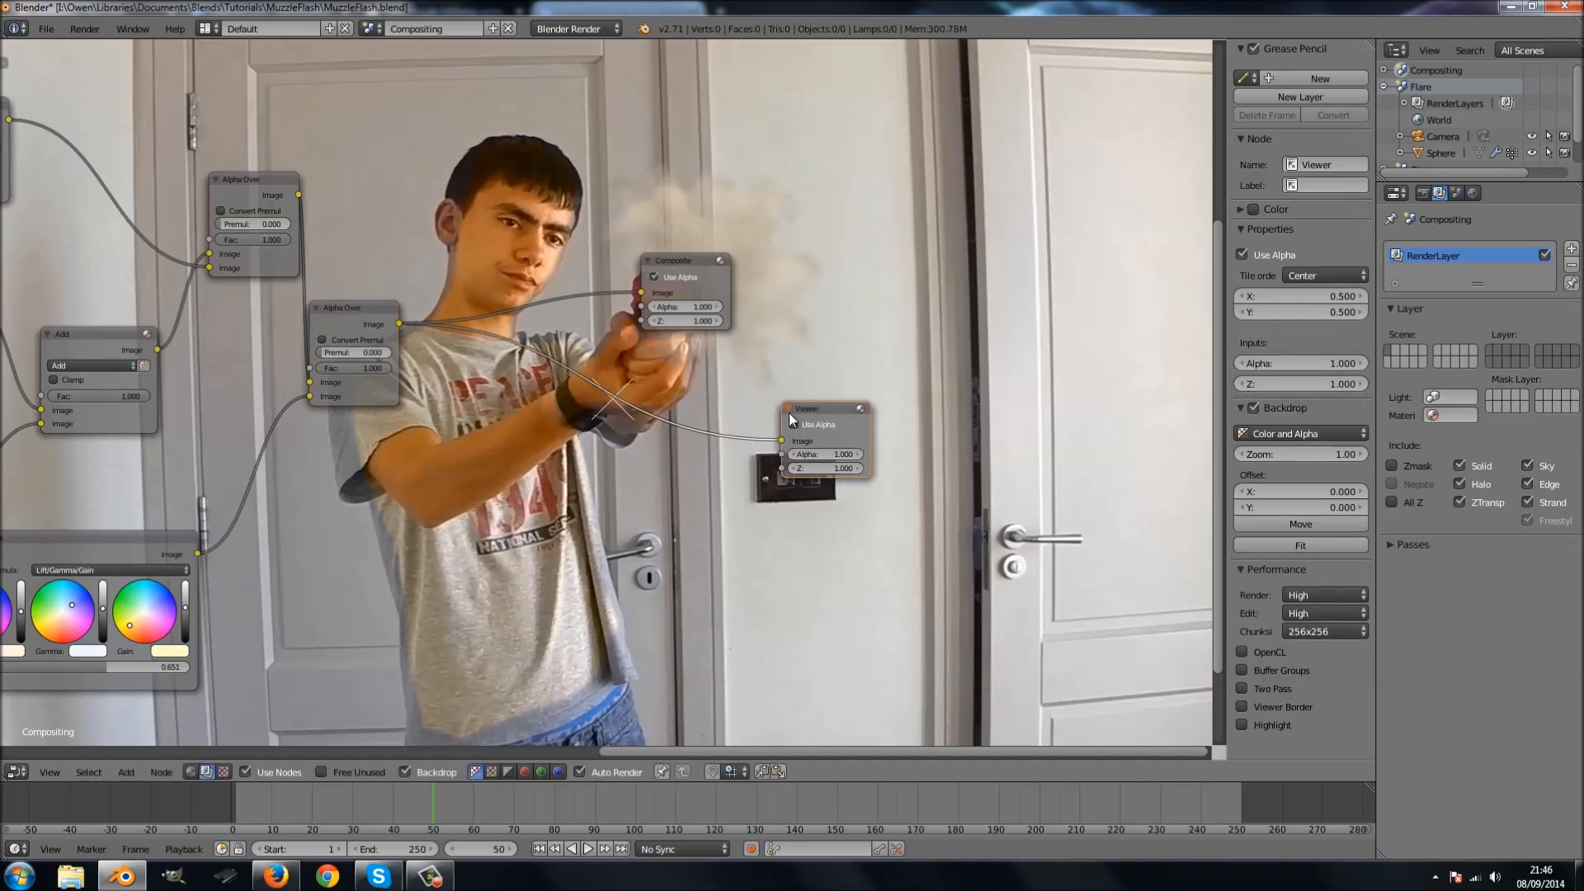
{"action": "scroll", "coordinate": [616, 418], "scroll_direction": "down", "scroll_amount": 2}
{"action": "key", "text": "shift+a"}
{"action": "mouse_move", "coordinate": [583, 430]}
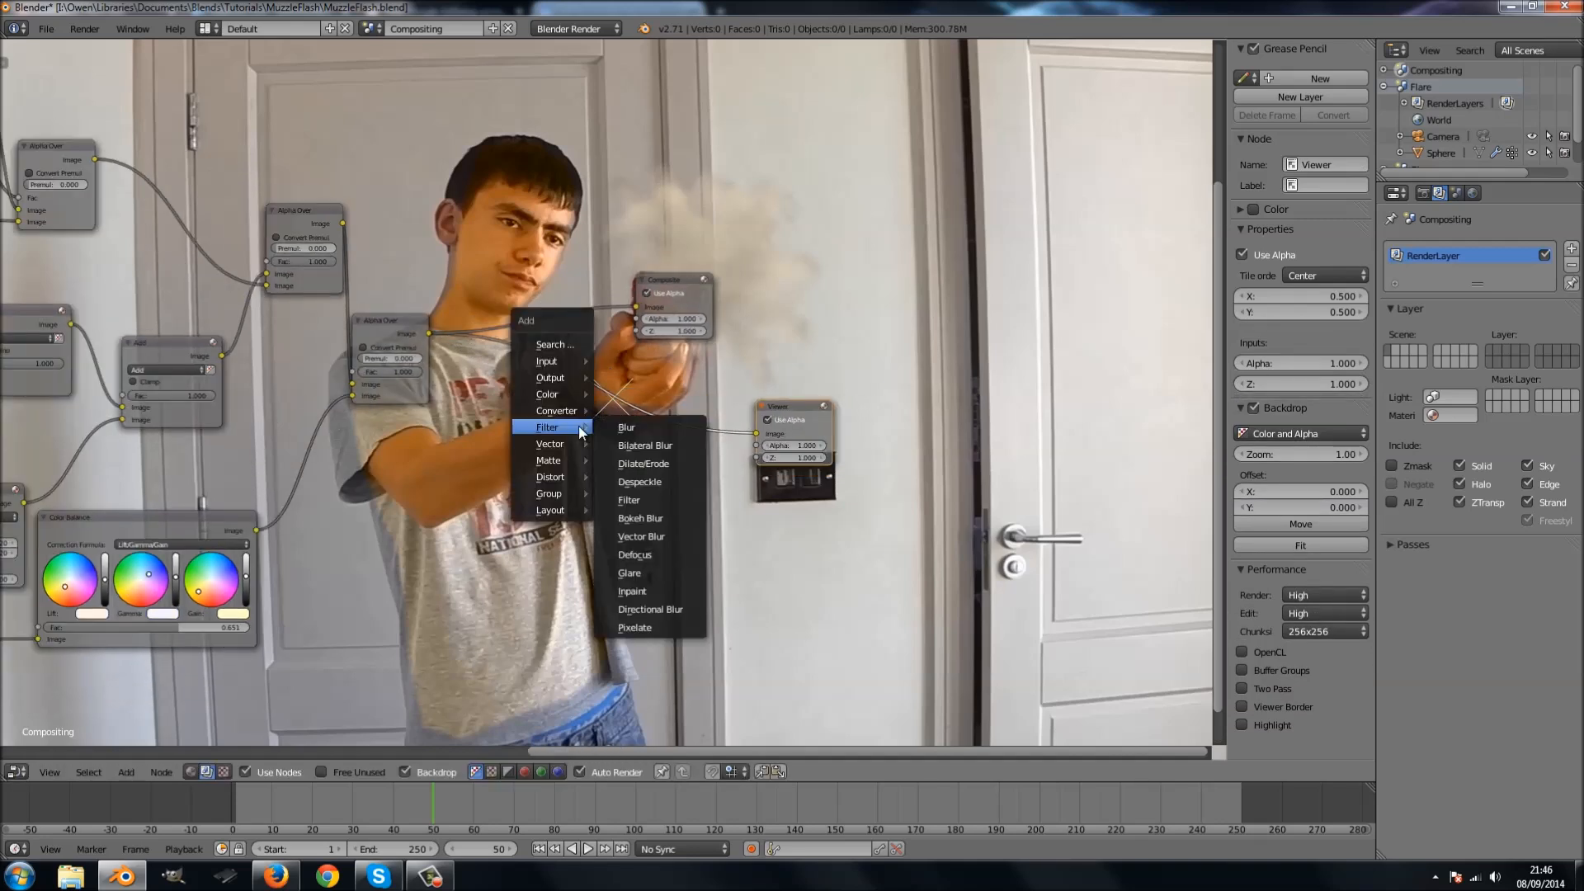
{"action": "mouse_move", "coordinate": [565, 374]}
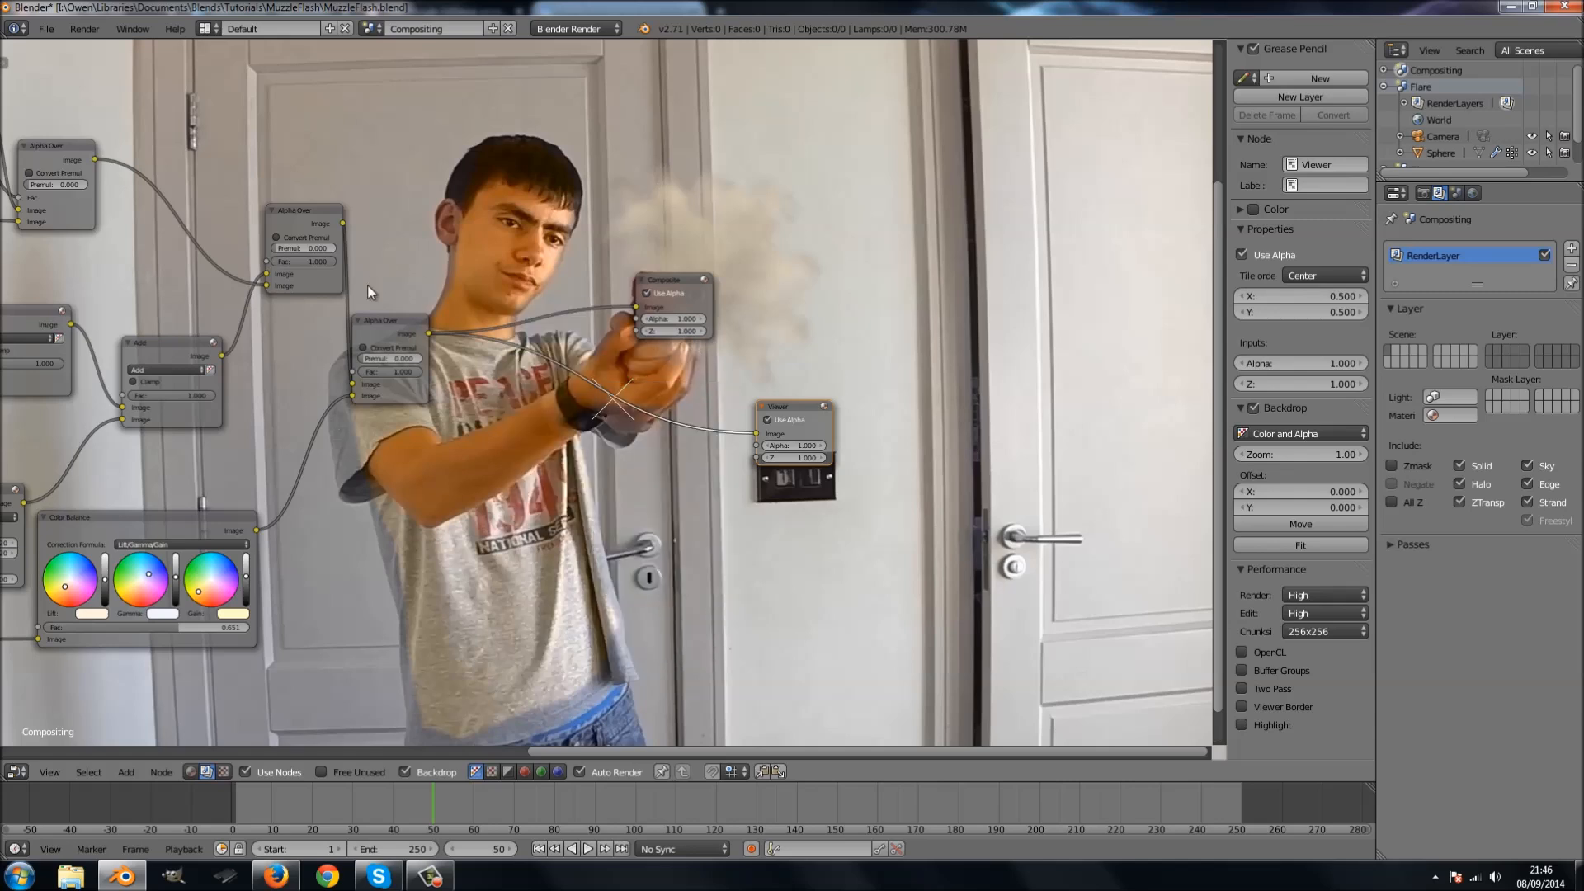
Duplicate the Add node and insert the copy between the last Alpha Over and the Composite and Viewer nodes.
{"action": "left_click", "coordinate": [150, 343]}
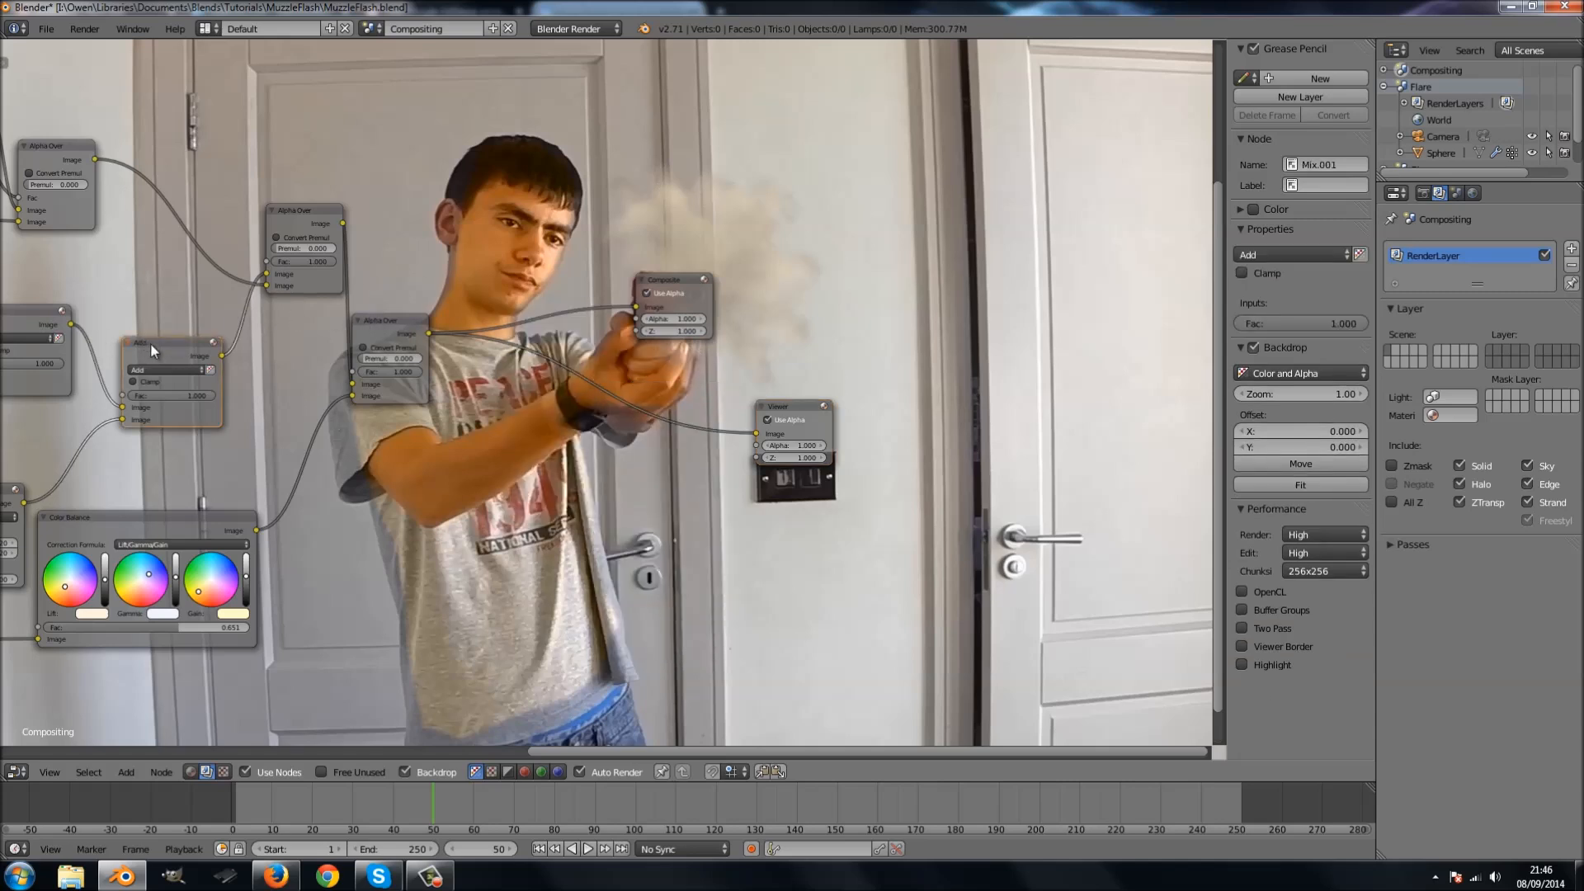
{"action": "key", "text": "shift+d"}
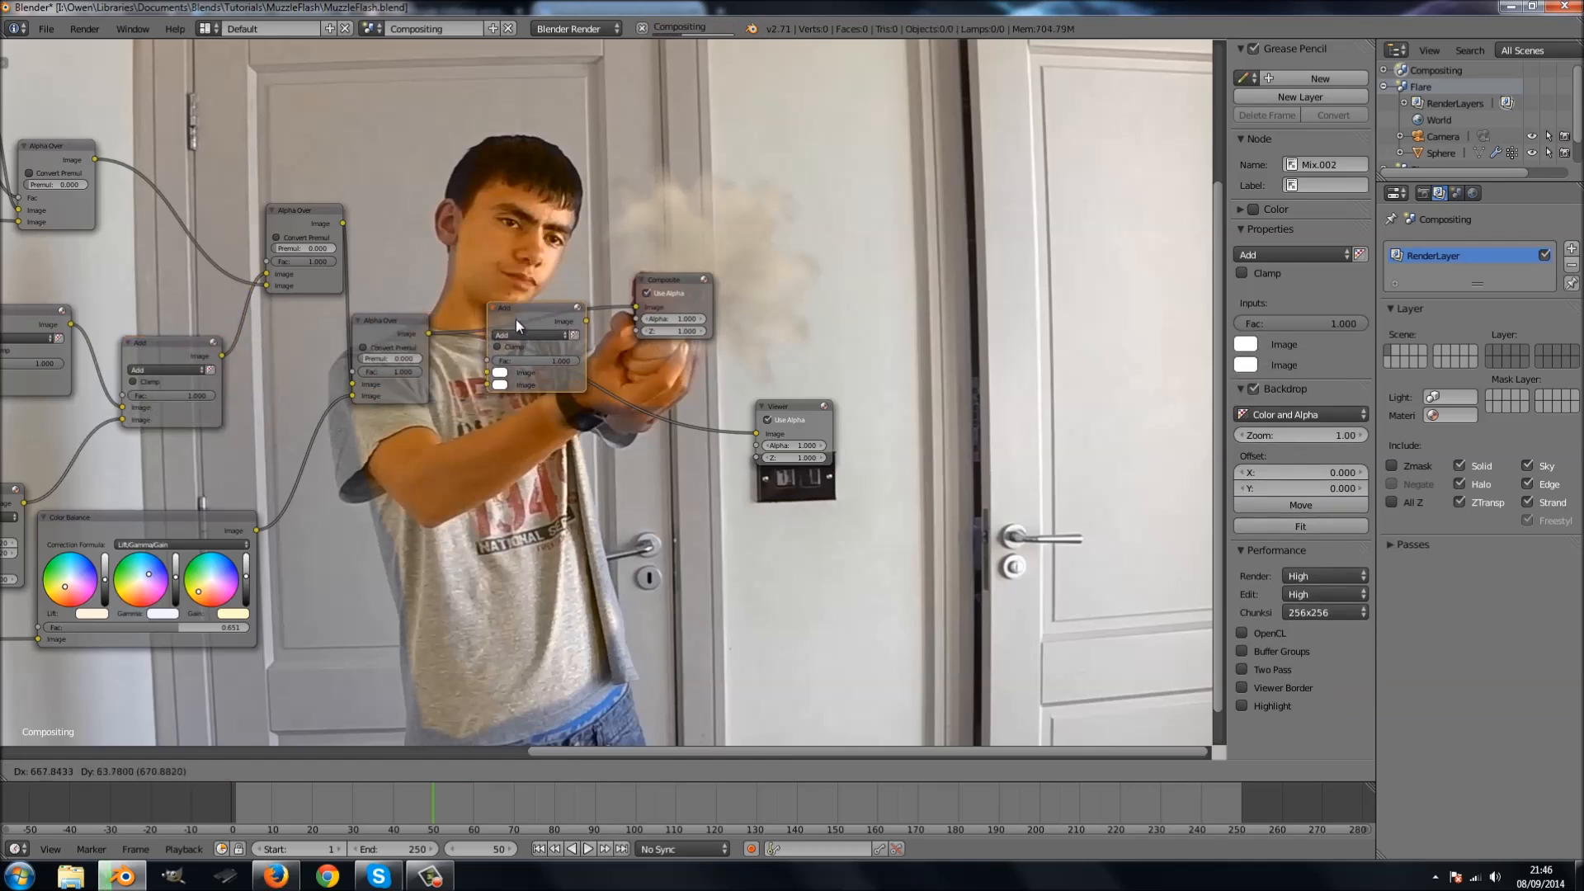
{"action": "left_click", "coordinate": [517, 319]}
{"action": "left_click_drag", "start_coordinate": [428, 333], "coordinate": [487, 383]}
{"action": "left_click_drag", "start_coordinate": [587, 333], "coordinate": [636, 307]}
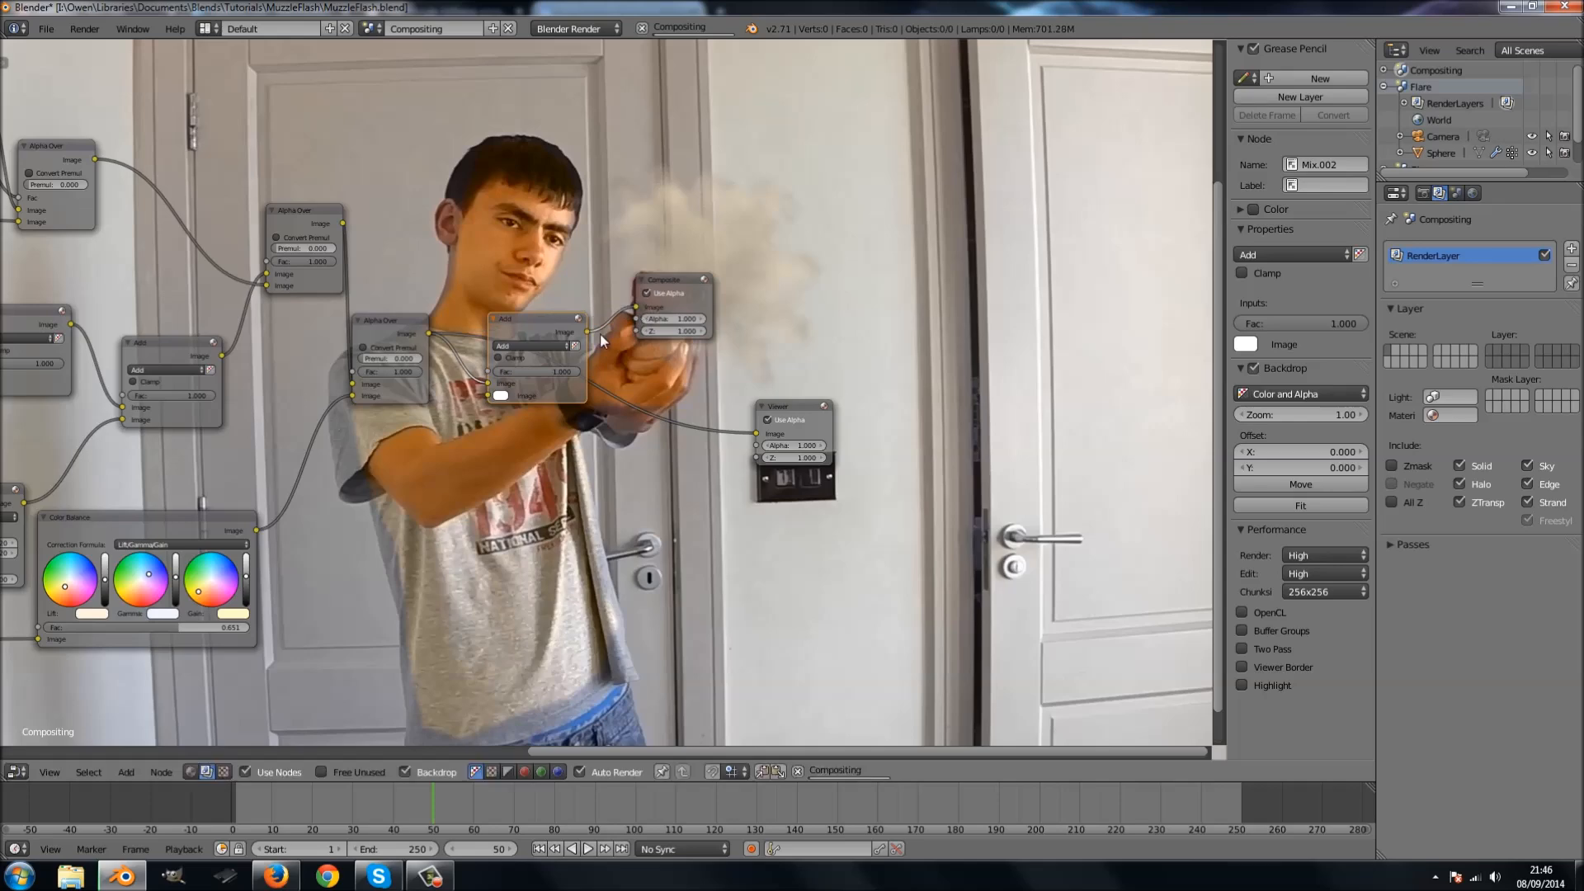
Link the movie Image node's output to the duplicated Add node's second Image input.
{"action": "middle_click_drag", "start_coordinate": [618, 450], "coordinate": [1019, 576]}
{"action": "scroll", "coordinate": [248, 218], "scroll_direction": "down", "scroll_amount": 5}
{"action": "left_click_drag", "start_coordinate": [191, 233], "coordinate": [794, 478]}
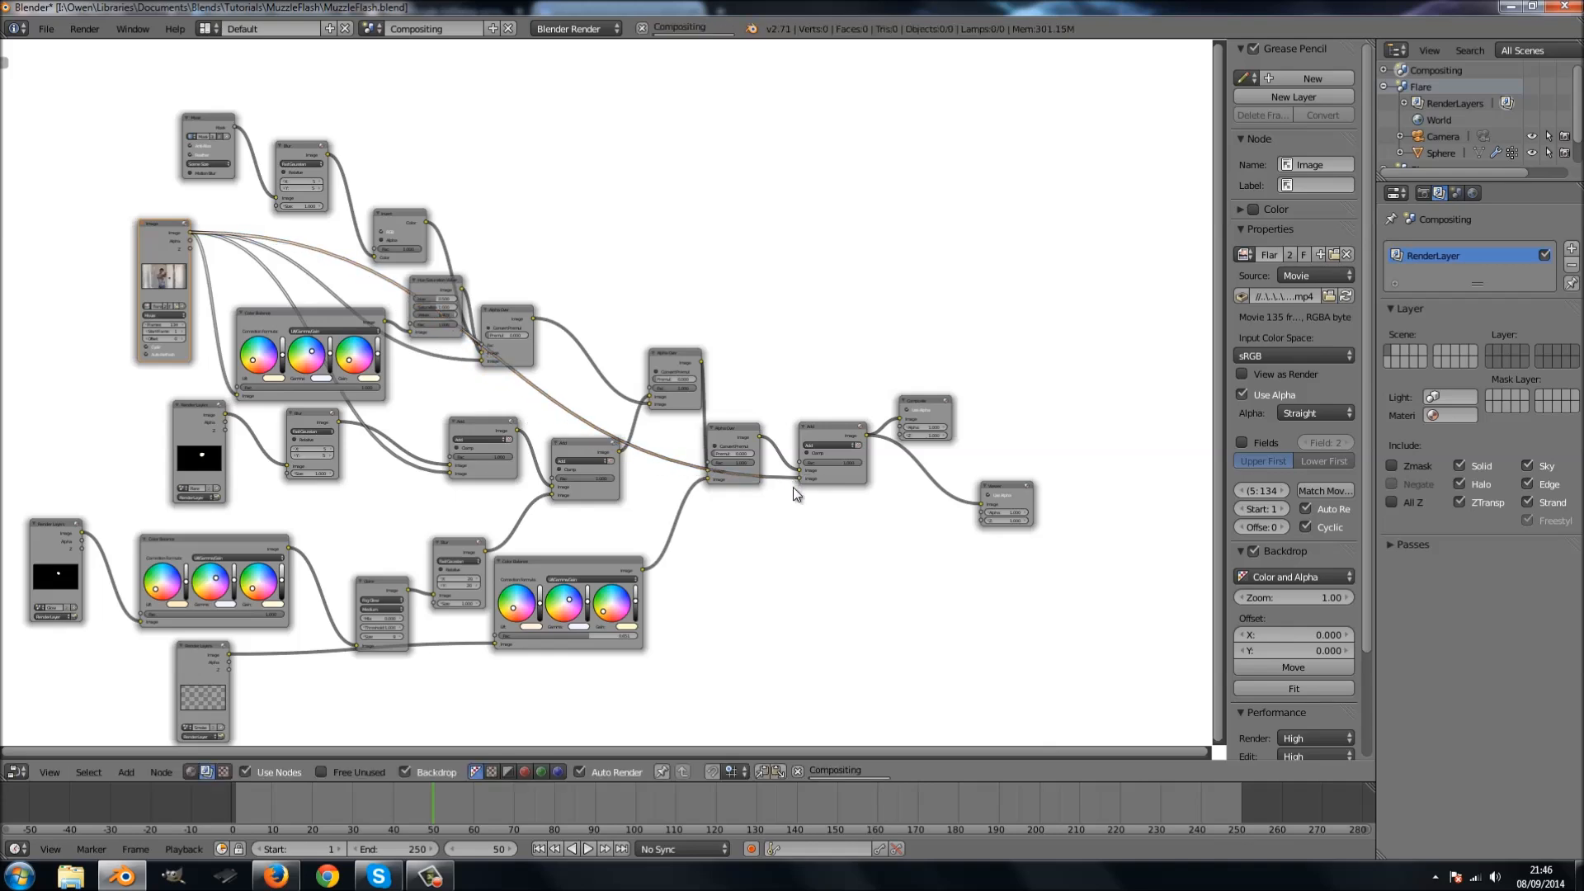
Change the duplicated Add node's blend type to Mix.
{"action": "scroll", "coordinate": [794, 487], "scroll_direction": "up", "scroll_amount": 5}
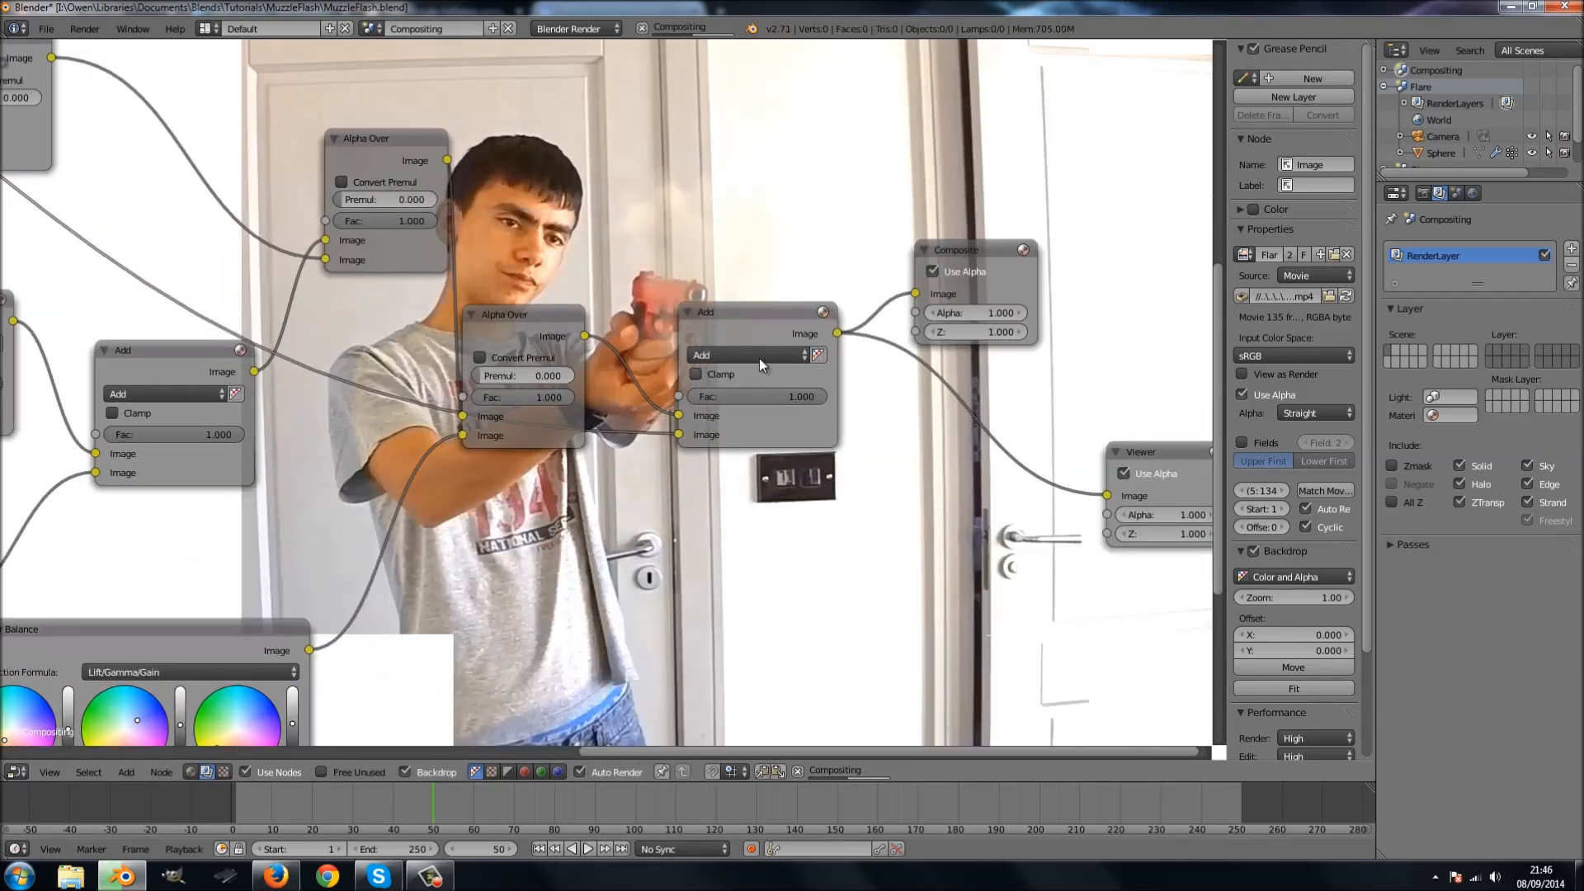
{"action": "left_click", "coordinate": [759, 361]}
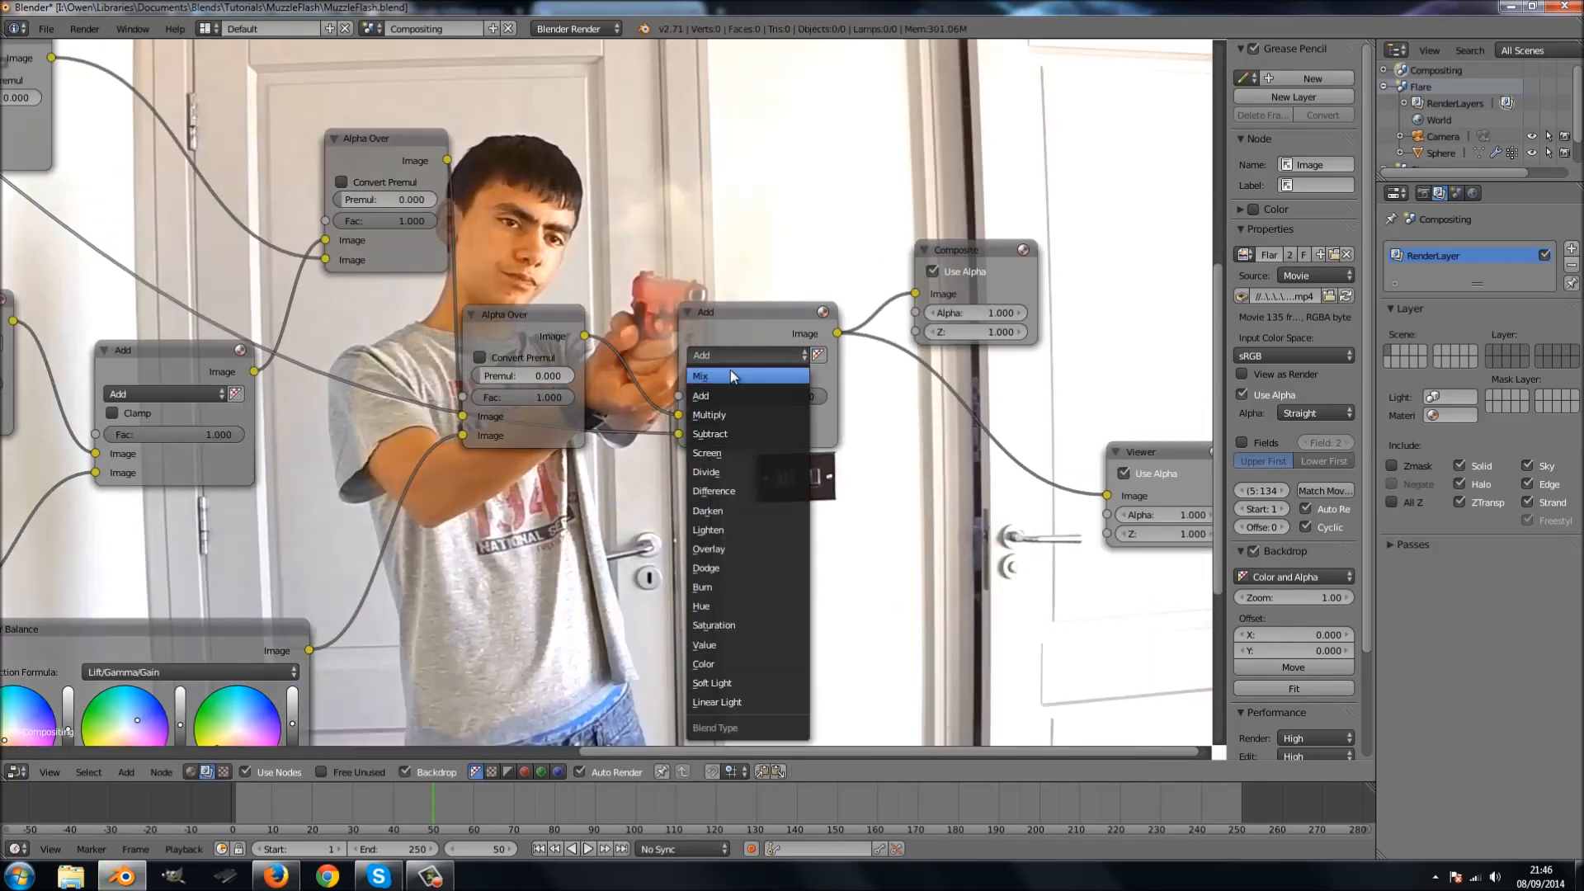
{"action": "left_click", "coordinate": [730, 376]}
{"action": "scroll", "coordinate": [720, 533], "scroll_direction": "up", "scroll_amount": 2}
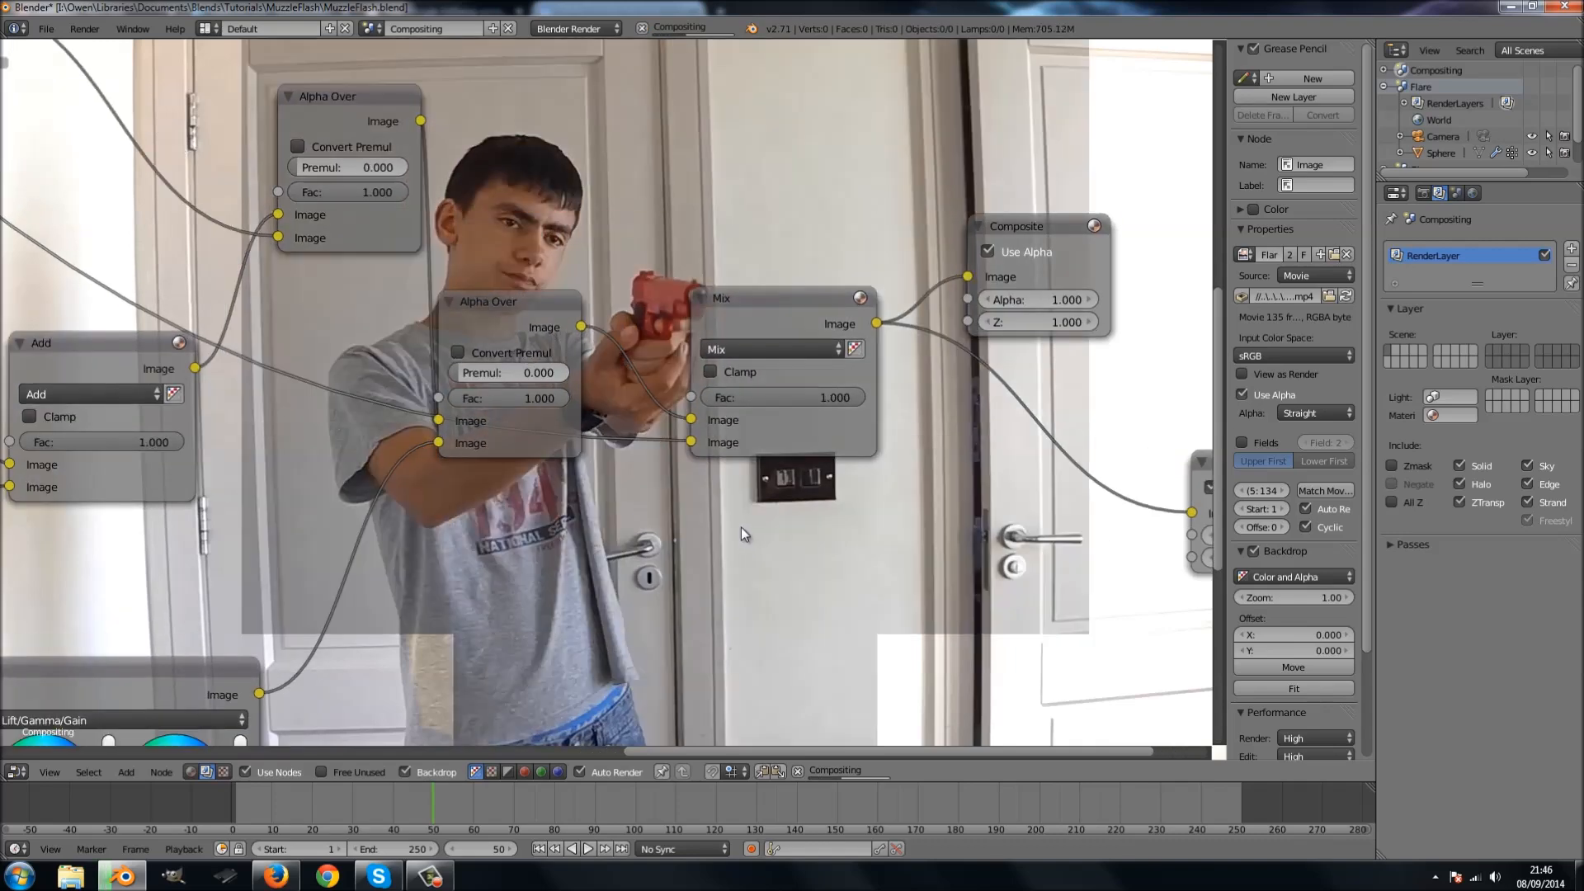
{"action": "scroll", "coordinate": [742, 533], "scroll_direction": "up", "scroll_amount": 1}
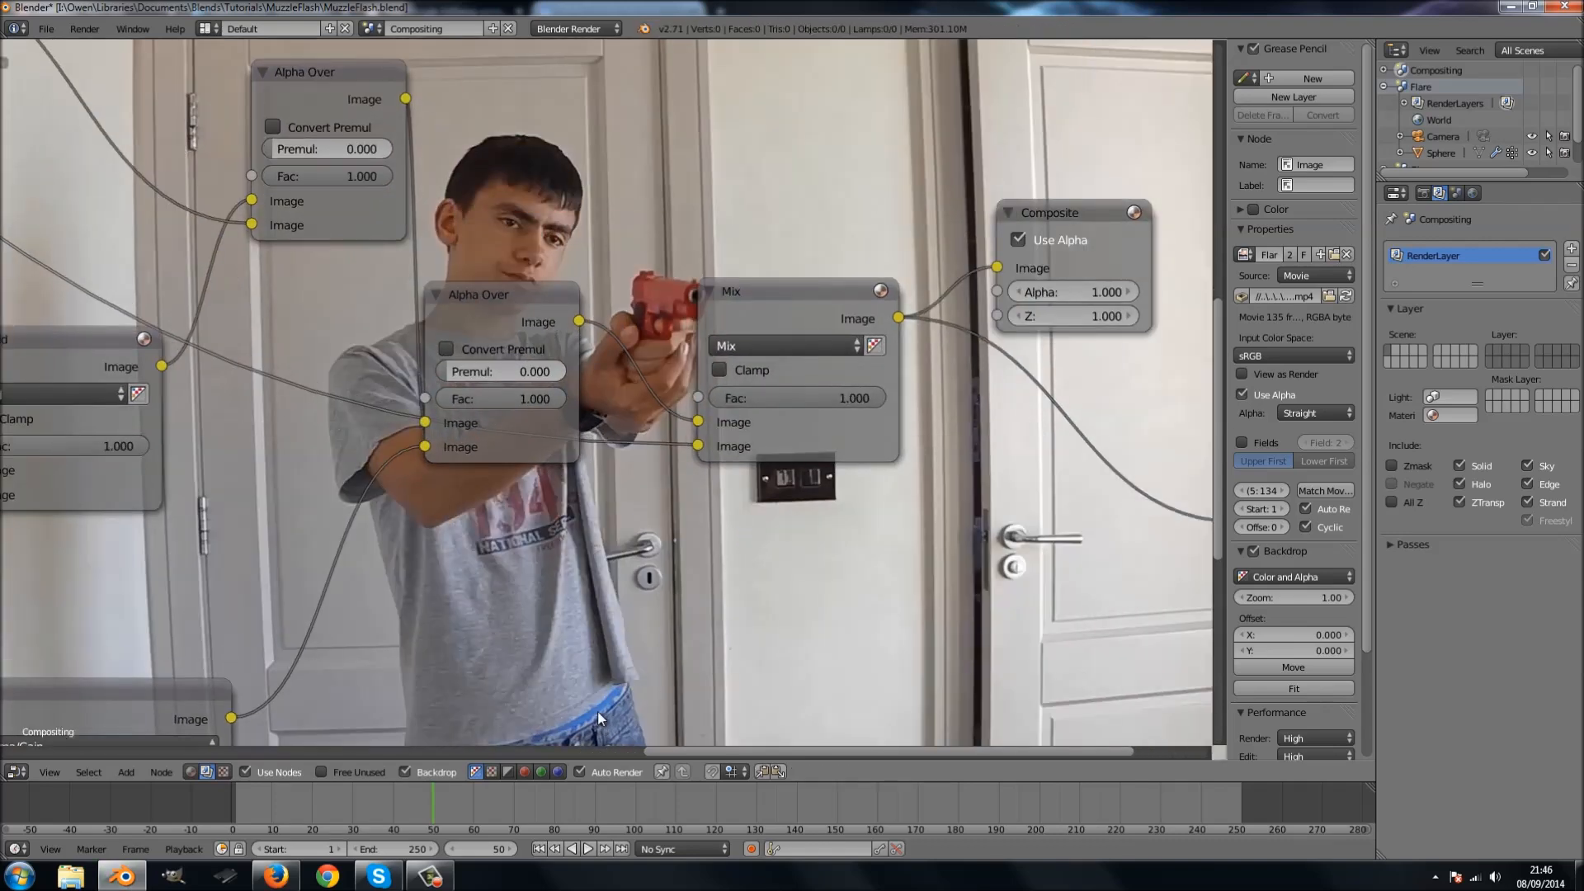
Keyframe the Mix node's Fac at 1.000 on frame 49.
{"action": "key", "text": "Left"}
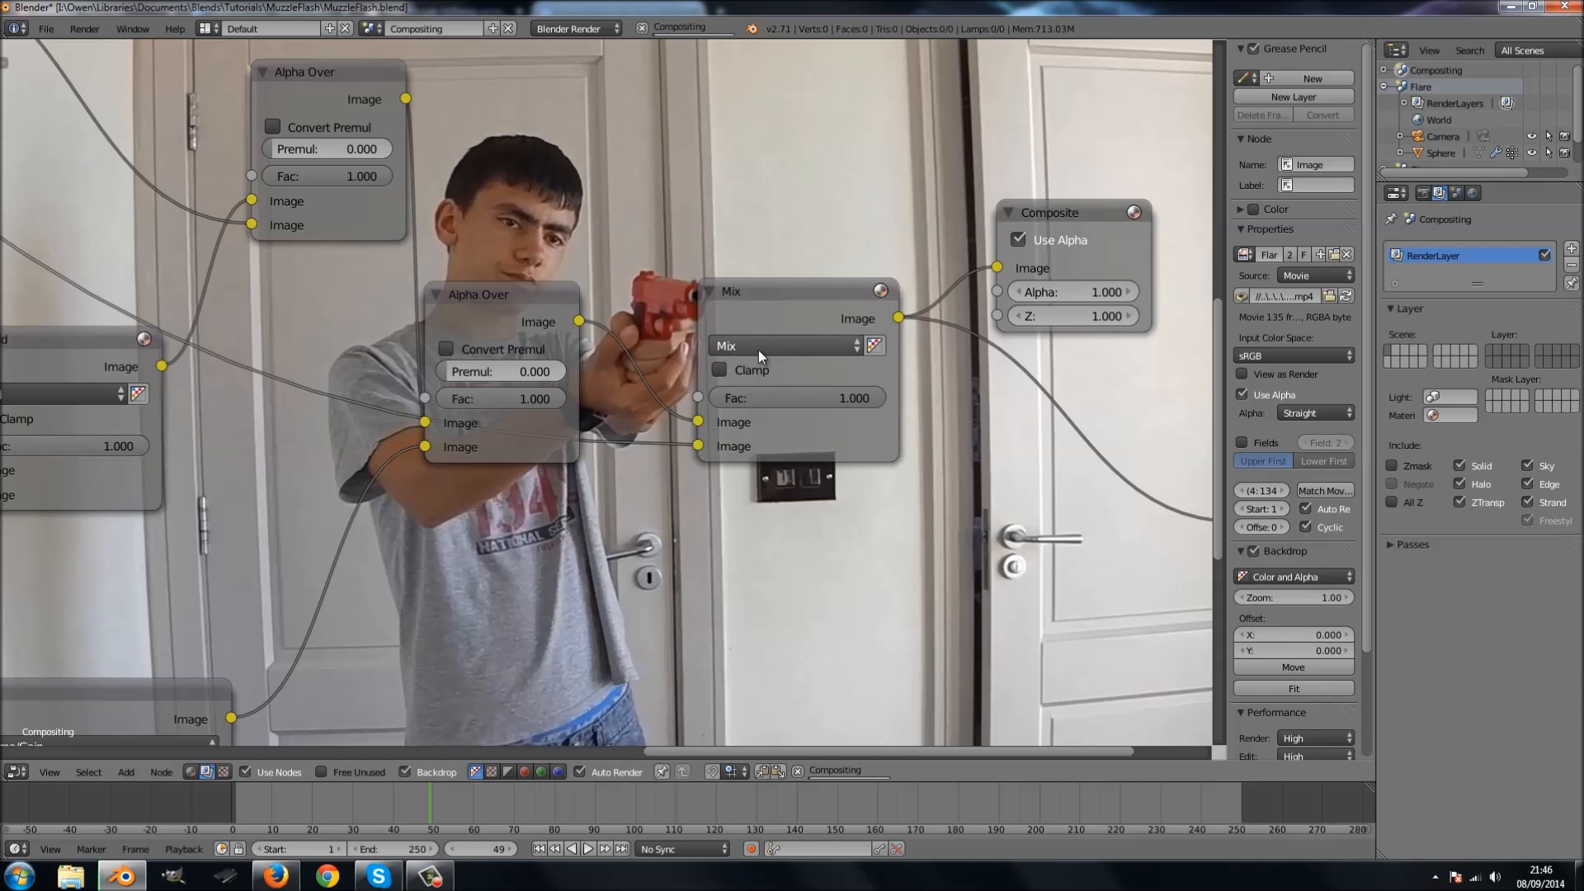
{"action": "left_click", "coordinate": [777, 398]}
{"action": "key", "text": "Return"}
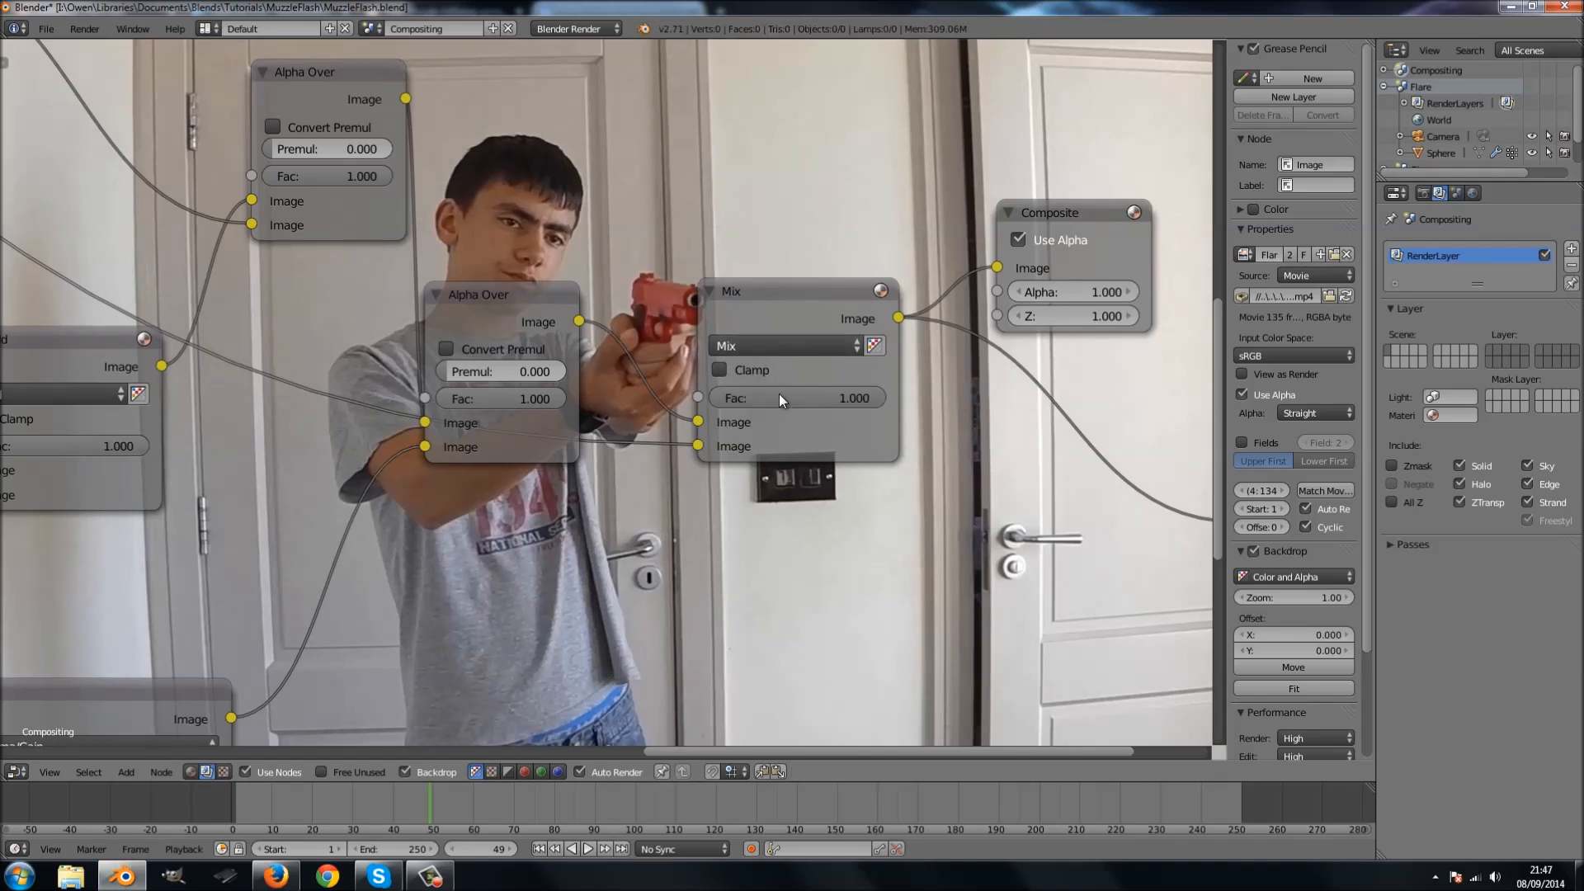
{"action": "key", "text": "i"}
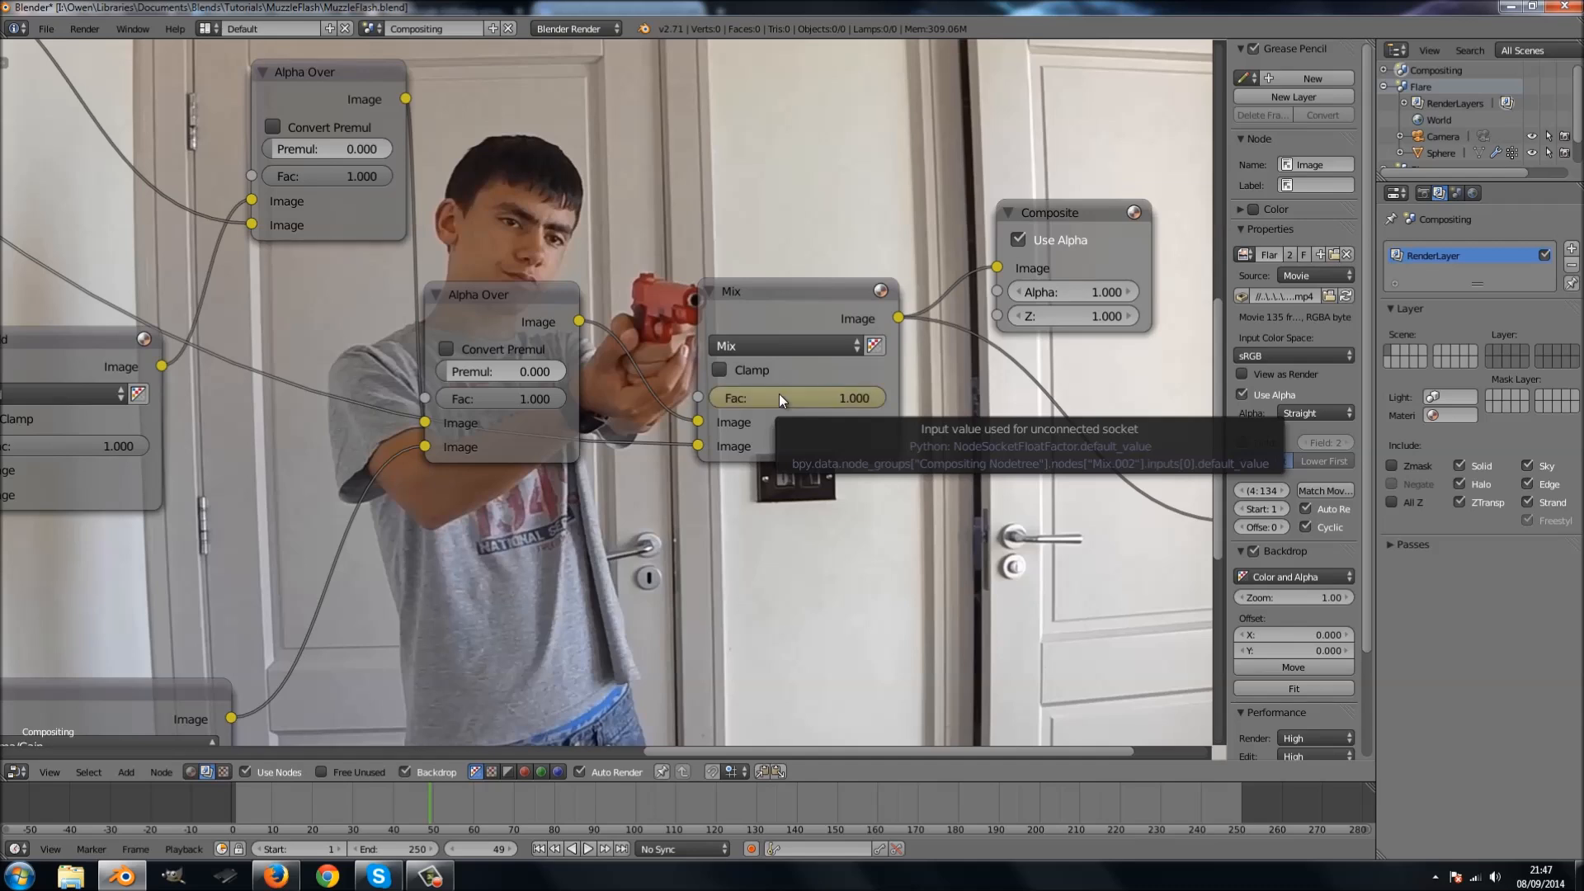
Set the Mix node's Fac to 0 on frame 51.
{"action": "key", "text": "Right"}
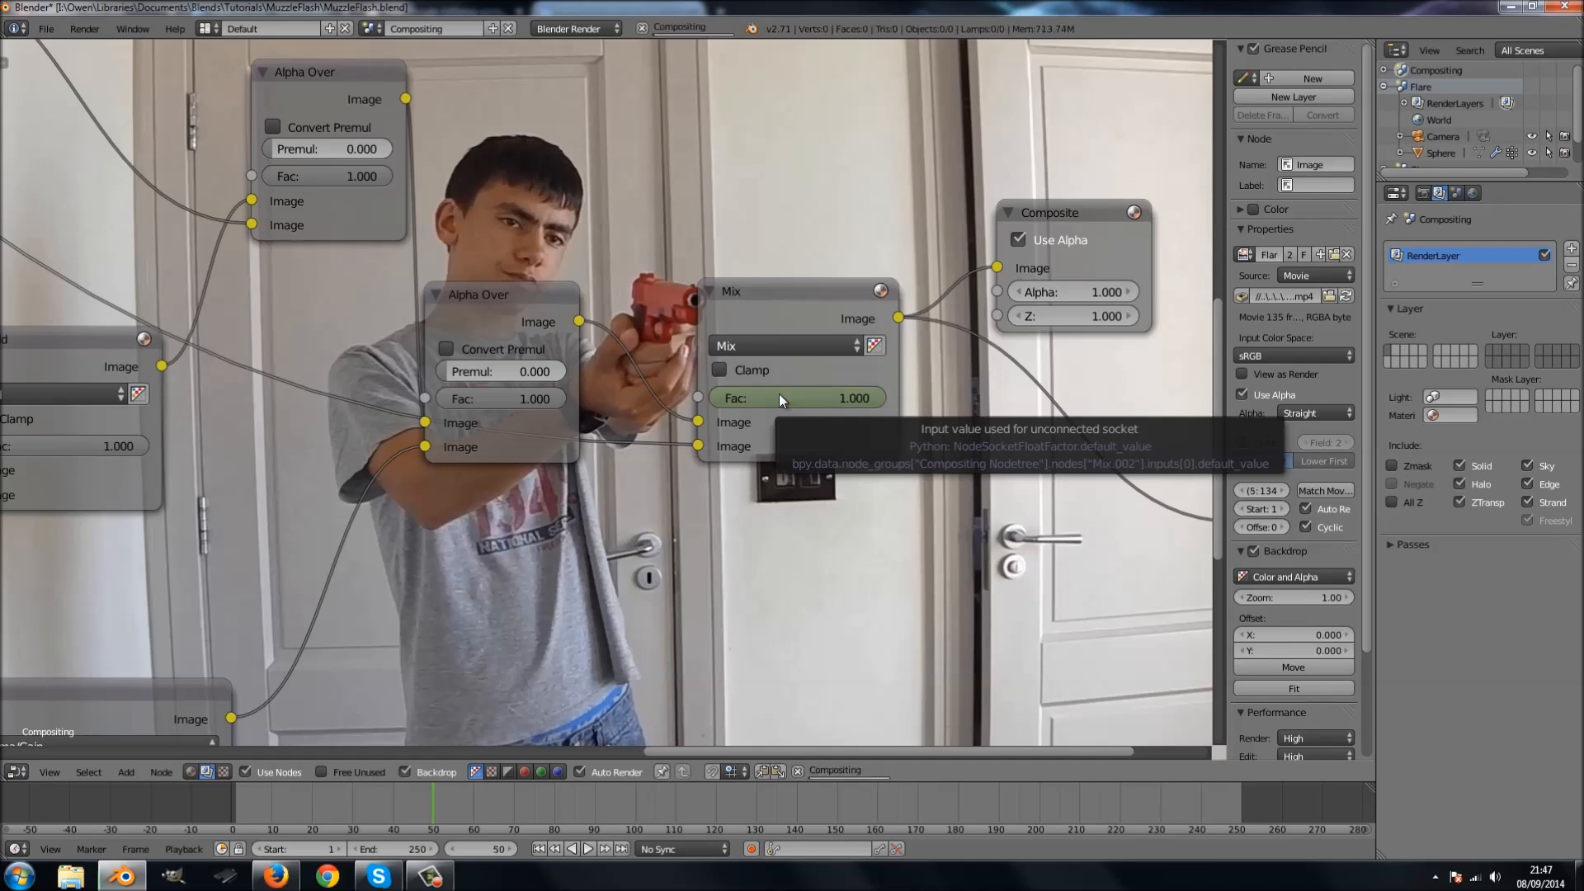
{"action": "key", "text": "Right"}
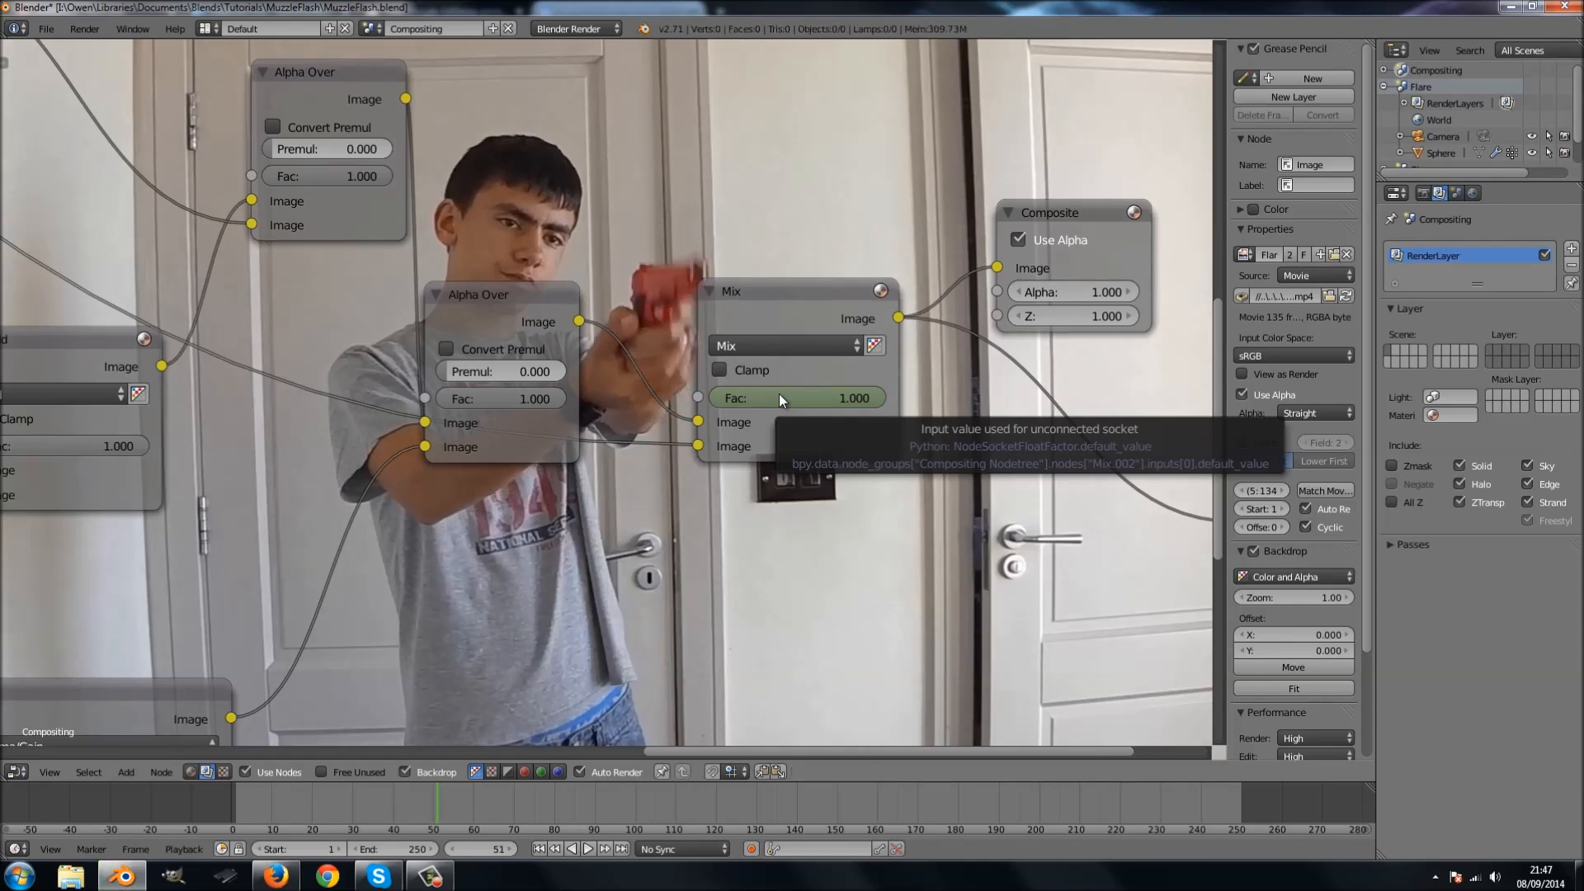
{"action": "key", "text": "Left"}
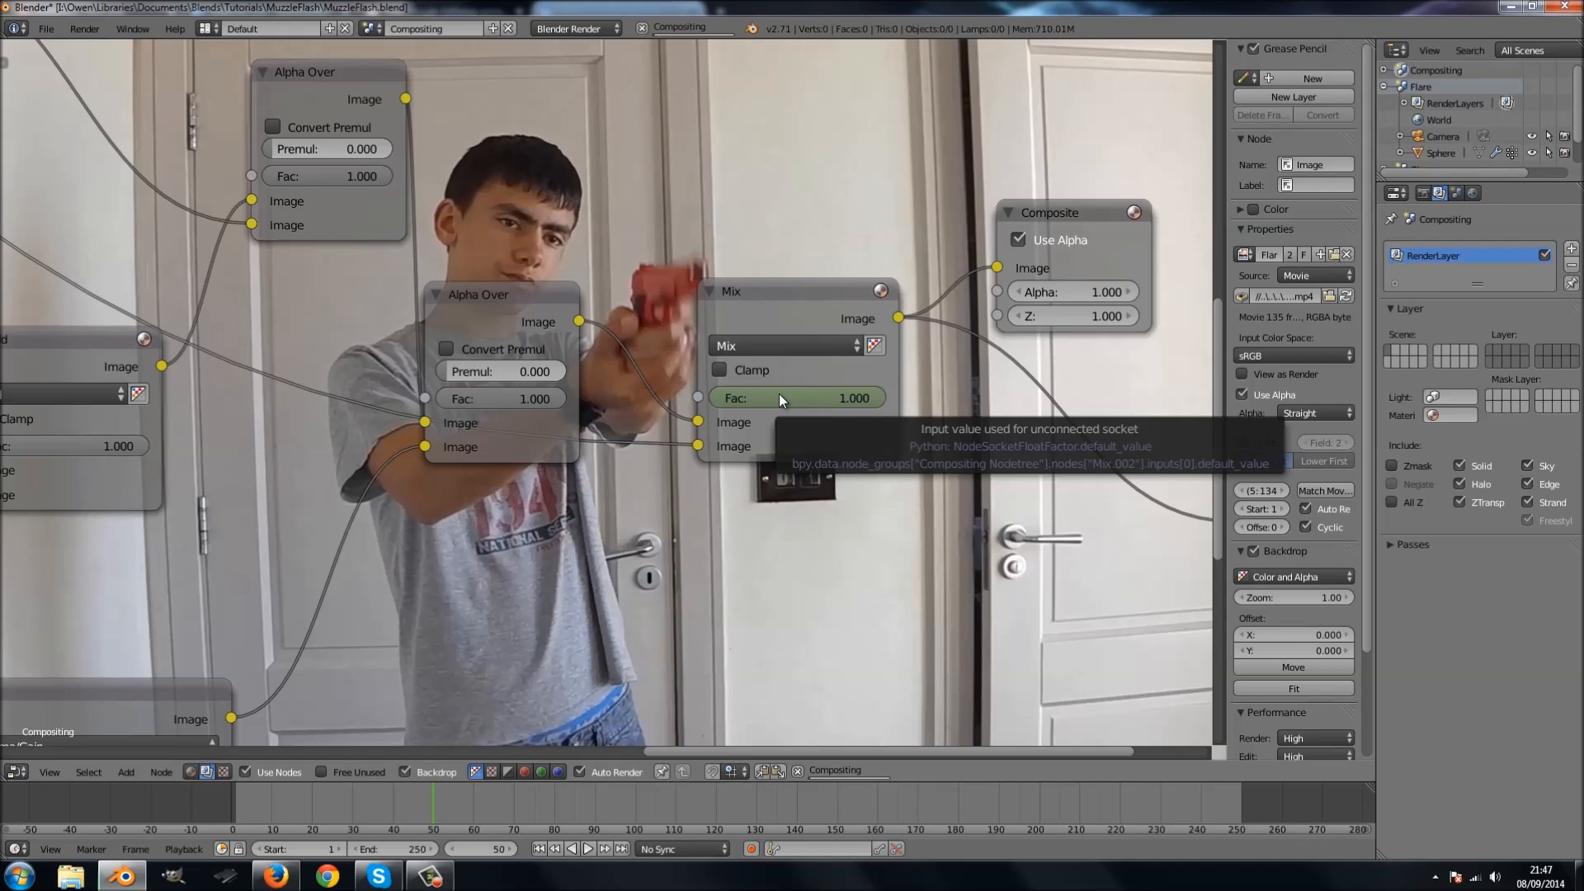
{"action": "key", "text": "Right"}
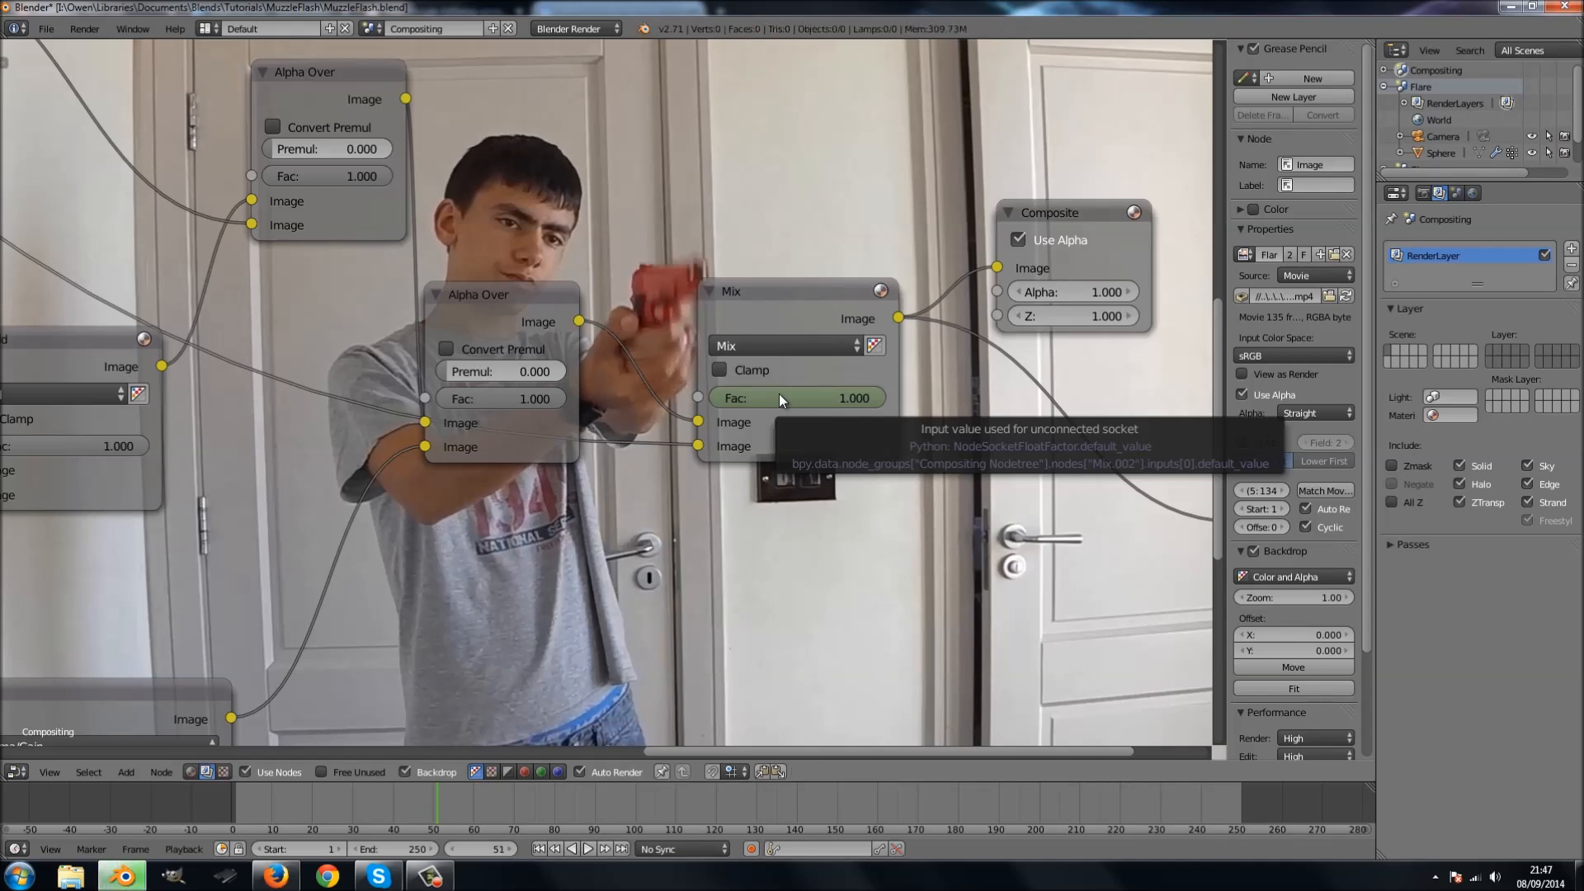
{"action": "key", "text": "Left"}
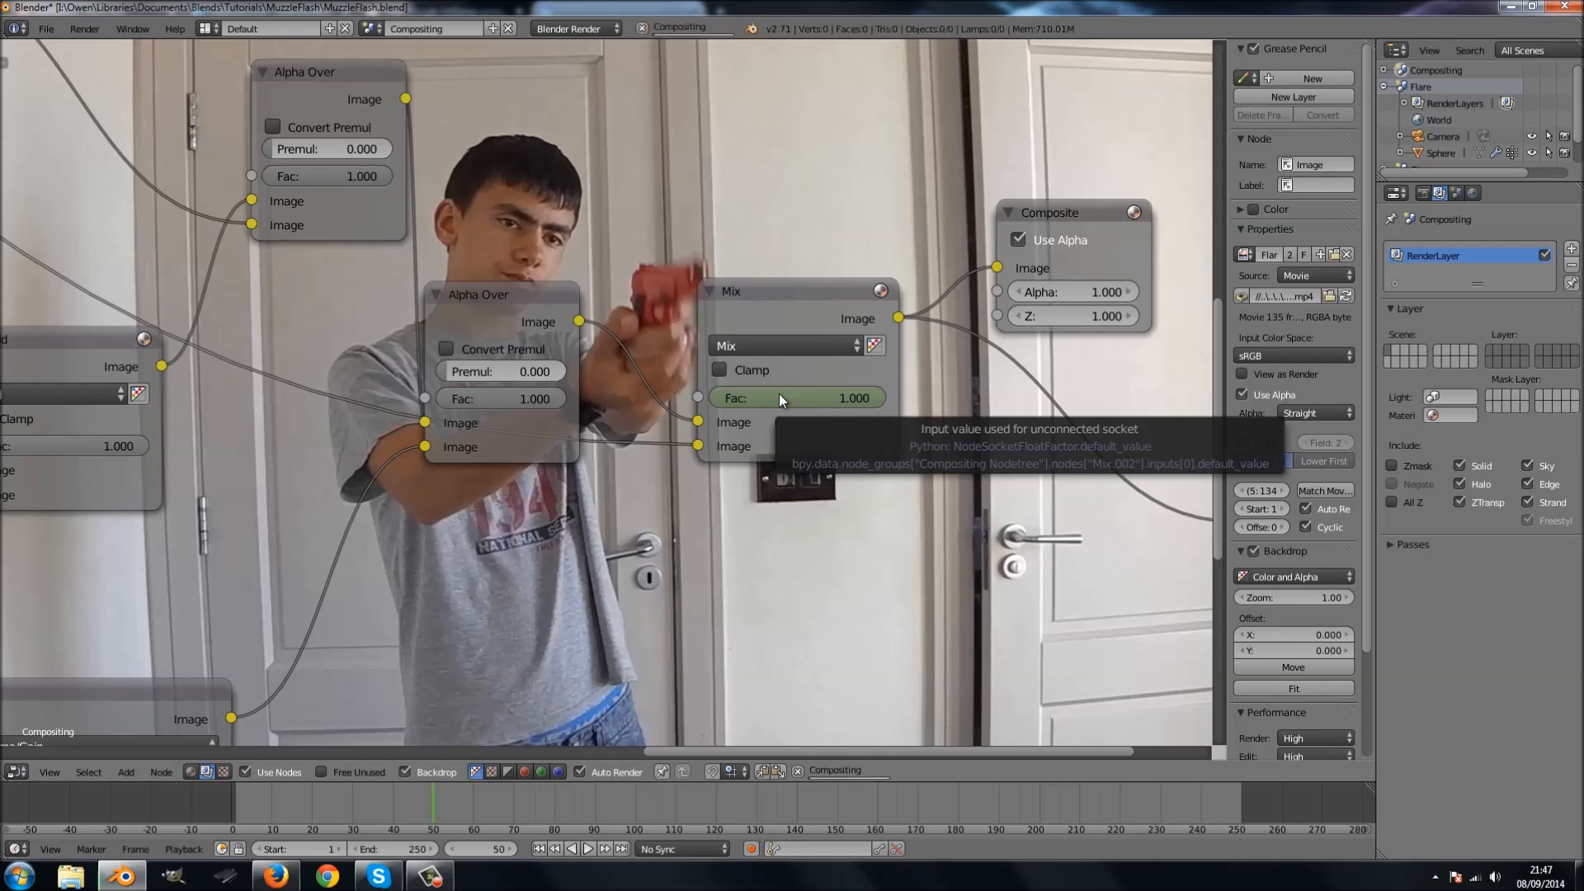
{"action": "key", "text": "Right"}
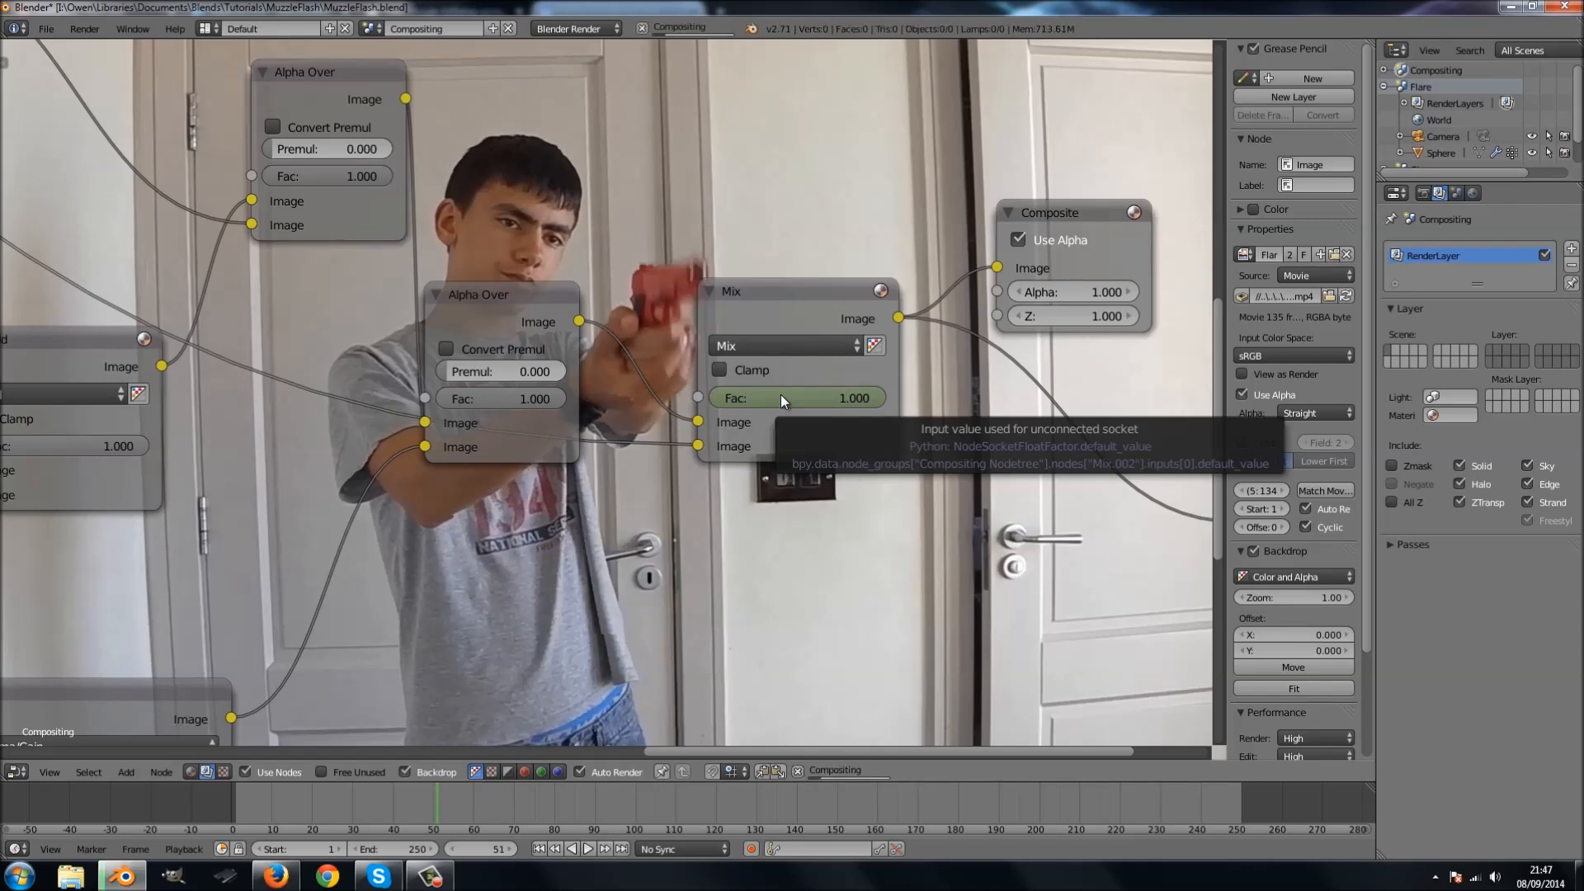
{"action": "left_click", "coordinate": [780, 397]}
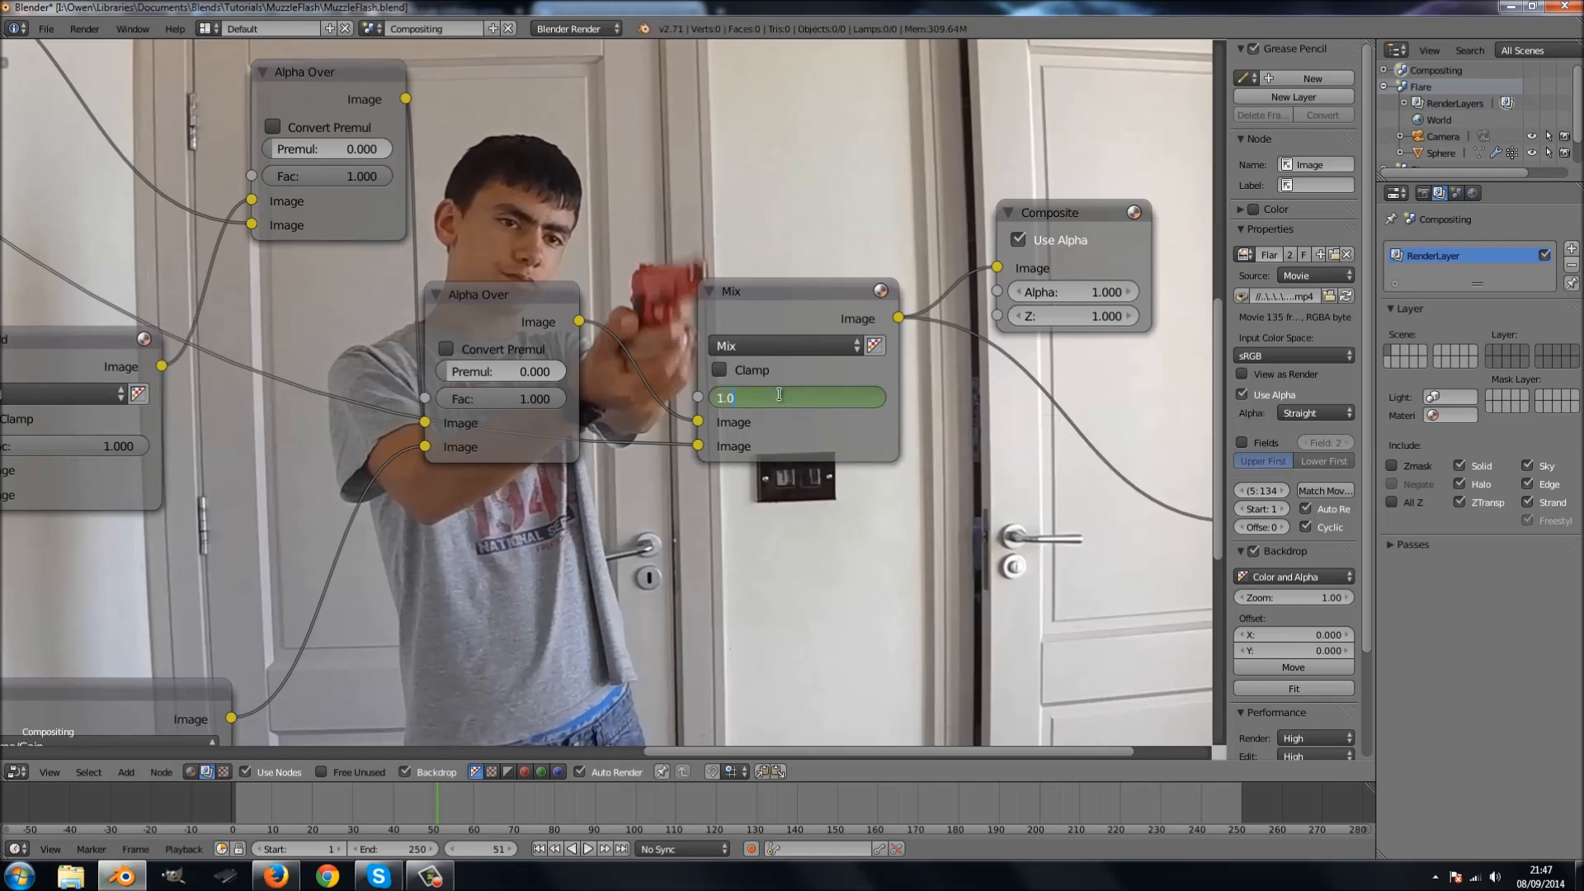
{"action": "type", "text": "0"}
{"action": "key", "text": "Return"}
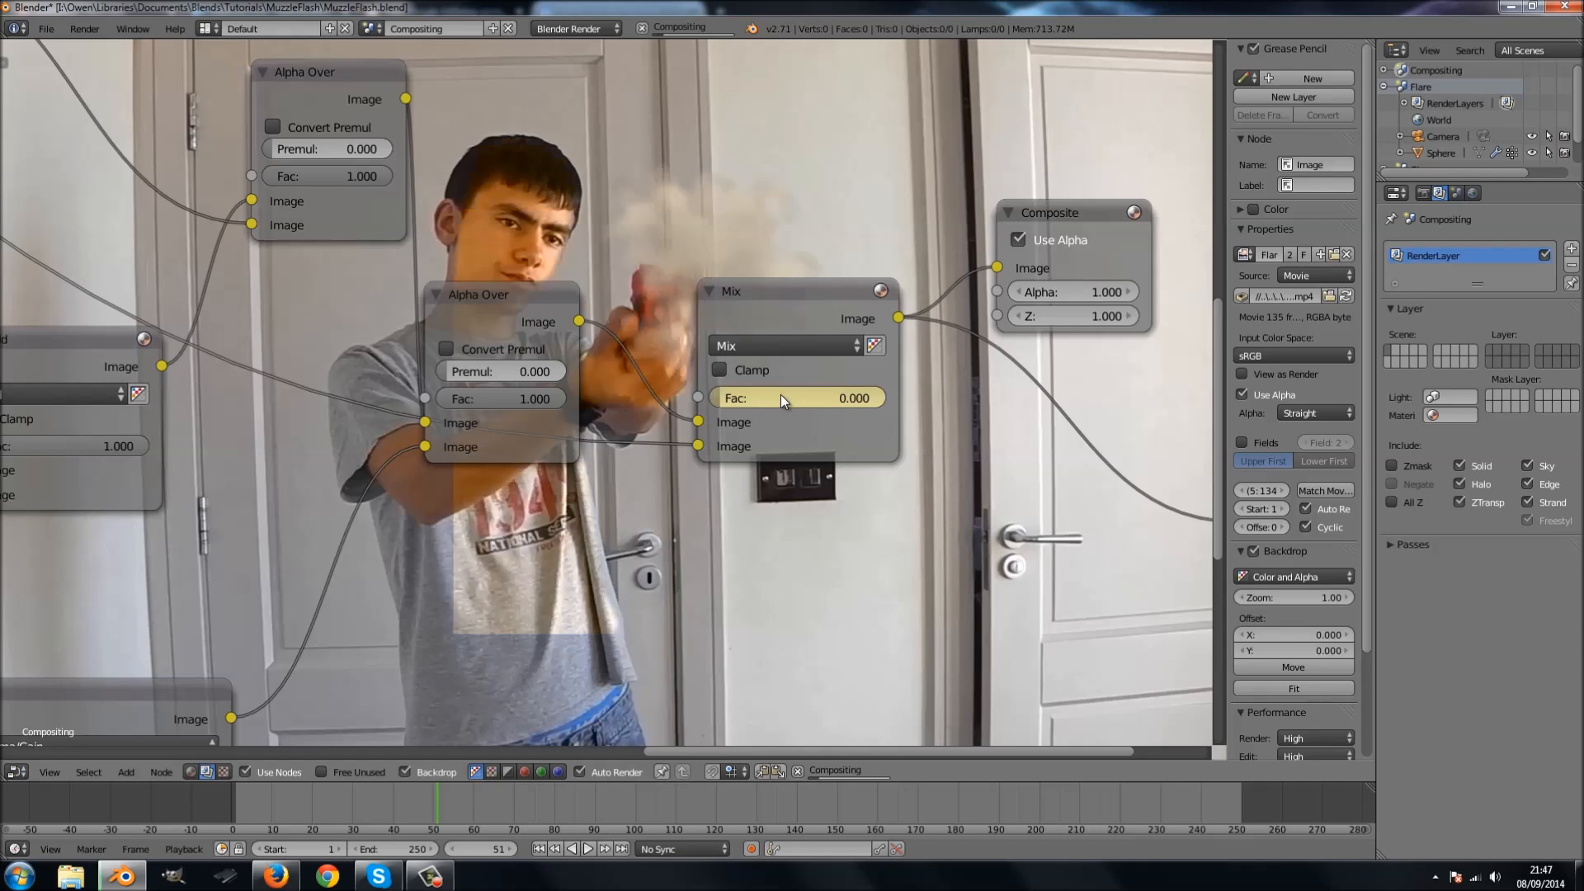
Keyframe the Mix node's Fac at 1 on frame 53.
{"action": "key", "text": "Right"}
{"action": "key", "text": "Right"}
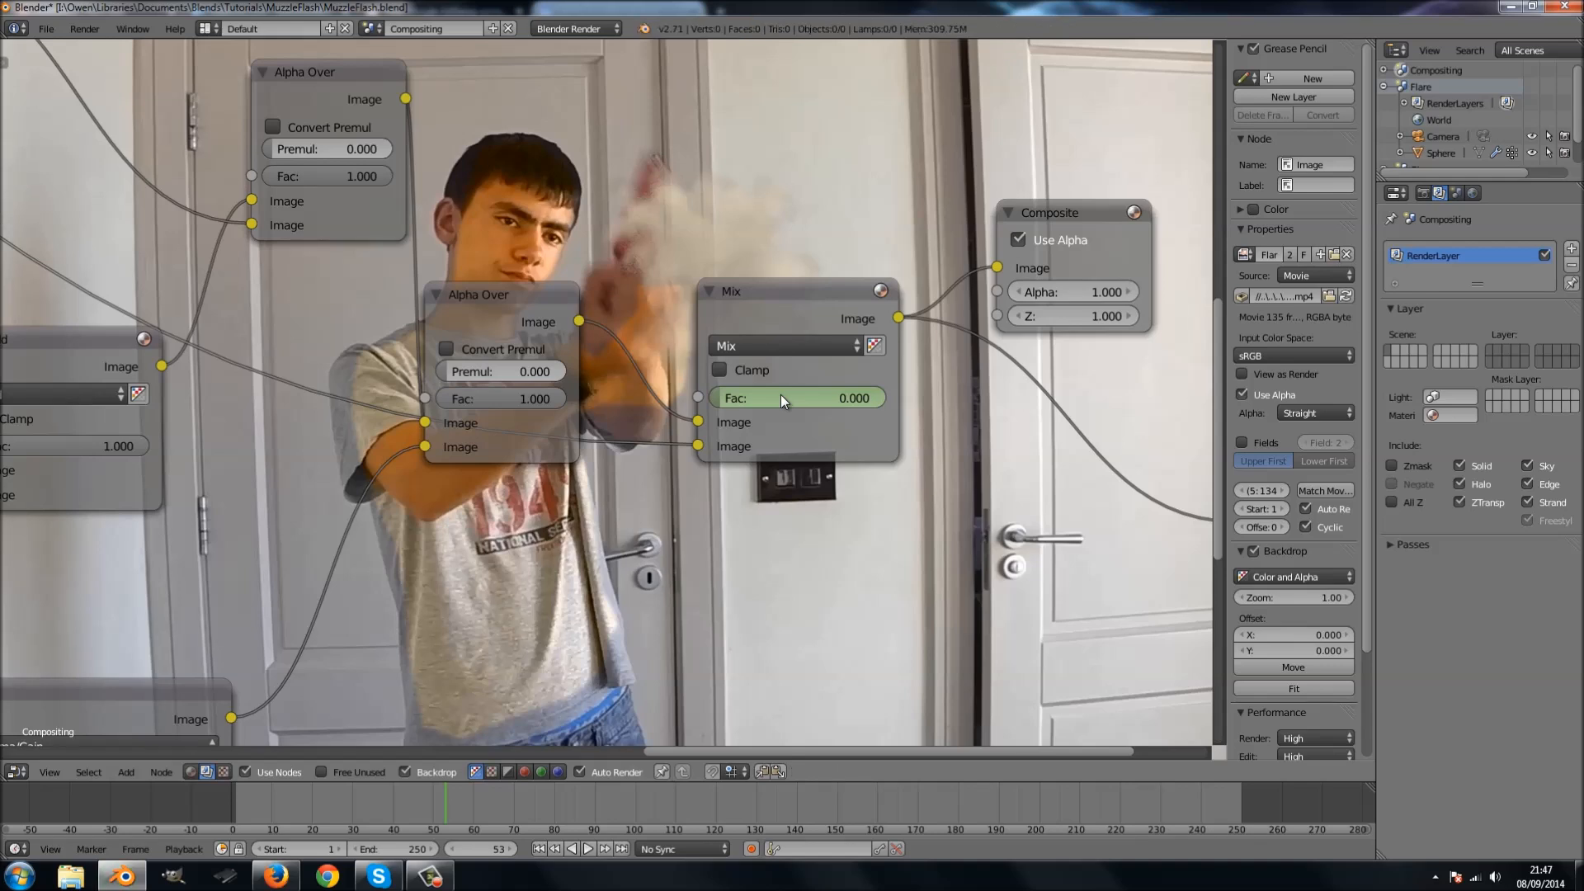
{"action": "left_click", "coordinate": [780, 394]}
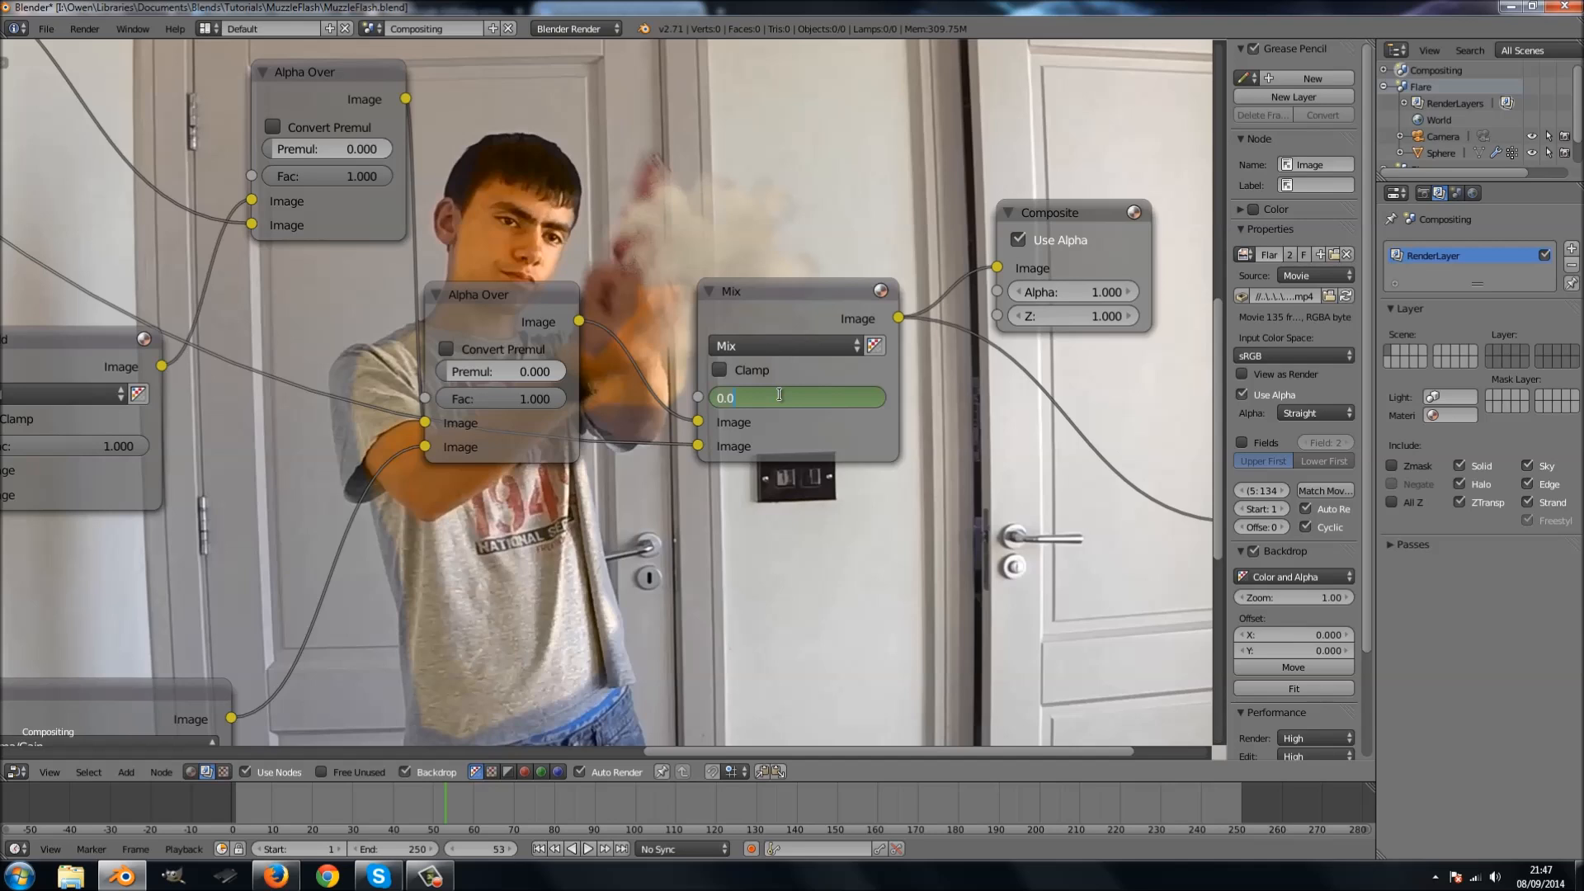
{"action": "type", "text": "1"}
{"action": "key", "text": "Return"}
{"action": "key", "text": "i"}
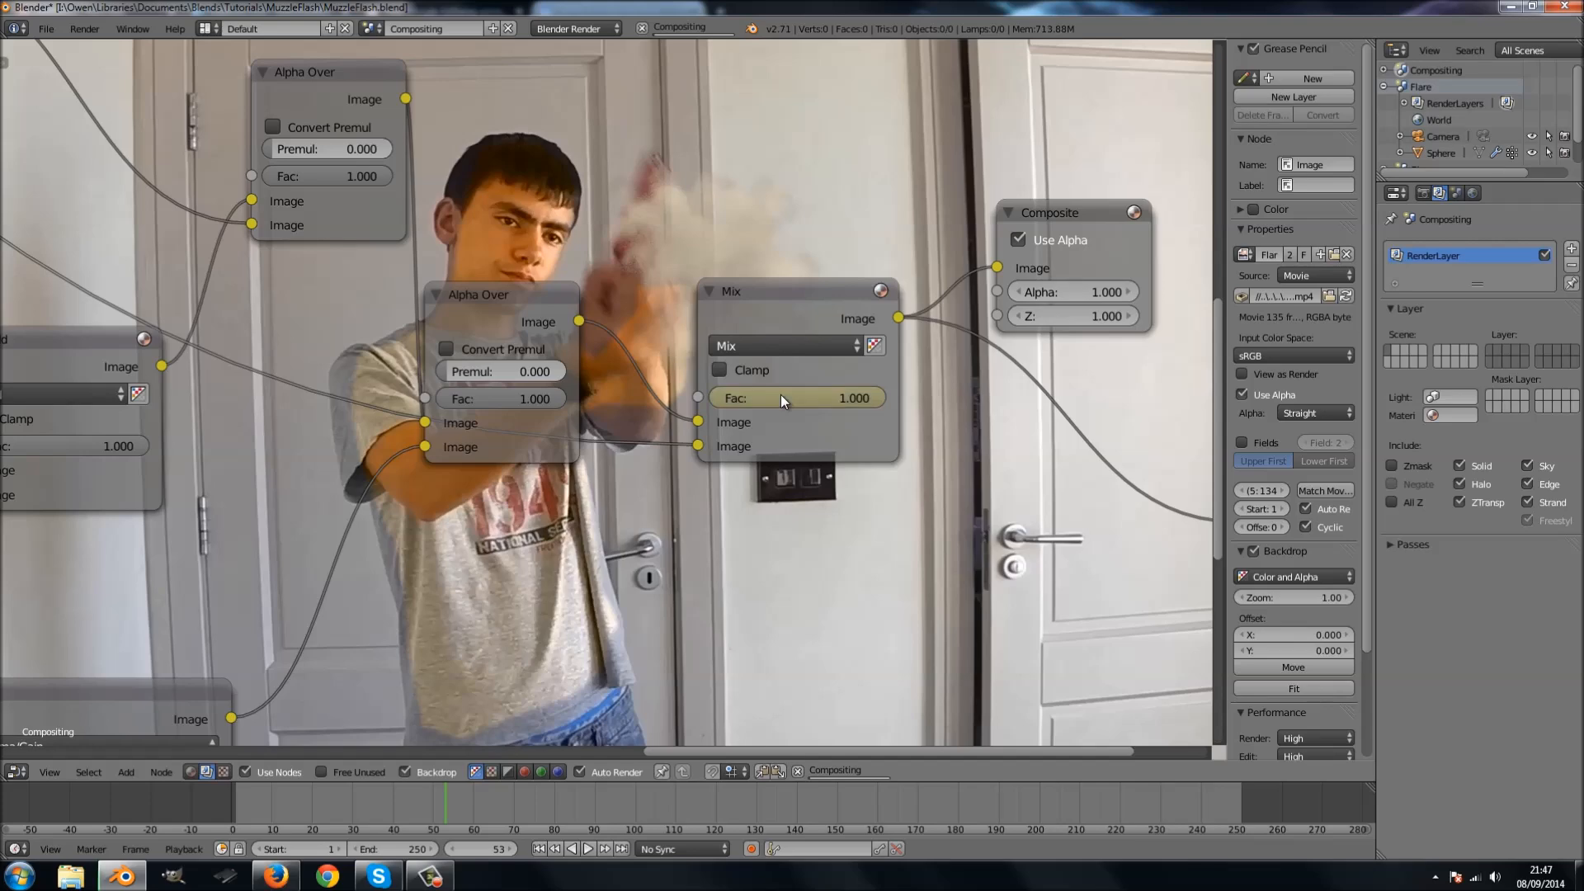
Link the flash's Alpha Over output into the Mix node and place the smoke's Alpha Over between the Mix and Composite nodes.
{"action": "scroll", "coordinate": [720, 520], "scroll_direction": "down", "scroll_amount": 5}
{"action": "middle_click_drag", "start_coordinate": [634, 670], "coordinate": [634, 503]}
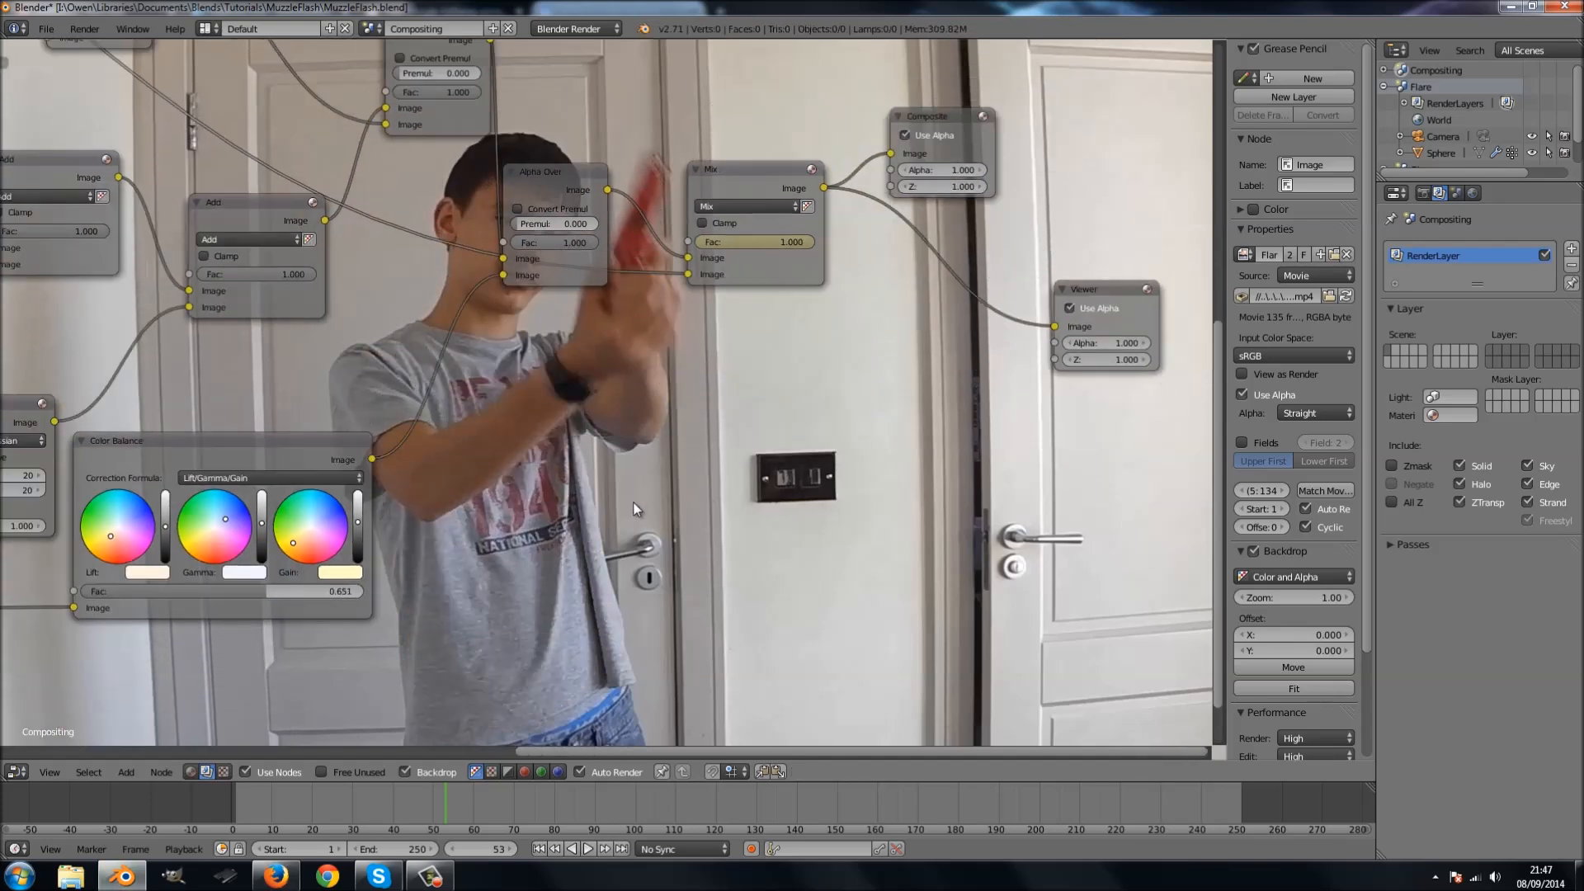
{"action": "scroll", "coordinate": [634, 503], "scroll_direction": "down", "scroll_amount": 4}
{"action": "scroll", "coordinate": [761, 318], "scroll_direction": "up", "scroll_amount": 3}
{"action": "middle_click_drag", "start_coordinate": [607, 446], "coordinate": [633, 361]}
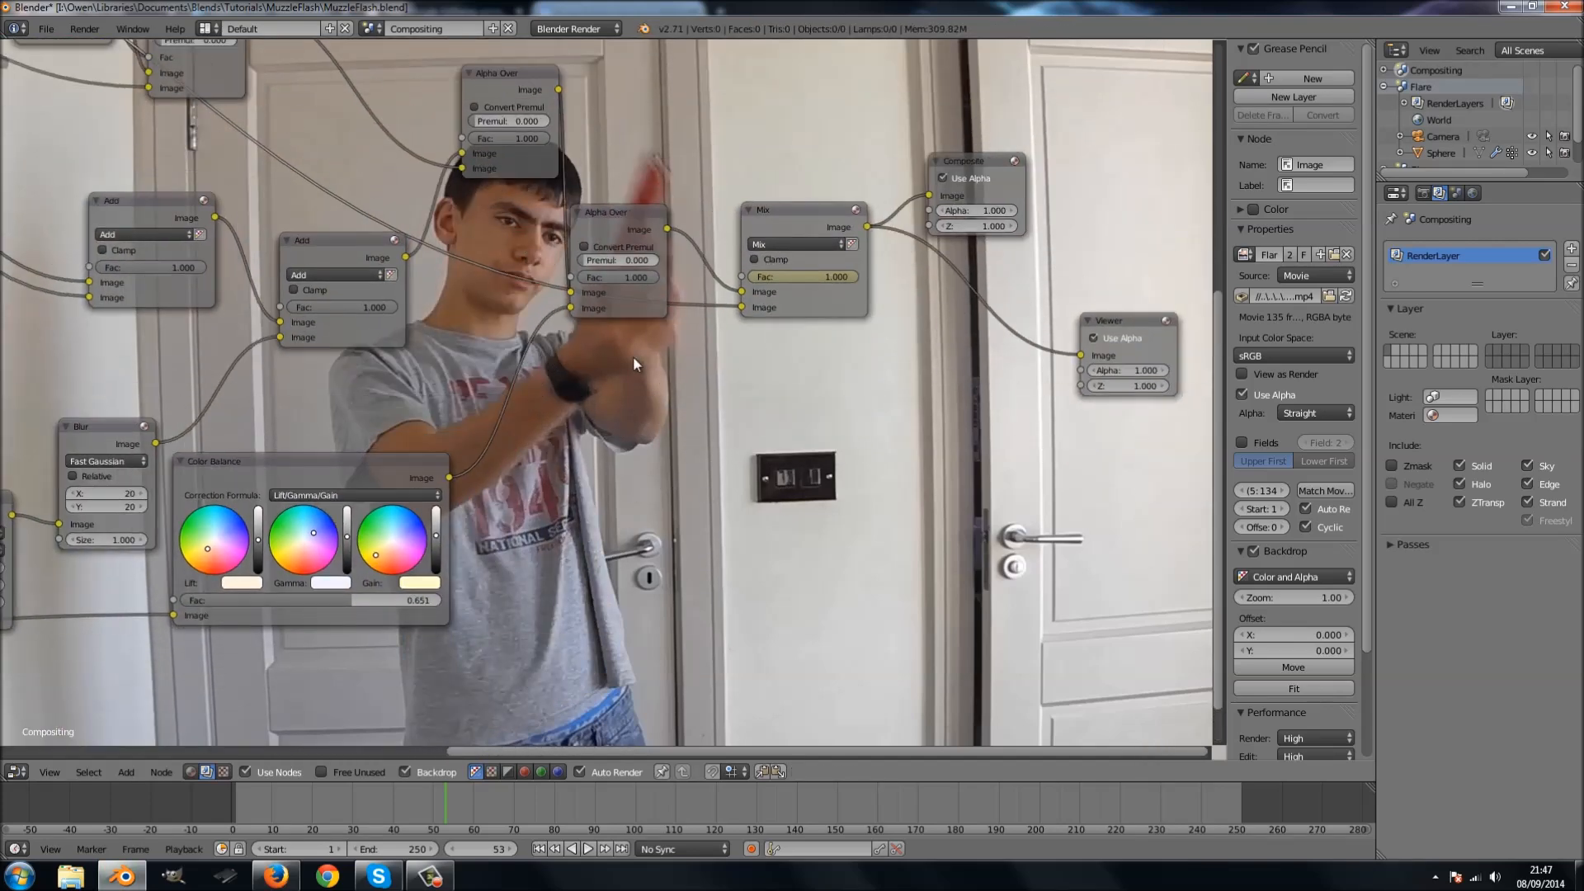
{"action": "left_click", "coordinate": [605, 216]}
{"action": "left_click_drag", "start_coordinate": [604, 216], "coordinate": [748, 396]}
{"action": "left_click_drag", "start_coordinate": [559, 89], "coordinate": [741, 307]}
{"action": "left_click_drag", "start_coordinate": [779, 229], "coordinate": [637, 215]}
{"action": "left_click_drag", "start_coordinate": [746, 404], "coordinate": [804, 172]}
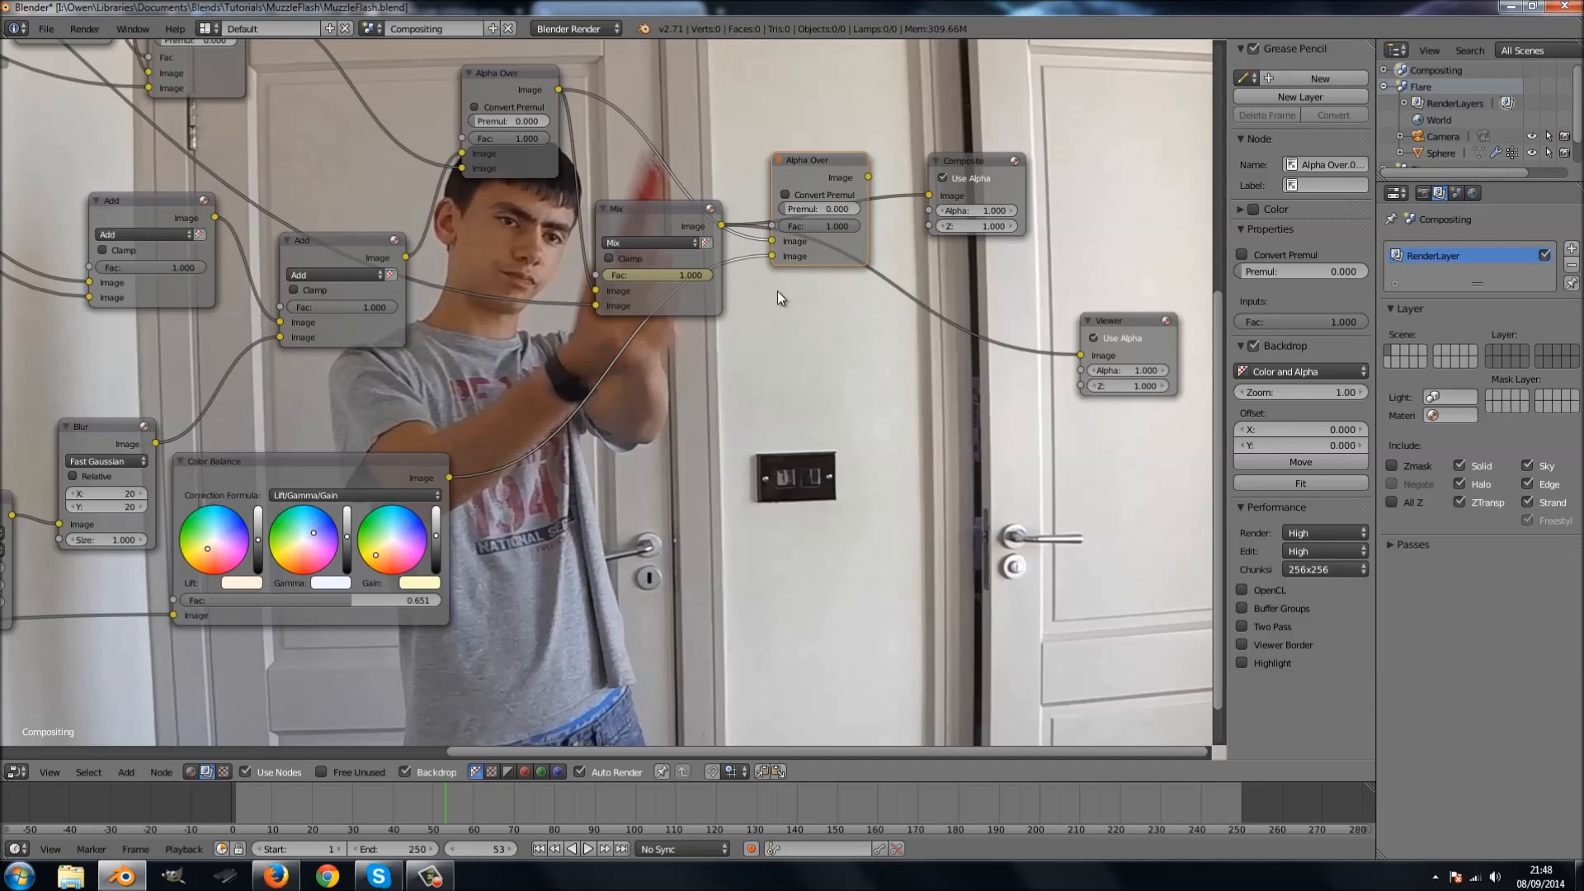
{"action": "left_click_drag", "start_coordinate": [672, 221], "coordinate": [642, 244]}
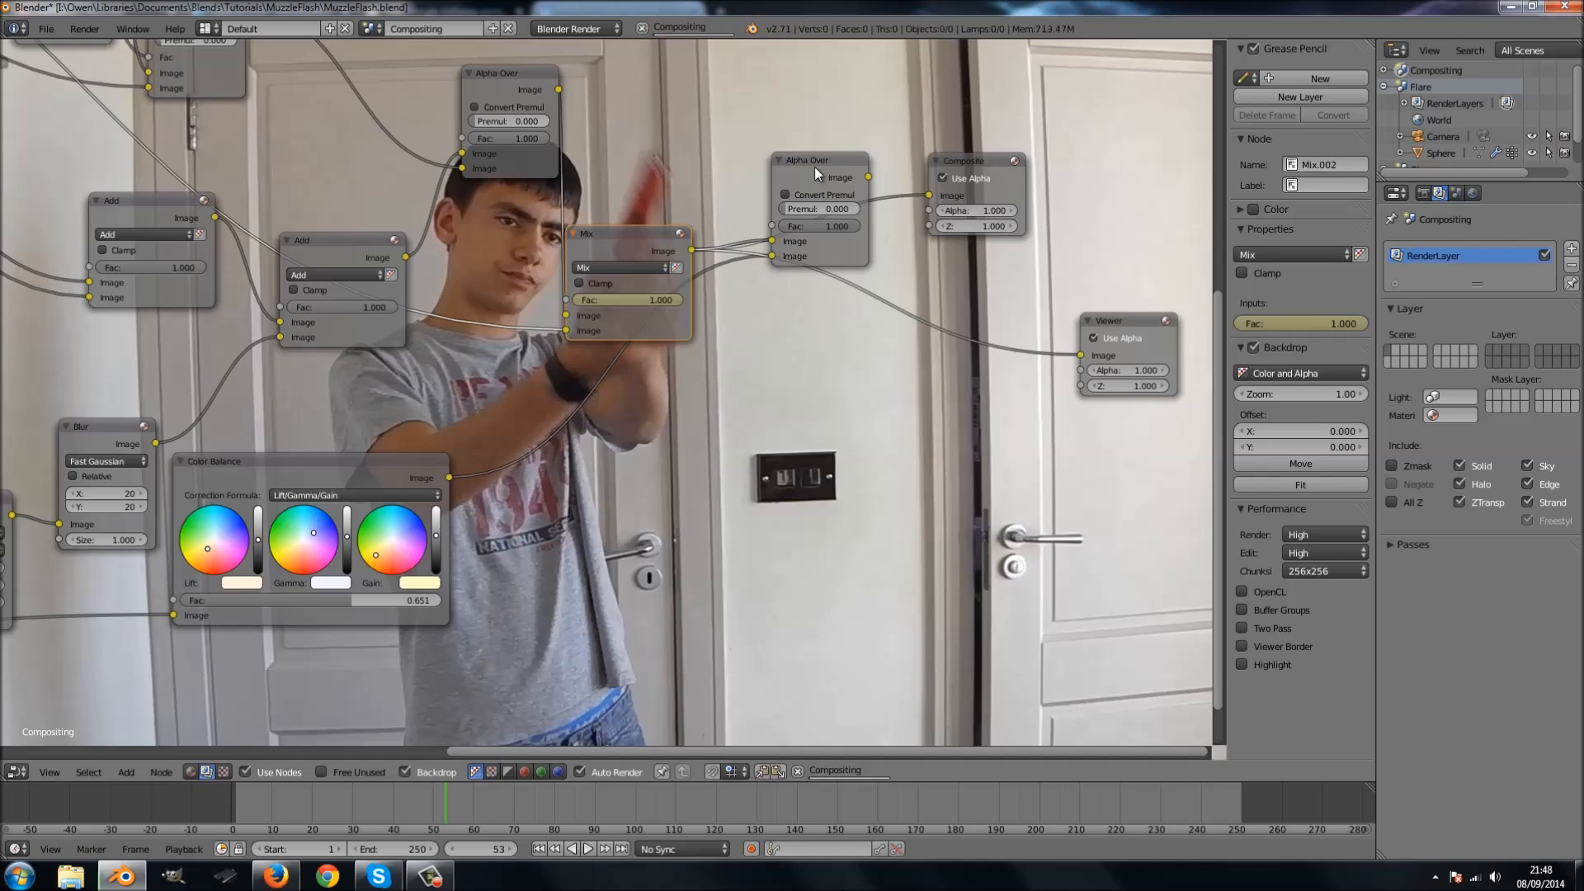
Delete the smoke's Color Balance node and link the smoke Render Layers image directly to the last Alpha Over's second Image input.
{"action": "middle_click_drag", "start_coordinate": [400, 469], "coordinate": [666, 330]}
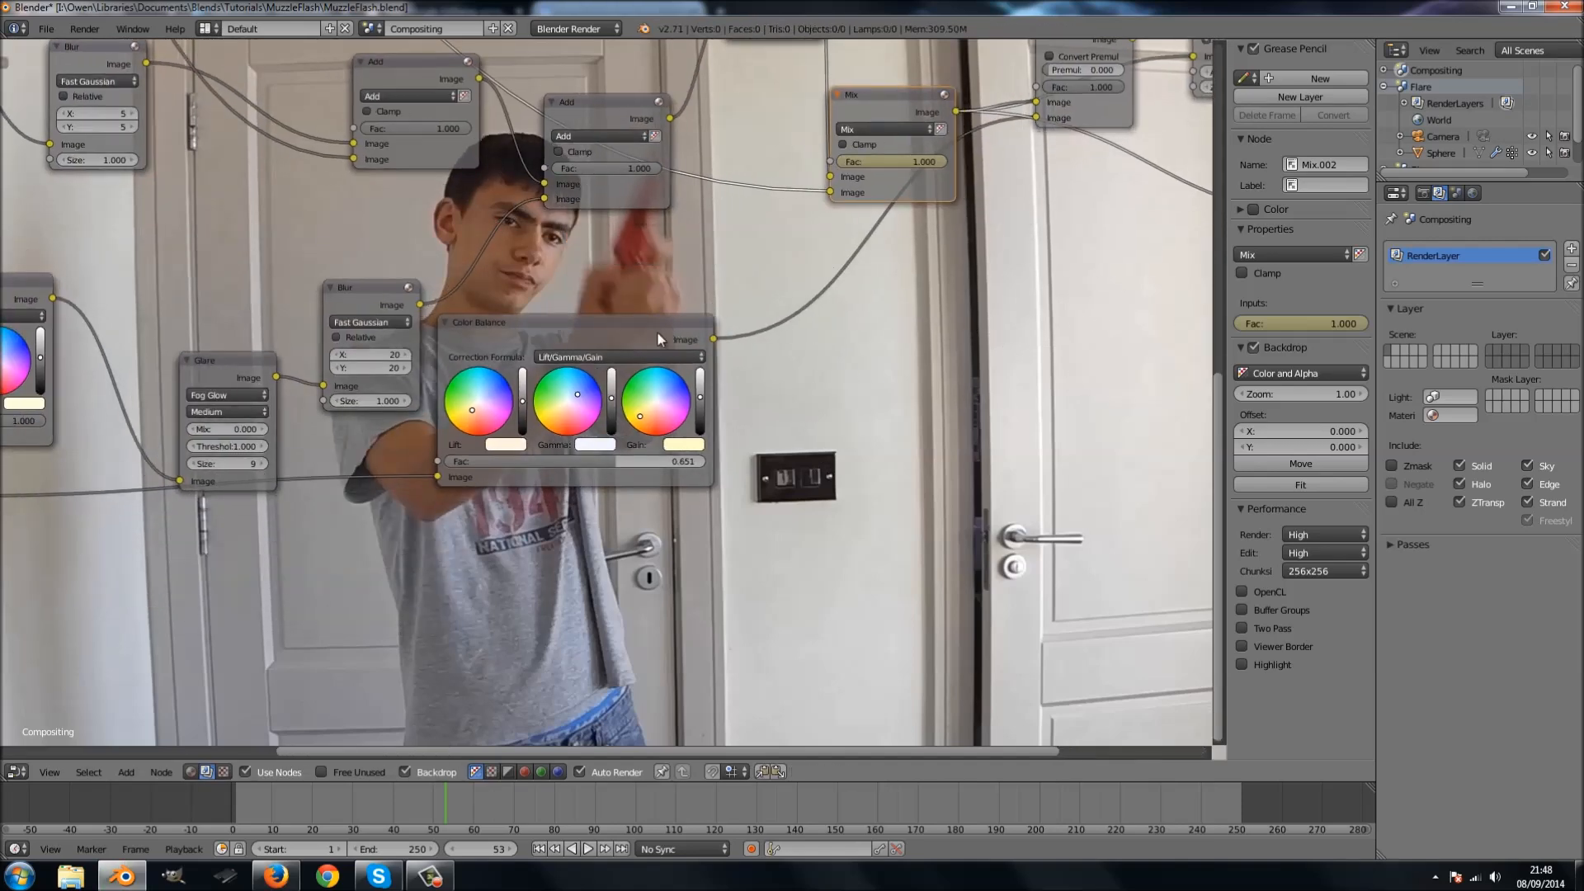
{"action": "left_click", "coordinate": [623, 332]}
{"action": "scroll", "coordinate": [622, 330], "scroll_direction": "down", "scroll_amount": 2}
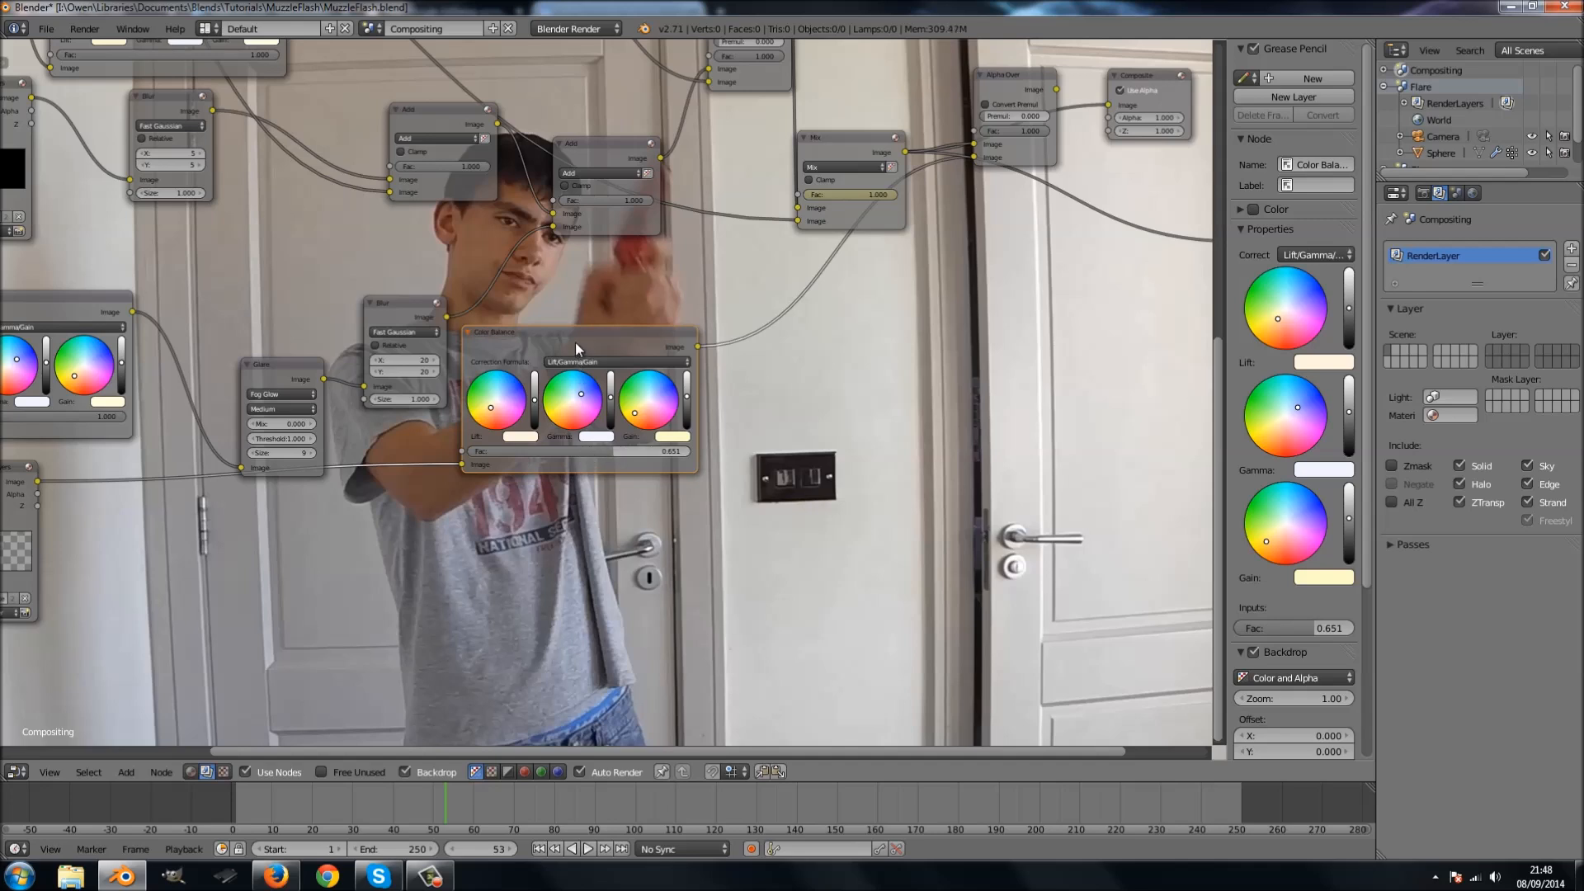
{"action": "key", "text": "x"}
{"action": "left_click_drag", "start_coordinate": [37, 481], "coordinate": [976, 156]}
Link the last Alpha Over node's output to the Composite and Viewer nodes.
{"action": "middle_click_drag", "start_coordinate": [976, 156], "coordinate": [825, 254]}
{"action": "left_click_drag", "start_coordinate": [848, 244], "coordinate": [1017, 396]}
{"action": "scroll", "coordinate": [910, 429], "scroll_direction": "down", "scroll_amount": 1}
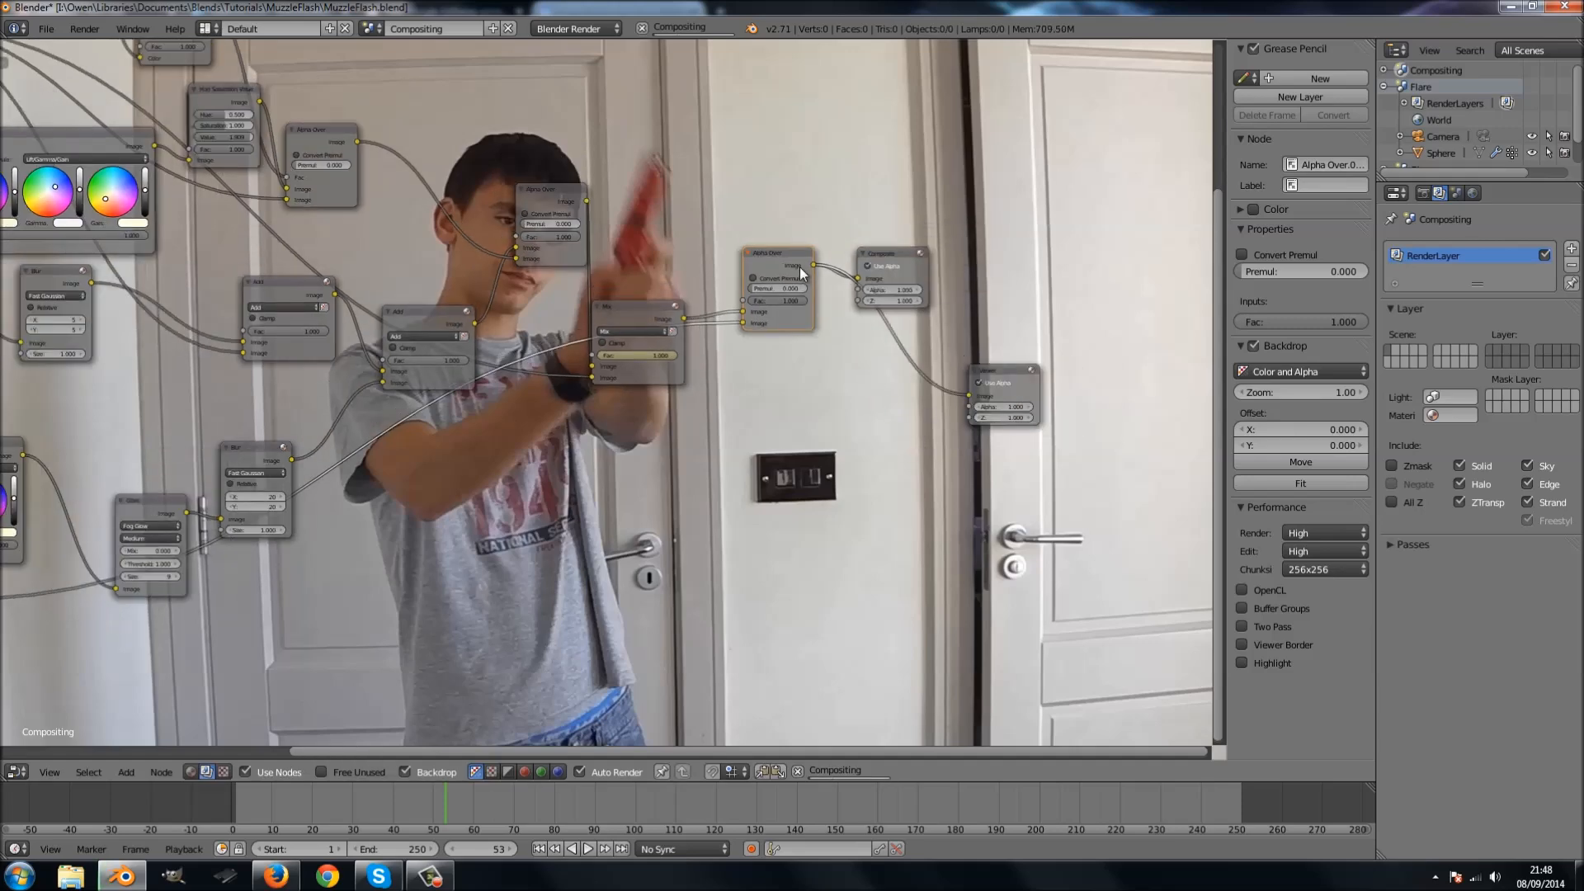
{"action": "scroll", "coordinate": [772, 346], "scroll_direction": "down", "scroll_amount": 1}
{"action": "scroll", "coordinate": [762, 405], "scroll_direction": "up", "scroll_amount": 2}
{"action": "middle_click_drag", "start_coordinate": [764, 414], "coordinate": [735, 591]}
{"action": "scroll", "coordinate": [751, 533], "scroll_direction": "up", "scroll_amount": 2}
{"action": "scroll", "coordinate": [735, 591], "scroll_direction": "down", "scroll_amount": 1}
{"action": "scroll", "coordinate": [740, 567], "scroll_direction": "down", "scroll_amount": 1}
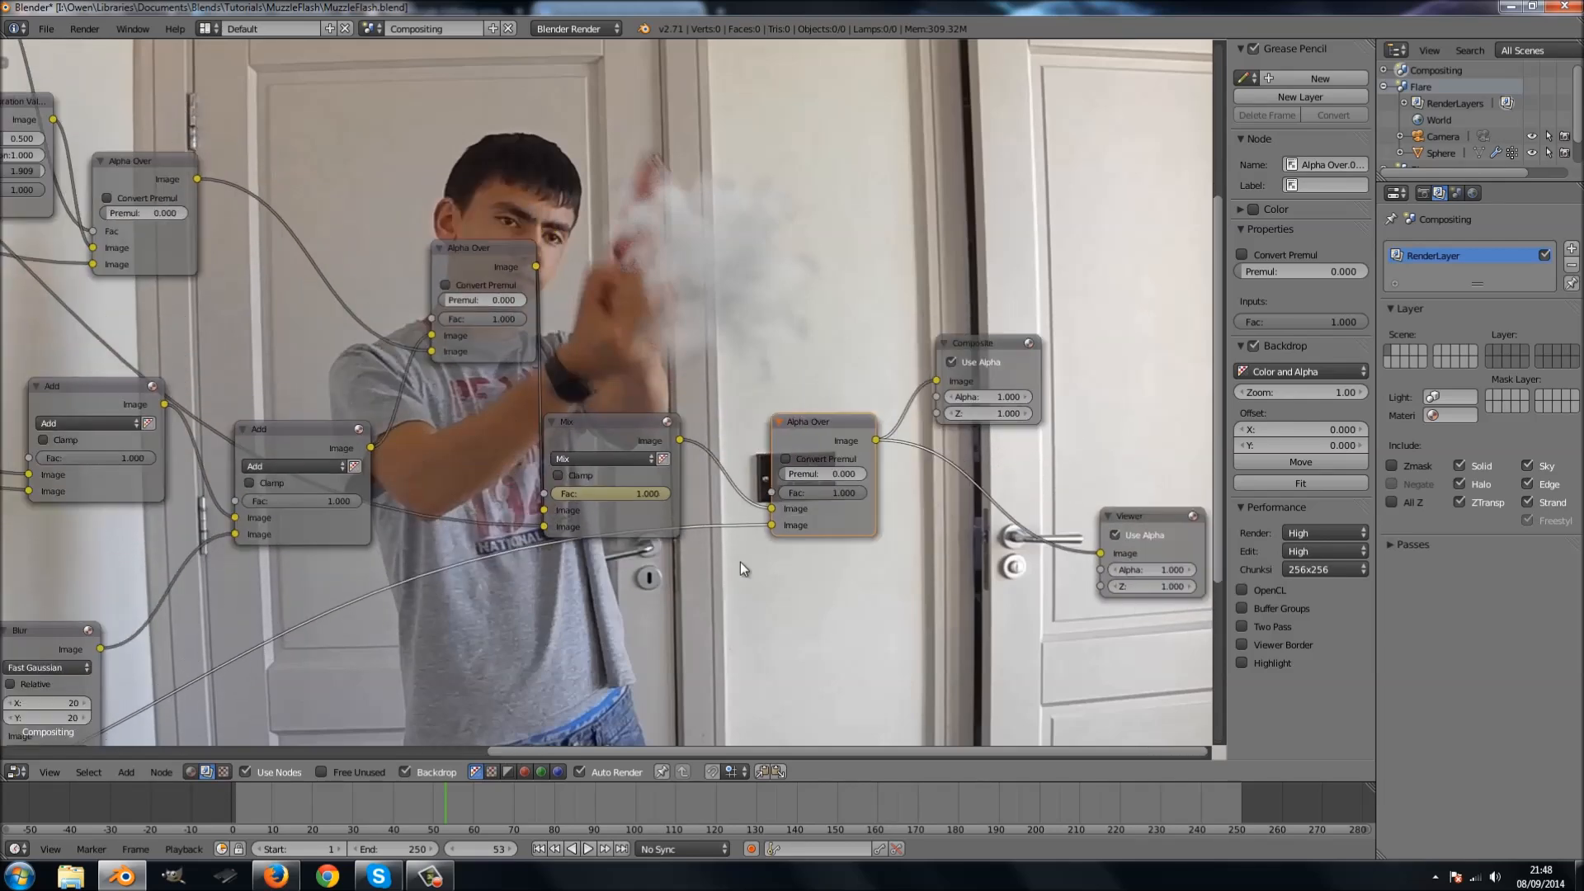
Check the composited flash lighting and smoke across frames 51 to 53.
{"action": "key", "text": "Left"}
{"action": "key", "text": "Left"}
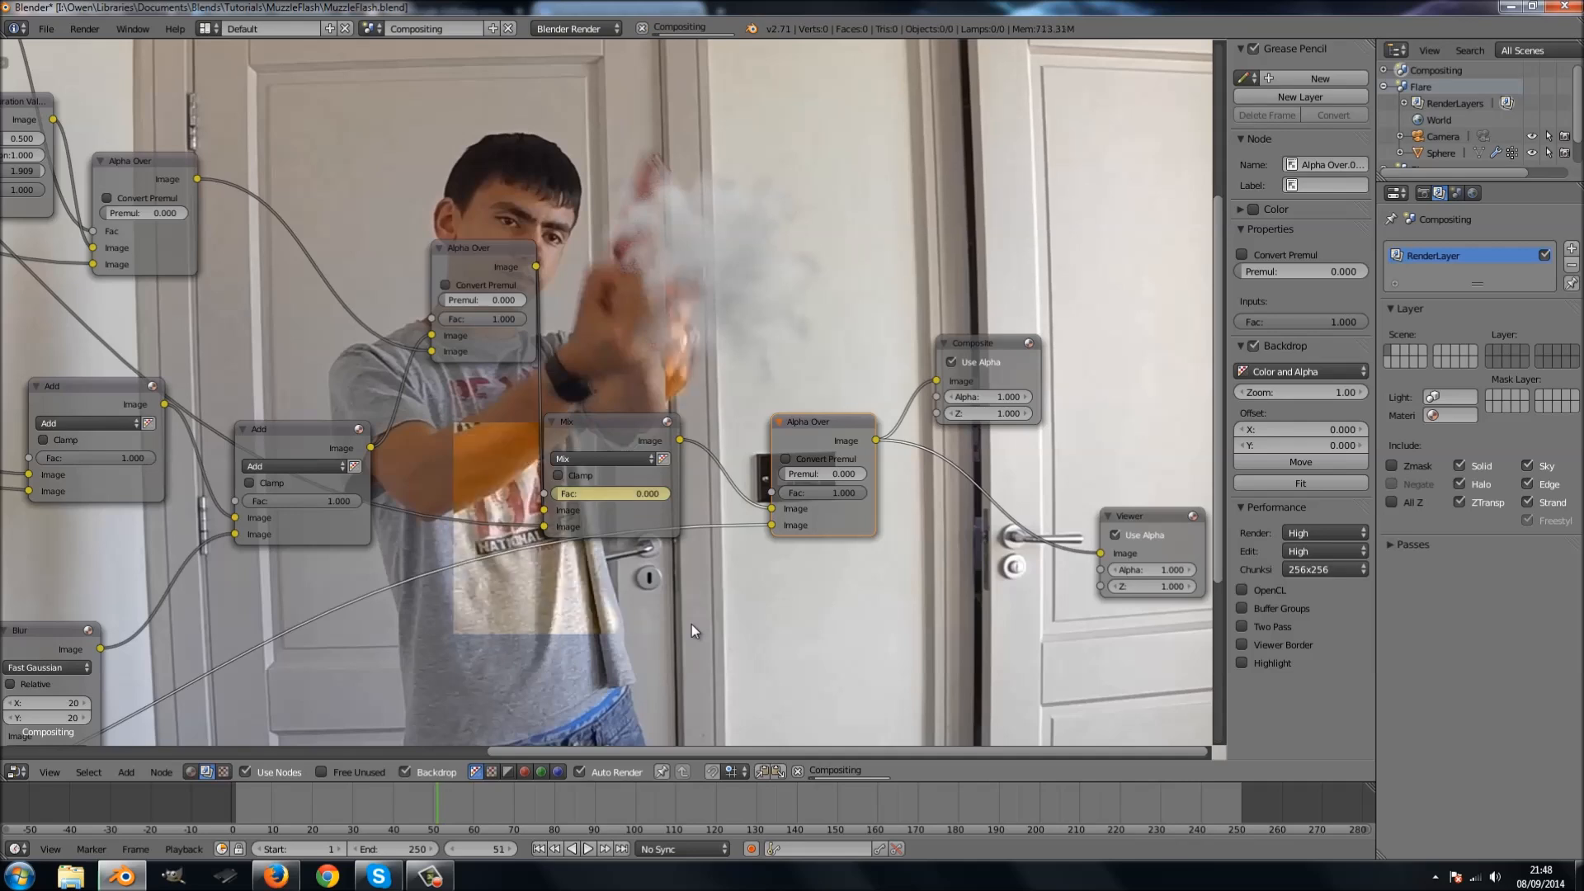
{"action": "key", "text": "Right"}
{"action": "key", "text": "Right"}
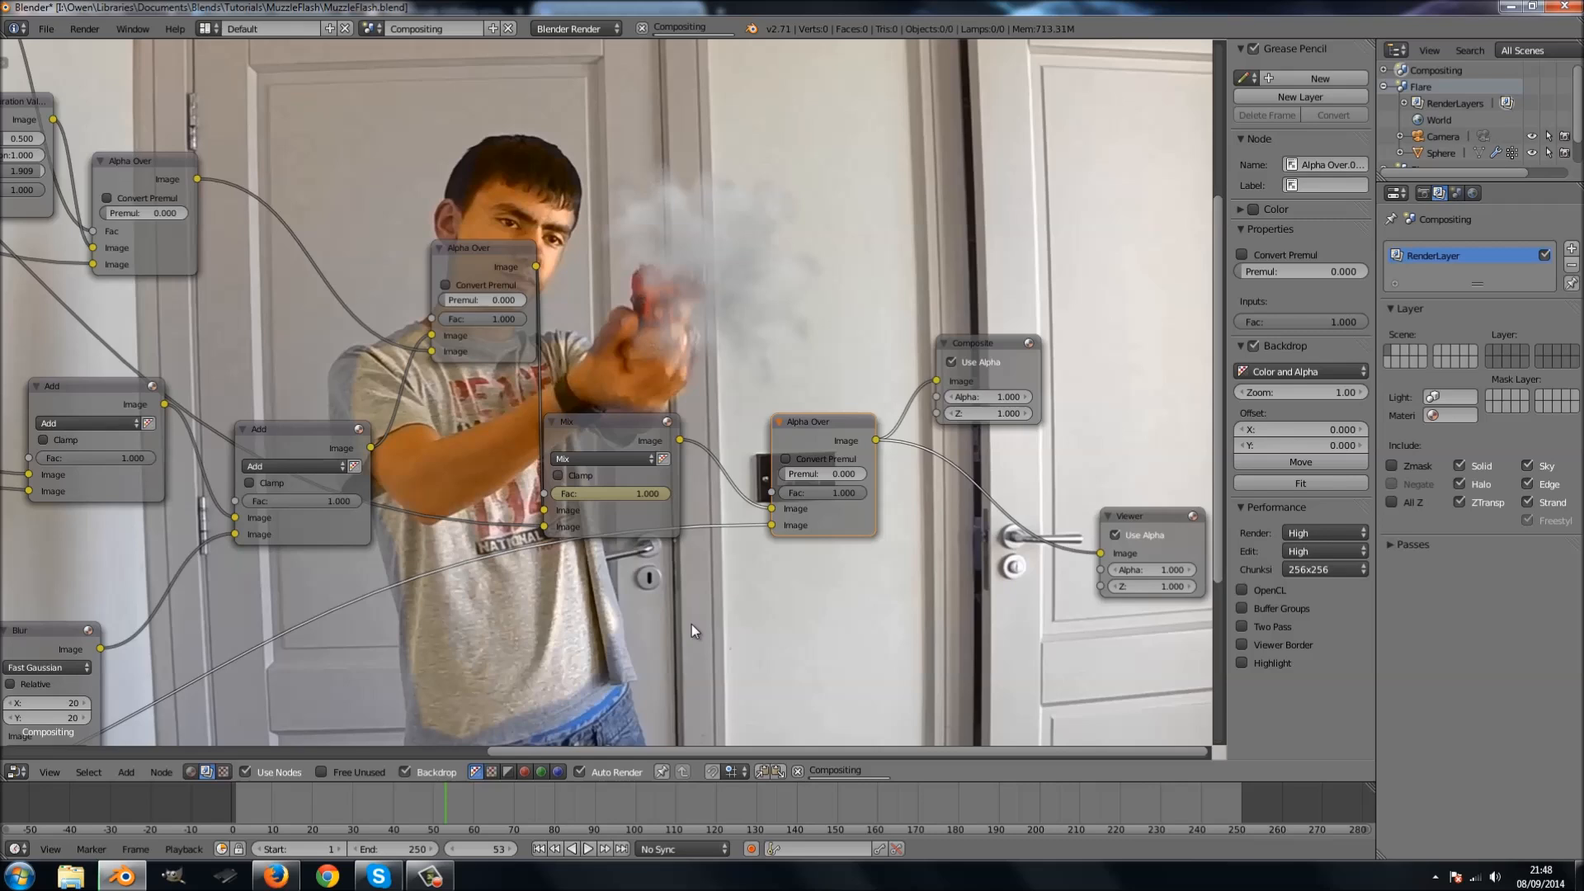
Check the composited actor lighting and smoke at frames 50 and 51.
{"action": "key", "text": "Left"}
{"action": "key", "text": "Left"}
{"action": "key", "text": "Left"}
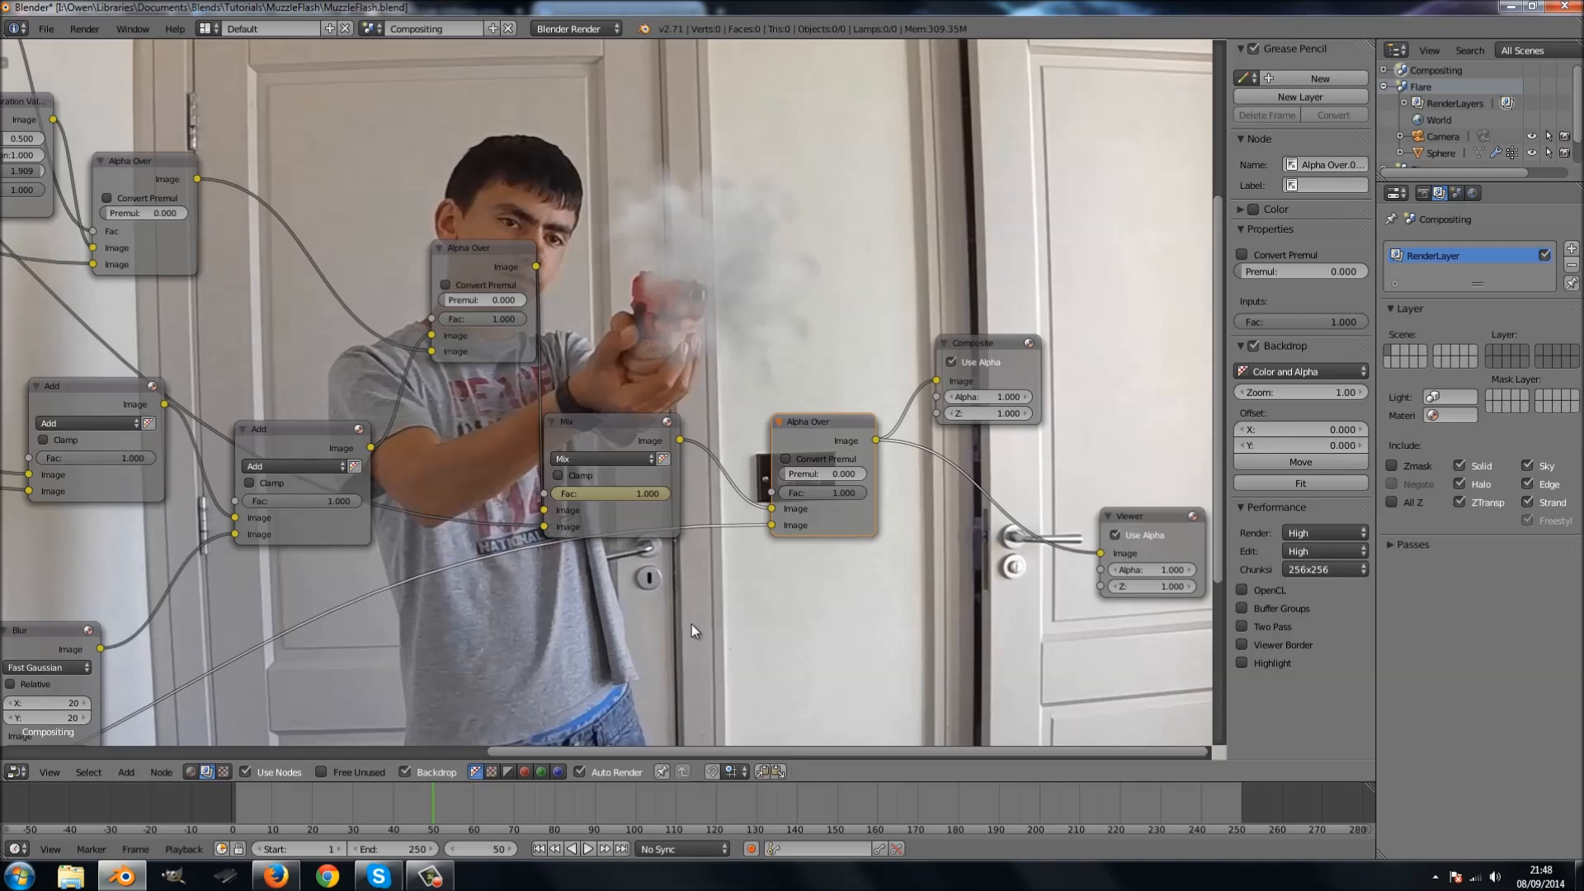
{"action": "key", "text": "Right"}
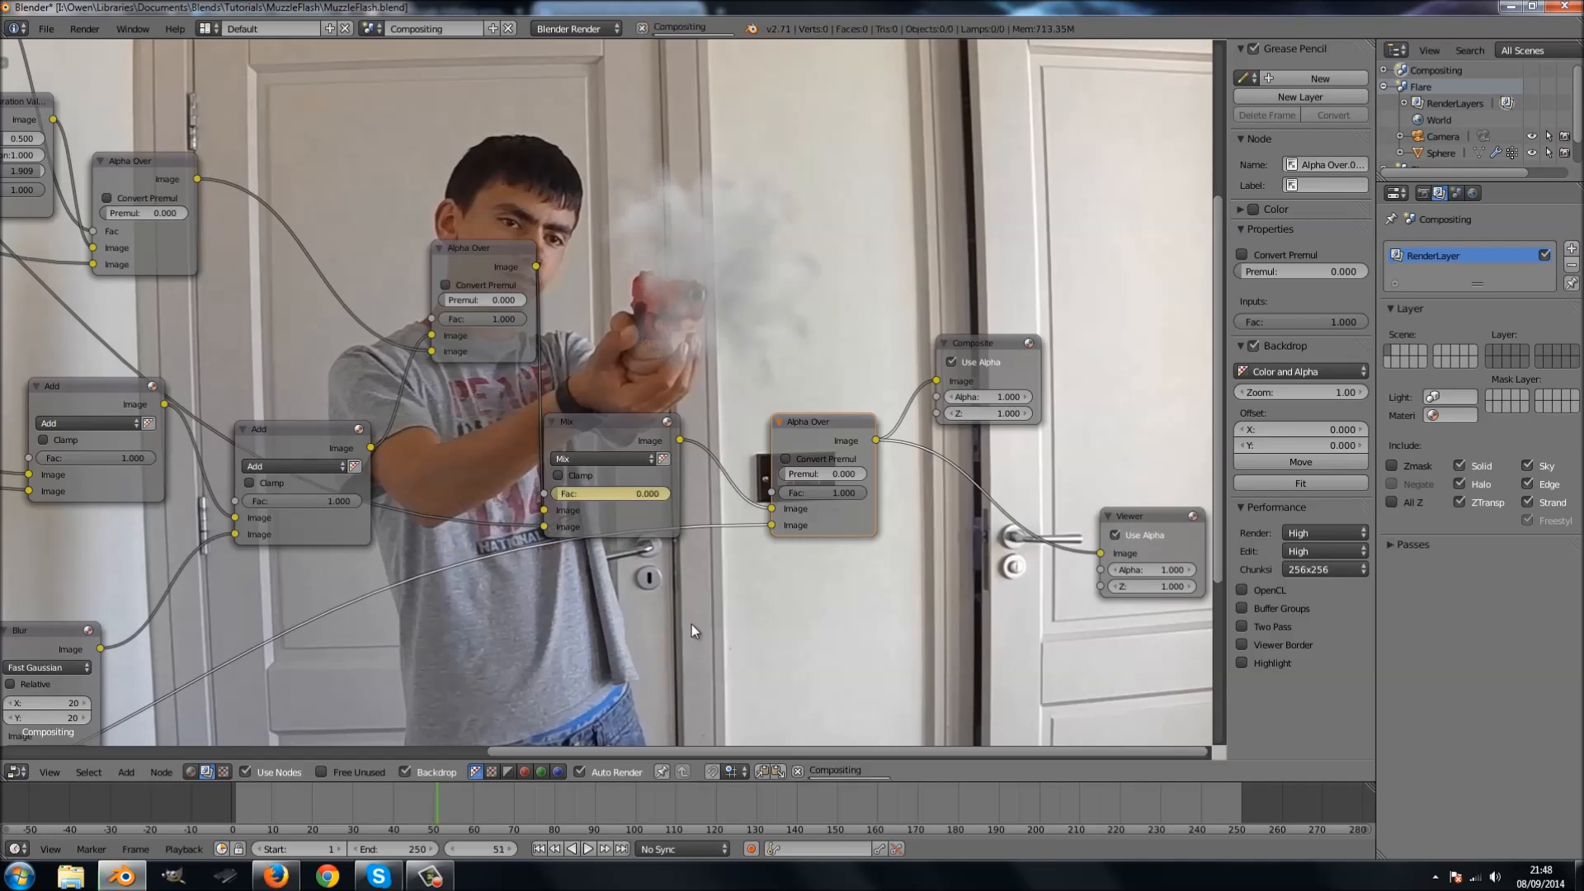
Swap the two Image inputs of the Alpha Over node that feeds the Mix node.
{"action": "middle_click_drag", "start_coordinate": [411, 620], "coordinate": [708, 538]}
{"action": "scroll", "coordinate": [685, 611], "scroll_direction": "down", "scroll_amount": 2}
{"action": "scroll", "coordinate": [883, 572], "scroll_direction": "down", "scroll_amount": 1}
{"action": "scroll", "coordinate": [708, 538], "scroll_direction": "up", "scroll_amount": 2}
{"action": "left_click_drag", "start_coordinate": [850, 135], "coordinate": [828, 224]}
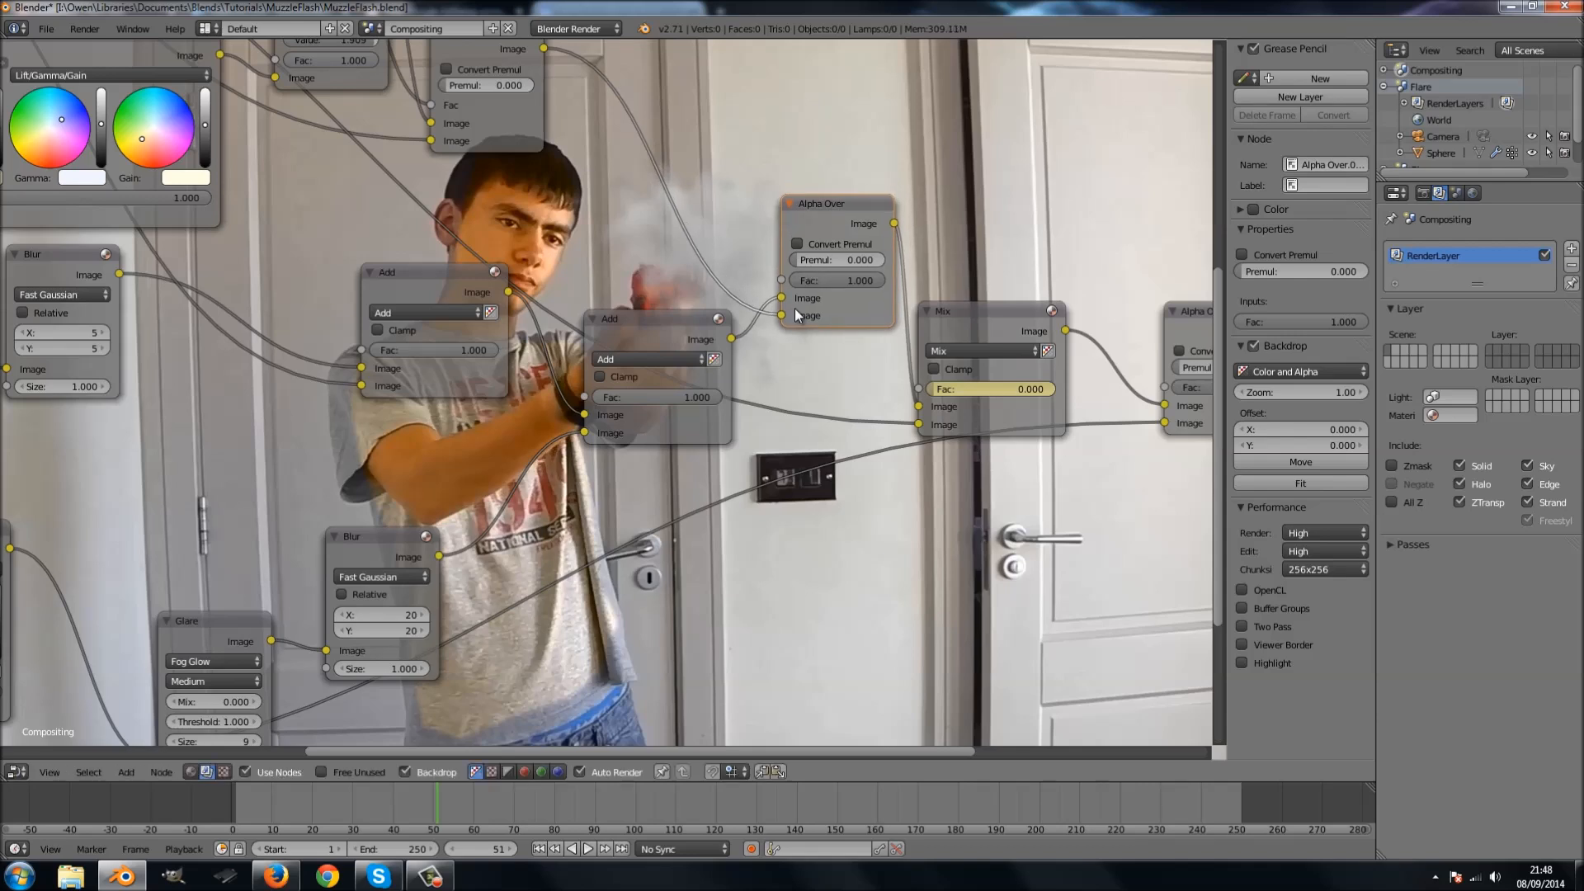
{"action": "left_click_drag", "start_coordinate": [781, 316], "coordinate": [783, 299]}
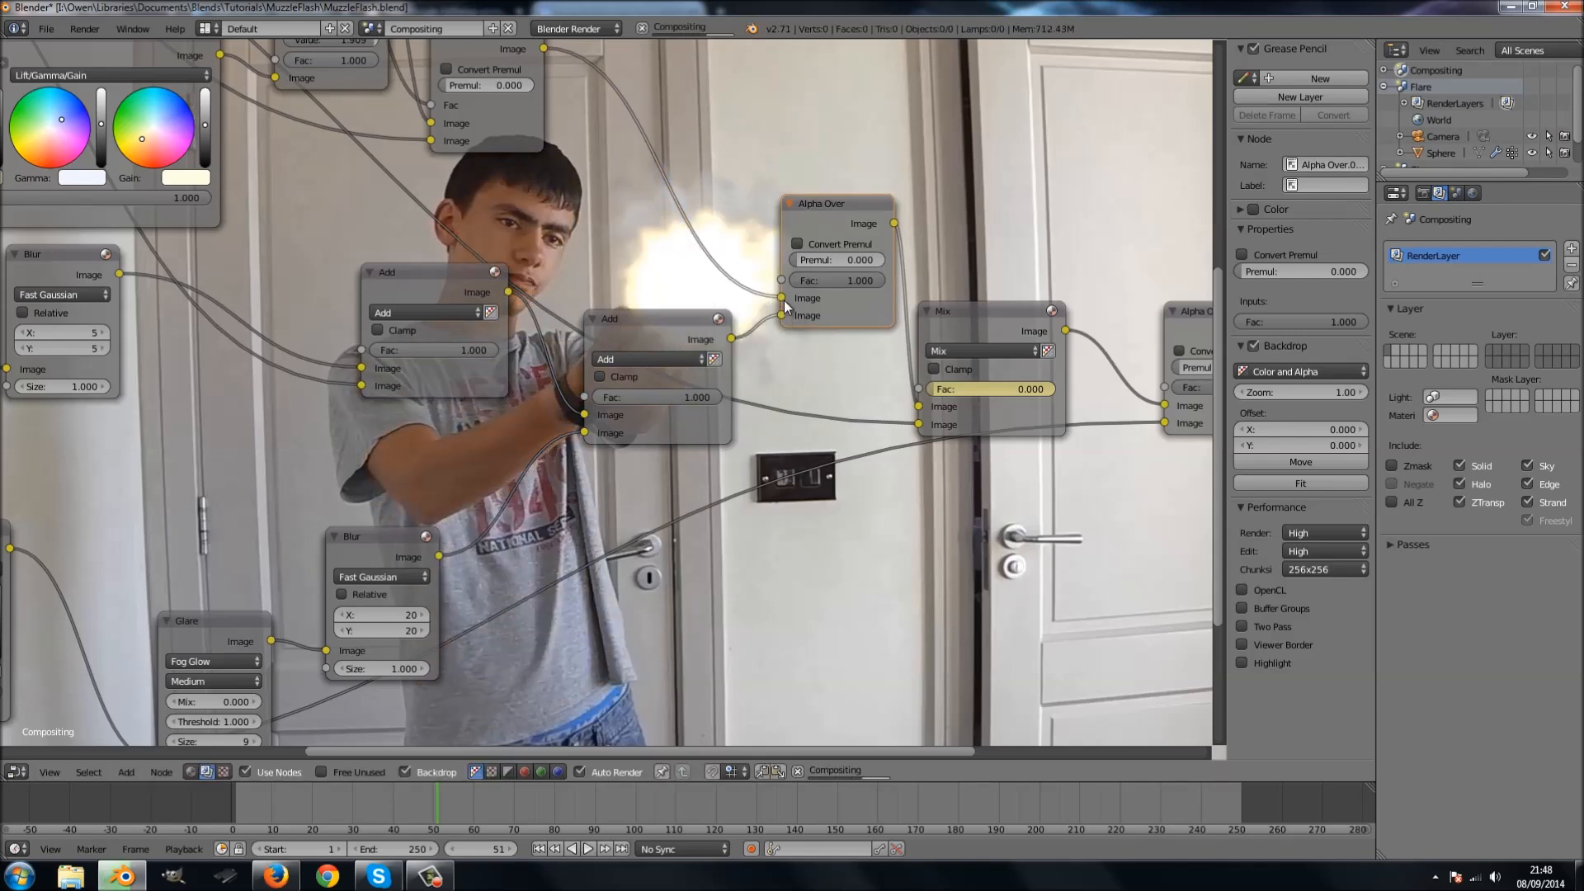
Delete the Alpha Over node feeding the Mix node and put a duplicate of the neighbouring Add node in its place.
{"action": "middle_click_drag", "start_coordinate": [835, 350], "coordinate": [736, 468]}
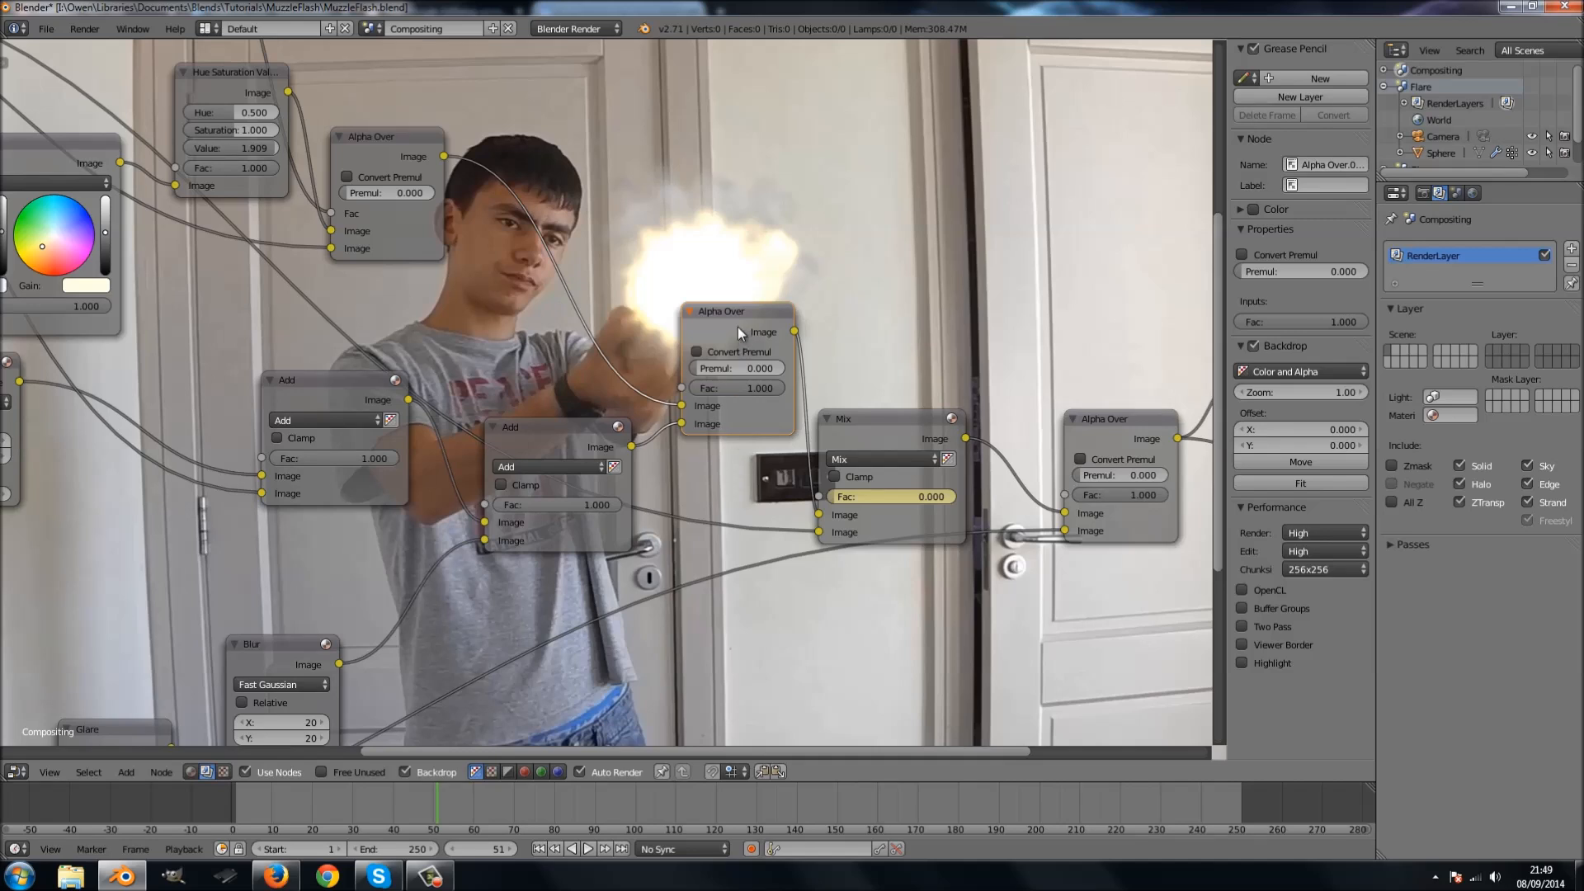
{"action": "key", "text": "x"}
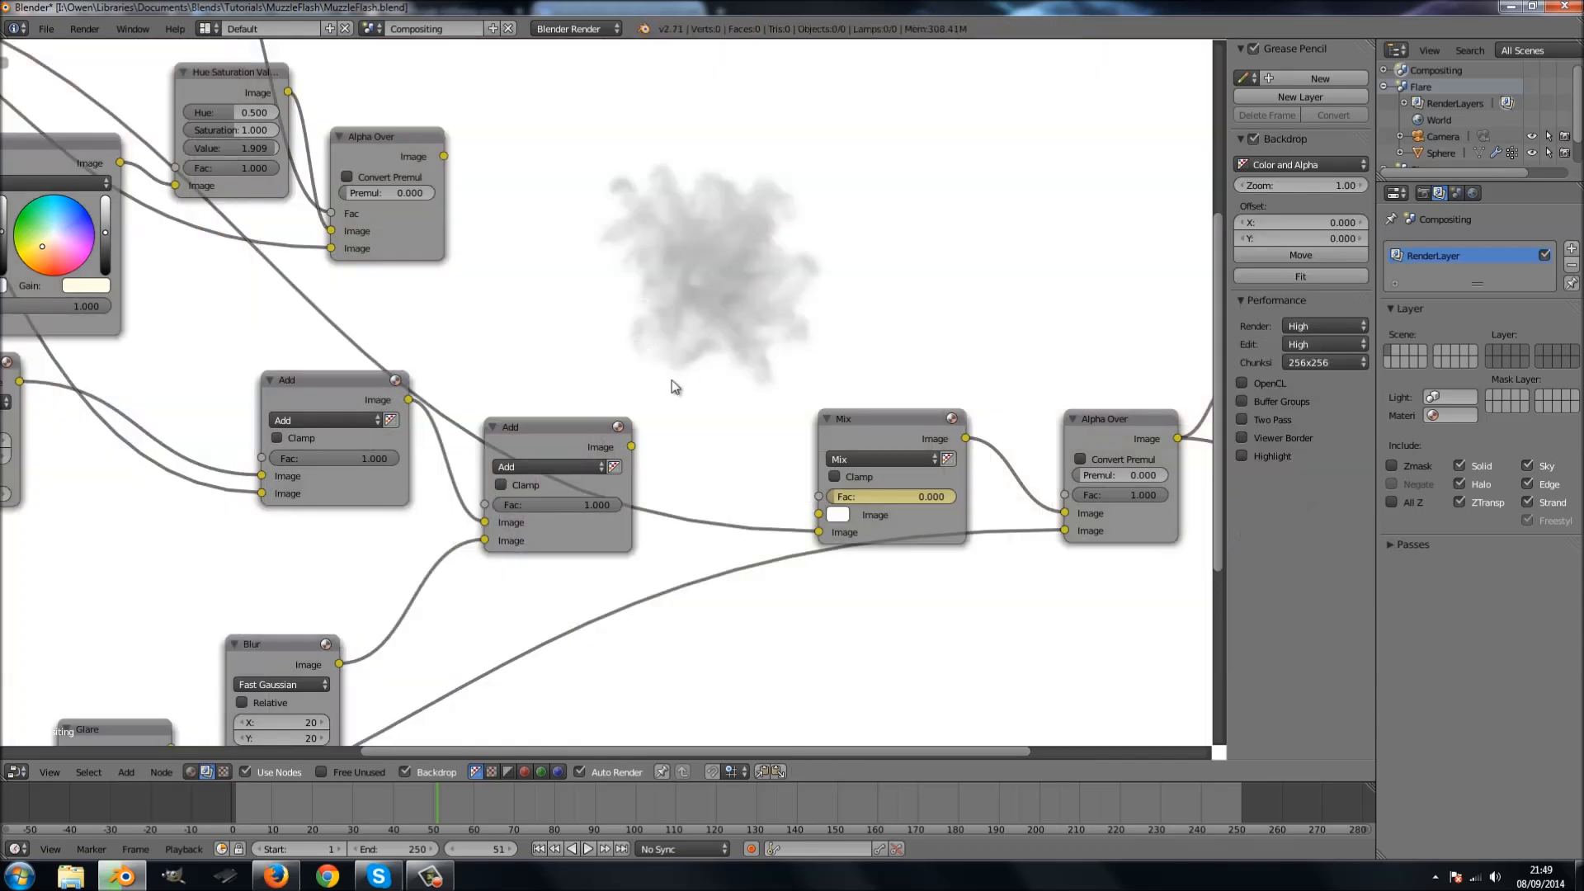
{"action": "left_click", "coordinate": [564, 427]}
{"action": "key", "text": "shift+d"}
{"action": "left_click", "coordinate": [739, 269]}
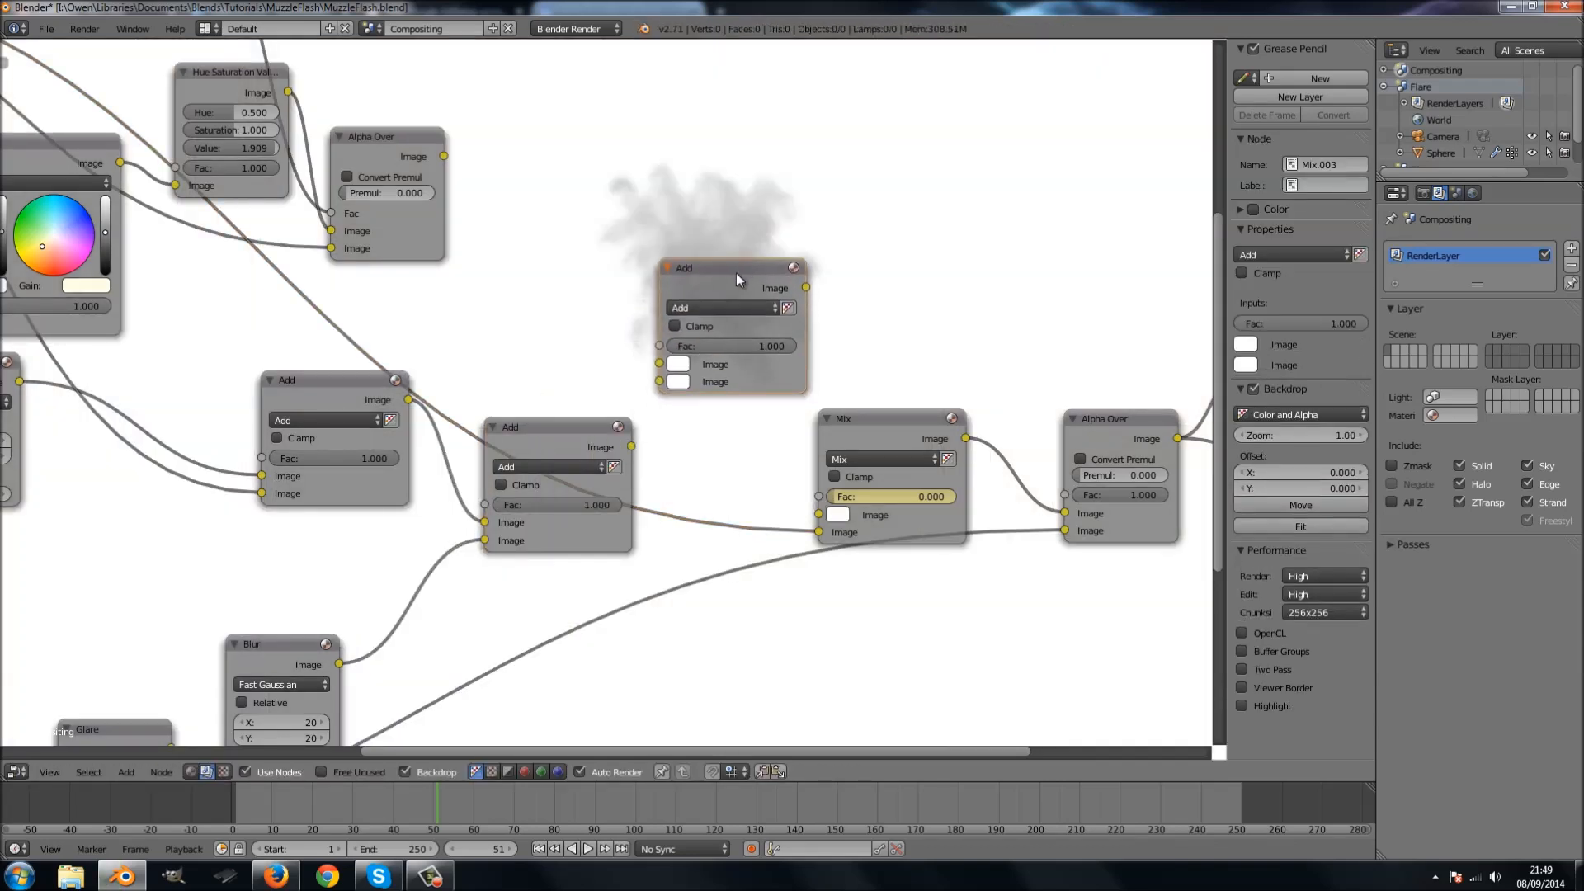
Link the actor lighting's Alpha Over and the flash's Add output into the duplicated Add node, and its output into the Mix's first Image input.
{"action": "left_click_drag", "start_coordinate": [635, 447], "coordinate": [660, 381]}
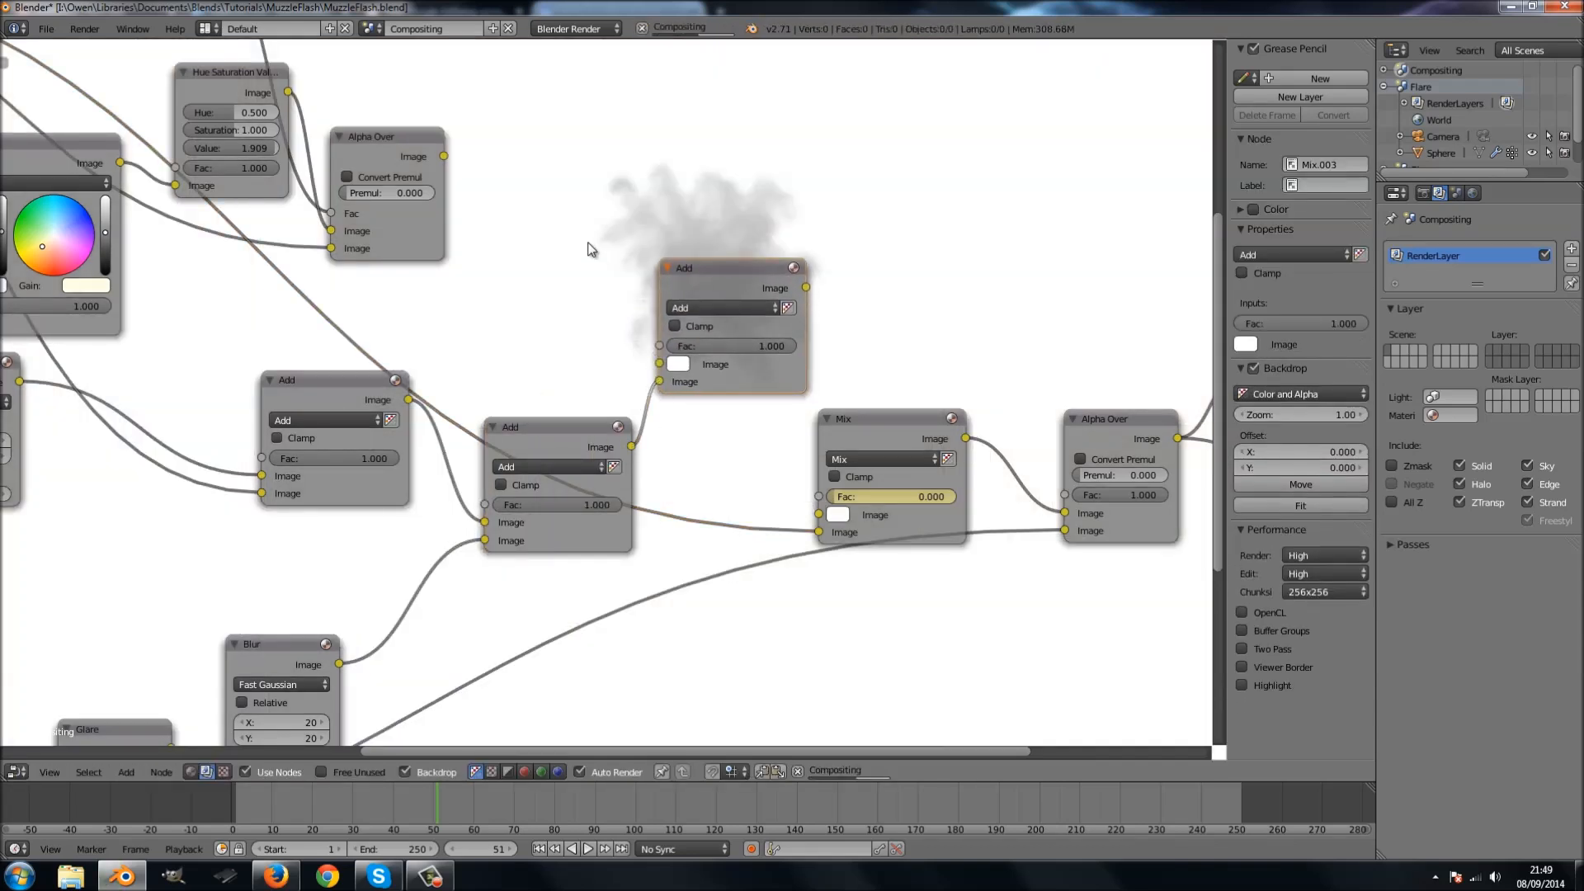
{"action": "left_click", "coordinate": [455, 165]}
{"action": "left_click_drag", "start_coordinate": [444, 156], "coordinate": [660, 364]}
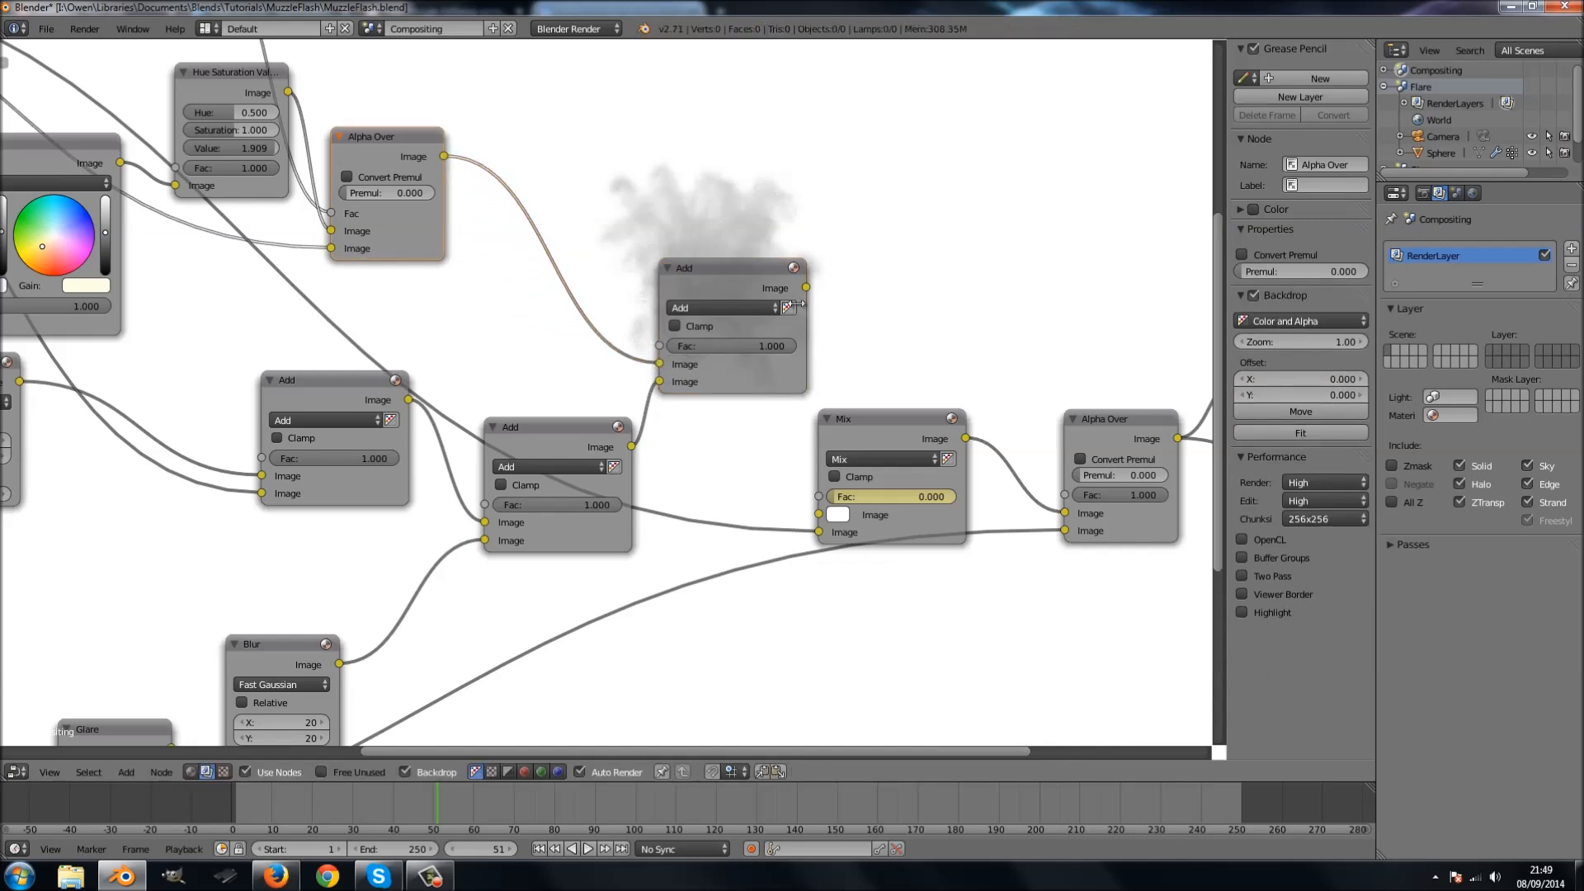
{"action": "left_click_drag", "start_coordinate": [808, 288], "coordinate": [819, 515]}
{"action": "left_click_drag", "start_coordinate": [854, 433], "coordinate": [917, 415]}
{"action": "left_click_drag", "start_coordinate": [741, 274], "coordinate": [740, 311]}
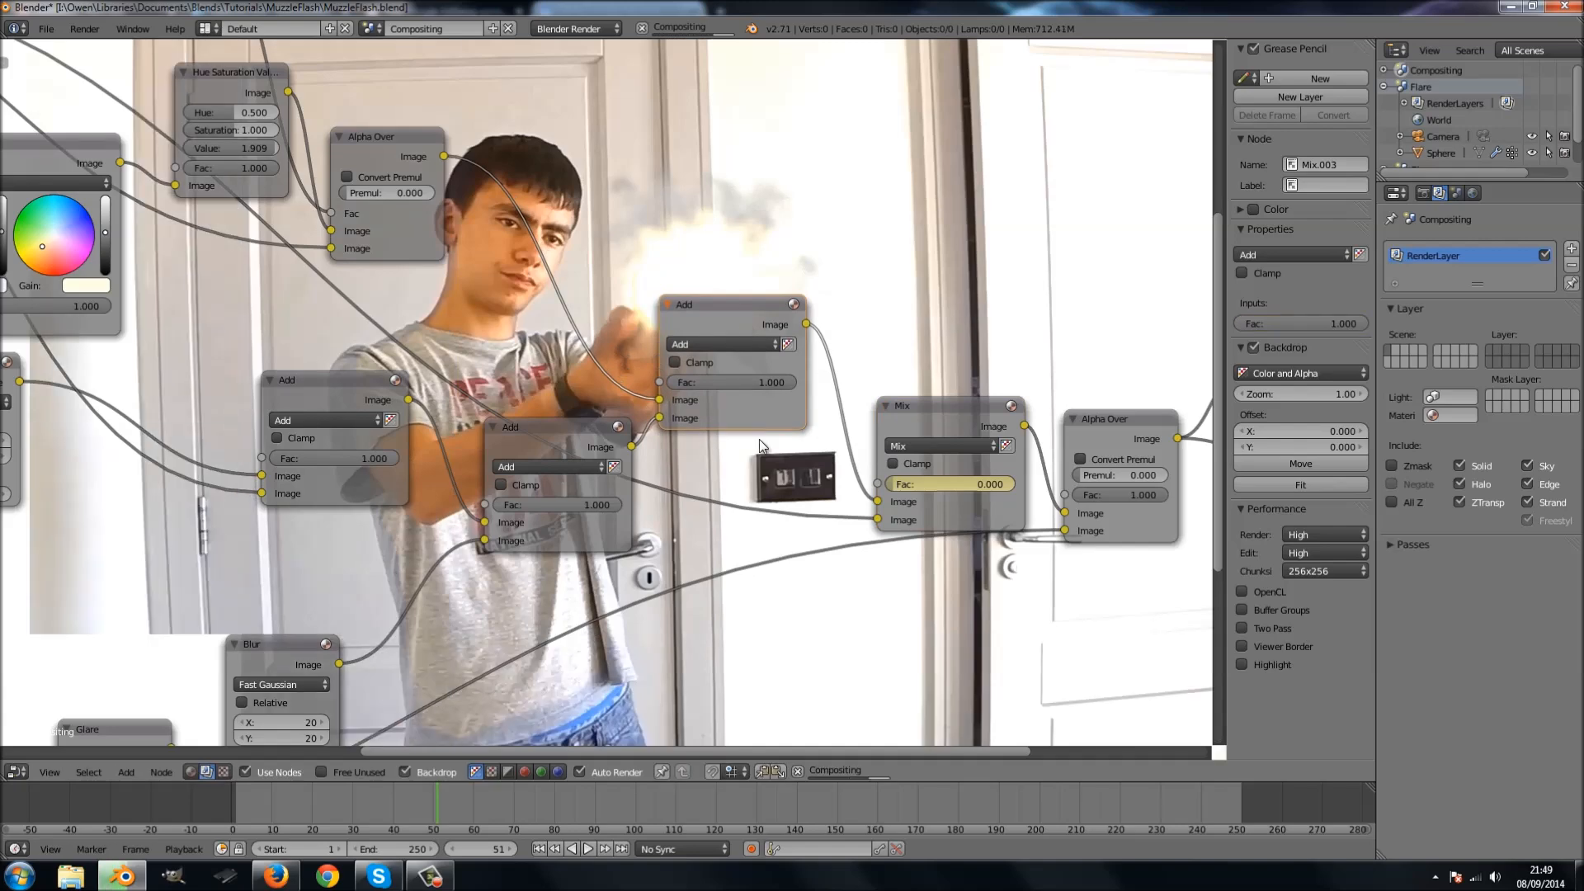
Swap the two Image inputs of the duplicated Add node before the Mix.
{"action": "scroll", "coordinate": [759, 444], "scroll_direction": "up", "scroll_amount": 1}
{"action": "scroll", "coordinate": [762, 445], "scroll_direction": "up", "scroll_amount": 1}
{"action": "left_click_drag", "start_coordinate": [675, 404], "coordinate": [675, 424]}
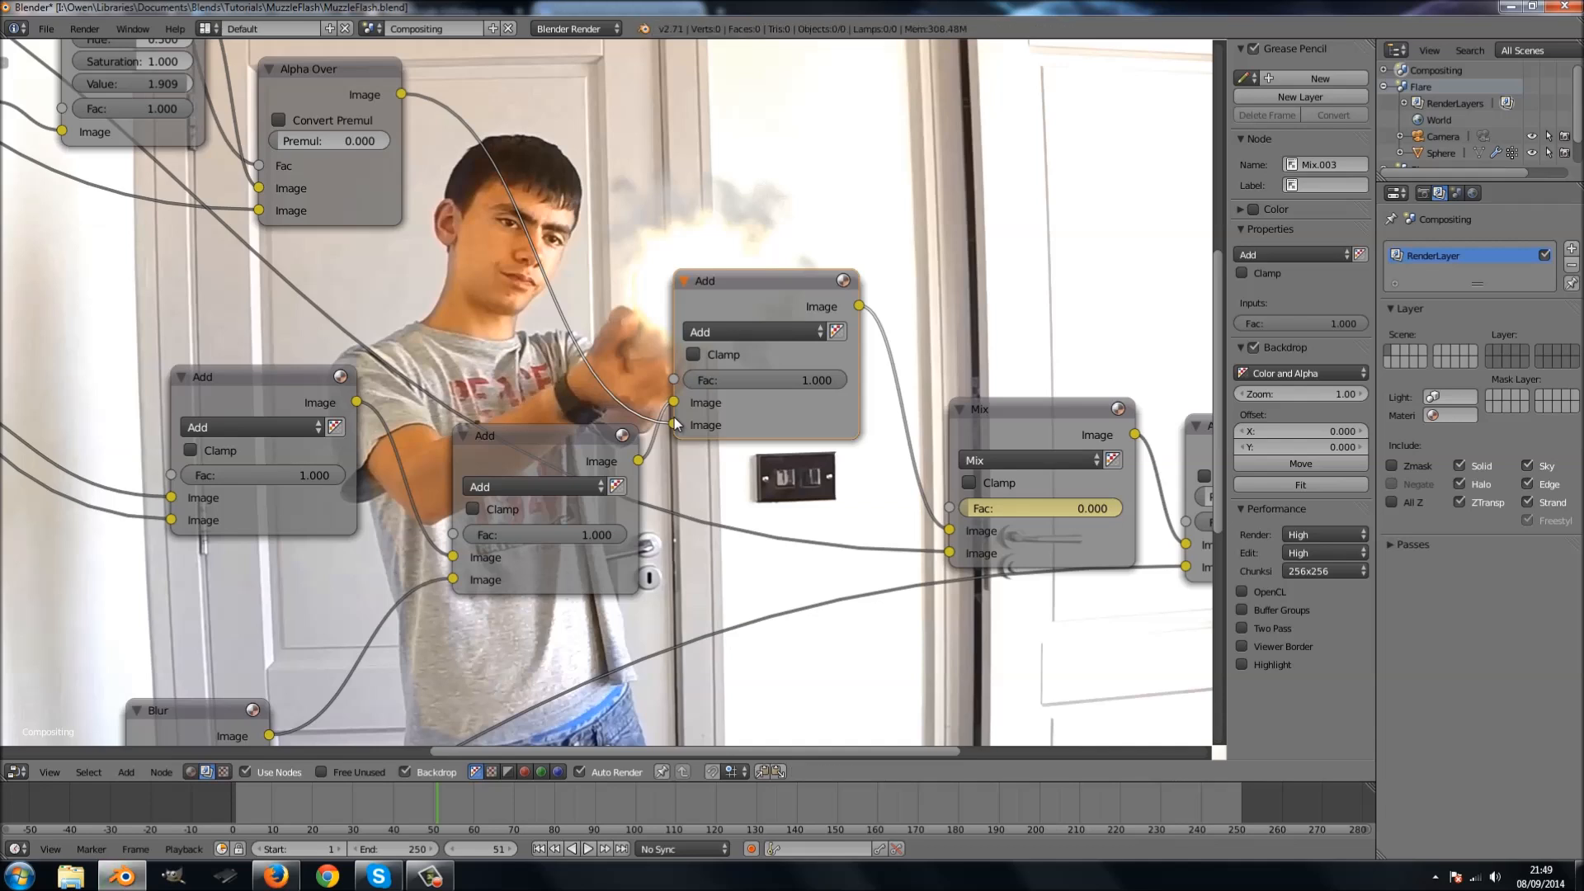
Try the Multiply and Screen blend types on the node that combines the flash with the lit actor.
{"action": "left_click", "coordinate": [720, 332]}
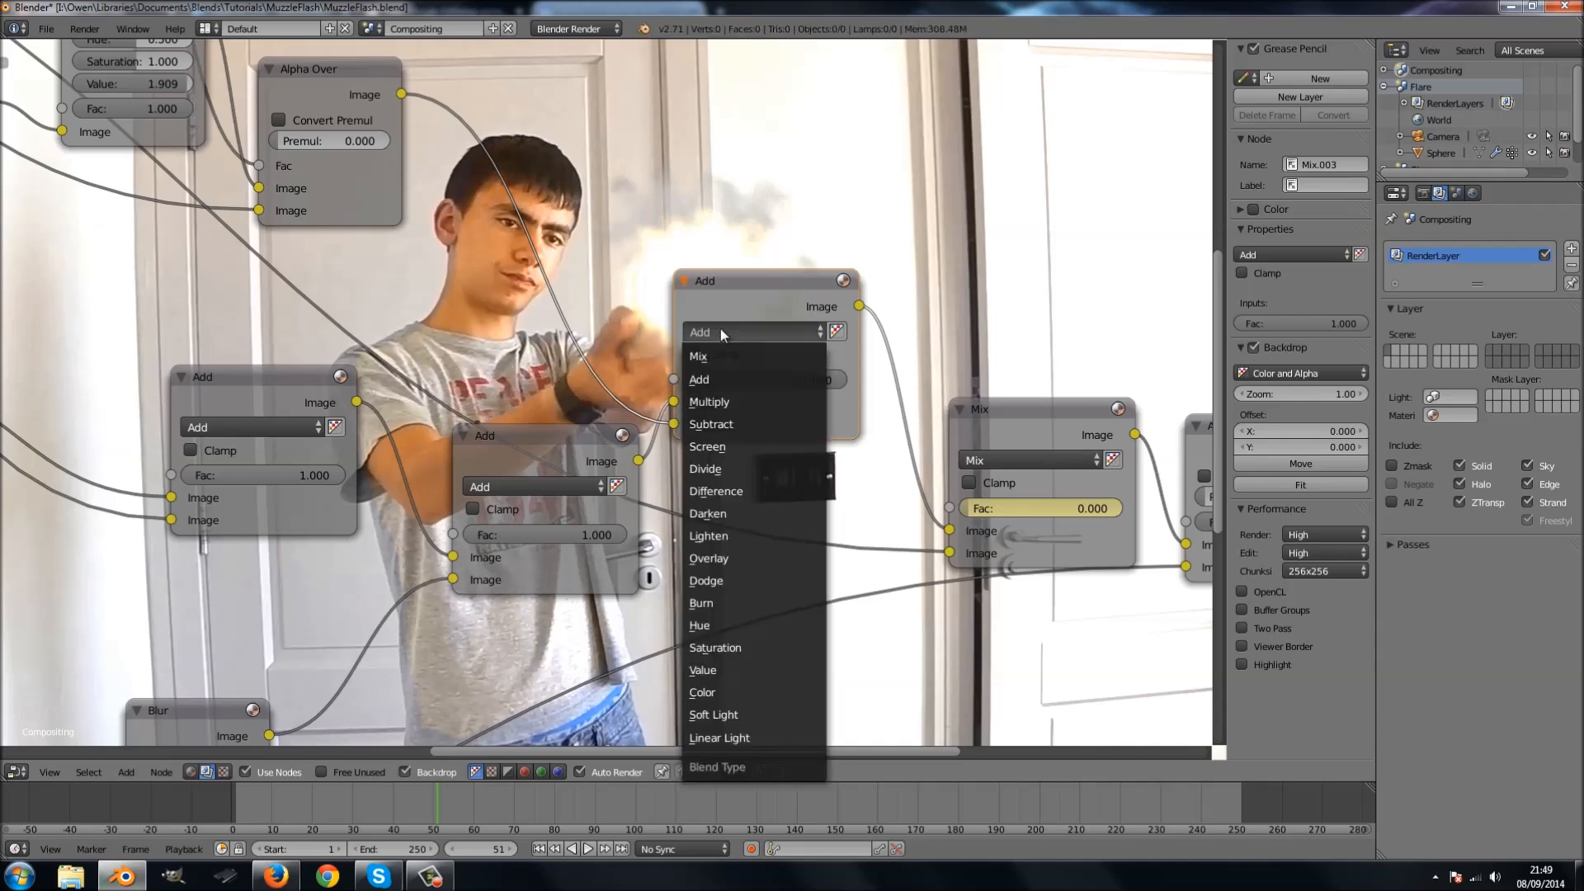
{"action": "left_click", "coordinate": [712, 401]}
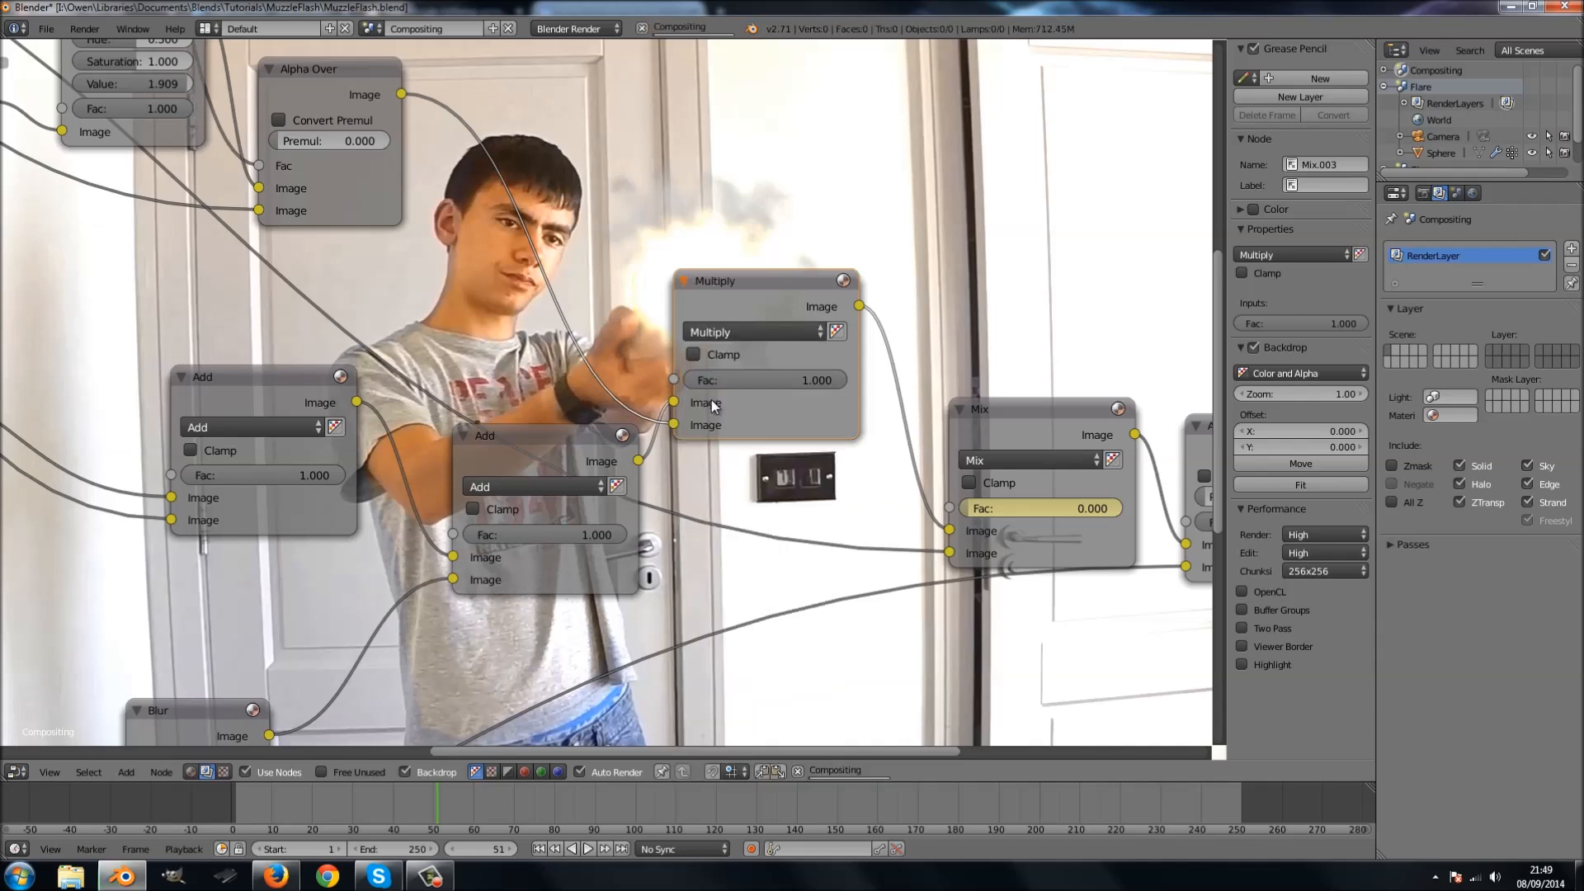
{"action": "left_click", "coordinate": [714, 332]}
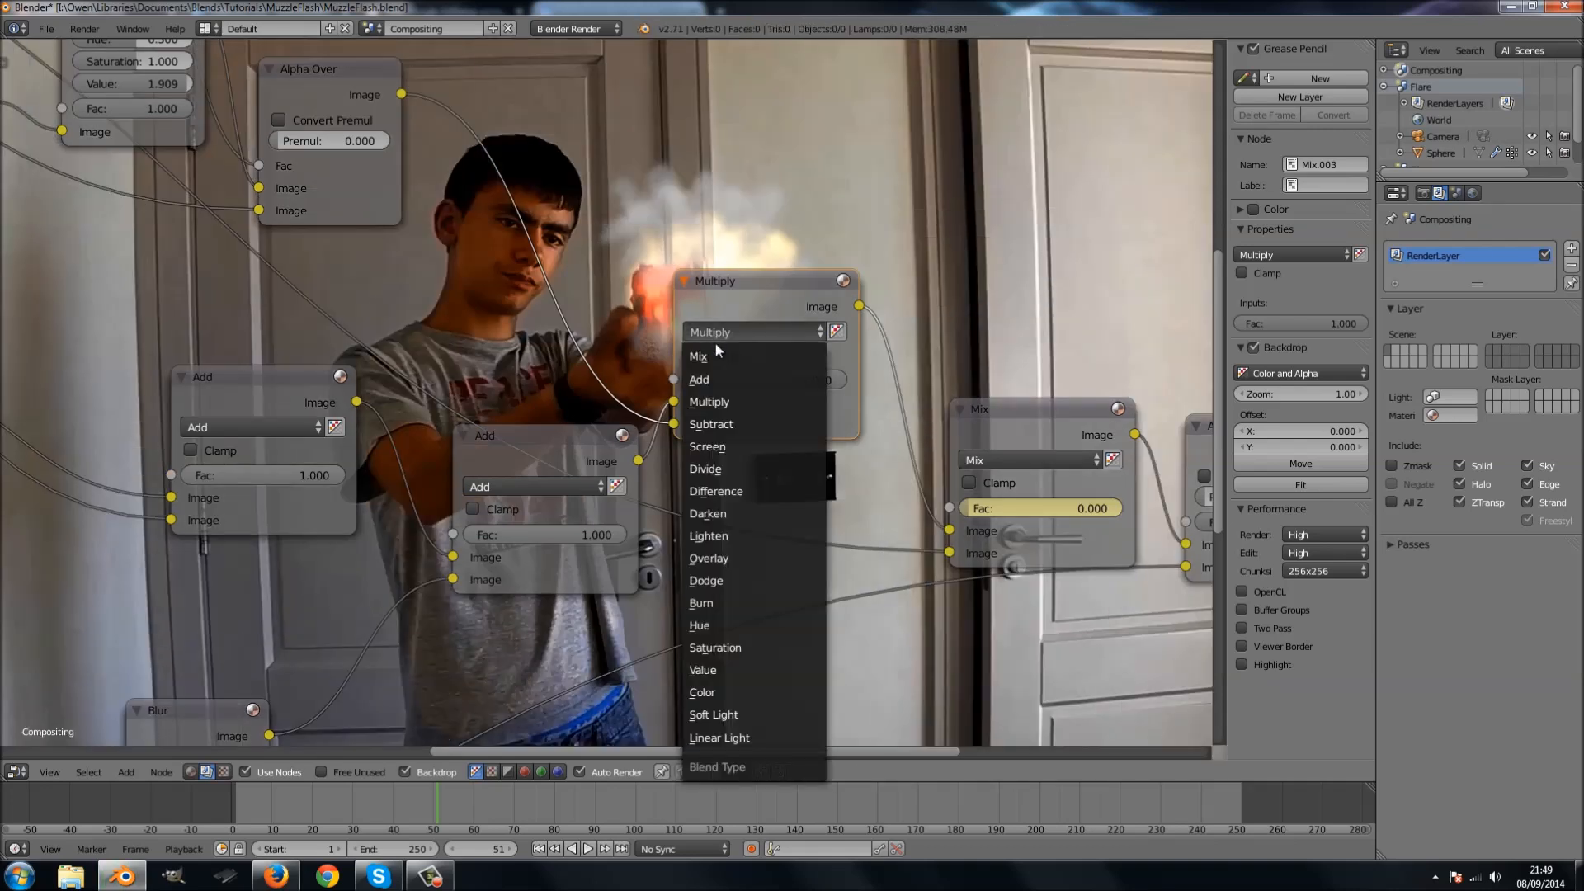
{"action": "left_click", "coordinate": [716, 446]}
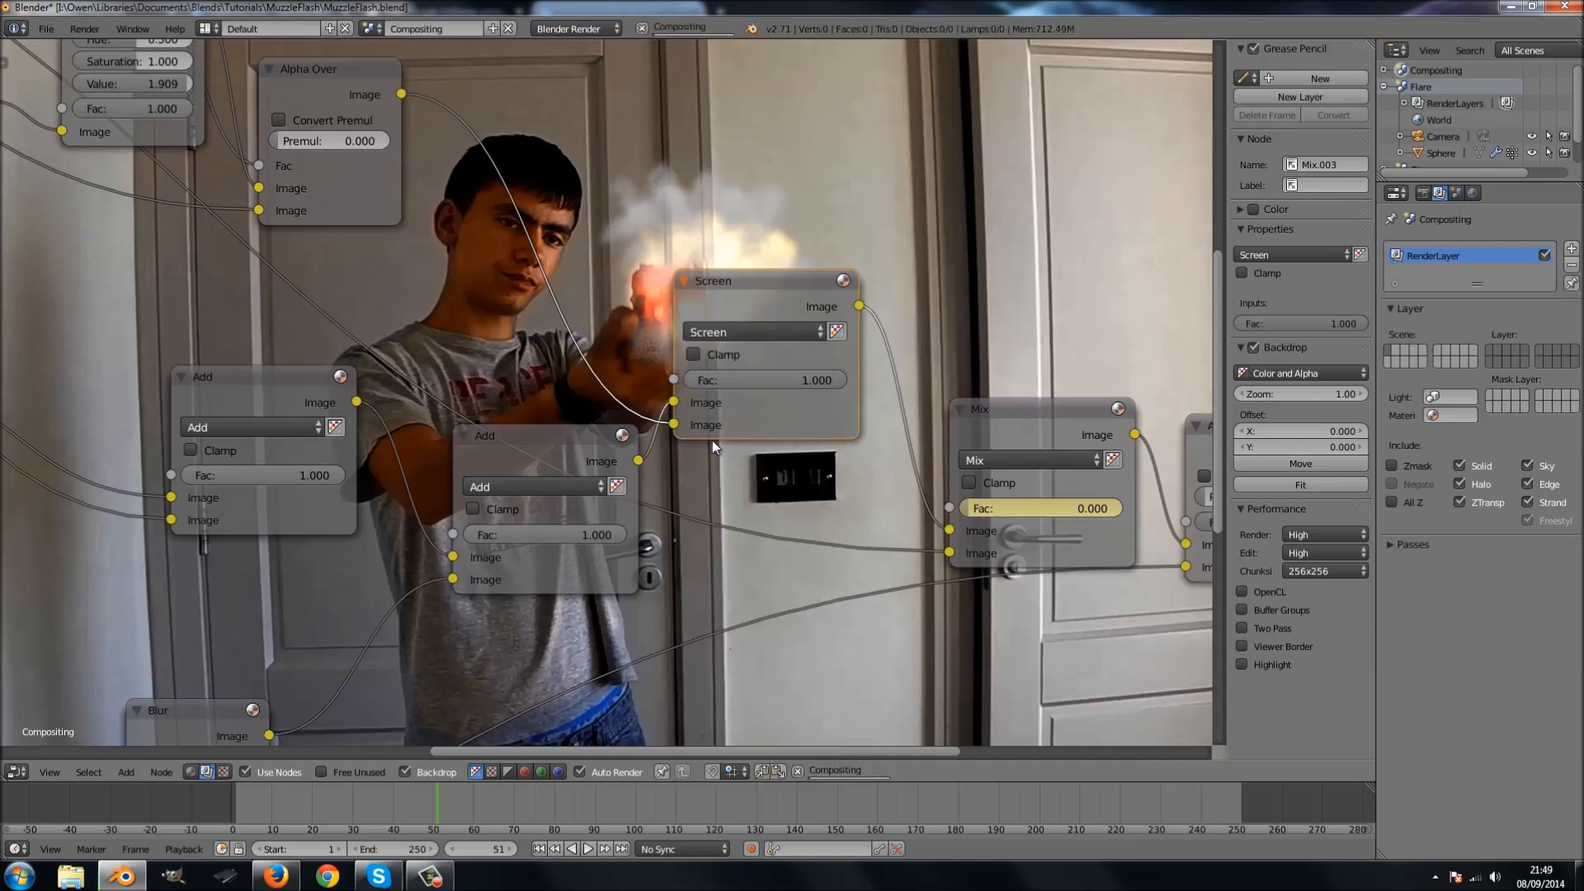
Delete the first Add node, directly after the flare's Blur node.
{"action": "scroll", "coordinate": [697, 475], "scroll_direction": "down", "scroll_amount": 1}
{"action": "middle_click_drag", "start_coordinate": [685, 507], "coordinate": [823, 448]}
{"action": "scroll", "coordinate": [824, 448], "scroll_direction": "down", "scroll_amount": 5}
{"action": "middle_click_drag", "start_coordinate": [779, 497], "coordinate": [1121, 560]}
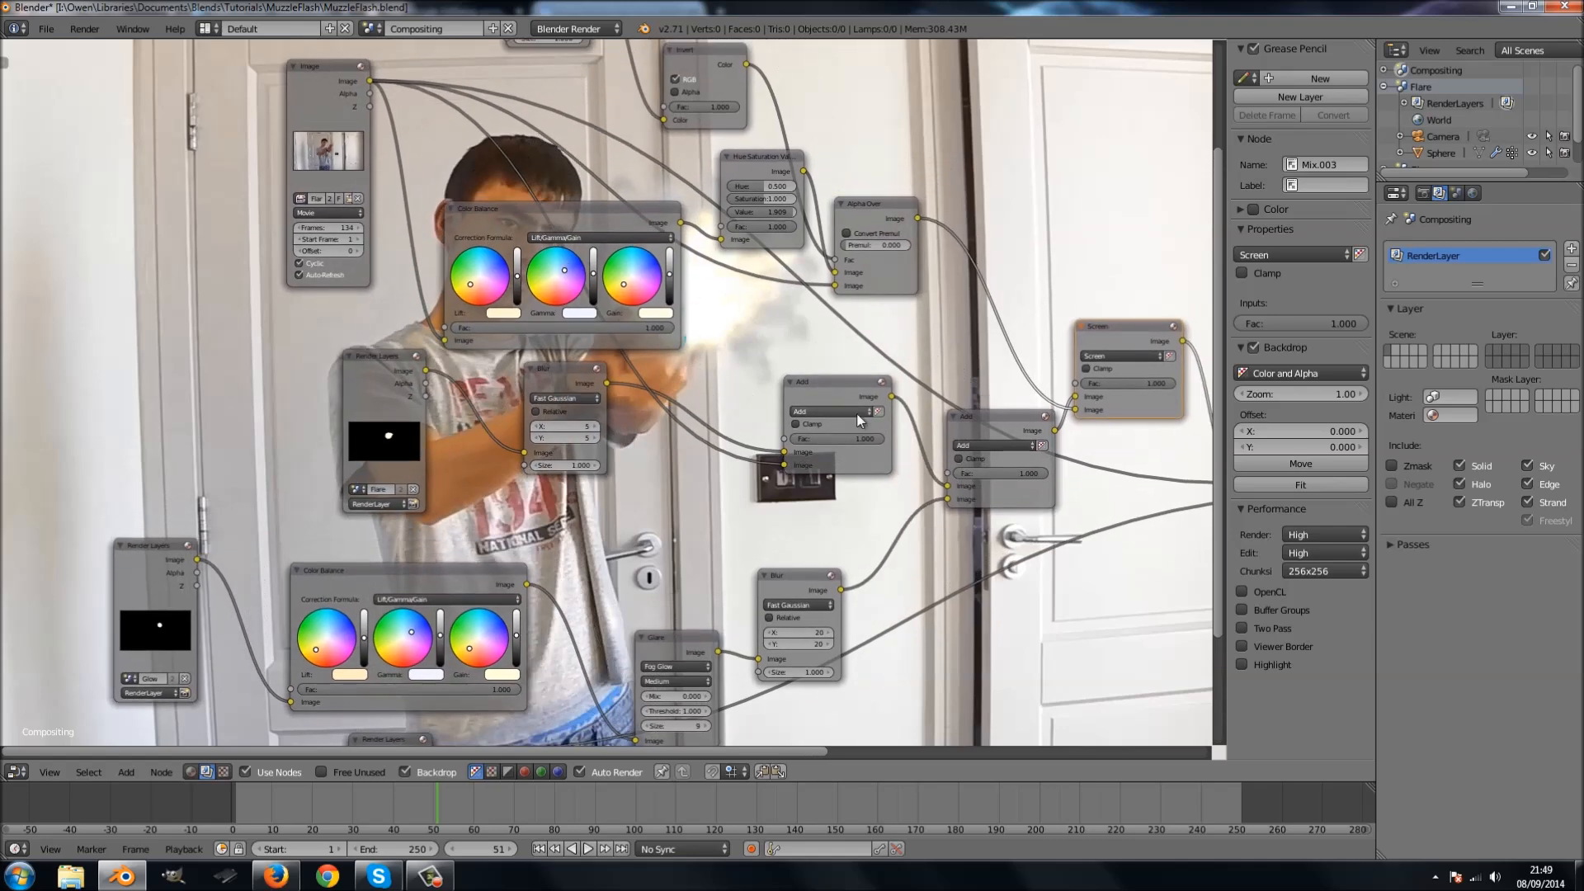
{"action": "left_click_drag", "start_coordinate": [860, 424], "coordinate": [850, 435]}
{"action": "scroll", "coordinate": [848, 431], "scroll_direction": "up", "scroll_amount": 1}
{"action": "middle_click_drag", "start_coordinate": [848, 431], "coordinate": [539, 422]}
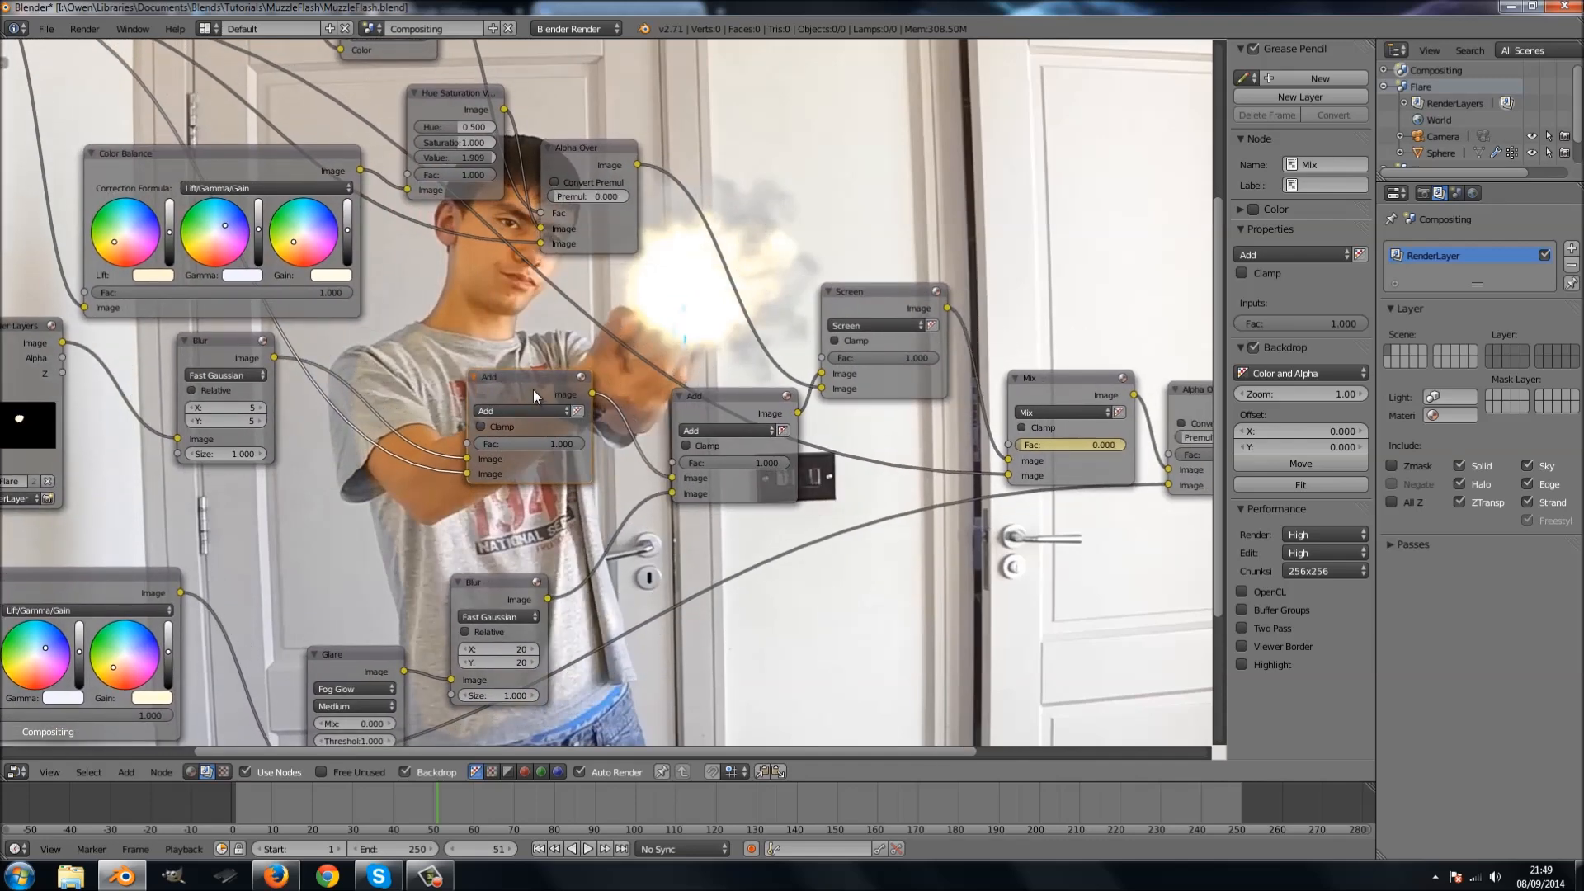
{"action": "scroll", "coordinate": [533, 389], "scroll_direction": "down", "scroll_amount": 1}
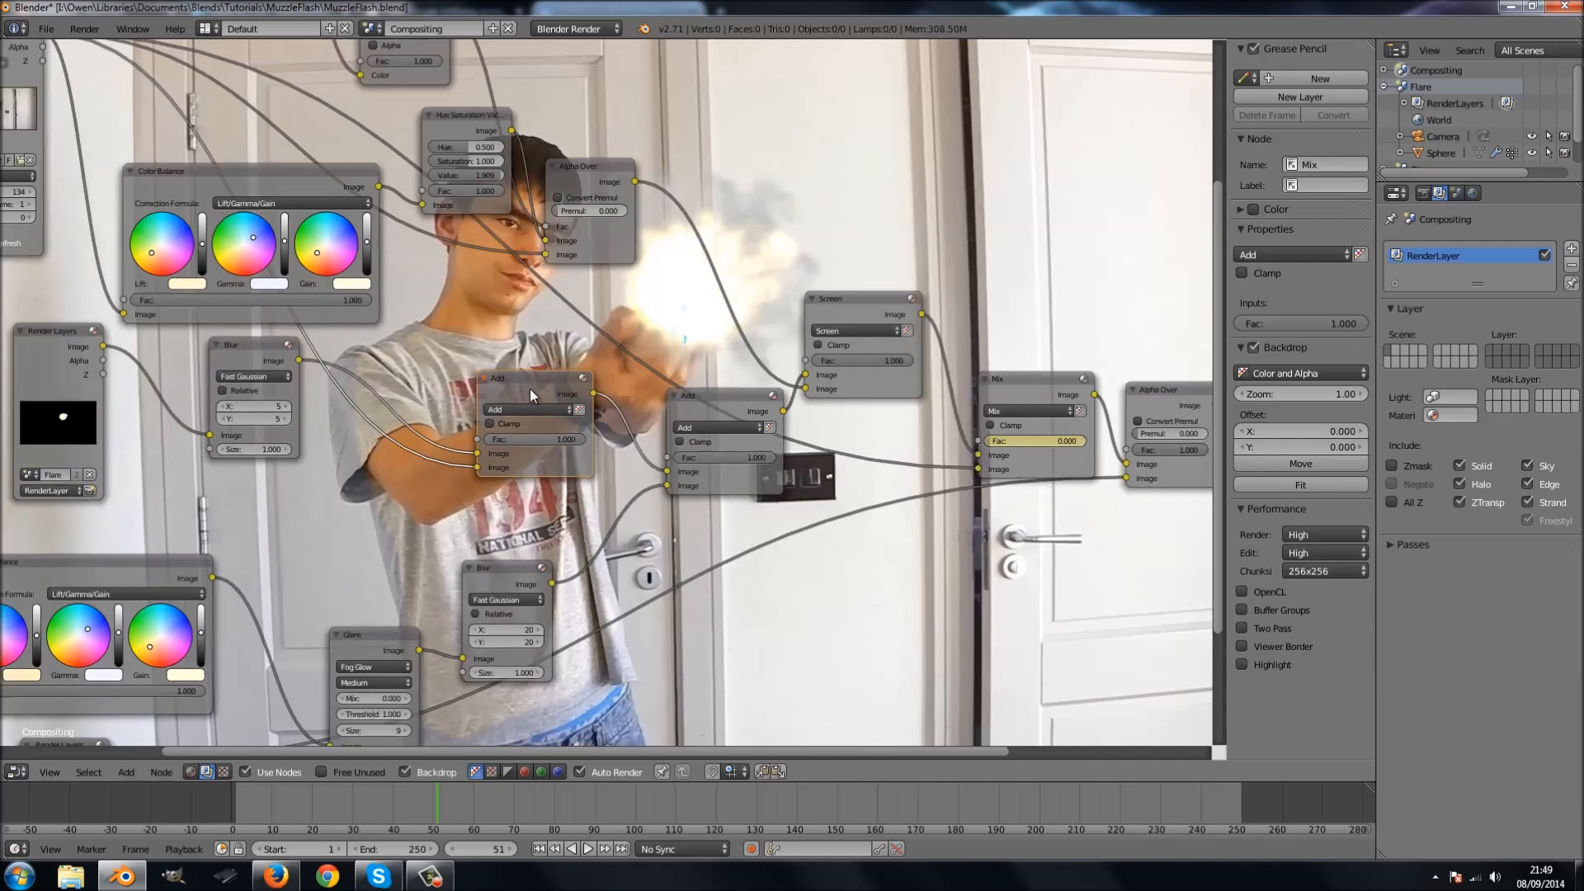
{"action": "middle_click_drag", "start_coordinate": [511, 475], "coordinate": [567, 510]}
{"action": "key", "text": "x"}
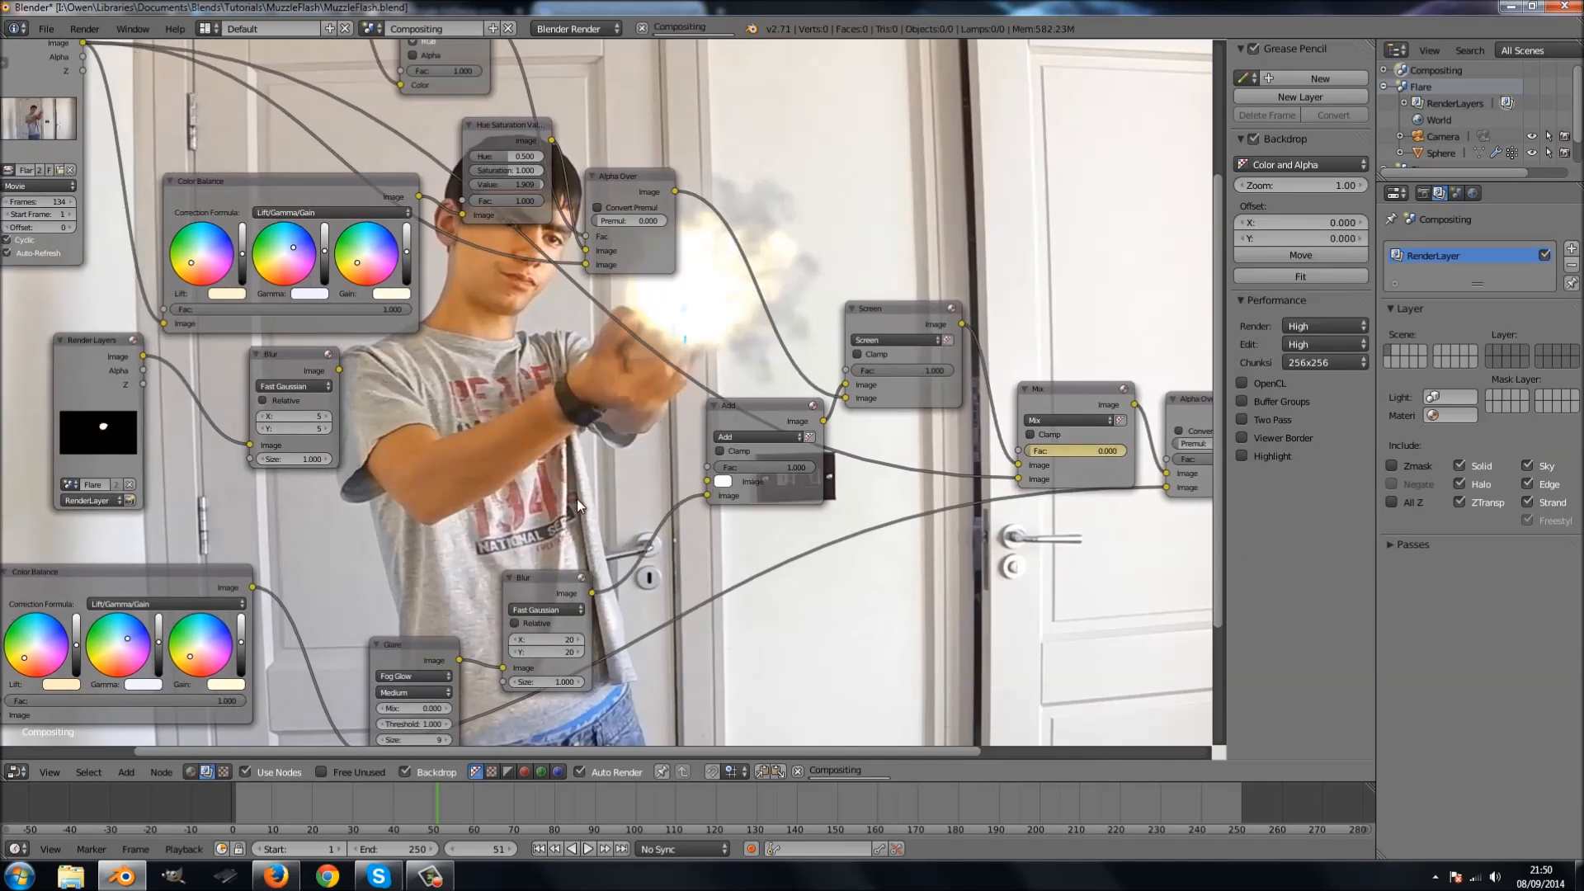
Link the flare's Blur output to the first Image input of the glow's Add node and move that node closer to the Blur nodes.
{"action": "left_click_drag", "start_coordinate": [340, 368], "coordinate": [707, 481]}
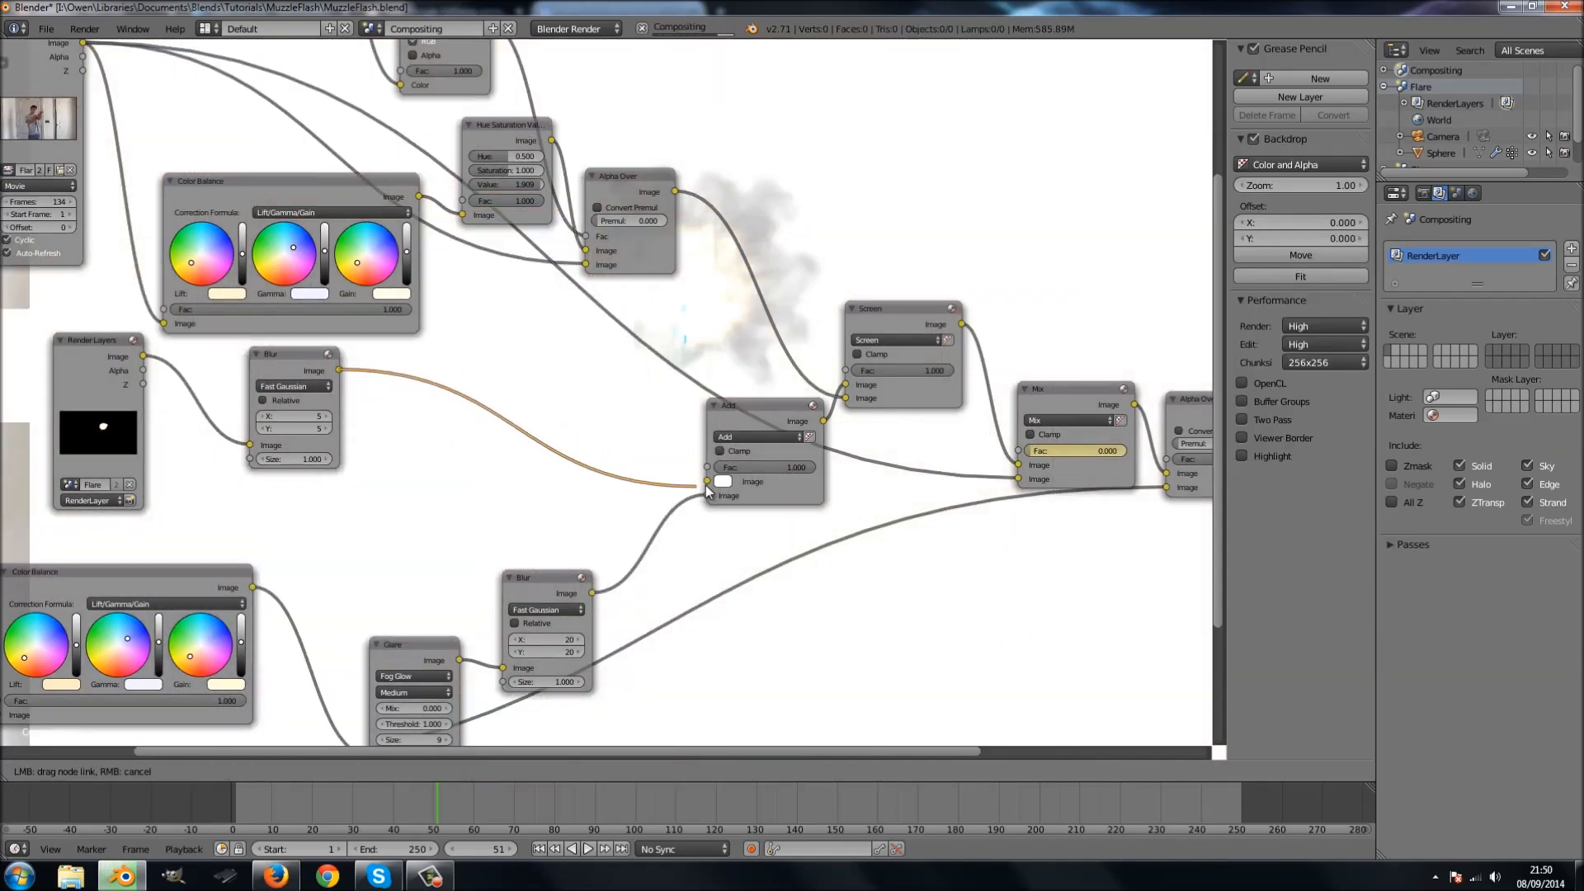
{"action": "left_click", "coordinate": [738, 414]}
{"action": "left_click_drag", "start_coordinate": [737, 413], "coordinate": [665, 437]}
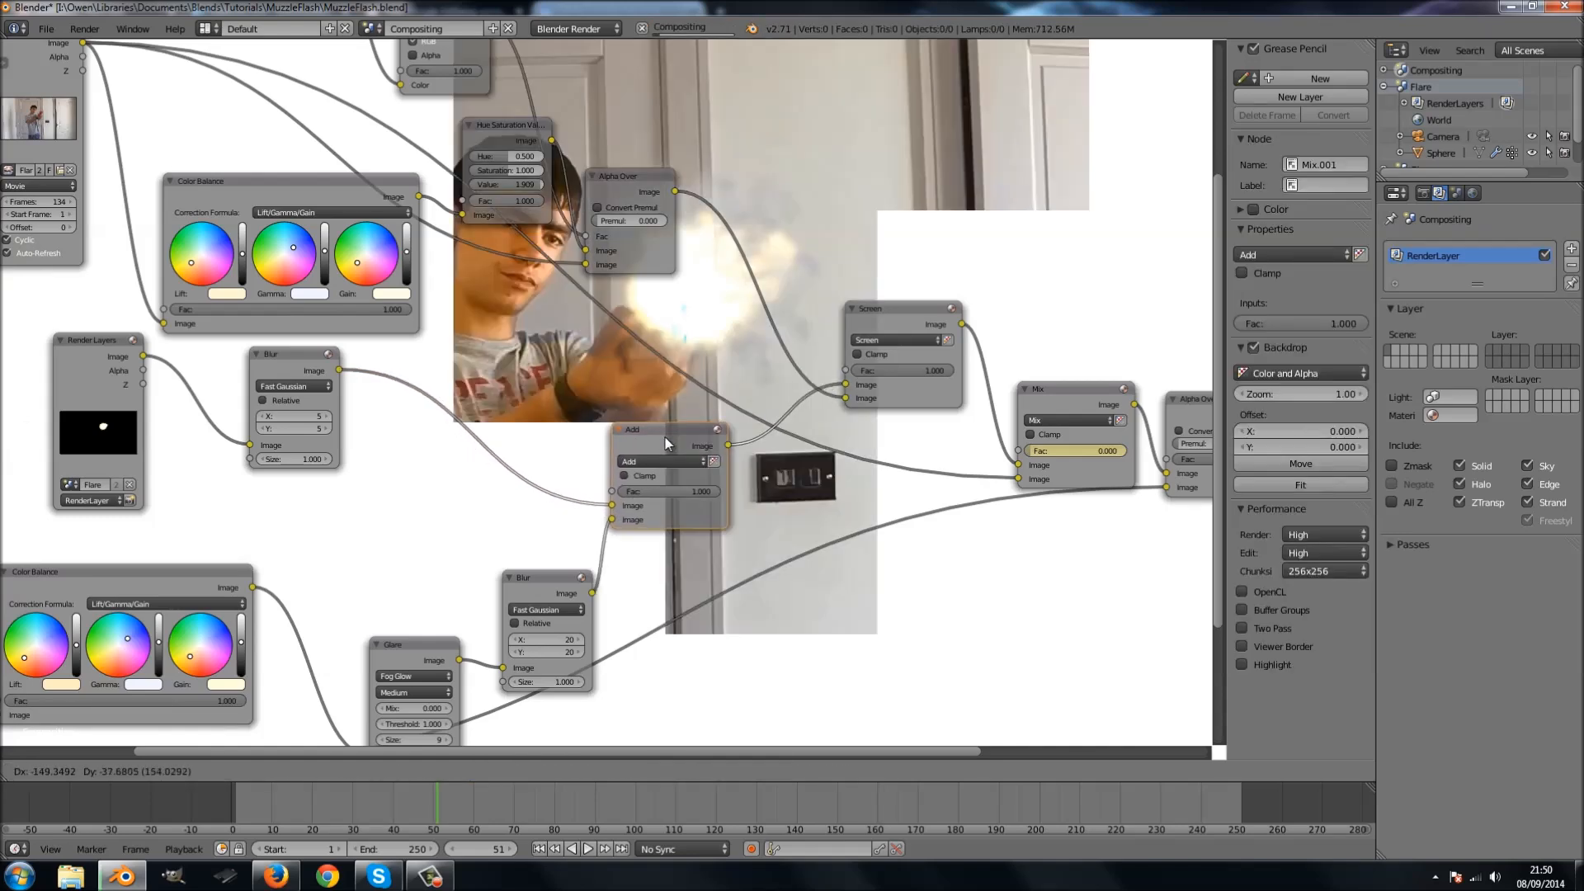
Set the blend type of the Screen node before the Mix to Add.
{"action": "scroll", "coordinate": [789, 414], "scroll_direction": "up", "scroll_amount": 1}
{"action": "middle_click_drag", "start_coordinate": [789, 414], "coordinate": [591, 448]}
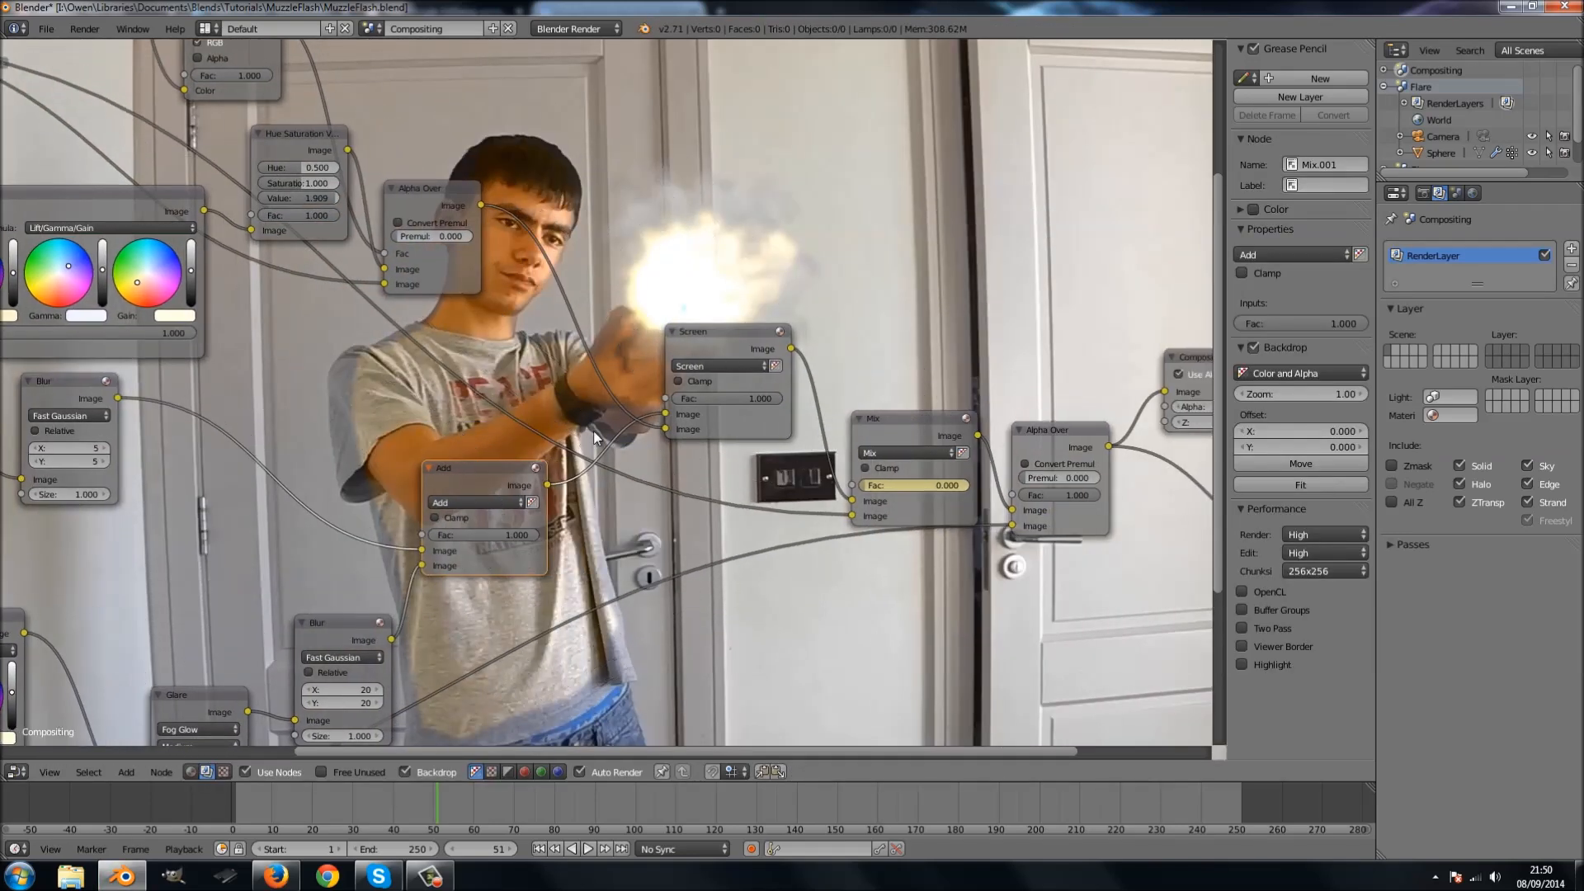
{"action": "scroll", "coordinate": [680, 398], "scroll_direction": "up", "scroll_amount": 5}
{"action": "scroll", "coordinate": [670, 392], "scroll_direction": "down", "scroll_amount": 1}
{"action": "middle_click_drag", "start_coordinate": [611, 312], "coordinate": [621, 375]}
{"action": "scroll", "coordinate": [756, 433], "scroll_direction": "down", "scroll_amount": 1}
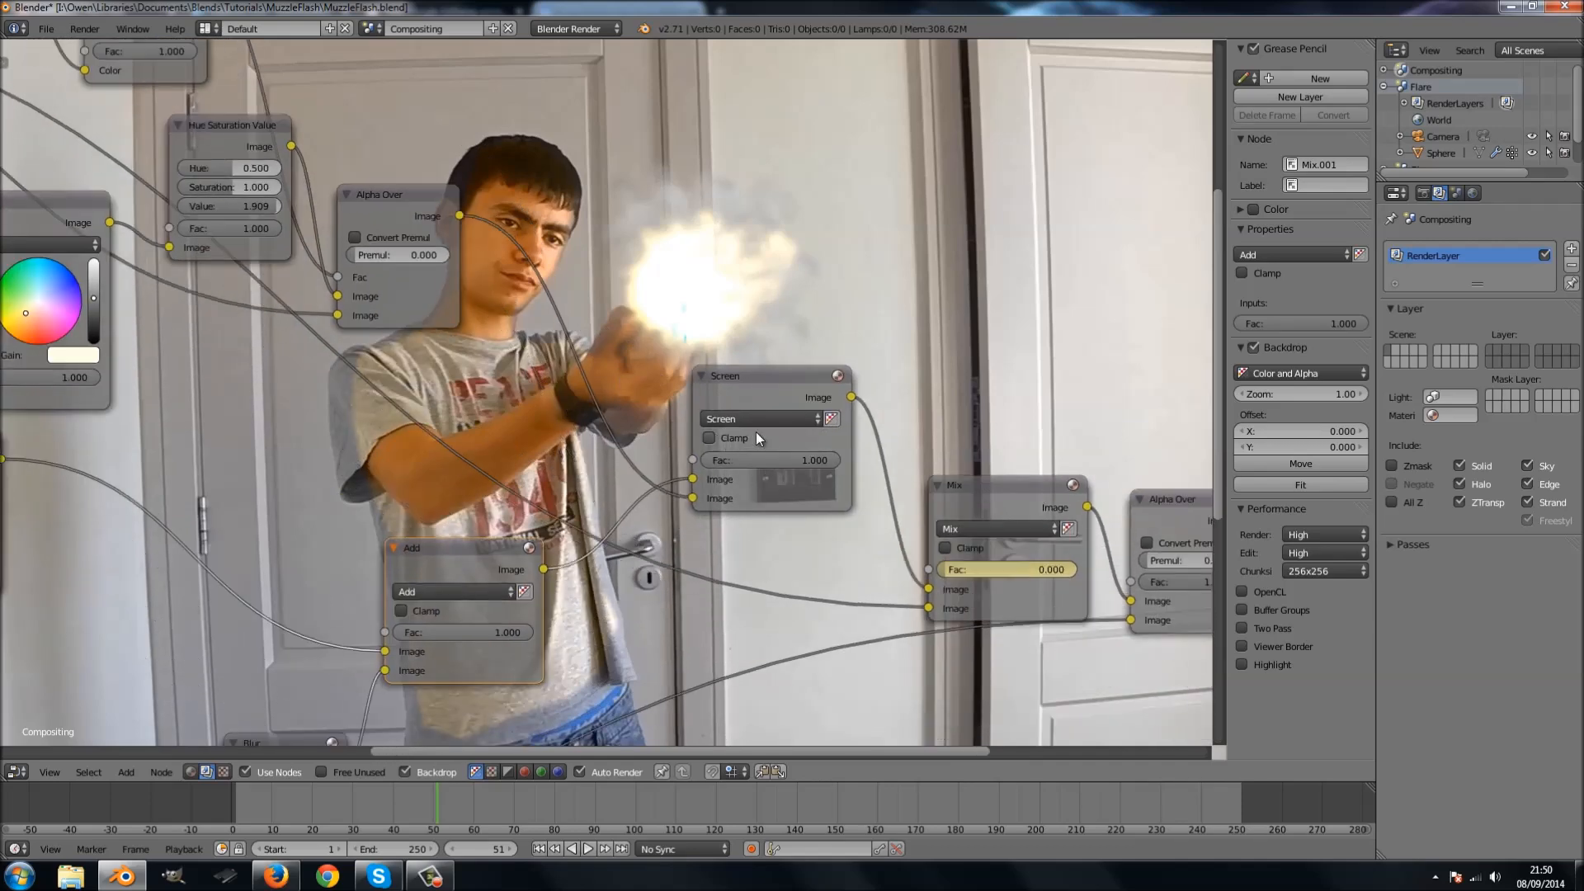
{"action": "left_click", "coordinate": [756, 423]}
{"action": "left_click", "coordinate": [727, 379]}
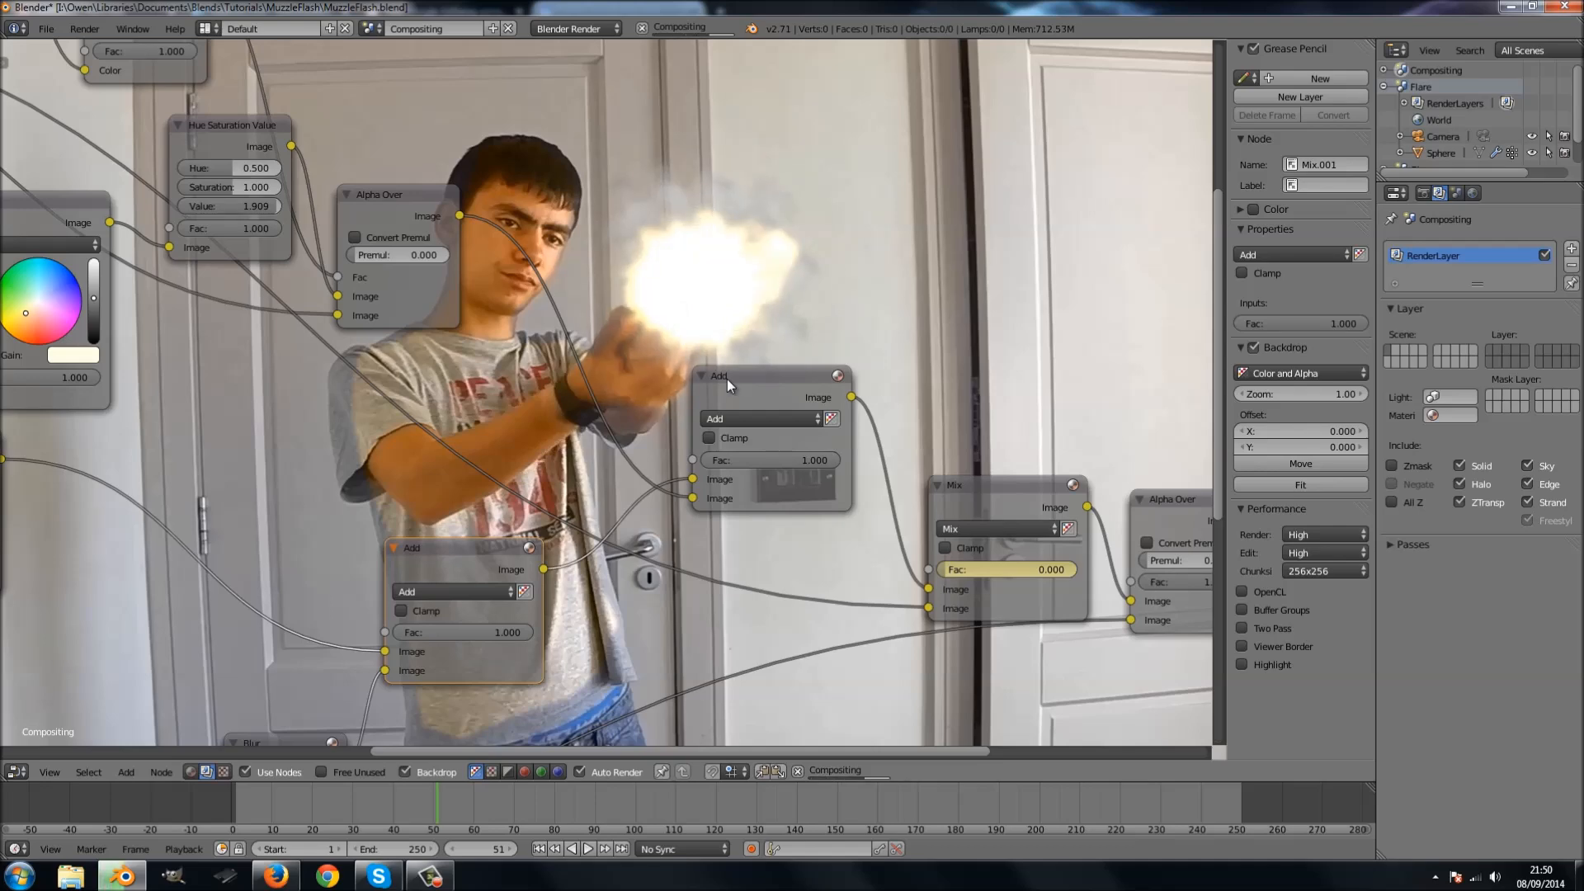
Review the whole compositing node tree and save the project over MuzzleFlash.blend.
{"action": "scroll", "coordinate": [726, 379], "scroll_direction": "down", "scroll_amount": 2}
{"action": "scroll", "coordinate": [669, 359], "scroll_direction": "down", "scroll_amount": 3}
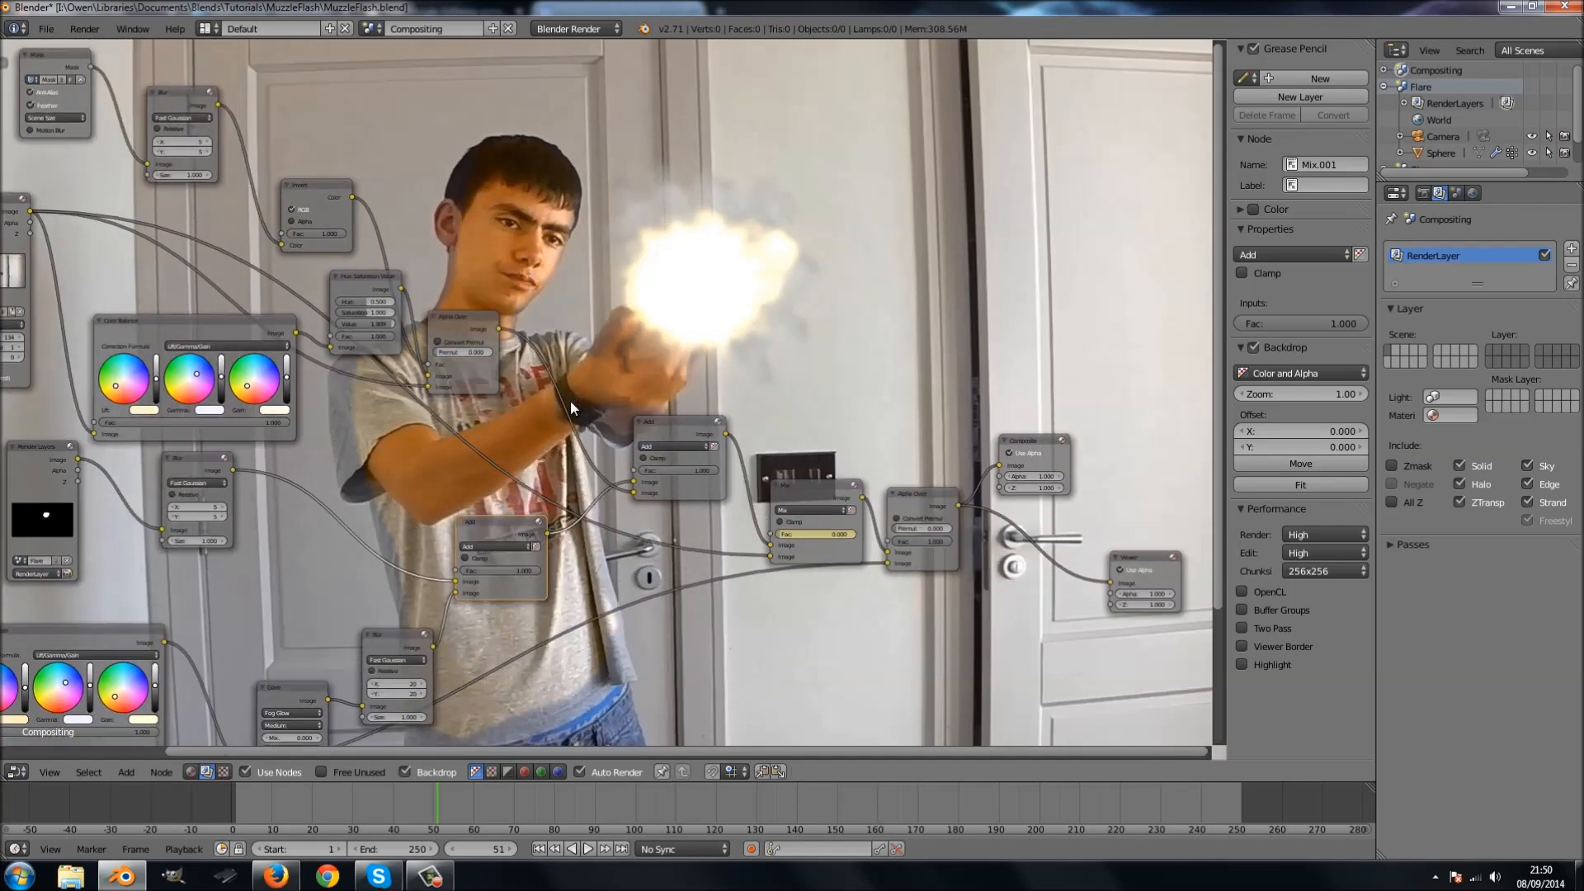
{"action": "middle_click_drag", "start_coordinate": [571, 379], "coordinate": [661, 304]}
{"action": "scroll", "coordinate": [662, 303], "scroll_direction": "down", "scroll_amount": 2}
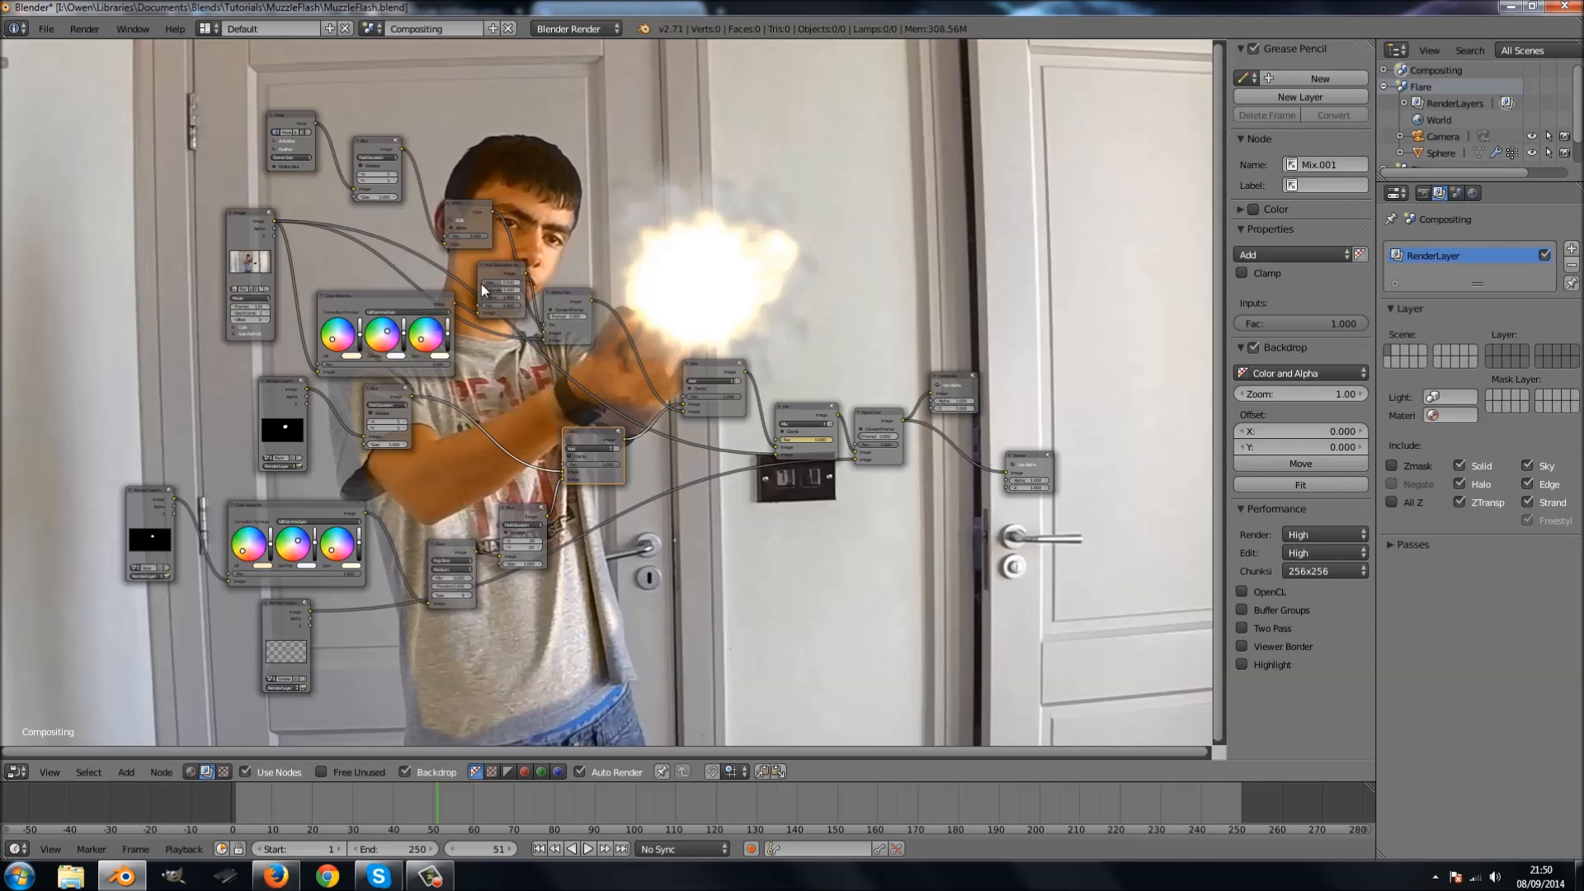
{"action": "scroll", "coordinate": [580, 364], "scroll_direction": "up", "scroll_amount": 1}
{"action": "middle_click_drag", "start_coordinate": [648, 416], "coordinate": [630, 446]}
{"action": "key", "text": "ctrl+s"}
{"action": "left_click", "coordinate": [631, 445]}
{"action": "mouse_move", "coordinate": [667, 516]}
{"action": "middle_mouse_down"}
{"action": "mouse_move", "coordinate": [663, 458]}
{"action": "mouse_move", "coordinate": [667, 485]}
{"action": "middle_mouse_up"}
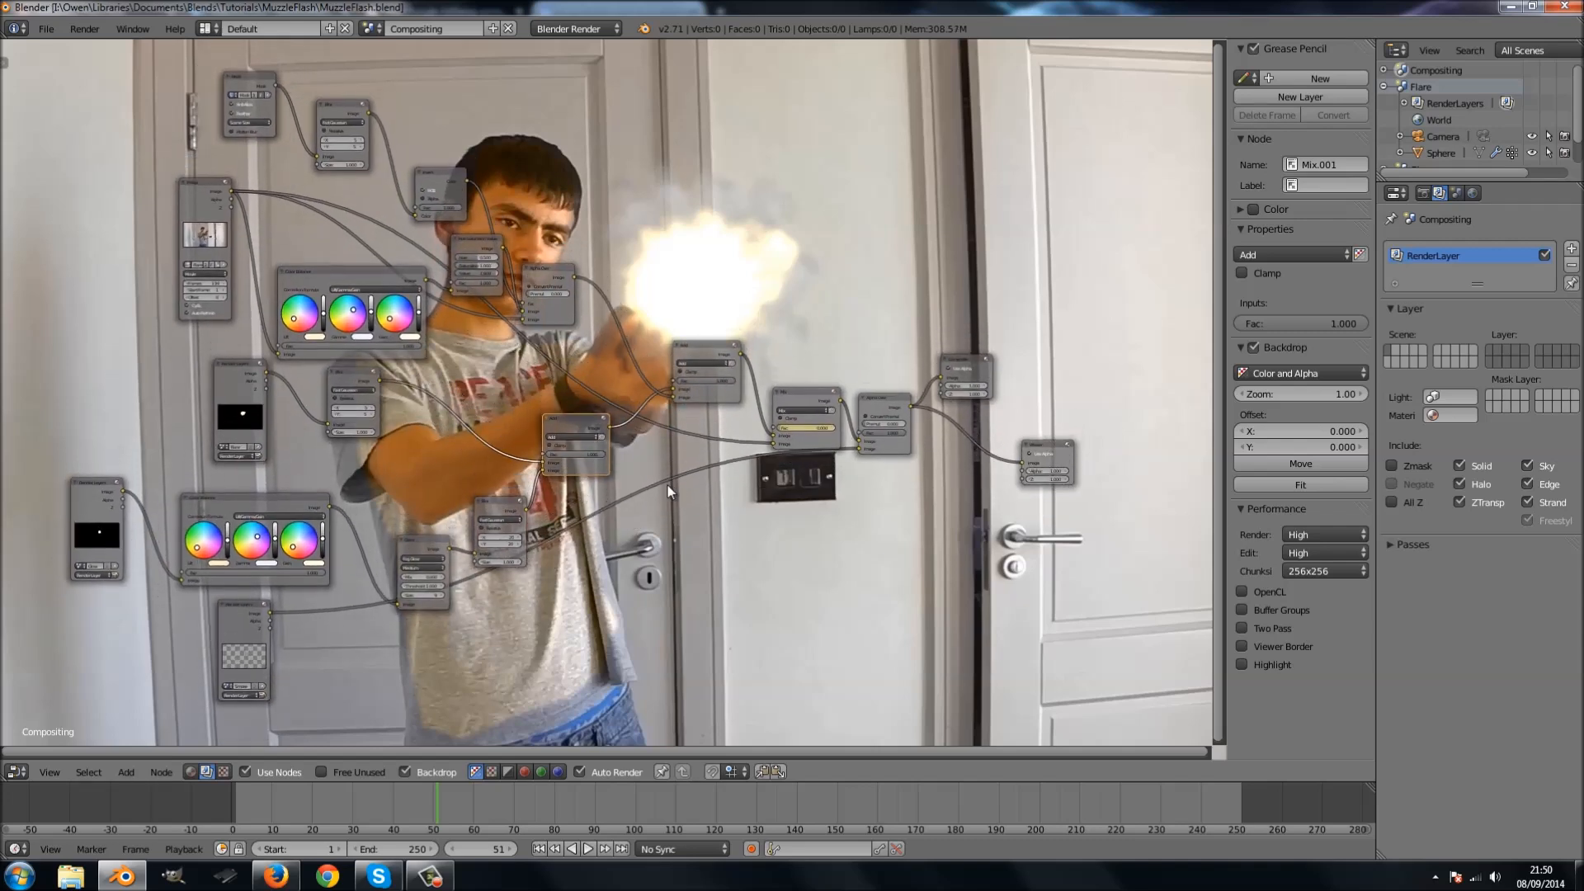